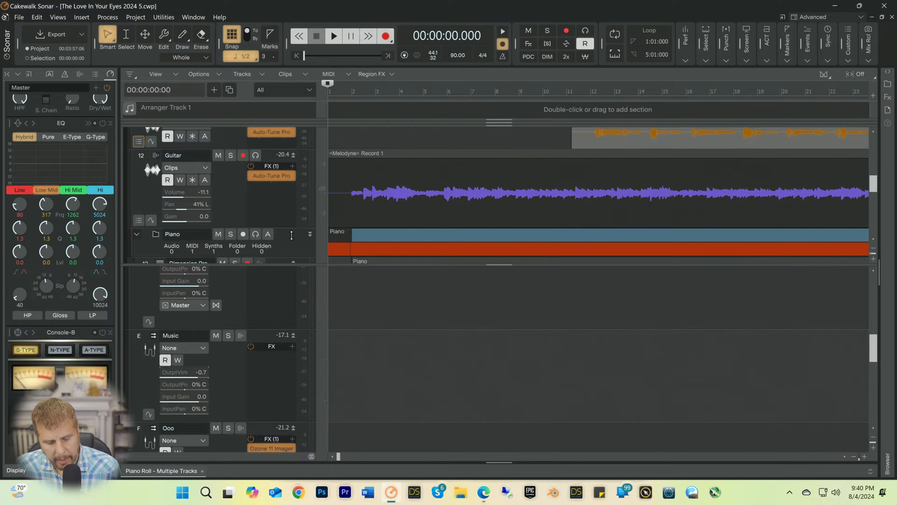
Step: Play the song from the start, enlarging the track area above the buses during playback, and stop
key(space)
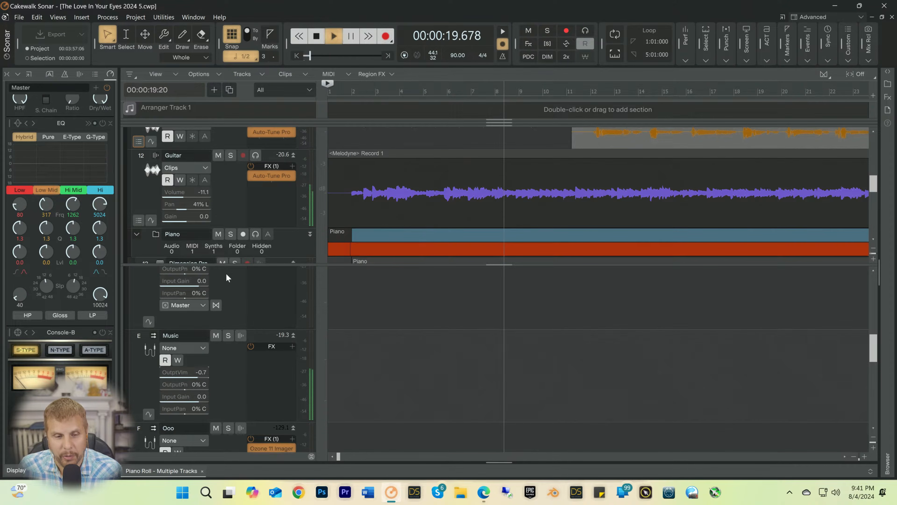
drag(227, 266, 227, 336)
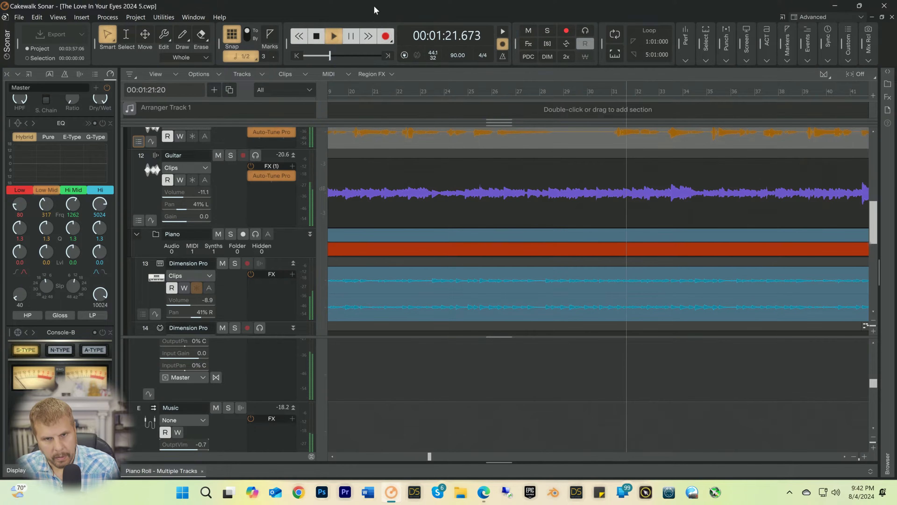
key(space)
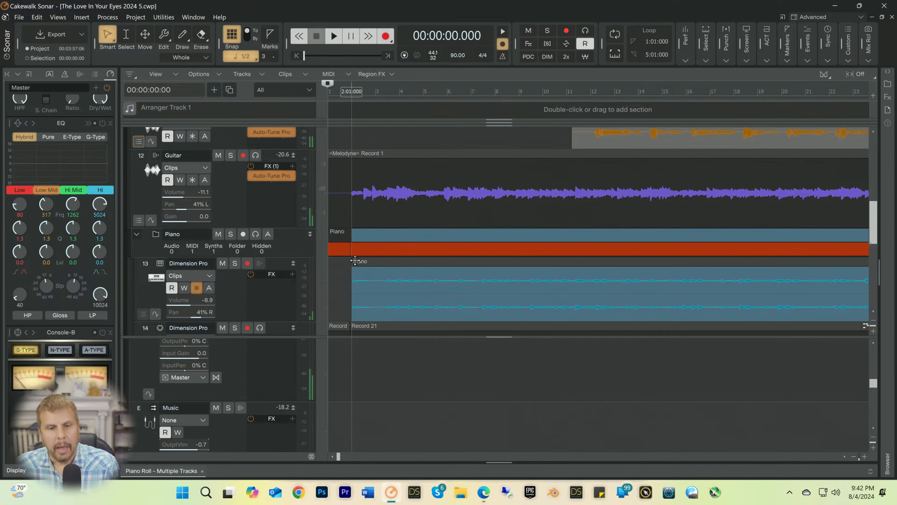
Step: Select the Guitar track and look over the piano, F Bass and Drums tracks below it
click(236, 202)
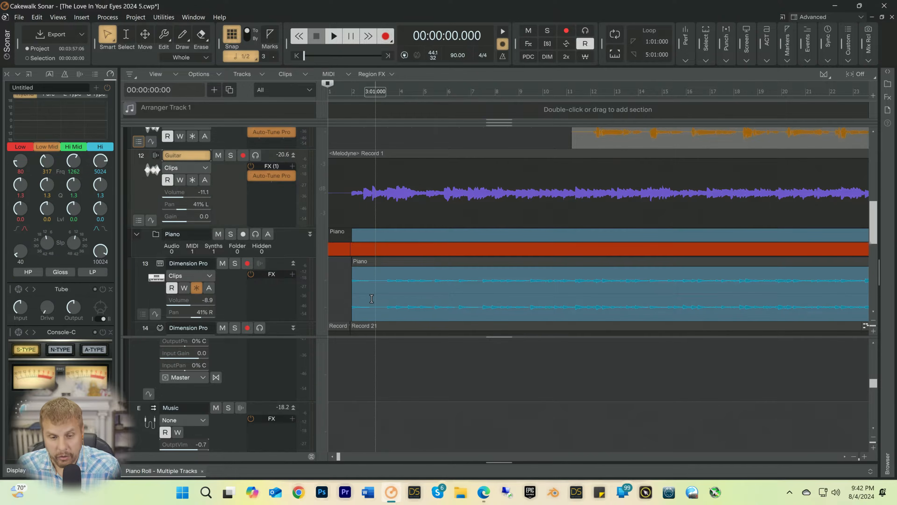
scroll(364, 290, down, 3)
scroll(364, 291, down, 4)
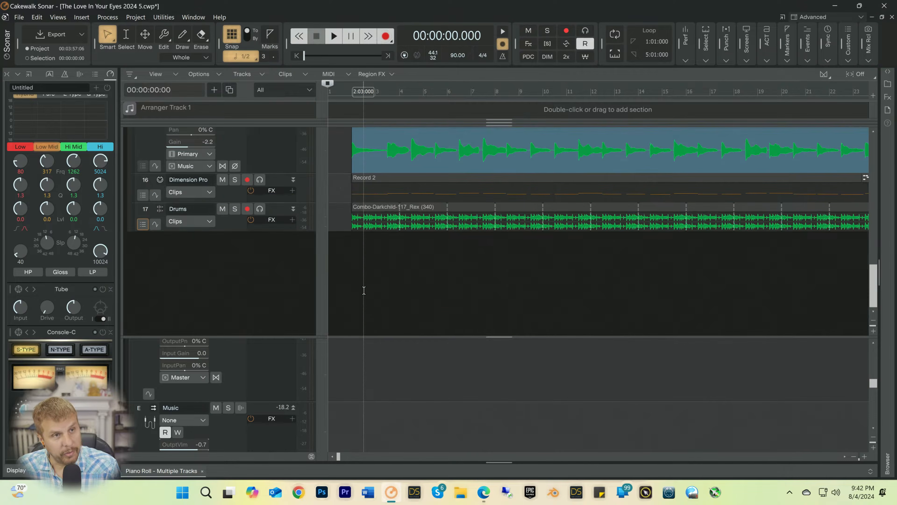
scroll(368, 288, up, 2)
scroll(367, 286, down, 2)
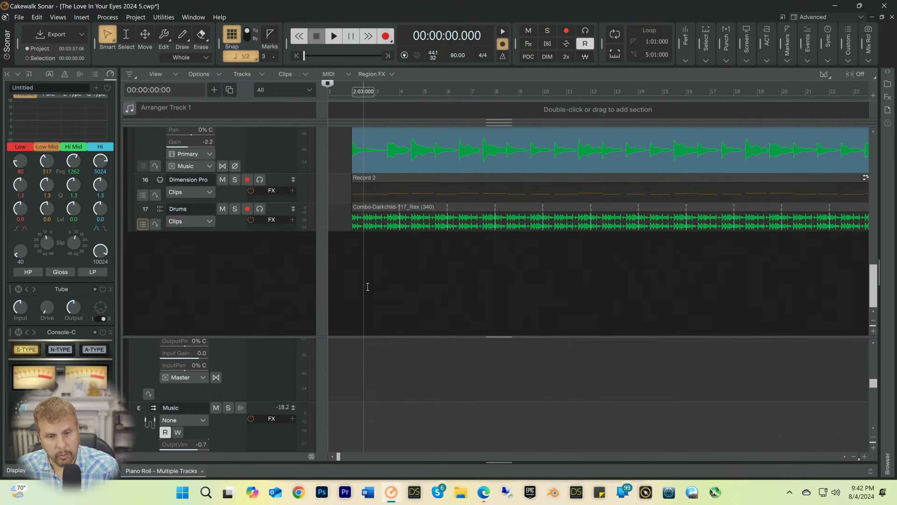
scroll(368, 284, up, 2)
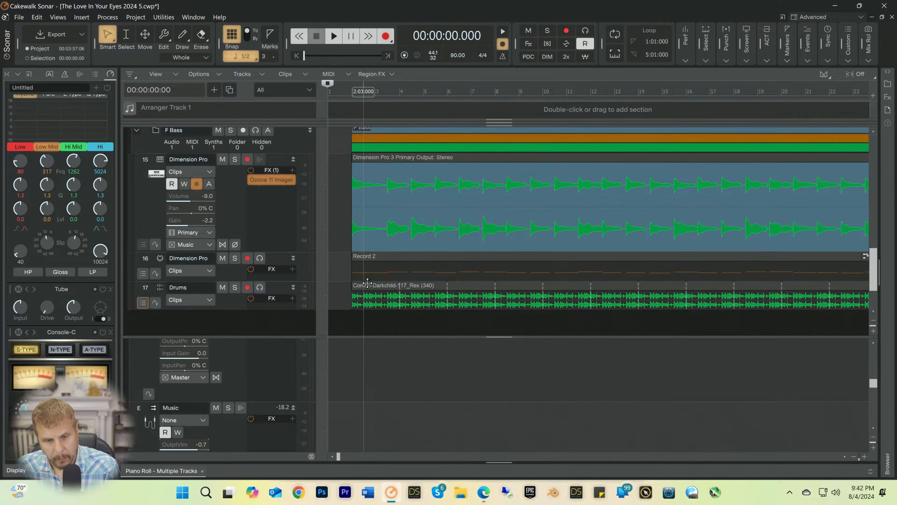
Step: Place the playhead at 00:00:01.333 and look through the project's tracks from the Ooo vocals to the drums
click(338, 95)
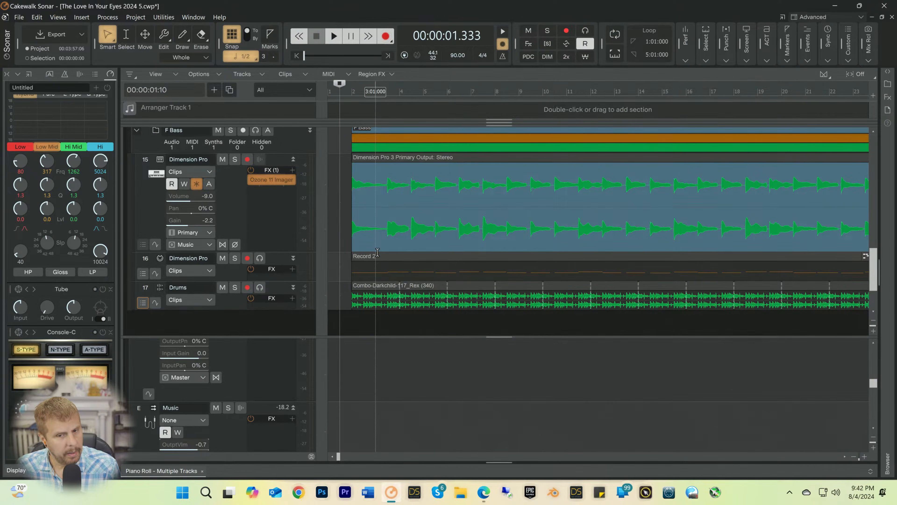
scroll(378, 251, up, 3)
scroll(377, 251, down, 4)
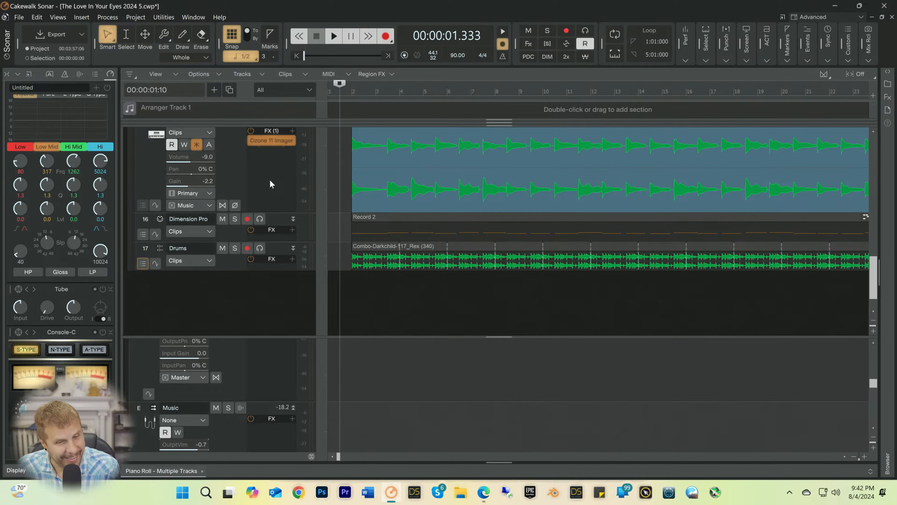
scroll(371, 223, up, 7)
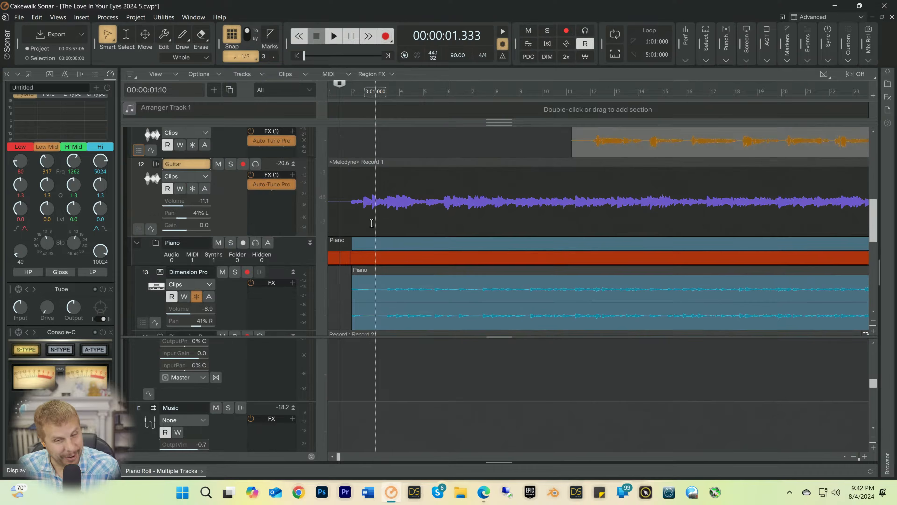
scroll(371, 223, up, 1)
scroll(371, 222, down, 3)
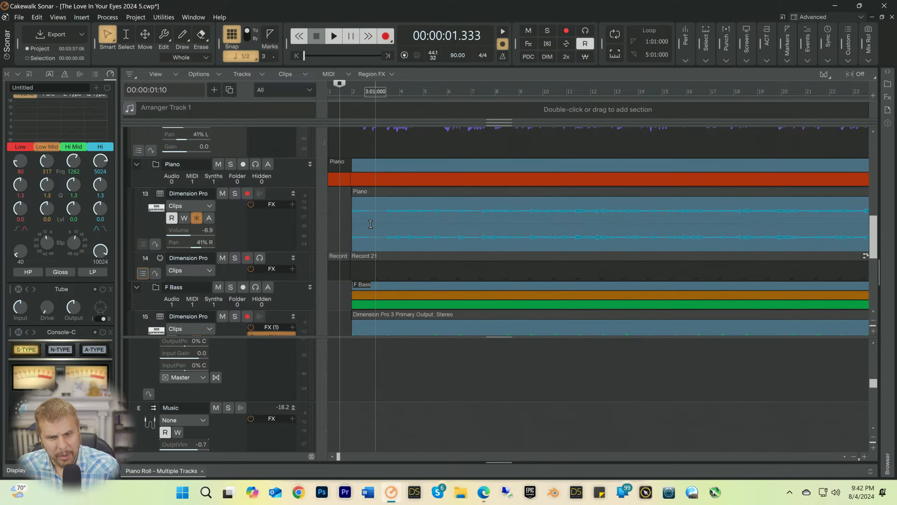
scroll(350, 219, up, 2)
scroll(342, 215, up, 6)
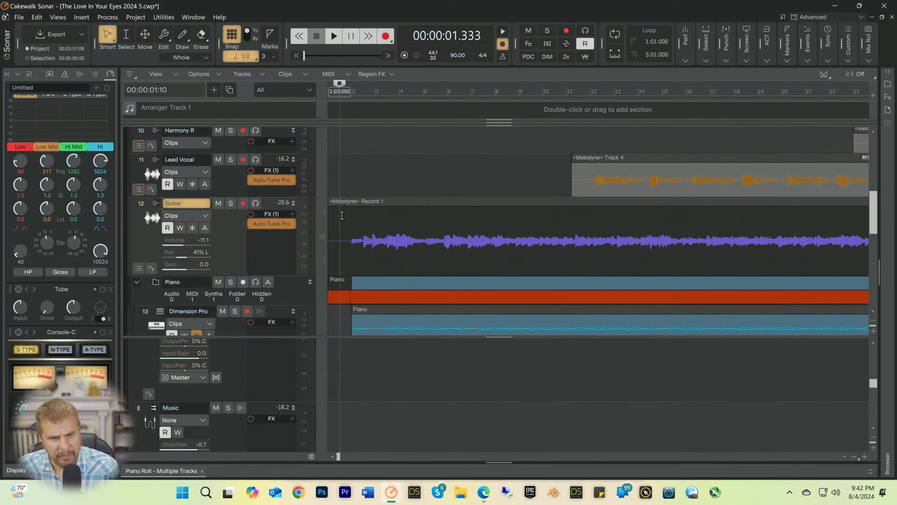
scroll(342, 215, down, 5)
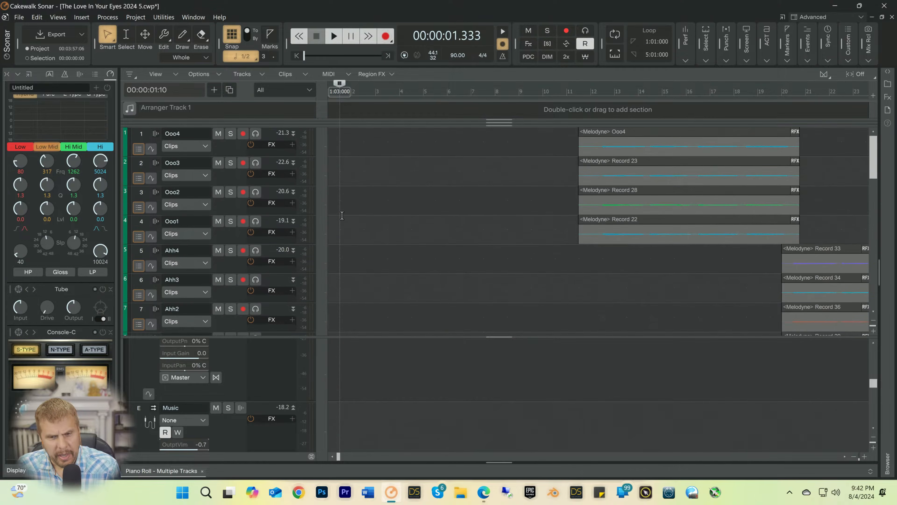
scroll(367, 243, down, 2)
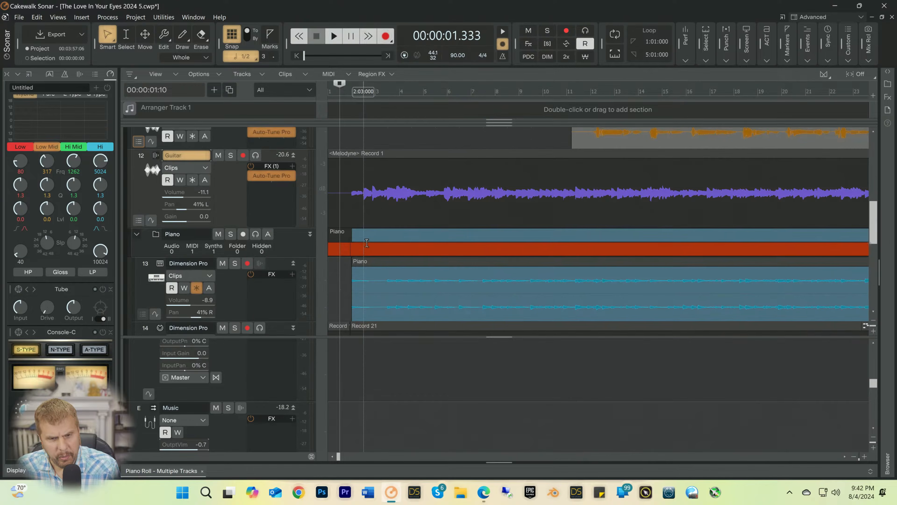
Step: Start playback from the playhead and solo the Dimension Pro audio track in the F Bass folder
key(space)
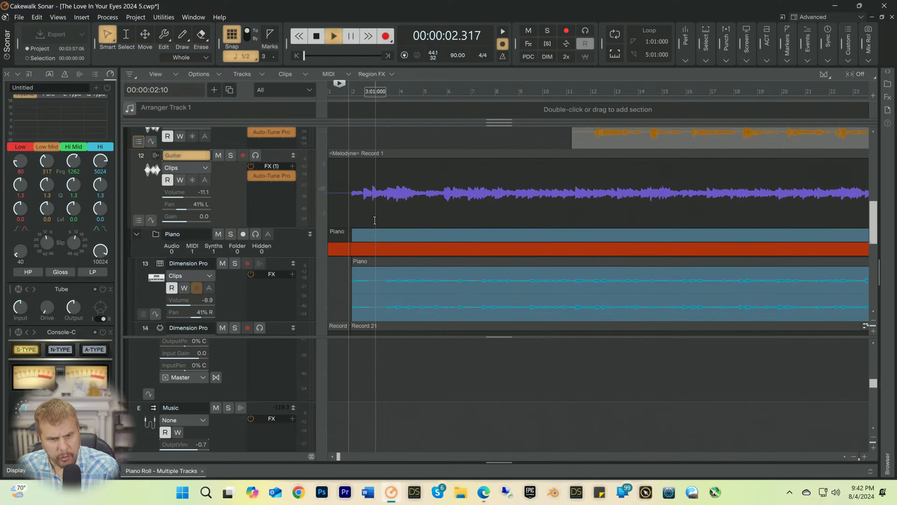
scroll(358, 226, down, 2)
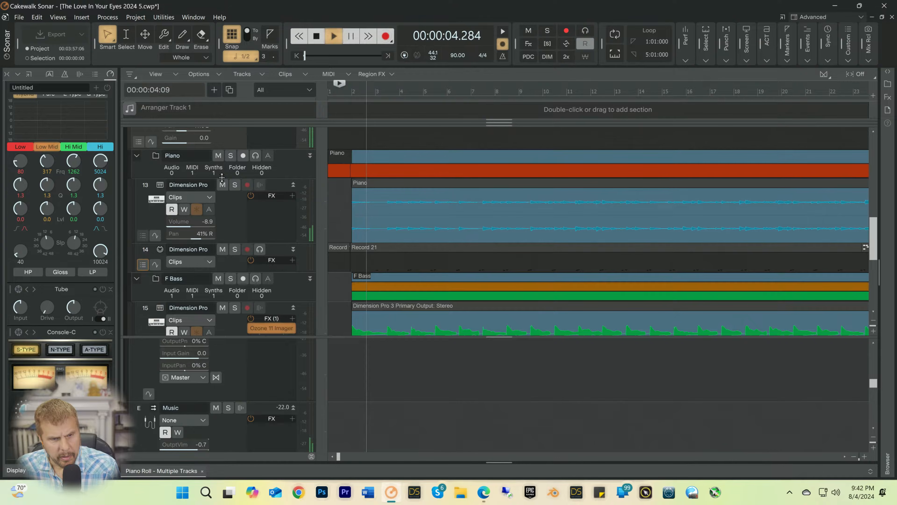
scroll(230, 214, down, 2)
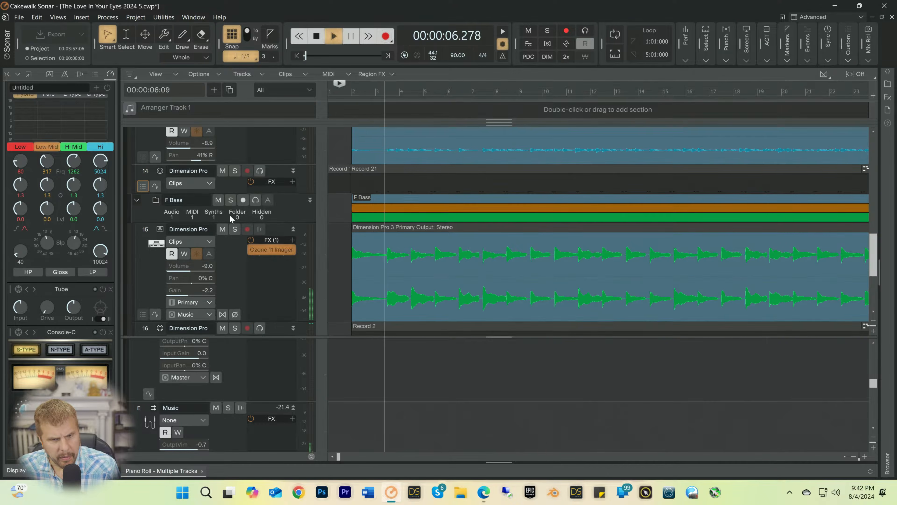
click(235, 229)
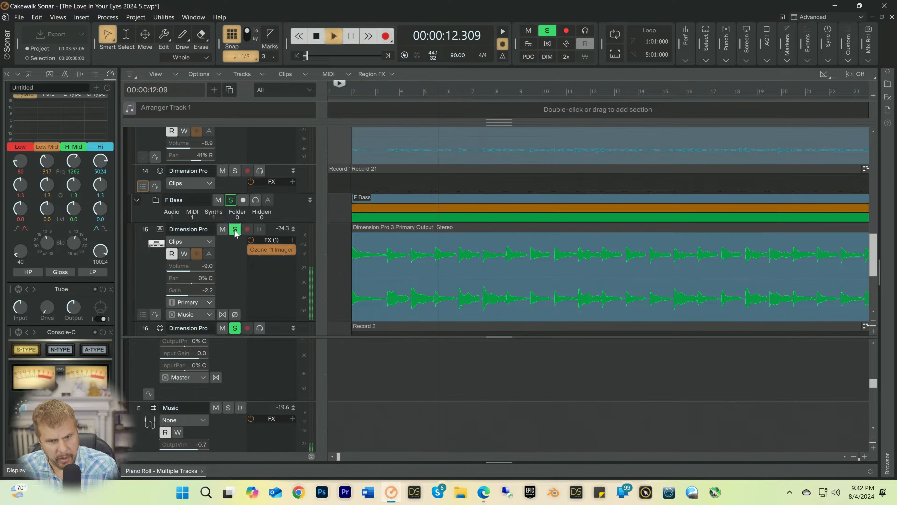
Step: Select the soloed F Bass track, examine its channel compressor and EQ settings, and unsolo it
click(220, 256)
scroll(106, 203, up, 2)
scroll(62, 165, up, 3)
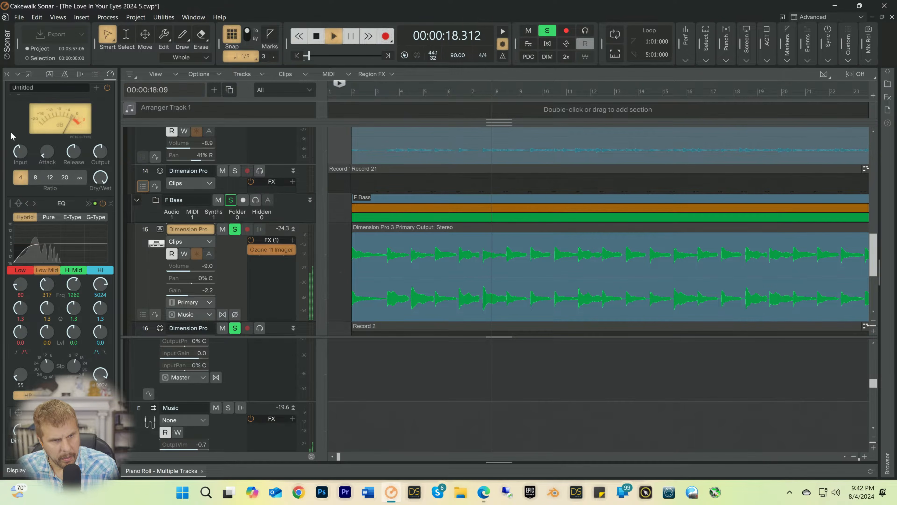
click(15, 149)
drag(14, 149, 16, 151)
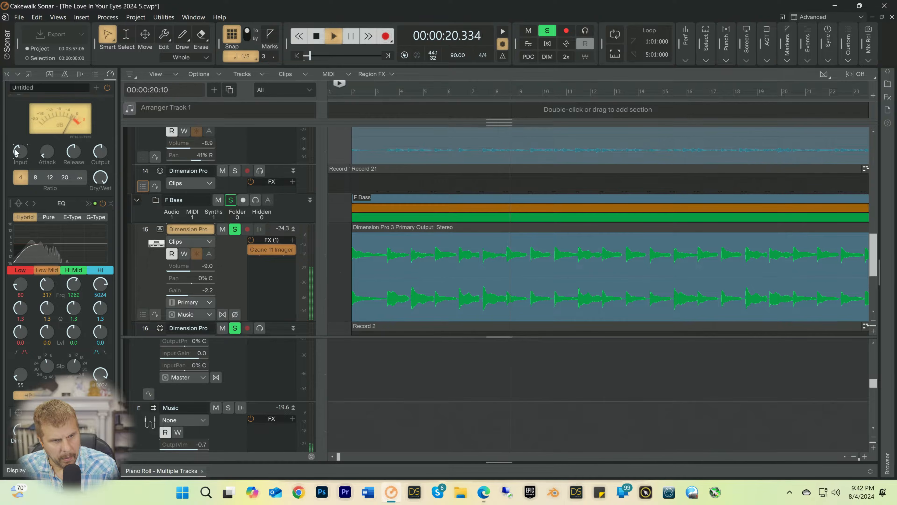
click(232, 230)
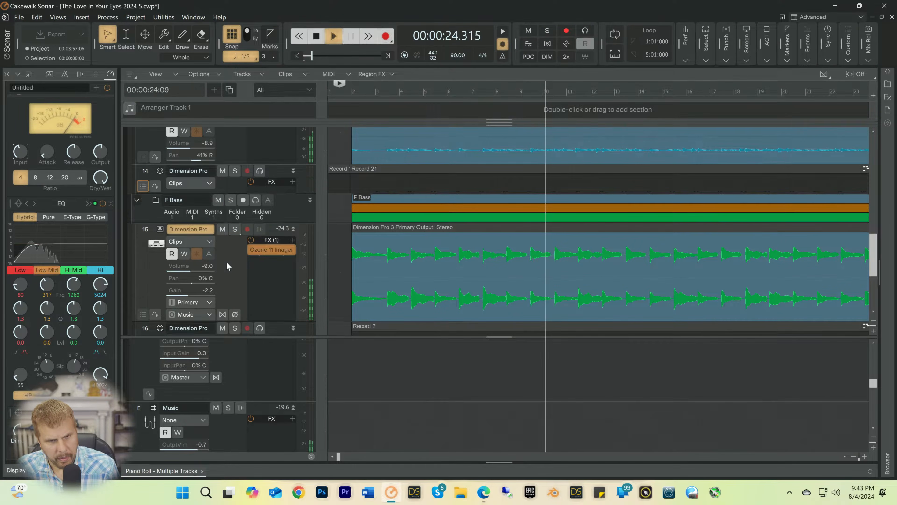
Step: Solo the Piano folder during playback and reduce the height of its header row
scroll(226, 261, up, 3)
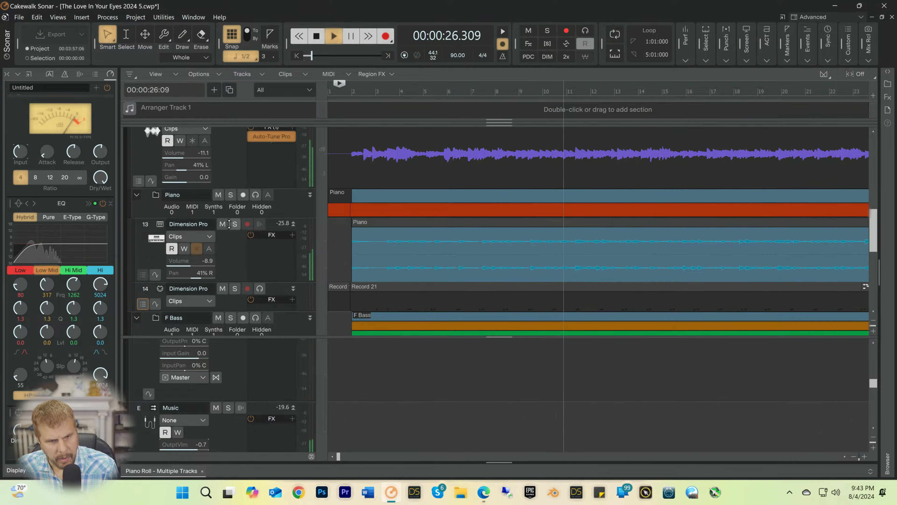
click(230, 195)
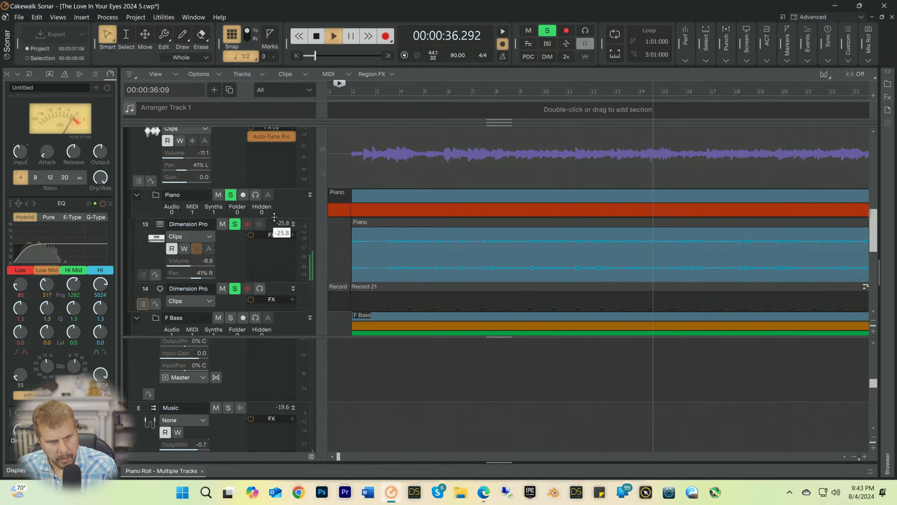
drag(274, 215, 274, 200)
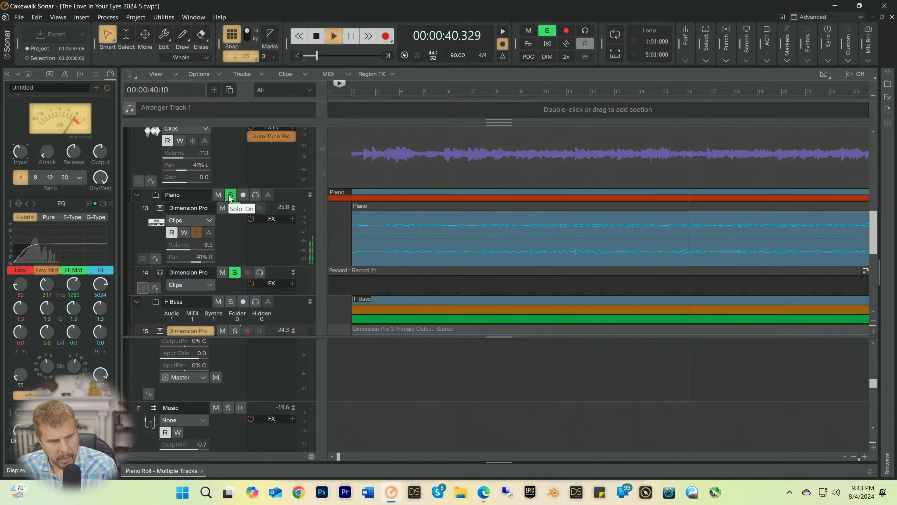
Step: Select the Dimension Pro audio track in the Piano folder to examine its EQ, and unsolo the folder
click(223, 229)
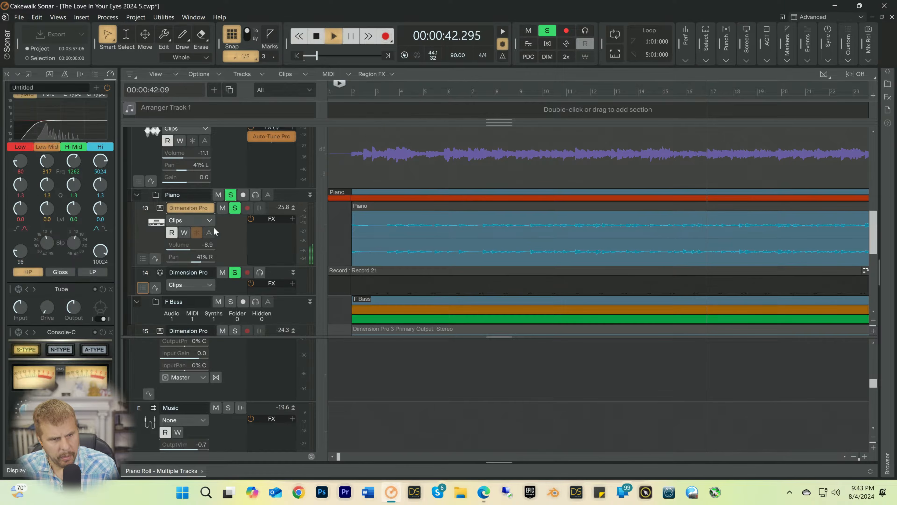
scroll(28, 160, up, 1)
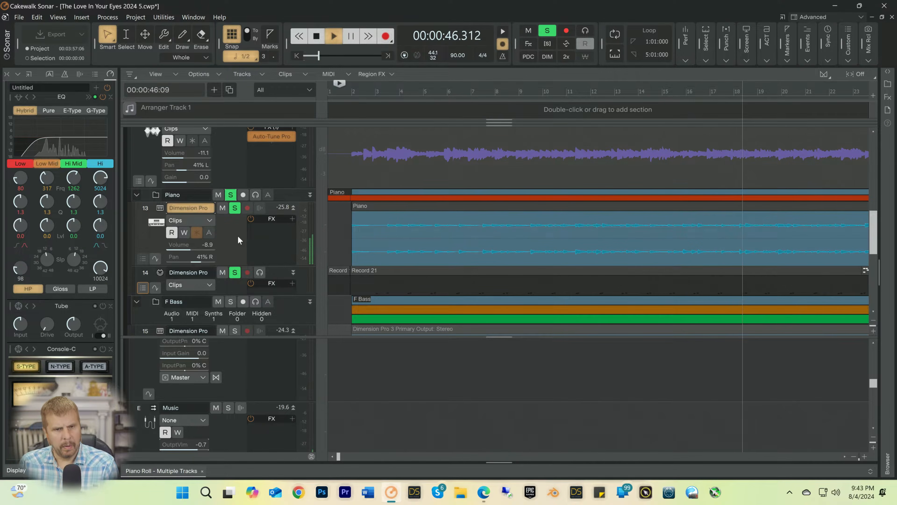
click(231, 194)
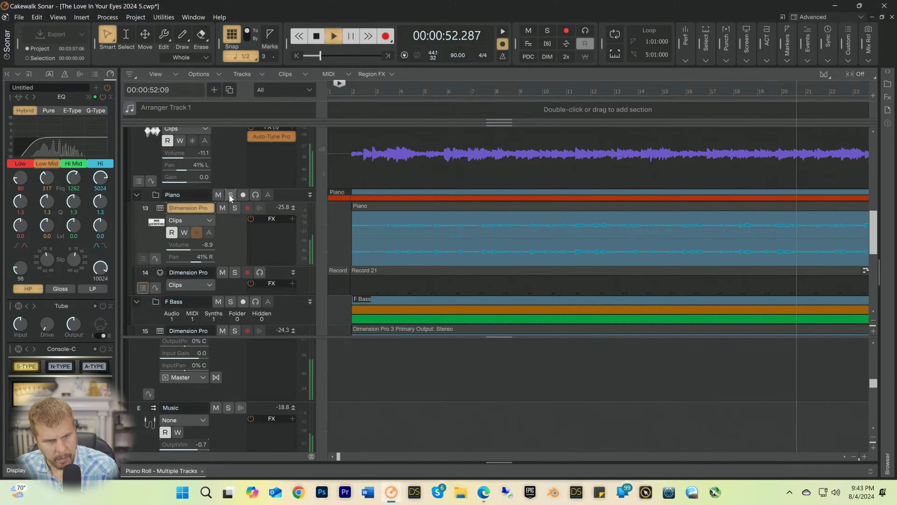
Step: Audition the Guitar track in solo while viewing the channel EQ and compressor, and unsolo it
scroll(229, 180, up, 2)
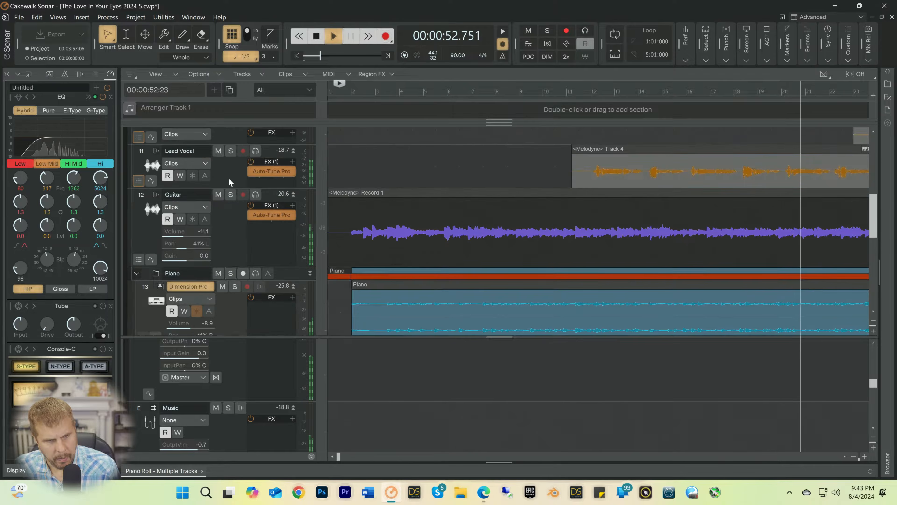
click(231, 194)
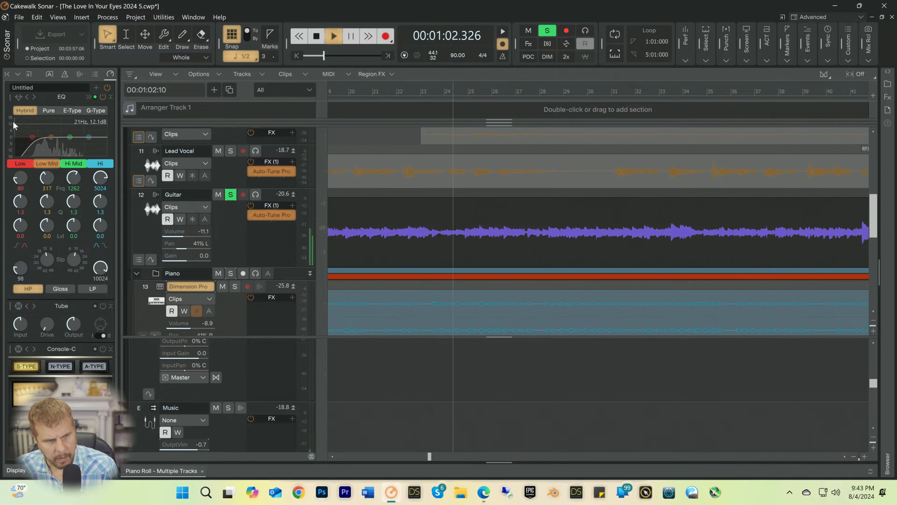
scroll(10, 115, up, 1)
scroll(10, 115, up, 3)
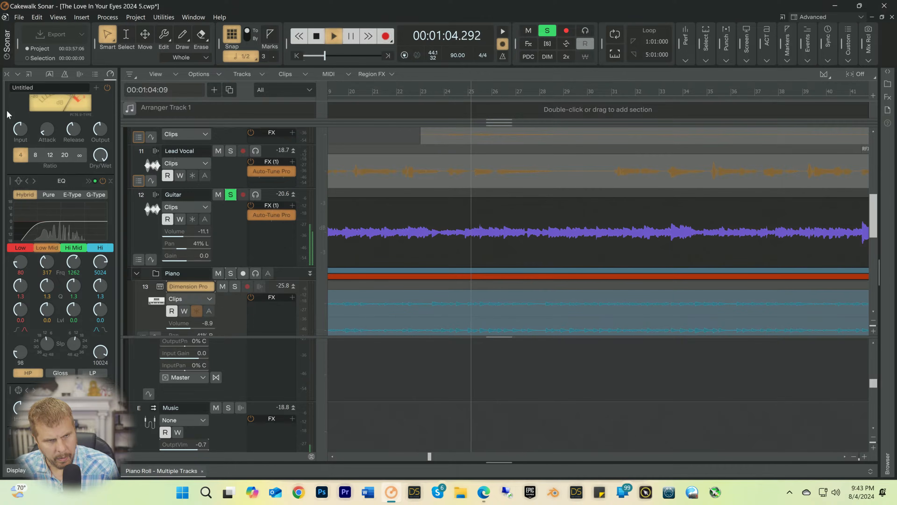
scroll(20, 103, up, 1)
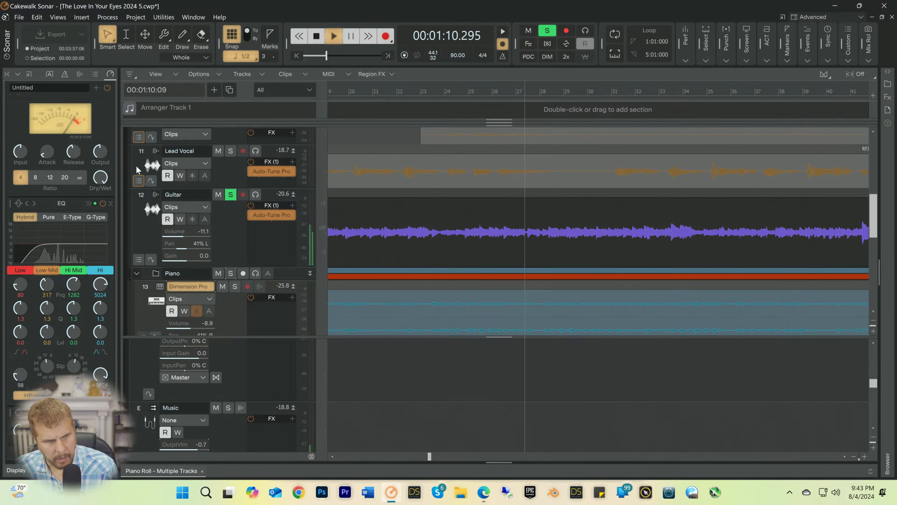
click(230, 196)
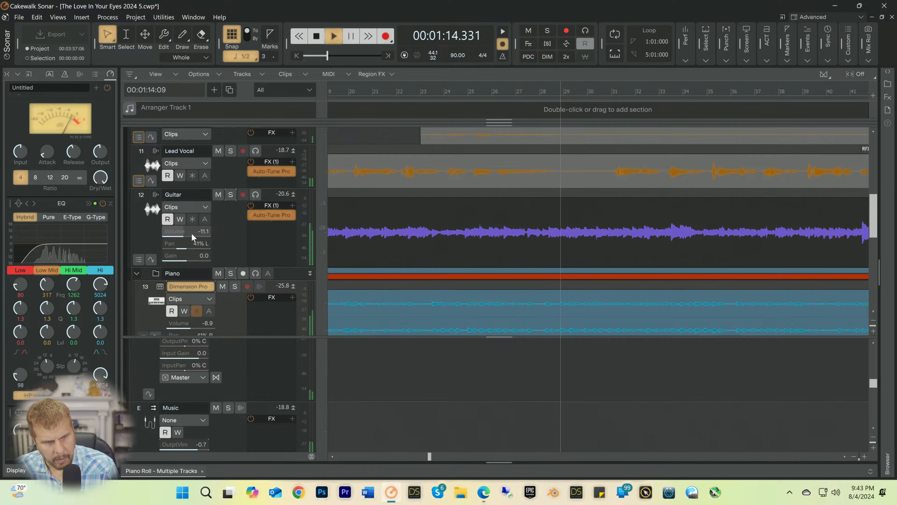
Step: Set the Guitar track's volume to -12.2 and stop with the playhead at 00:01:18.667
drag(191, 233, 191, 233)
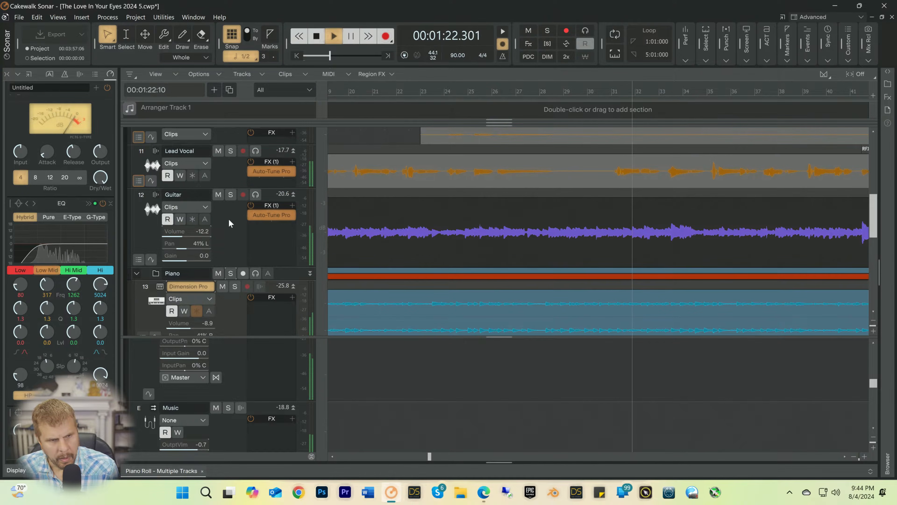
click(606, 91)
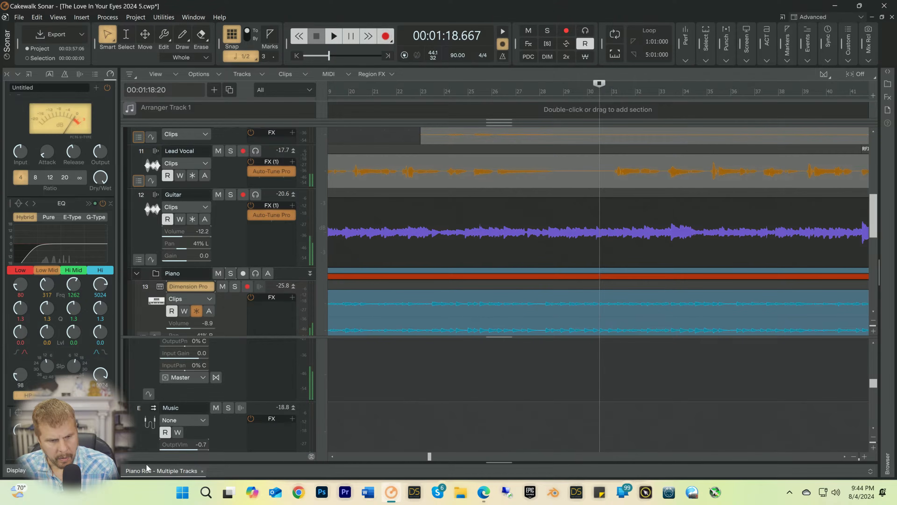
Step: Open the docked Piano Roll view and close it to return to the tracks
click(146, 466)
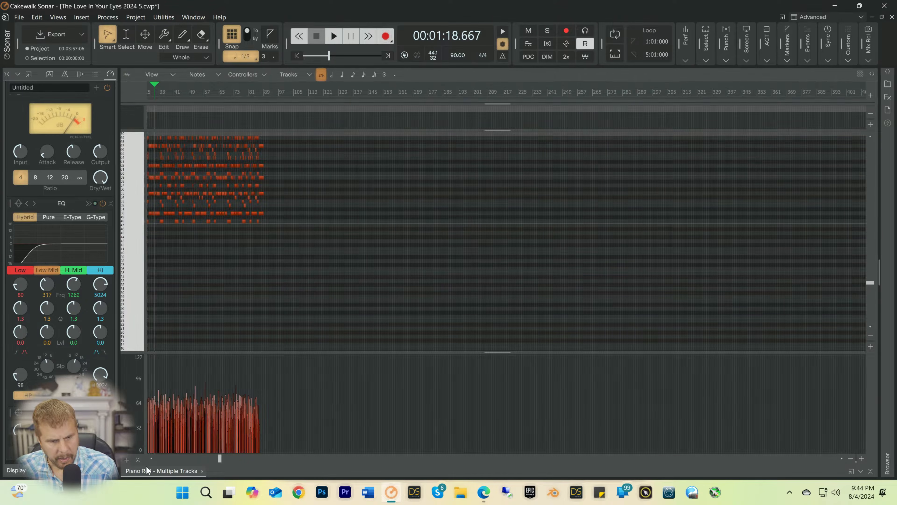
click(202, 471)
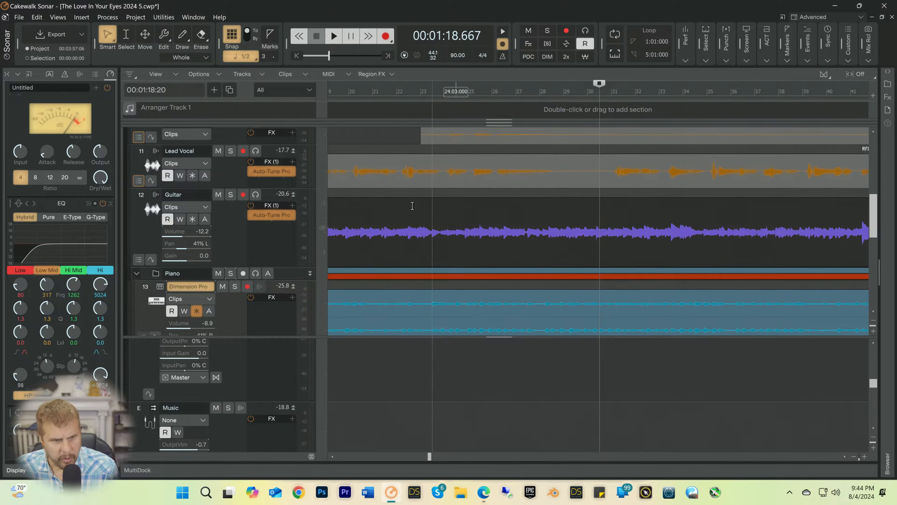
Step: Activate the Select tool, open the Lead Vocal clip in the Melodyne editor and audition it from 00:01:18.667
key(t)
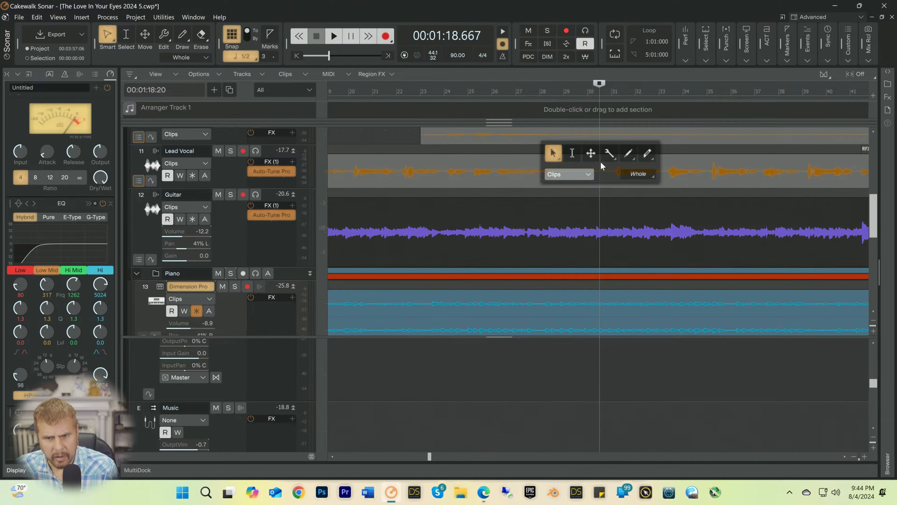
click(573, 153)
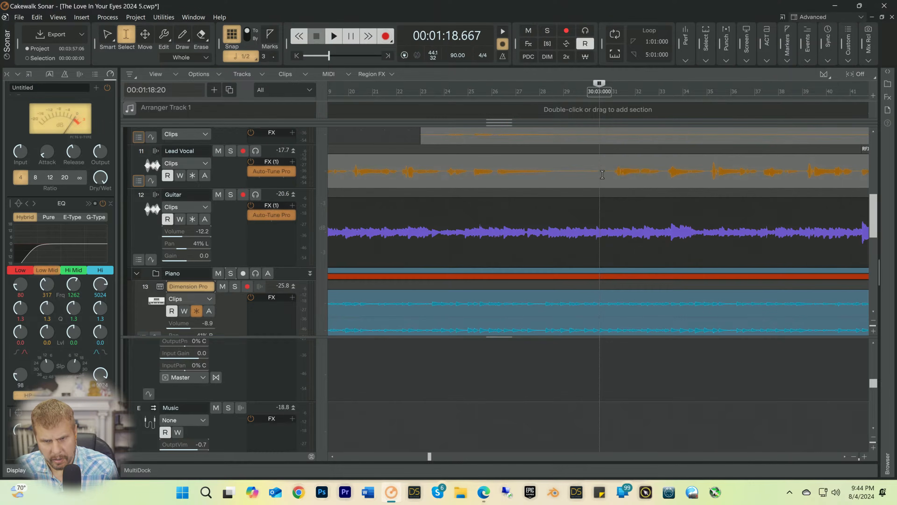
click(602, 174)
double_click(602, 174)
key(space)
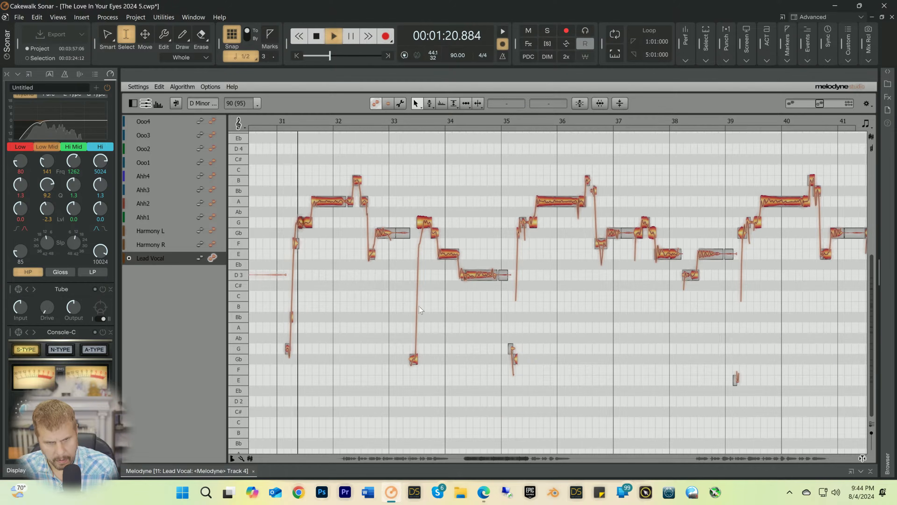
key(space)
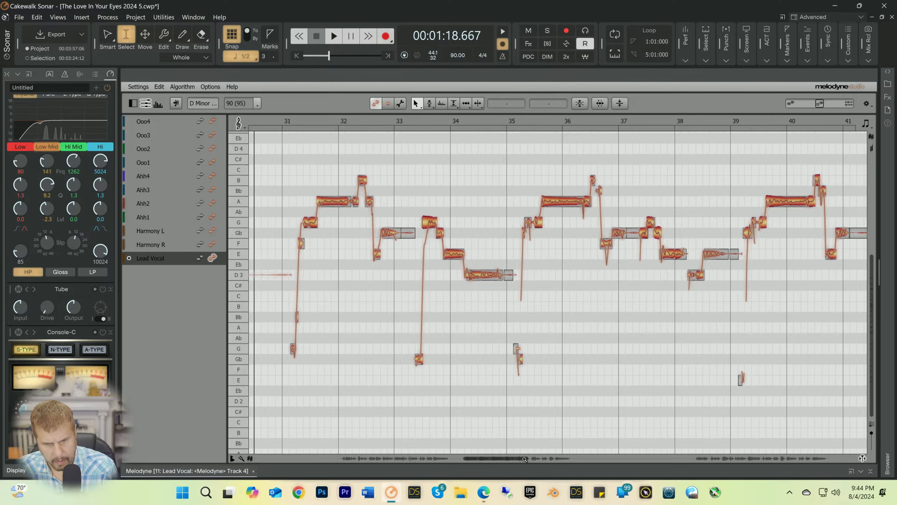
drag(527, 459, 463, 468)
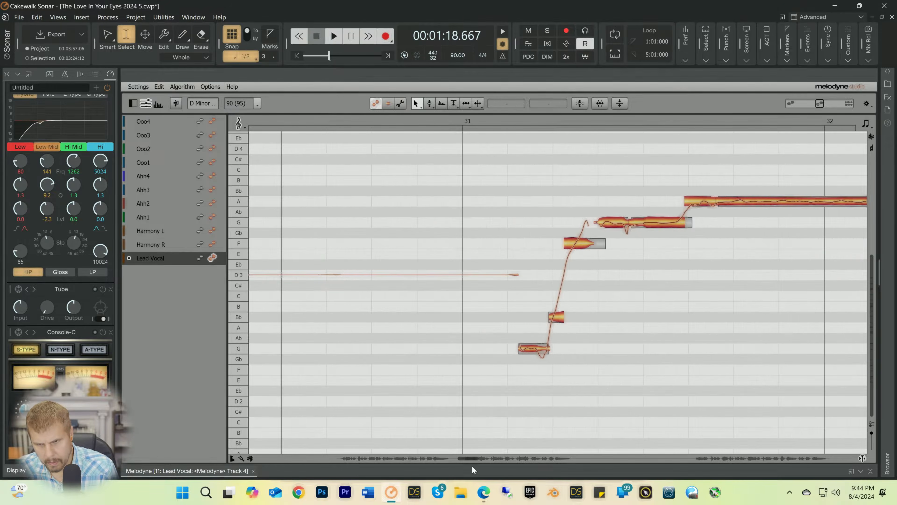
Step: Reduce the pitch modulation of the short A note before bar 32 to 64% and audition the phrase
key(space)
right_click(707, 213)
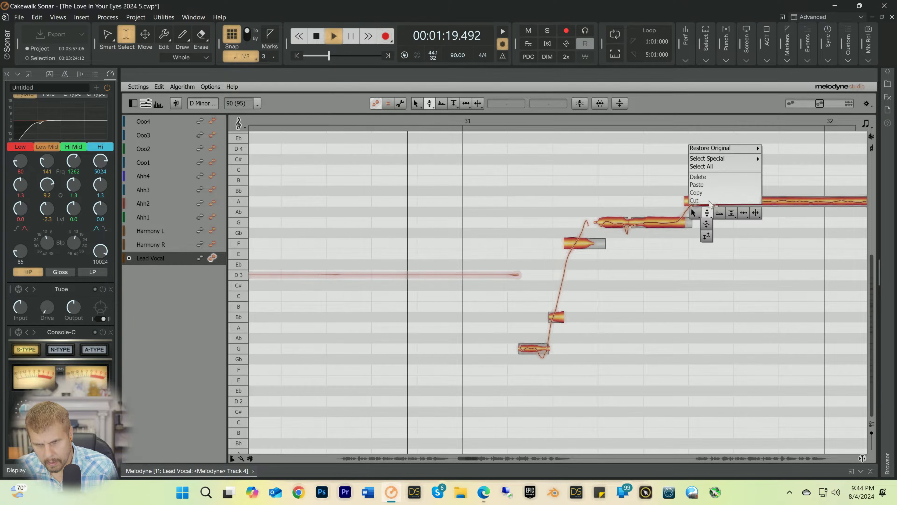
click(705, 214)
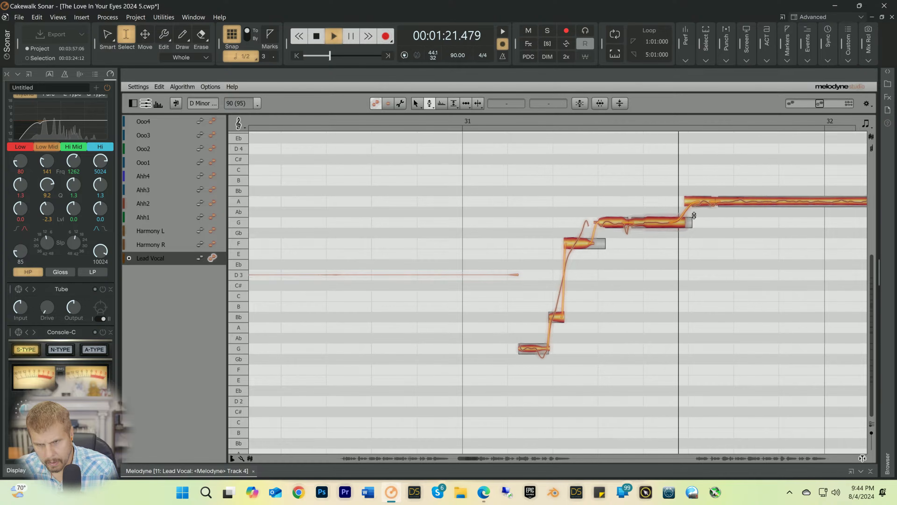
key(space)
right_click(700, 200)
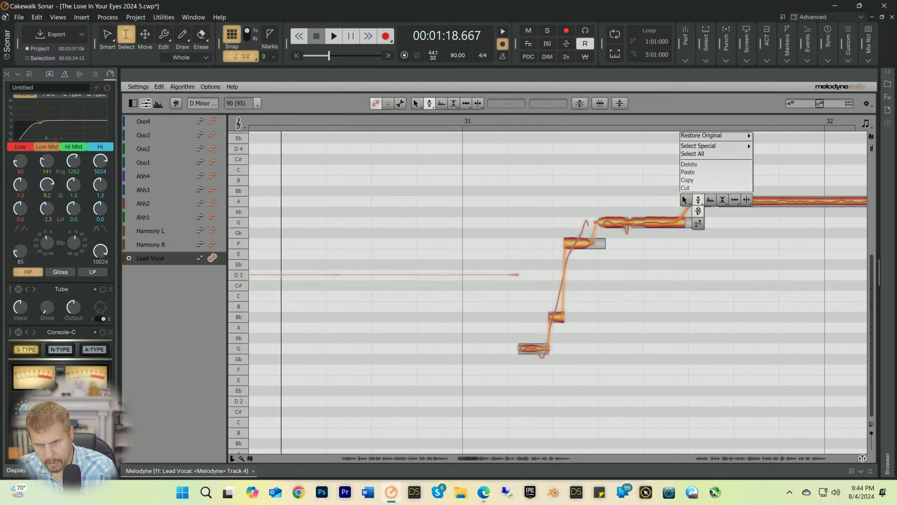
click(698, 211)
drag(699, 199, 697, 208)
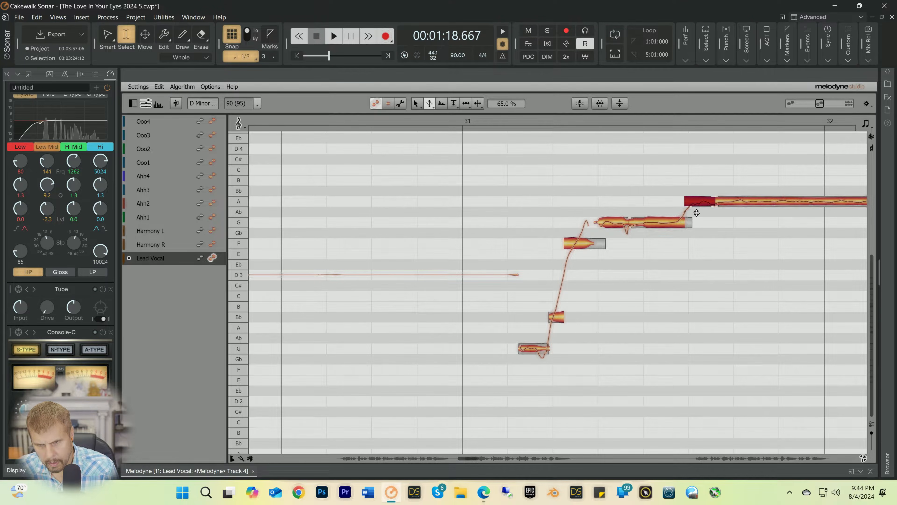
key(space)
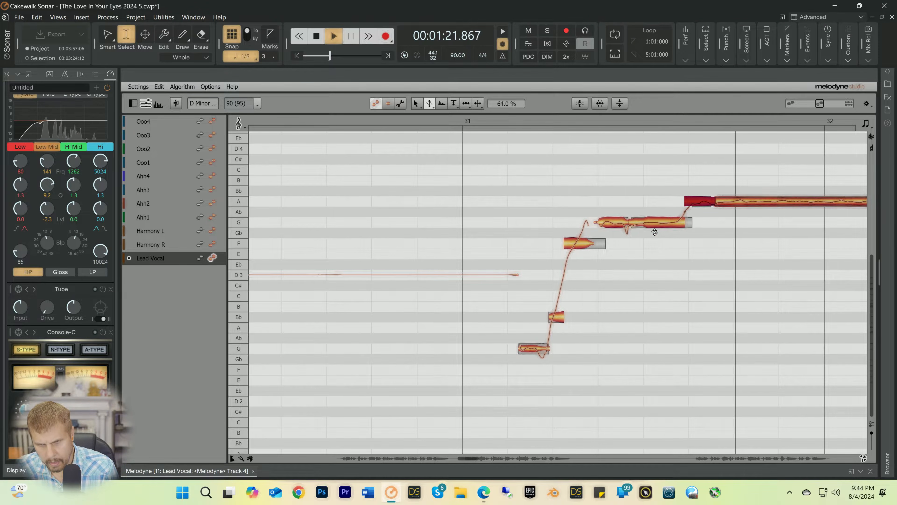
key(space)
Step: Lower the pitch modulation of the same short A note further to 40% and replay the phrase
drag(687, 204, 684, 212)
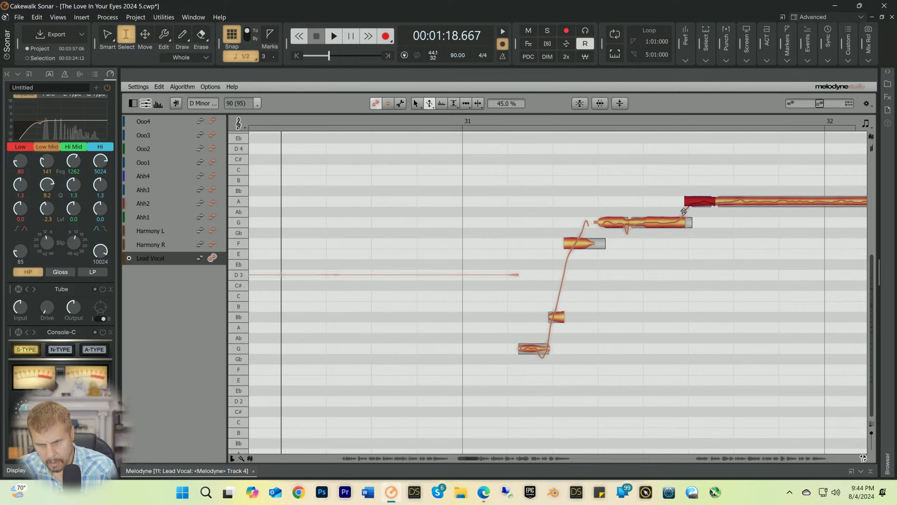
key(space)
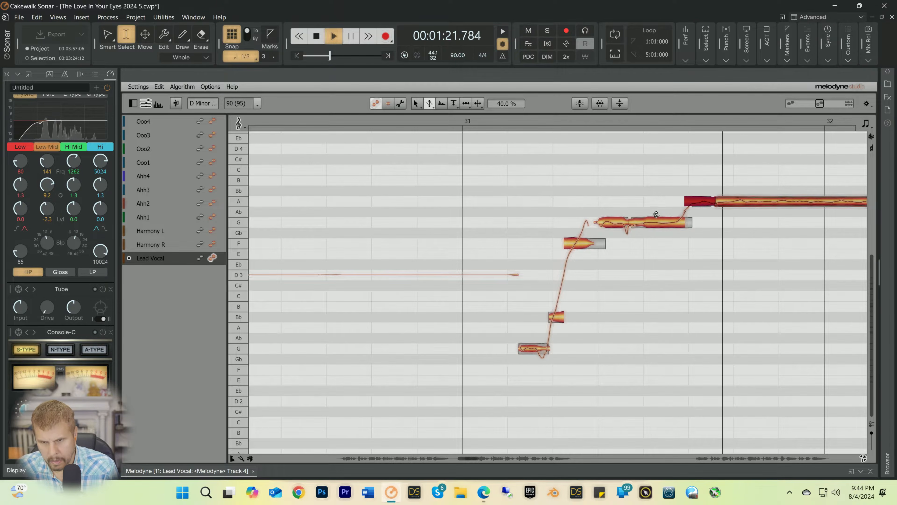
key(space)
Step: Reduce the pitch modulation of the preceding G note to 25%, switch to the pitch tool and audition the phrase
click(654, 233)
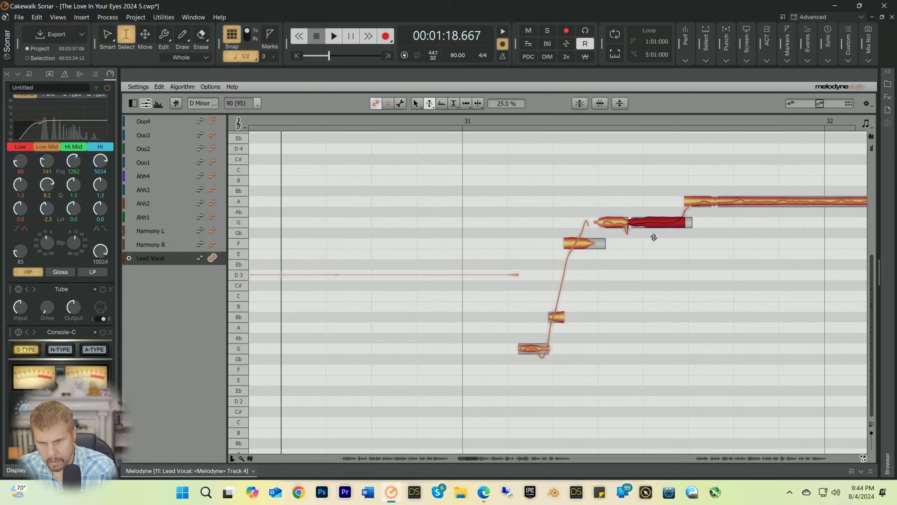
right_click(661, 239)
click(692, 215)
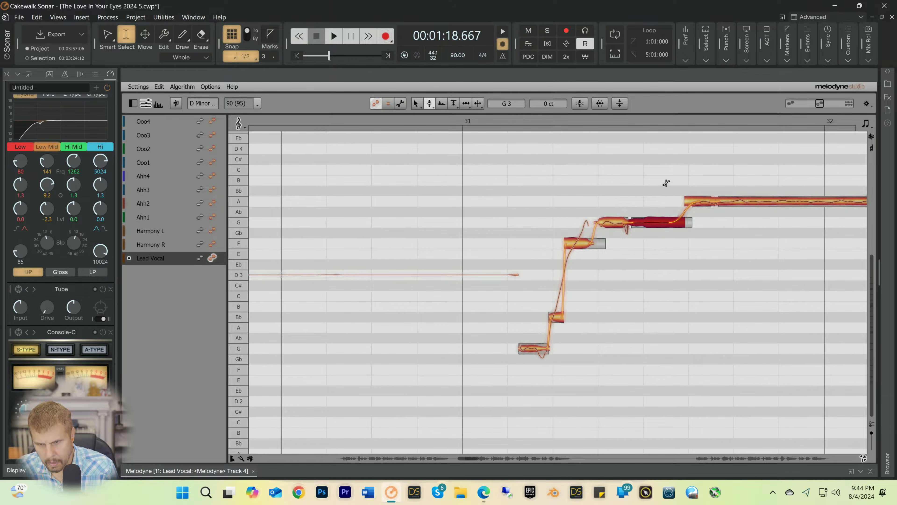
key(space)
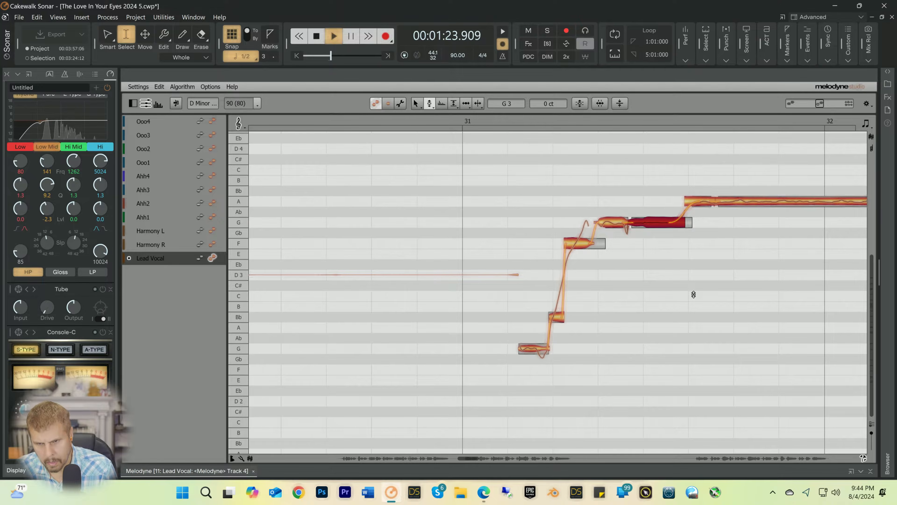
Step: Shift the start of the short A note before bar 32 slightly earlier with the time tool and audition the timing
right_click(692, 273)
click(726, 264)
key(space)
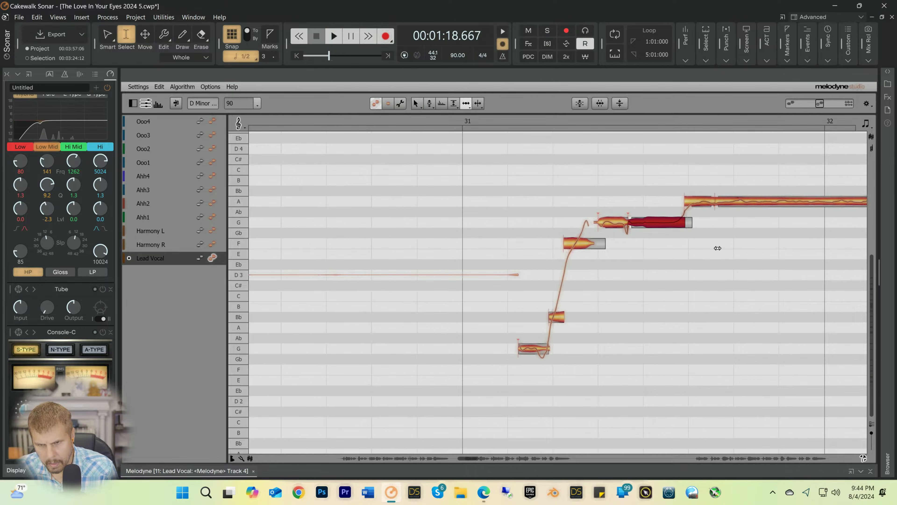
key(space)
click(700, 204)
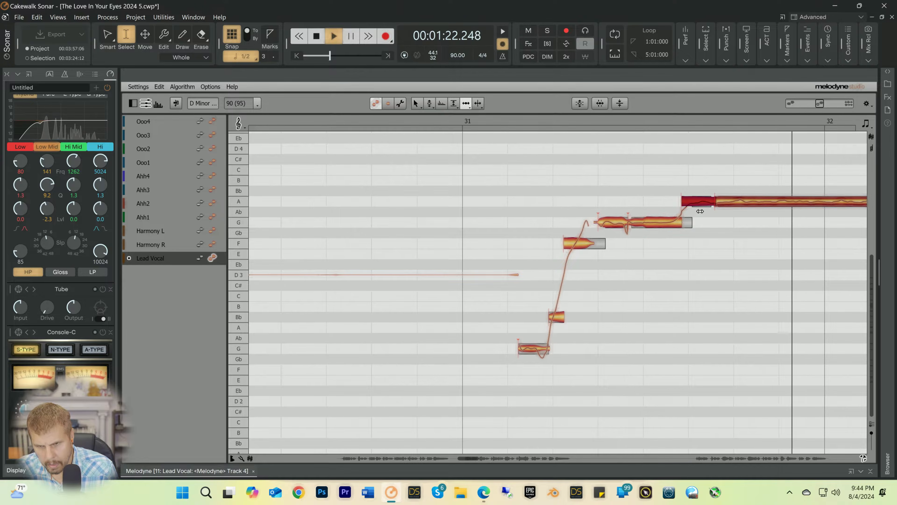
key(space)
key(space)
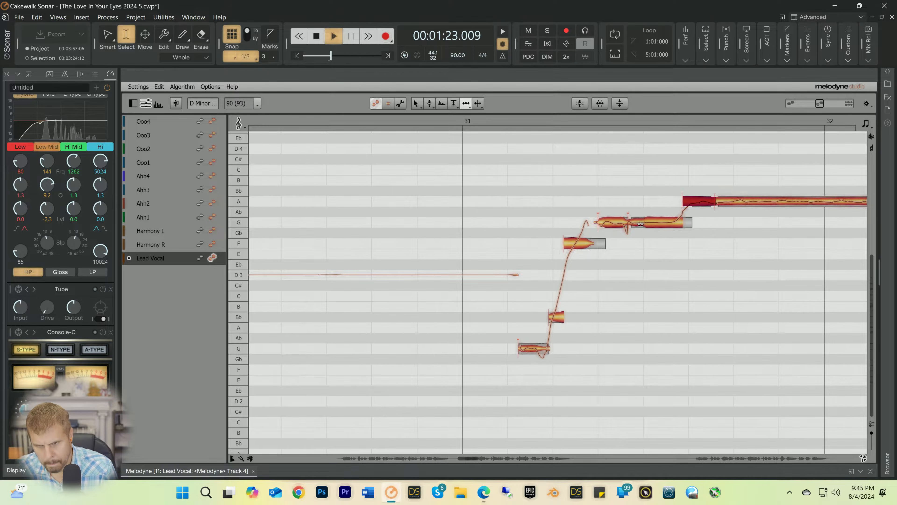
key(space)
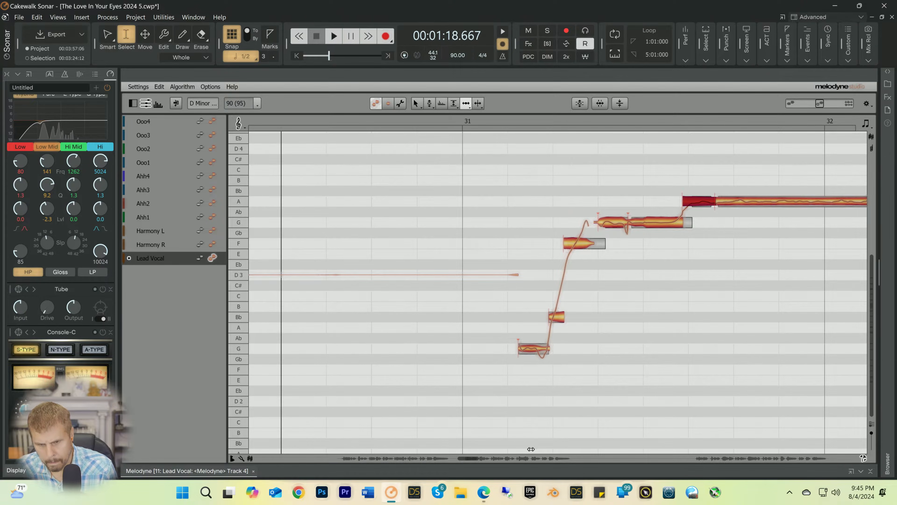
Step: Shift the start of the B note after bar 32 slightly later and audition it from 00:01:23.094
drag(472, 460, 477, 460)
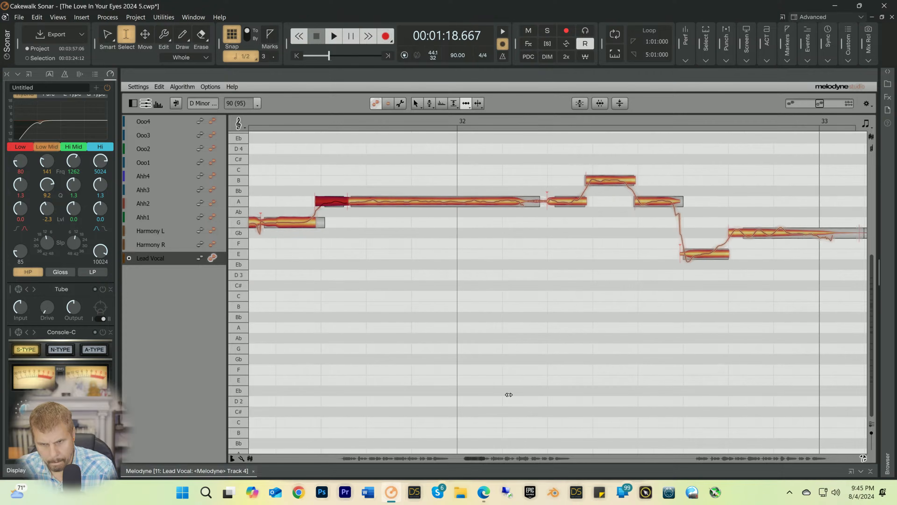
drag(594, 177, 598, 177)
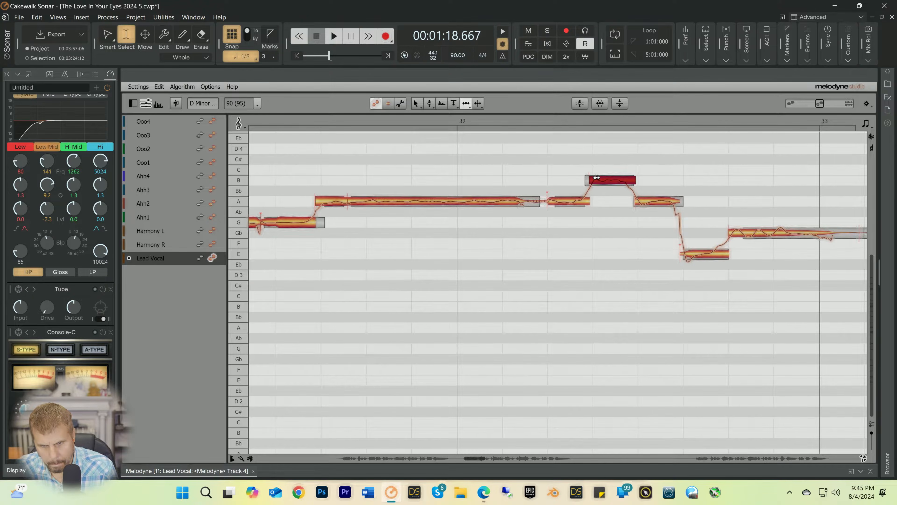
click(515, 120)
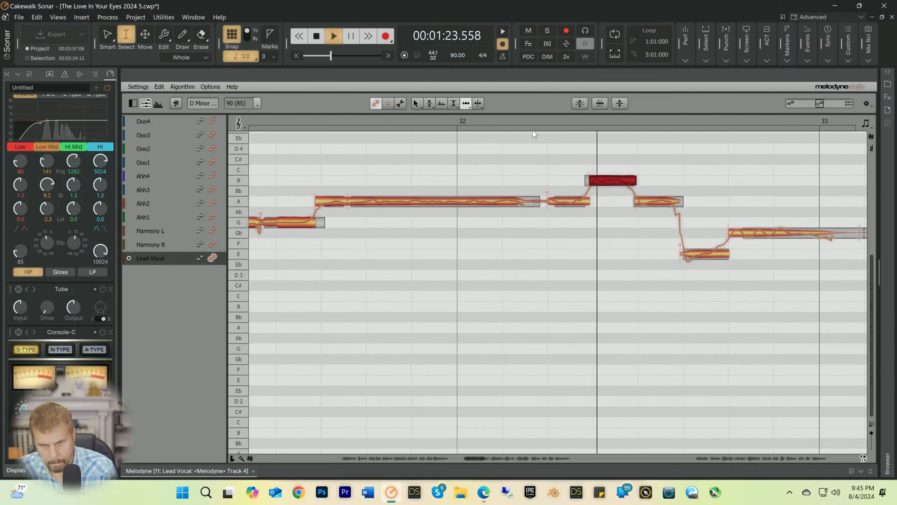
key(space)
key(space)
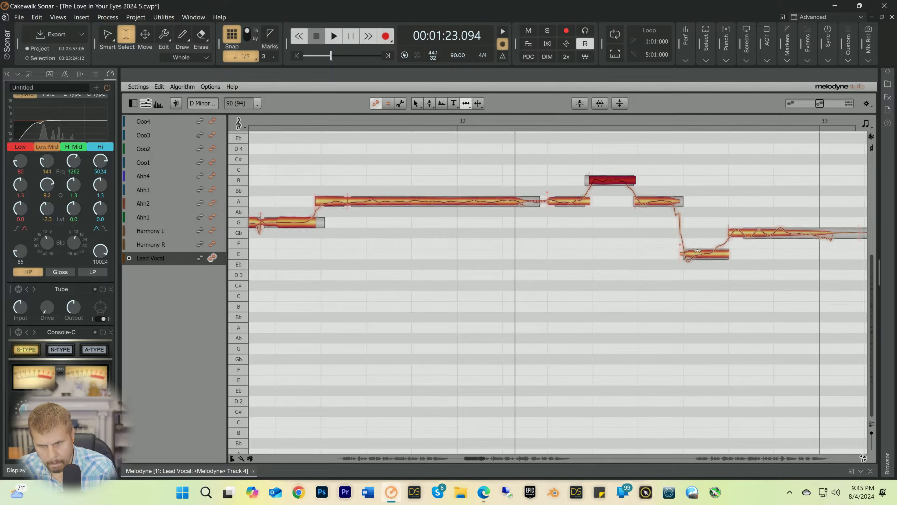
Step: Start the E note before bar 33 slightly earlier, pull in the end of the following Gb note, and audition the changes
click(697, 250)
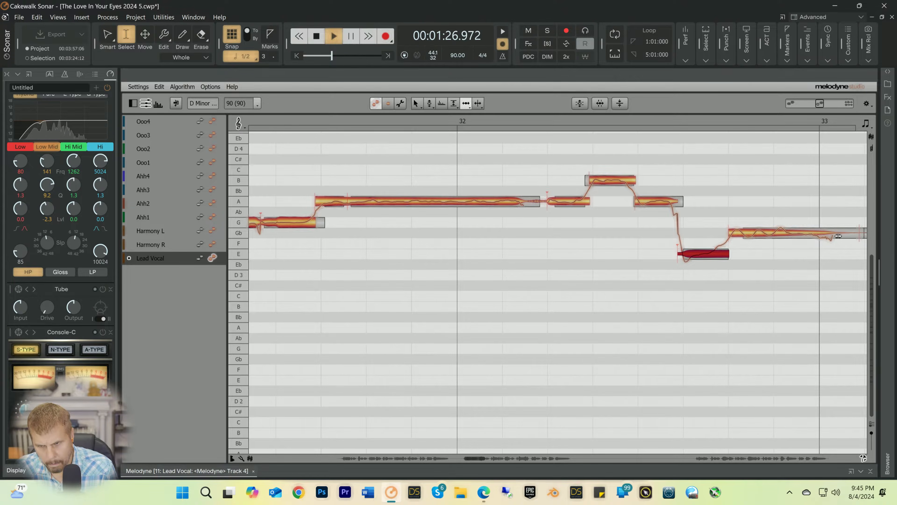
key(space)
key(space)
click(841, 232)
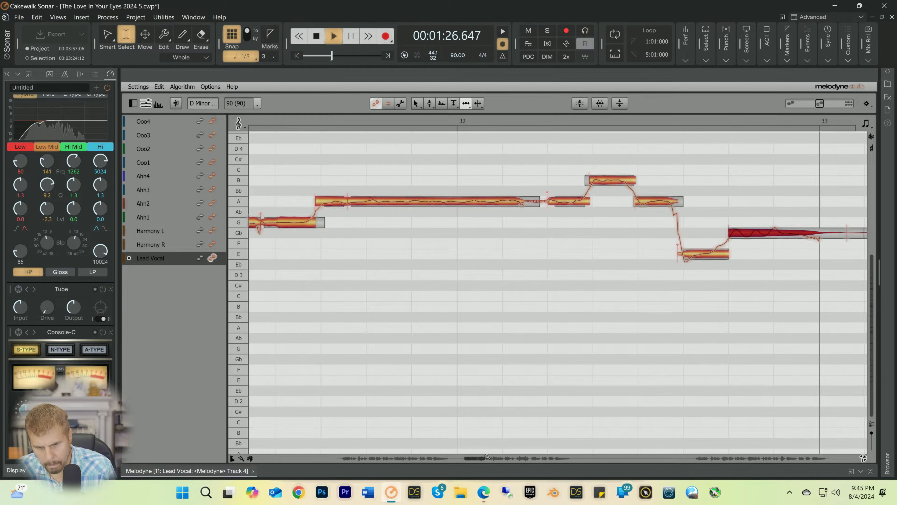
drag(476, 459, 483, 458)
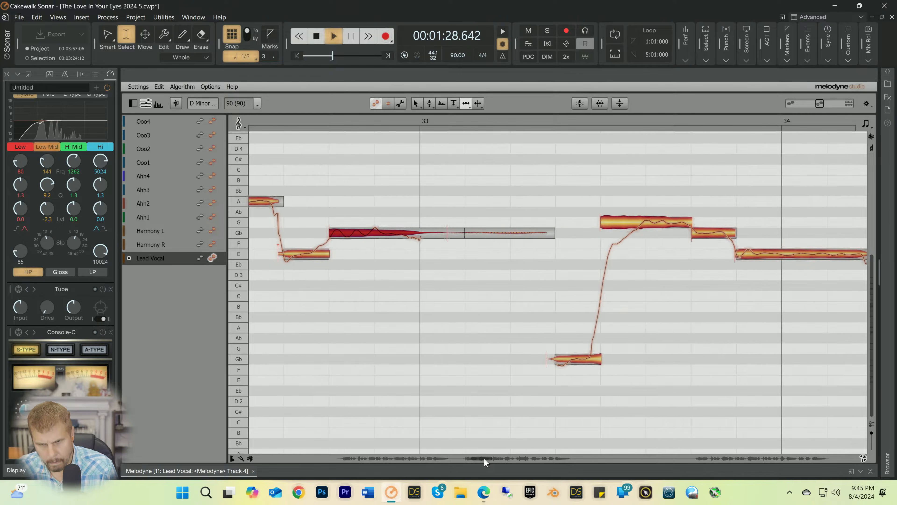
key(space)
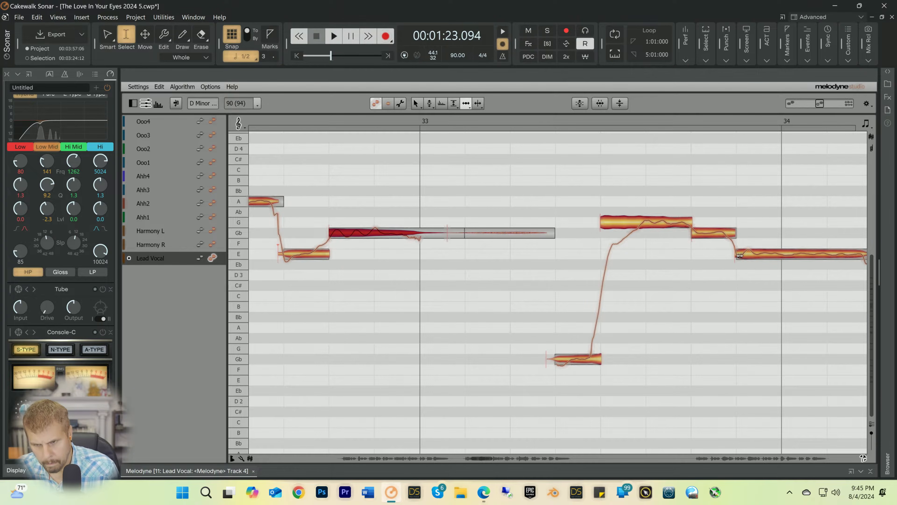
Step: Select the long E note around bar 34 and audition the vocal from 00:01:25.018
click(740, 254)
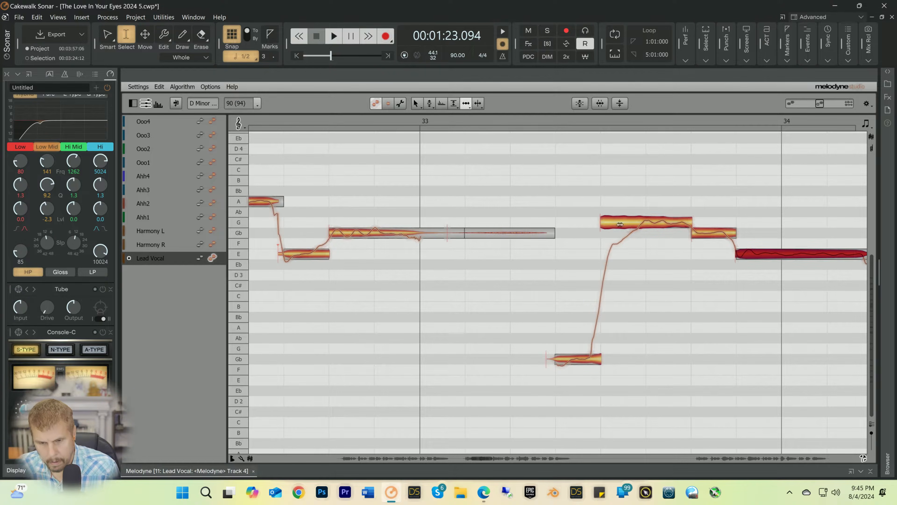
click(500, 119)
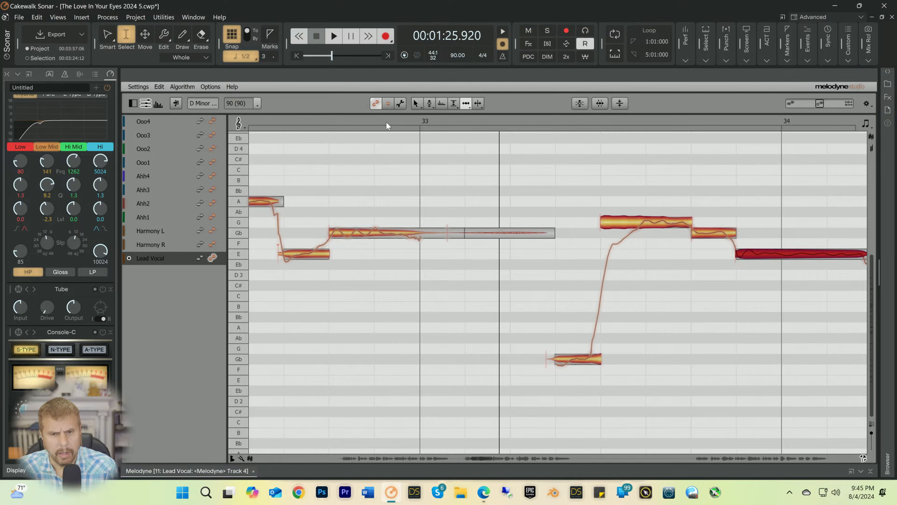
click(378, 119)
key(space)
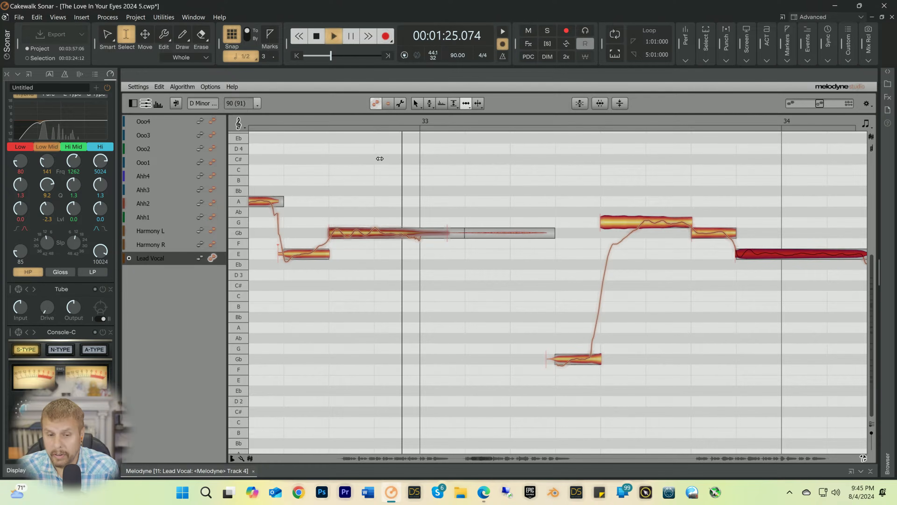
key(space)
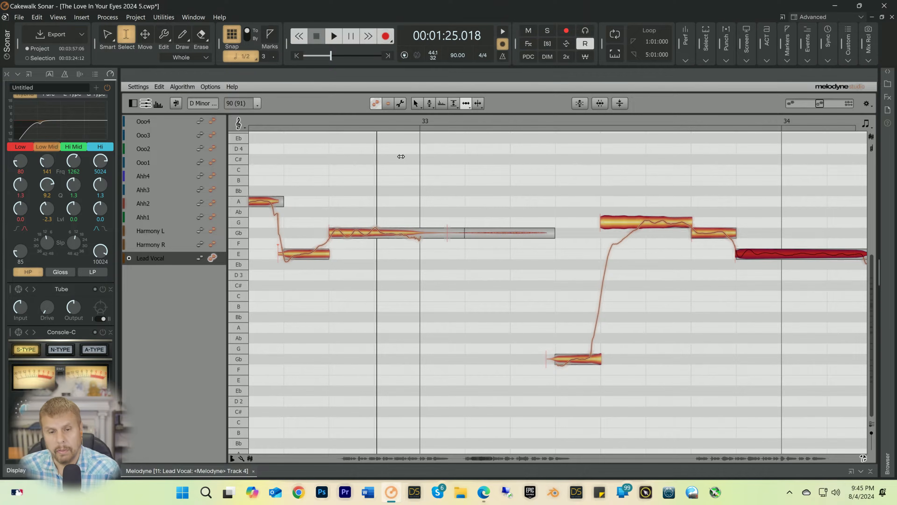
Step: Play the Lead Vocal from 00:01:24.580 past bar 47 while following its notes, and stop playback
click(318, 120)
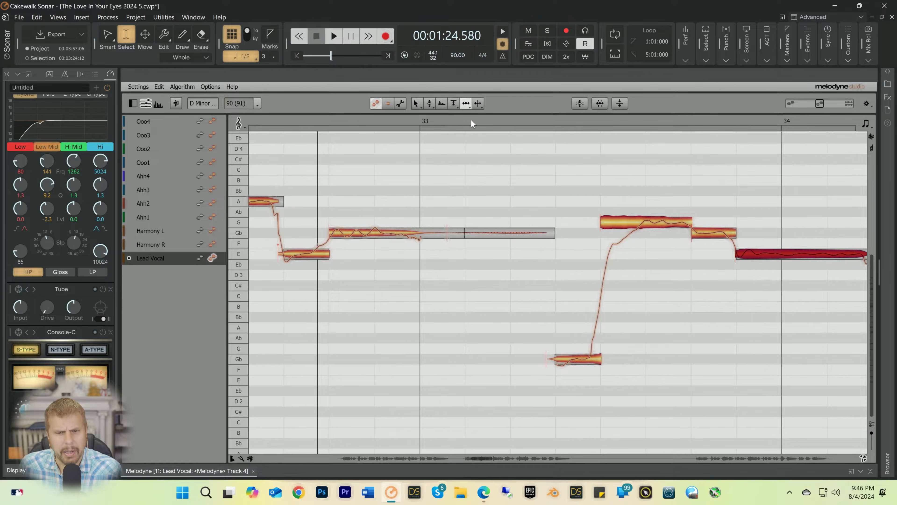
key(space)
key(space)
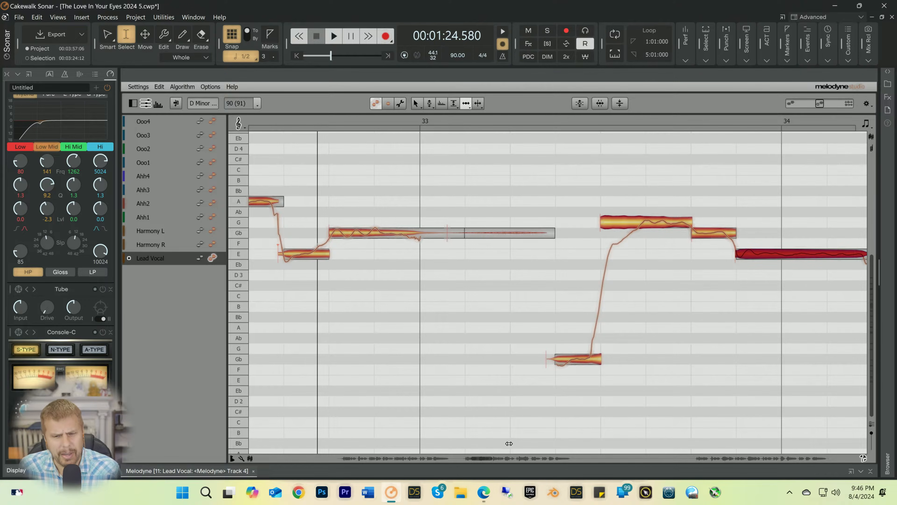
drag(480, 458, 477, 459)
key(space)
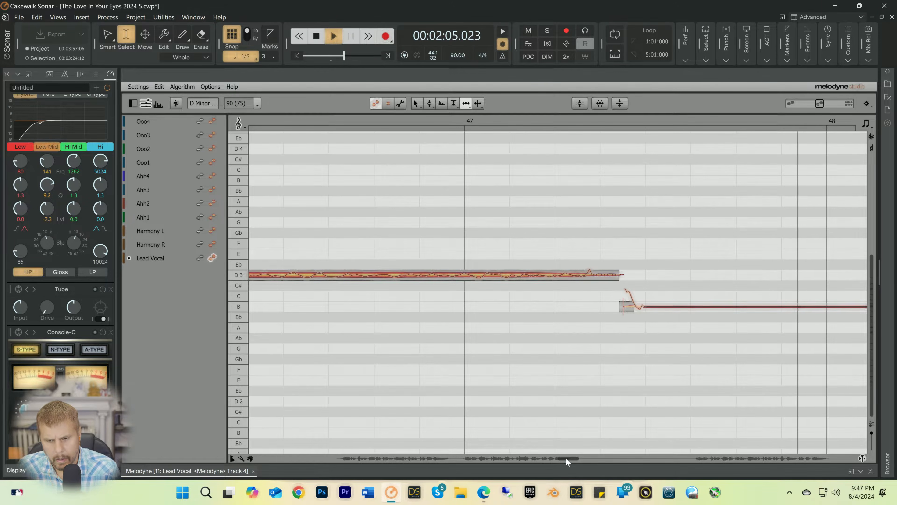
key(space)
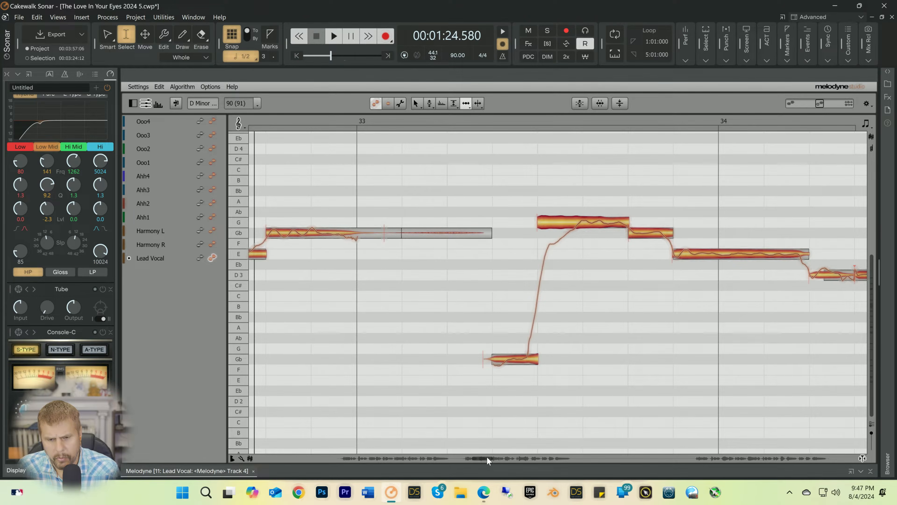
Step: Collapse the Melodyne editor to reveal the track view and return the playhead to the project start
drag(486, 457, 441, 460)
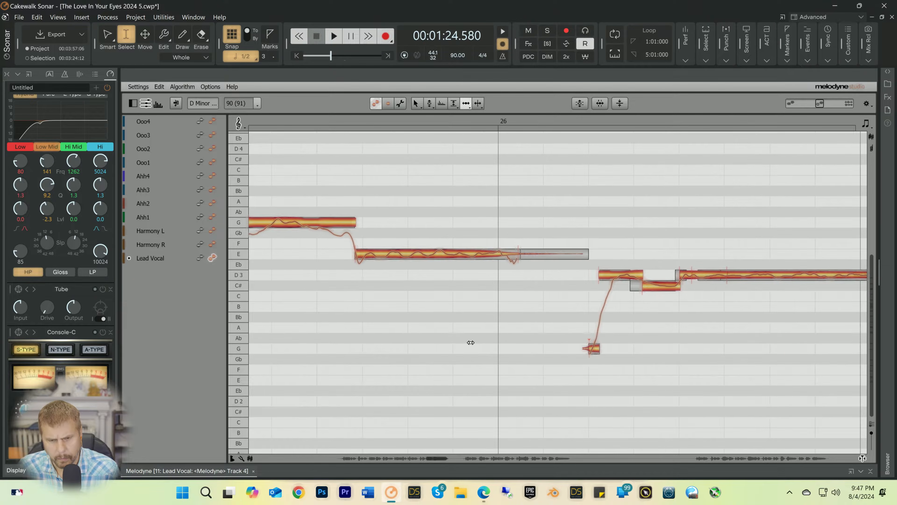
click(871, 472)
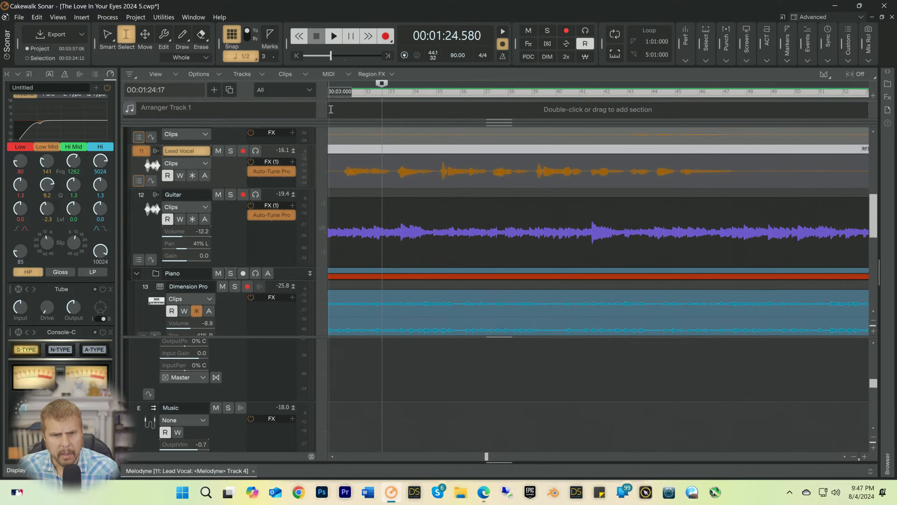
key(w)
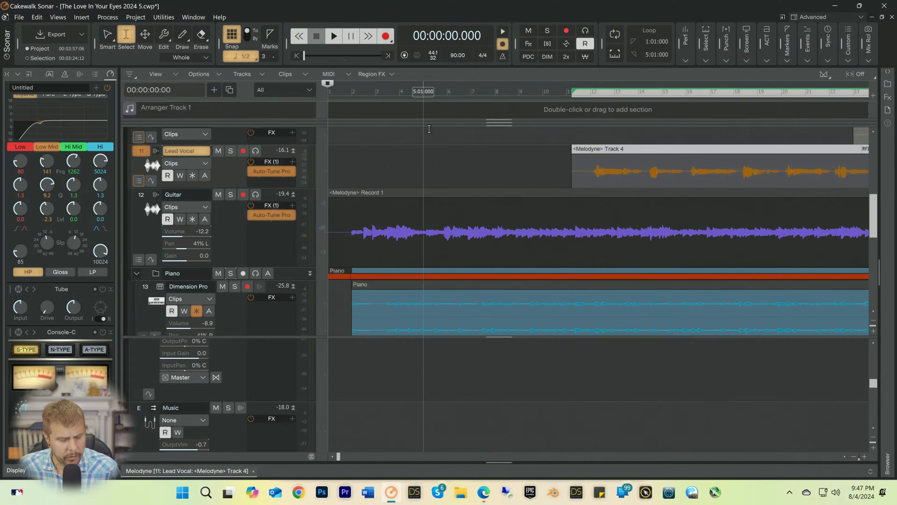
Step: Insert the Falcon soft synth with a MIDI source, synth track folder and first synth audio output
click(106, 18)
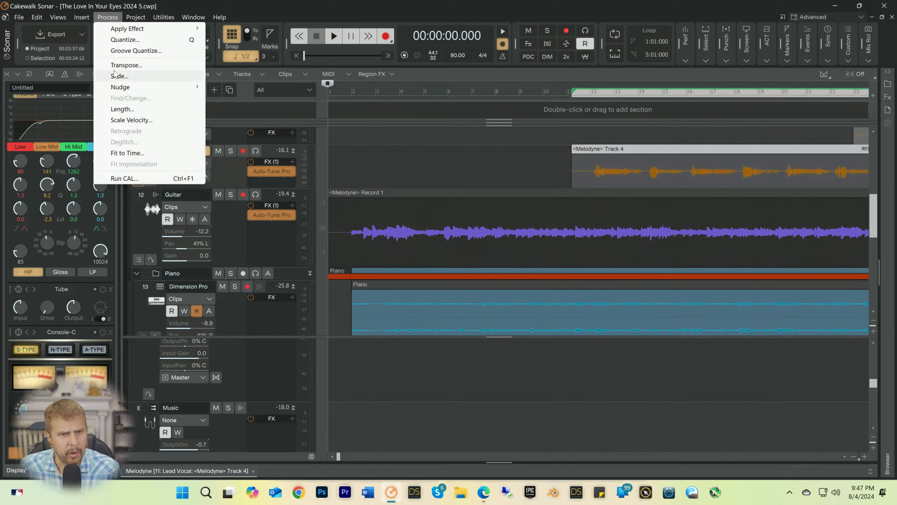
mouse_move(75, 19)
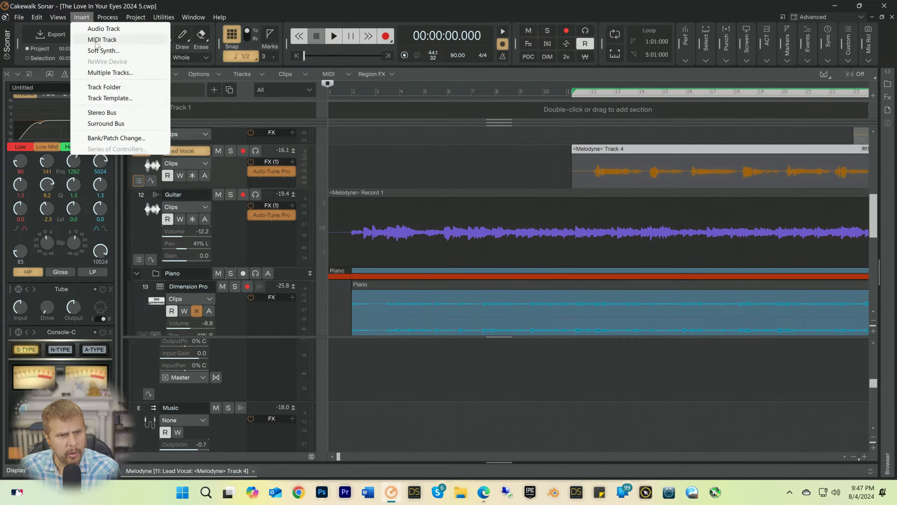
click(98, 51)
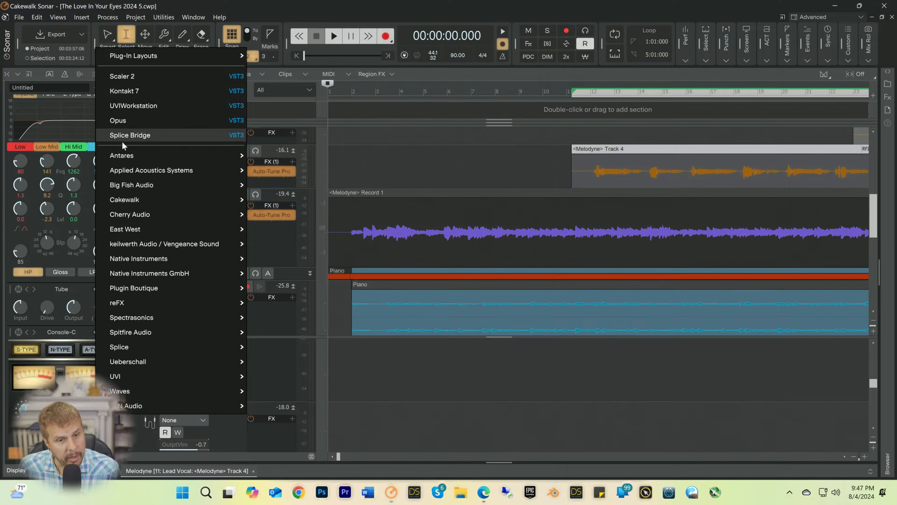
mouse_move(122, 378)
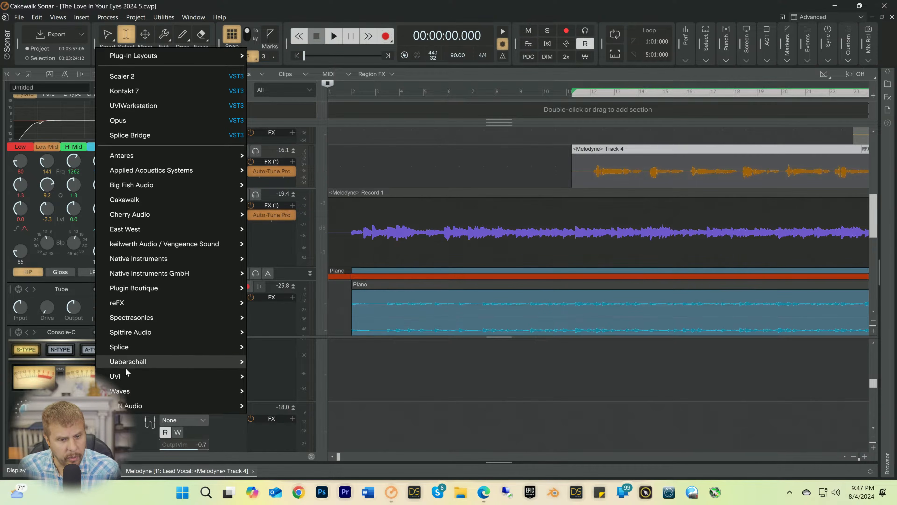
click(274, 362)
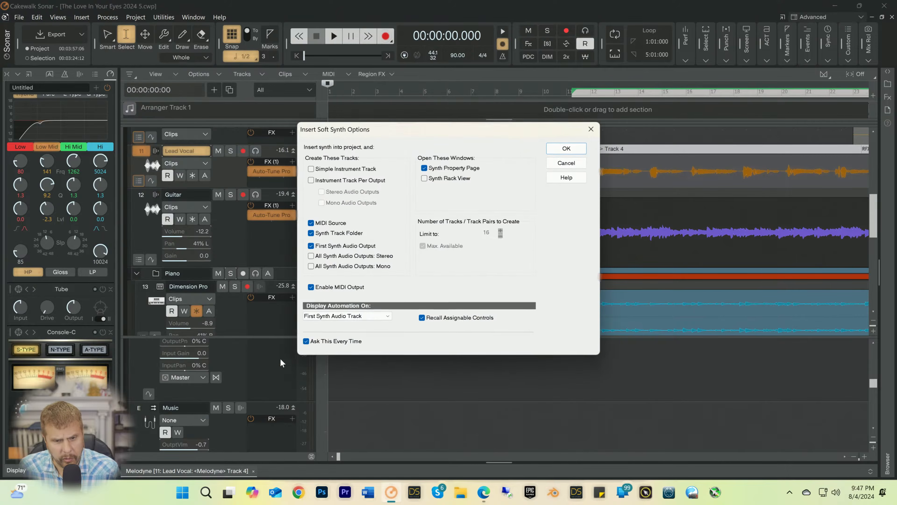
click(566, 147)
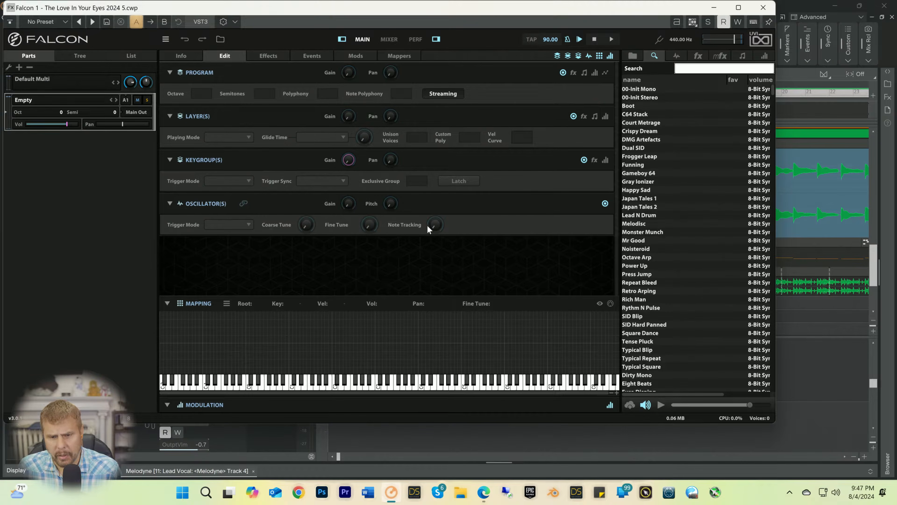
Step: Reposition and resize the Falcon window and adjust its preset browser so that the name and volume columns are readable
drag(433, 11, 450, 38)
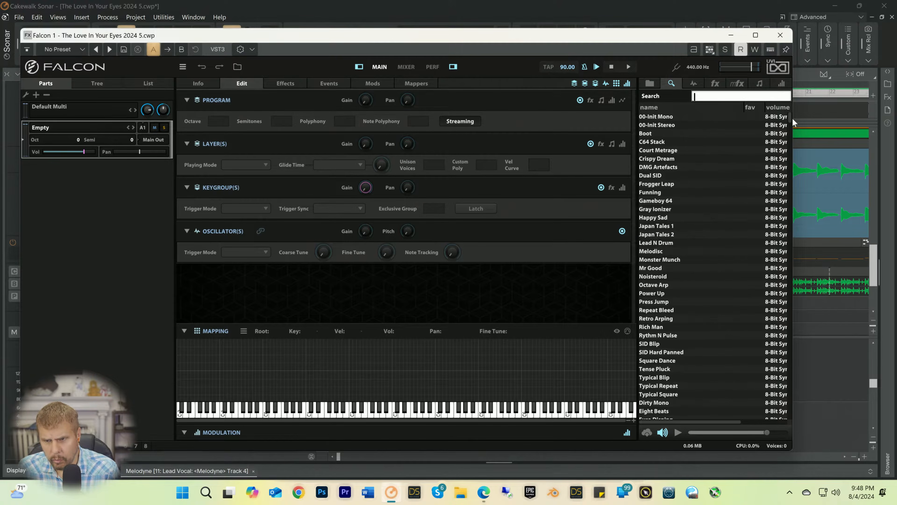
drag(791, 117, 866, 242)
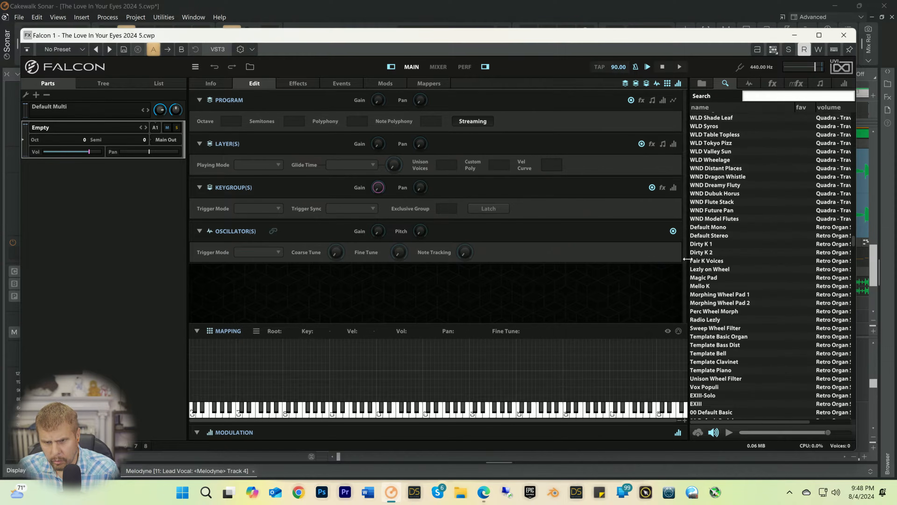
drag(274, 37, 295, 47)
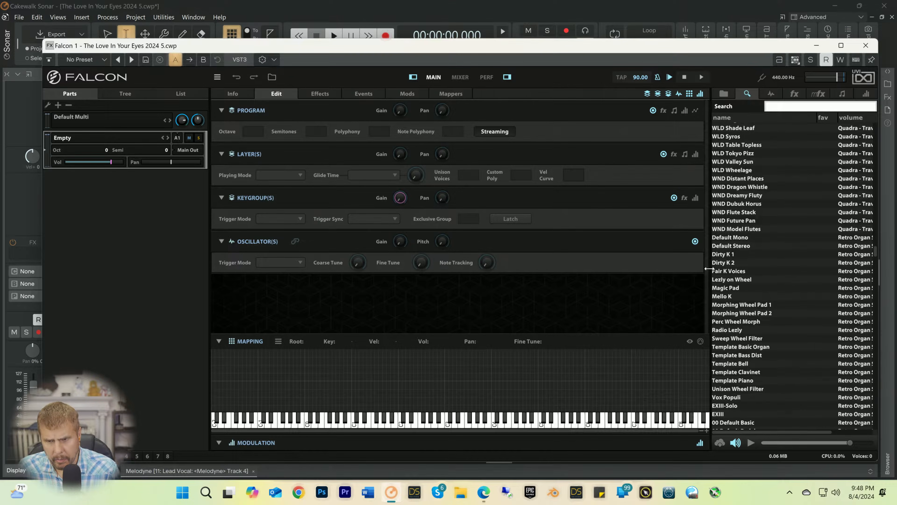
drag(703, 268, 691, 258)
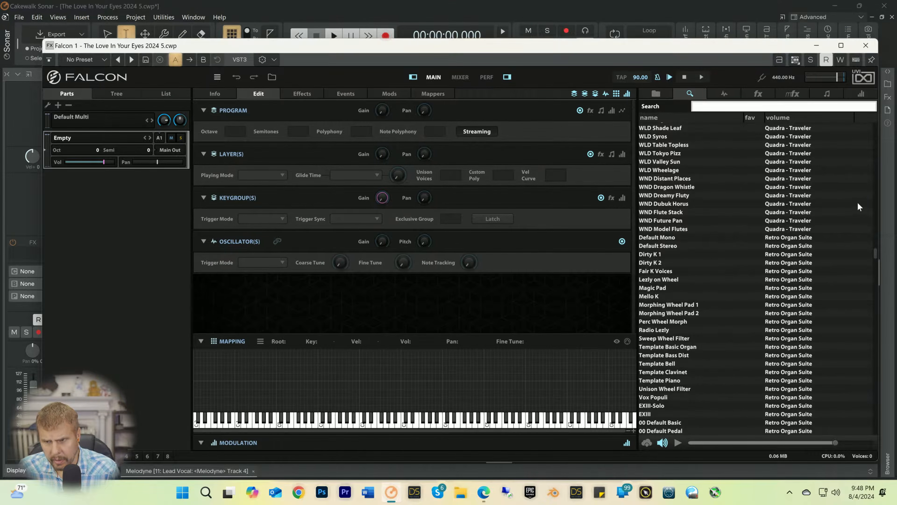
drag(878, 202, 760, 225)
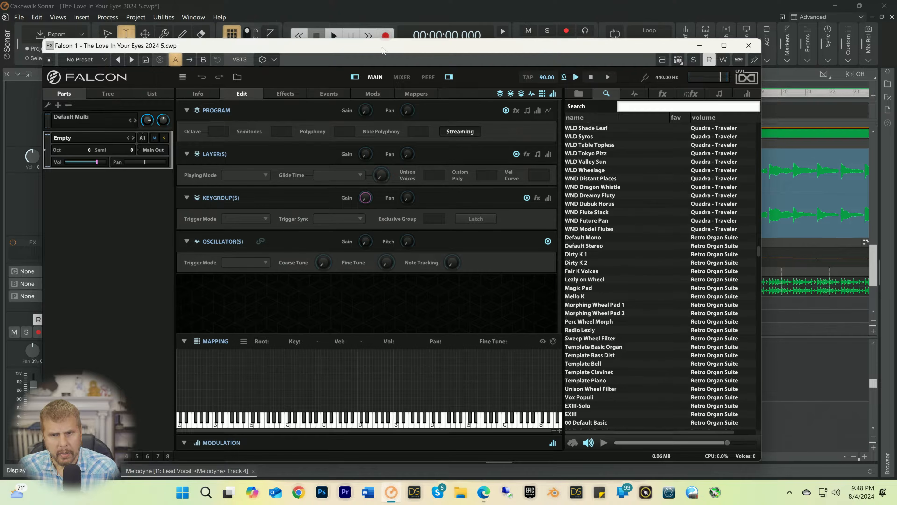
Step: Minimize the Falcon window and turn on input echo for the Falcon 1 MIDI track
click(699, 46)
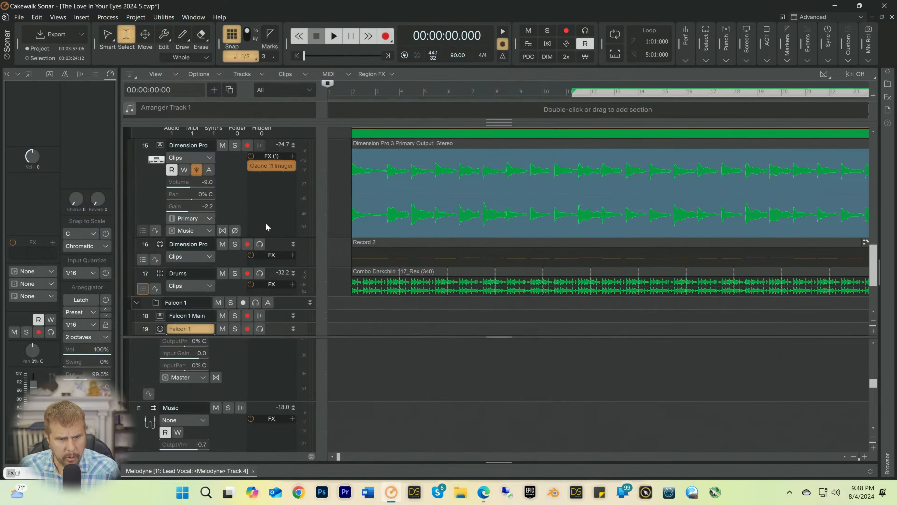
scroll(264, 247, up, 1)
scroll(266, 254, down, 3)
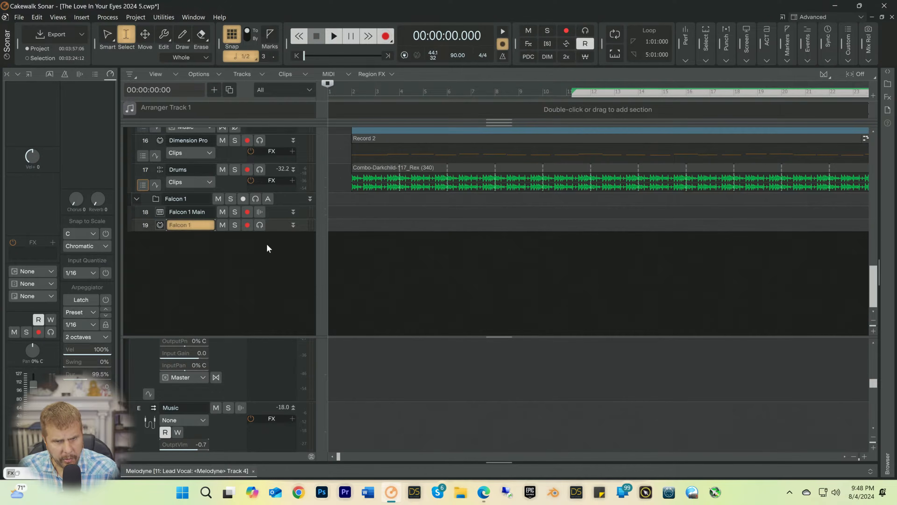
click(260, 225)
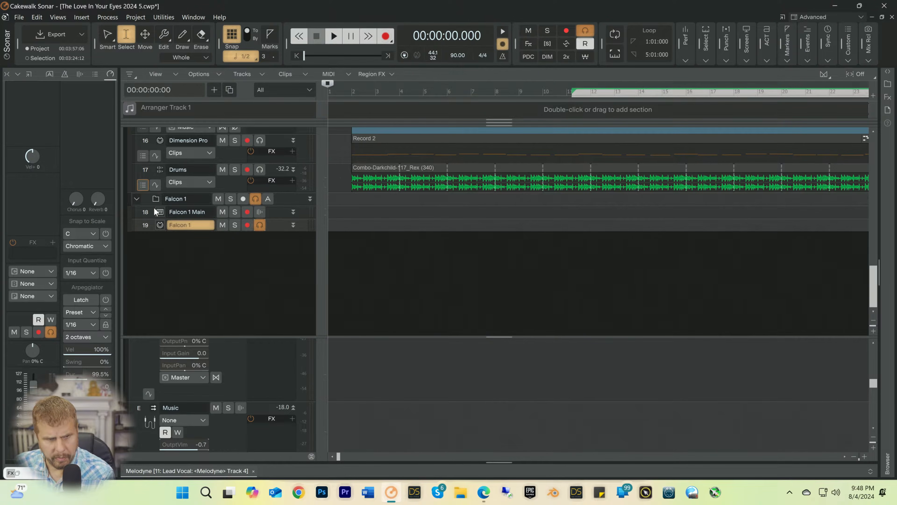
Step: Reopen Falcon, load the Travel by Starlight preset from Kawai Vintage Legacy, and minimize the synth window
click(164, 212)
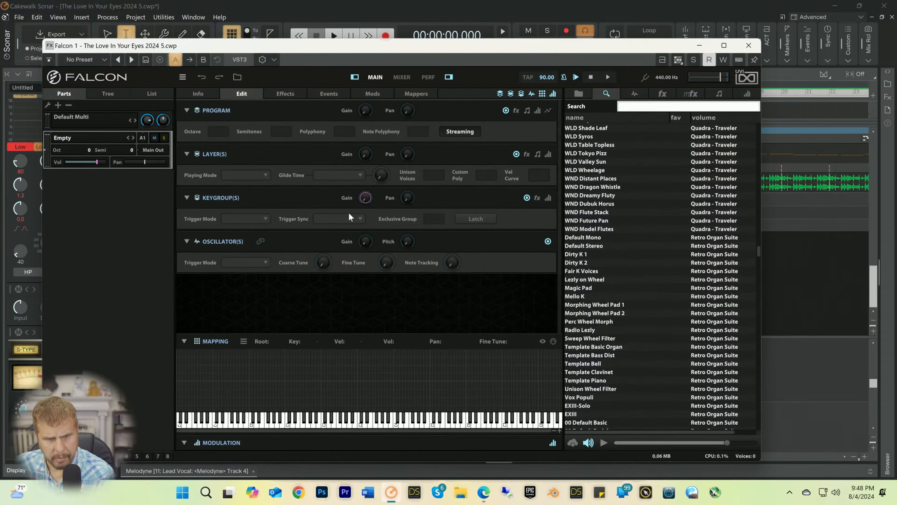
scroll(588, 283, down, 15)
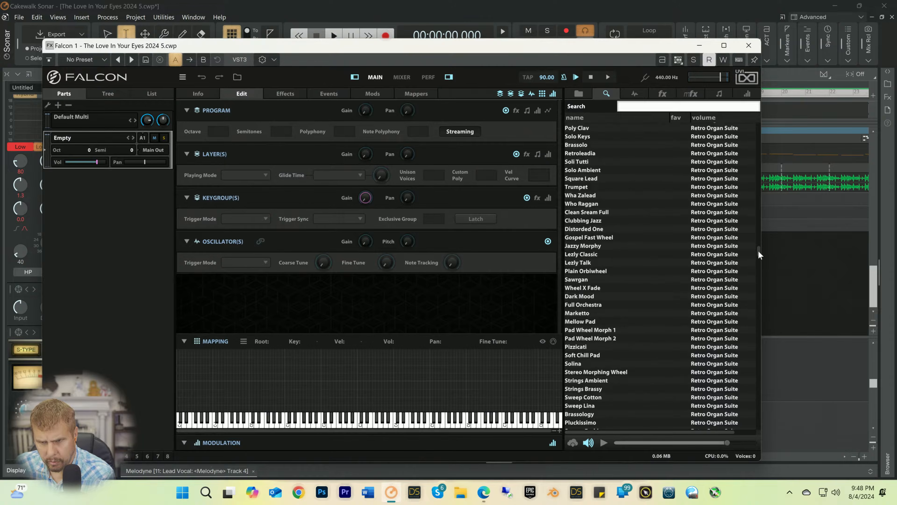
drag(759, 250, 744, 398)
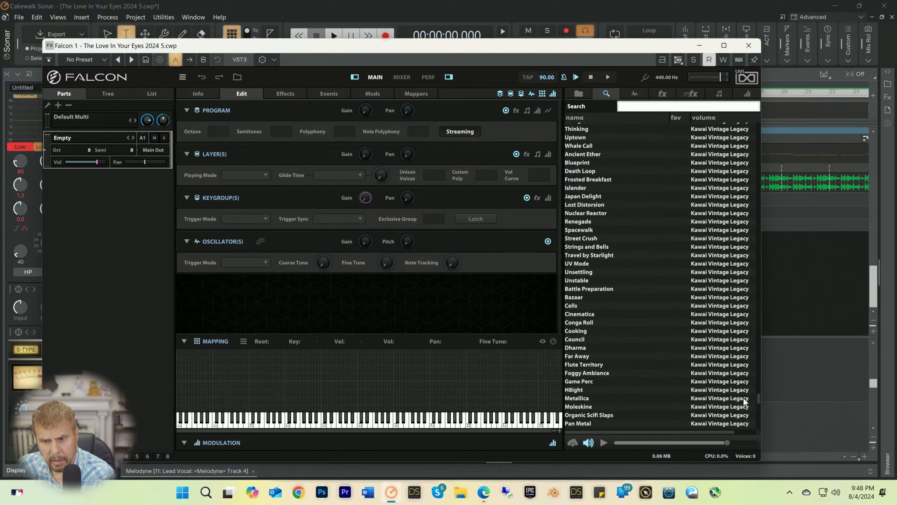
click(577, 265)
double_click(582, 255)
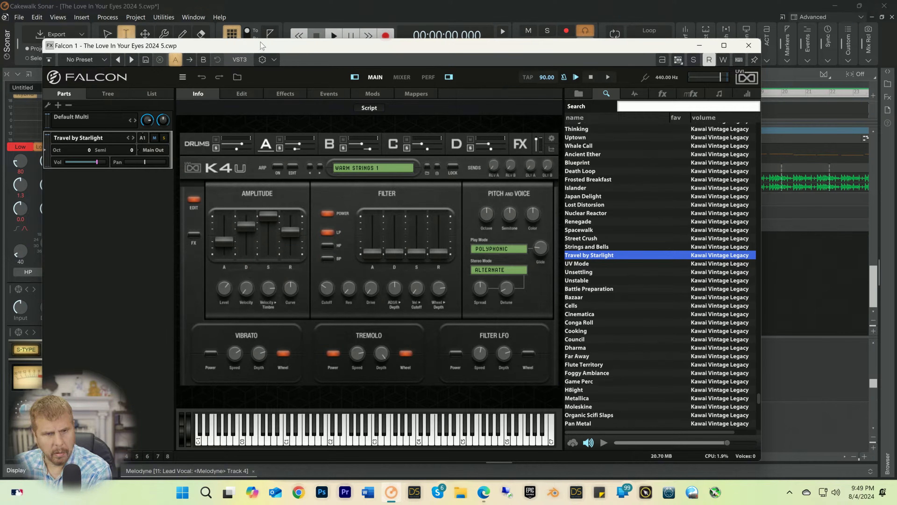
click(700, 45)
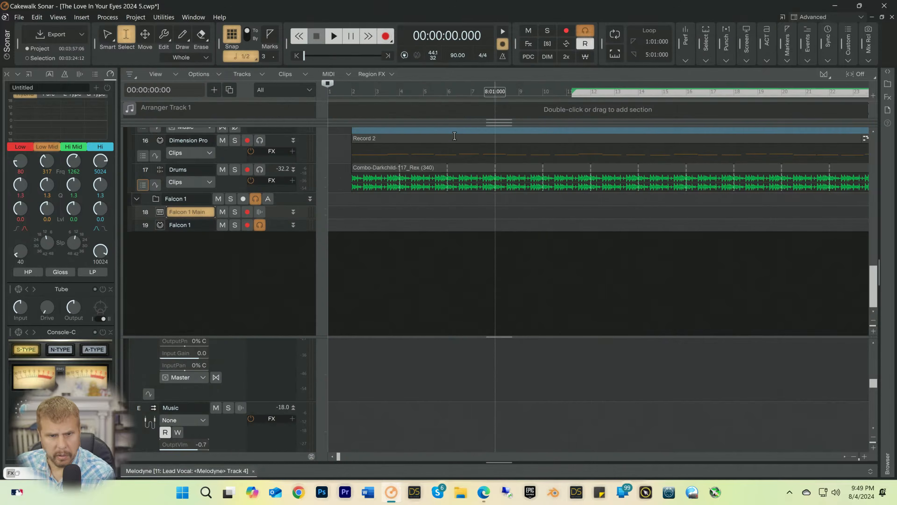
Step: Expand the Falcon 1 MIDI track and check its available MIDI input sources, keeping All External Inputs
click(198, 228)
drag(195, 231, 197, 357)
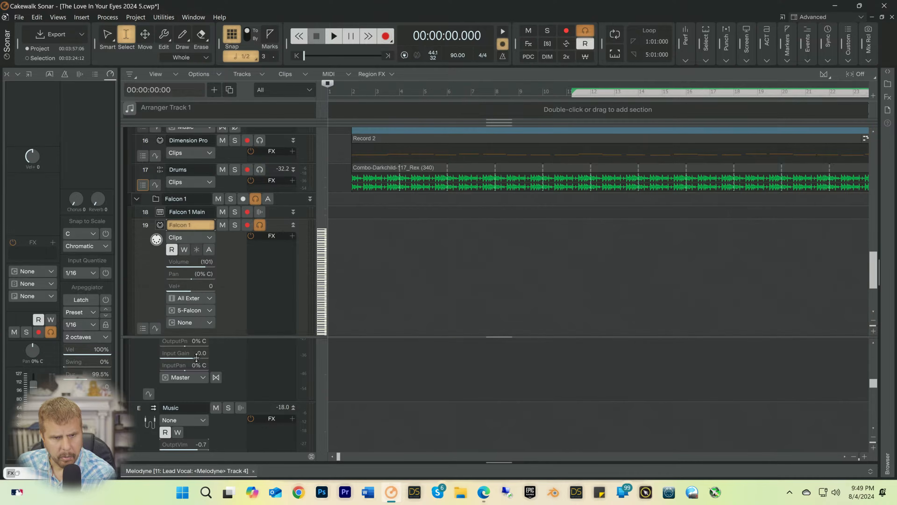
scroll(226, 297, down, 2)
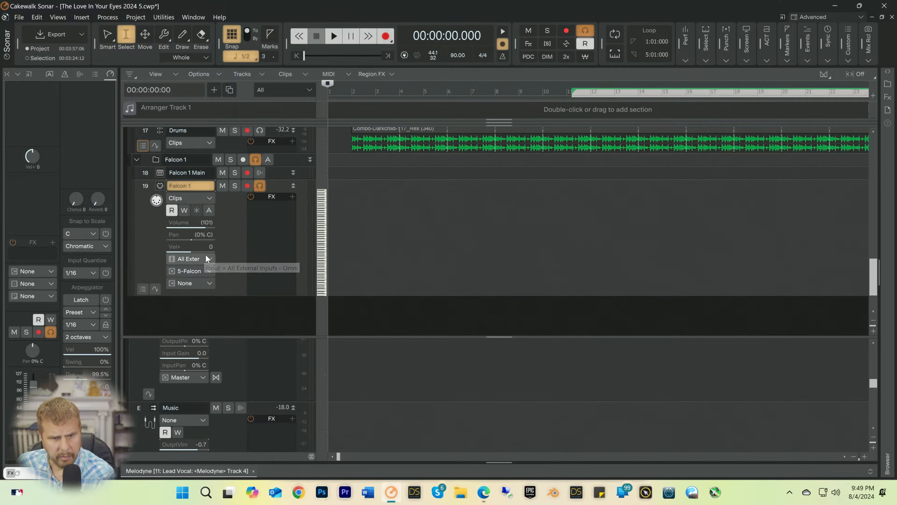
click(210, 260)
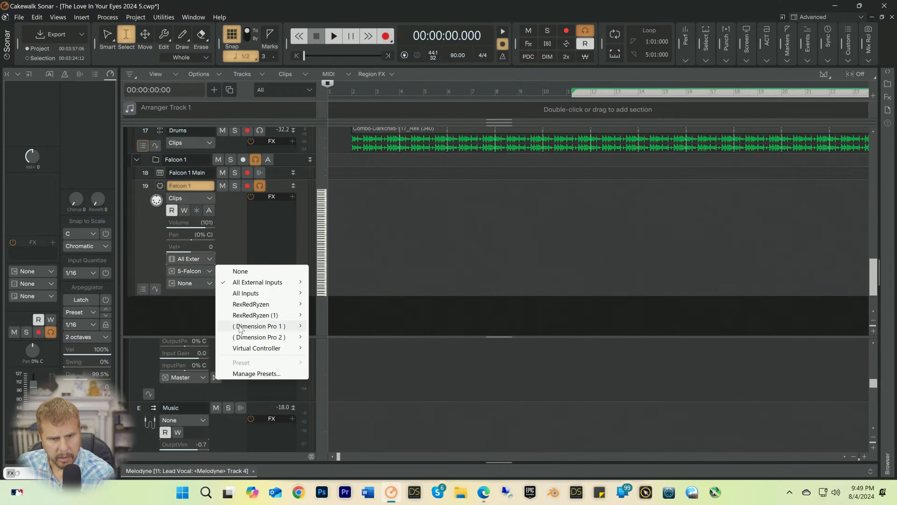
click(236, 241)
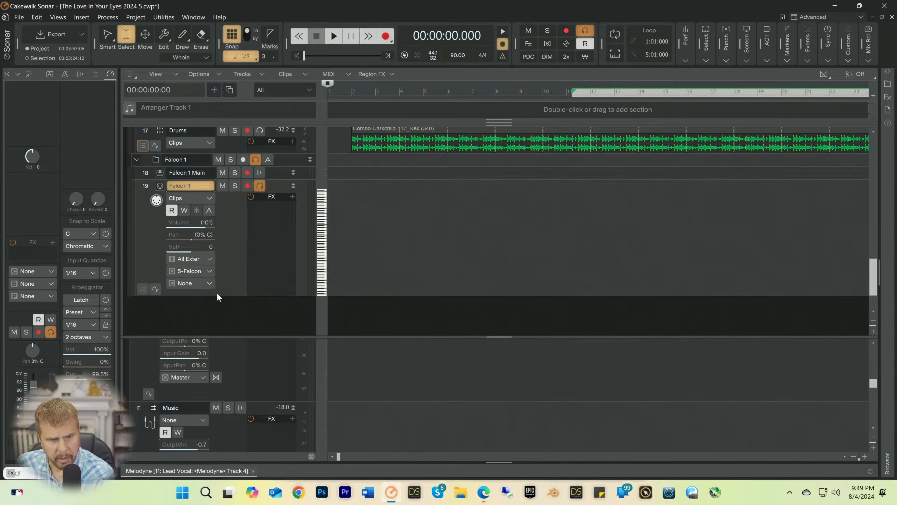
drag(227, 295, 226, 334)
click(194, 262)
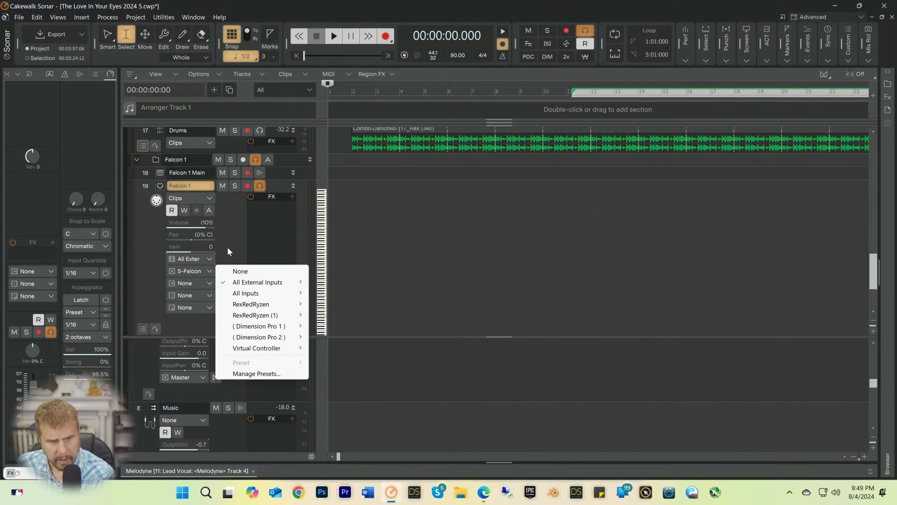
click(228, 231)
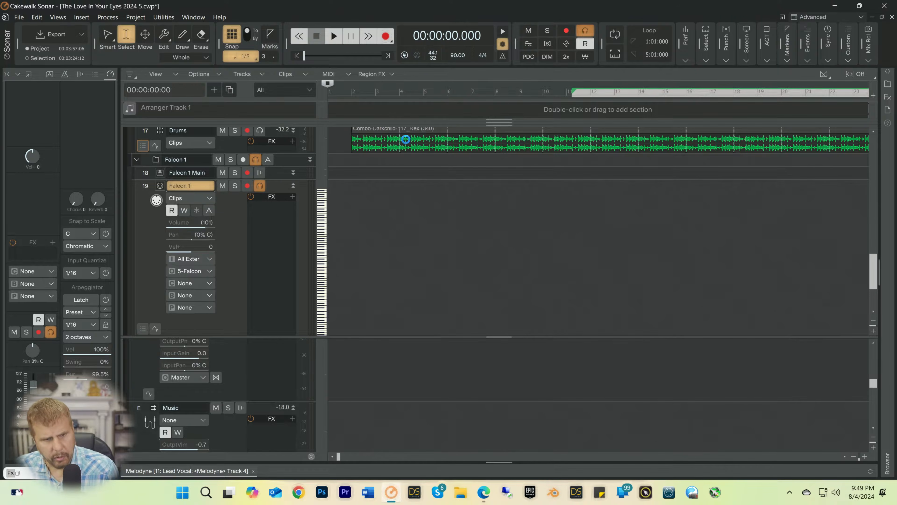
Step: Close and relaunch Cakewalk Sonar
click(882, 8)
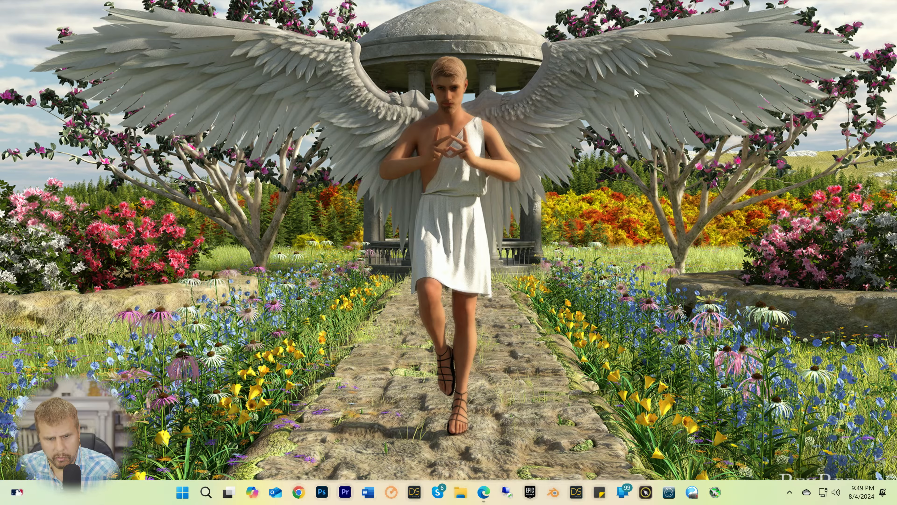
click(390, 493)
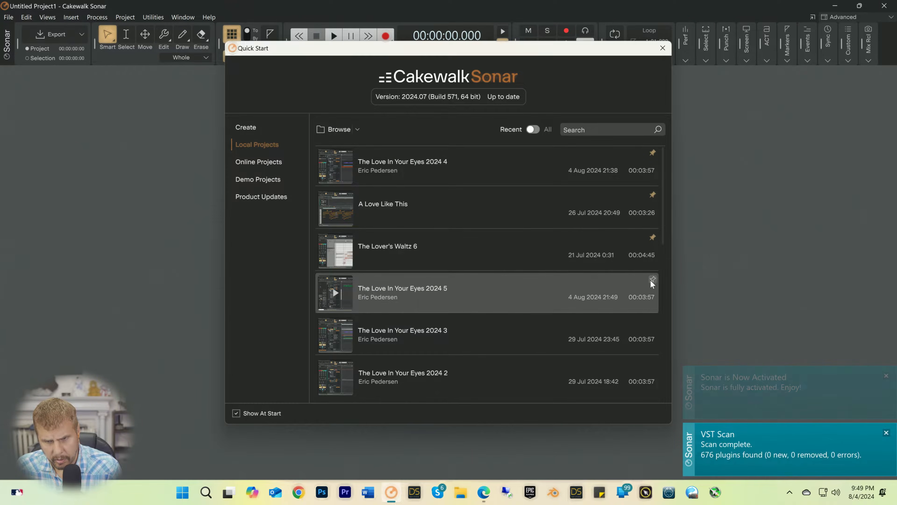
Step: Unpin The Love In Your Eyes 2024 4, pin The Love In Your Eyes 2024 5 instead, and open version 5
click(652, 153)
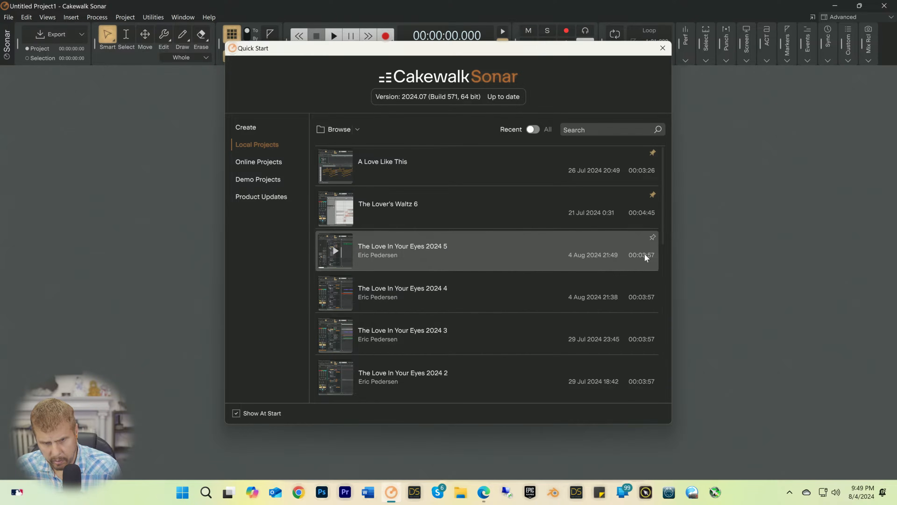
click(654, 236)
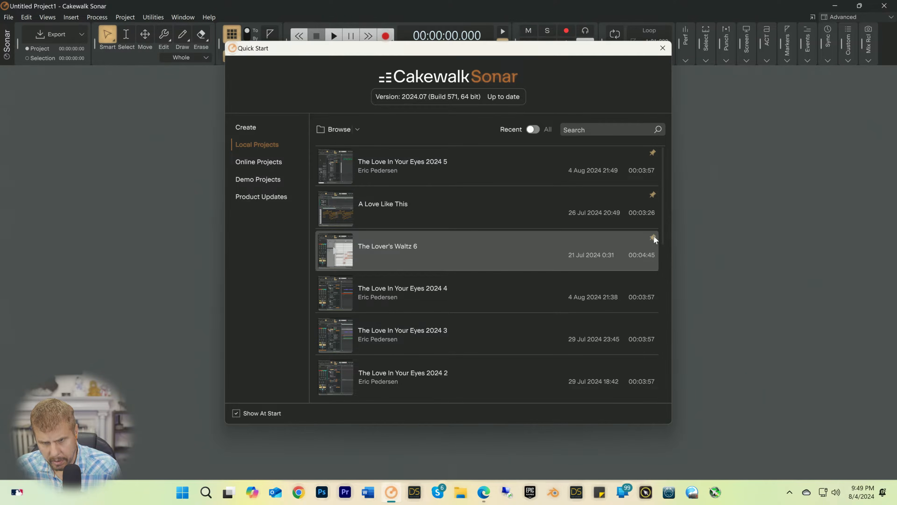
click(375, 162)
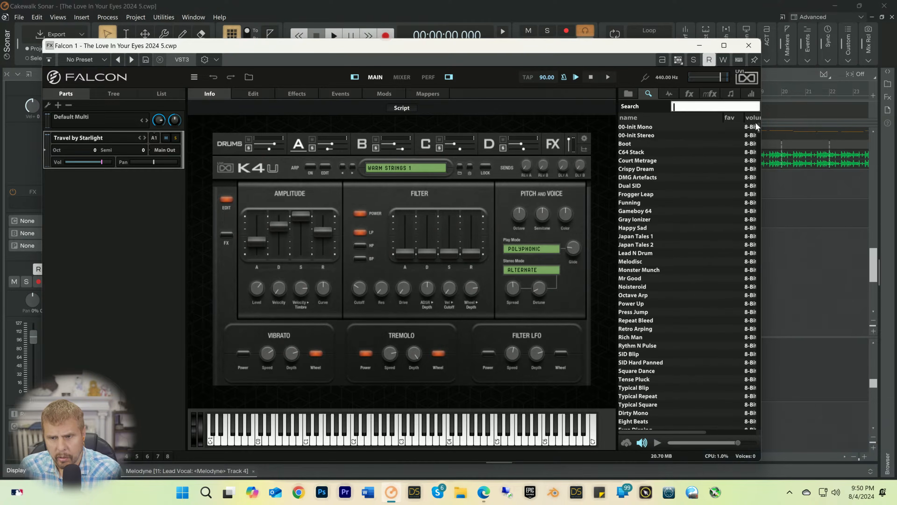
Step: Widen the Falcon window to reveal the volume column and browse the preset list to the Kawai Vintage Legacy sounds
drag(758, 128, 804, 294)
drag(649, 287, 618, 290)
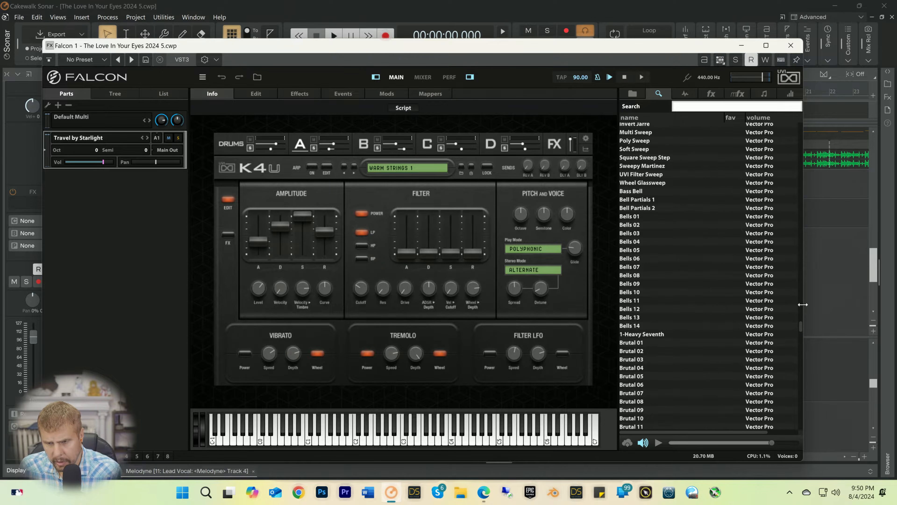
drag(800, 325, 800, 393)
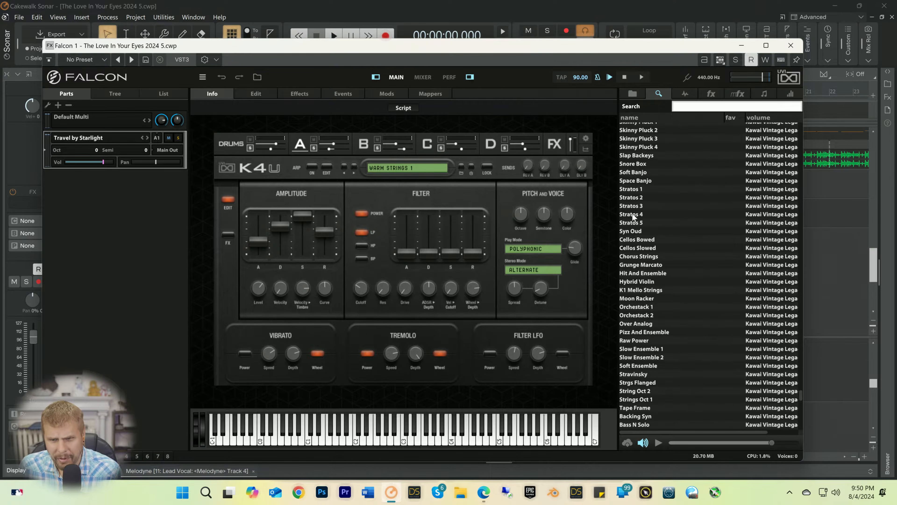
scroll(633, 216, up, 5)
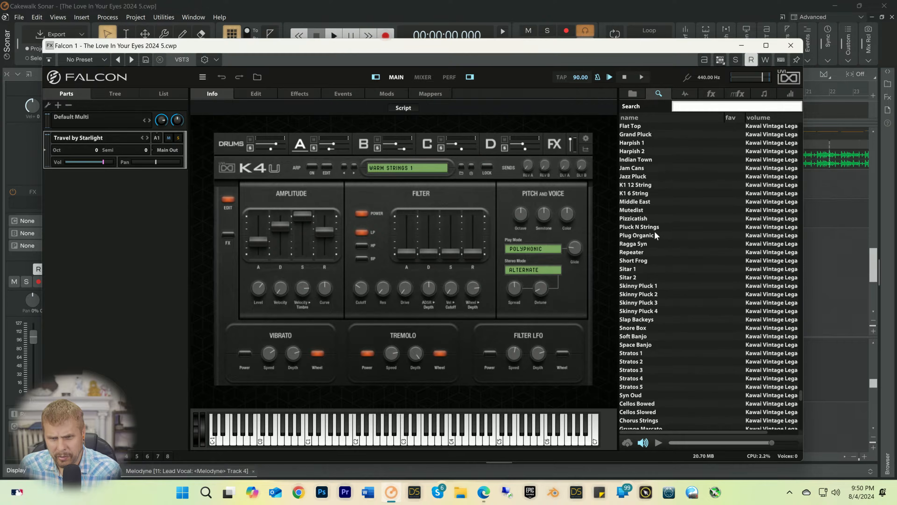
scroll(654, 231, up, 5)
scroll(651, 230, up, 5)
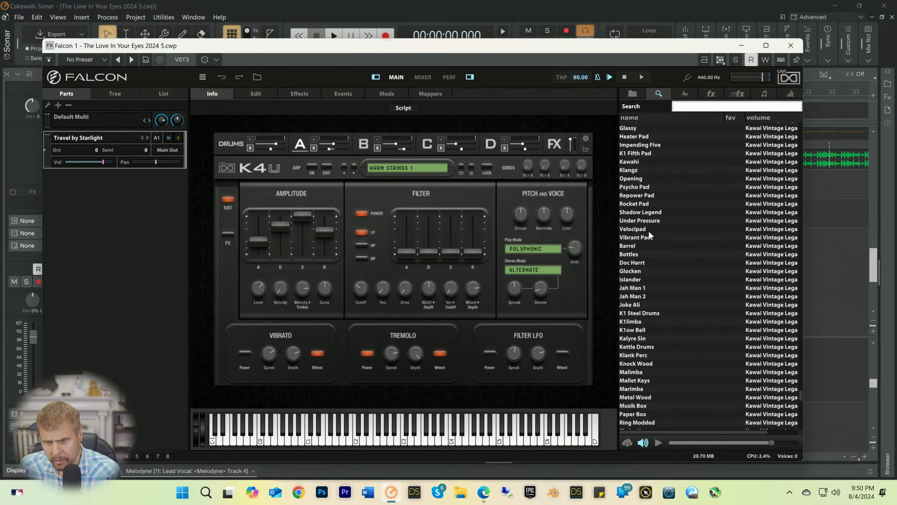
Step: Search Falcon's presets for "pad", load Big Pad K1 from Kawai Vintage Legacy, and minimize the synth window
click(681, 107)
text(p)
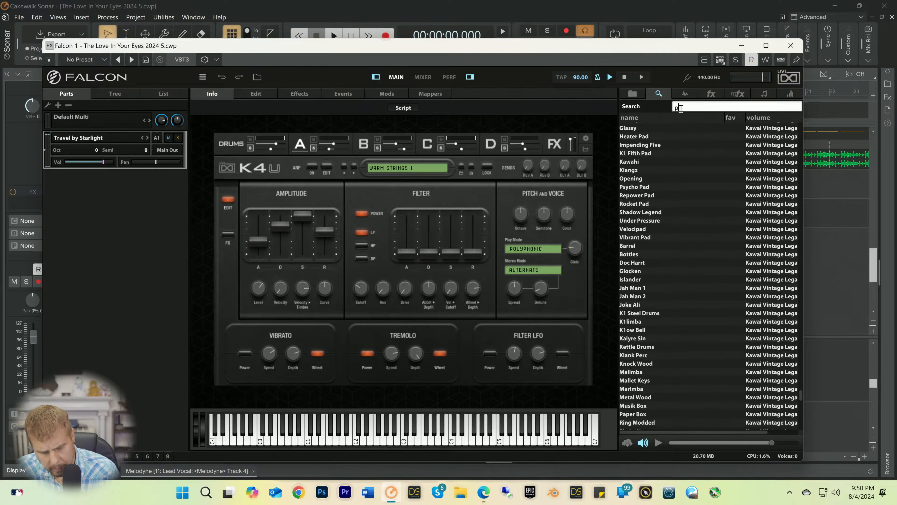
text(ad)
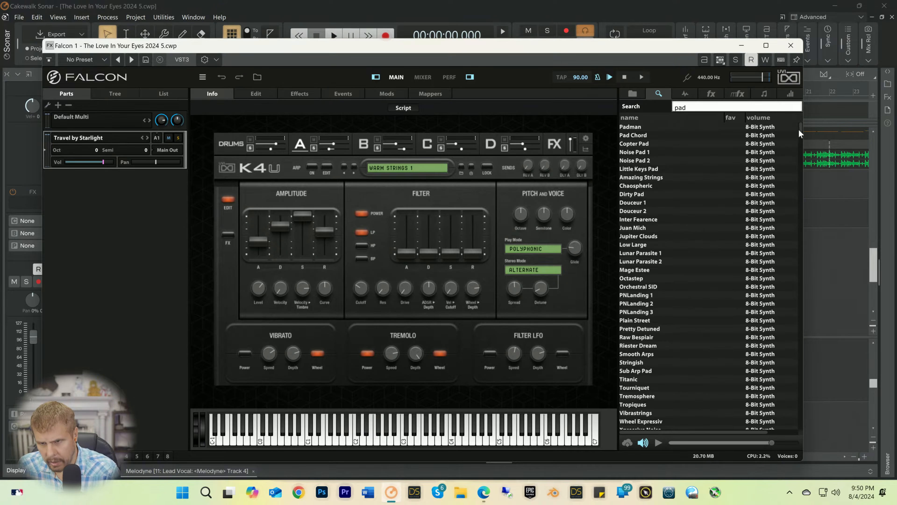
drag(800, 126, 795, 328)
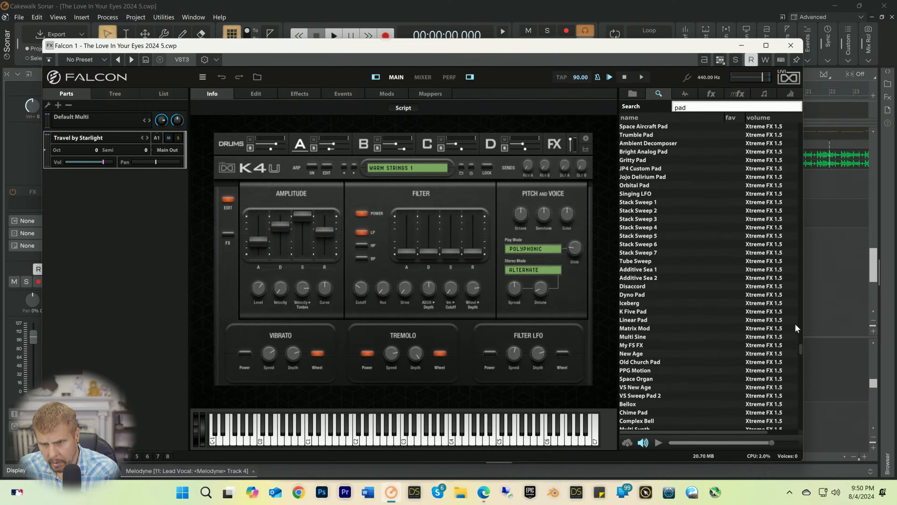
scroll(788, 321, down, 10)
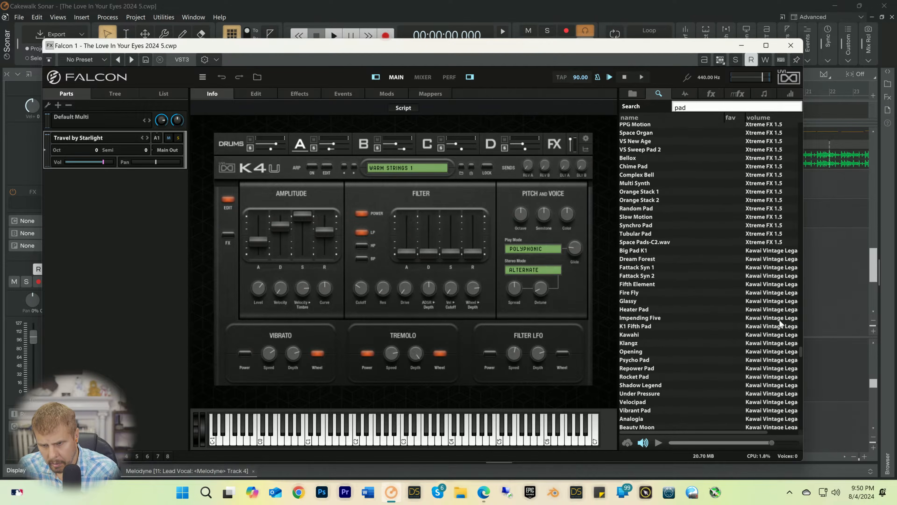
double_click(634, 251)
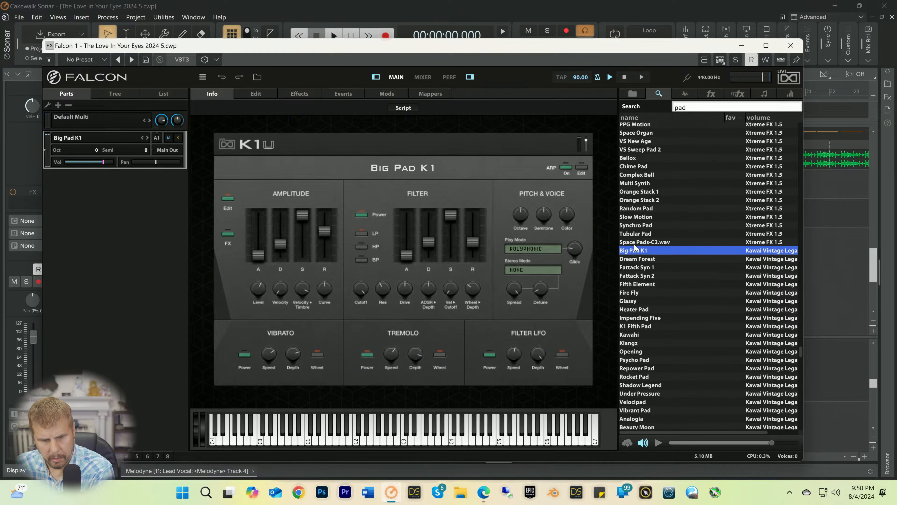
click(742, 45)
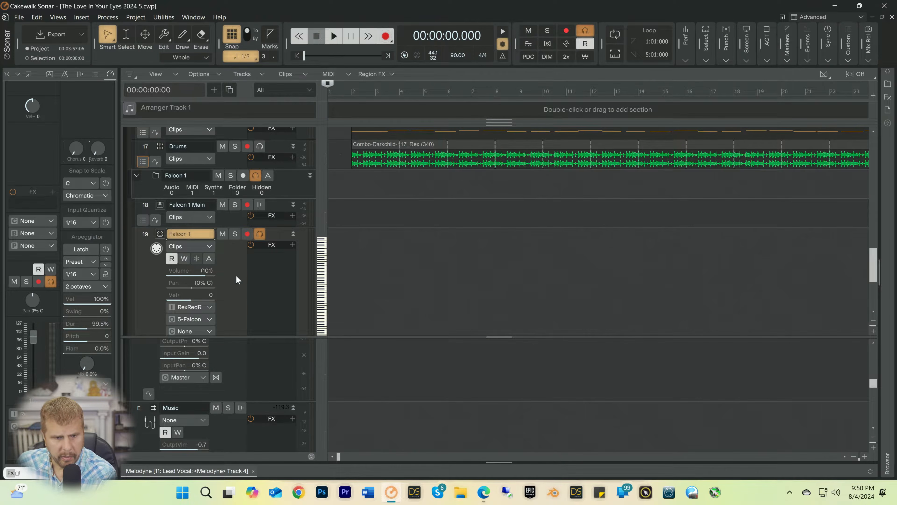
Step: Set the Falcon 1 MIDI track's input to SE49 MIDI Omni and its output channel to 1: Falcon
scroll(236, 275, down, 1)
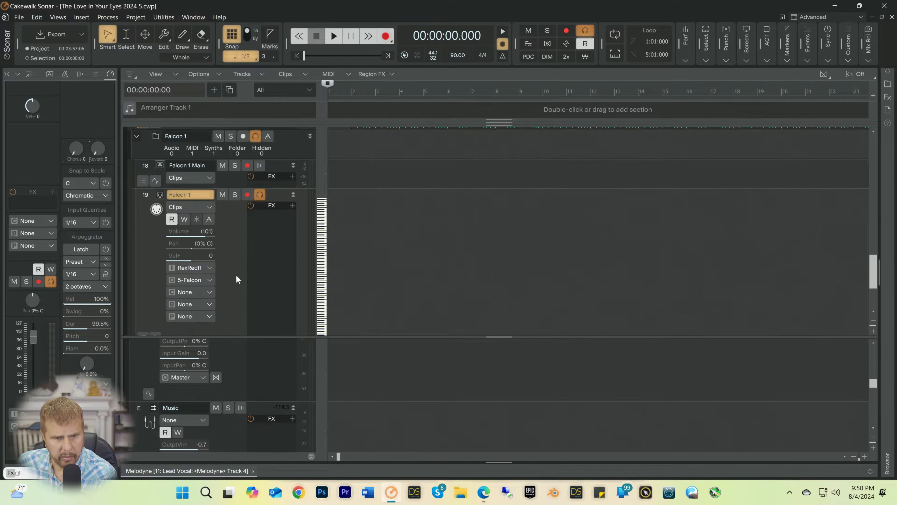
click(200, 267)
mouse_move(243, 338)
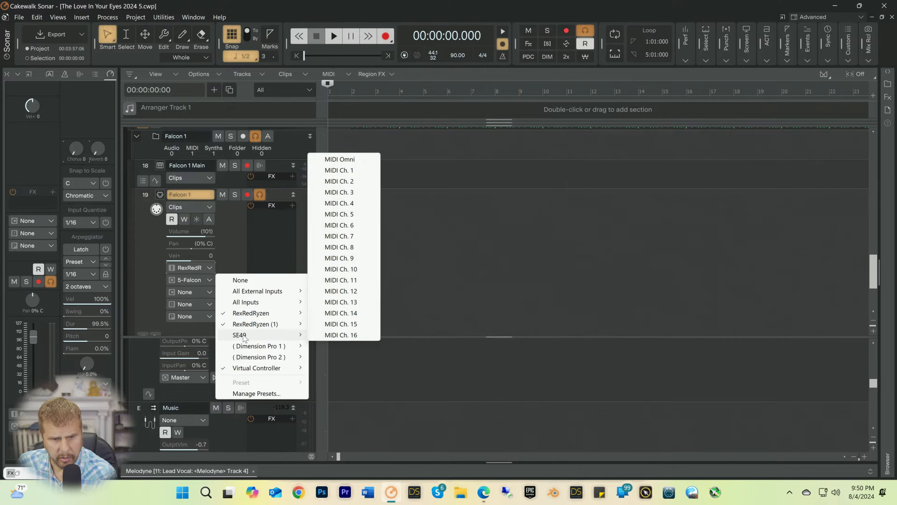
click(344, 159)
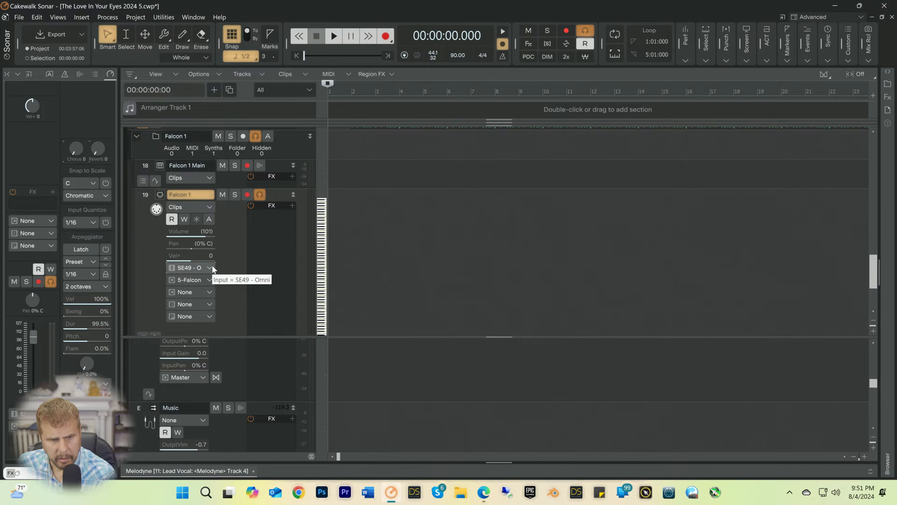
click(210, 292)
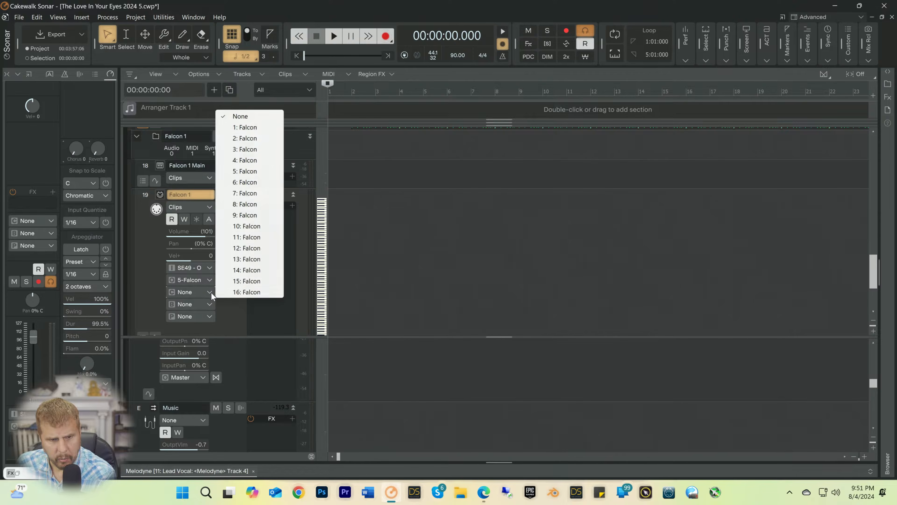
click(245, 127)
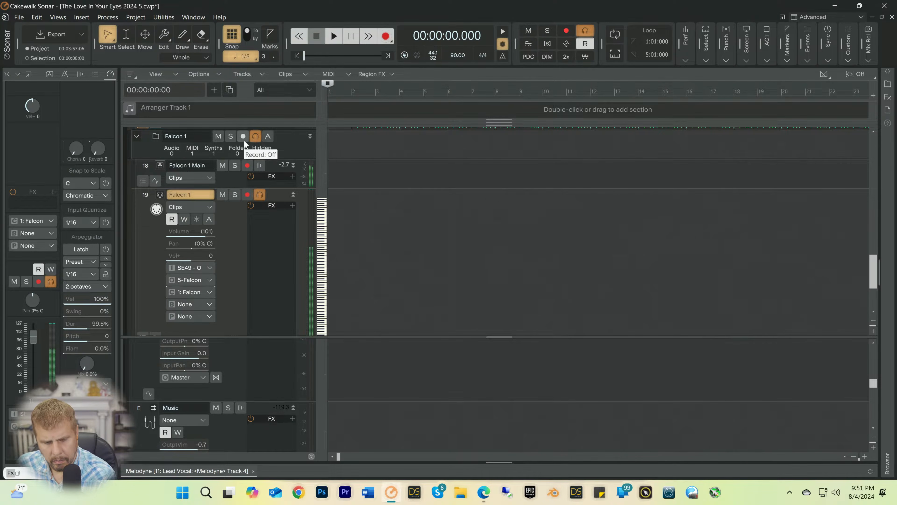
Step: Play the song from the start twice to audition the Falcon part against the mix, stopping playback each time
key(space)
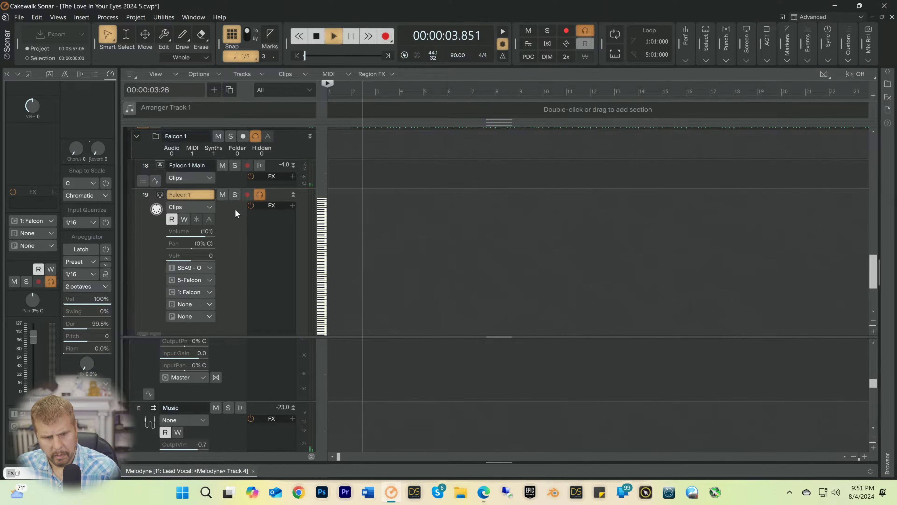
key(space)
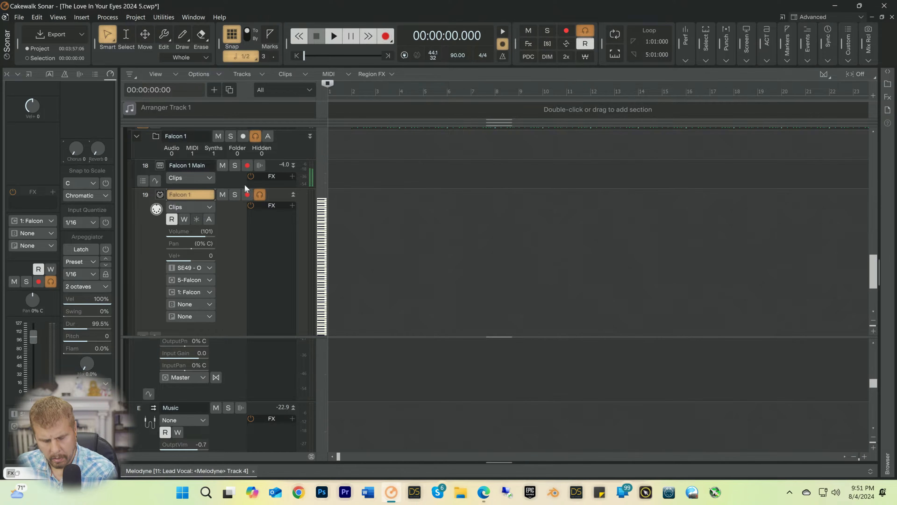
key(space)
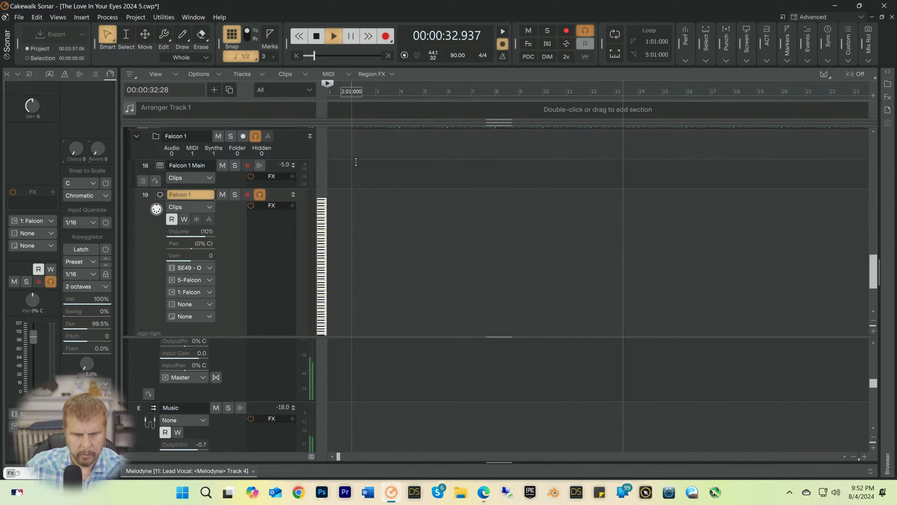
key(space)
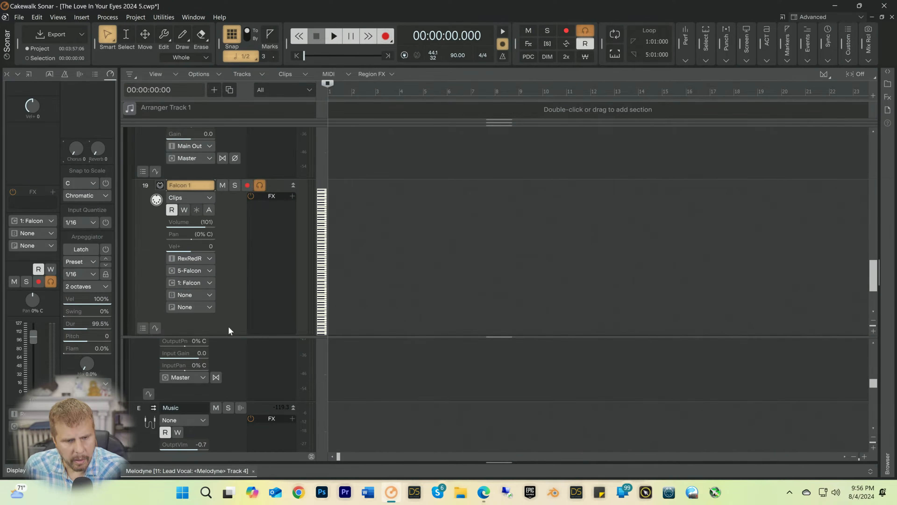
Step: Enlarge the track pane and apply the MIDI device preferences with the RexRedRyzen, RexRedRyzen (1) and Oxygen 49 inputs enabled
drag(225, 337, 221, 371)
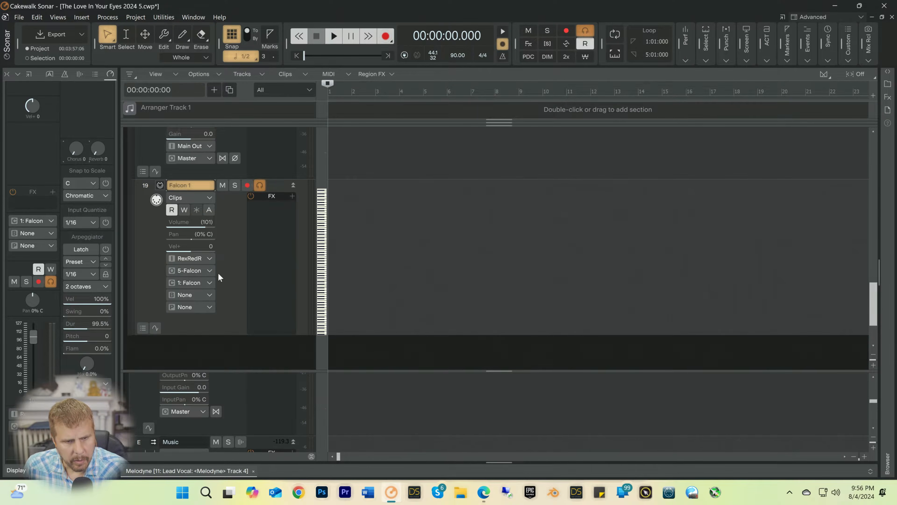
click(209, 258)
key(Escape)
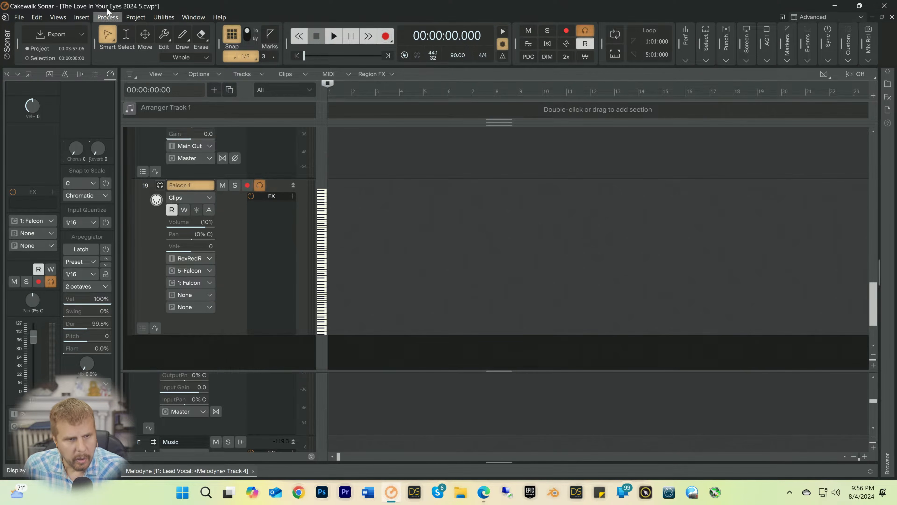
click(37, 17)
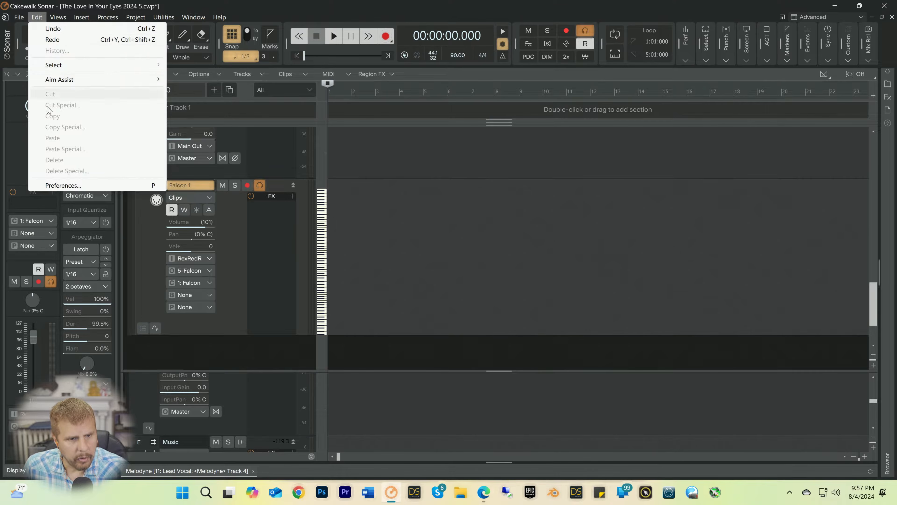
click(53, 187)
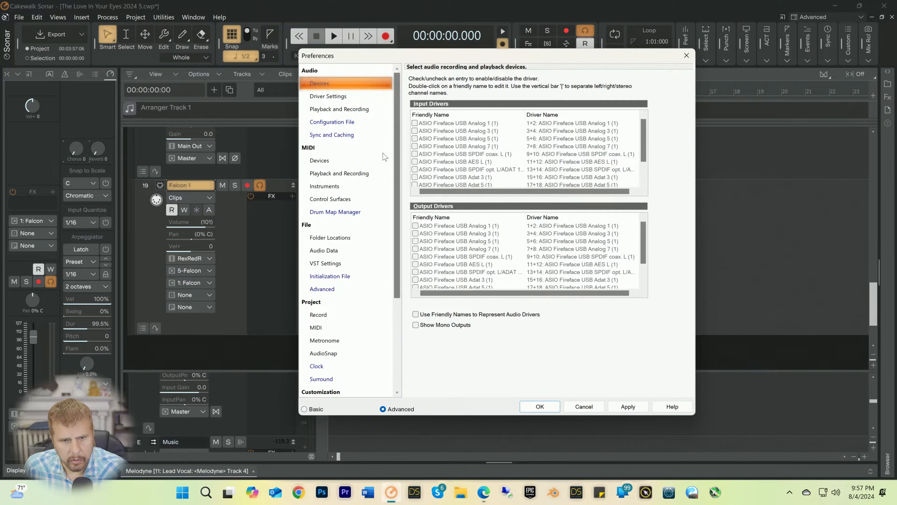
click(316, 160)
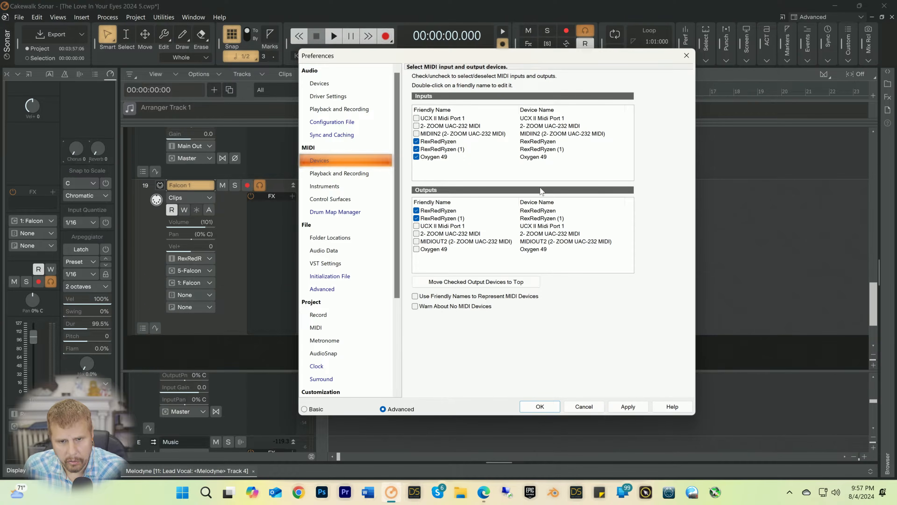
click(625, 406)
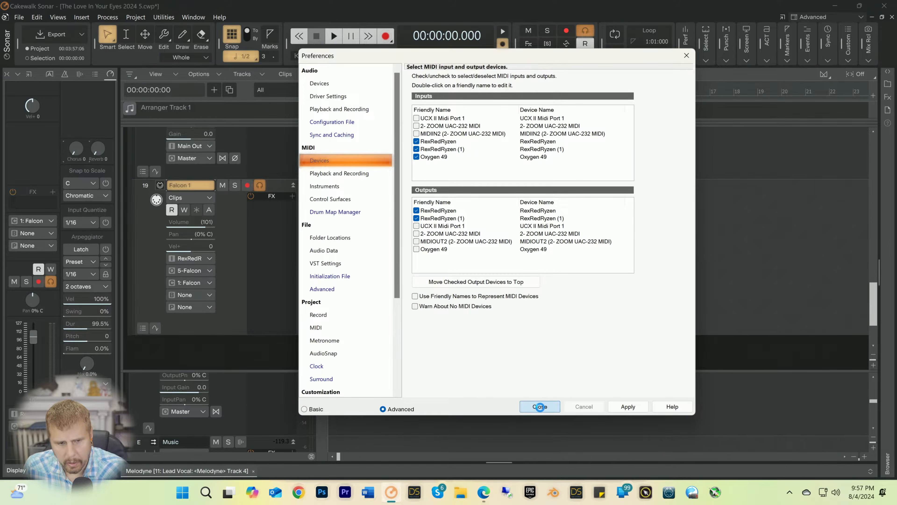
click(537, 400)
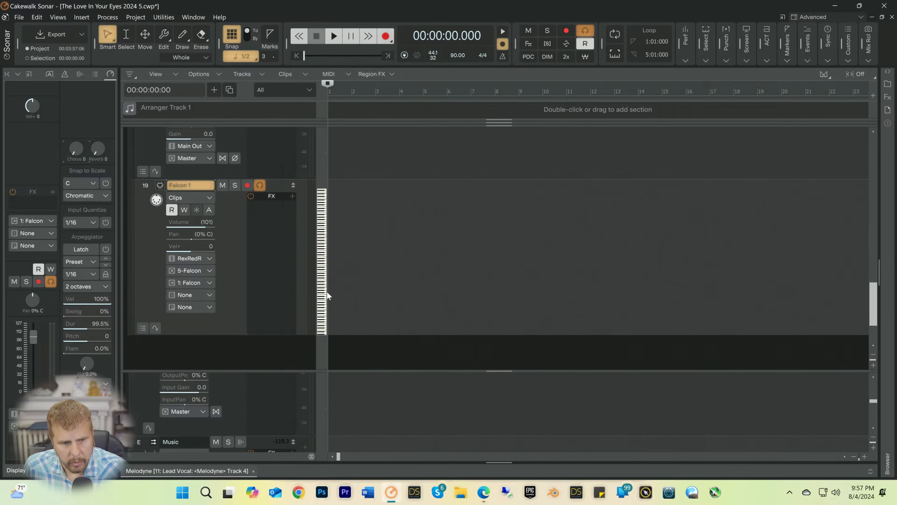
Step: Set the Falcon 1 track's input to Oxygen 49 MIDI Omni, keep channel 1: Falcon, and decline rerouting of the disconnected device
click(211, 258)
mouse_move(237, 329)
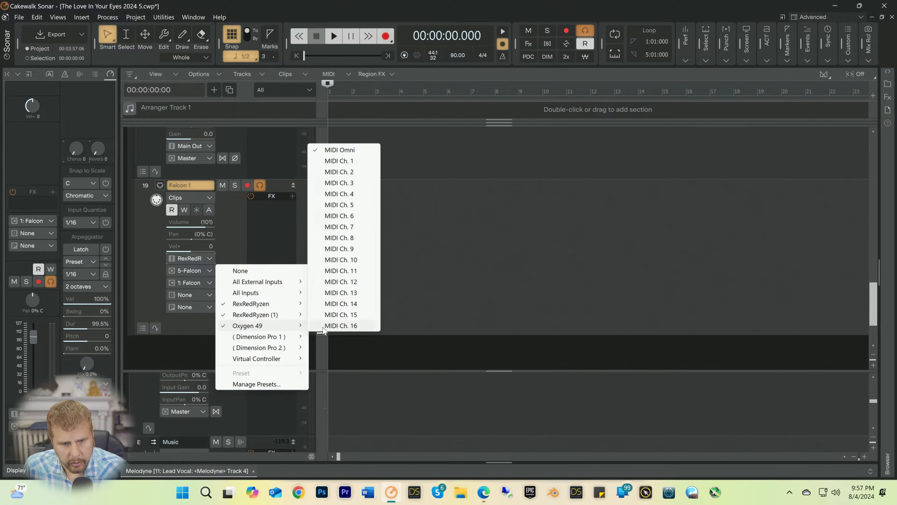
click(359, 150)
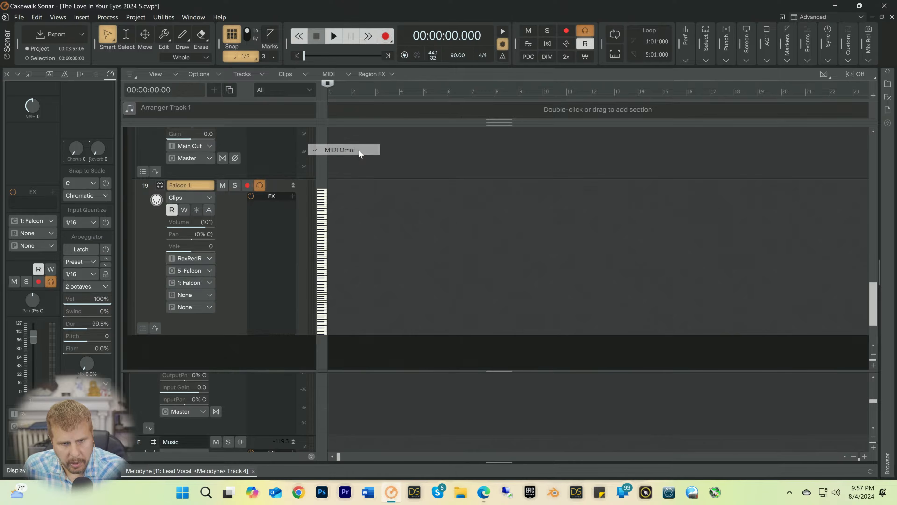
click(207, 285)
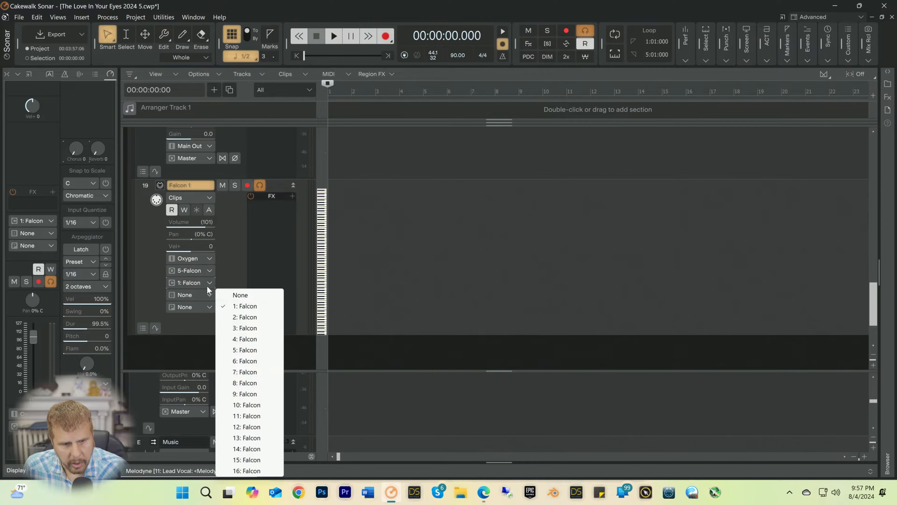
click(237, 308)
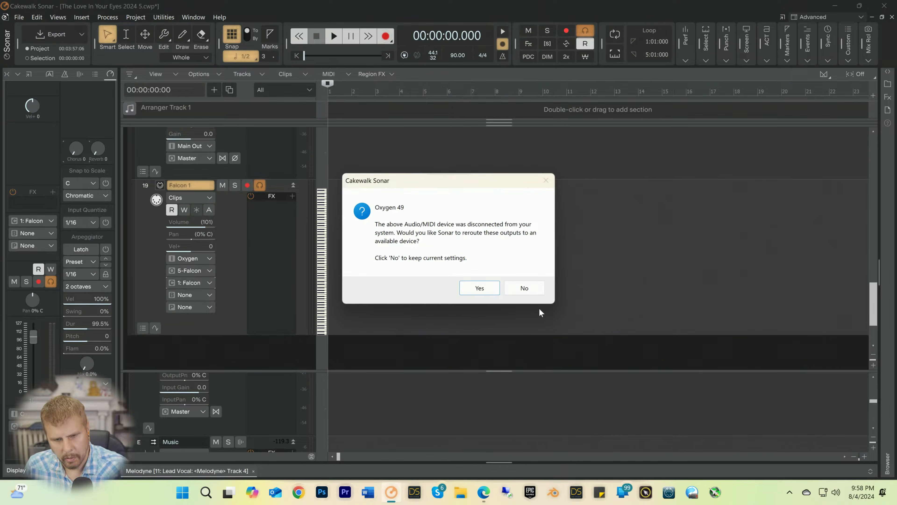
click(523, 288)
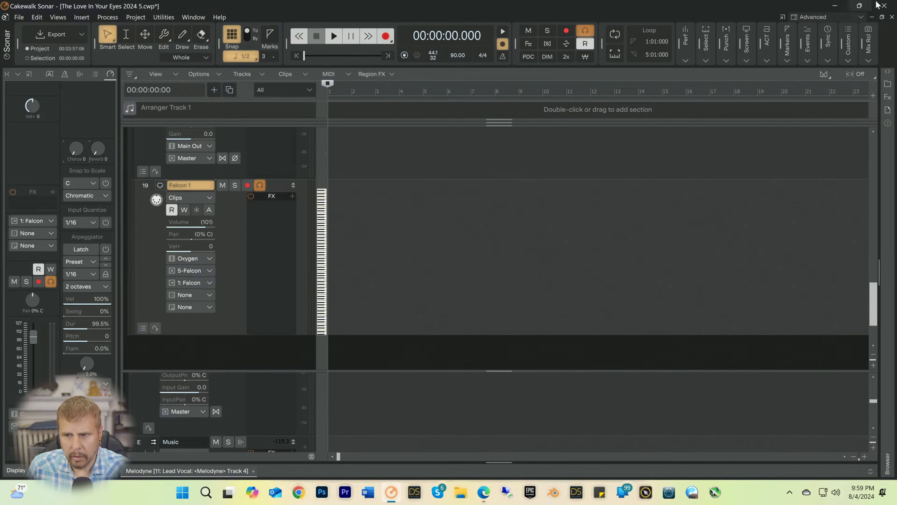
Step: Close Cakewalk Sonar without saving, relaunch it, and reopen The Love In Your Eyes 2024 5
click(884, 6)
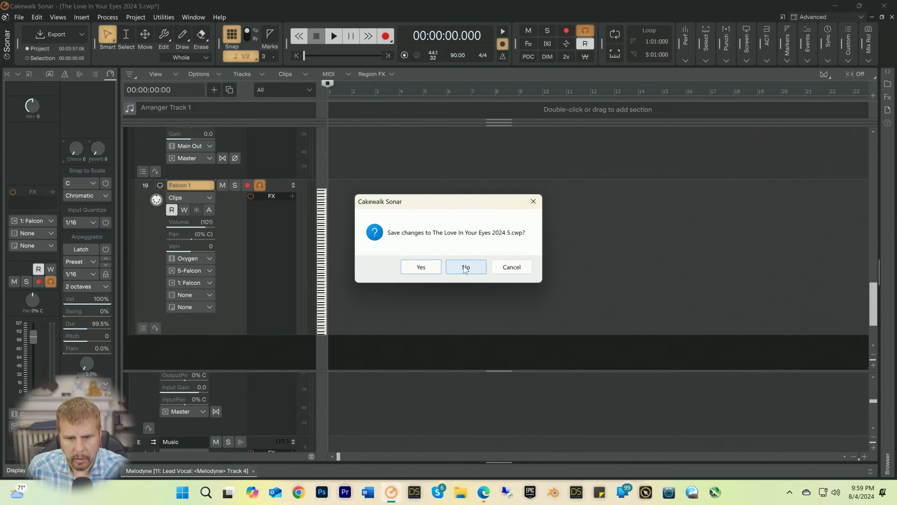
click(453, 269)
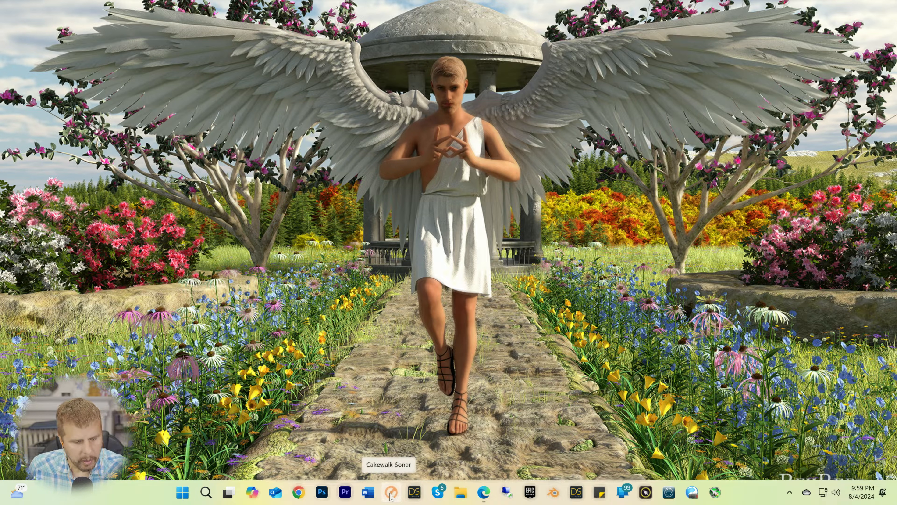
click(392, 494)
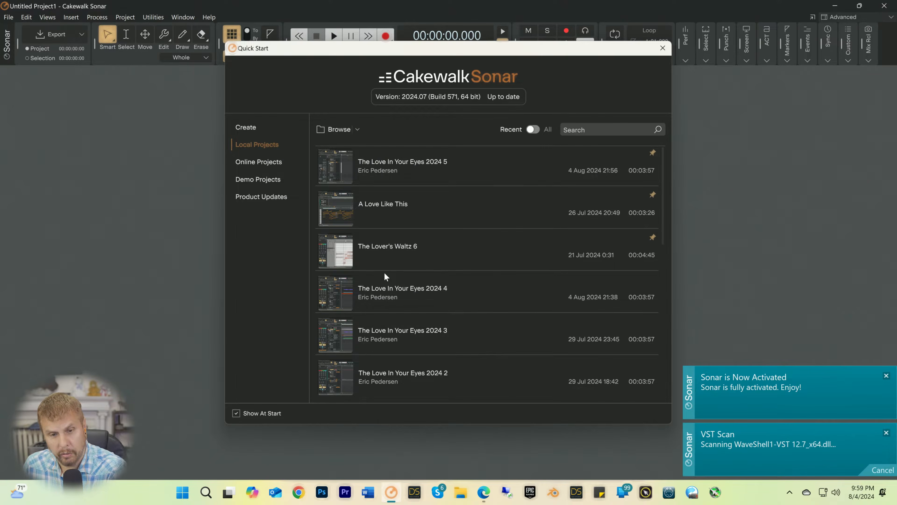
click(401, 162)
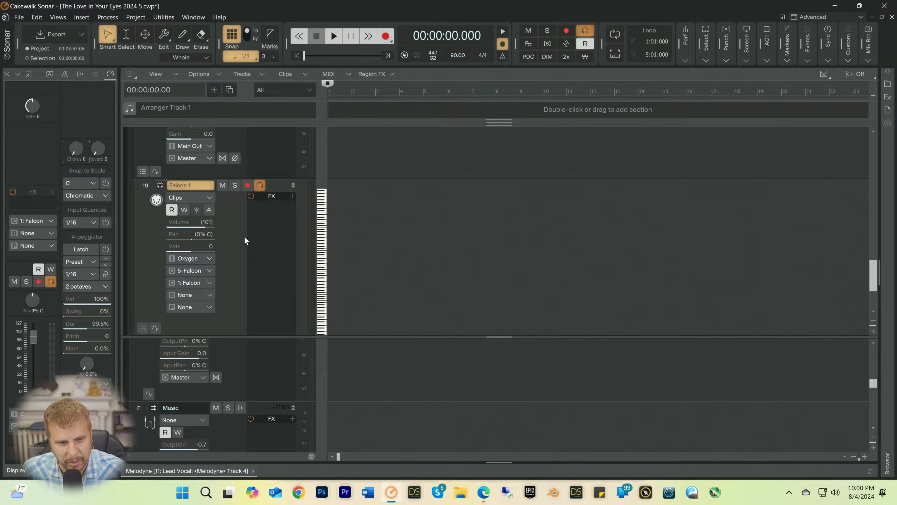
Step: Enlarge the track pane to nearly the full window height and reduce the height of the Falcon 1 Main track
scroll(374, 261, up, 5)
scroll(370, 262, down, 4)
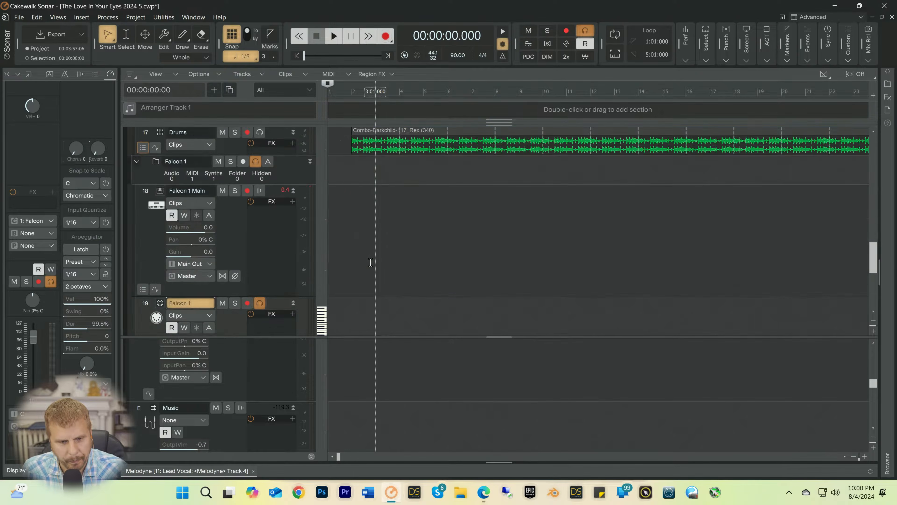
scroll(371, 263, down, 3)
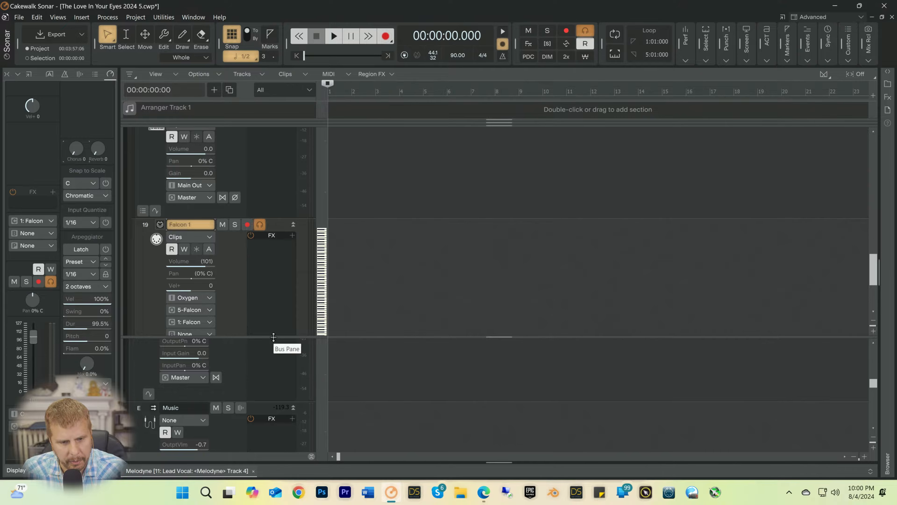
drag(273, 336, 258, 409)
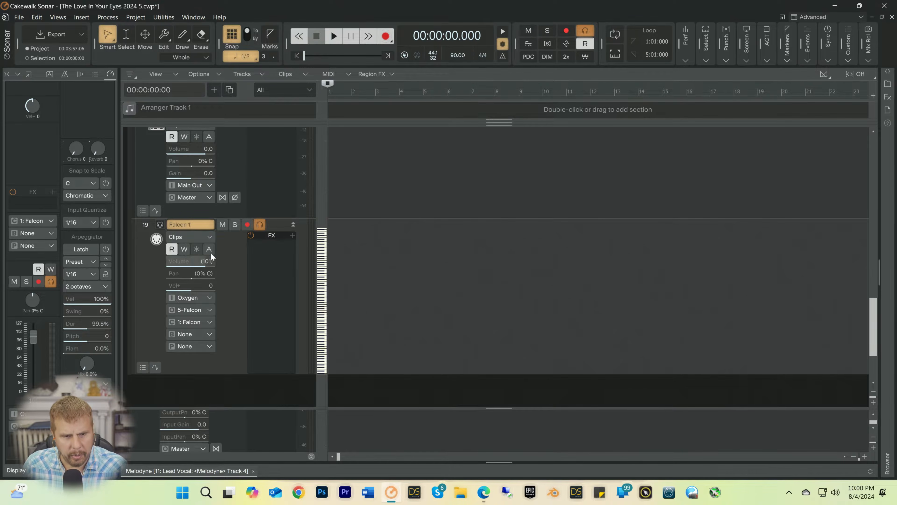
scroll(222, 171, up, 3)
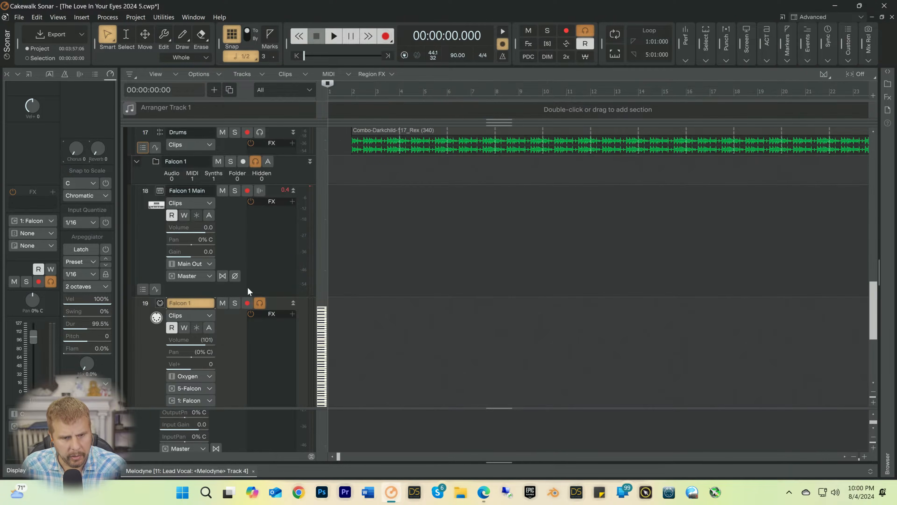
drag(249, 297, 250, 270)
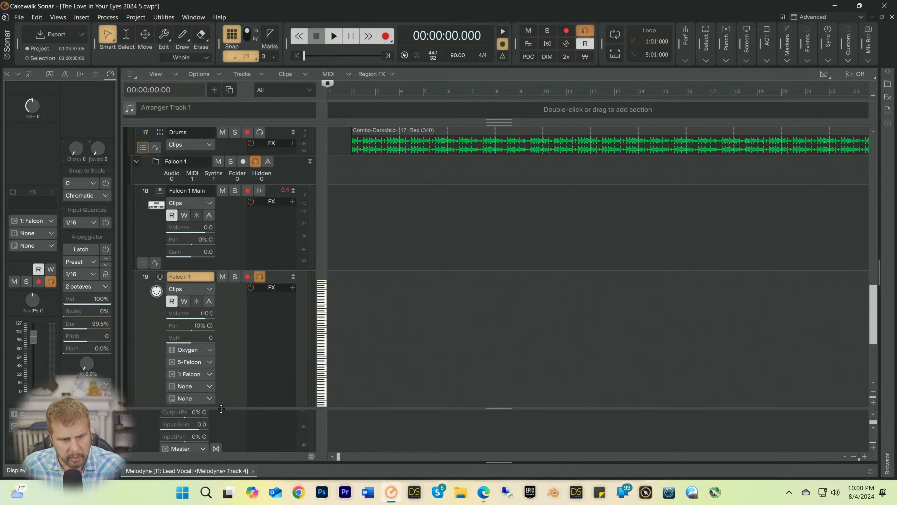
drag(220, 408, 226, 458)
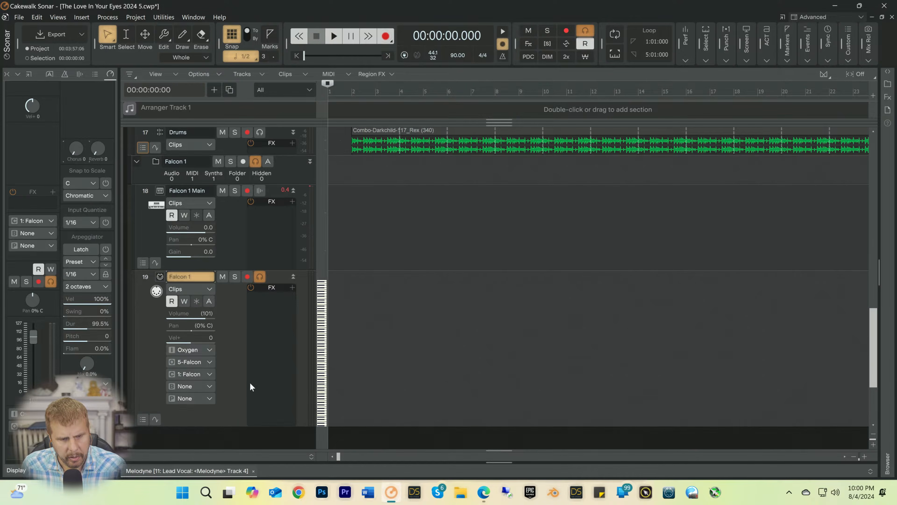
Step: Give the bus pane more room and bypass the FX racks on the buses from the Ooo bus's rack
scroll(249, 375, down, 3)
scroll(246, 375, down, 2)
scroll(246, 377, up, 5)
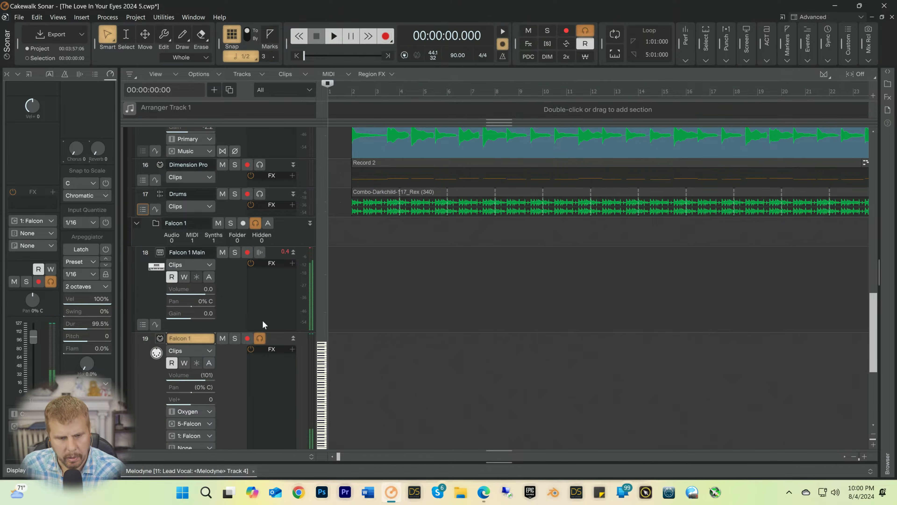
scroll(256, 270, up, 5)
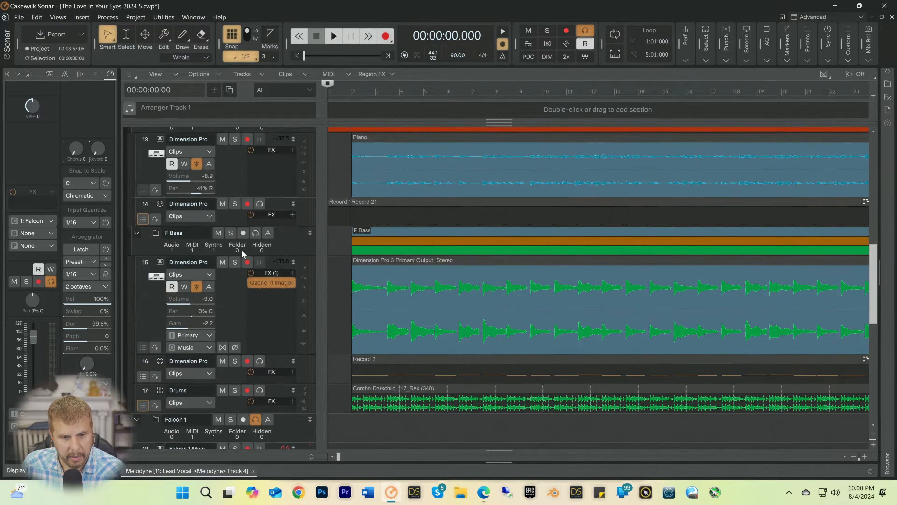
scroll(247, 301, down, 2)
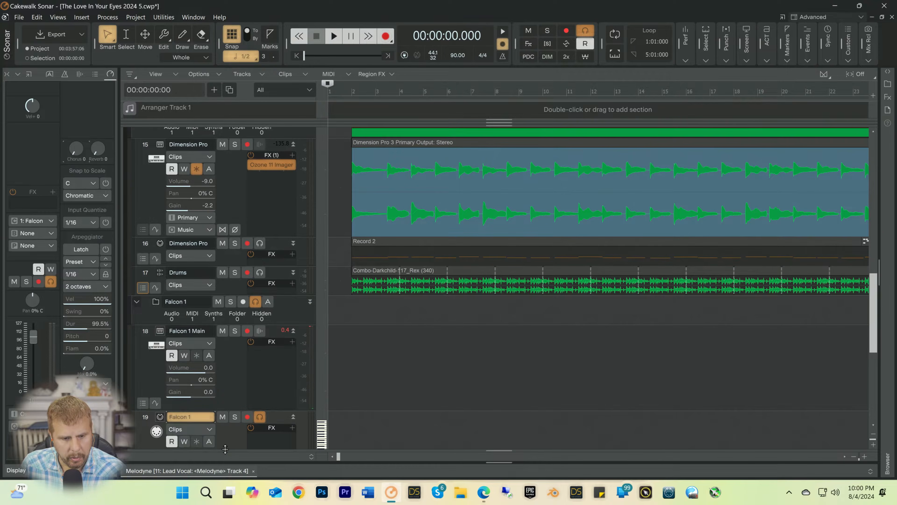
drag(226, 450, 256, 235)
scroll(236, 351, down, 3)
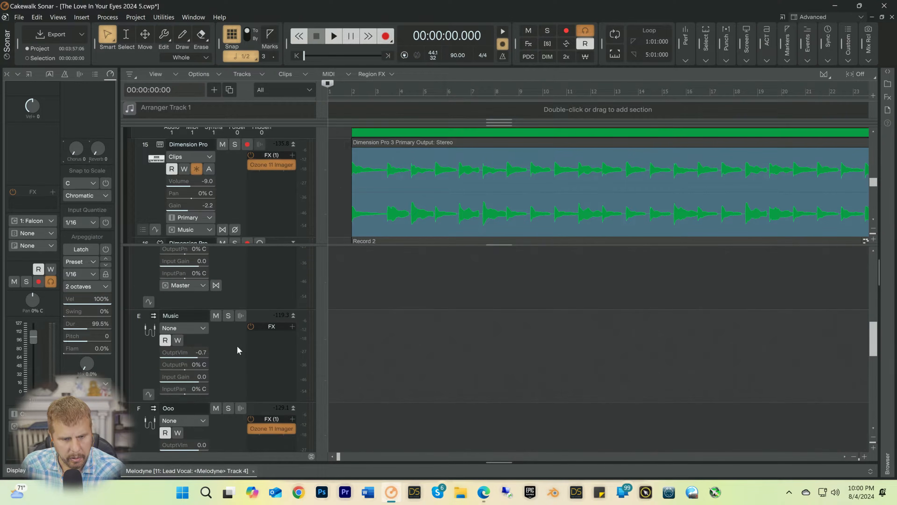
right_click(254, 336)
click(282, 301)
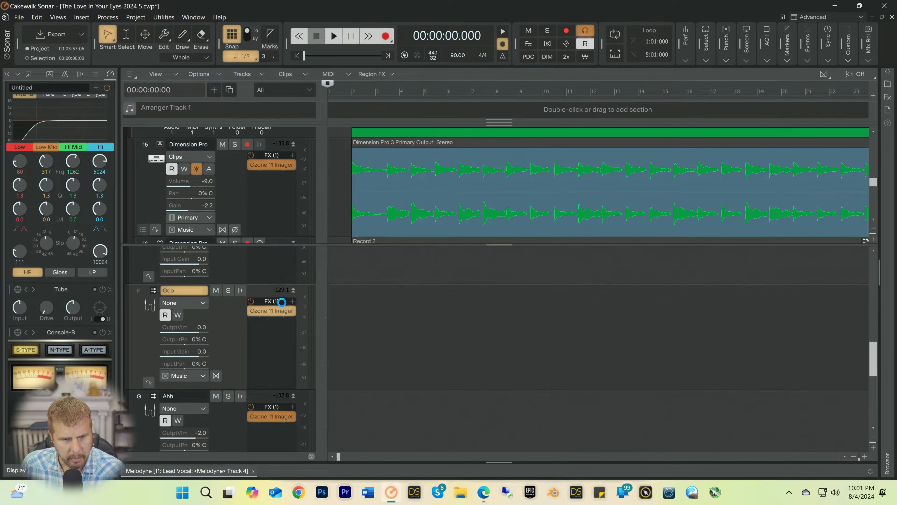
scroll(212, 297, up, 1)
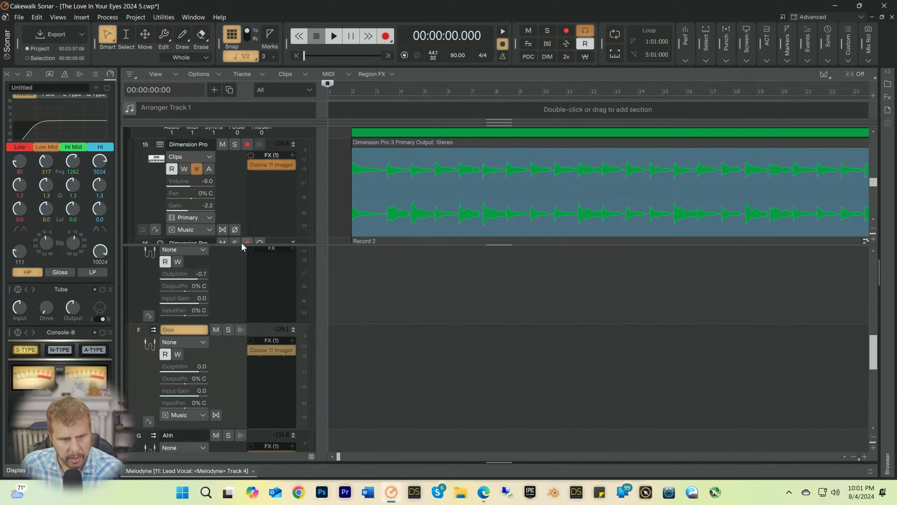
Step: Enlarge the track pane and bypass all FX racks of the same type as the F Bass Dimension Pro audio track's rack
drag(242, 244, 235, 319)
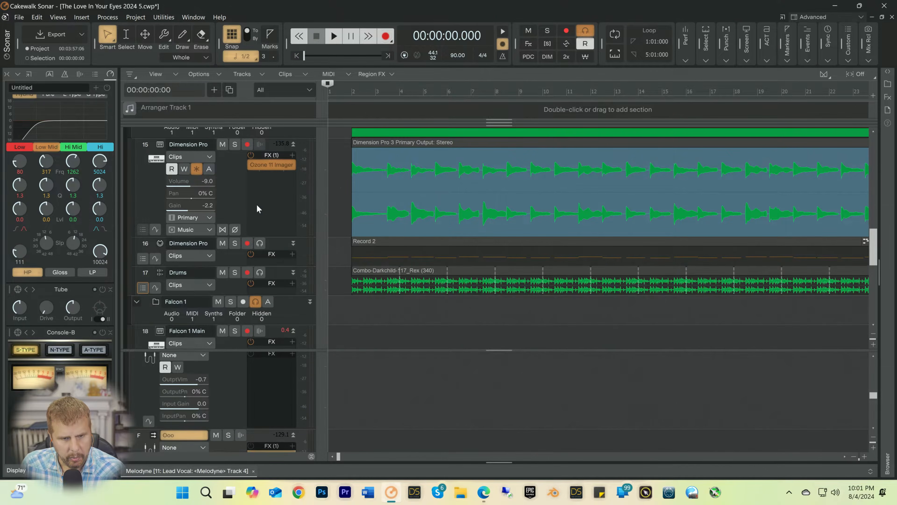
right_click(258, 202)
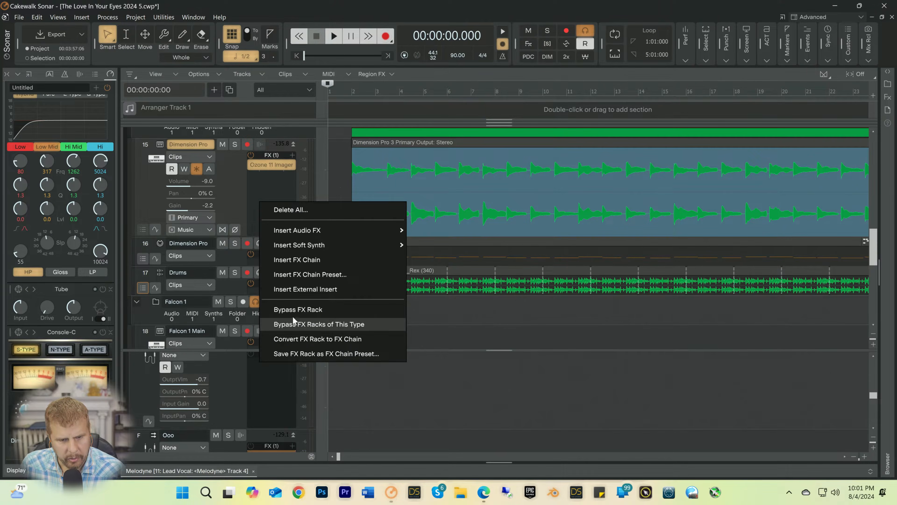
click(291, 324)
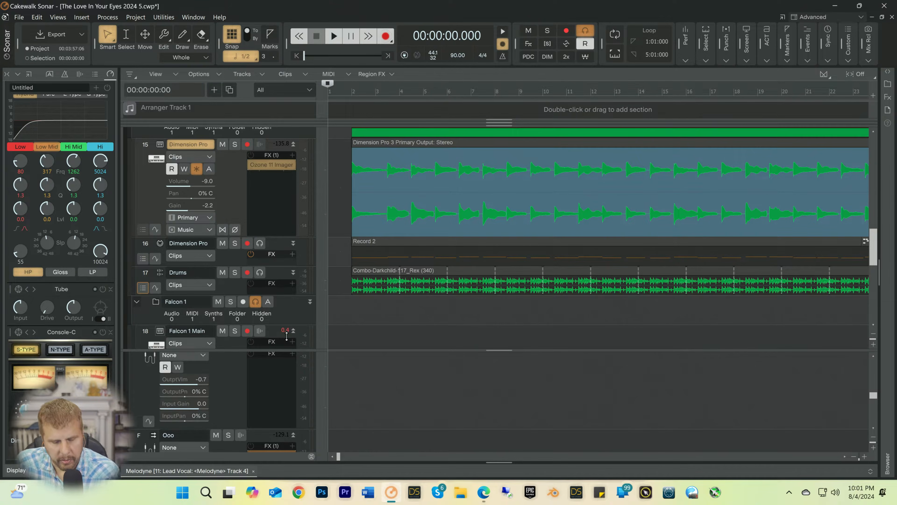
Step: Enlarge the track pane further and shorten the Falcon 1 MIDI track so its controls end at the Oxygen input
scroll(232, 198, down, 3)
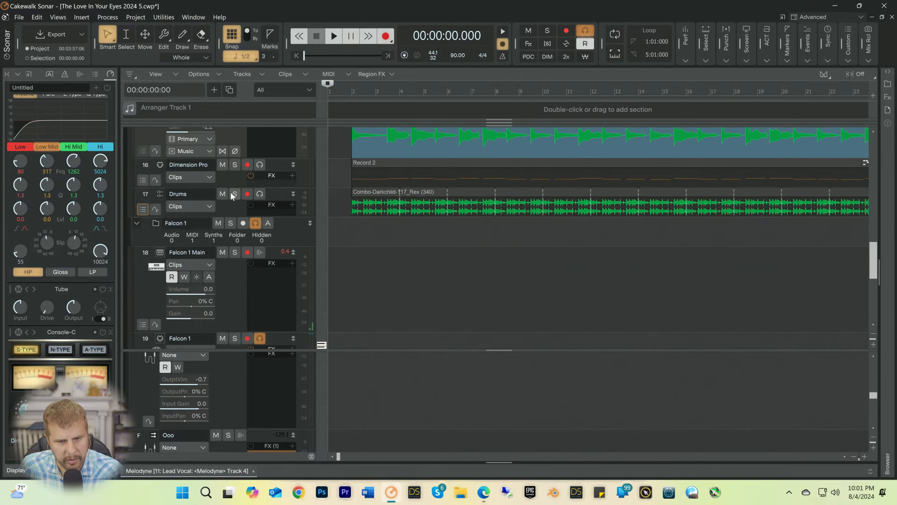
scroll(242, 238, down, 2)
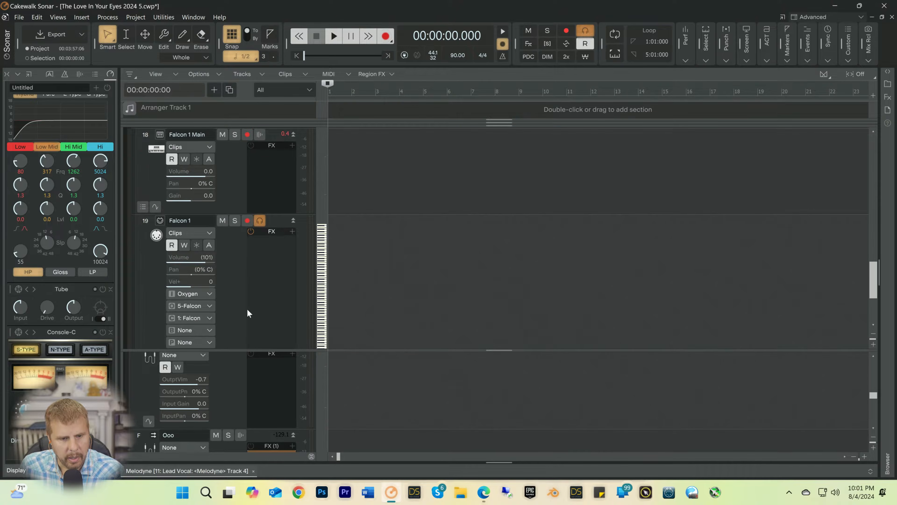
drag(239, 350, 239, 423)
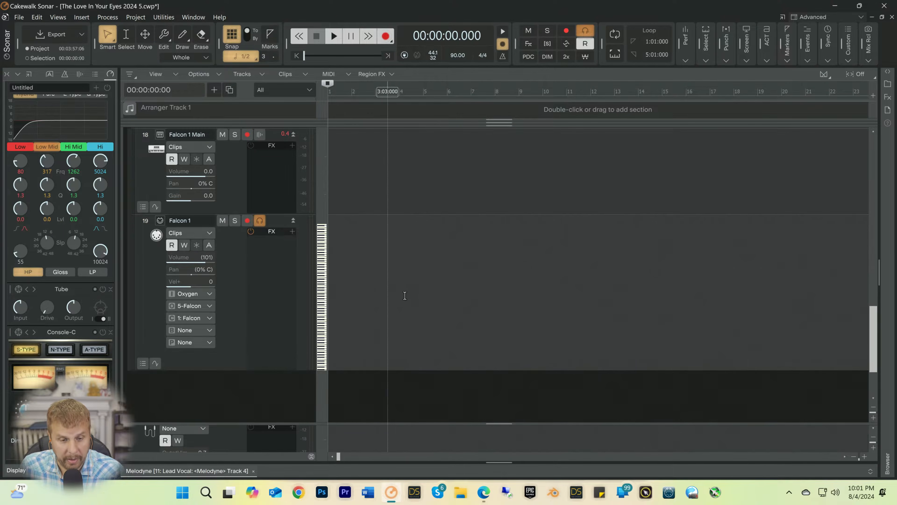
scroll(408, 283, up, 1)
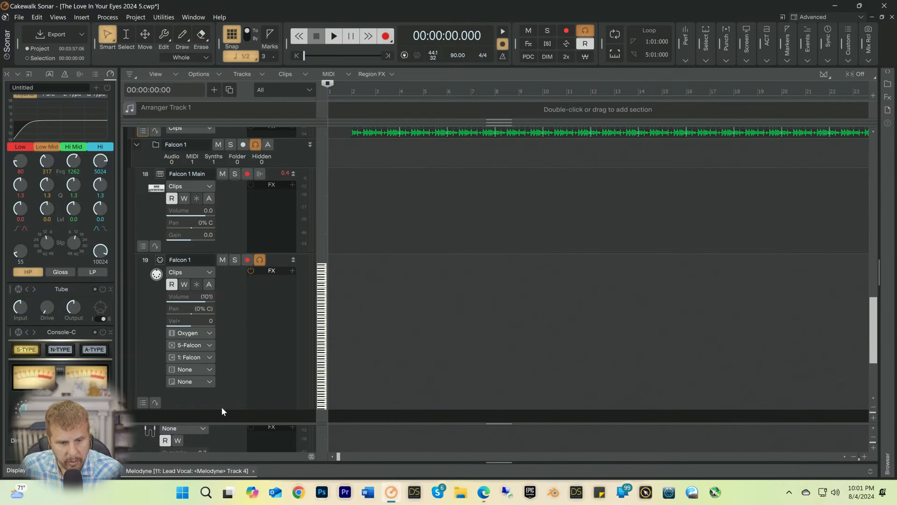
drag(222, 409, 227, 350)
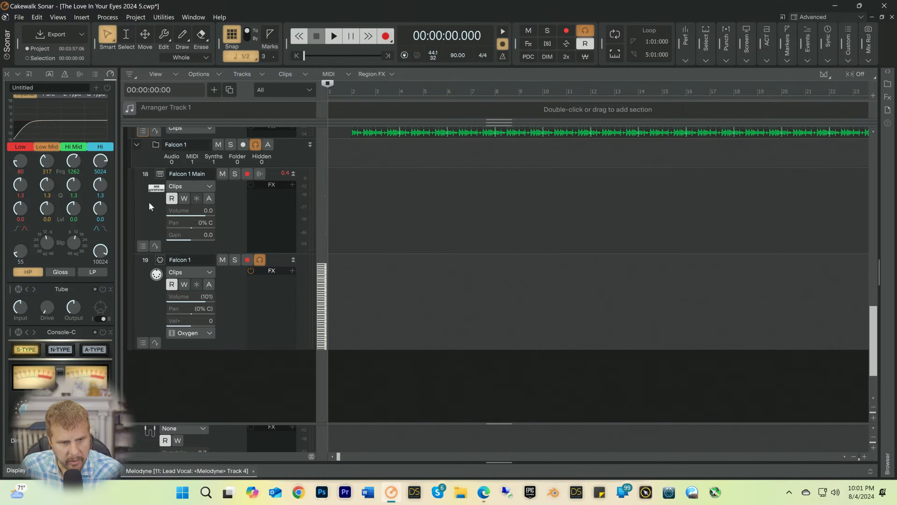
Step: Open the Falcon synth from the Falcon 1 Main track and search its preset browser for "pad"
click(156, 187)
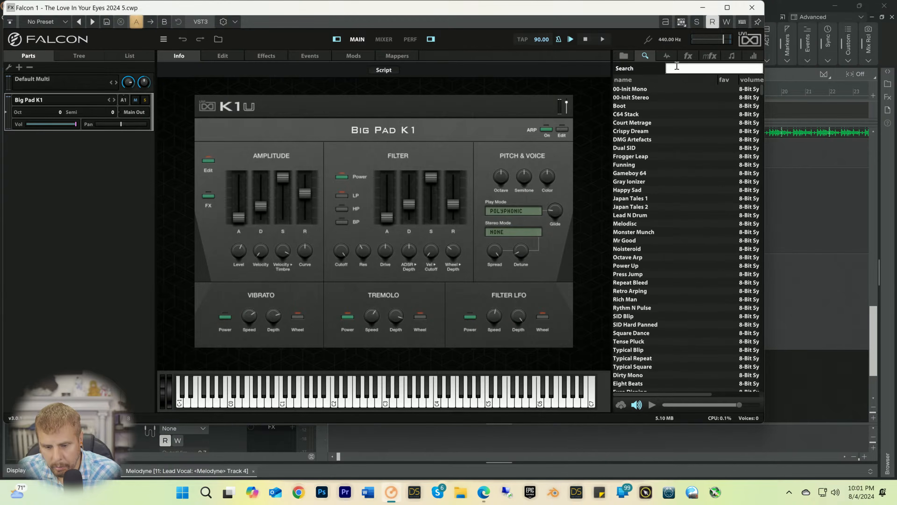
text(pad)
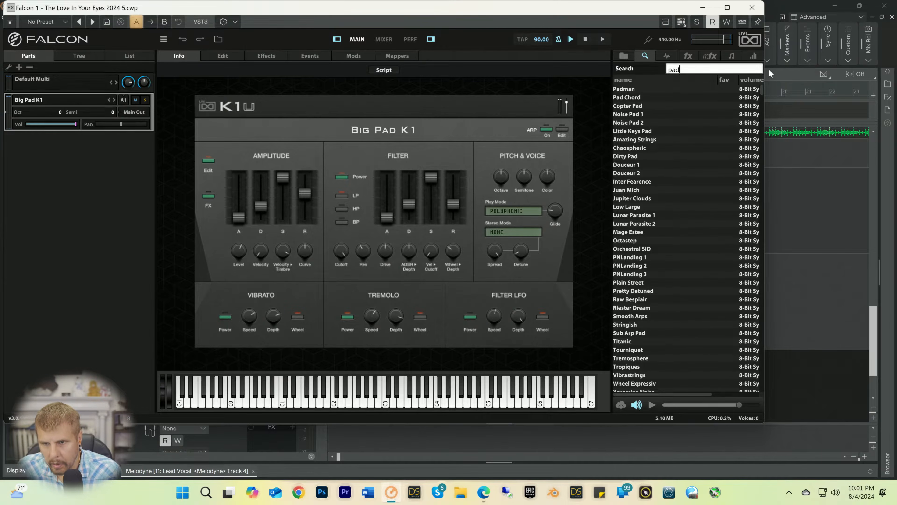
drag(762, 89, 761, 319)
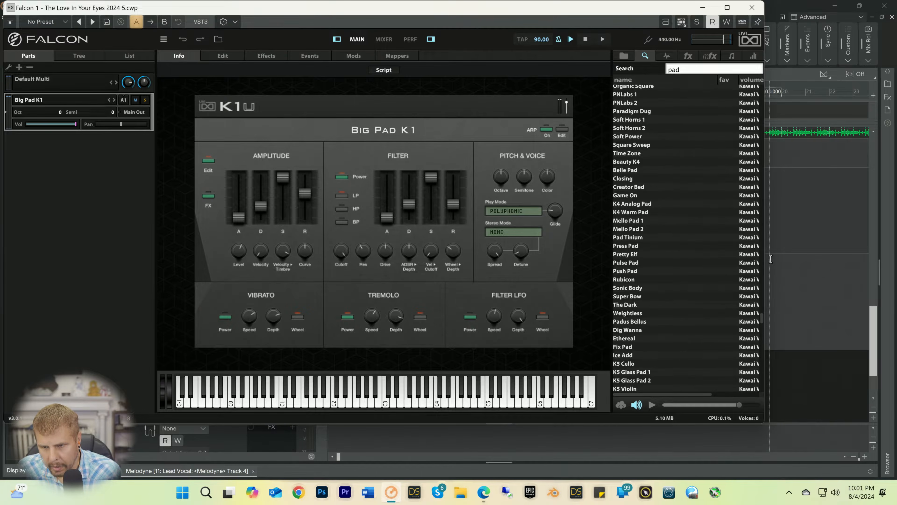
Step: Widen the Falcon window and its browser to show full volume names, and find the start of the Kawai Vintage Legacy presets
drag(767, 257, 795, 258)
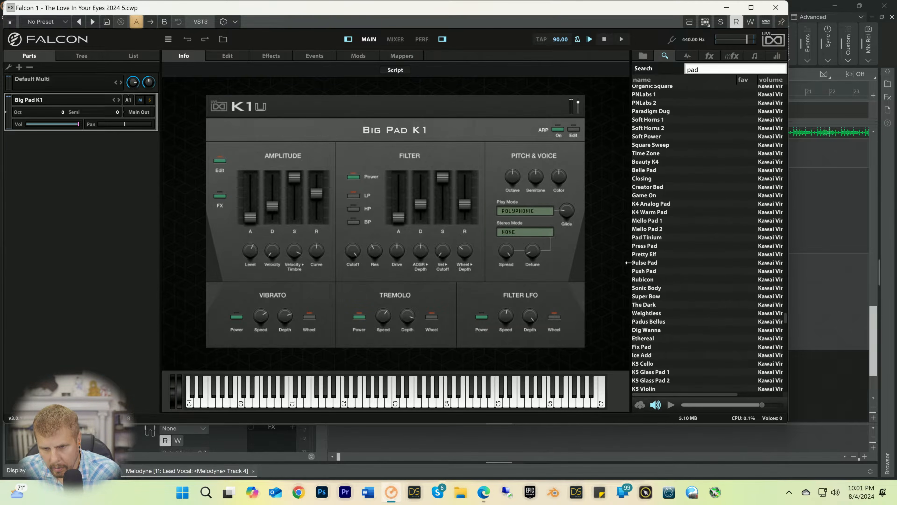
drag(631, 262, 589, 266)
scroll(617, 178, up, 10)
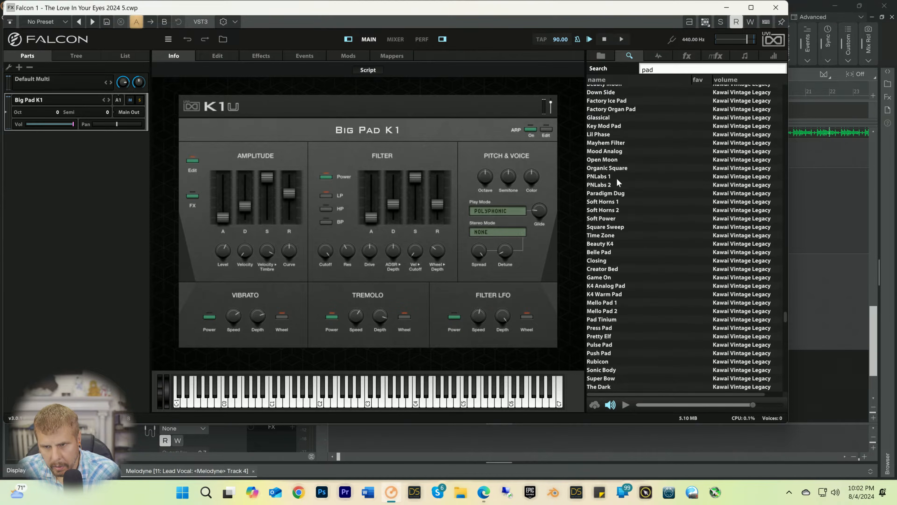
scroll(618, 179, up, 4)
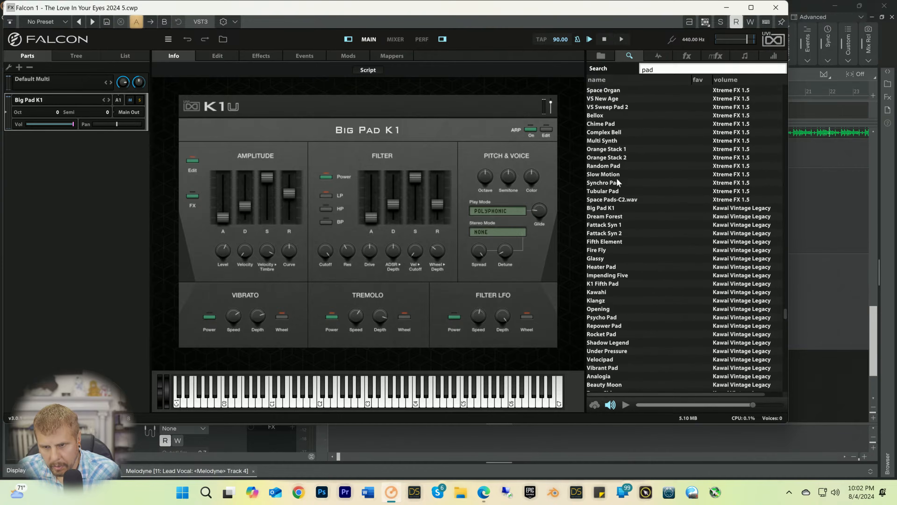
Step: Load the Kawai Vintage Legacy presets Big Pad K1, Dream Forest and Fattack Syn 1 in turn, keeping Fattack Syn 1 loaded
double_click(603, 210)
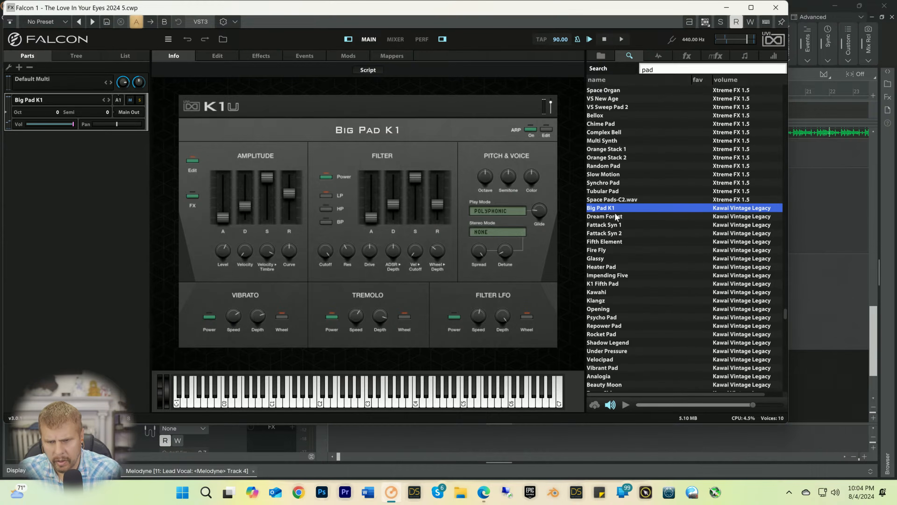
double_click(606, 216)
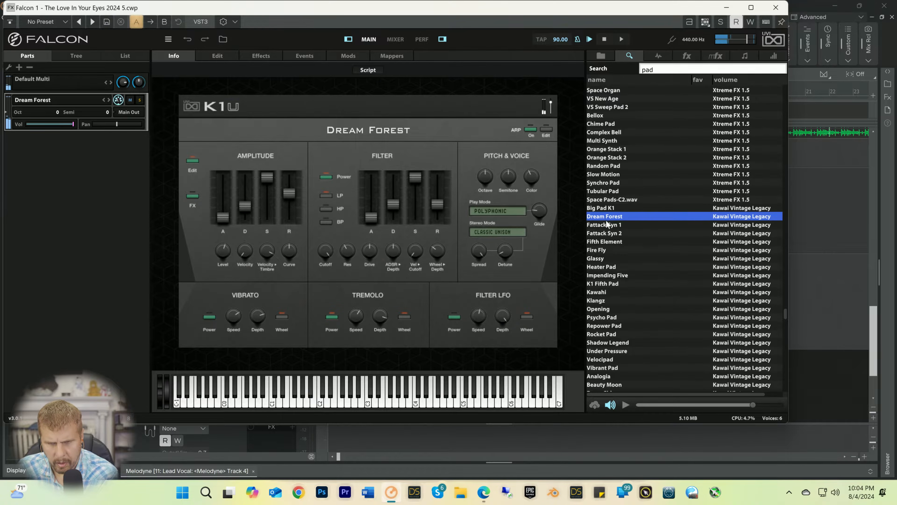
double_click(608, 224)
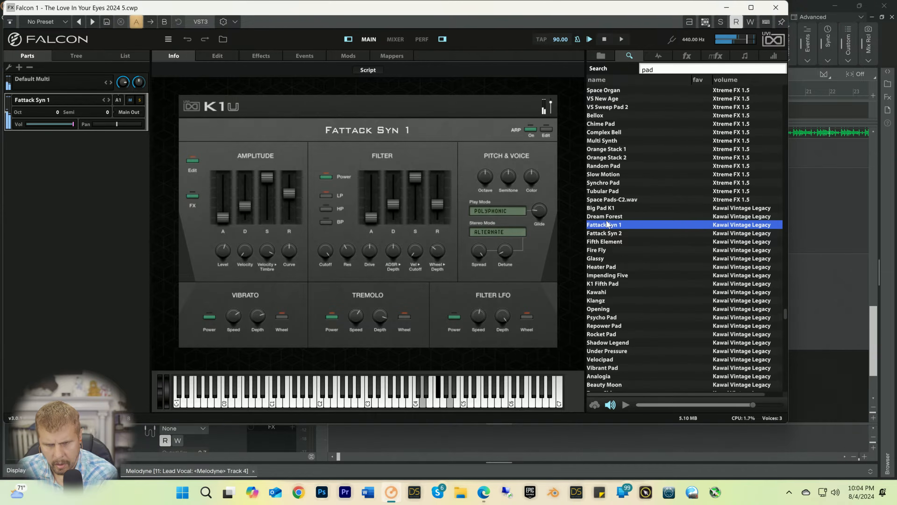
click(605, 233)
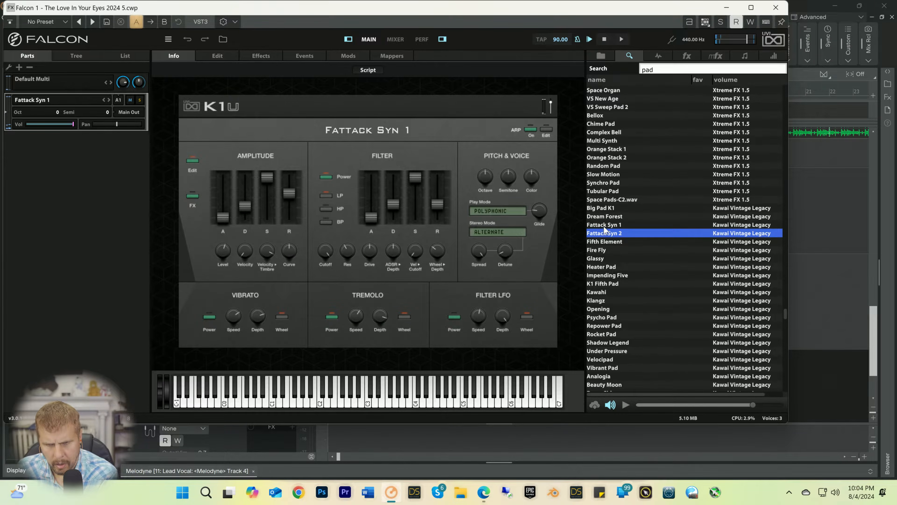
click(604, 228)
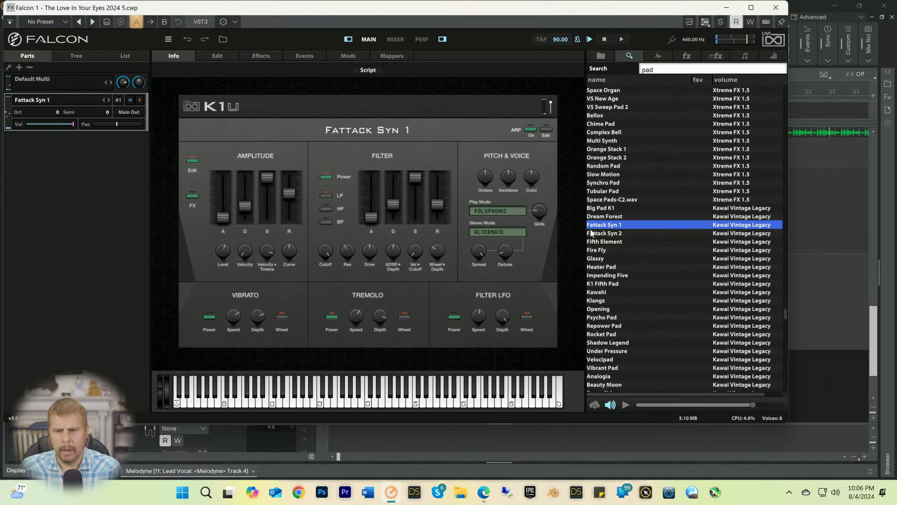
Step: Minimize the Falcon window and play the song from the start, restarting playback once, to try the pad against the mix
click(727, 7)
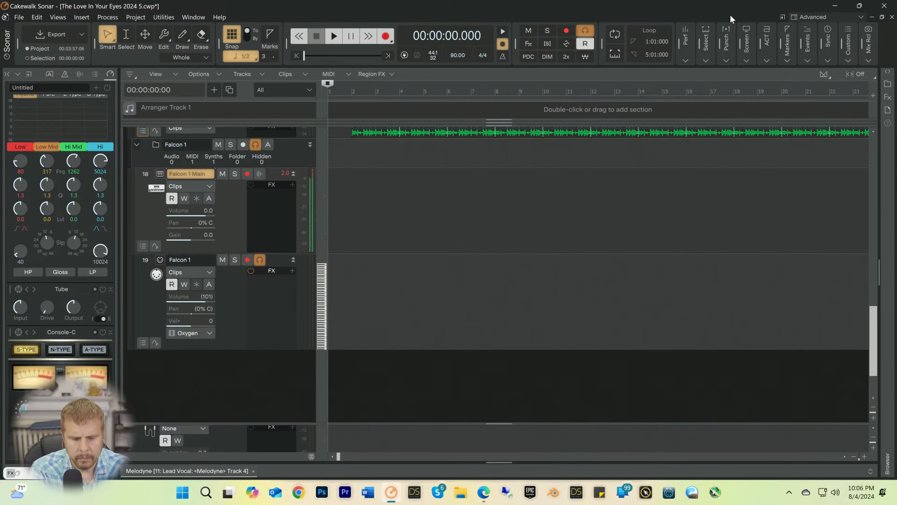
key(space)
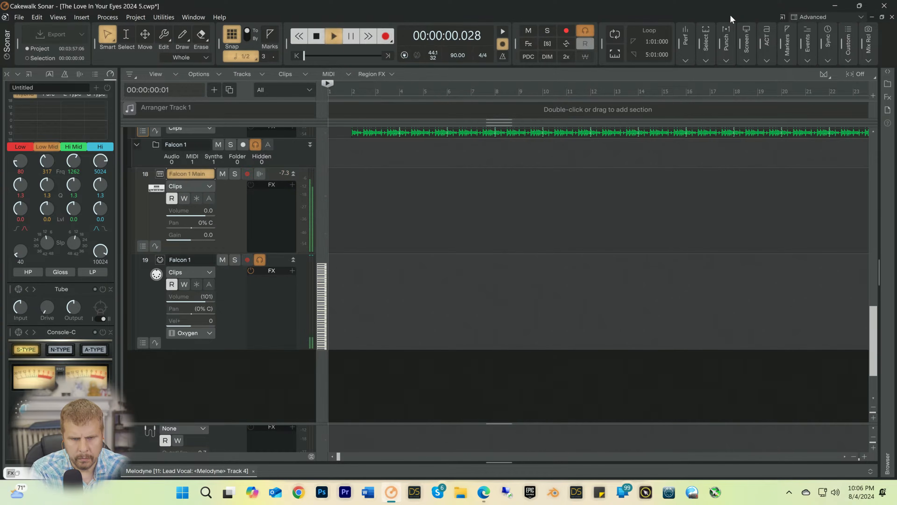
key(space)
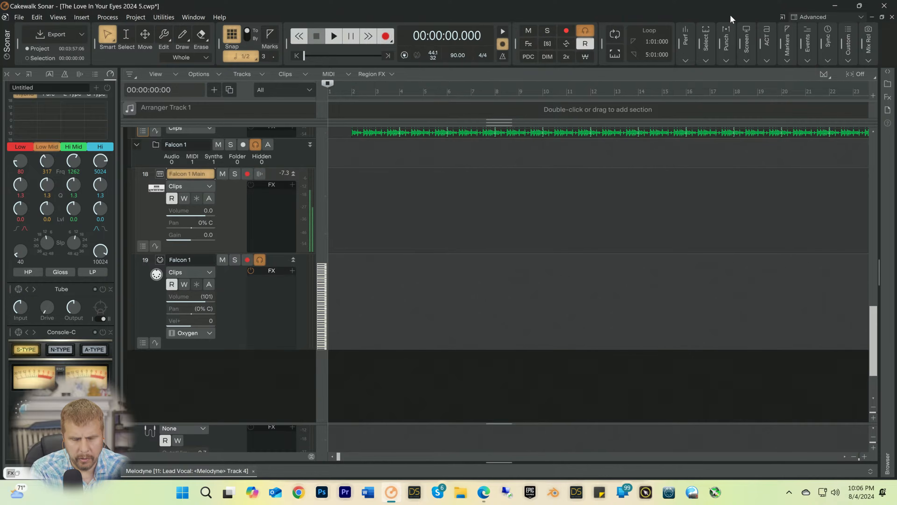
key(space)
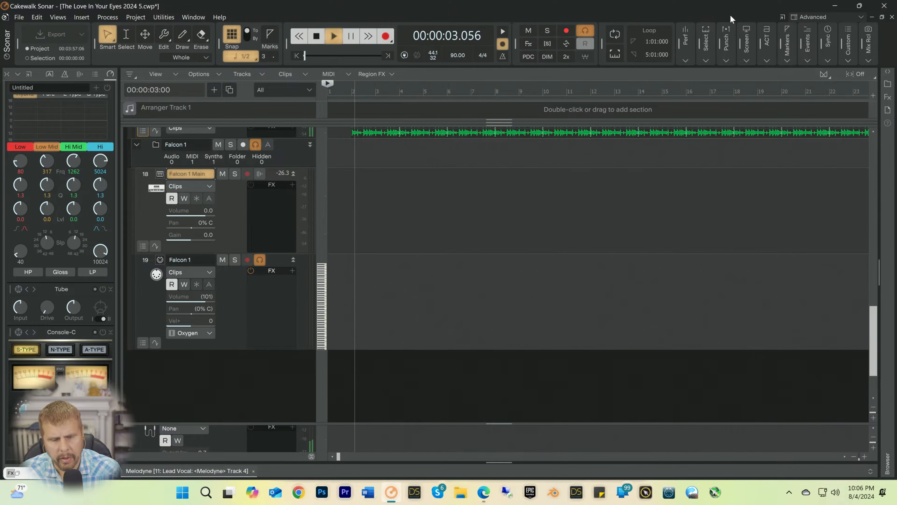
Step: Stop playback, save the project, restart Sonar and reopen The Love In Your Eyes 2024 5 with the Falcon window minimized
key(space)
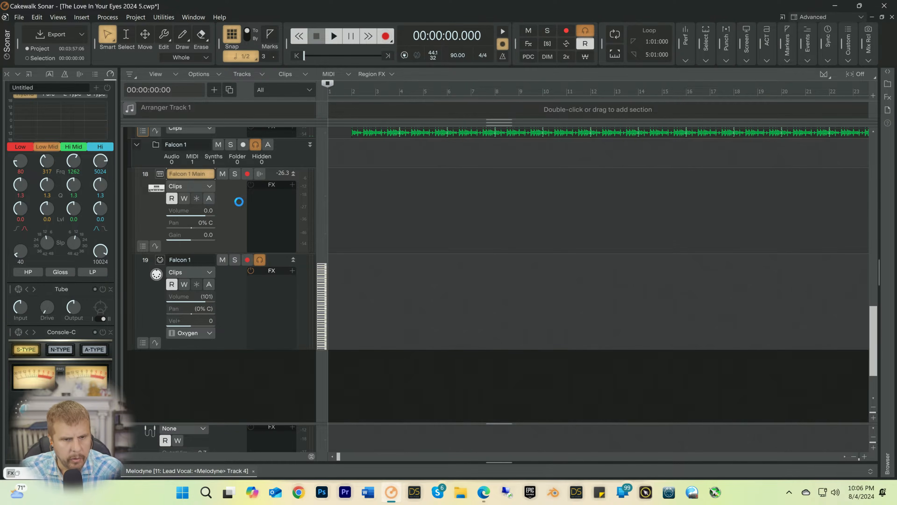
key(ctrl+s)
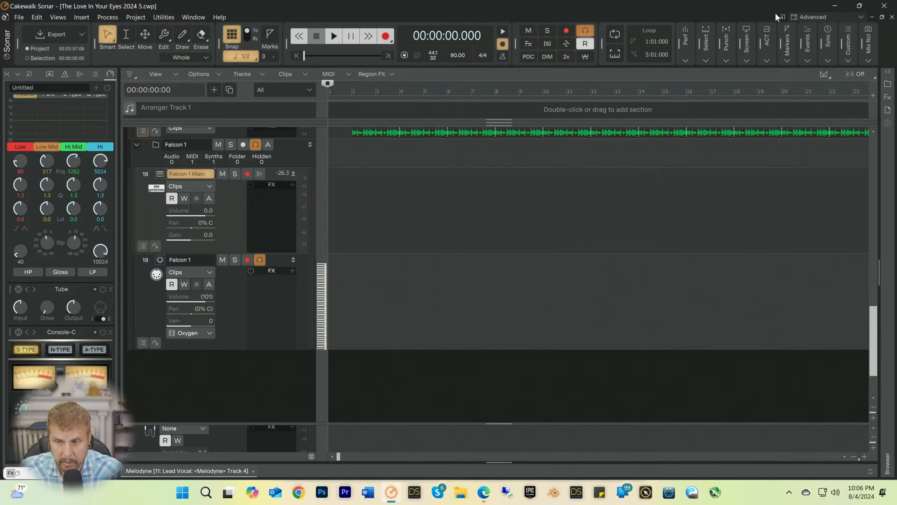
click(883, 7)
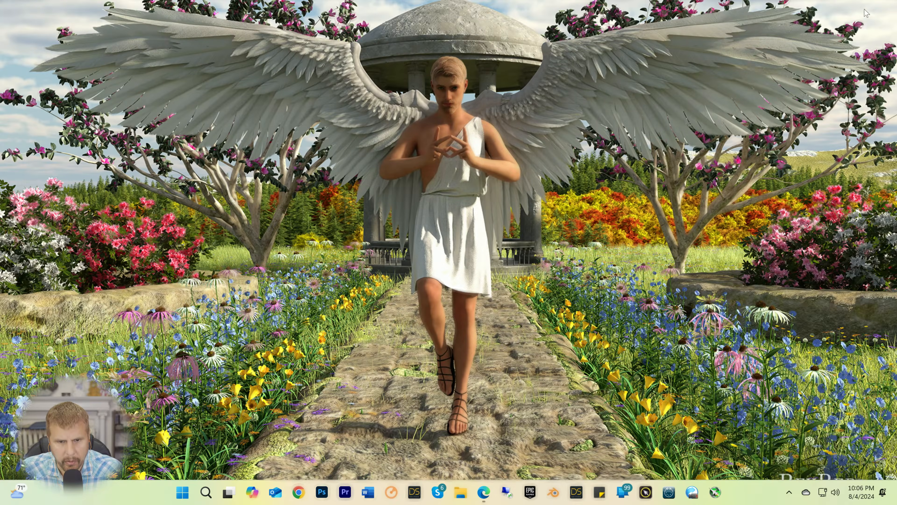
click(391, 492)
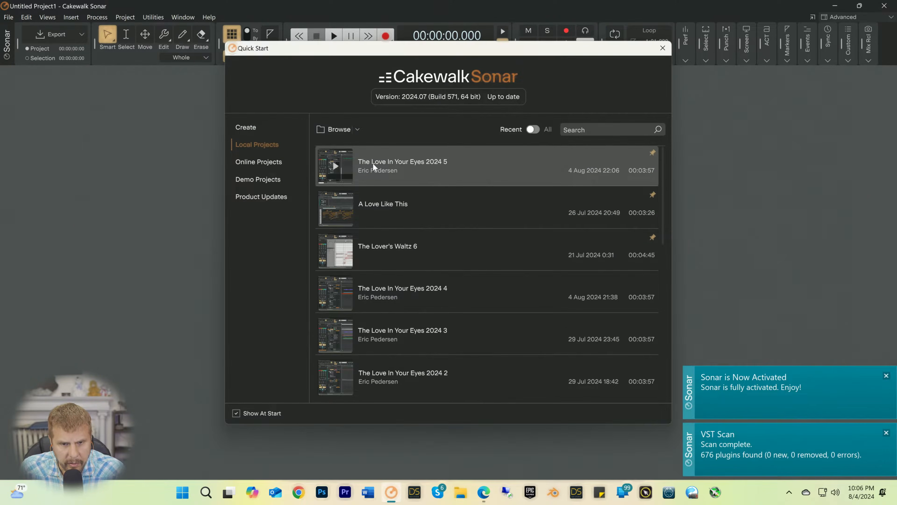
click(373, 162)
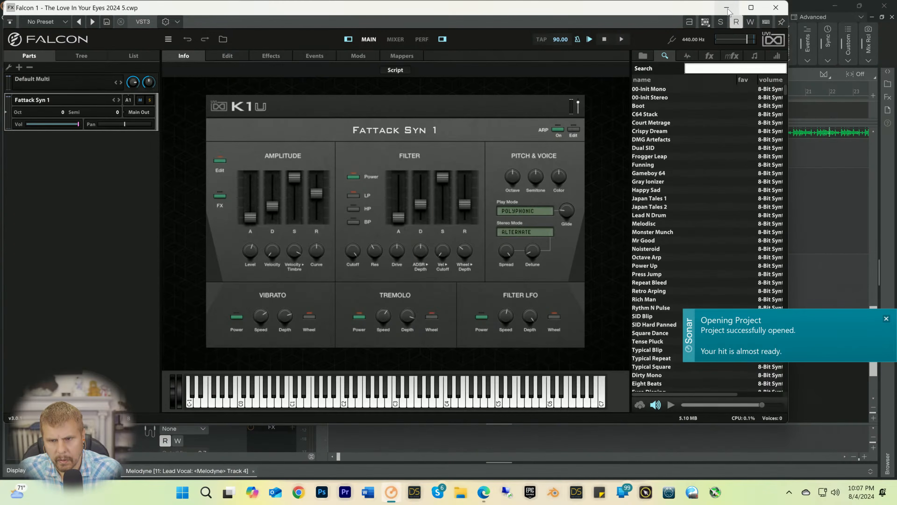
click(727, 7)
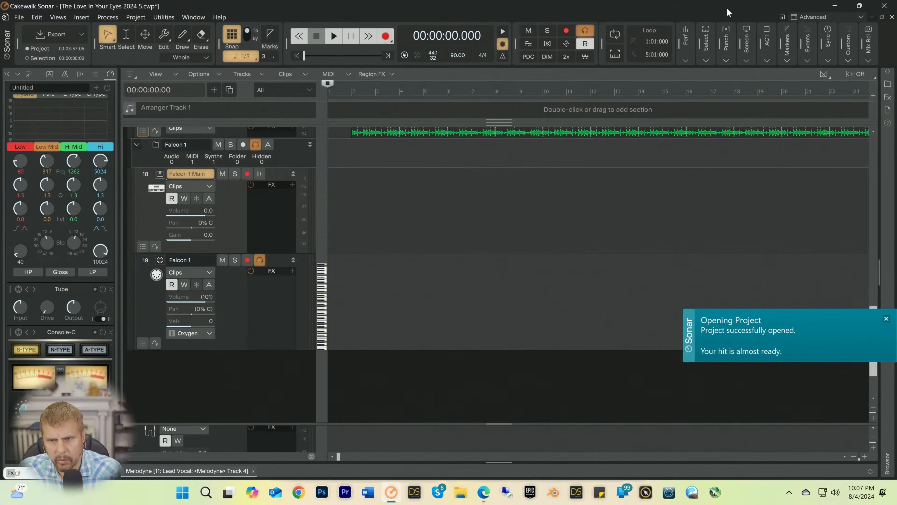
Step: Play the opening of the song twice from the start to test the pad against the mix
click(746, 35)
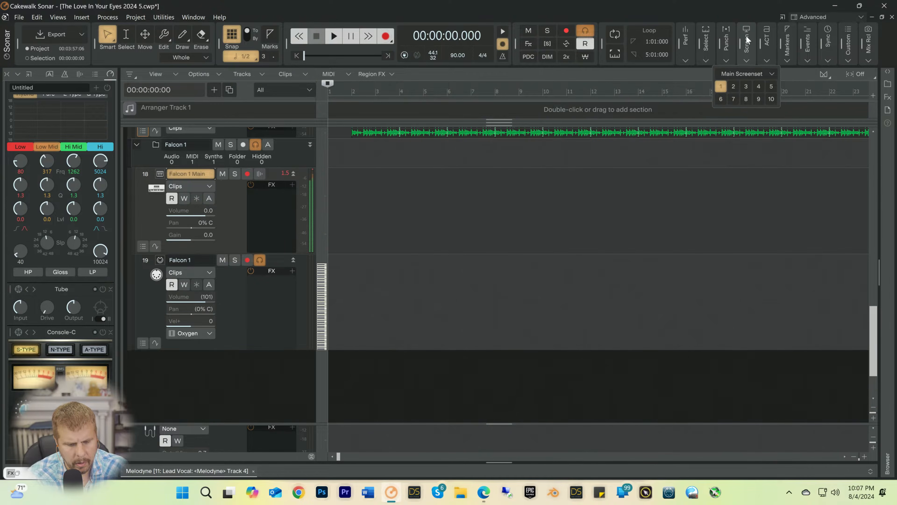
key(space)
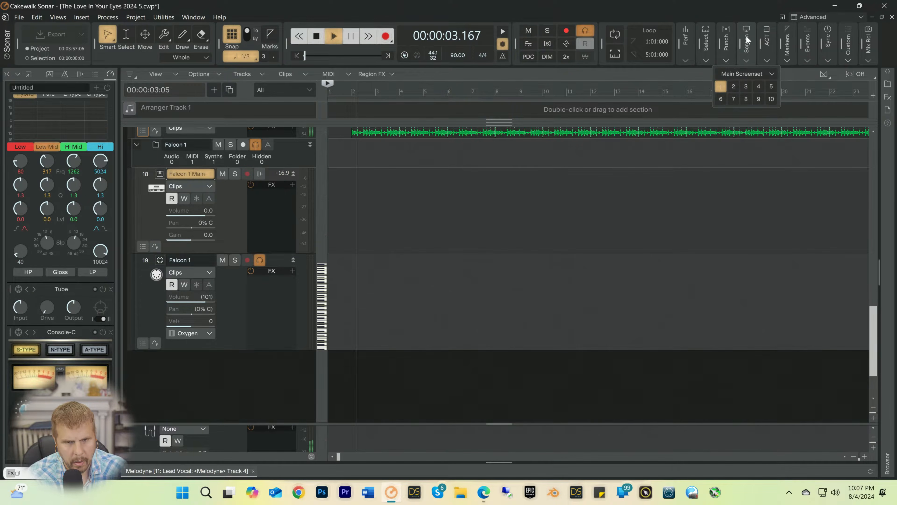
key(space)
key(space)
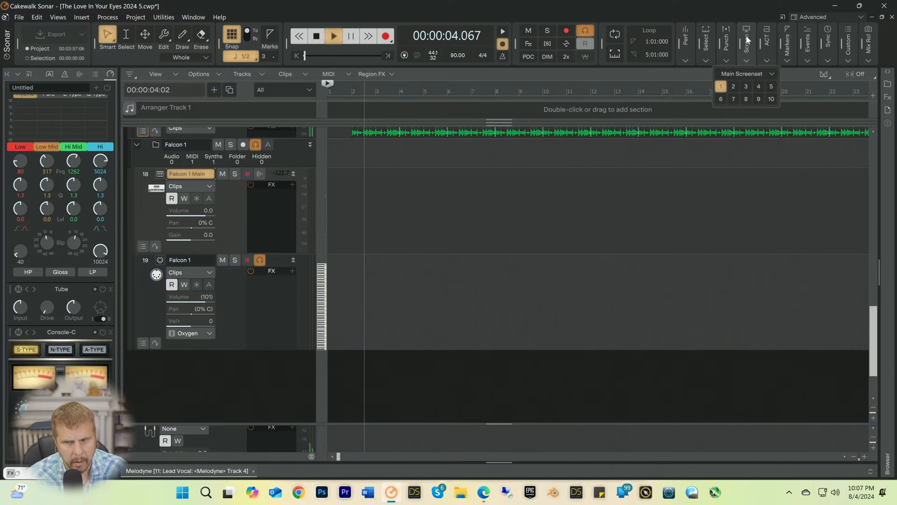
key(space)
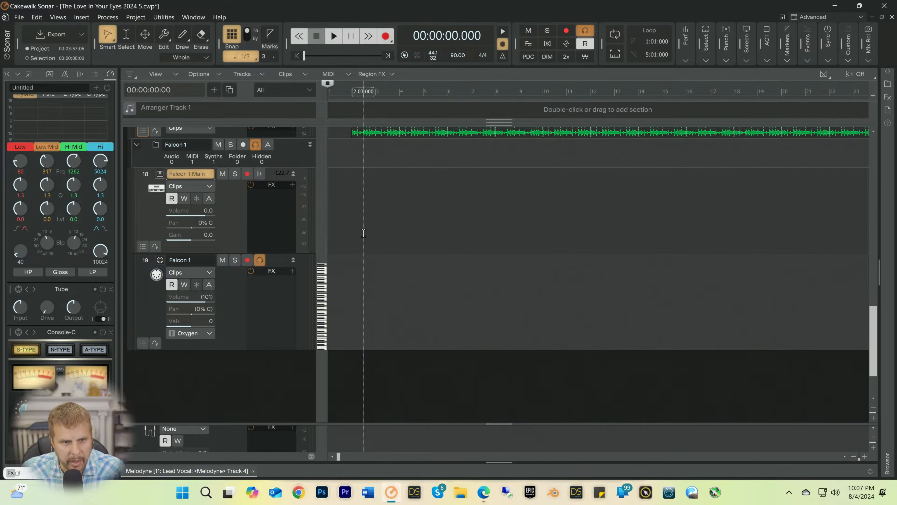
Step: Turn off snap to grid and play a longer stretch of the song from the start while trying the pad
click(232, 34)
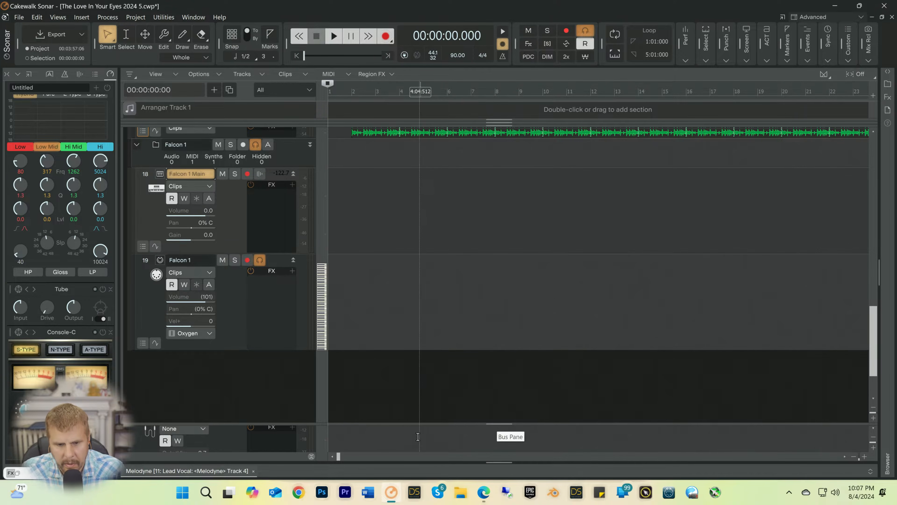
click(791, 491)
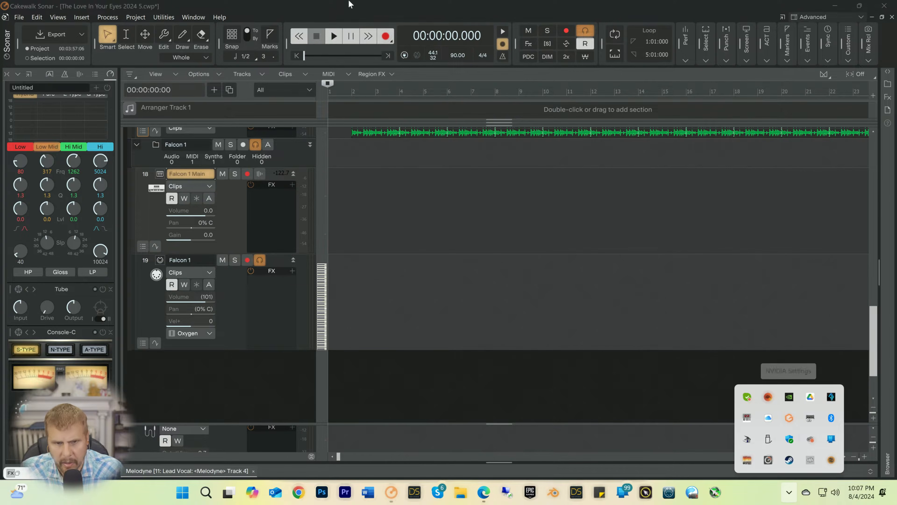
click(342, 5)
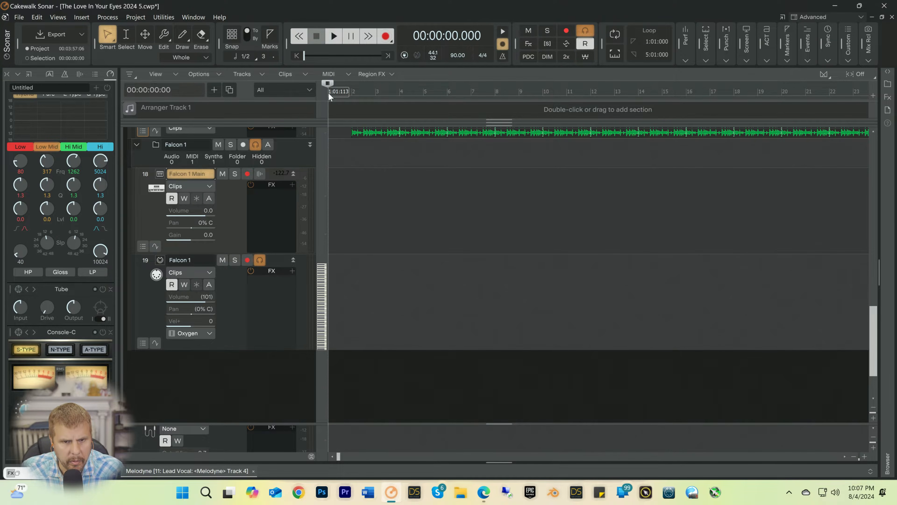
key(space)
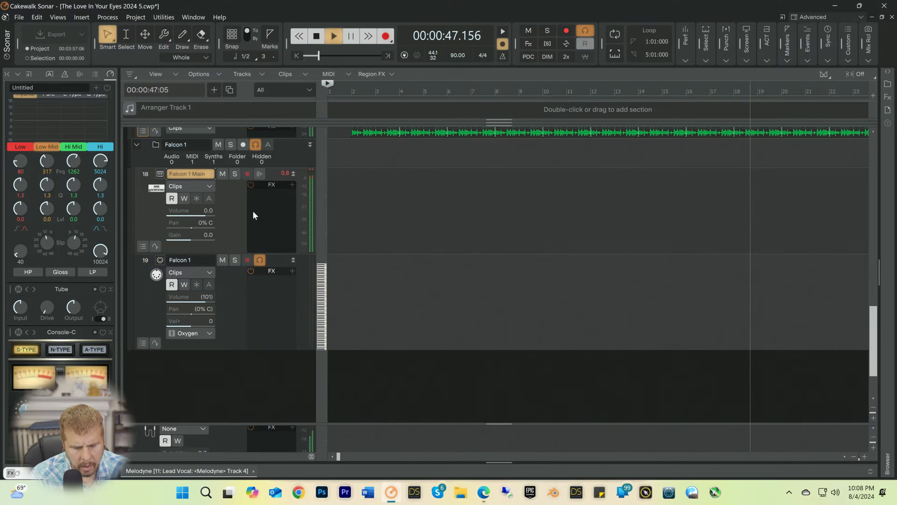
key(space)
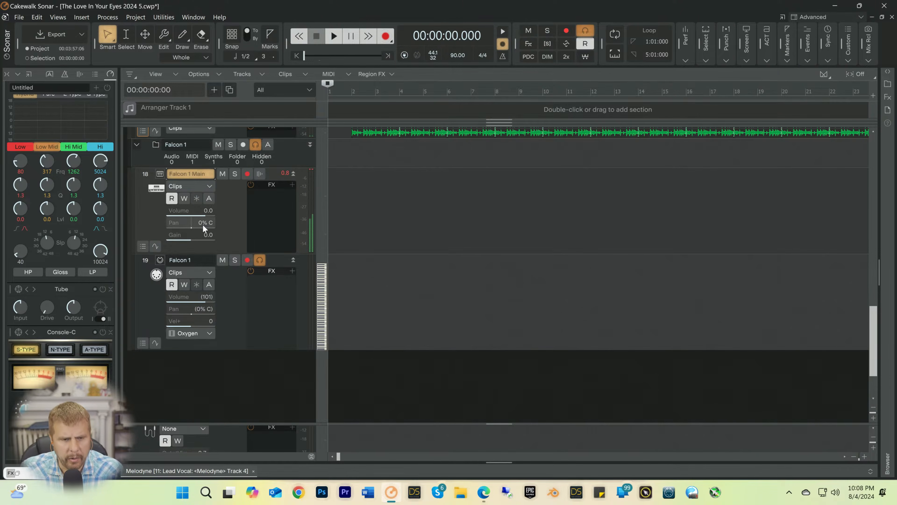
Step: Set the Falcon 1 Main track's volume to -7.4 and play the song from the start to check the level
drag(202, 211, 201, 211)
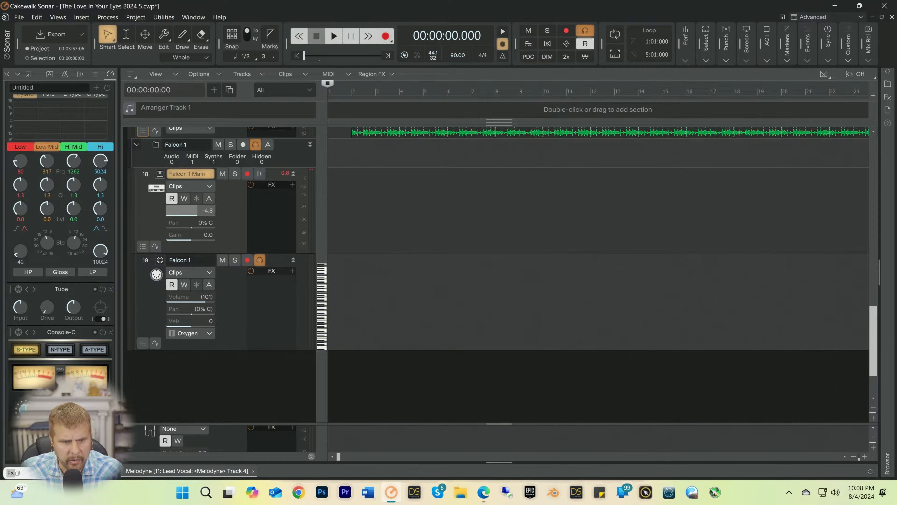
click(201, 210)
drag(201, 210, 203, 211)
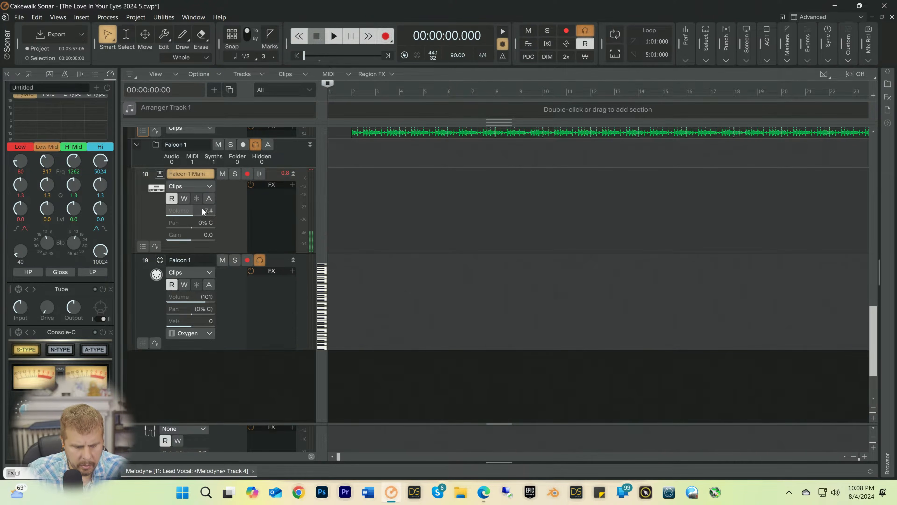
key(space)
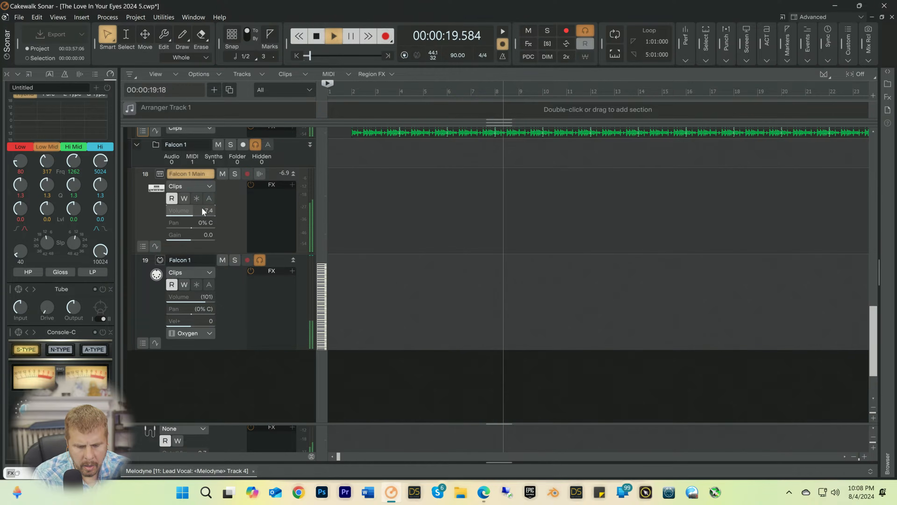
key(space)
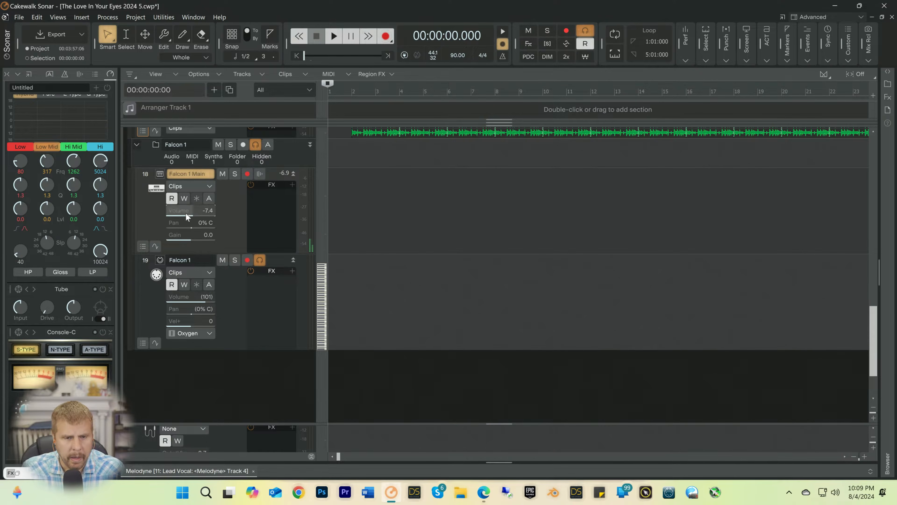
Step: Save the project, close Sonar and restart the computer
click(824, 21)
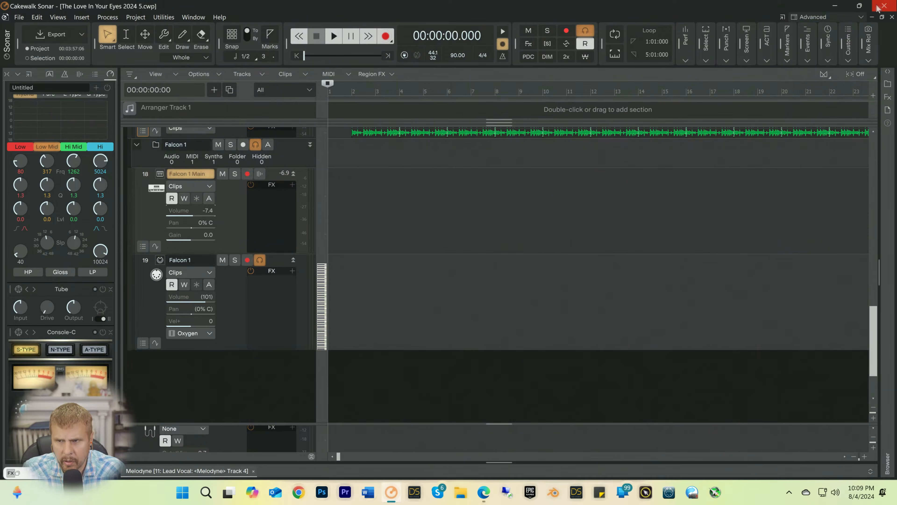
click(884, 6)
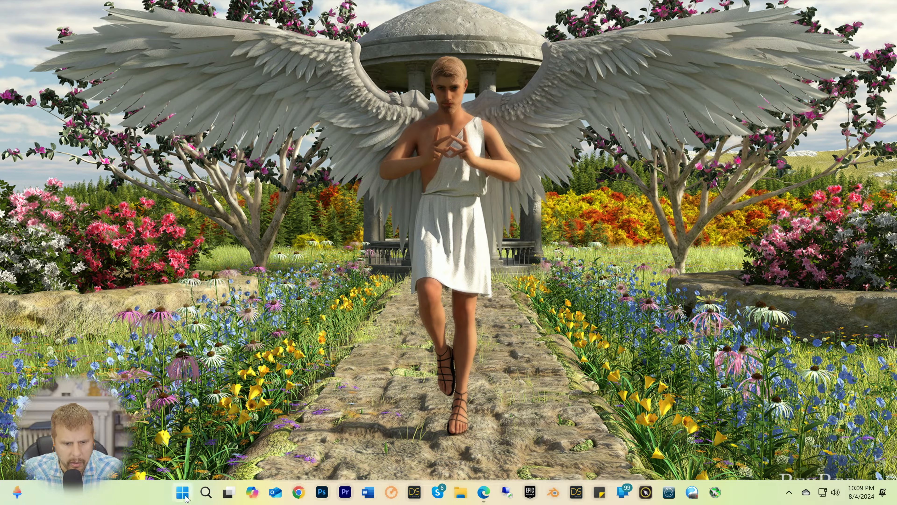
click(182, 492)
click(579, 457)
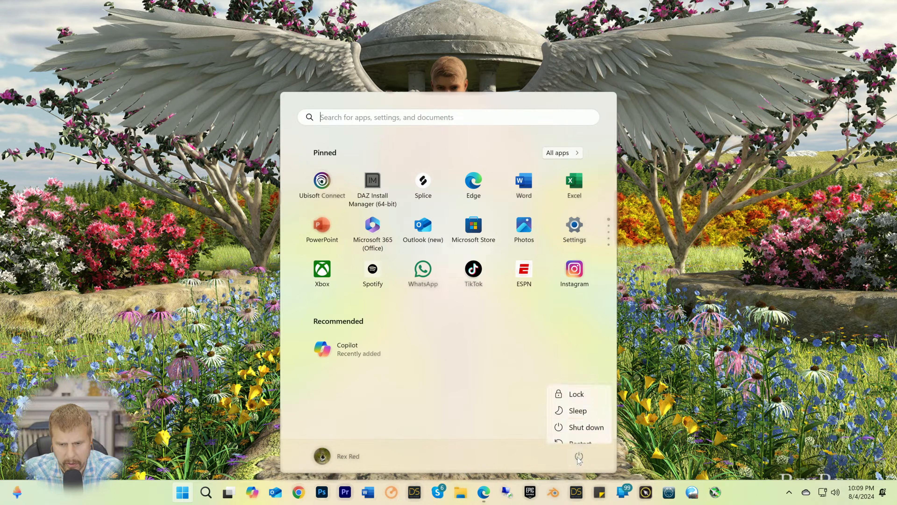
click(578, 433)
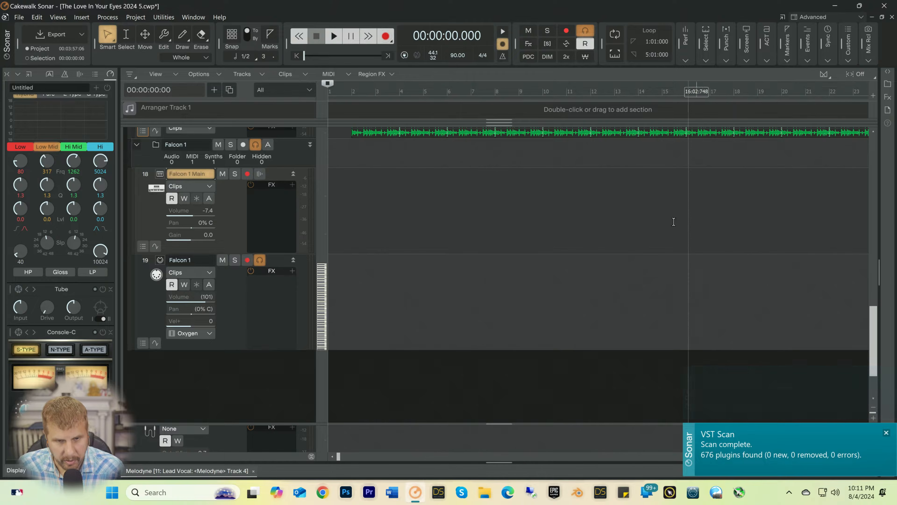
Step: Select the Falcon 1 MIDI track and play the song from the start to rehearse the pad part
click(241, 313)
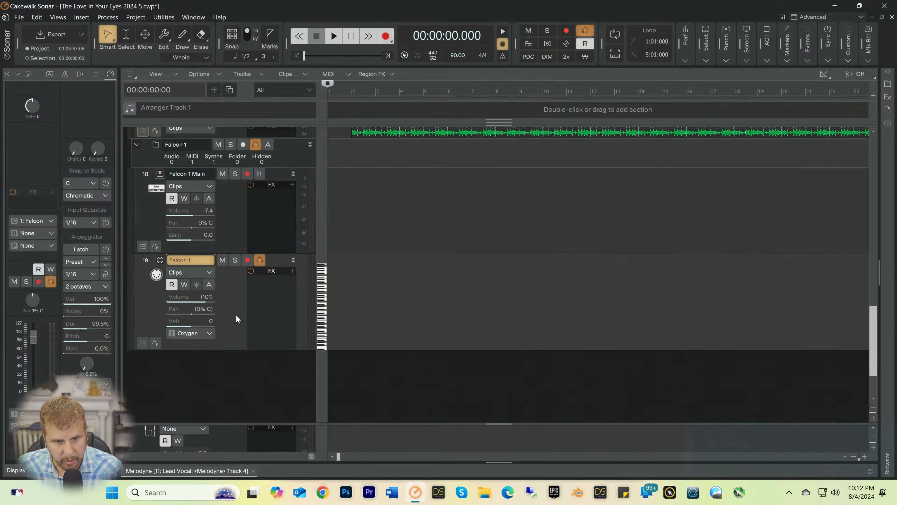
key(space)
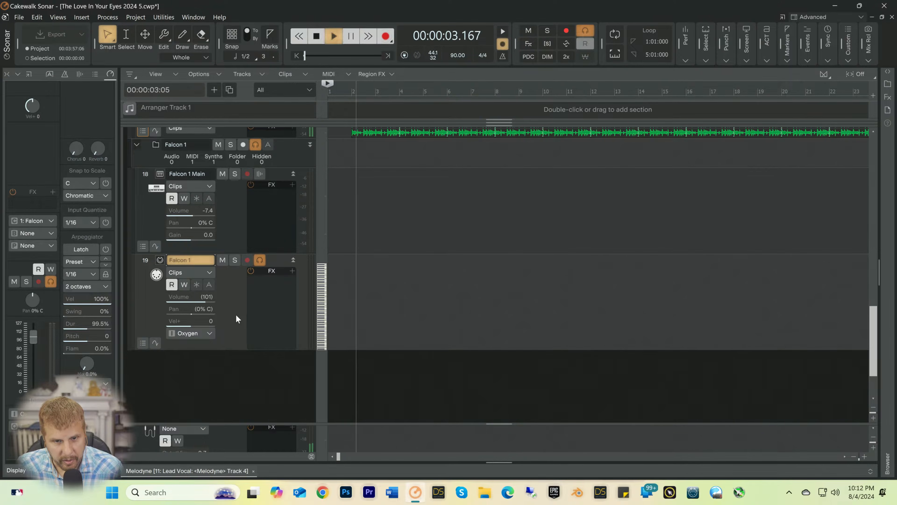
key(space)
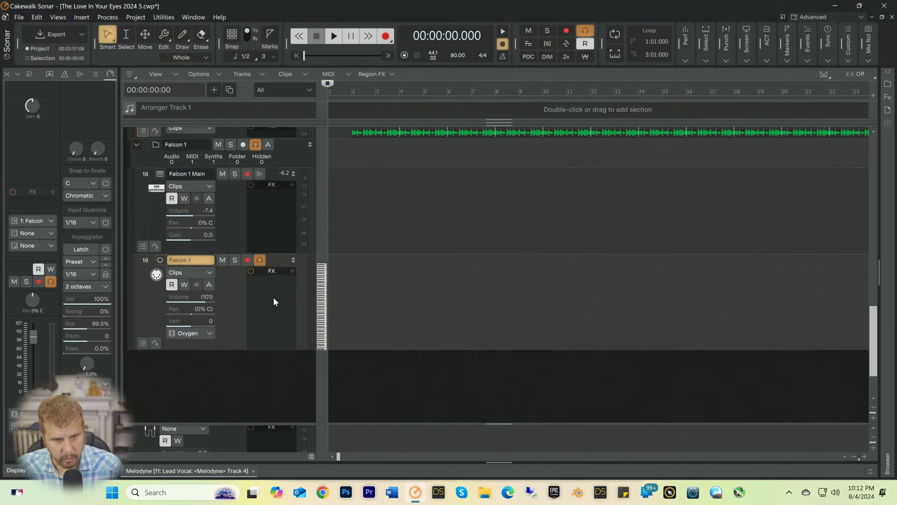
Step: Arm the Falcon 1 MIDI track and start recording the pad part from the beginning of the song
click(247, 261)
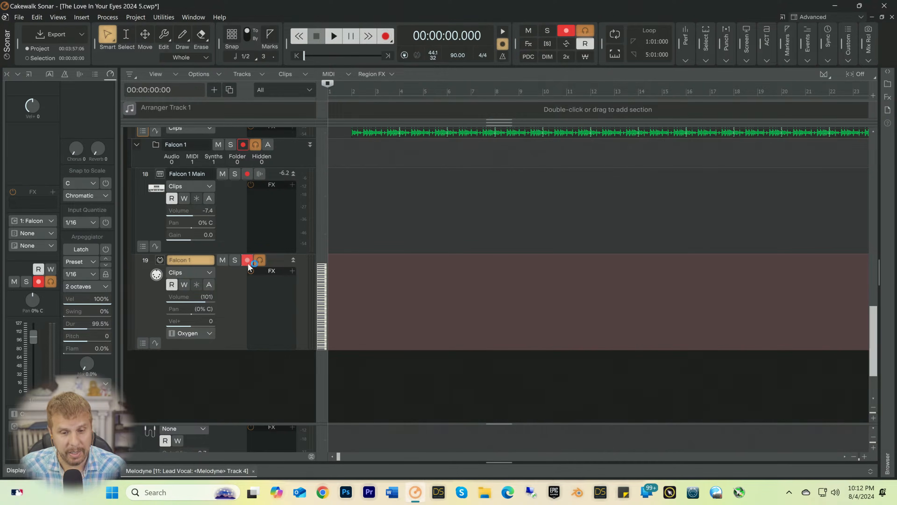
key(space)
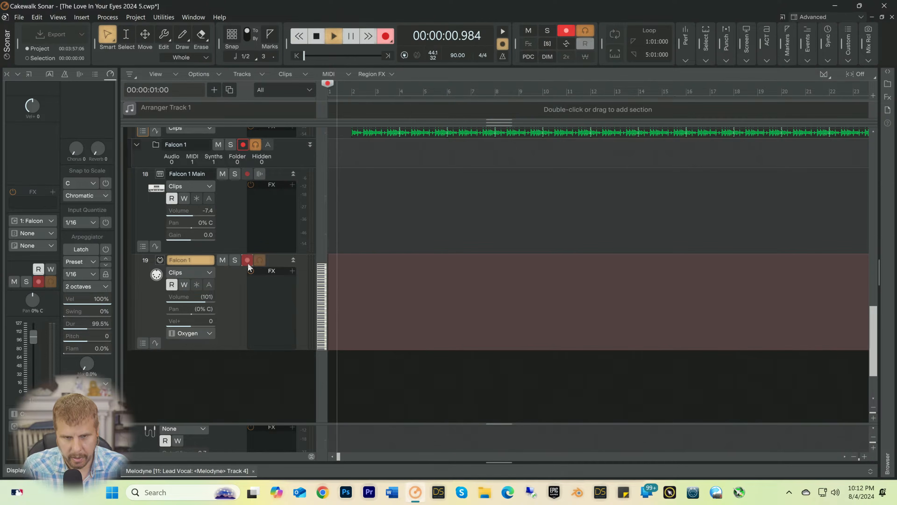
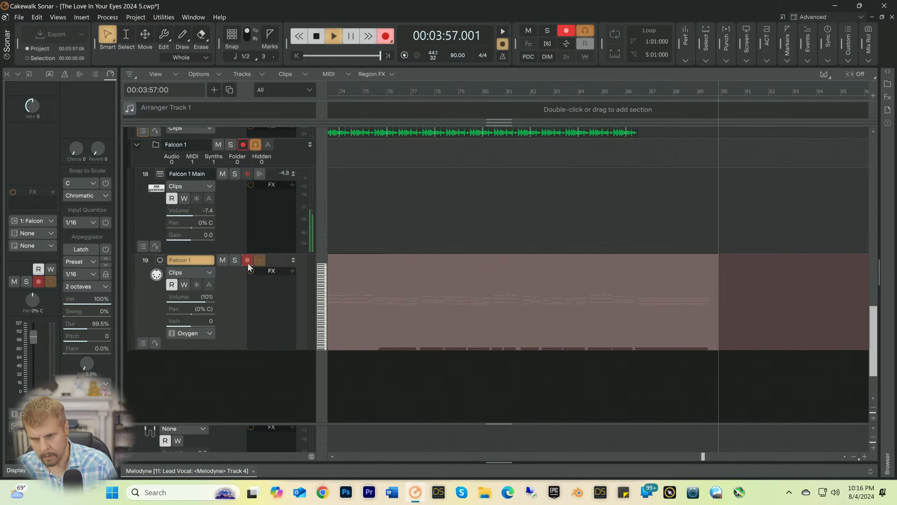
Step: Stop the recording and open the recorded Falcon 1 MIDI clip in the Piano Roll view
key(space)
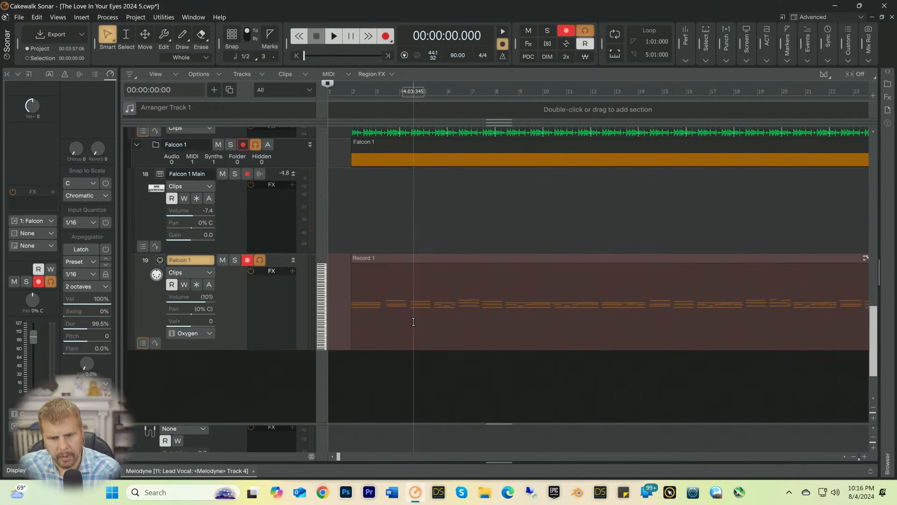
double_click(419, 307)
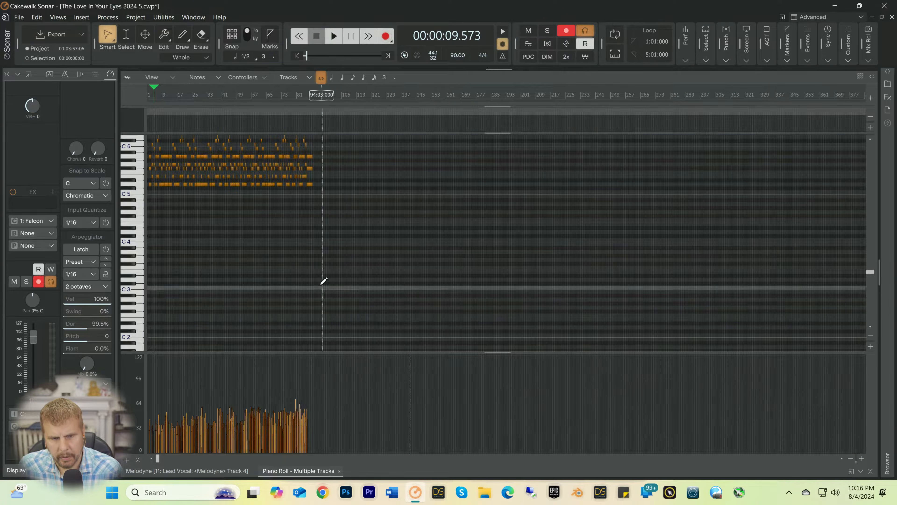
click(861, 459)
scroll(442, 293, up, 5)
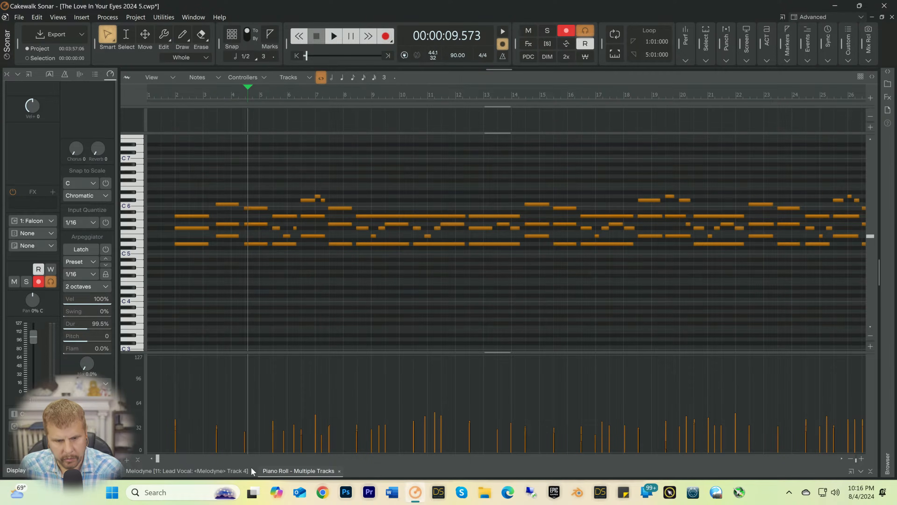
drag(156, 459, 136, 468)
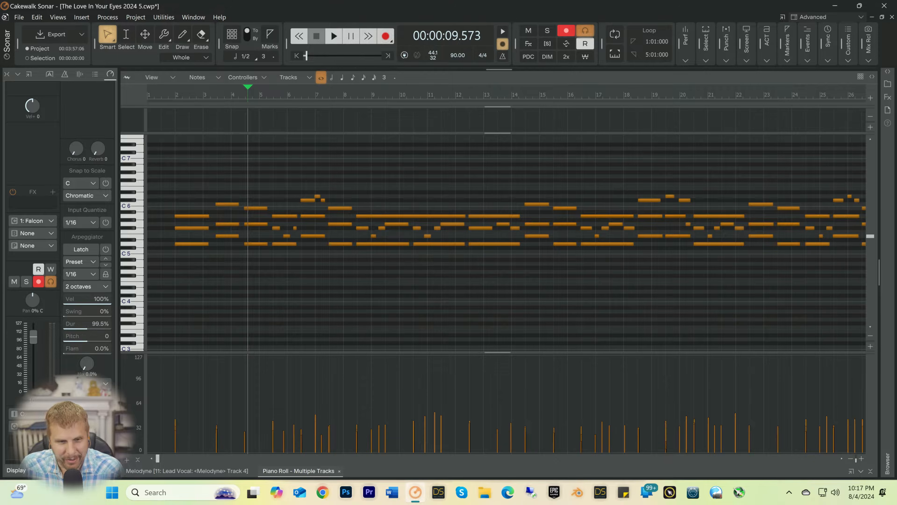
Step: Play the recorded pad part from bar 1 to check its timing against the song
click(164, 93)
key(space)
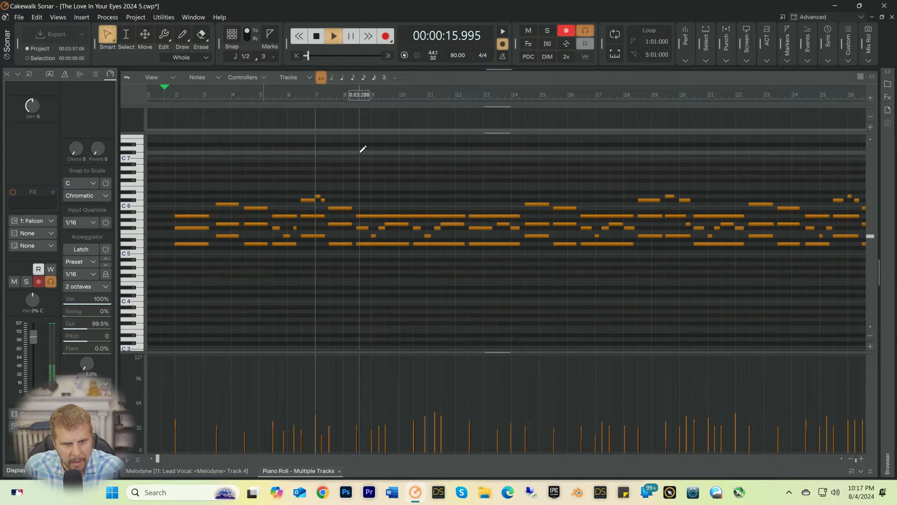
key(space)
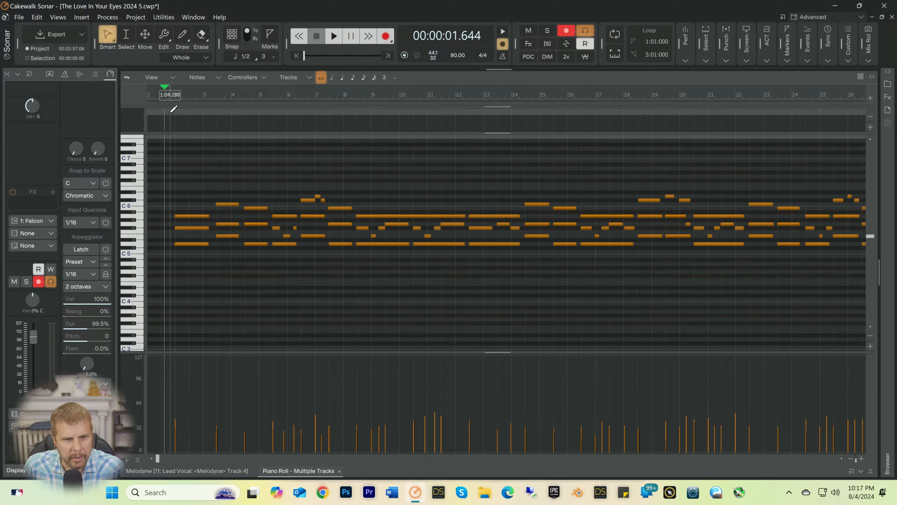
Step: Select the pad notes through the end of the project and quantize their start times to 1/8 at 100 percent strength
drag(170, 95, 475, 141)
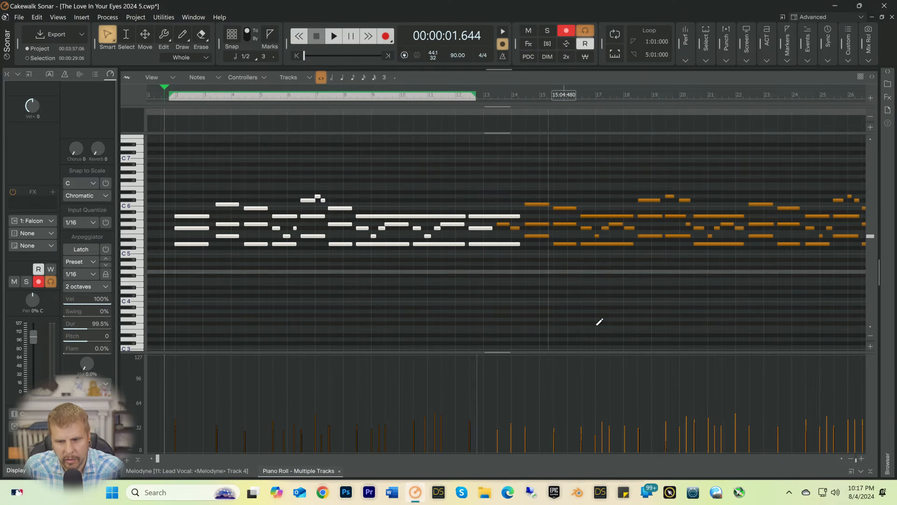
click(37, 17)
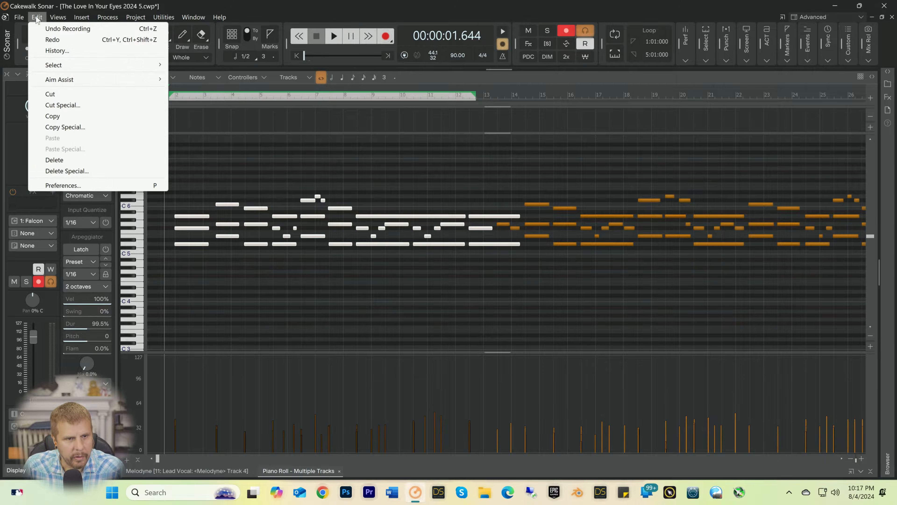
mouse_move(55, 72)
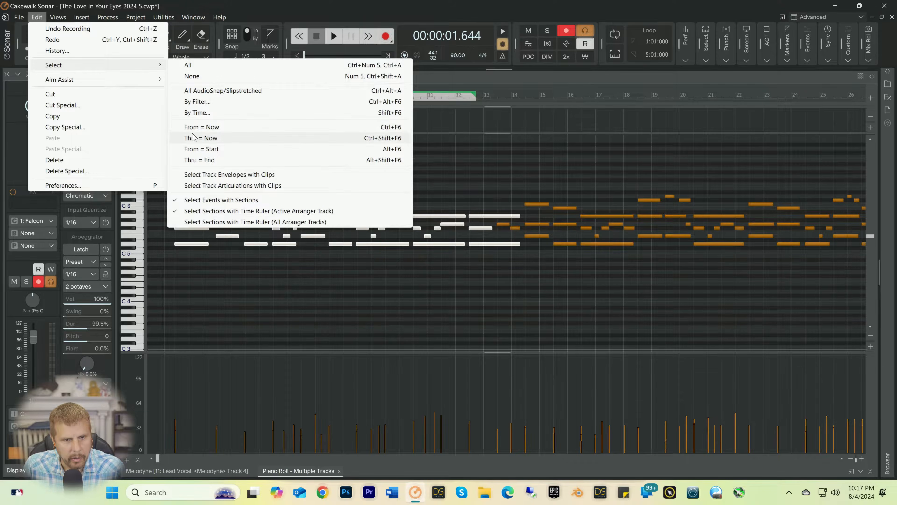
click(198, 160)
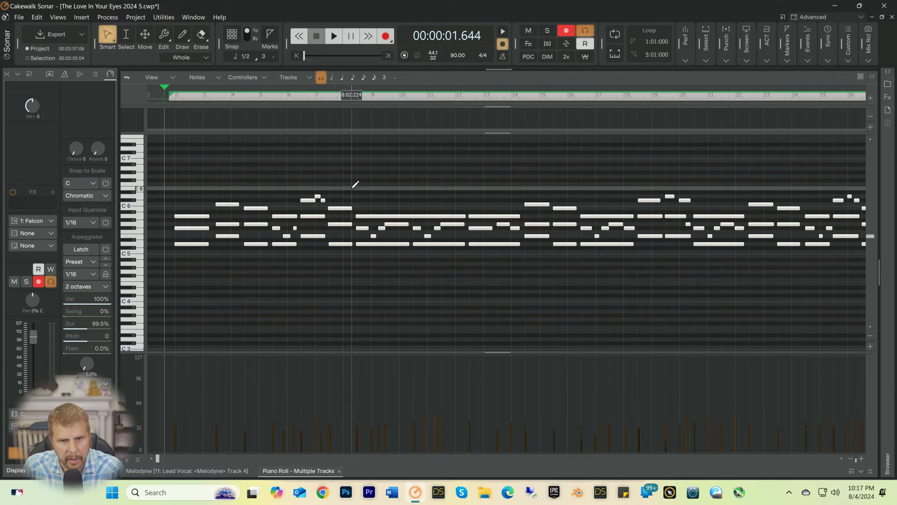
click(108, 18)
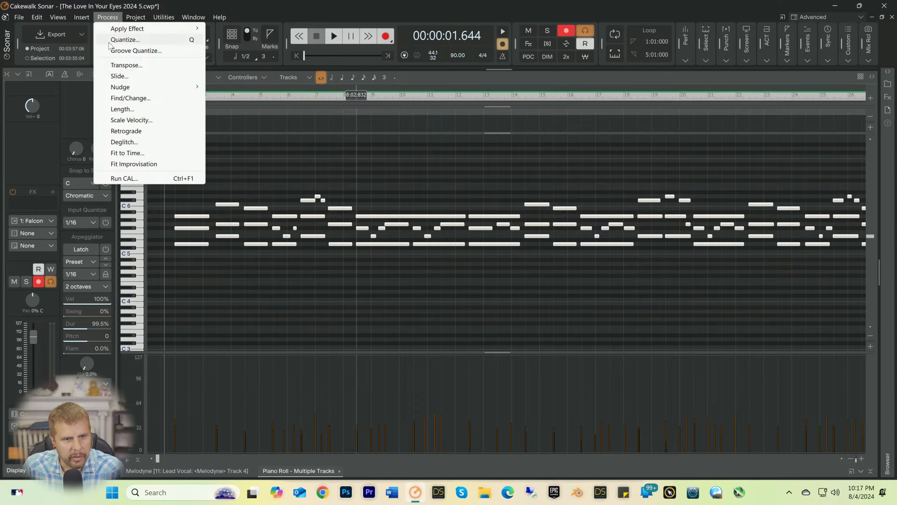
click(126, 40)
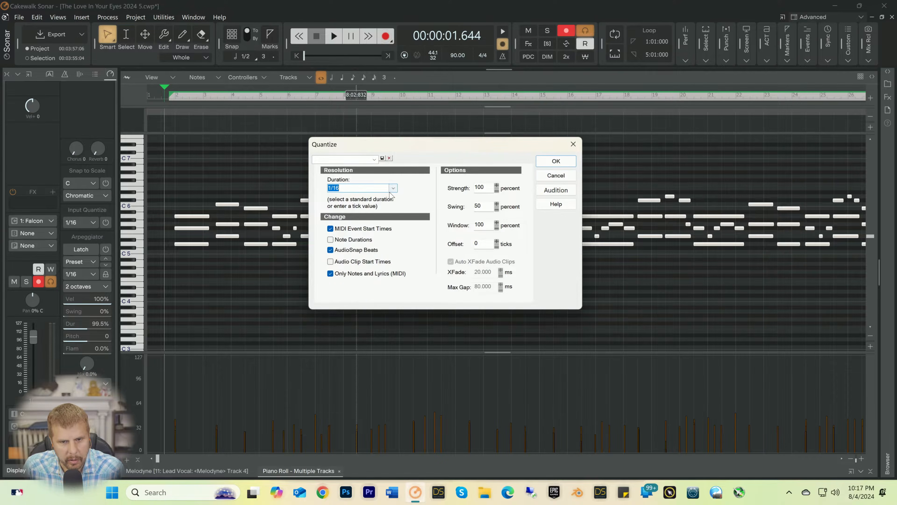
click(392, 189)
click(338, 230)
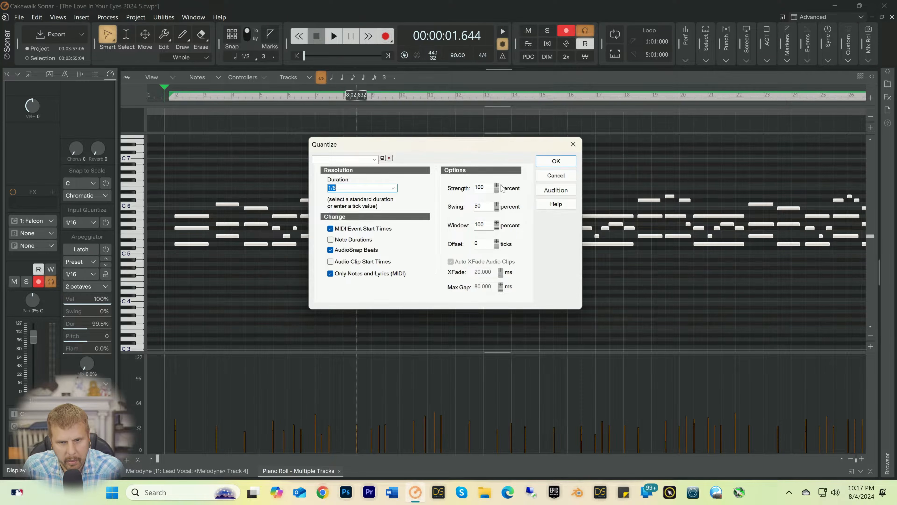
click(553, 162)
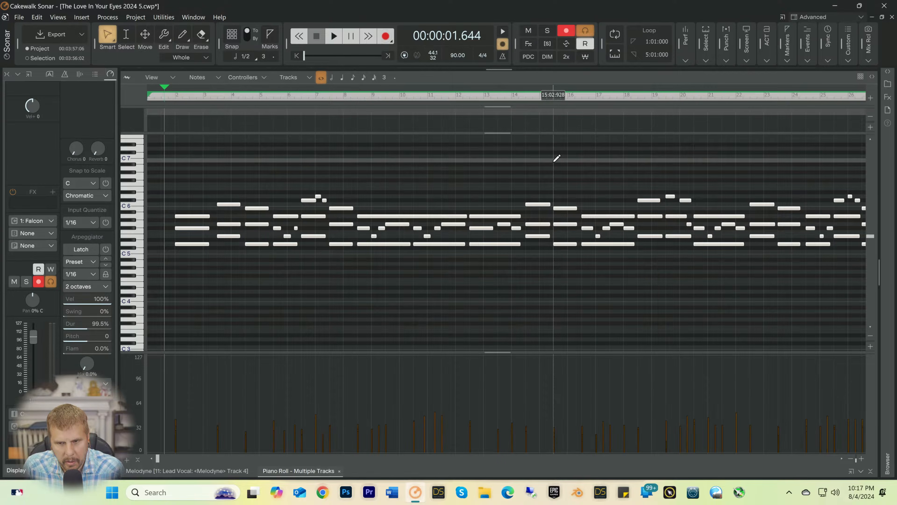
Step: Play the quantized pad part and replay the chord change around bar 26 to check for wrong notes
key(space)
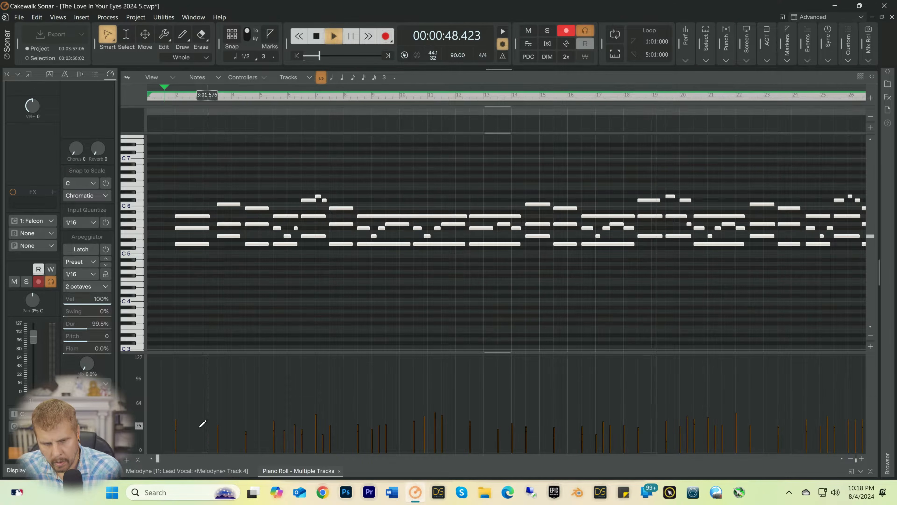
drag(157, 460, 213, 461)
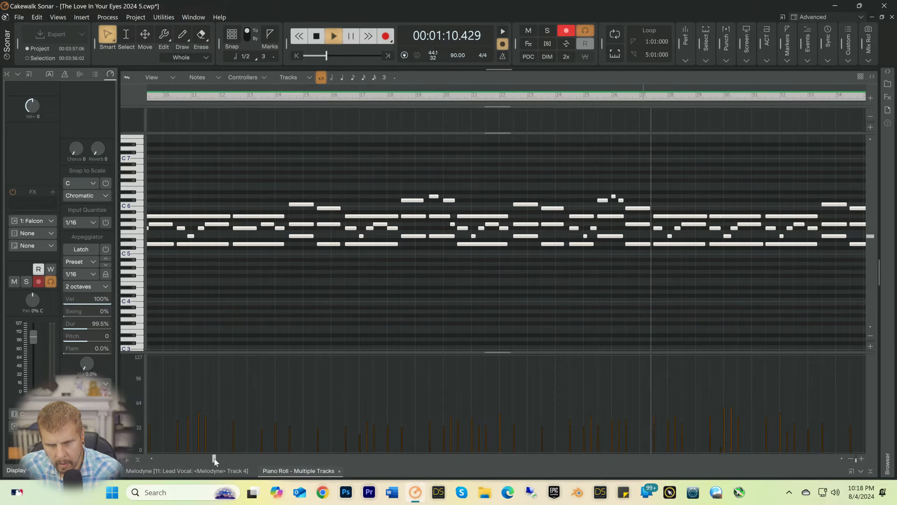
drag(215, 458, 253, 459)
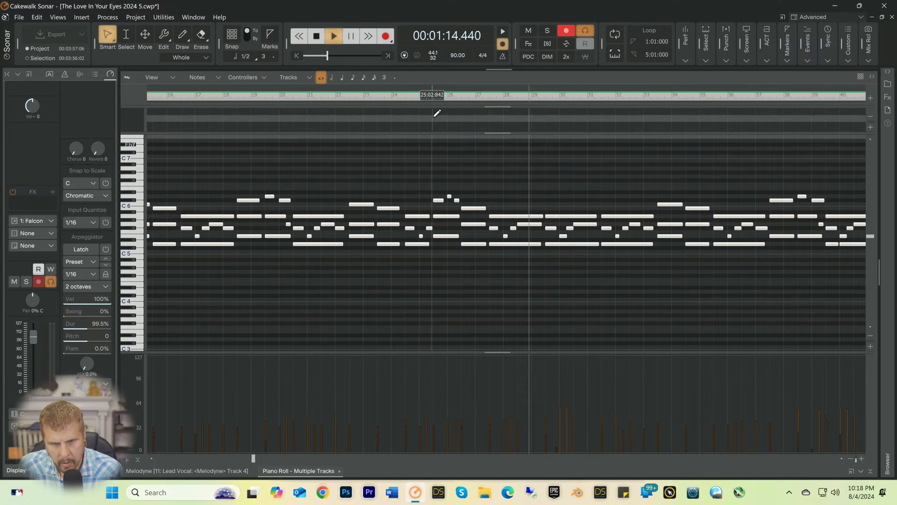
click(456, 93)
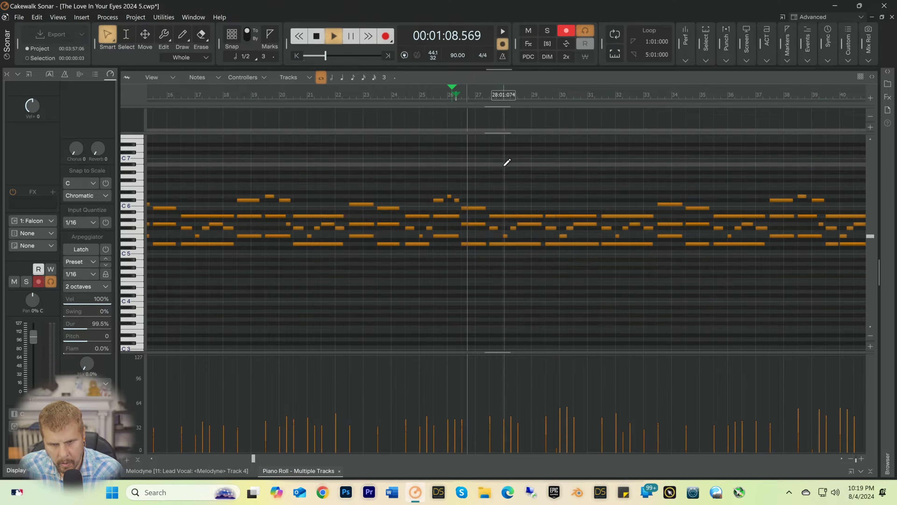
key(space)
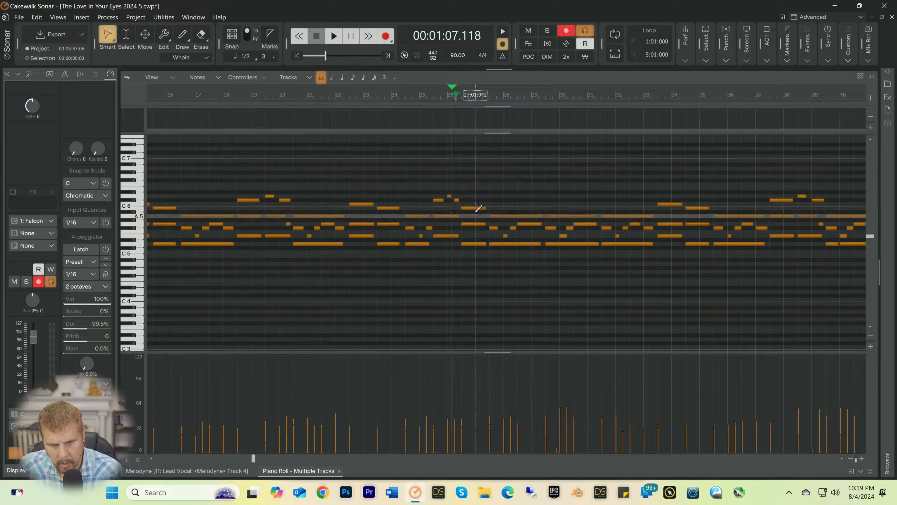
Step: Try to move the B5 note at 26:03 and turn on snapping to 1/2 notes
click(473, 208)
click(475, 208)
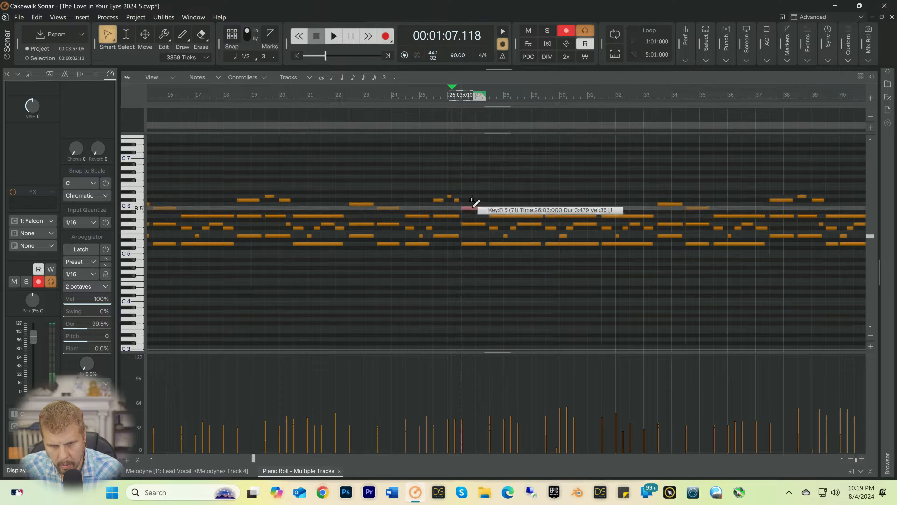
drag(476, 208, 472, 208)
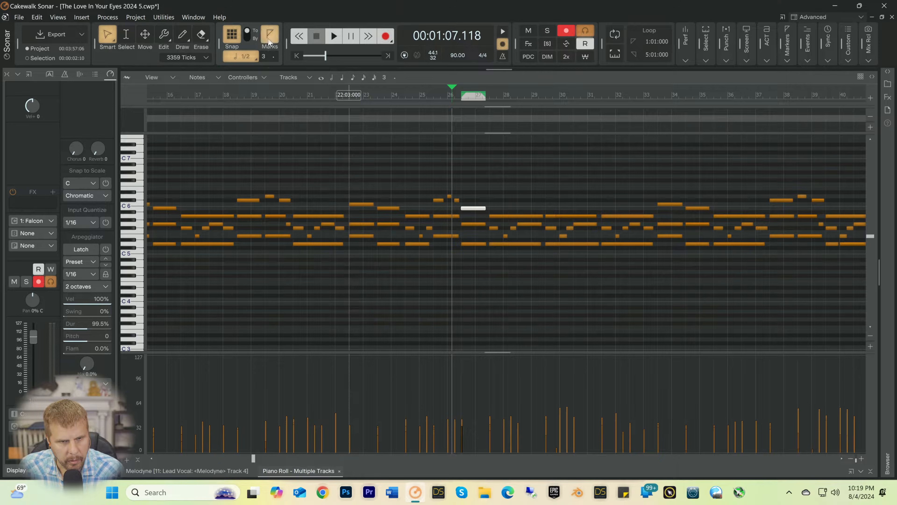
Step: Check the AudioSnap and Snap to Grid settings in the preferences and close them without changes
click(37, 18)
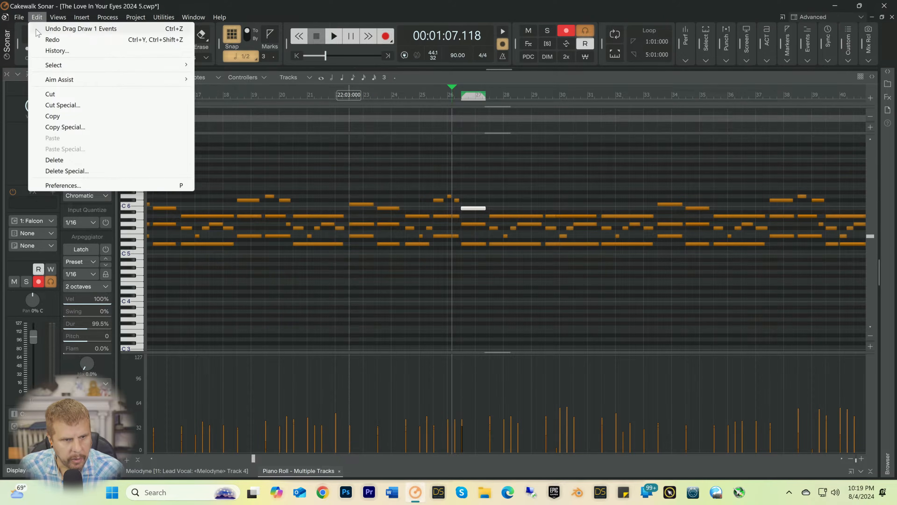
click(57, 187)
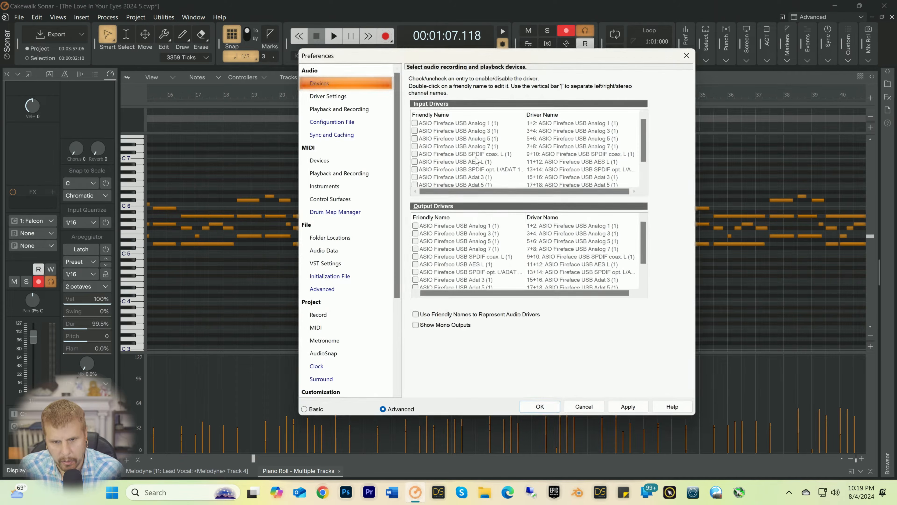
scroll(336, 244, down, 3)
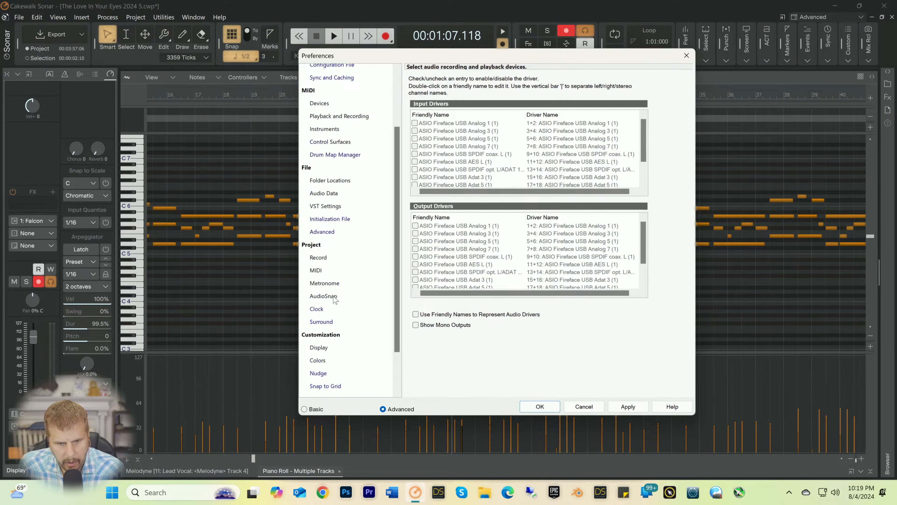
click(323, 237)
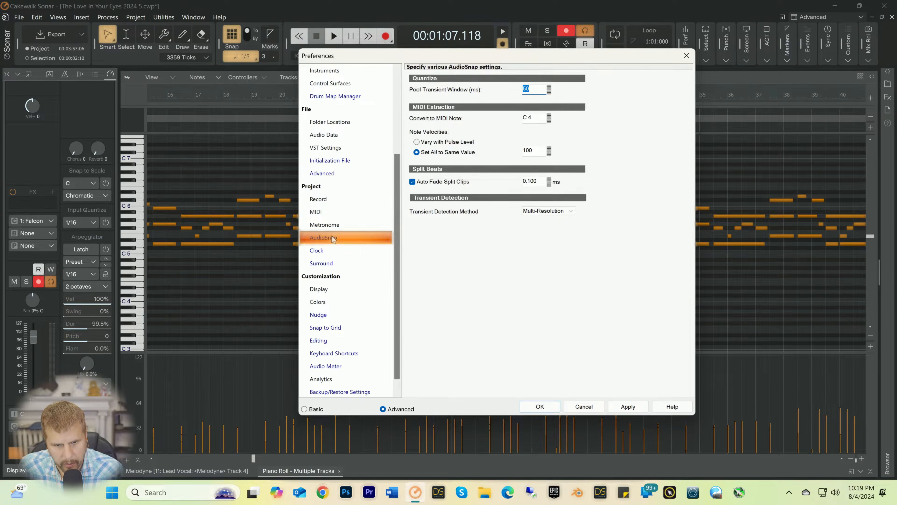
click(327, 328)
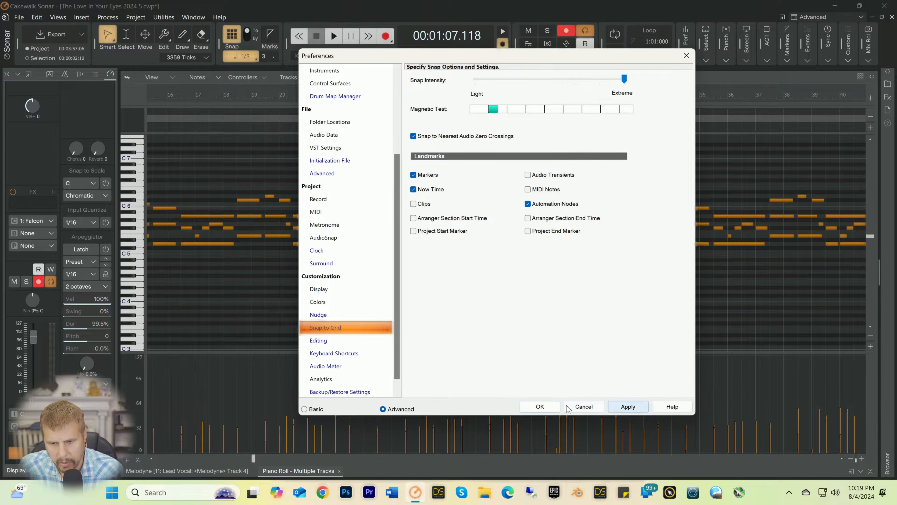
click(583, 406)
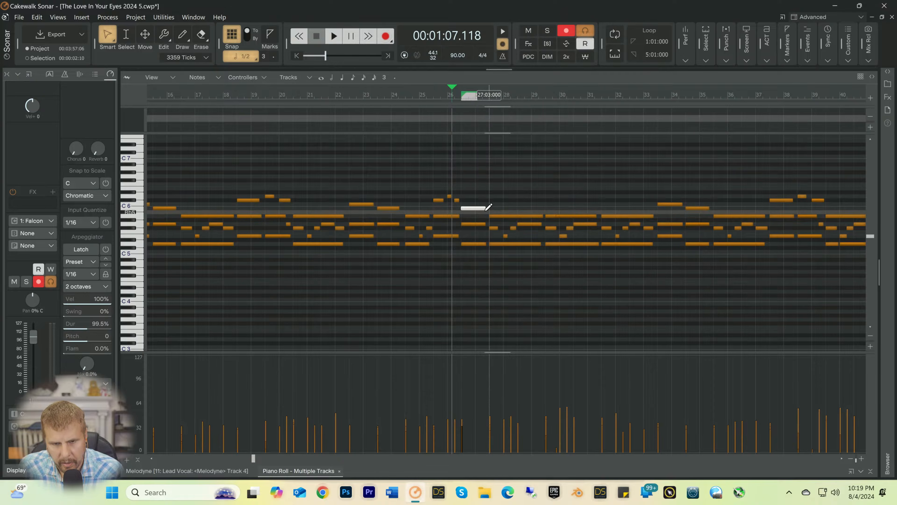
Step: Raise the B5 note at 26:03 to C6 and play the chord from that point
click(470, 210)
drag(470, 209, 467, 204)
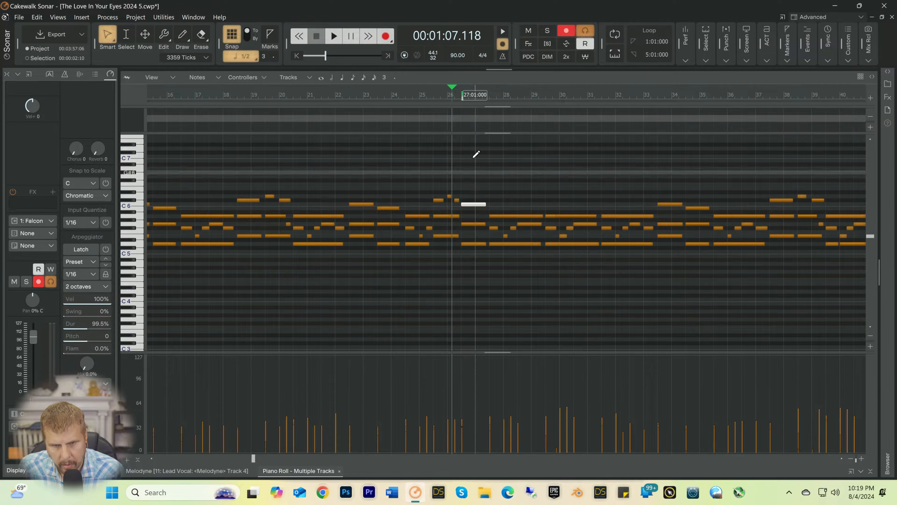
click(459, 96)
key(space)
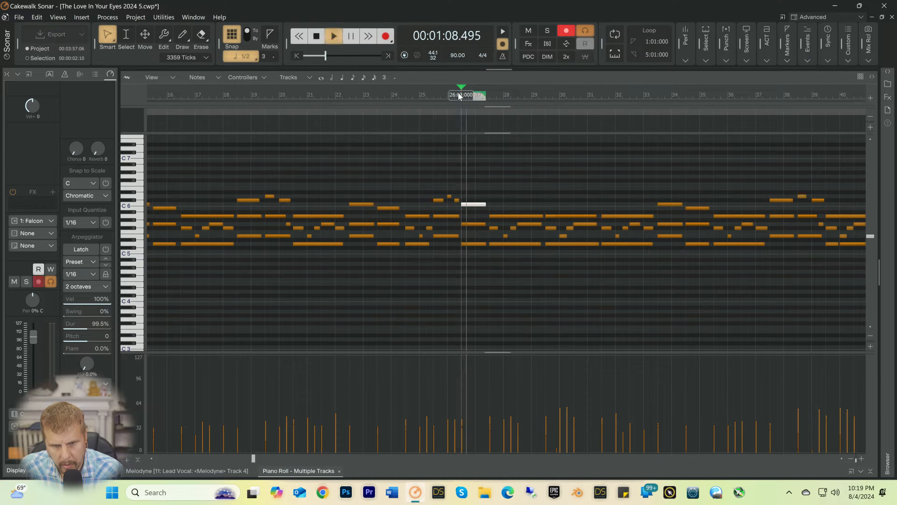
key(space)
key(space)
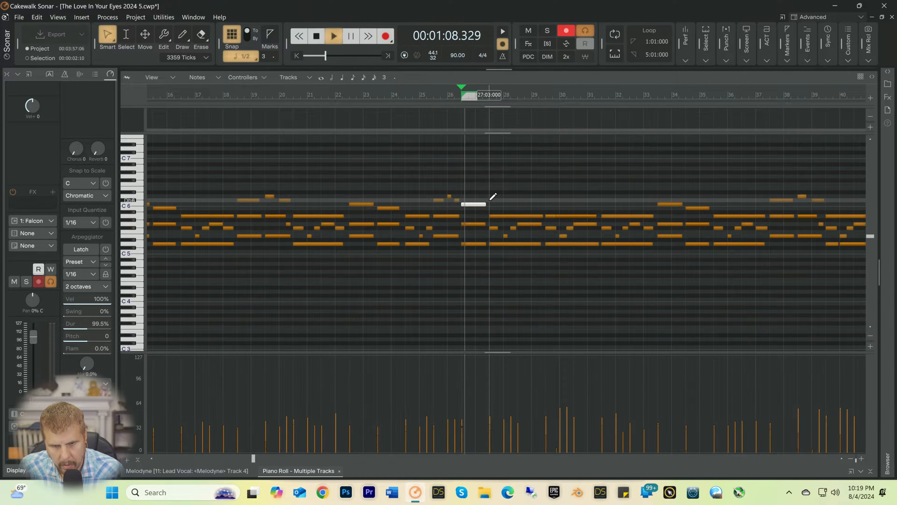
key(space)
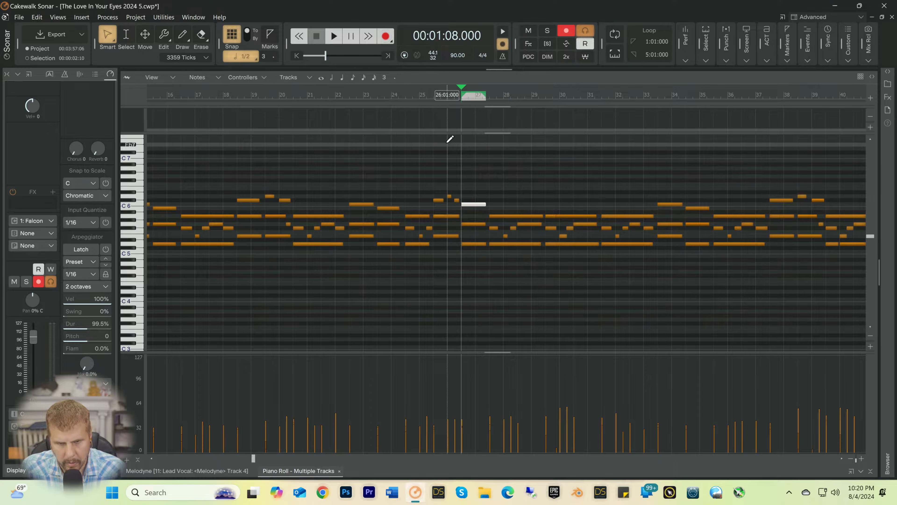
Step: Replay the passage from 26:01 and raise the D5 note of the chord at 26:03 to E5
click(448, 95)
key(space)
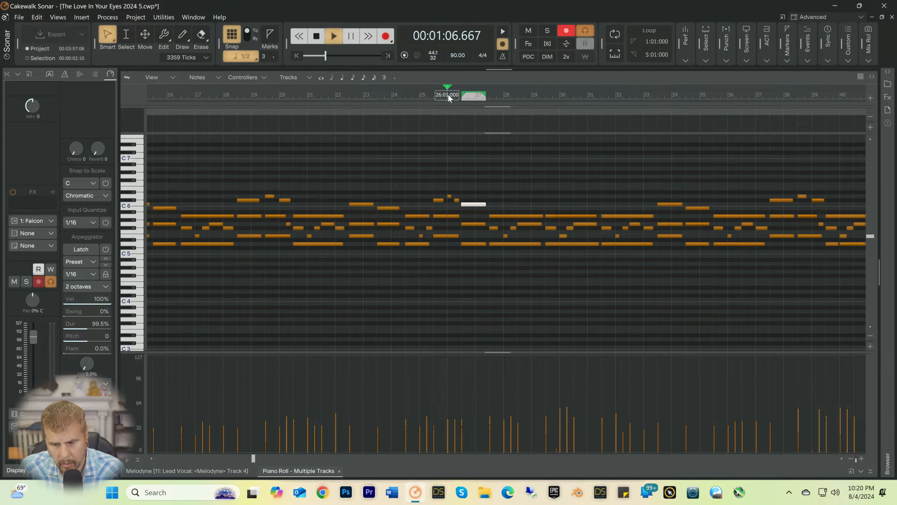
key(space)
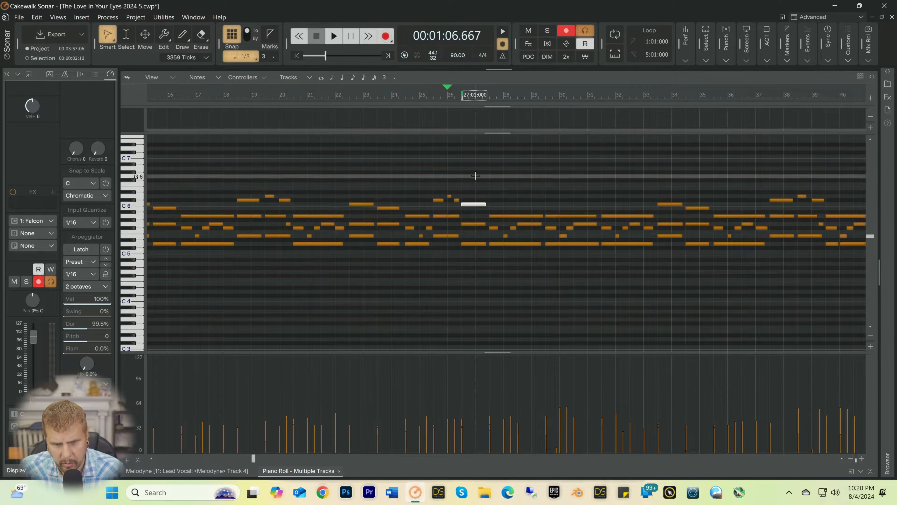
ctrl+click(474, 223)
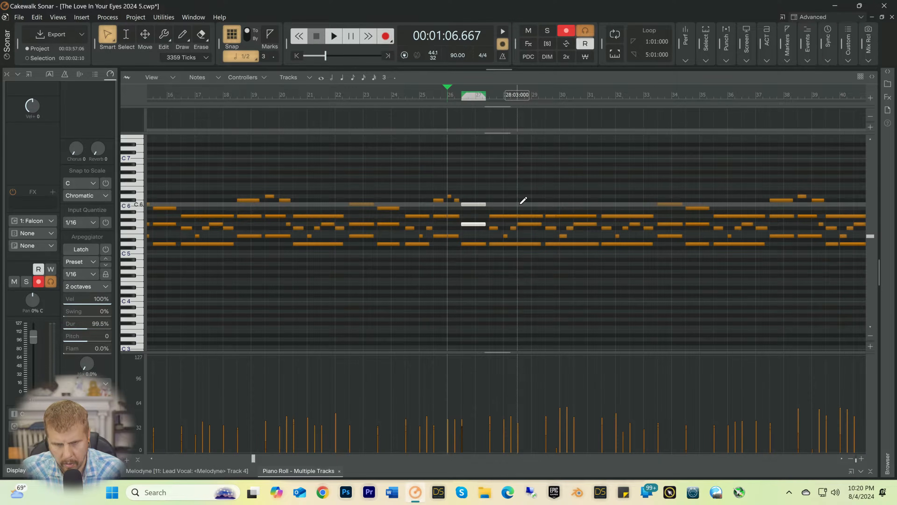
drag(472, 243, 473, 236)
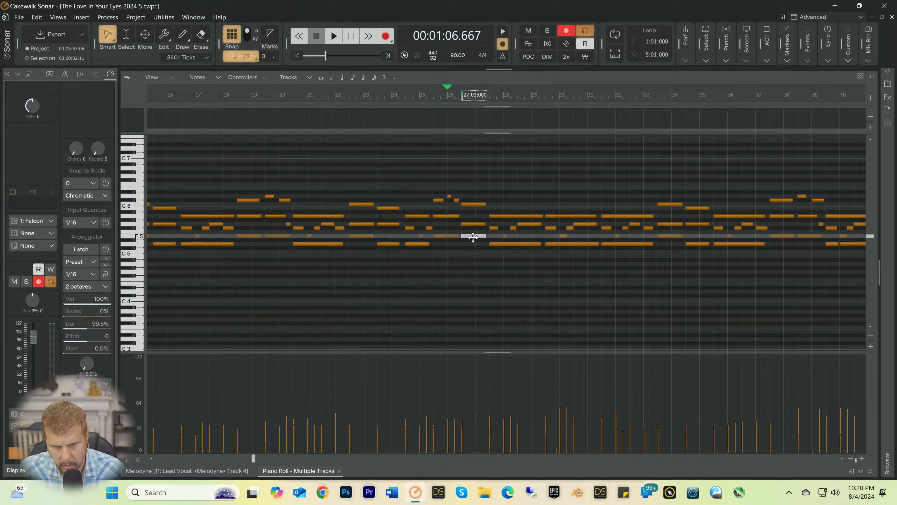
Step: Play the chord at 26:03, shorten its C6 note to end at 27:01 and add a B5 half note at 27:01
click(473, 224)
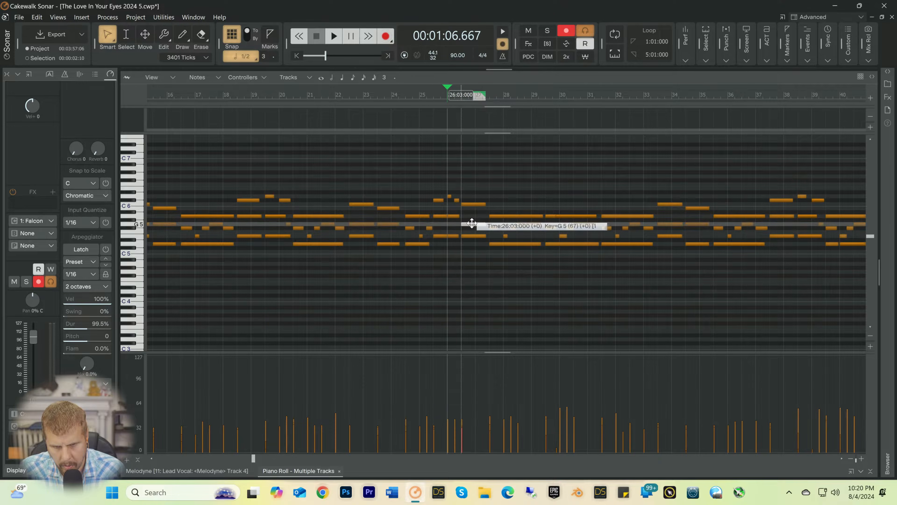
click(472, 204)
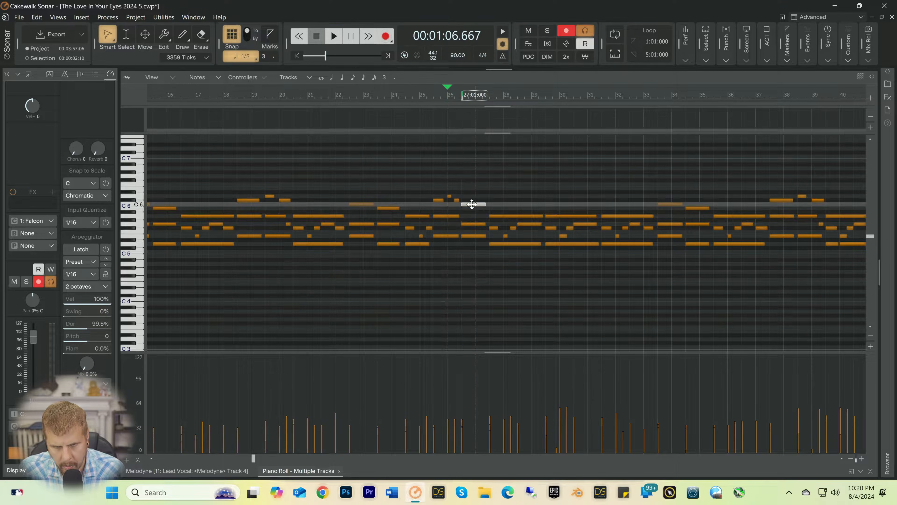
key(space)
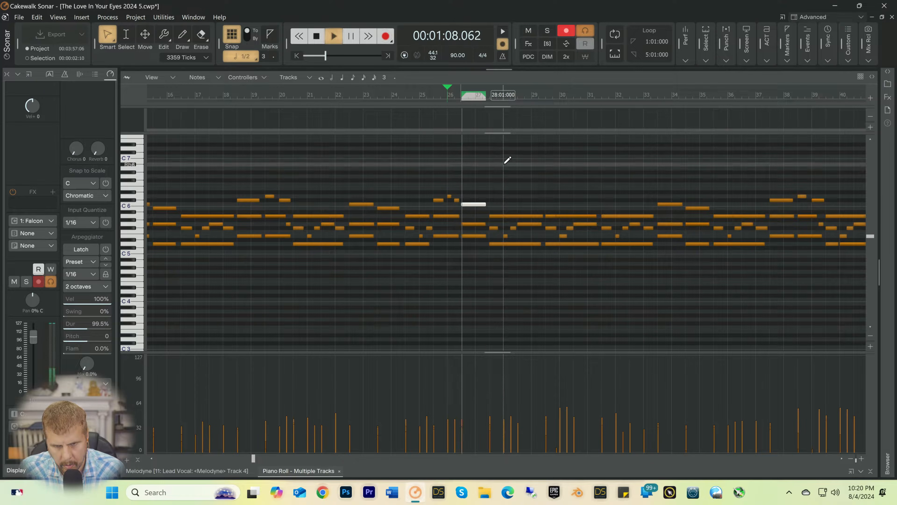
key(space)
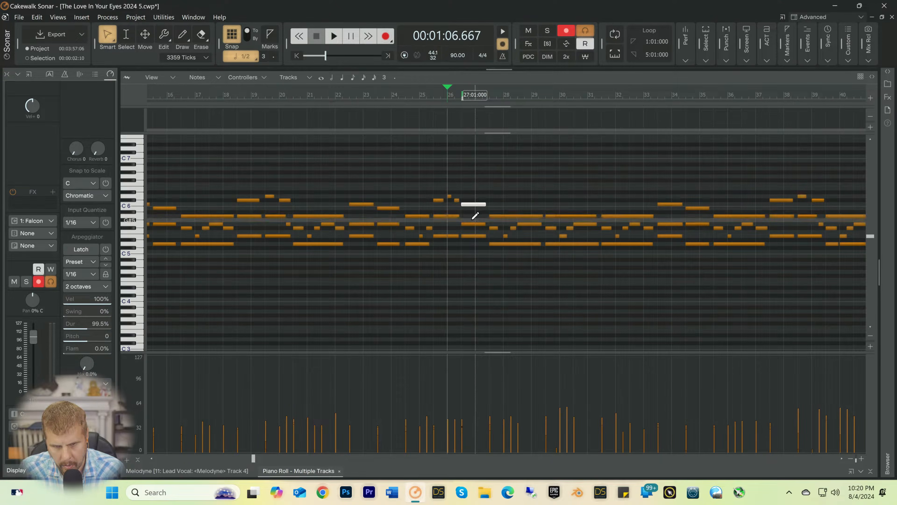
drag(481, 203, 477, 205)
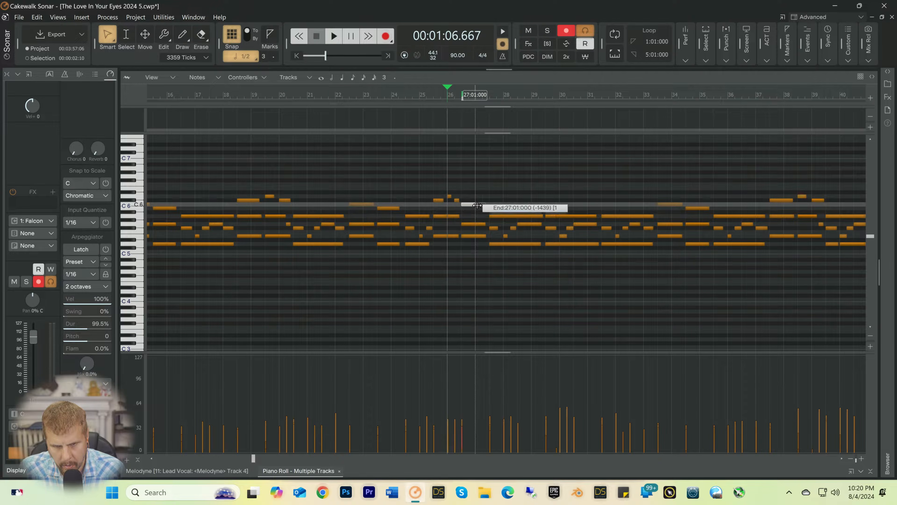
click(481, 208)
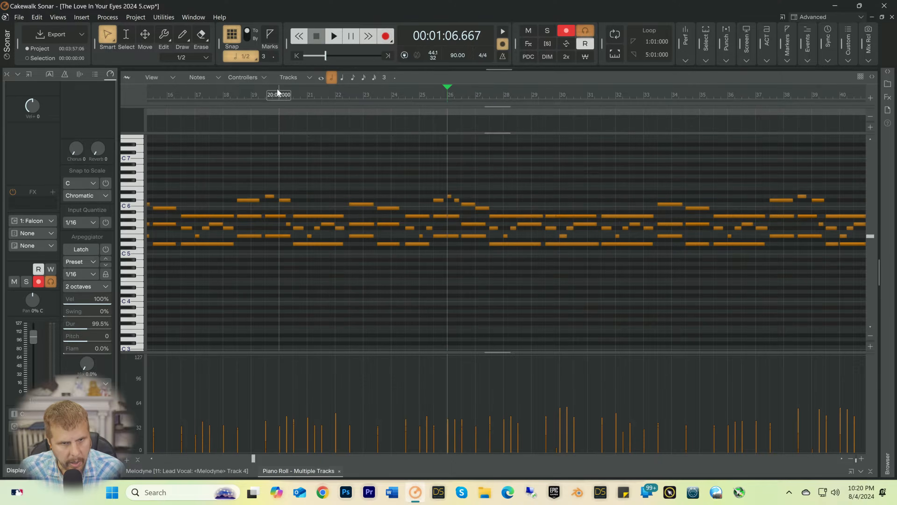
Step: Set snapping to 1/4 notes, shorten the B5 note at 27:01 to a quarter and add a C6 quarter note at 27:02
click(252, 58)
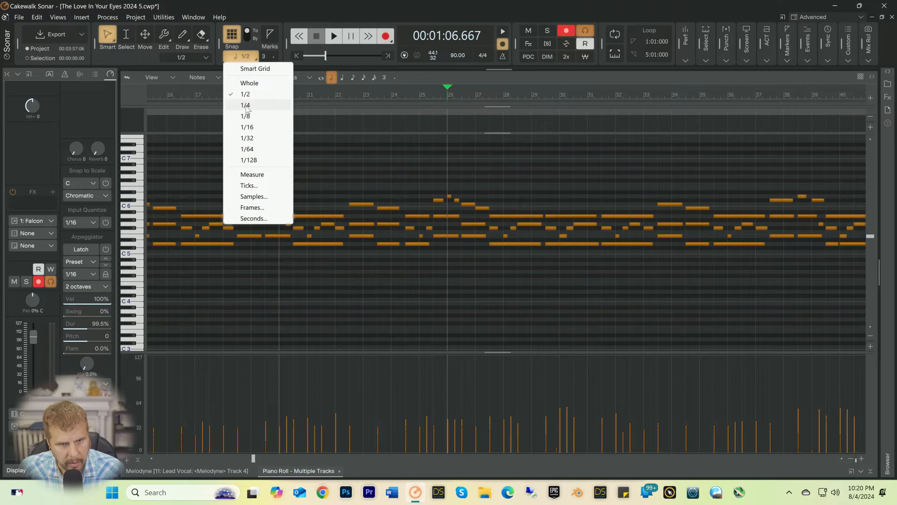
click(245, 105)
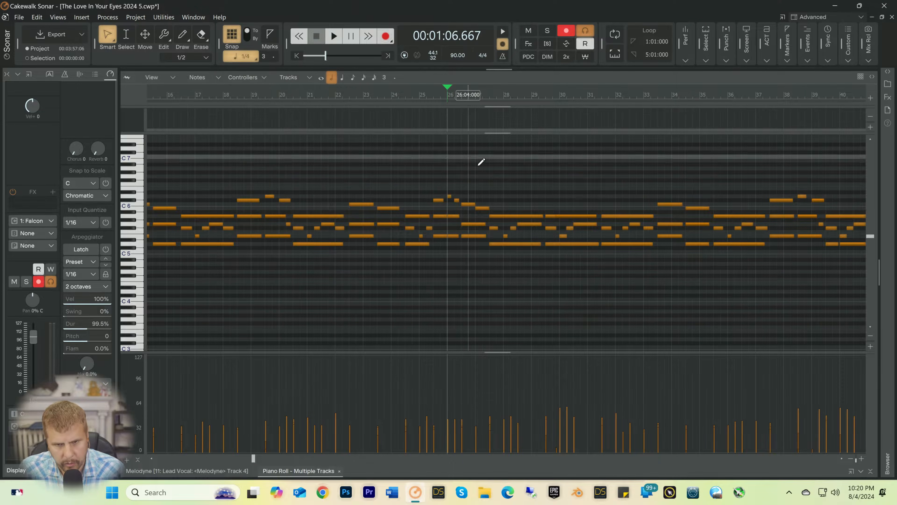
drag(488, 208, 480, 208)
key(space)
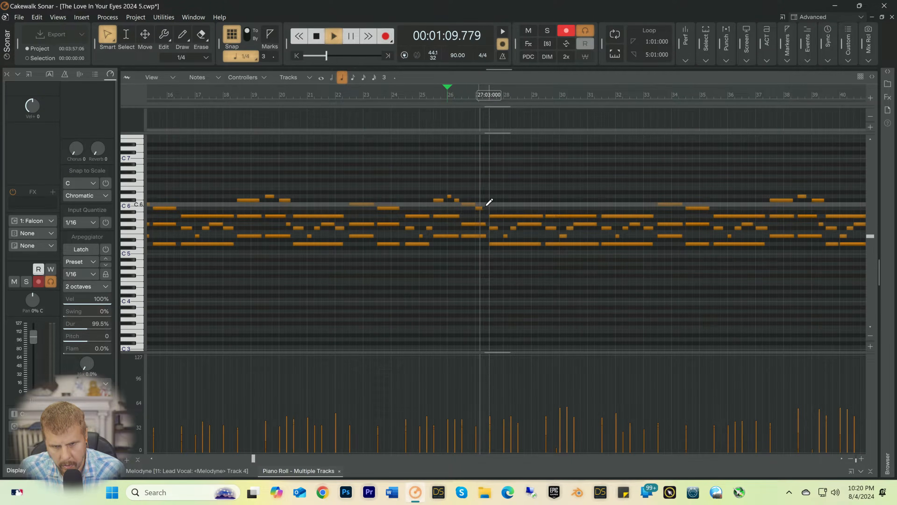
key(space)
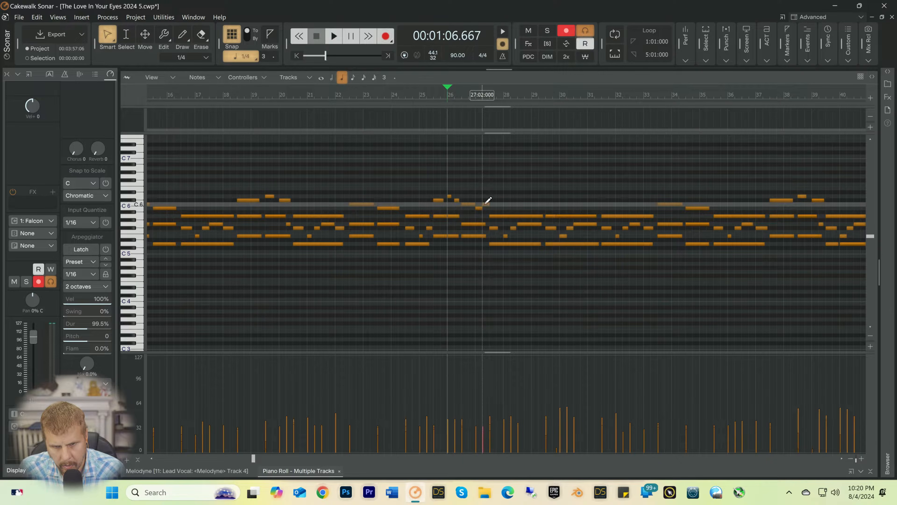
Step: Play the passage from 26:01 through bar 29 to check the edited melody
key(space)
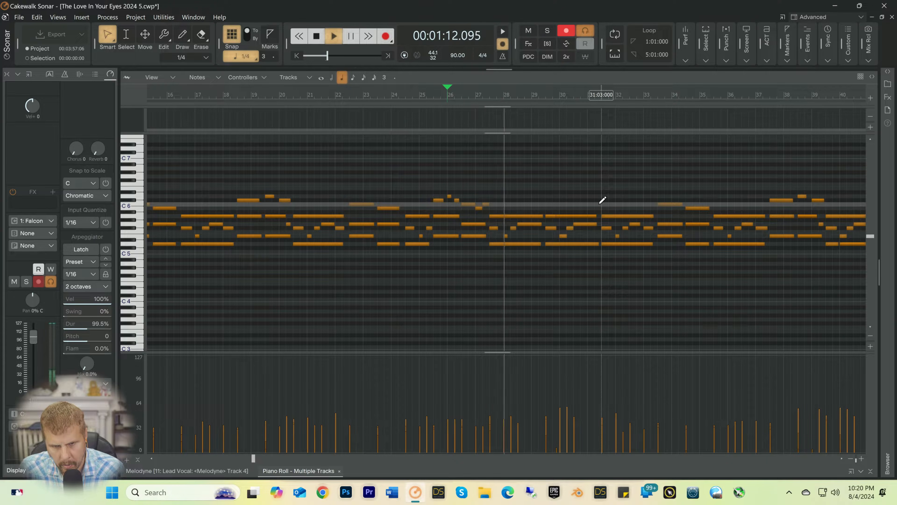
key(space)
key(space)
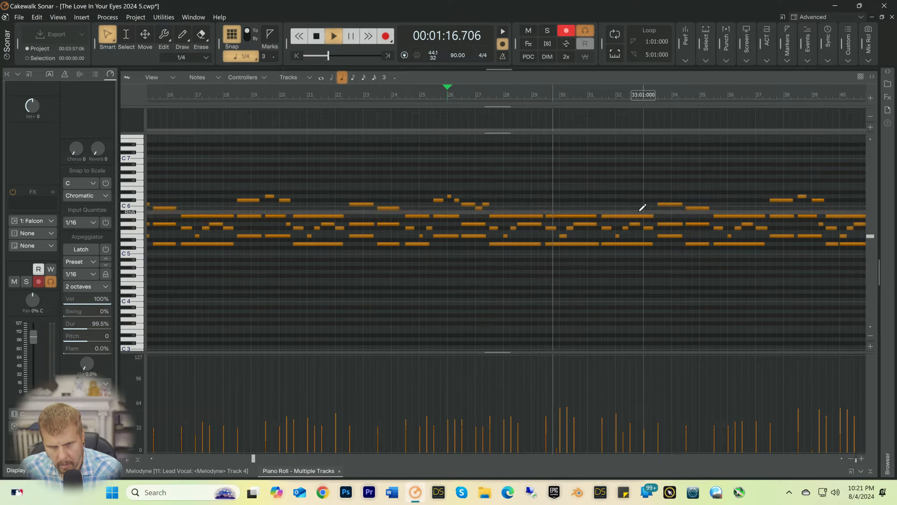
key(space)
Step: Extend the start of the A5 note at 30:03 back to 30:01 and replay the passage from 29:02
click(571, 217)
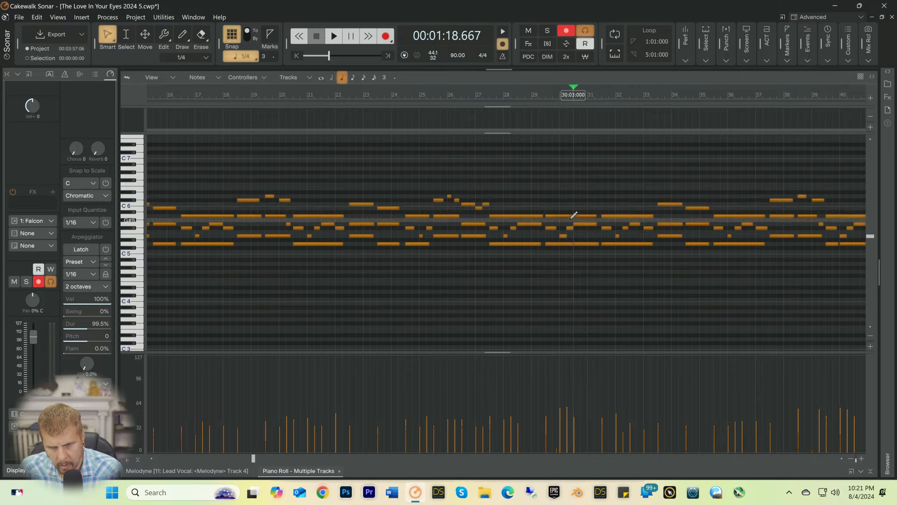
mouse_move(571, 216)
mouse_down()
mouse_move(721, 217)
mouse_move(562, 217)
mouse_up()
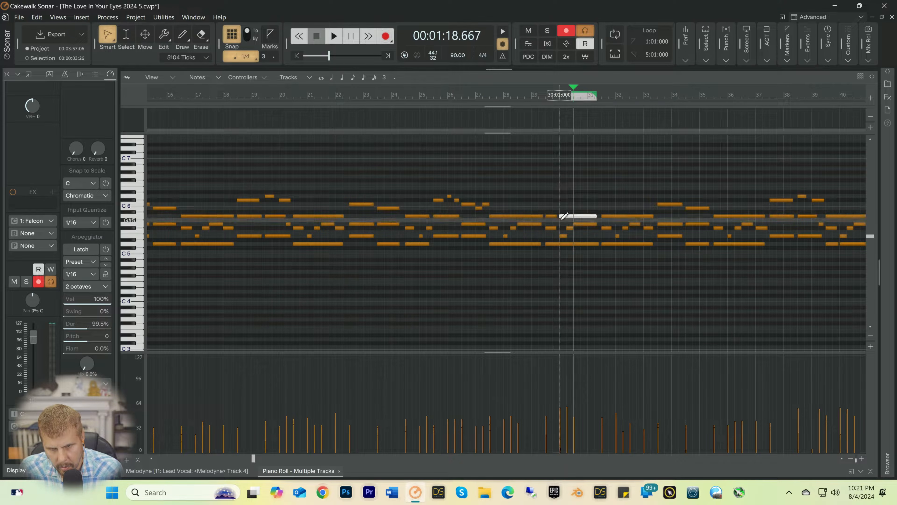
key(space)
key(space)
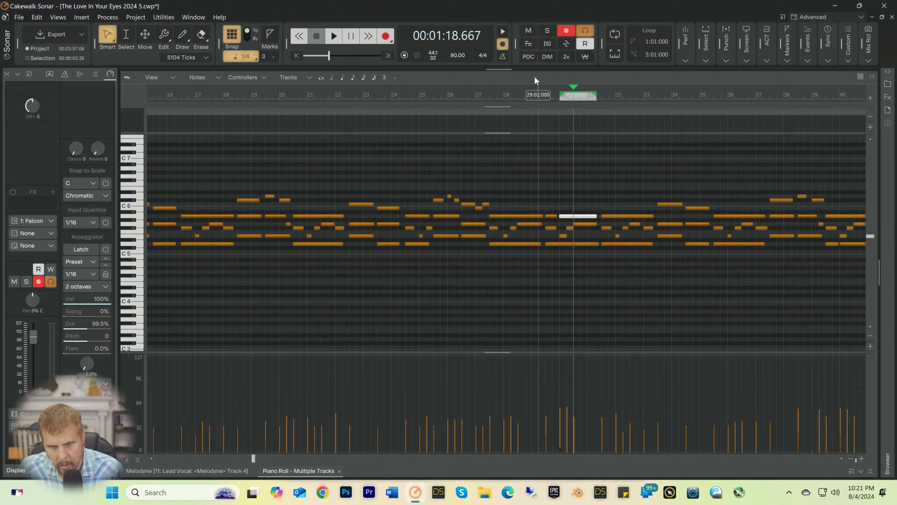
click(538, 98)
key(space)
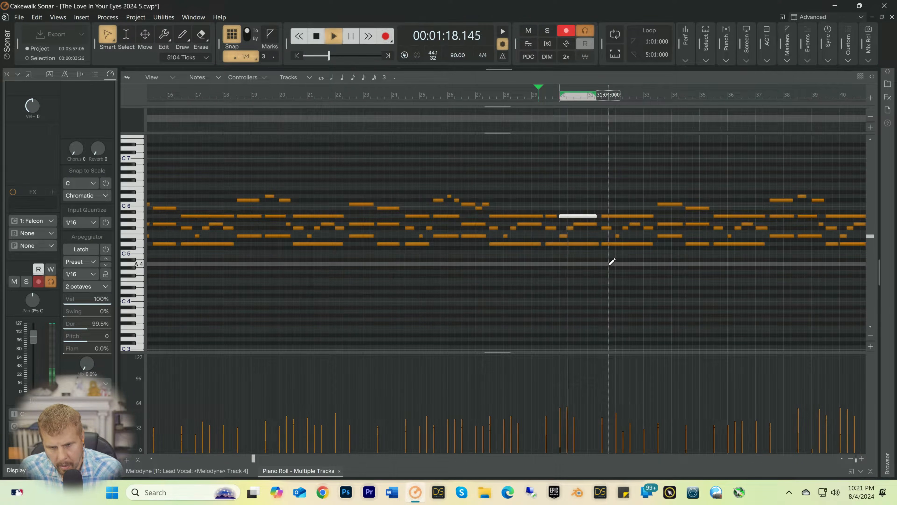
key(space)
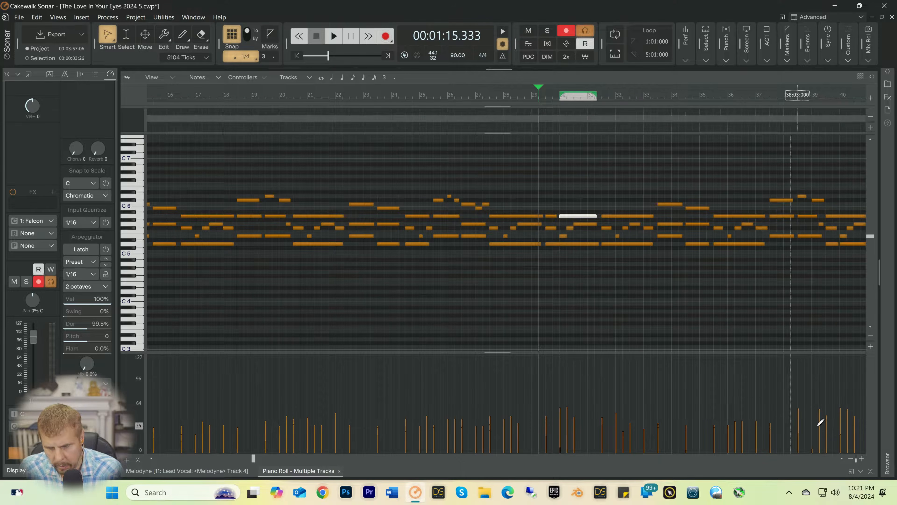
Step: Select all notes of the Falcon pad part and choose the Line drawing tool for the velocities
click(850, 458)
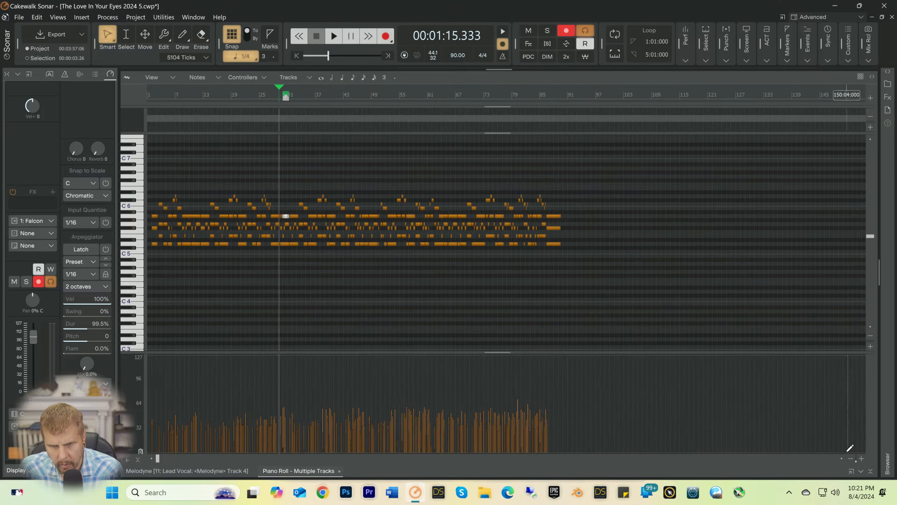
middle_click(568, 262)
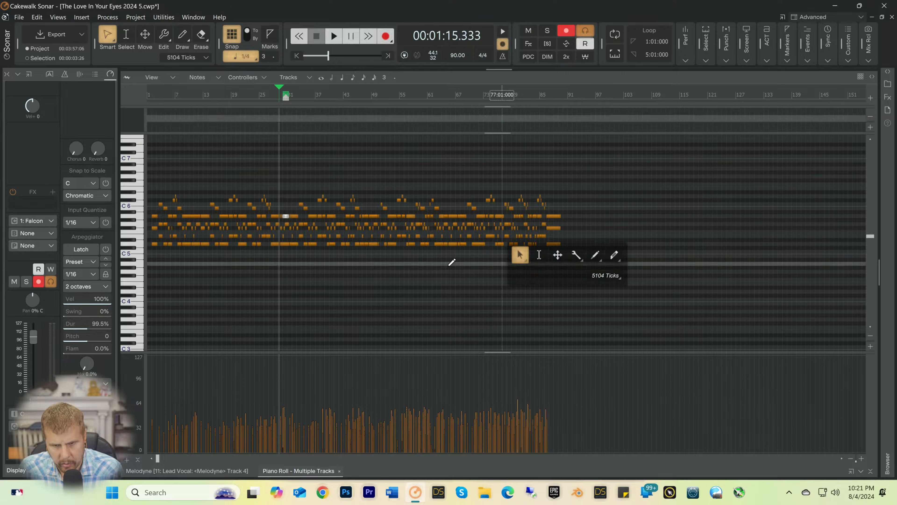
click(412, 272)
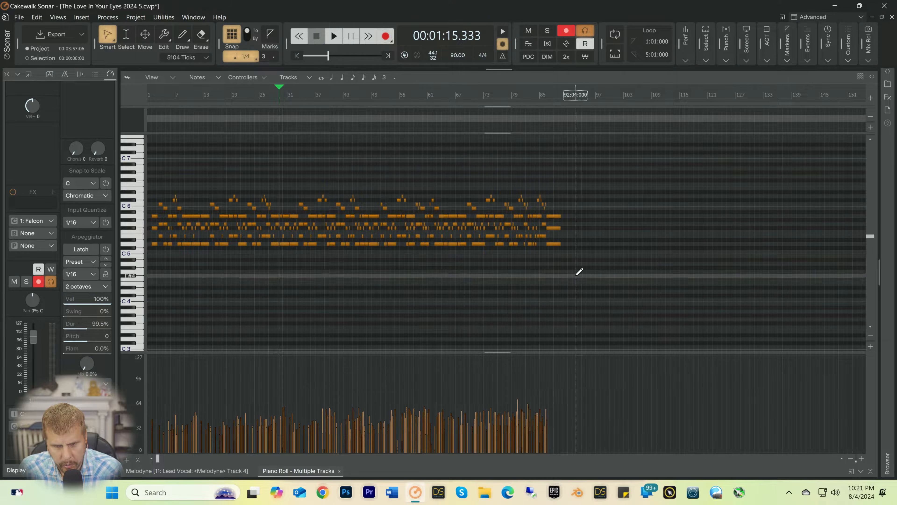
drag(578, 274, 38, 155)
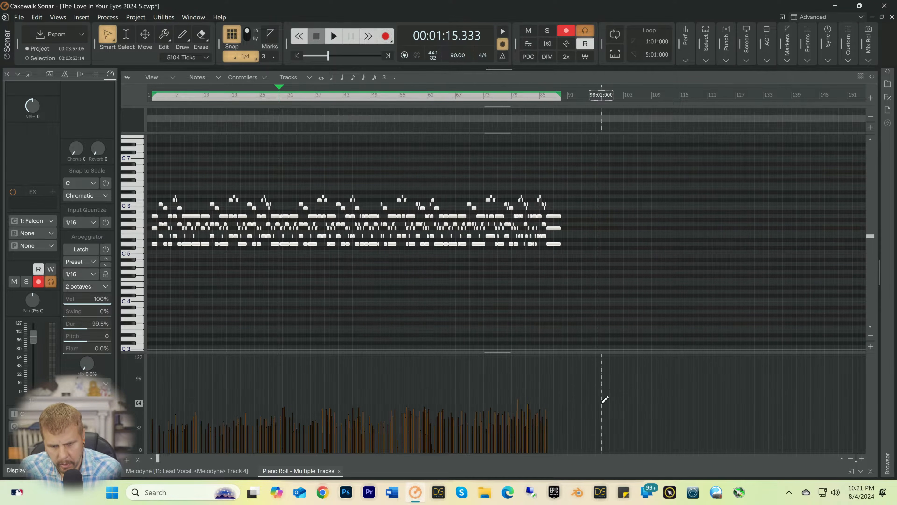
key(t)
right_click(633, 395)
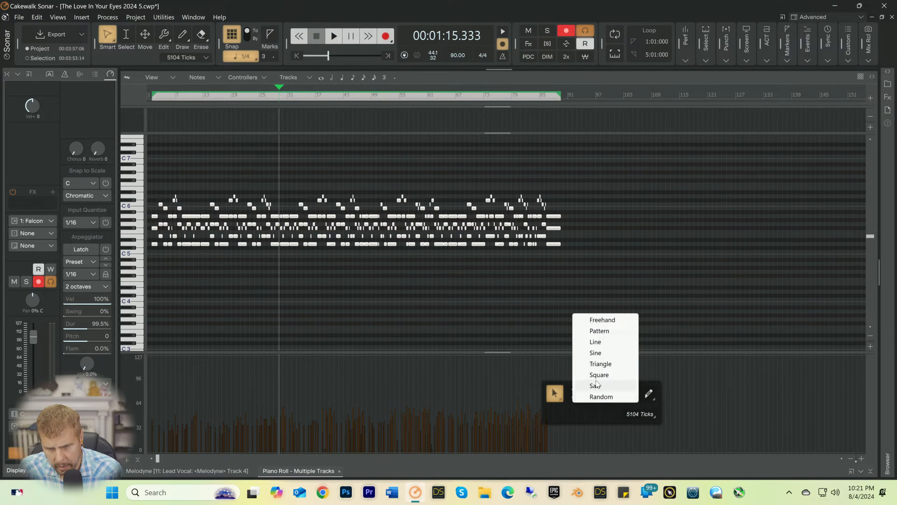
click(597, 342)
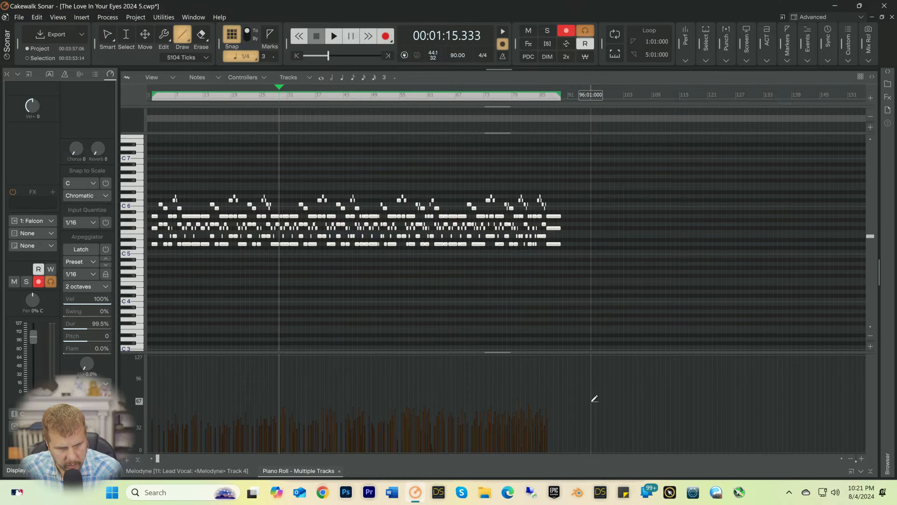
Step: Draw a level line at about 64 across the velocities of all selected notes and save the project
drag(592, 404, 495, 400)
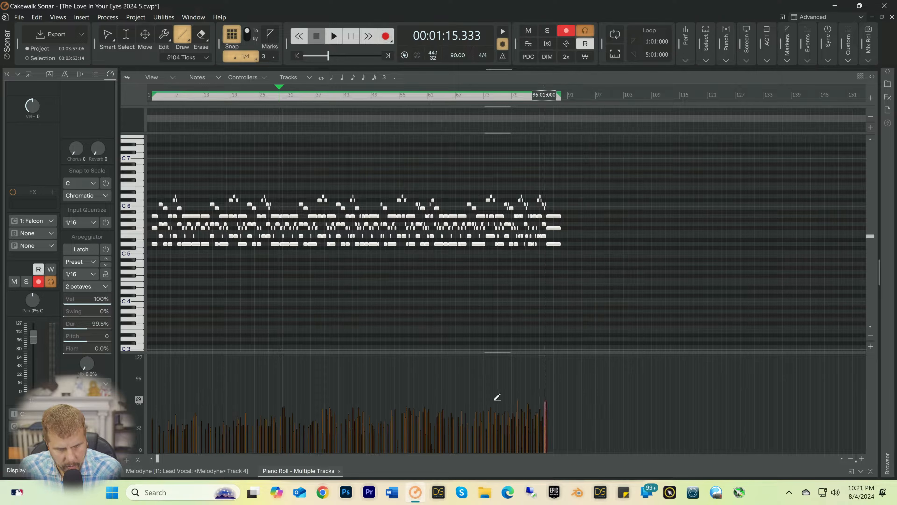
drag(309, 410, 265, 394)
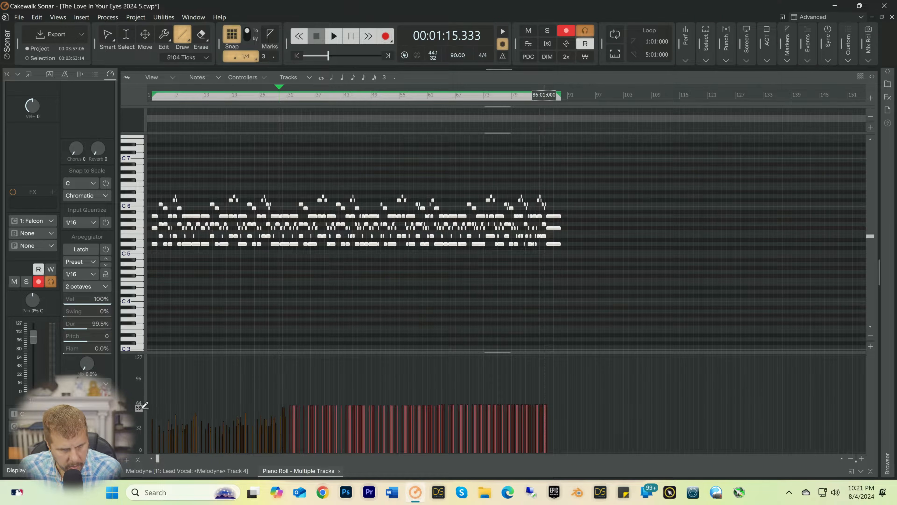
drag(144, 405, 143, 405)
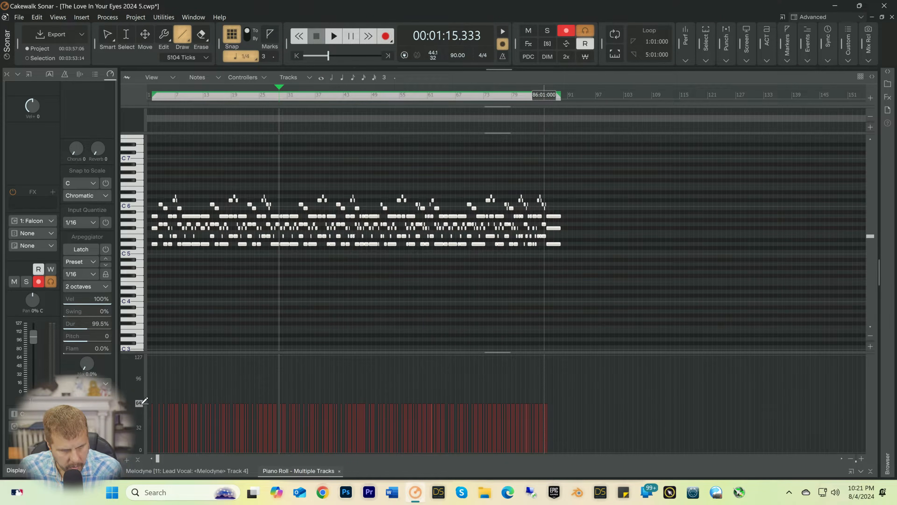
click(447, 492)
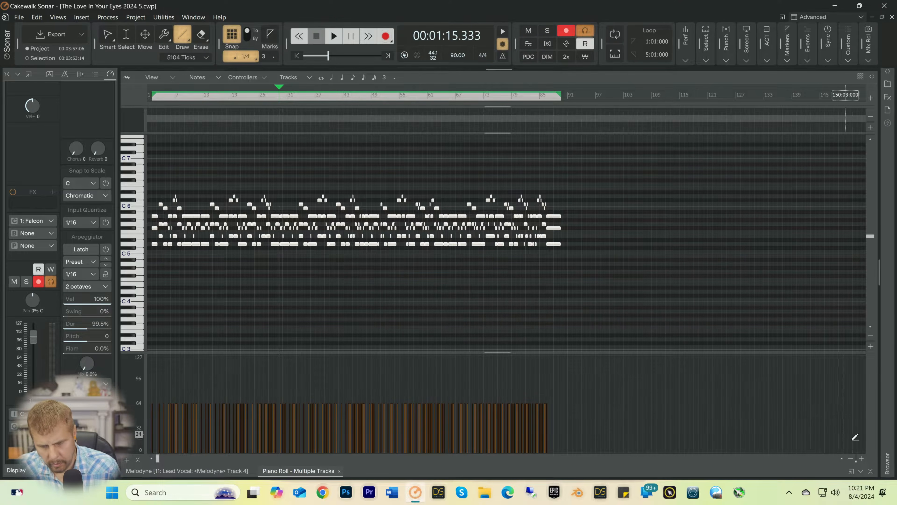
Step: Switch back to the Smart tool, deselect the notes and play the part from 29:01
click(862, 459)
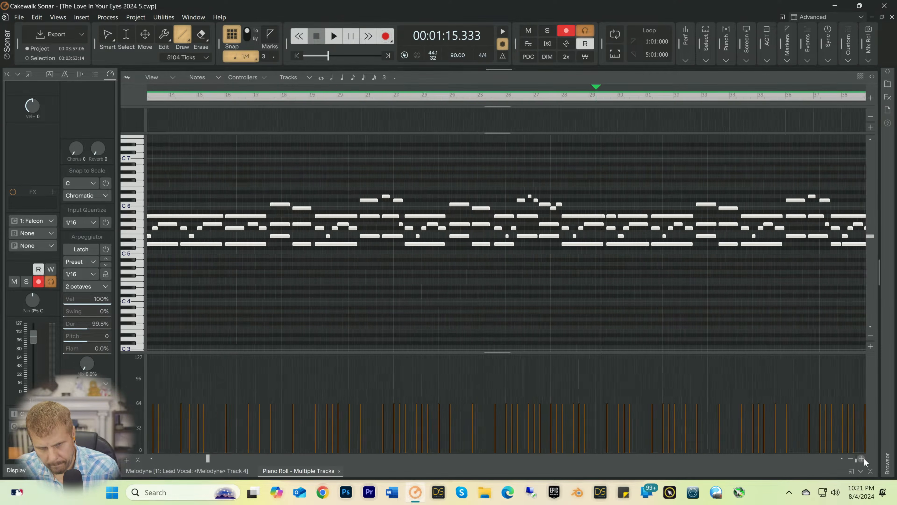
key(space)
key(space)
key(t)
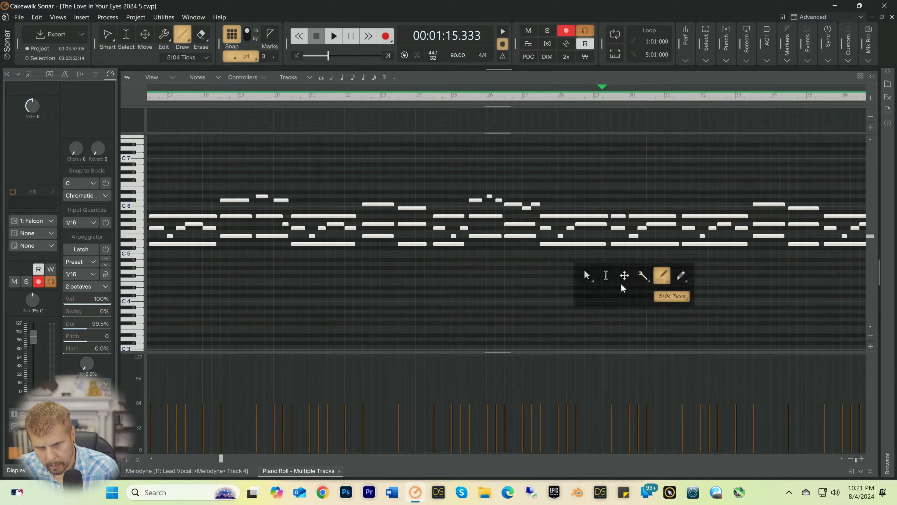
click(587, 274)
click(595, 271)
key(space)
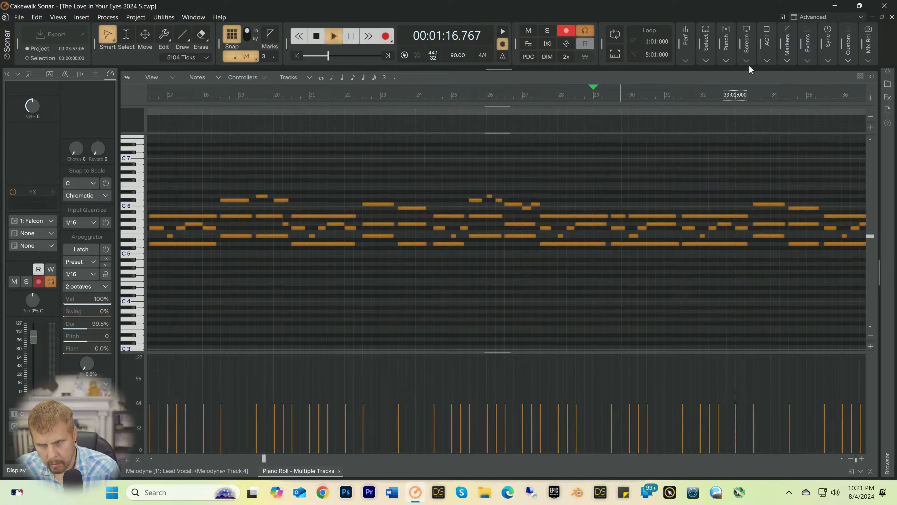
key(space)
click(836, 8)
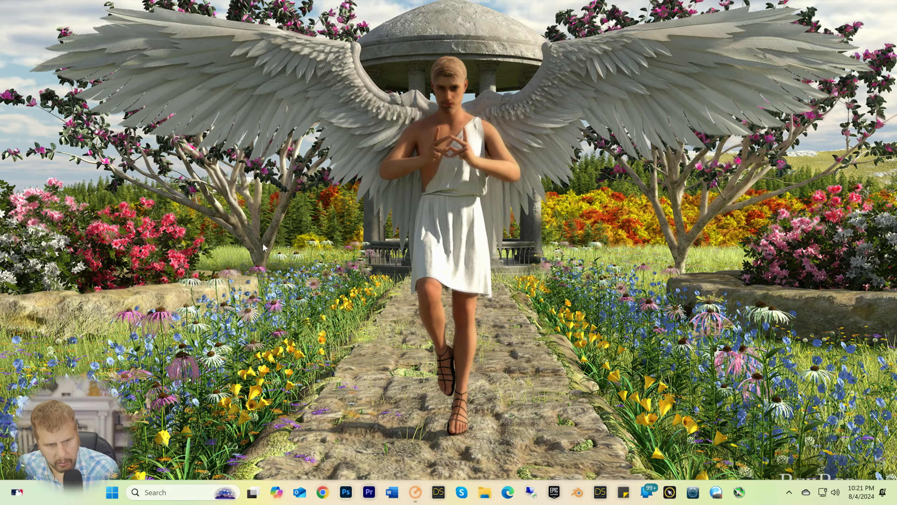
click(416, 492)
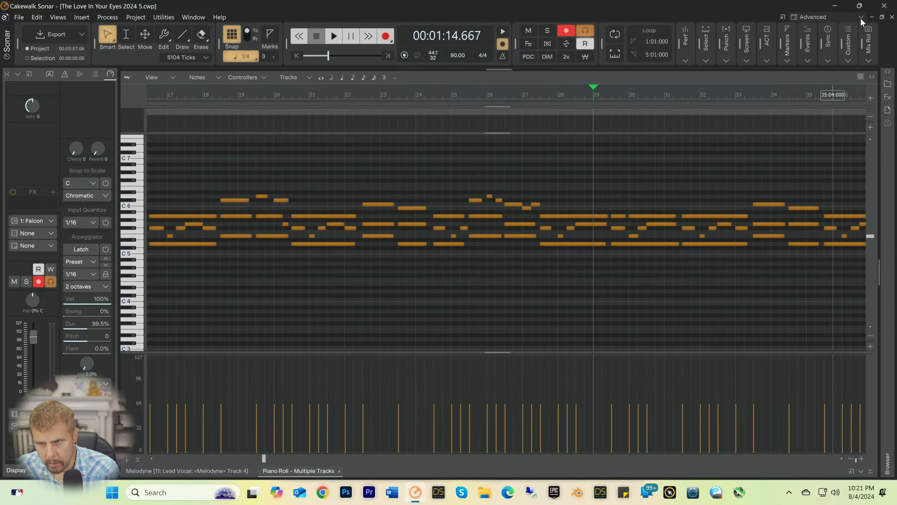
click(871, 17)
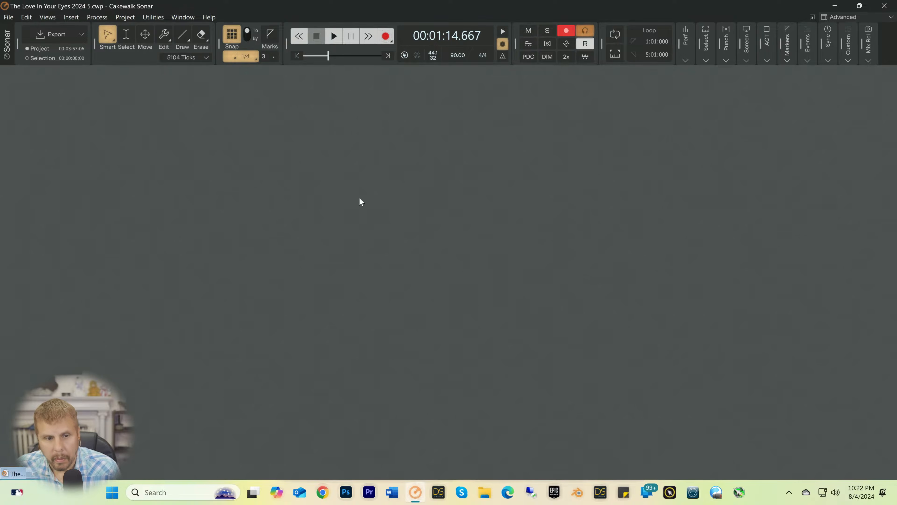
click(34, 474)
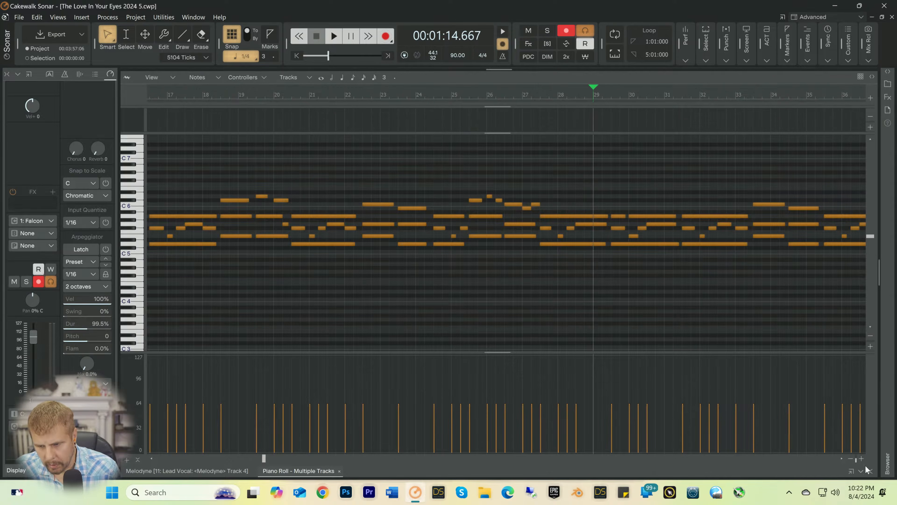
Step: Collapse the Piano Roll to return to the track view with the Falcon 1 tracks
click(870, 470)
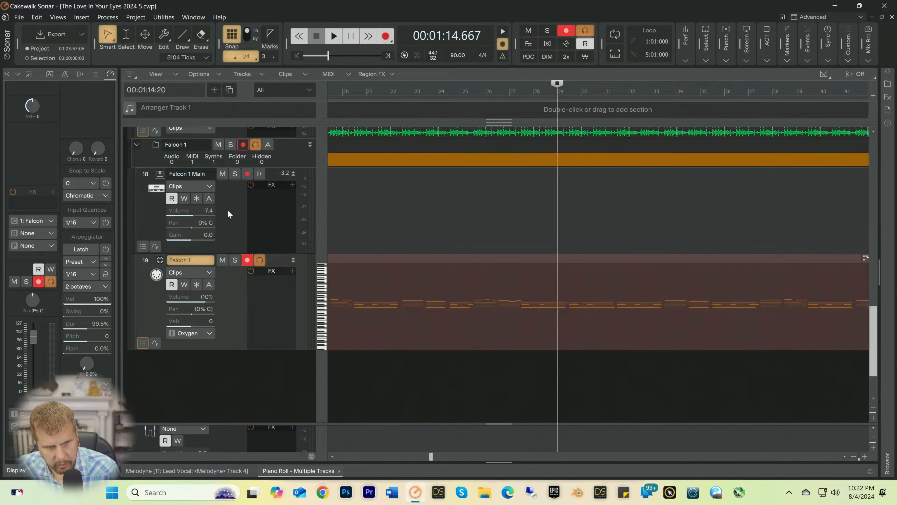
Step: Disarm the Falcon 1 MIDI track and lower the Falcon 1 Main volume to -11.3 while the song plays
click(247, 260)
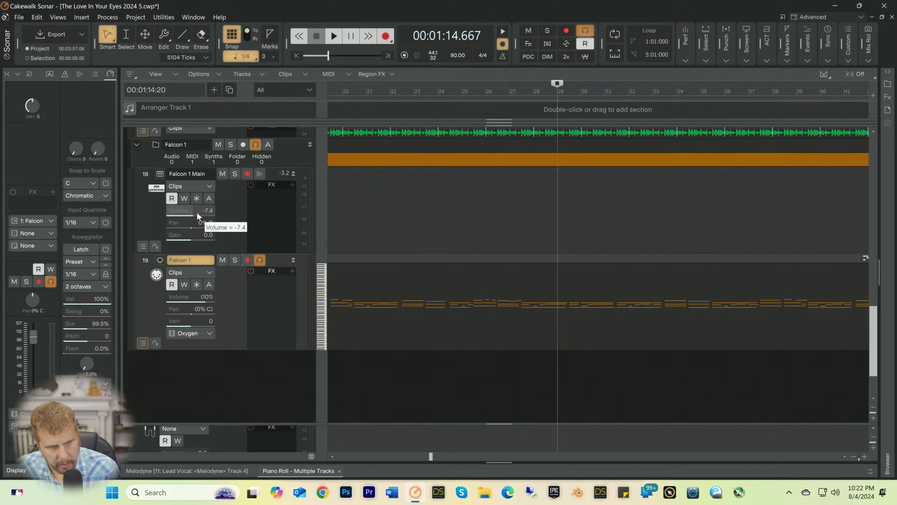
drag(198, 211, 185, 211)
key(space)
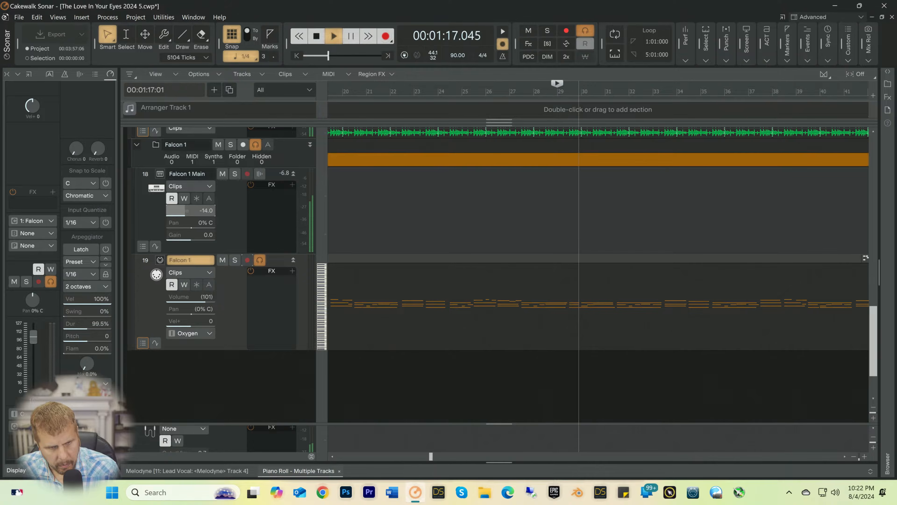
click(197, 212)
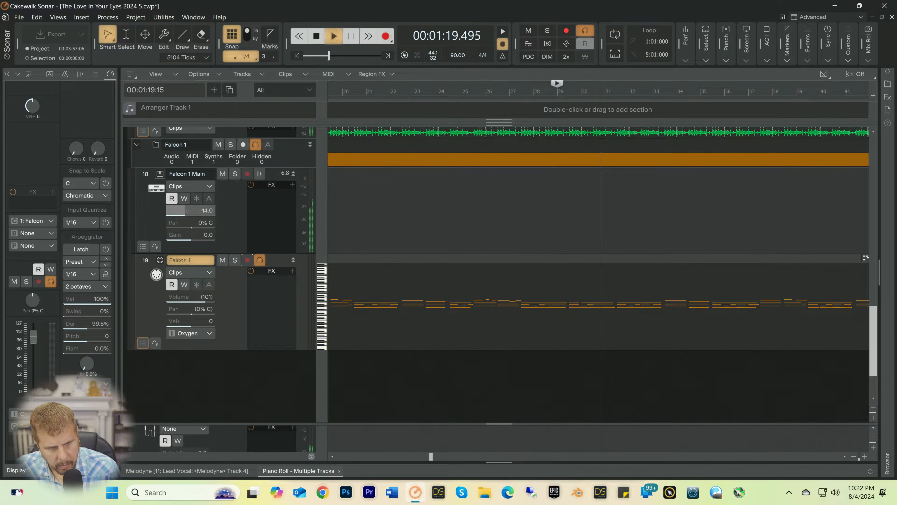
drag(197, 212, 194, 212)
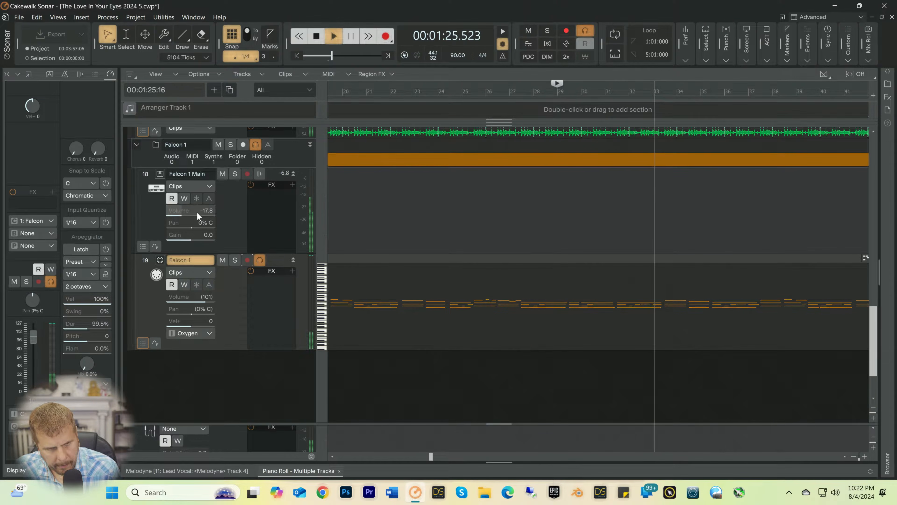
drag(197, 212, 202, 212)
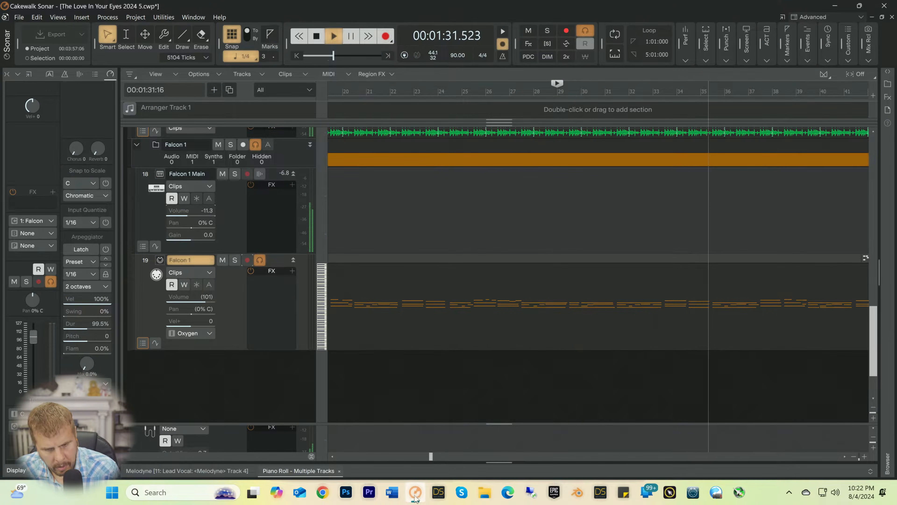
click(416, 493)
click(417, 493)
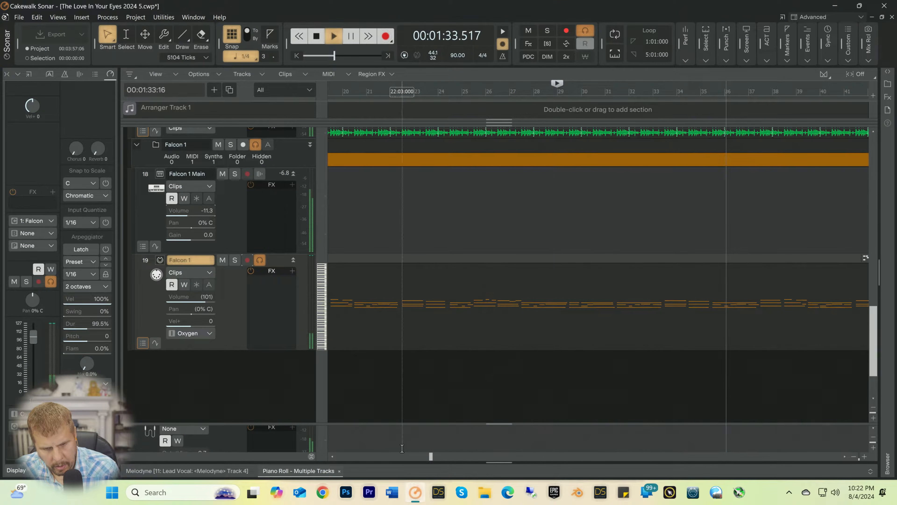
key(space)
Step: Reopen the Piano Roll and play the pad part from 33:03 to check the notes up to bar 37
click(291, 469)
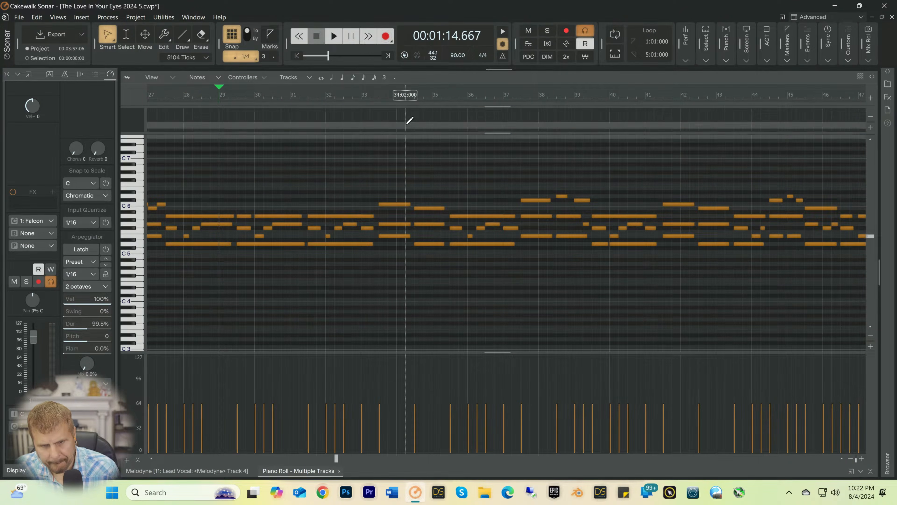
click(382, 100)
key(space)
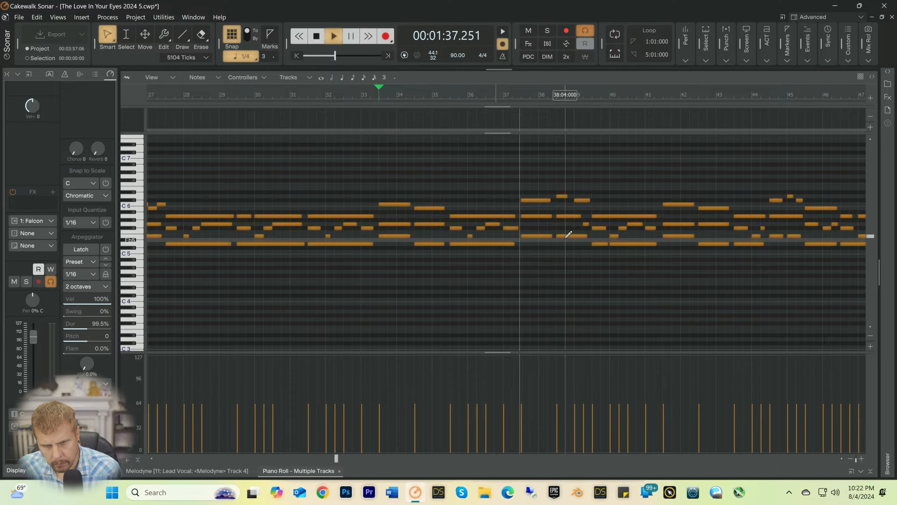
key(space)
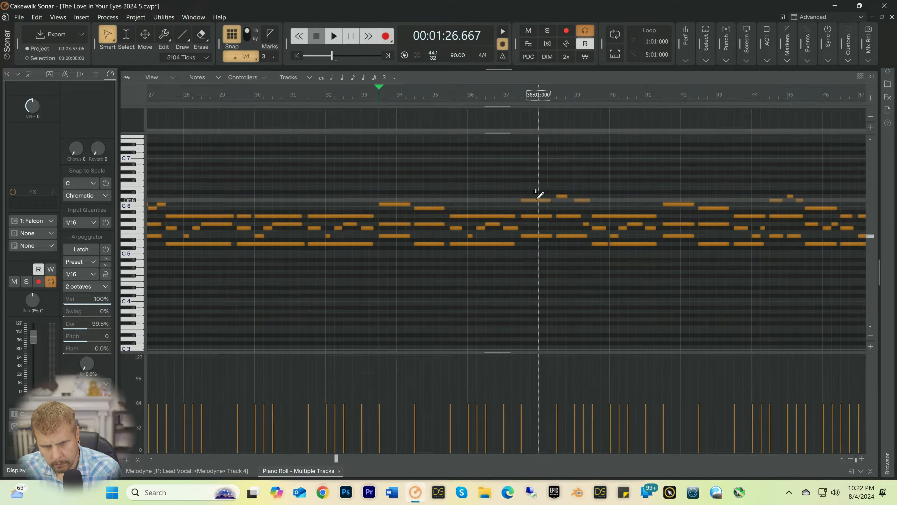
Step: Shorten the Db6 note at 37:03 to a half note, add quarter notes B5 at 38:01 and Db6 at 38:02, and play from 37:02
click(533, 200)
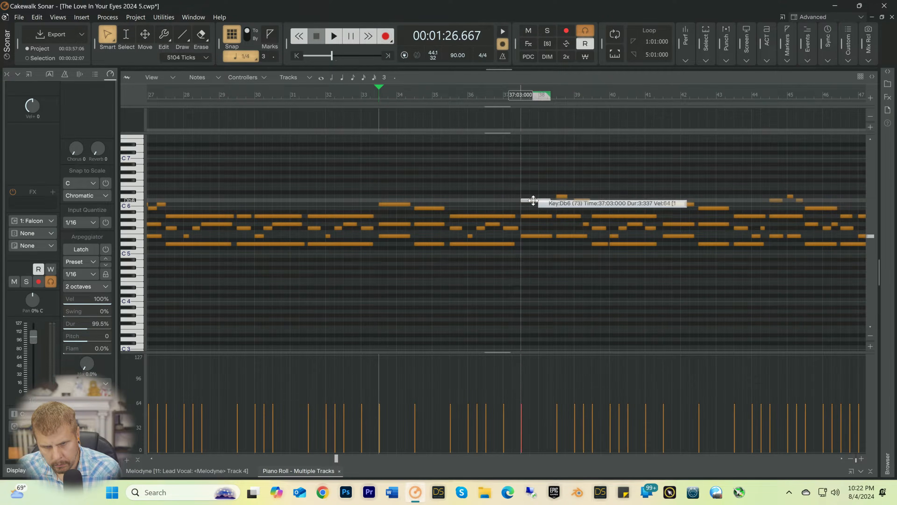
drag(548, 199, 542, 200)
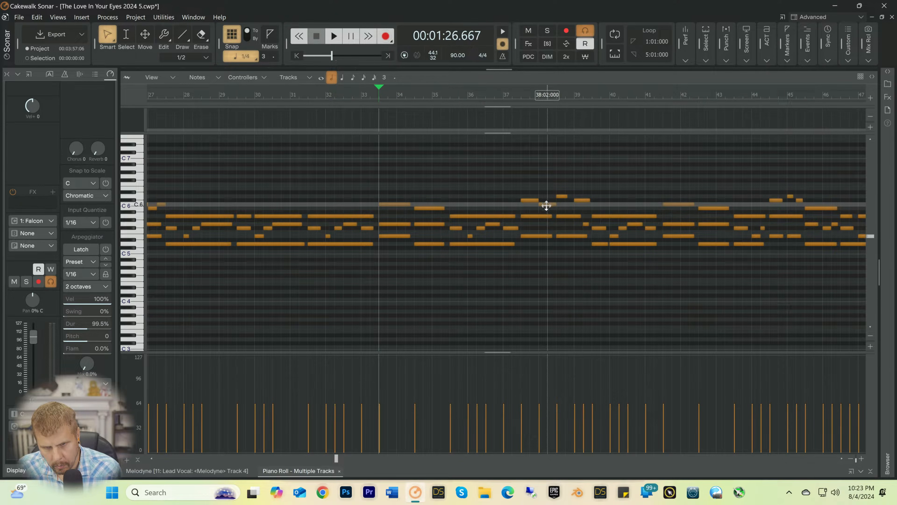
mouse_move(552, 216)
mouse_down()
mouse_move(543, 215)
mouse_move(545, 207)
mouse_move(553, 217)
mouse_move(548, 209)
mouse_up()
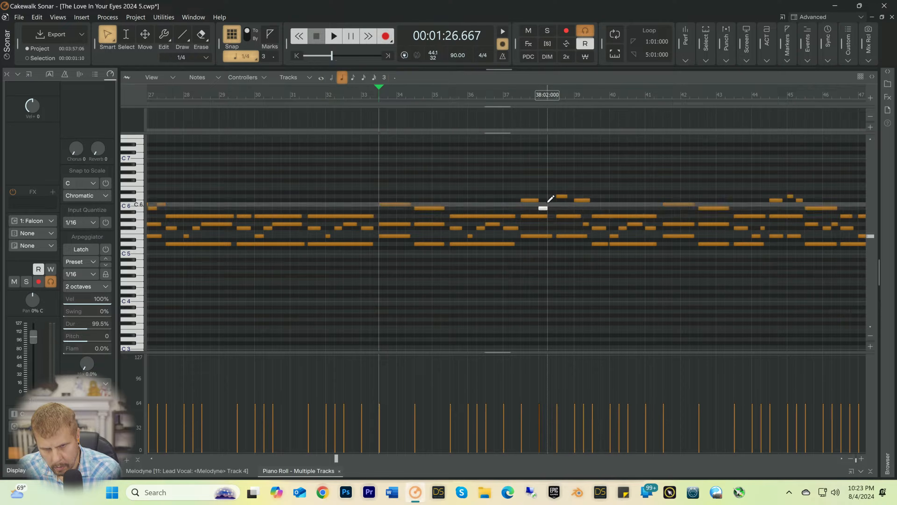
click(508, 100)
key(space)
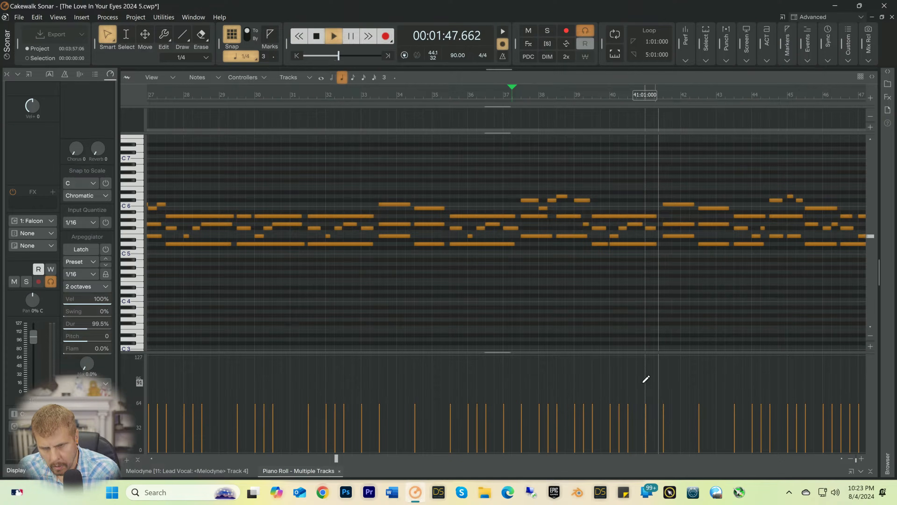
key(space)
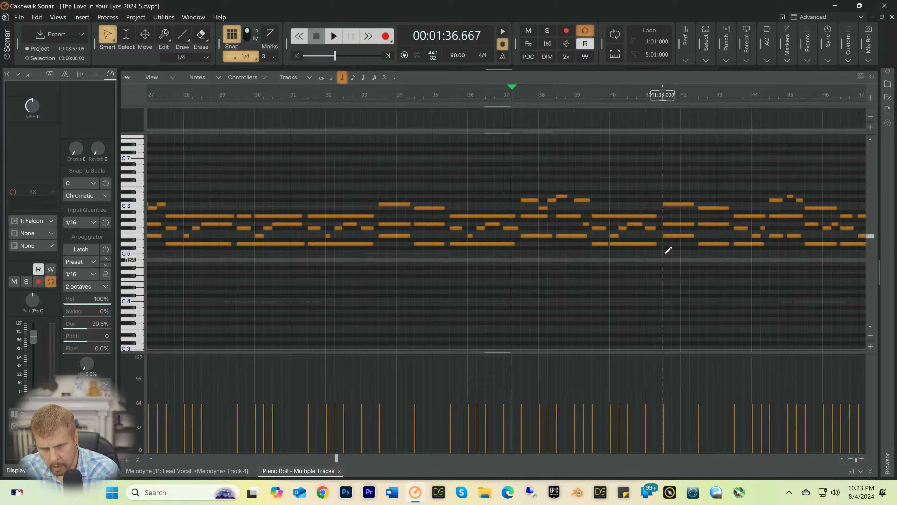
Step: Shorten the C6 note at 41:03 to a half note, add quarter notes B5 at 42:01 and C6 at 42:02, and play from 41:02
click(685, 203)
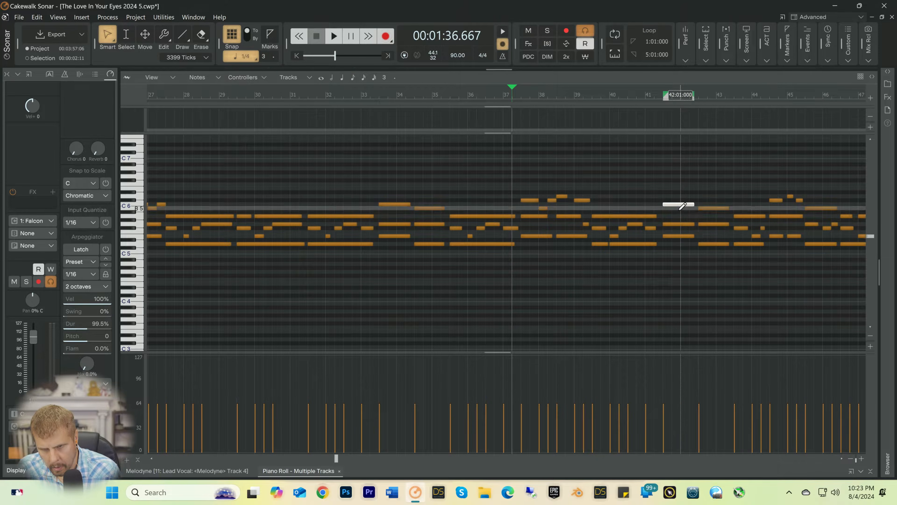
drag(693, 204, 680, 204)
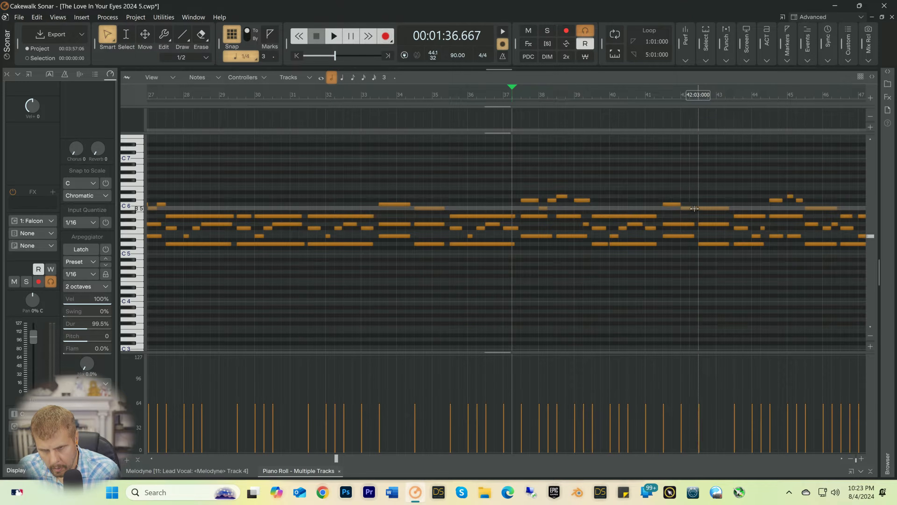
drag(697, 209, 690, 207)
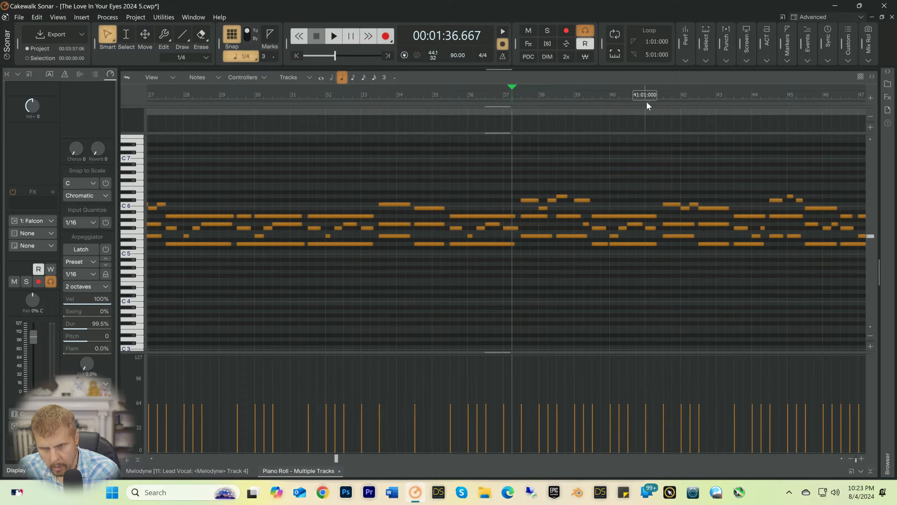
click(653, 96)
key(space)
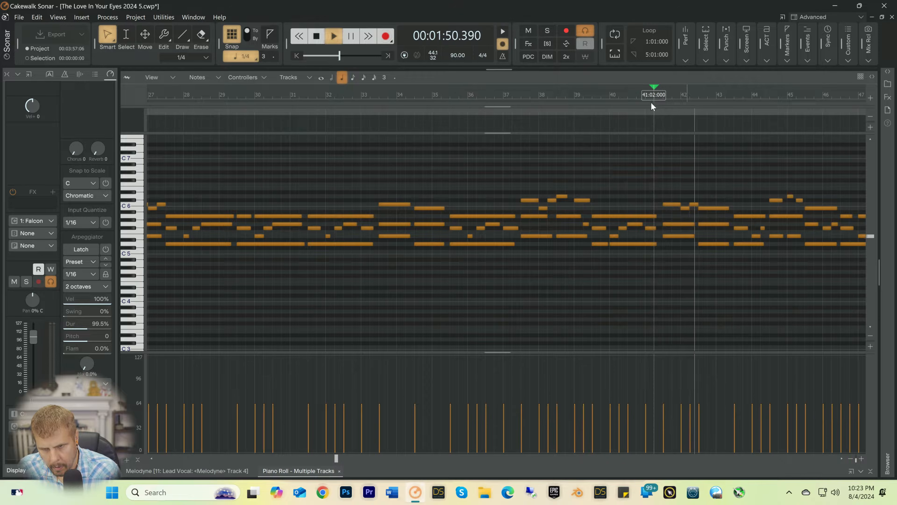
drag(337, 460, 351, 460)
key(space)
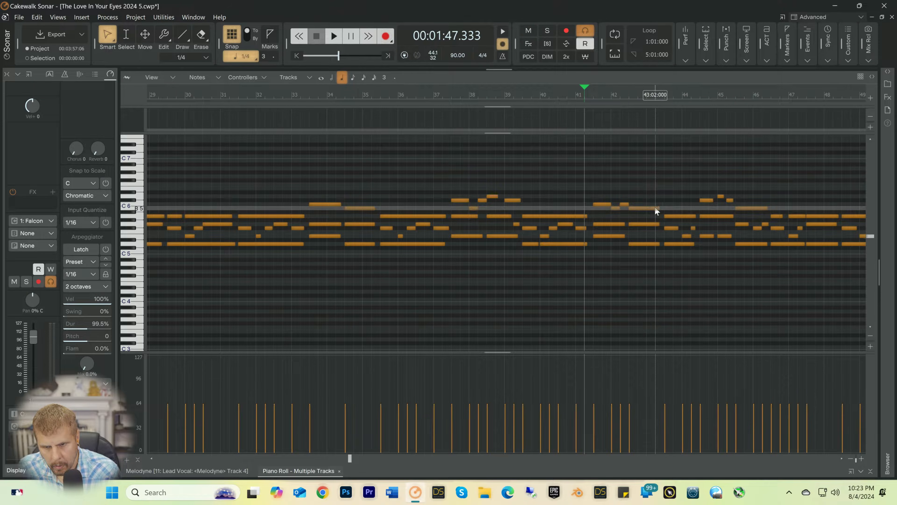
Step: Shorten the B5 note at 42:03 to a half note, add quarter notes A5 at 43:01 and B5 at 43:02, and replay from 41:02
drag(658, 208, 647, 210)
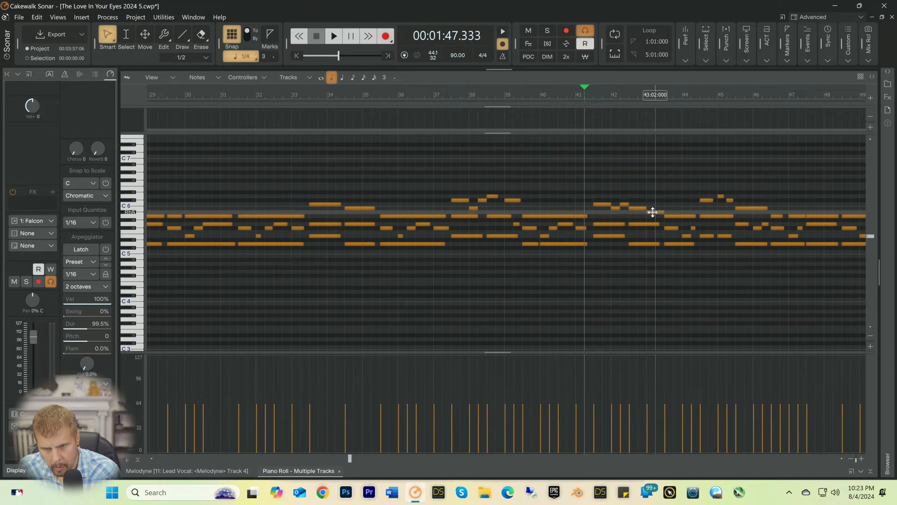
drag(653, 213, 655, 217)
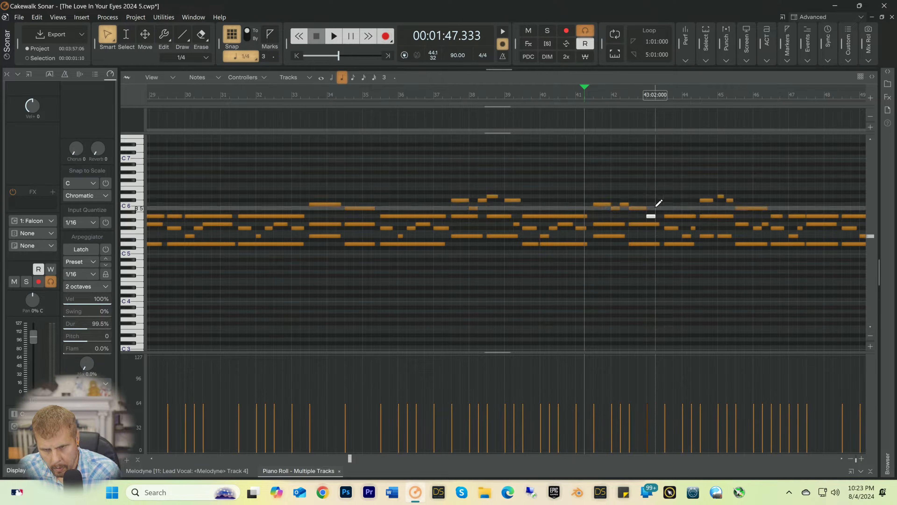
key(space)
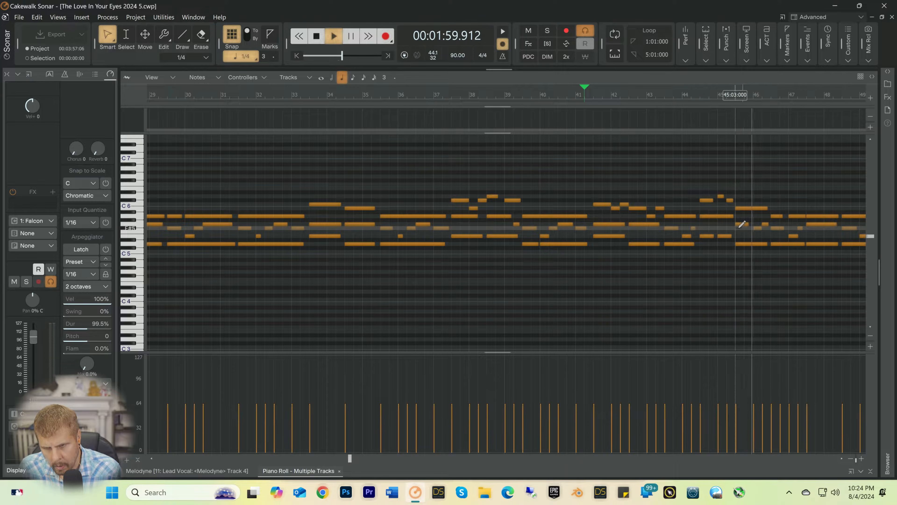
key(space)
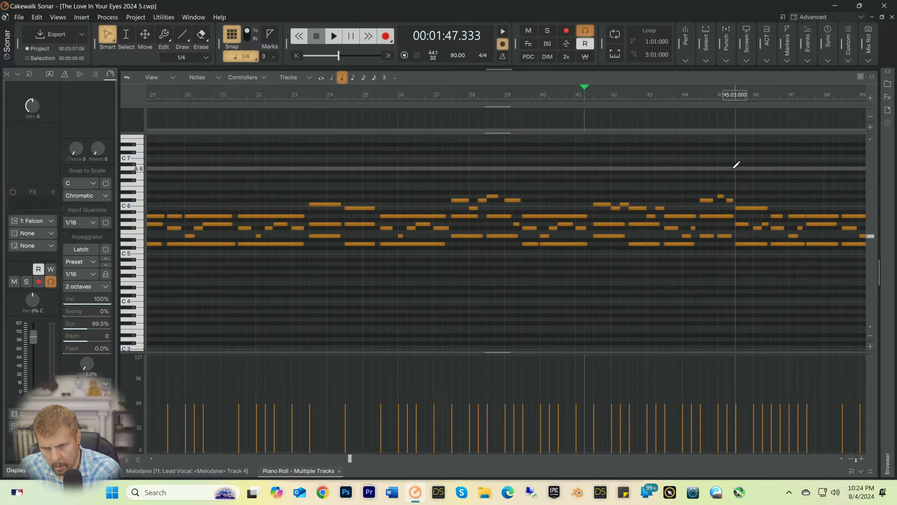
Step: Save the project and play the following section of the pad part from 45:03
click(735, 166)
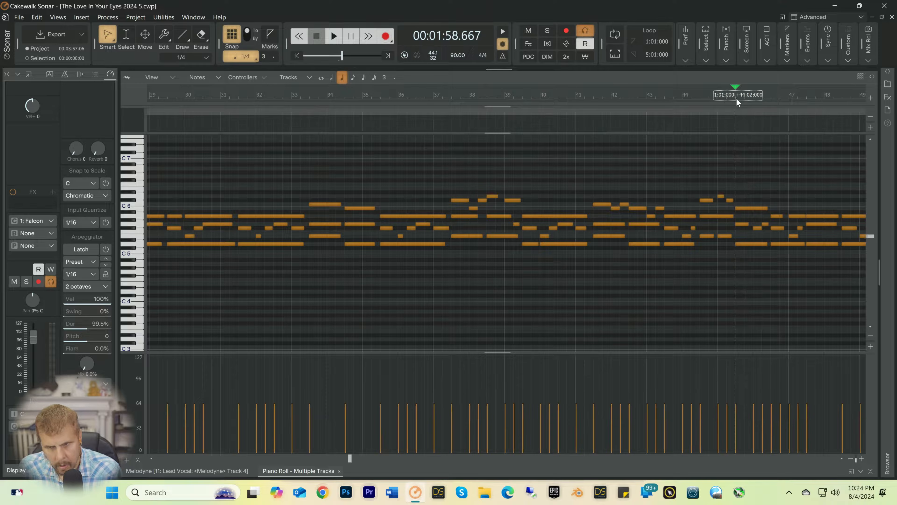
key(ctrl+a)
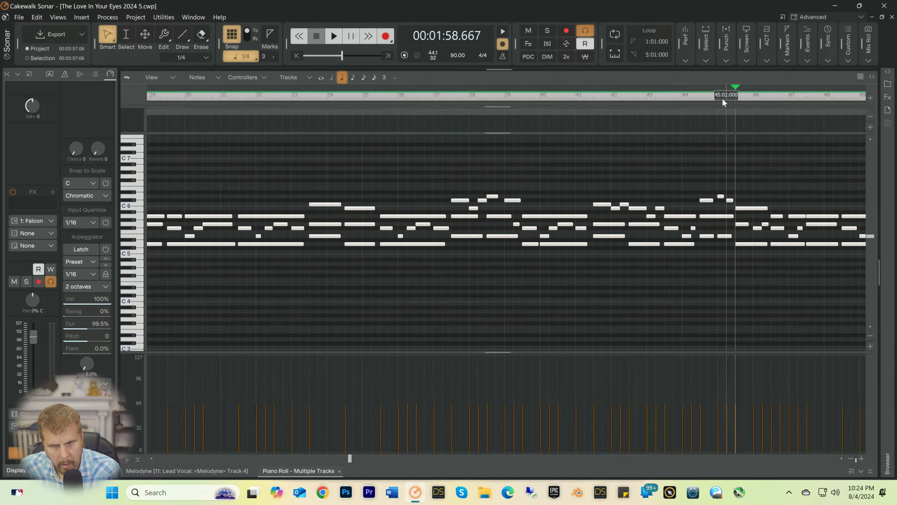
click(731, 110)
key(space)
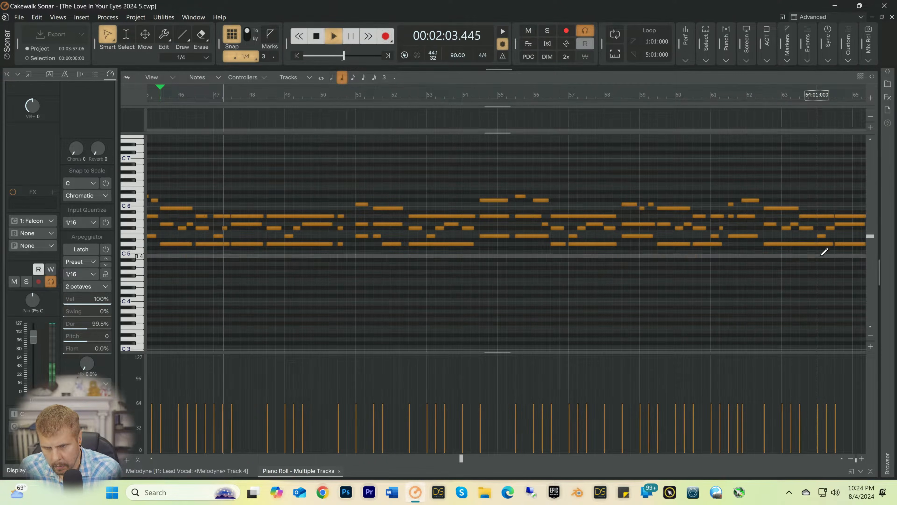
key(space)
key(space)
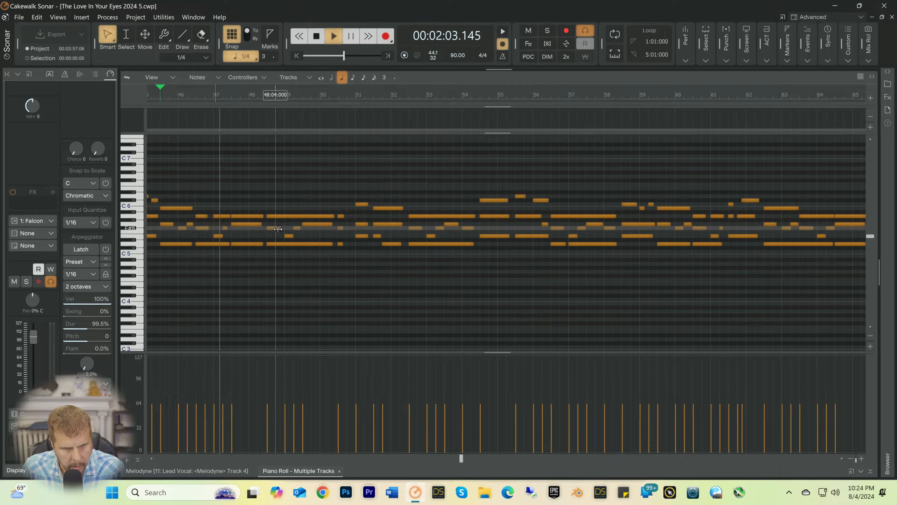
key(space)
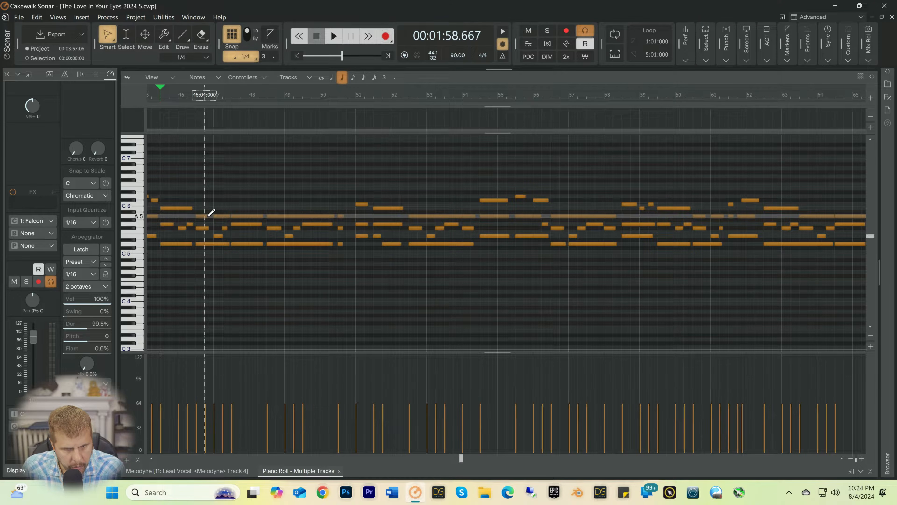
Step: Correct the short A5 notes around 46:03 to 46:04 and replay the part from 45:03
drag(207, 216, 210, 216)
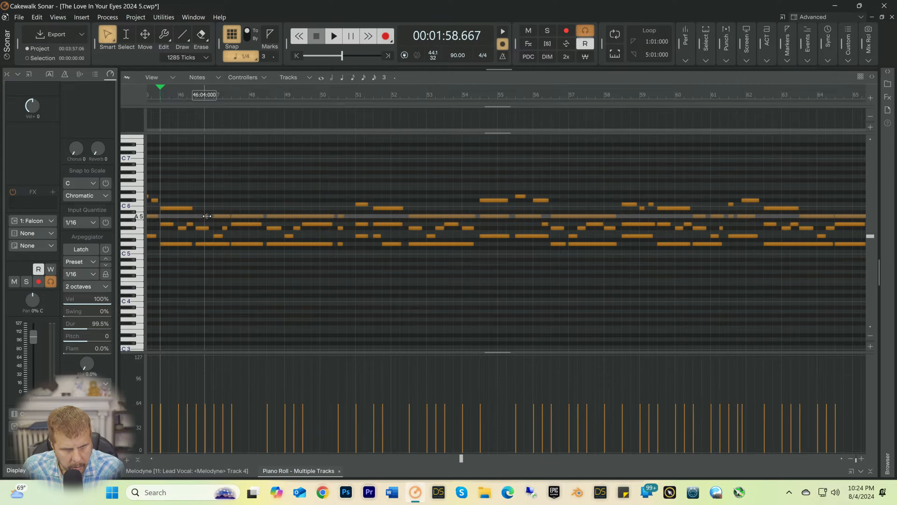
drag(205, 217, 200, 221)
key(space)
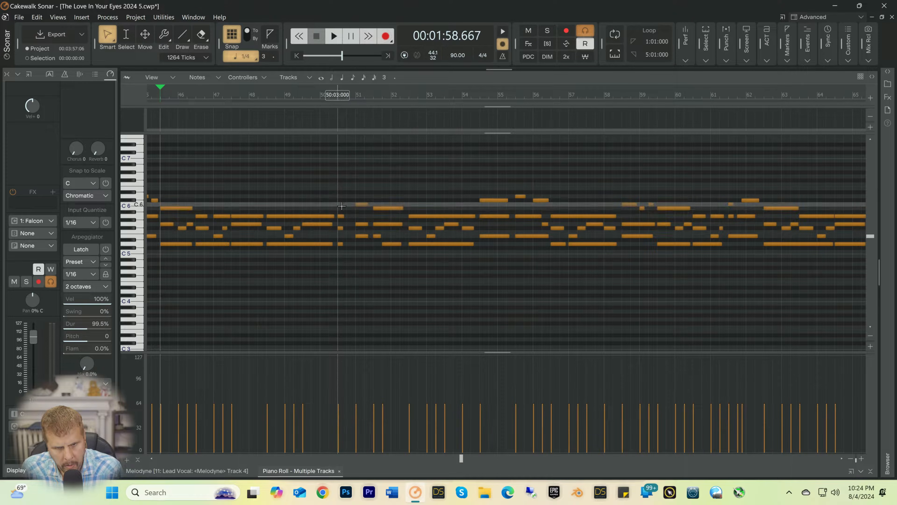
Step: Delete the three short notes at 50:03 and extend the start of the chord at 51:01 back to 50:03
drag(342, 206, 344, 245)
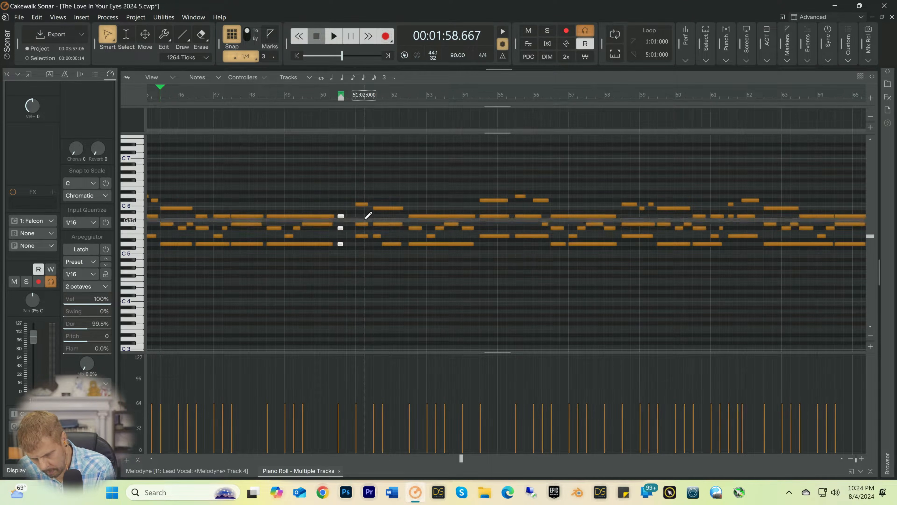
key(Delete)
drag(345, 196, 342, 225)
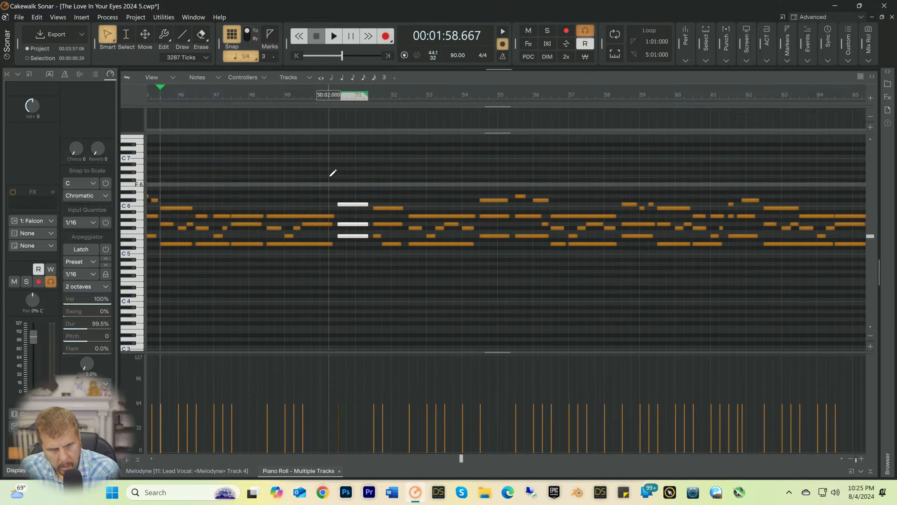
Step: Play the extended chord from 50:02, then deselect it and set the playback position to 51:03
click(326, 99)
key(space)
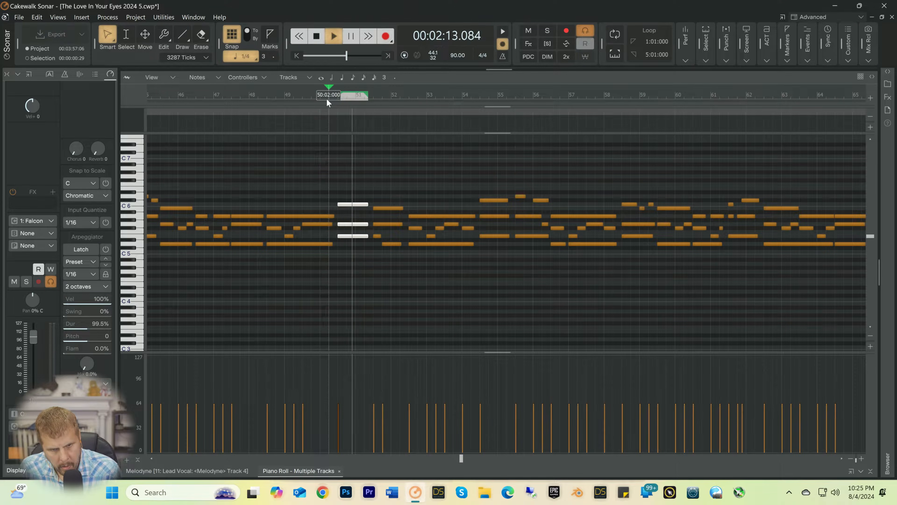
key(space)
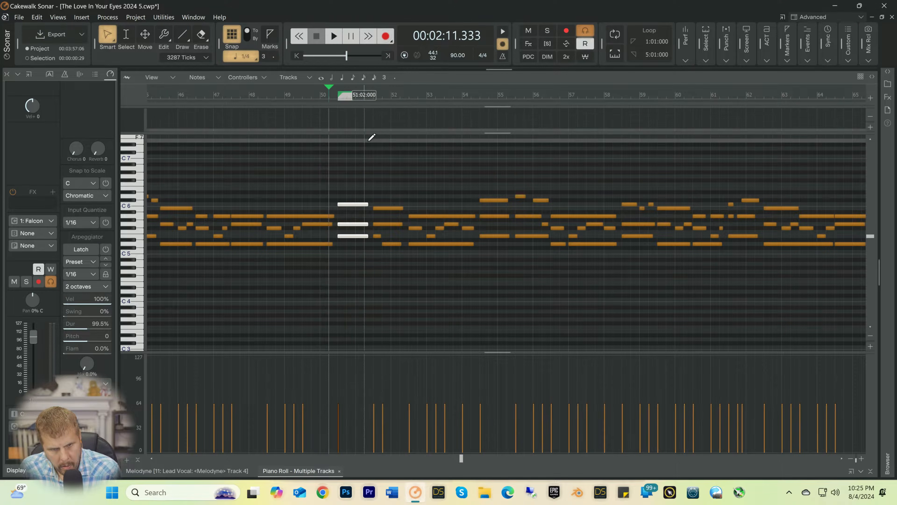
click(373, 181)
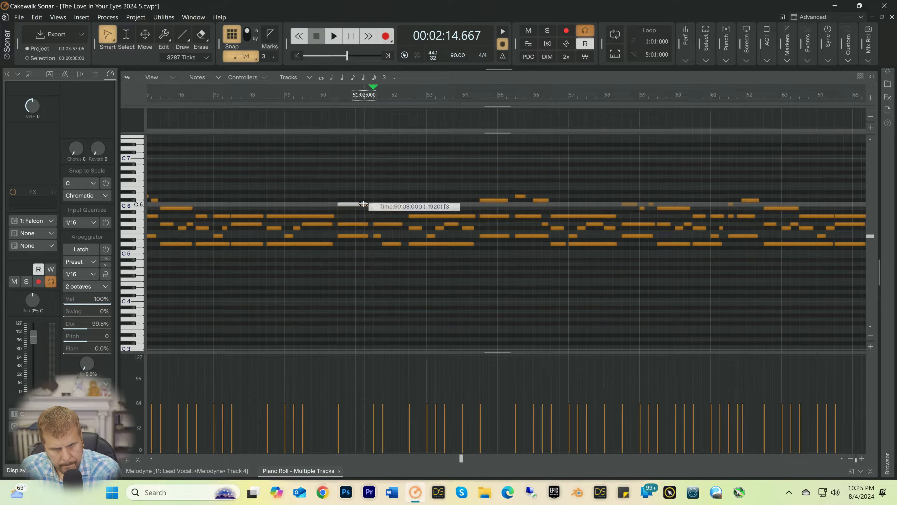
Step: Shorten the C6 note at 50:03 to end at 51:01, add quarter notes B5 at 51:01 and C6 at 51:02, and play from 50:01
drag(364, 204, 356, 204)
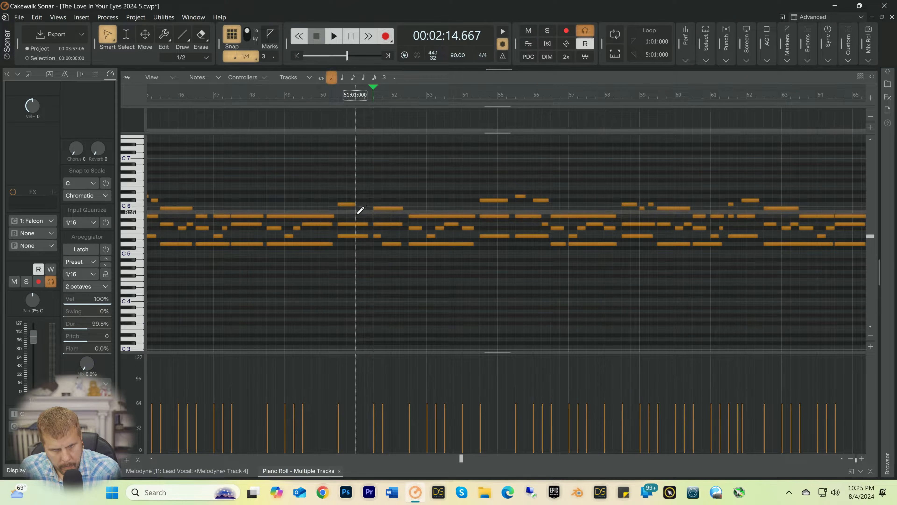
click(360, 212)
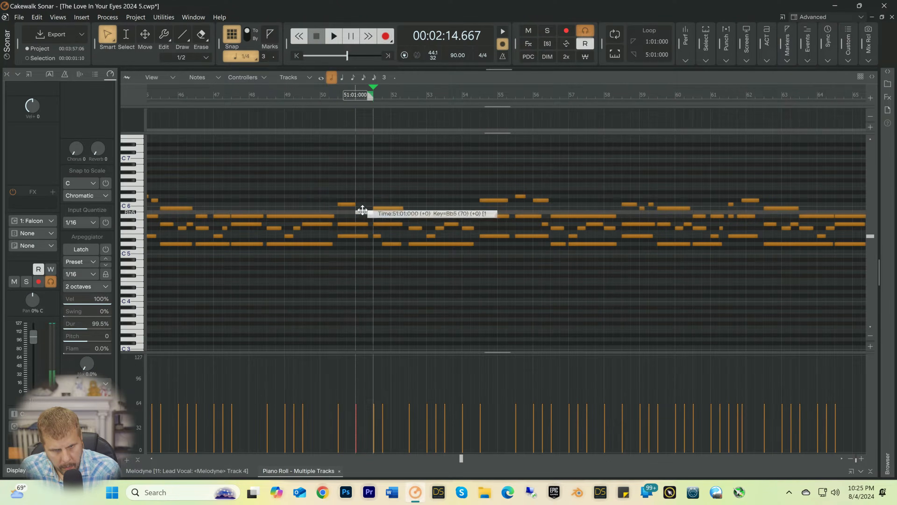
drag(363, 210, 364, 208)
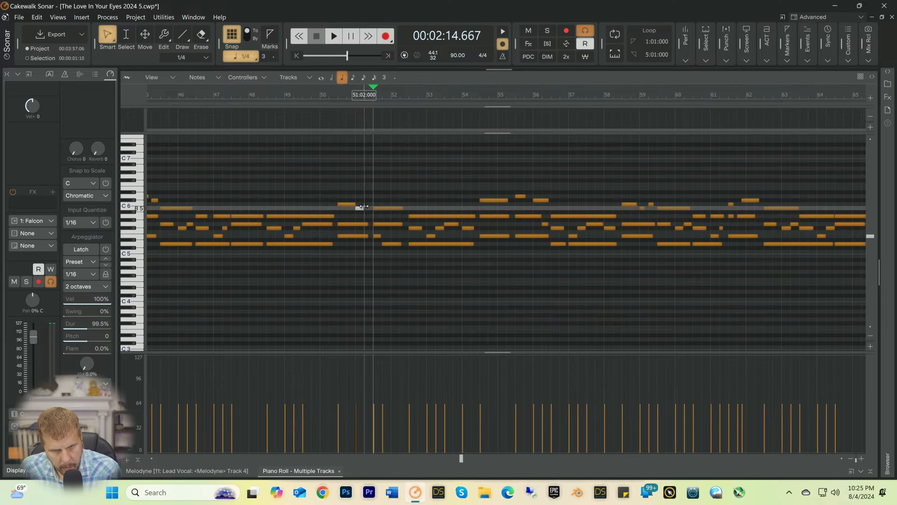
click(367, 203)
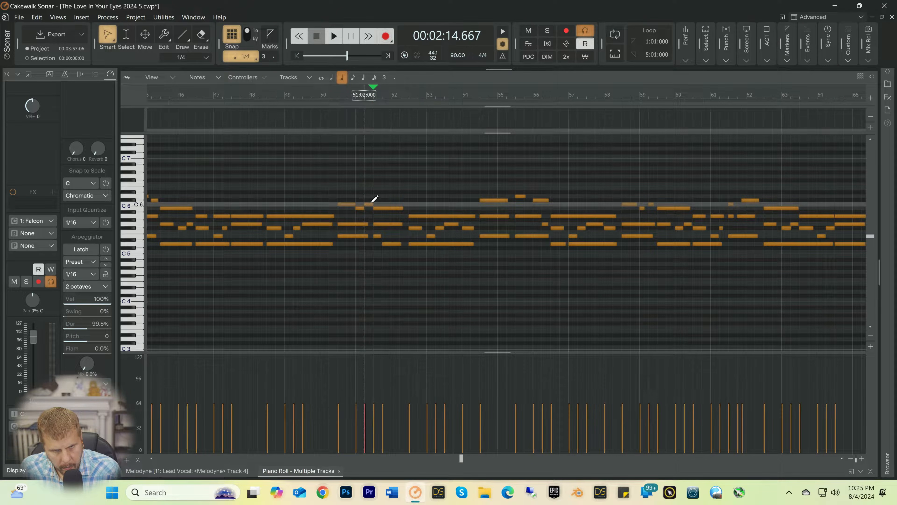
click(320, 101)
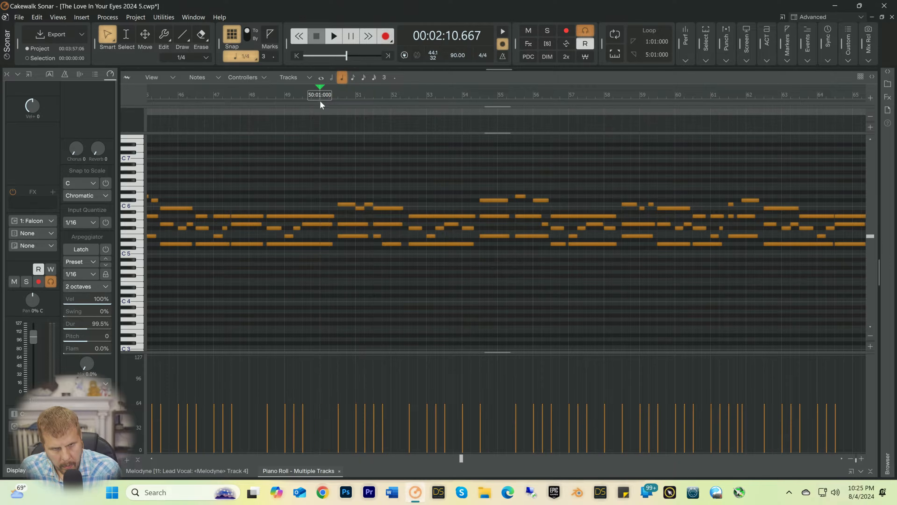
key(space)
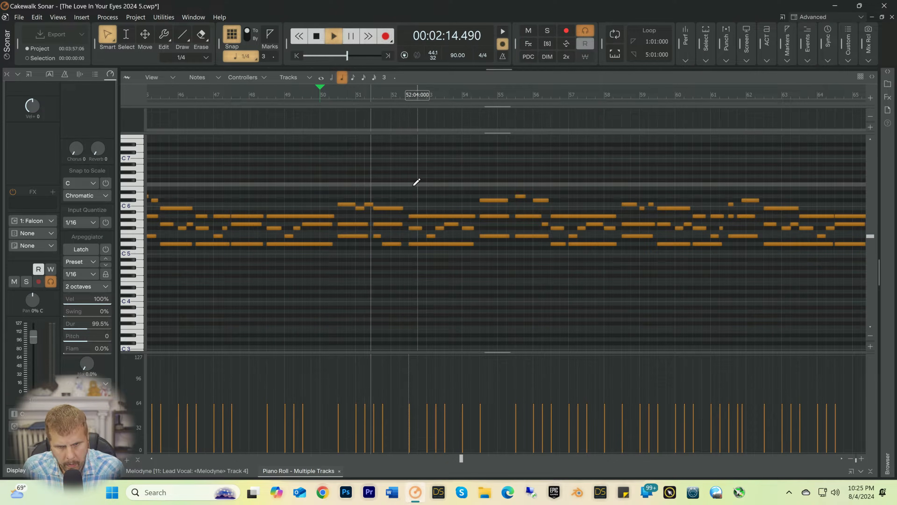
key(space)
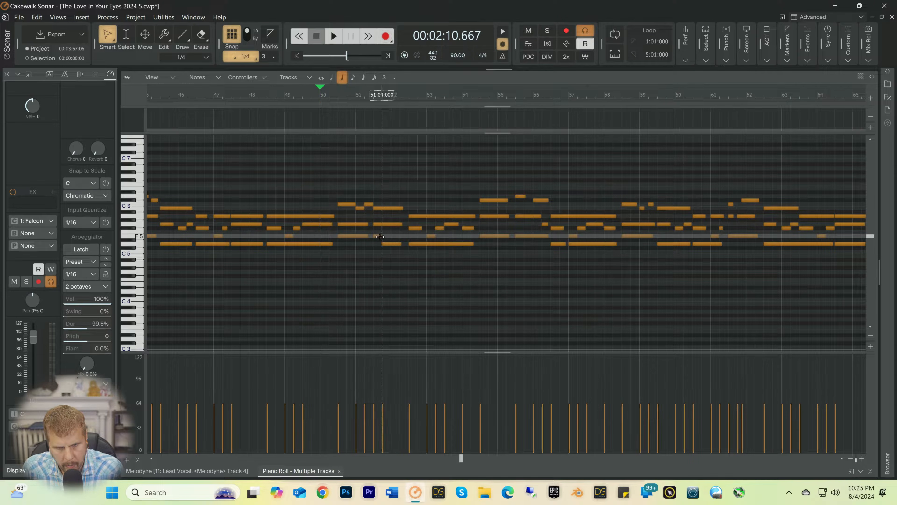
Step: Delete the short E5 note at 51:03, extend the following D5 note's start back to 51:03, and play from 51:01
right_click(377, 237)
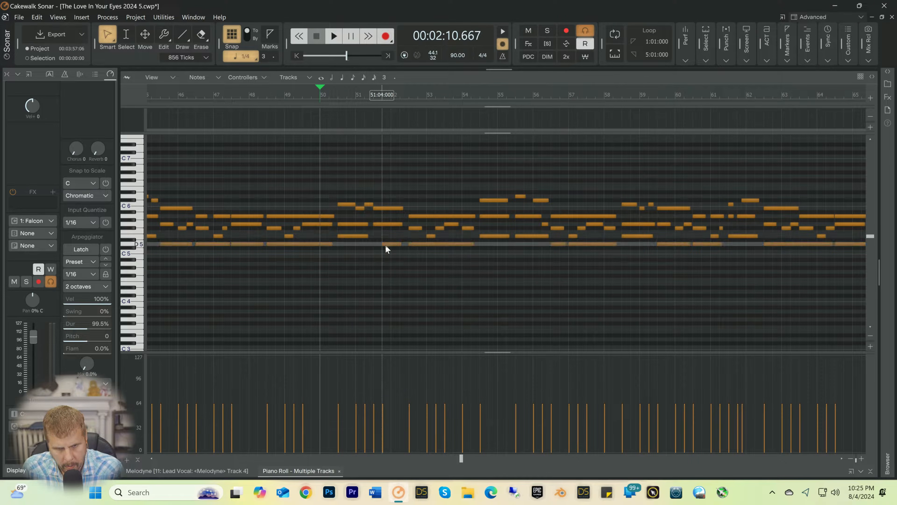
drag(384, 245, 375, 245)
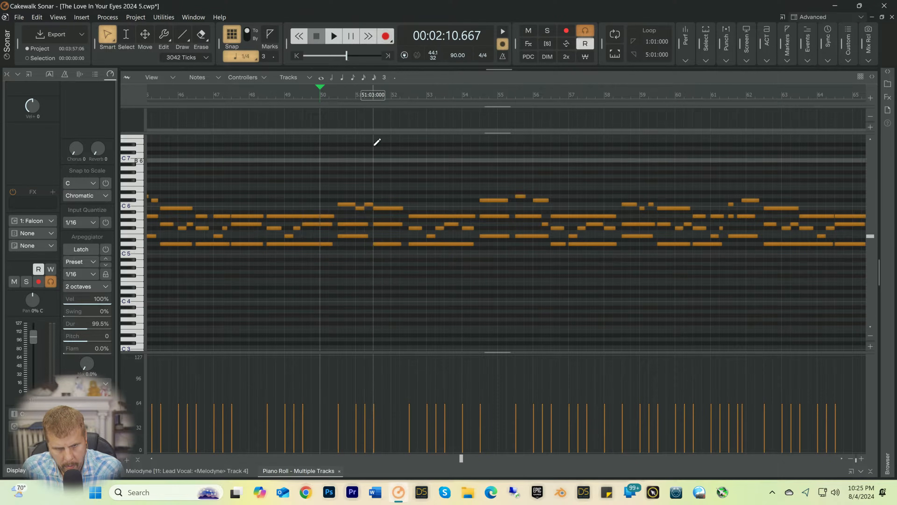
click(359, 95)
key(space)
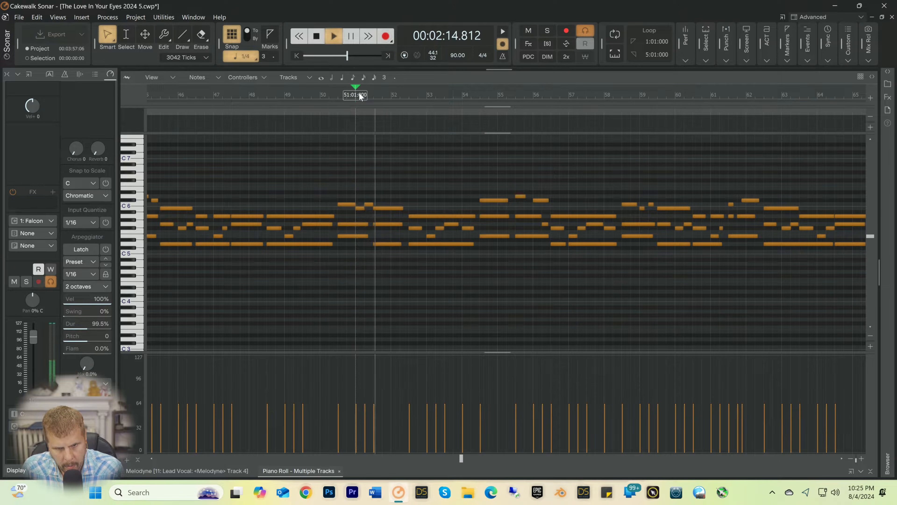
key(space)
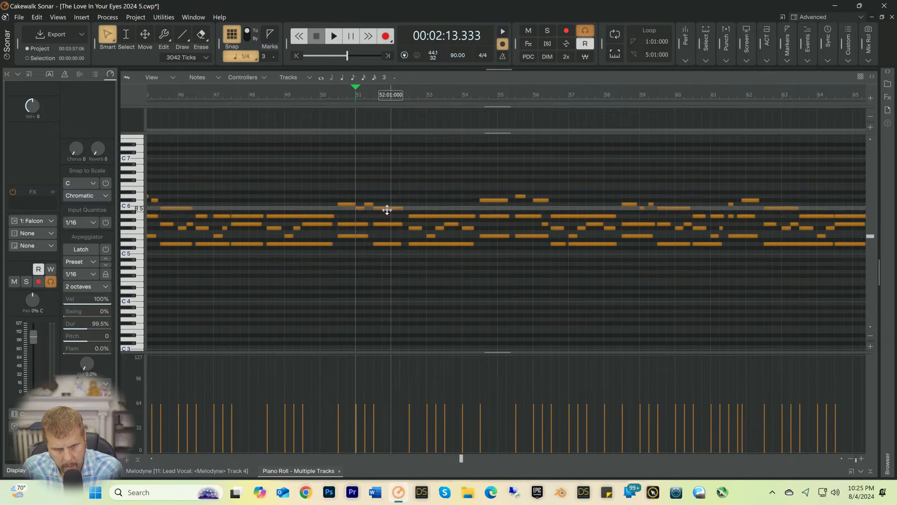
Step: Shorten the B5 note at 51:03 to end at 52:01, add quarter notes A5 at 52:01 and B5 at 52:02, and replay from 51:01
click(388, 209)
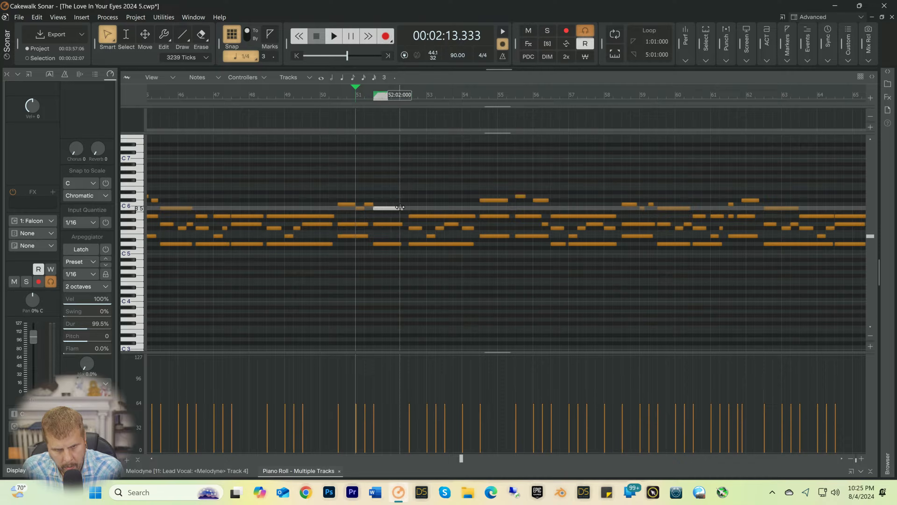
mouse_move(400, 207)
mouse_down()
mouse_move(381, 207)
mouse_move(391, 208)
mouse_up()
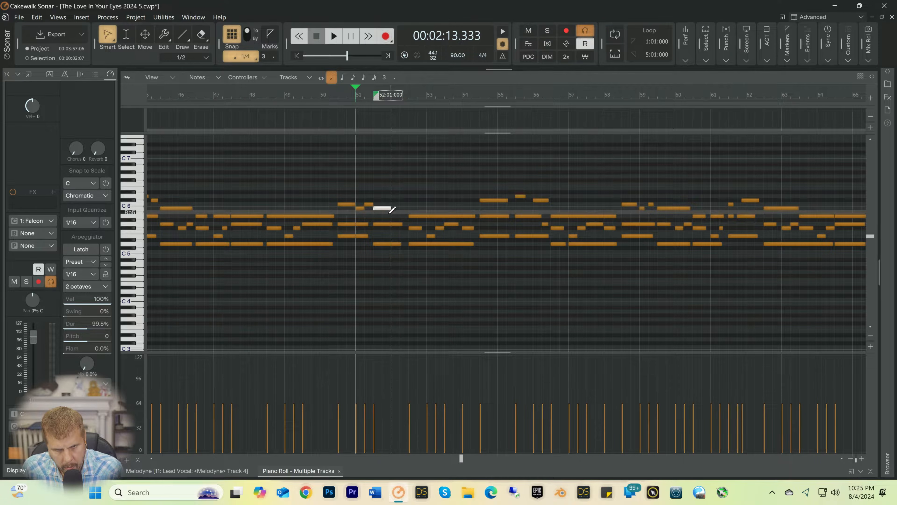
click(392, 212)
click(392, 212)
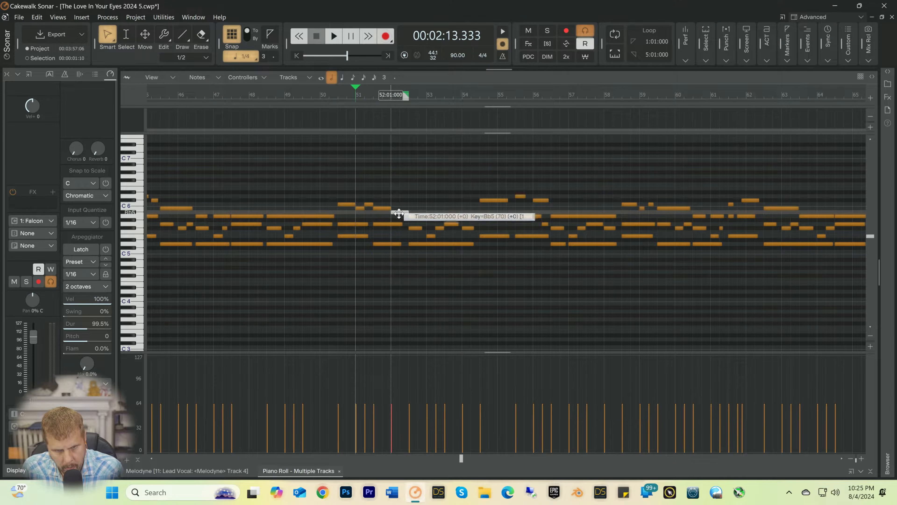
drag(396, 213, 400, 215)
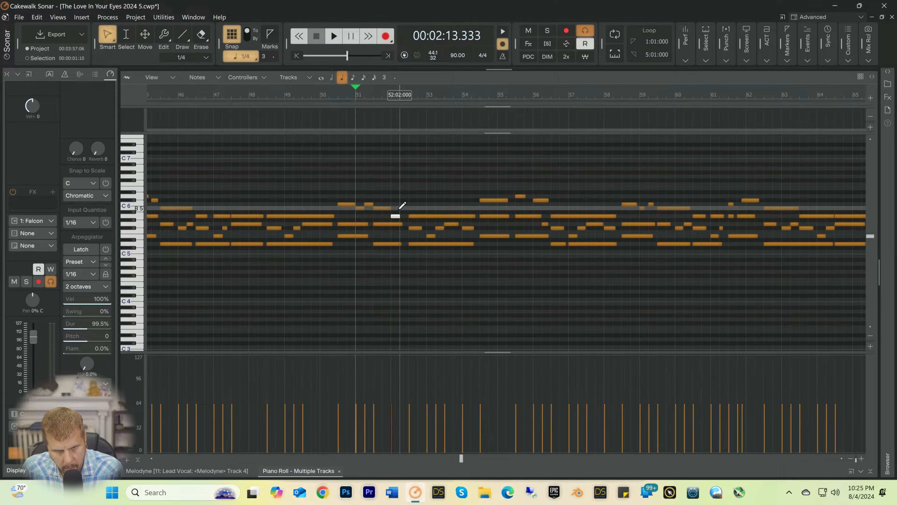
key(space)
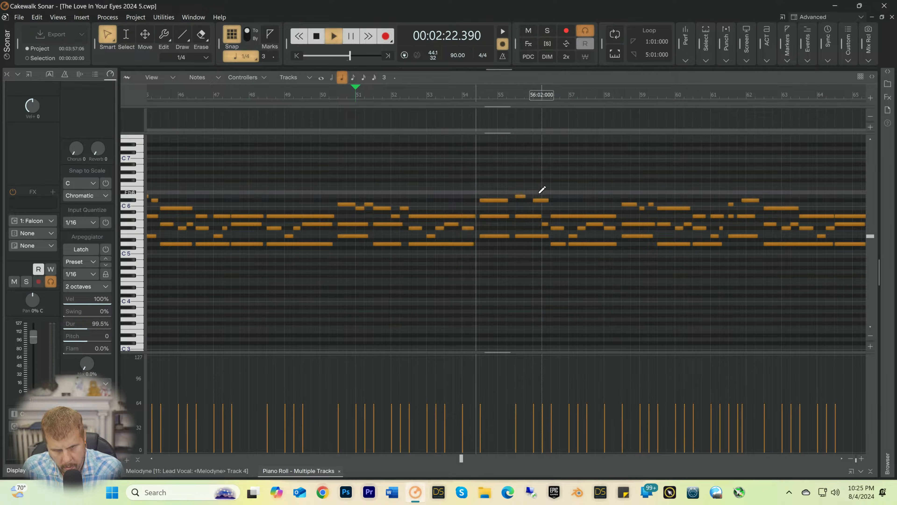
key(space)
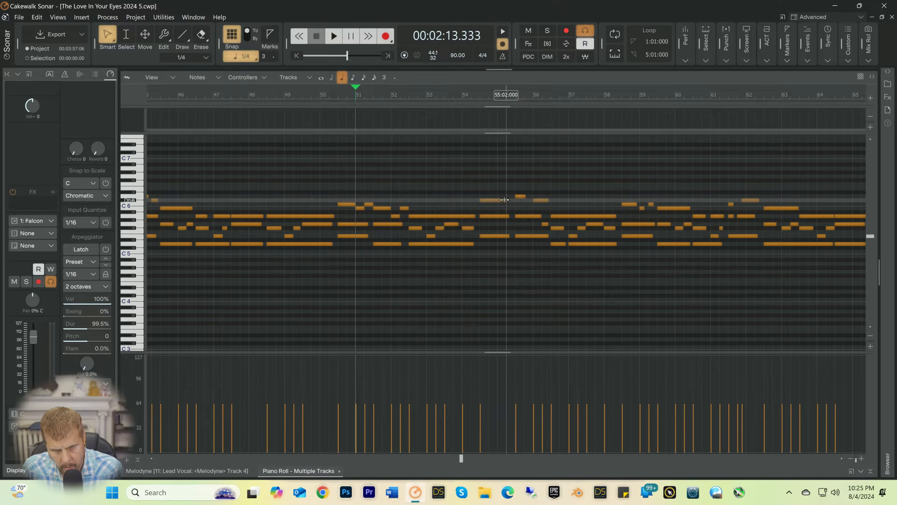
Step: Shorten the Db6 note at 54:03 to end at 55:01, add quarter notes B5 at 55:01 and Db6 at 55:02, and play from 54:03
drag(502, 200, 506, 208)
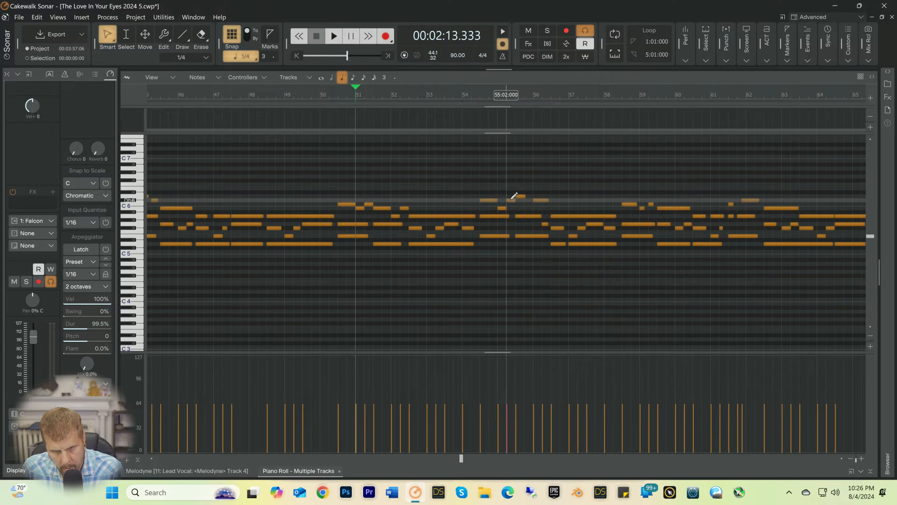
click(480, 97)
key(space)
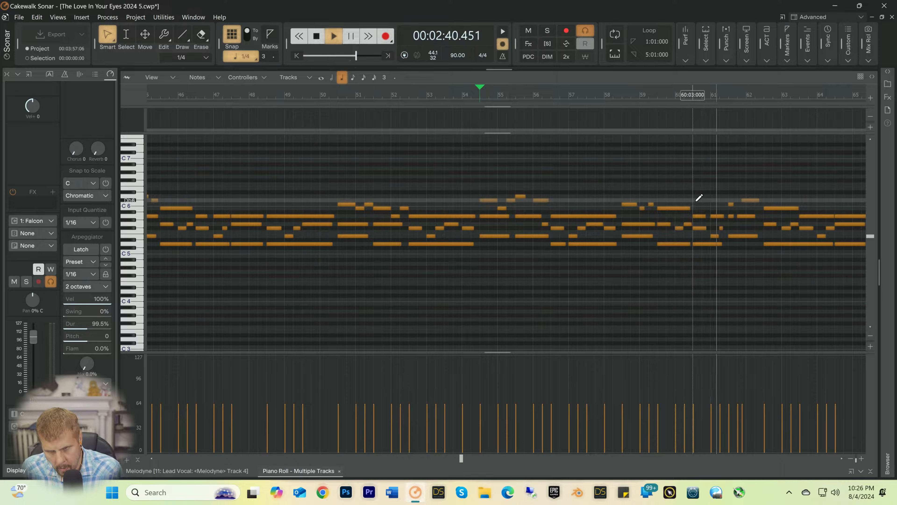
key(space)
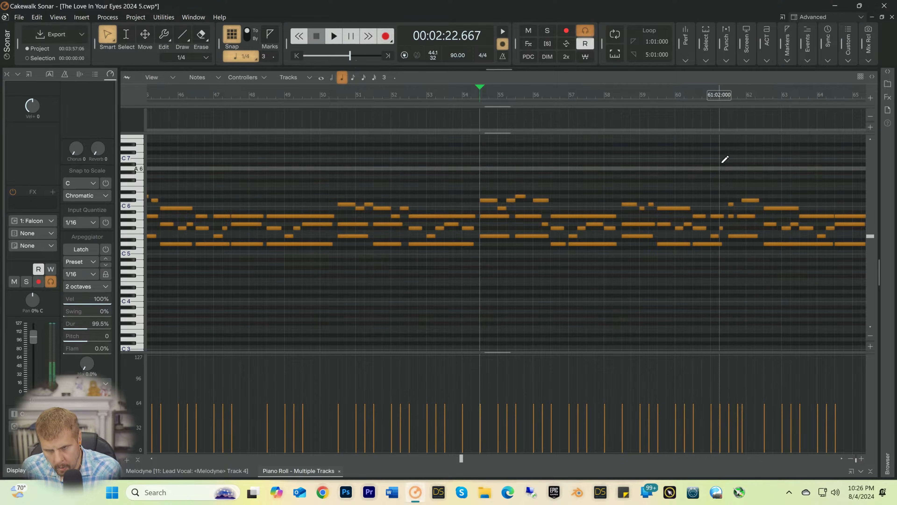
Step: Rework the melody at 61:03 as a half-note Db6, then quarter notes D6 at 62:01 and Db6 at 62:02, and play from 61:02
mouse_move(729, 197)
mouse_down()
mouse_move(733, 223)
mouse_move(730, 201)
mouse_move(757, 197)
mouse_up()
click(749, 197)
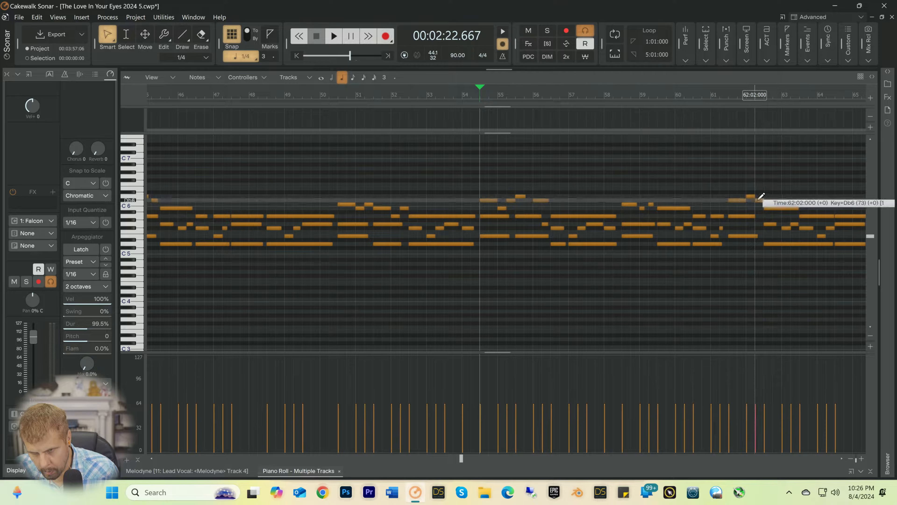
click(717, 94)
key(space)
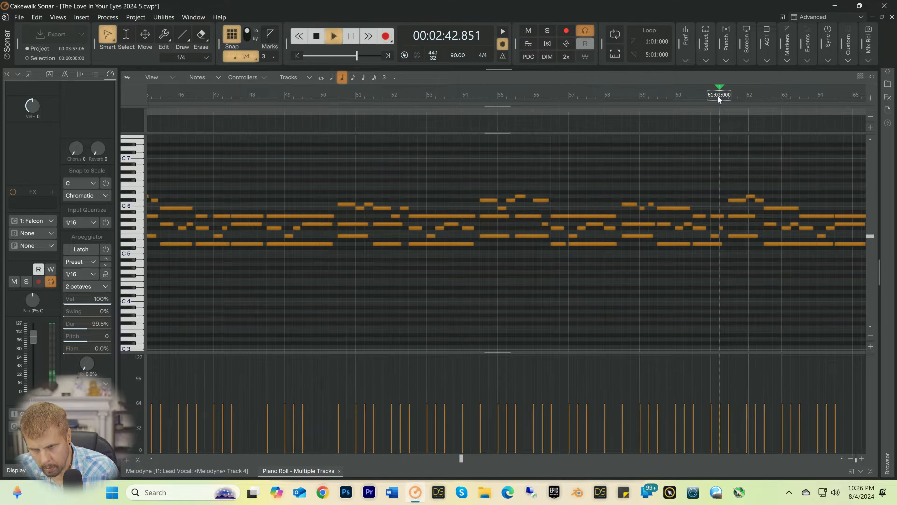
key(space)
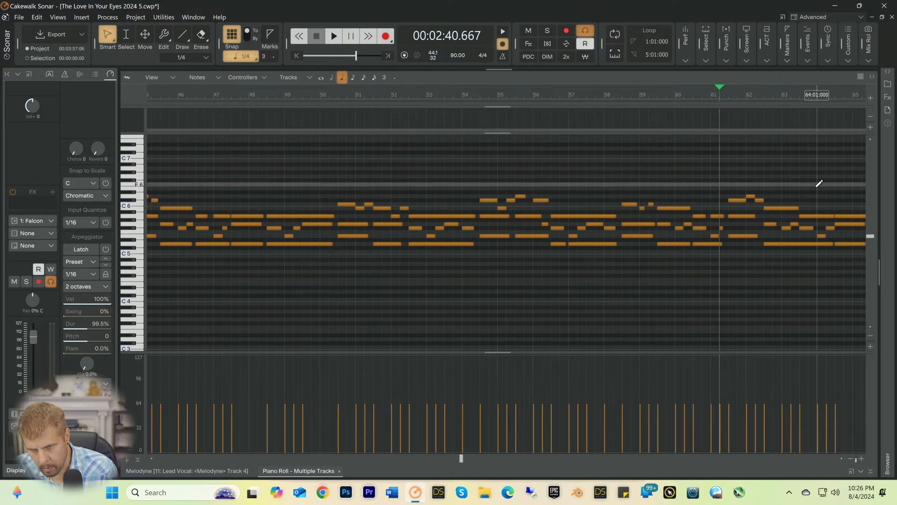
Step: Raise the long B5 note at 62:03 to C6 and play the part from 61:02 through bar 69
drag(781, 209, 778, 204)
key(space)
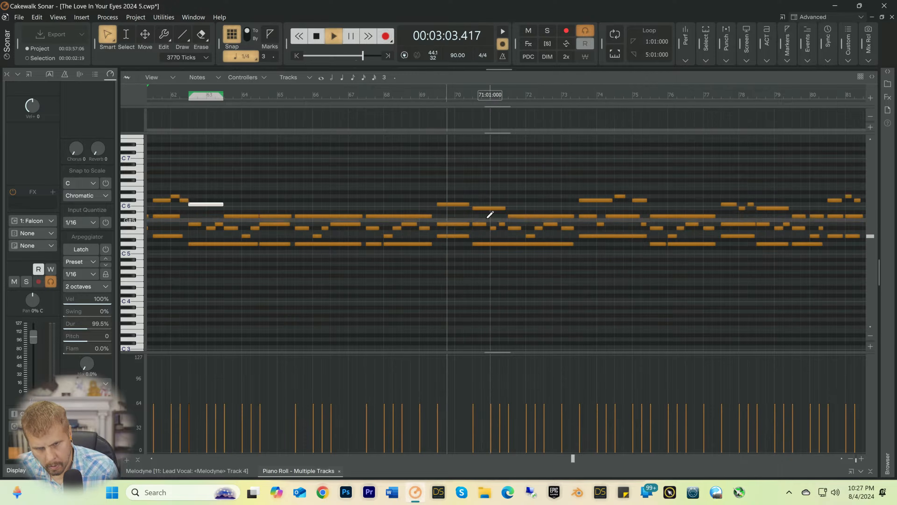
key(space)
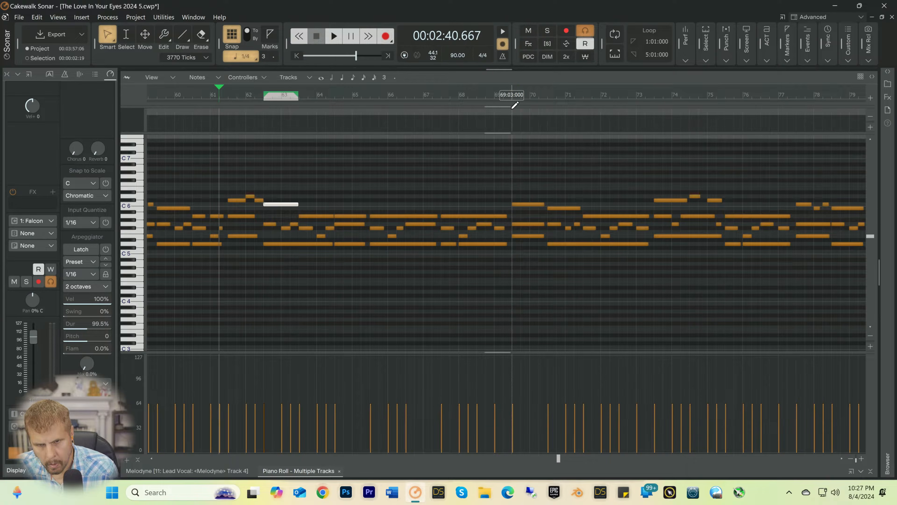
Step: Shorten the C6 note at 69:03 to end at 70:01, add quarter notes B5 at 70:01 and C6 at 70:02, and play from 69:02
click(506, 97)
key(space)
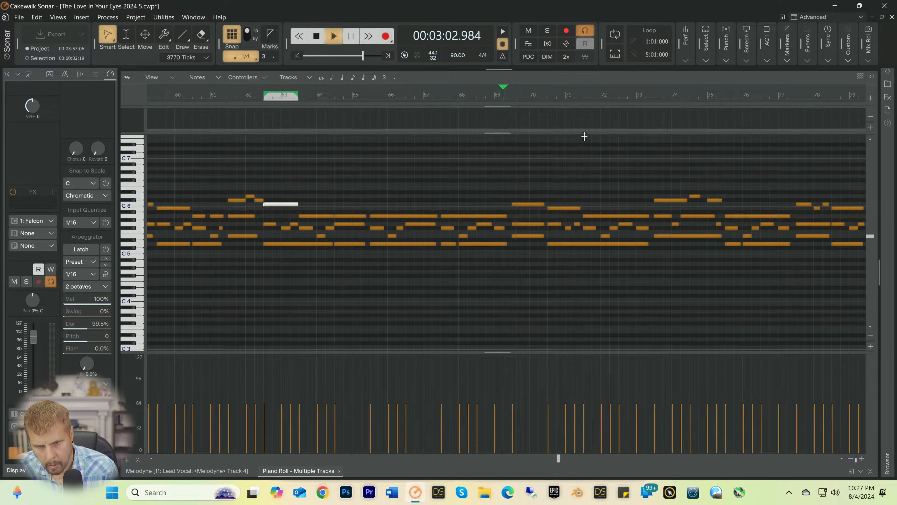
key(space)
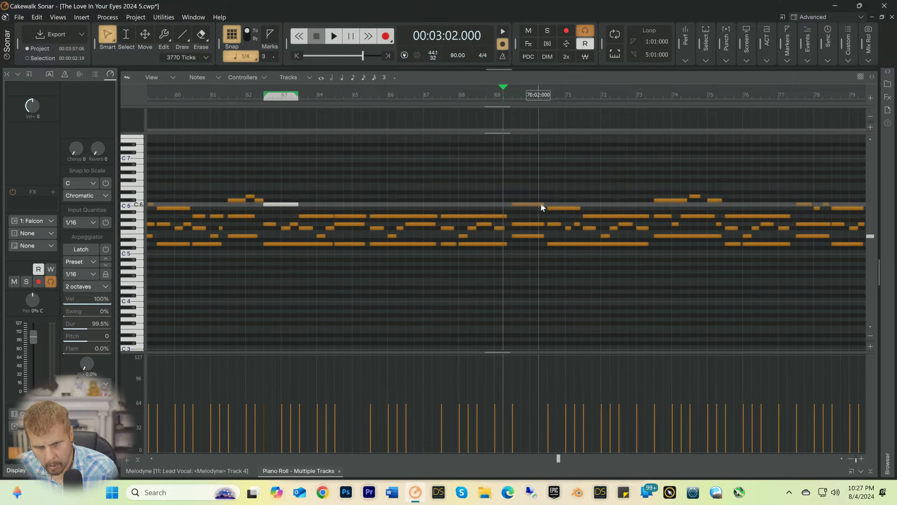
mouse_move(542, 205)
mouse_down()
mouse_move(530, 206)
mouse_move(539, 208)
mouse_up()
click(537, 208)
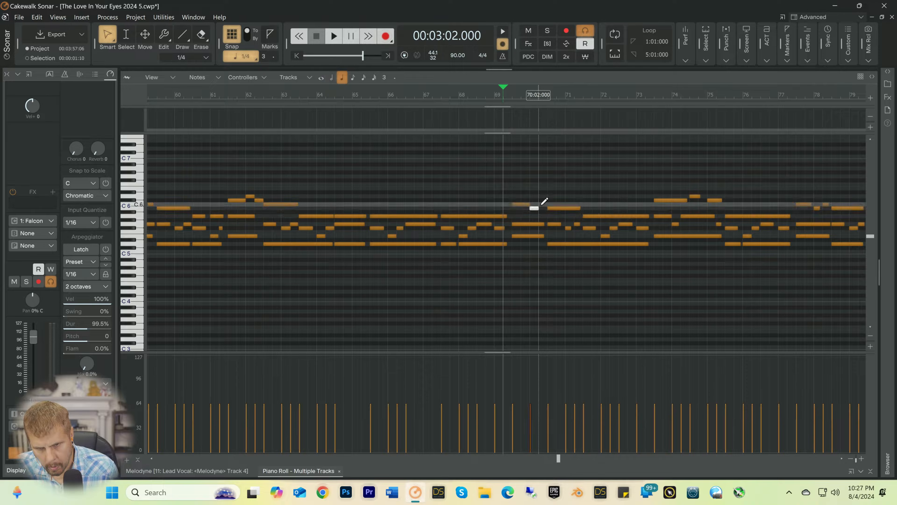
key(space)
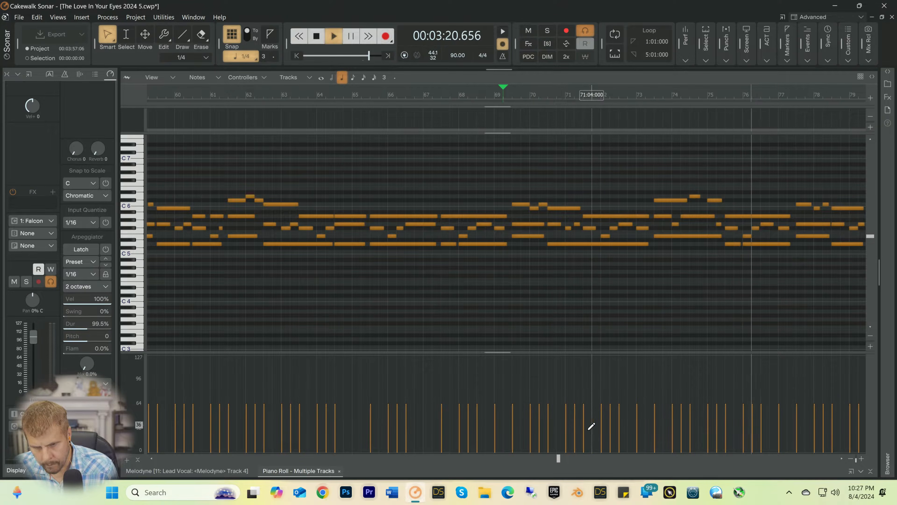
drag(559, 458, 588, 459)
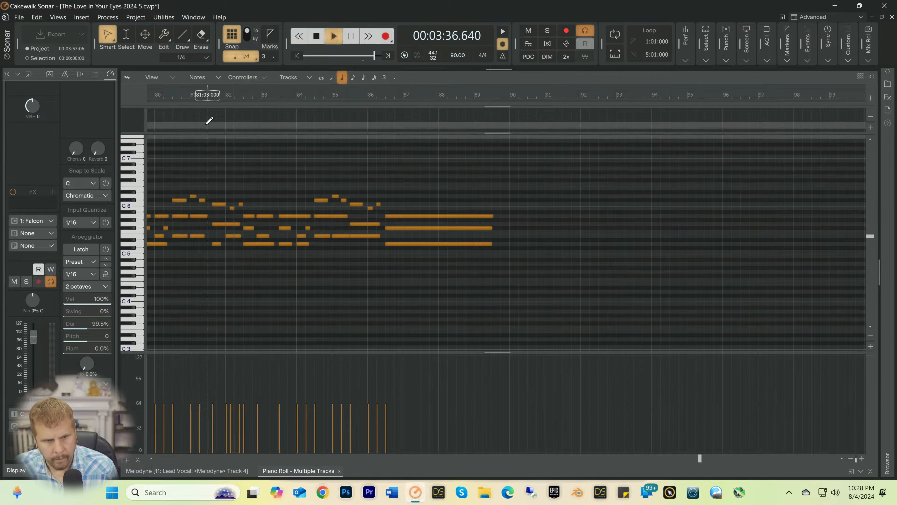
Step: Extend the C6, G5 and D5 chord notes in bar 81 back to start at 81:03, and play from 81:02
click(202, 97)
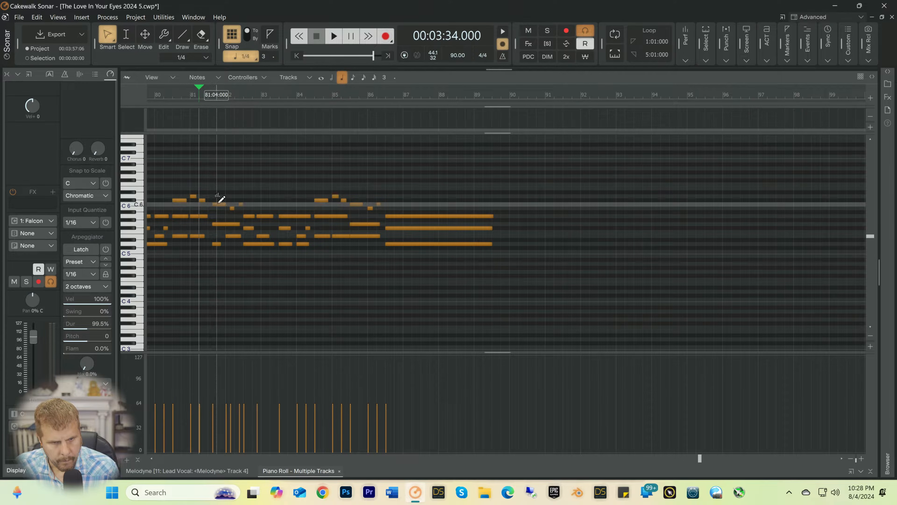
drag(211, 190, 216, 255)
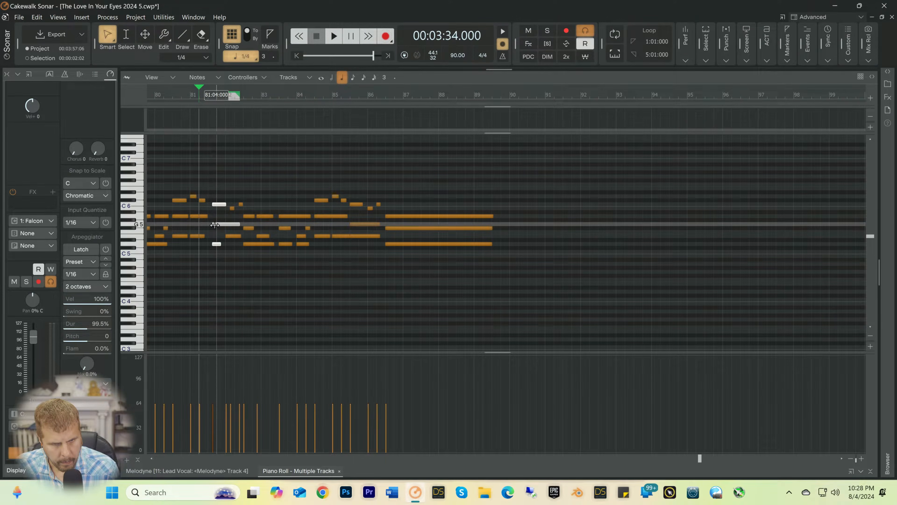
drag(216, 223, 212, 223)
key(space)
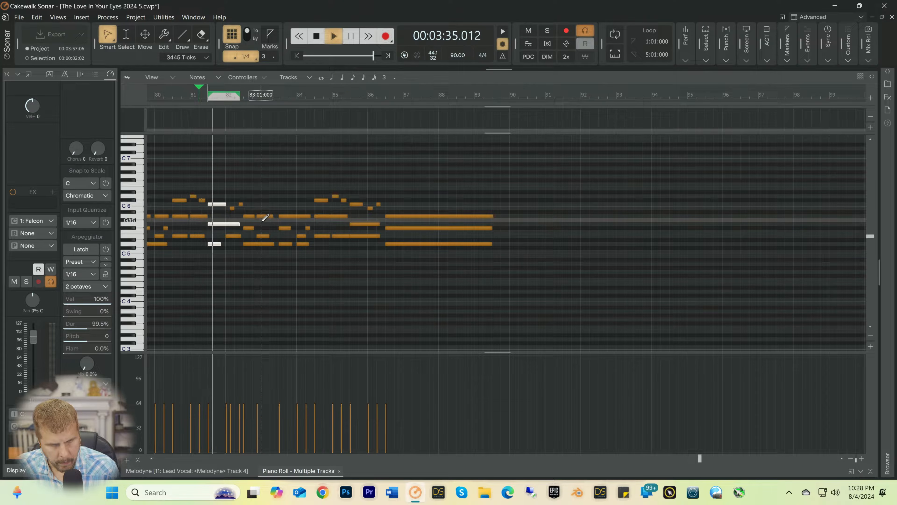
key(space)
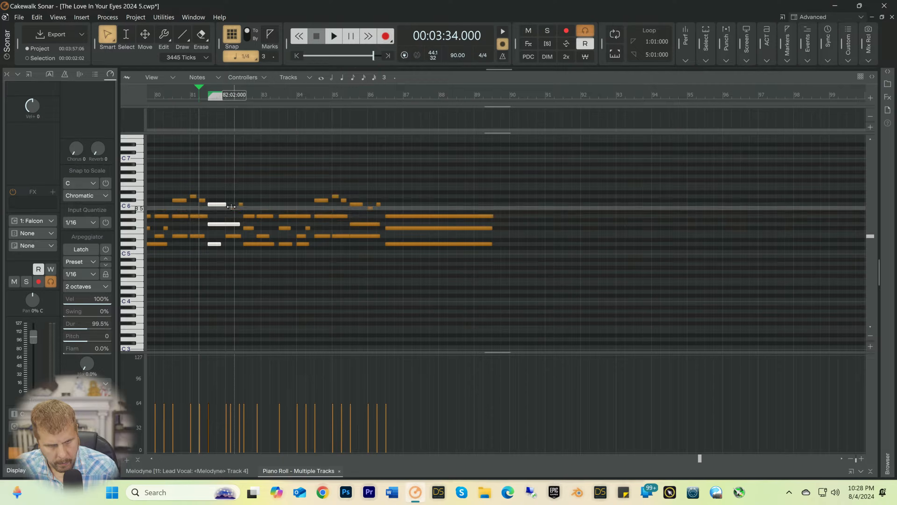
Step: Extend the short B5 and C6 notes in bar 82 back to start at 82:01 and 82:02, and play from 81:02
drag(231, 206, 240, 205)
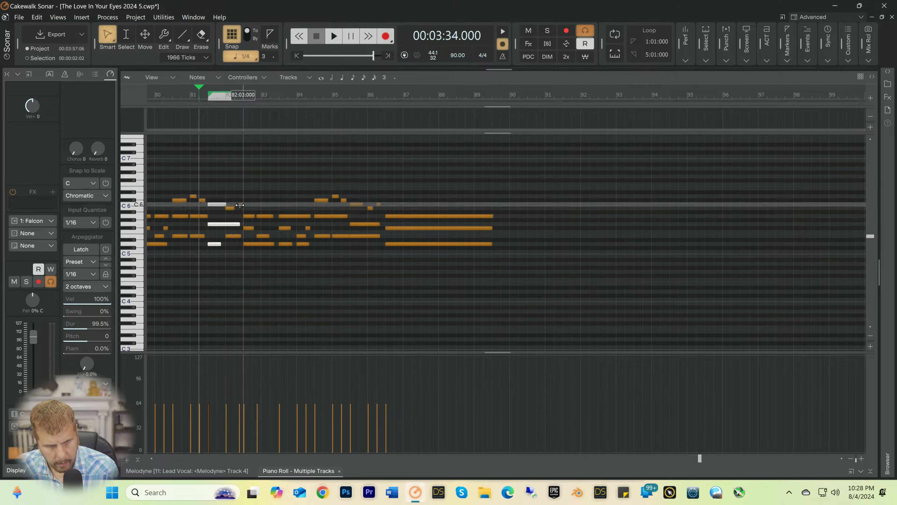
key(space)
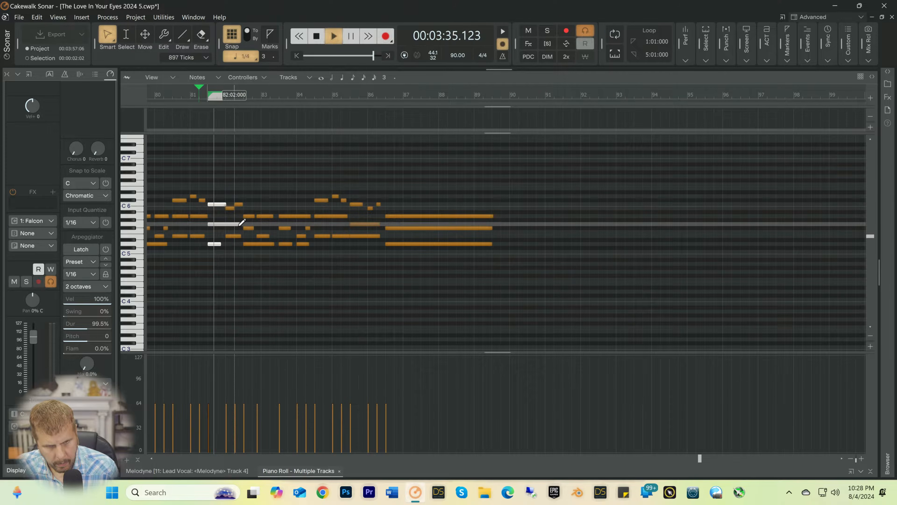
key(space)
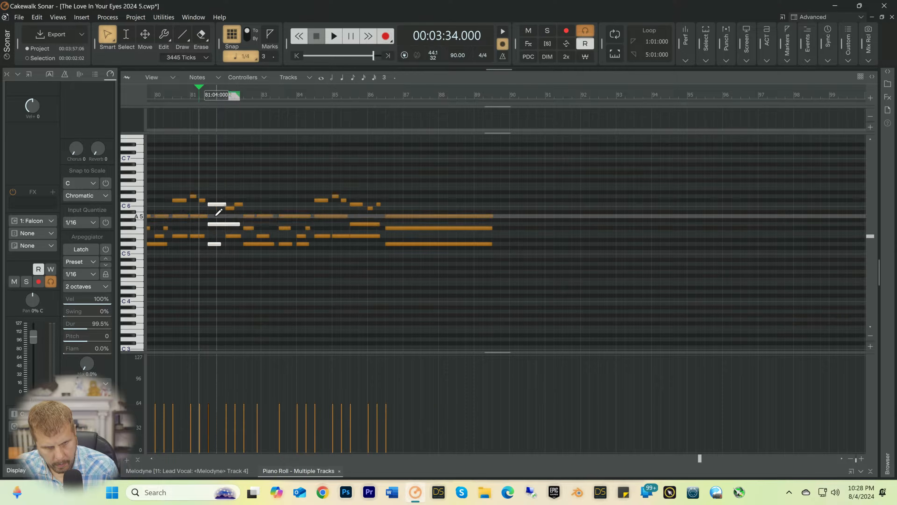
Step: Lower the E5 note at 82:01 to D5 and play the passage from 81:04, then again from 81:01
click(223, 224)
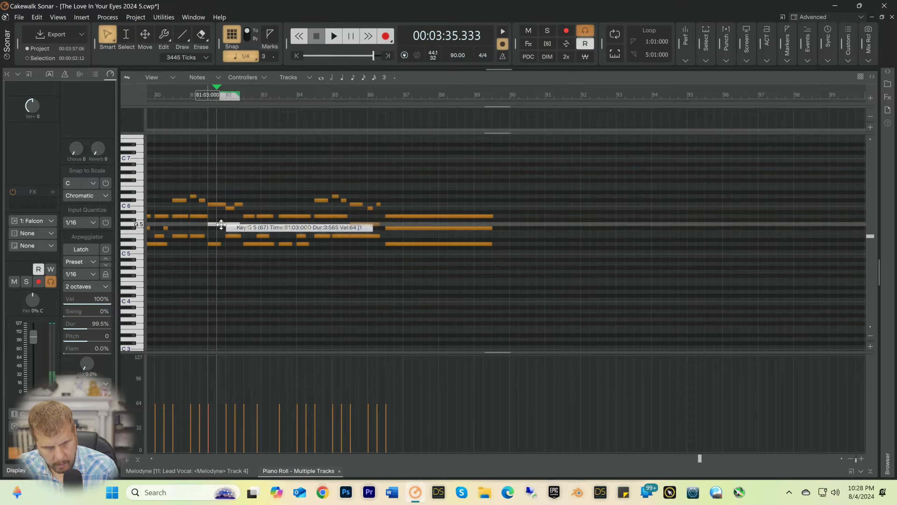
click(232, 237)
drag(231, 237, 233, 241)
key(space)
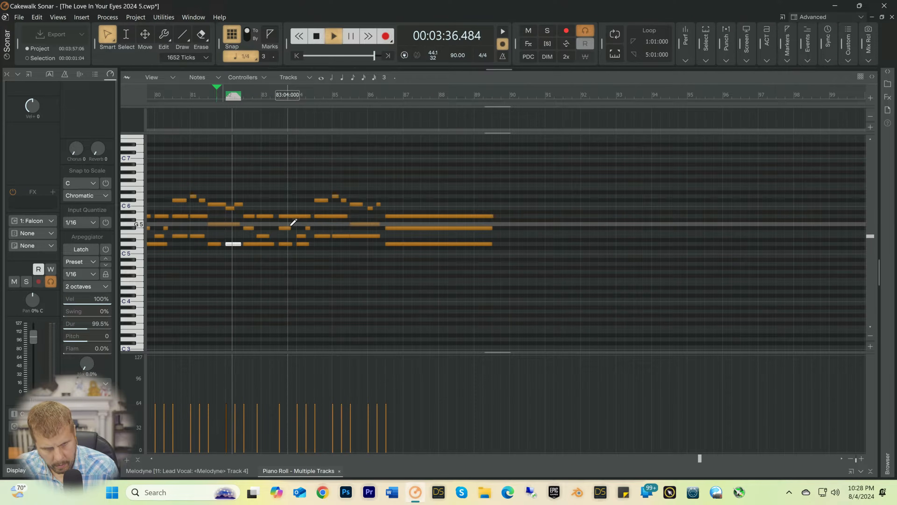
key(space)
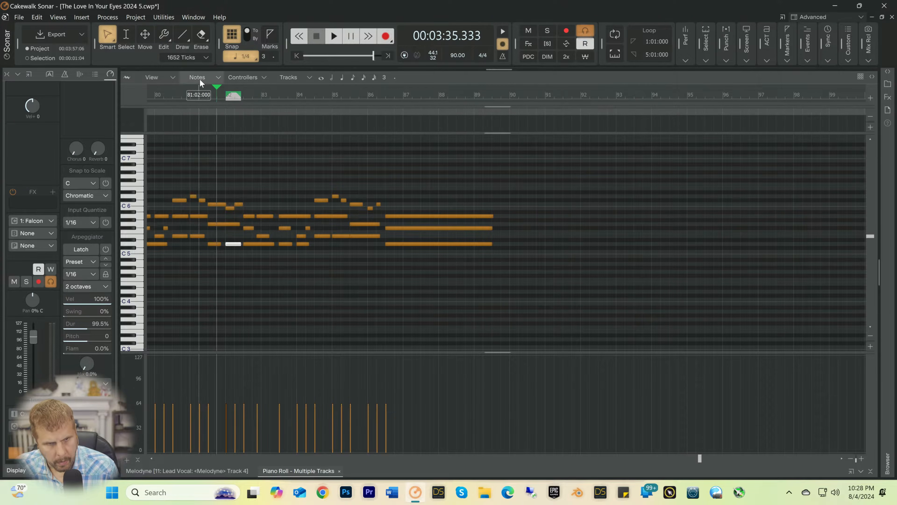
key(space)
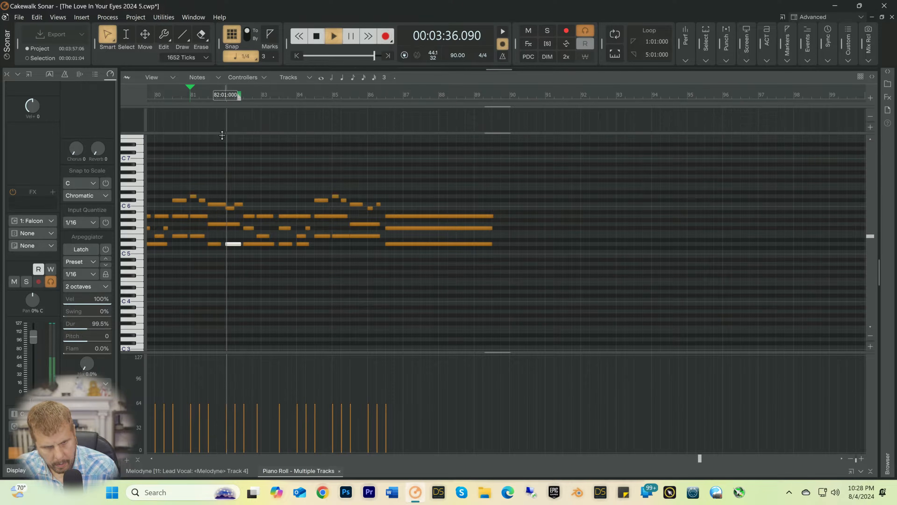
key(space)
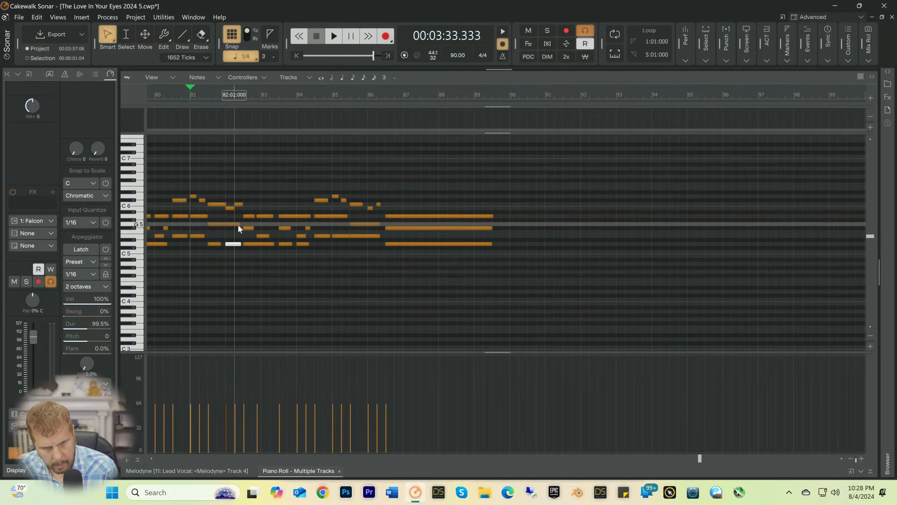
Step: Shorten the G5 note at 81:03 to end at 82:01, and play from 81:01
drag(238, 224, 226, 229)
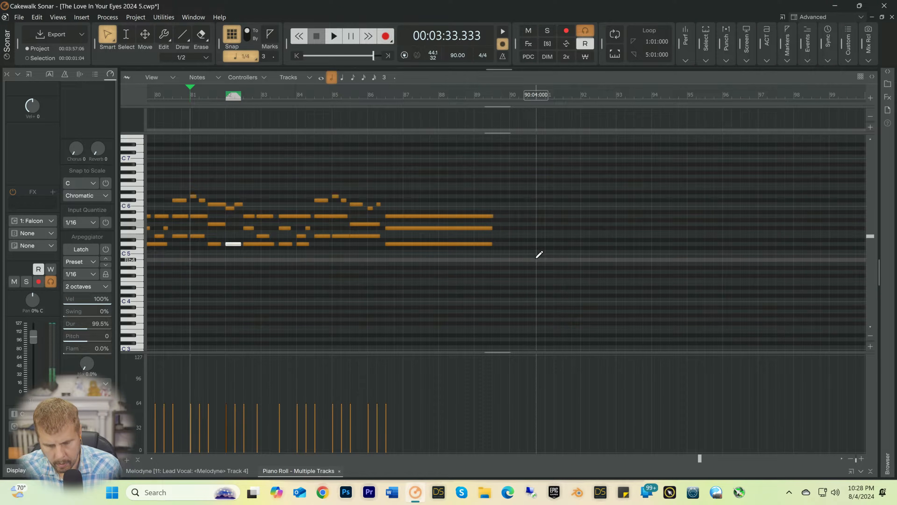
key(space)
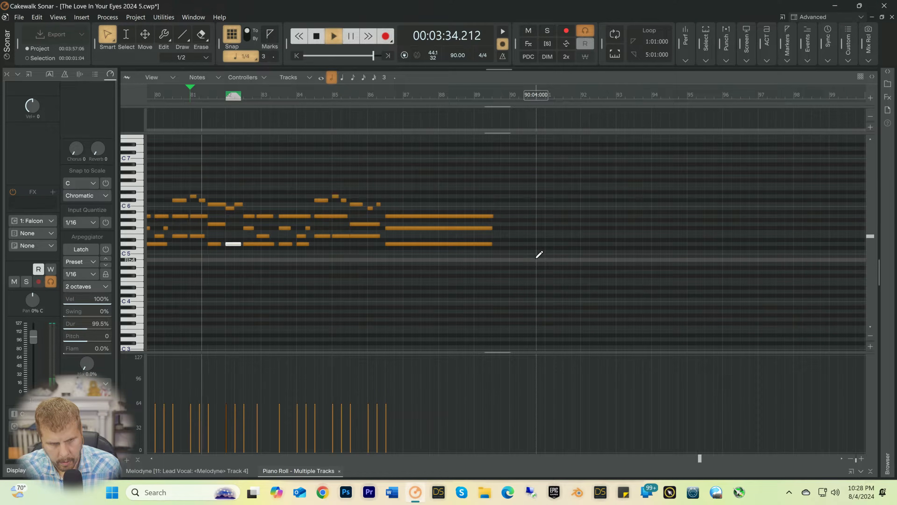
key(space)
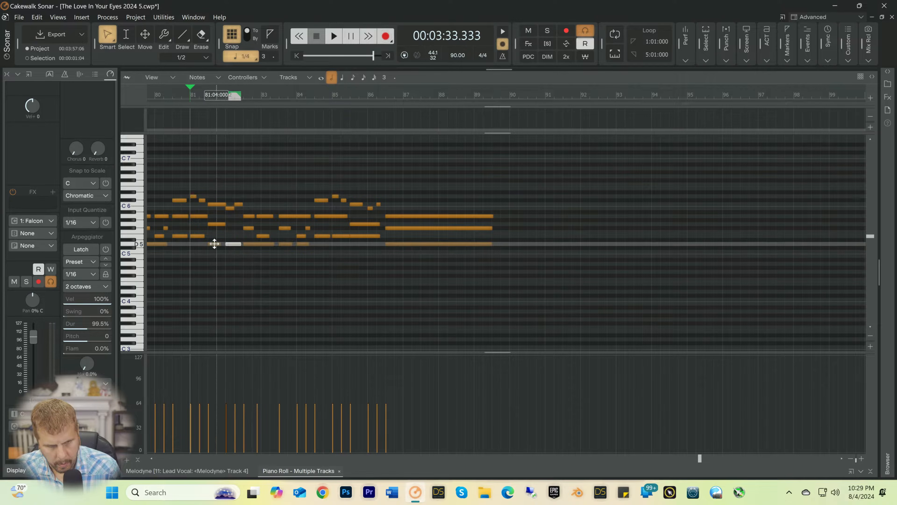
Step: Raise the D5 note at 81:03 to E5 and play the part from 81:01 into bar 83
drag(215, 243, 216, 225)
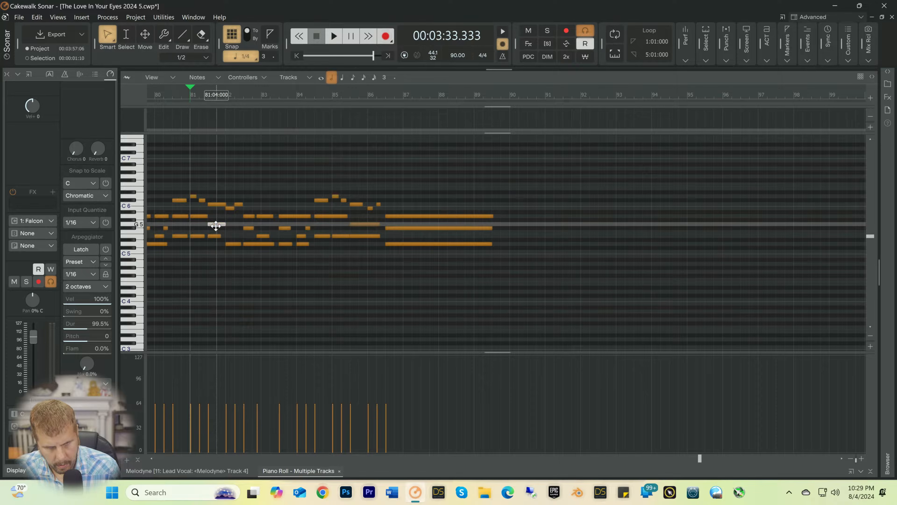
click(217, 202)
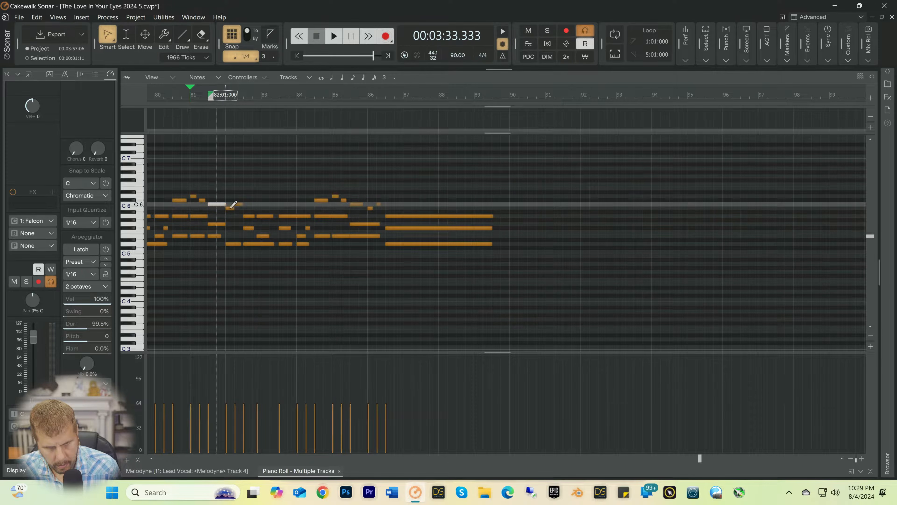
key(space)
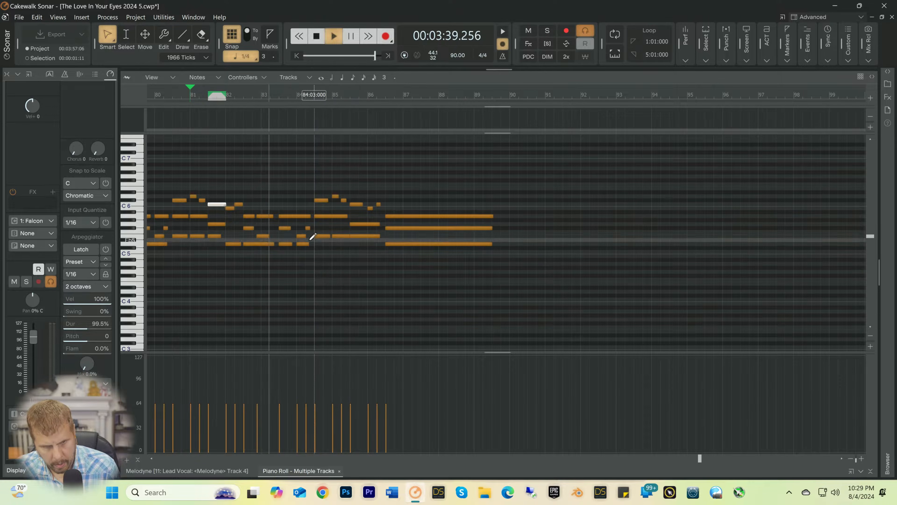
key(space)
Step: Move the A5 and E5 notes just before bar 83 to start at 83:01
drag(262, 207, 270, 236)
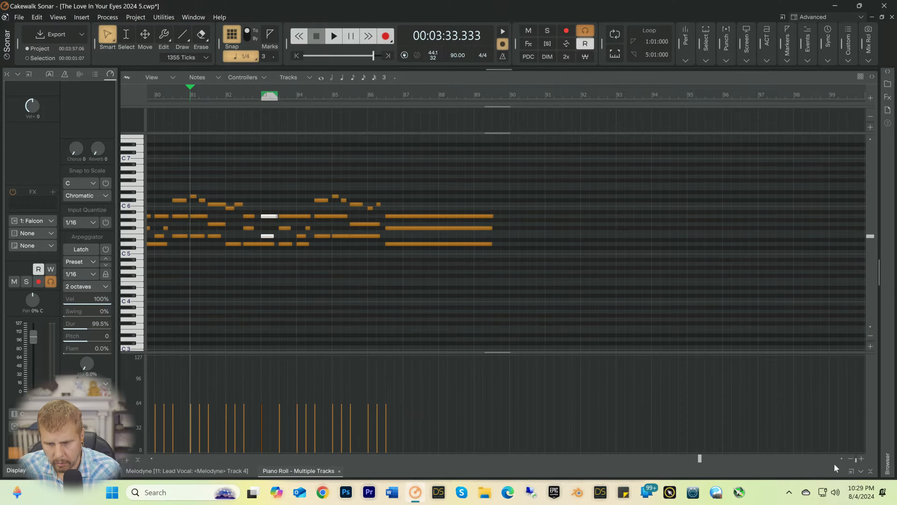
Step: Close the piano roll, enlarge the bus pane and lower the Master bus output volume to -12.4 while playing from 81:01
click(871, 471)
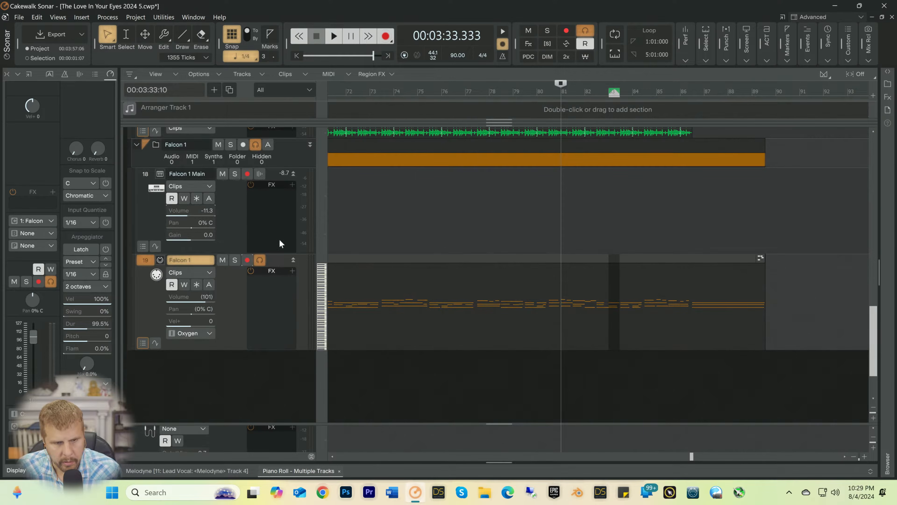
drag(232, 424, 229, 307)
scroll(220, 341, up, 5)
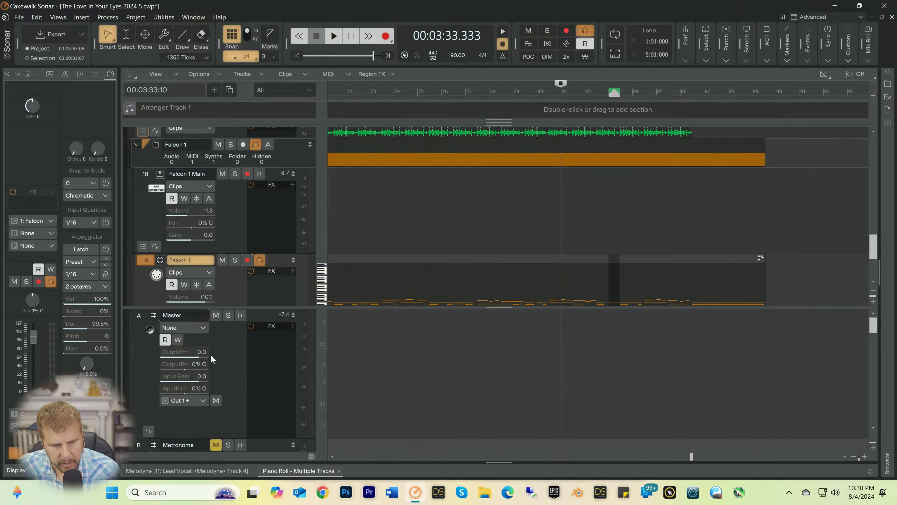
drag(200, 353, 171, 354)
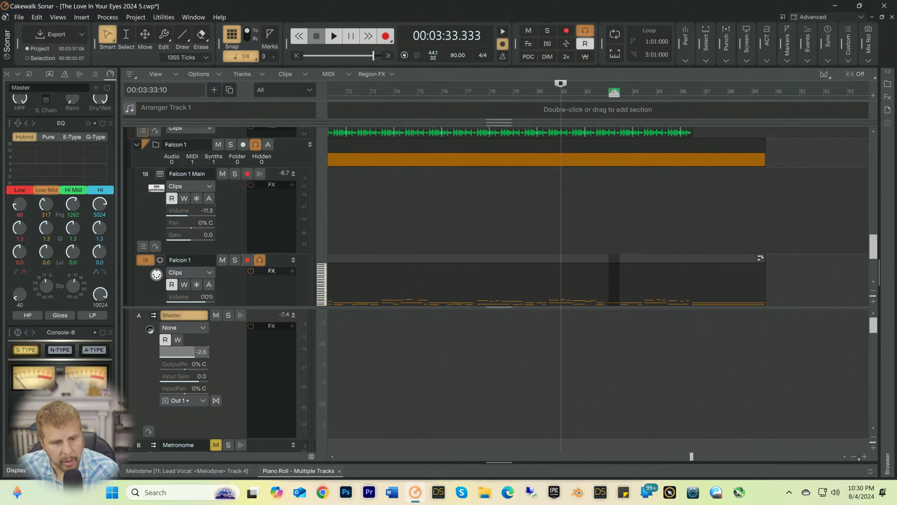
key(space)
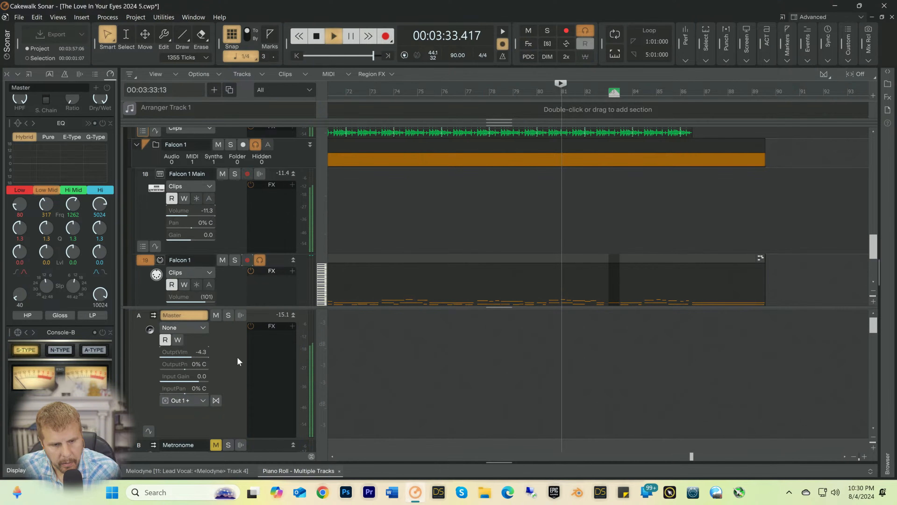
drag(192, 354, 180, 352)
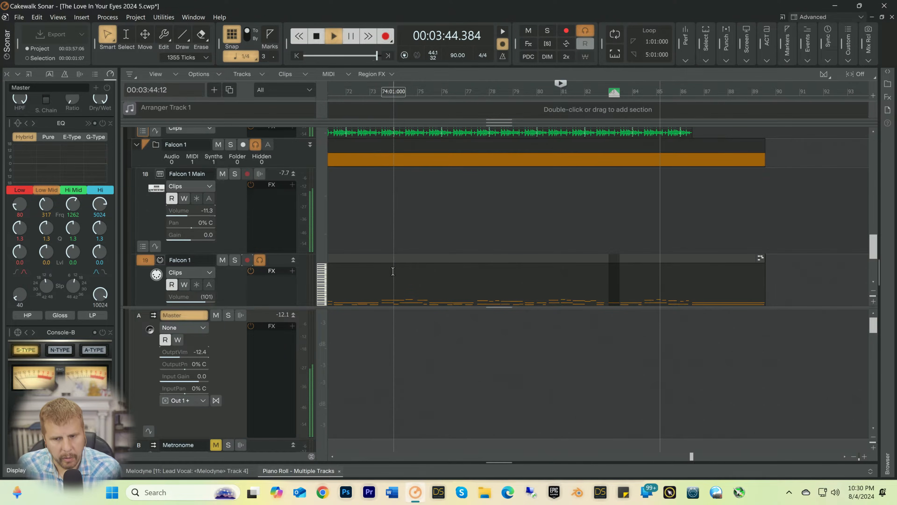
key(space)
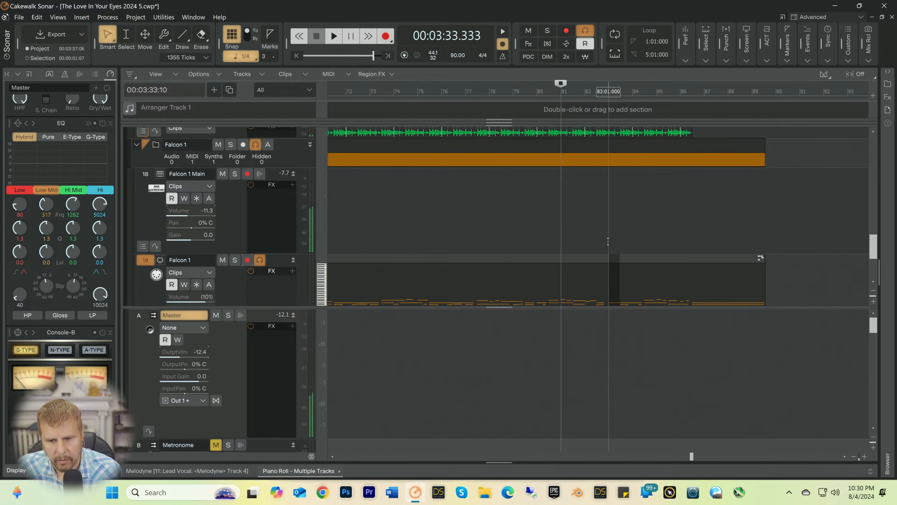
Step: Shrink the bus pane, reopen the piano roll and play the Falcon part from 81:01
drag(578, 306, 579, 391)
key(space)
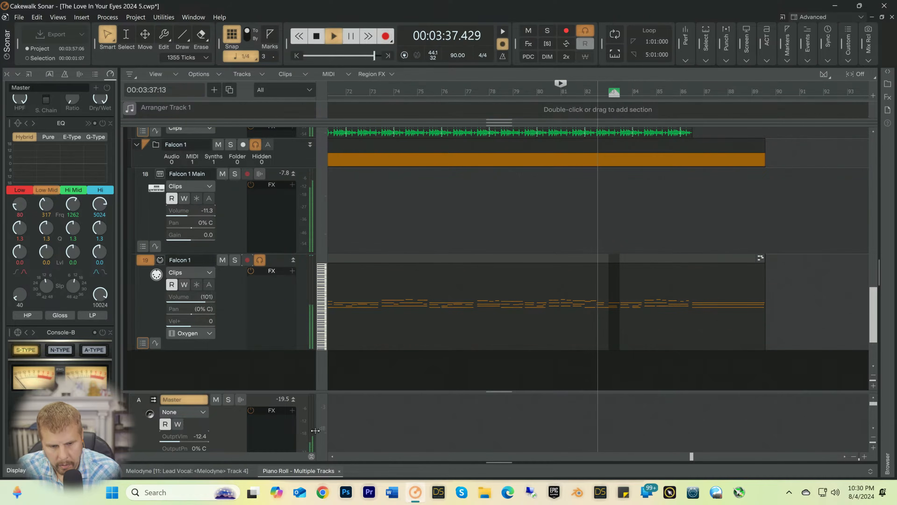
click(285, 470)
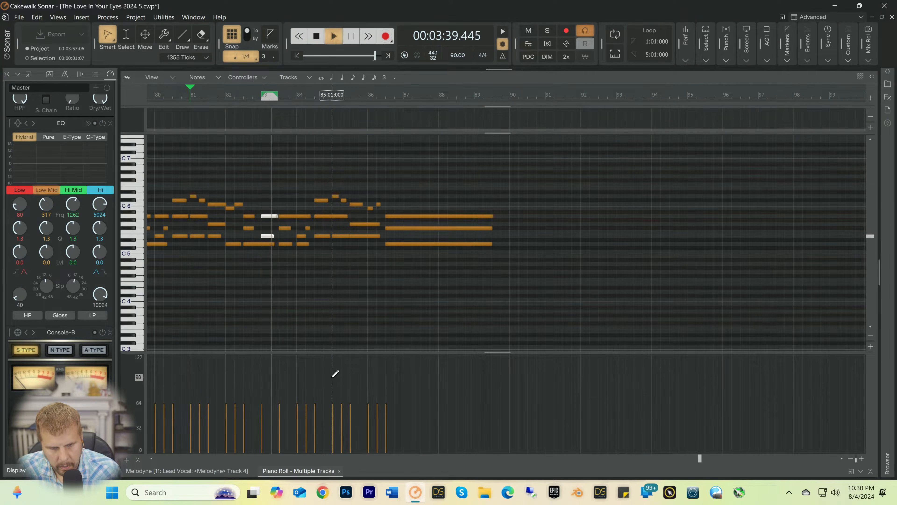
key(space)
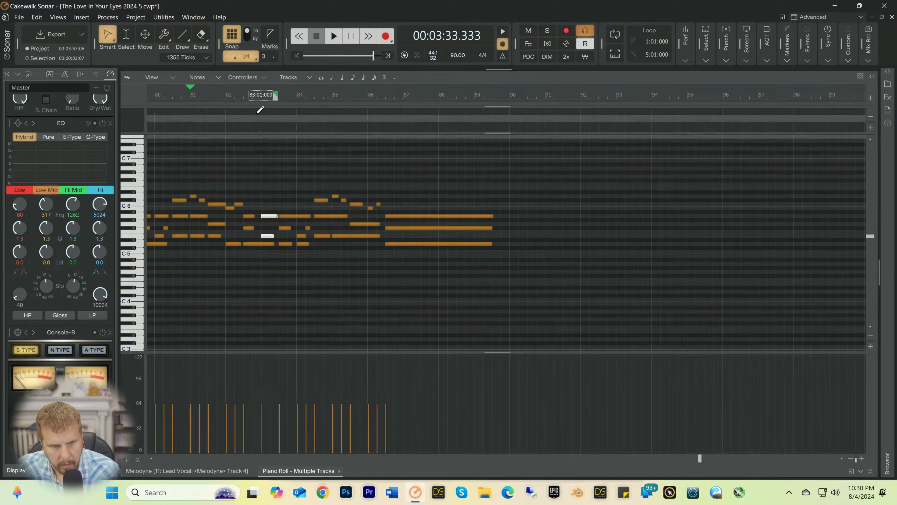
click(253, 101)
key(space)
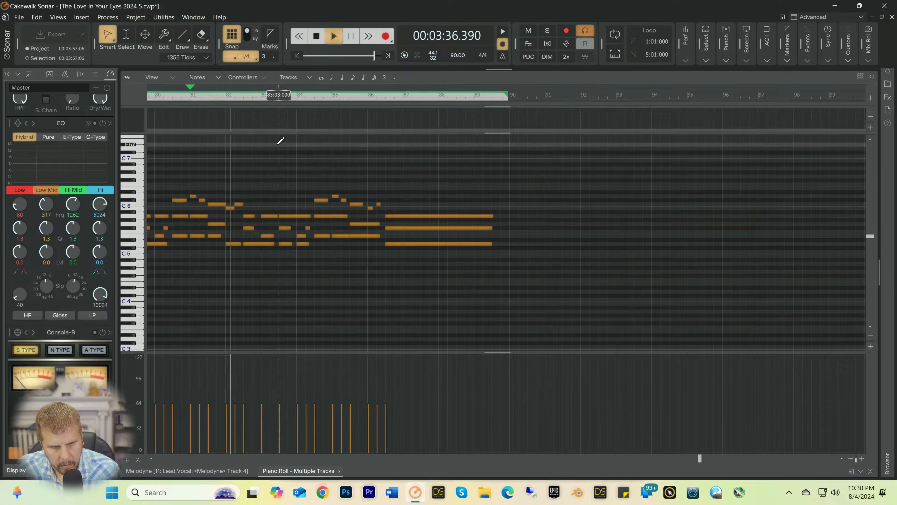
key(space)
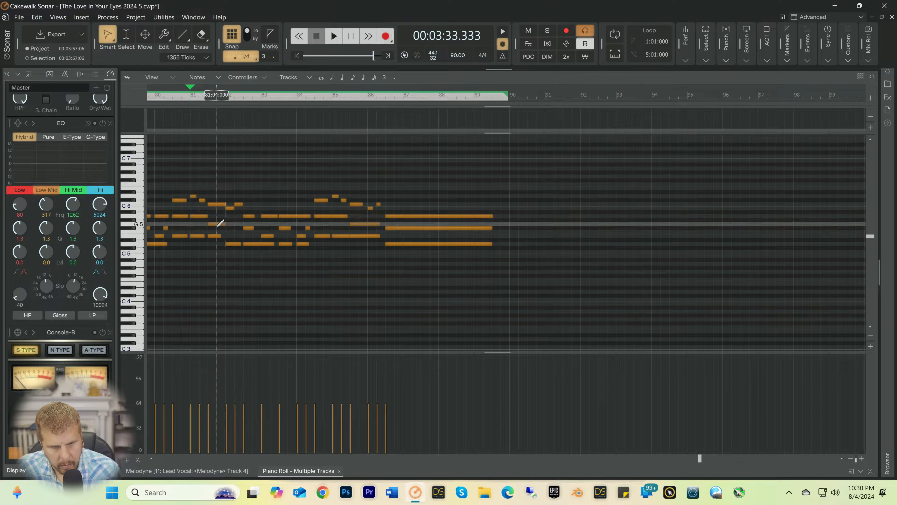
Step: Copy the D5 note at 82:01 up to E5, and play from 81:01
click(233, 244)
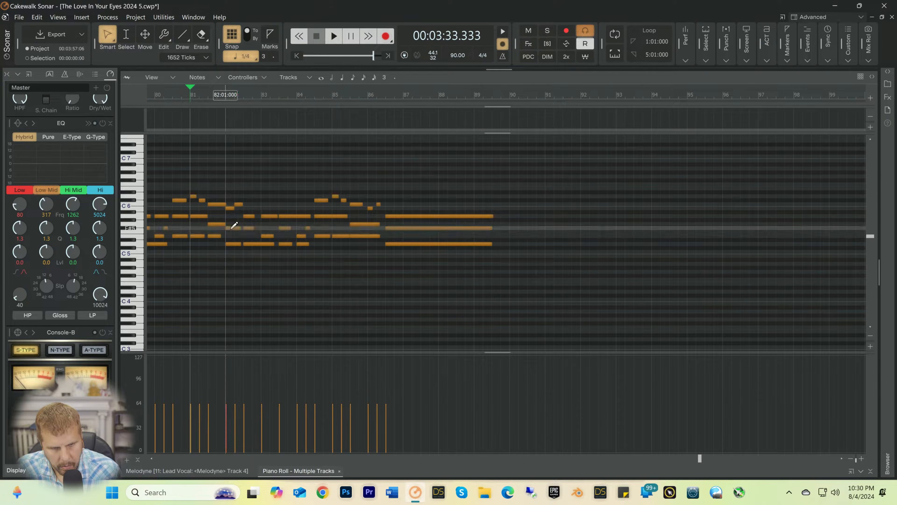
drag(232, 229, 231, 236)
key(space)
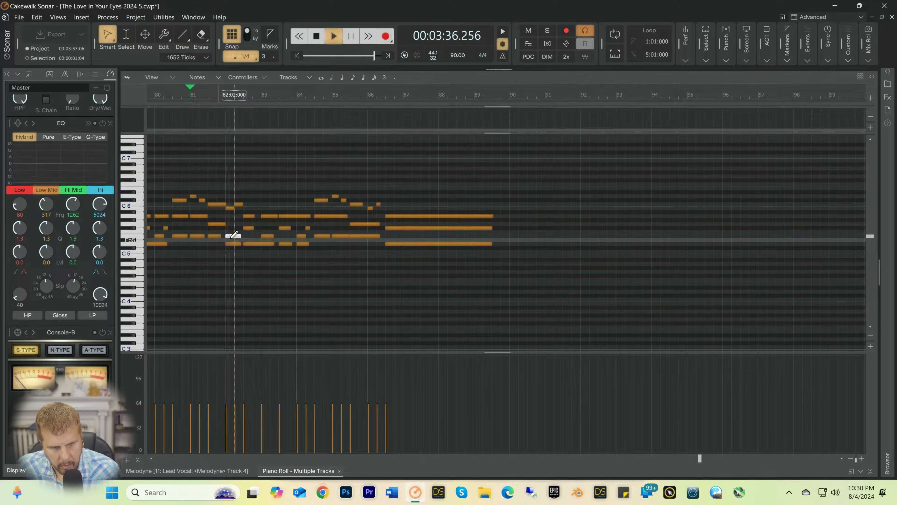
key(space)
Step: Raise the copied note at 82:01 to F#5, play from 81:01, and shorten it to end at 82:02
drag(232, 236, 231, 228)
key(space)
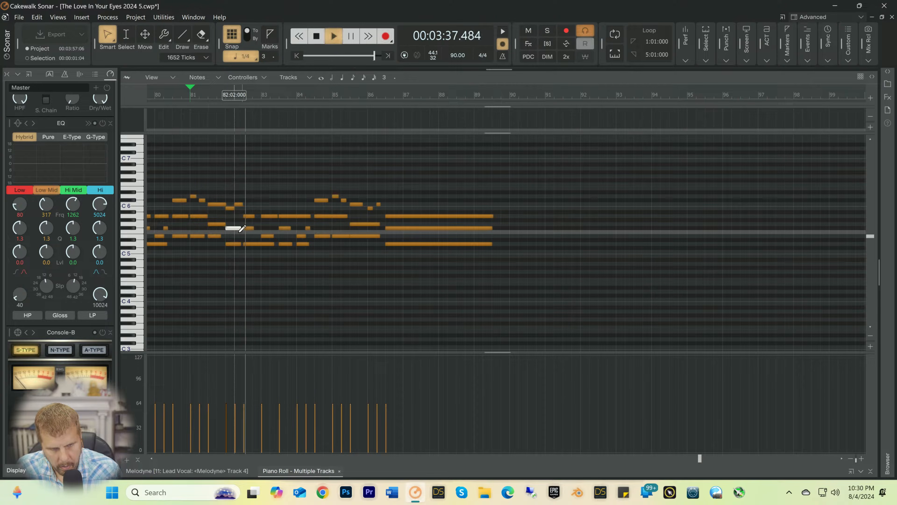
key(space)
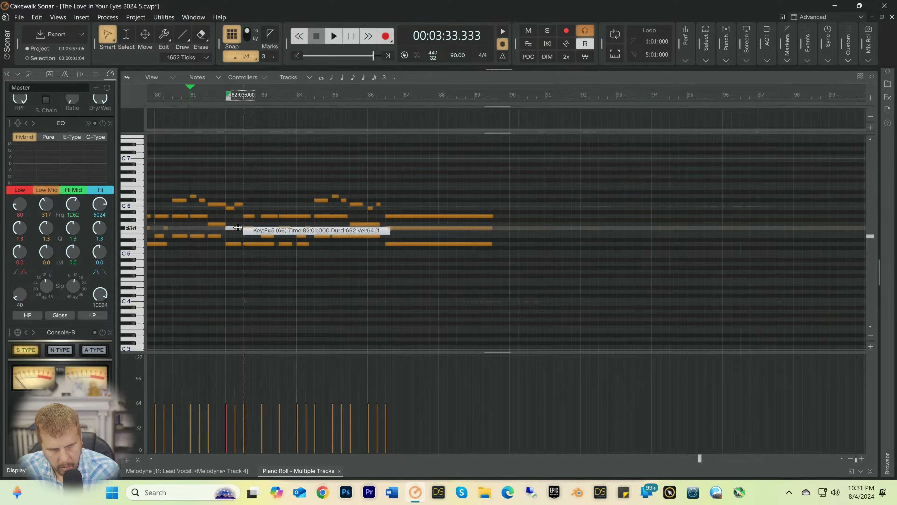
drag(241, 228, 233, 228)
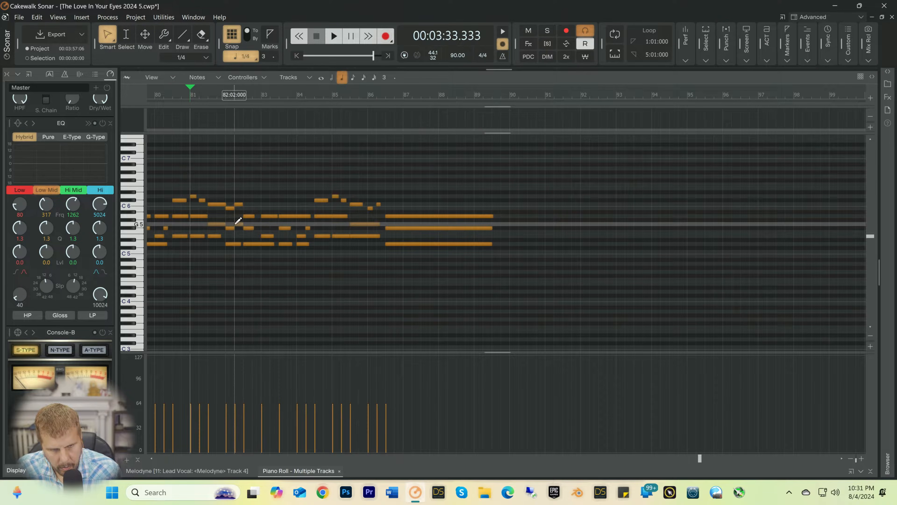
Step: Shorten the E5 note at 83:01 to end at 83:02, add an F#5 note at 83:02, and play from 82:04
key(space)
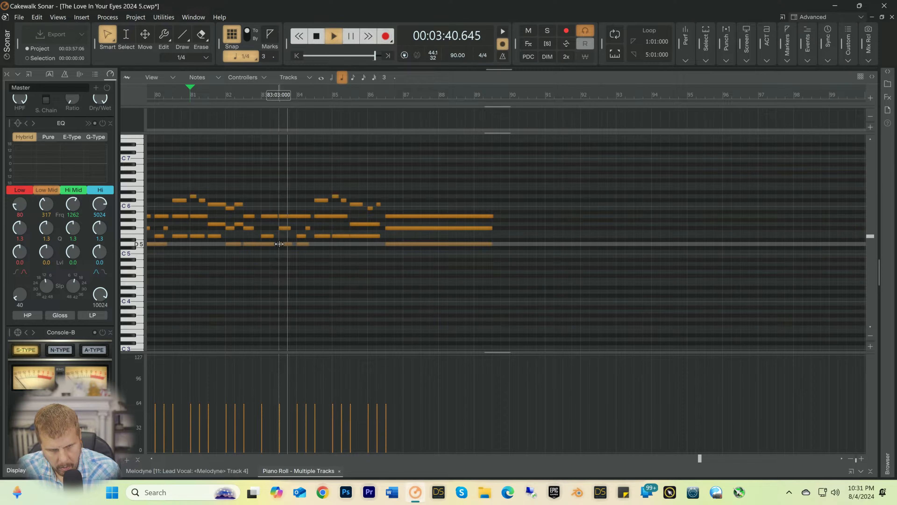
key(space)
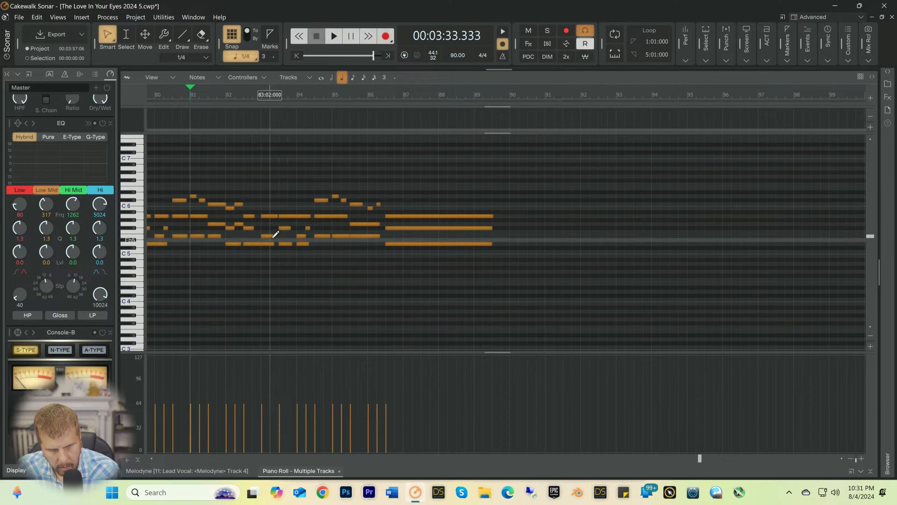
click(255, 98)
key(space)
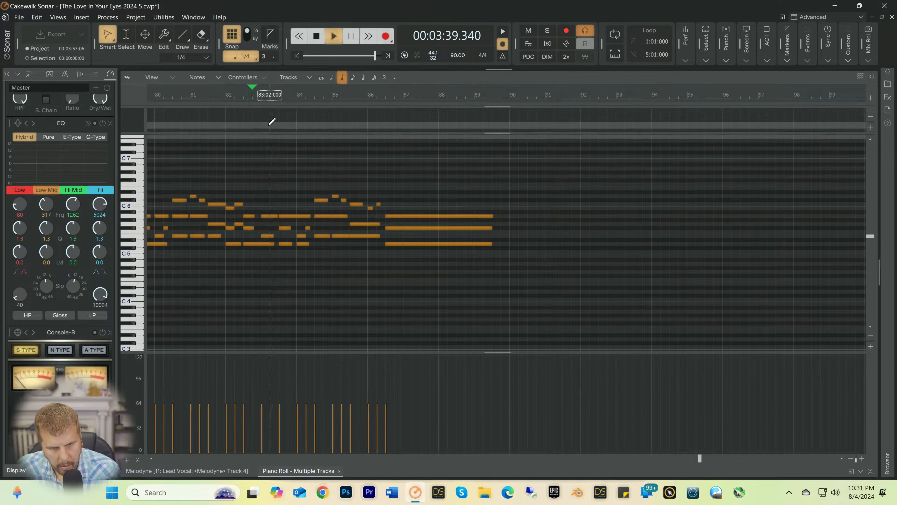
key(space)
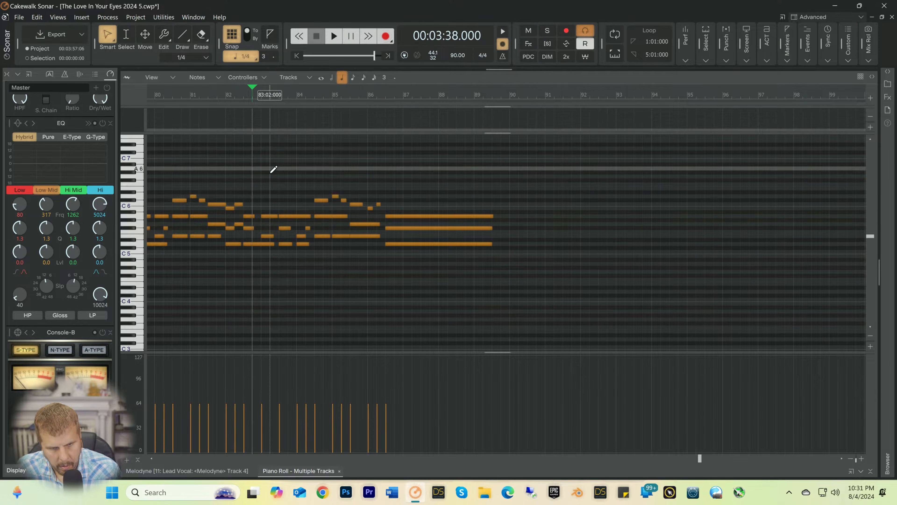
click(268, 236)
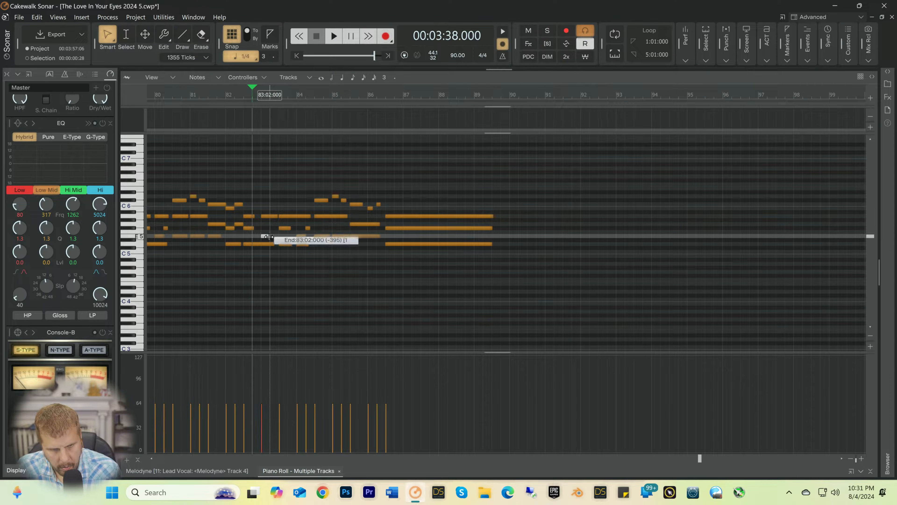
drag(269, 236, 275, 228)
key(space)
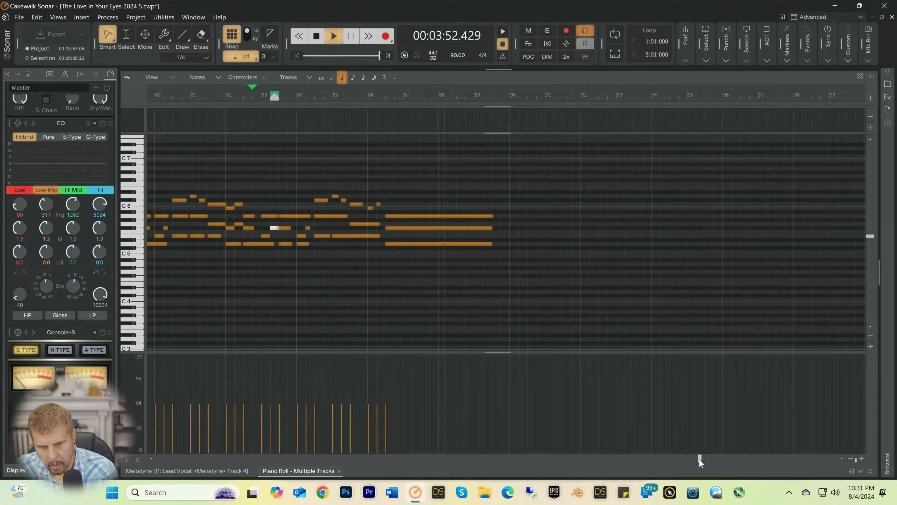
key(space)
Step: Play from 1:03, shorten the C6 note at 3:03 to end at 4:01, and add quarter notes B5 at 4:01 and C6 at 4:02
drag(698, 459, 158, 459)
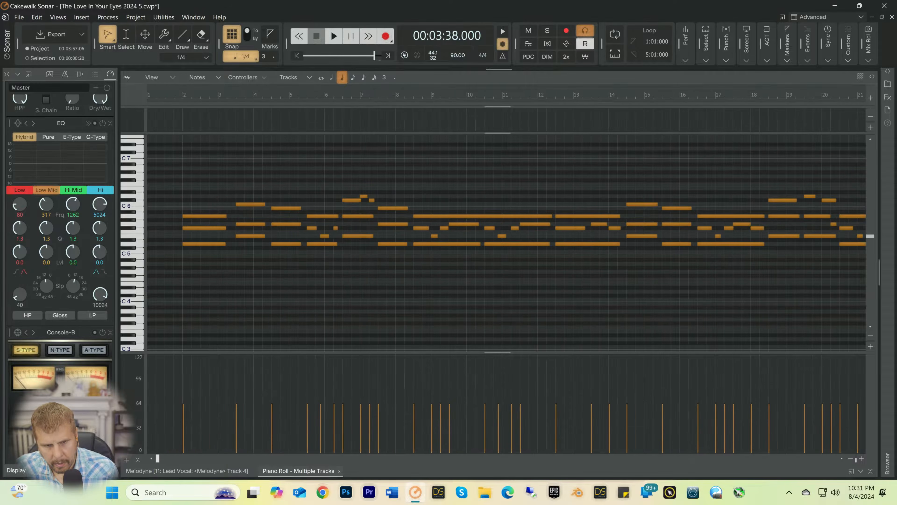
click(166, 95)
key(space)
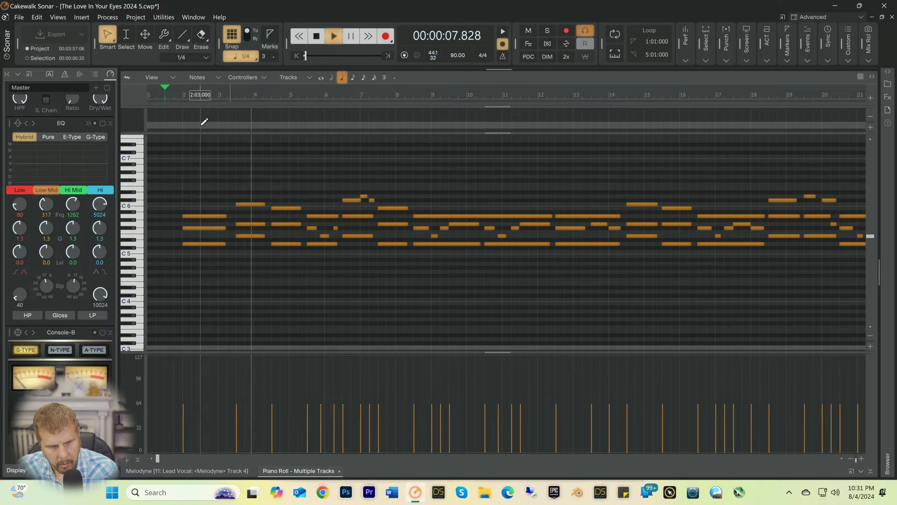
key(space)
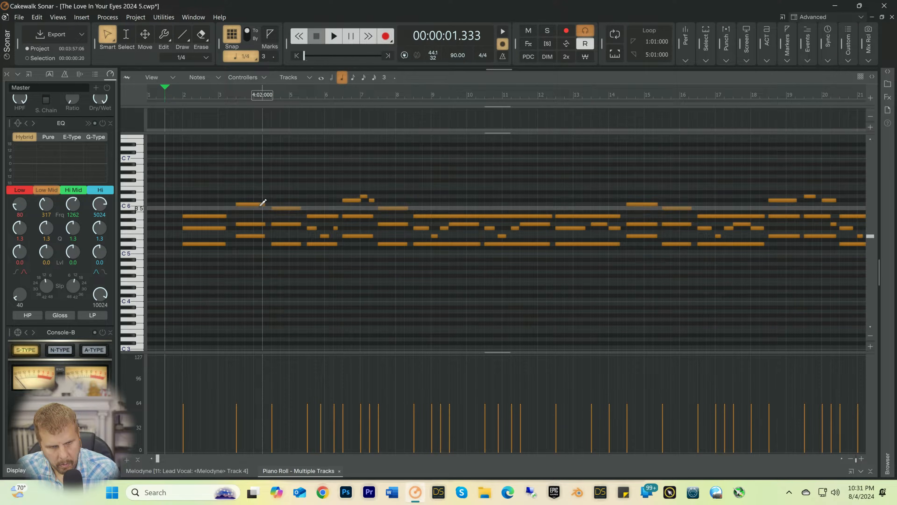
drag(264, 204, 254, 205)
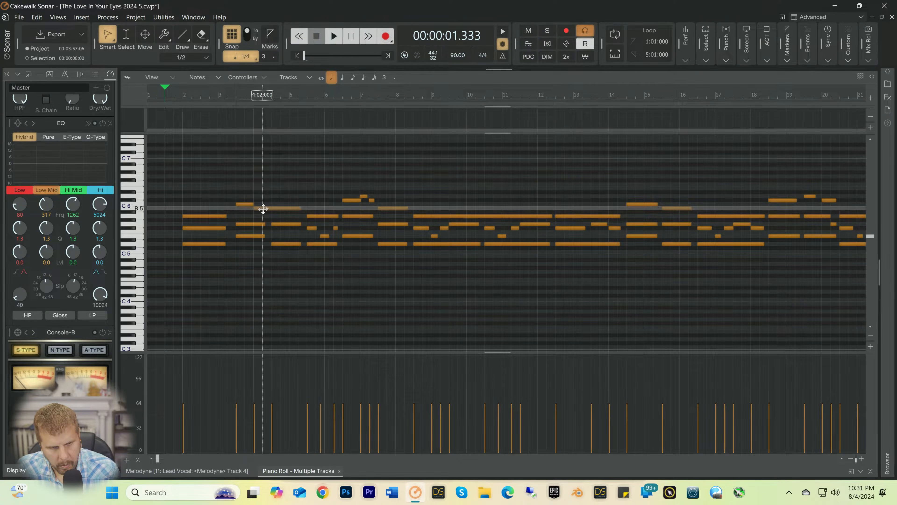
drag(267, 208, 263, 207)
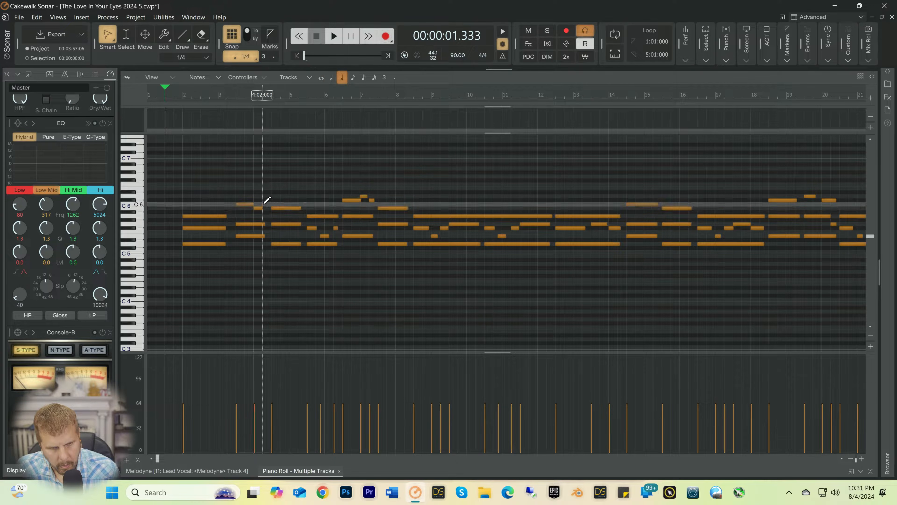
key(space)
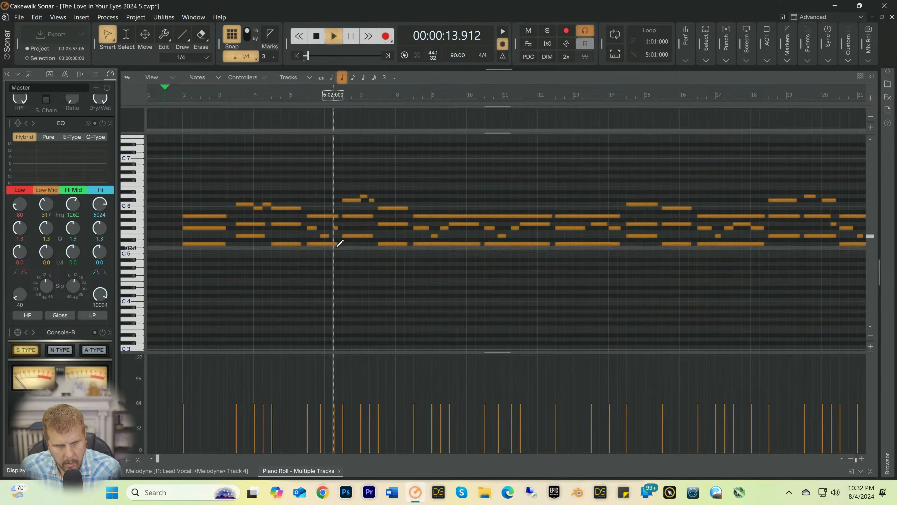
key(space)
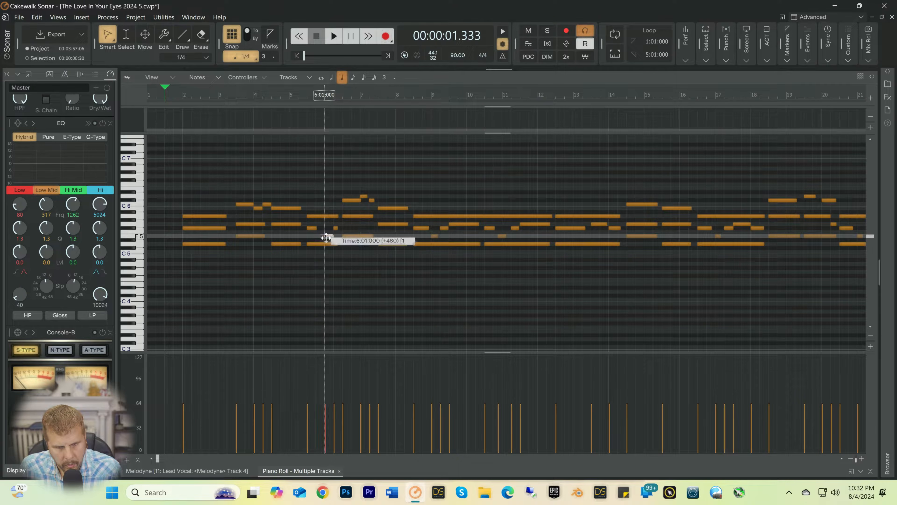
Step: Move the short E5 note just before bar 6 to start at 6:01, and play from 5:02
click(326, 238)
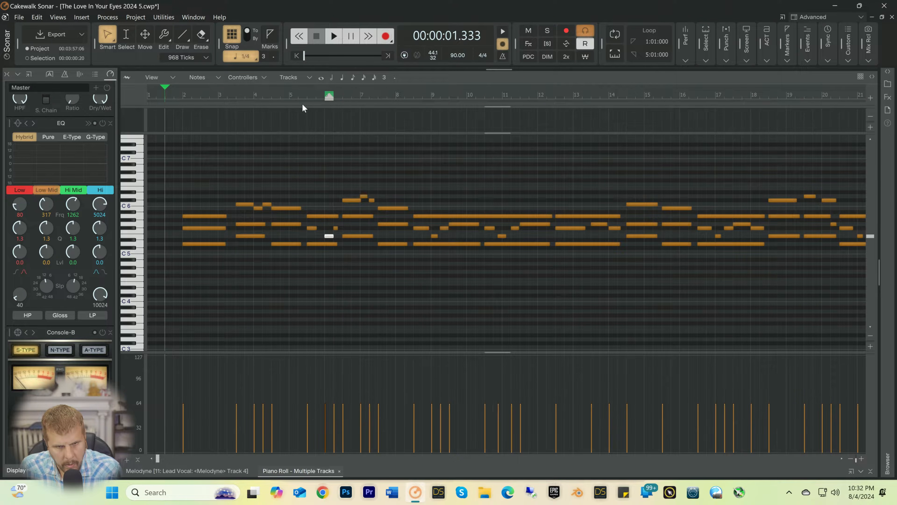
click(300, 95)
key(space)
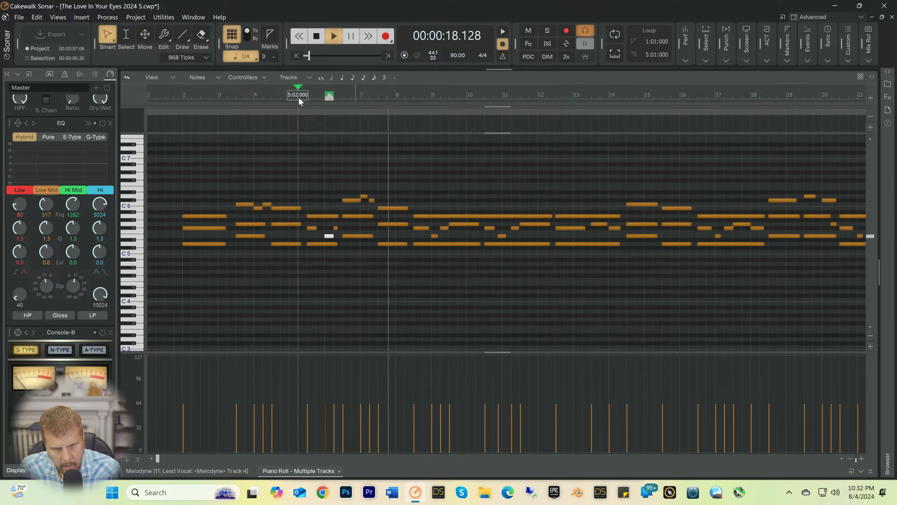
key(space)
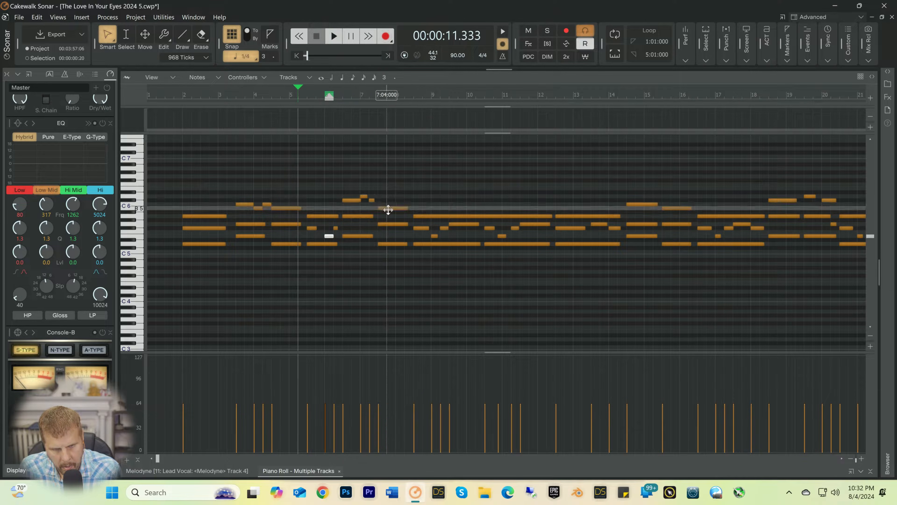
Step: Raise the B5 note at 7:03 to C6 and the D5 note below it to E5, and play from 7:01
drag(388, 210, 388, 206)
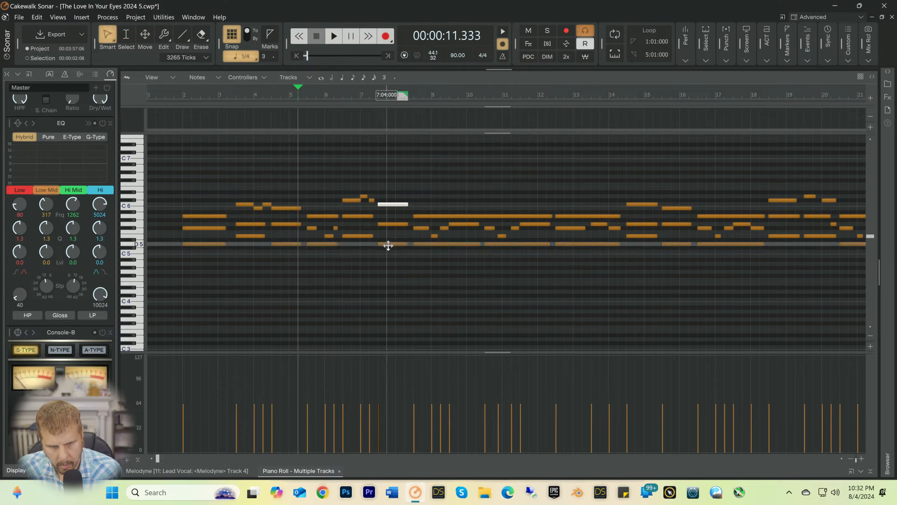
drag(390, 244, 390, 235)
click(387, 223)
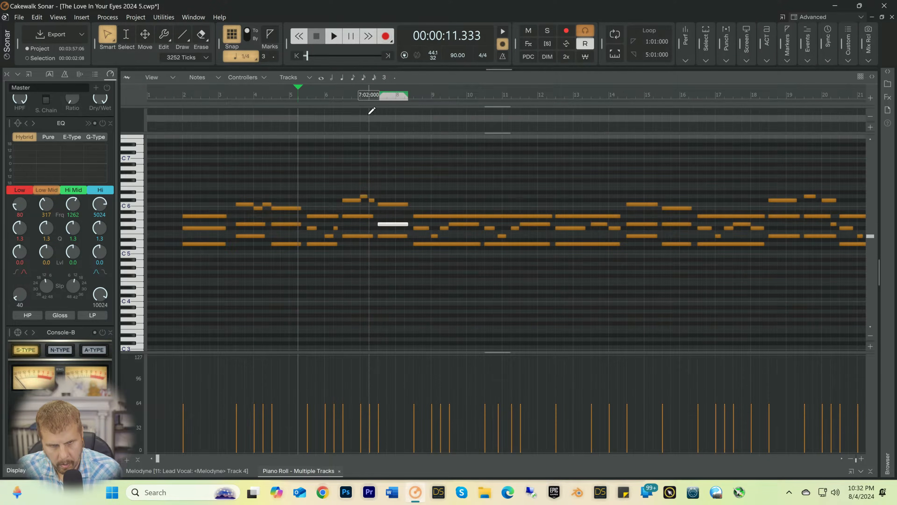
click(366, 97)
key(space)
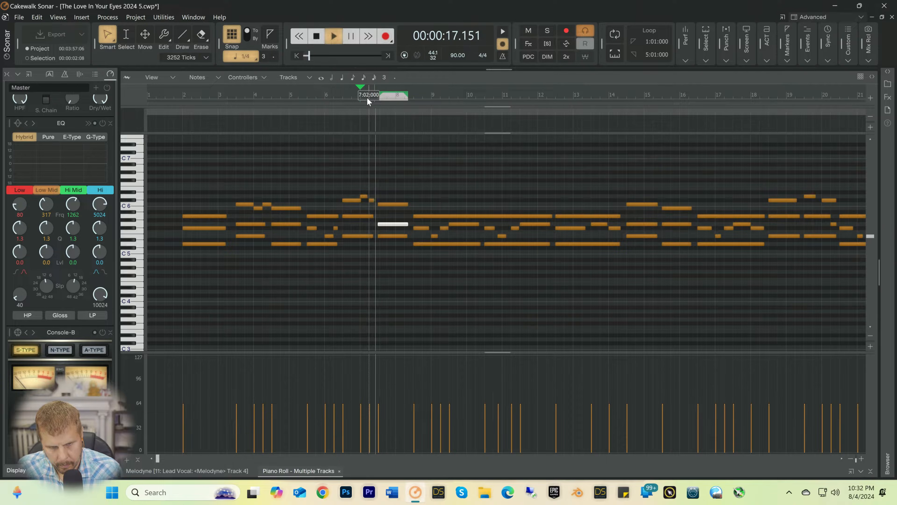
key(space)
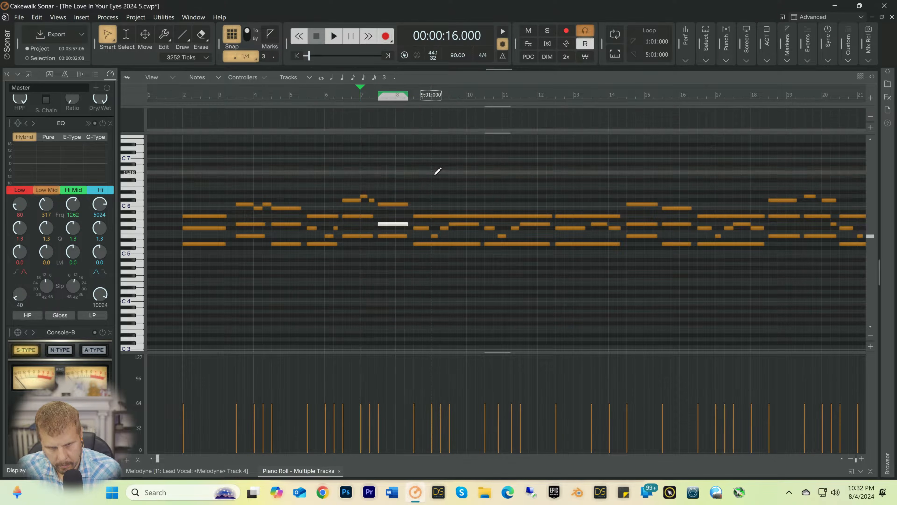
Step: Shorten the C6 note at 7:03 to end at 8:01, add quarter notes B5 at 8:01 and C6 at 8:02, and play from 7:01
click(389, 205)
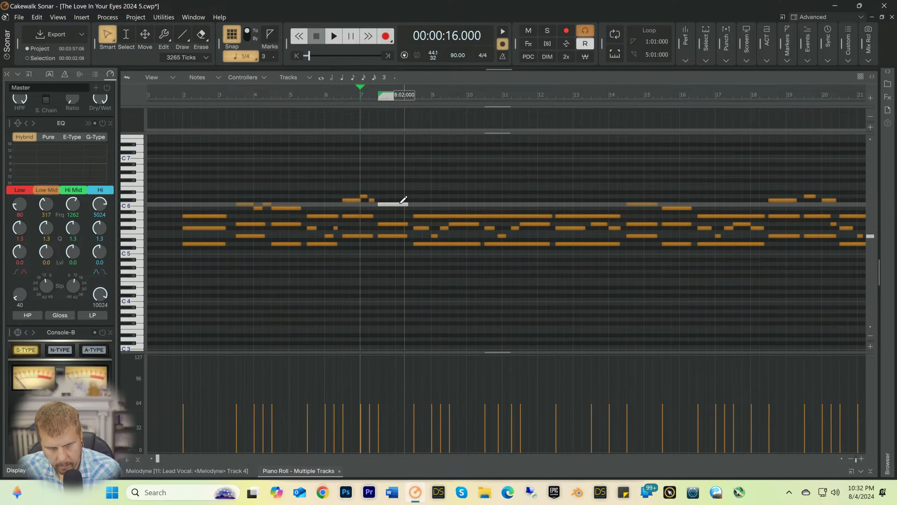
drag(403, 204, 396, 204)
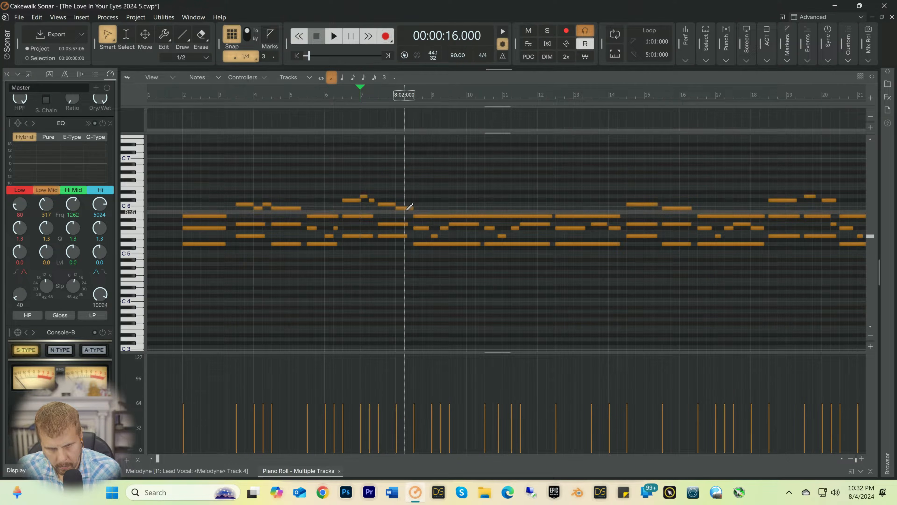
click(402, 208)
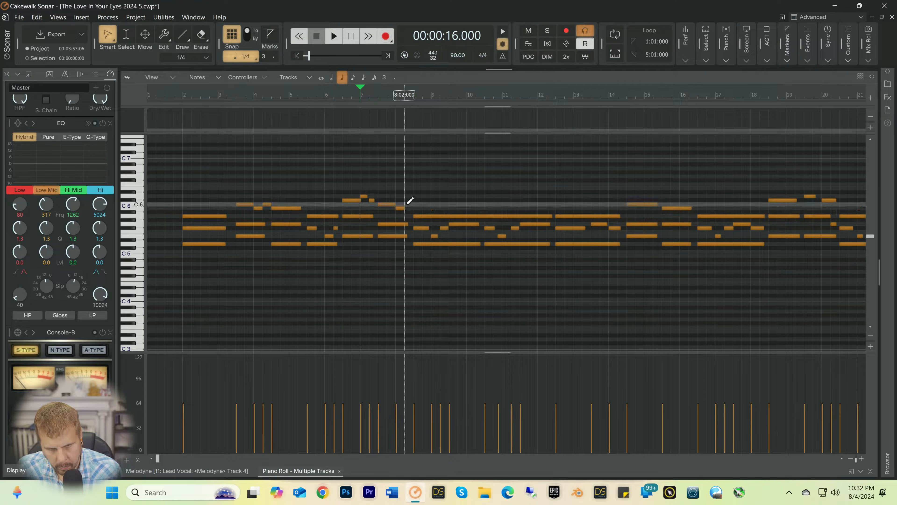
click(406, 204)
key(space)
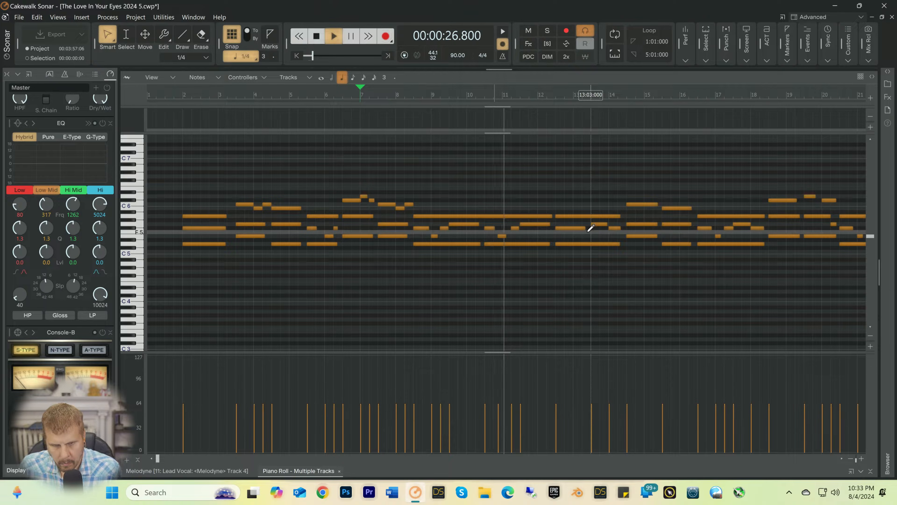
key(space)
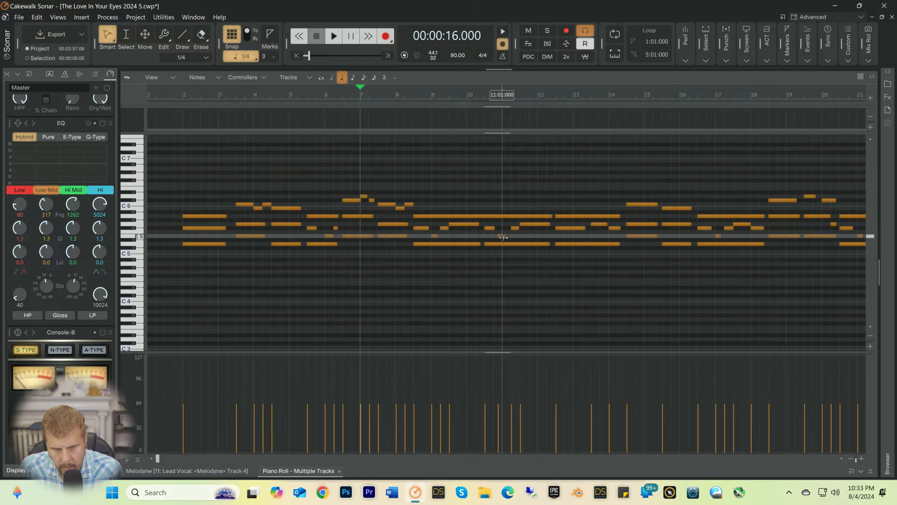
Step: Move the short E5 note before bar 11 to 11:01, lengthen the preceding F#5 note to 1415 ticks, and play from 10:04
click(503, 236)
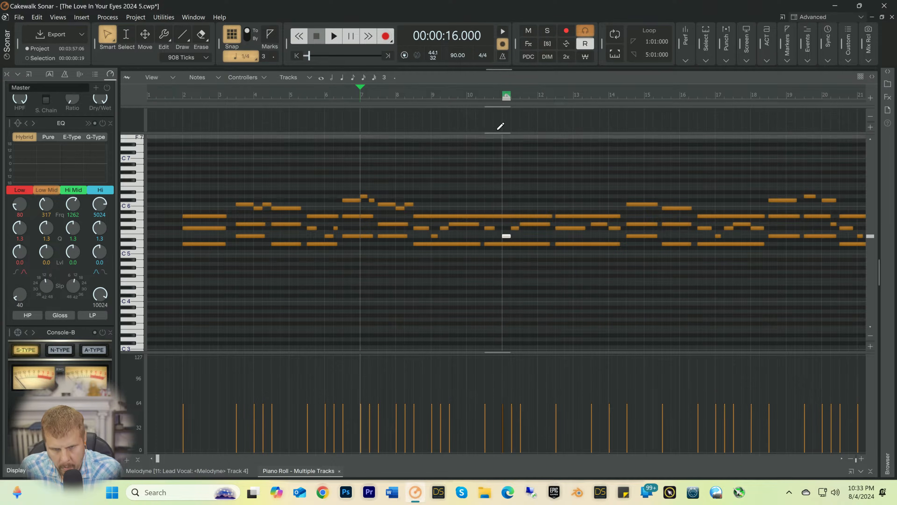
click(495, 101)
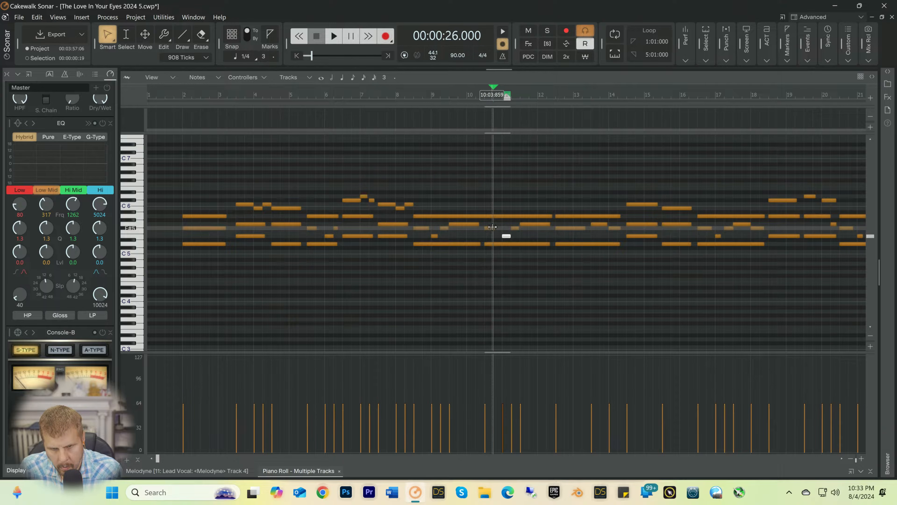
drag(494, 227, 497, 226)
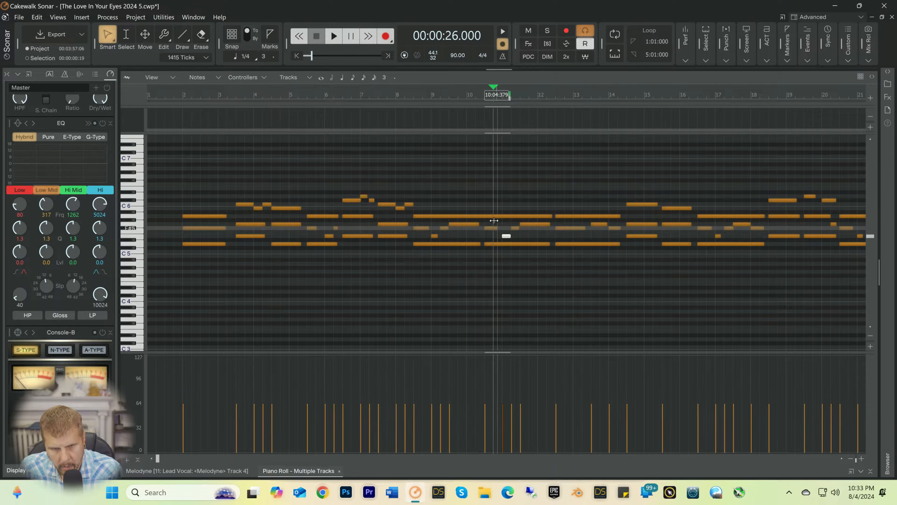
key(space)
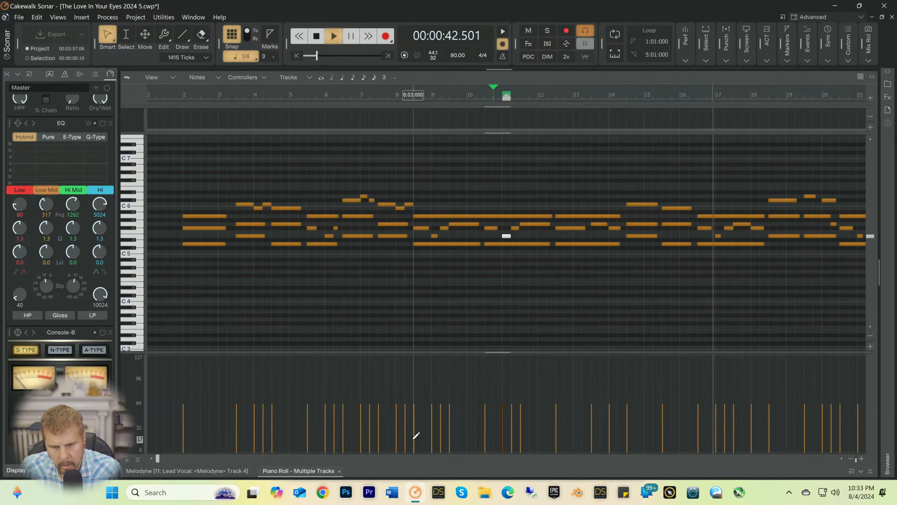
Step: Play the Falcon part from 20:01 and again from 19:02 to check the notes around bar 20
drag(156, 460, 214, 460)
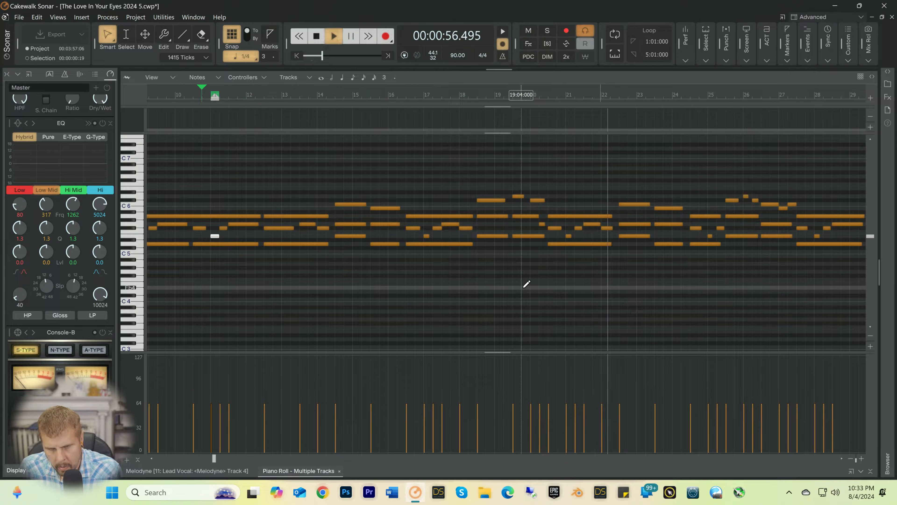
click(530, 94)
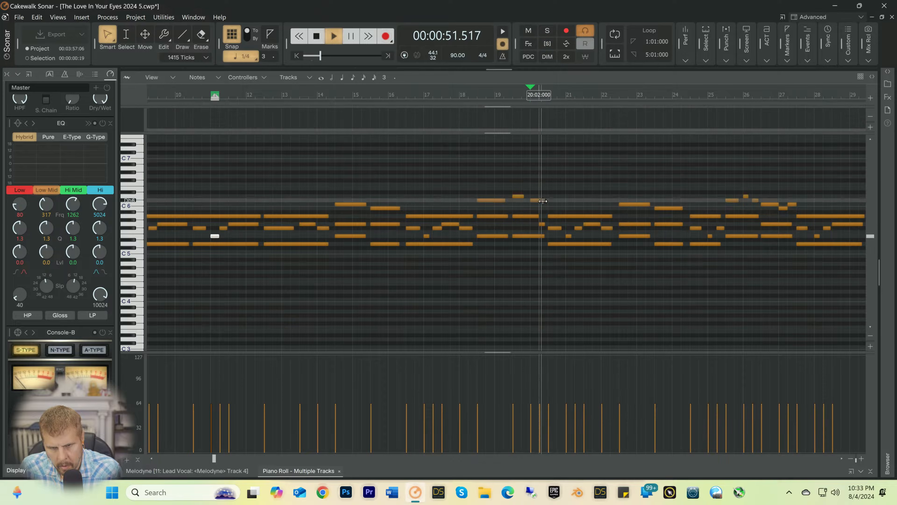
key(space)
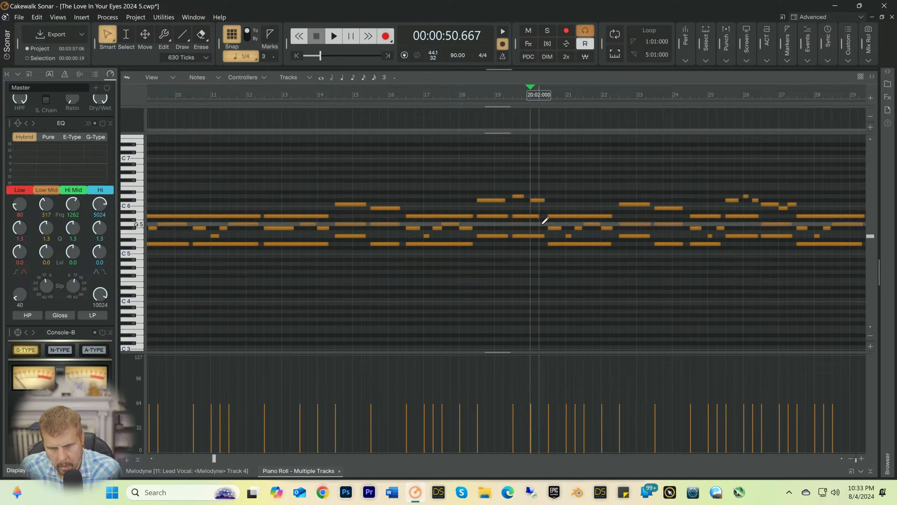
key(space)
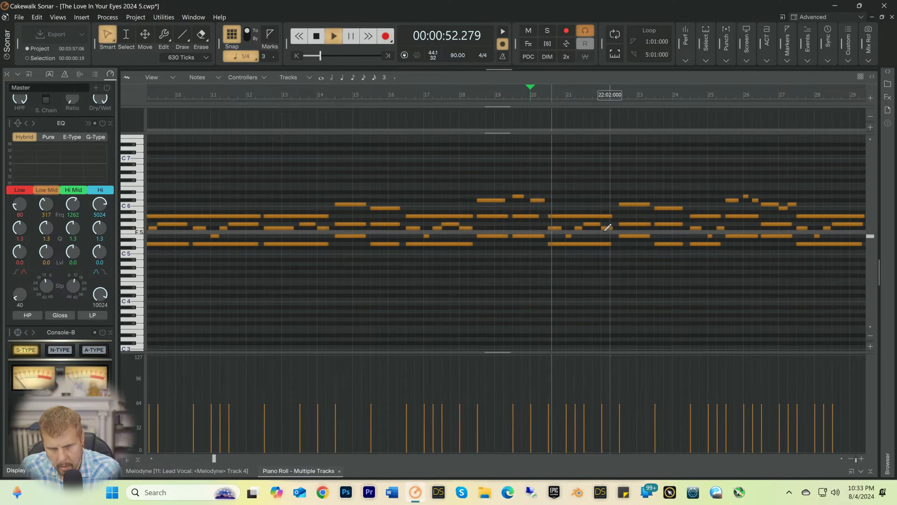
key(space)
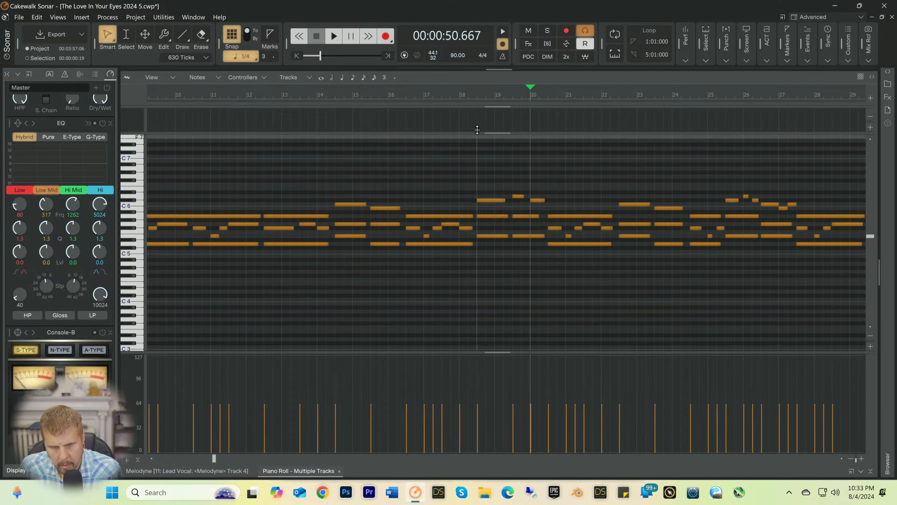
click(506, 97)
key(space)
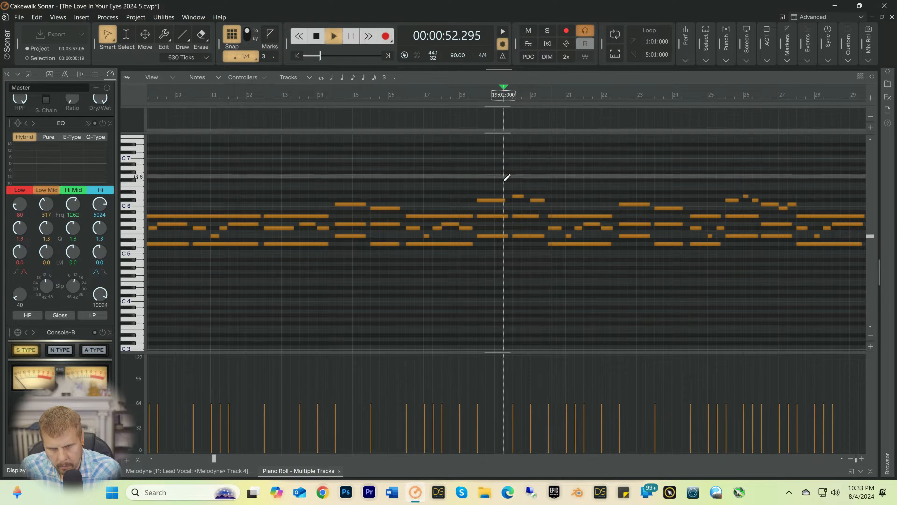
key(space)
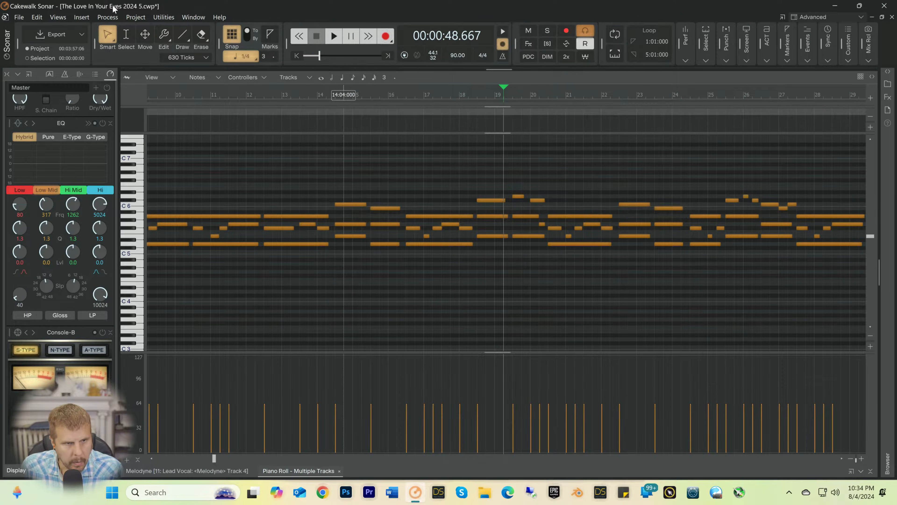
Step: Redo the last note-drawing edit in the Falcon part and play from 19:02
click(37, 17)
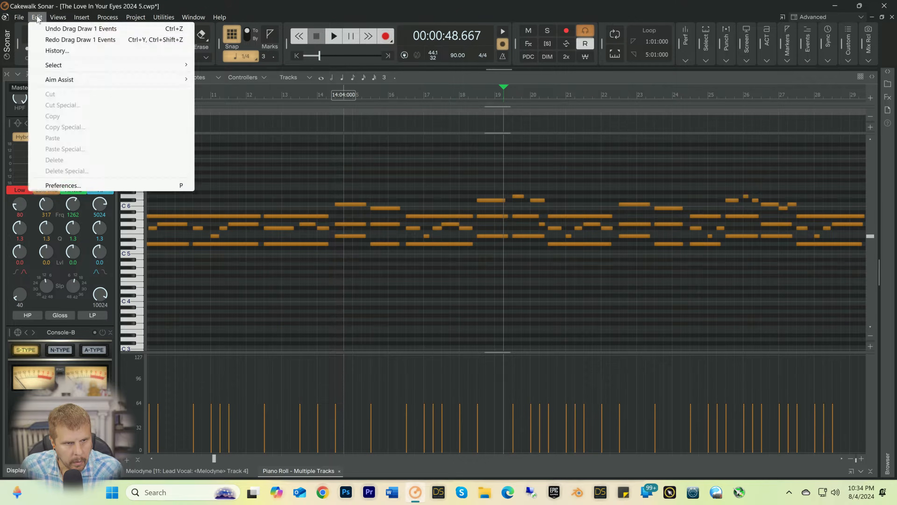
click(47, 40)
key(space)
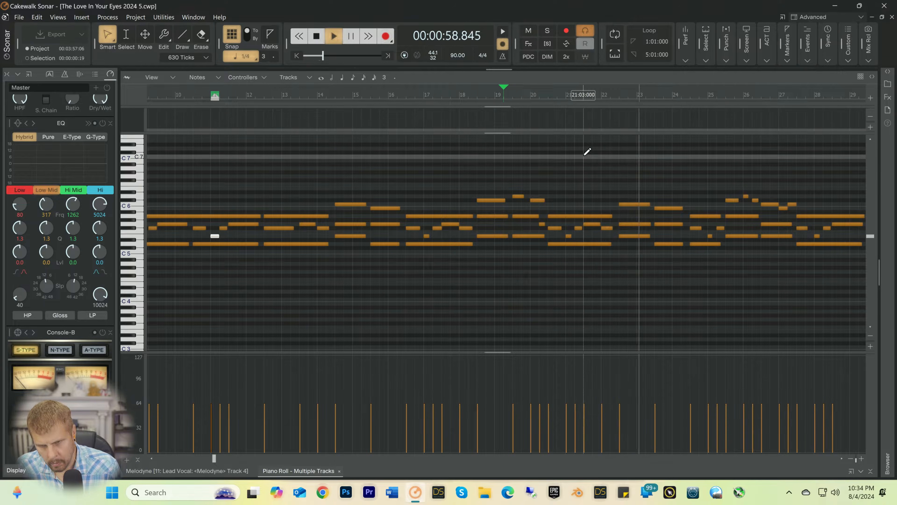
key(space)
Step: Shorten the C6 note at 22:03 to end at 23:01, add quarter notes B5 at 23:01 and C6 at 23:02, and play from 22:03
click(620, 95)
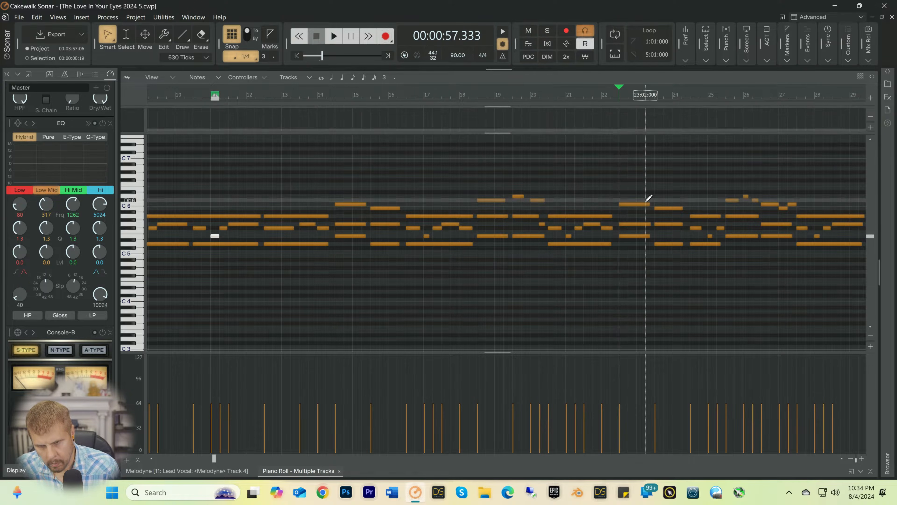
drag(642, 205, 638, 204)
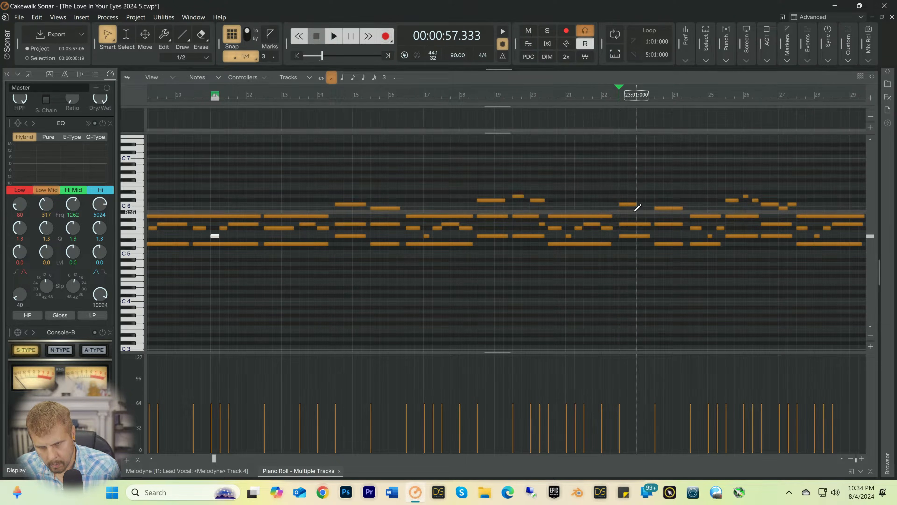
click(640, 211)
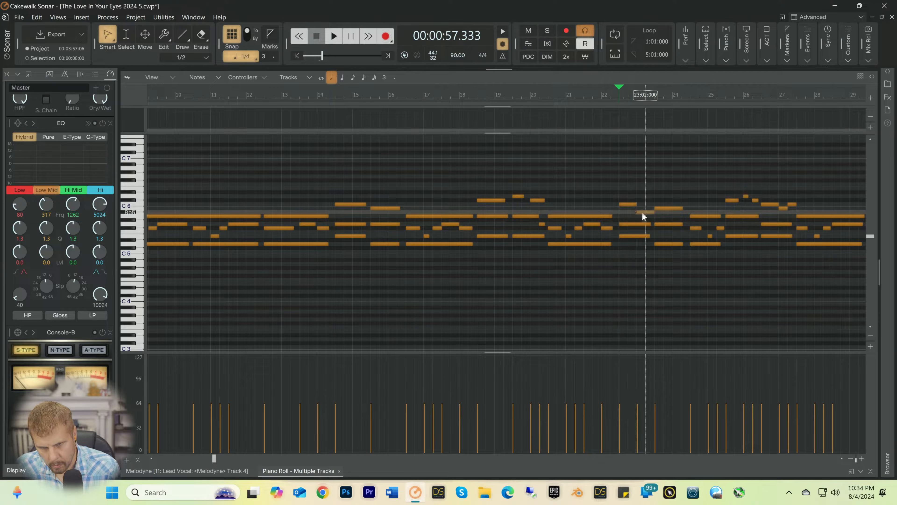
click(643, 212)
drag(645, 212, 646, 208)
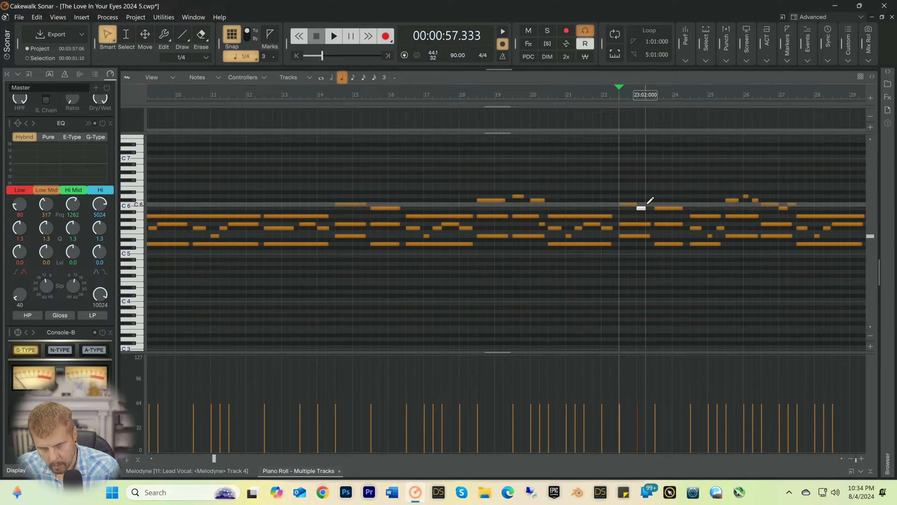
key(space)
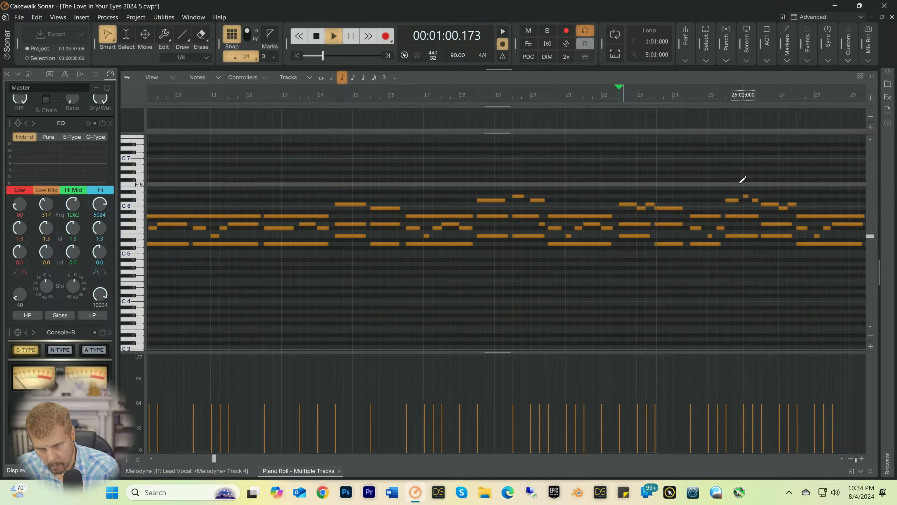
key(space)
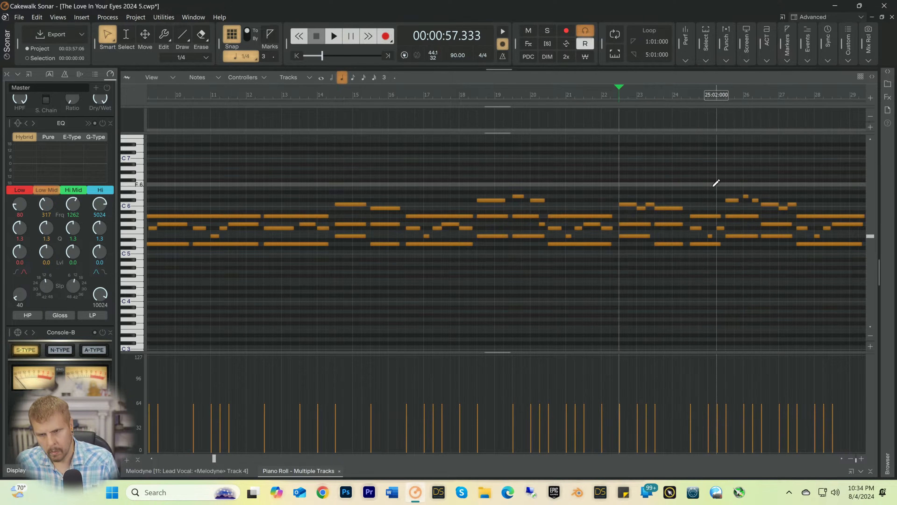
Step: Make the B5 note at 23:03 a dotted half, end the G5 below it at 24:01, and add quarter notes F#5 at 24:01 and G5 at 24:02
key(2)
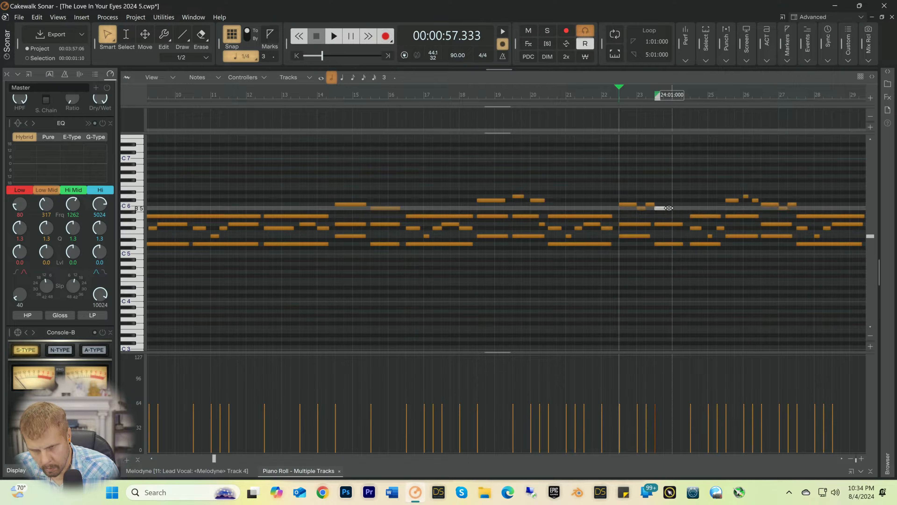
click(674, 208)
key(period)
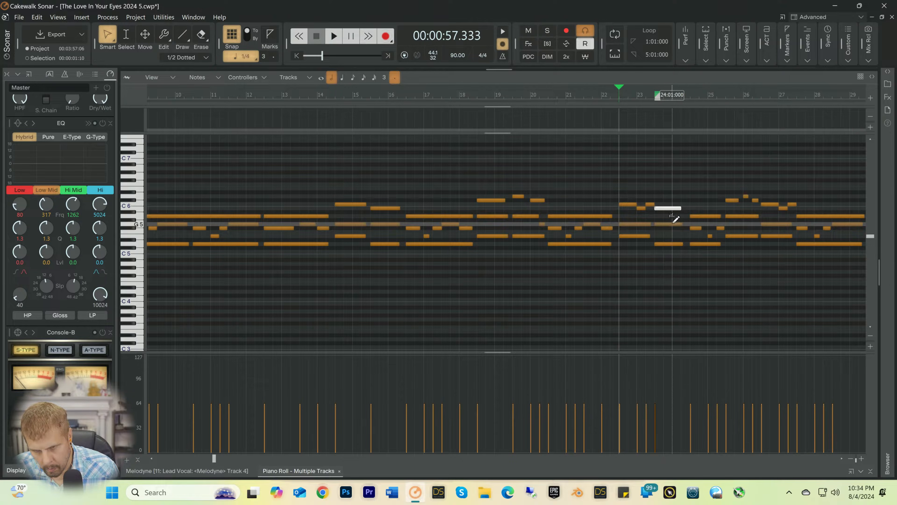
drag(678, 224, 672, 229)
key(period)
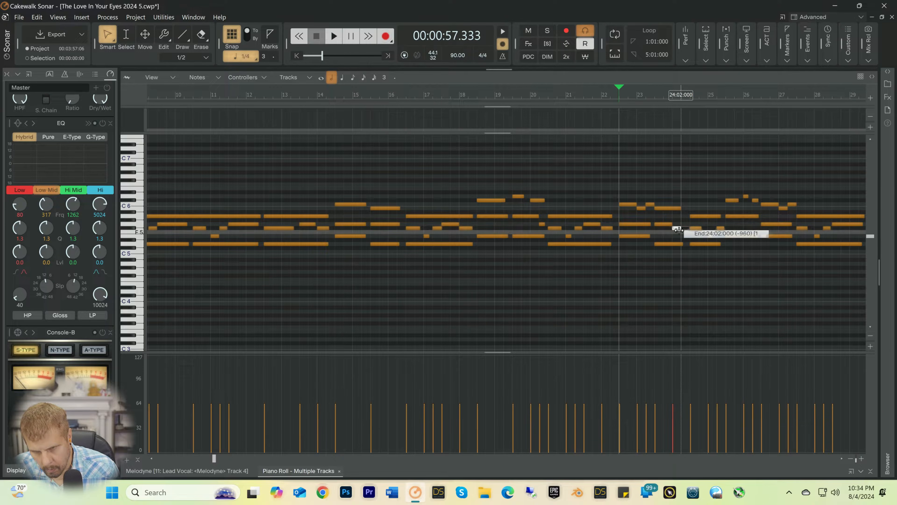
key(4)
click(682, 225)
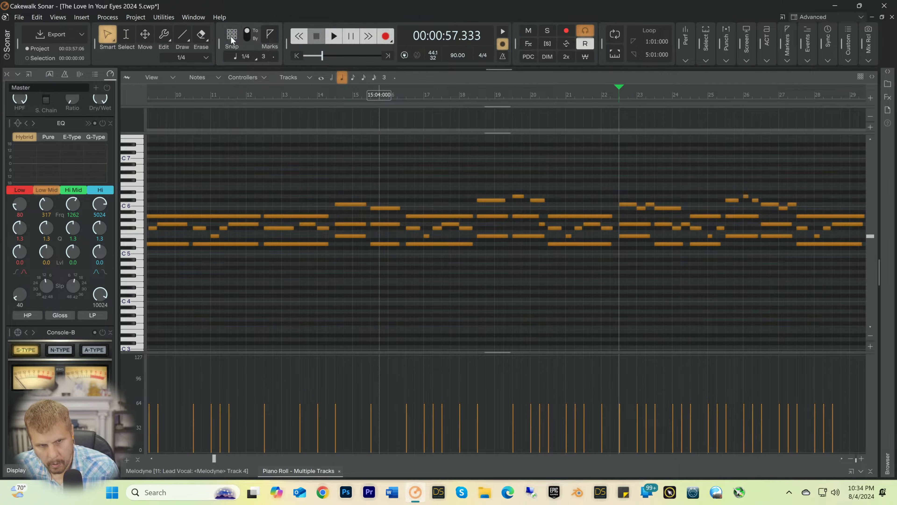
Step: With snap off, lengthen the B5 note at 23:03 to 3396 ticks and play the passage through bar 26
click(680, 208)
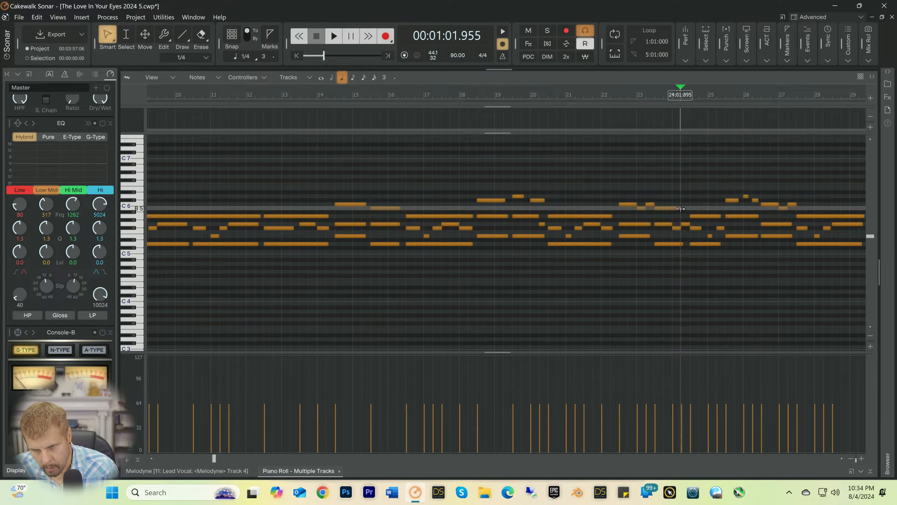
drag(680, 209, 686, 208)
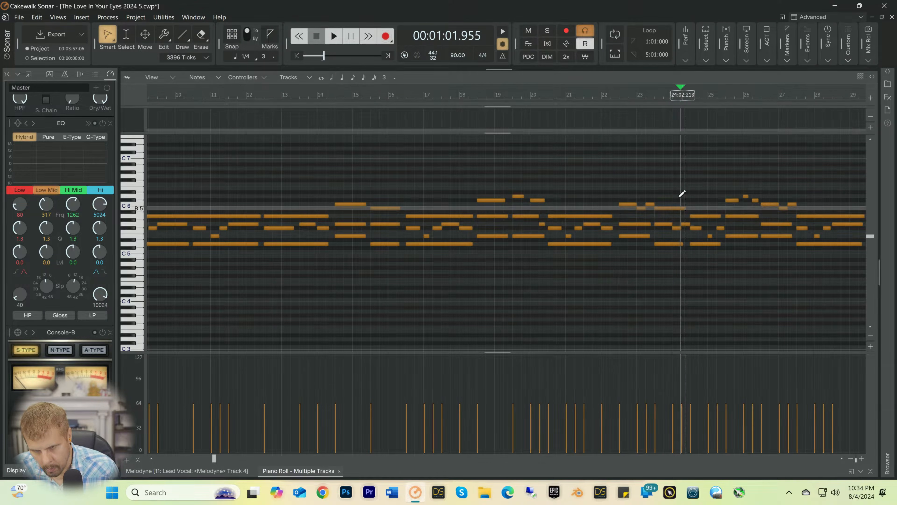
key(space)
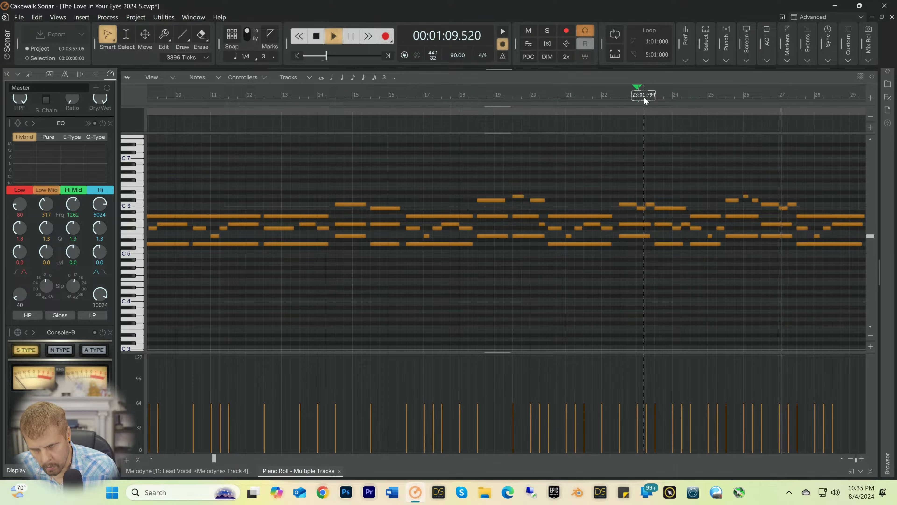
key(space)
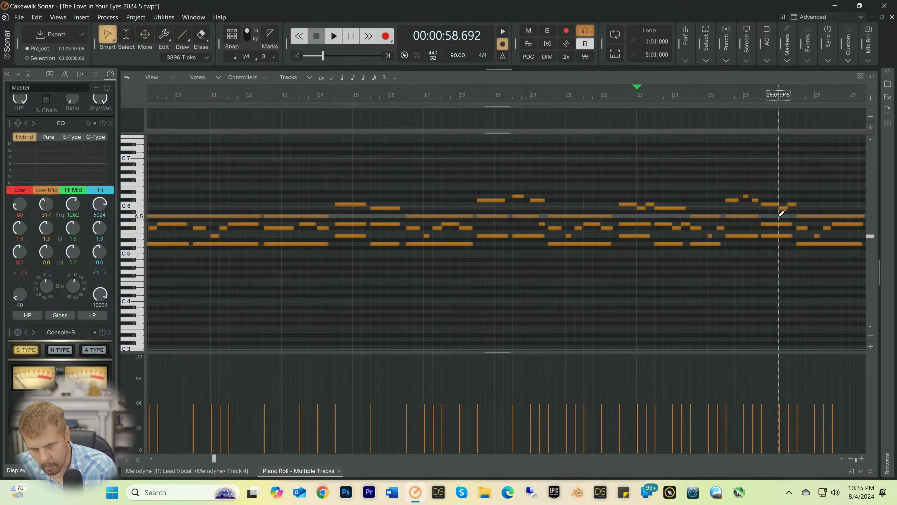
Step: Shorten the G5 note at 26:03 to 1880 ticks, add short notes F#5 at 27:01 and G5 at 27:02, and save the project
drag(791, 224, 779, 227)
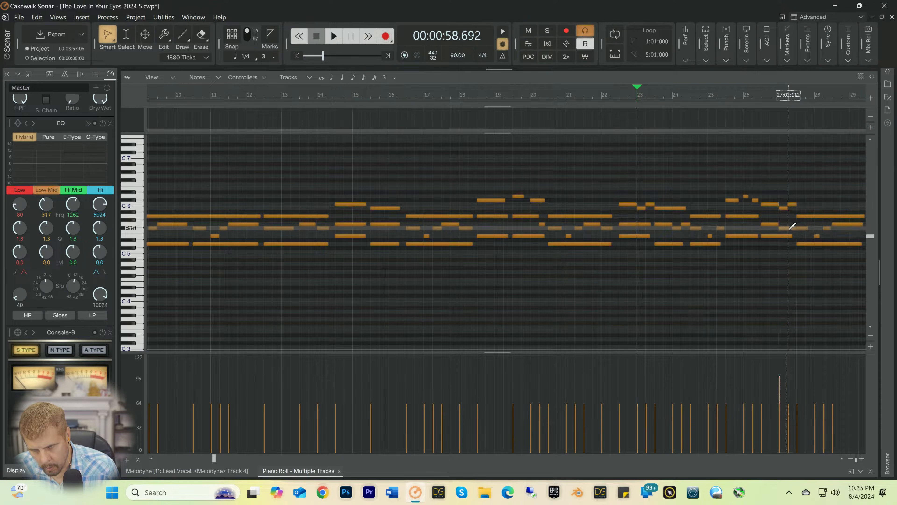
drag(790, 228, 790, 228)
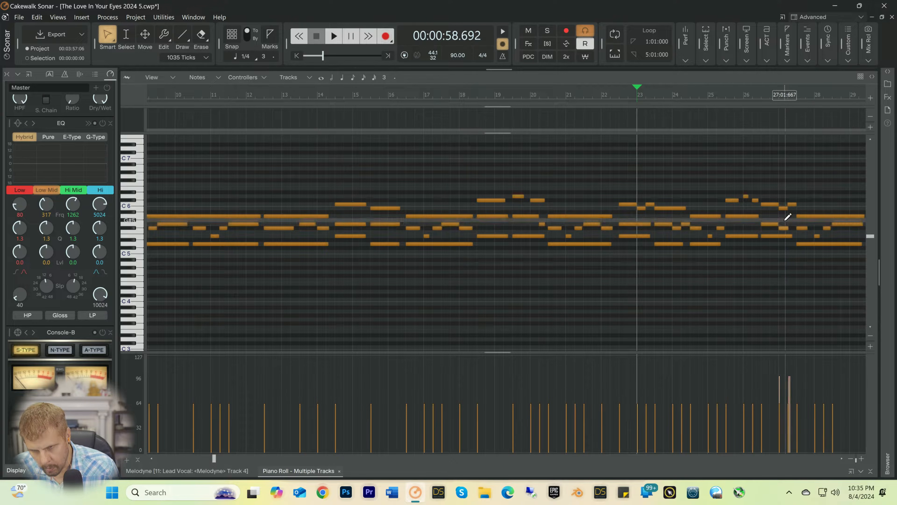
click(777, 218)
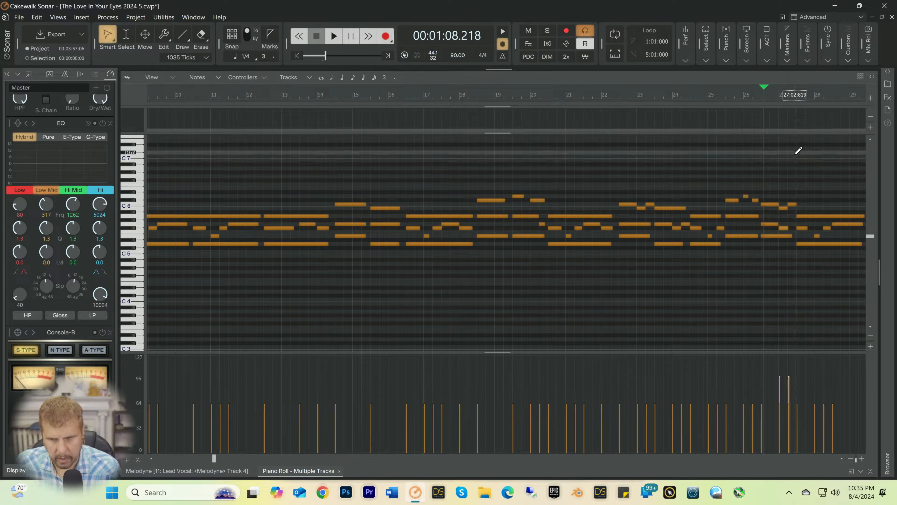
key(ctrl+s)
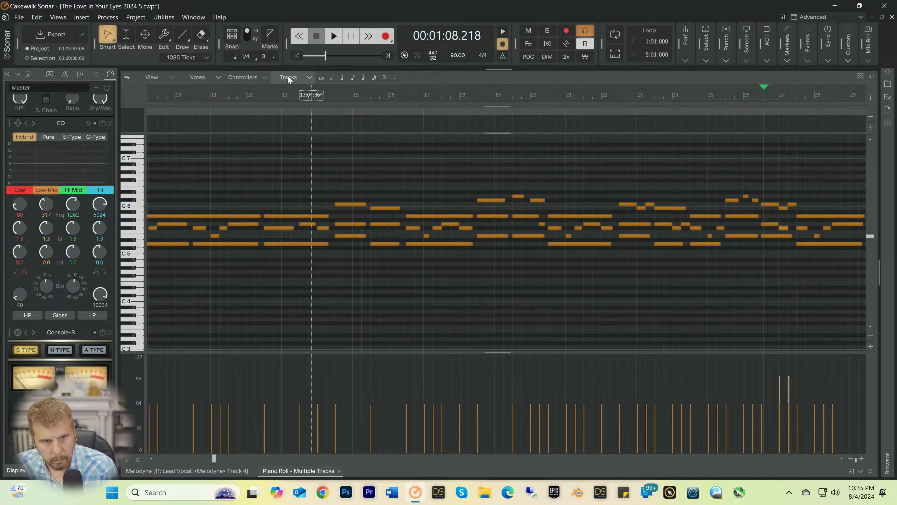
Step: Turn snap to grid back on, set the G5 note at 27:02 to a quarter-note length, and play from 26:03
click(227, 35)
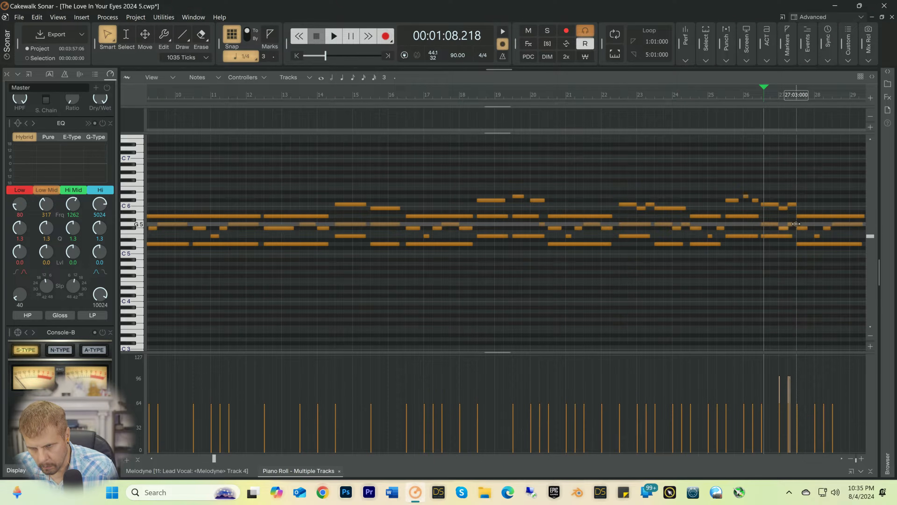
drag(796, 225, 795, 224)
key(space)
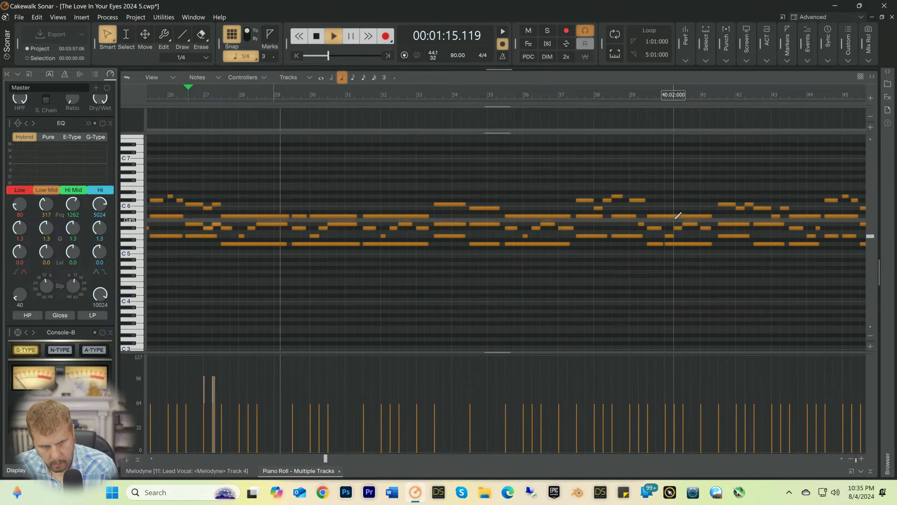
key(space)
key(space)
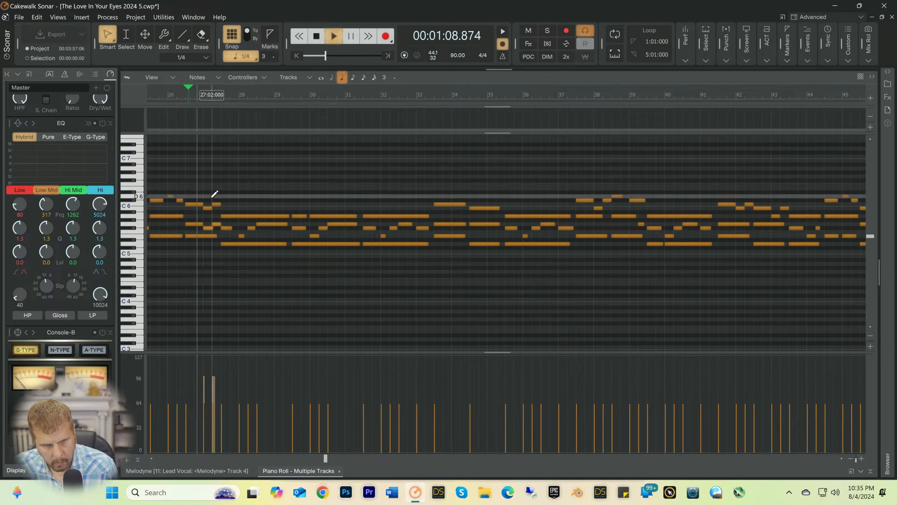
Step: Lower the velocities of the new notes at 27:01 and 27:02 to about 65, playing from 26:03 before and after the change
key(space)
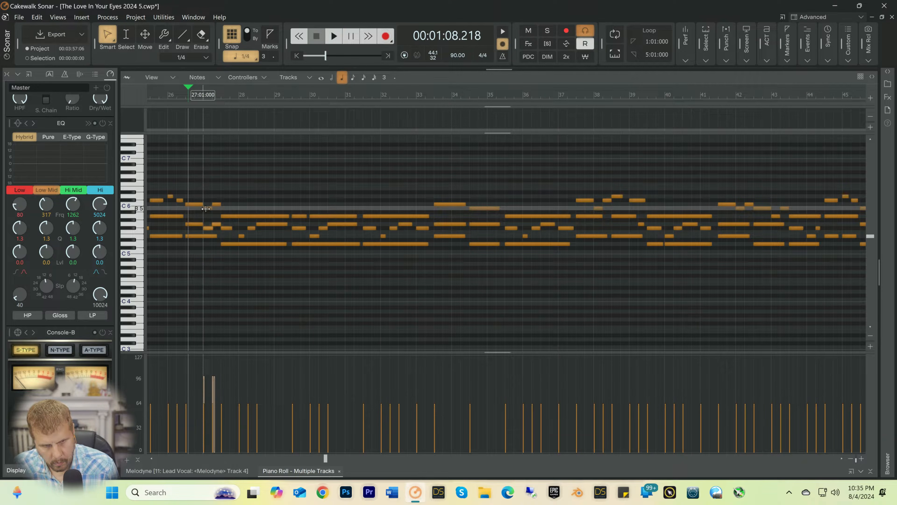
key(space)
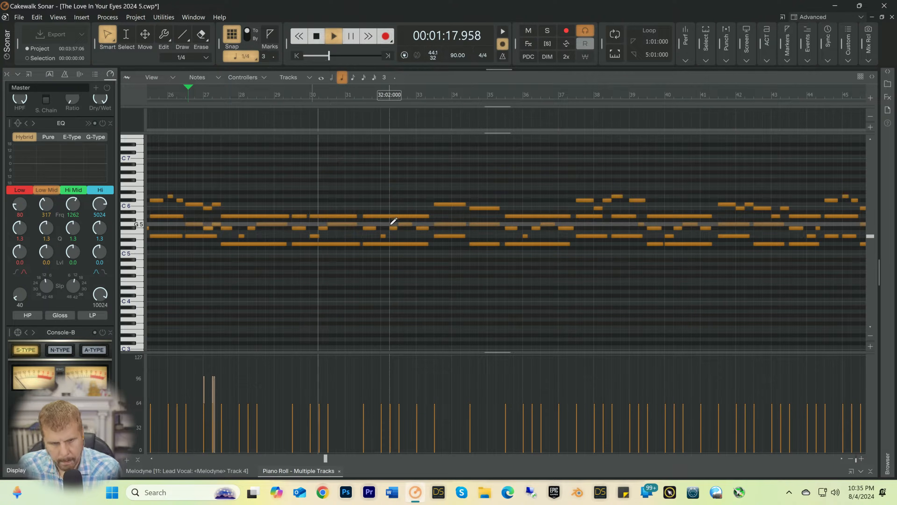
key(space)
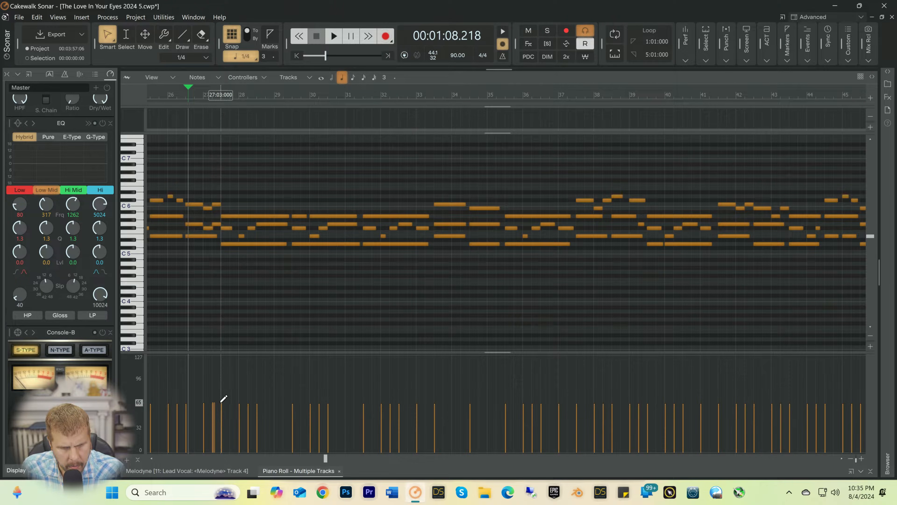
key(space)
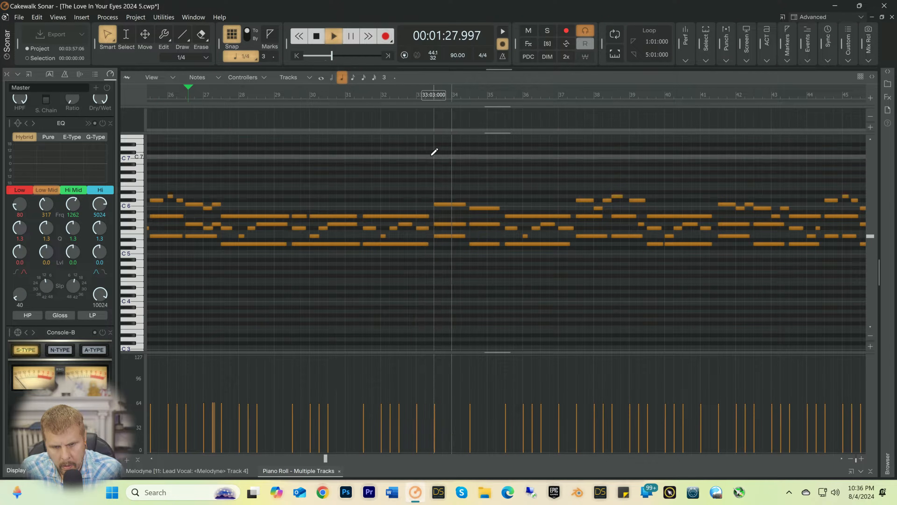
key(space)
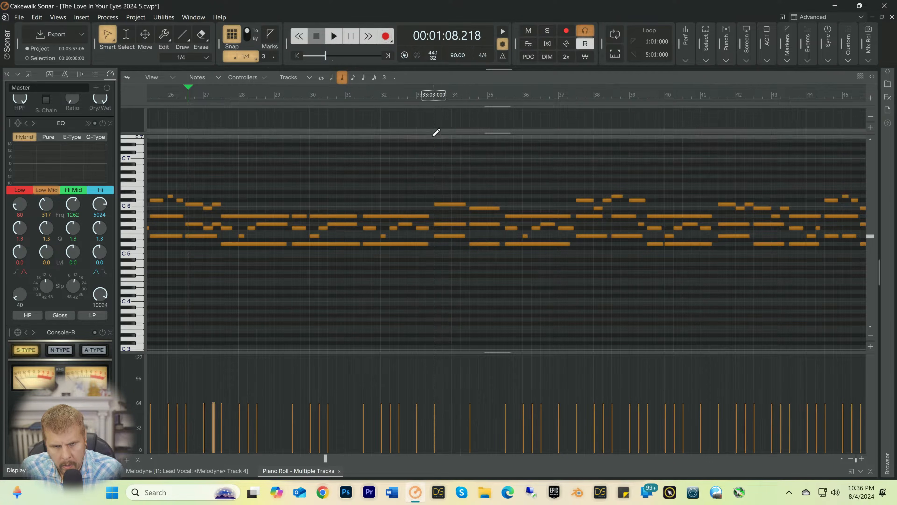
Step: Shorten the C6 note at 33:03 to end at 34:01, add quarter notes B5 at 34:01 and C6 at 34:02, and play from 33:03
click(433, 95)
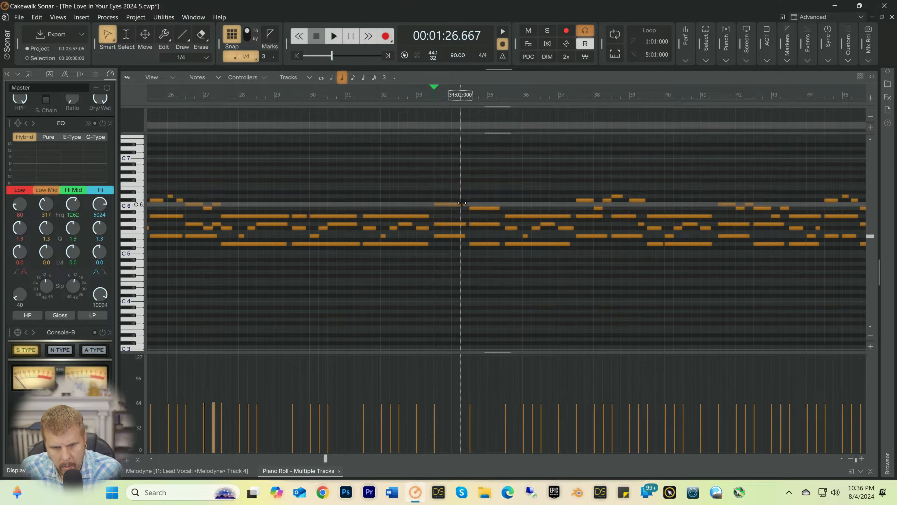
drag(457, 204, 452, 204)
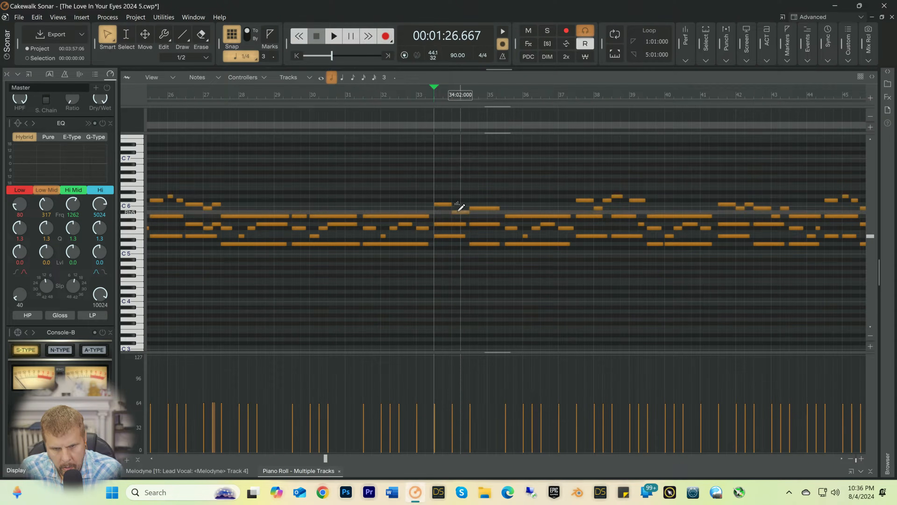
drag(457, 213, 461, 208)
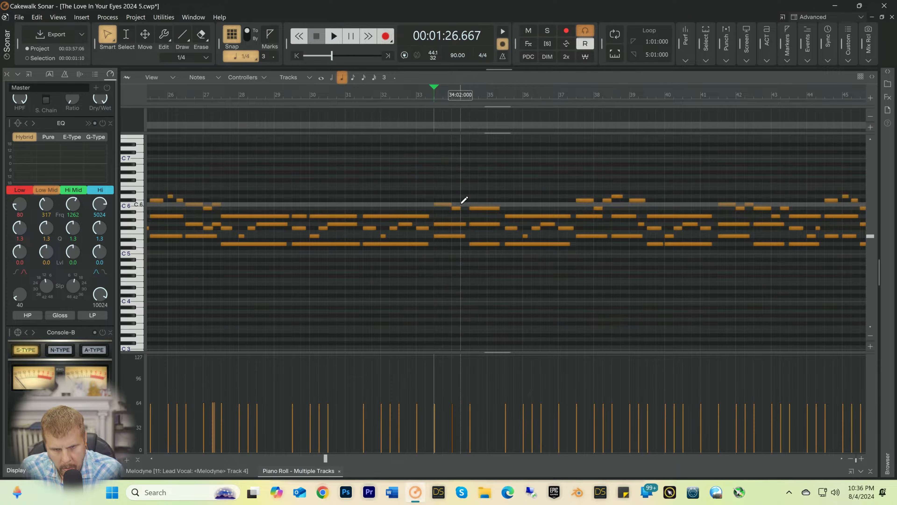
key(space)
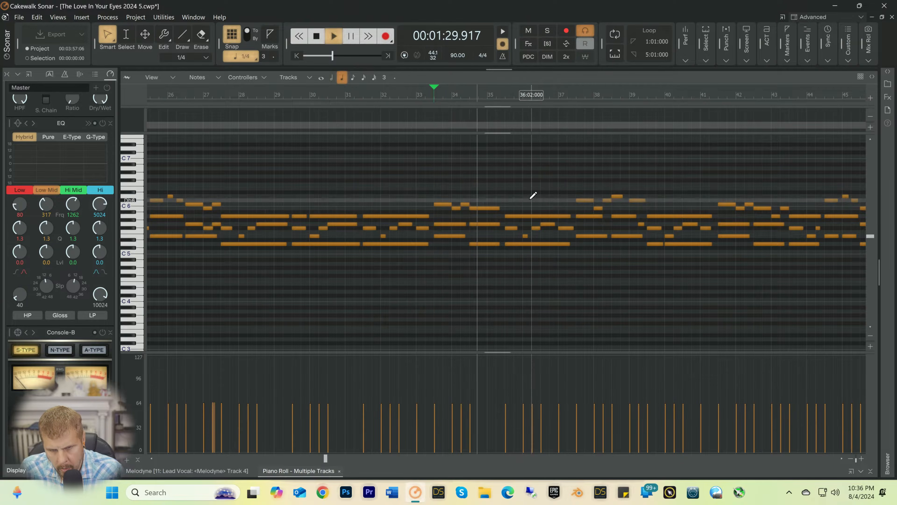
key(space)
Step: Shorten the B5 note at 34:03 to end at 35:01, add quarter notes A5 at 35:01 and B5 at 35:02, play from 33:03, and save
drag(499, 208, 489, 211)
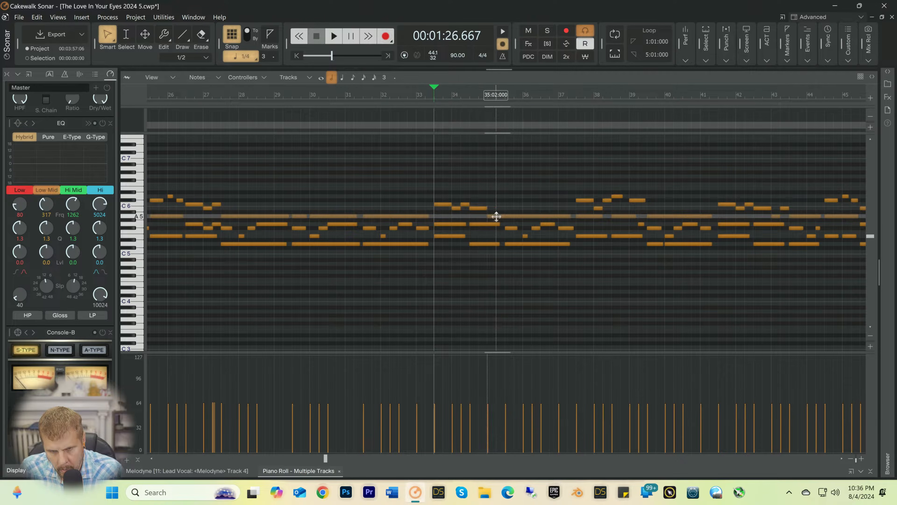
drag(502, 216, 497, 215)
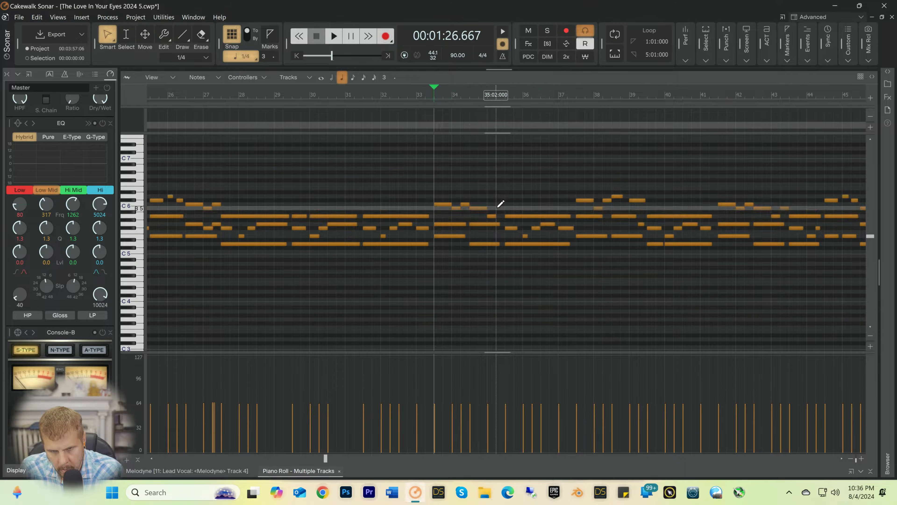
key(space)
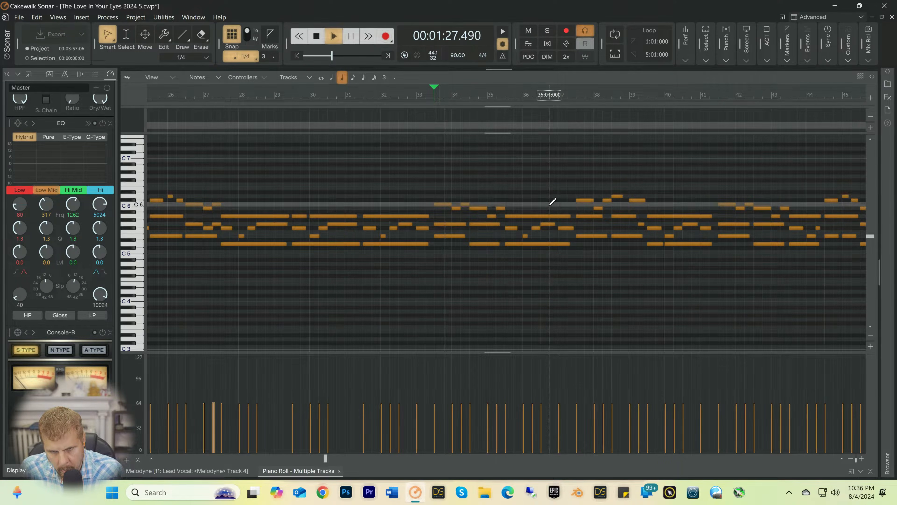
key(ctrl+s)
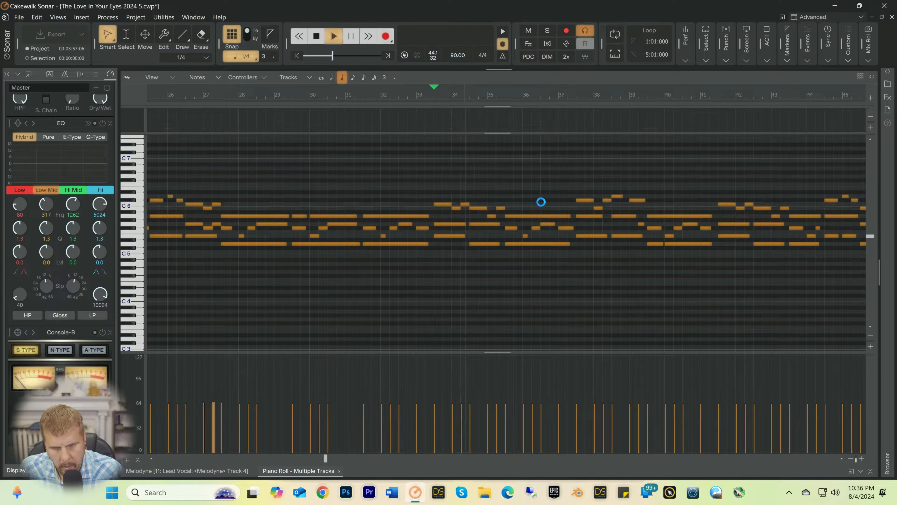
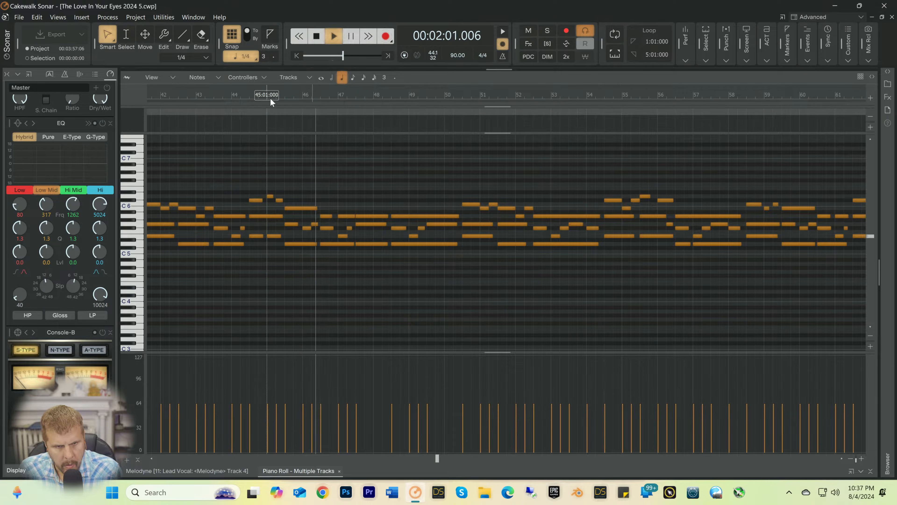
Step: Raise the D5 note at 45:03 to E5 and the B5 note at 45:03 to C6, playing from 45:01
click(270, 98)
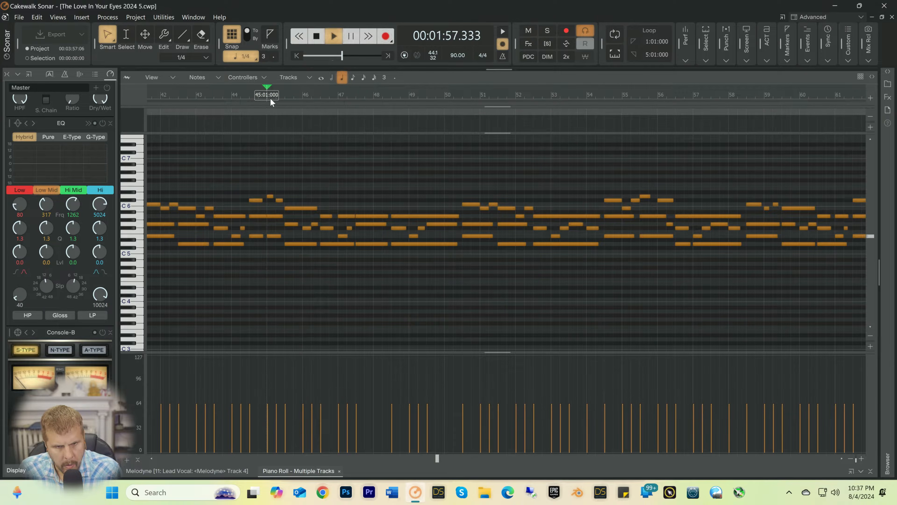
click(294, 244)
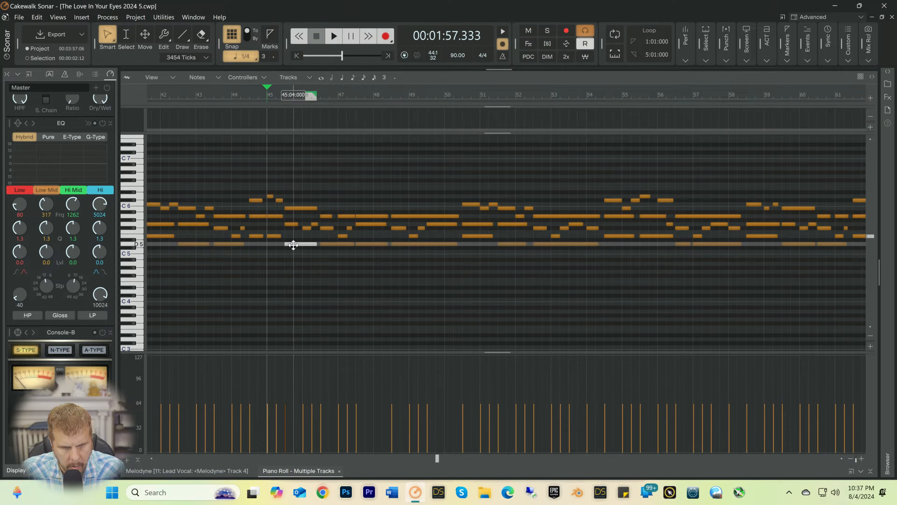
drag(291, 244, 293, 239)
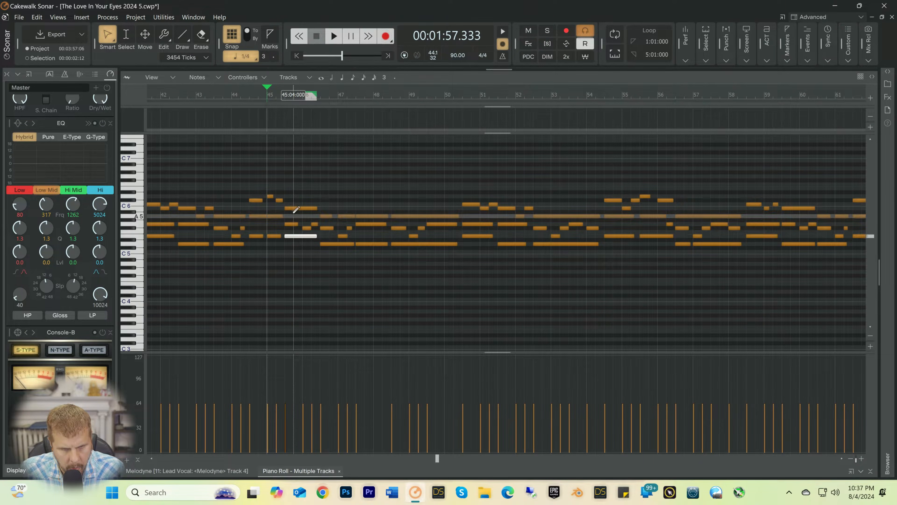
drag(296, 209, 295, 206)
key(space)
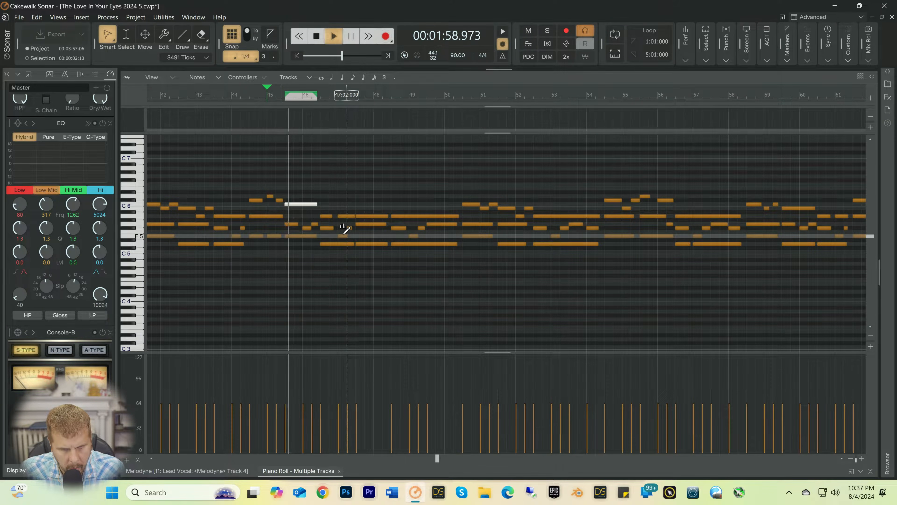
Step: Shorten the C6 note at 45:03 to end at 46:01, add quarter notes B5 at 46:01 and C6 at 46:02, play from 45:01, and save
key(space)
drag(316, 204, 305, 207)
click(304, 212)
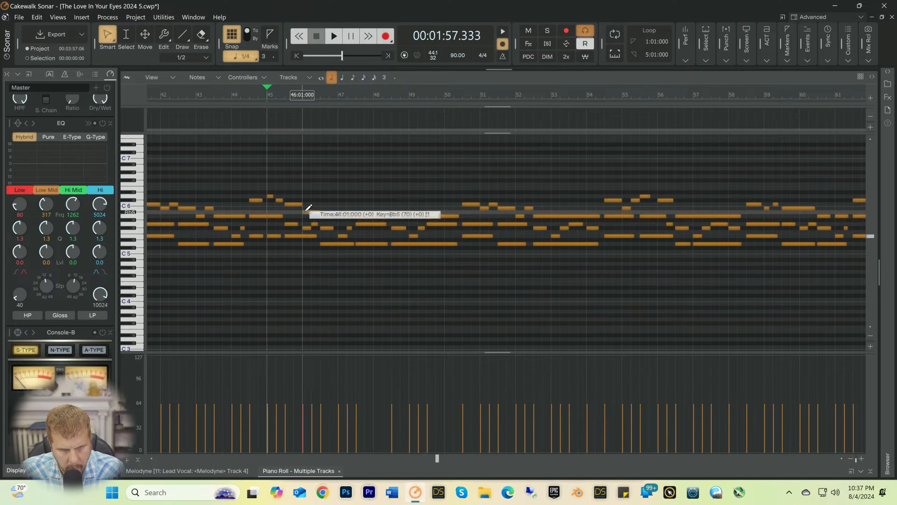
drag(309, 214, 311, 209)
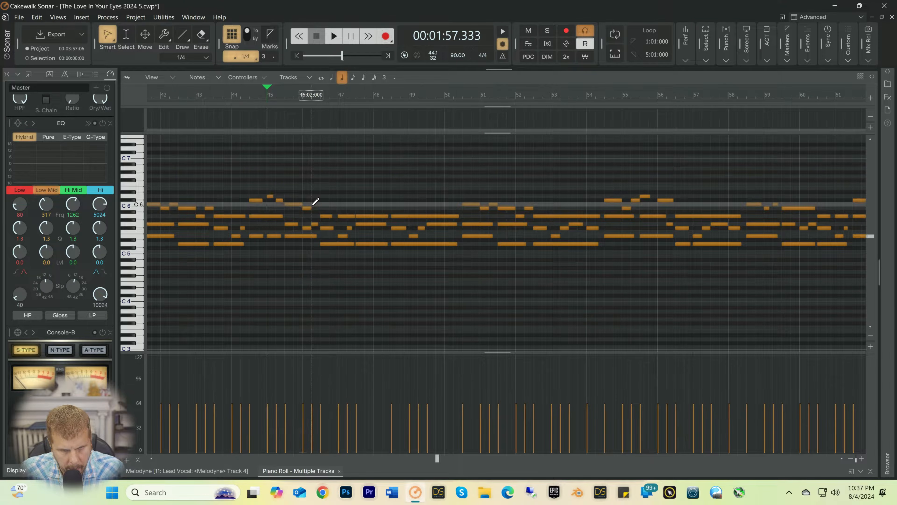
key(space)
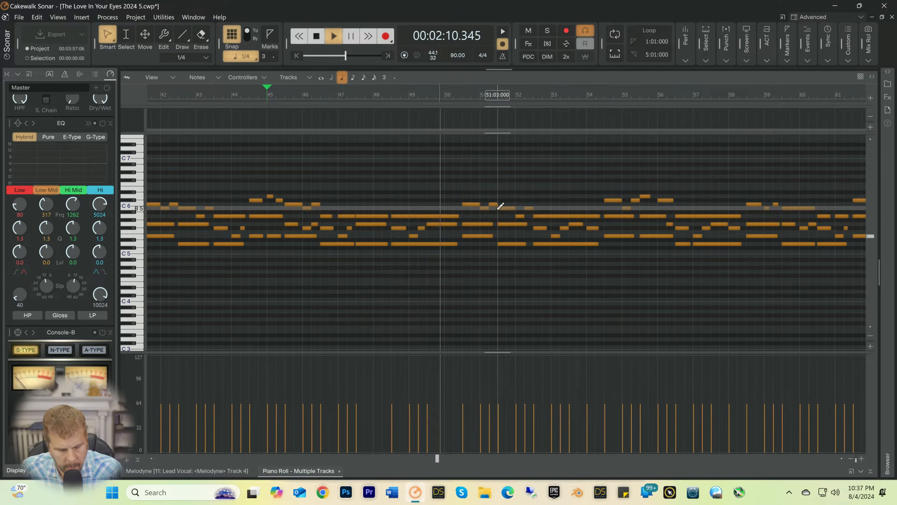
key(ctrl+s)
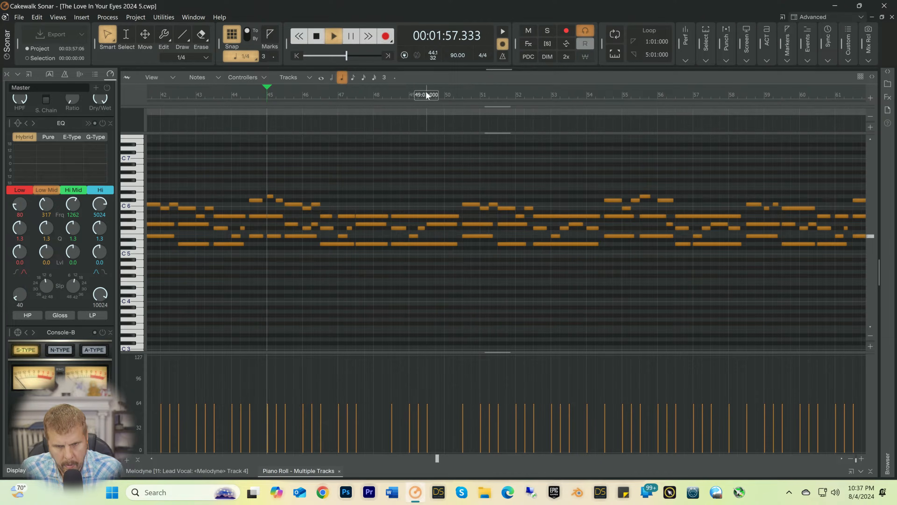
Step: Shorten the held A5, G5 and D5 notes in bar 49 to end at about 49:04, playing from 49:01 before and after
click(405, 94)
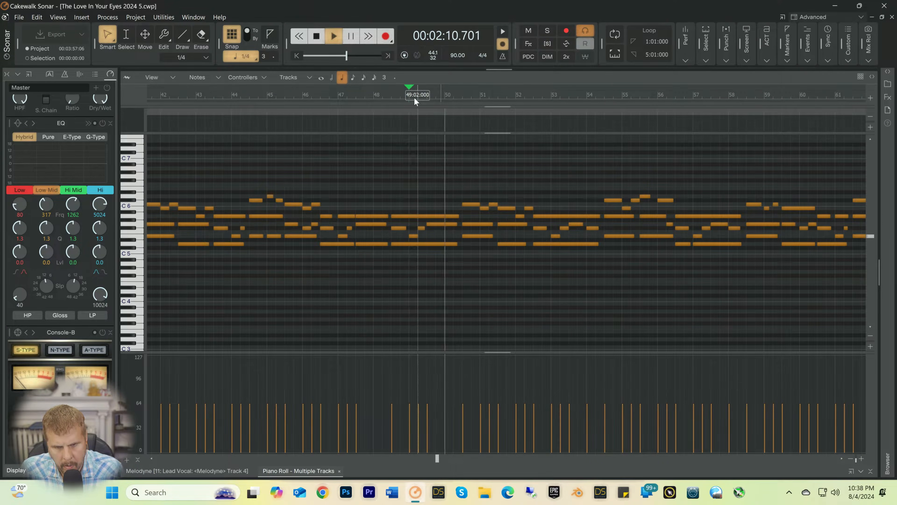
key(space)
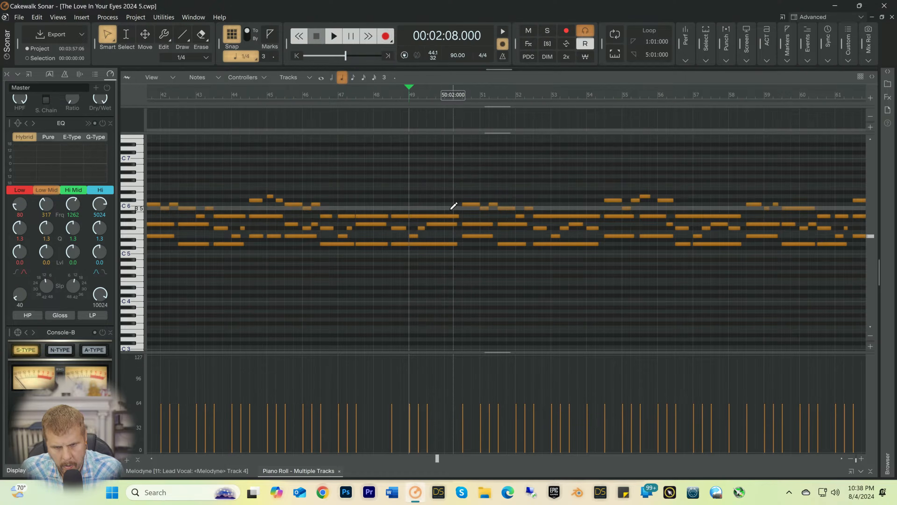
mouse_move(448, 222)
mouse_down()
mouse_move(451, 250)
mouse_move(438, 229)
mouse_up()
key(space)
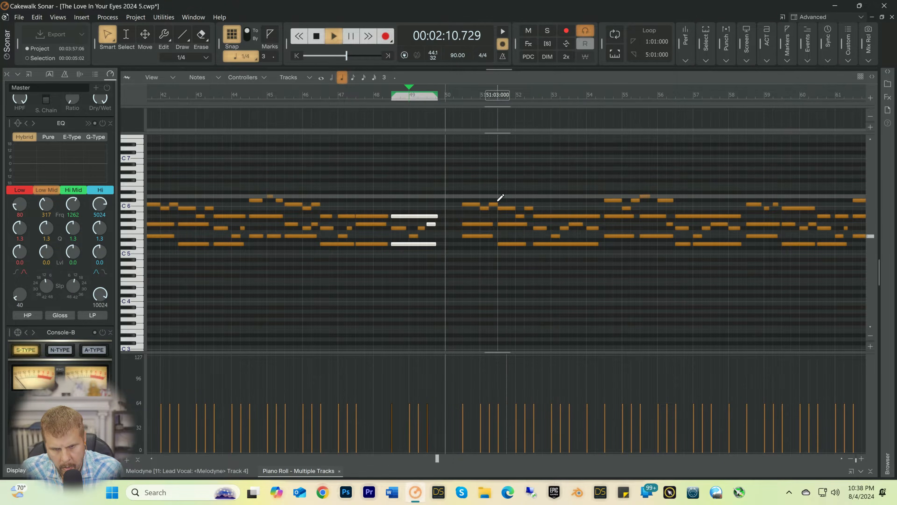
key(space)
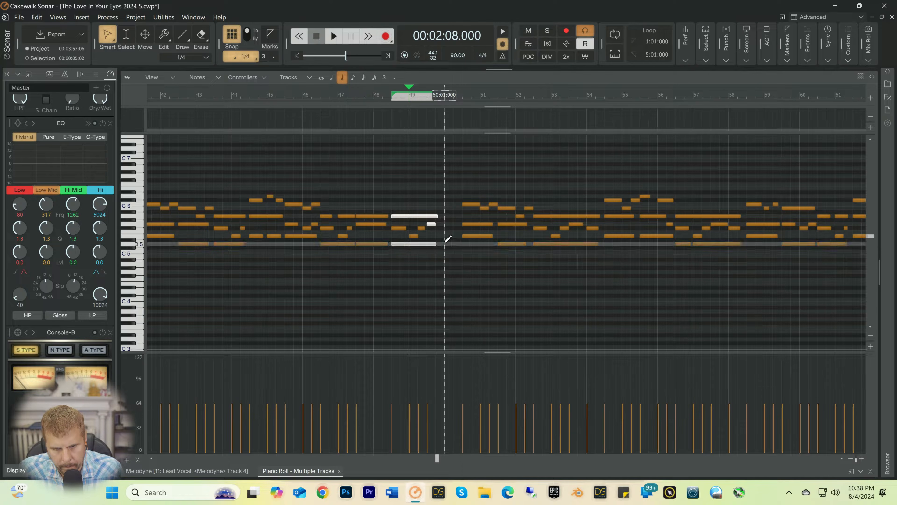
Step: Add a half-note chord of D5, F#5 and A5 at 50:01 and play from 49:01
click(452, 240)
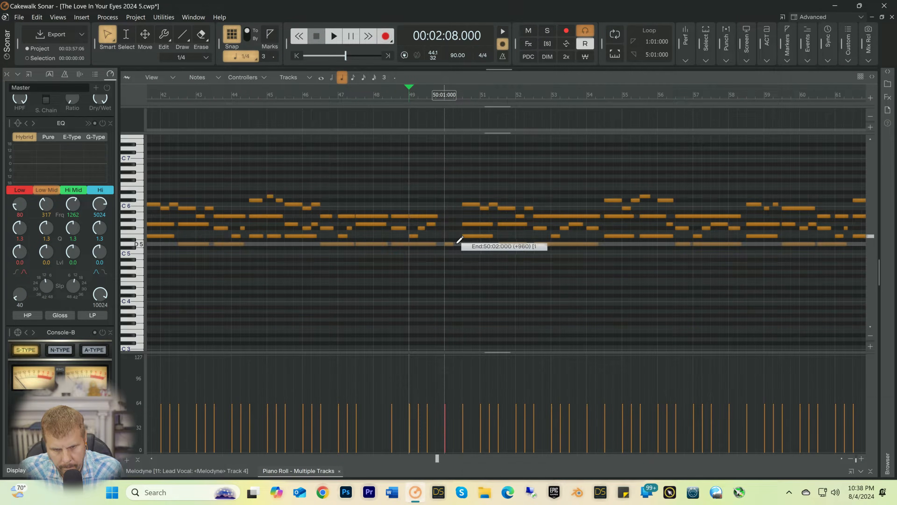
drag(460, 244, 461, 244)
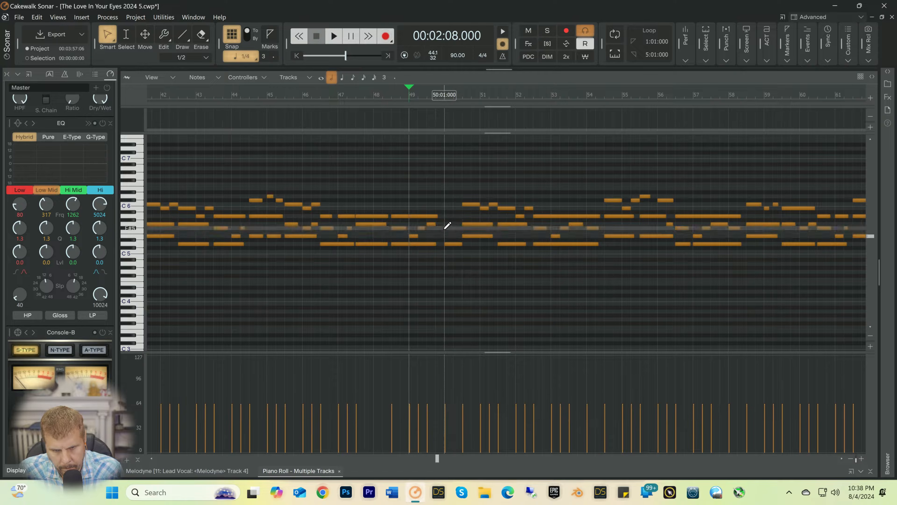
click(446, 212)
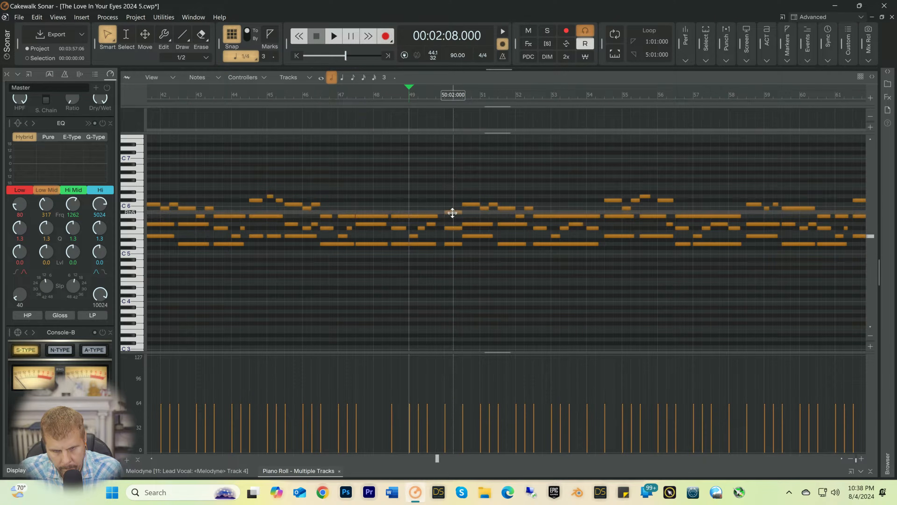
drag(452, 212, 453, 216)
key(space)
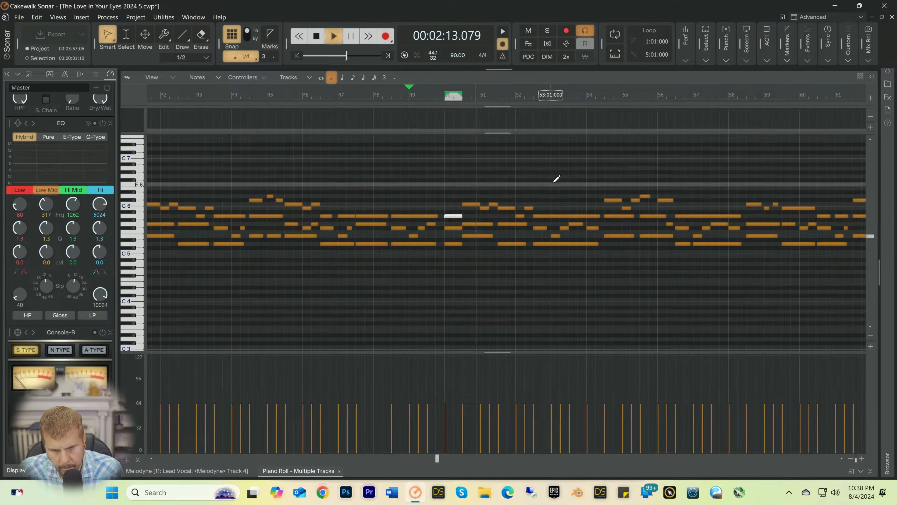
key(space)
key(space)
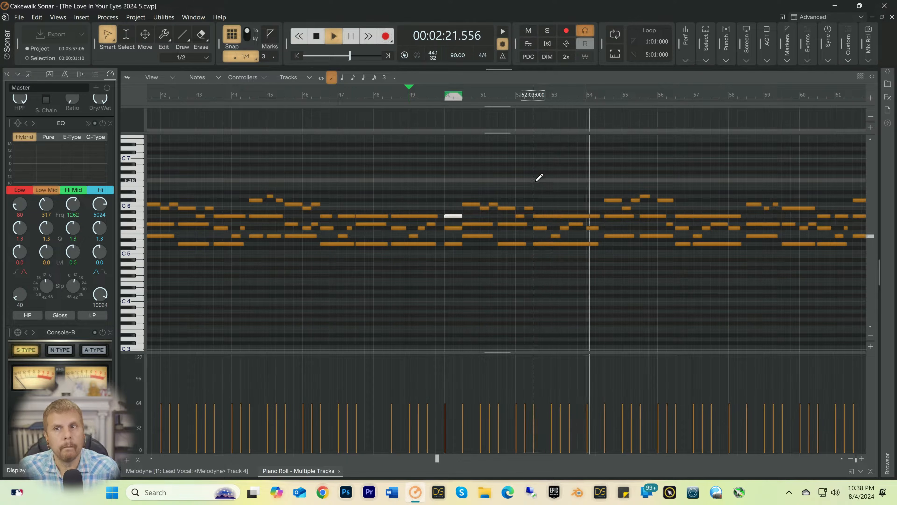
key(space)
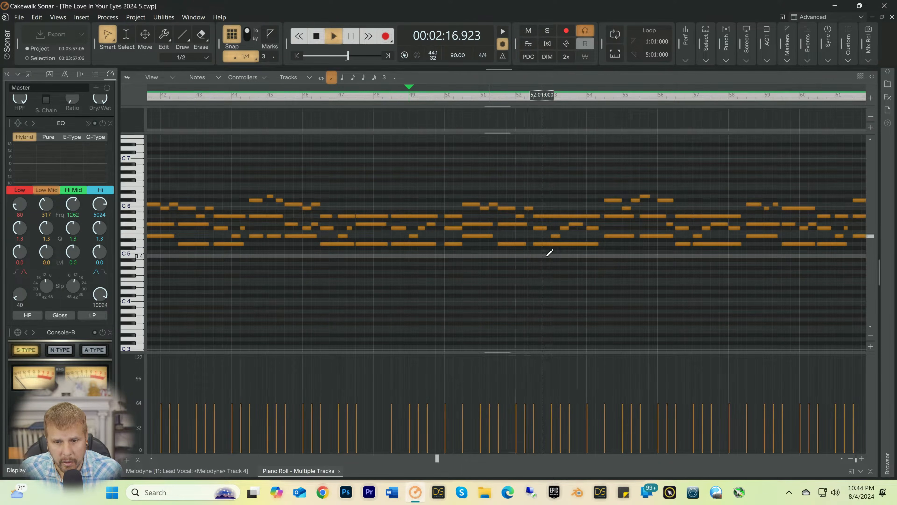
key(space)
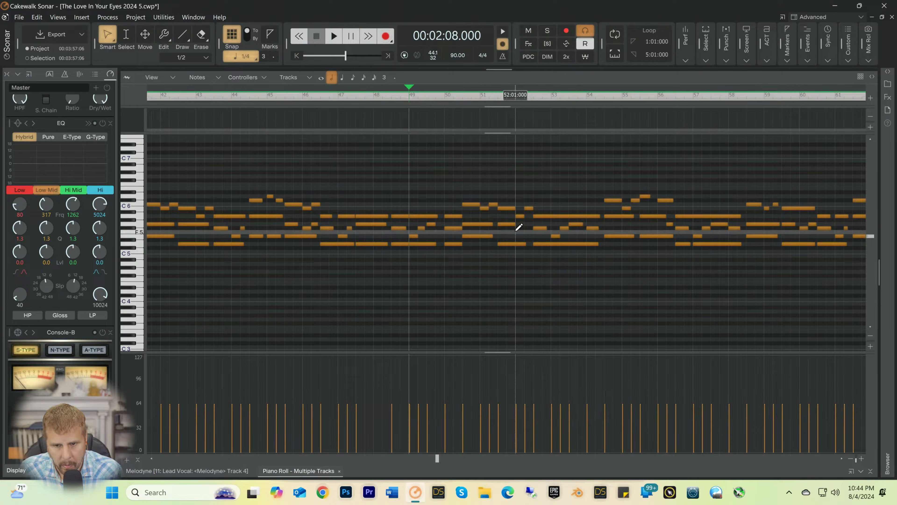
Step: Add a quarter note at 52:01, move it from F5 to F#5, play from 49:01, and save
click(518, 231)
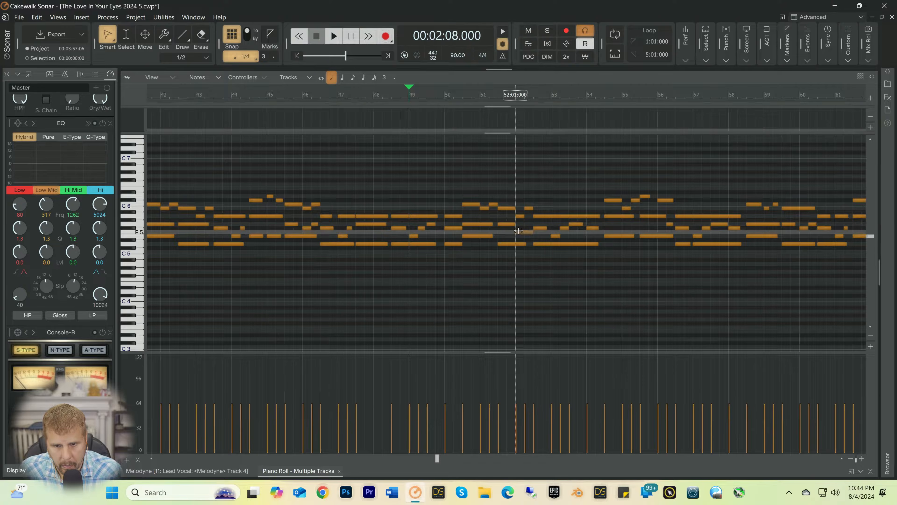
drag(518, 230, 525, 229)
key(space)
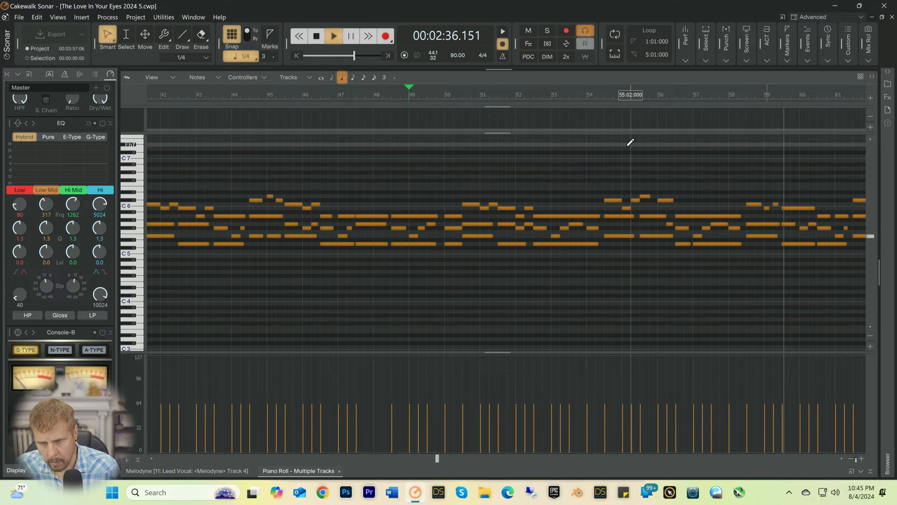
Step: Shorten the B5 note at 59:03 to end at 60:01, add quarter notes A5 at 60:01 and B5 at 60:02, and play from 59:01
click(766, 95)
key(space)
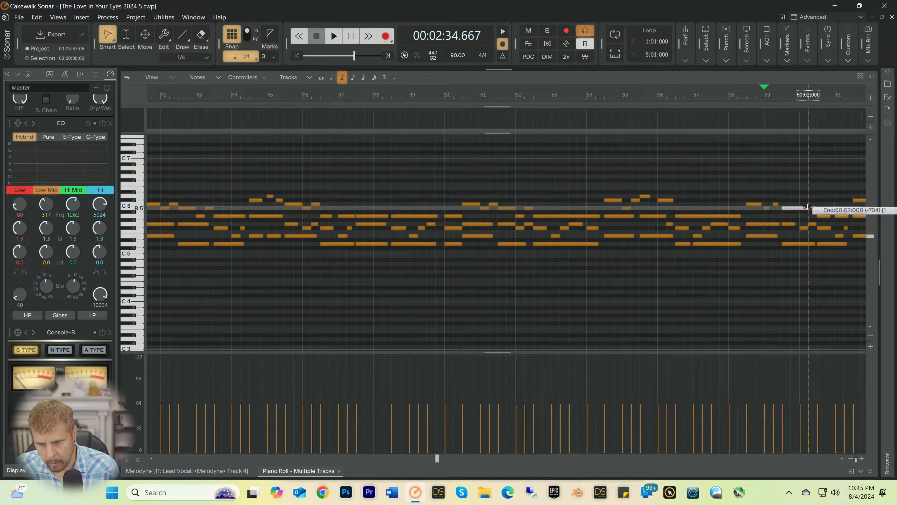
mouse_move(808, 207)
mouse_down()
mouse_move(799, 208)
mouse_move(811, 216)
mouse_up()
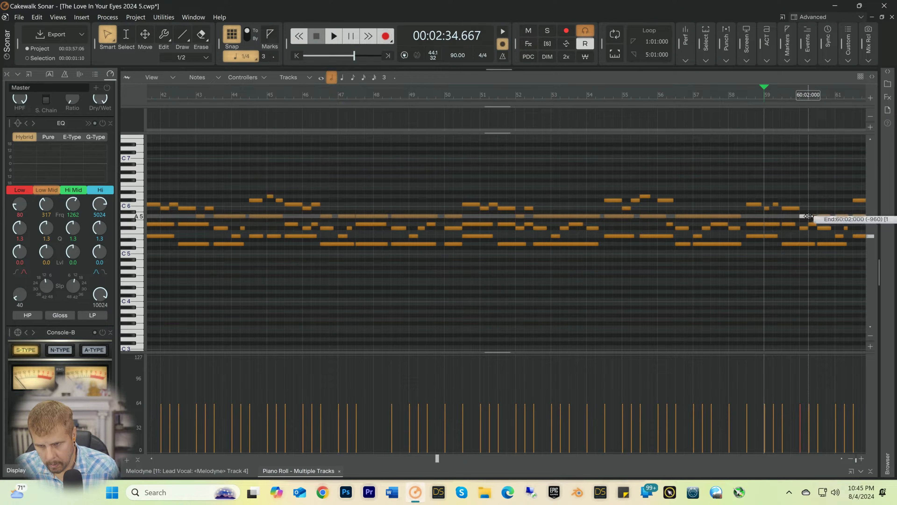
drag(809, 216, 808, 216)
key(space)
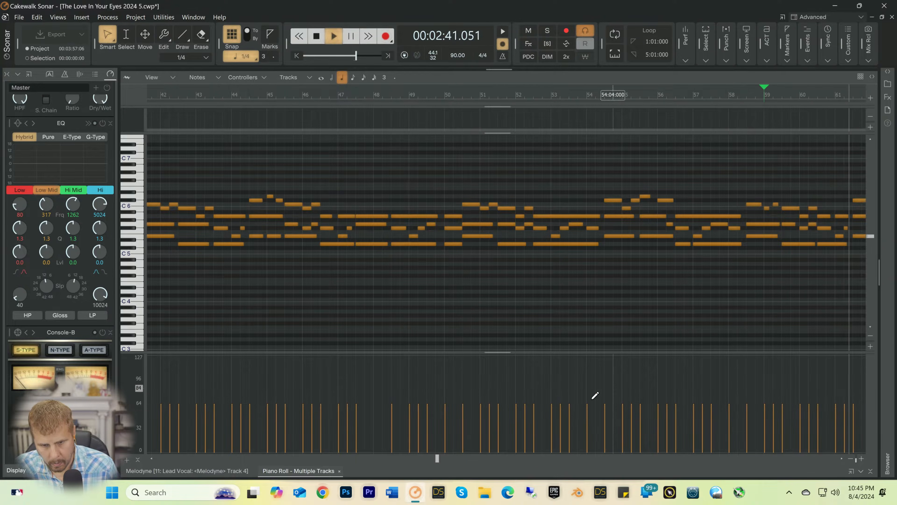
Step: Shorten the B5 note at 70:03 to end at 71:01, add quarter notes A5 at 71:01 and B5 at 71:02, and play from 70:03
drag(440, 458, 482, 459)
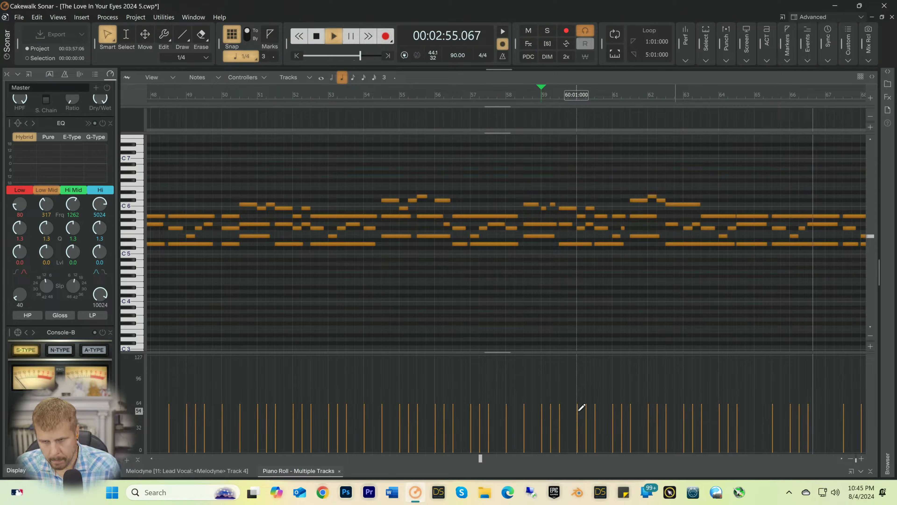
drag(479, 458, 515, 459)
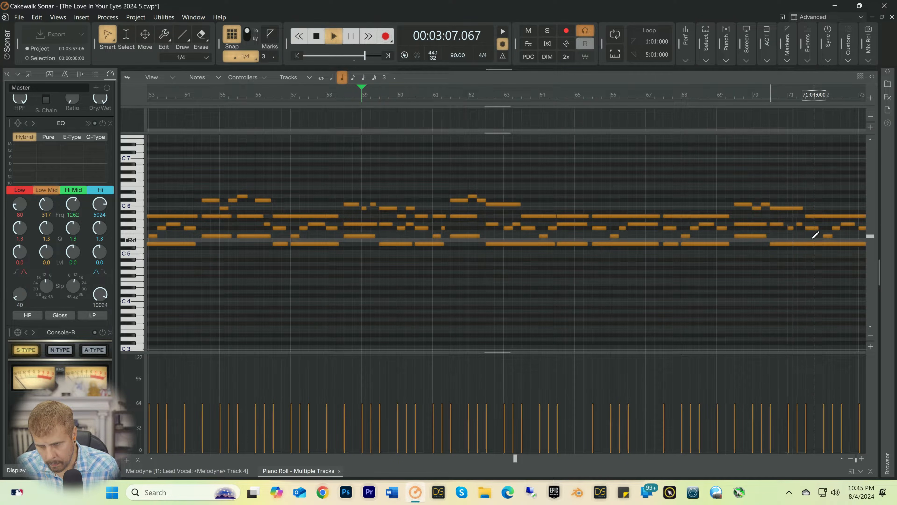
key(space)
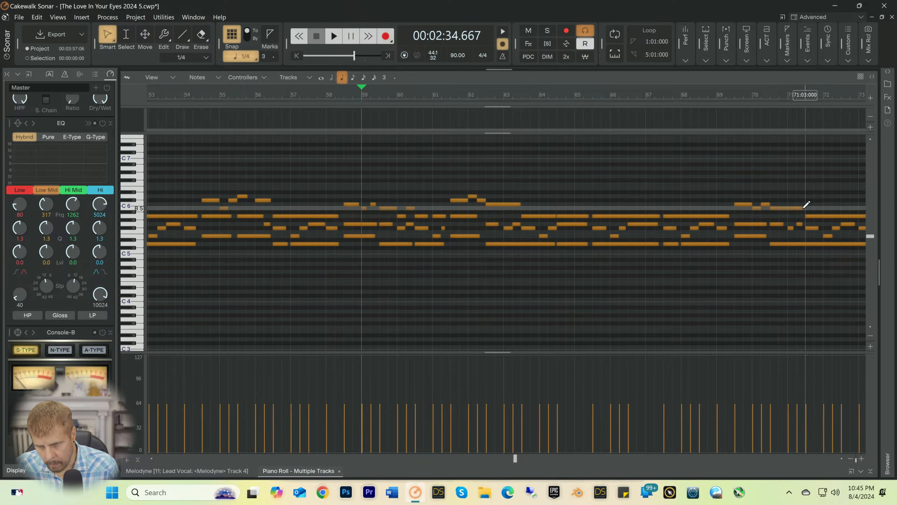
click(769, 94)
key(space)
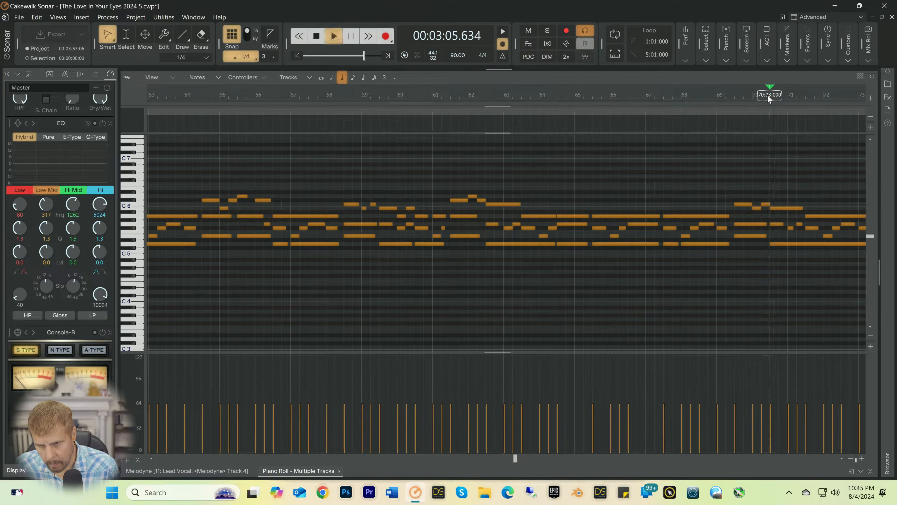
key(space)
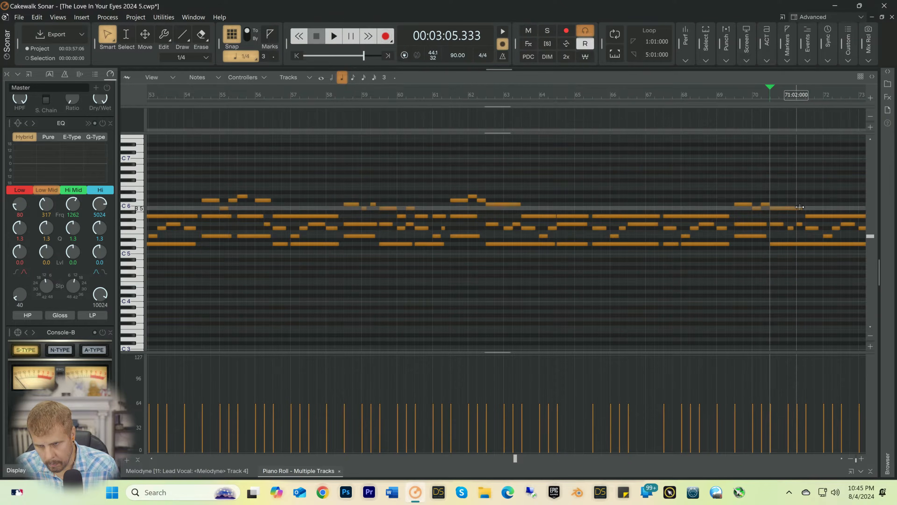
drag(802, 208, 782, 209)
click(779, 209)
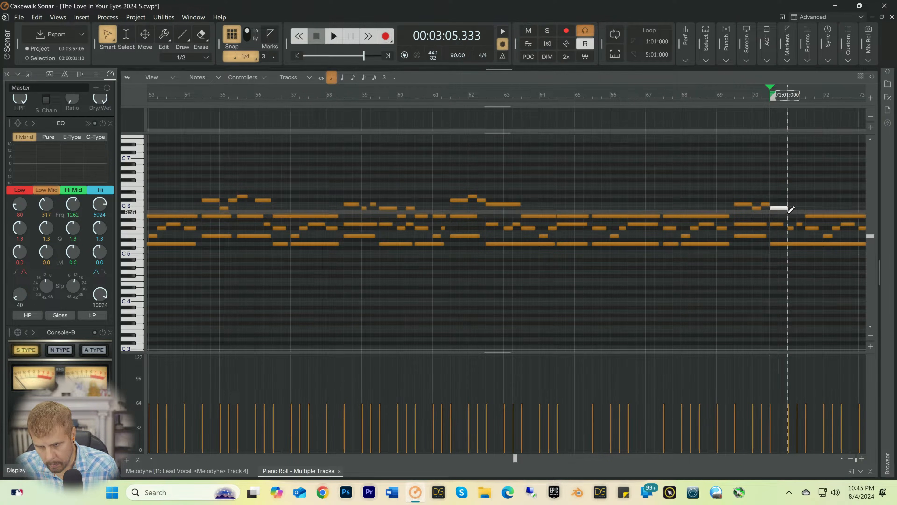
drag(788, 212, 800, 216)
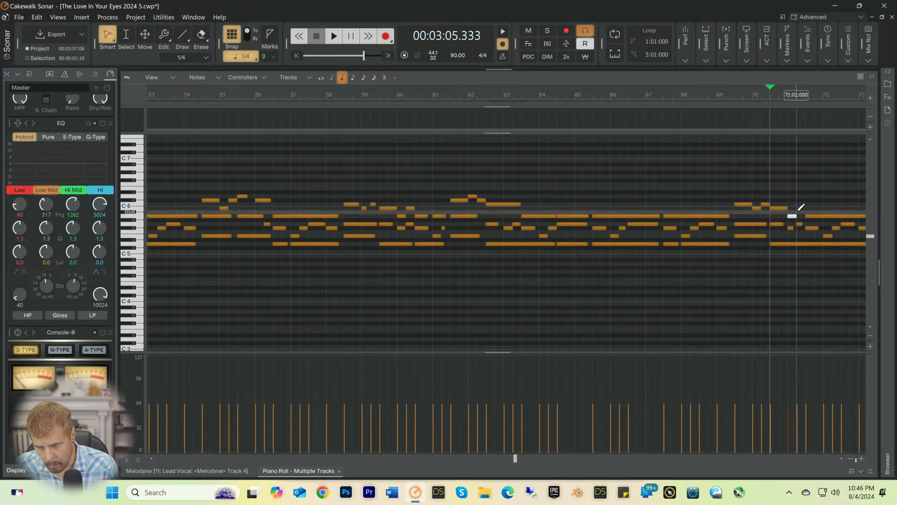
key(space)
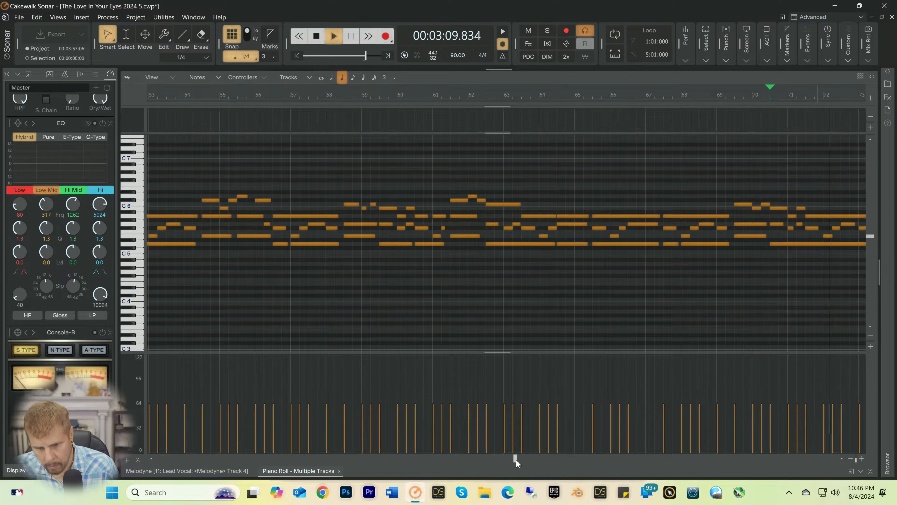
Step: Remove the G5 note at 74:01, shorten the Db6 note at 73:03 to end at 74:01, and add B5 at 74:01 and Db6 at 74:02
drag(515, 458, 565, 456)
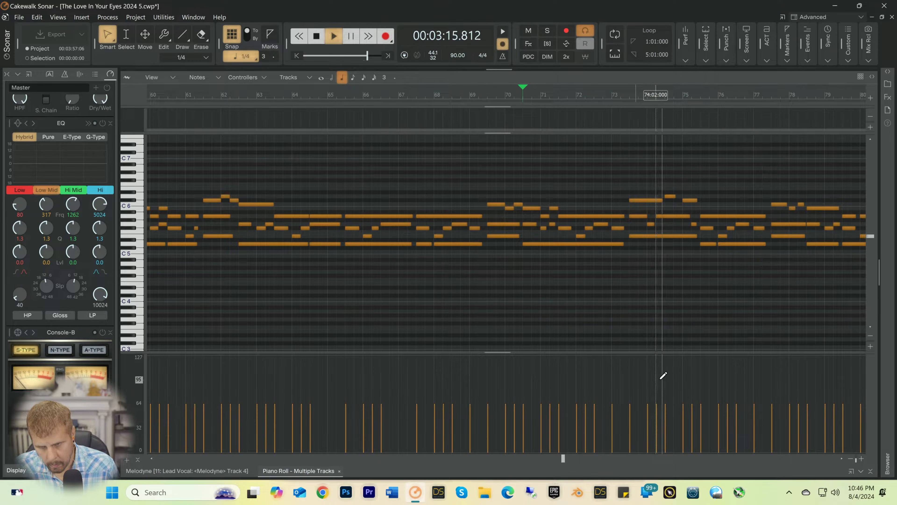
click(619, 97)
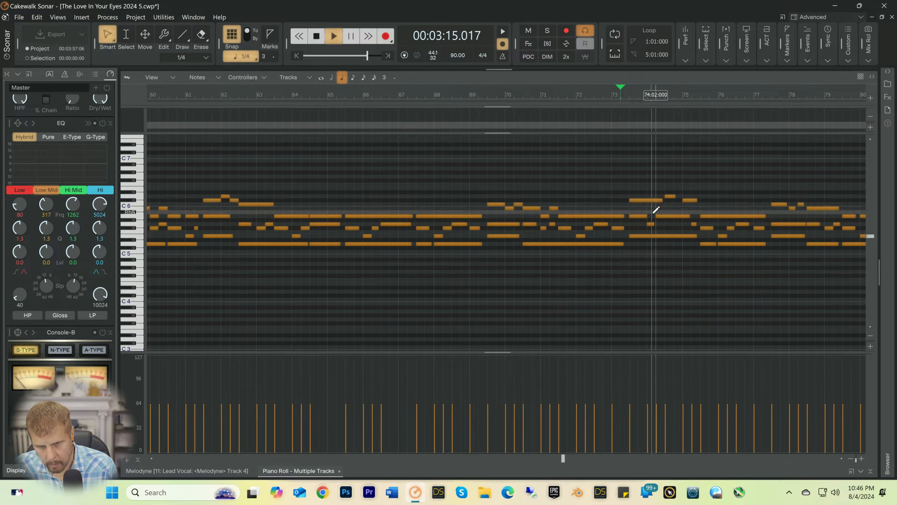
key(space)
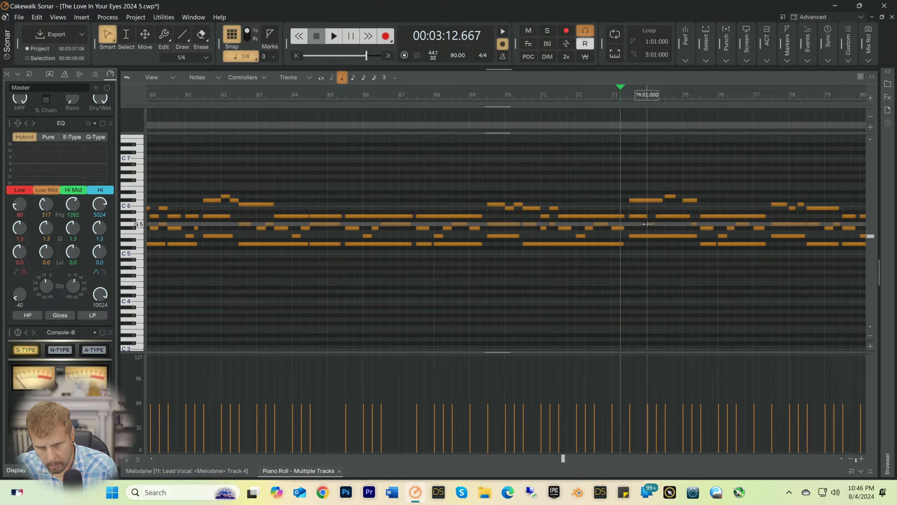
right_click(651, 225)
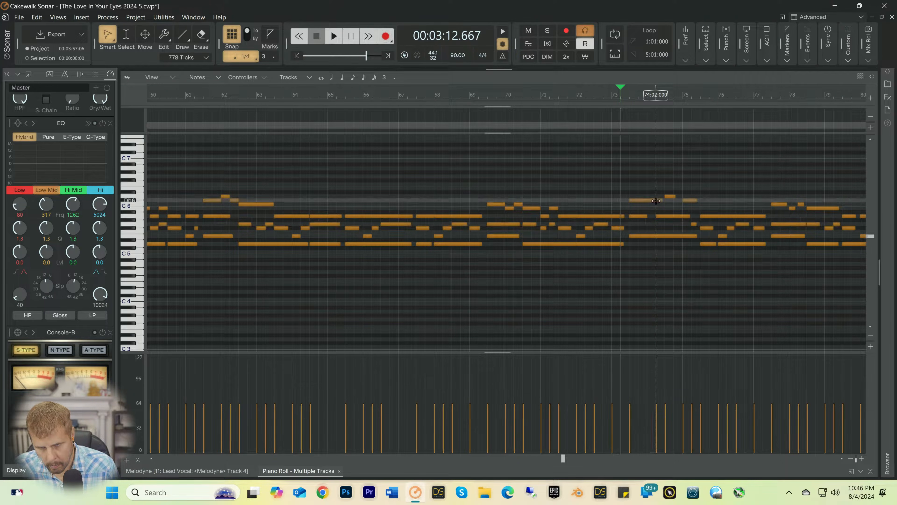
drag(656, 201, 649, 201)
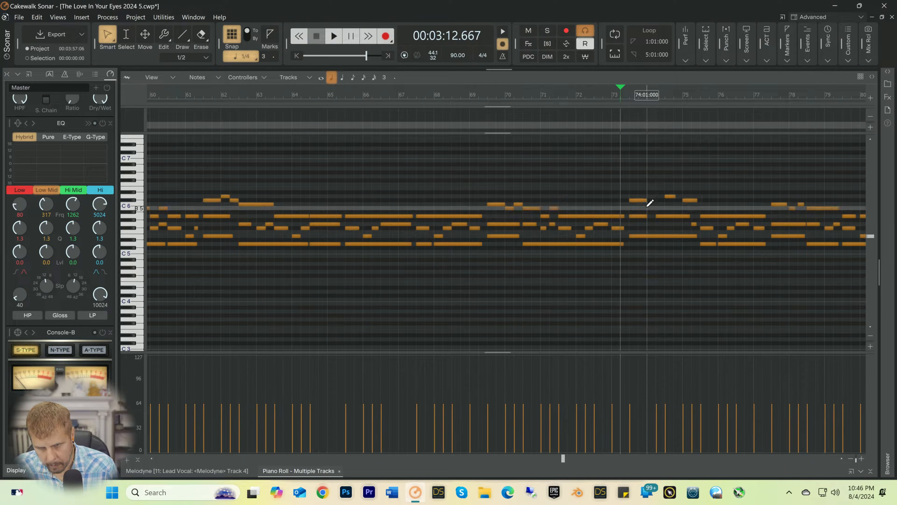
click(649, 207)
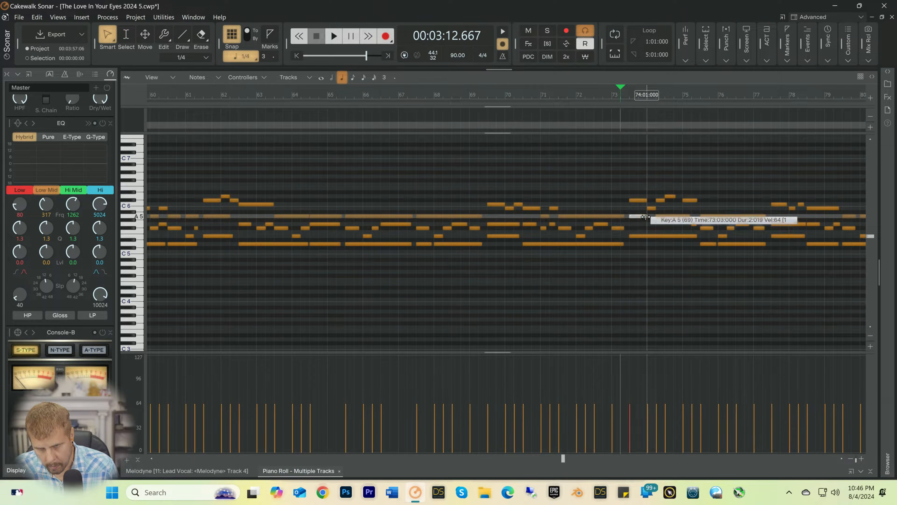
Step: Extend the A5 note at 73:03 to end at 75:02 and play the section from 73:02
drag(646, 217, 656, 217)
key(space)
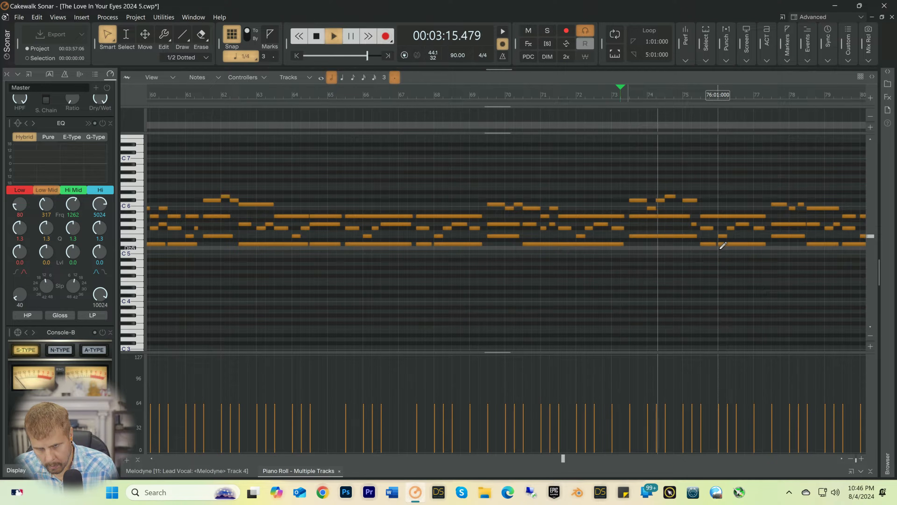
key(space)
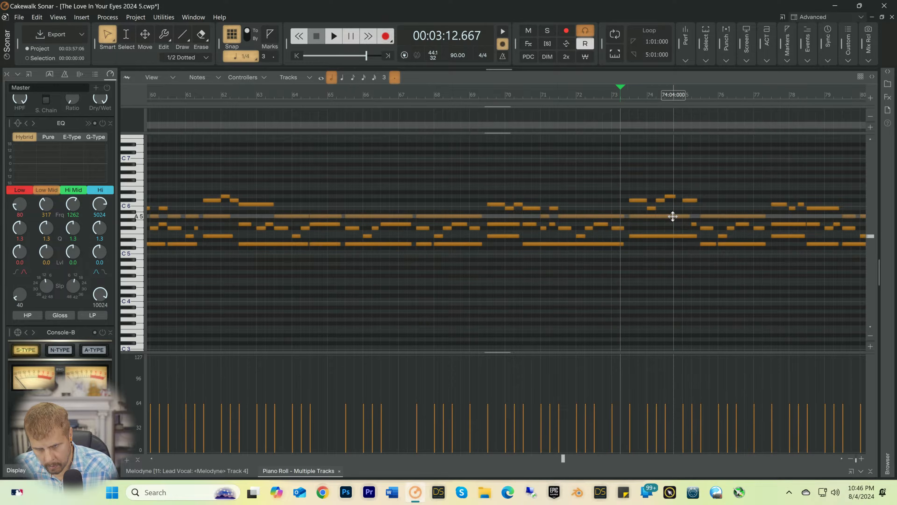
drag(656, 213, 690, 212)
key(space)
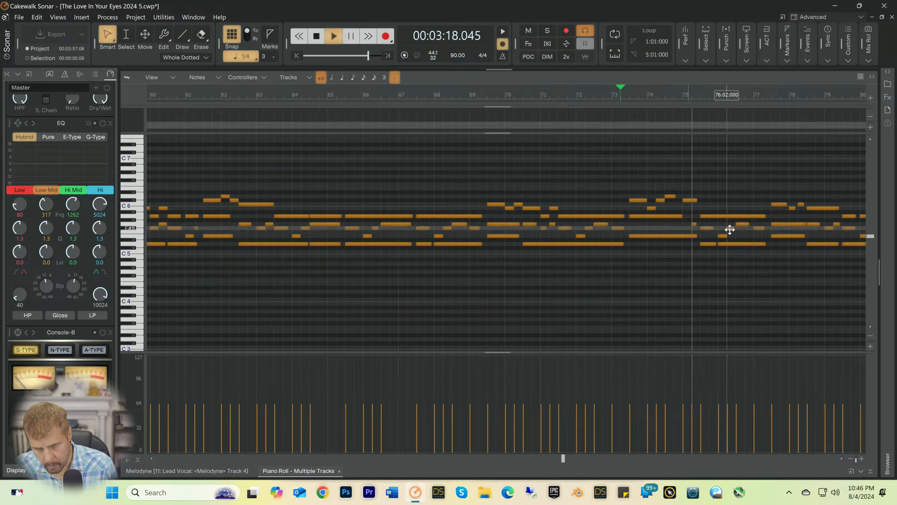
key(space)
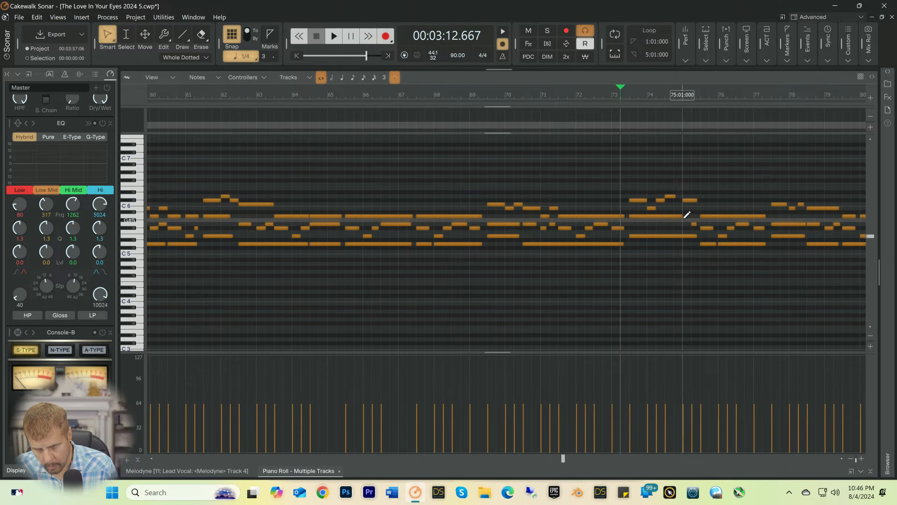
drag(682, 216, 692, 216)
key(space)
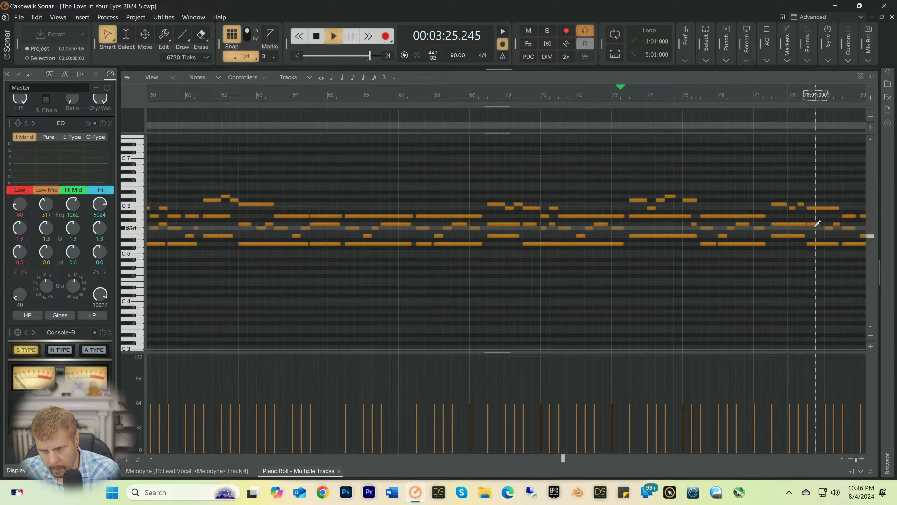
key(space)
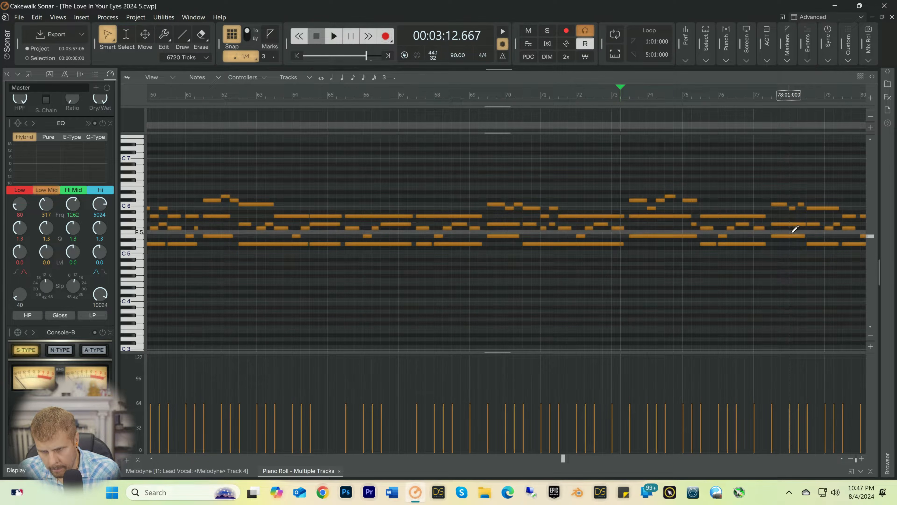
Step: Shorten the G5 note at 77:03 to end at 78:01, add quarter notes F#5 at 78:01 and G5 at 78:02, and play from 77:01
drag(804, 225, 787, 231)
drag(792, 226, 797, 228)
click(801, 224)
key(space)
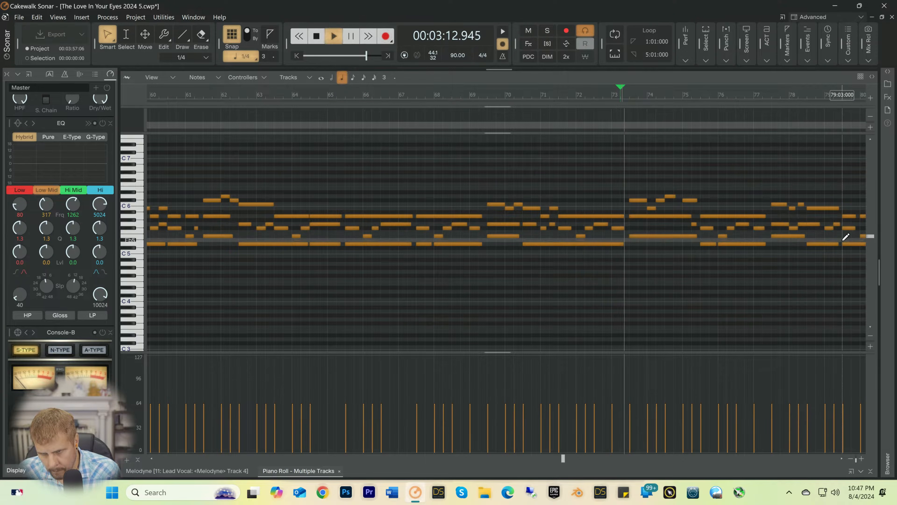
key(space)
click(757, 94)
key(space)
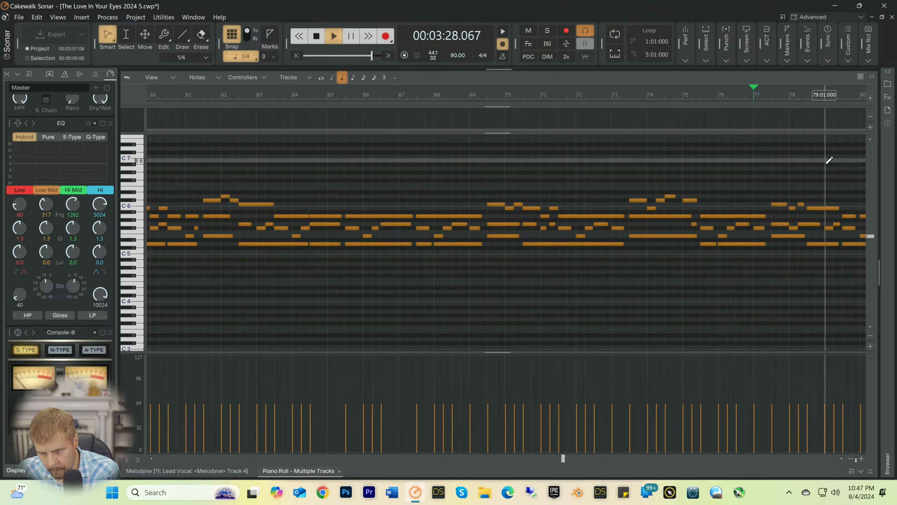
key(space)
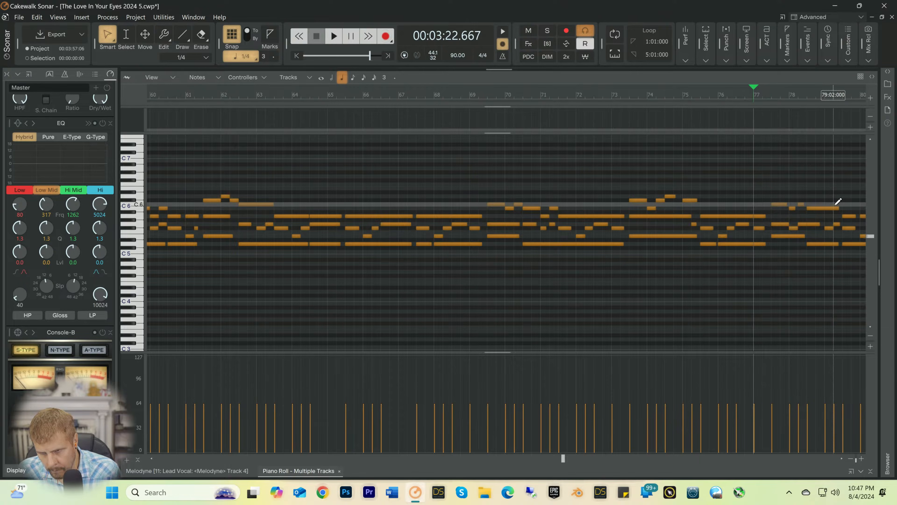
Step: Shorten the B5 note at 78:03 to end at 79:01, add quarter notes A5 at 79:01 and B5 at 79:02, and play from 77:01
drag(837, 208, 823, 213)
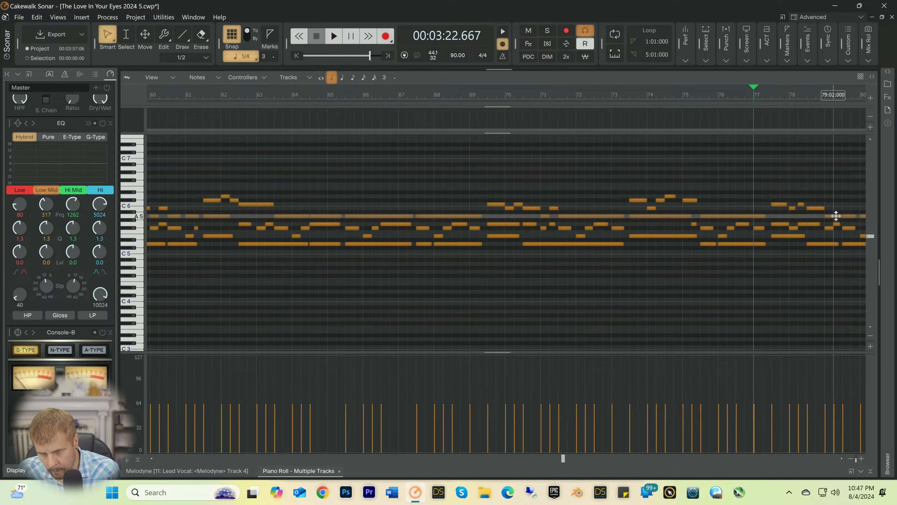
drag(834, 218, 834, 217)
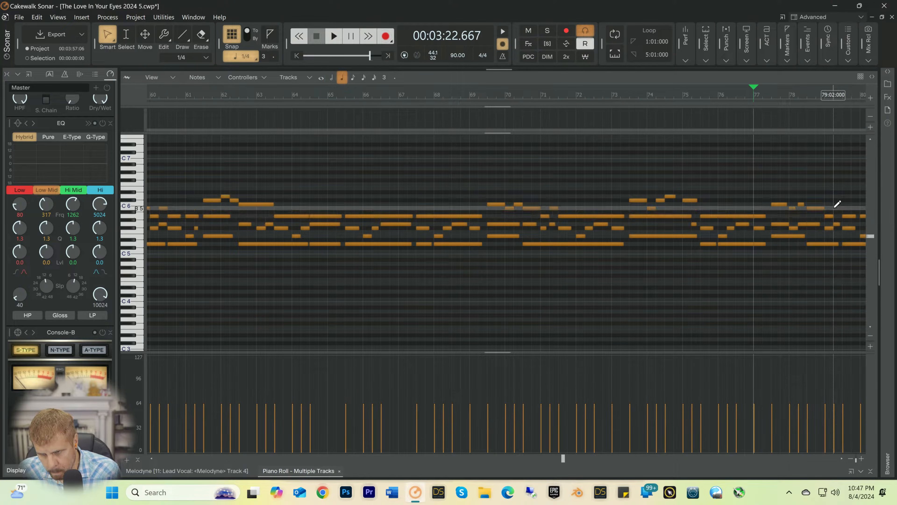
key(space)
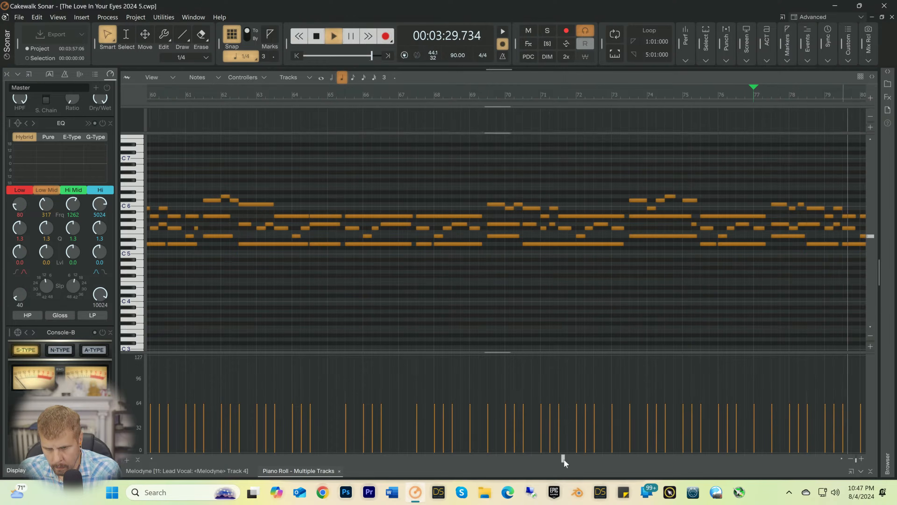
drag(563, 459, 629, 459)
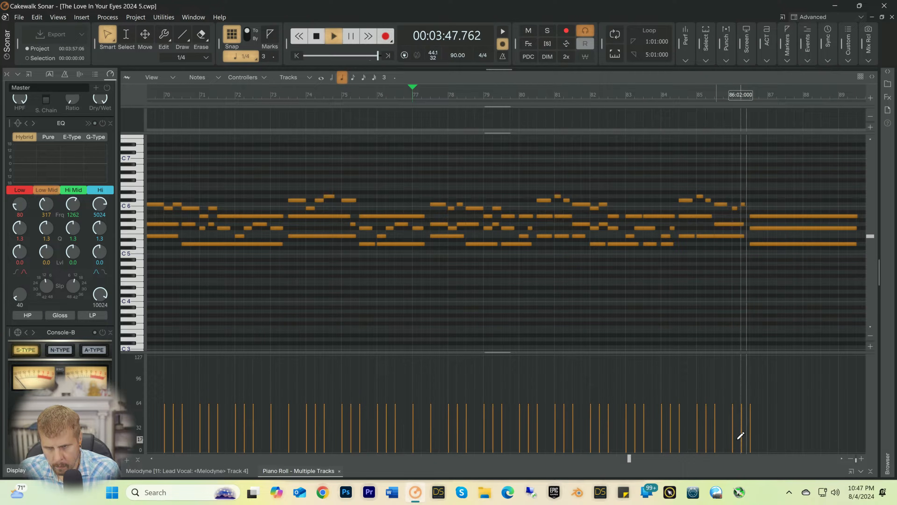
key(space)
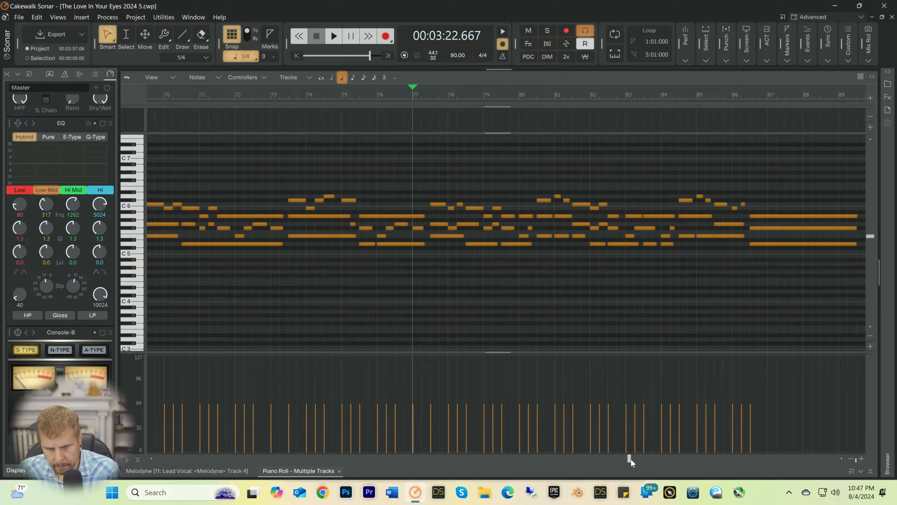
Step: Shorten the G5 note at 7:03 to end at 8:01, add quarter notes F#5 at 8:01 and G5 at 8:02, and play from 7:03
drag(631, 458, 156, 471)
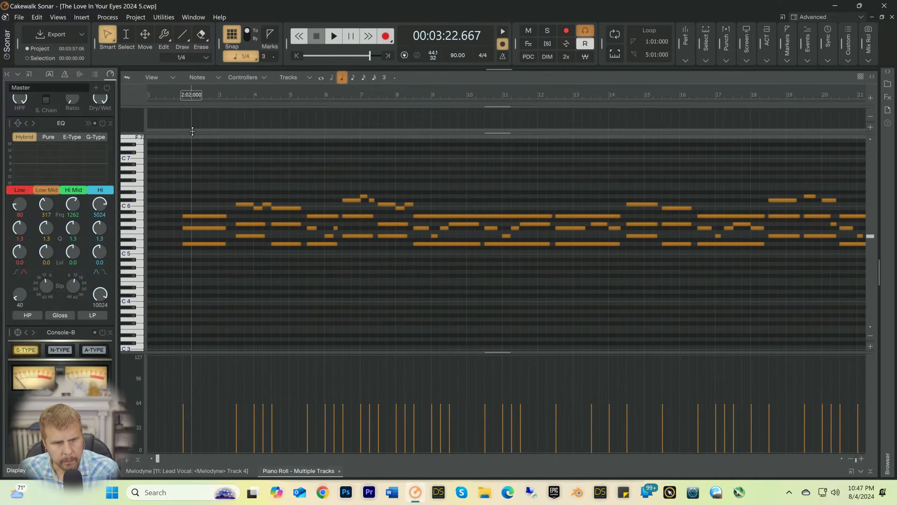
click(180, 92)
key(space)
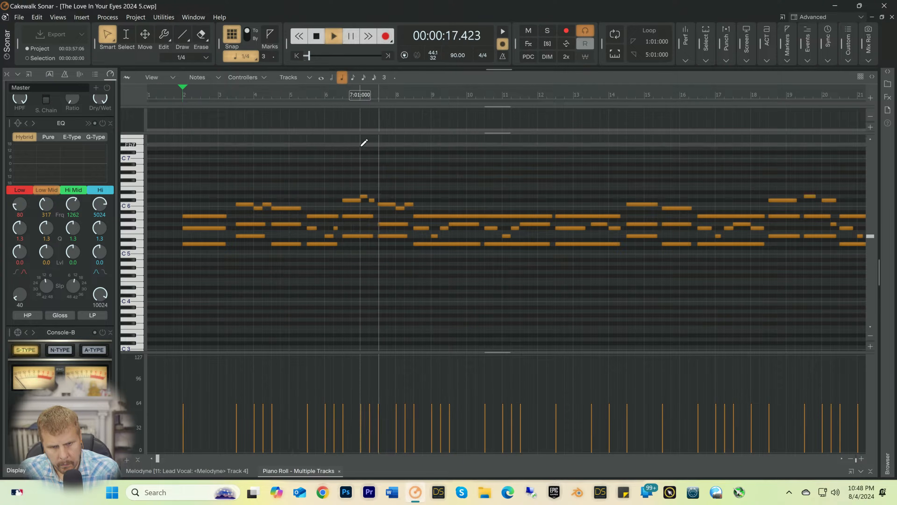
key(space)
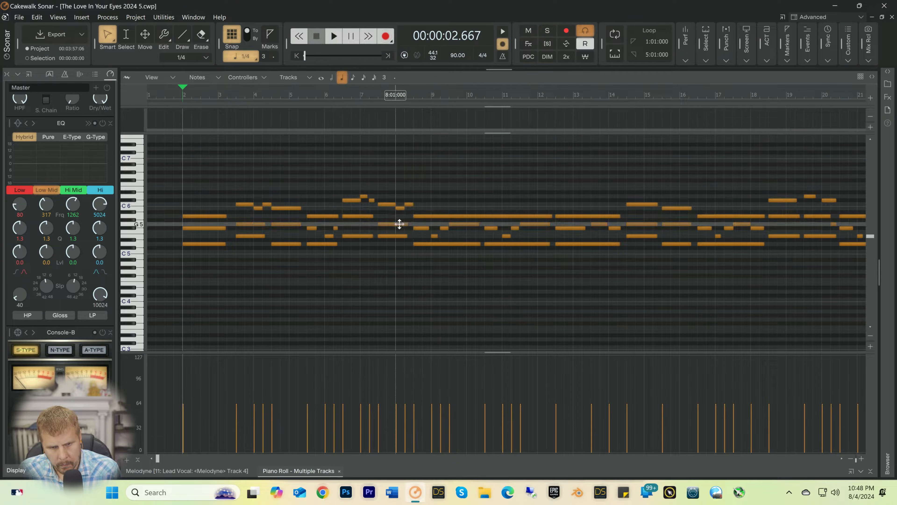
drag(406, 224, 394, 232)
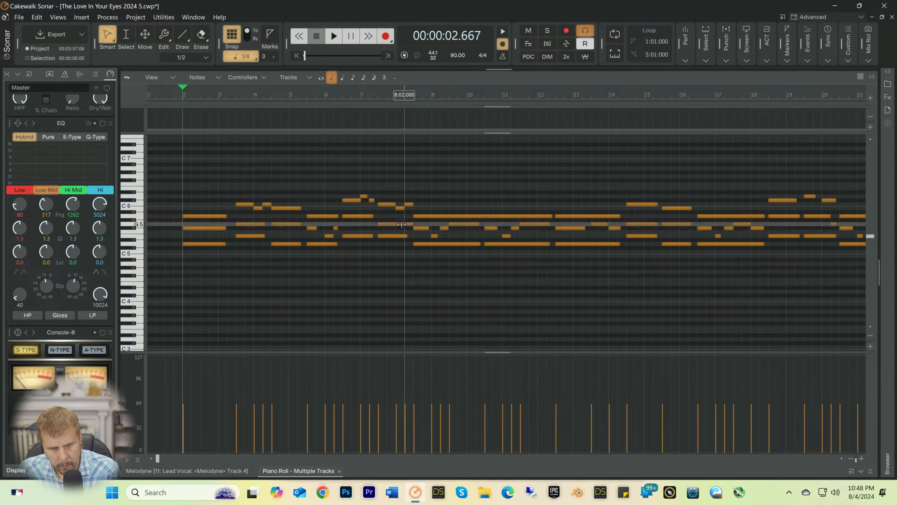
drag(402, 225, 404, 228)
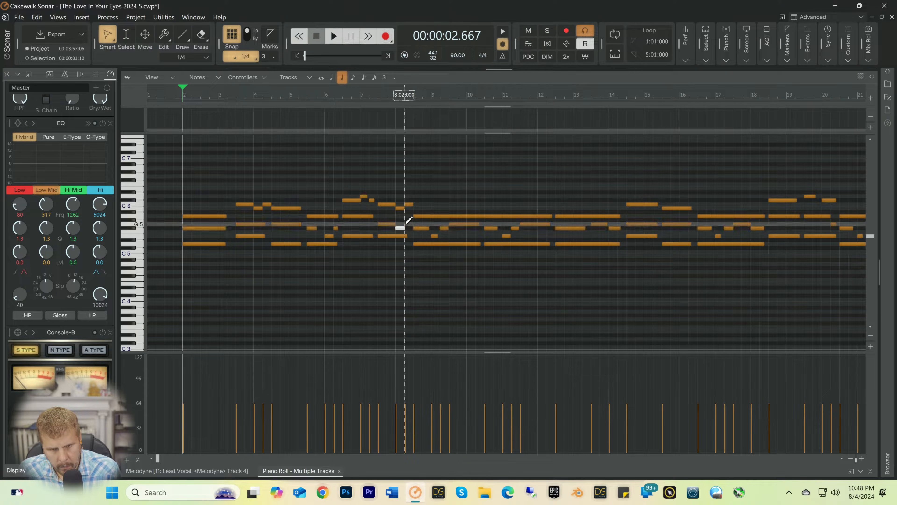
click(373, 93)
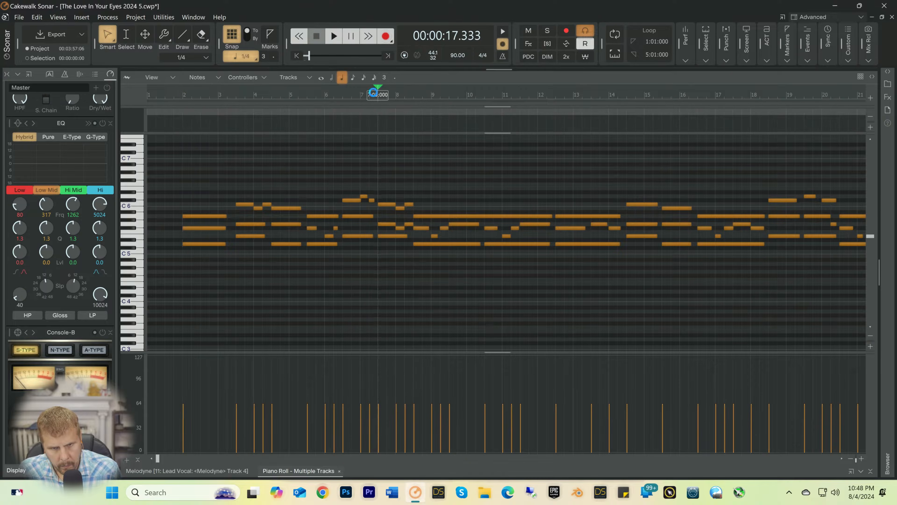
key(space)
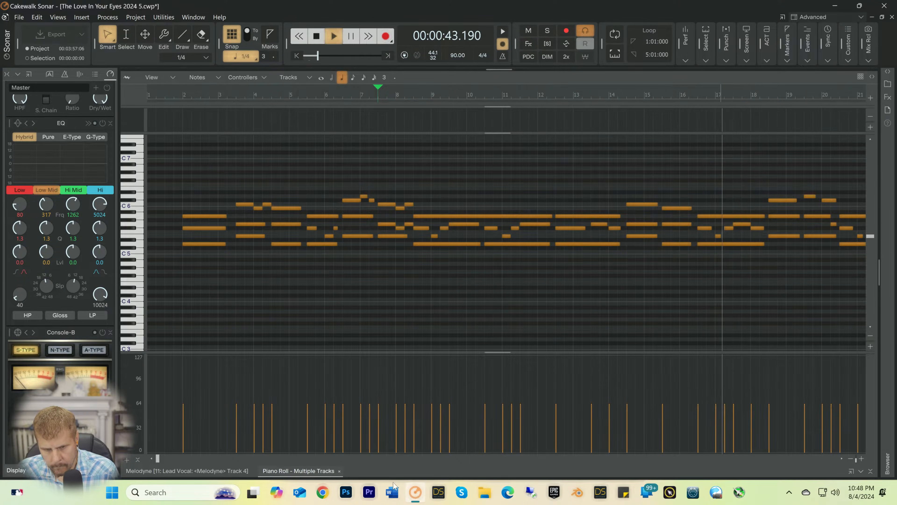
Step: Shorten the B5 note at 23:03 to end at 24:01, add quarter notes A5 at 24:01 and B5 at 24:02, and play from 23:02
drag(157, 460, 197, 460)
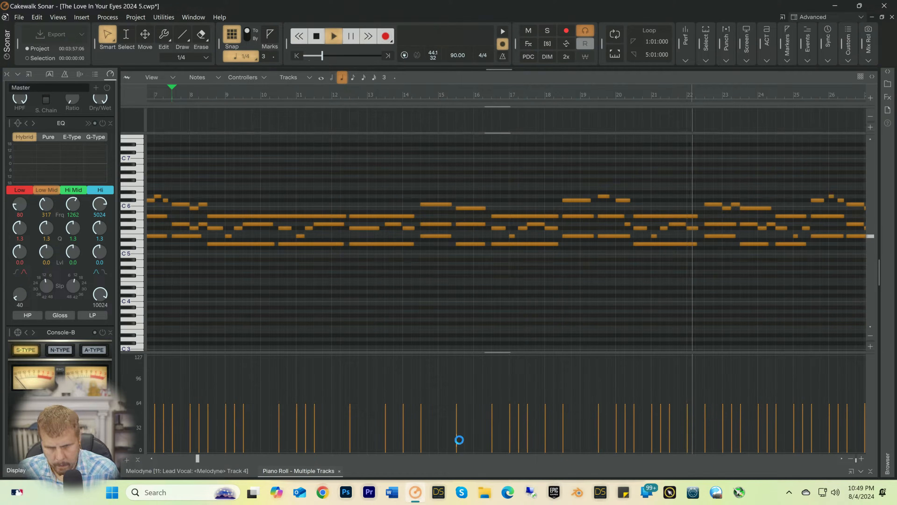
drag(197, 461, 220, 461)
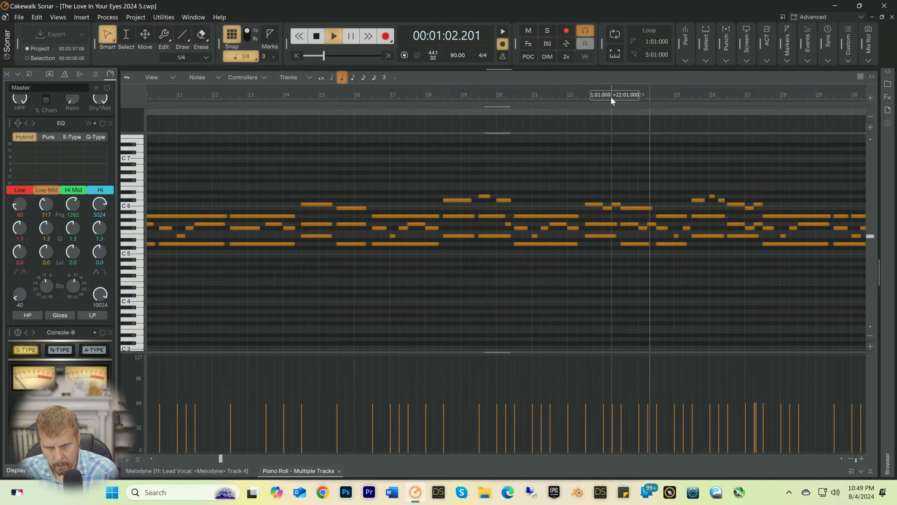
click(612, 95)
key(space)
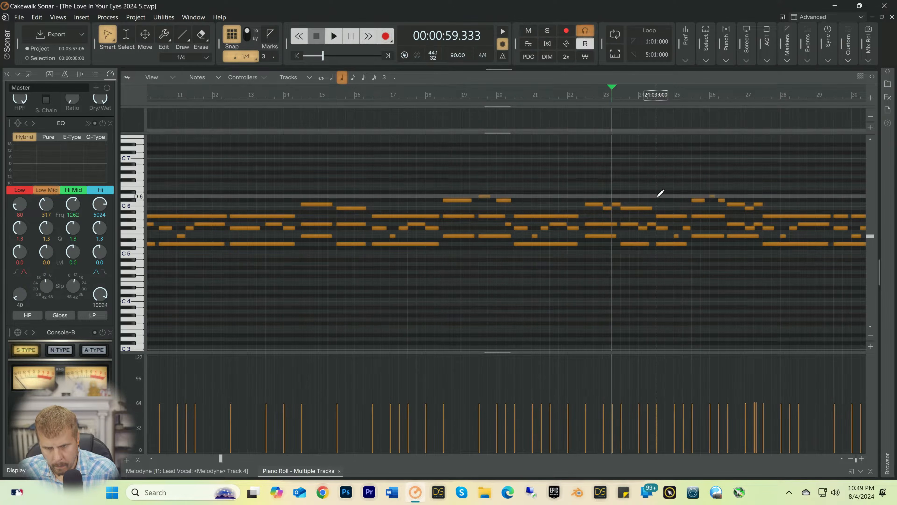
mouse_move(651, 208)
mouse_down()
mouse_move(631, 209)
mouse_move(639, 212)
mouse_up()
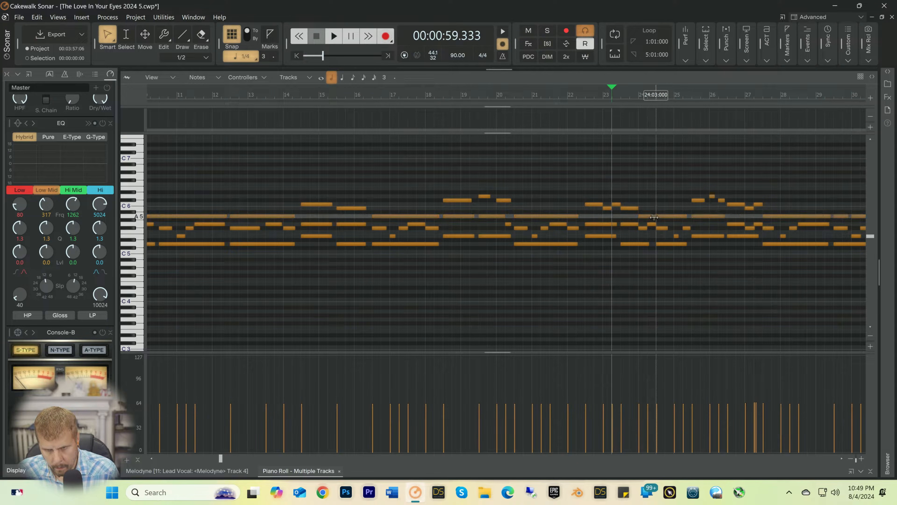
drag(641, 216, 650, 217)
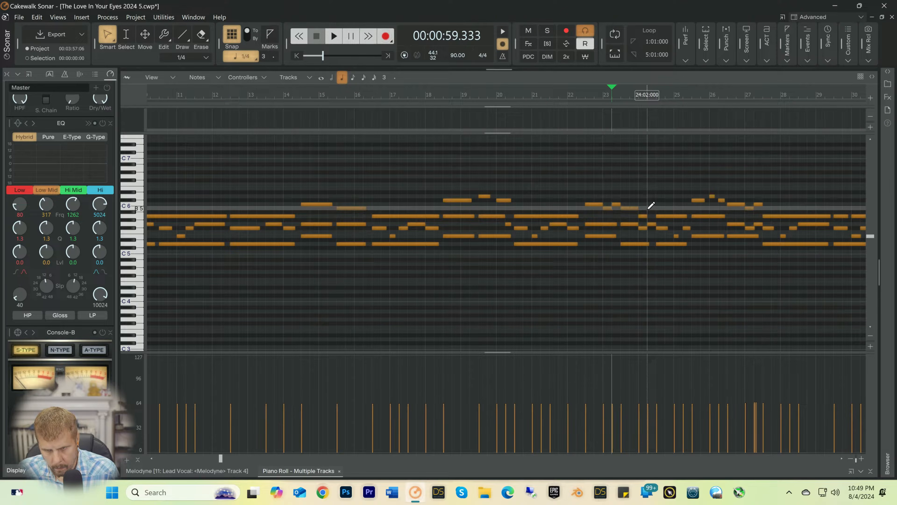
key(space)
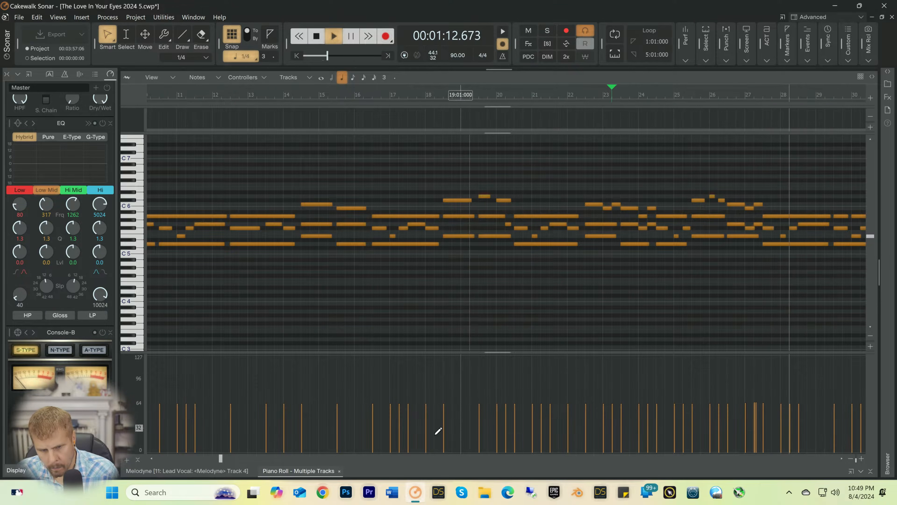
drag(221, 460, 274, 459)
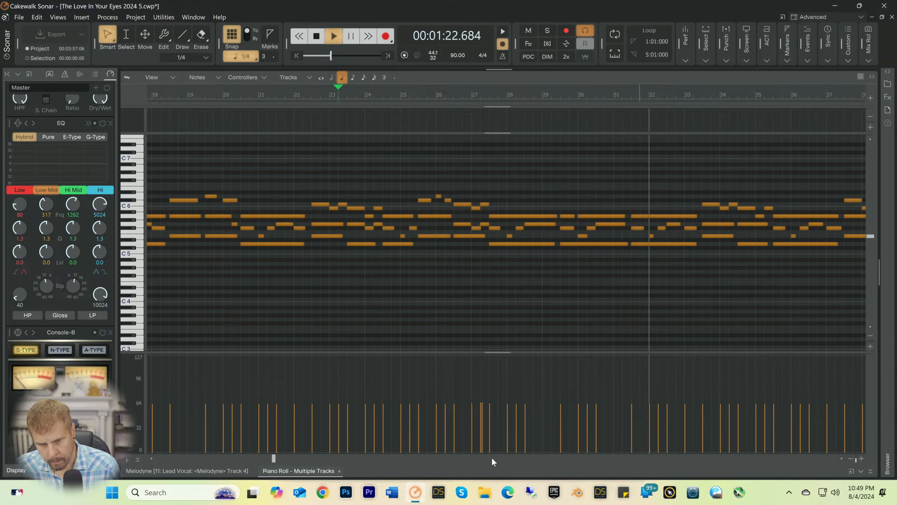
drag(274, 460, 310, 459)
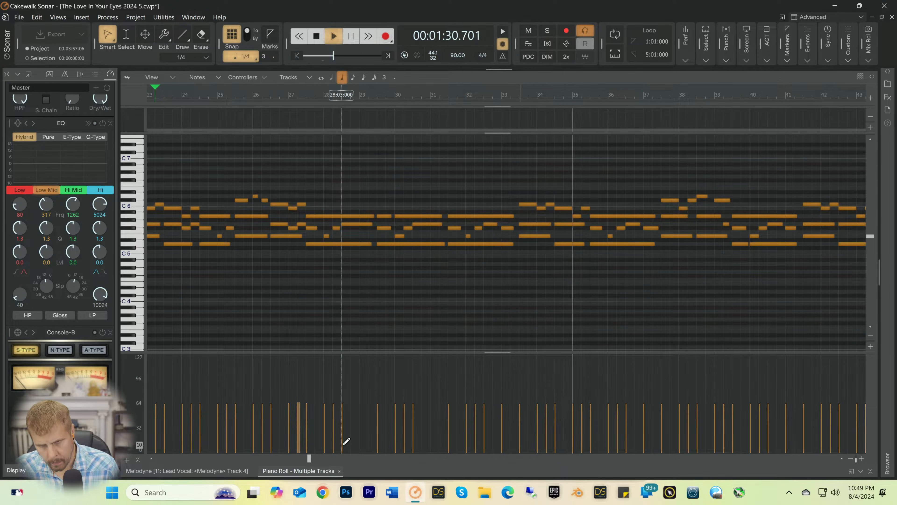
Step: Shorten the G5 note at 34:03 to end at 35:01, add quarter notes F#5 at 35:01 and G5 at 35:02, and play from 34:02
click(546, 93)
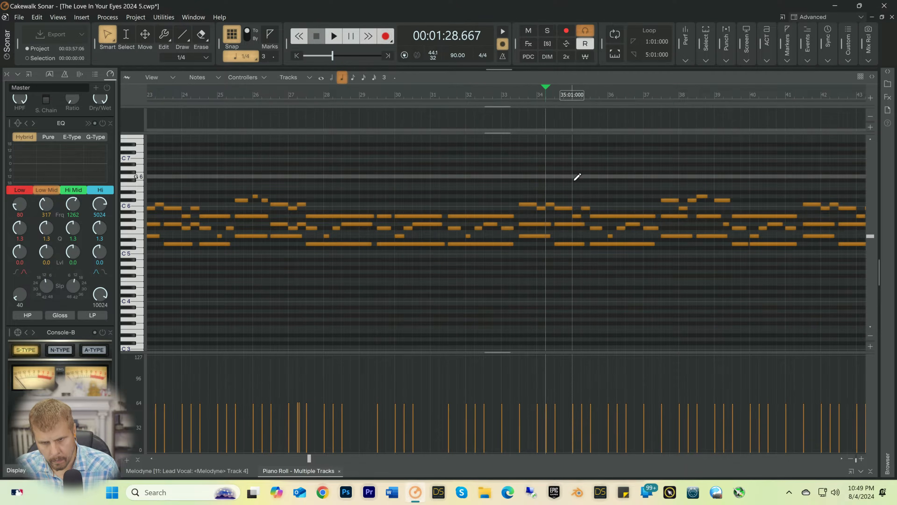
drag(577, 224, 584, 228)
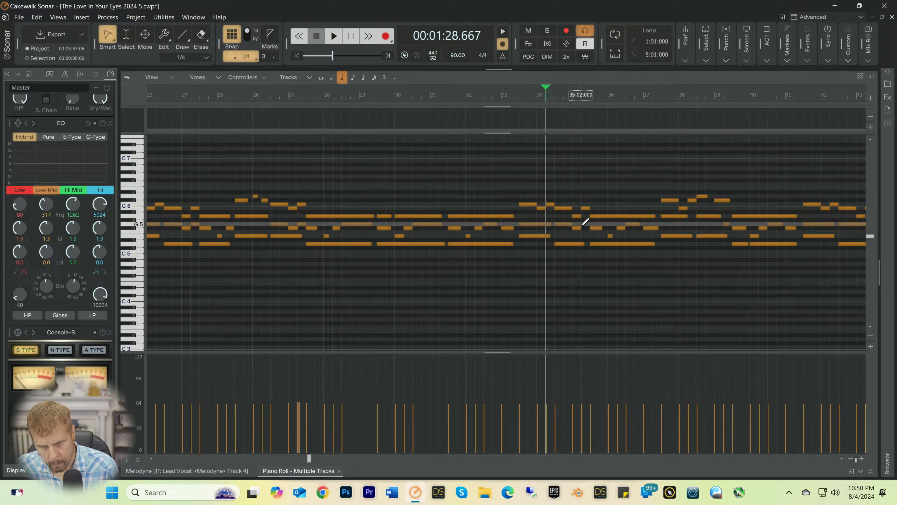
key(space)
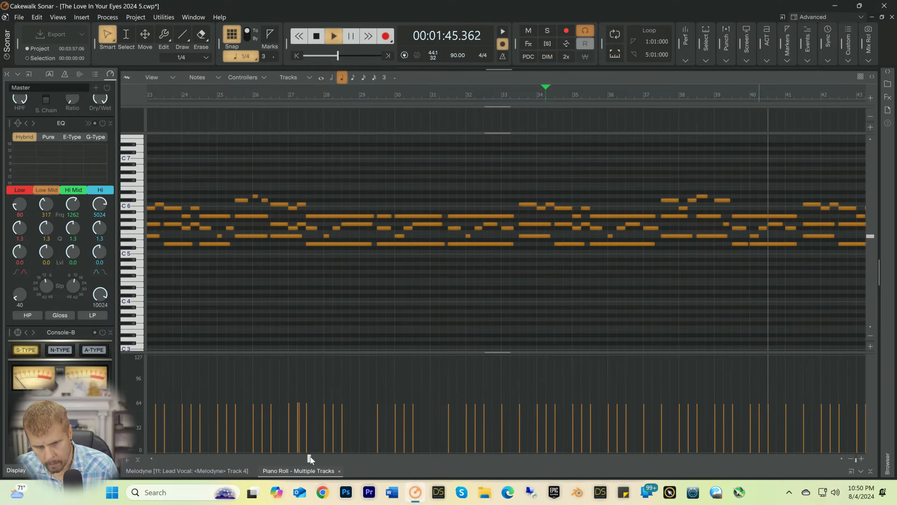
Step: Shorten the G5 note at 42:03 to end at 43:01, add quarter notes F#5 at 43:01 and G5 at 43:02, and play from 42:03
drag(309, 457, 346, 457)
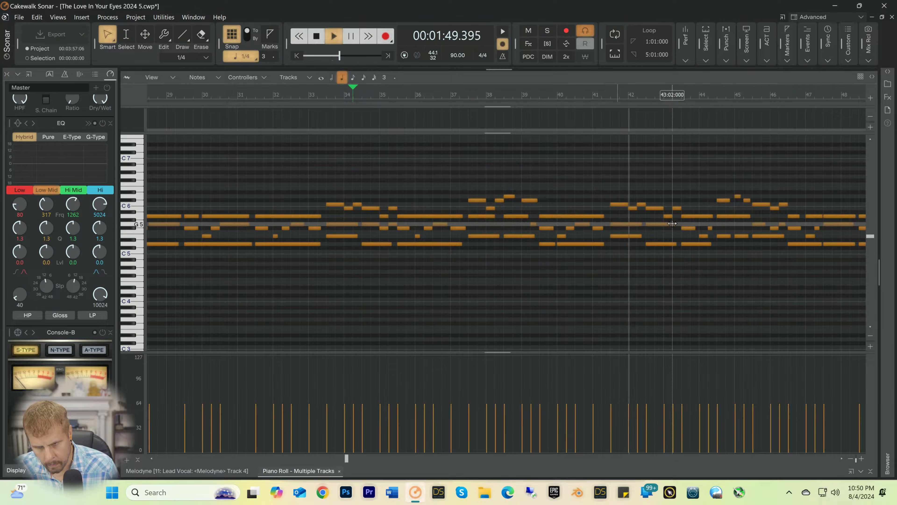
click(642, 95)
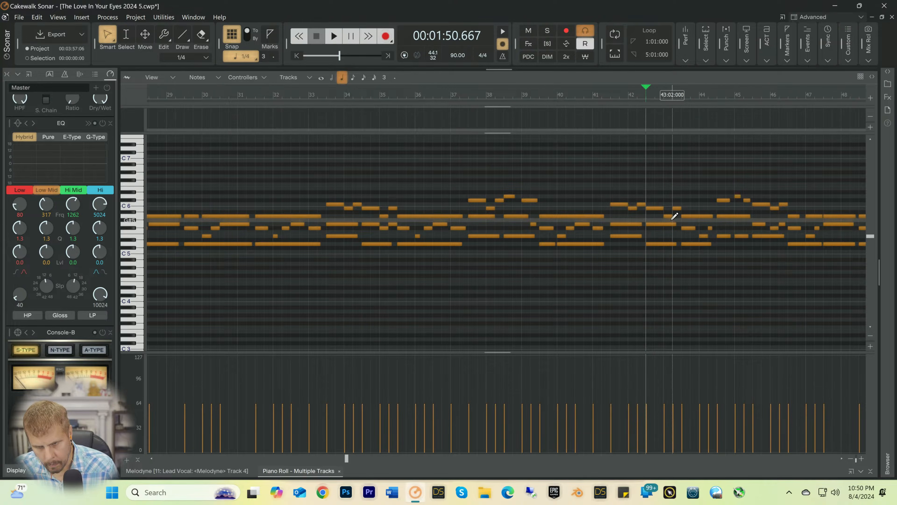
drag(675, 225, 662, 227)
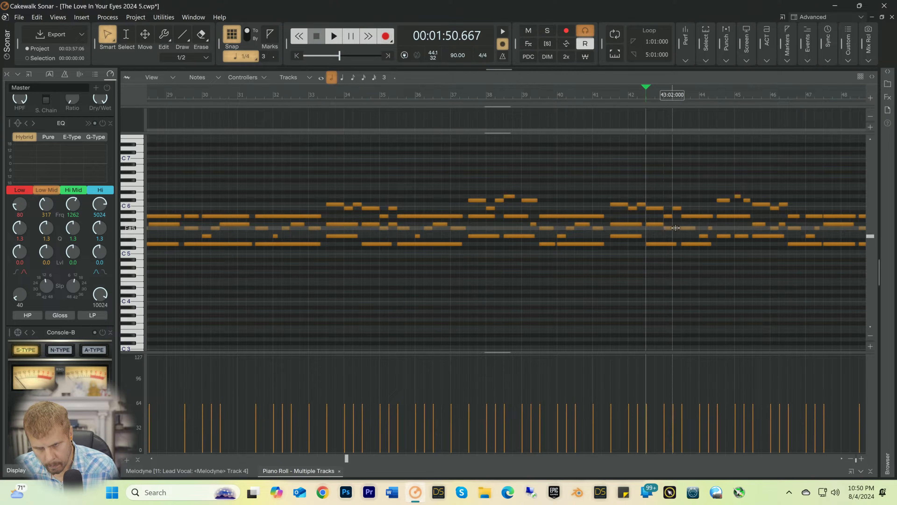
drag(674, 228, 674, 228)
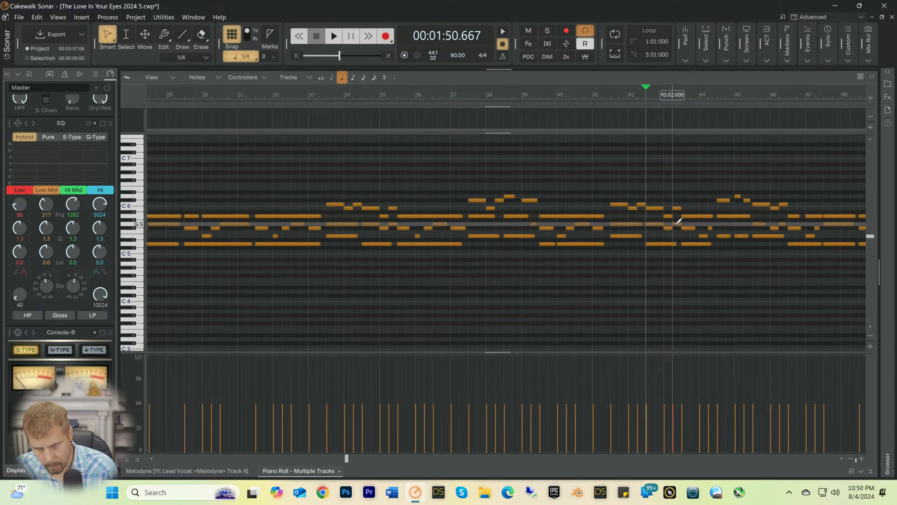
key(space)
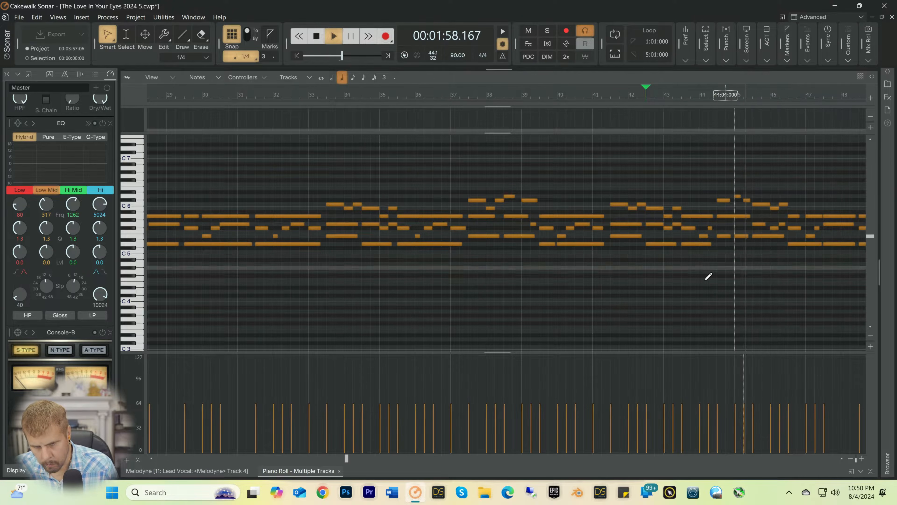
Step: Delete the A5 note at 47:03, extend the A5 note at 47:01 to end at 48:02, and play from 46:02
drag(346, 459, 392, 460)
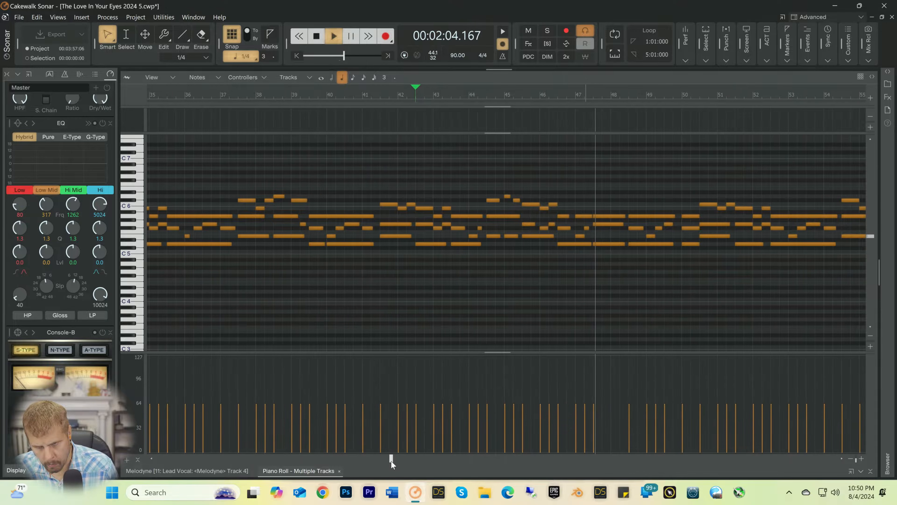
key(space)
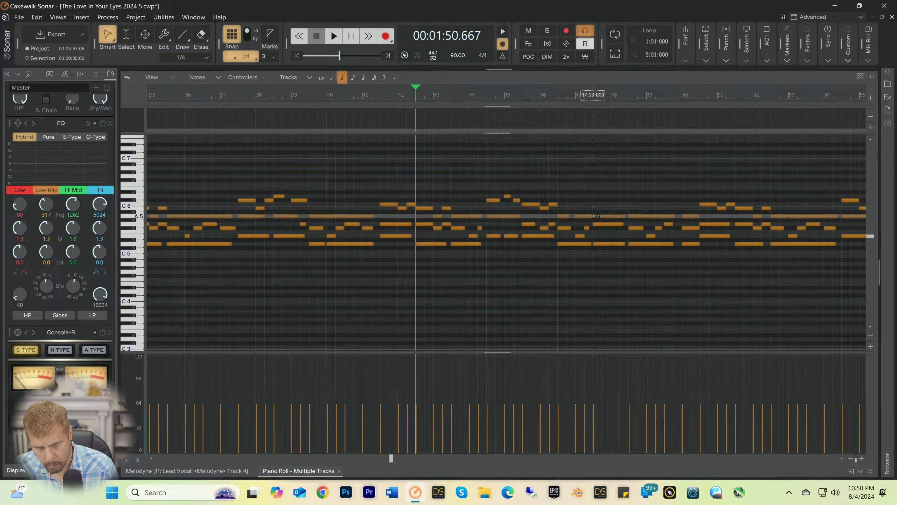
right_click(600, 215)
drag(591, 215, 623, 214)
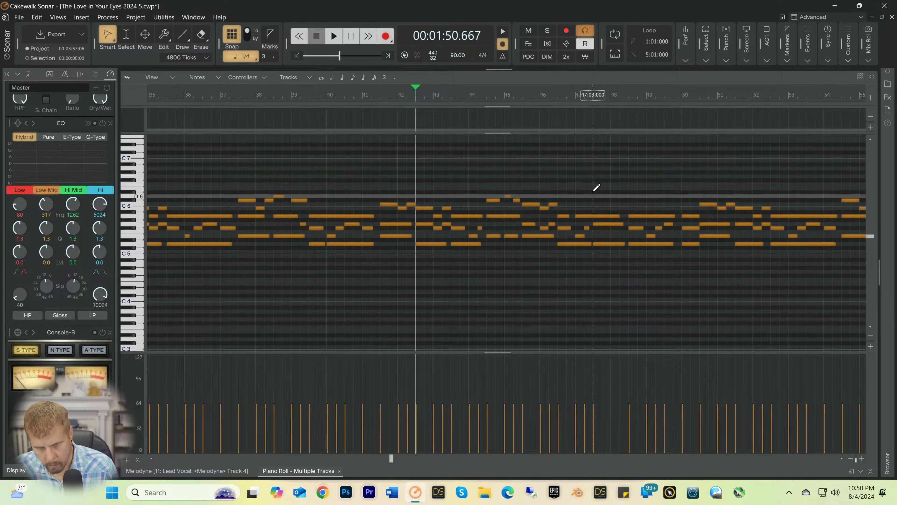
click(556, 96)
key(space)
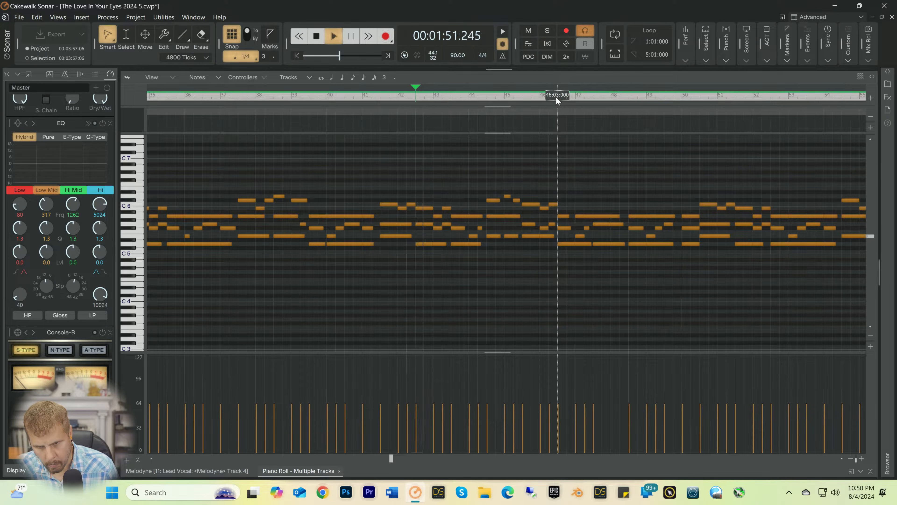
key(space)
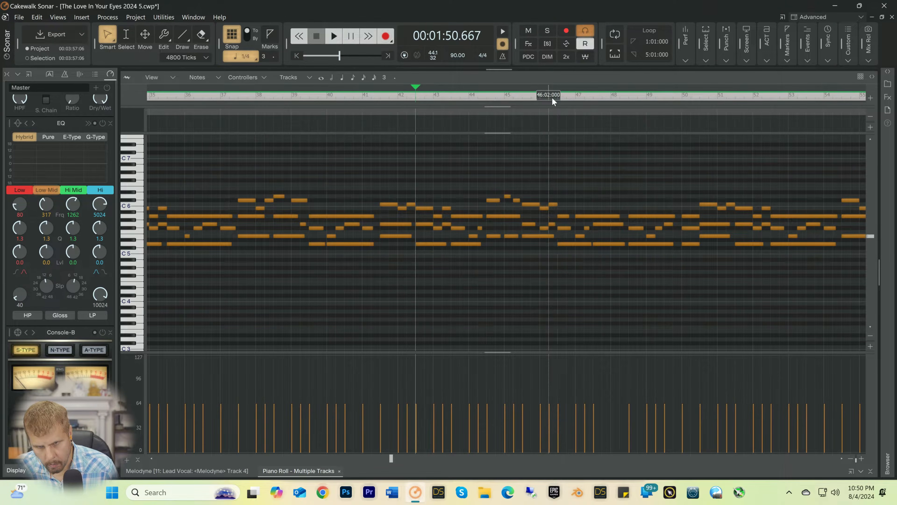
click(552, 99)
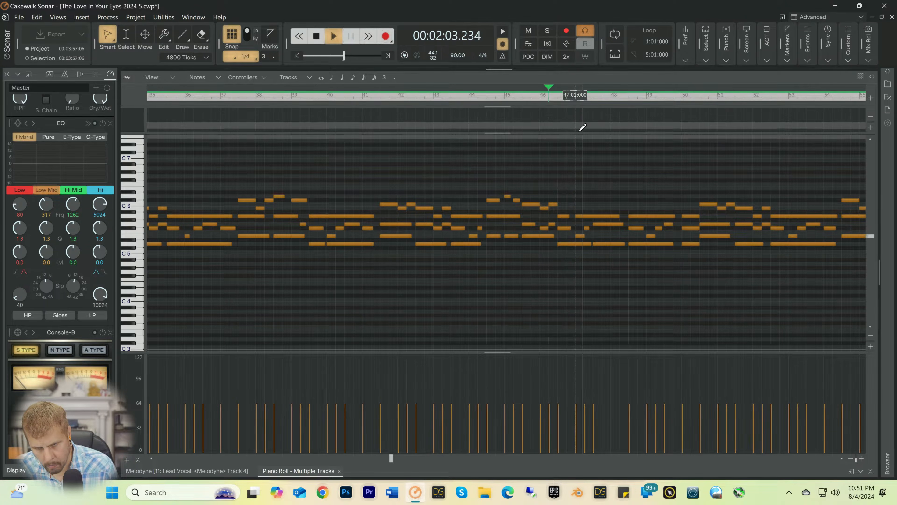
Step: Delete the short A5 note at 46:03, stretch the start of the A5 note at 47:01 back to 46:03, and play from 46:02
key(space)
click(569, 215)
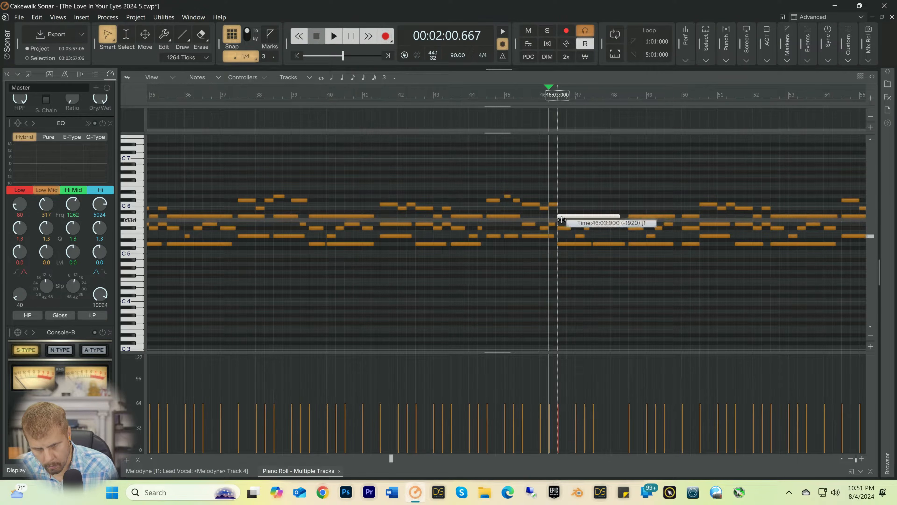
key(space)
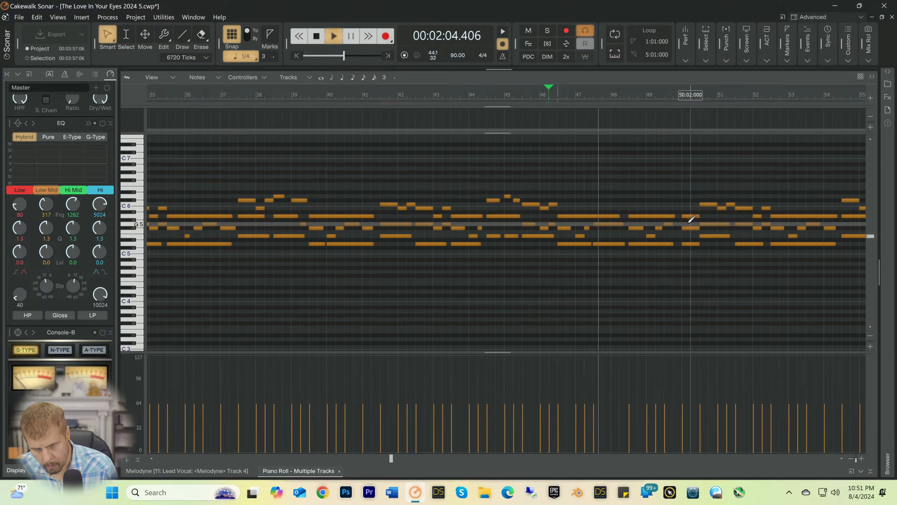
Step: Delete the D5 note at 47:03, extend the D5 note at 46:03 to end at 48:02, and play from 46:02
key(space)
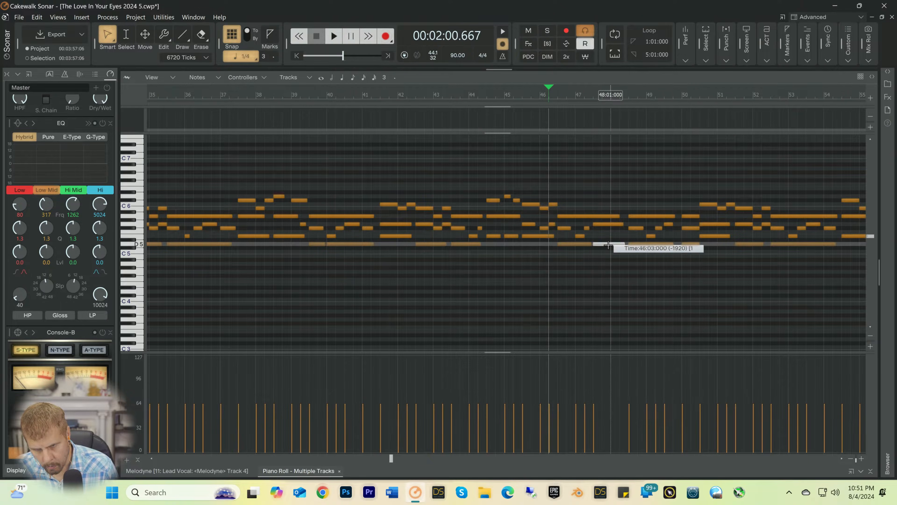
right_click(608, 245)
drag(591, 244, 619, 244)
key(space)
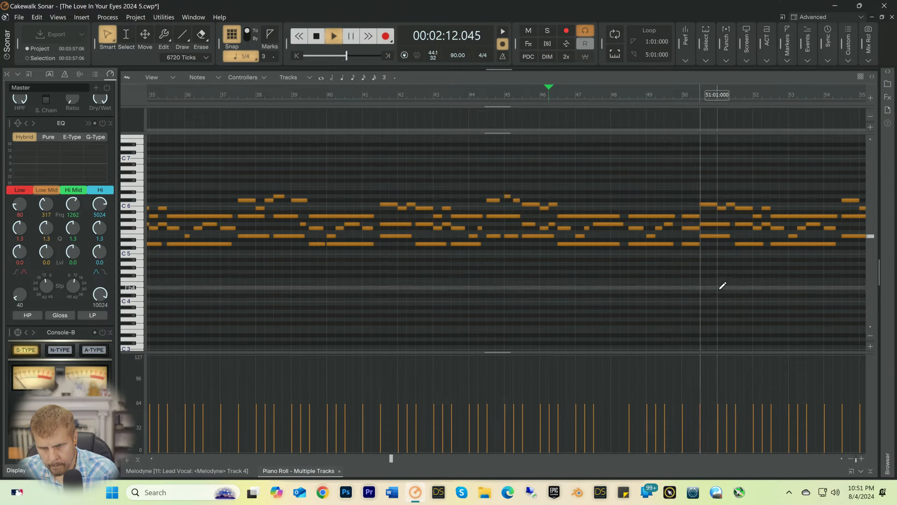
Step: Delete the half notes A5 and D5 at 50:01, extend the A5 and D5 notes at 48:03 to 50:03, and play from 49:02
key(space)
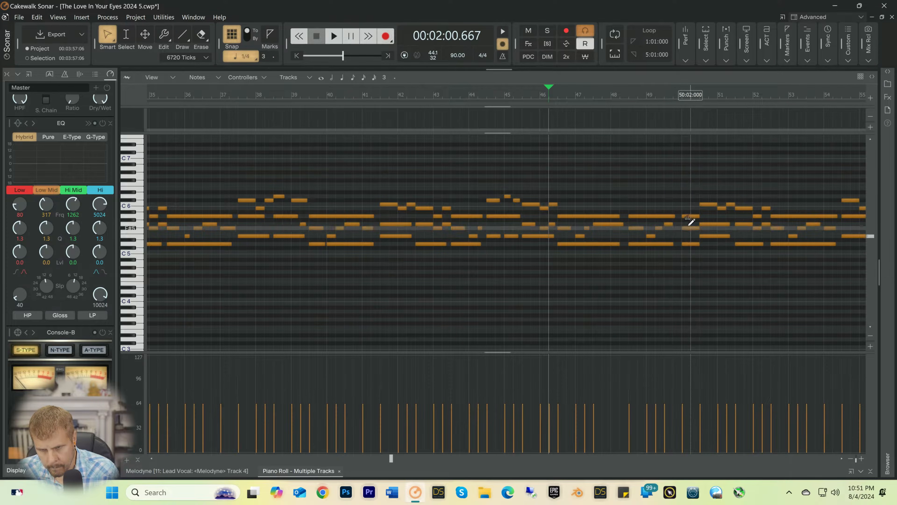
click(653, 94)
key(space)
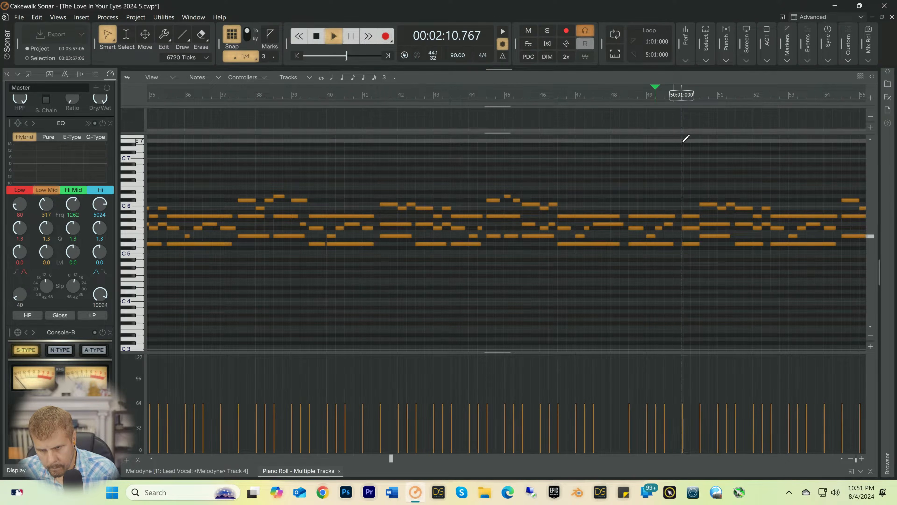
key(space)
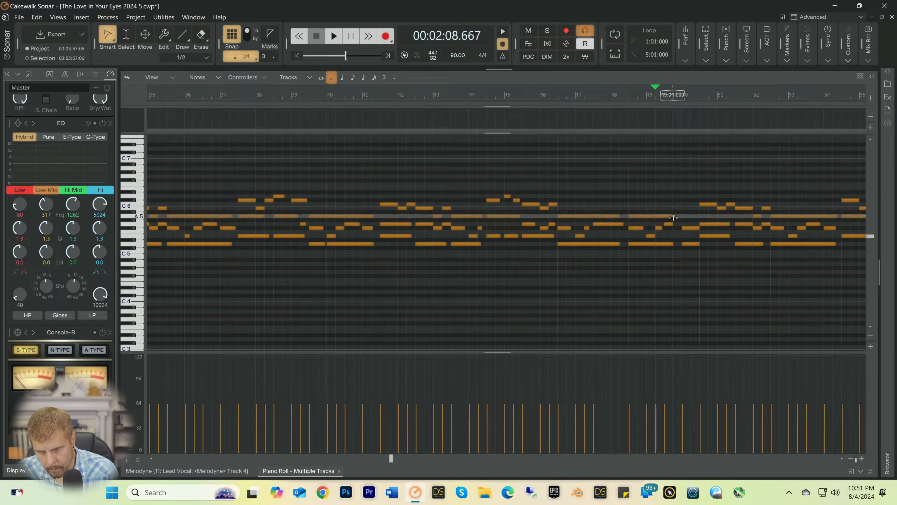
drag(674, 216, 695, 216)
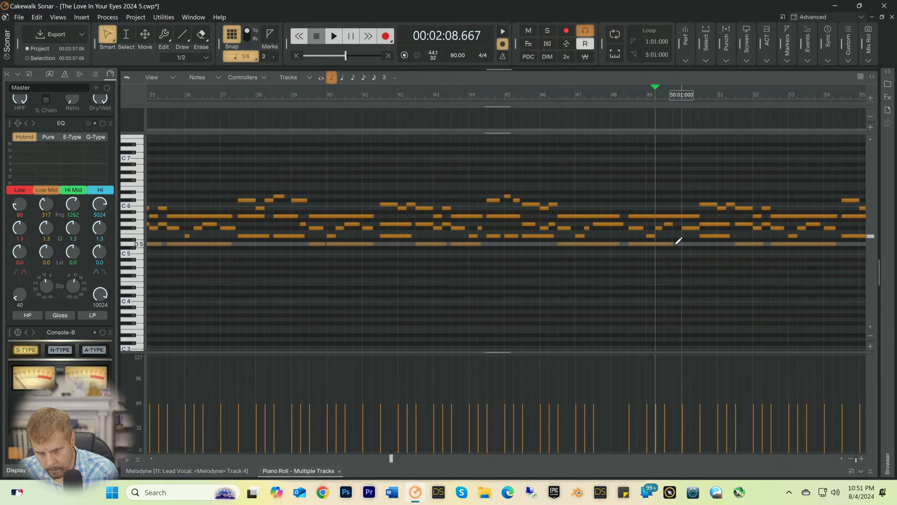
drag(667, 244, 682, 224)
key(space)
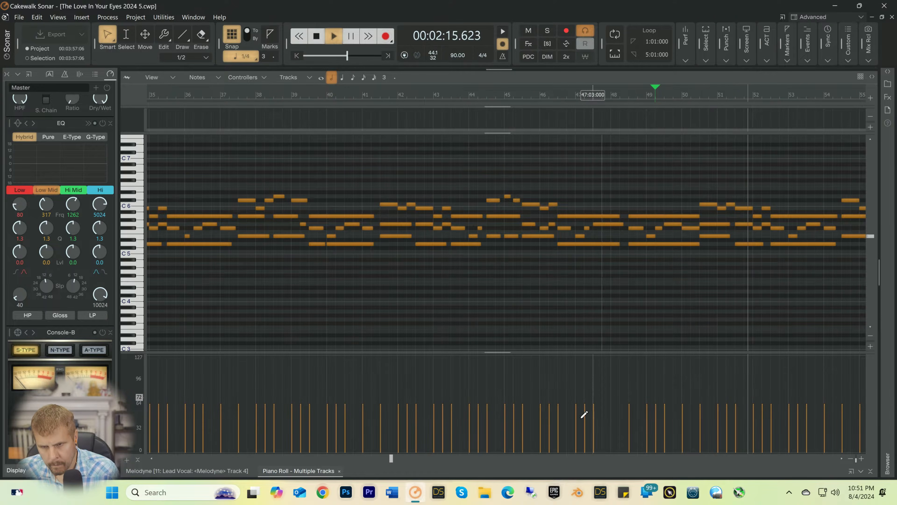
Step: Delete the D5 notes at 57:01 and 60:03, extend D5 at 56:03 to about 58:02 and D5 at 59:03 to 61:03, playing from 55:04
drag(389, 457, 445, 458)
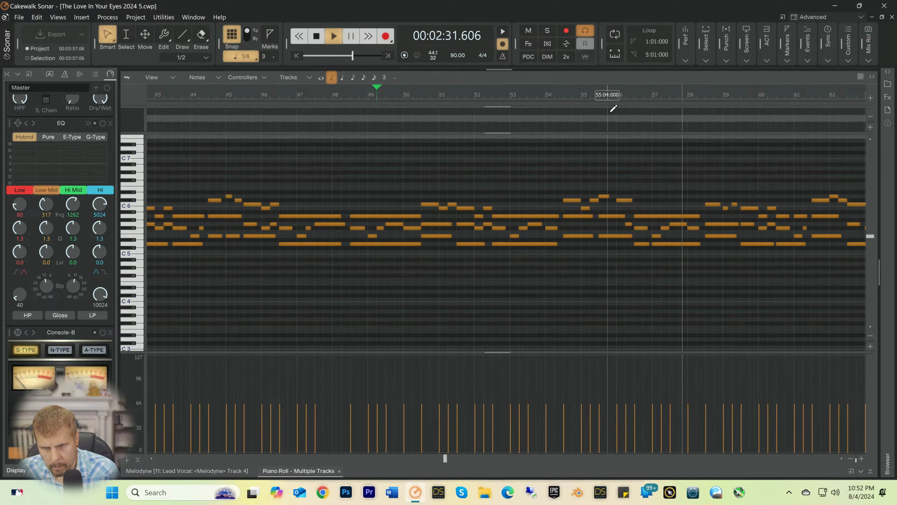
key(space)
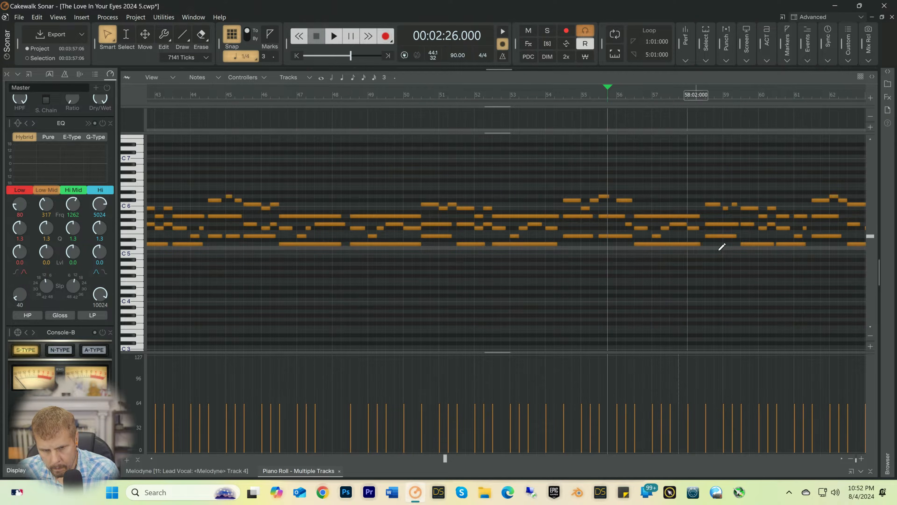
key(space)
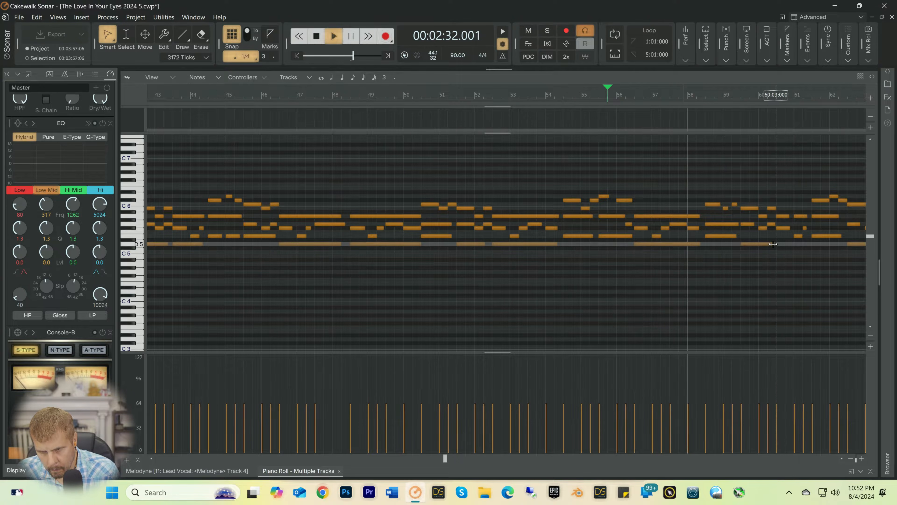
drag(775, 244, 812, 244)
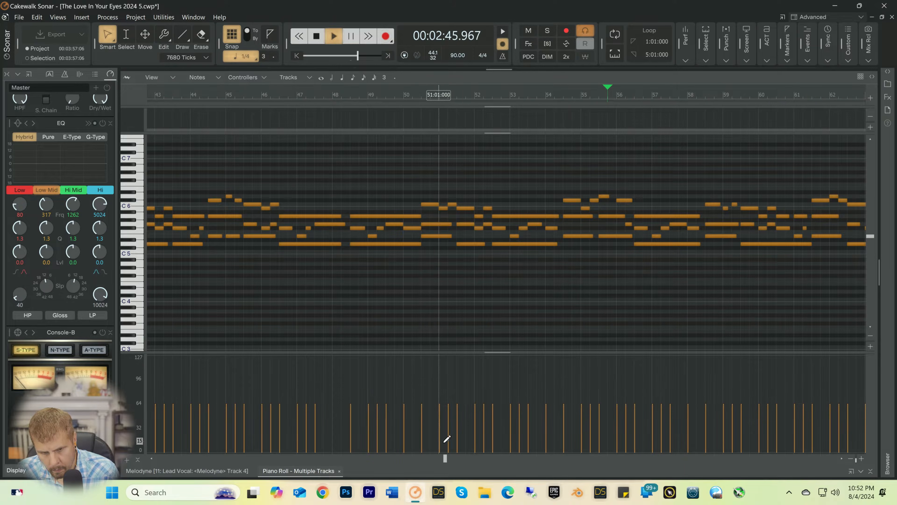
Step: Delete the A5 and D5 notes at 64:03 and extend the preceding A5 at 63:03 and D5 at 62:03 to end at 65:02
drag(446, 456, 506, 461)
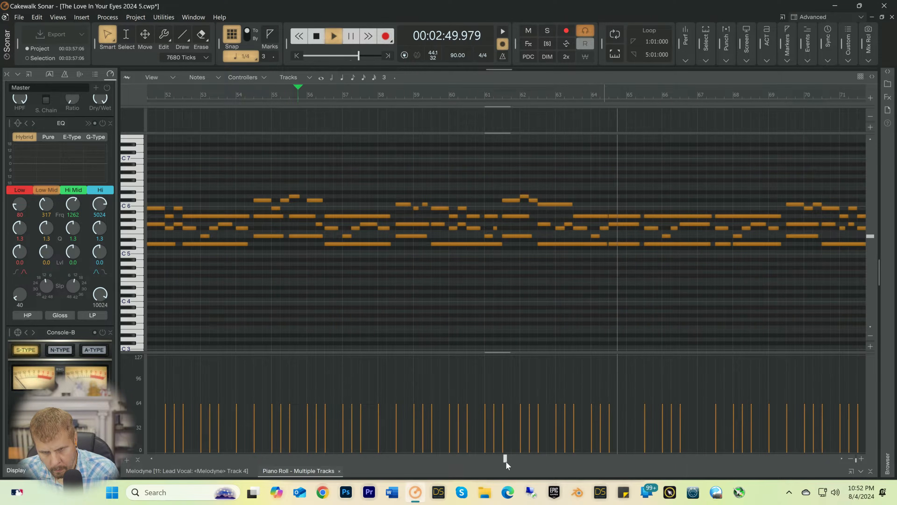
click(552, 95)
key(space)
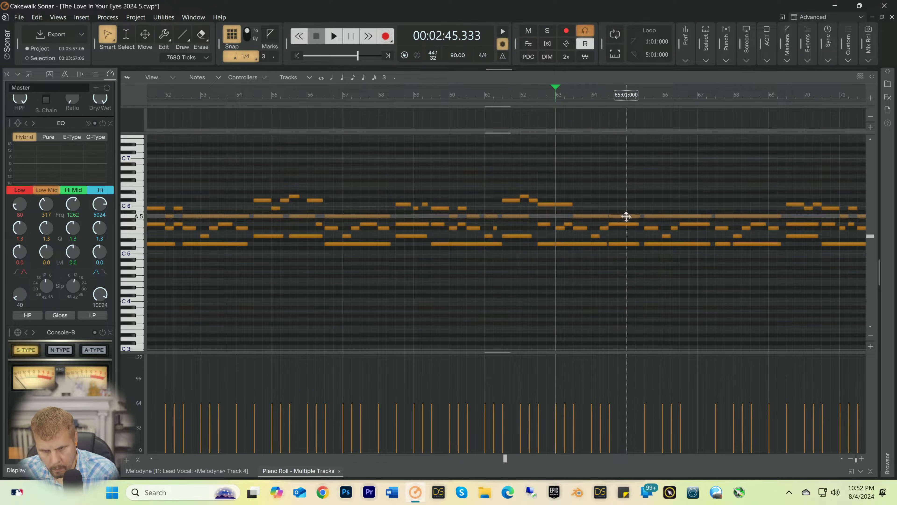
drag(606, 217, 639, 217)
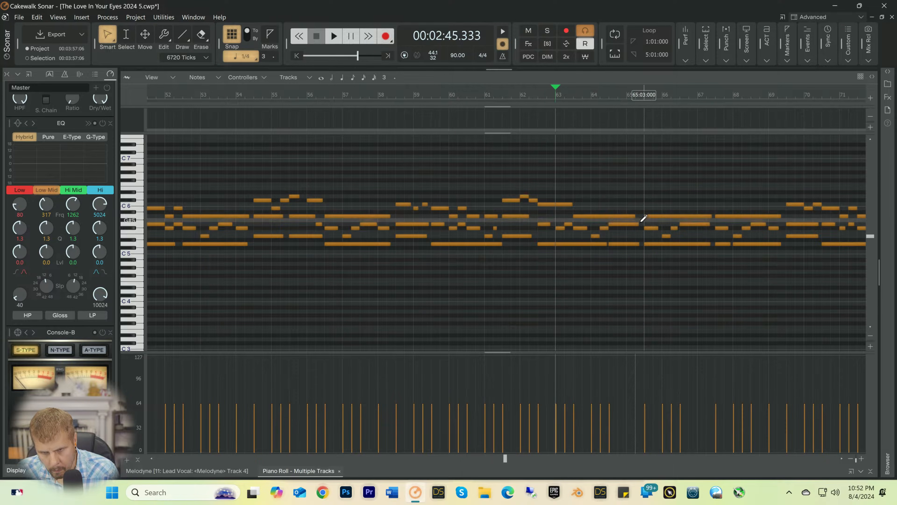
drag(601, 243, 636, 244)
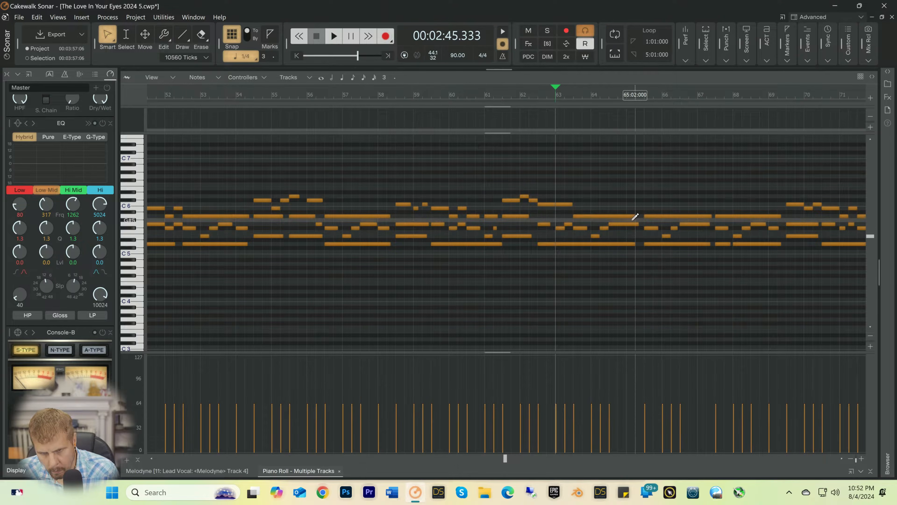
Step: Turn off snapping, stretch the ends of the A5 note at 63:03 and D5 note at 62:03 slightly past 65:02, and play from 63:01
click(235, 35)
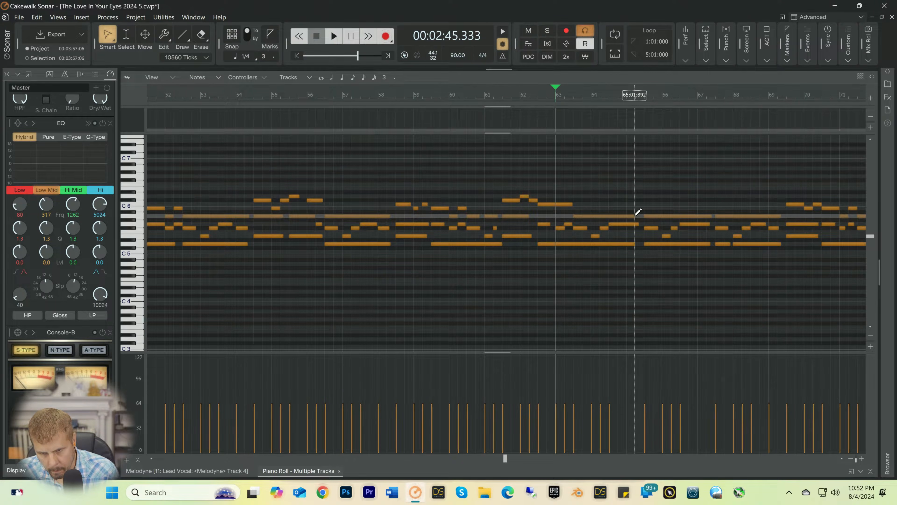
drag(635, 215, 637, 243)
key(space)
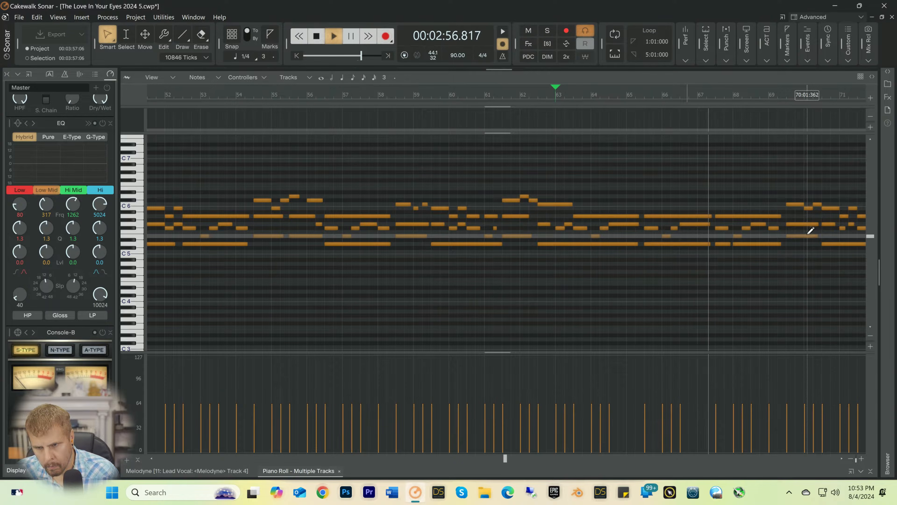
Step: Delete the D5 note at 68:01, extend the D5 note at 67:03 to its former end in bar 69, and play from about 67:01
key(space)
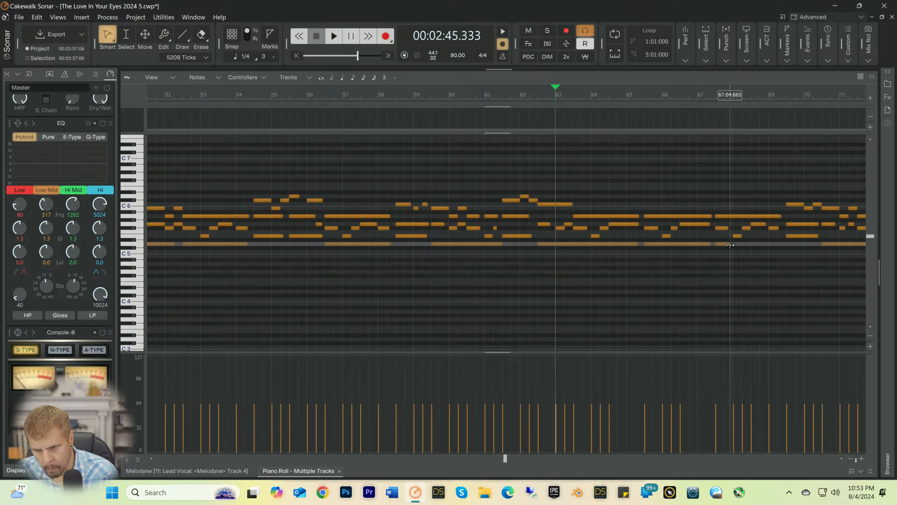
drag(730, 245, 781, 246)
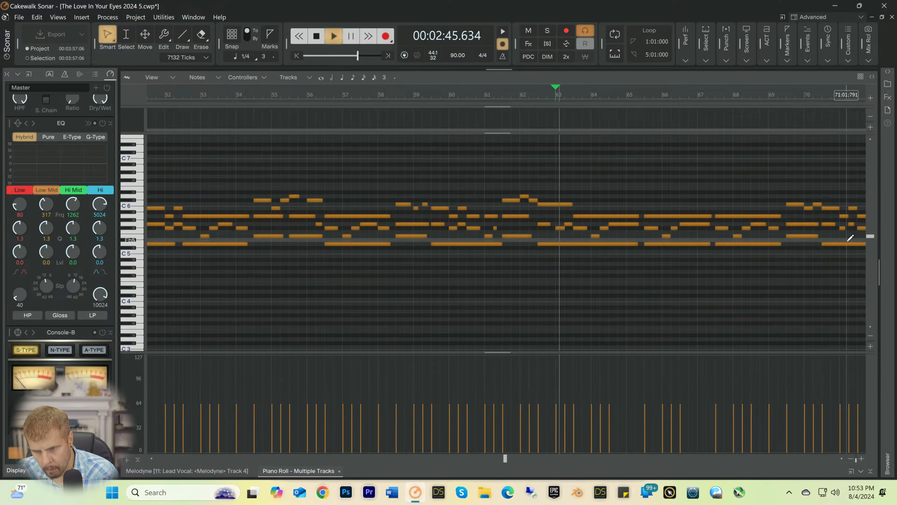
click(698, 100)
key(space)
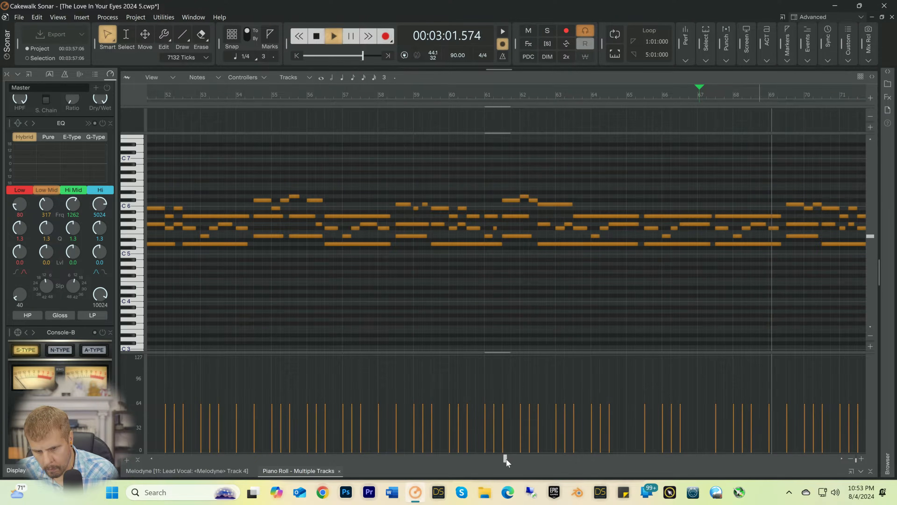
Step: Extend the D5 note at 75:03 to about 77:02, delete D5 at 79:03, and extend D5 at 78:03 to about 80:02
drag(506, 459, 566, 458)
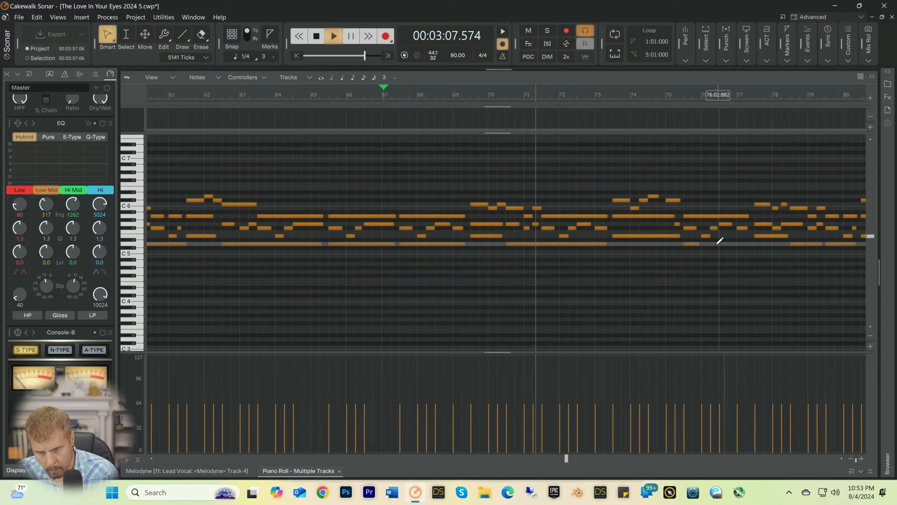
drag(698, 243, 748, 245)
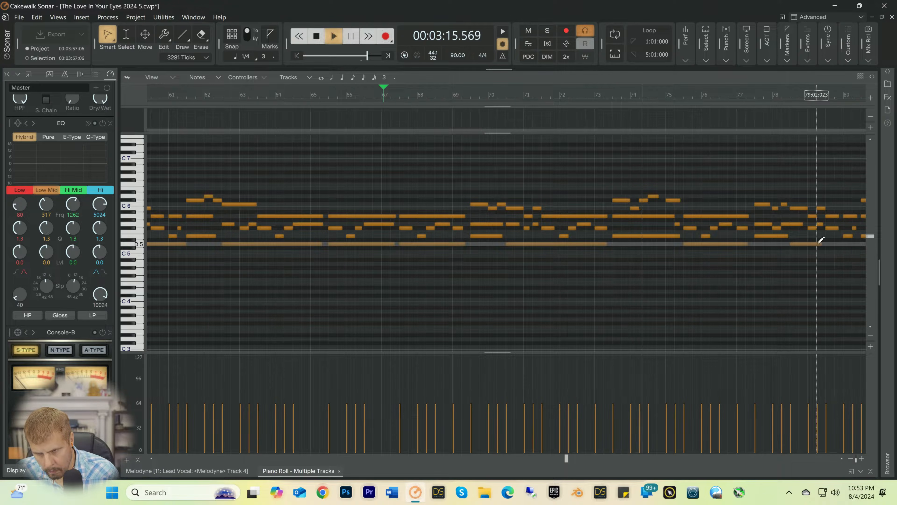
drag(822, 244, 851, 244)
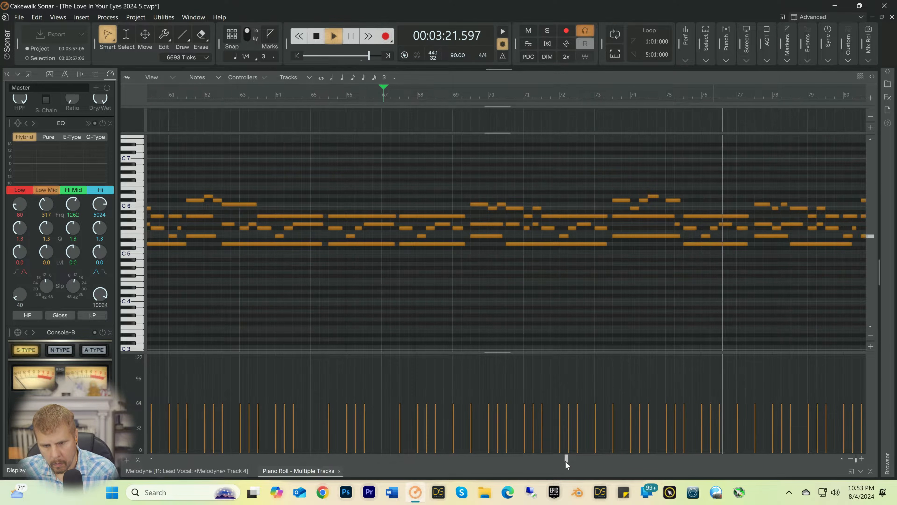
Step: Delete the D5 notes at 82:03 and 84:01, extending D5 at 82:01 to about 83:02 and D5 at 83:03 to about 84:02
drag(565, 459, 598, 458)
drag(612, 458, 617, 459)
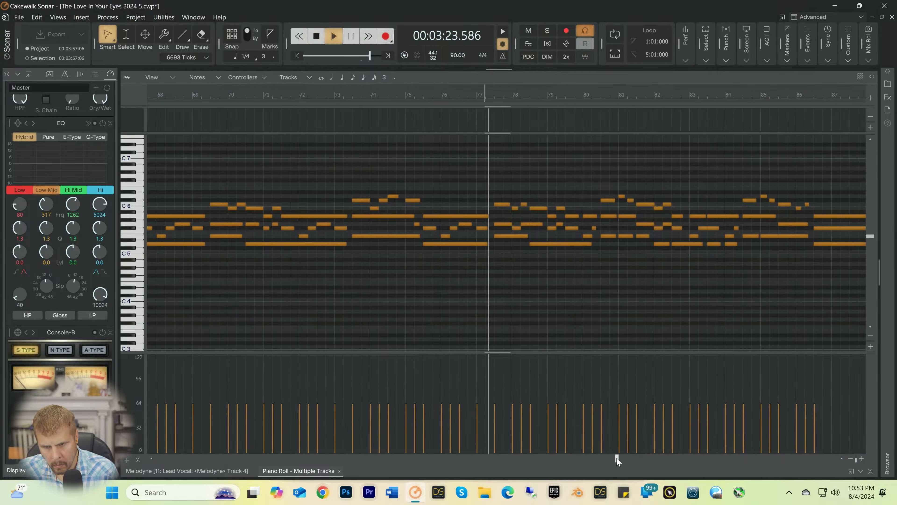
right_click(686, 244)
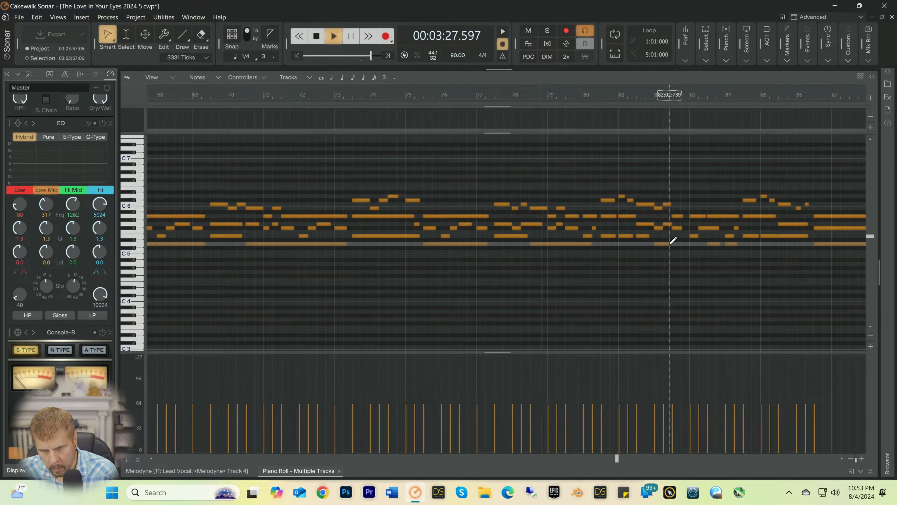
drag(669, 245, 704, 244)
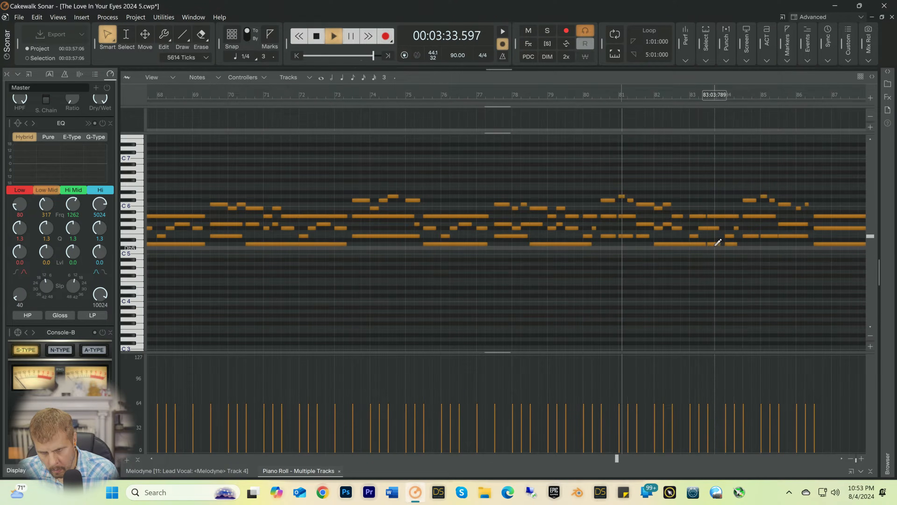
click(730, 244)
key(Delete)
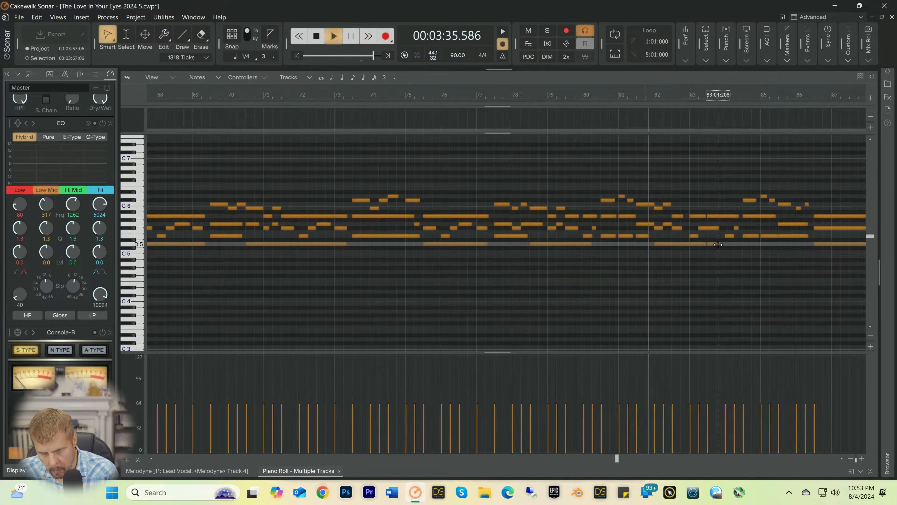
mouse_move(710, 245)
mouse_down()
mouse_move(755, 245)
mouse_move(740, 244)
mouse_up()
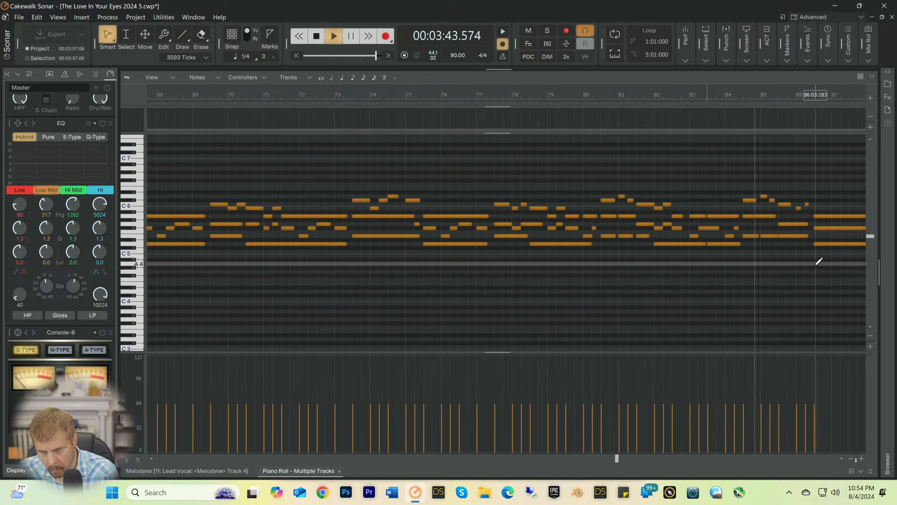
Step: Stop playback, extend the E5 note at 84:03 over the following note to about 85:02, and play from 84:02
key(space)
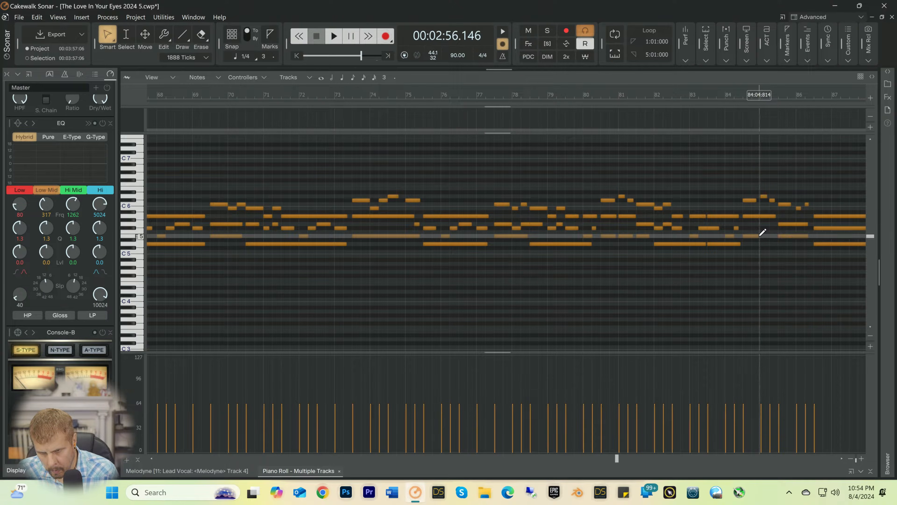
drag(759, 235, 775, 236)
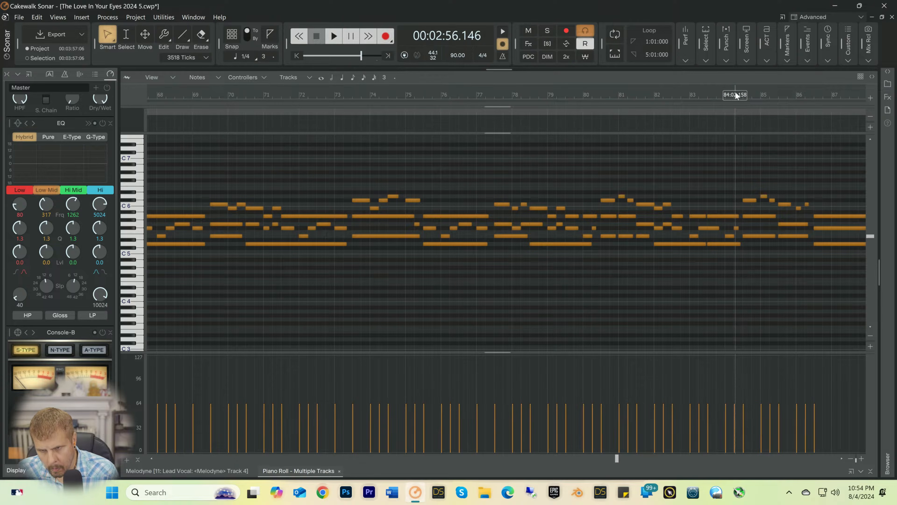
click(736, 93)
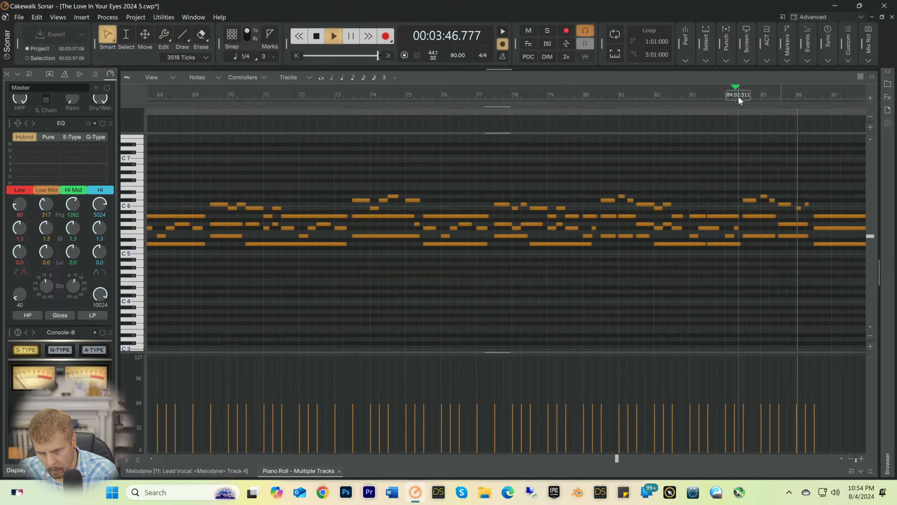
key(space)
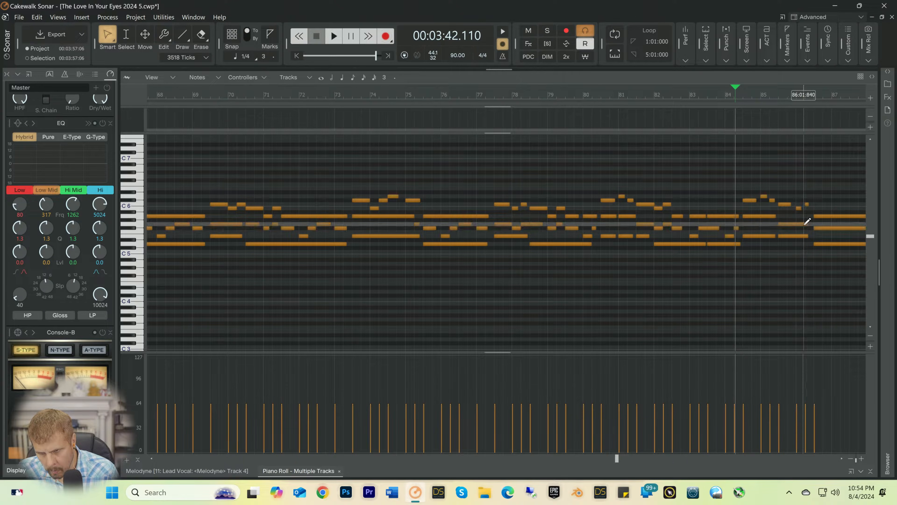
Step: Shorten the G5 note at 85:03 to end near 86:01, then add a short F5 note at 86:01 and G5 note at 86:02
drag(804, 224, 795, 230)
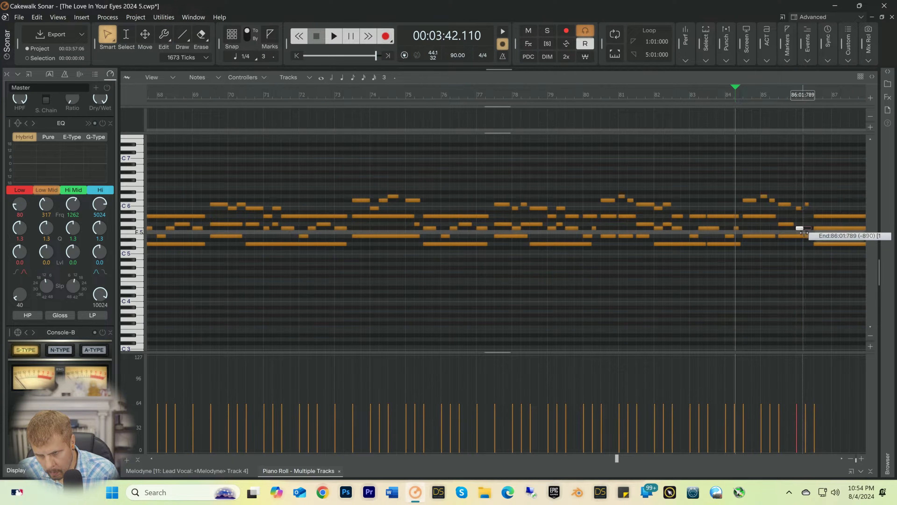
drag(804, 232, 804, 230)
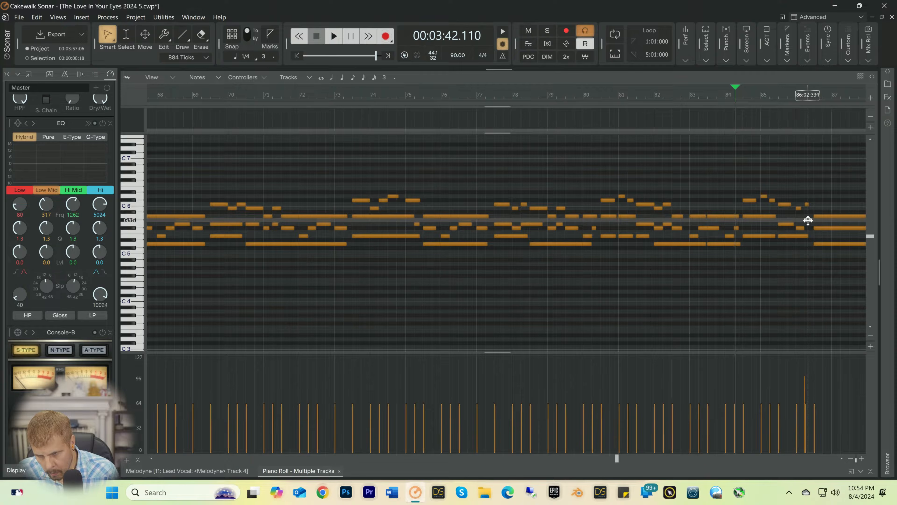
drag(808, 218, 809, 224)
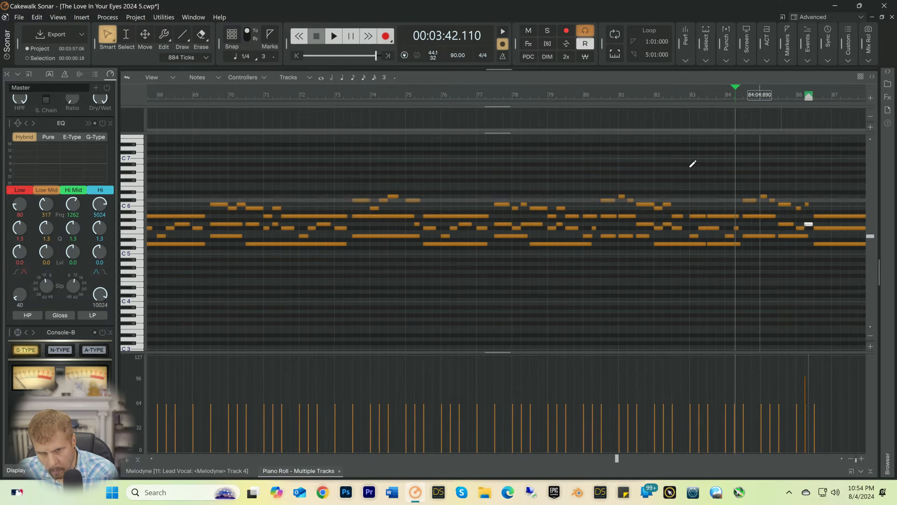
Step: Turn on 1/4 snapping, align the new F5 note to 86:01 and G5 note to 86:02, and play from 85:02
click(227, 38)
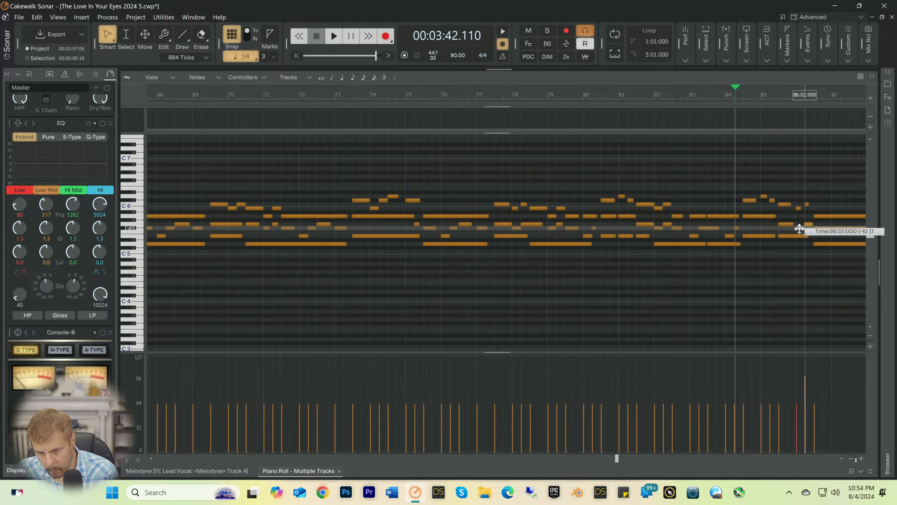
drag(800, 229, 809, 225)
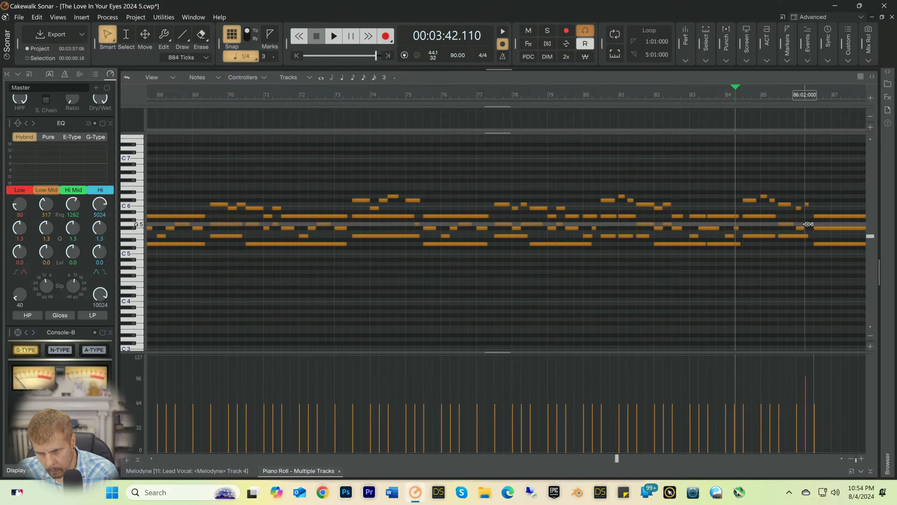
click(768, 90)
key(space)
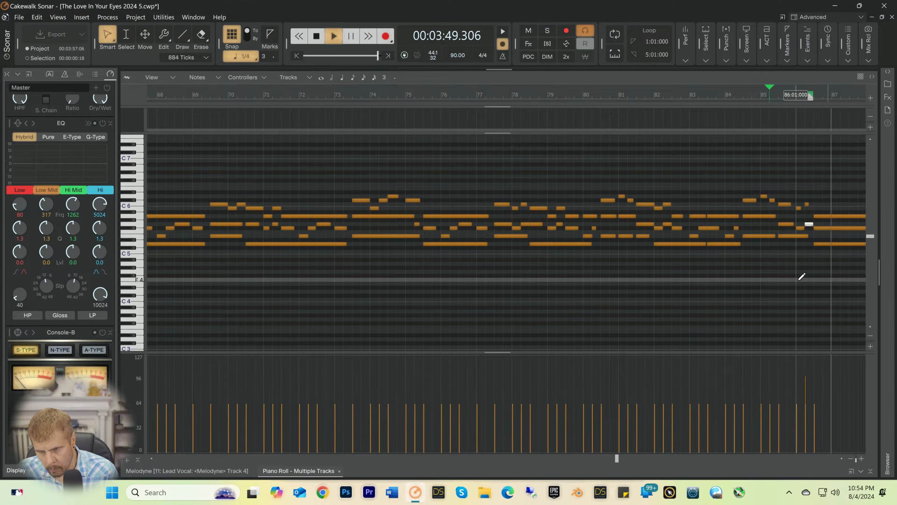
key(space)
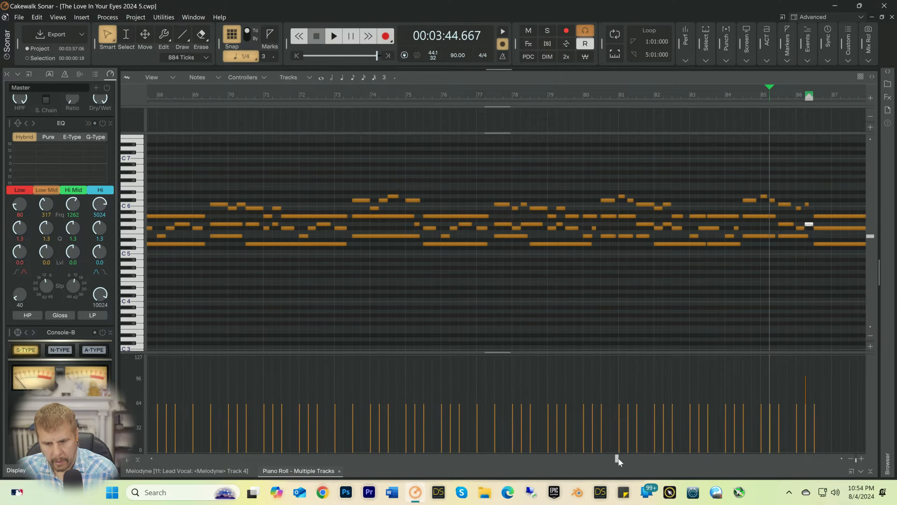
Step: Delete the D5 note at 40:01, extend D5 at 39:03, and with snapping off fine-tune its end to about 41:02
drag(618, 458, 342, 471)
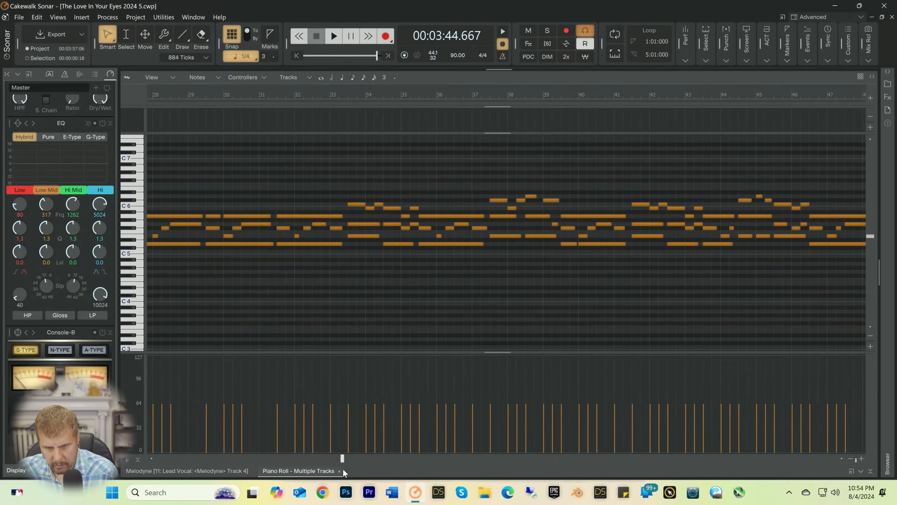
right_click(602, 244)
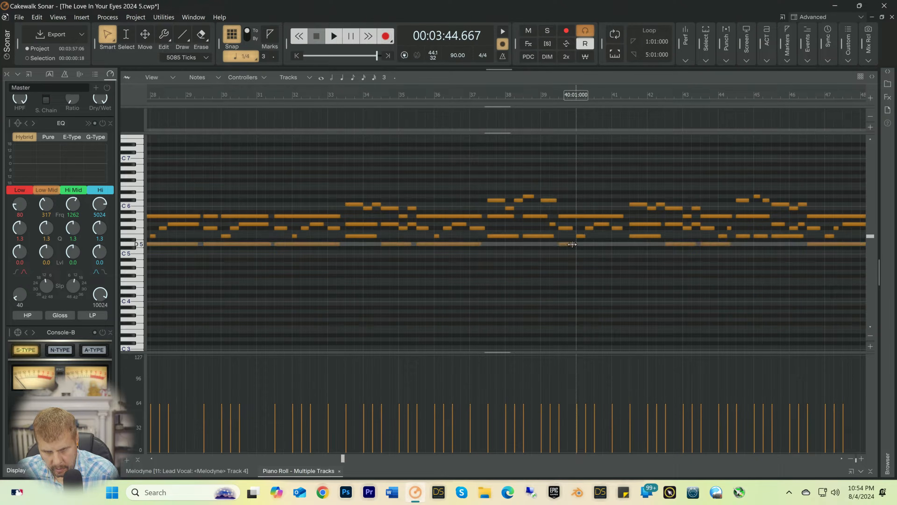
drag(575, 244, 619, 244)
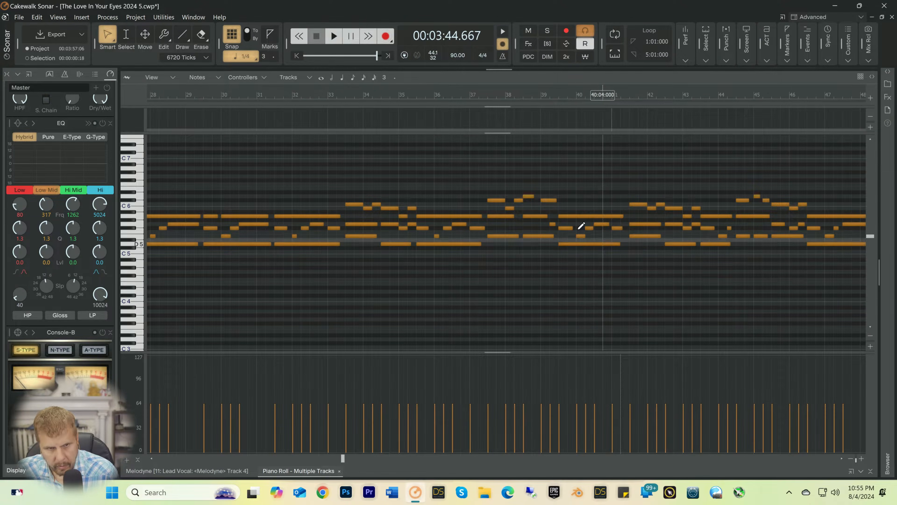
key(n)
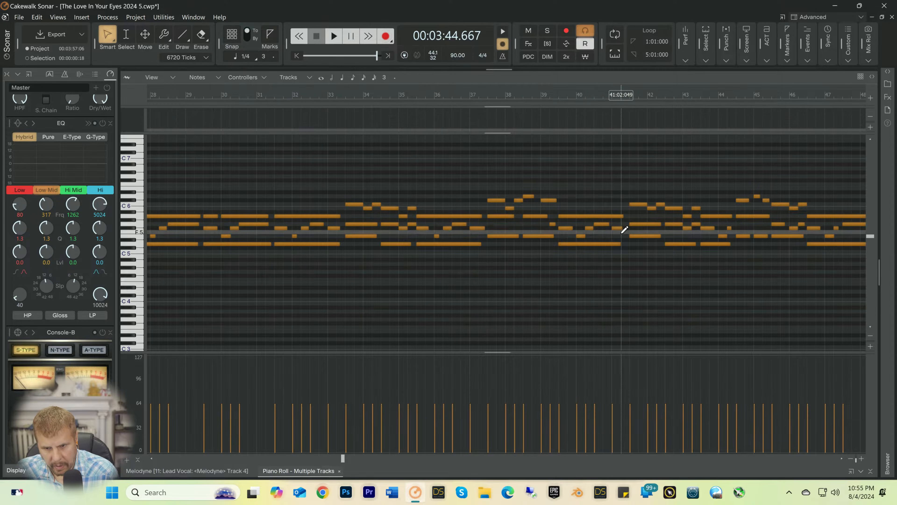
drag(619, 243, 621, 243)
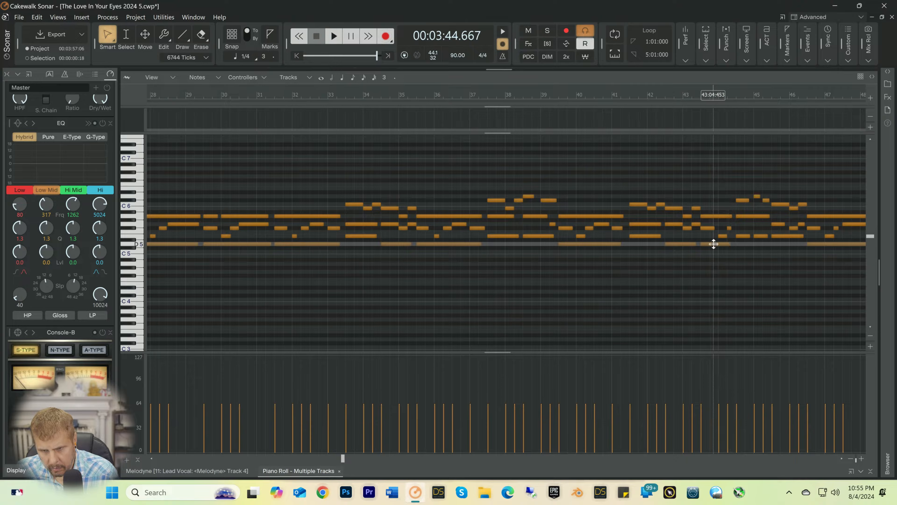
Step: Delete the D5 note at 43:03, extend D5 at 42:03 to about 44:02, and extend D5 at 23:03 to about 25:02
right_click(713, 244)
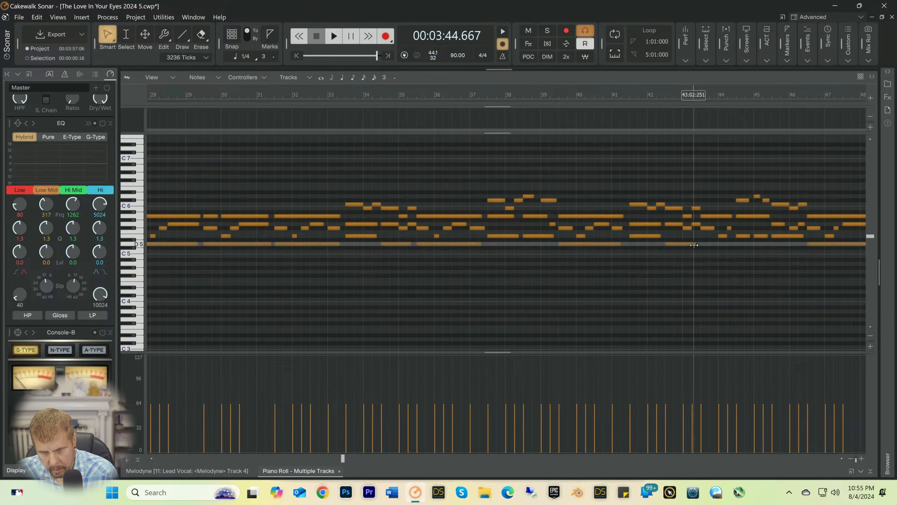
mouse_move(732, 243)
mouse_down()
mouse_move(707, 245)
mouse_move(731, 245)
mouse_up()
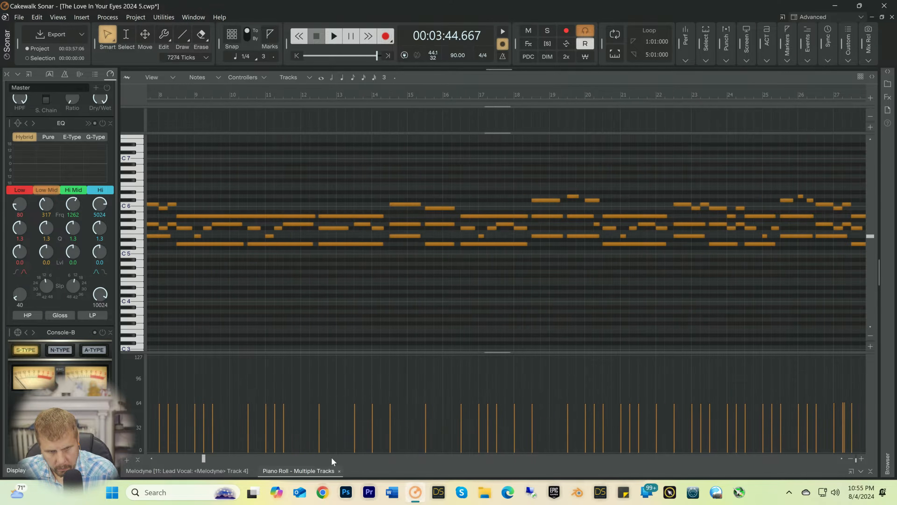
drag(342, 456, 249, 454)
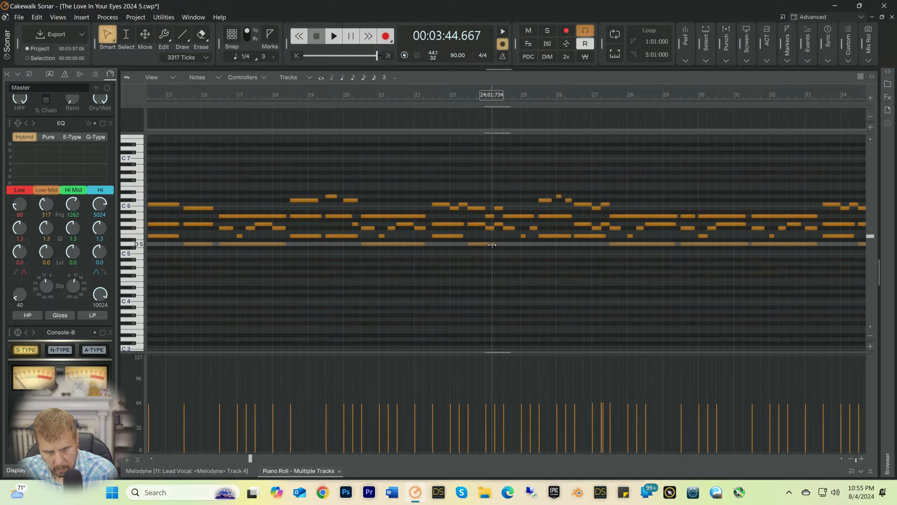
drag(492, 245, 537, 245)
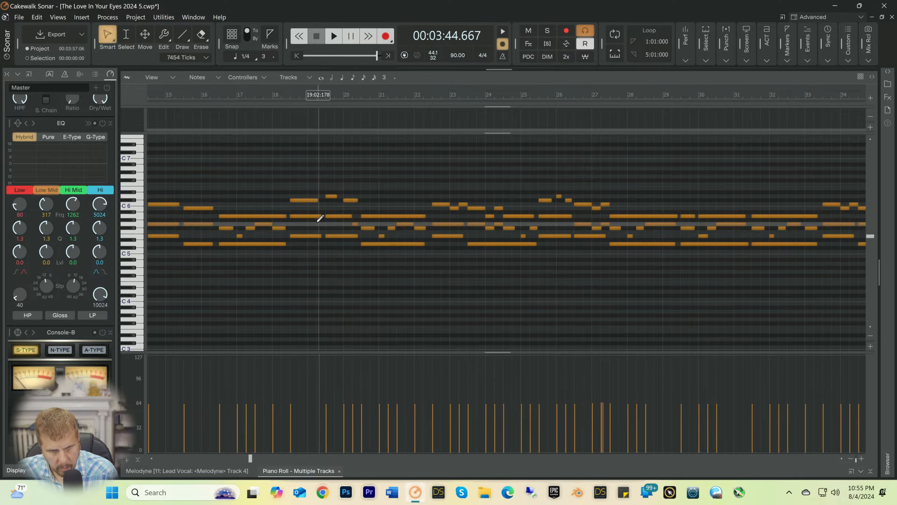
Step: Play from 18:02, delete the A5 note at 19:03, and extend the A5 note at 18:03 to about 20:02
click(282, 101)
key(space)
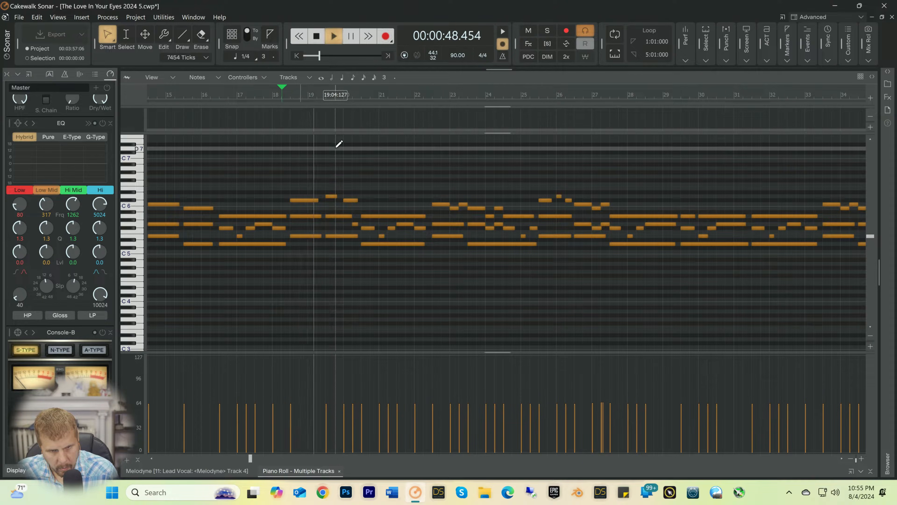
key(space)
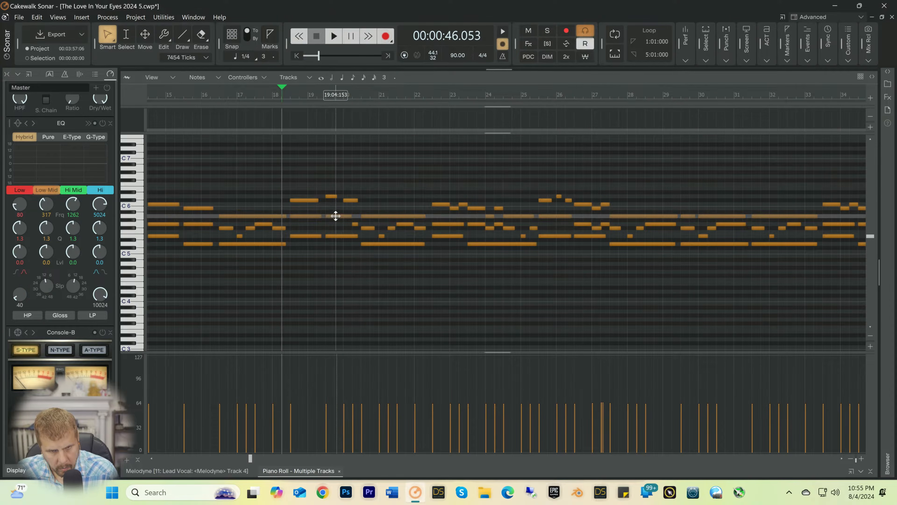
click(337, 216)
key(Delete)
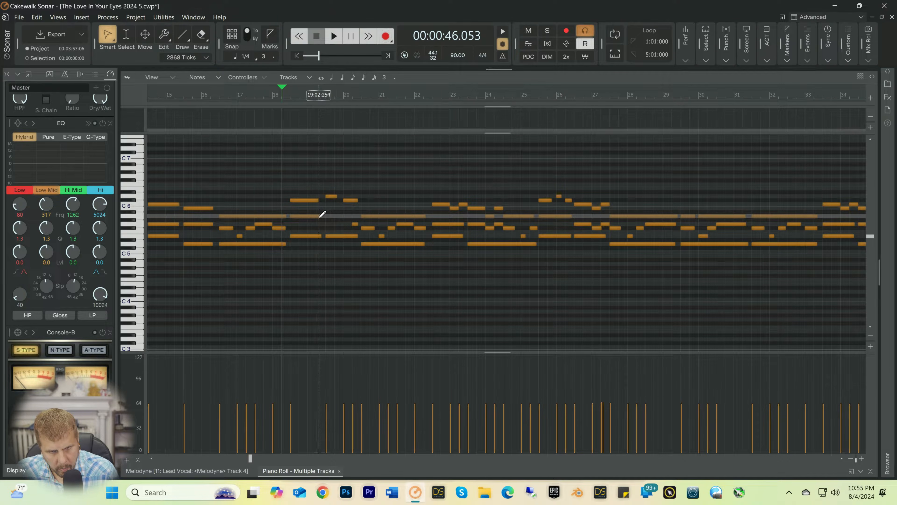
drag(323, 214, 357, 217)
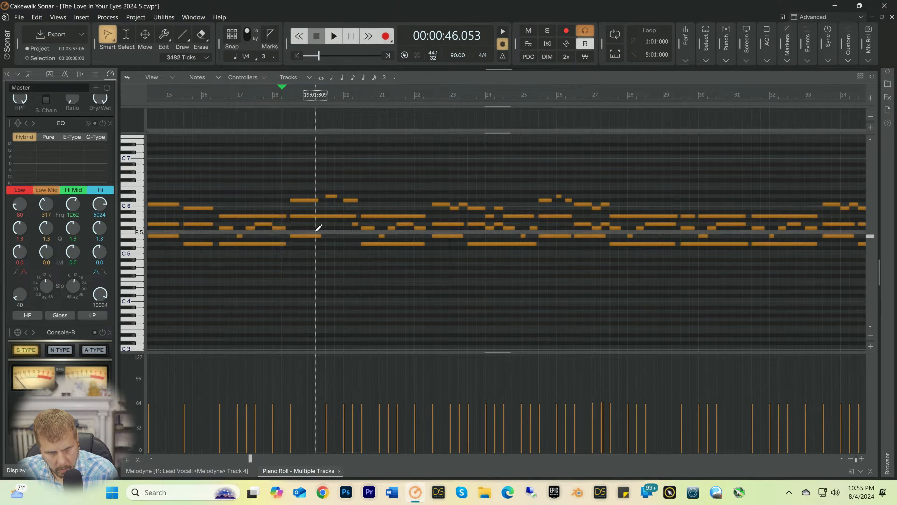
Step: Extend the E5 note at 18:03 to about 20:02 and play the passage from 18:02
drag(319, 236, 357, 237)
key(space)
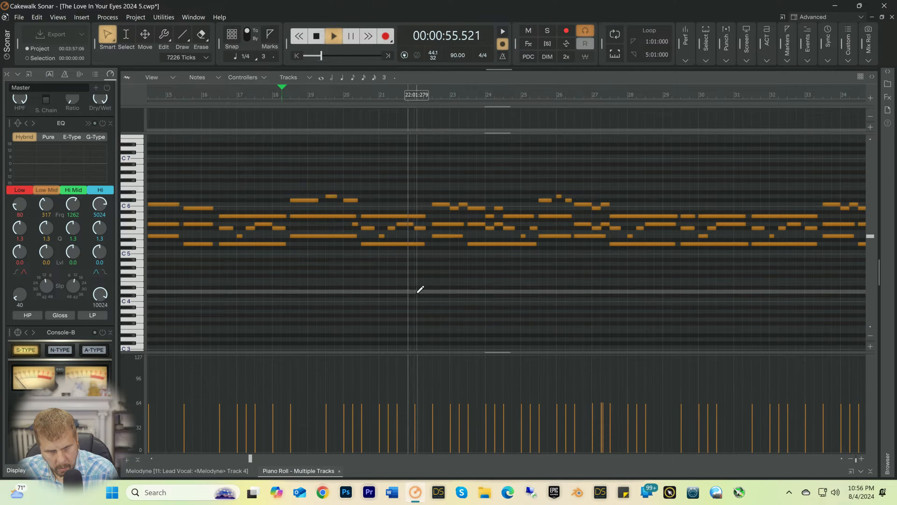
key(space)
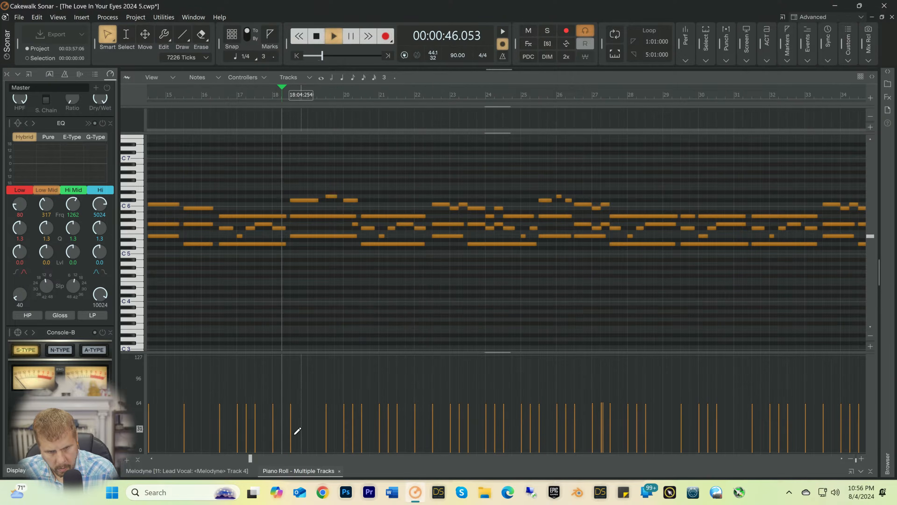
drag(251, 458, 144, 469)
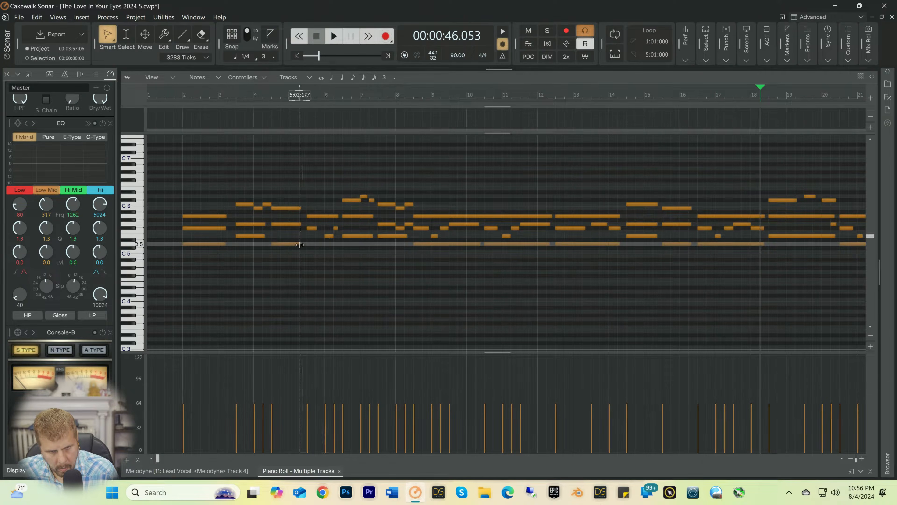
Step: Extend the D5 note at 4:03 to about 6:02 and the E5 note at 6:03 to about 8:02, and play from 5:02
drag(301, 244, 339, 245)
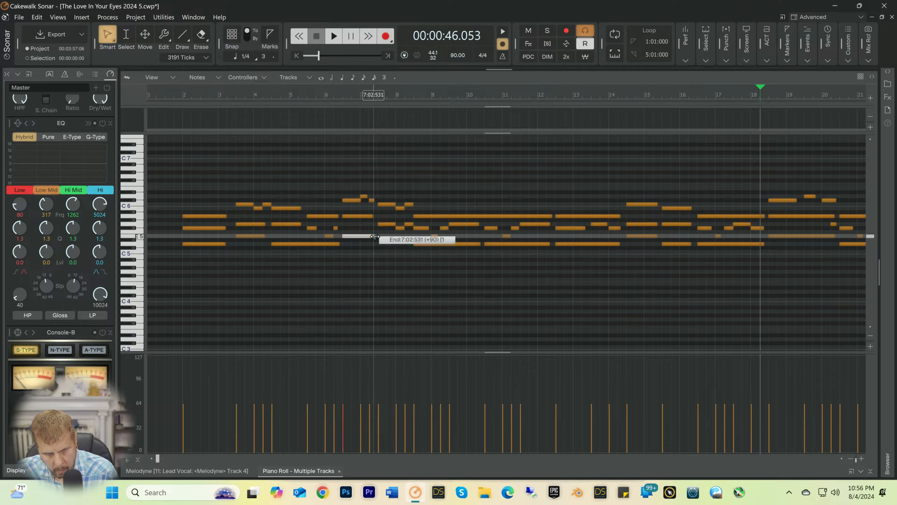
drag(375, 236, 411, 236)
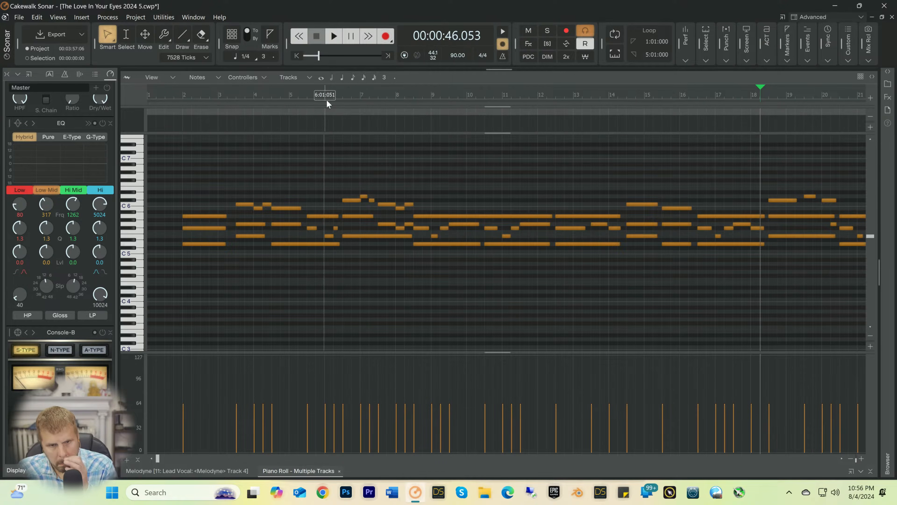
click(302, 98)
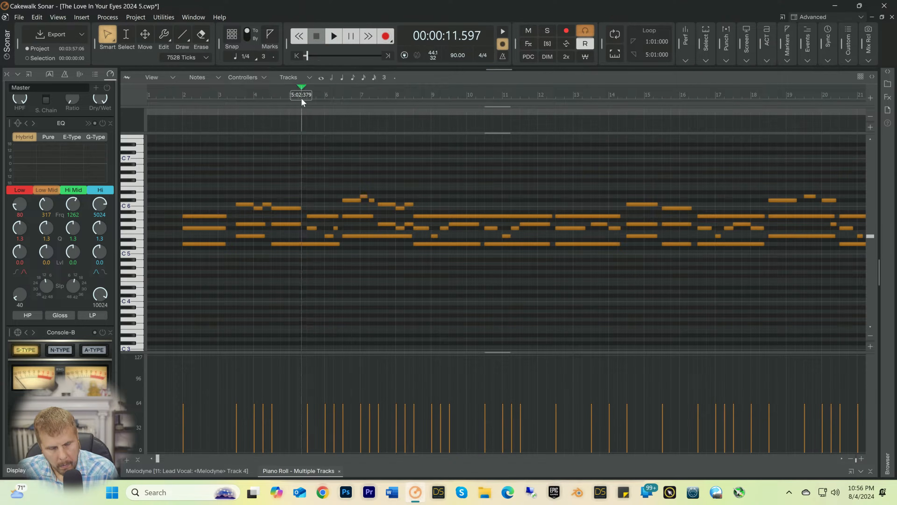
key(space)
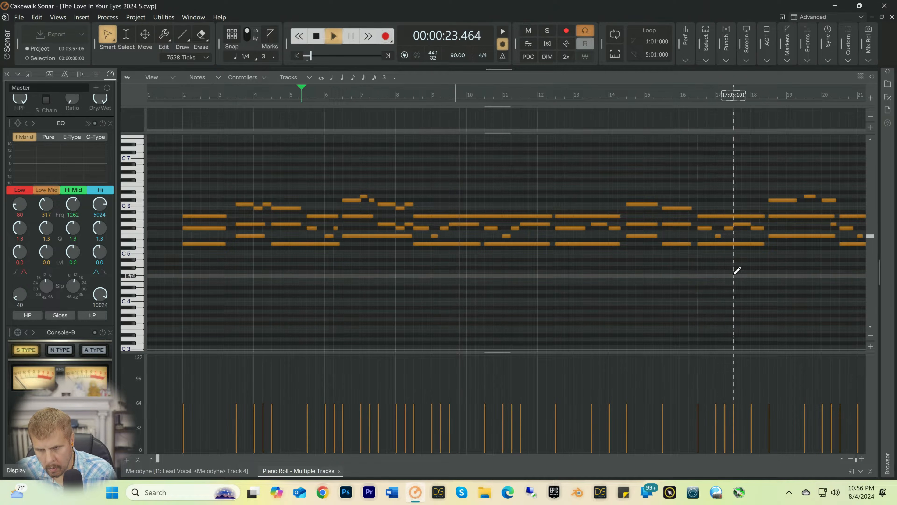
key(space)
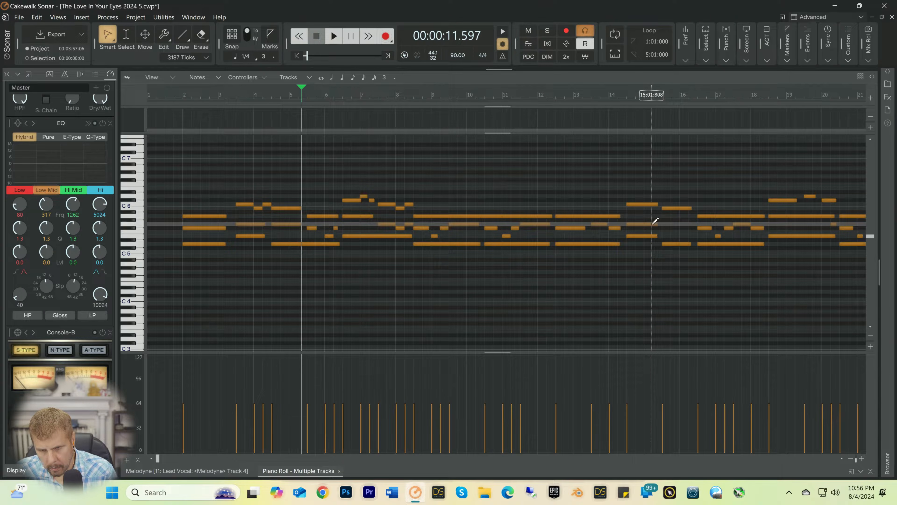
Step: Extend the G5 note at 14:03 to about 16:02 and play the passage from 14:02
drag(657, 223, 691, 224)
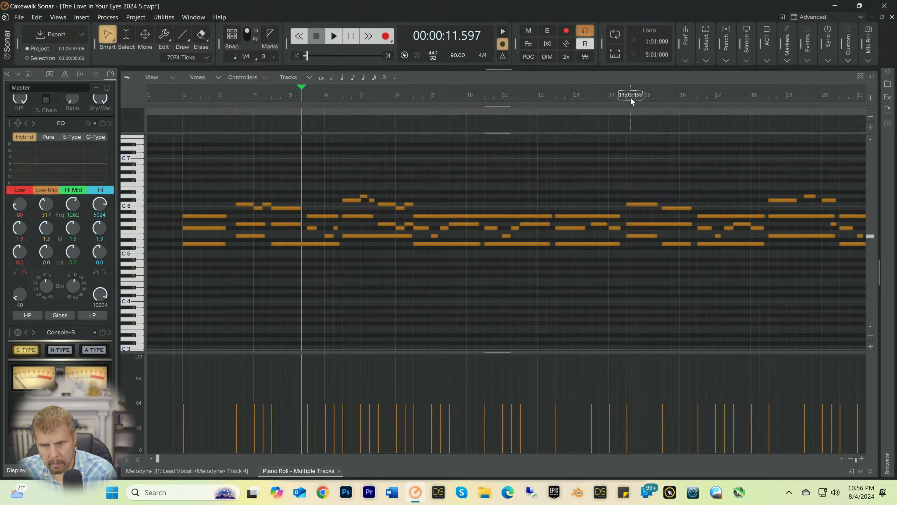
click(623, 95)
key(space)
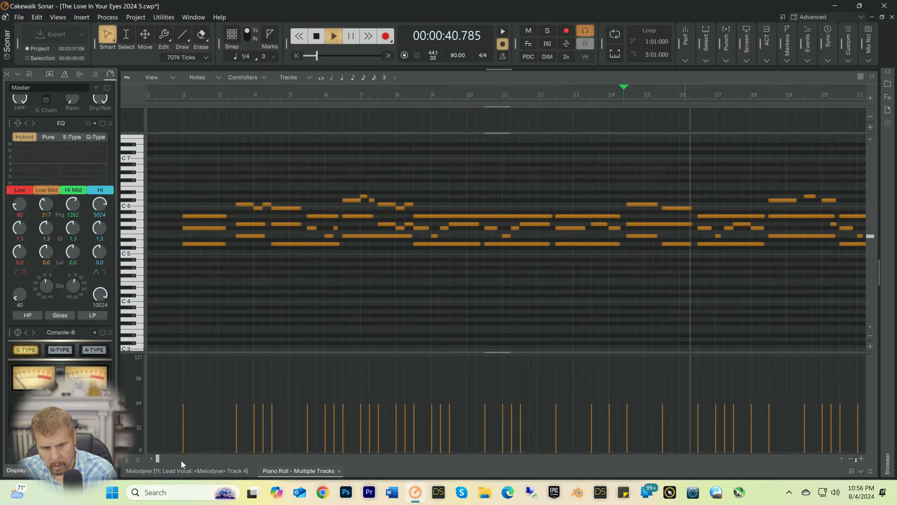
Step: Delete the E5 note at 26:03, extend the E5 note at 25:03 to about 27:02, and stop playback
drag(159, 459, 240, 458)
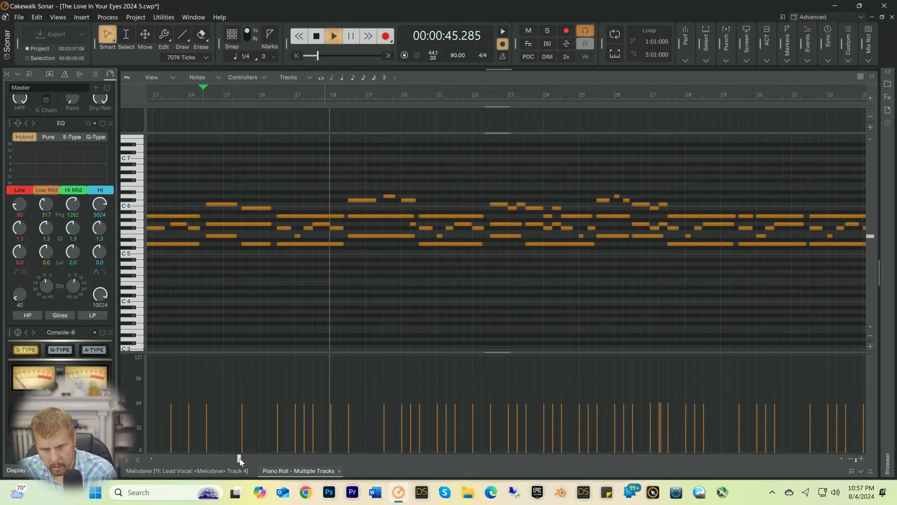
click(650, 235)
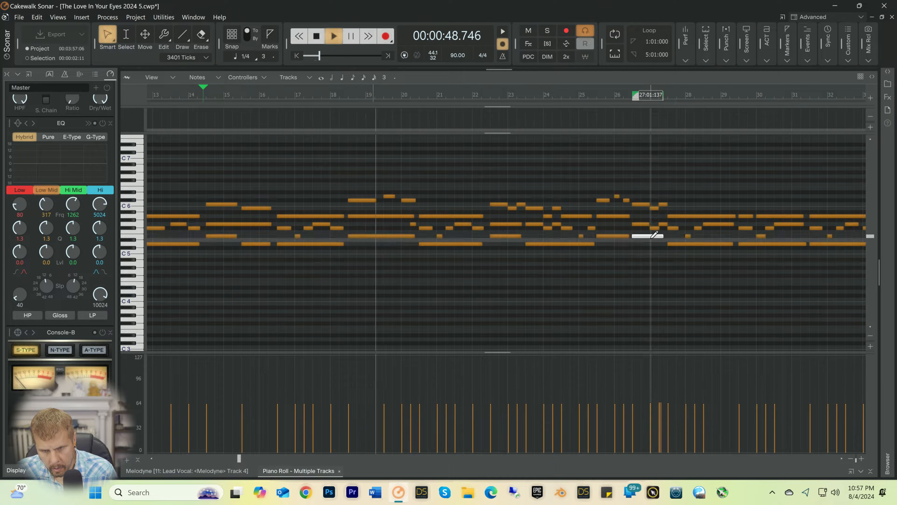
key(Delete)
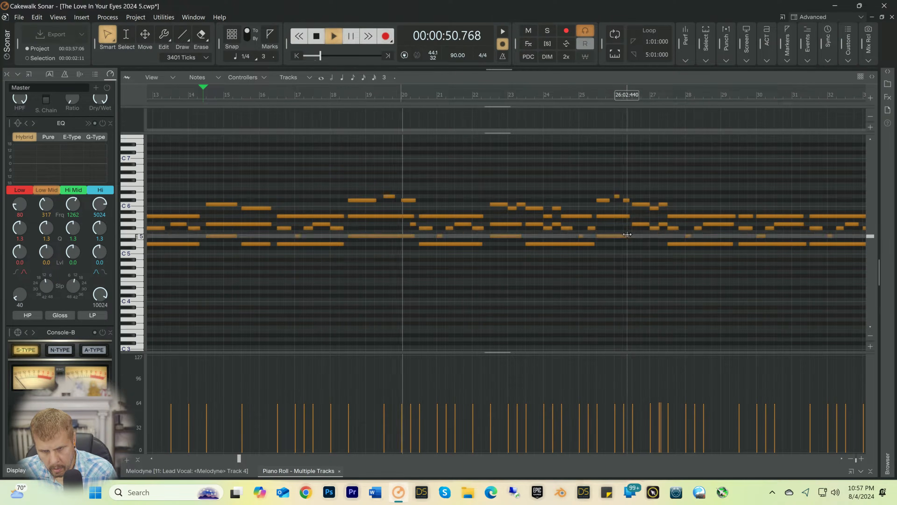
drag(629, 234, 667, 235)
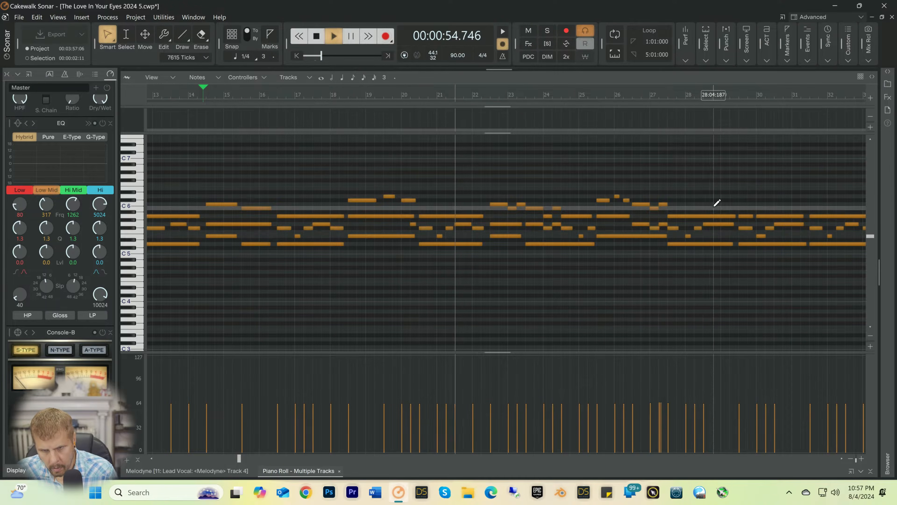
key(space)
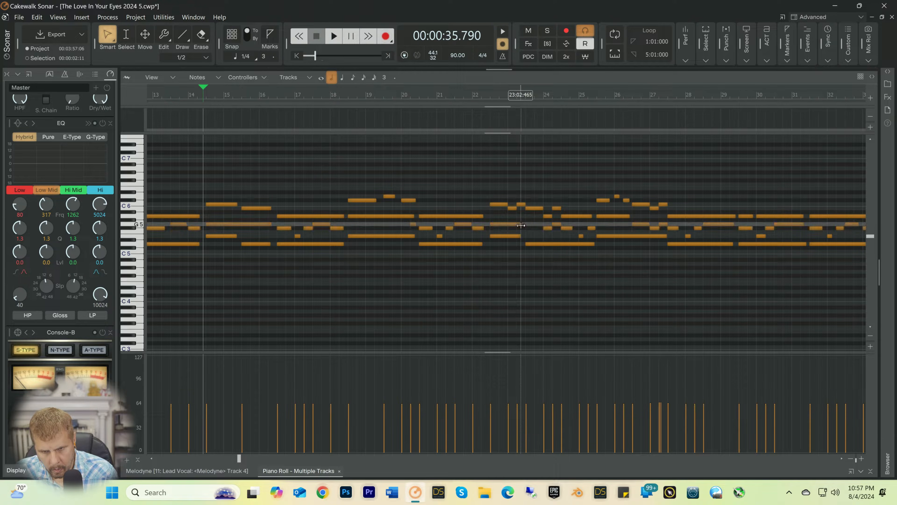
Step: Extend the G5 note at 22:03 to about 23:04 and, with the 1/2 note duration set, the G5 note at 33:03 to about 34:04
drag(523, 226, 543, 221)
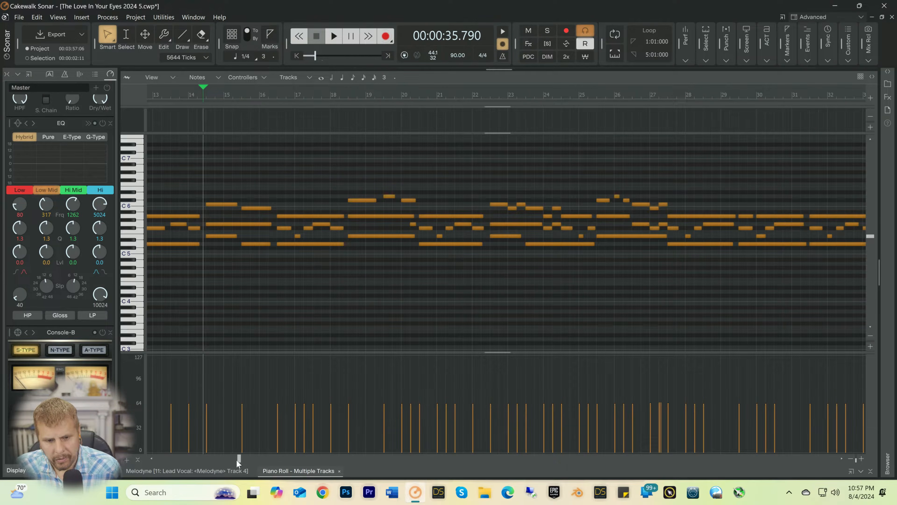
drag(240, 457, 316, 454)
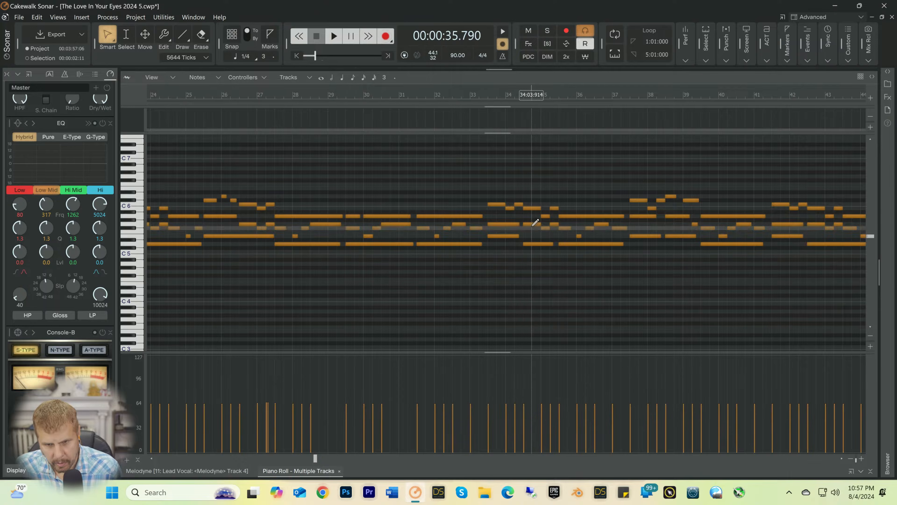
key(2)
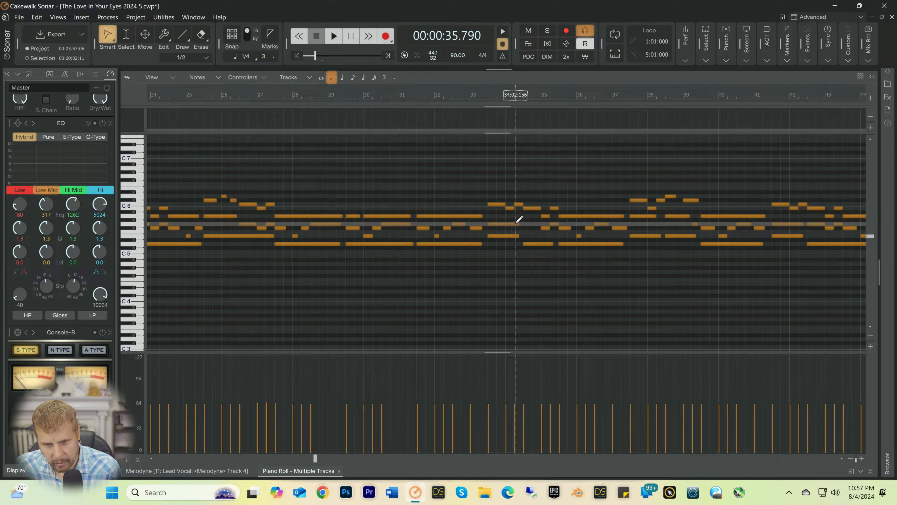
drag(518, 224, 539, 225)
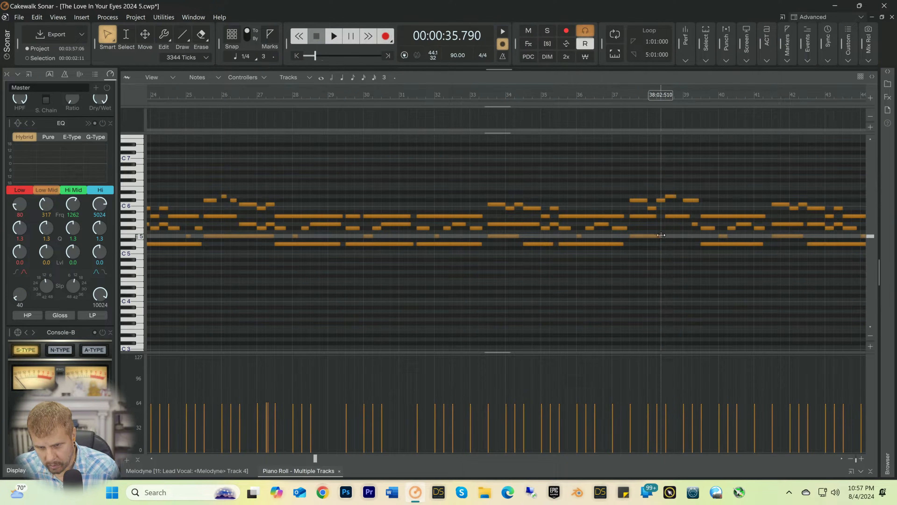
Step: Extend the E5 and A5 notes at 37:03 to about 39:02, and lengthen the E5 note at 33:03 slightly to about 34:02
drag(661, 235, 690, 236)
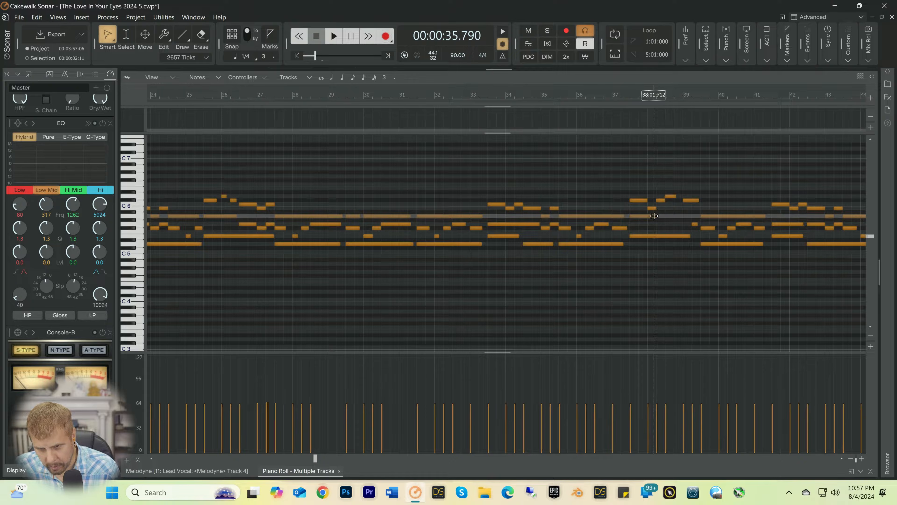
drag(655, 215, 690, 215)
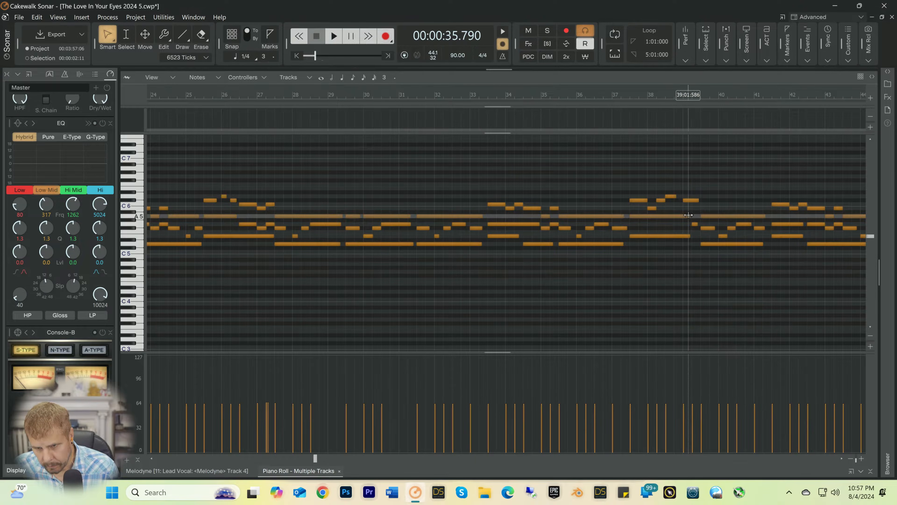
drag(690, 216, 692, 236)
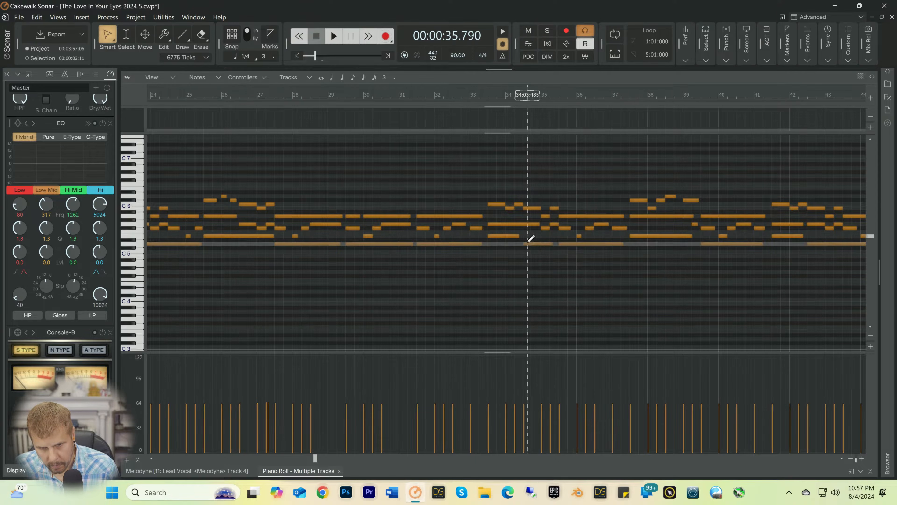
drag(518, 235, 522, 234)
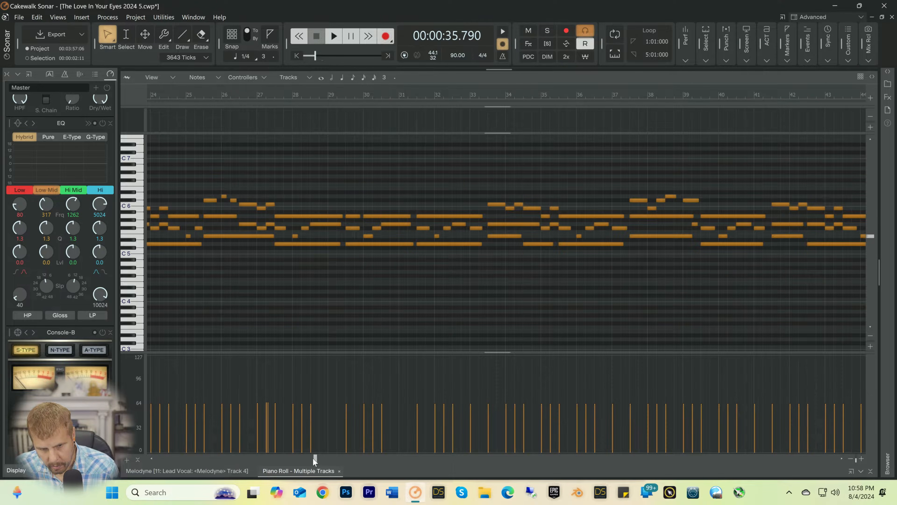
Step: Delete the E5 notes at 44:03 and 45:01, and pull the start of the E5 note at 45:03 back to 44:03
drag(314, 458, 404, 459)
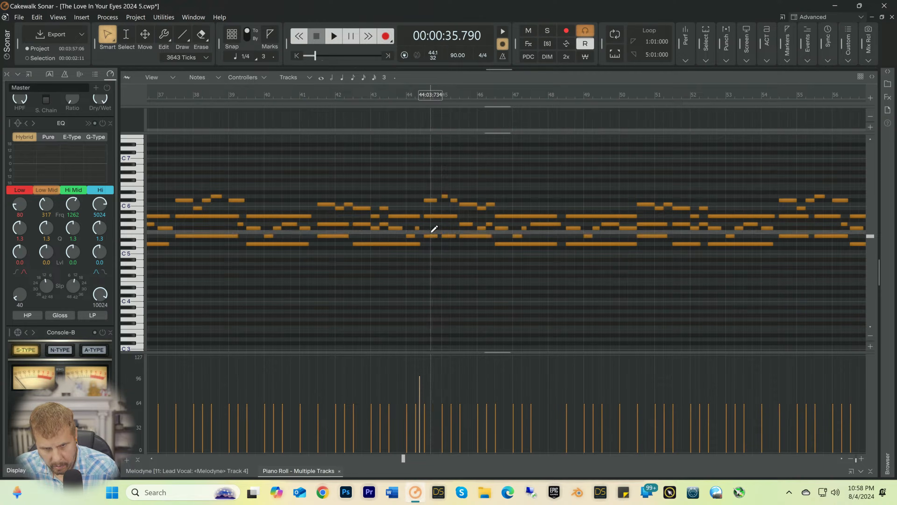
drag(433, 239, 458, 237)
key(Delete)
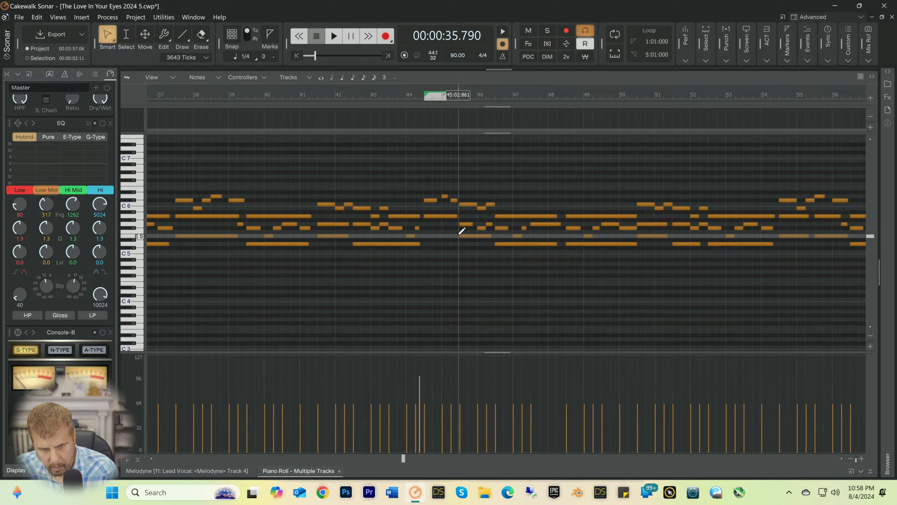
drag(461, 235, 426, 239)
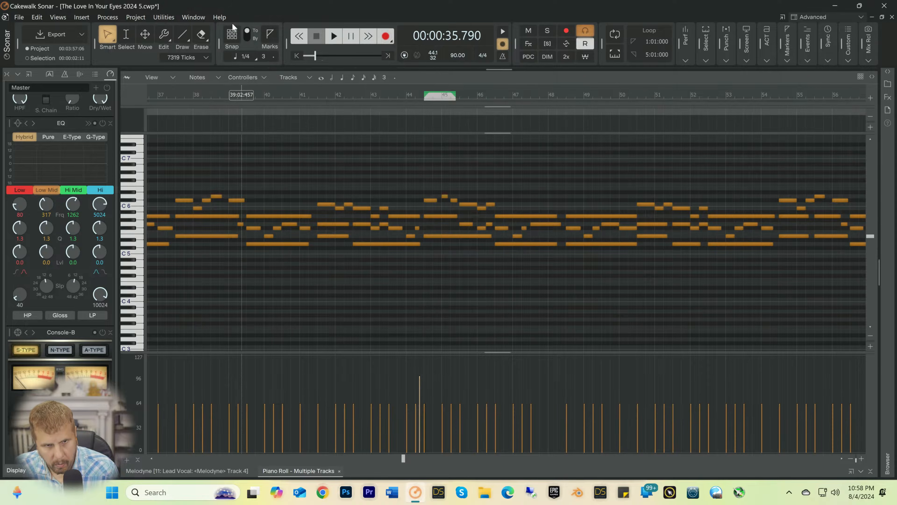
Step: Turn on quarter-note snapping, select the E5 note at 44:03, and play the passage from 44:02 twice
click(227, 33)
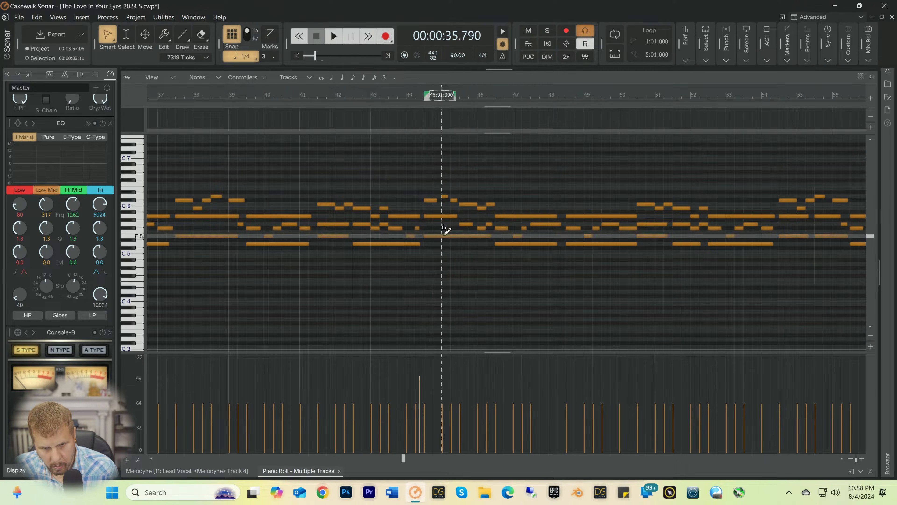
click(452, 236)
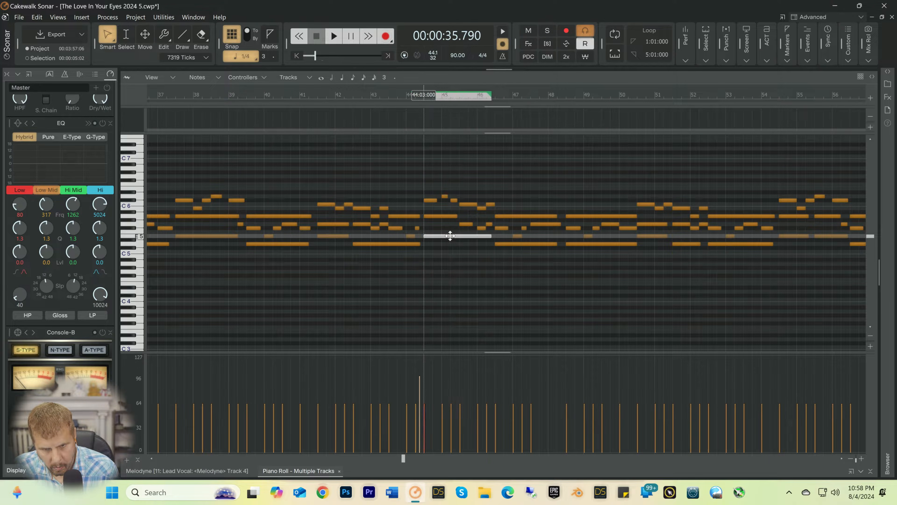
click(411, 100)
key(space)
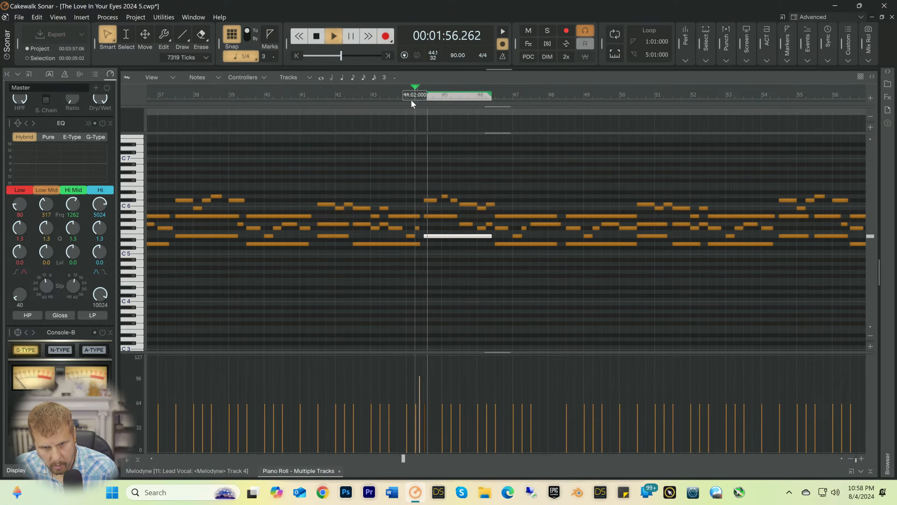
key(space)
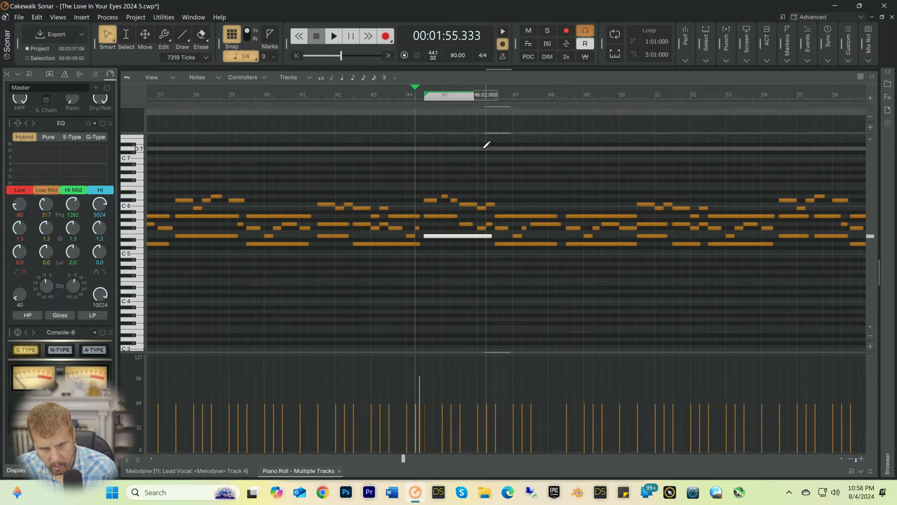
key(space)
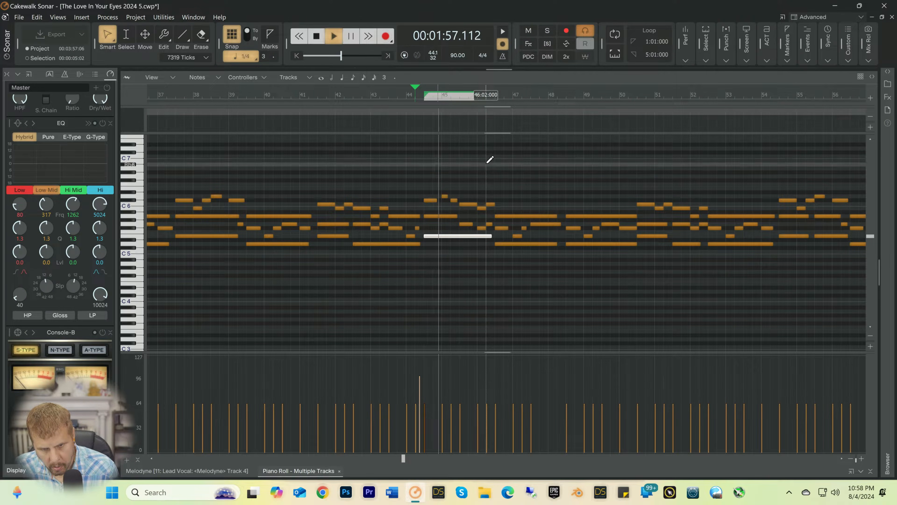
key(space)
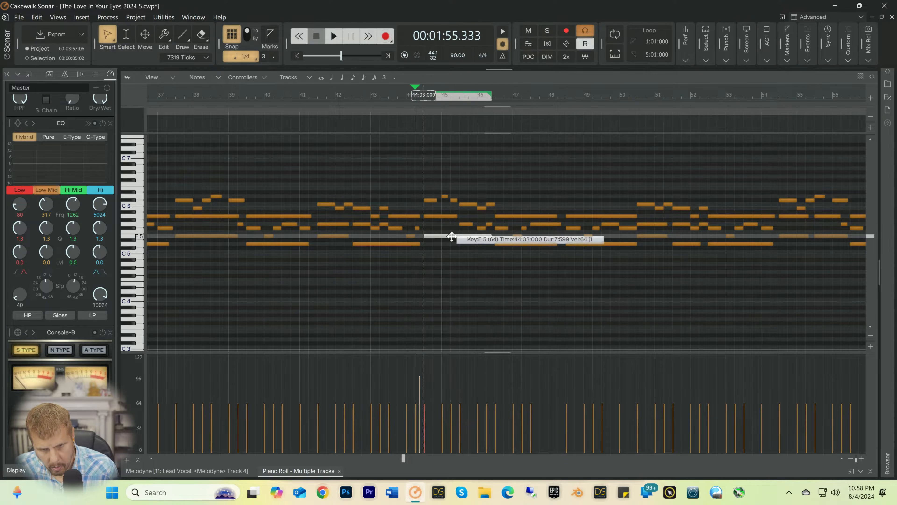
Step: Select the A5 note at 44:03 and replay the passage from 44:02
click(445, 216)
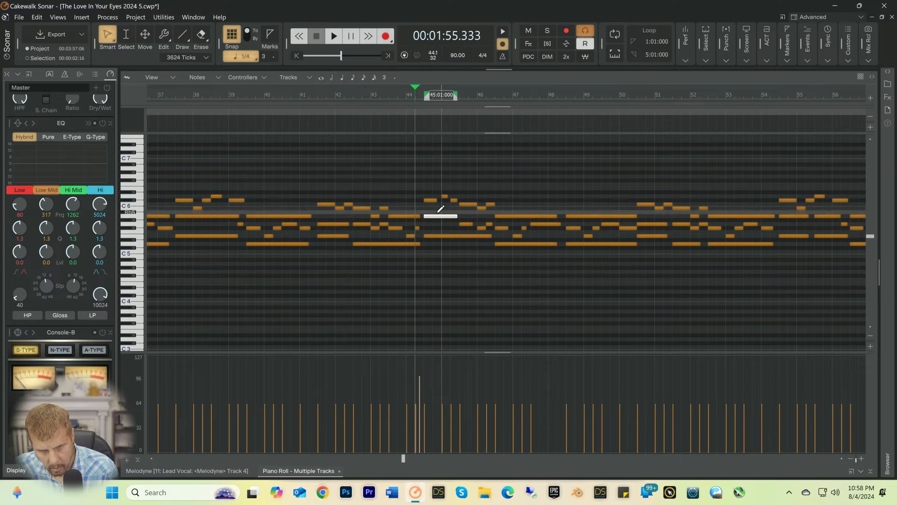
key(space)
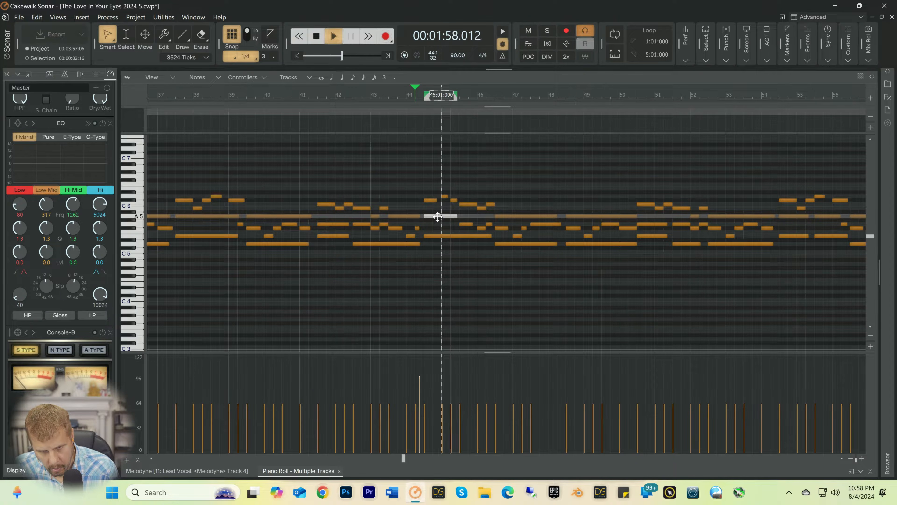
key(space)
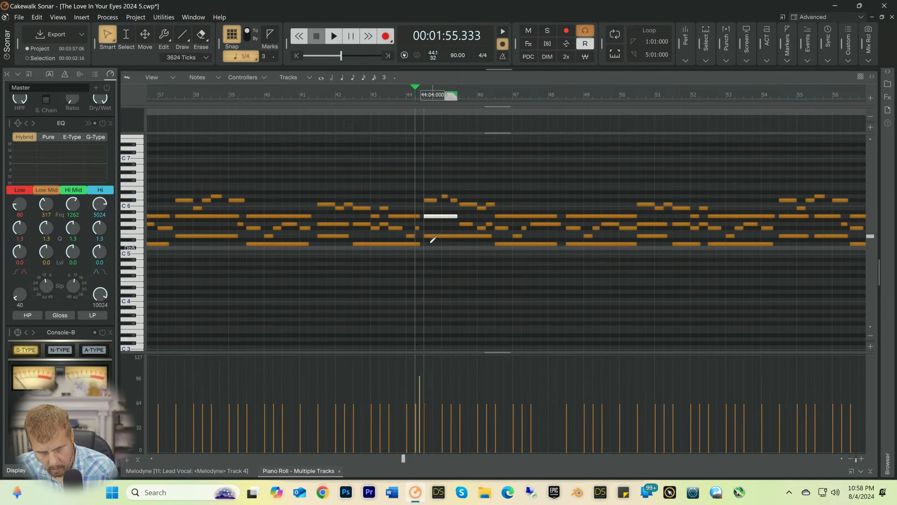
Step: Find the stray C0 note just after 44:02 in the lowest octave and delete it
drag(432, 189, 428, 249)
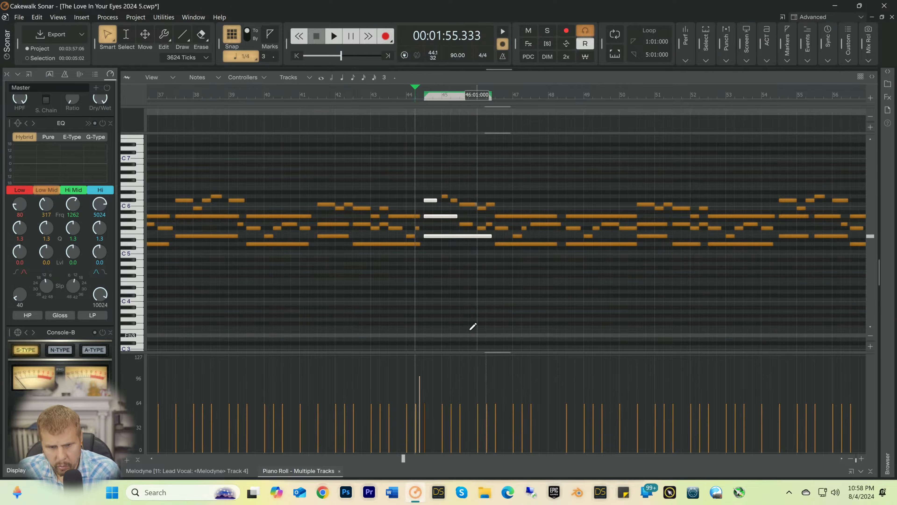
scroll(437, 274, down, 3)
scroll(627, 301, up, 4)
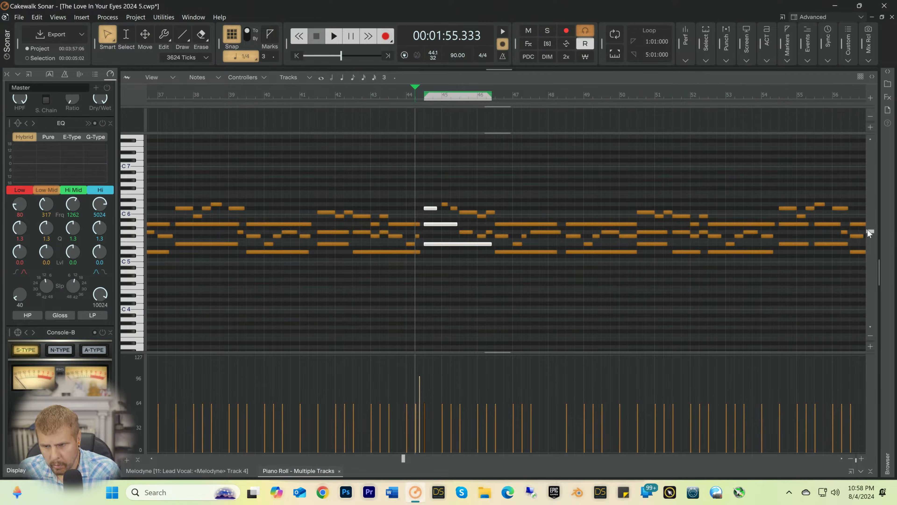
drag(868, 230, 880, 343)
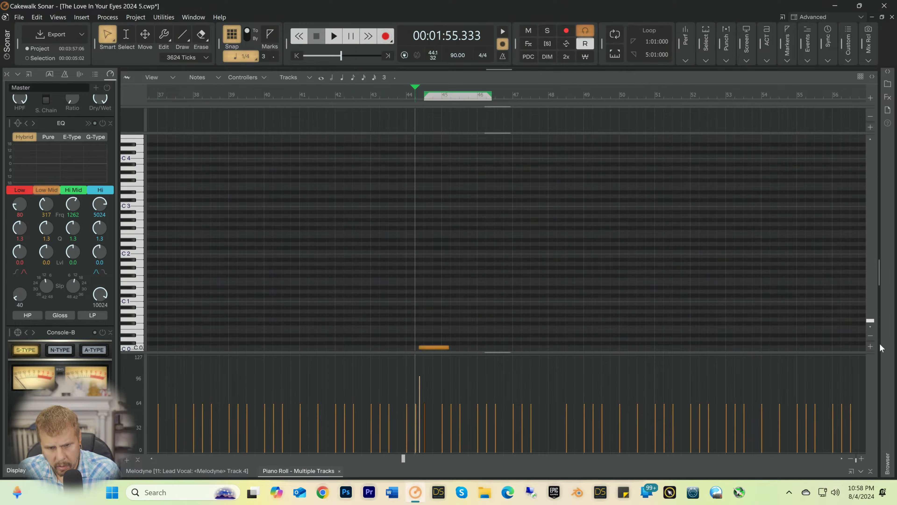
click(433, 347)
scroll(421, 325, up, 5)
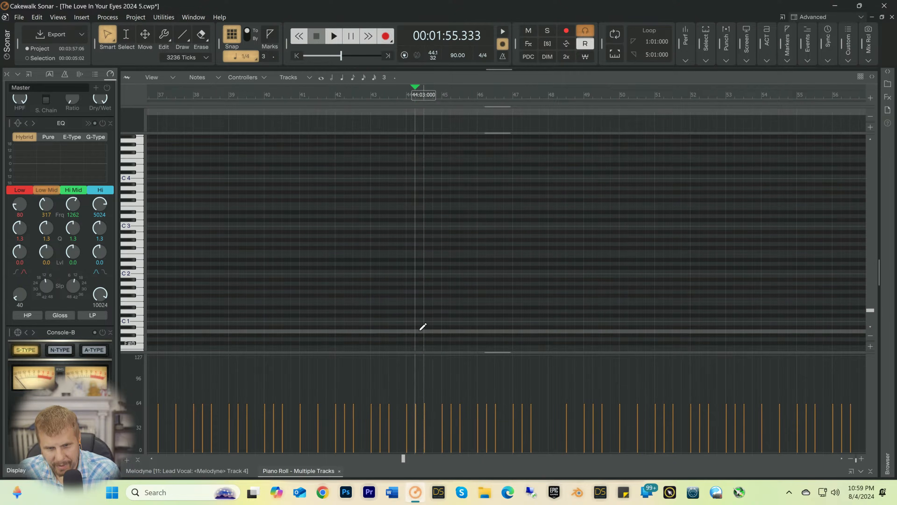
scroll(422, 315, up, 4)
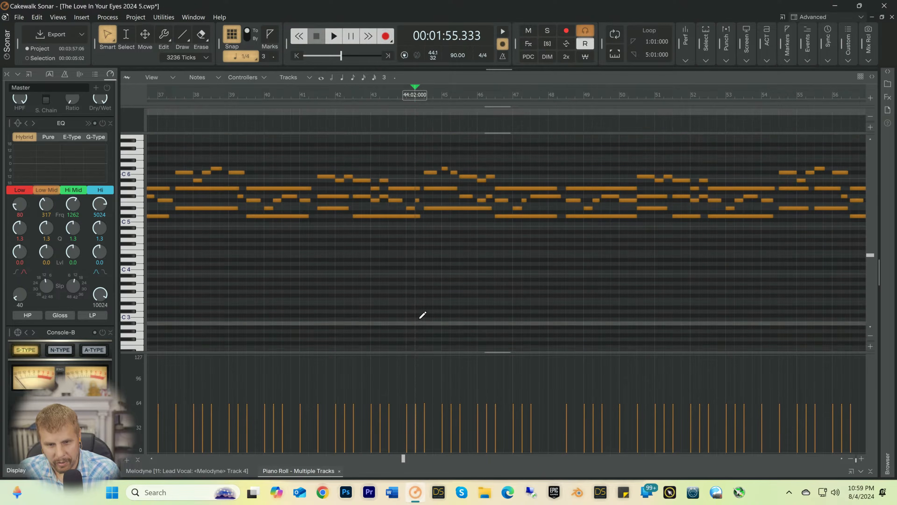
Step: Play the pad passage from 44:02 twice
key(space)
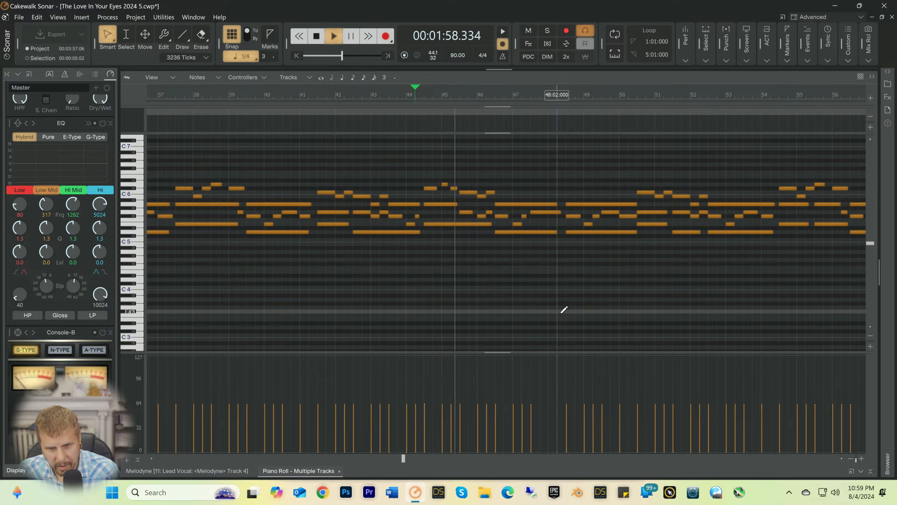
key(space)
key(space)
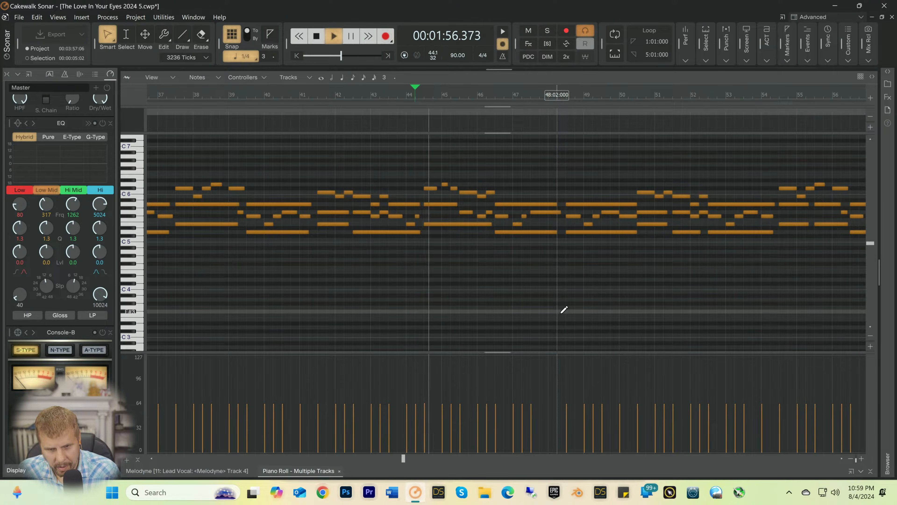
key(space)
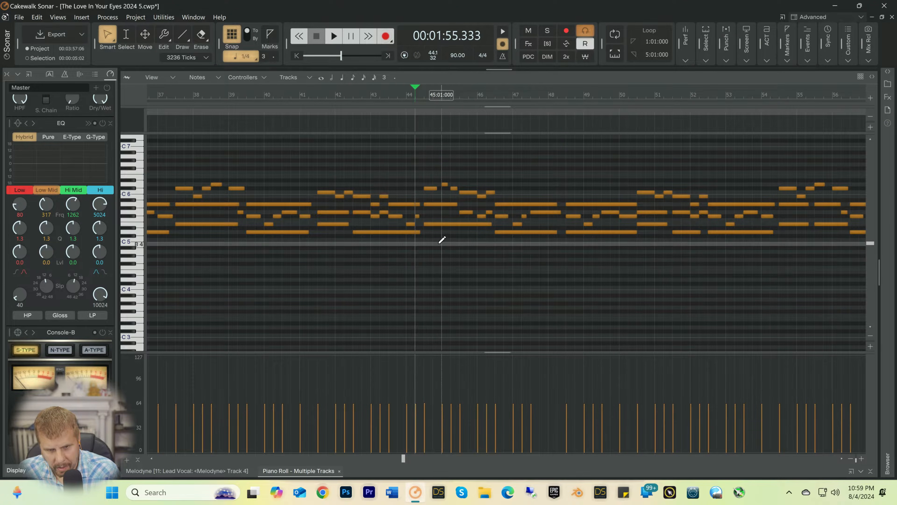
Step: Select the E5, A5 and Db6 notes at 44:03 one after another and replay the passage from 44:02
click(444, 225)
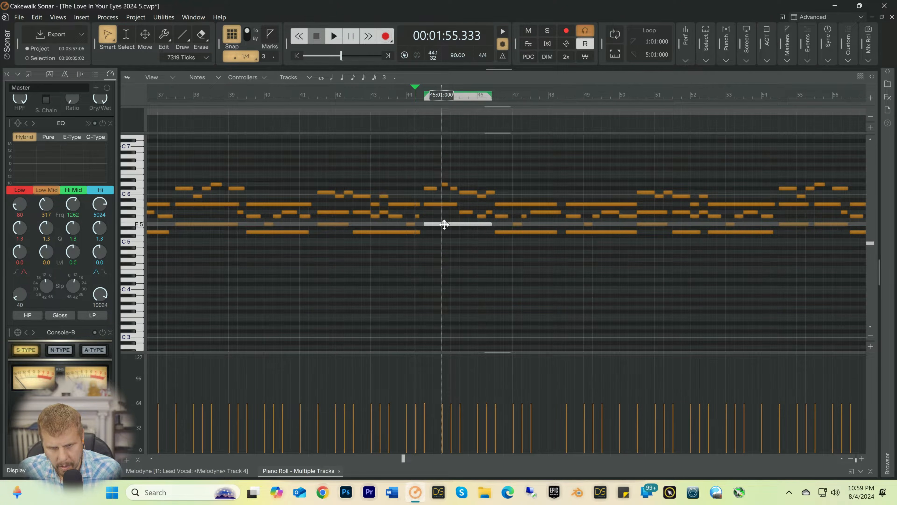
click(438, 204)
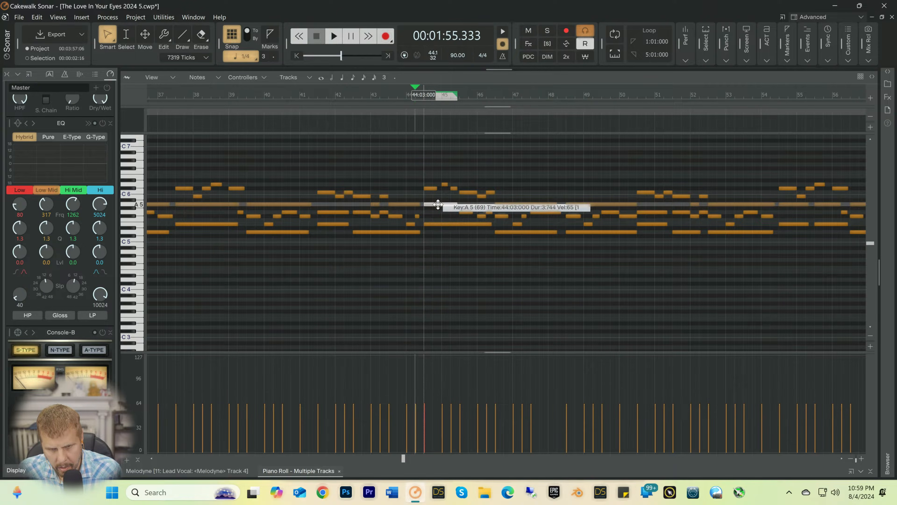
click(430, 189)
key(space)
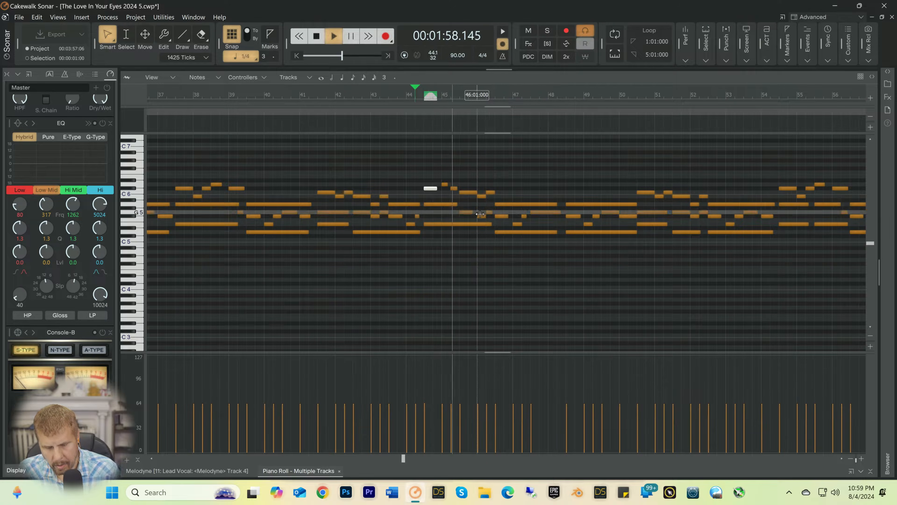
key(space)
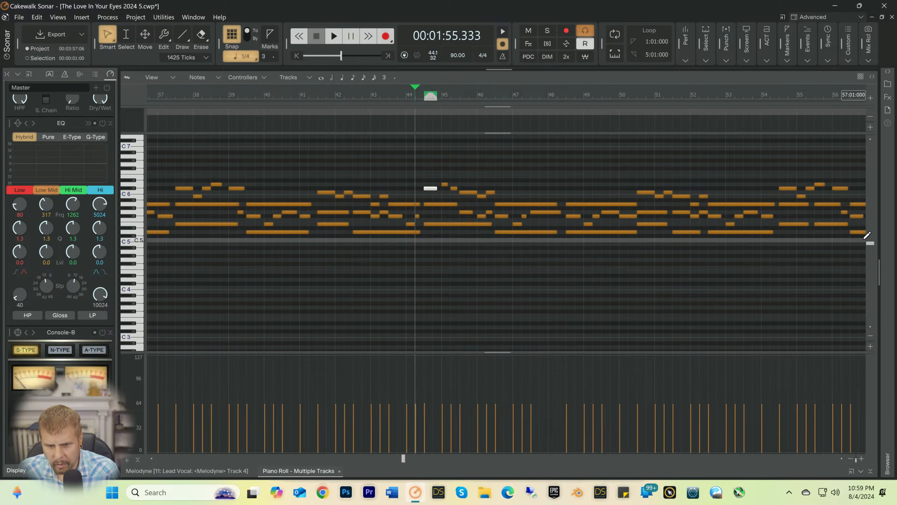
Step: Check the octaves above the pad notes for stray notes and listen again from 44:02
scroll(869, 233, up, 10)
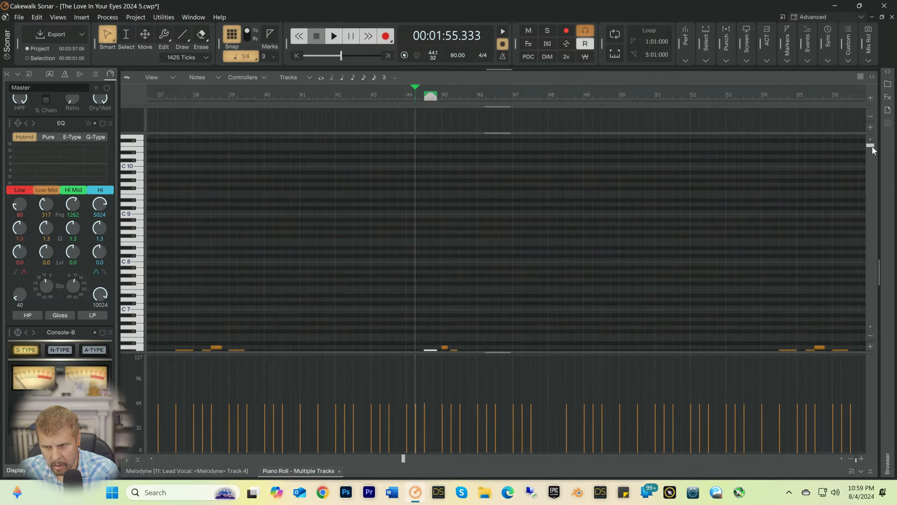
drag(872, 145, 871, 244)
key(space)
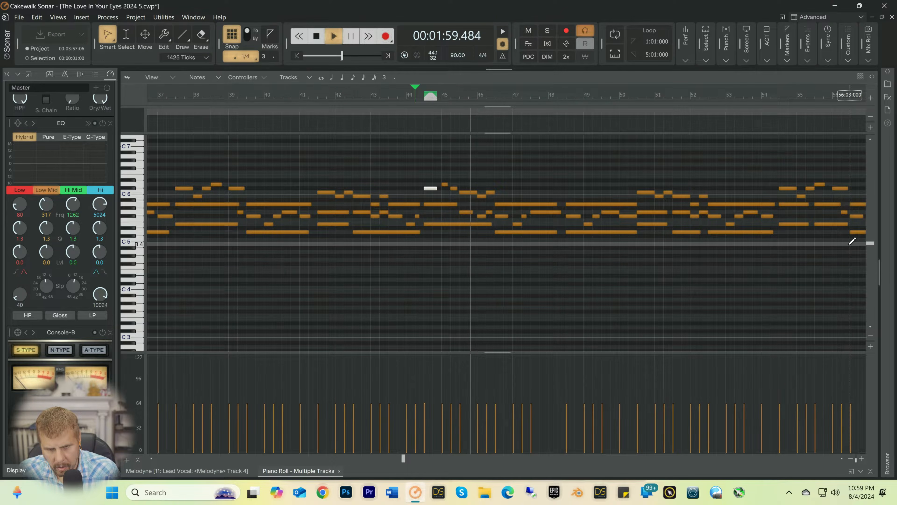
key(space)
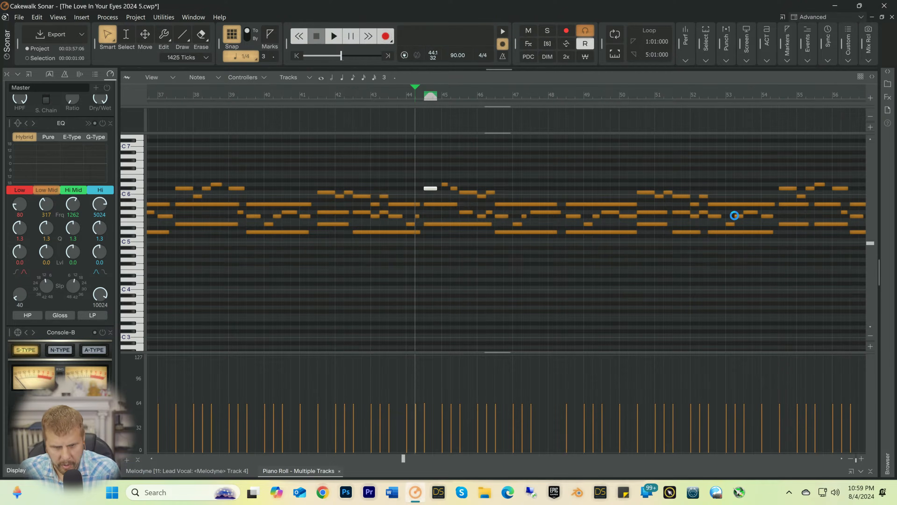
Step: Move the playback start to 44:01 and play the passage twice
click(408, 95)
key(space)
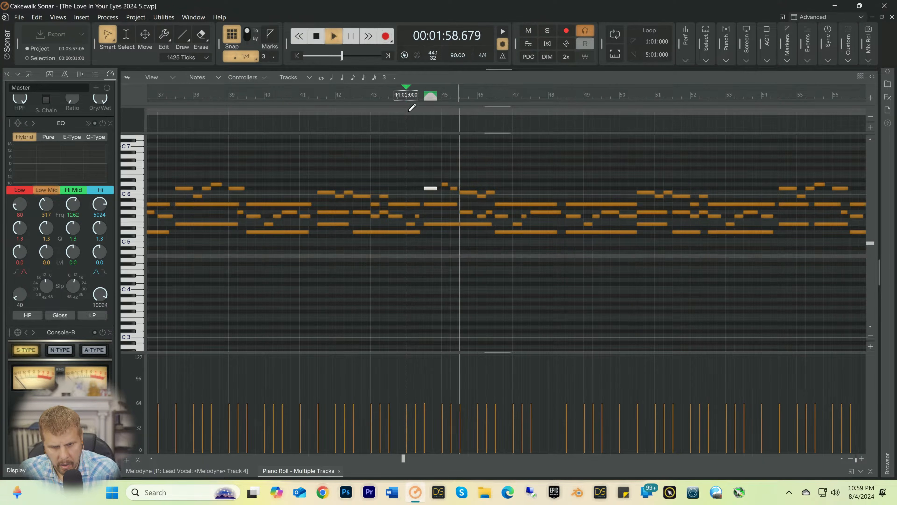
key(space)
key(space)
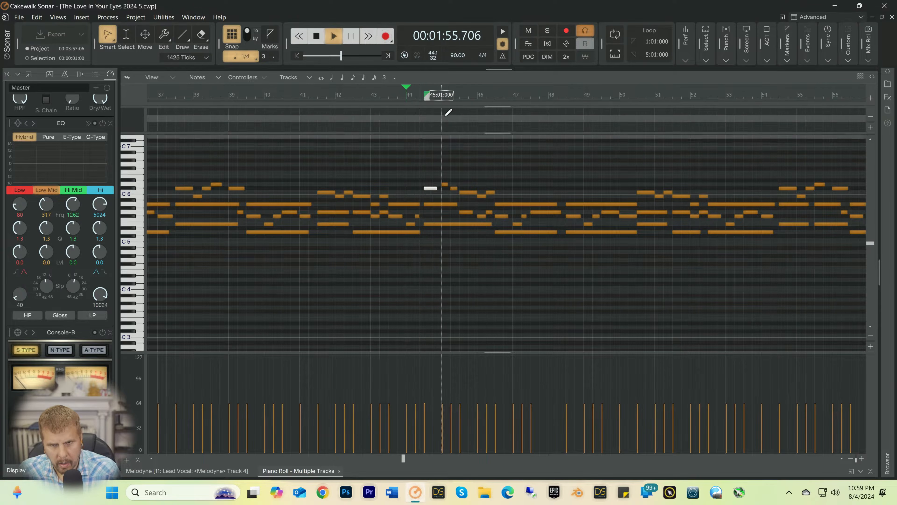
key(space)
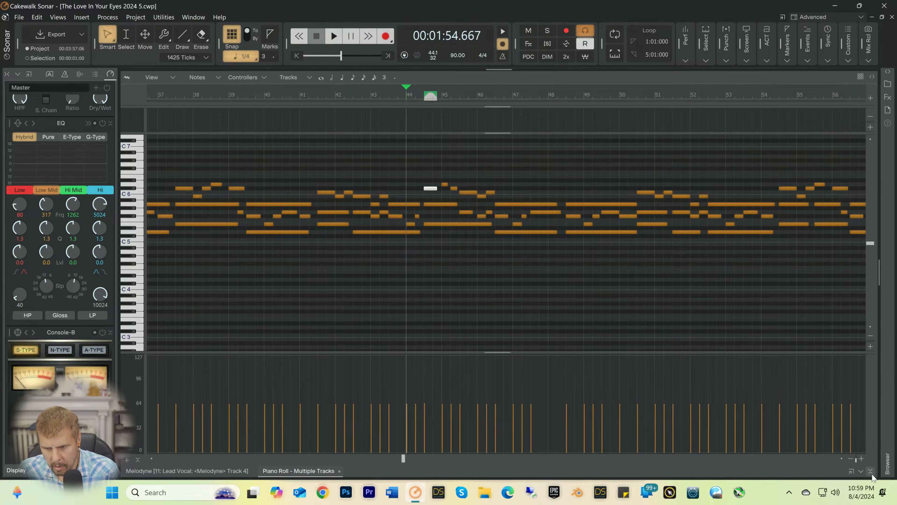
Step: Collapse the piano roll, mute the Falcon 1 track and listen to the mix without it from 44:01
click(860, 470)
key(space)
key(space)
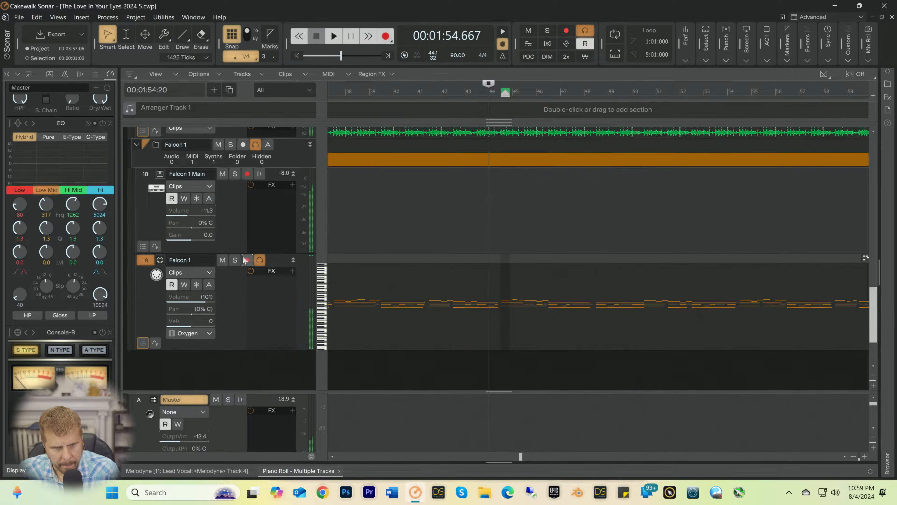
click(225, 260)
key(space)
click(225, 261)
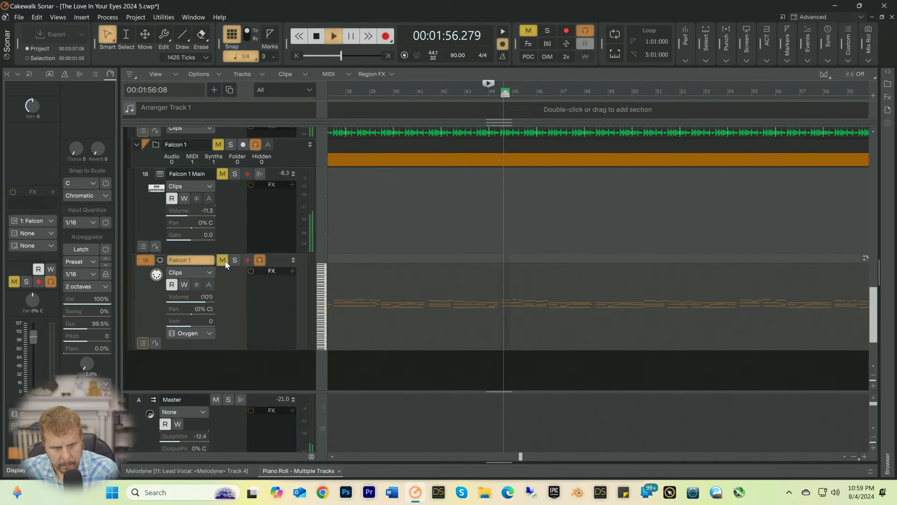
key(space)
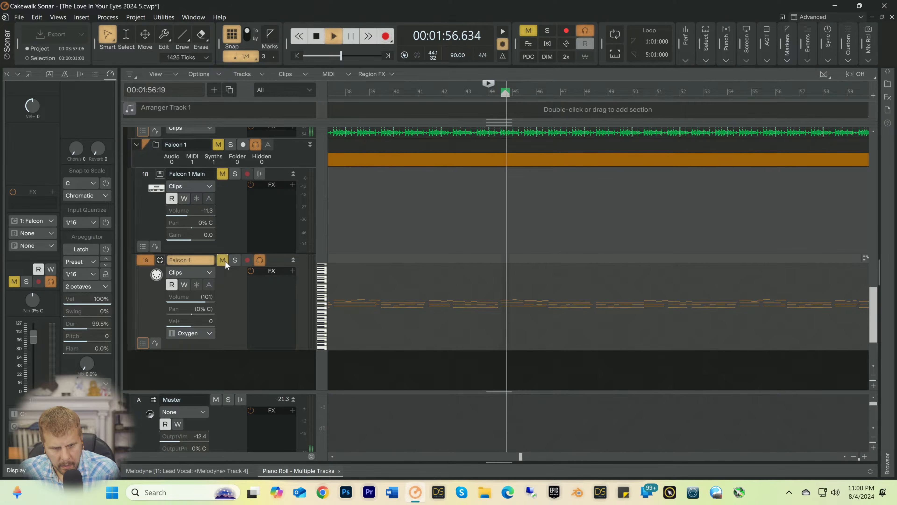
key(space)
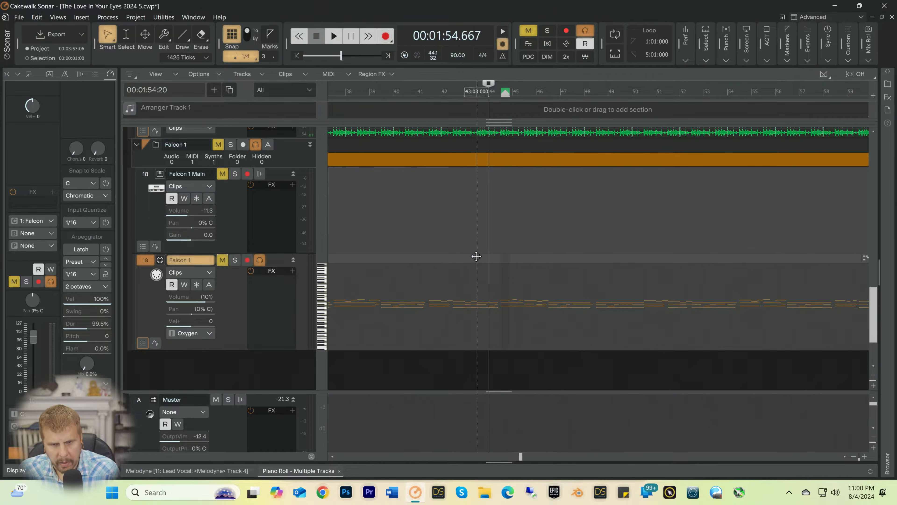
Step: Solo the Harmony L track, listen from 44:01, and take it out of solo
scroll(476, 256, up, 10)
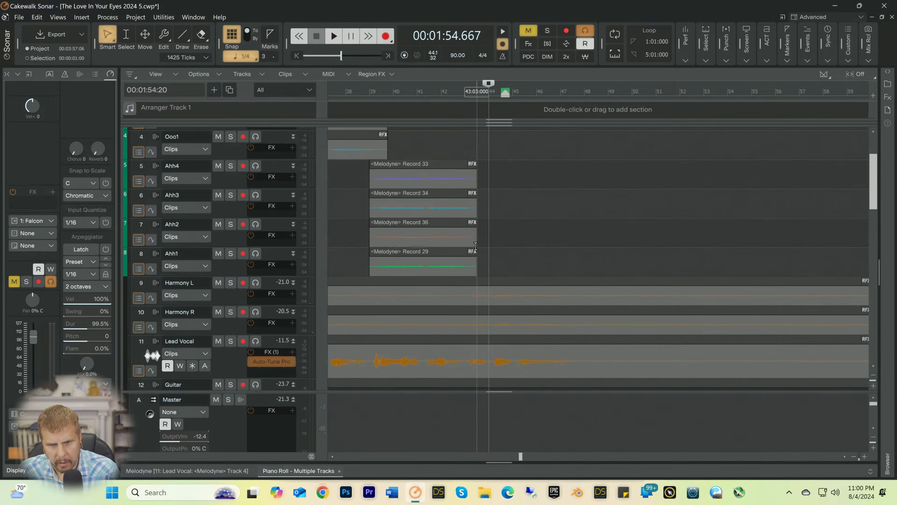
scroll(476, 246, down, 3)
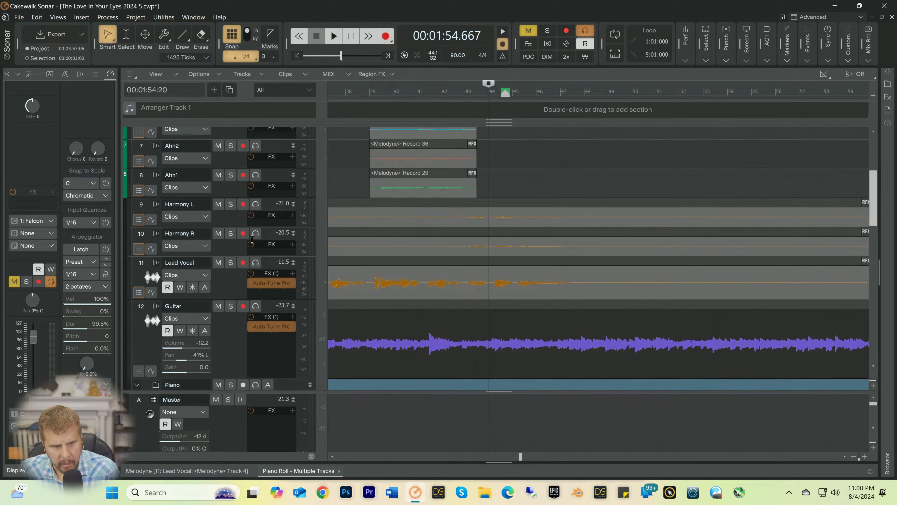
key(space)
click(230, 207)
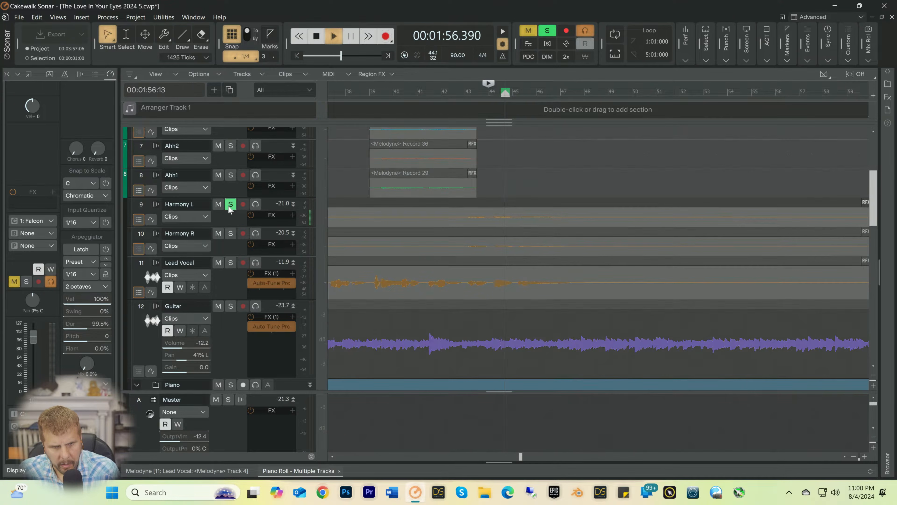
click(230, 207)
key(space)
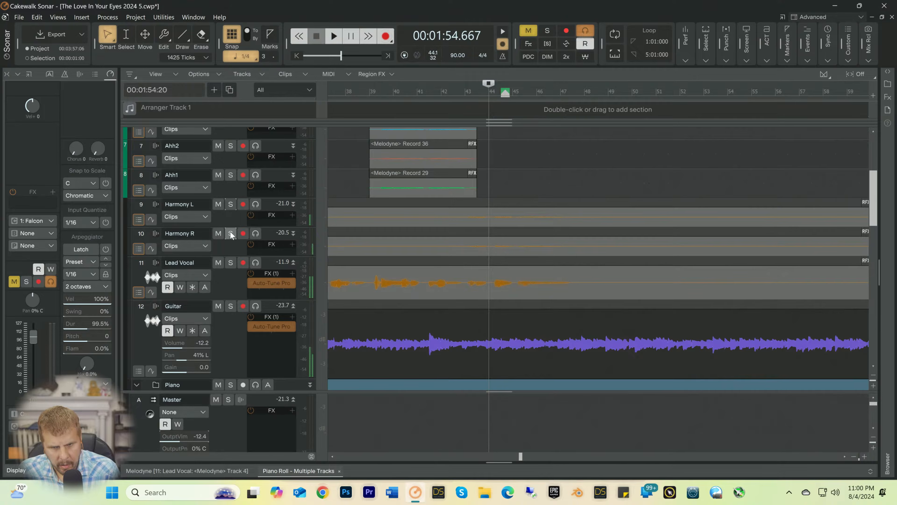
Step: Solo the Harmony R track and listen twice from 44:01, then unsolo it and replay with the other tracks
click(230, 234)
key(space)
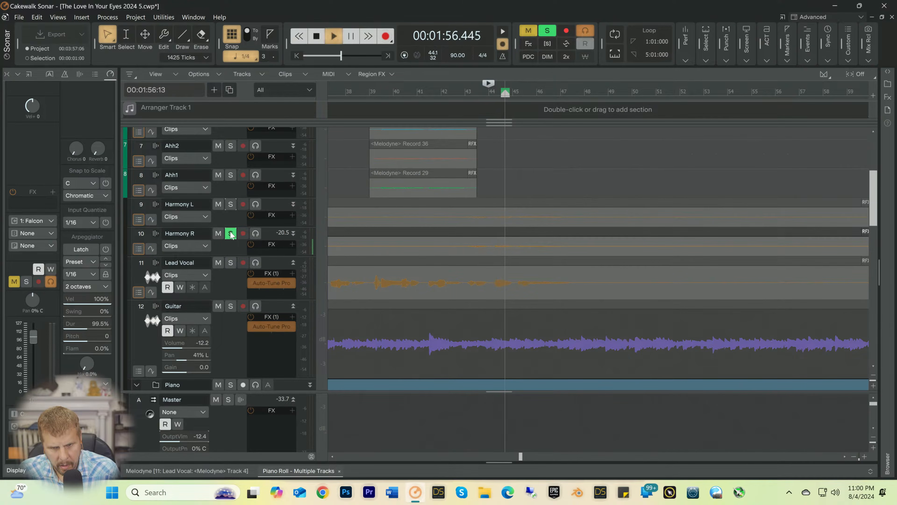
key(space)
key(space)
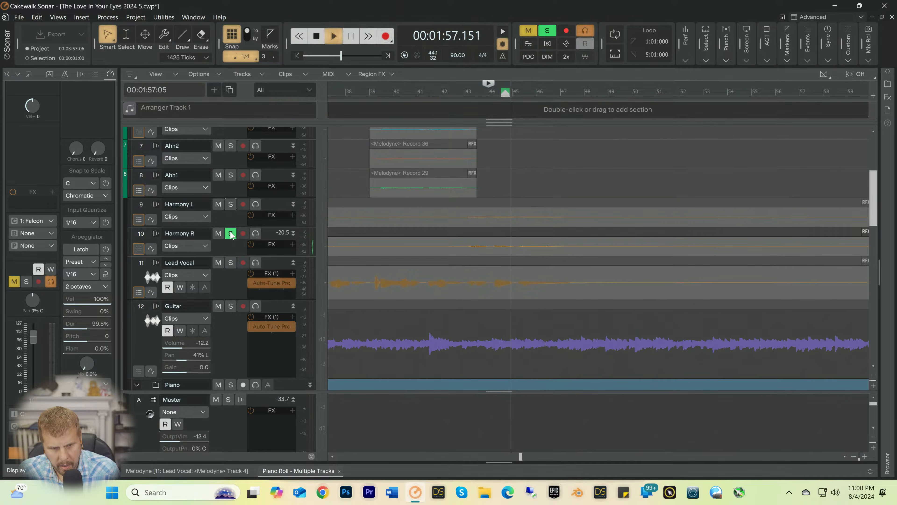
key(space)
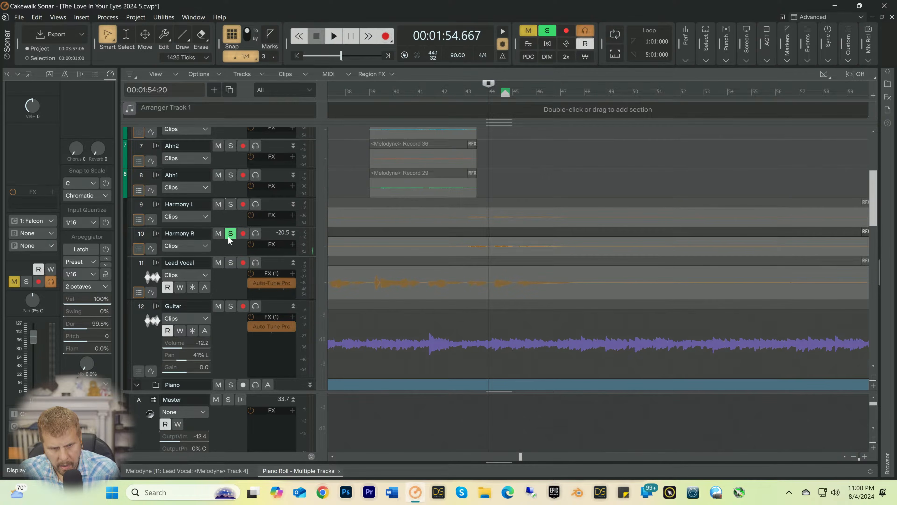
click(230, 234)
key(space)
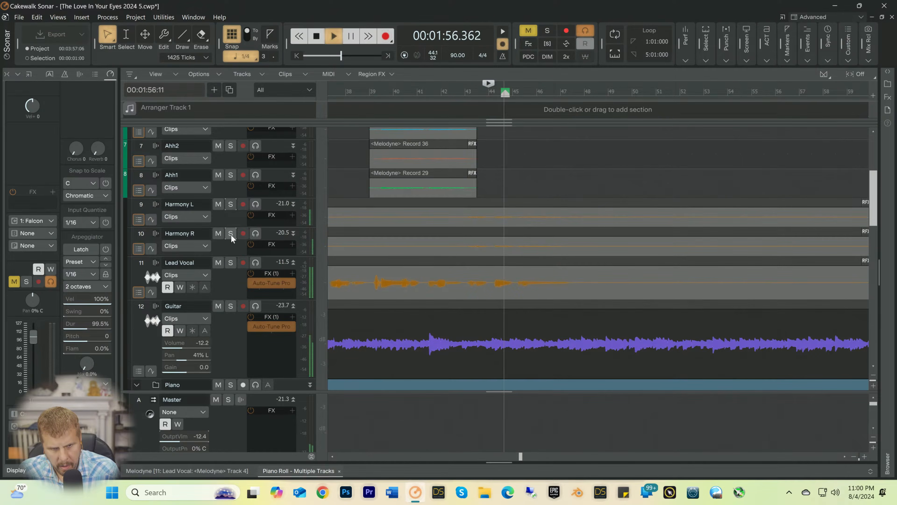
key(space)
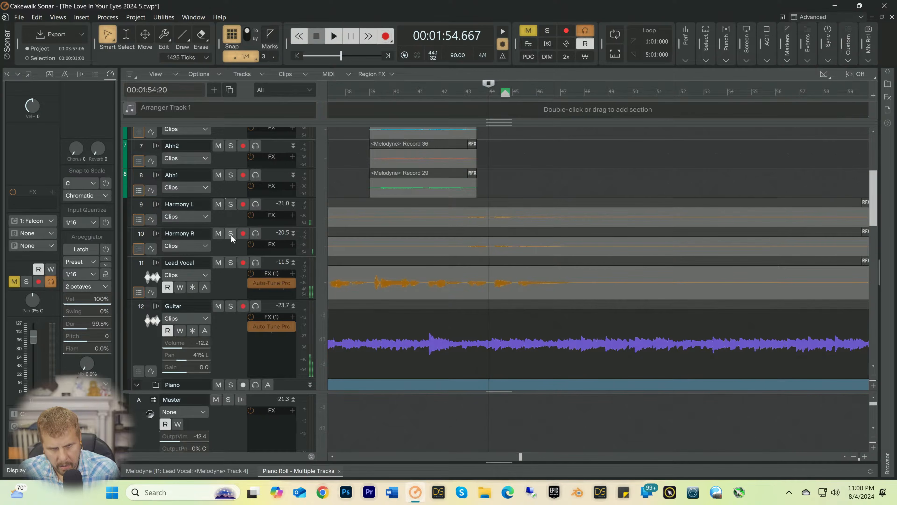
Step: Open the Harmony R clip in Melodyne, correct the G3 note just before bar 45 to 0 ct, and replay it
double_click(484, 247)
key(space)
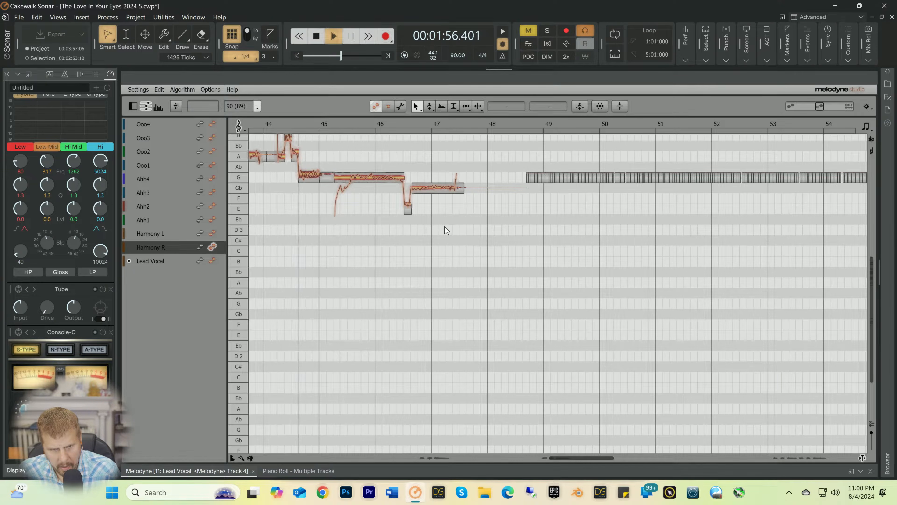
key(space)
right_click(299, 174)
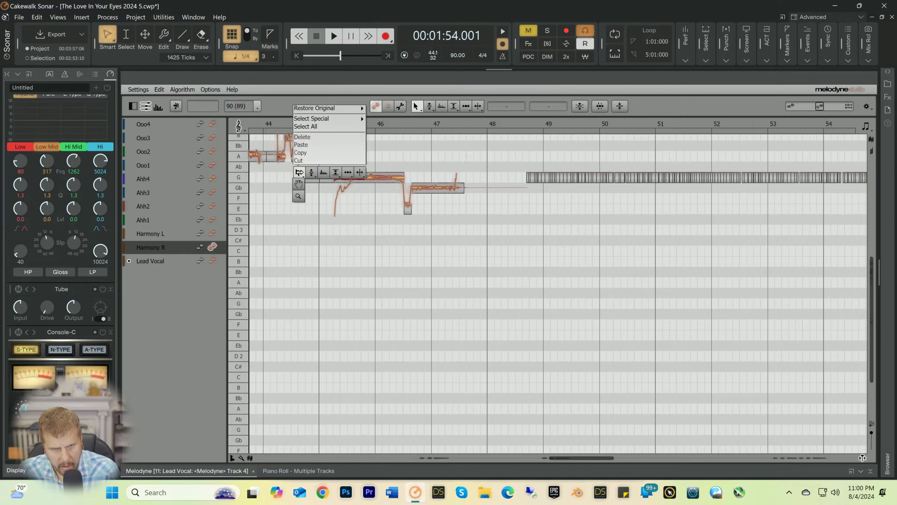
click(304, 170)
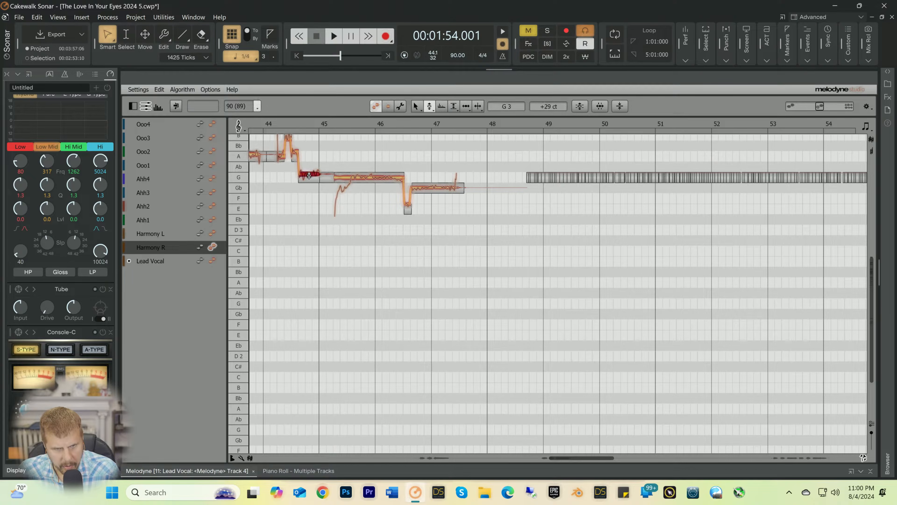
click(274, 123)
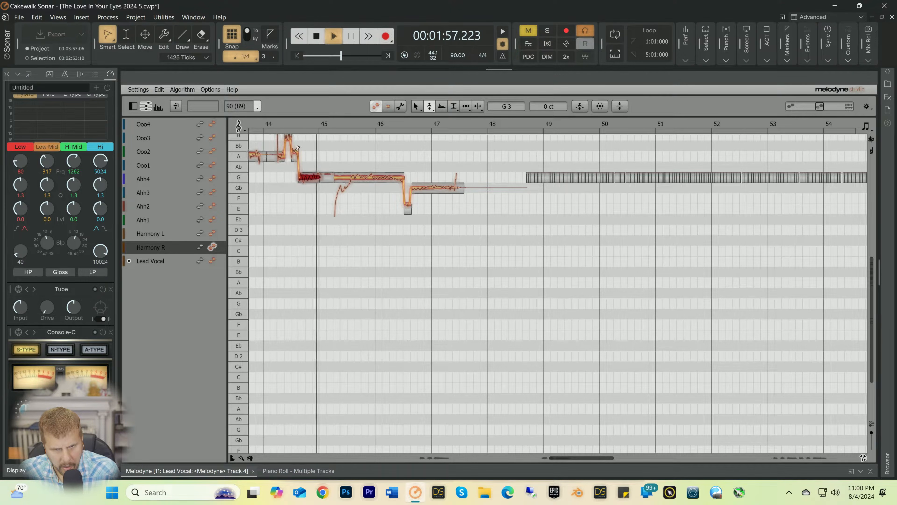
Step: Set the pitch drift of Harmony R's G3 note just before bar 45 to -75% and of the Gb3 note around bar 47 to -9%
key(space)
right_click(304, 176)
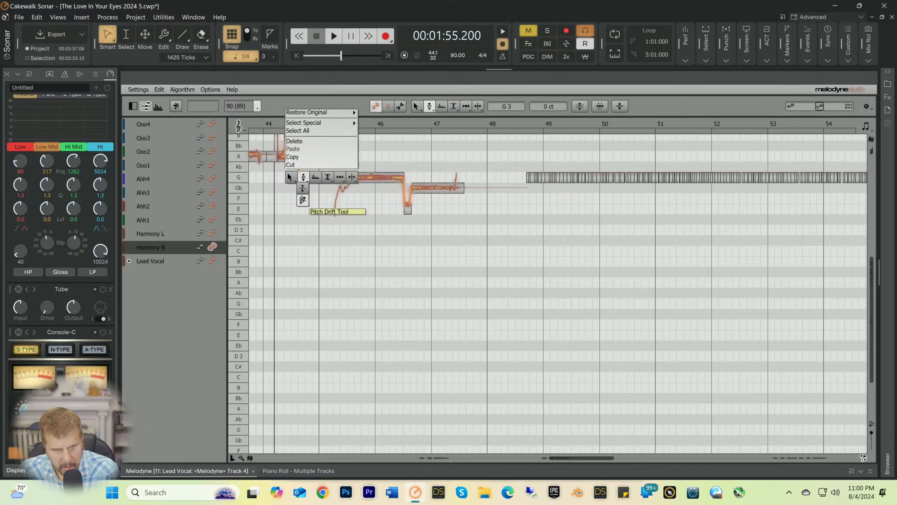
click(300, 200)
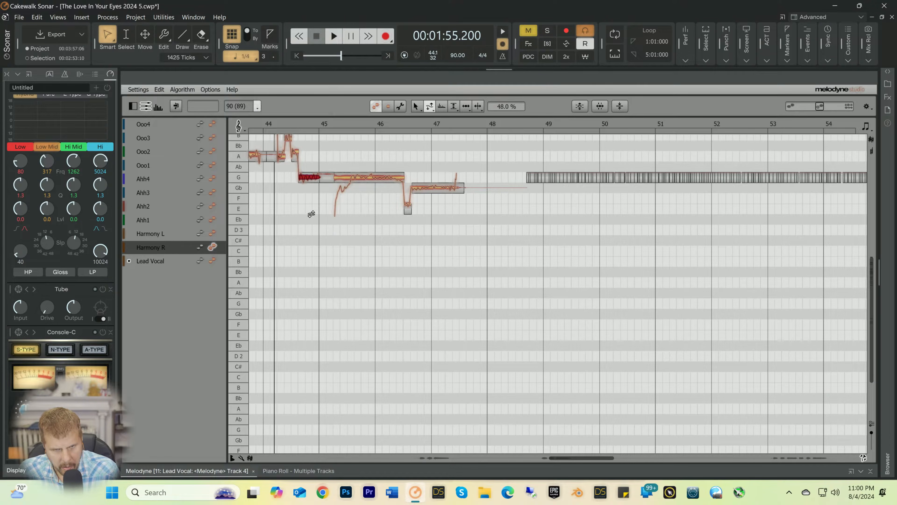
key(space)
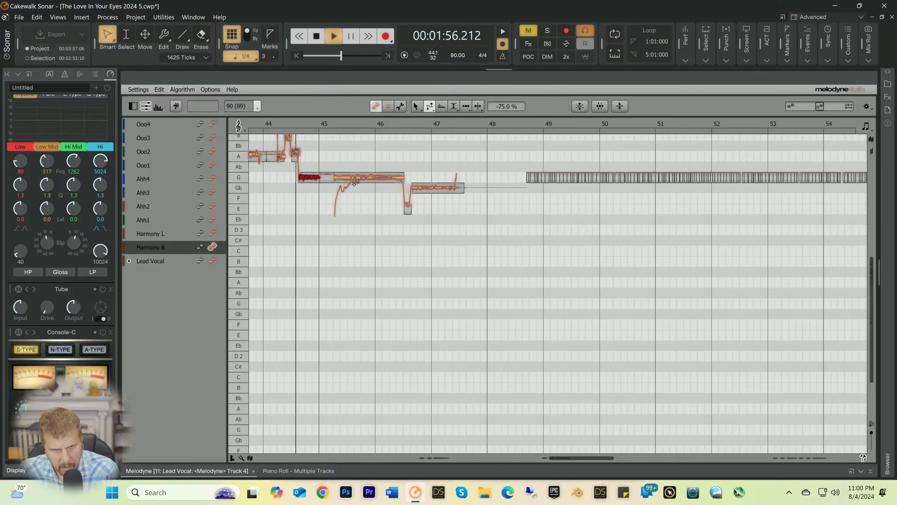
click(434, 189)
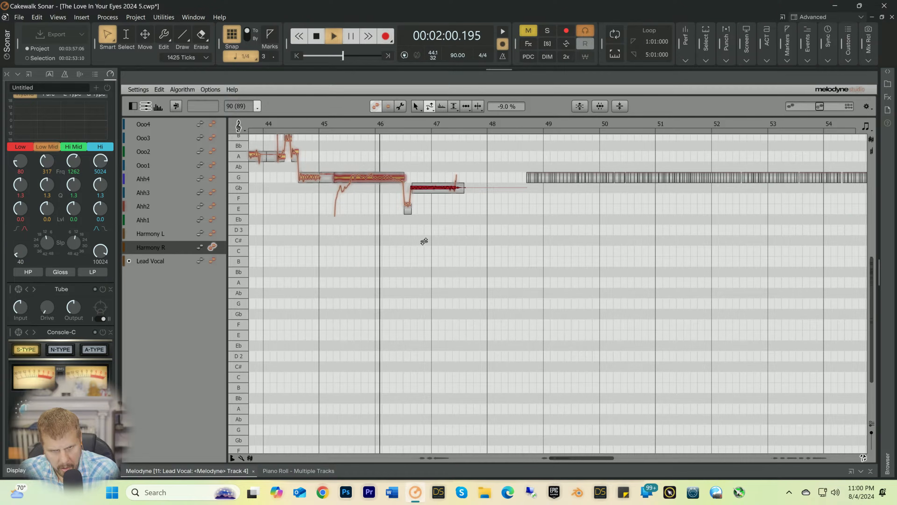
key(space)
Step: Separate the scooped start of the G3 note after bar 45 and set the remaining sustained note's pitch drift to 17%
right_click(362, 152)
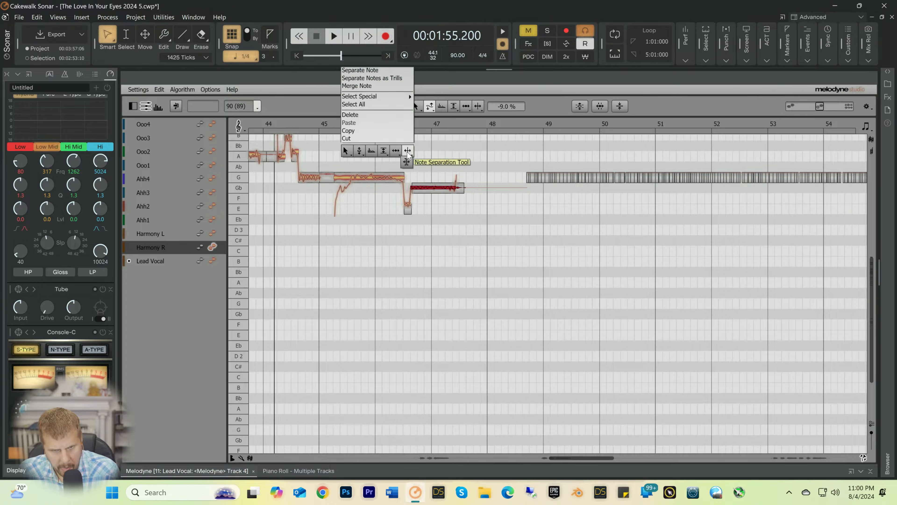
click(409, 152)
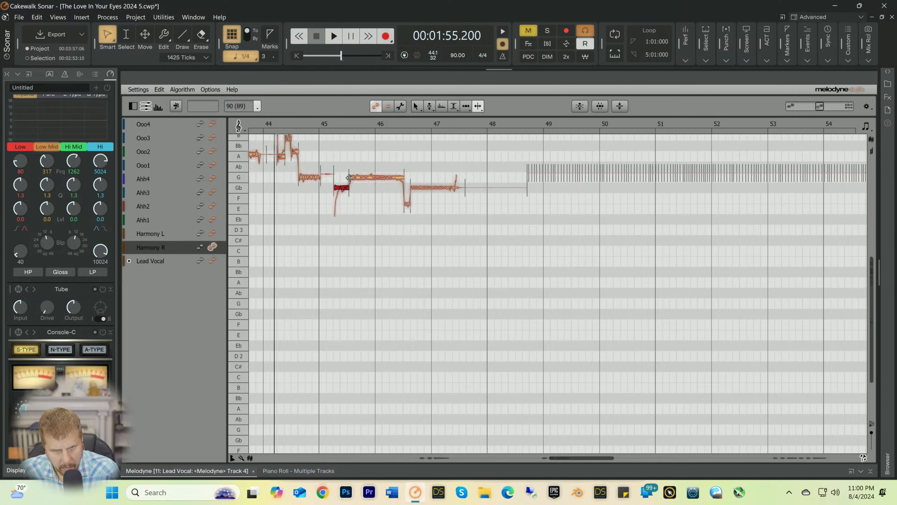
right_click(349, 178)
mouse_move(300, 178)
click(302, 201)
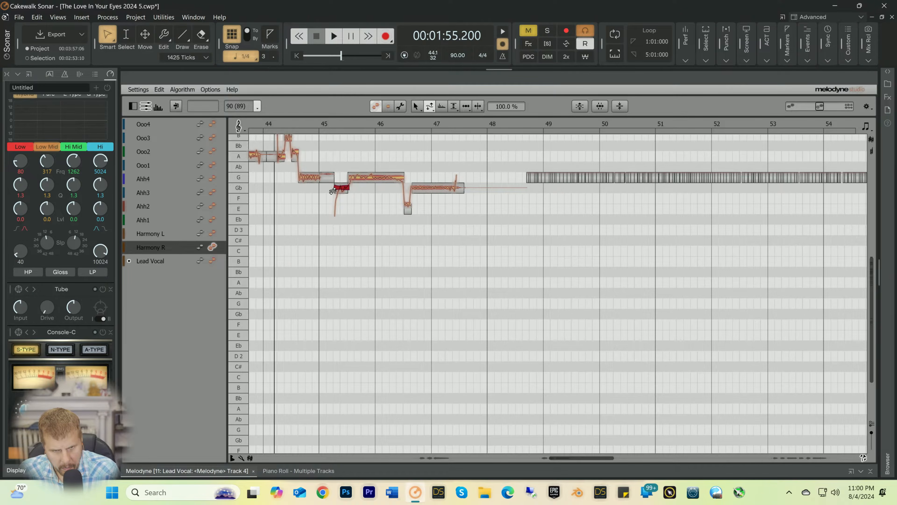
key(space)
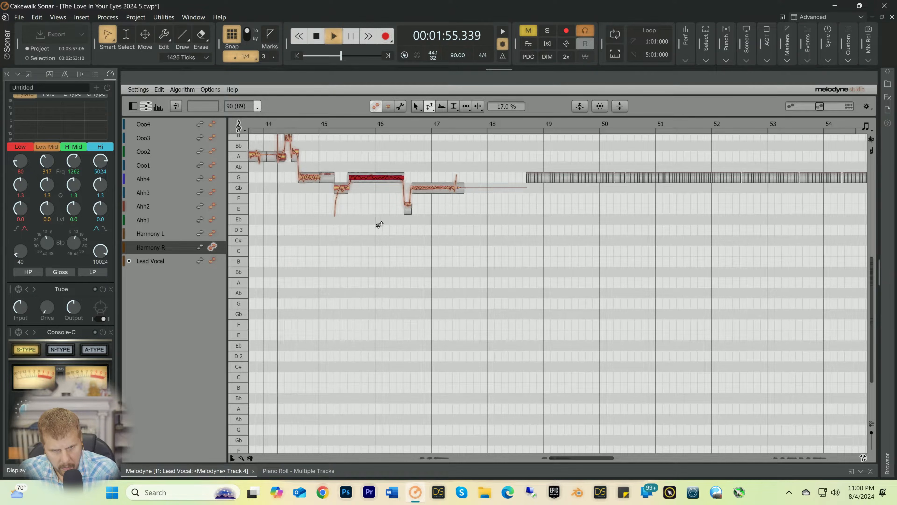
Step: With the Pitch tool, centre the Gb3 note around bar 47 to 0 ct
right_click(369, 201)
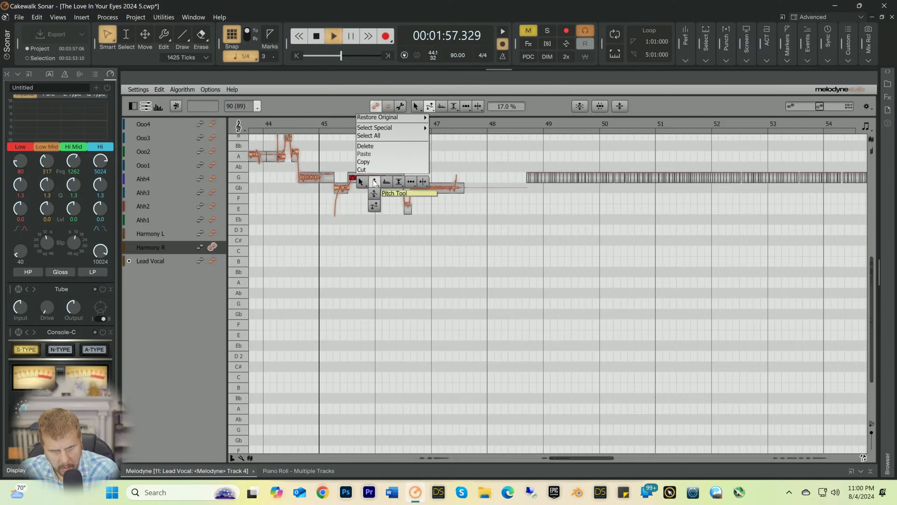
click(374, 193)
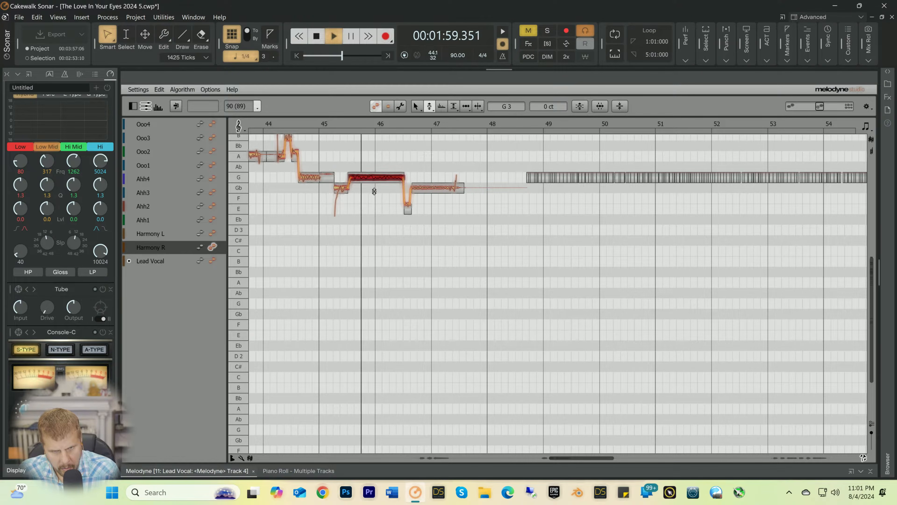
click(429, 189)
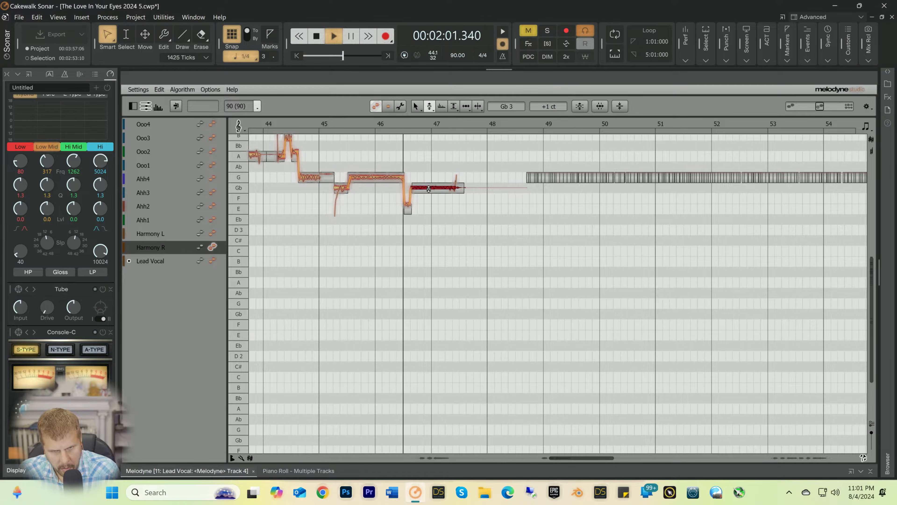
key(space)
Step: Select all Harmony R notes, snap them to their exact pitches, and play the result from mid-bar 45 and from bar 24
click(348, 125)
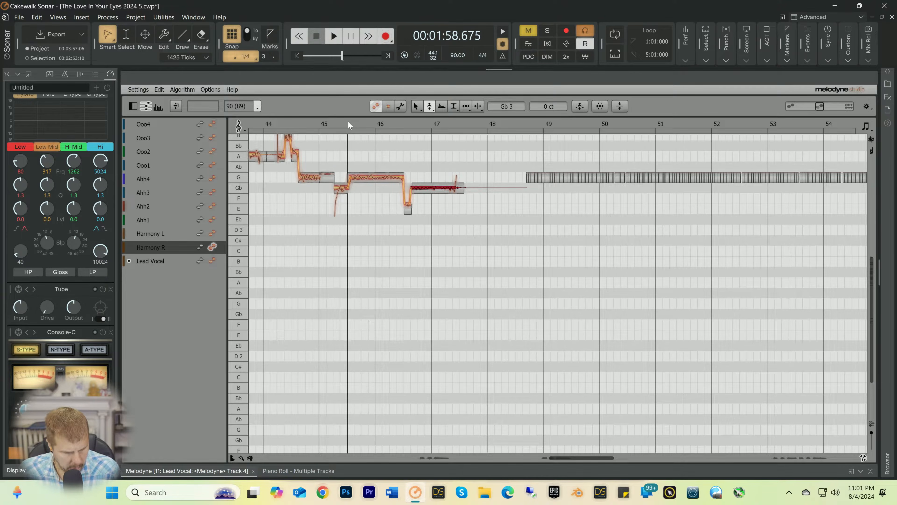
right_click(349, 155)
click(348, 155)
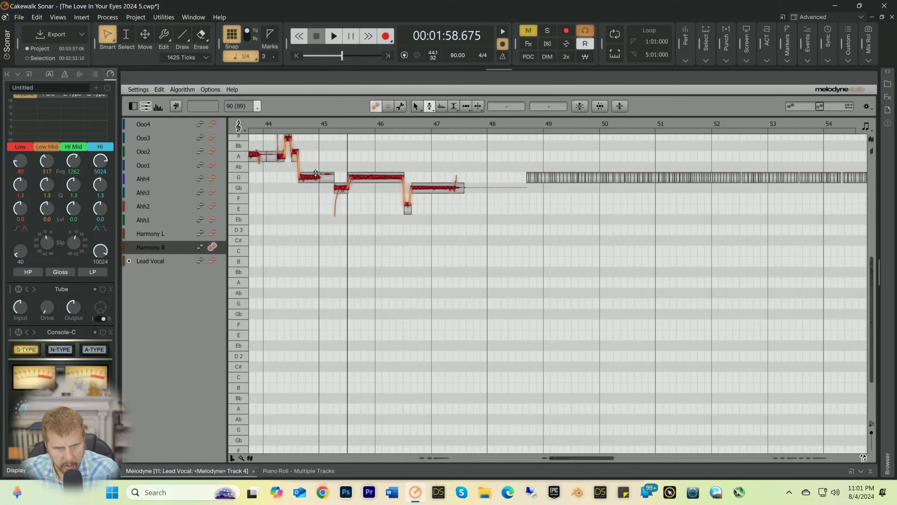
key(space)
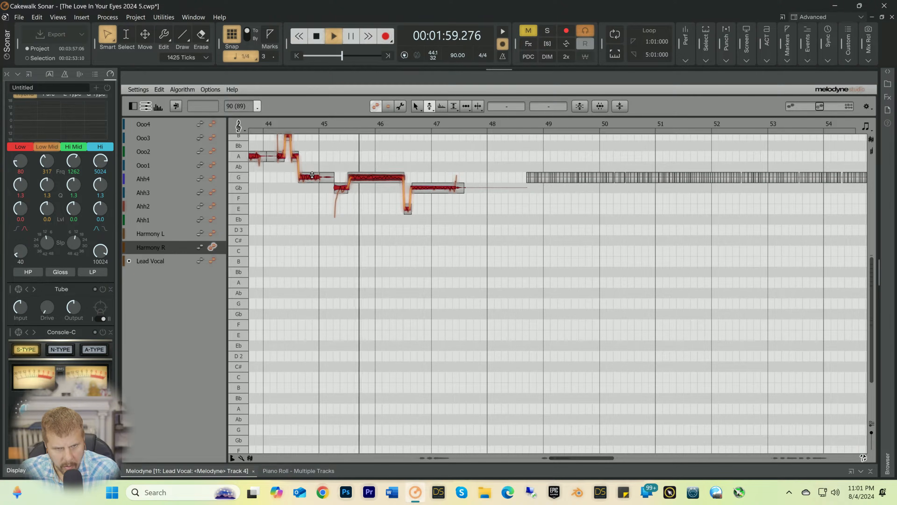
key(space)
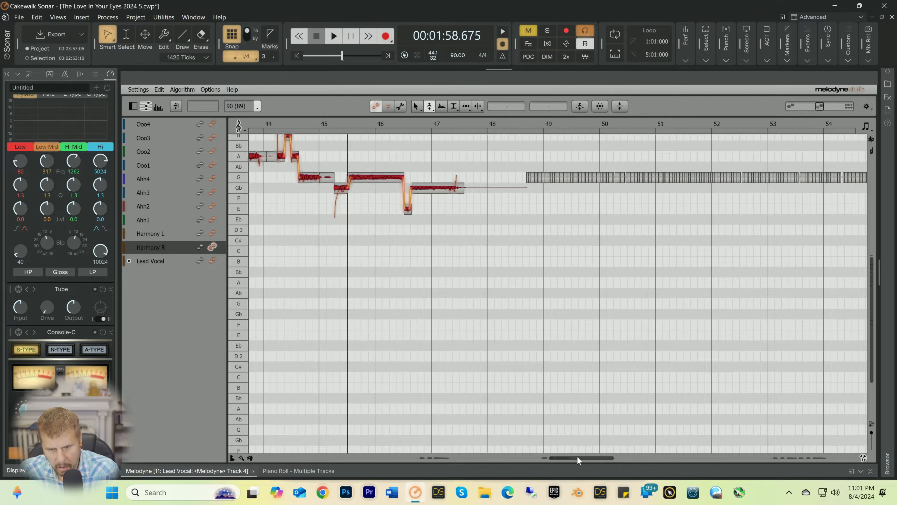
drag(577, 456, 439, 464)
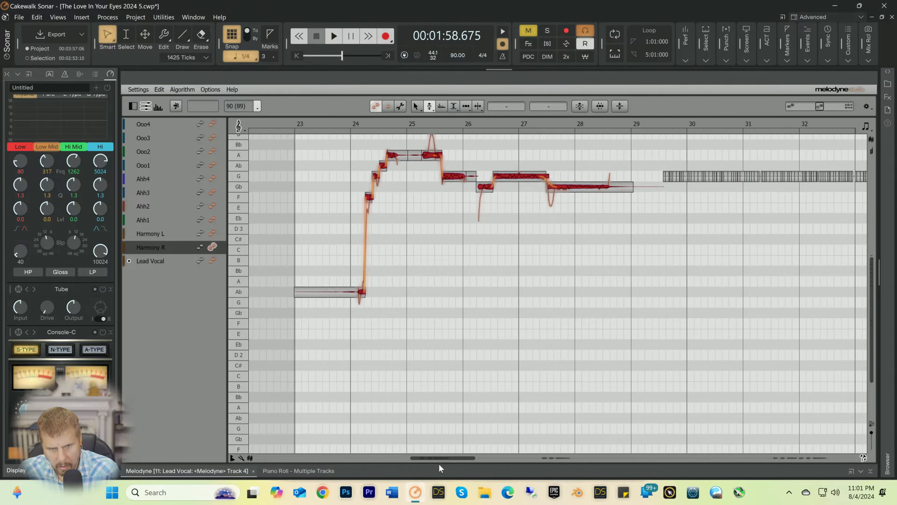
click(349, 122)
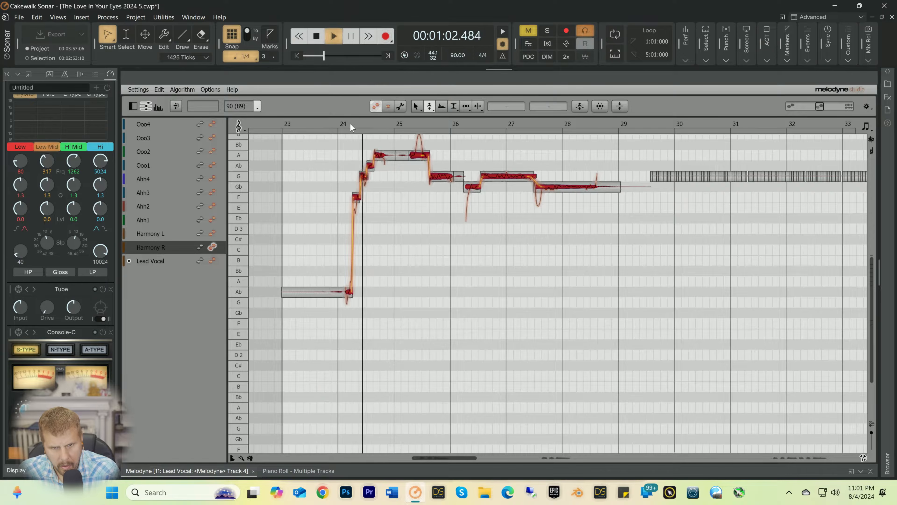
key(space)
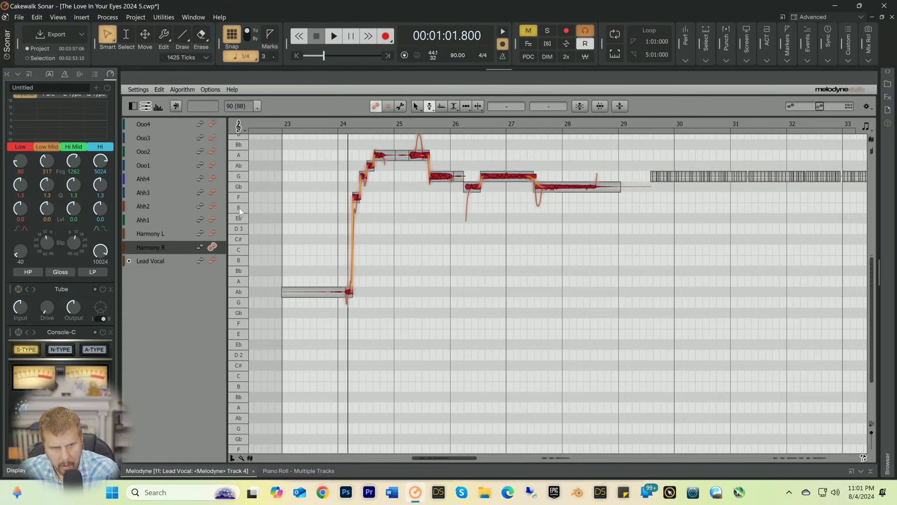
Step: Open Harmony L for editing, snap all its notes to their exact pitches, and replay the phrase from just before bar 24
click(213, 233)
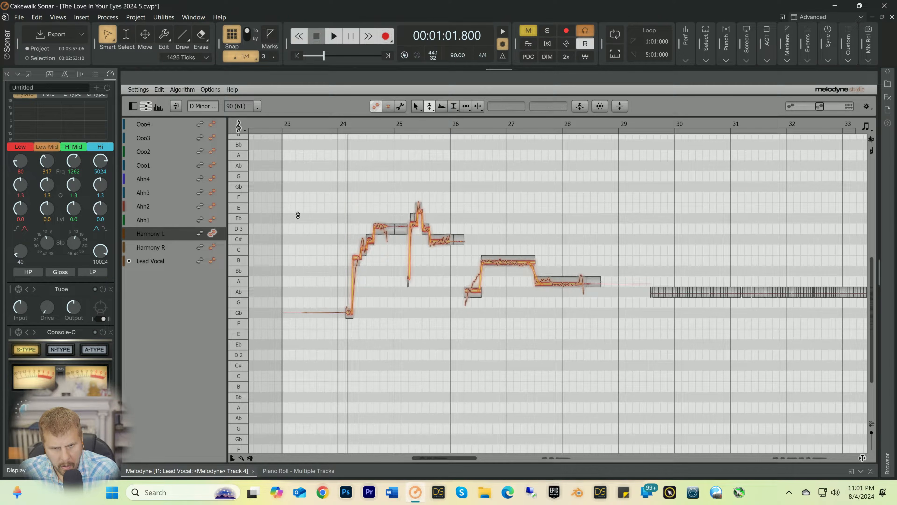
click(332, 122)
key(ctrl+a)
right_click(350, 163)
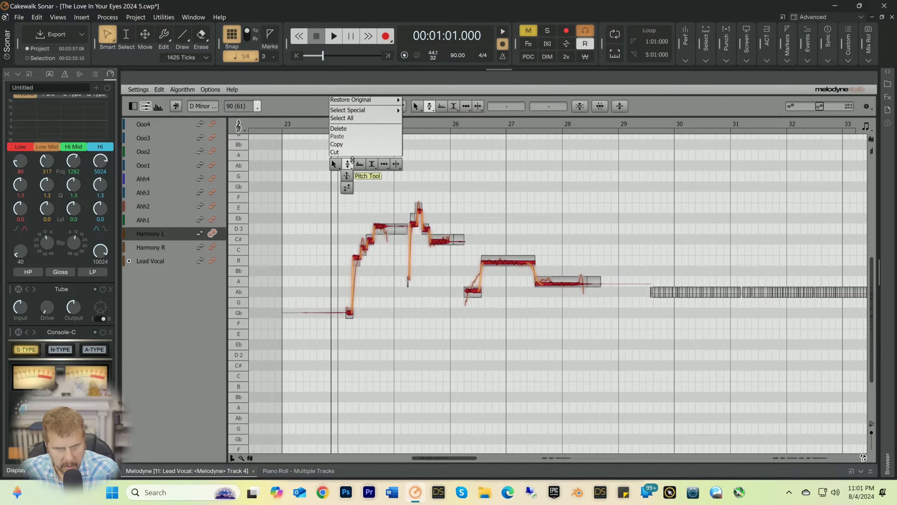
click(349, 164)
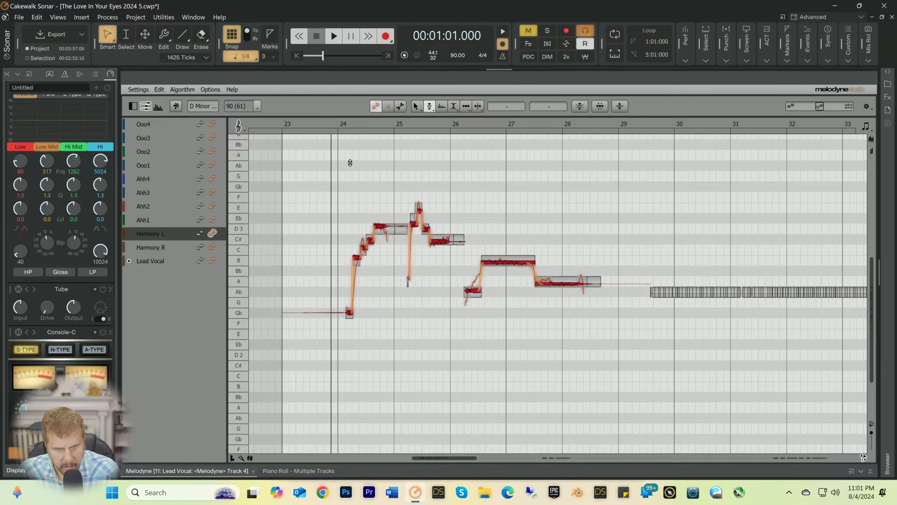
double_click(381, 224)
key(space)
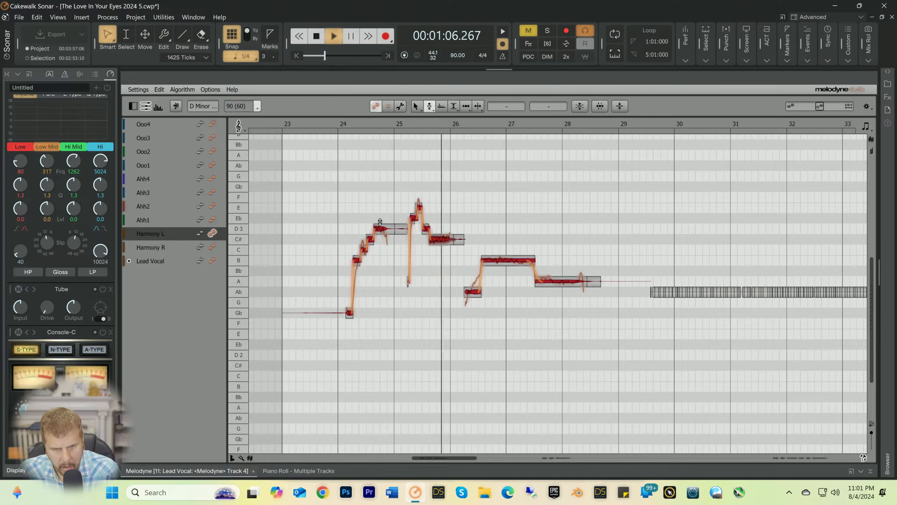
key(space)
Step: Set the pitch drift of Harmony L's C#3 note before bar 26 to -30% and of the B2 note around bar 27 to 18%
right_click(441, 240)
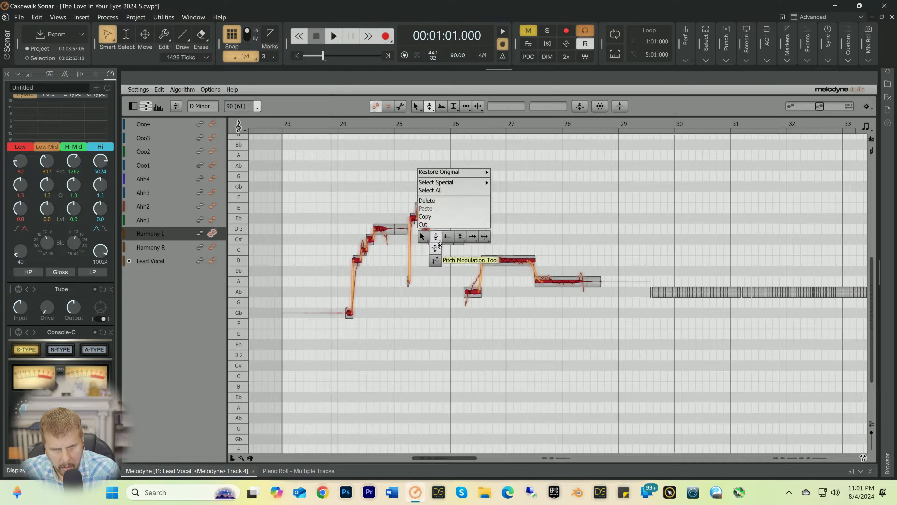
click(440, 245)
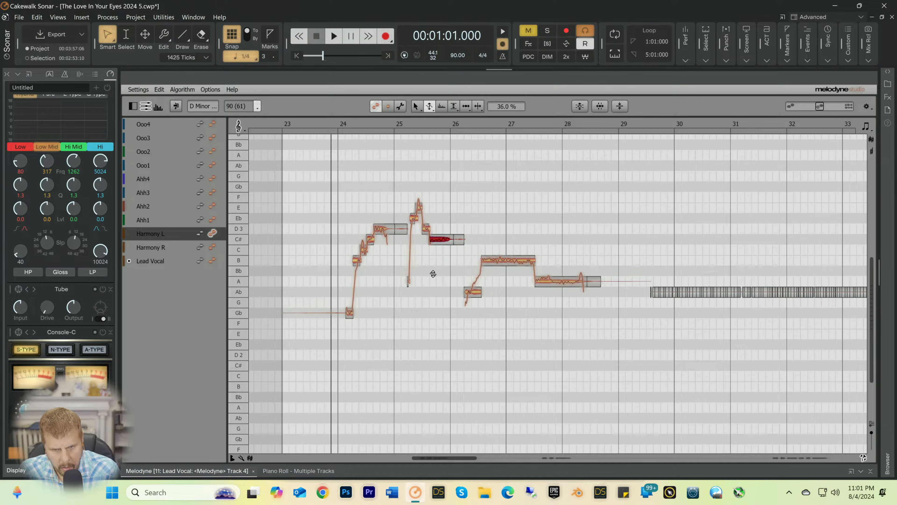
right_click(438, 259)
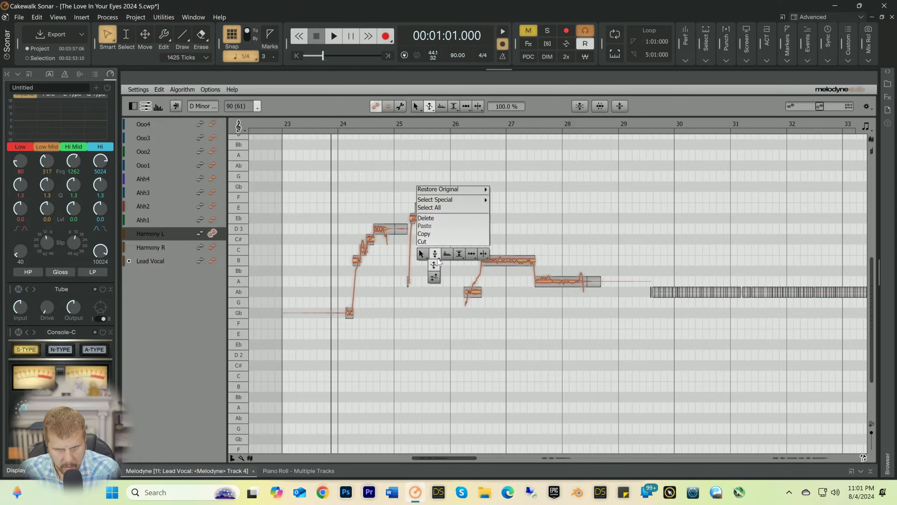
click(437, 278)
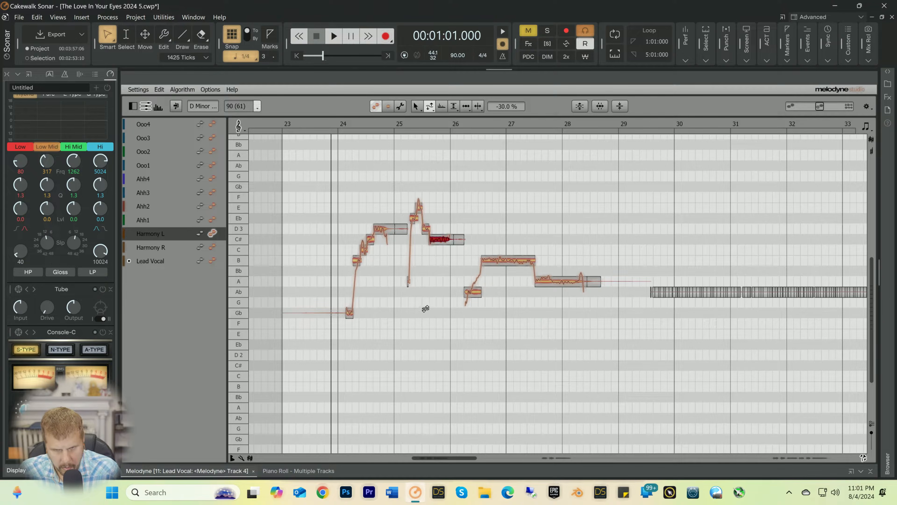
key(space)
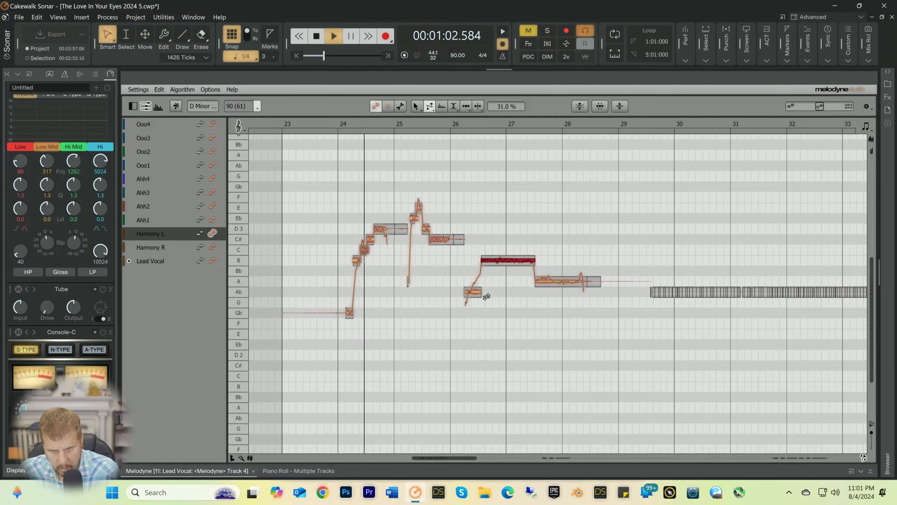
key(space)
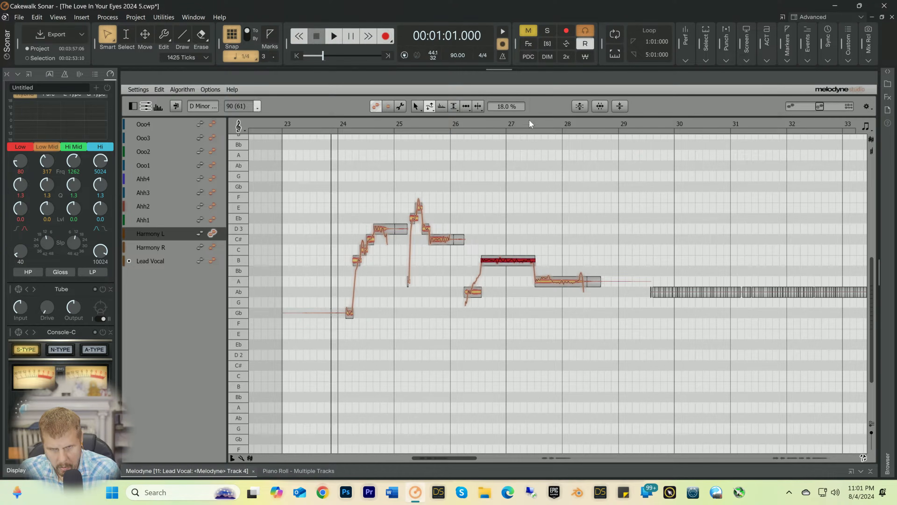
Step: Listen to Harmony L from mid-bar 27, set the pitch drift of the A2 note around bar 28 to -25%, and replay it
click(530, 124)
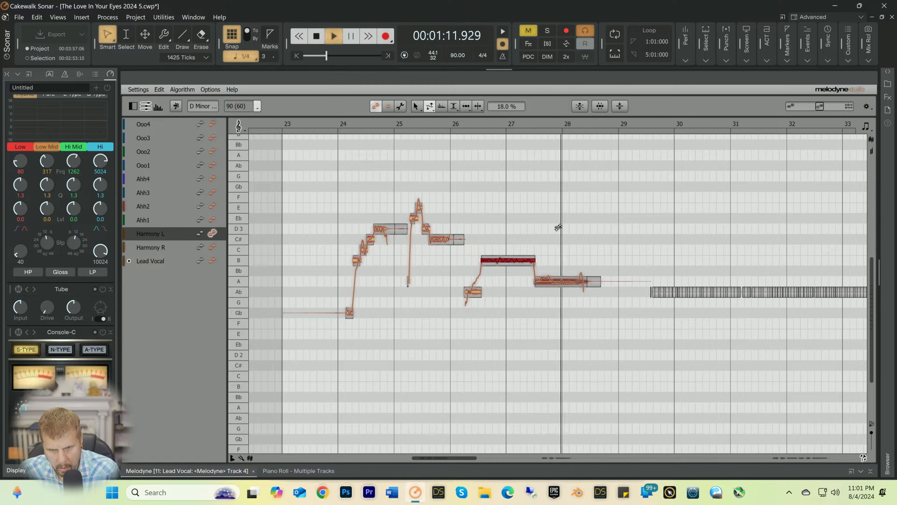
key(space)
key(space)
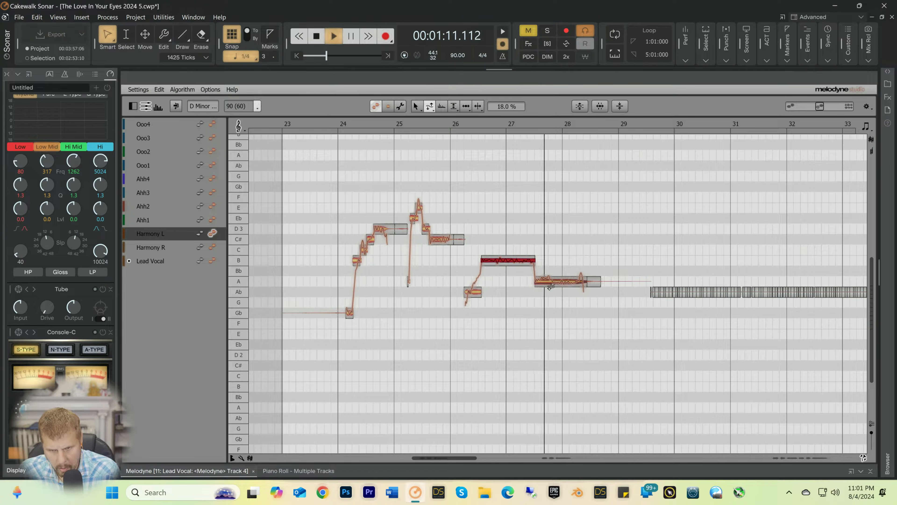
key(space)
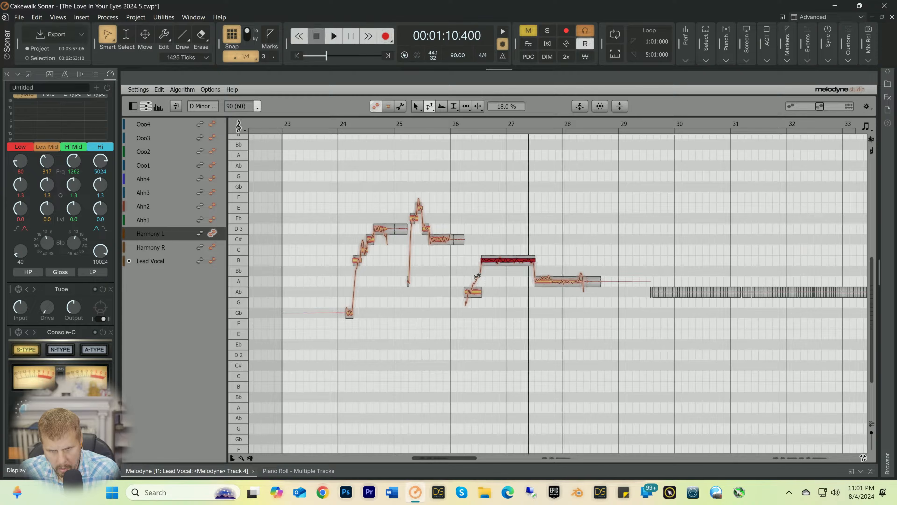
click(471, 271)
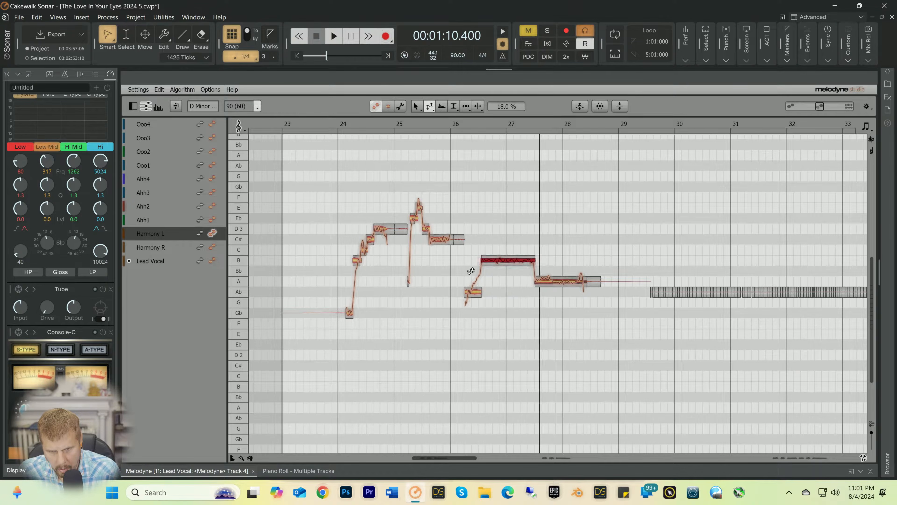
right_click(553, 251)
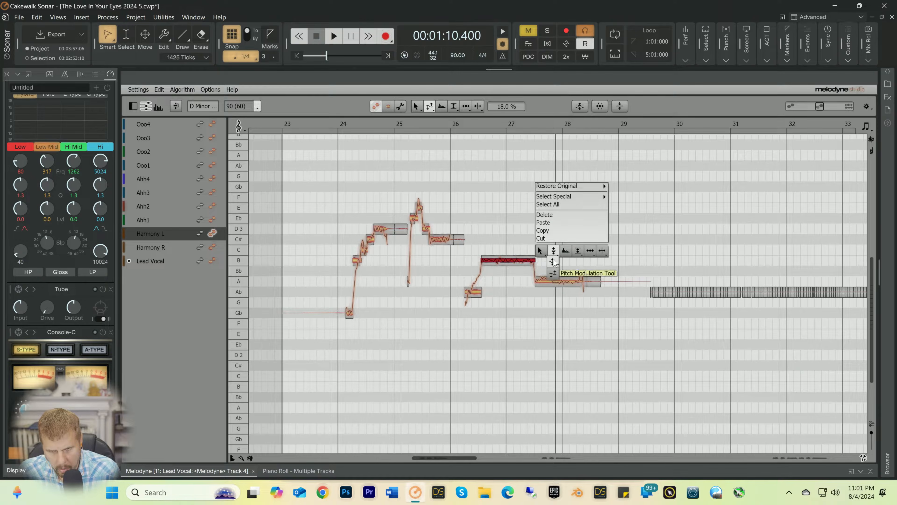
click(553, 263)
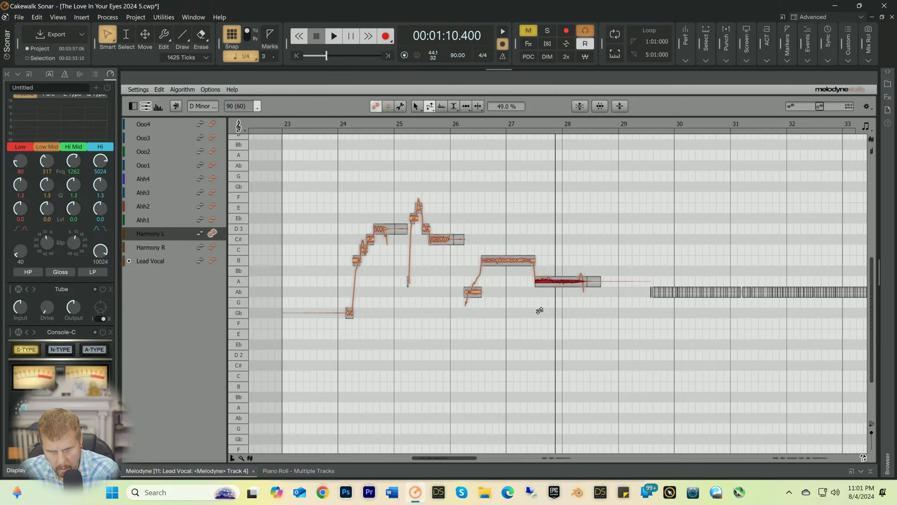
drag(537, 348, 537, 346)
key(space)
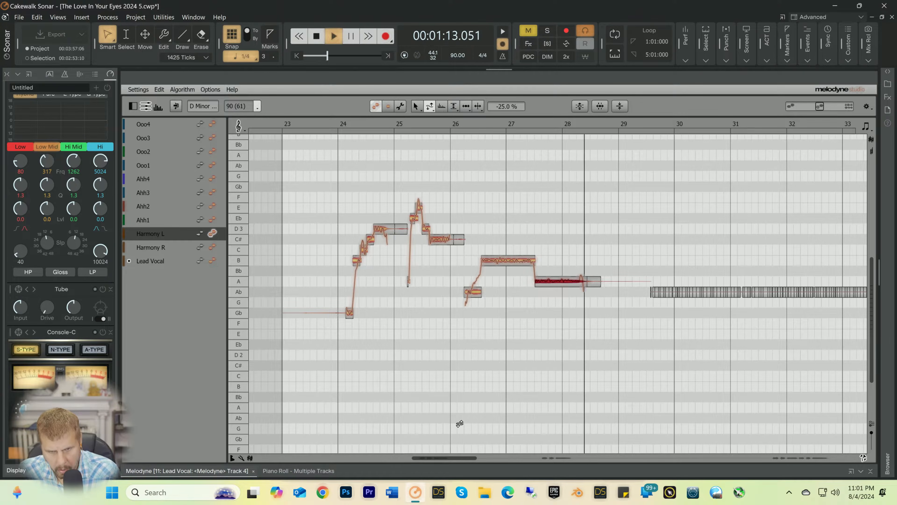
Step: Stop playback and separate the wavering onset of Harmony L's B2 note just after bar 45 from its sustained part
key(space)
drag(435, 457, 556, 456)
right_click(477, 229)
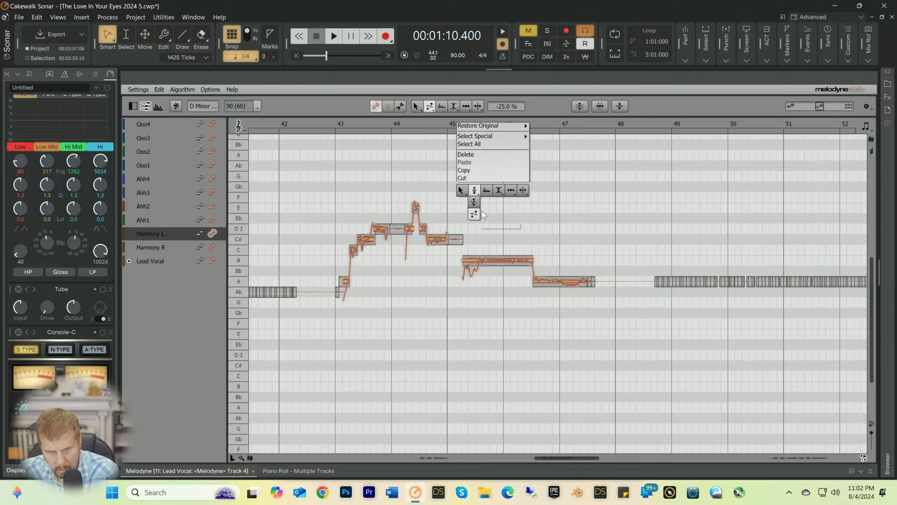
click(520, 192)
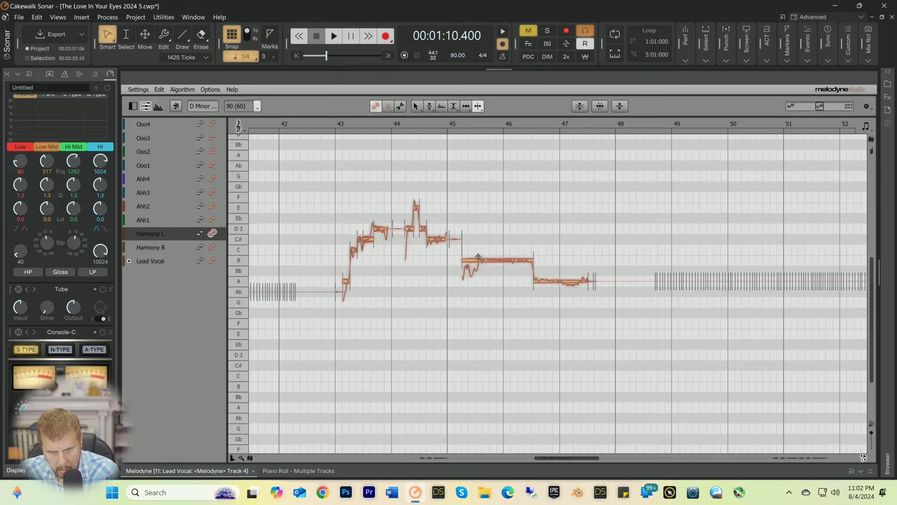
Step: Lower the separated onset after bar 45 to Bb2 (+16 ct) and set the pitch drift of the A2 note around bar 47 to -12%
right_click(464, 258)
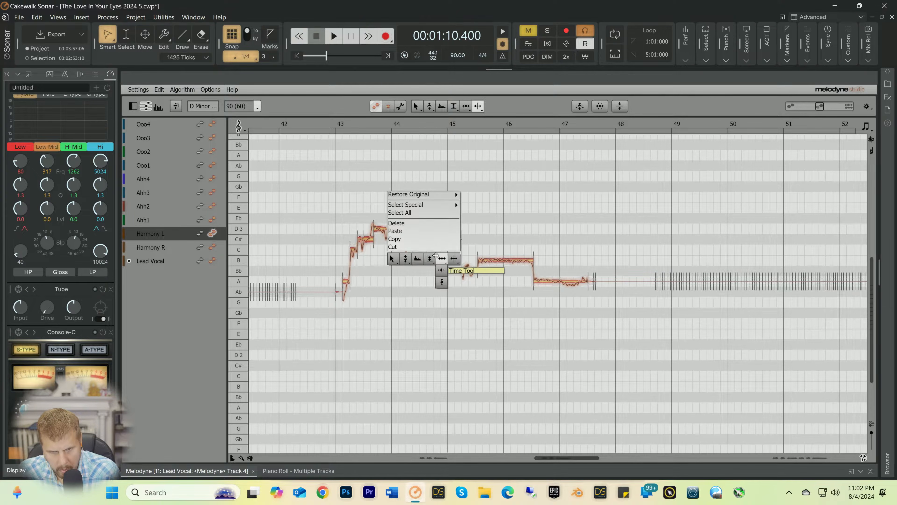
click(449, 261)
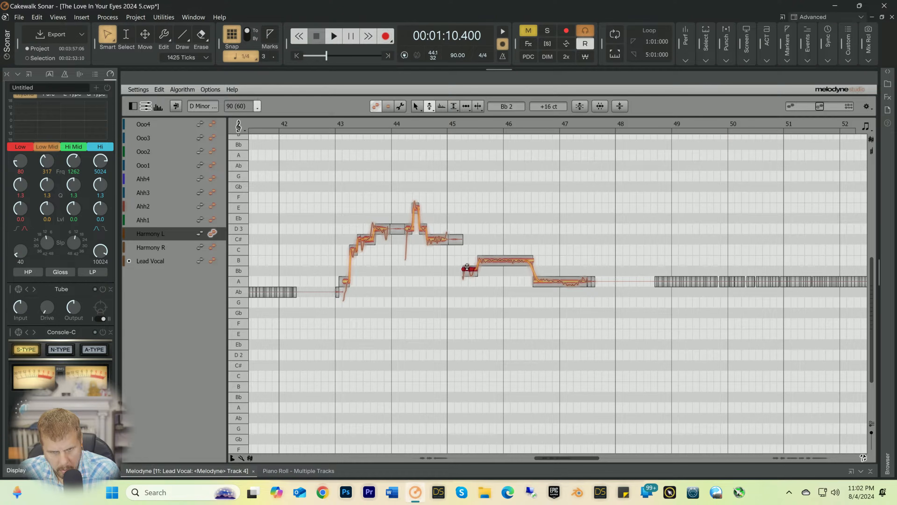
right_click(429, 236)
click(429, 249)
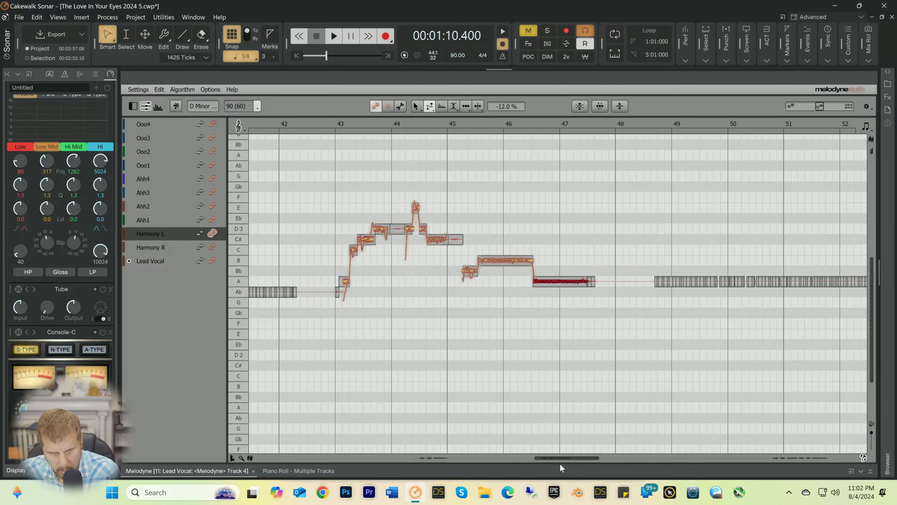
Step: Separate the rising onset of Harmony L's B2 note just after bar 85 from its sustained part
drag(552, 461, 789, 465)
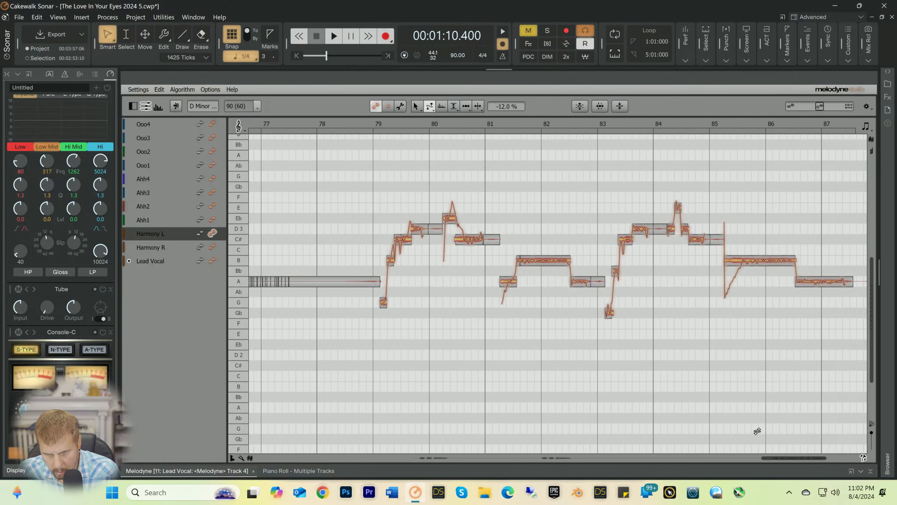
right_click(754, 283)
click(795, 259)
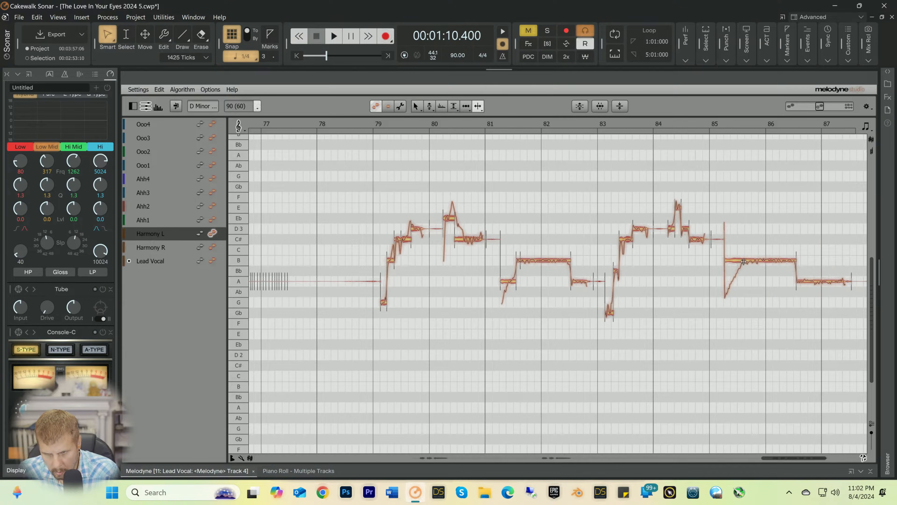
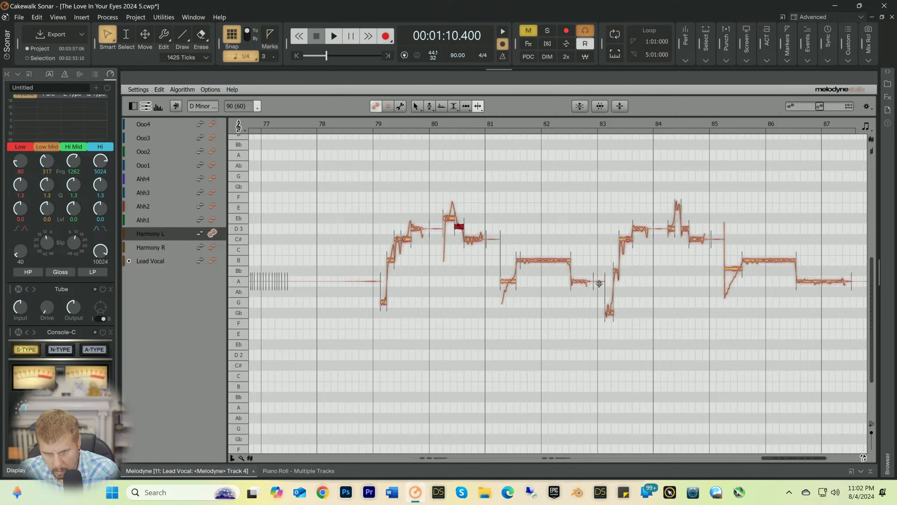
right_click(710, 304)
mouse_move(660, 304)
click(661, 328)
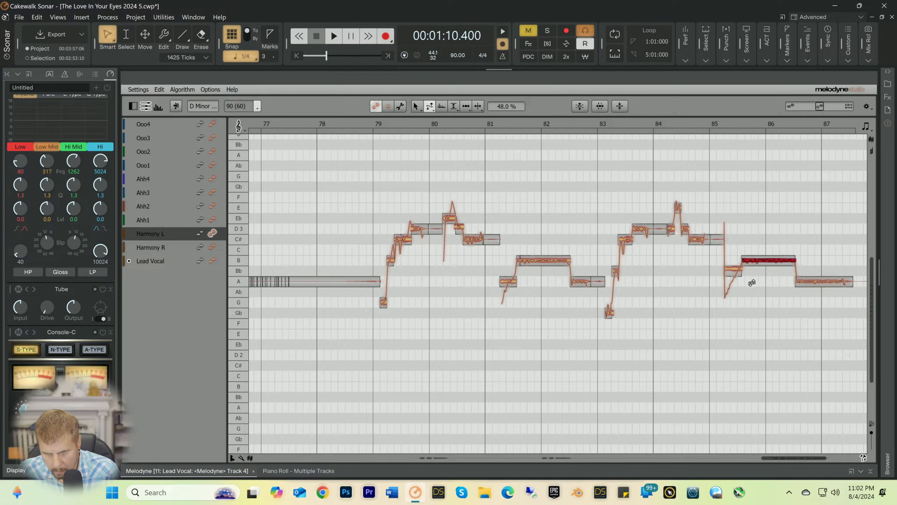
Step: Collapse the Melodyne editor and unmute the Falcon 1 instrument track
click(870, 470)
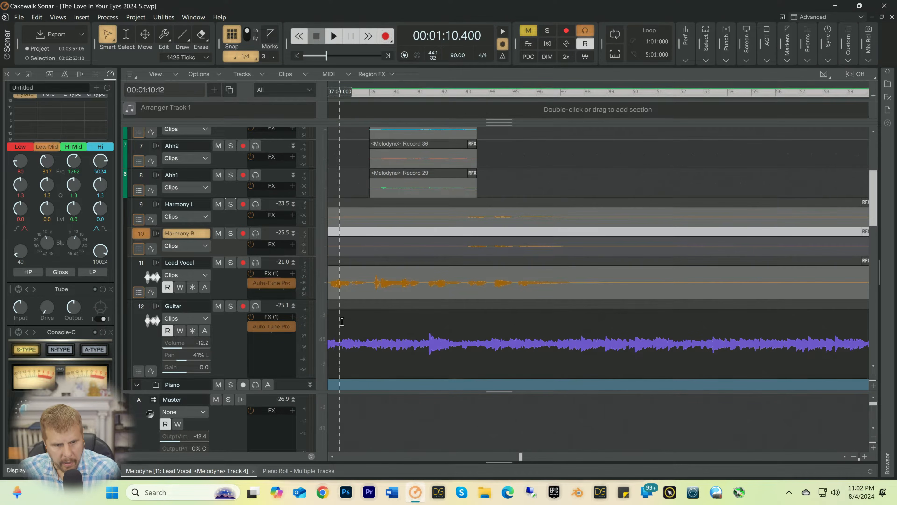
scroll(342, 322, down, 10)
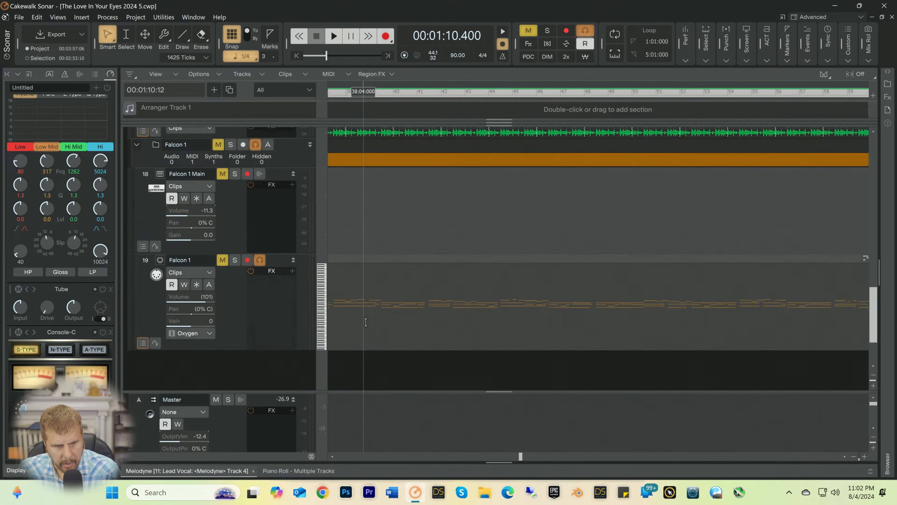
scroll(353, 311, down, 2)
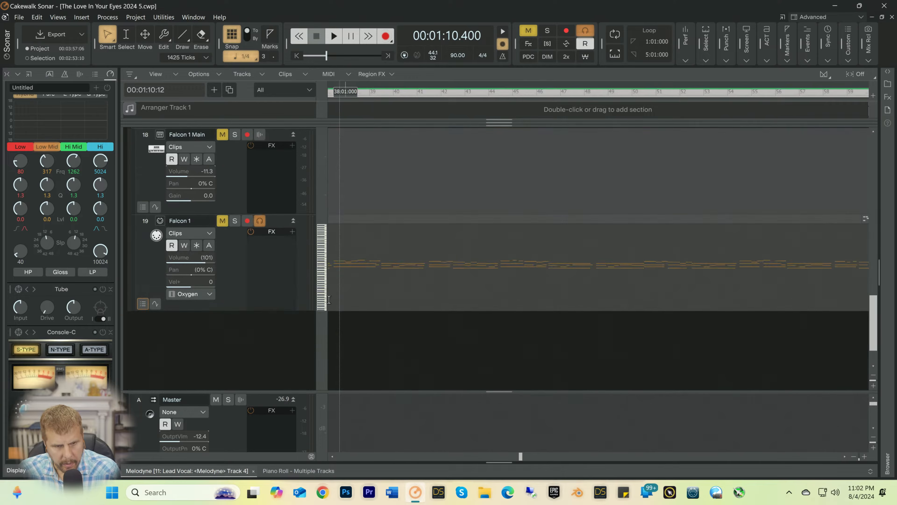
click(223, 221)
key(space)
click(224, 220)
key(space)
key(space)
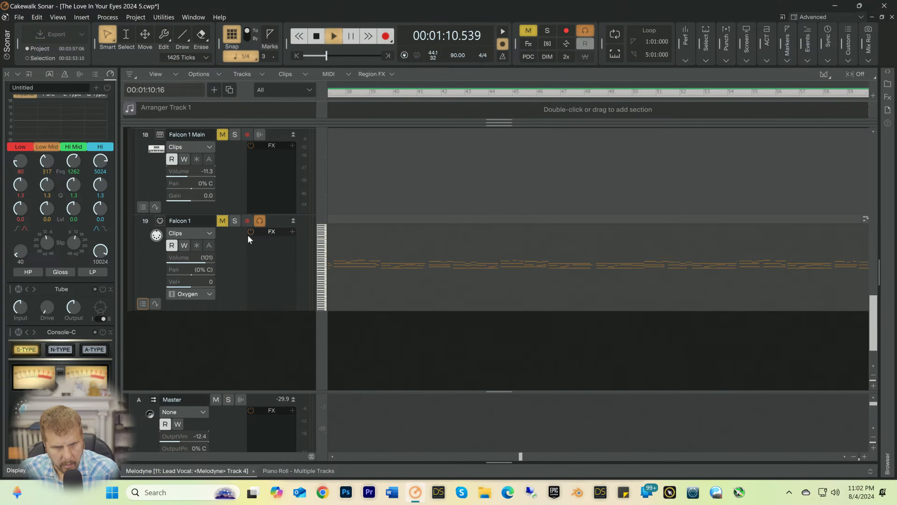
key(space)
click(222, 221)
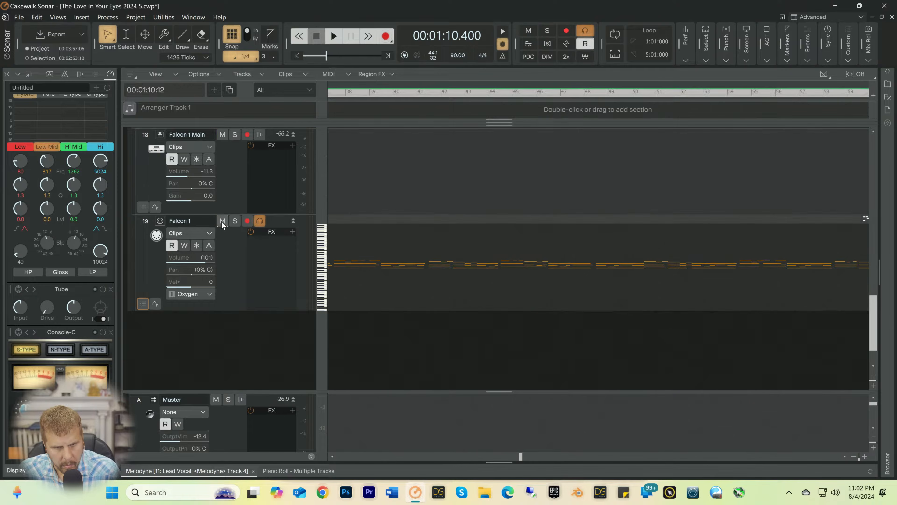
Step: Play the song with the Falcon 1 part audible and open its notes in the Piano Roll
key(space)
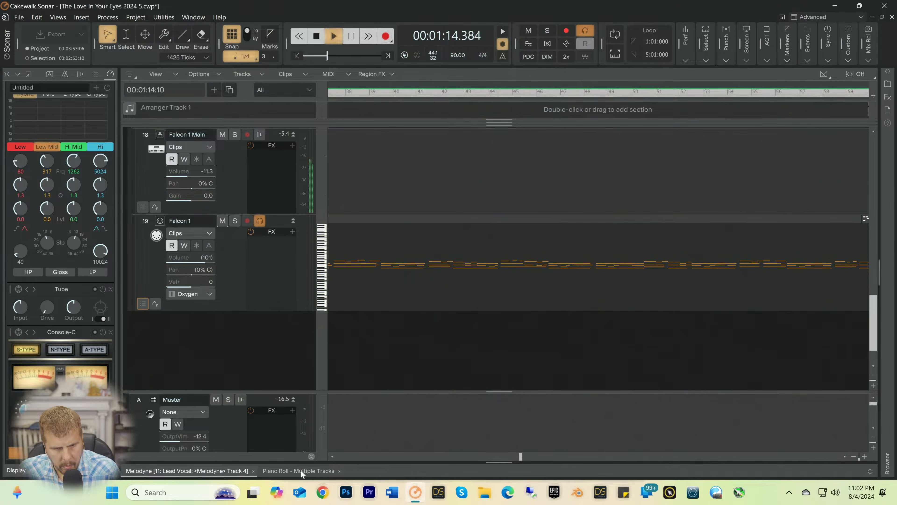
click(301, 470)
key(space)
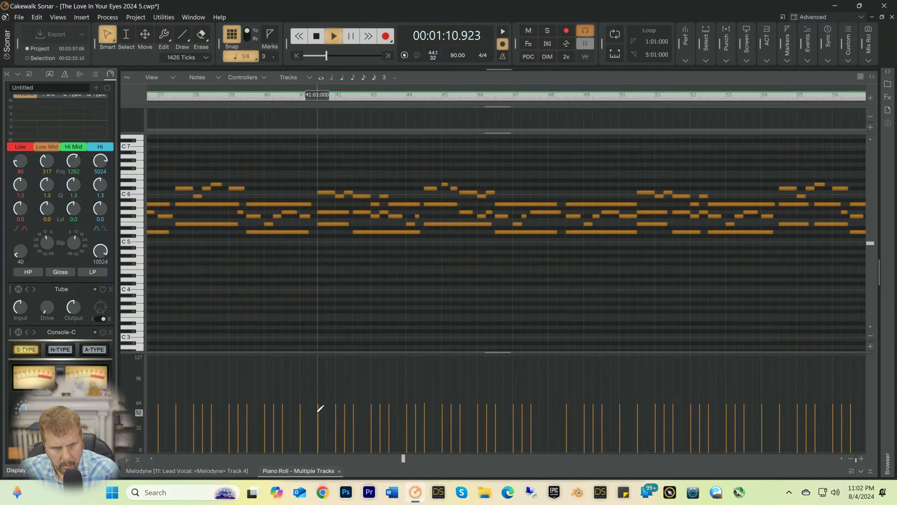
key(space)
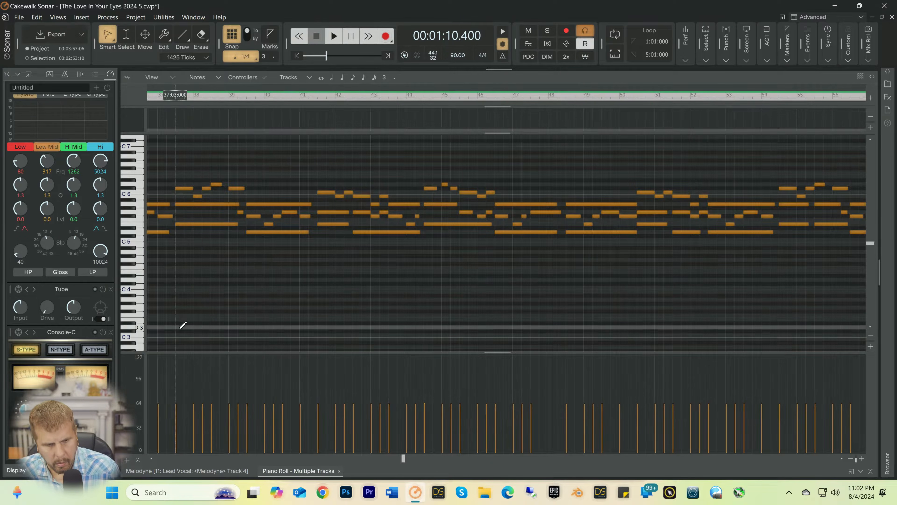
key(space)
key(space)
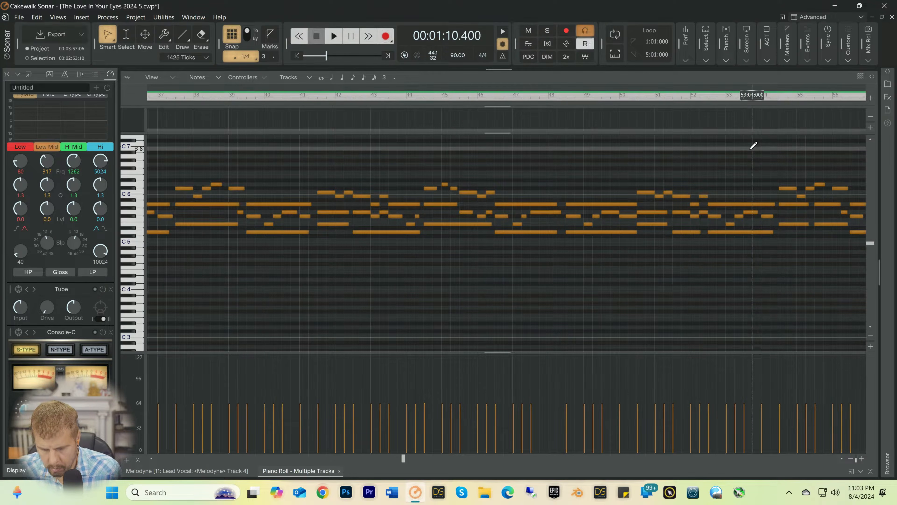
Step: Replay the Falcon 1 part around bars 26 to 28 while following its notes
key(super+shift+s)
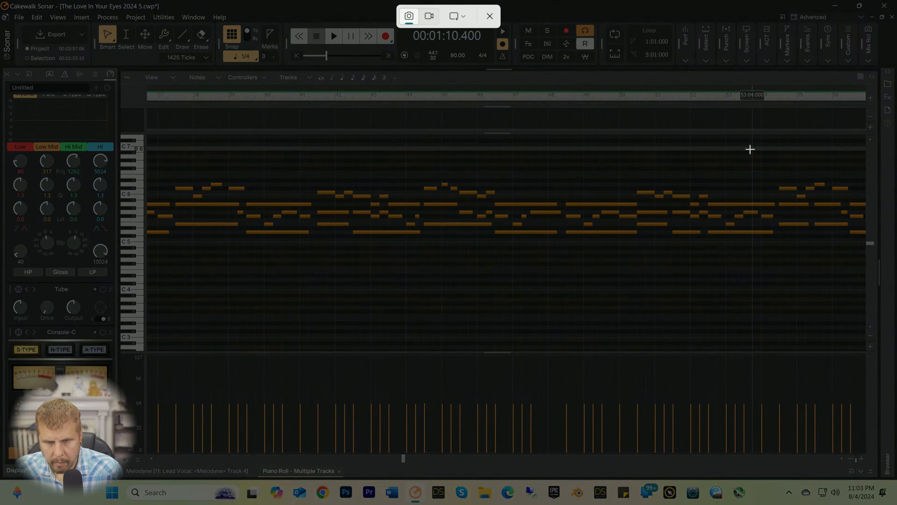
click(489, 17)
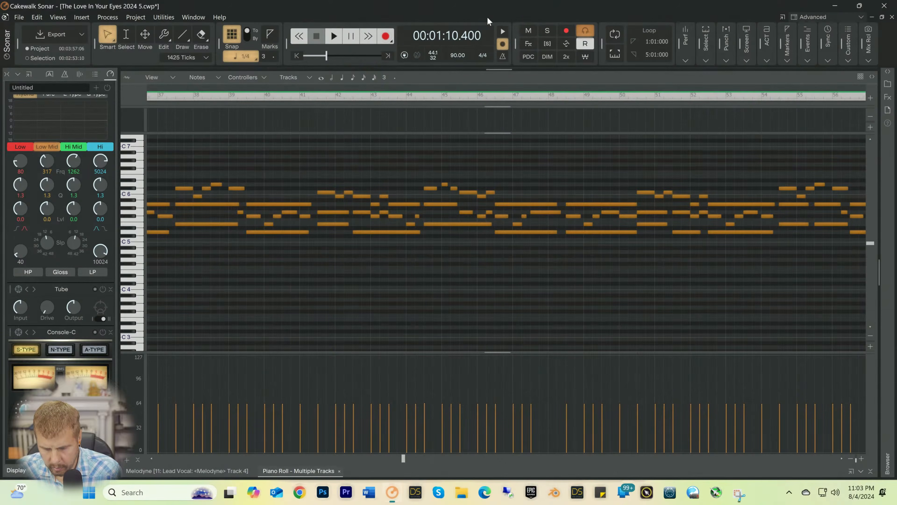
key(space)
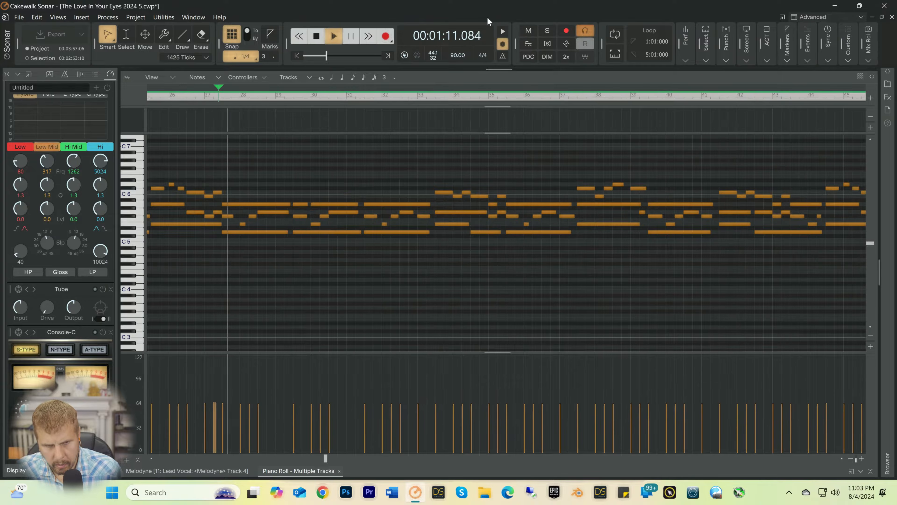
key(space)
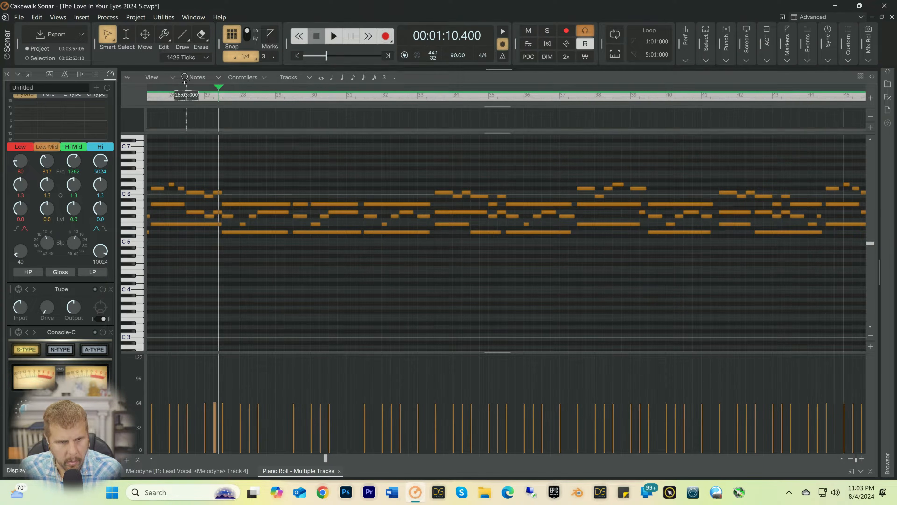
key(space)
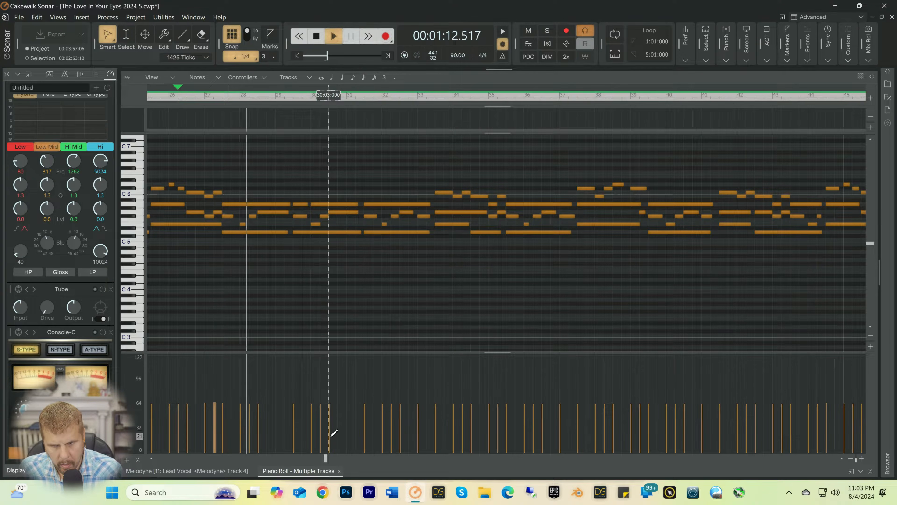
key(space)
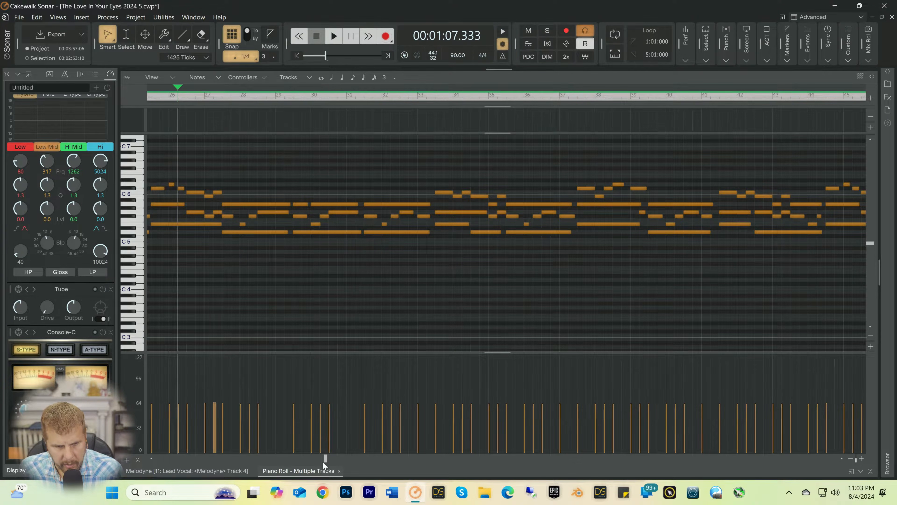
Step: Delete the second E5 note near bar 56 and, with snapping off, lengthen the preceding E5 note to 7400 ticks
drag(324, 458, 485, 472)
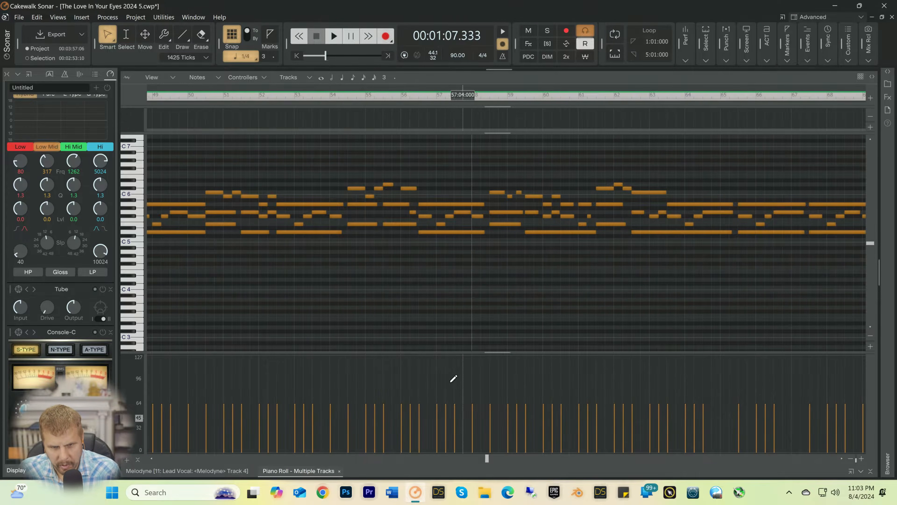
click(401, 222)
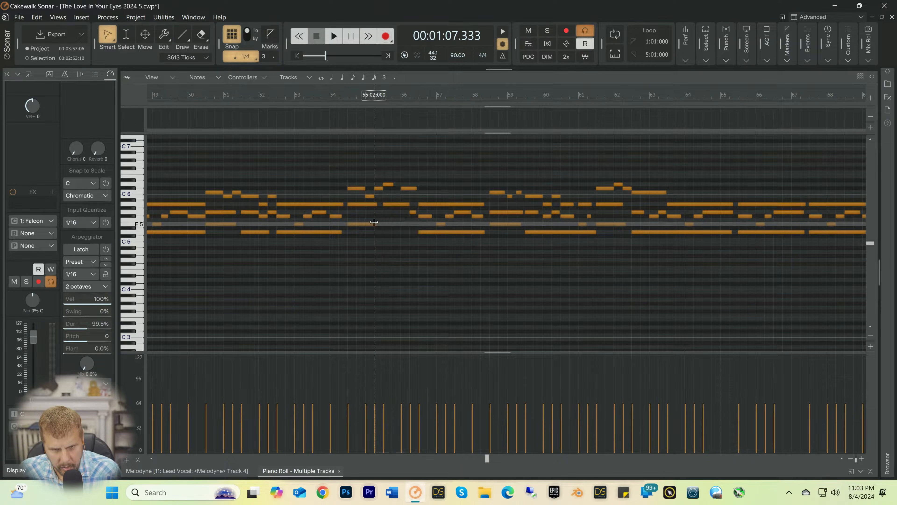
drag(372, 222, 413, 222)
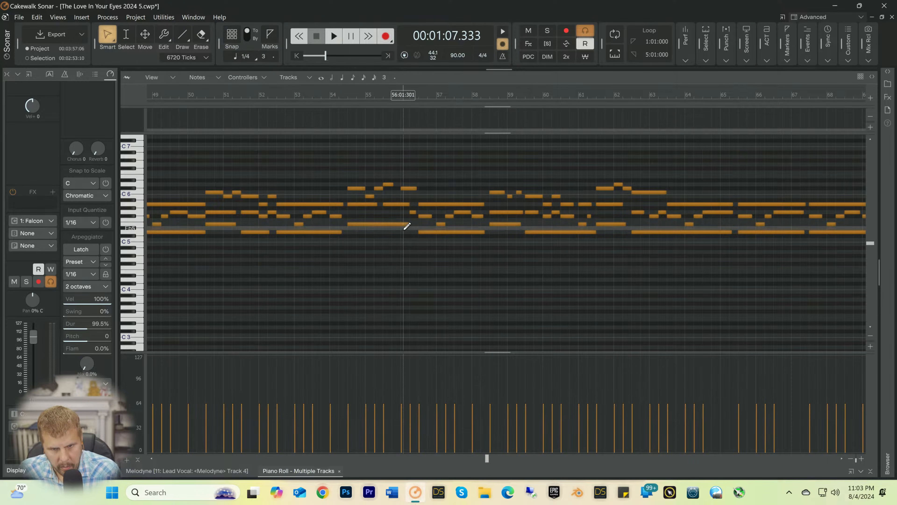
drag(410, 224, 416, 223)
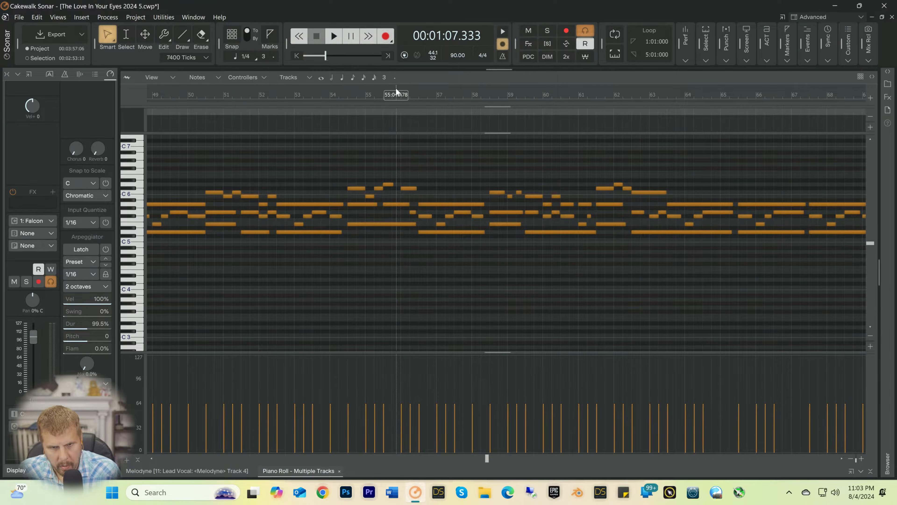
Step: Move the playback position to 27:01:760 and listen to the Falcon 1 part from there
key(space)
key(space)
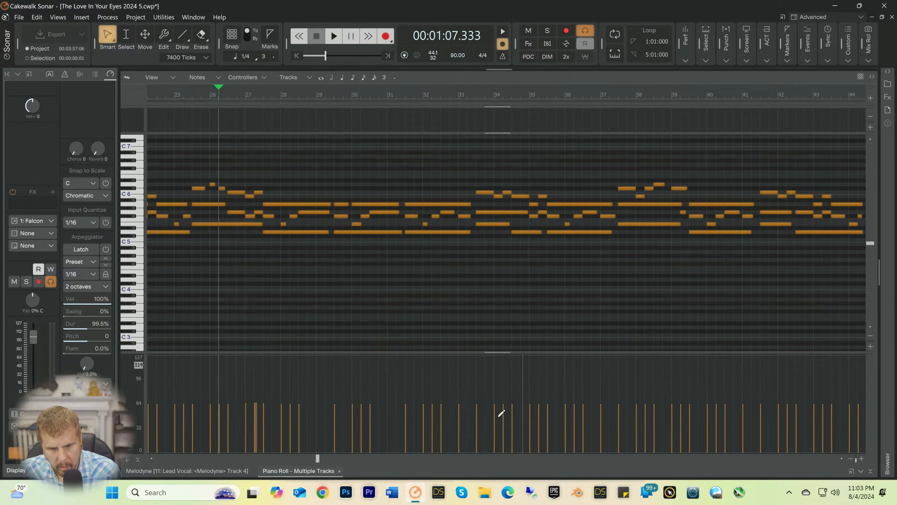
click(320, 459)
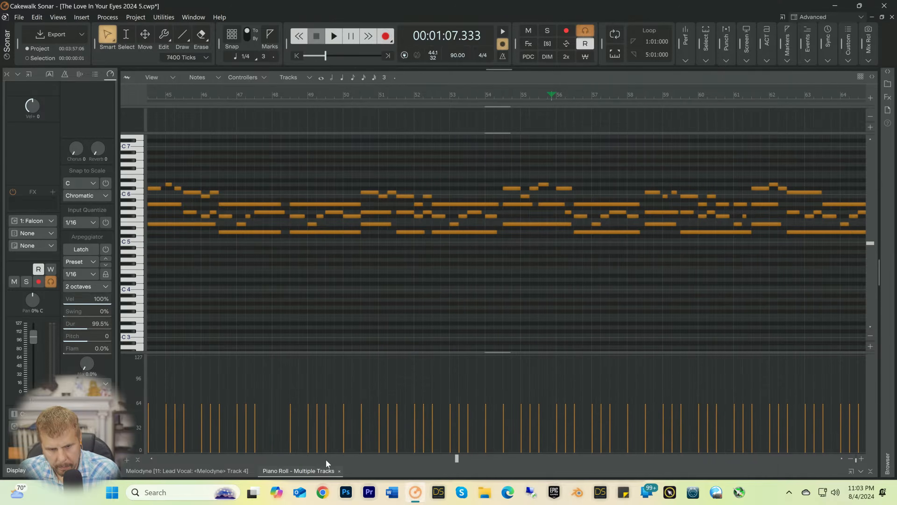
drag(456, 460, 275, 459)
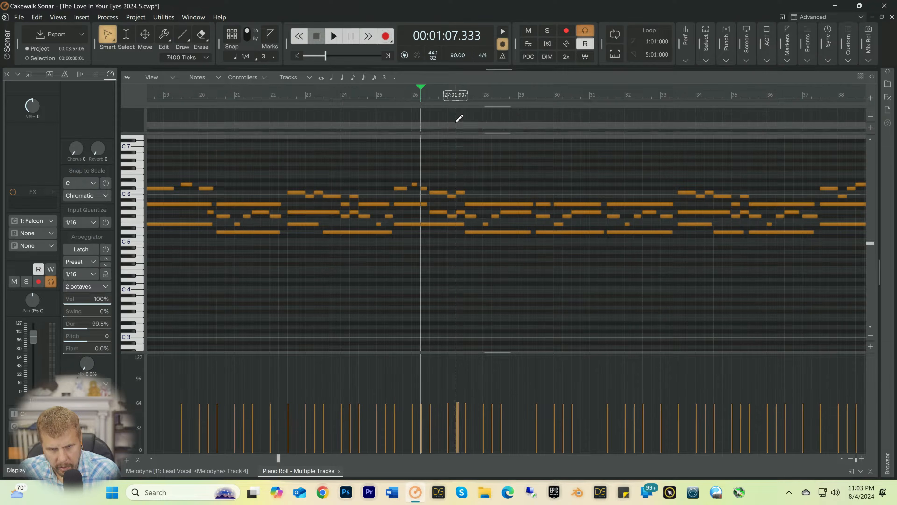
click(454, 97)
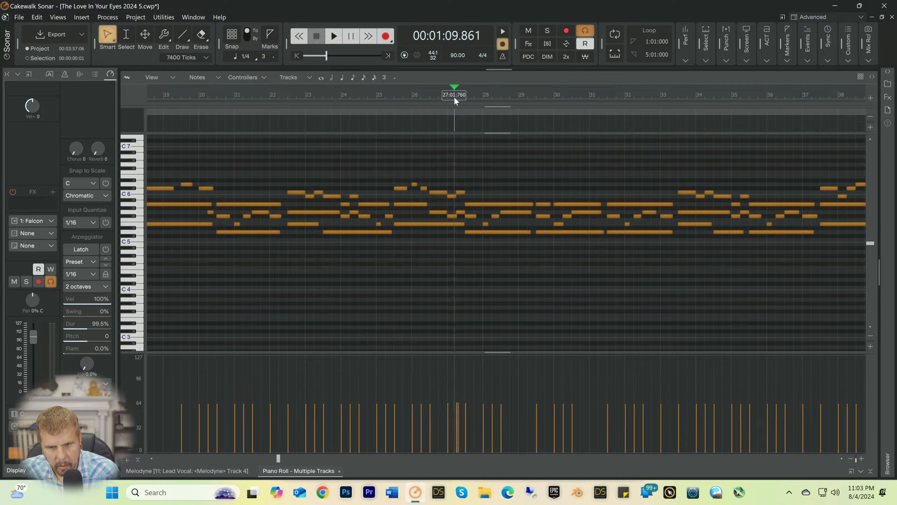
key(space)
key(space)
key(space)
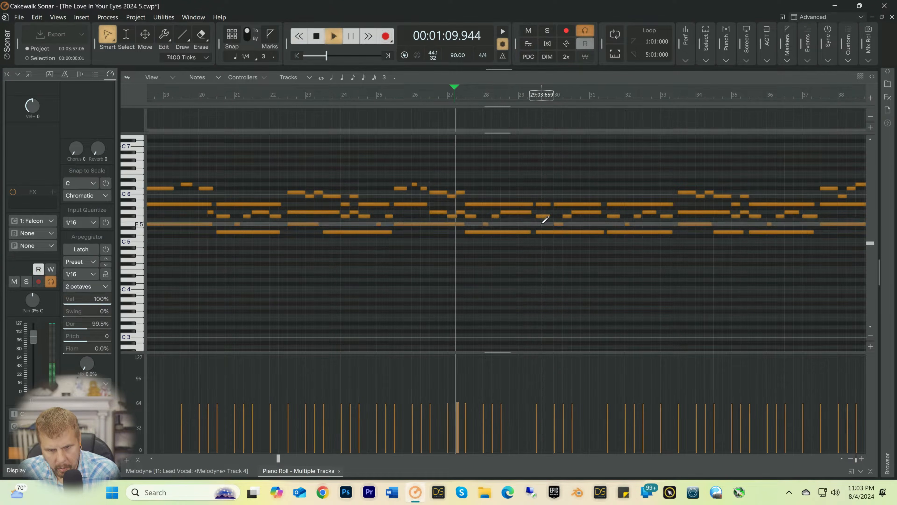
key(space)
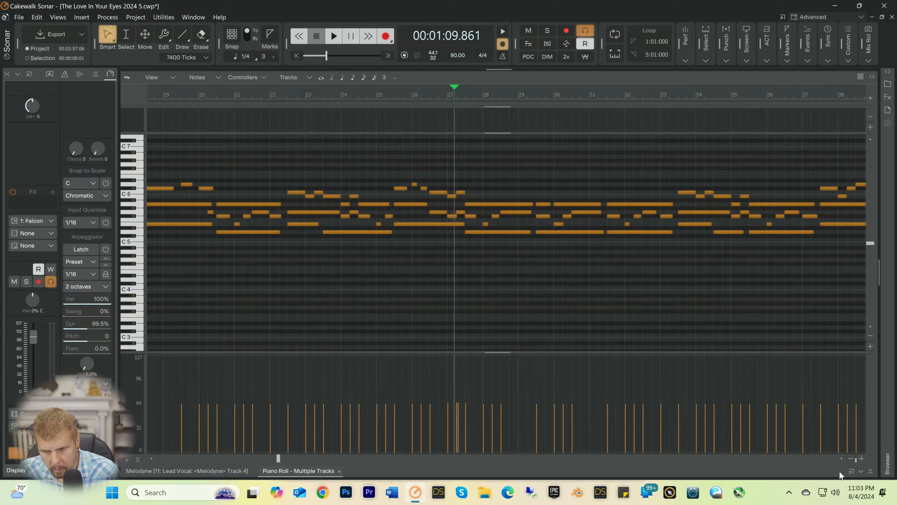
Step: Shorten the F#5 note starting at 27:01 to 896 ticks so it ends before beat 2
click(862, 458)
click(862, 458)
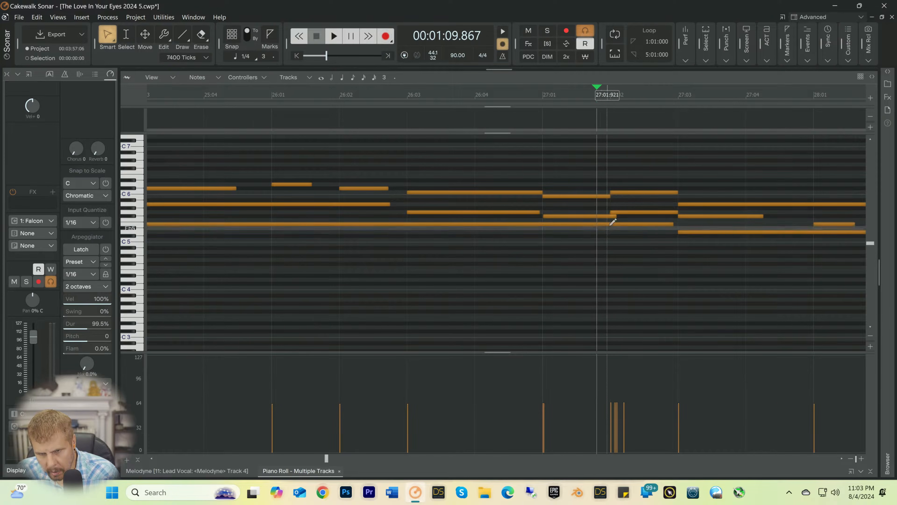
mouse_move(612, 214)
mouse_down()
mouse_move(599, 216)
mouse_move(617, 215)
mouse_move(607, 215)
mouse_up()
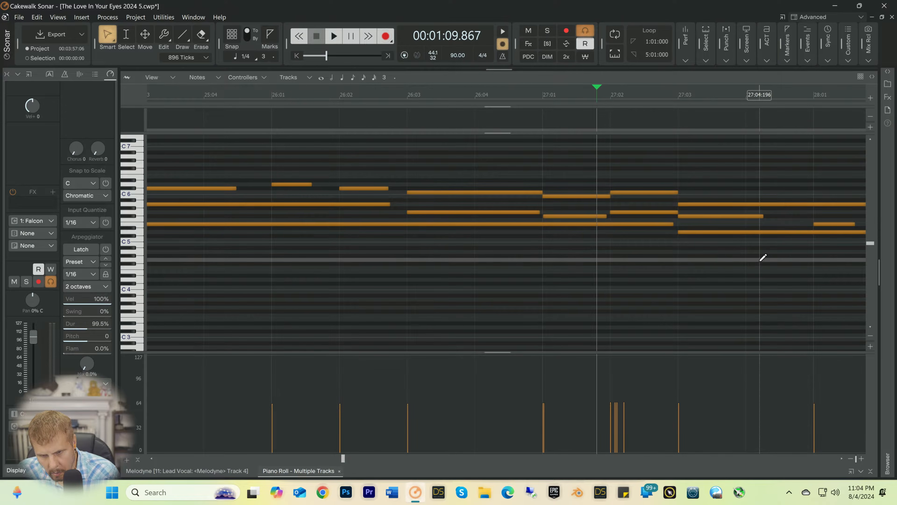
Step: Find the stray C0 notes just after beat 2 of bar 27 and delete them
click(647, 212)
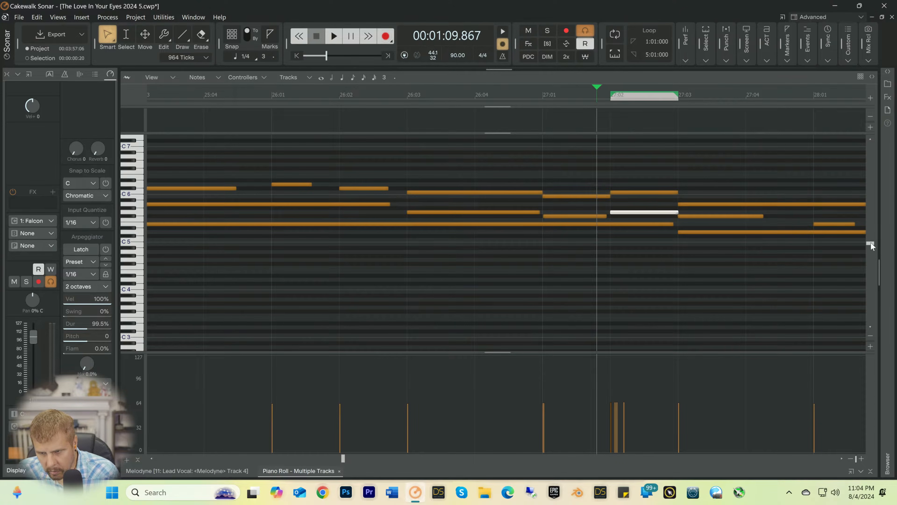
drag(871, 242, 860, 367)
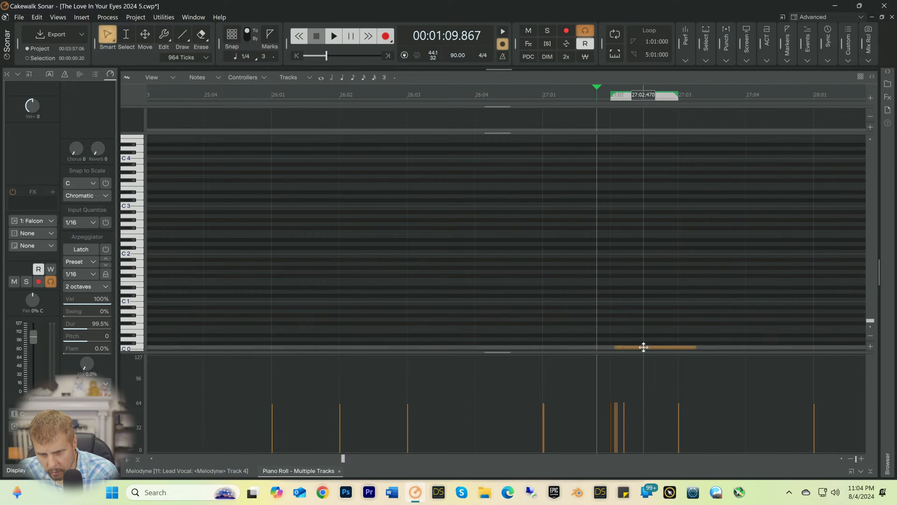
drag(586, 325, 647, 352)
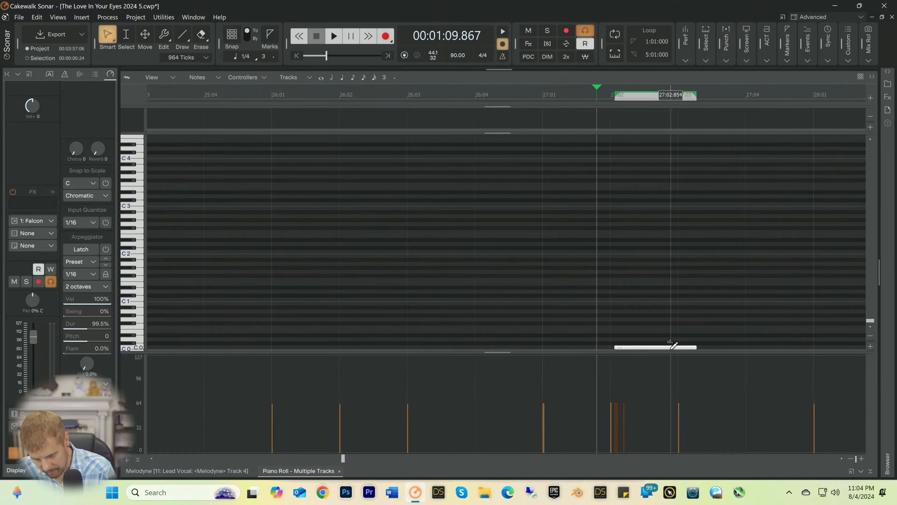
key(Delete)
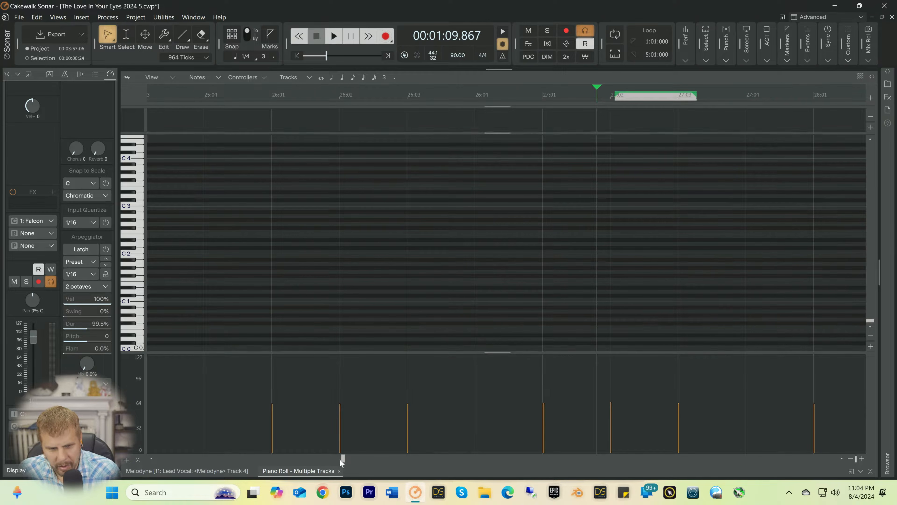
Step: Scan the lowest octaves across the song for further stray notes
drag(342, 459, 158, 459)
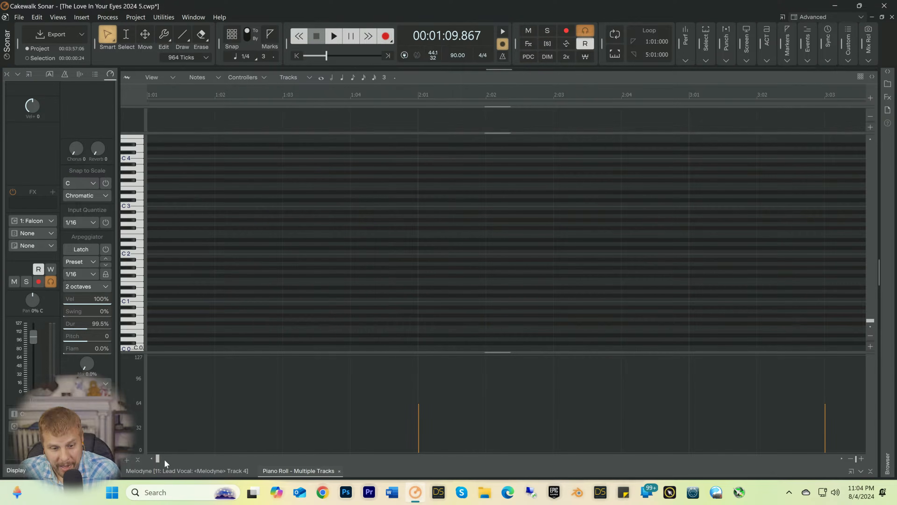
mouse_move(159, 459)
mouse_down()
mouse_move(736, 459)
mouse_move(420, 460)
mouse_up()
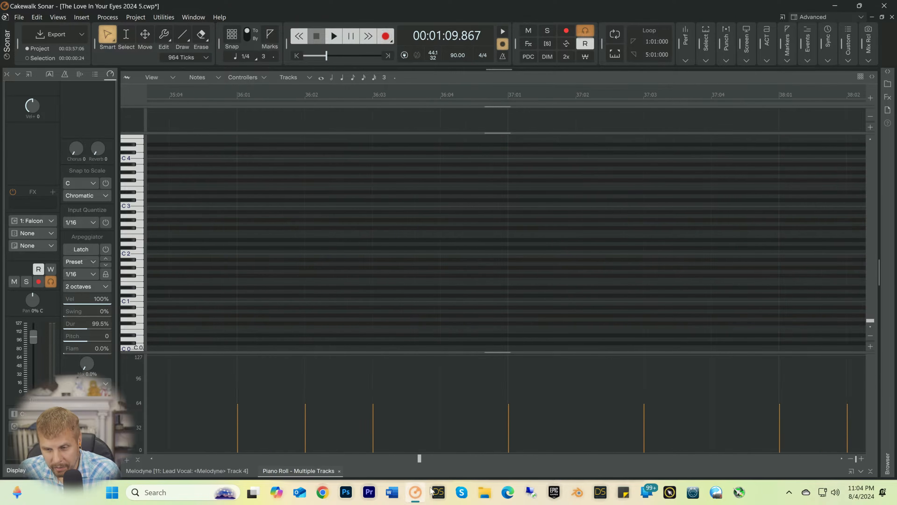
scroll(551, 276, up, 2)
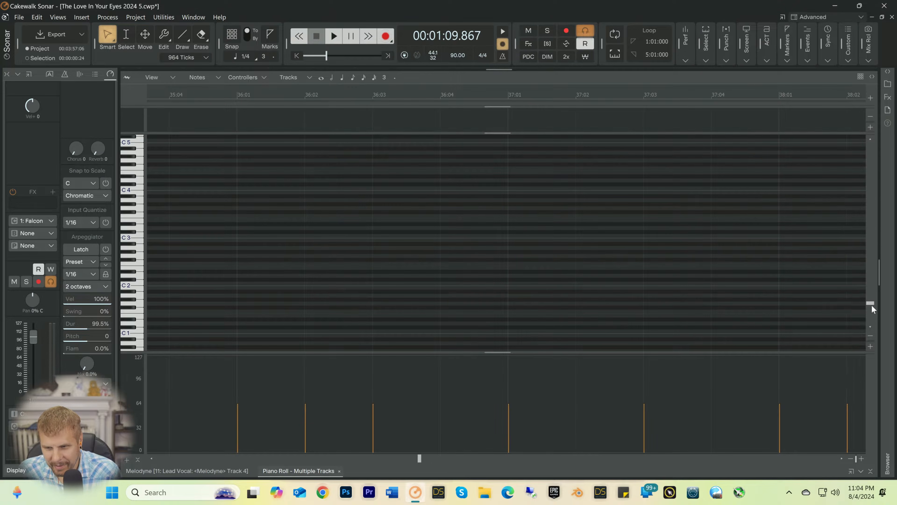
drag(872, 302, 854, 202)
Step: Shorten the G5 note starting at 27:02 to 919 ticks and listen to the passage before and after the change
key(space)
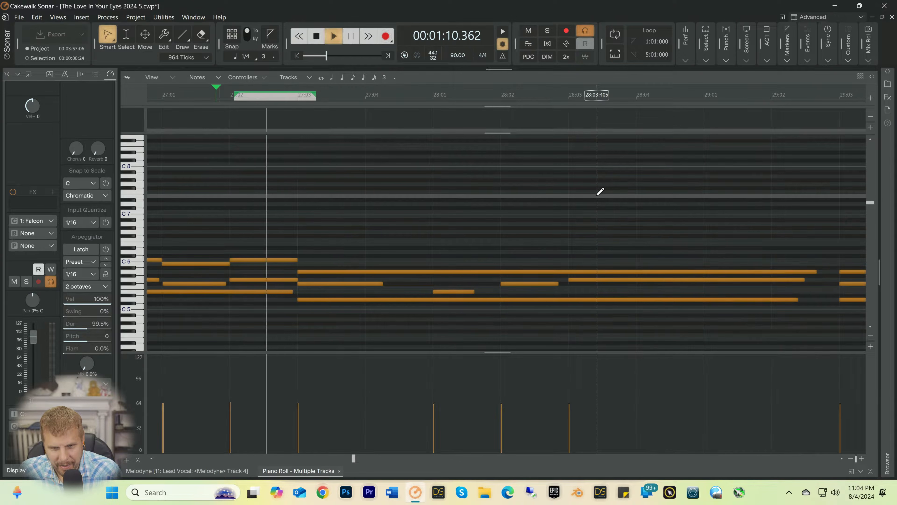
key(space)
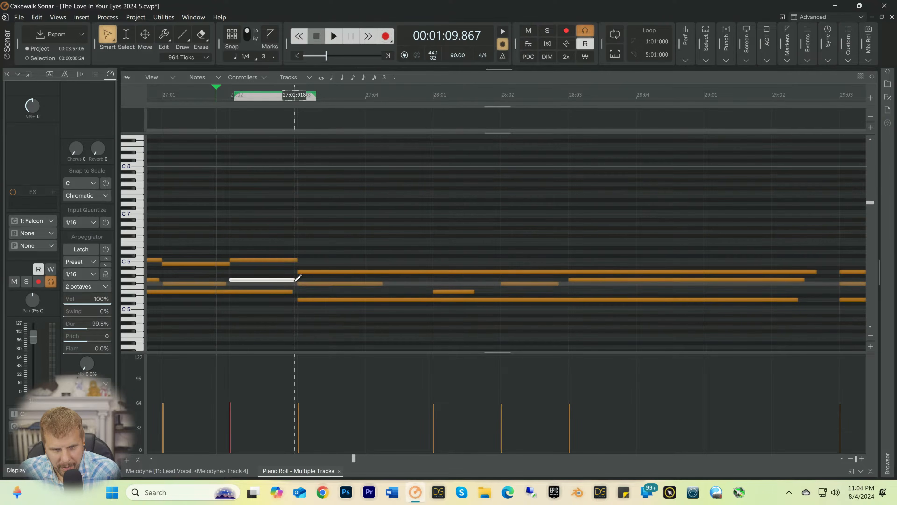
key(space)
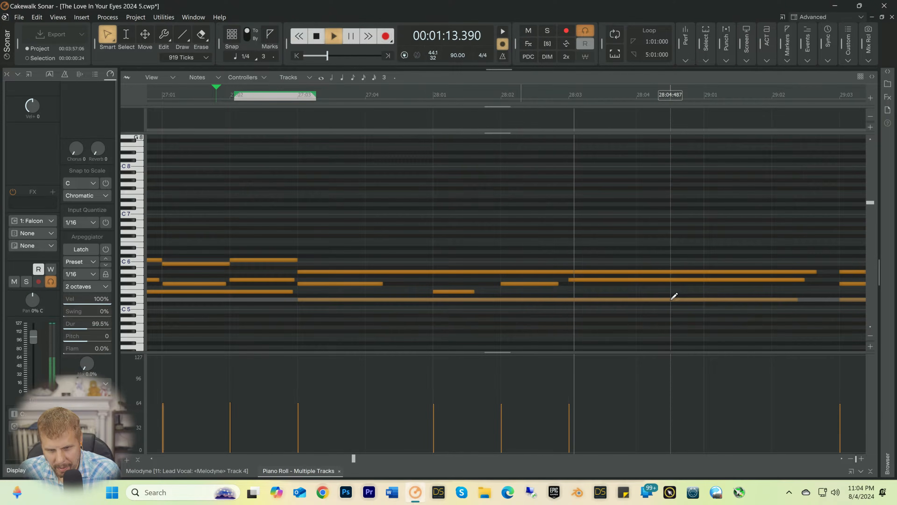
key(space)
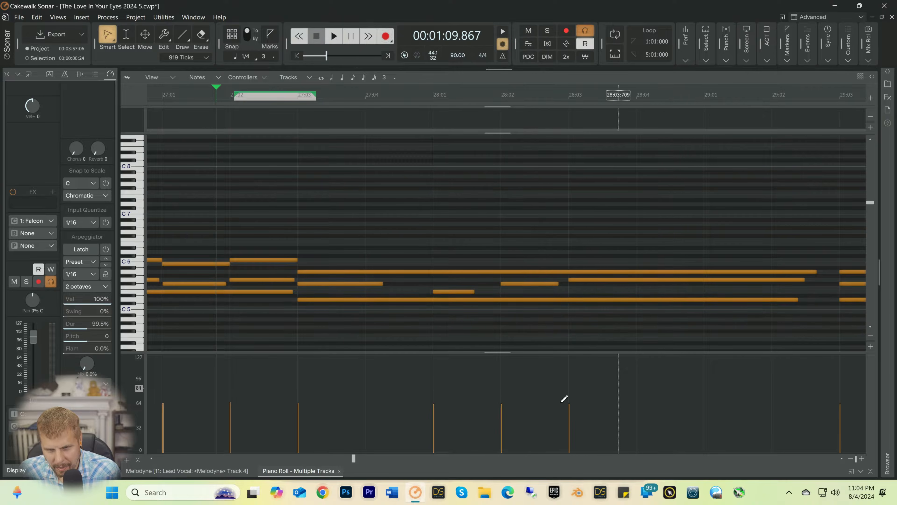
Step: Save the project
click(849, 461)
click(848, 461)
click(848, 461)
click(848, 460)
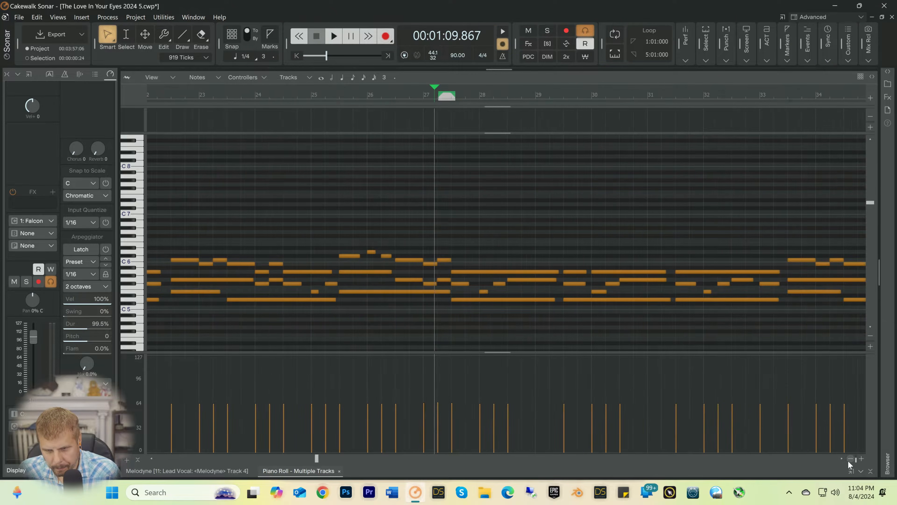
click(848, 460)
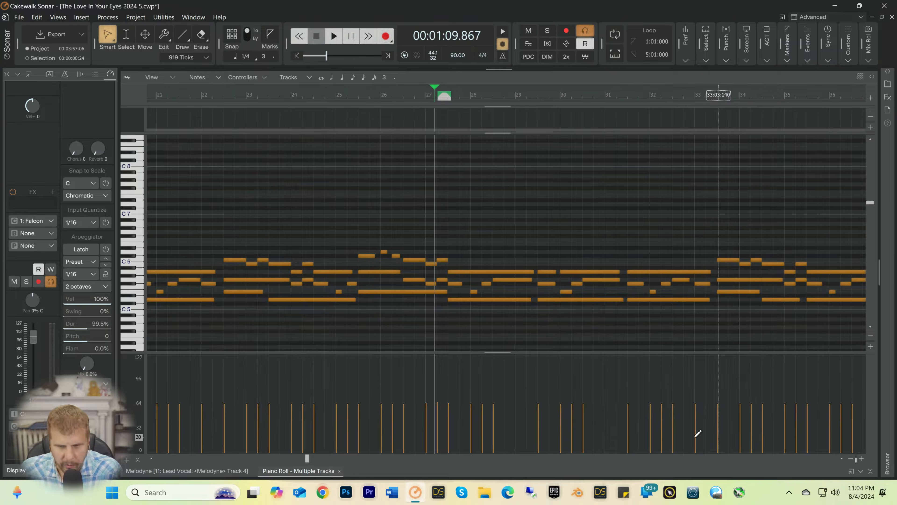
key(ctrl+s)
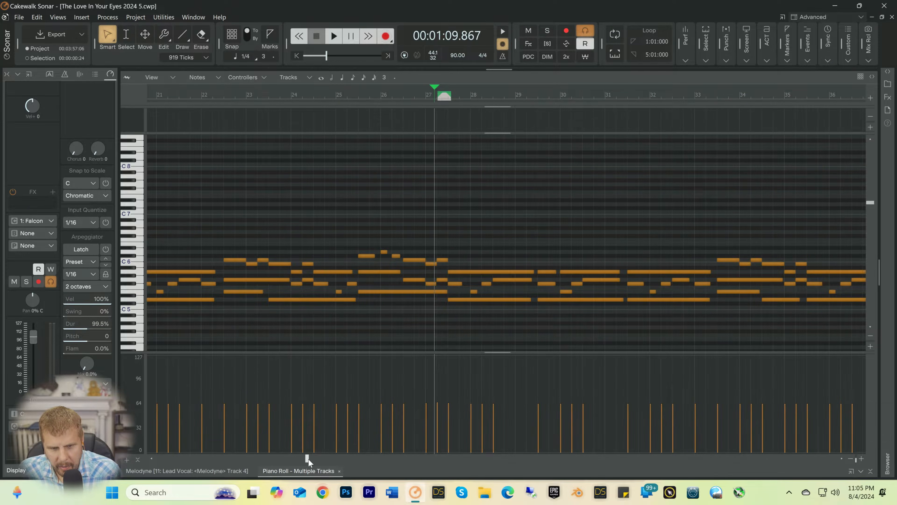
Step: Delete the second G5 note near 42:02 and lengthen the preceding G5 note to 5622 ticks
drag(309, 459, 407, 461)
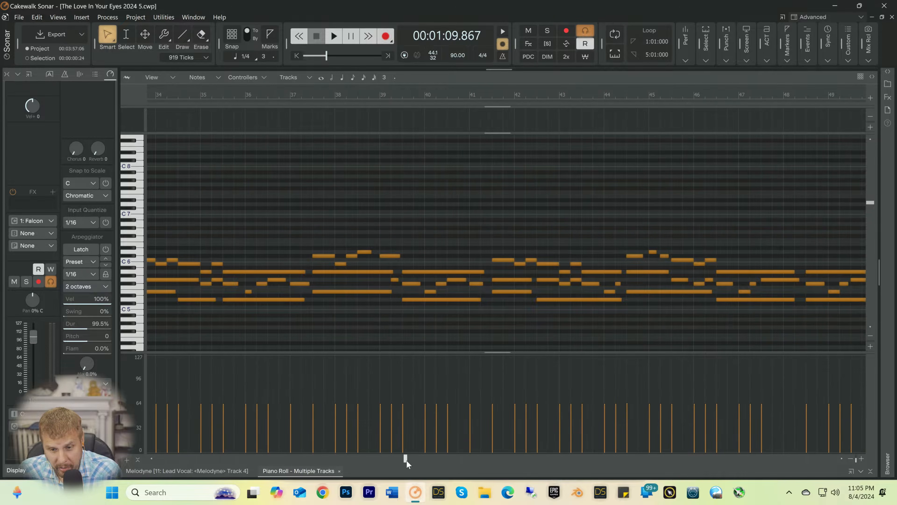
right_click(544, 280)
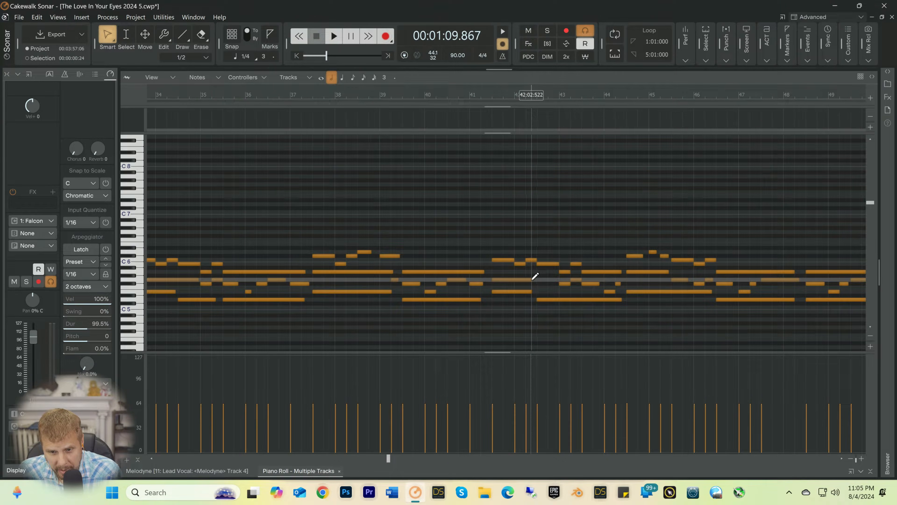
drag(533, 279, 558, 282)
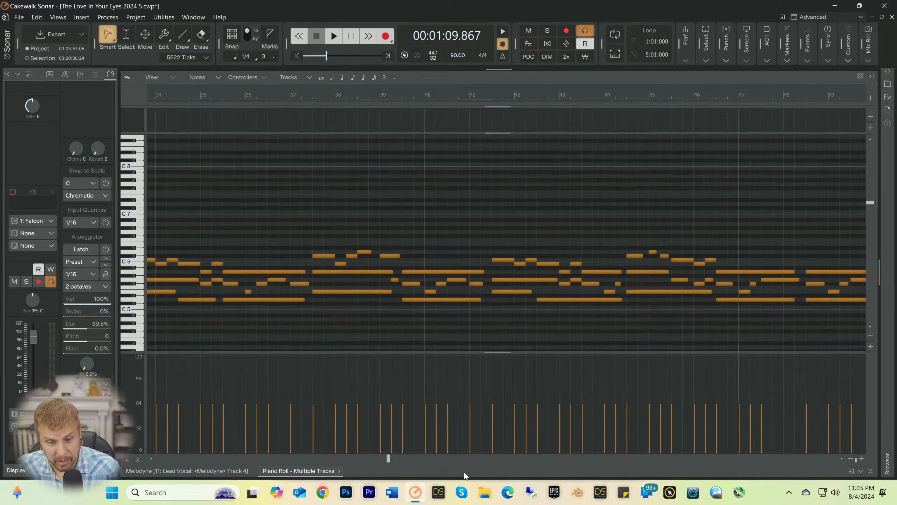
Step: Delete the second G5 note near 51:03 and the second A5 note near 55:03, lengthening the preceding notes to 5517 and 6637 ticks
drag(388, 458, 455, 458)
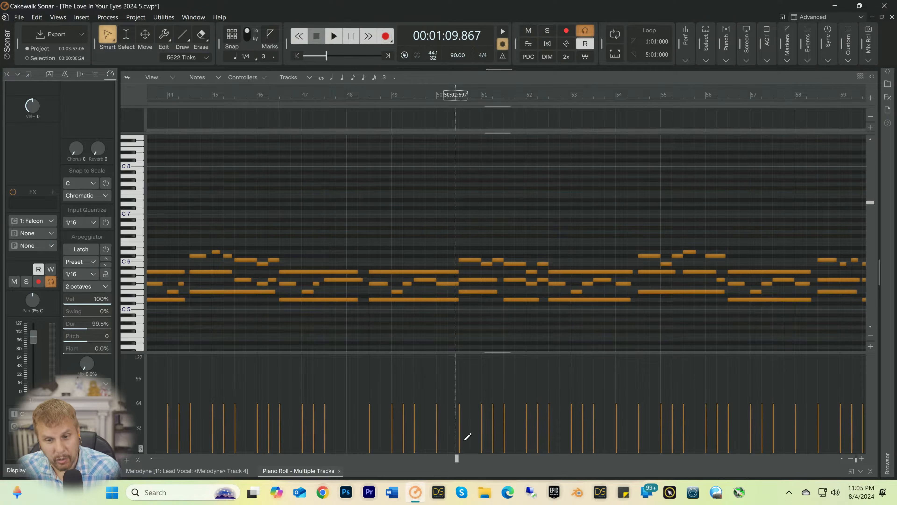
right_click(514, 280)
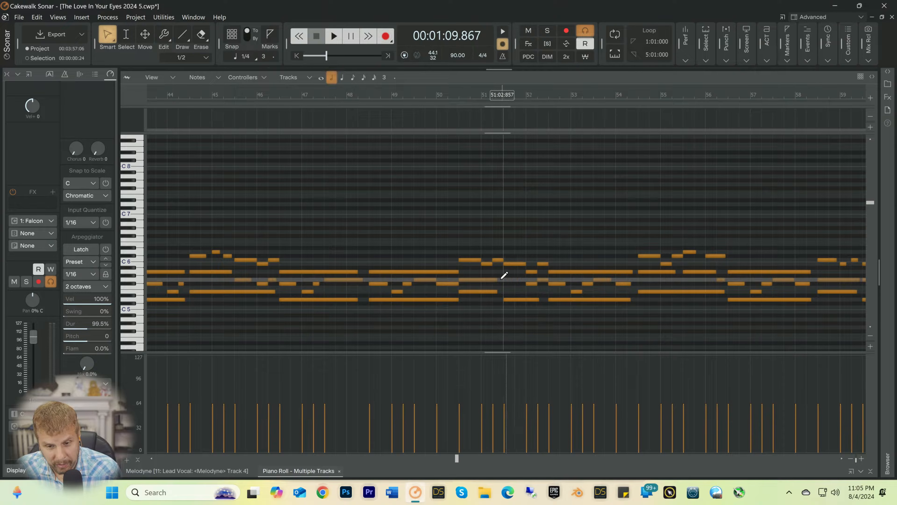
drag(496, 279, 523, 278)
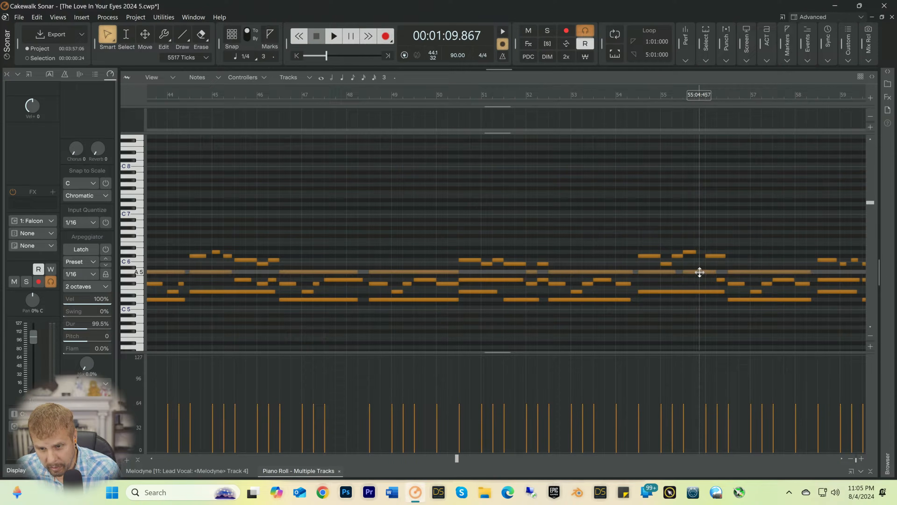
right_click(699, 272)
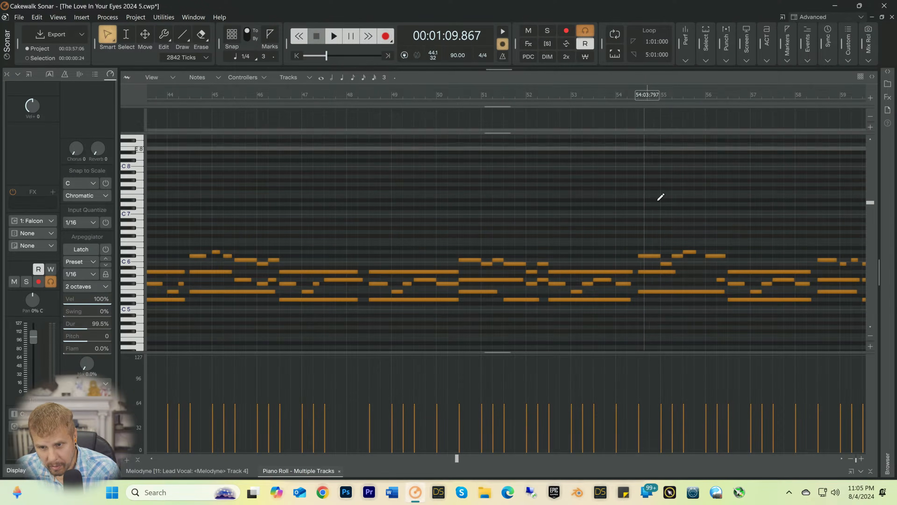
drag(673, 271, 715, 273)
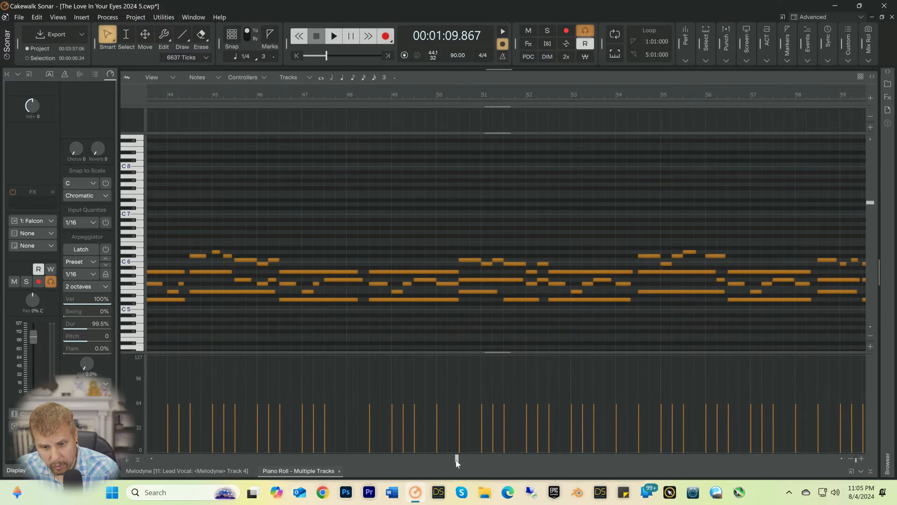
Step: Set the G5 note near 78:02 to 1885 ticks and extend the A5 and E5 notes starting near 80:03 to 3582 and 3522 ticks
drag(456, 460, 640, 457)
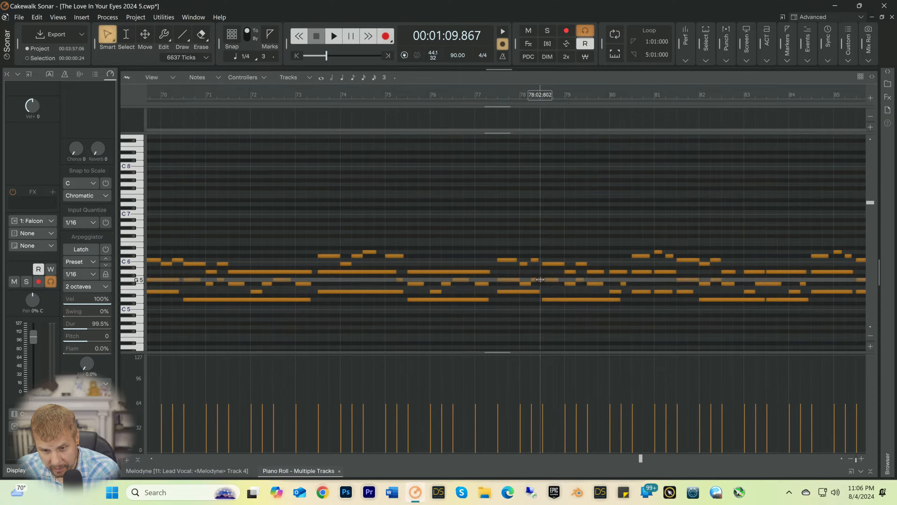
drag(542, 281, 539, 281)
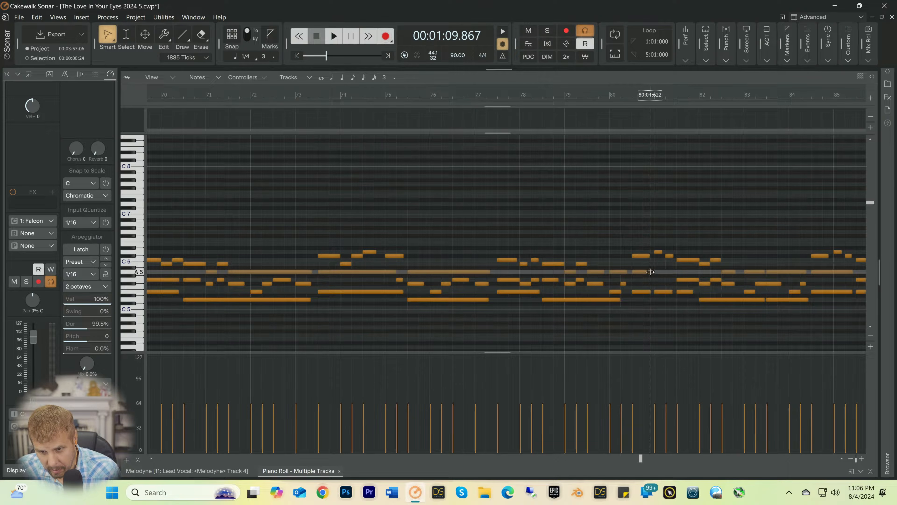
drag(650, 272, 674, 272)
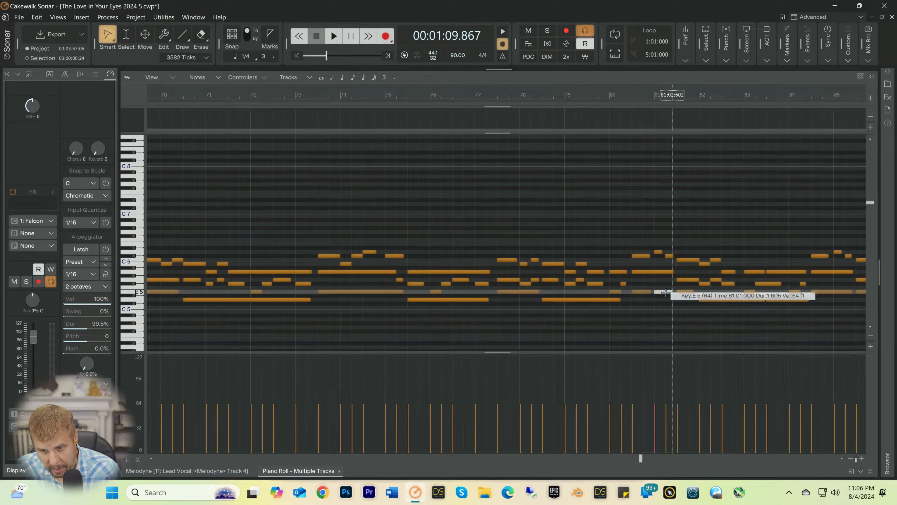
drag(647, 292, 673, 293)
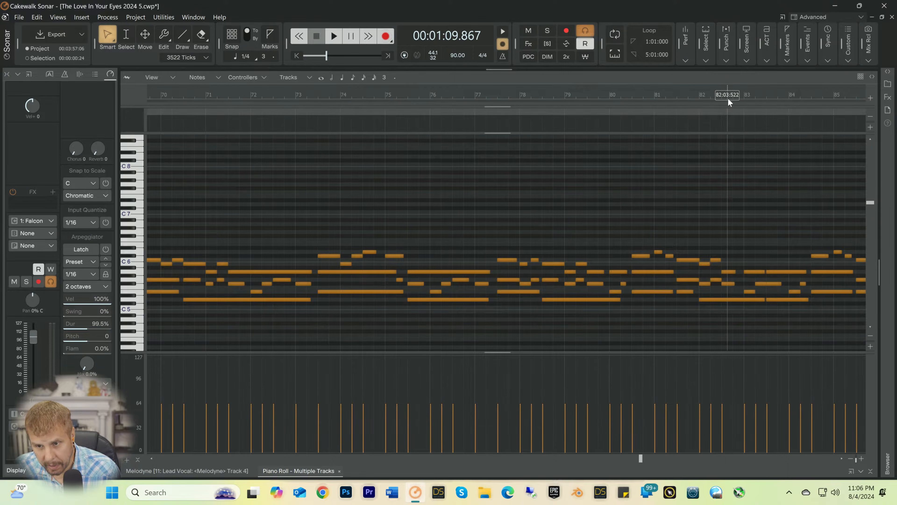
key(space)
key(space)
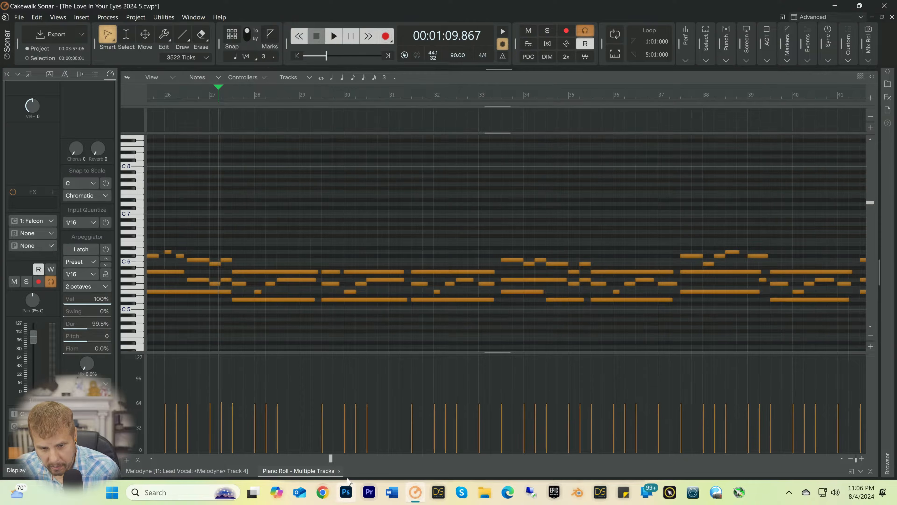
Step: Merge the split G5 notes near bar 70 into one 5655-tick note and the split E5 notes near bar 81 into one 5566-tick note
drag(332, 459, 566, 465)
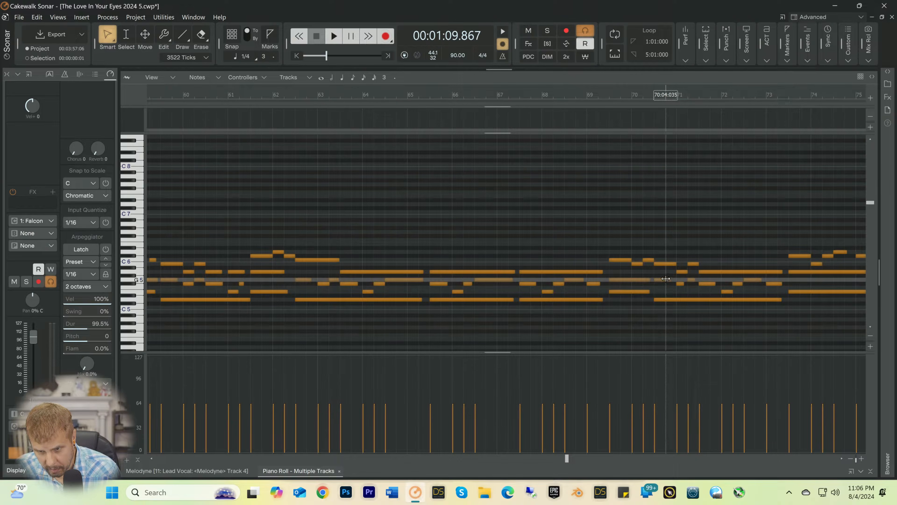
drag(648, 278, 673, 279)
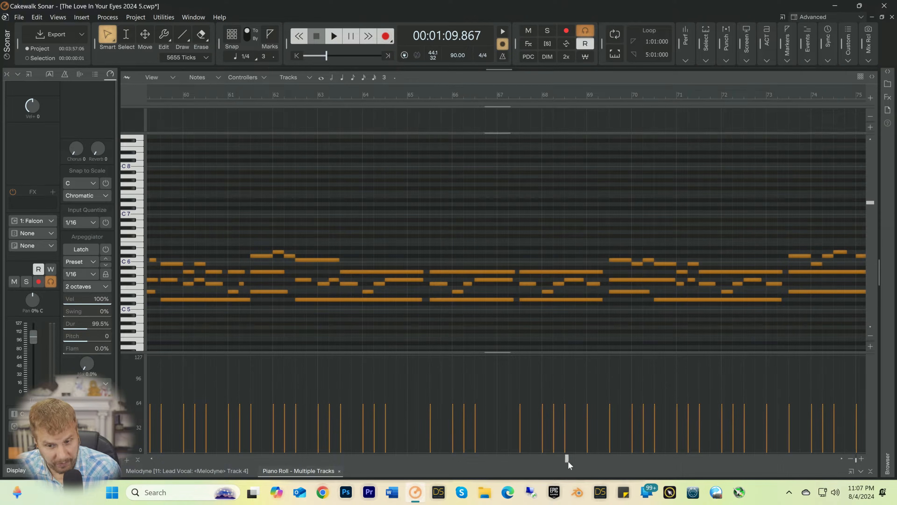
drag(568, 461, 620, 454)
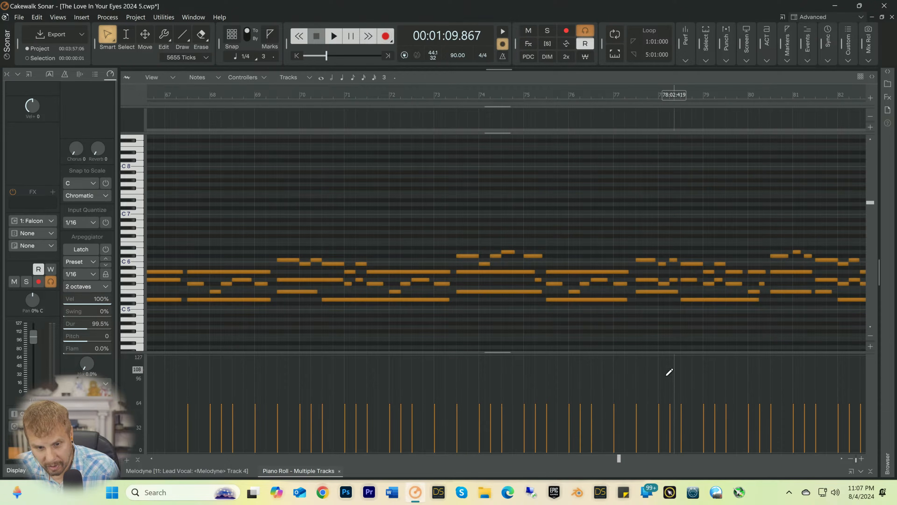
drag(621, 455, 650, 458)
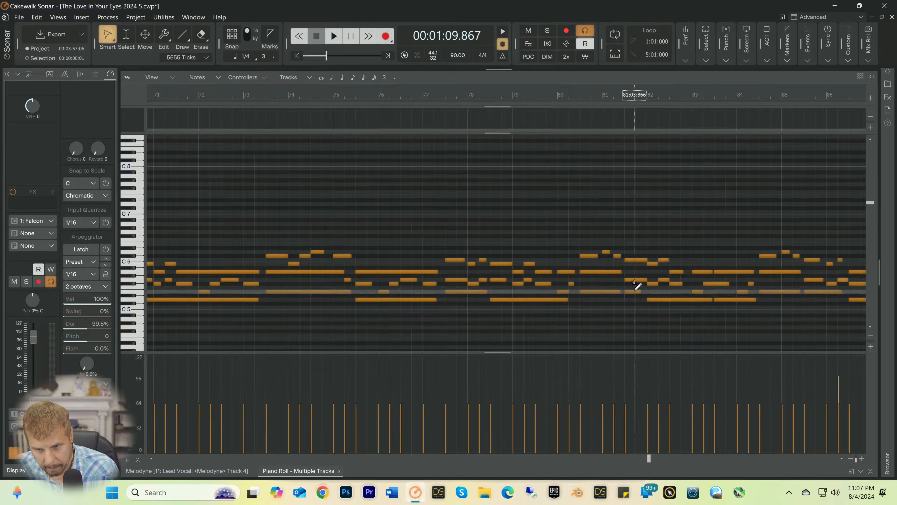
mouse_move(633, 289)
mouse_down()
mouse_move(622, 292)
mouse_move(646, 292)
mouse_up()
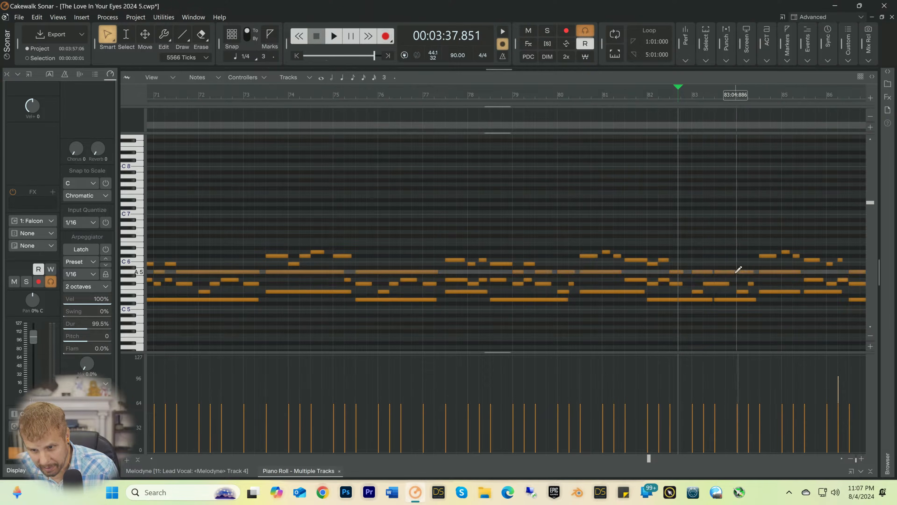
Step: Listen to the part around bar 83 from playback position 00:03:37.851
key(space)
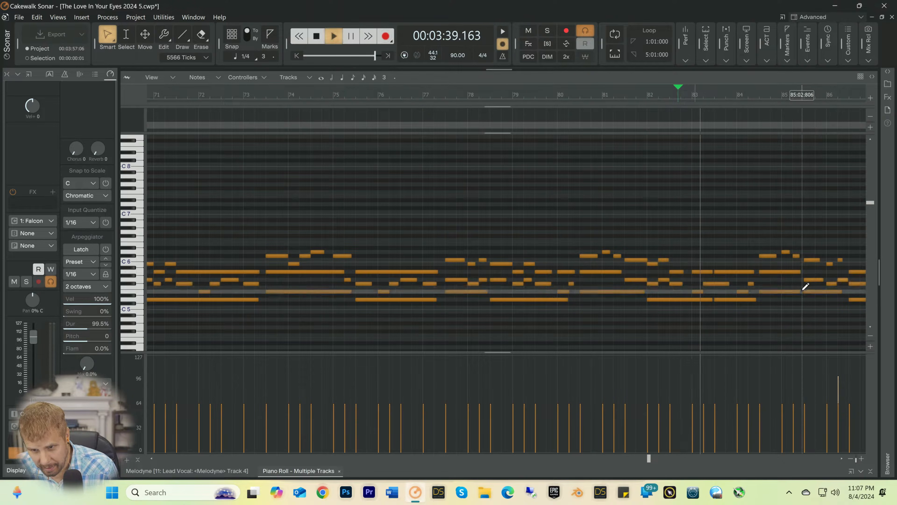
key(space)
key(space)
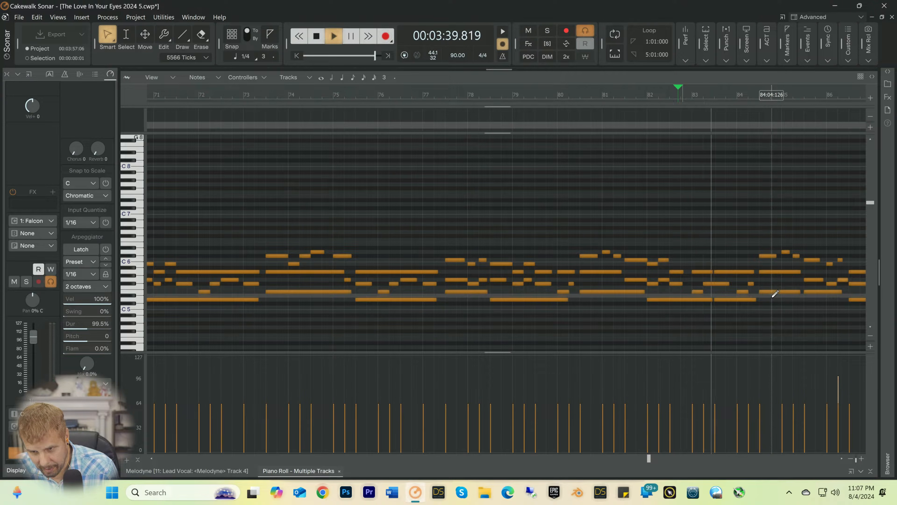
key(space)
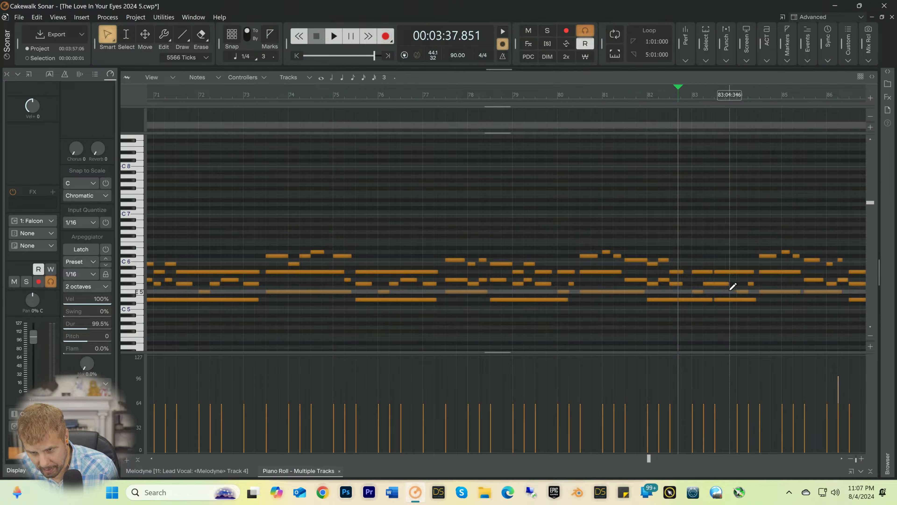
Step: Delete the A5 note starting near 83:03, lengthen the preceding A5 note to 5326 ticks and listen to the result
click(724, 271)
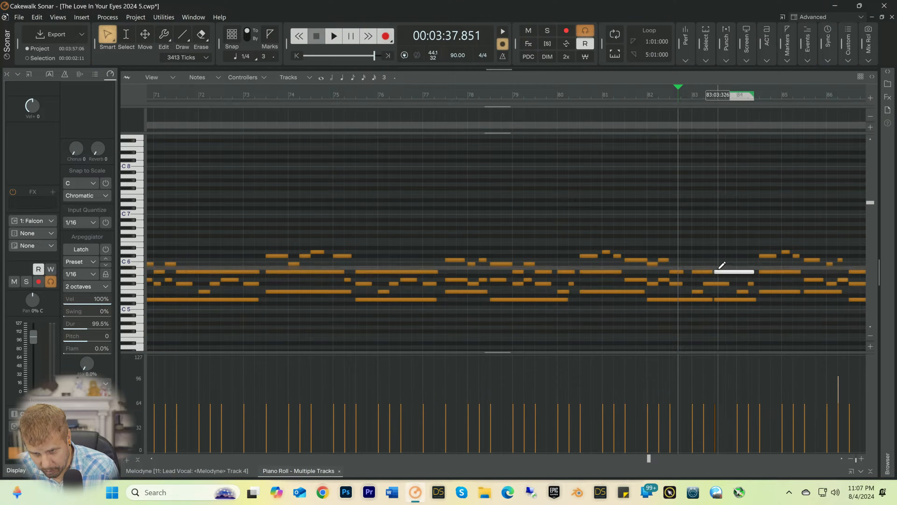
key(Delete)
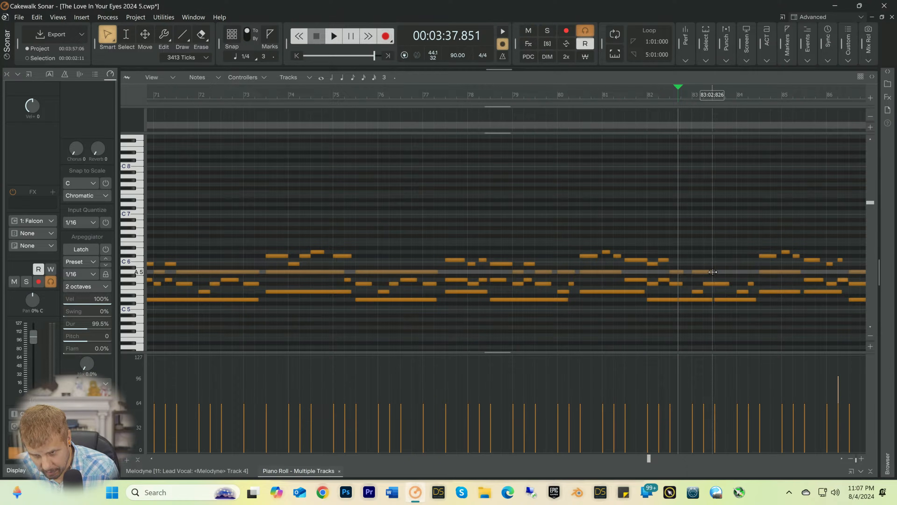
drag(713, 272, 753, 271)
key(space)
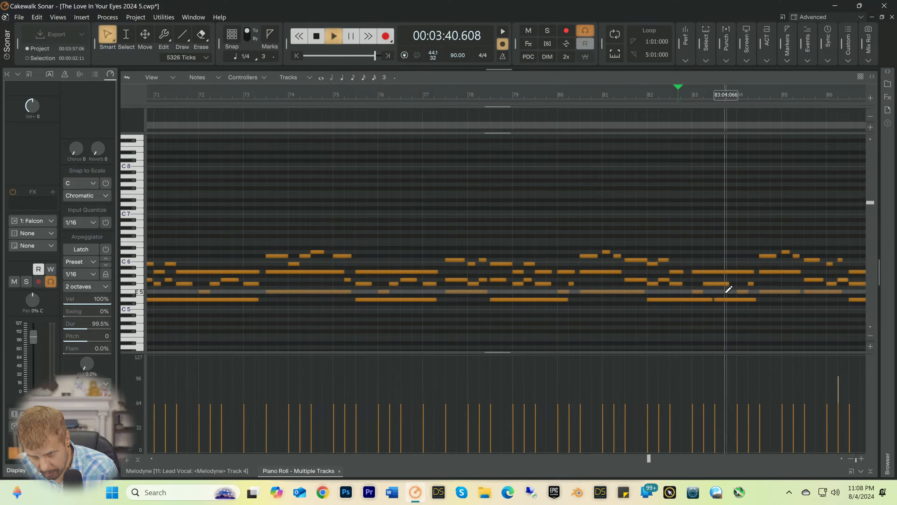
key(space)
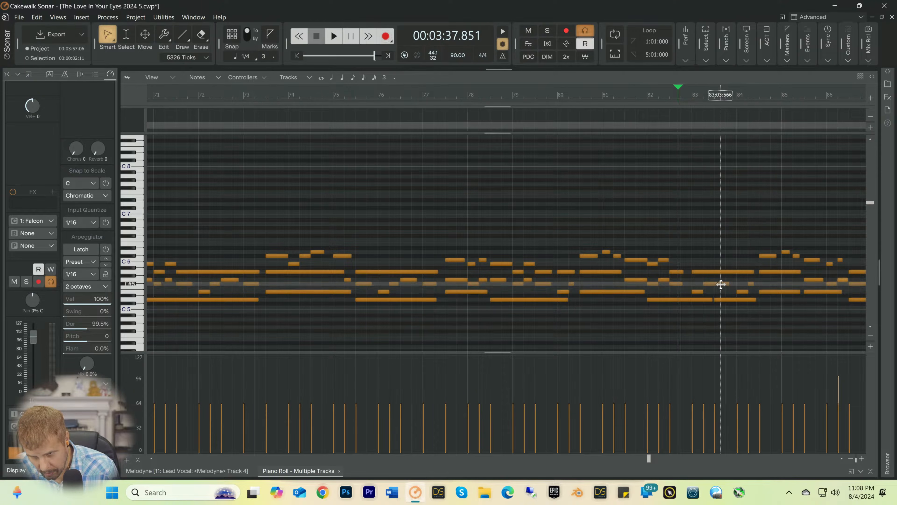
Step: Lengthen the F#5 note near 83:02 to 1906 ticks and merge the split D5 notes around bar 83 into one 9146-tick note
drag(713, 282, 725, 282)
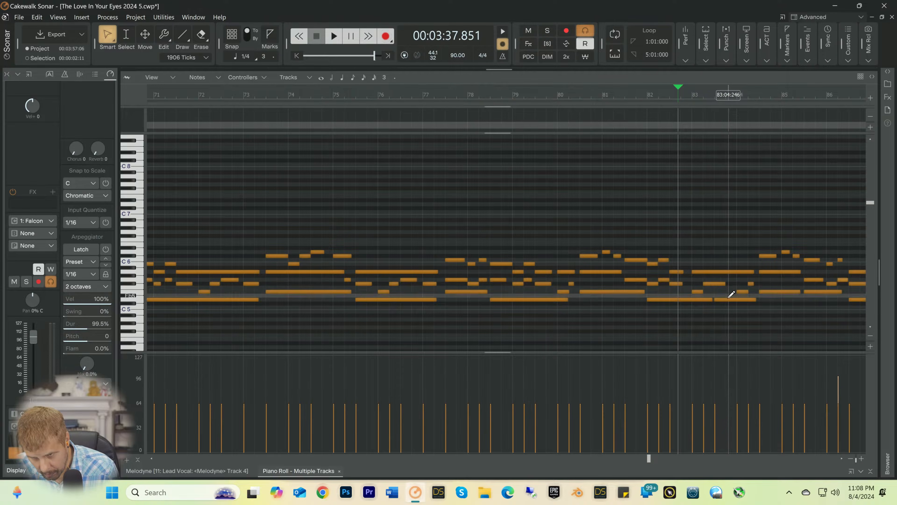
right_click(727, 299)
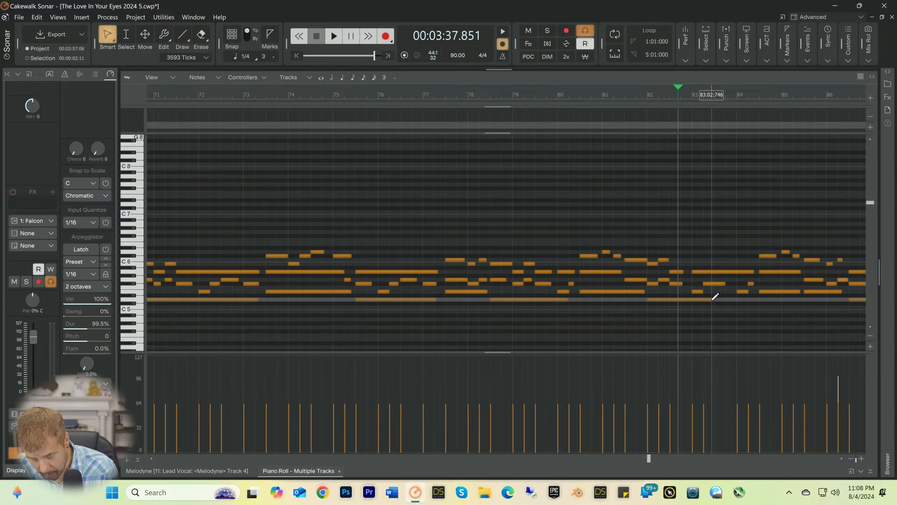
drag(712, 299, 754, 299)
key(space)
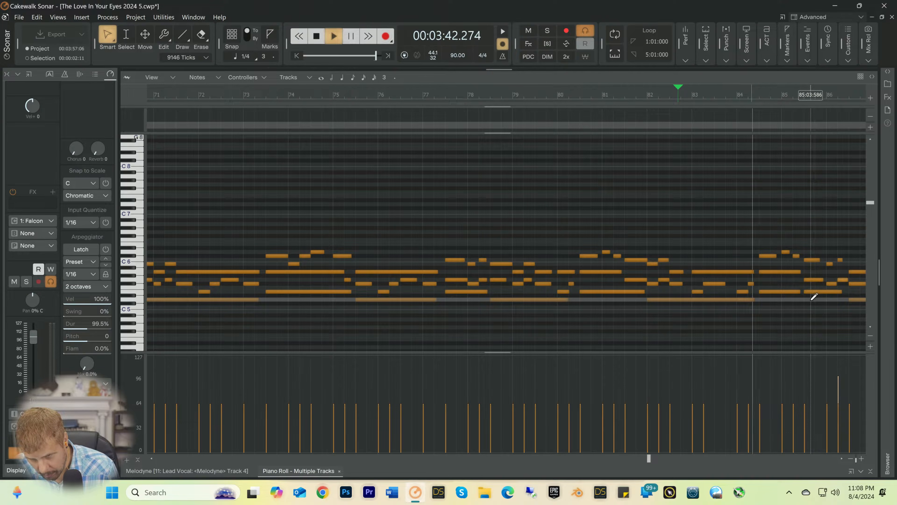
key(space)
key(space)
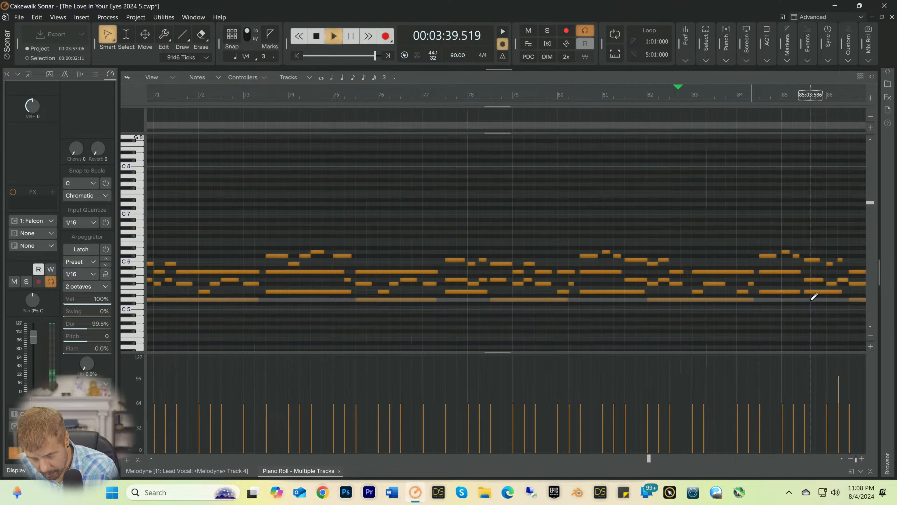
key(space)
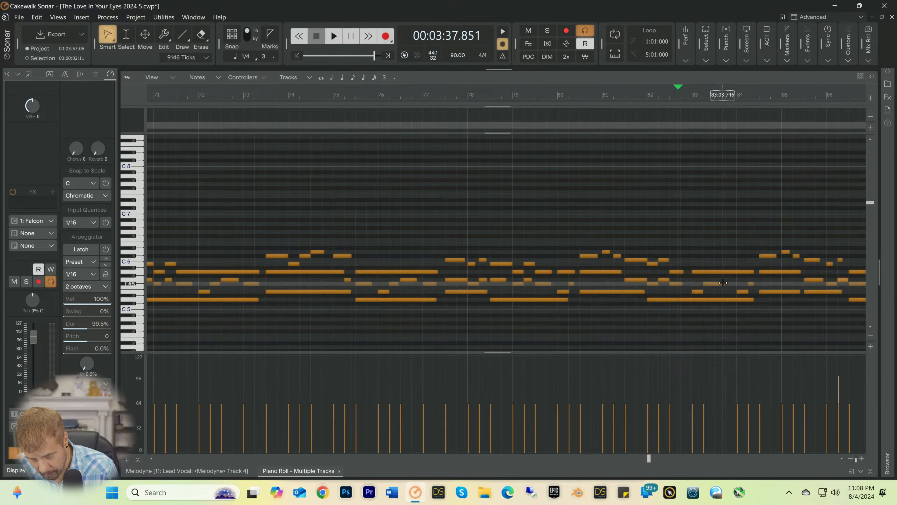
Step: Shorten the F#5 note near 83:02 to 866 ticks, add a 1840-tick F#5 note at 83:03:026 and listen to the result
drag(724, 283, 713, 286)
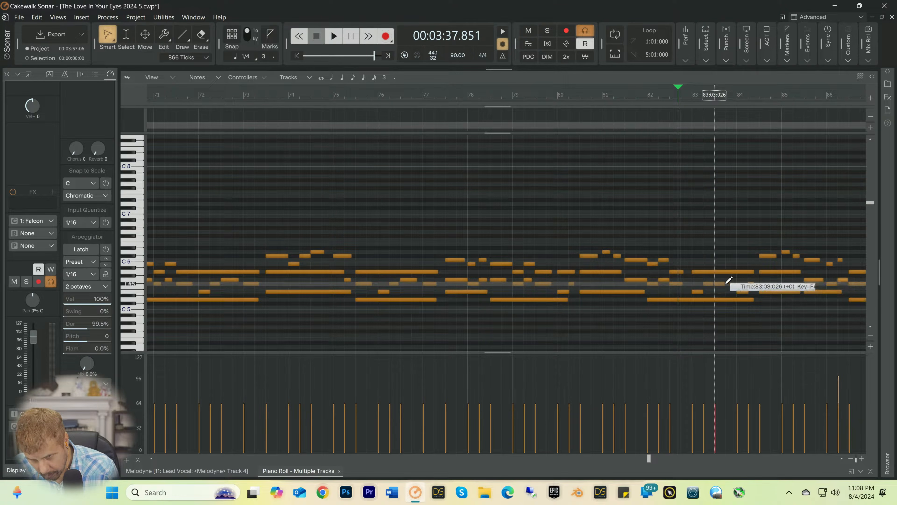
drag(740, 279, 737, 283)
key(space)
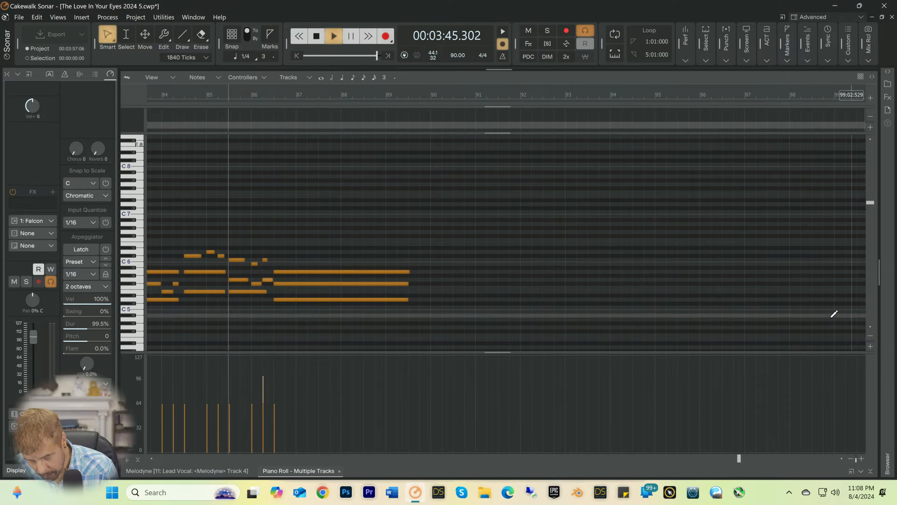
key(space)
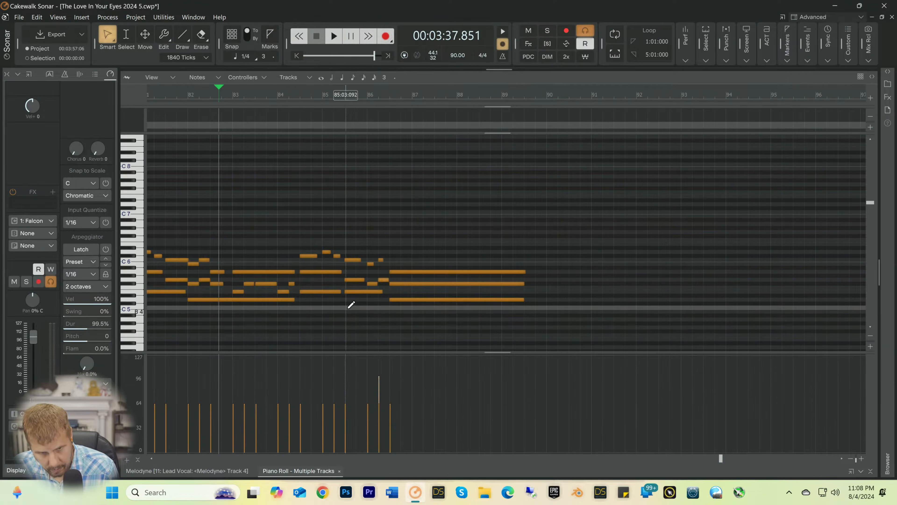
Step: Delete the E5 note starting near 85:03 and lengthen the preceding E5 note to 7472 ticks during playback
key(space)
click(361, 293)
key(Delete)
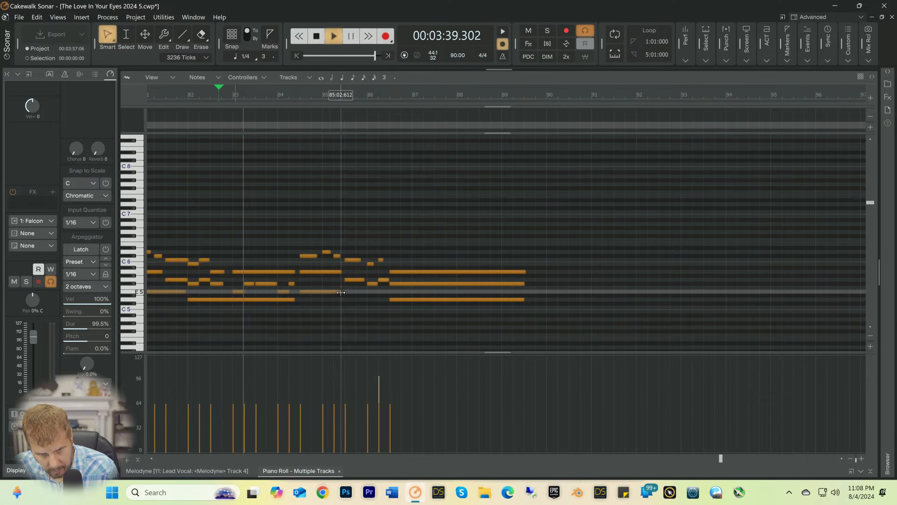
drag(341, 292, 387, 292)
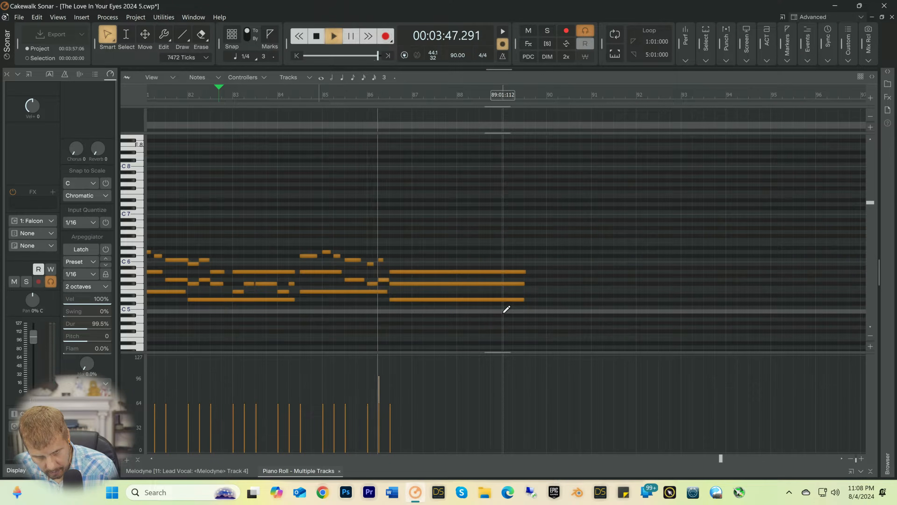
key(space)
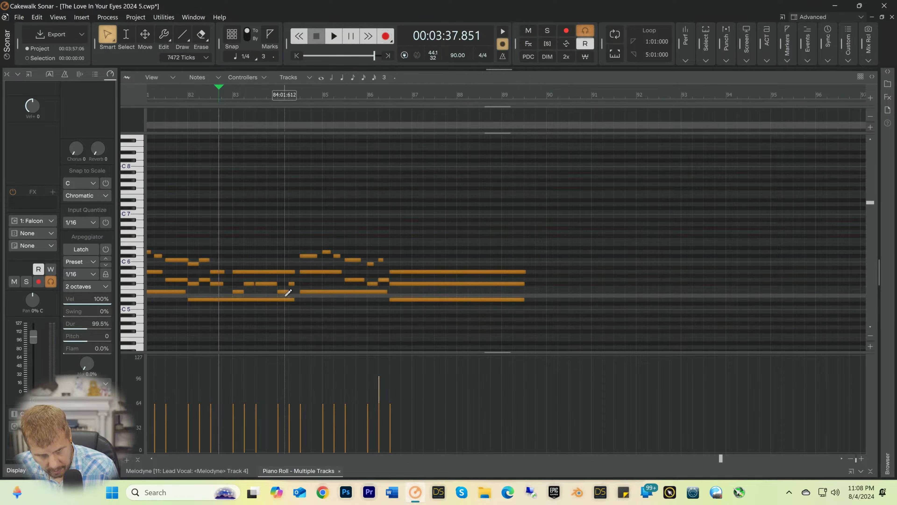
Step: Split the long A5 note in bar 83 by shortening it to 1812 ticks and adding a 3160-tick A5 note near 83:03
key(space)
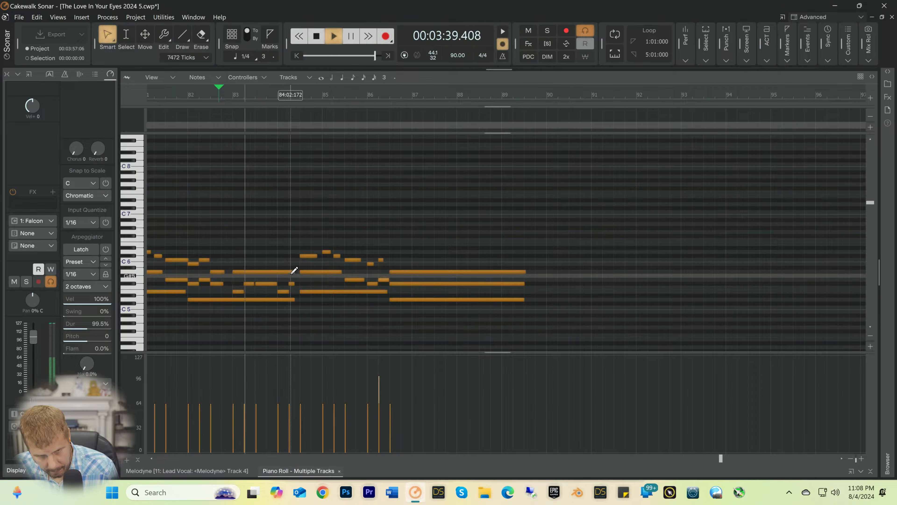
key(space)
drag(294, 271, 256, 272)
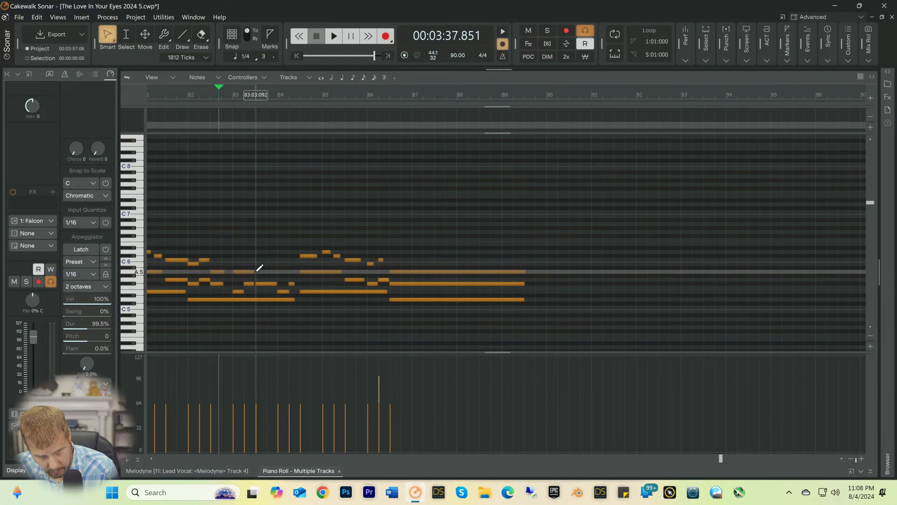
click(260, 253)
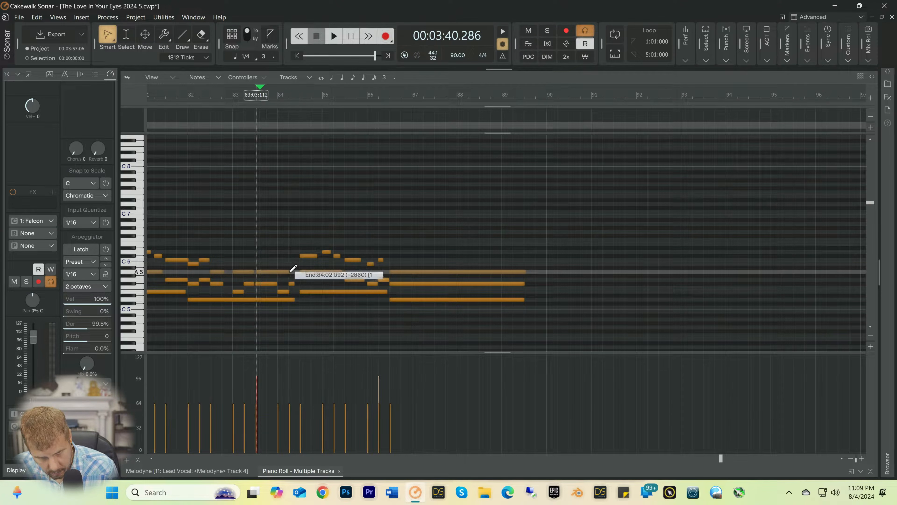
drag(290, 272, 294, 272)
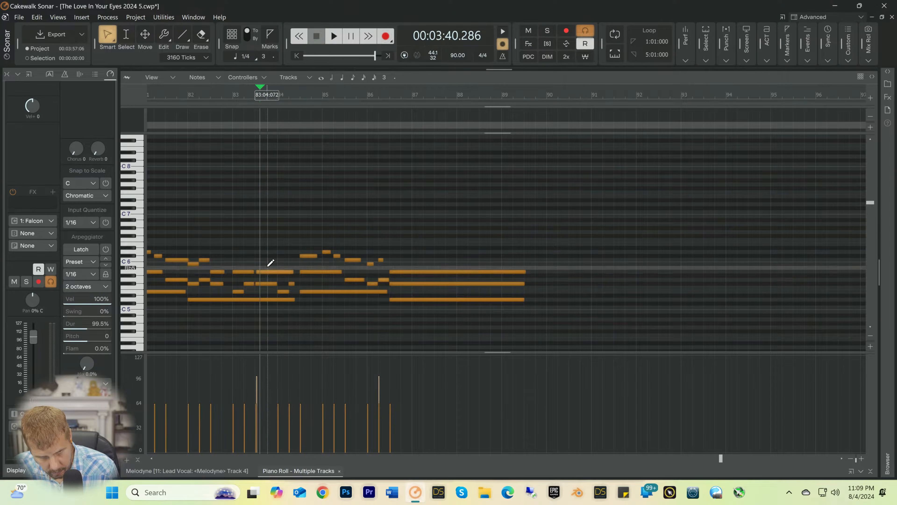
key(space)
key(space)
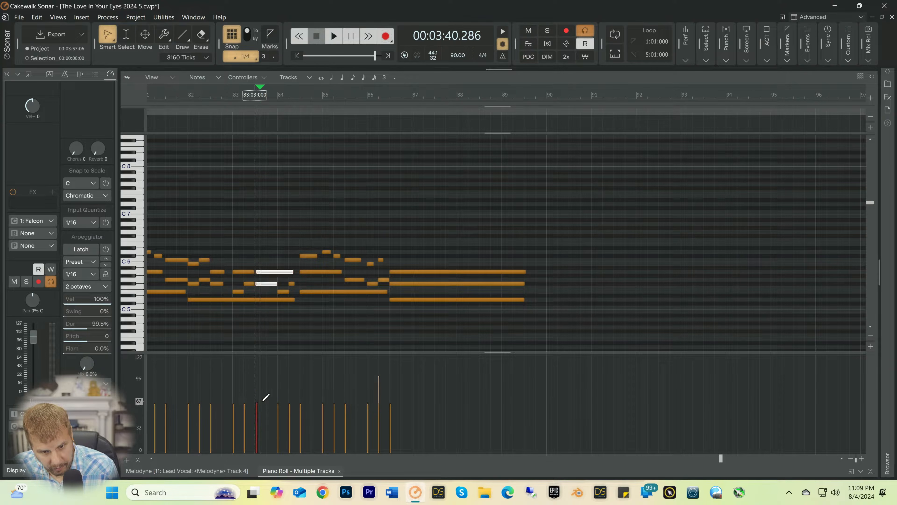
Step: Align the second A5 and F#5 notes near 83:03 to the quarter-note grid at 83:03:000, listening from bar 83
click(272, 272)
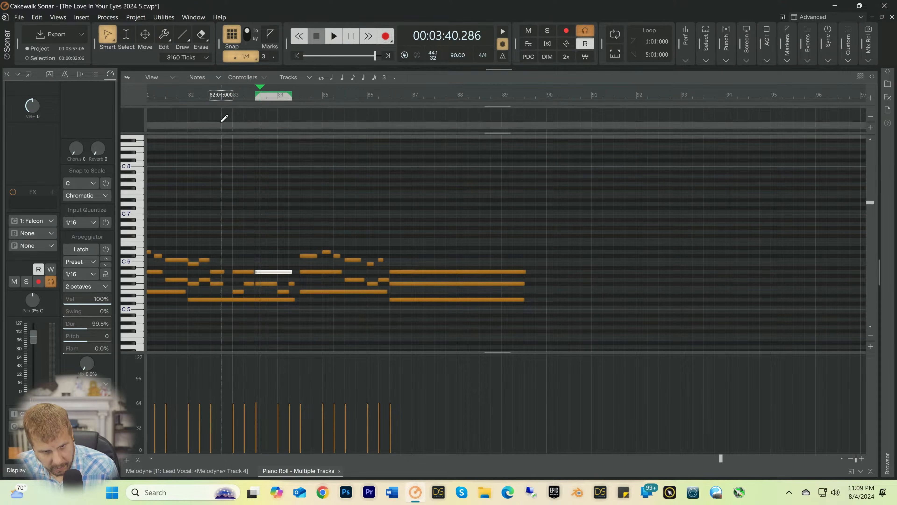
click(235, 93)
key(space)
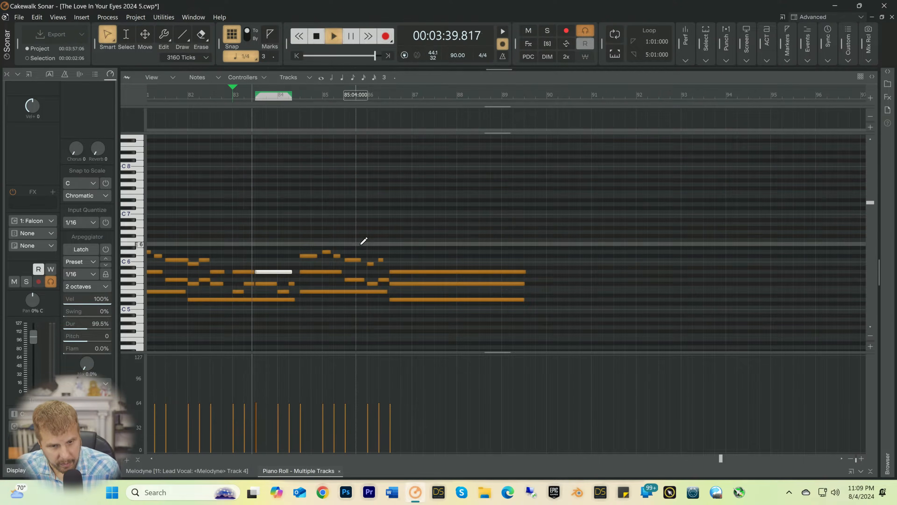
key(space)
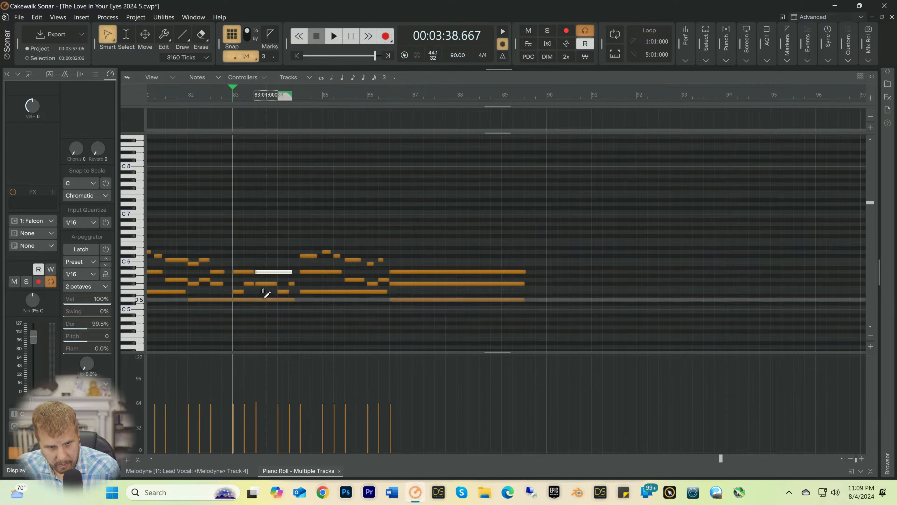
click(271, 283)
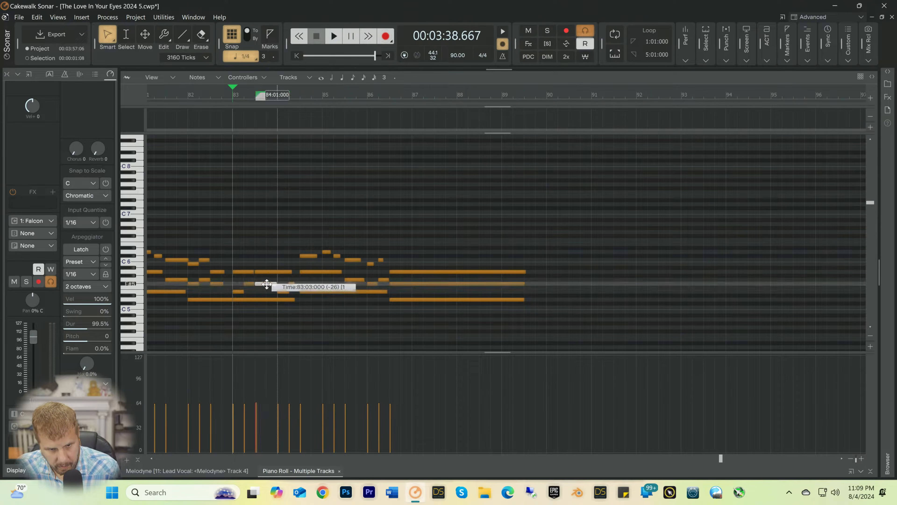
key(space)
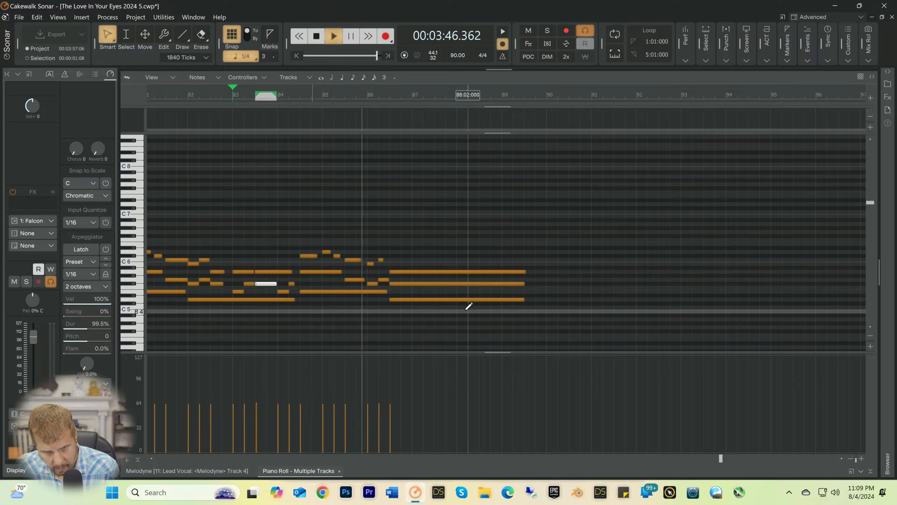
key(space)
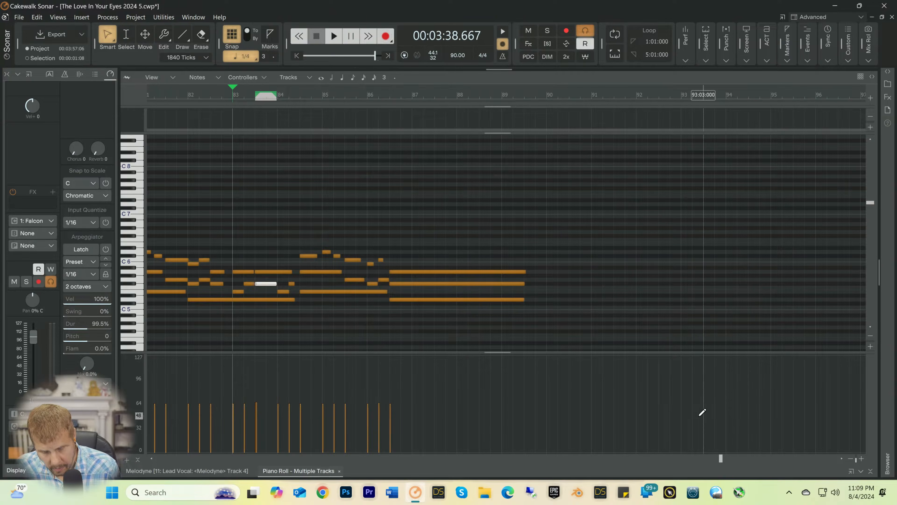
Step: Review the Falcon 1 notes back to the song's beginning, save the project and collapse the piano roll
drag(720, 457, 556, 459)
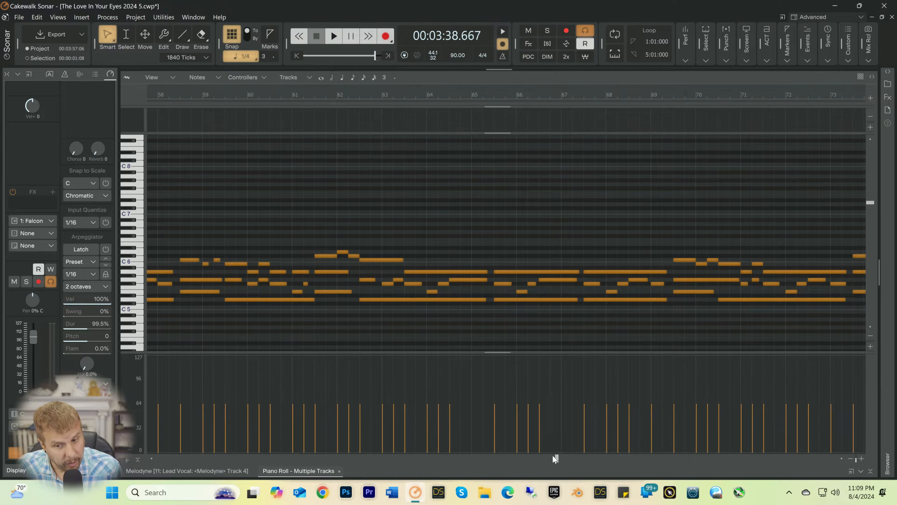
drag(557, 459, 161, 503)
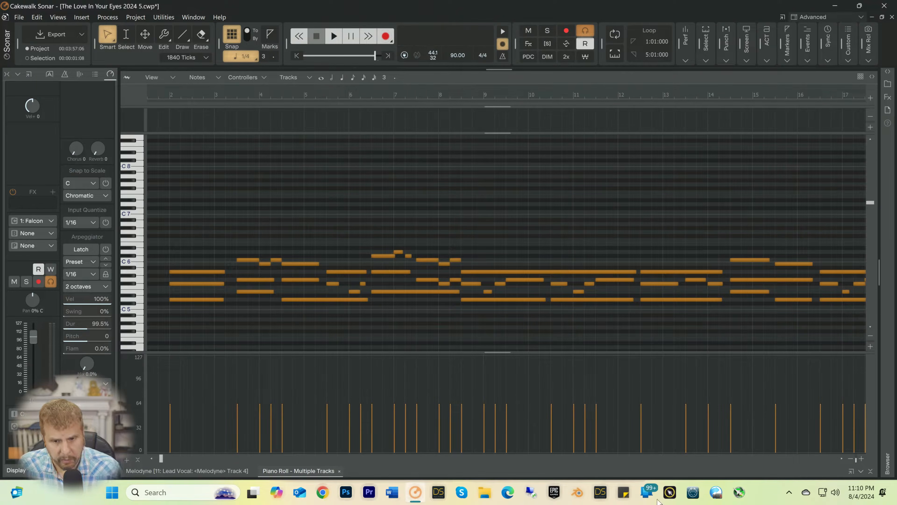
key(ctrl+s)
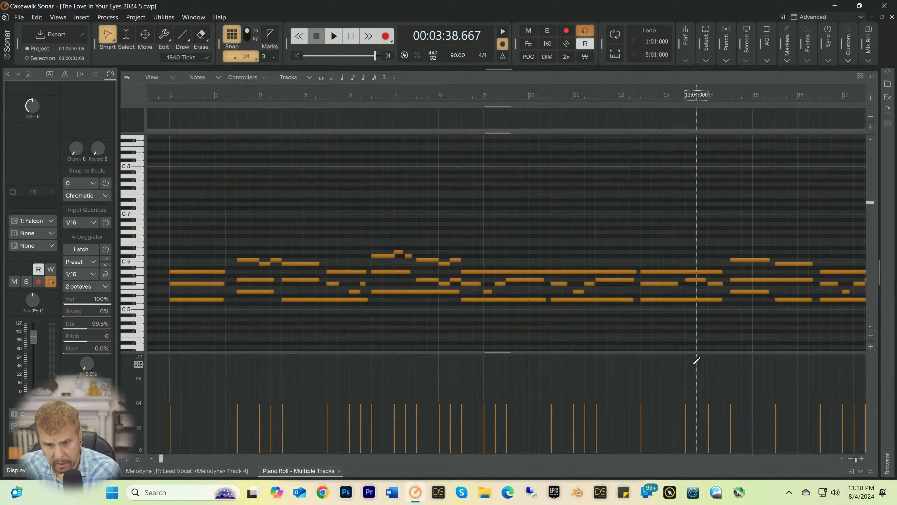
click(861, 469)
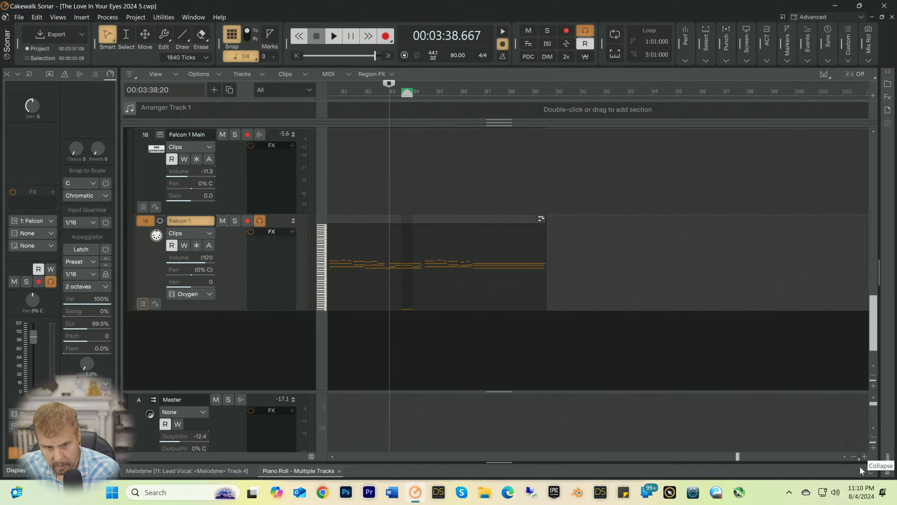
Step: Lower the Falcon 1 Main track's volume to -23.1 while listening from bar 83 and again from the song's beginning
key(space)
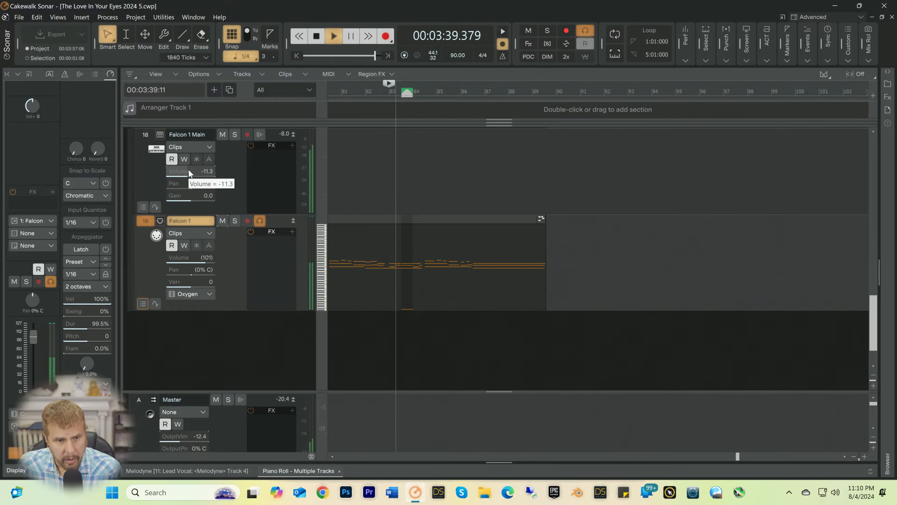
mouse_move(189, 169)
mouse_down()
mouse_move(178, 169)
mouse_move(186, 169)
mouse_up()
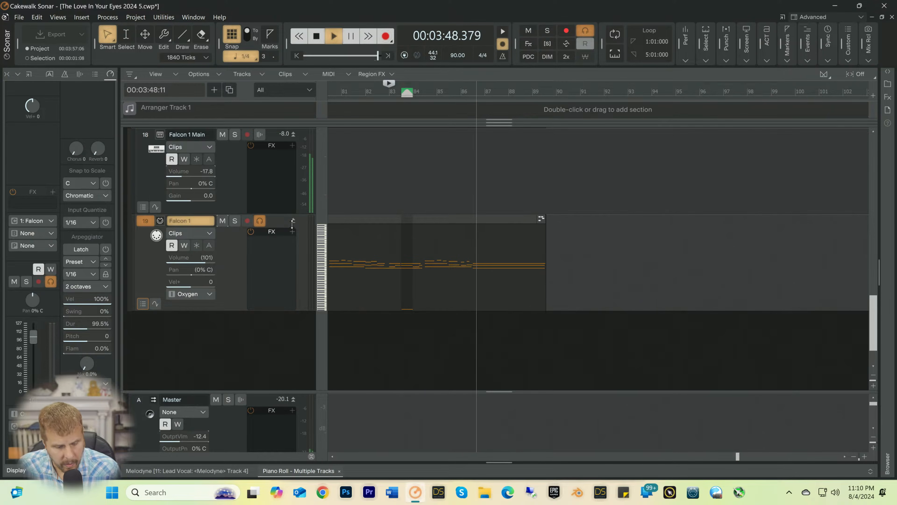
key(space)
key(w)
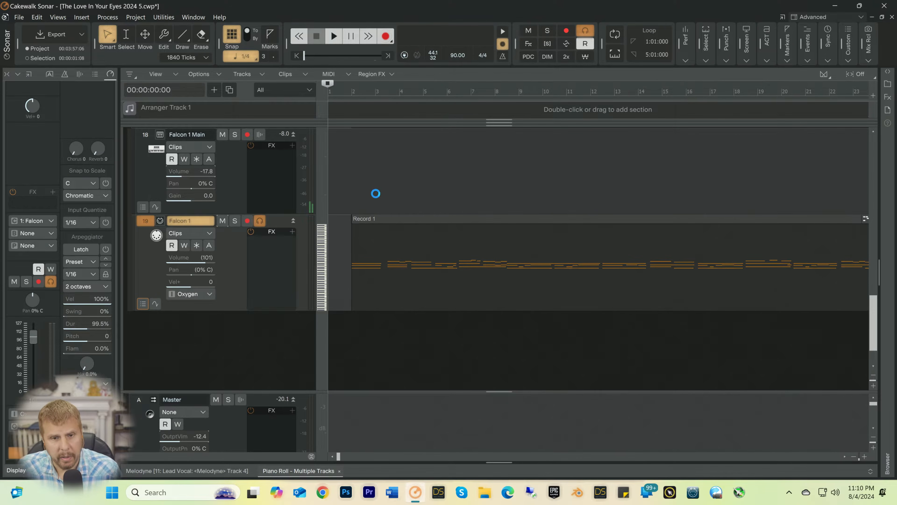
key(space)
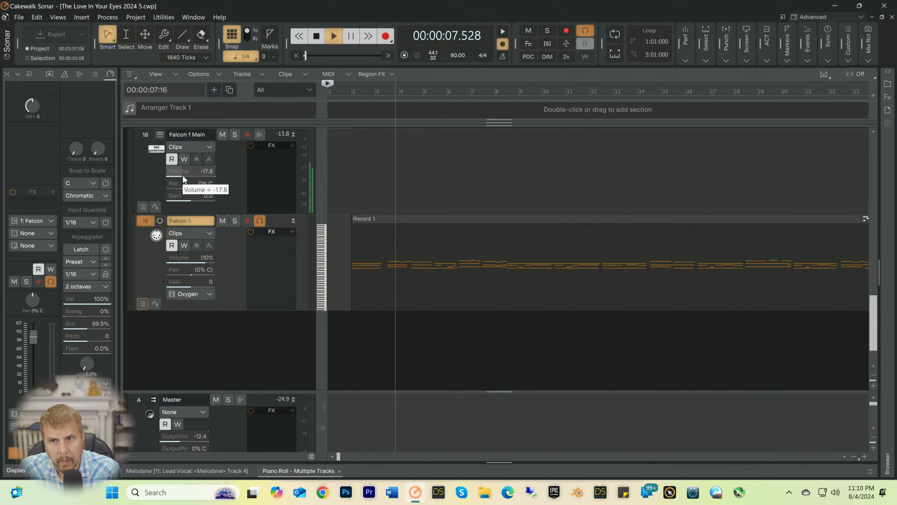
drag(183, 175, 182, 174)
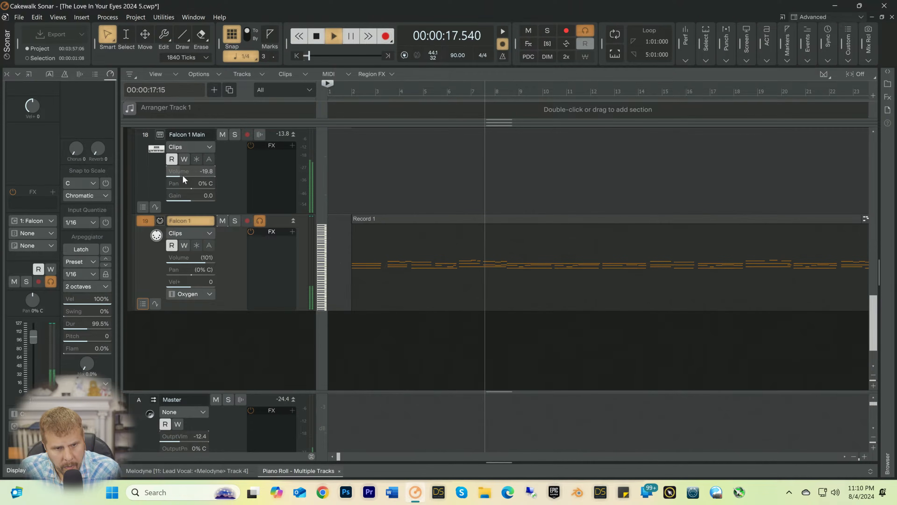
drag(182, 175, 178, 174)
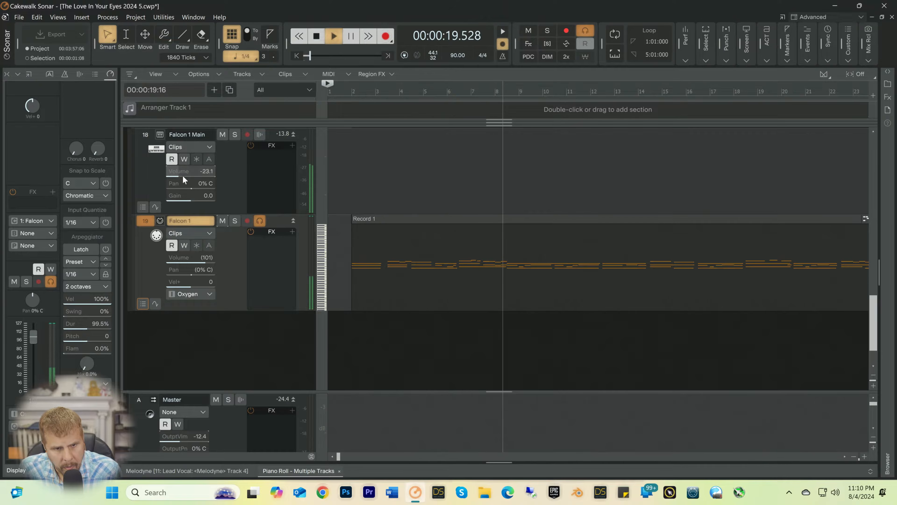
Step: Enable the EQ on the Falcon 1 Main track and switch on the high-pass filter in its QuadCurve Equalizer
click(225, 174)
scroll(49, 140, up, 5)
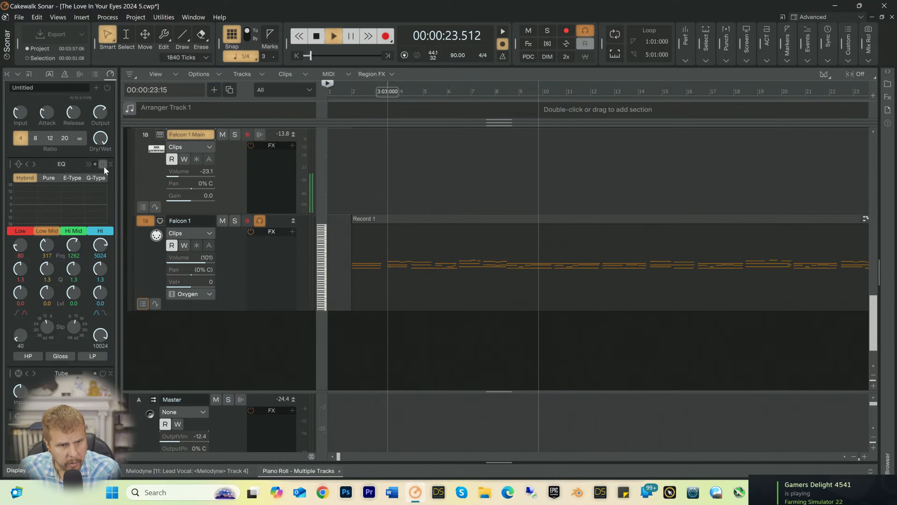
click(103, 165)
click(88, 164)
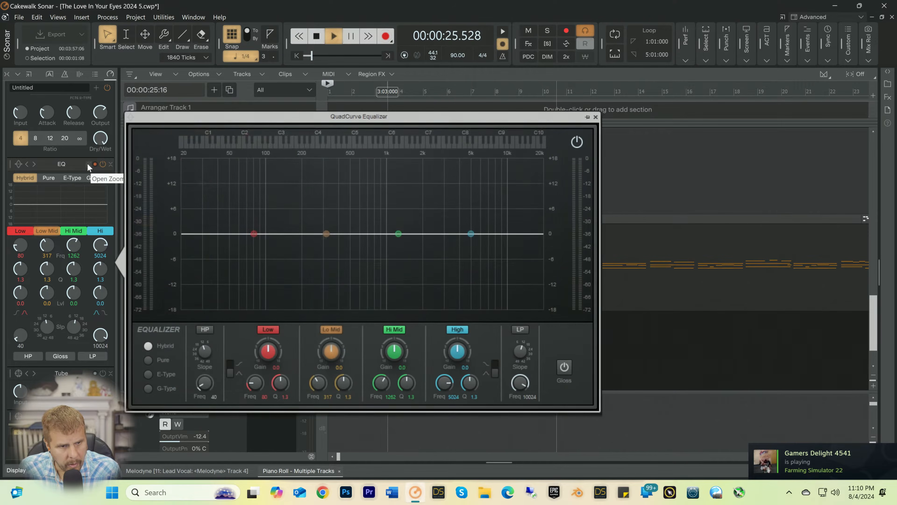
click(199, 332)
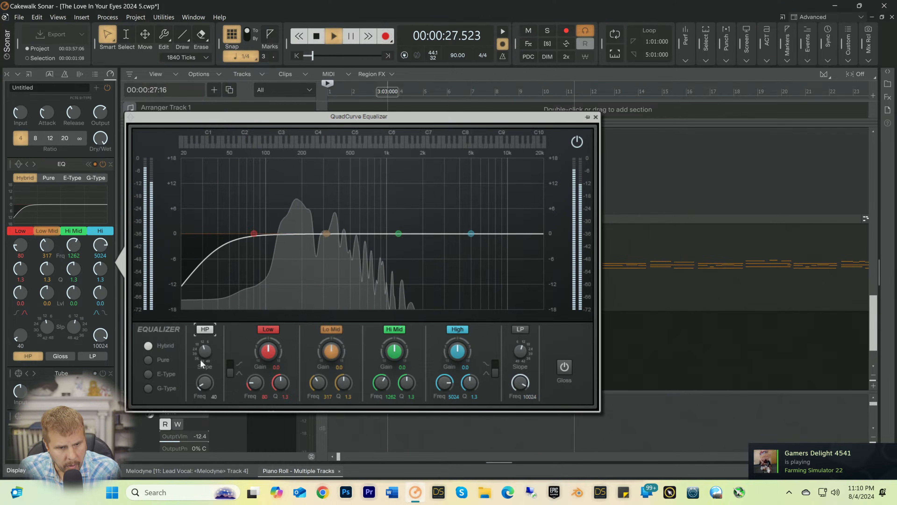
Step: Set the Falcon 1 Main EQ's high-pass frequency to 91 Hz and cut the low-mid band by 3.1 dB at 185 Hz
mouse_move(203, 382)
mouse_down()
mouse_move(203, 365)
mouse_move(202, 373)
mouse_up()
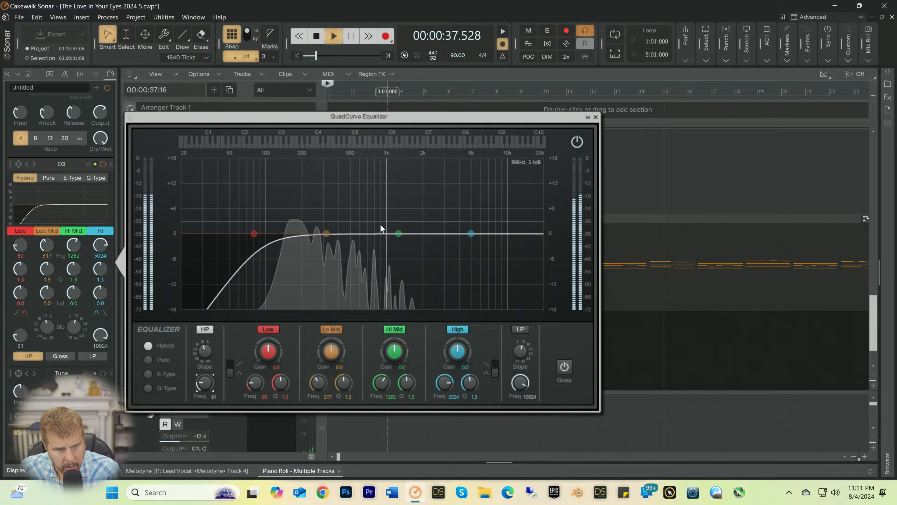
drag(325, 234, 298, 248)
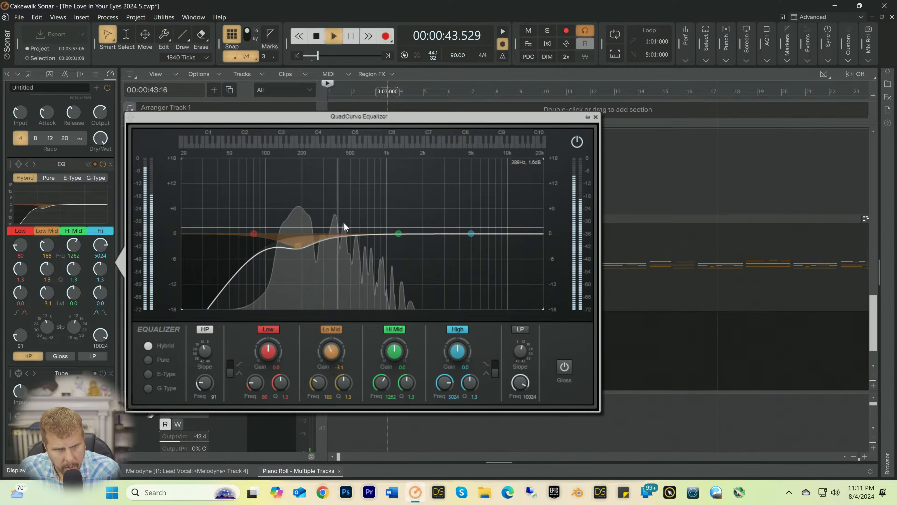
click(596, 117)
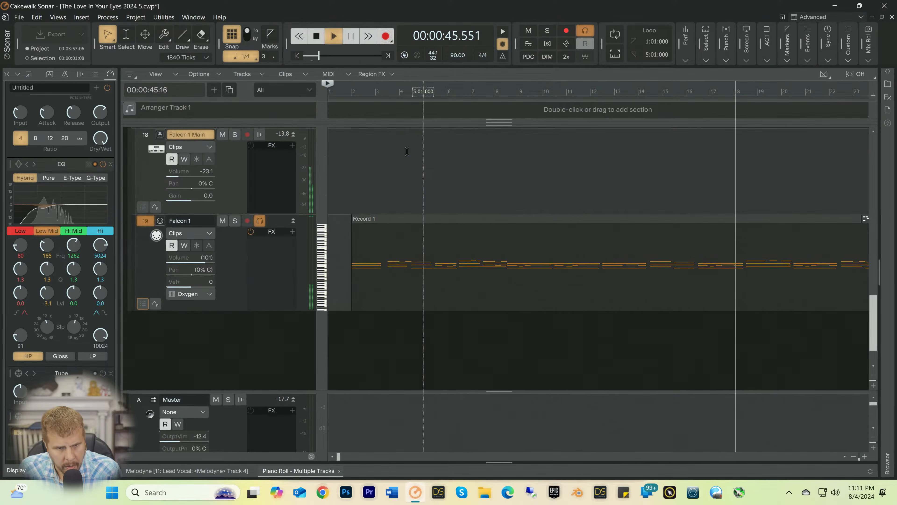
Step: Raise the Falcon 1 Main track's volume to -18.0, stop playback and try freezing the track
drag(176, 171, 180, 171)
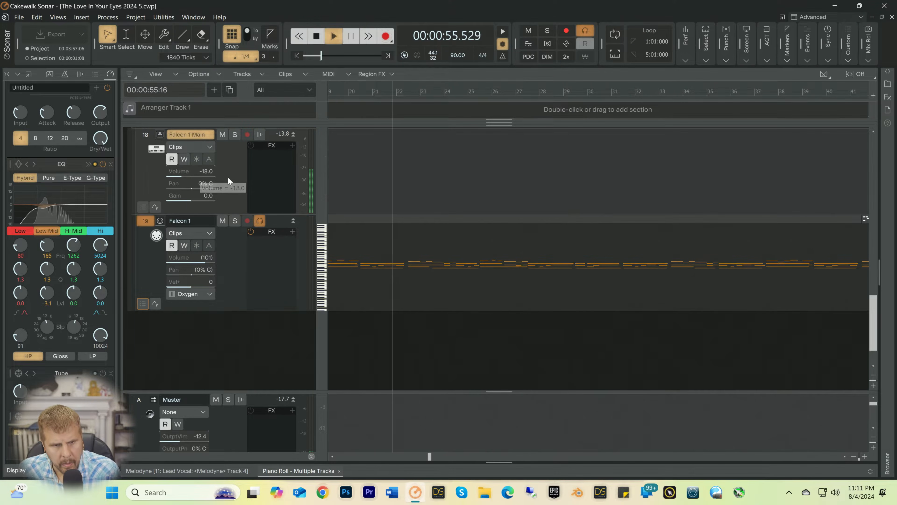
scroll(233, 180, up, 3)
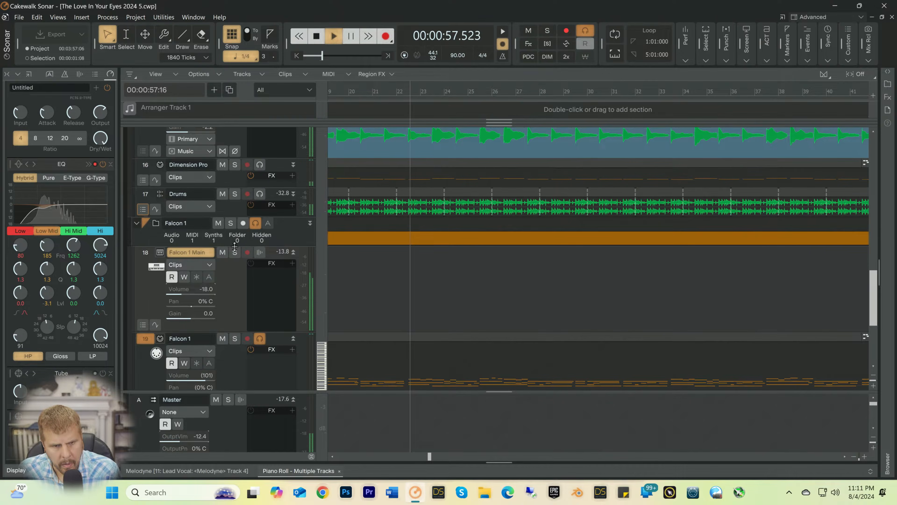
key(space)
click(195, 277)
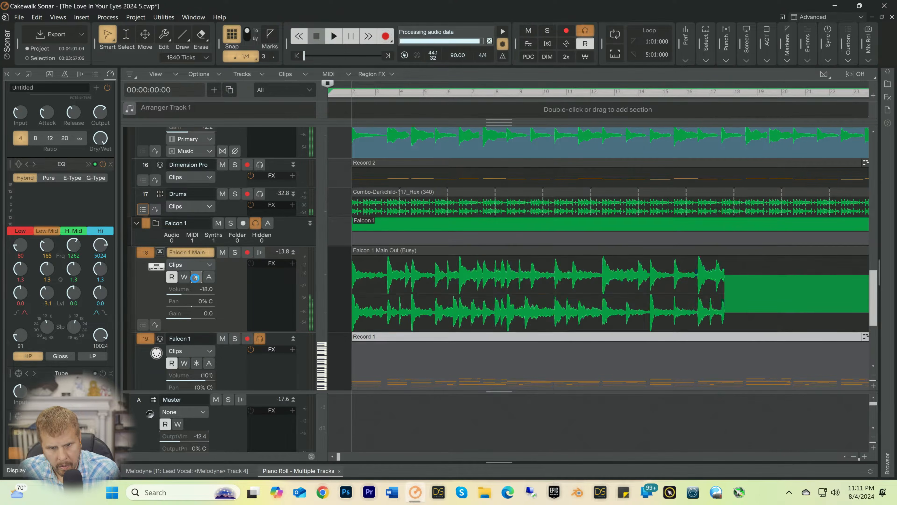
click(195, 277)
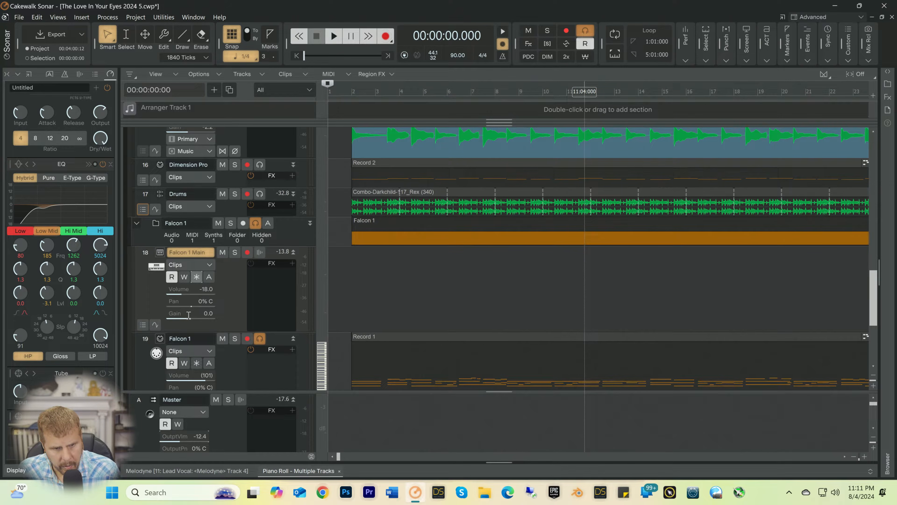
Step: Lower the Falcon 1 Main track's gain to -7.3 while listening from the song's beginning, and freeze the track
drag(184, 317, 176, 317)
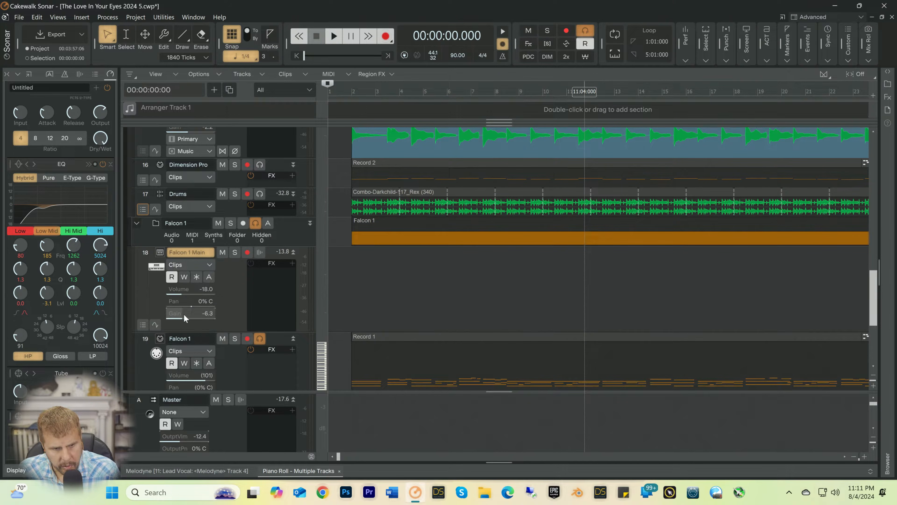
key(space)
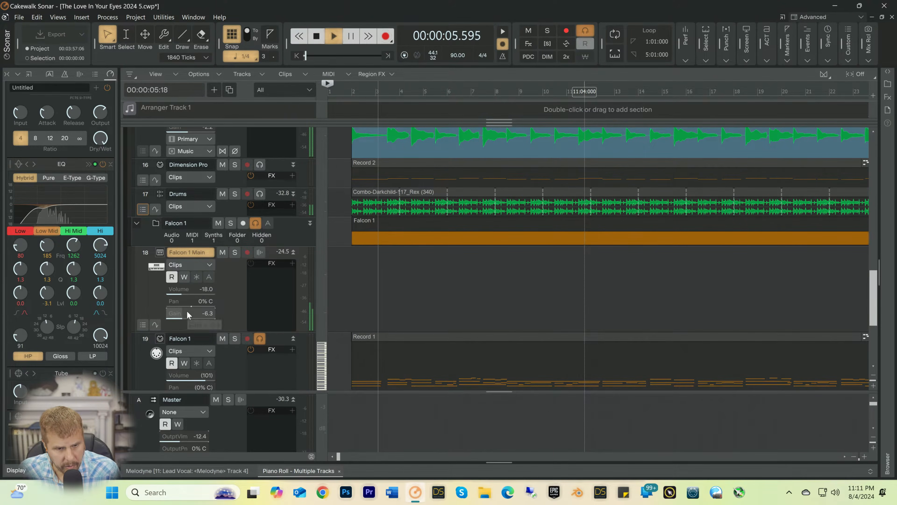
drag(188, 313, 186, 313)
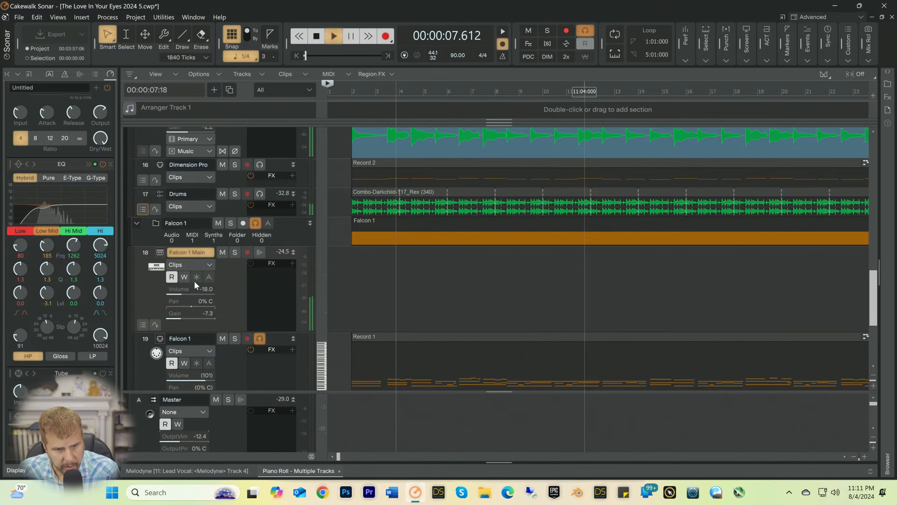
key(space)
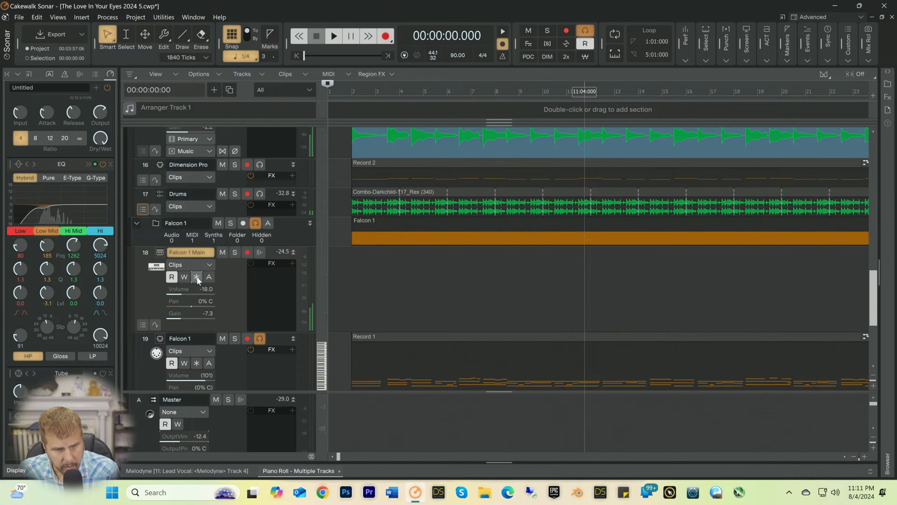
click(196, 277)
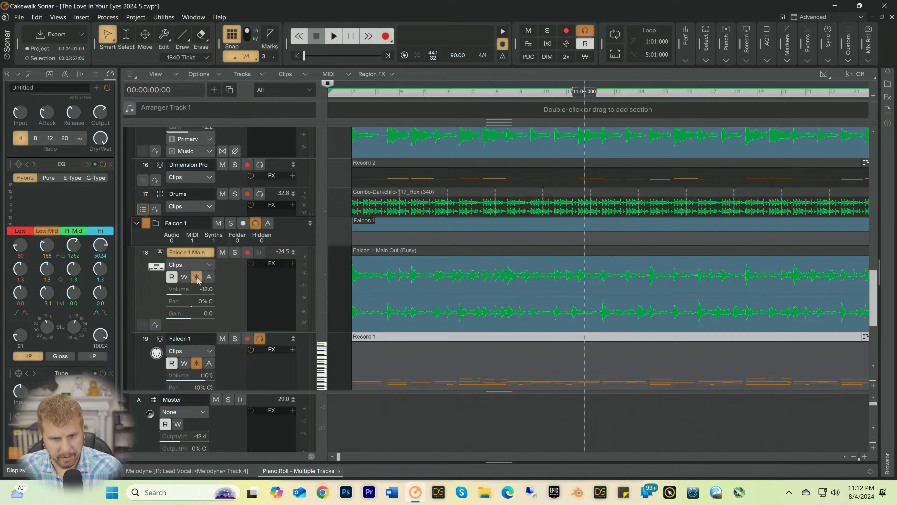
Step: Set the frozen Falcon 1 Main track's volume to -13.2 while listening from the song's beginning
key(space)
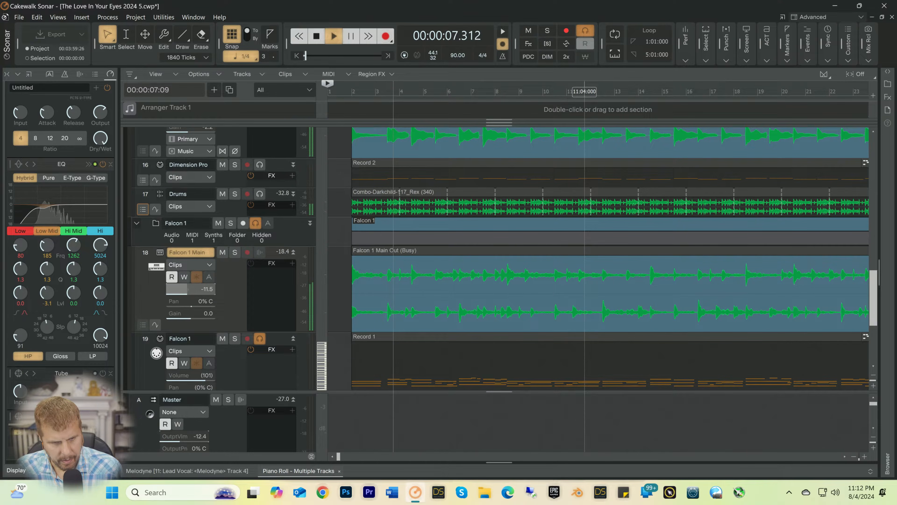
drag(183, 288, 184, 289)
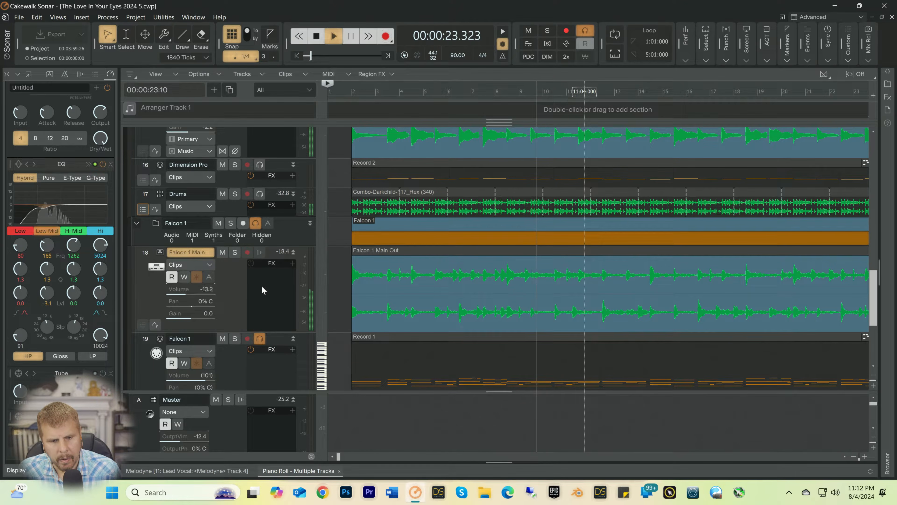
key(space)
Step: Insert a Kontakt 7 soft synth with a MIDI source, synth track folder and first synth audio output
scroll(375, 143, down, 5)
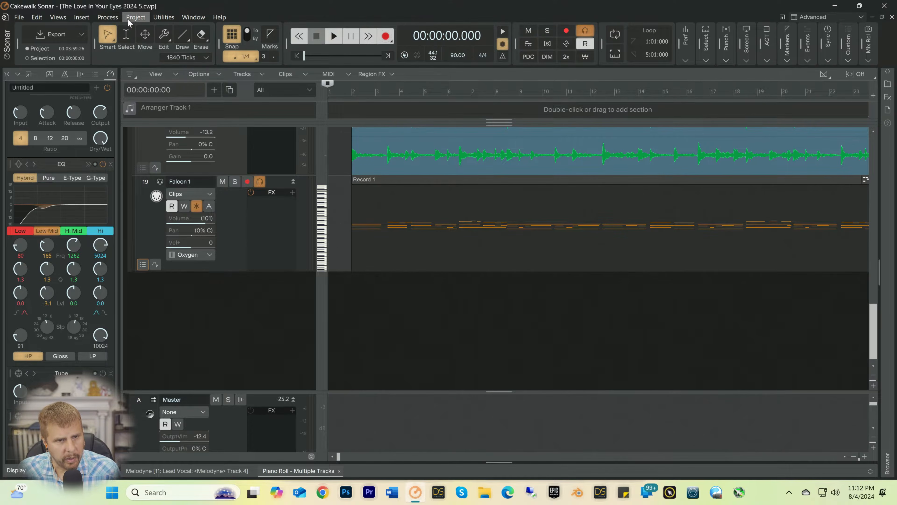
click(108, 18)
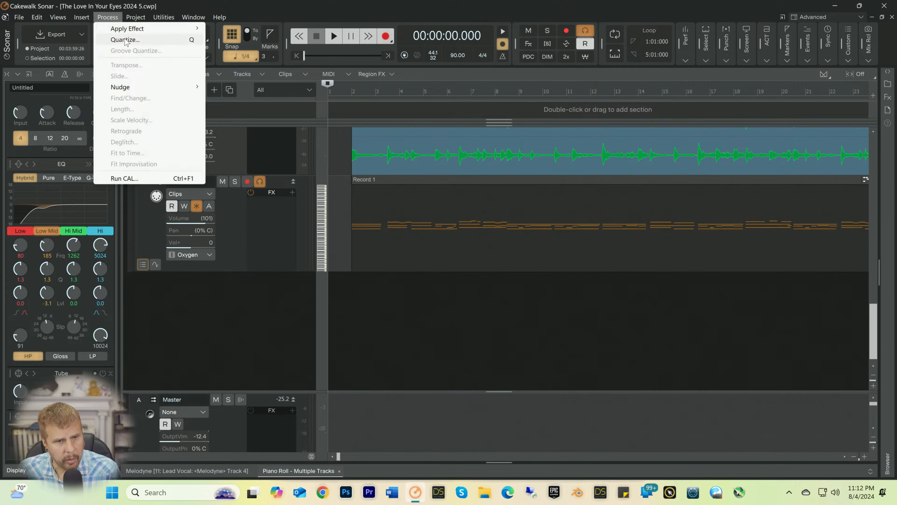
mouse_move(58, 18)
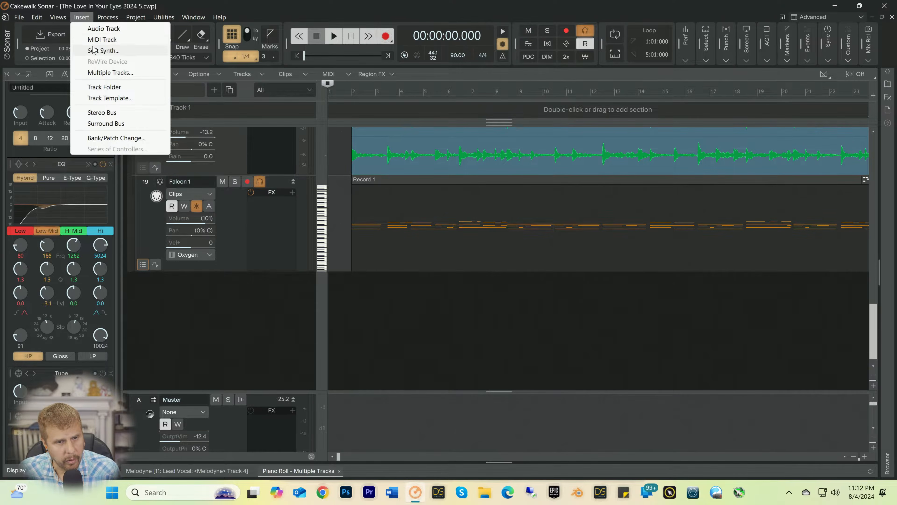
mouse_move(93, 50)
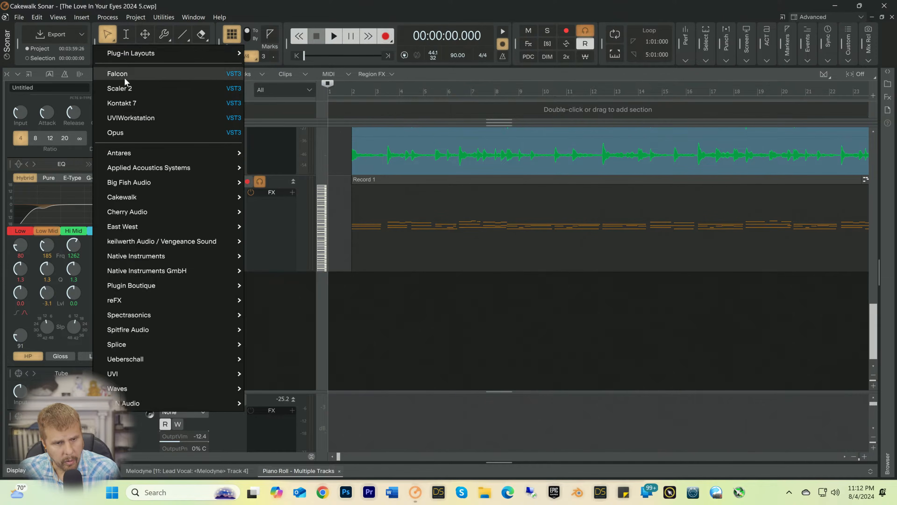
click(129, 104)
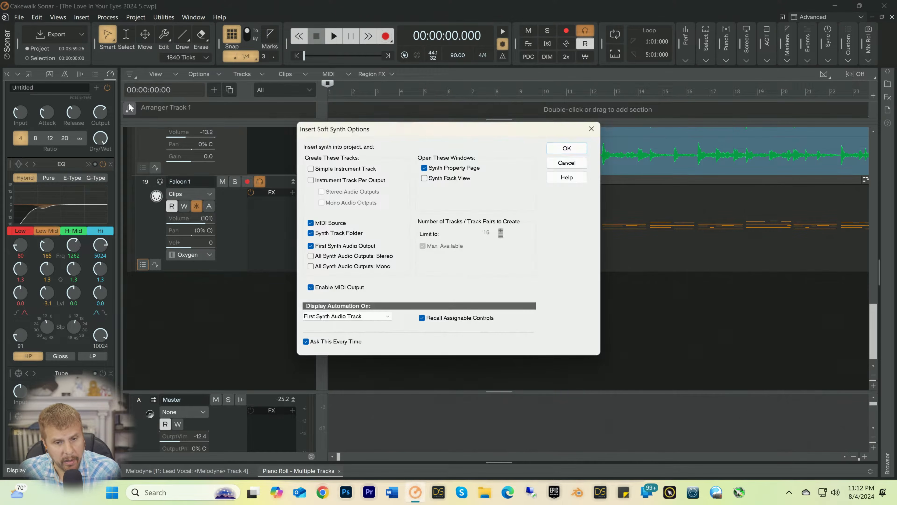
click(557, 149)
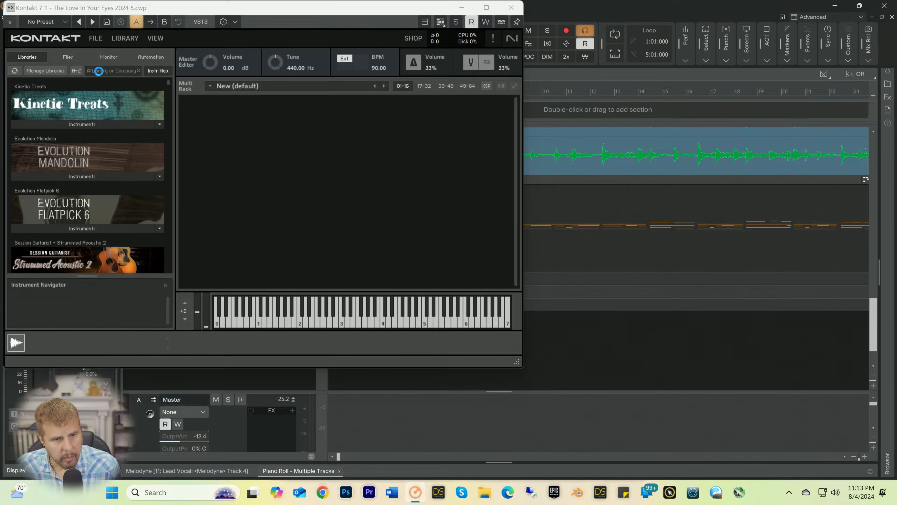
Step: Search the Kontakt libraries for "strad" and load the Stradivari Cello Multi Mic instrument
click(95, 71)
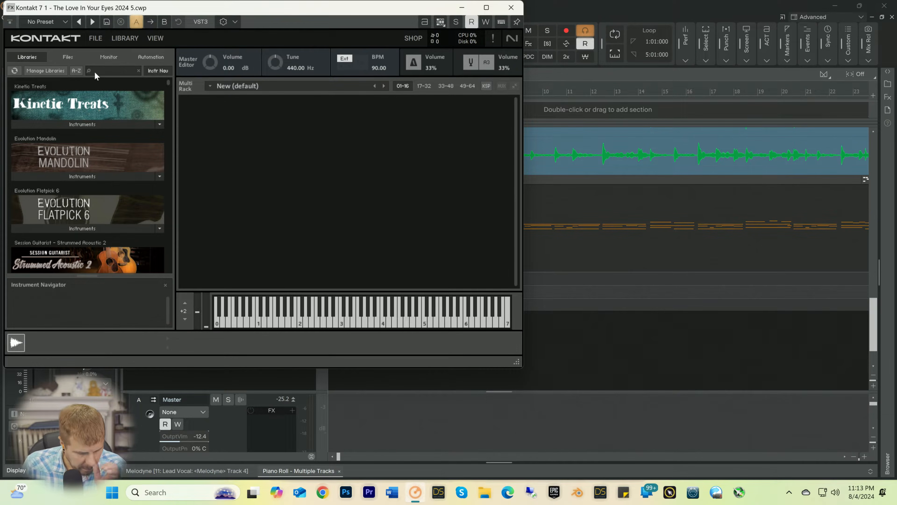
text(strad)
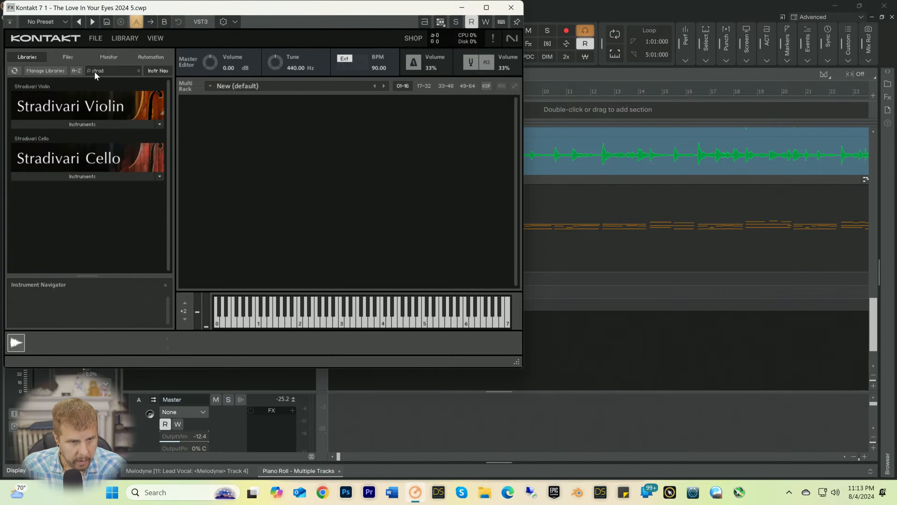
click(79, 177)
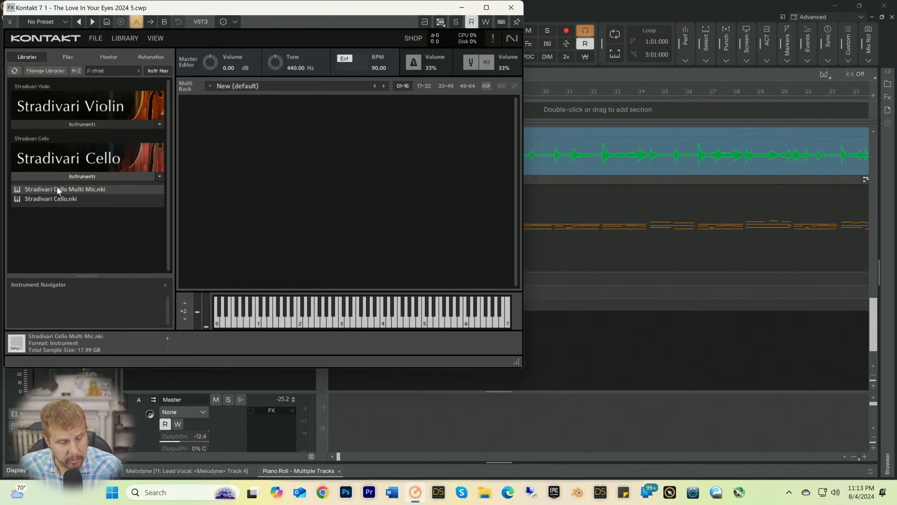
double_click(99, 189)
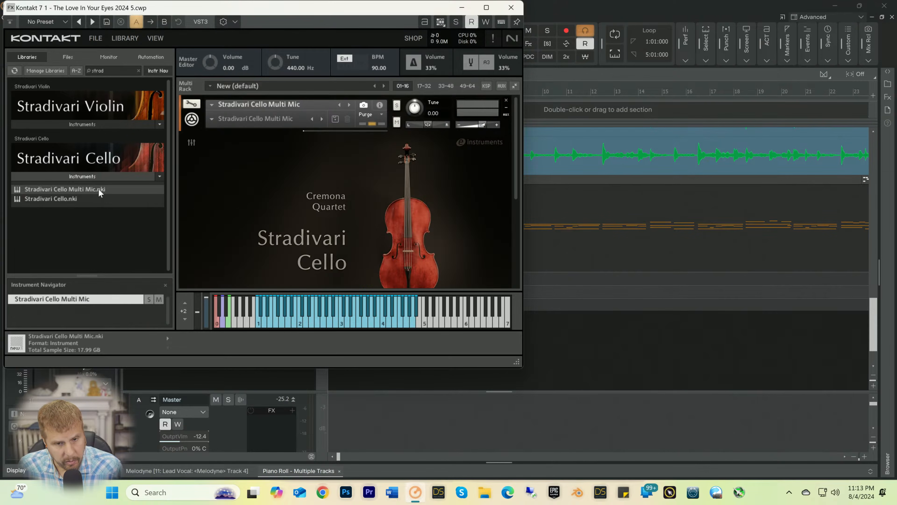
Step: Set up controller automation for the Stradivari Cello's Dynamics and Vibrato controls and close the Kontakt window
scroll(235, 213, down, 5)
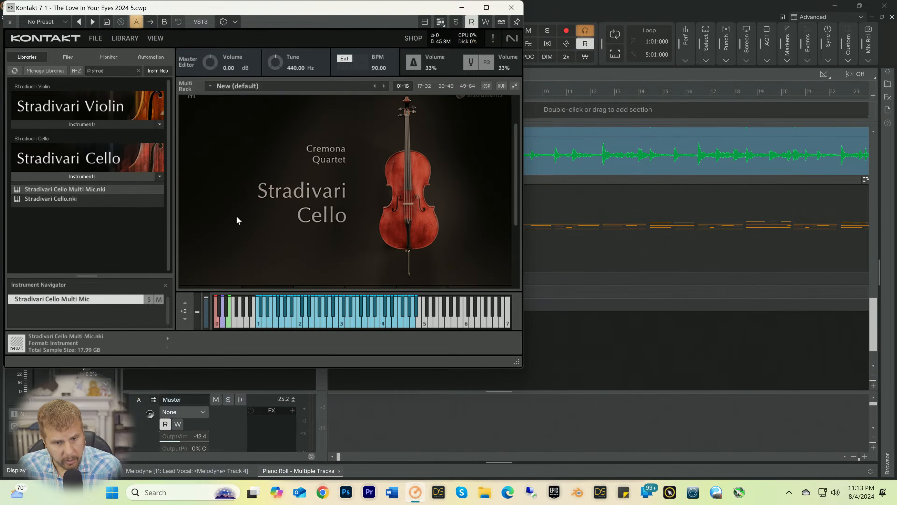
scroll(236, 223, down, 2)
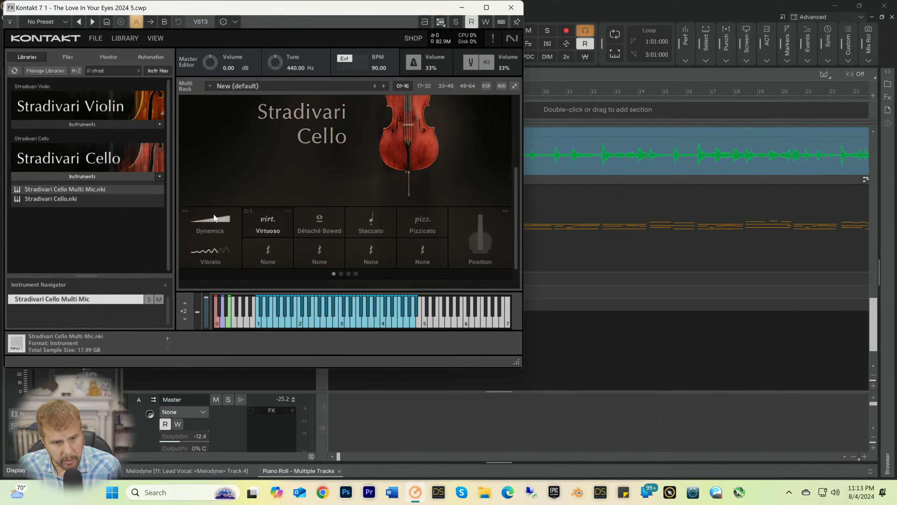
right_click(211, 220)
click(219, 238)
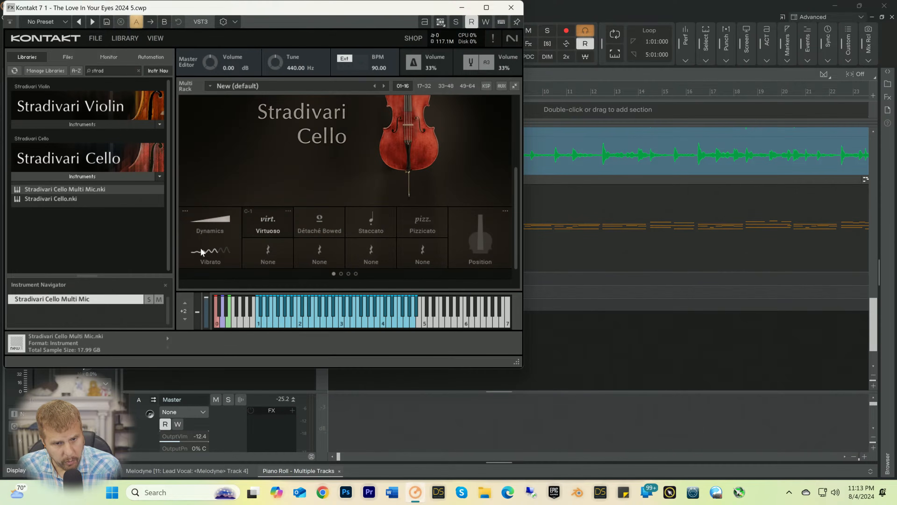
right_click(197, 252)
click(213, 273)
click(512, 7)
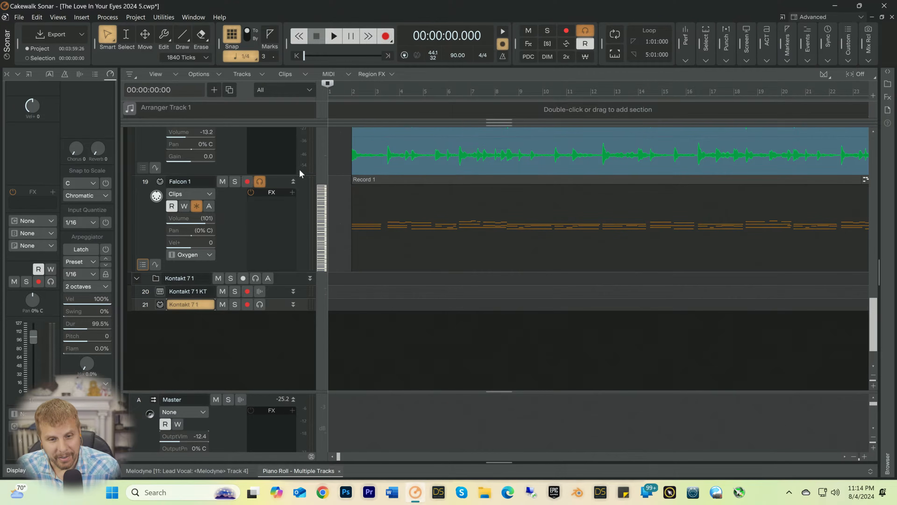
Step: Play the song's opening briefly, and switch input echo off on Falcon 1 and on for the Kontakt 7 1 MIDI track
key(space)
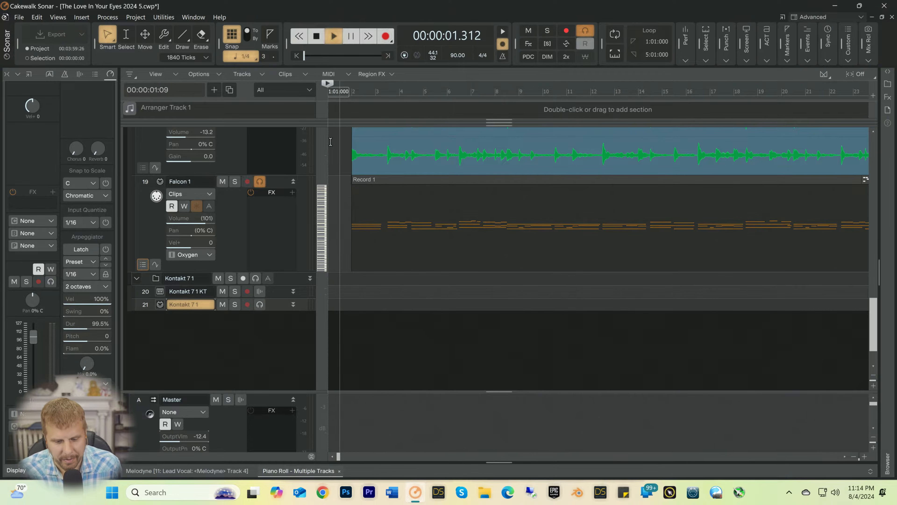
key(space)
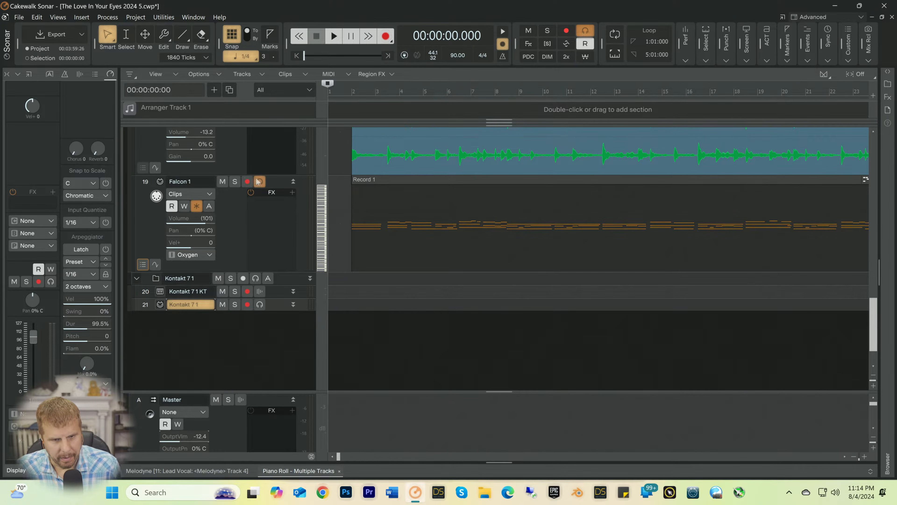
click(260, 305)
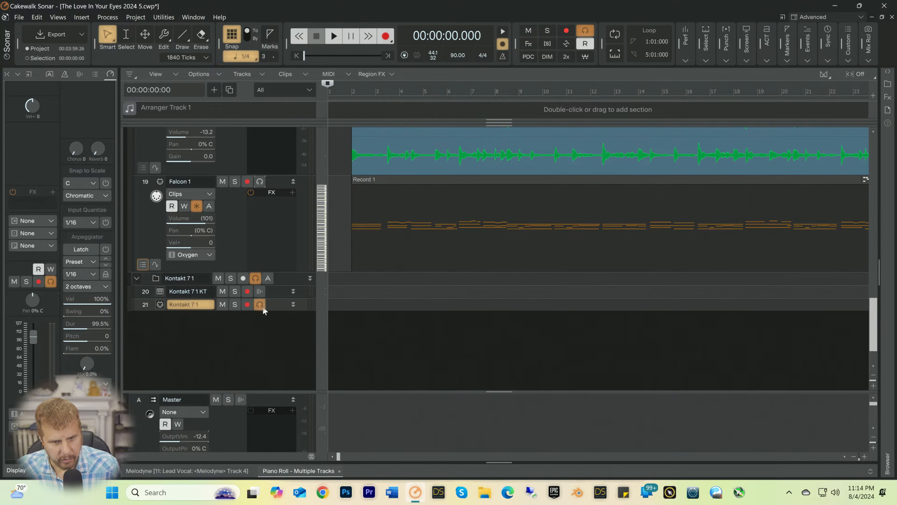
Step: Expand the Kontakt 7 1 MIDI track, set its input to Oxygen 49 MIDI Ch. 1 and its output channel to 1: Kontakt 7
scroll(251, 247, down, 1)
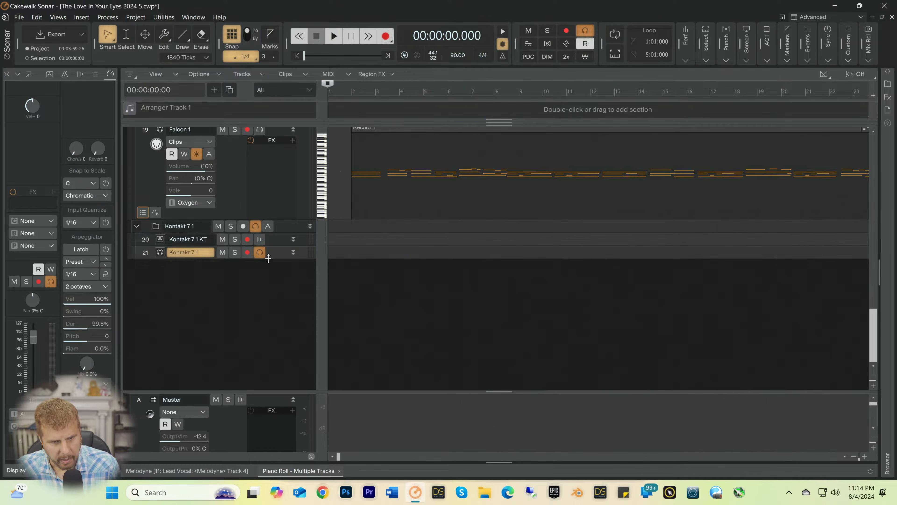
drag(263, 259, 274, 389)
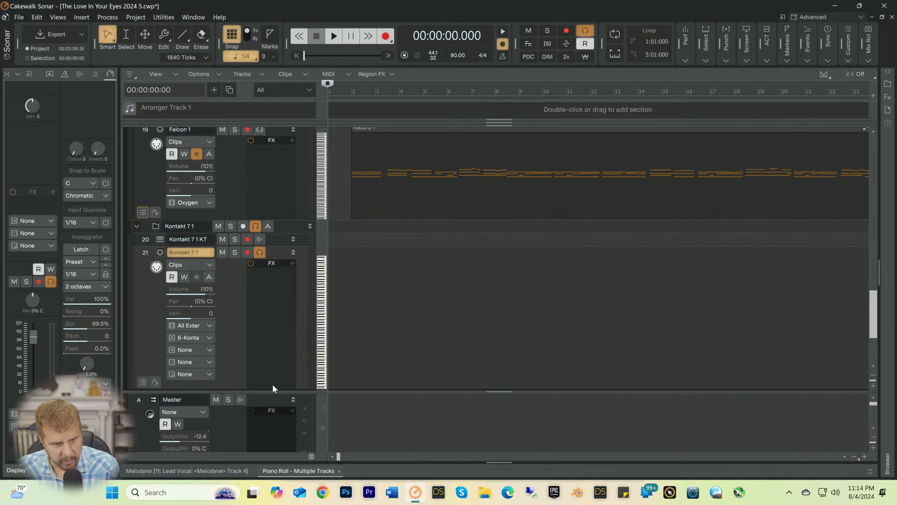
click(209, 326)
mouse_move(259, 392)
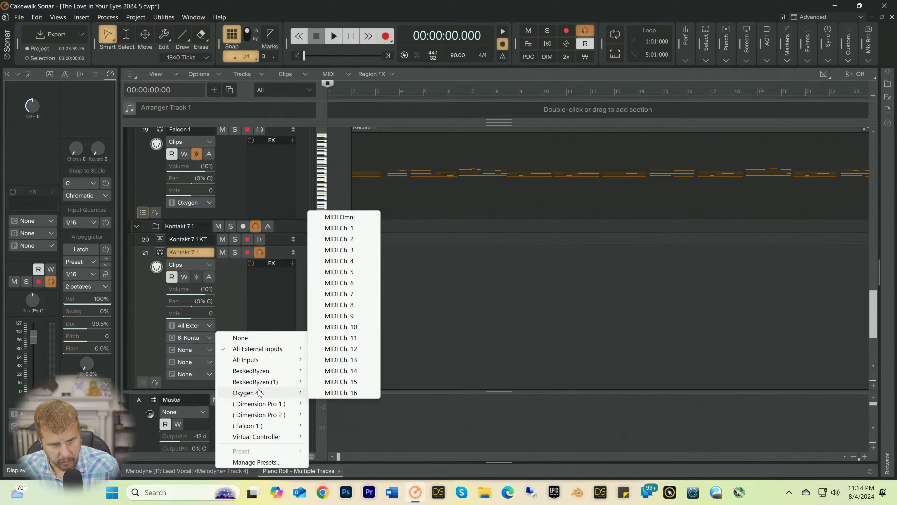
click(342, 228)
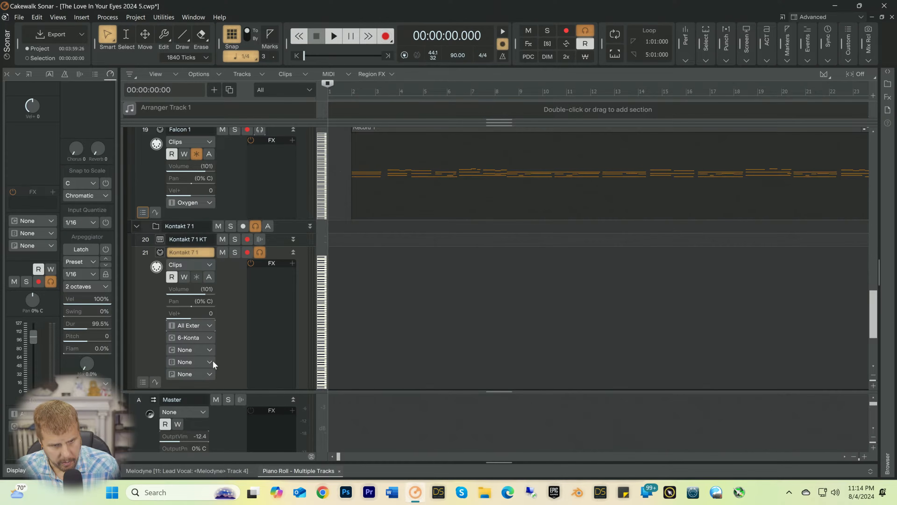
click(210, 350)
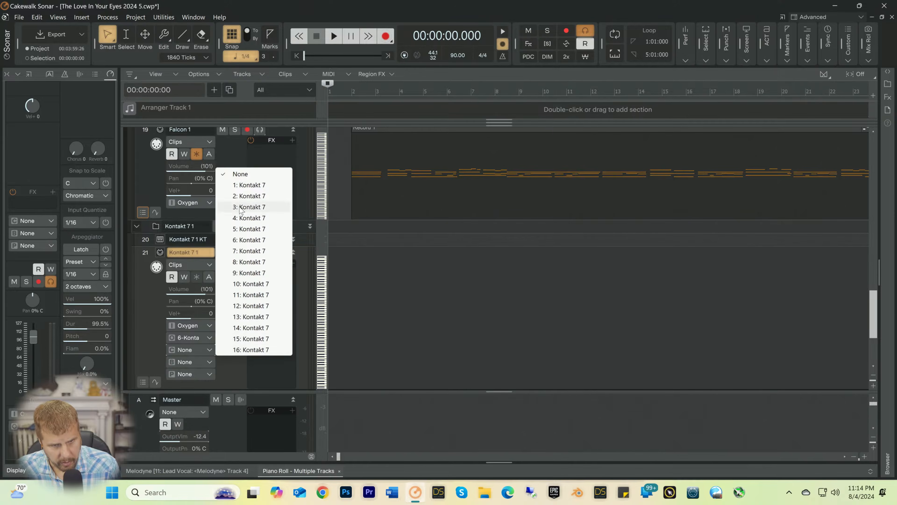
click(247, 186)
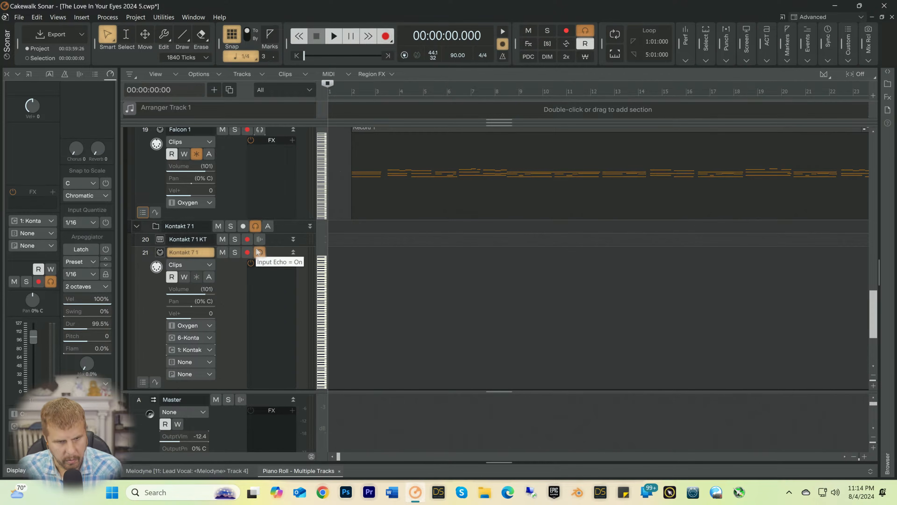
Step: Change the Kontakt 7 1 MIDI track's input to MIDI Omni on Oxygen 49
scroll(234, 291, down, 3)
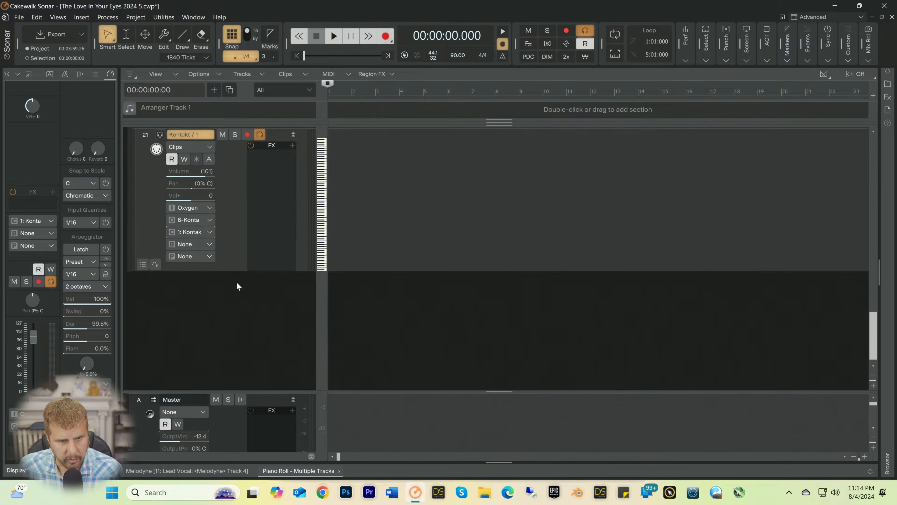
scroll(243, 224, up, 1)
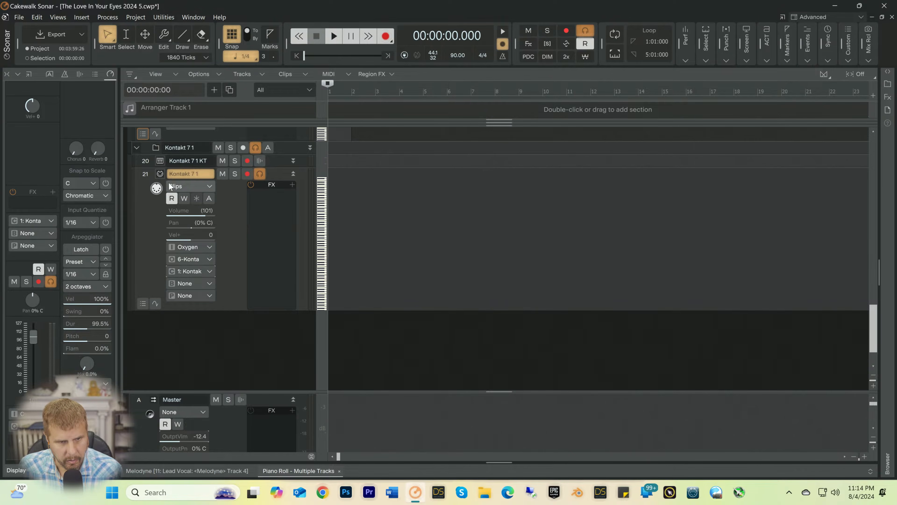
scroll(229, 197, up, 5)
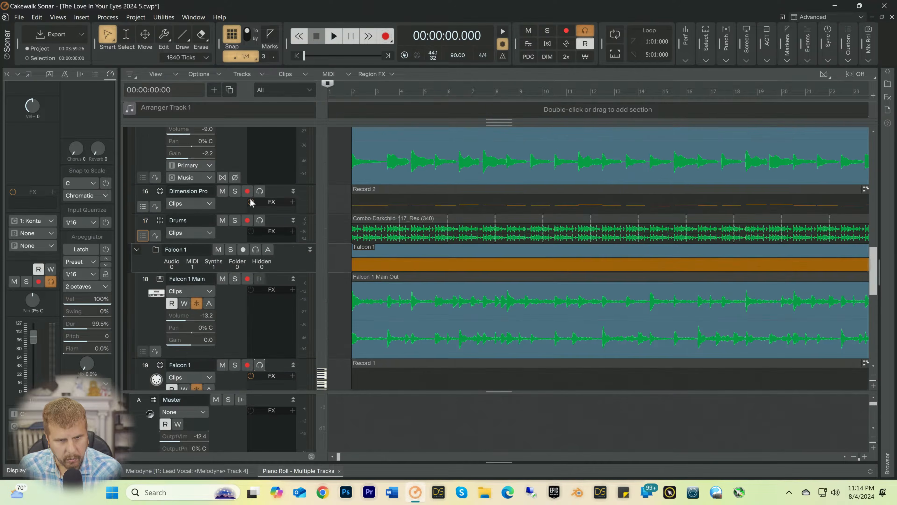
scroll(249, 204, down, 5)
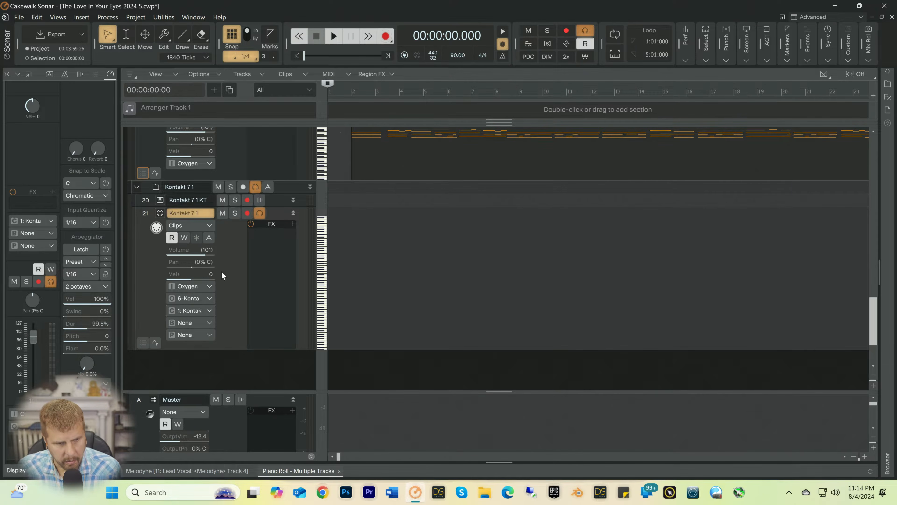
click(212, 285)
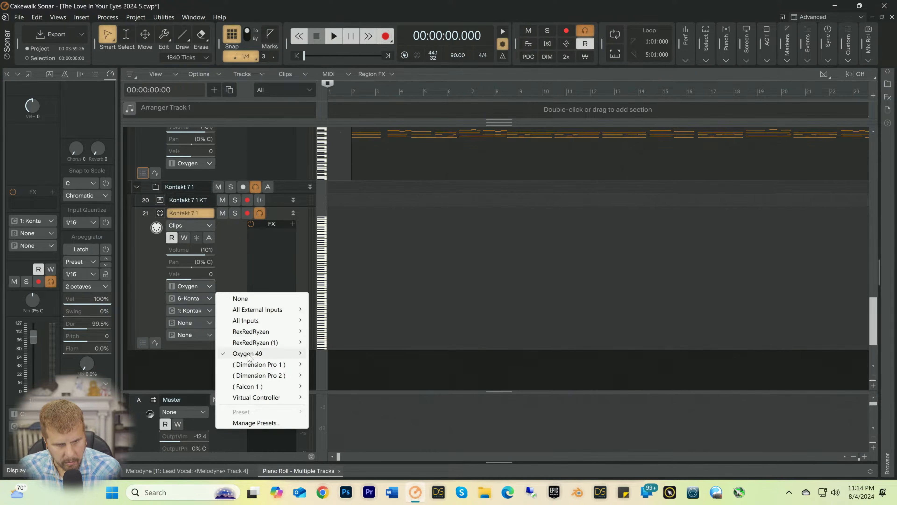
mouse_move(249, 356)
click(330, 178)
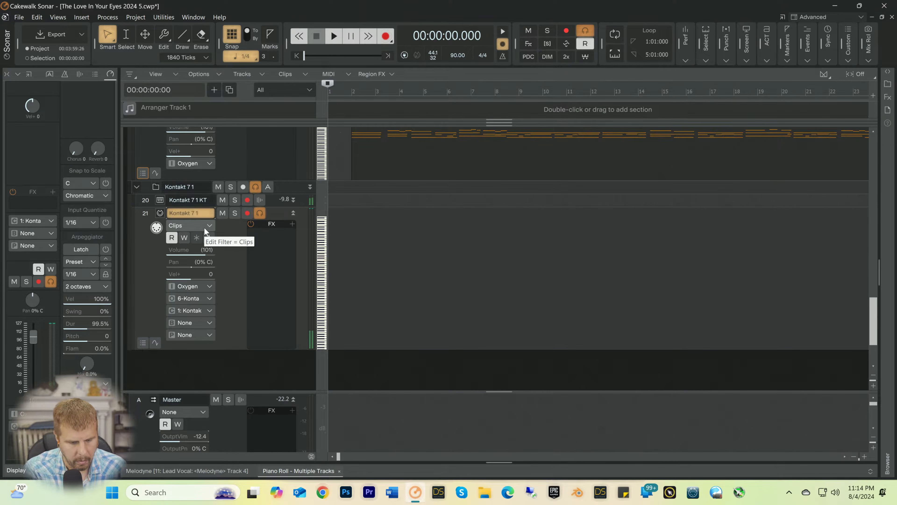
Step: Clear the name of MIDI track 21 and enlarge the Kontakt 7 1 KT track above it to show its controls
key(F2)
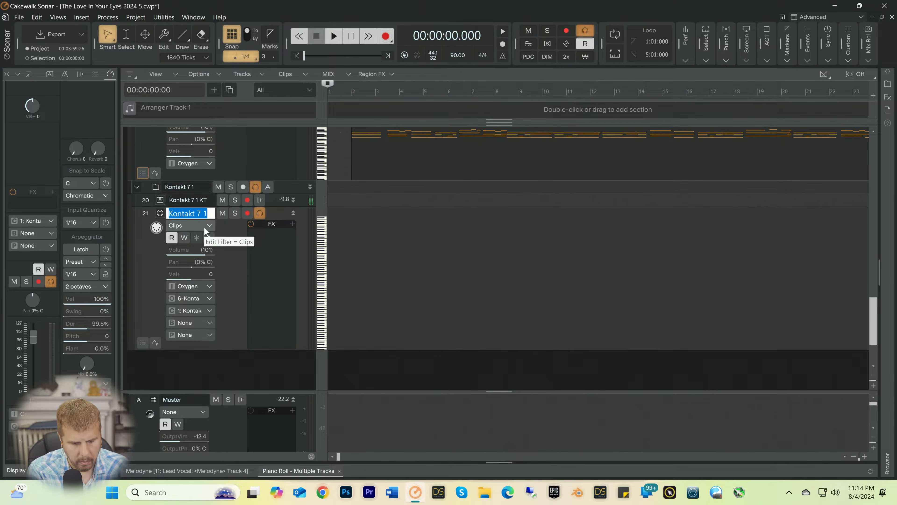
key(BackSpace)
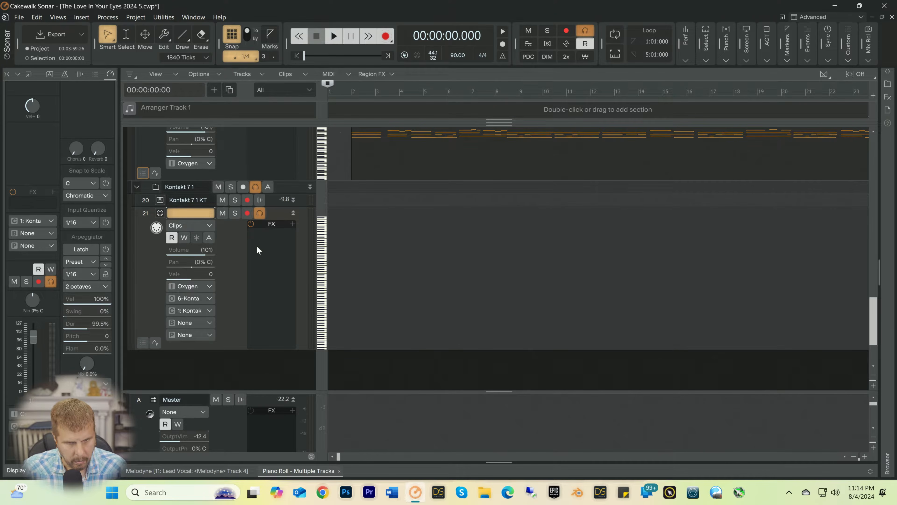
drag(275, 206, 265, 283)
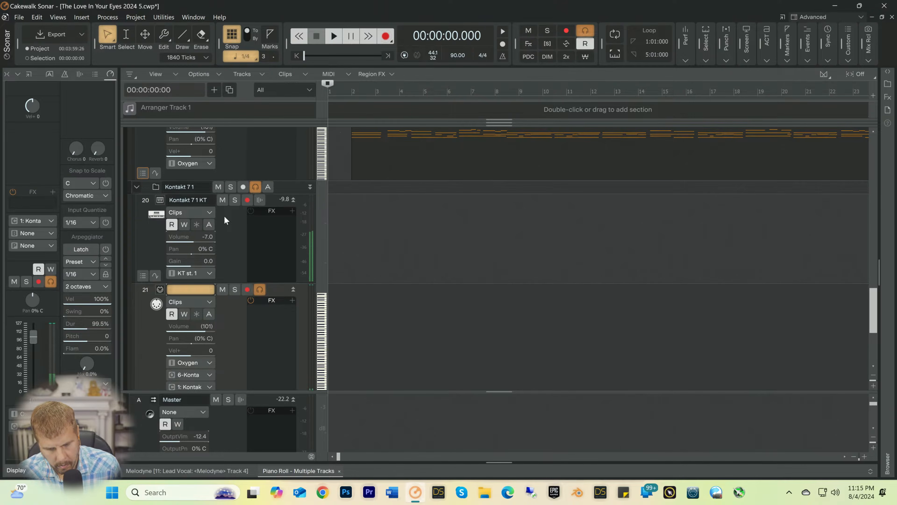
Step: Rehearse the opening with playback, and arm track 21 to record a cello take from the song's start to about measure 12
key(space)
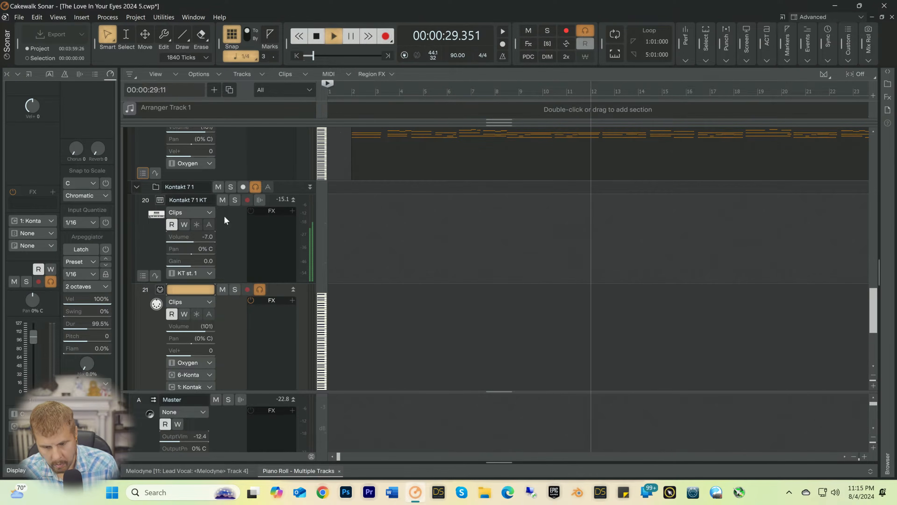
key(space)
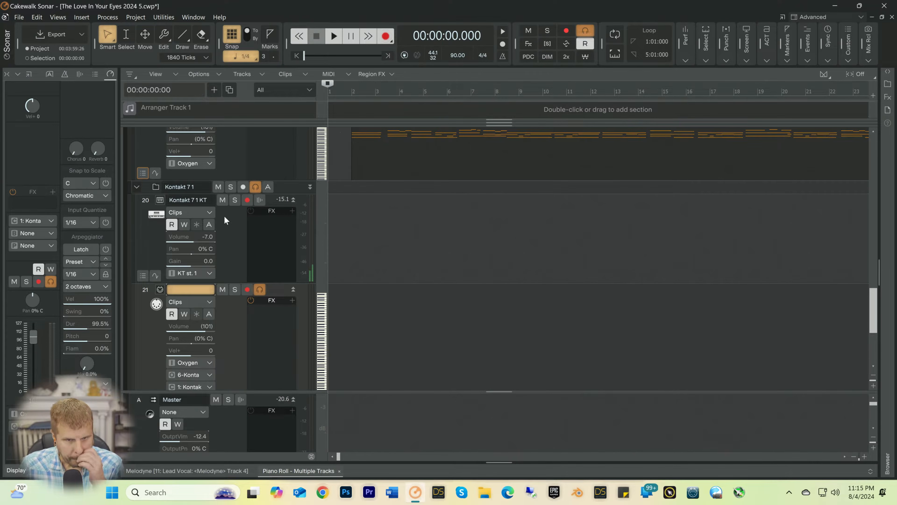
scroll(233, 236, down, 1)
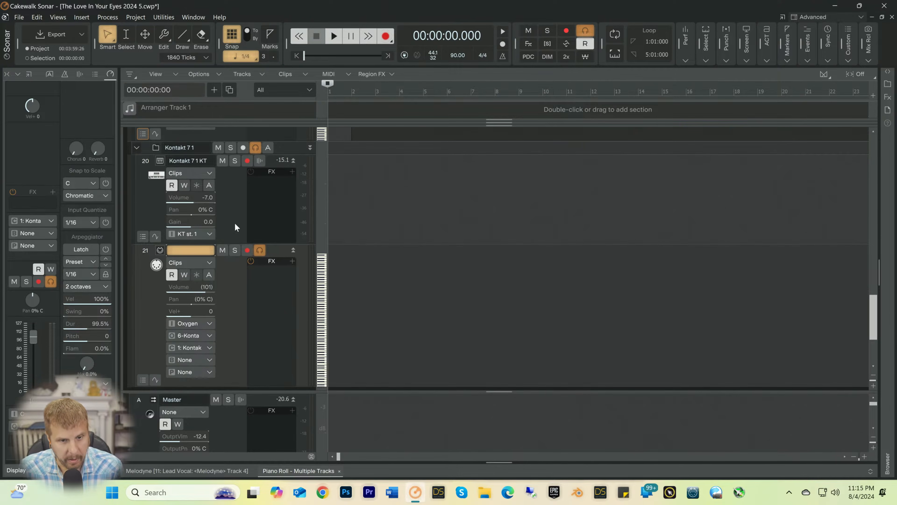
click(247, 251)
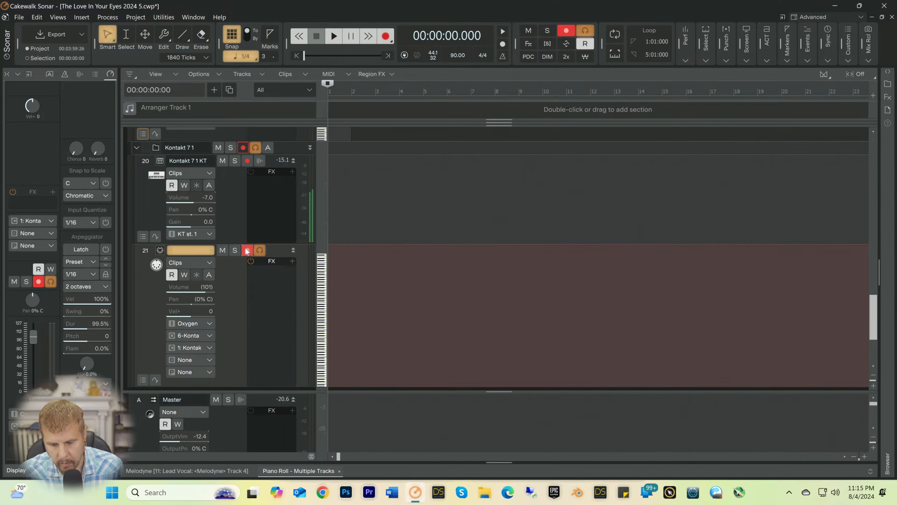
key(space)
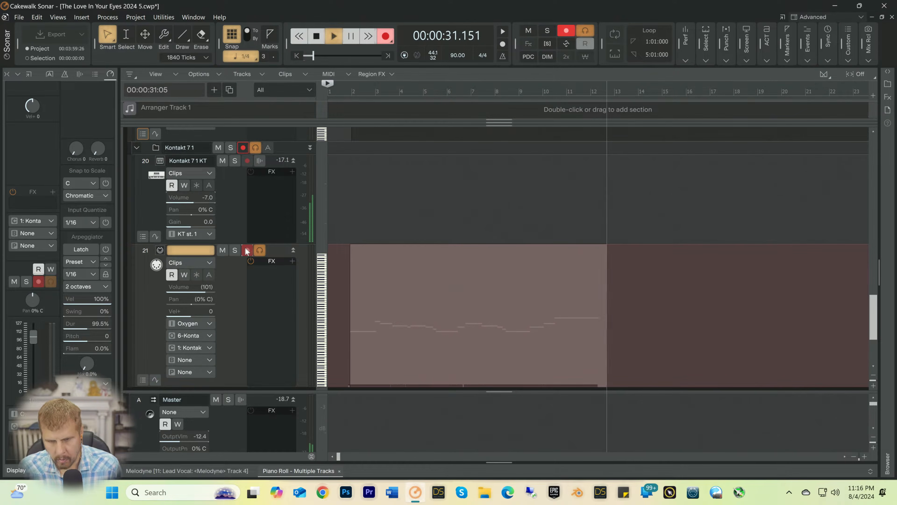
key(space)
key(space)
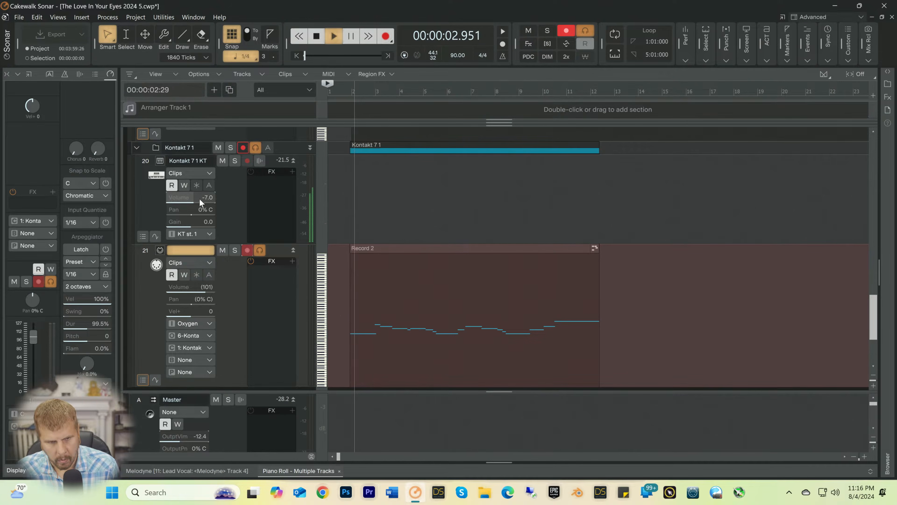
Step: Play back the recorded take from the start and lower the Kontakt 7 1 KT track's volume to -11.1
drag(199, 198, 198, 198)
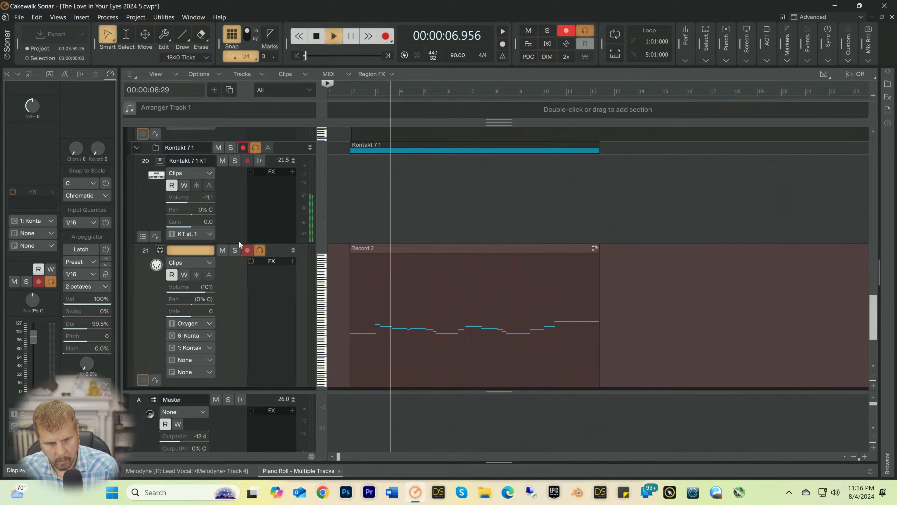
key(space)
Step: Open the cello clip in the Piano Roll, erase the short stray B4 note near measure 3 while listening, and close the Piano Roll
click(355, 304)
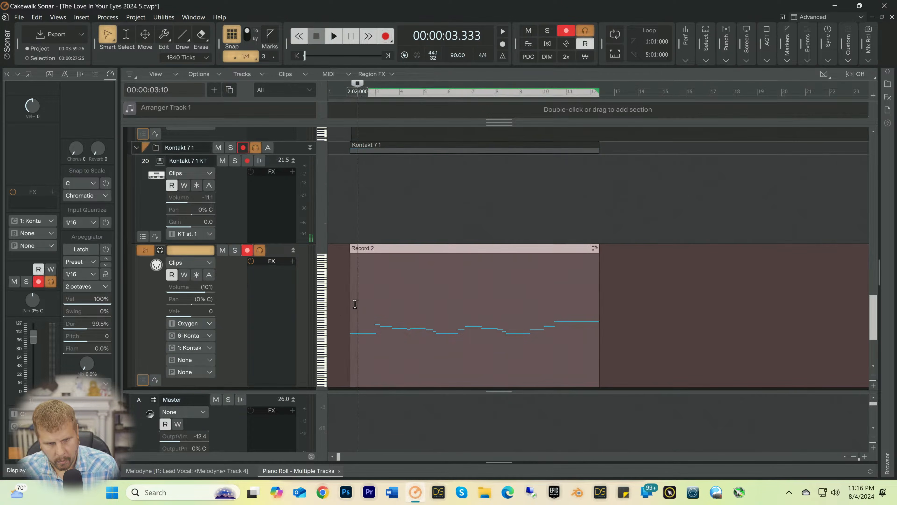
double_click(355, 304)
key(space)
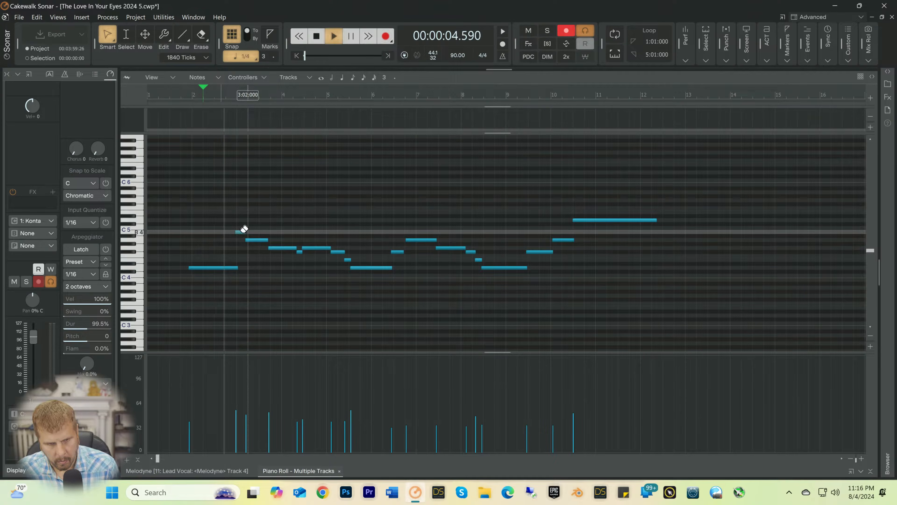
right_click(244, 229)
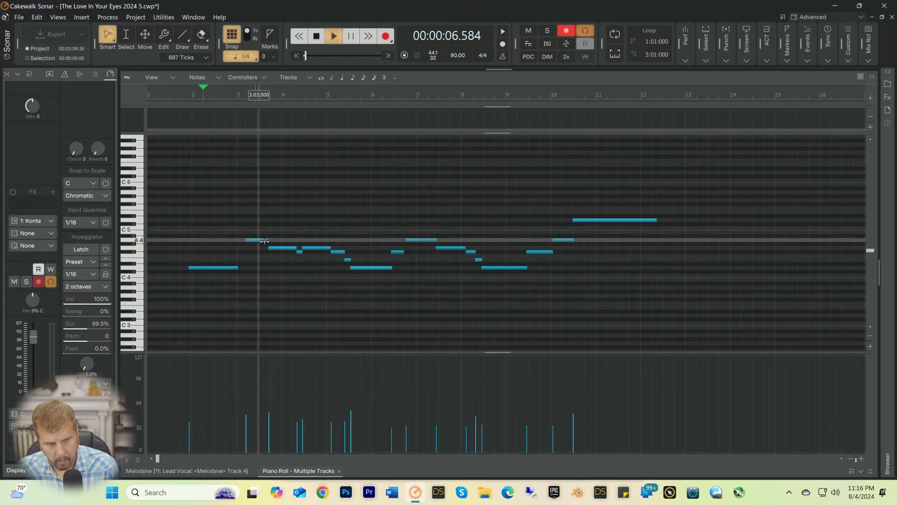
key(space)
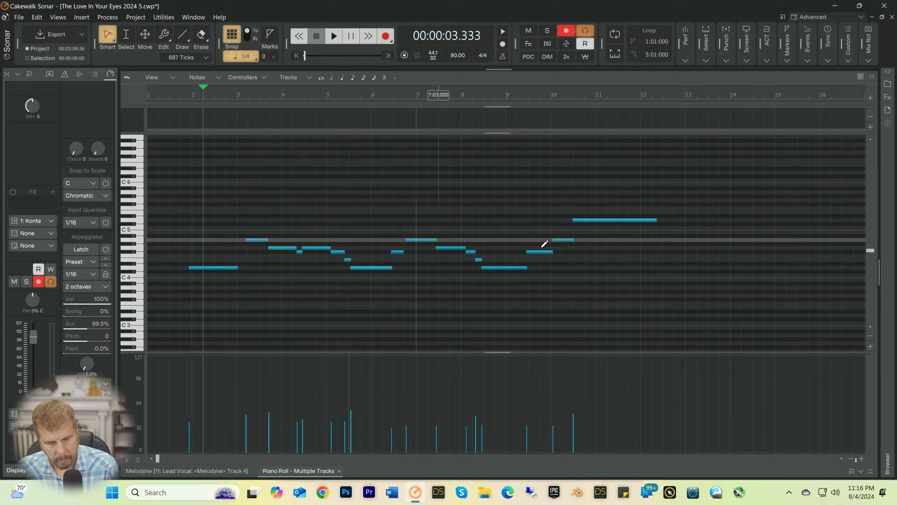
click(870, 473)
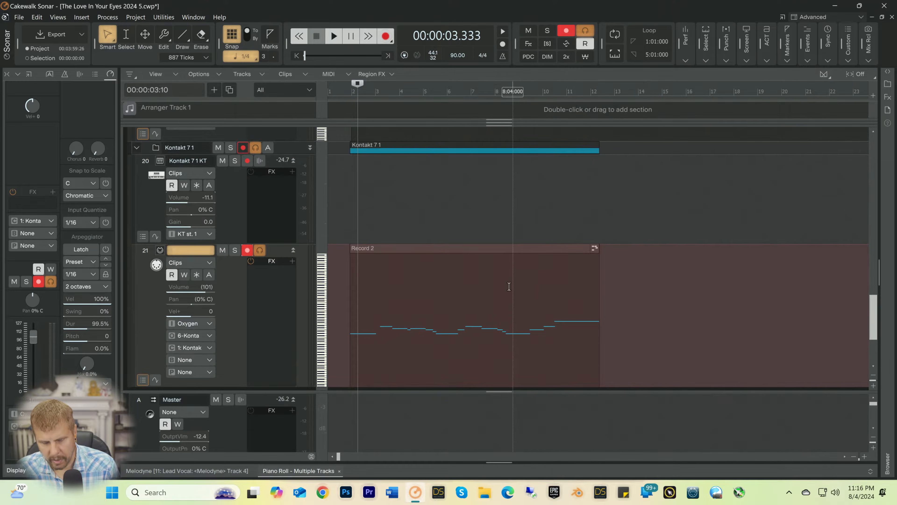
Step: Delete the cello clip on track 21 and record a replacement take from the song's start to about measure 12
click(500, 292)
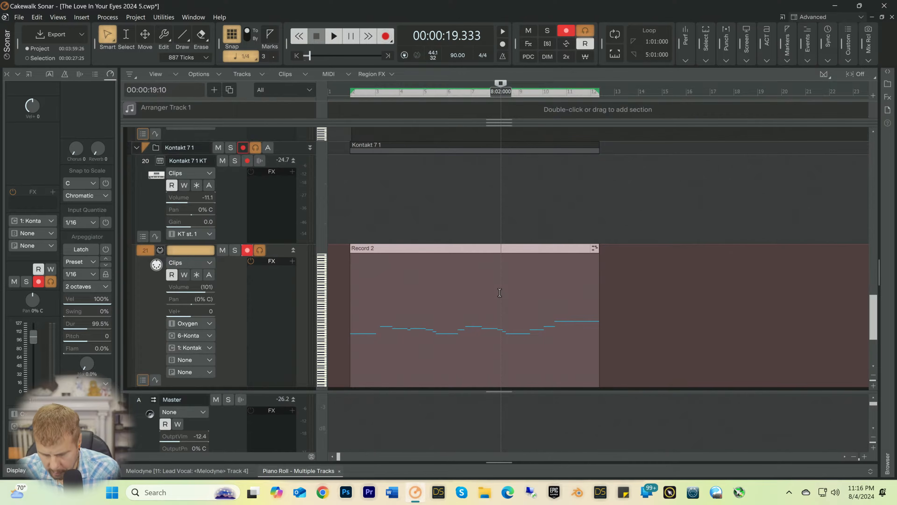
key(Delete)
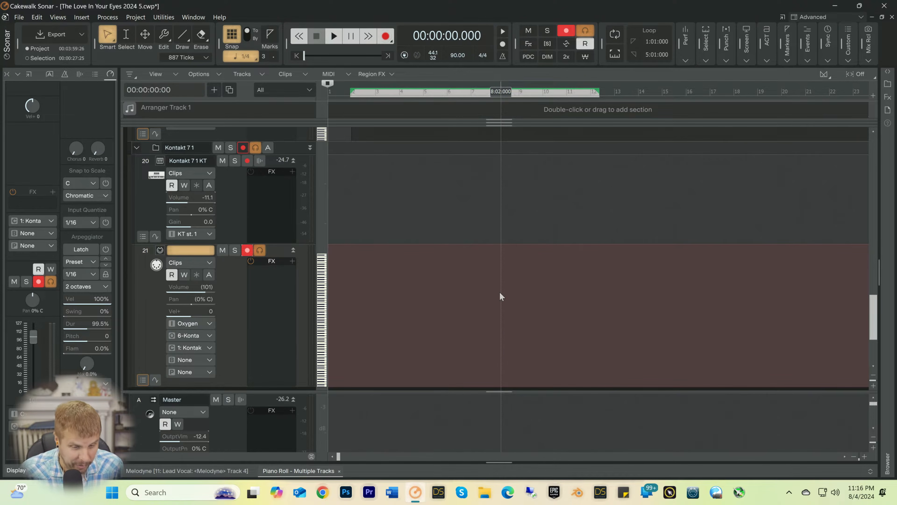
key(space)
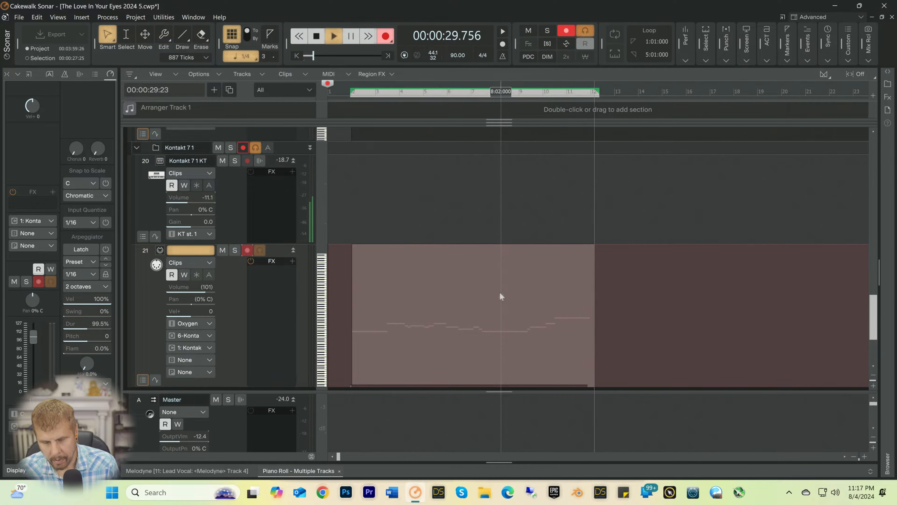
key(space)
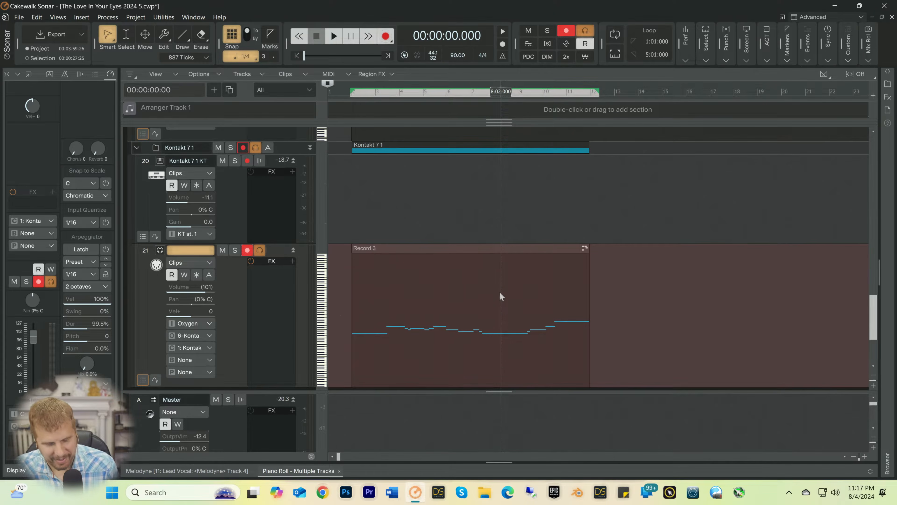
Step: Open the new cello clip on track 21 in the Piano Roll, select all its notes, and quantize them
double_click(424, 277)
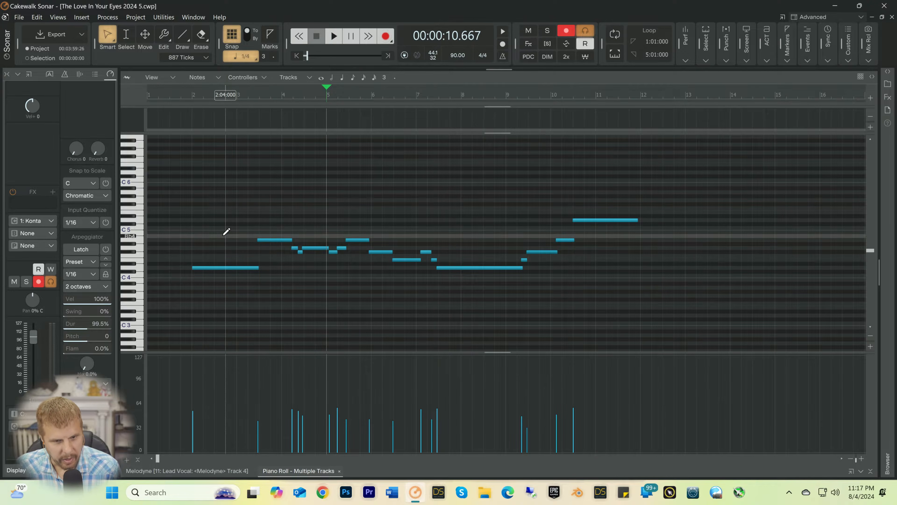
drag(175, 182, 669, 300)
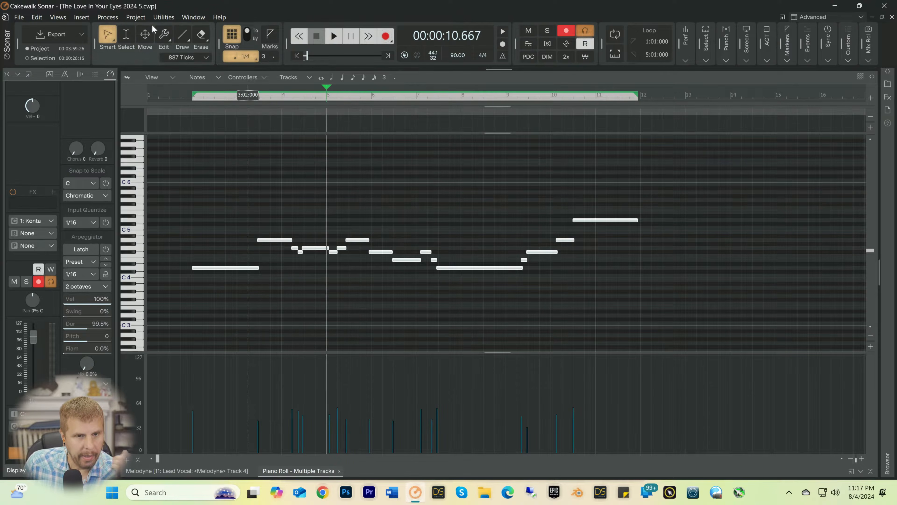
click(134, 19)
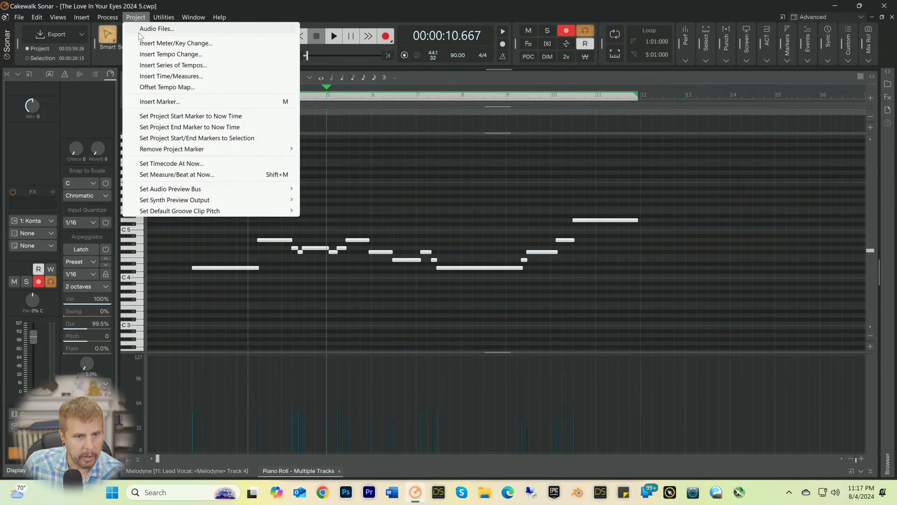
click(121, 40)
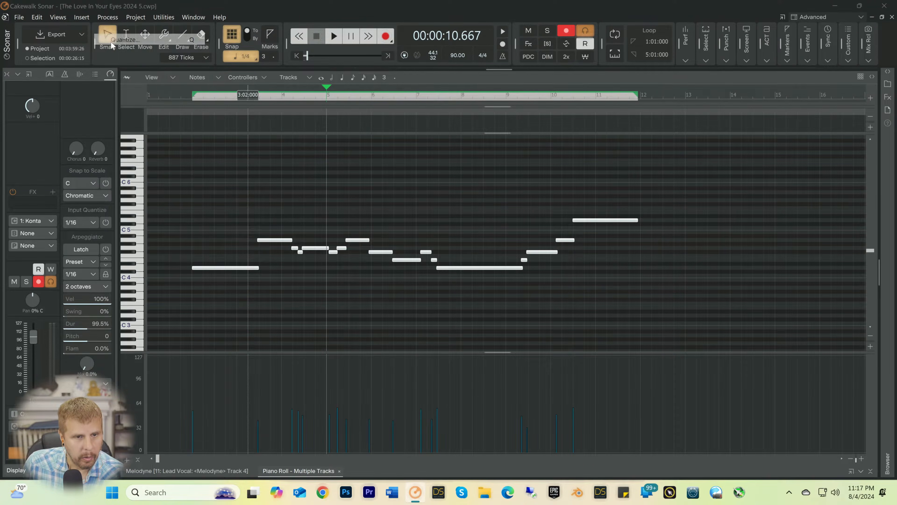
click(556, 162)
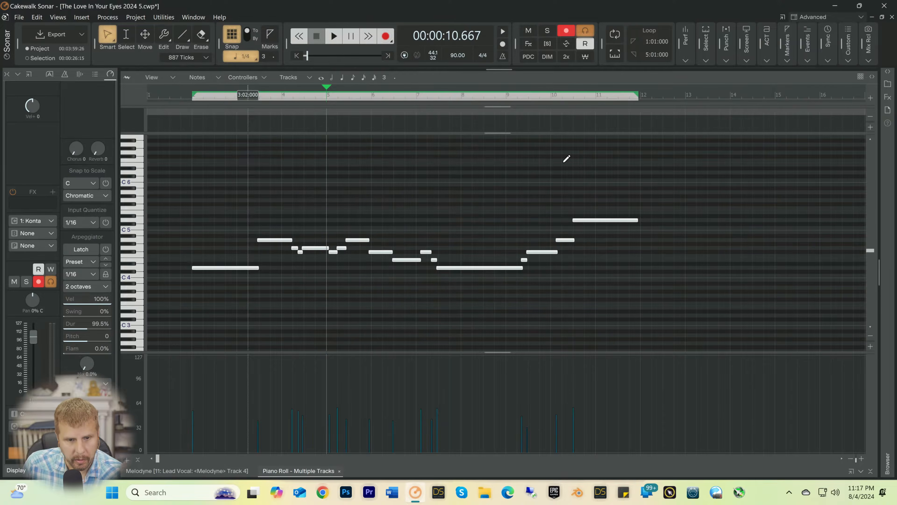
Step: Play back the quantized notes from 1:03, and check the passage from 4:03 again
key(space)
key(space)
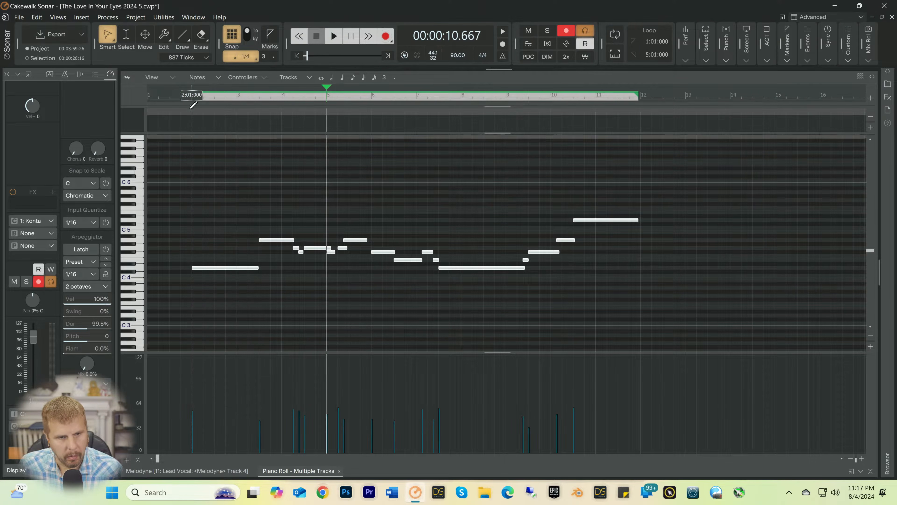
click(167, 99)
key(space)
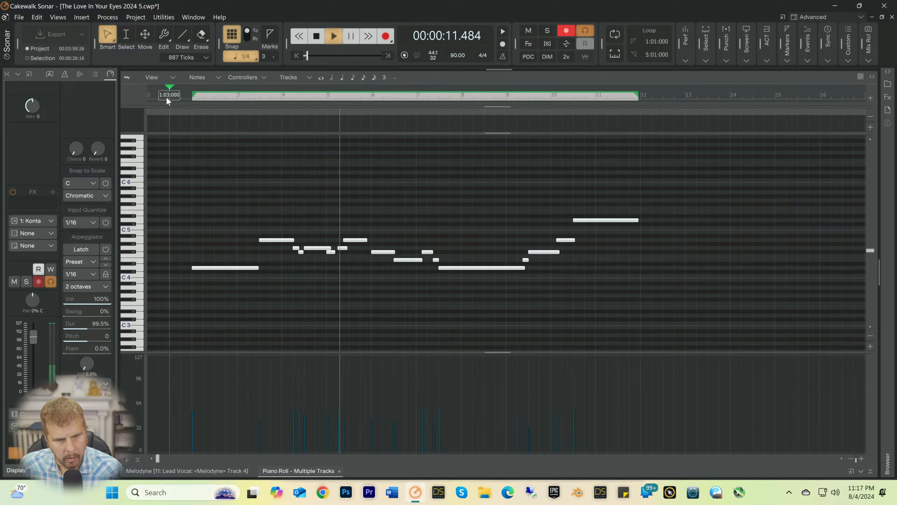
key(space)
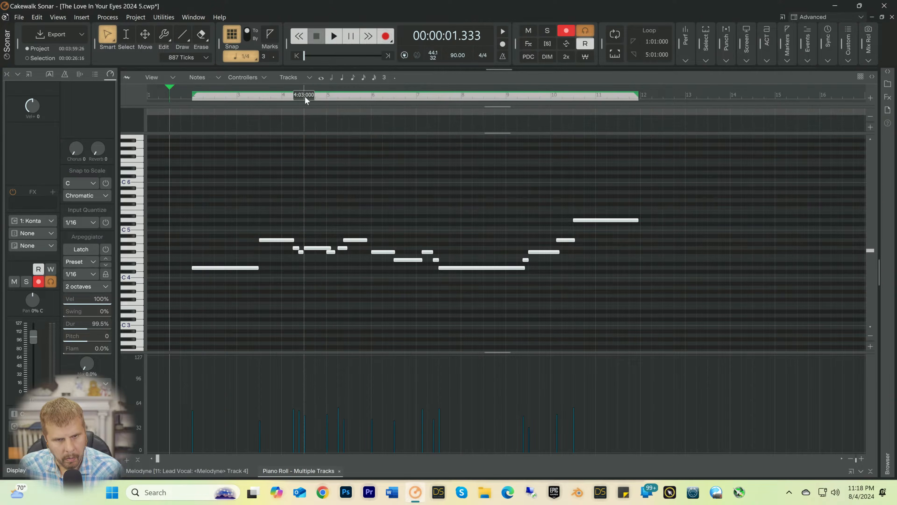
key(space)
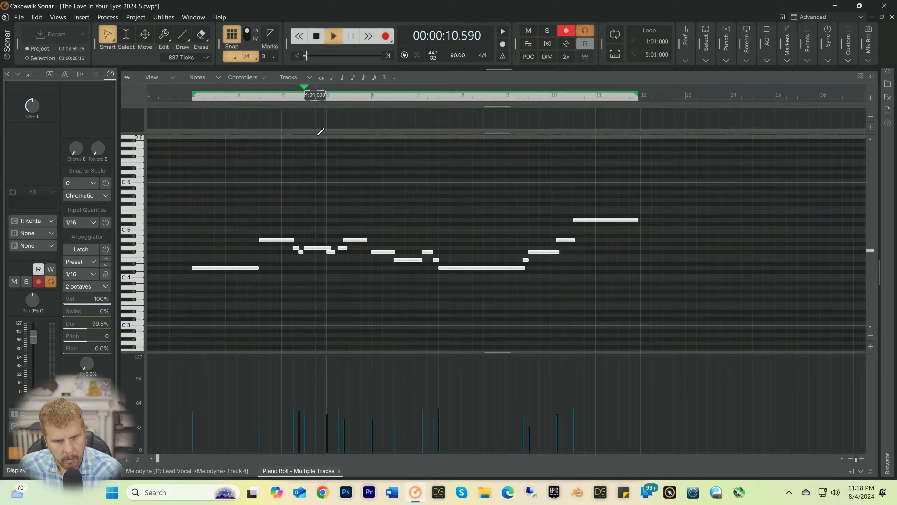
key(space)
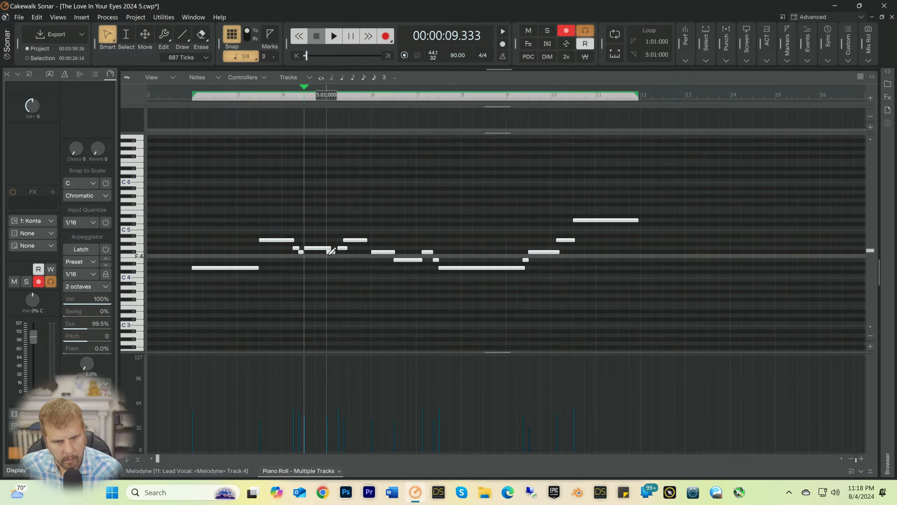
Step: Move the short F#4 note in measure 5 to 5:02 and the following A4 note to 5:03, and listen from 4:03
drag(331, 253, 333, 255)
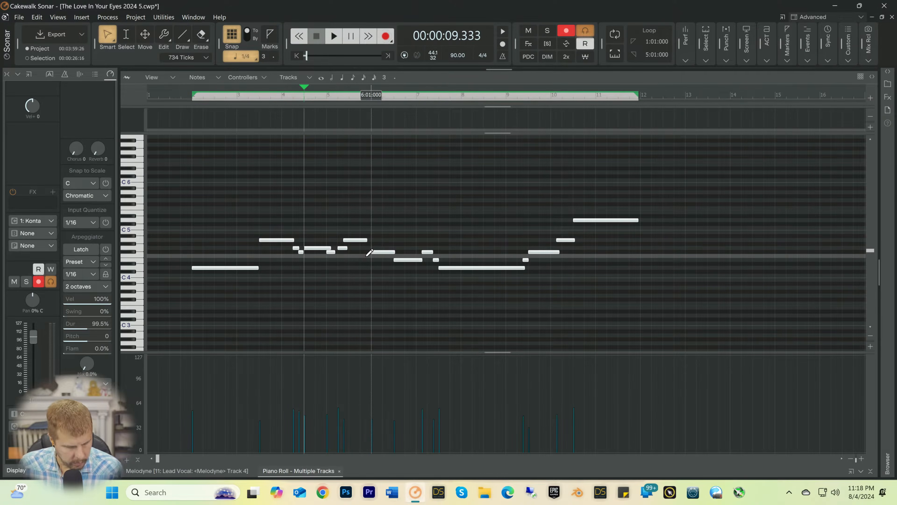
click(334, 268)
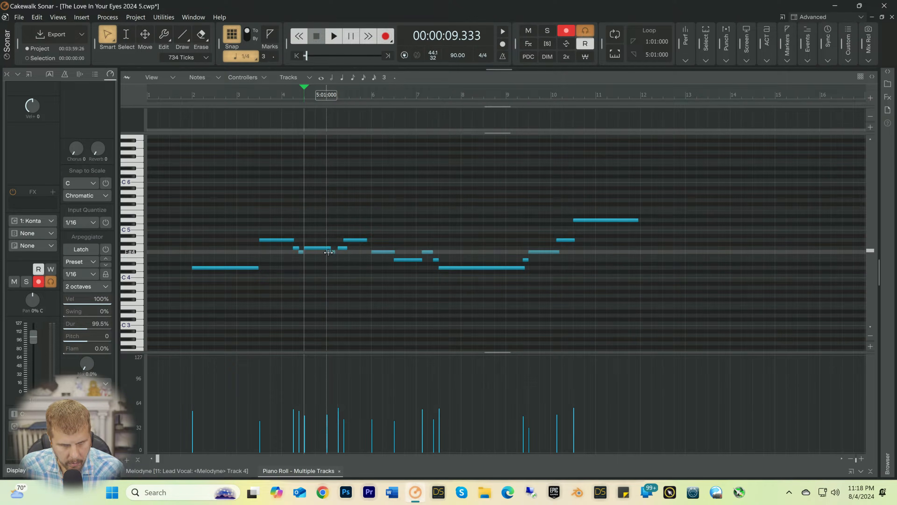
drag(331, 253, 359, 241)
key(space)
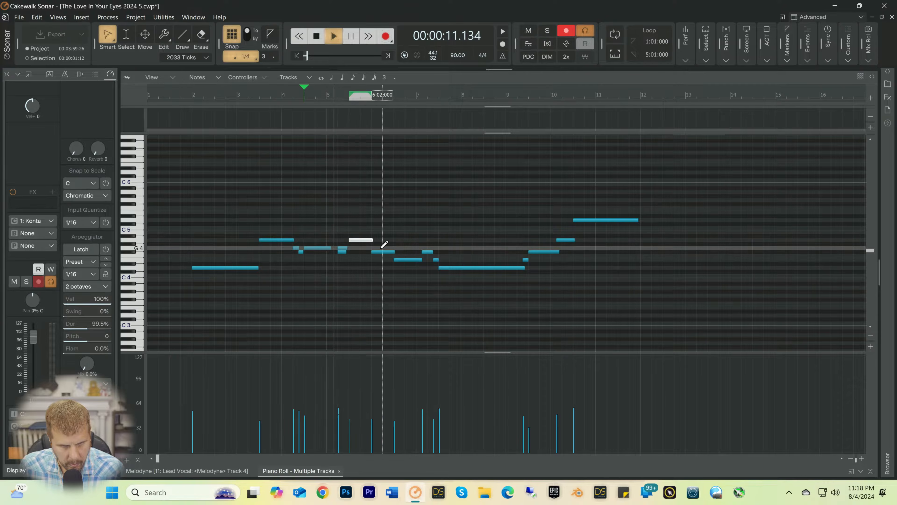
key(space)
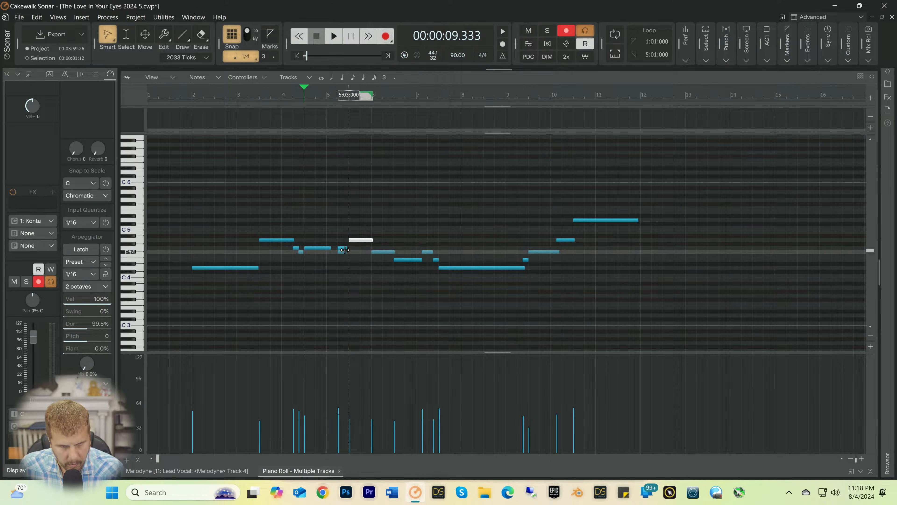
Step: Set the snap to 1/8, move measure 5's short G4 note to 5:02:480, make the adjoining notes meet end to end, and play back the phrase
click(344, 249)
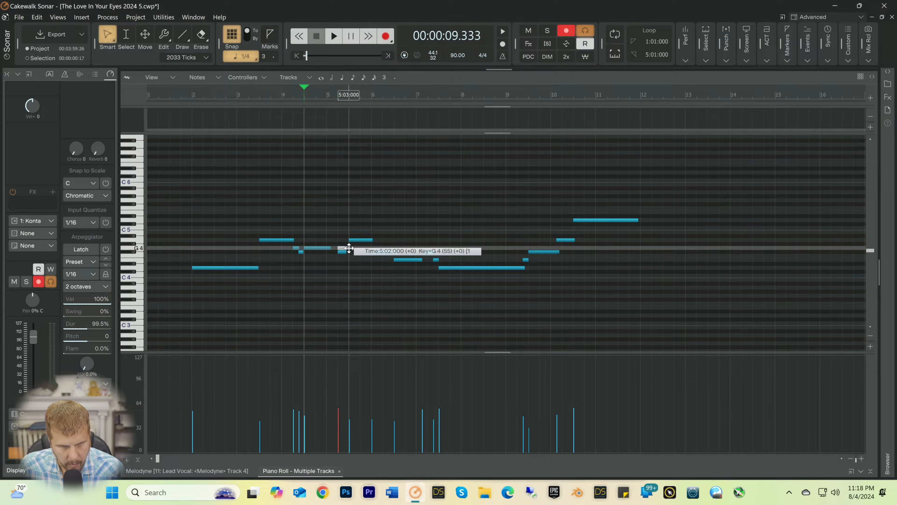
click(243, 59)
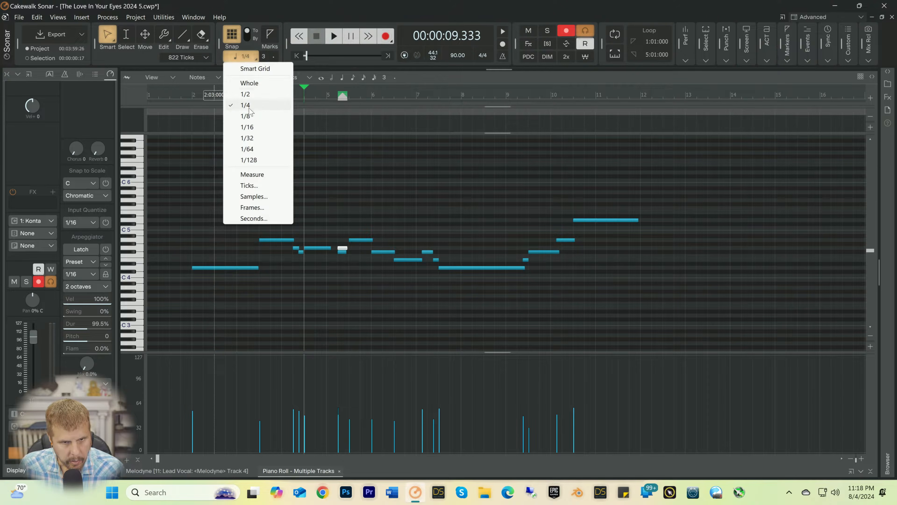
click(247, 116)
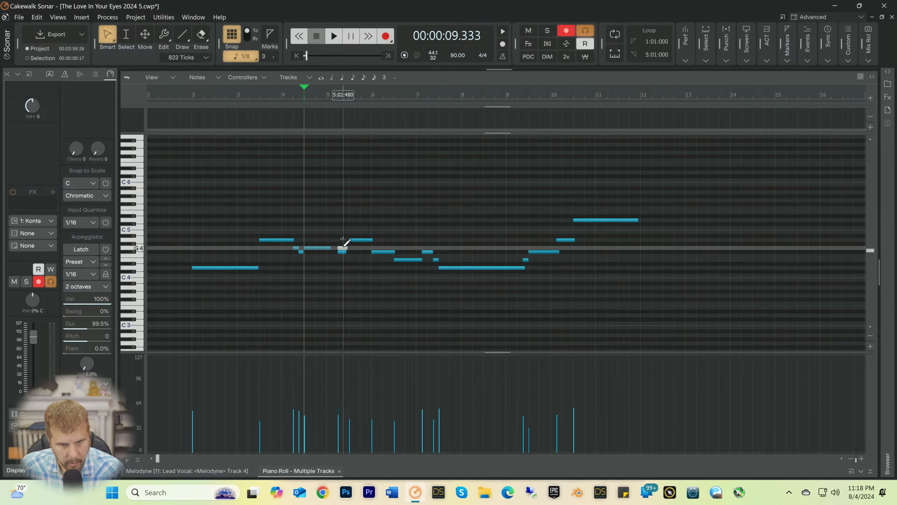
drag(343, 248, 348, 248)
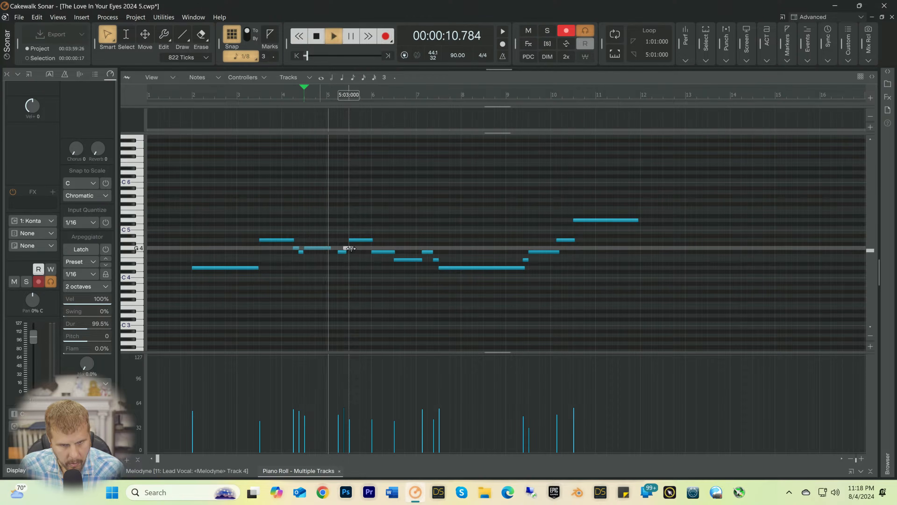
mouse_move(352, 248)
mouse_down()
mouse_move(330, 246)
mouse_move(337, 246)
mouse_up()
key(space)
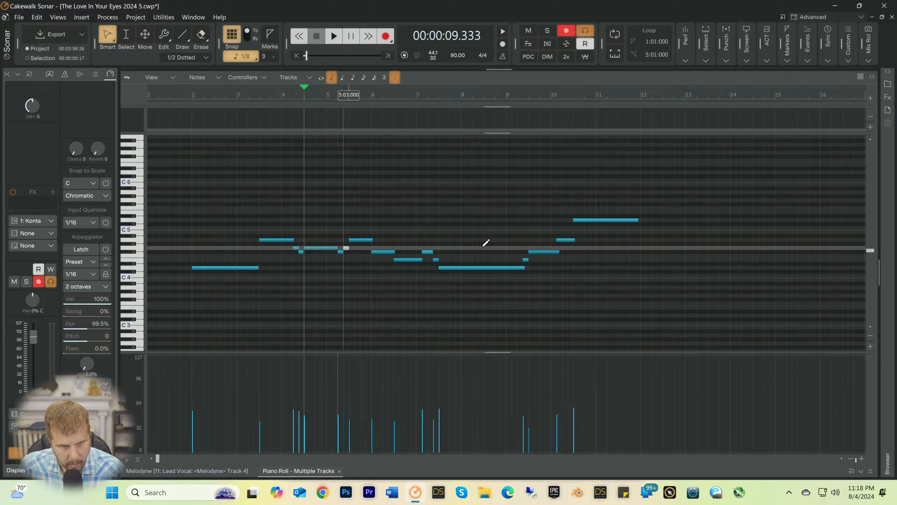
key(space)
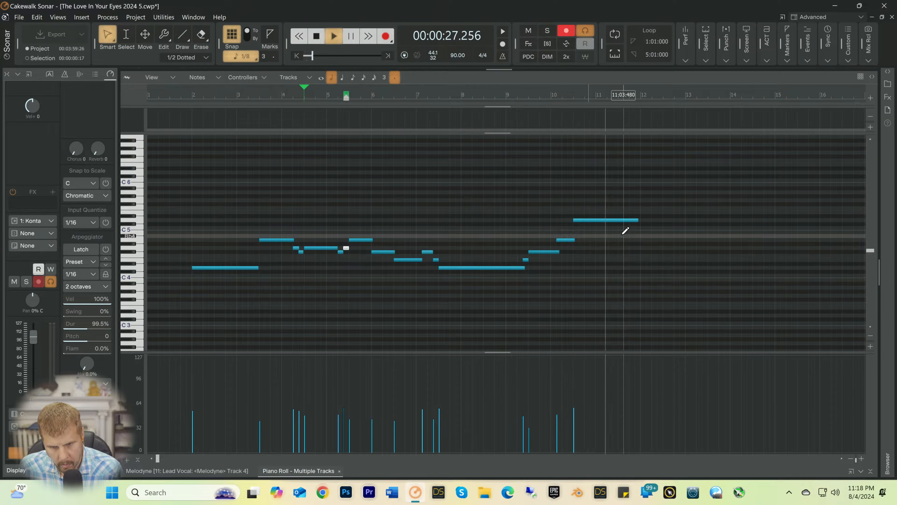
key(space)
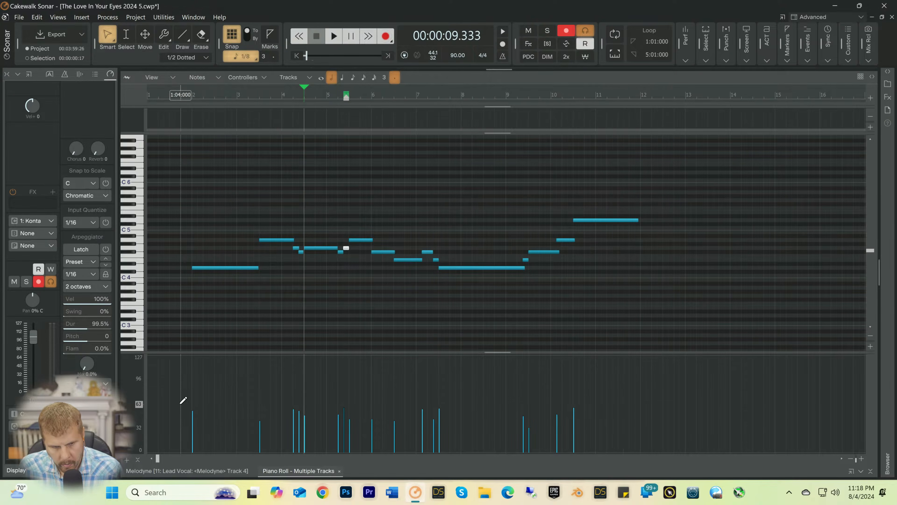
Step: Select all notes, even out their velocities to about 50 through measure 7 and about 58 near the phrase's end, and audition the result
drag(167, 184, 716, 290)
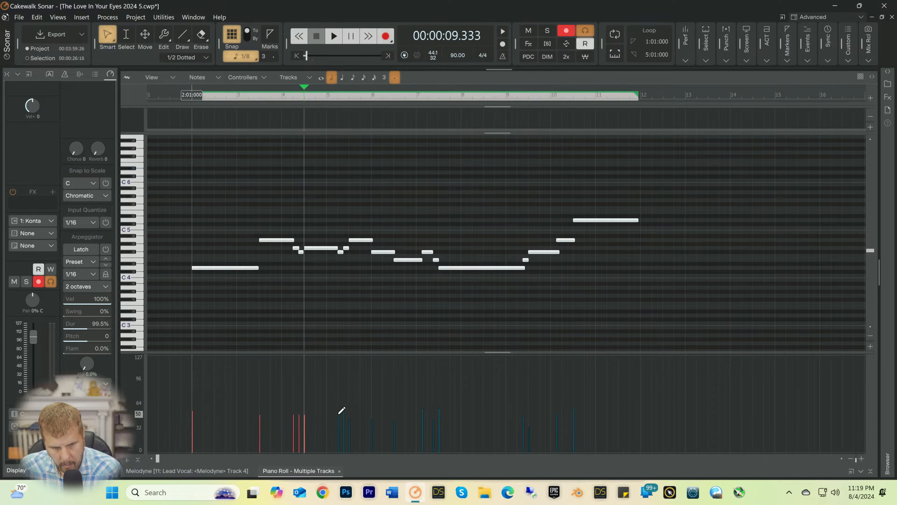
key(space)
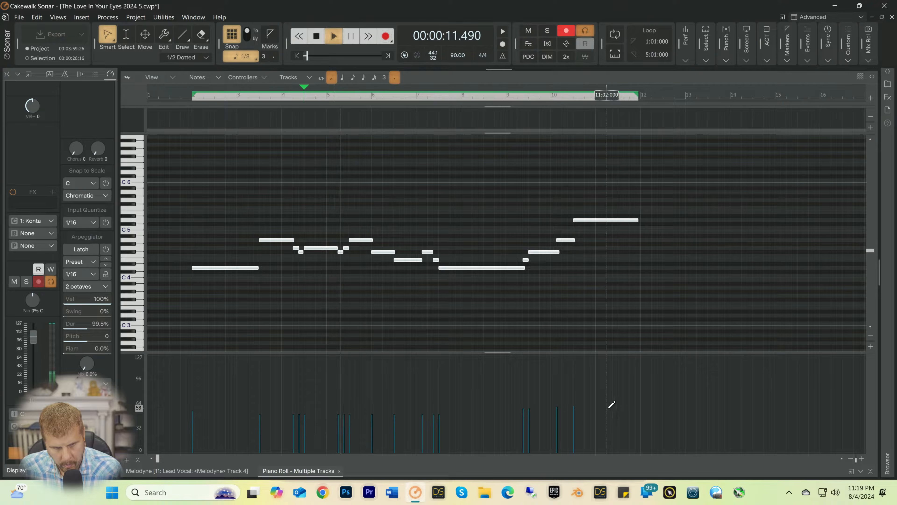
click(870, 470)
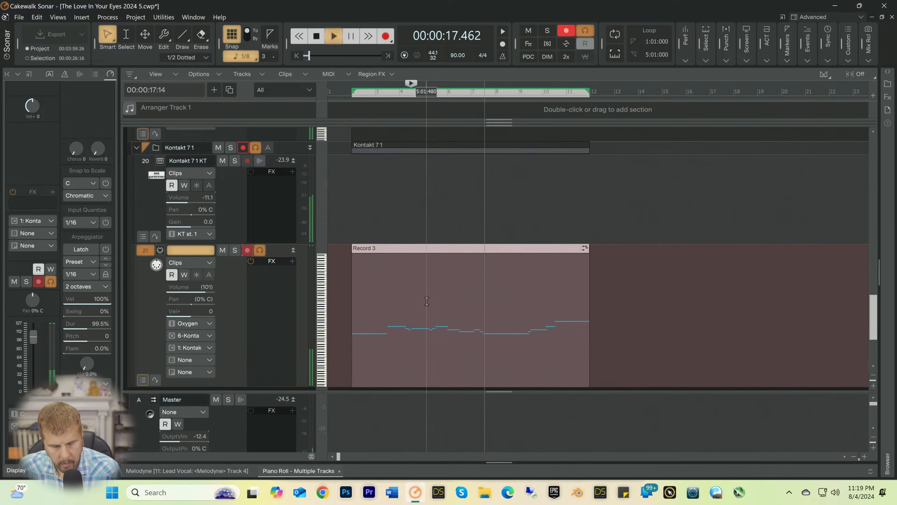
click(491, 352)
double_click(491, 352)
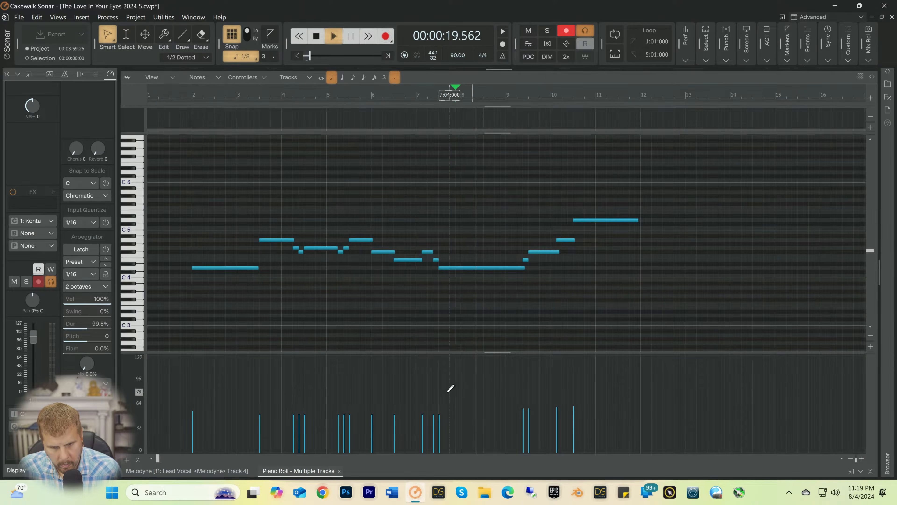
key(space)
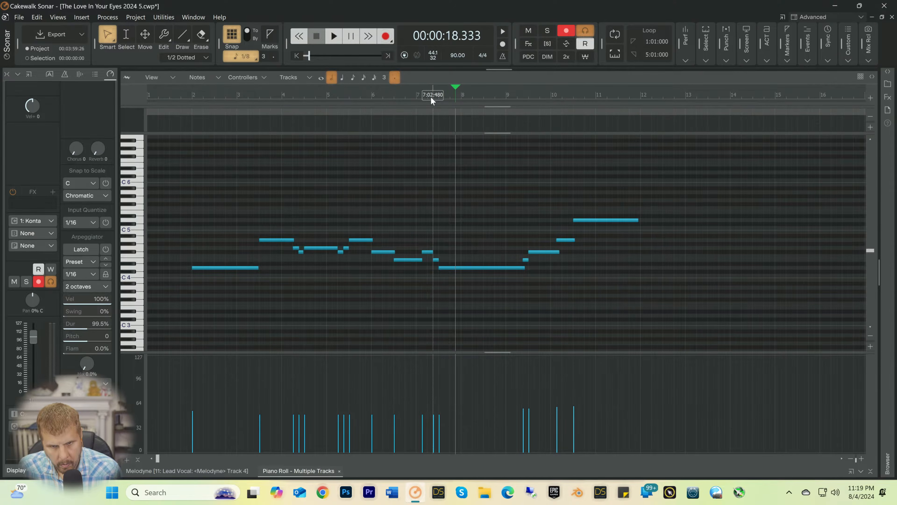
Step: Lower the velocity of the long D4 note at 7:03 to about 32 and play back from 7:02:480
click(433, 95)
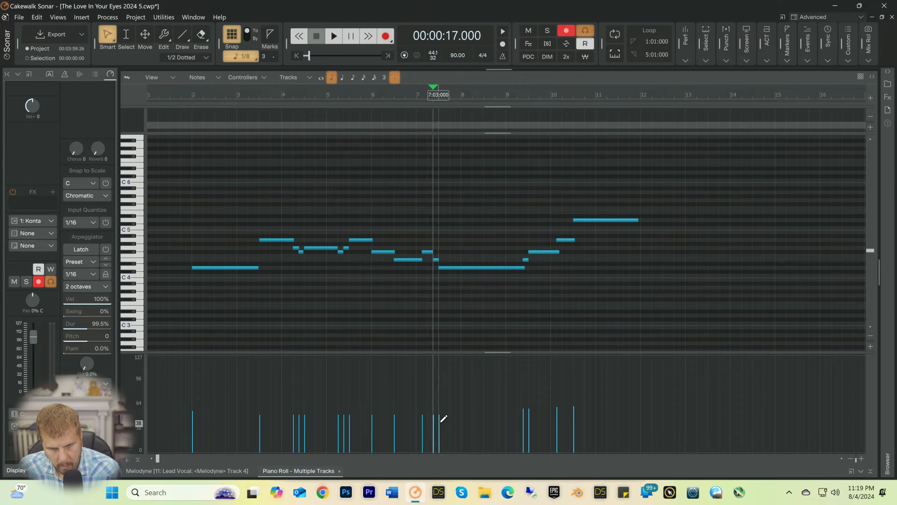
drag(440, 422, 440, 423)
key(space)
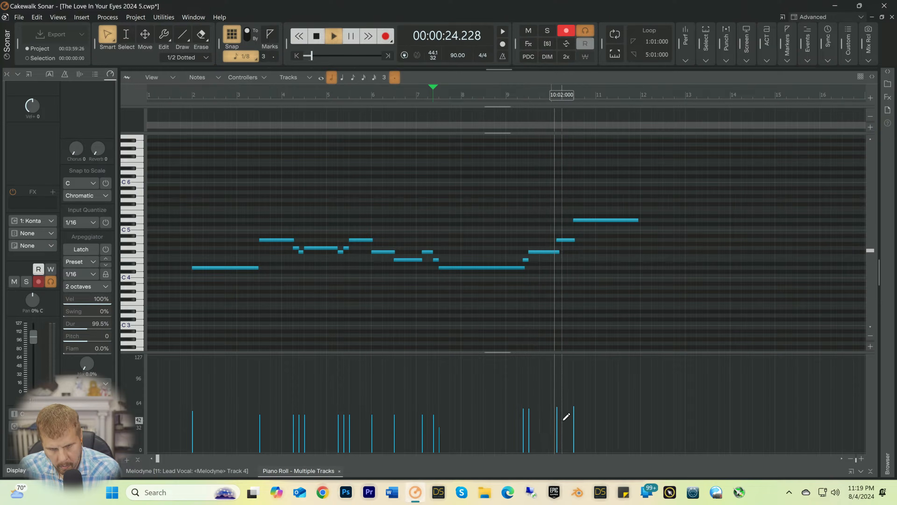
key(space)
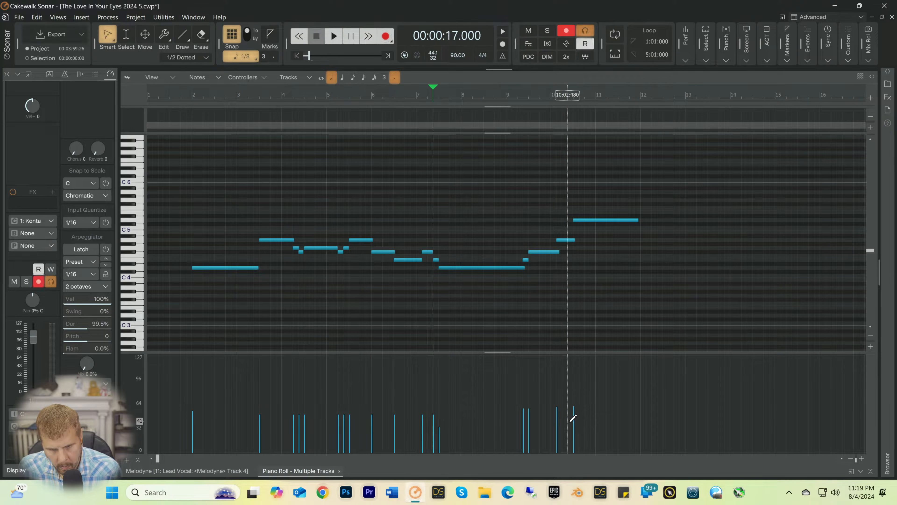
Step: Lower the velocity of the final D5 note at 10:03 to about 36 and listen to the ending from measure 10
drag(572, 422, 601, 415)
key(space)
key(space)
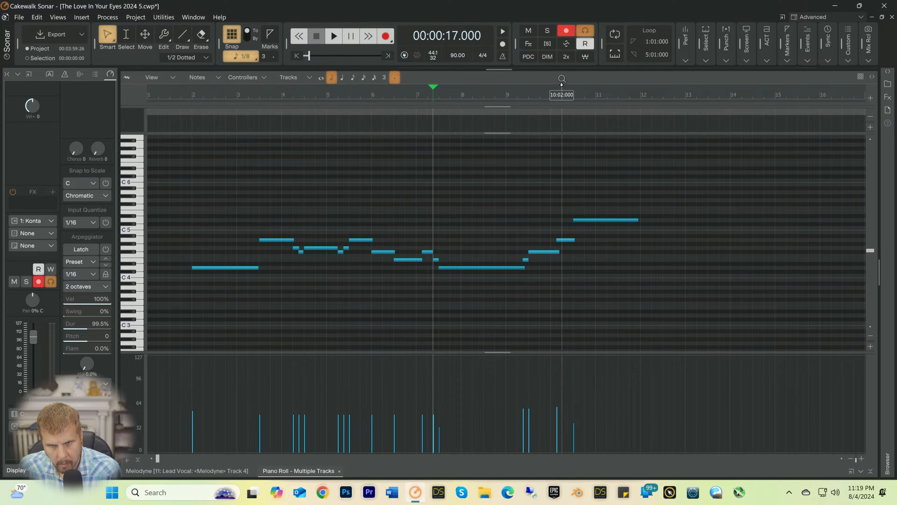
click(556, 94)
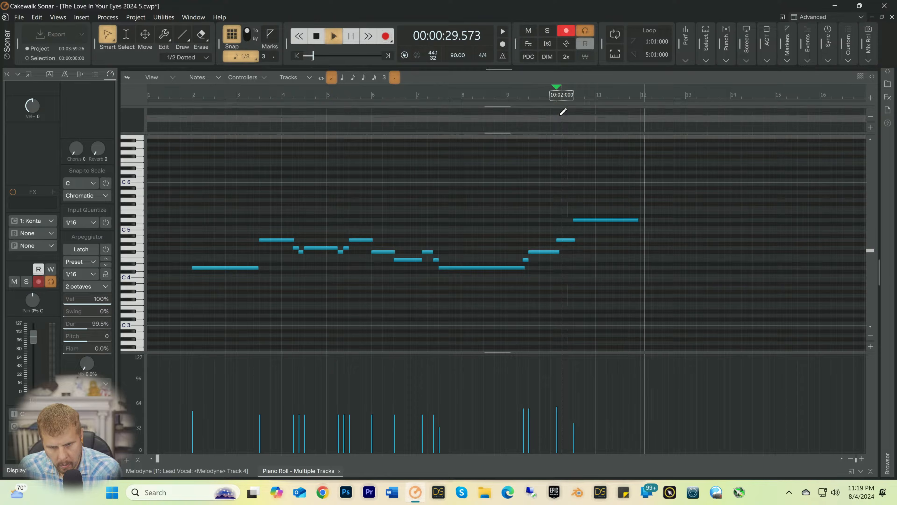
key(space)
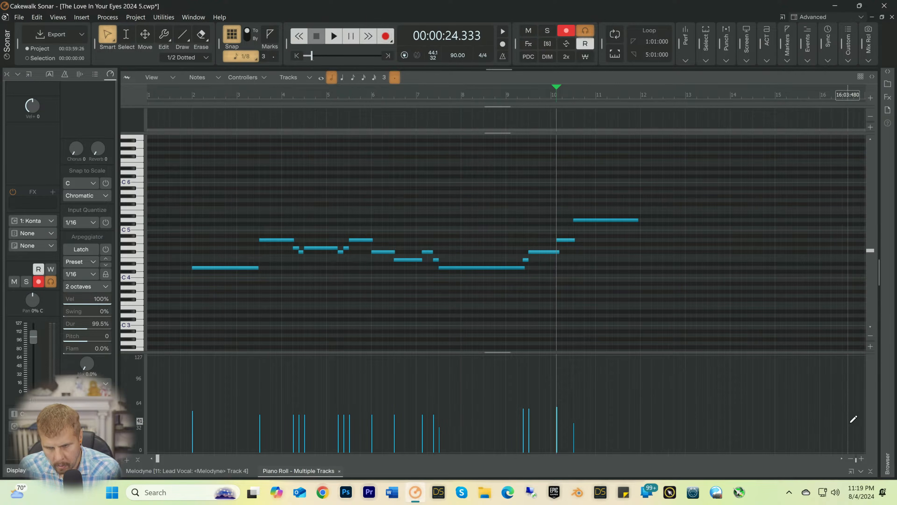
Step: Close the Piano Roll, look further along the song around measure 43 in the track view, and reopen the Piano Roll
click(871, 471)
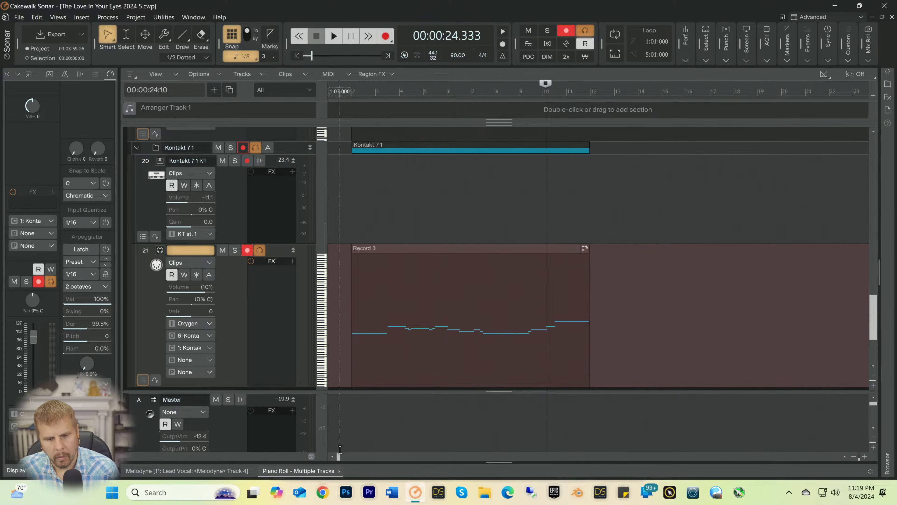
drag(341, 457, 530, 460)
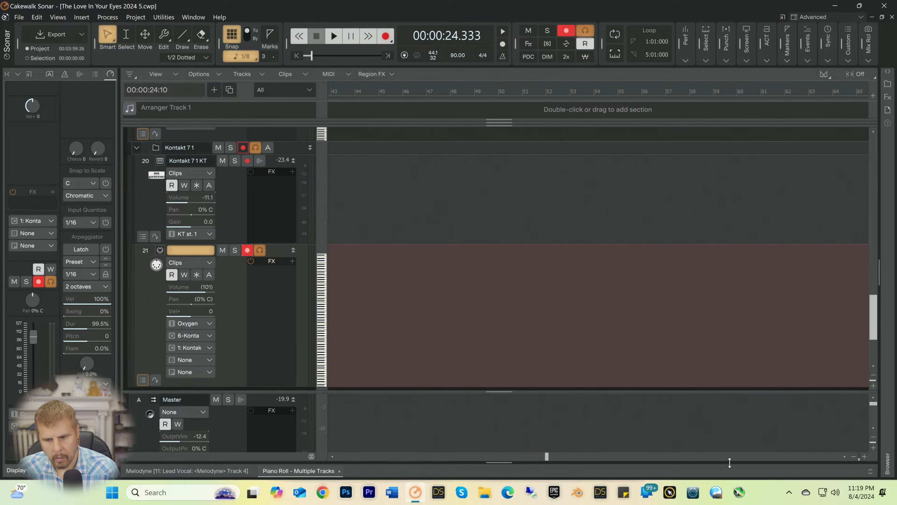
click(871, 471)
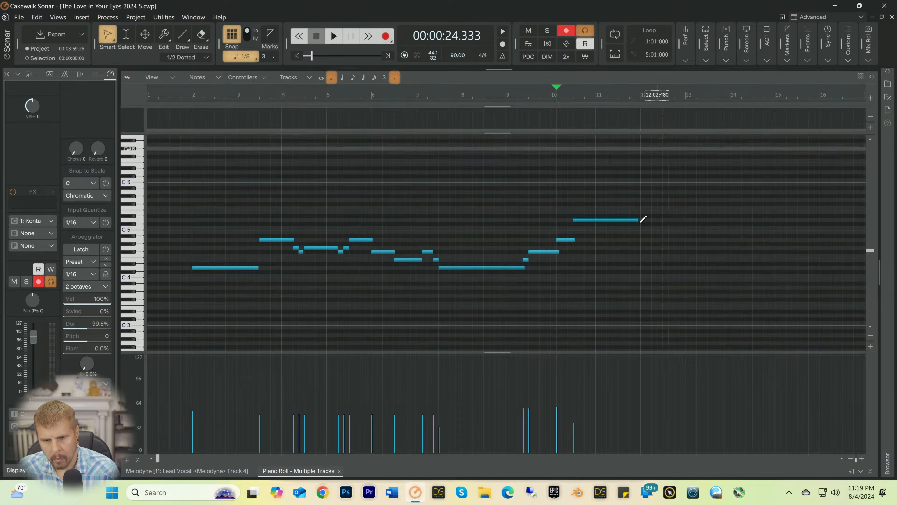
Step: Close the Piano Roll, find the song's ending in the track view, and play it from 85:02
click(868, 470)
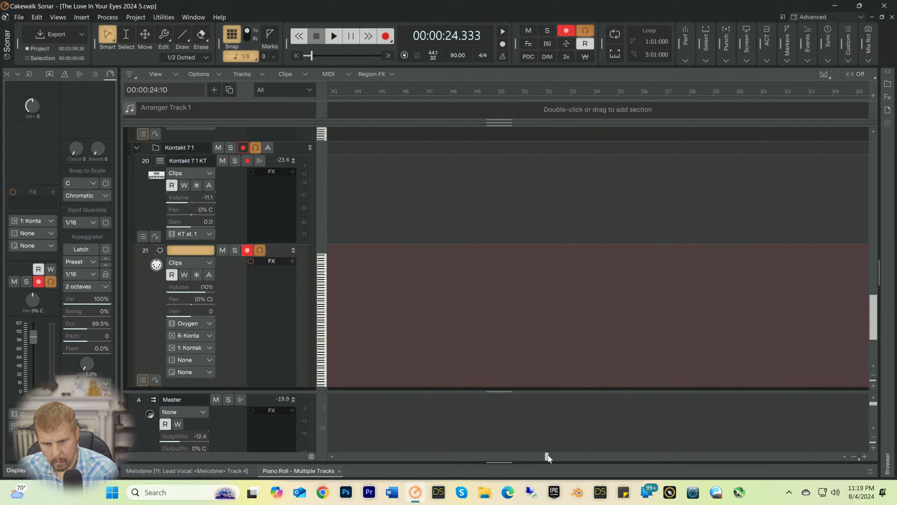
drag(548, 456, 621, 456)
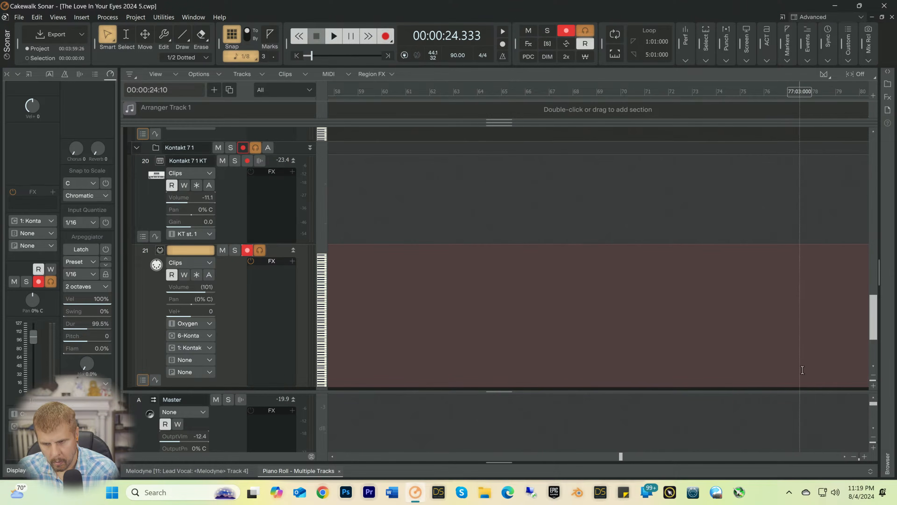
click(874, 376)
click(874, 375)
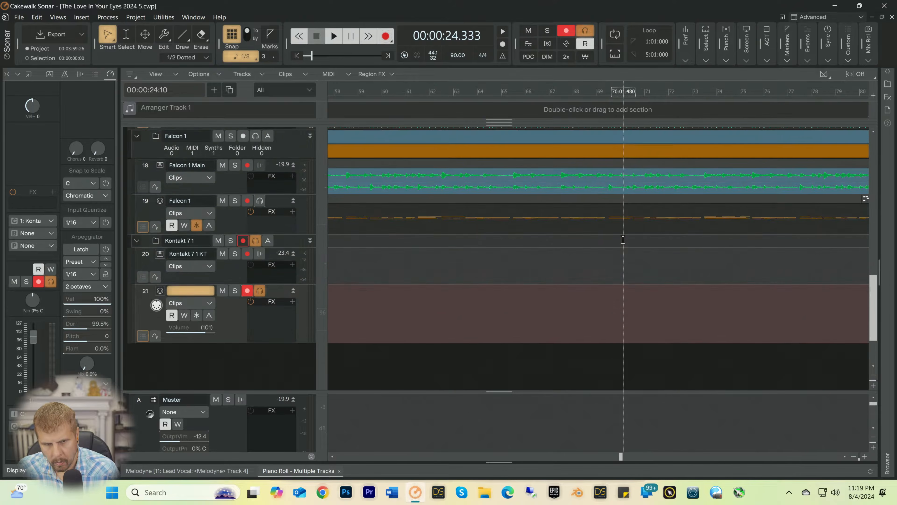
scroll(624, 240, up, 1)
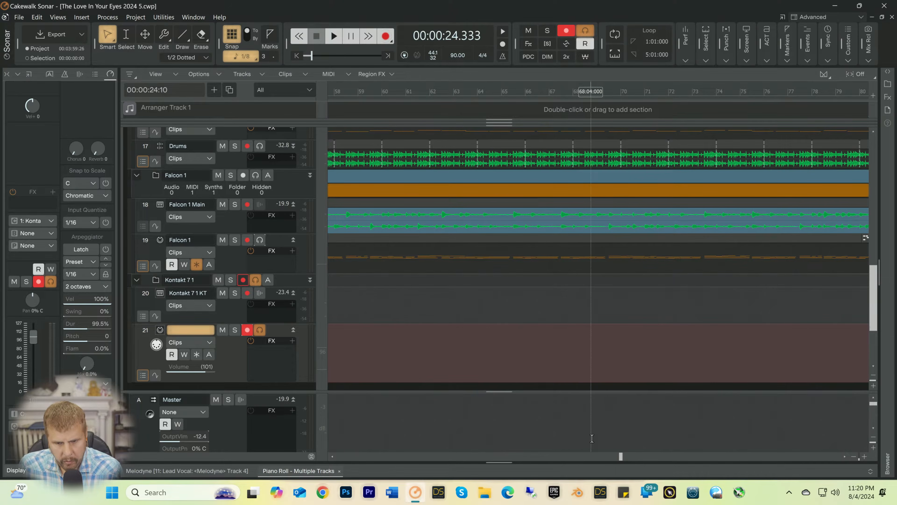
drag(622, 456, 714, 456)
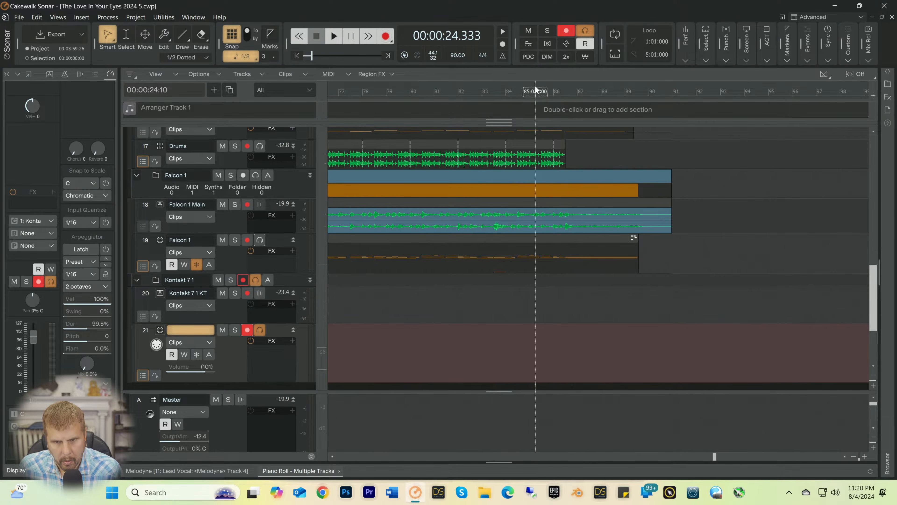
click(535, 85)
key(space)
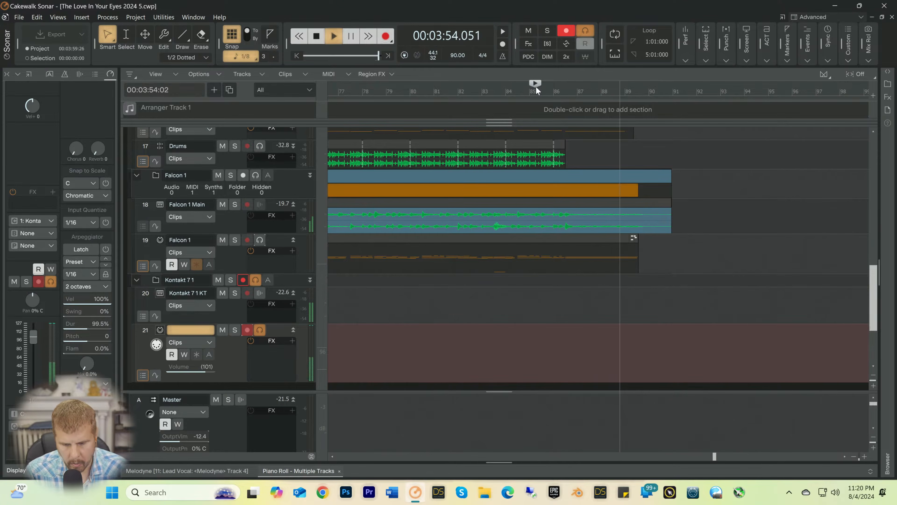
Step: Rehearse the cello part over the song's ending by replaying it from 85:02
click(536, 86)
key(space)
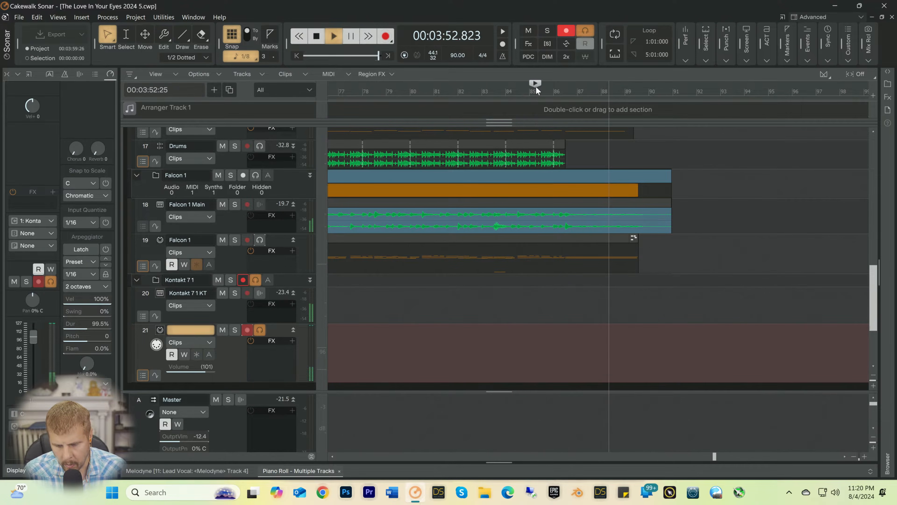
key(space)
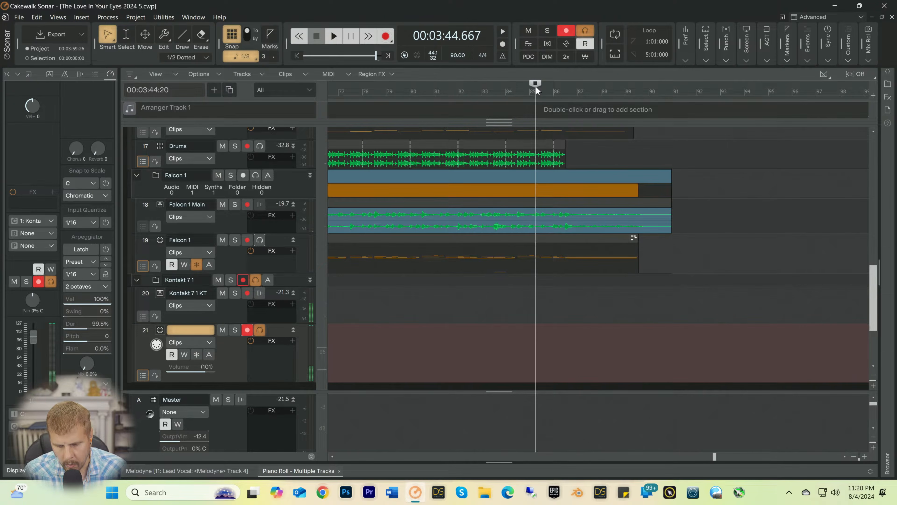
key(space)
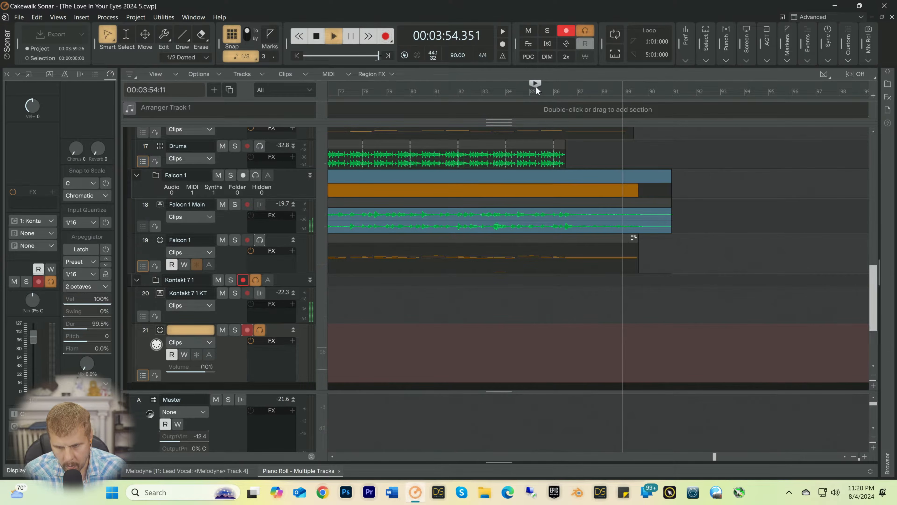
key(space)
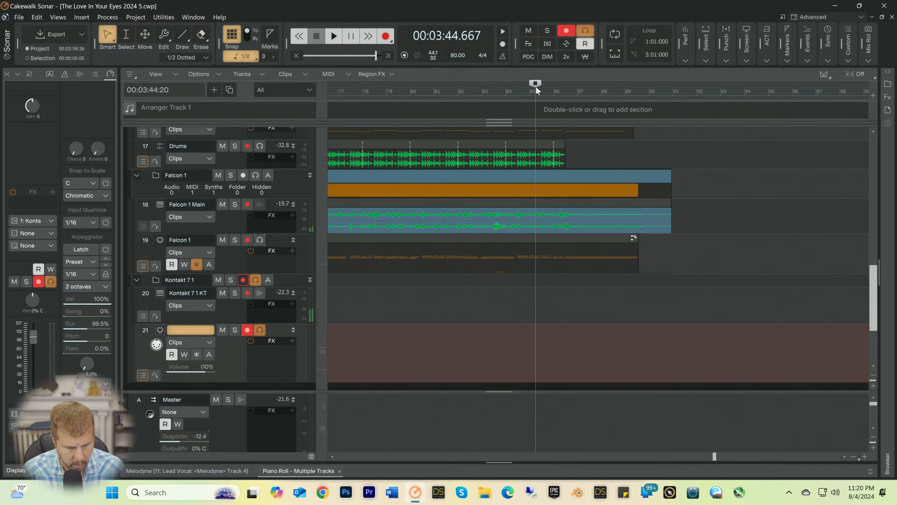
key(r)
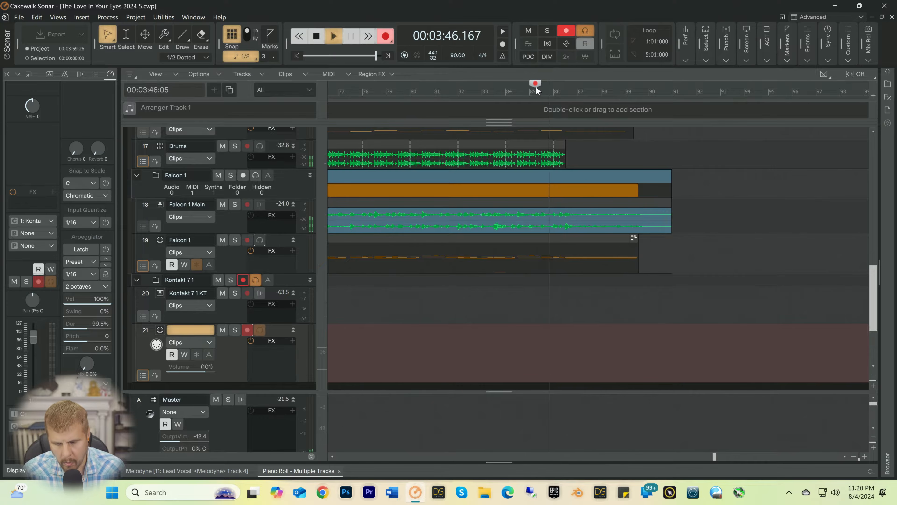
key(space)
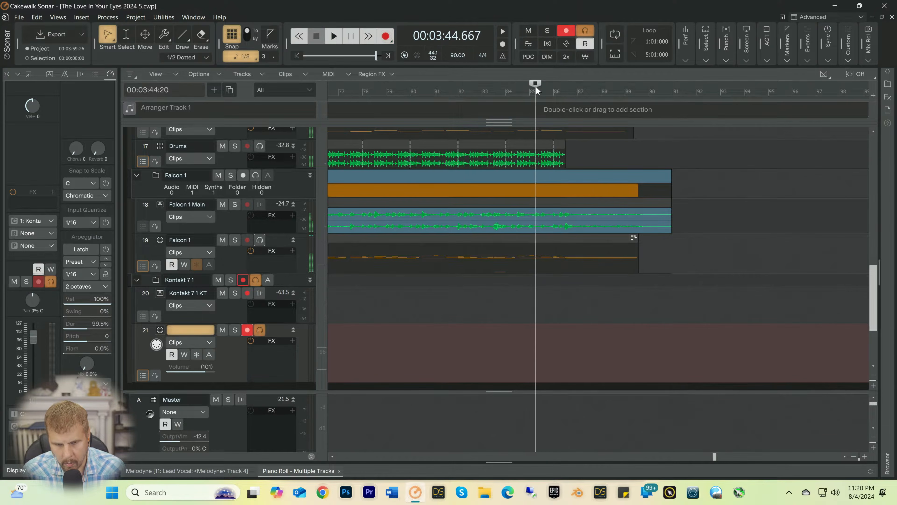
key(space)
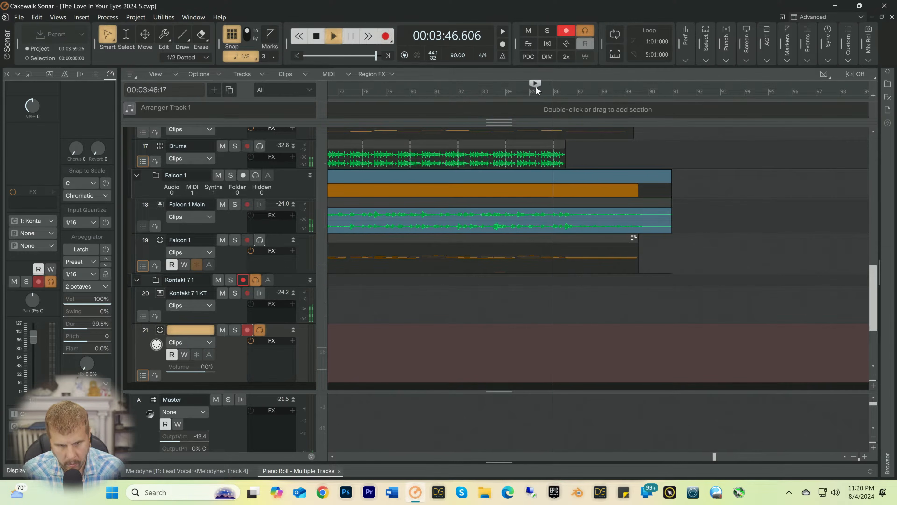
key(space)
Step: Record a cello take on track 21 from 85:02 to about measure 89 and start listening back to it
key(r)
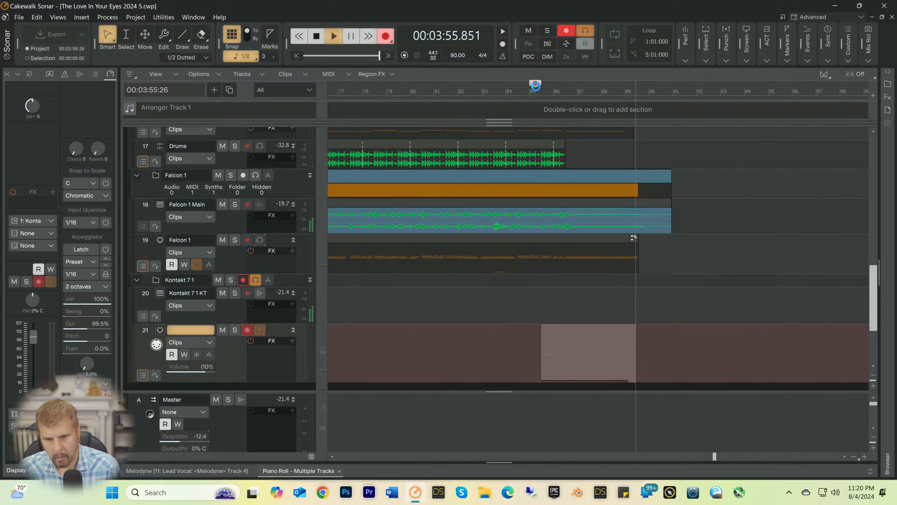
key(space)
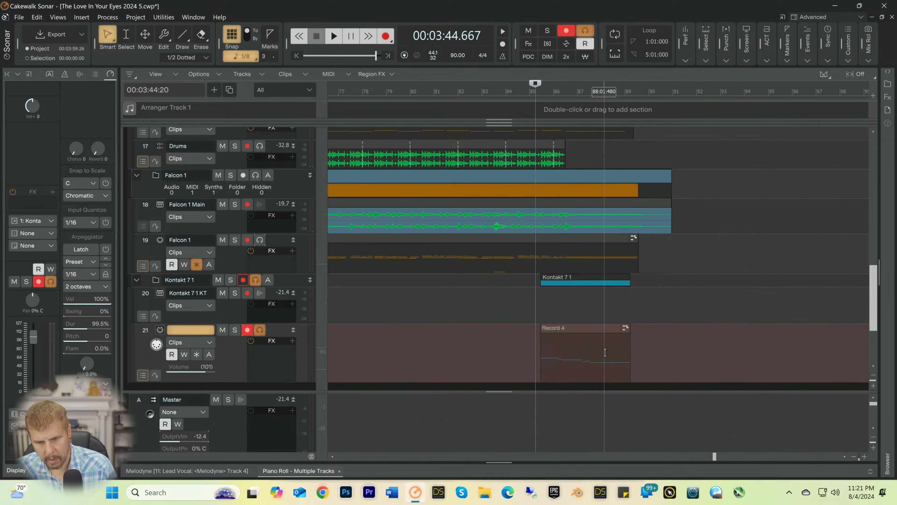
key(space)
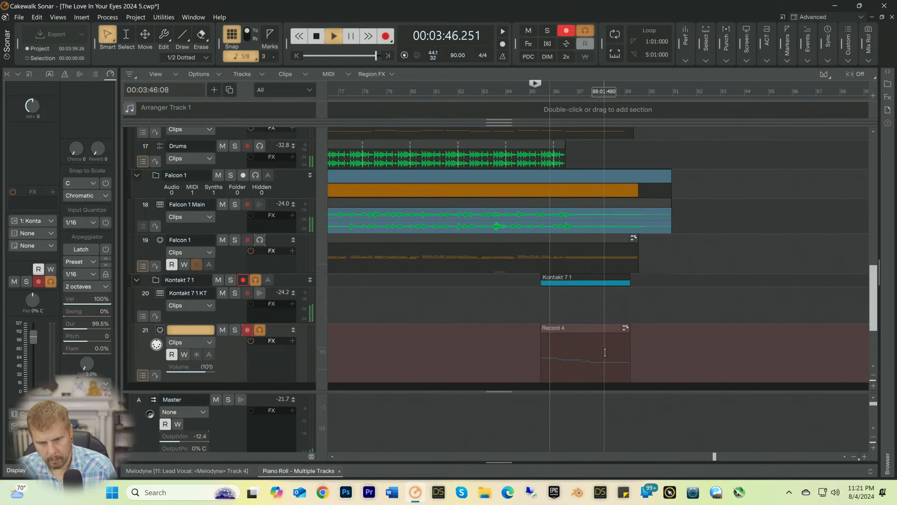
Step: Open the new ending clip in the Piano Roll, select all its notes, and quantize them
double_click(605, 352)
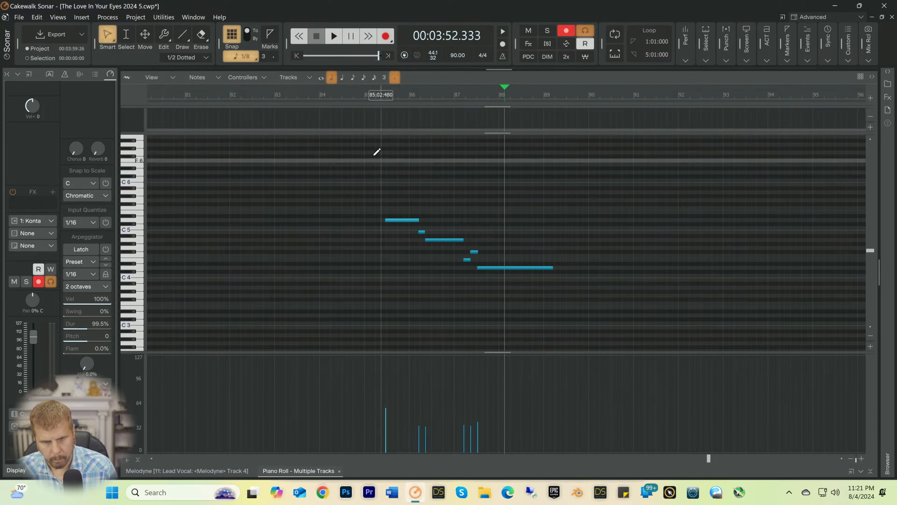
drag(369, 151, 607, 319)
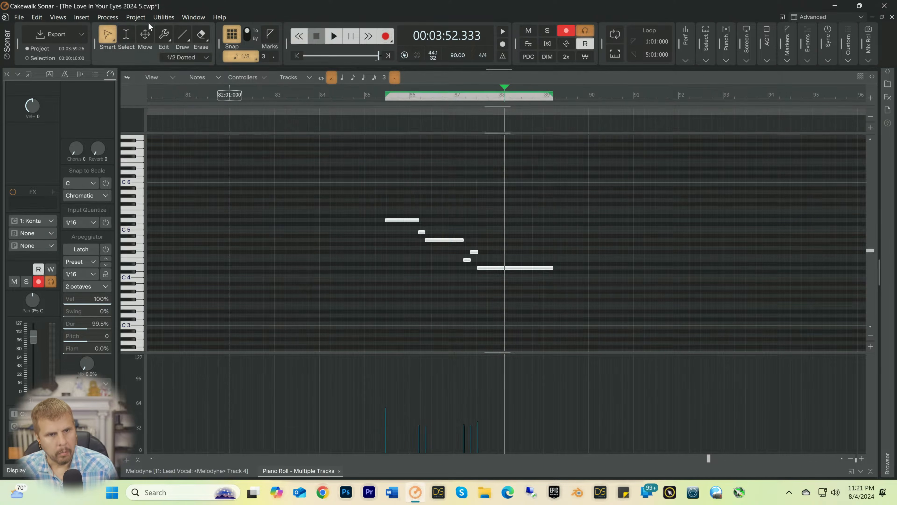
click(116, 18)
click(118, 40)
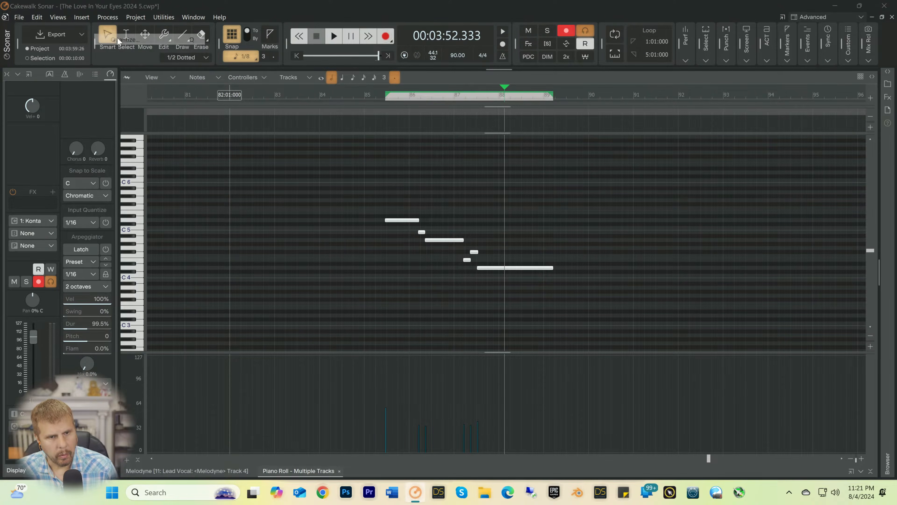
click(556, 162)
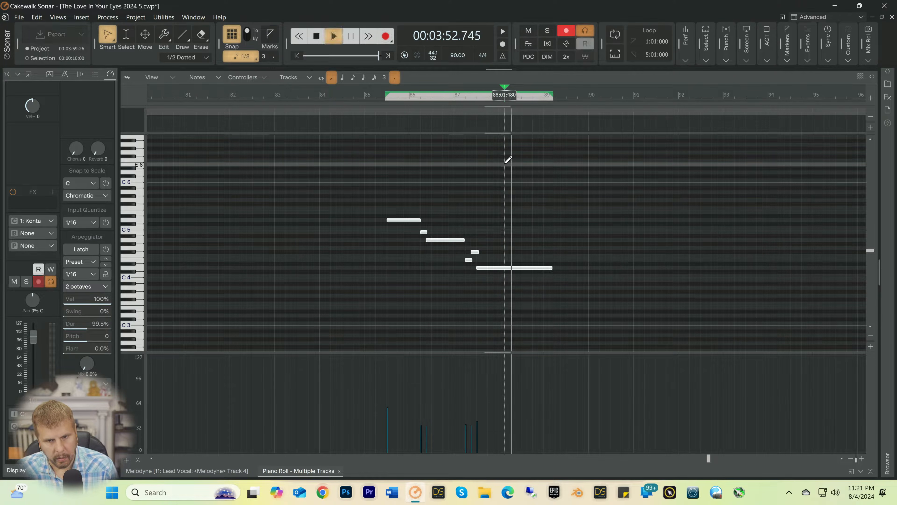
Step: Audition the quantized phrase from 84:04:480 and clear the note selection
key(ctrl+a)
key(space)
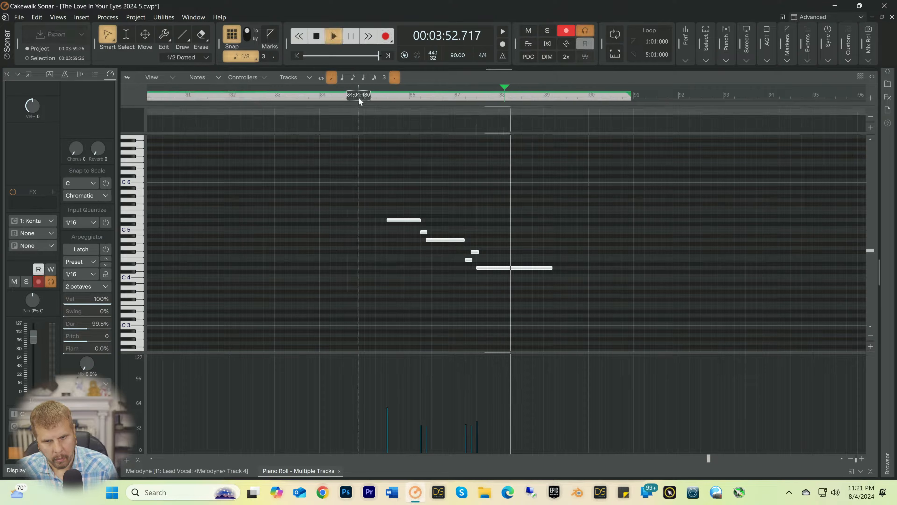
key(space)
click(362, 89)
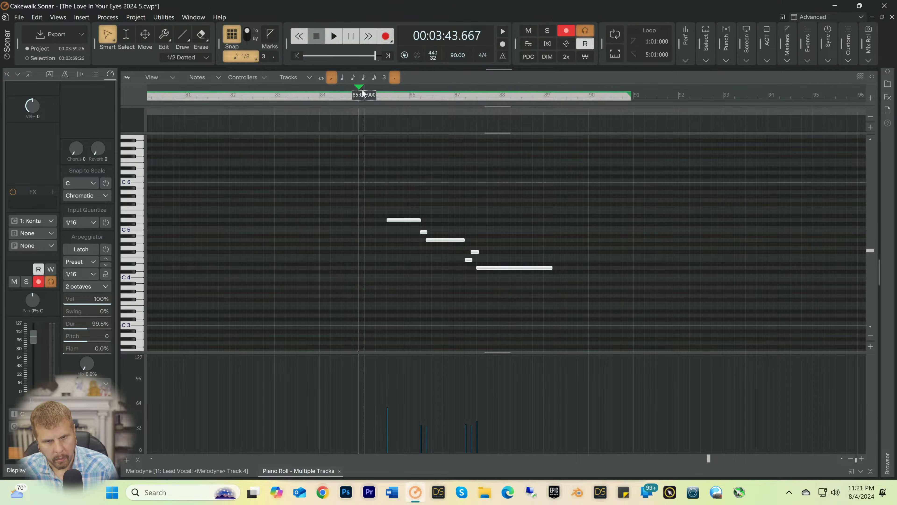
key(space)
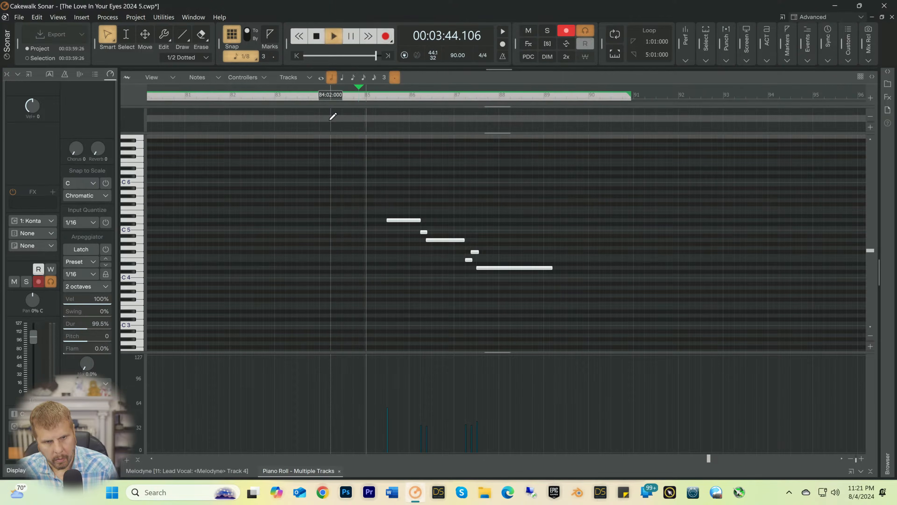
key(ctrl+shift+a)
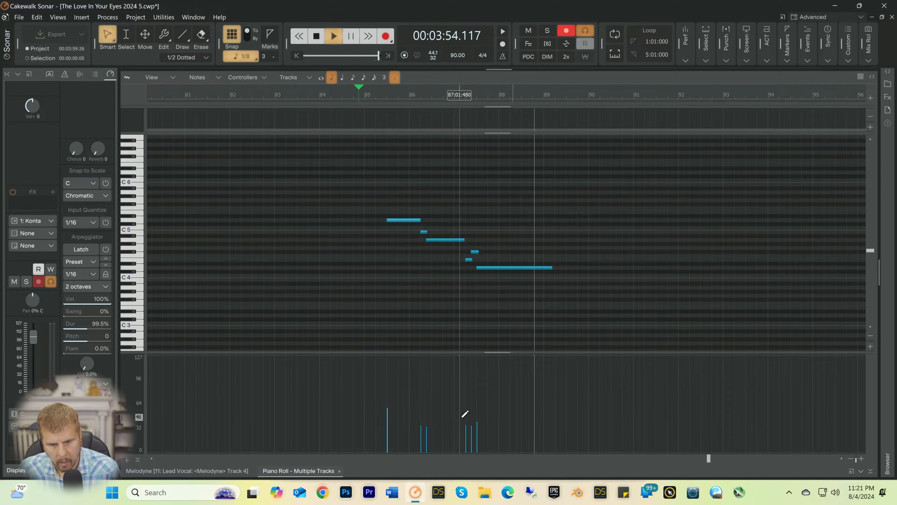
Step: Lower the velocities of the last three notes to about 32 and the opening D5 to about 40, and audition the phrase
key(space)
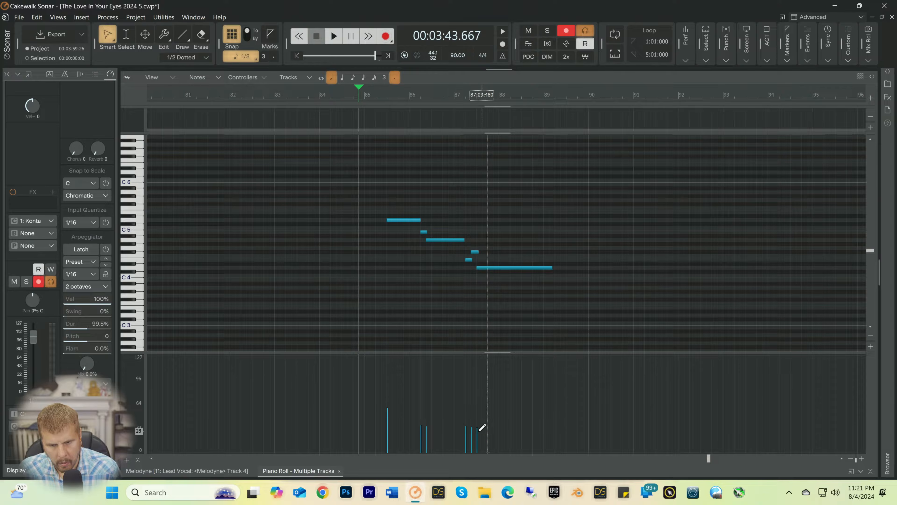
key(space)
drag(387, 417, 397, 417)
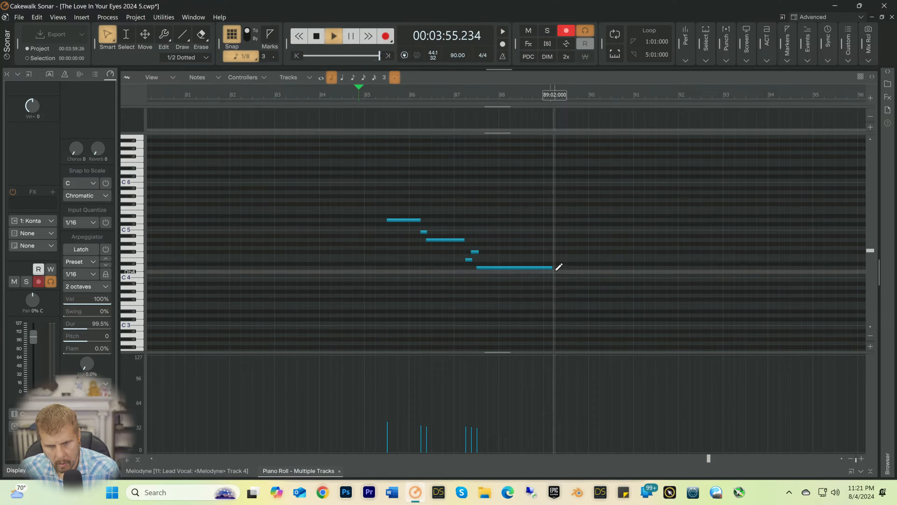
key(space)
Step: Shorten the final D4 note to end at measure 89, close the Piano Roll, and save the project
drag(557, 268, 545, 271)
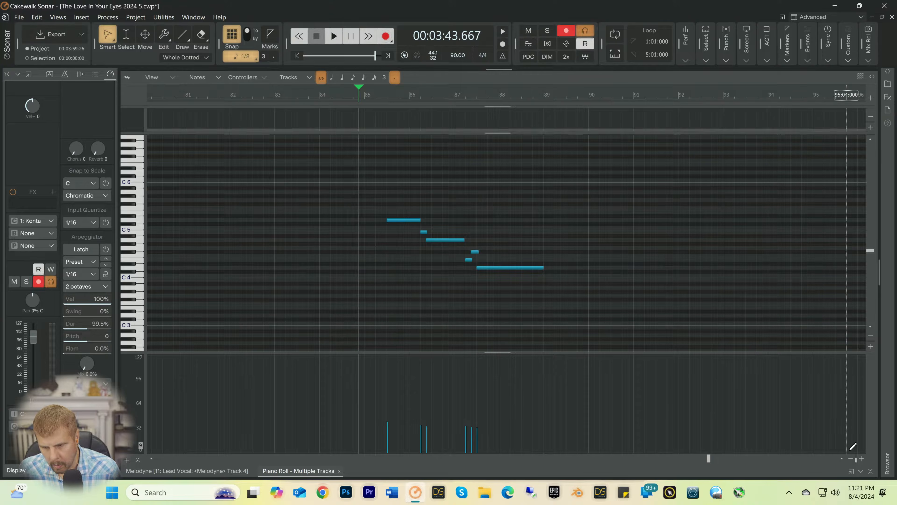
click(862, 470)
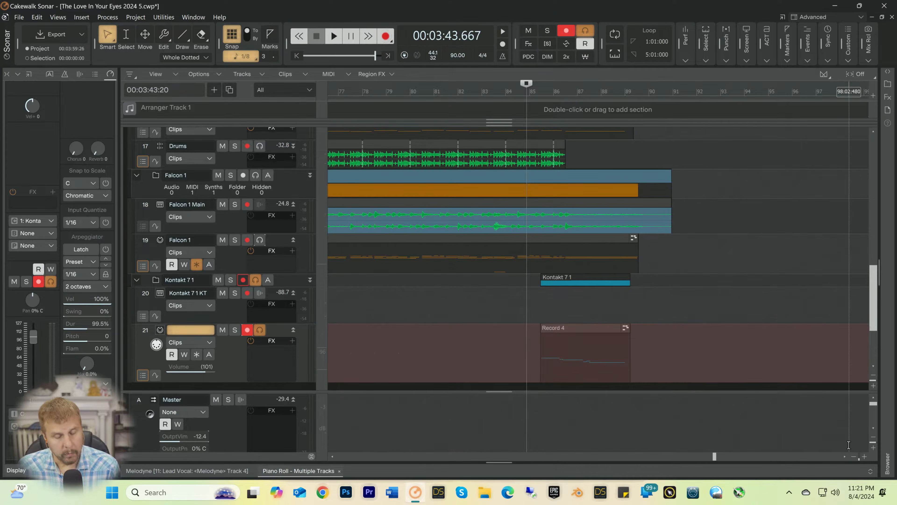
key(ctrl+s)
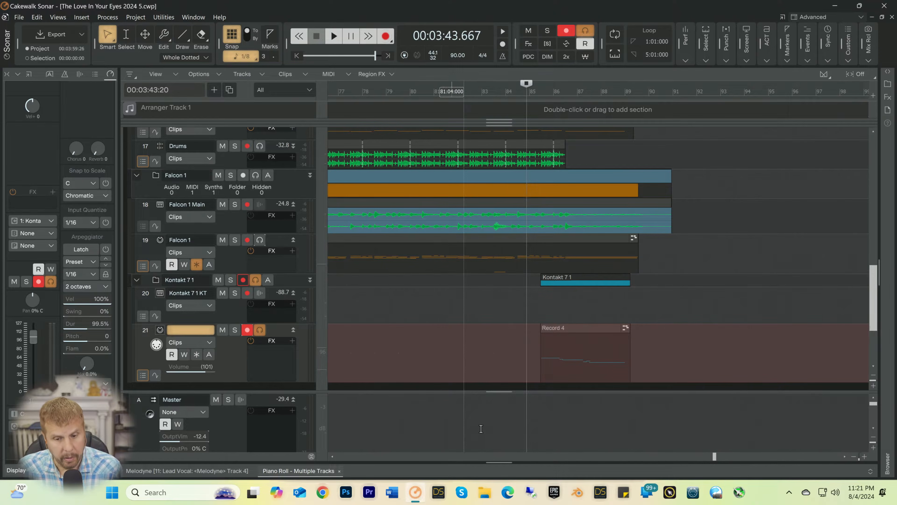
drag(712, 456, 587, 457)
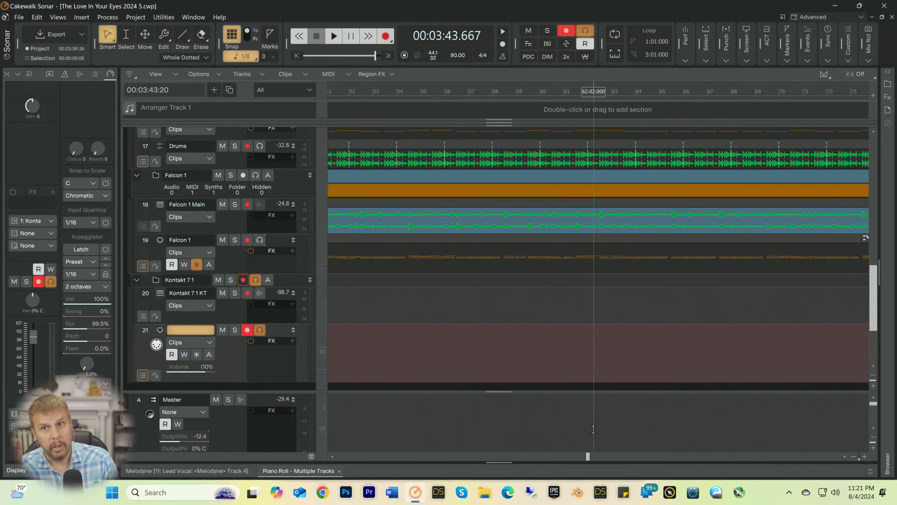
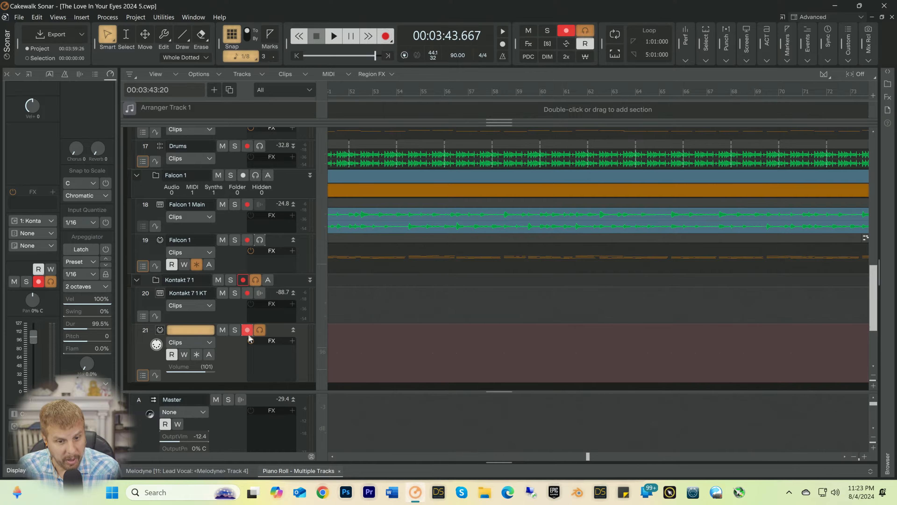
Step: Disarm recording and turn off input echo on MIDI track 21
click(248, 330)
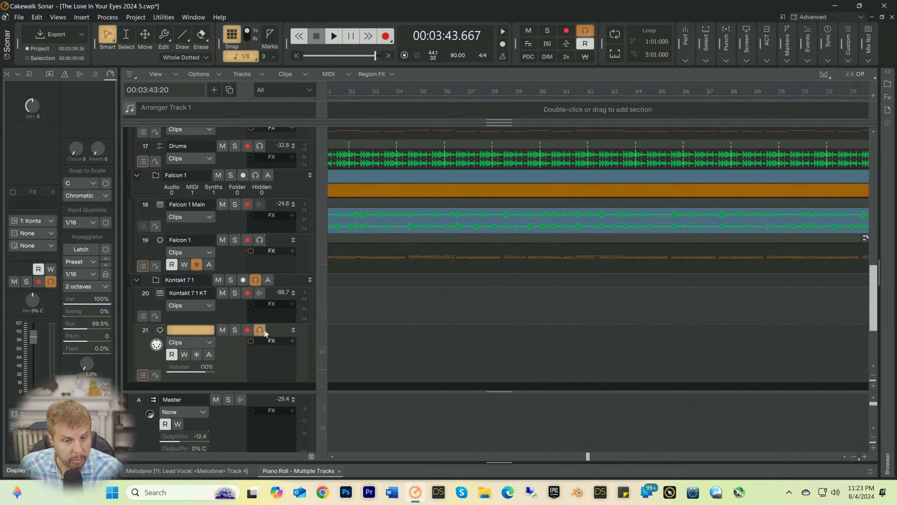
click(260, 330)
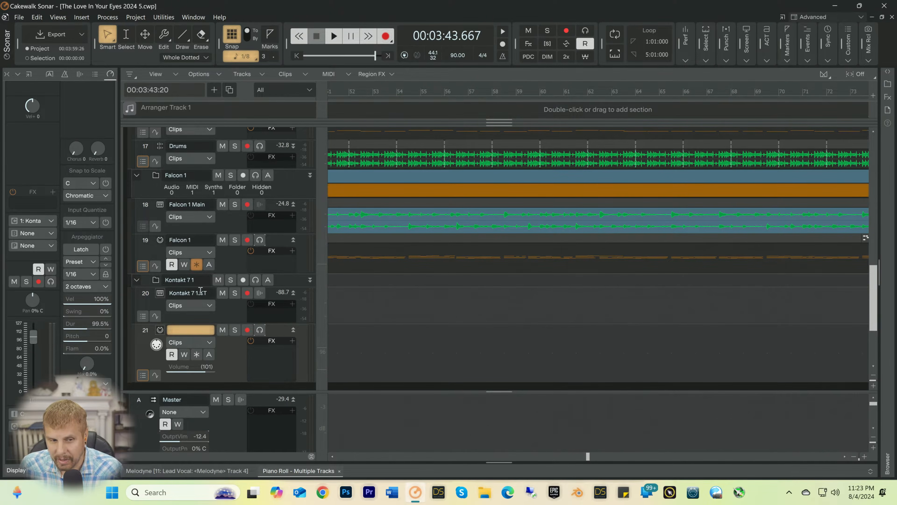
Step: Rename the Kontakt 7 1 folder as Cello and the Falcon 1 folder as Pad
double_click(196, 280)
text(C)
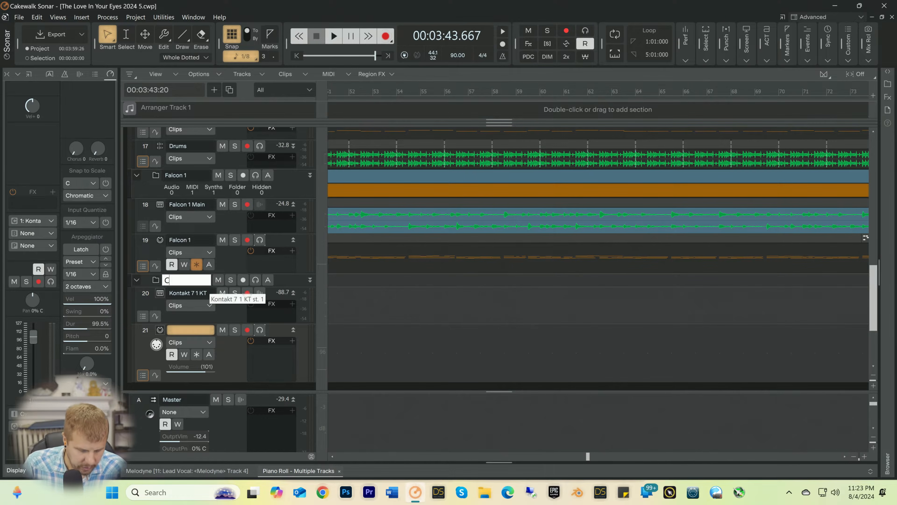
text(ello)
key(Return)
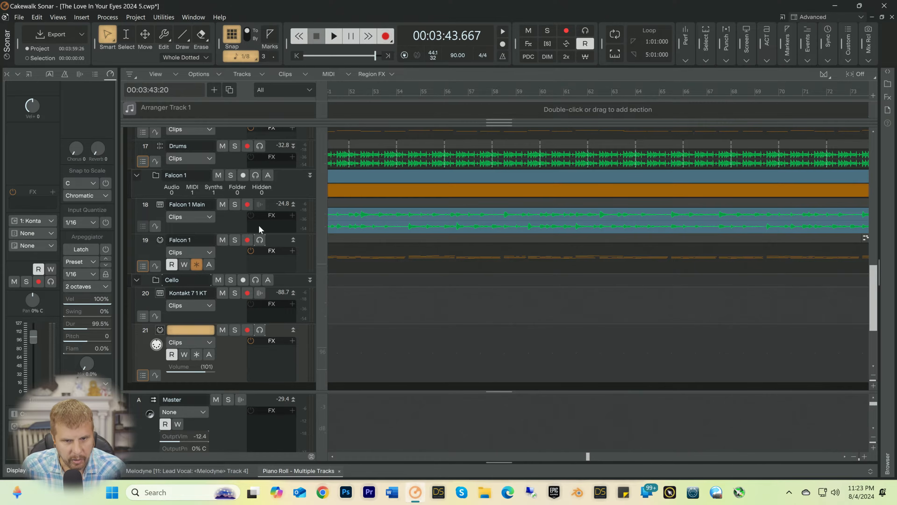
double_click(182, 175)
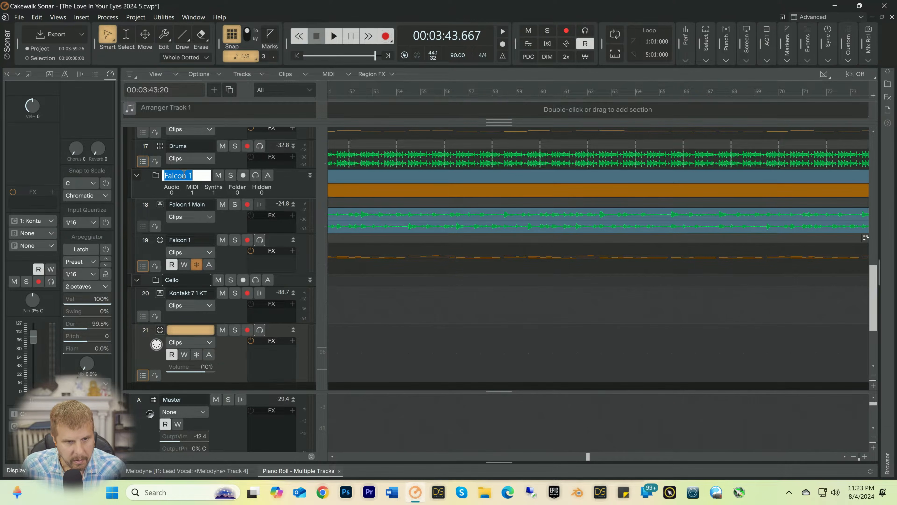
text(Pad)
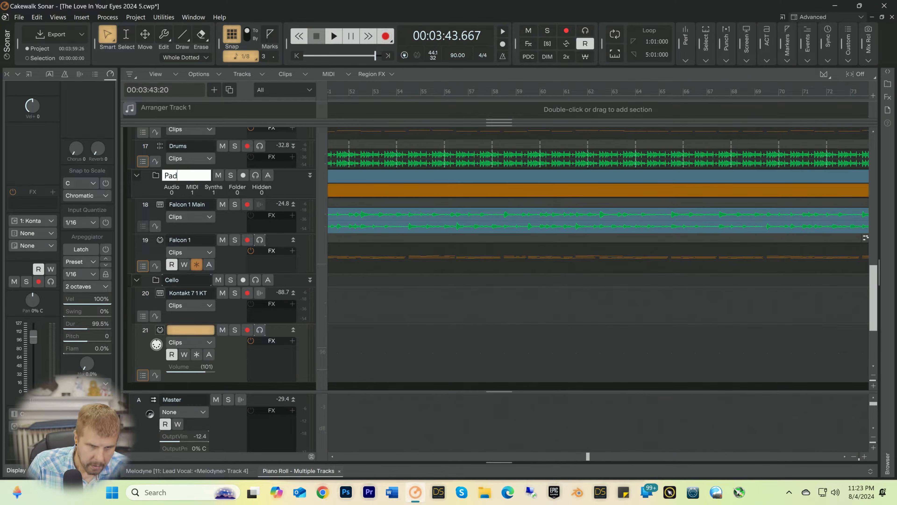
key(Return)
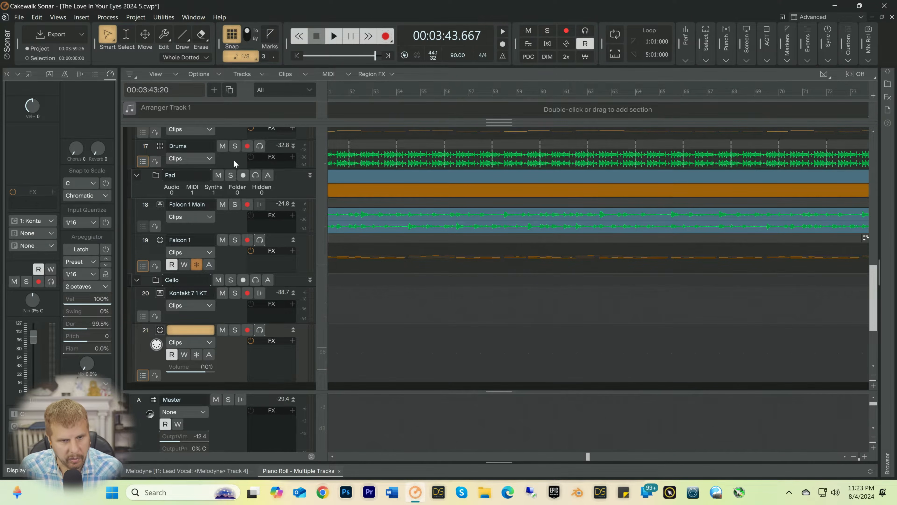
Step: Set the Kontakt 7 1 KT track's volume to -9.9 while auditioning the cello in the song's ending and intro
key(space)
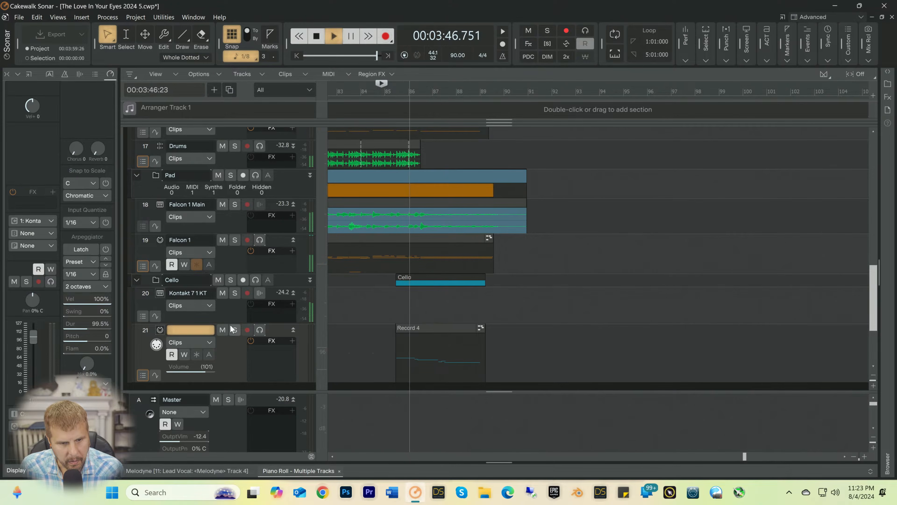
drag(212, 323, 183, 330)
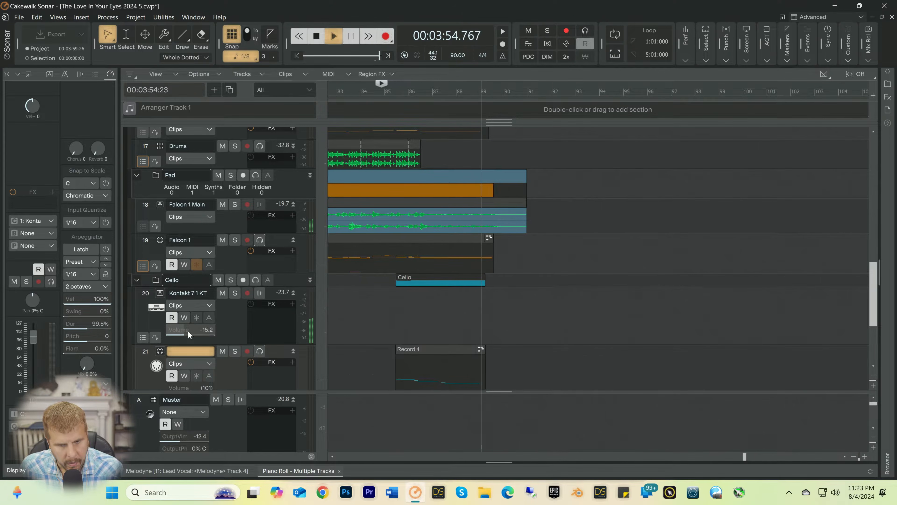
key(space)
key(w)
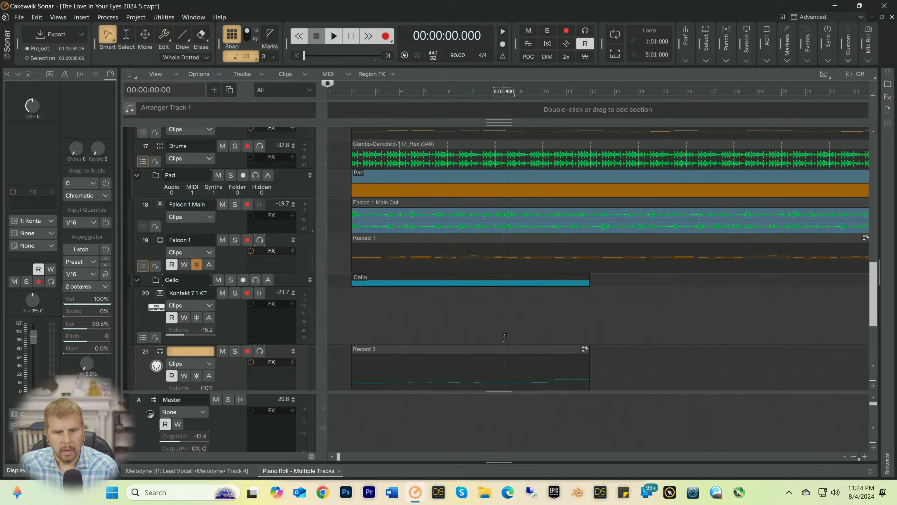
key(space)
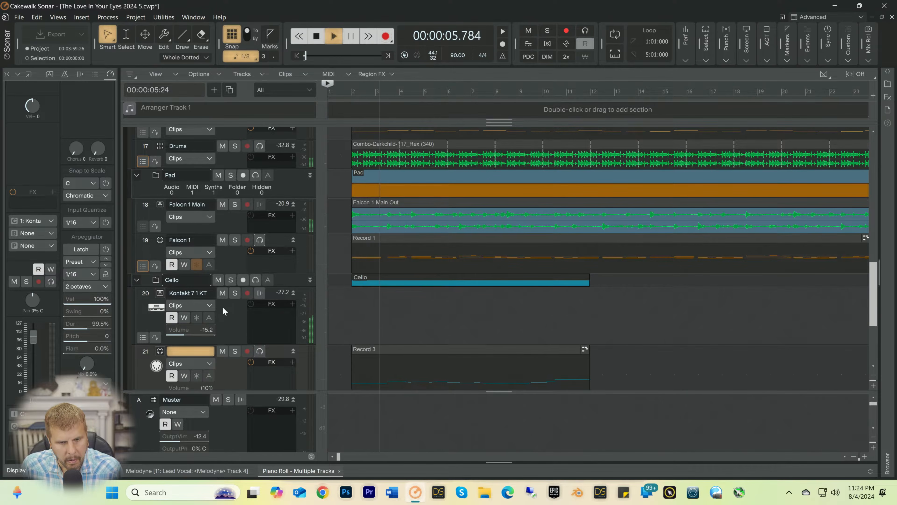
drag(185, 330, 182, 326)
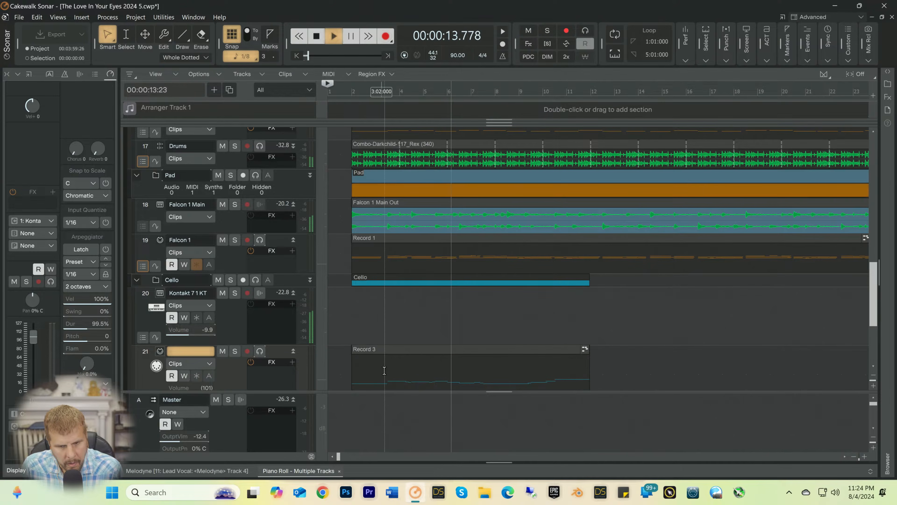
key(space)
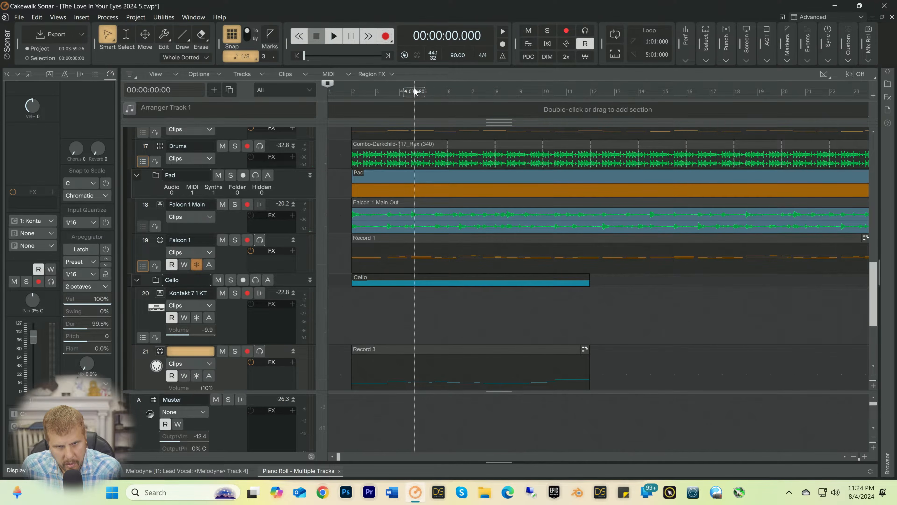
Step: Audition the cello intro from bar 4 onward and examine the notes of its Record 3 clip in the Piano Roll
key(space)
key(space)
click(415, 86)
key(space)
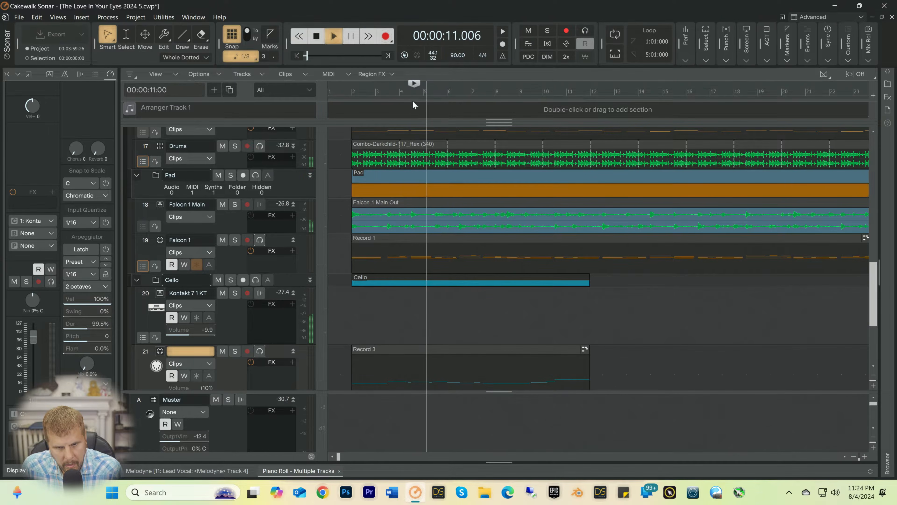
key(space)
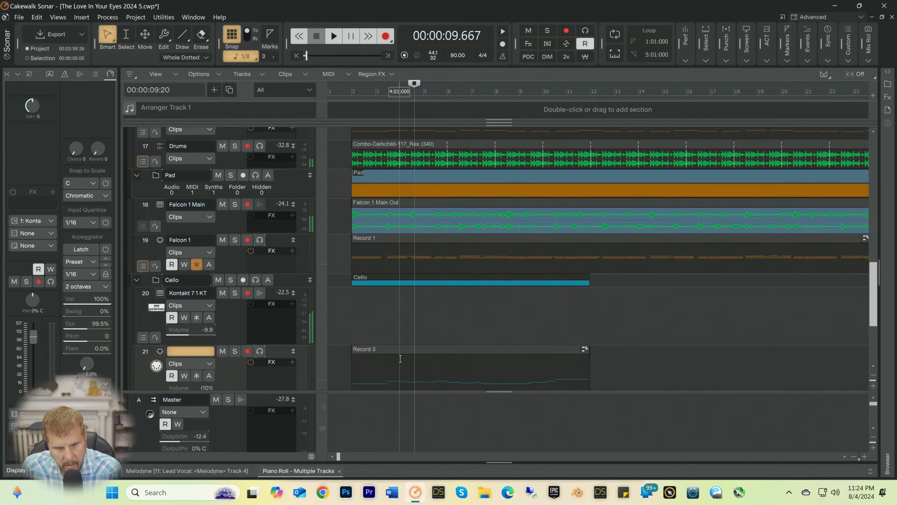
click(421, 374)
double_click(421, 375)
key(space)
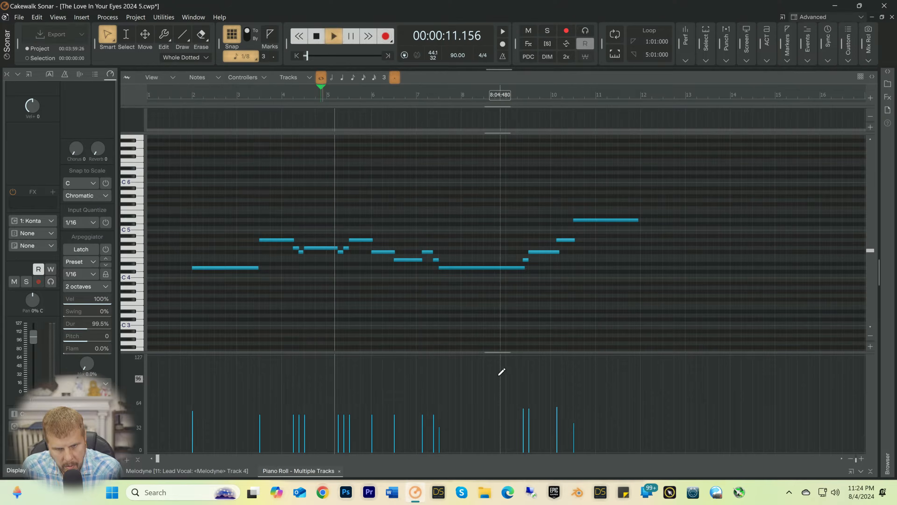
key(space)
key(space)
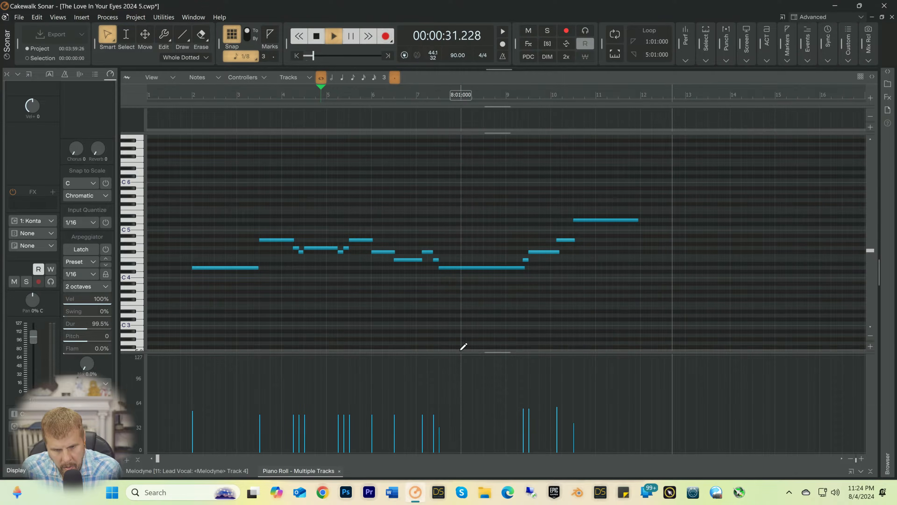
key(space)
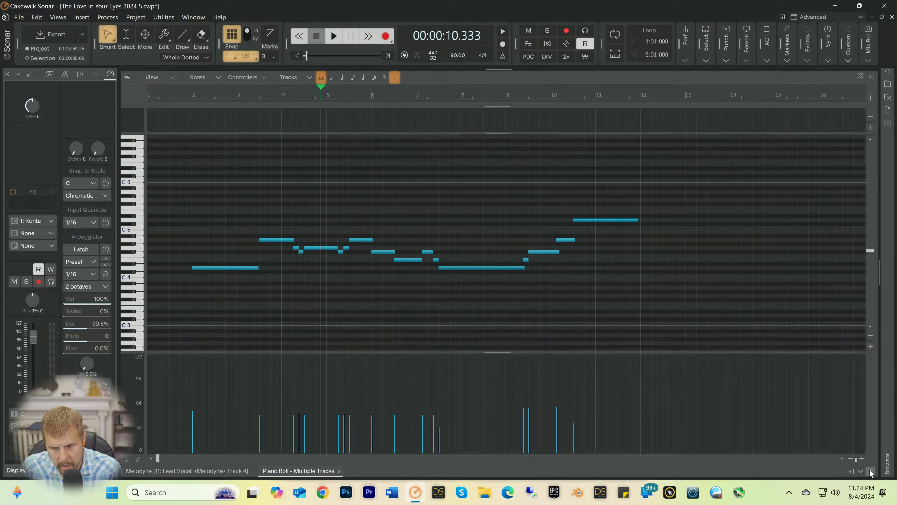
click(870, 470)
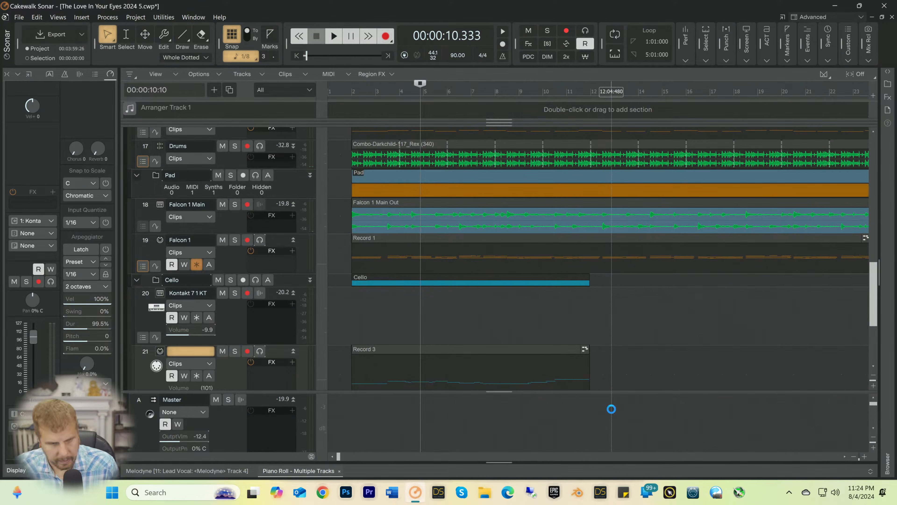
Step: Freeze the Kontakt 7 synth in the Cello folder to audio
click(197, 317)
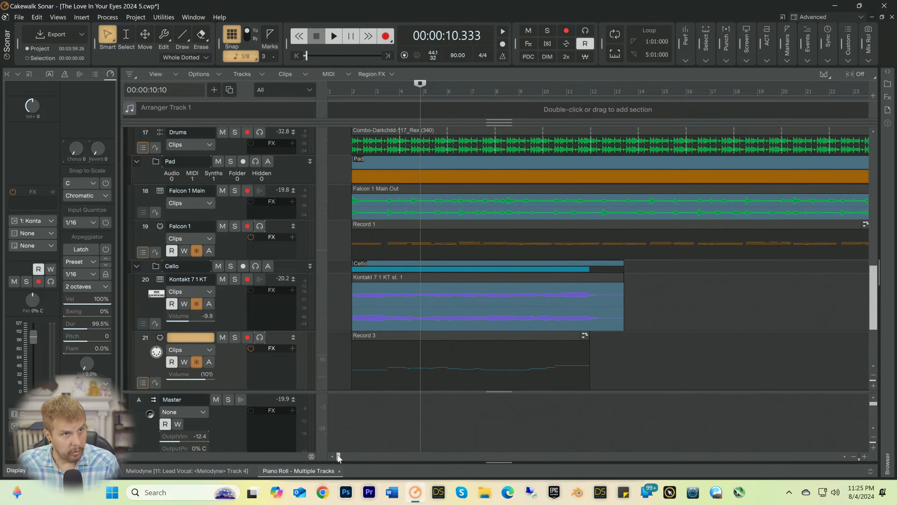
drag(338, 457, 493, 457)
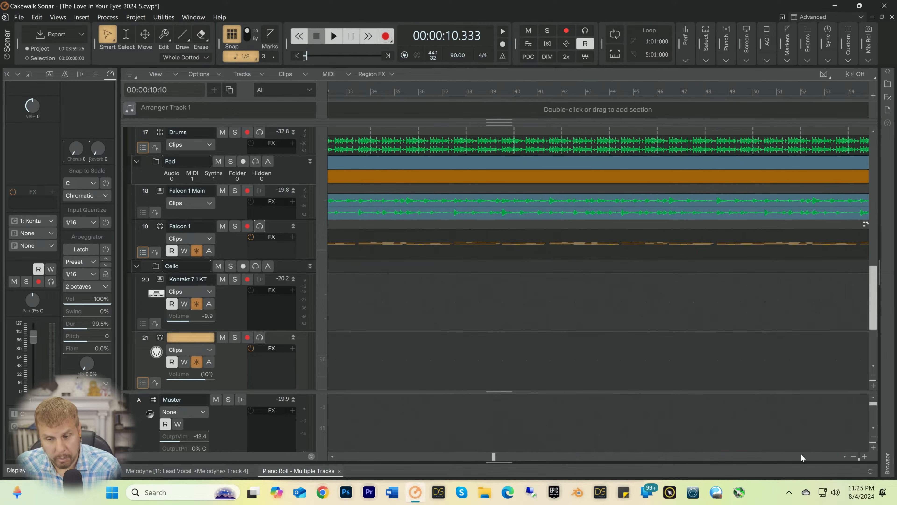
click(855, 454)
click(855, 454)
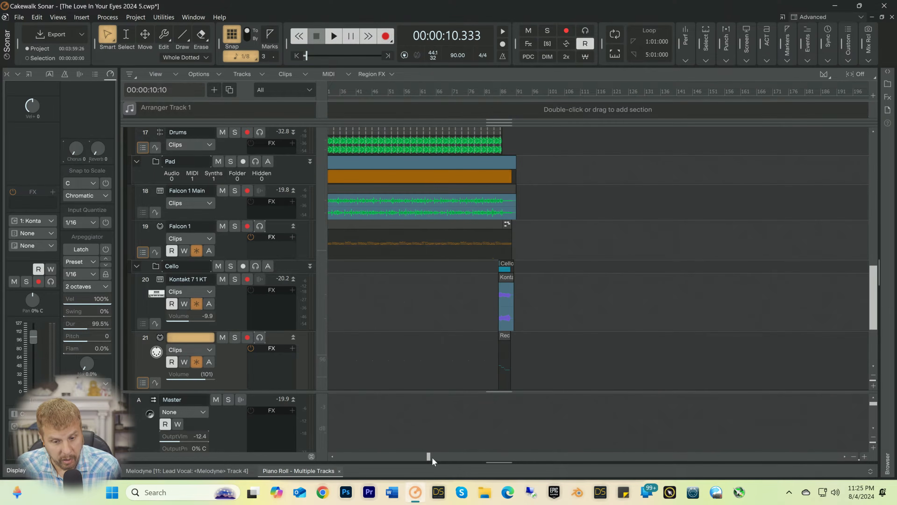
drag(428, 458, 194, 459)
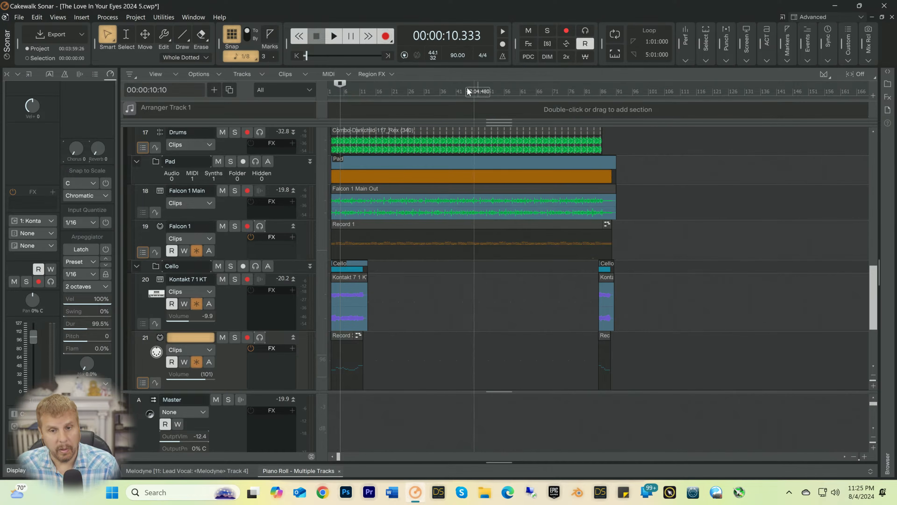
Step: Play the song from bar 25 to listen to the section without cello
click(406, 91)
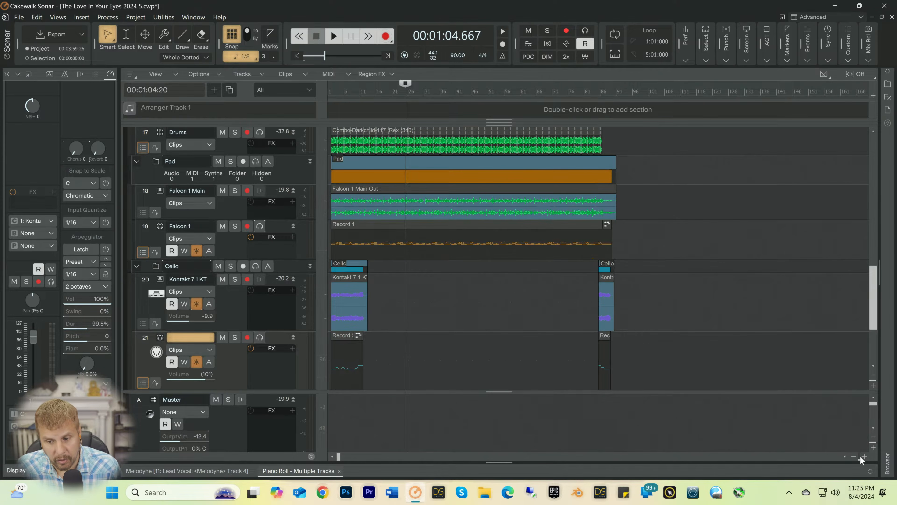
click(864, 457)
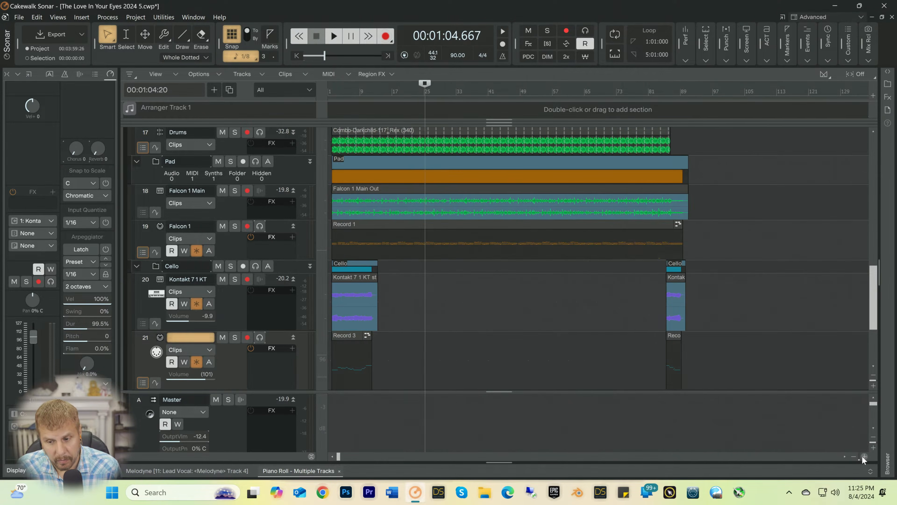
click(865, 456)
click(865, 456)
key(space)
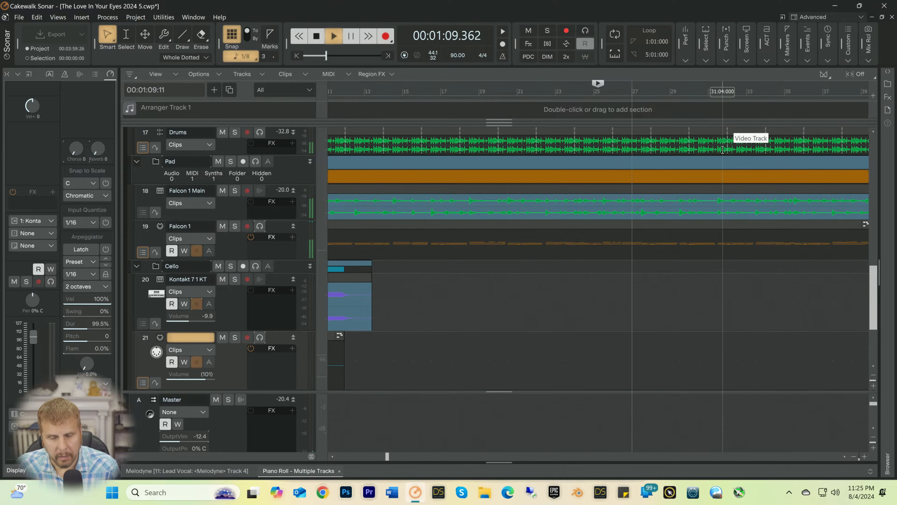
click(854, 457)
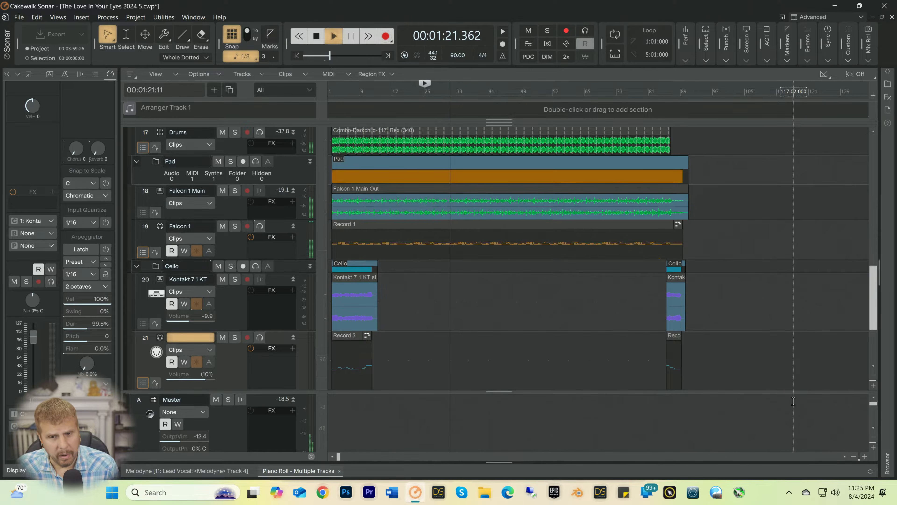
key(space)
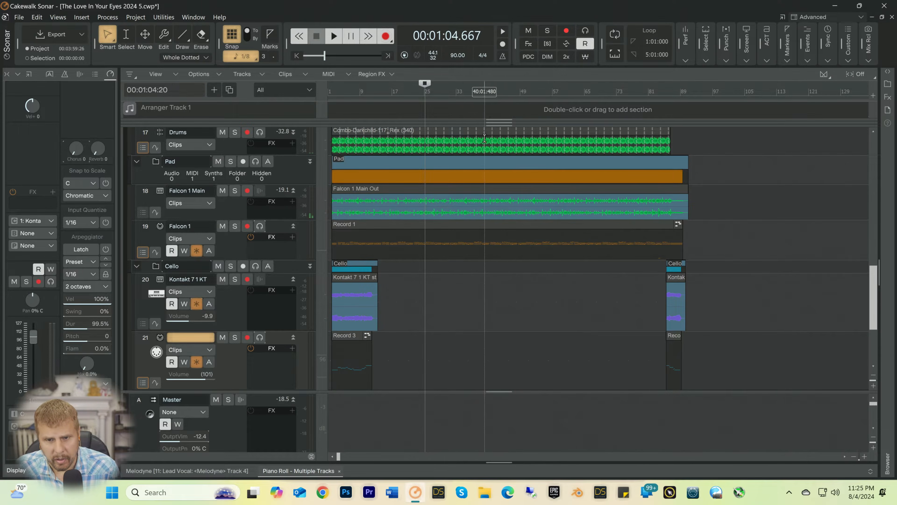
Step: Play the song from bar 40 and again from bar 42, examining the vocal and instrument tracks around that section
click(484, 94)
key(space)
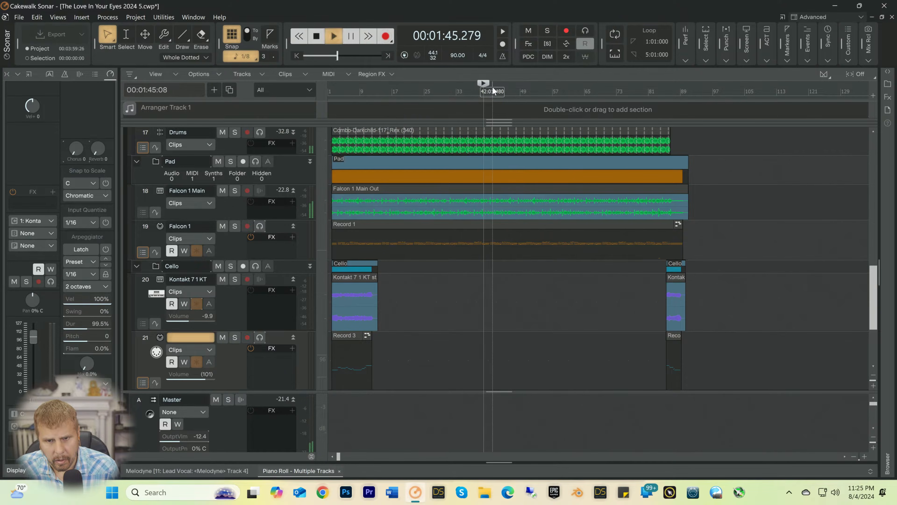
click(494, 92)
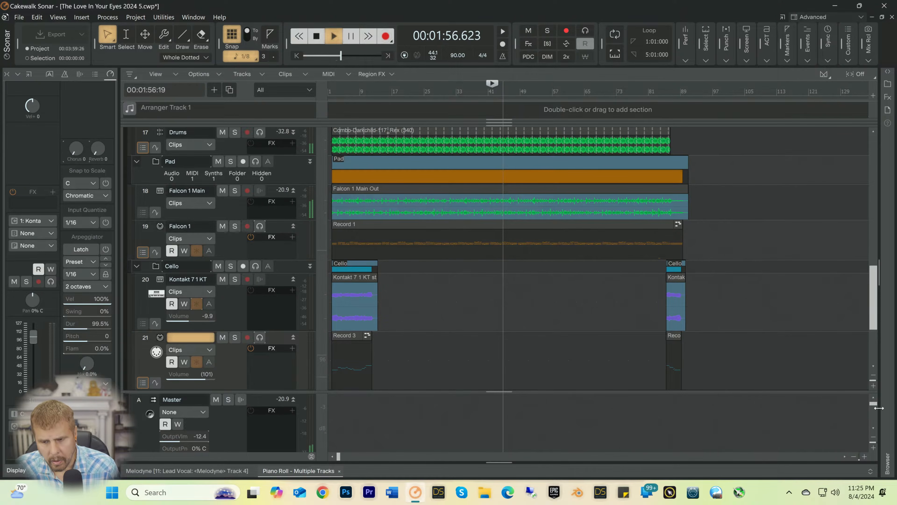
click(864, 456)
click(865, 457)
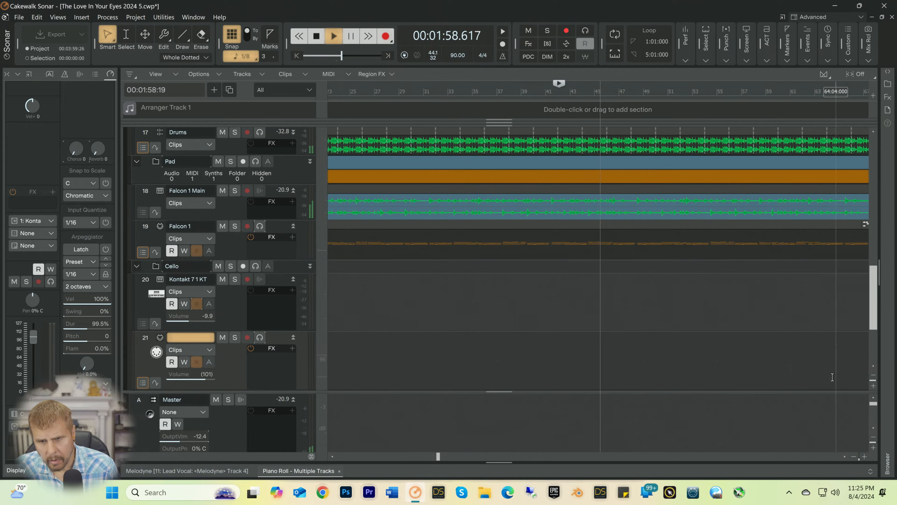
scroll(602, 387, up, 10)
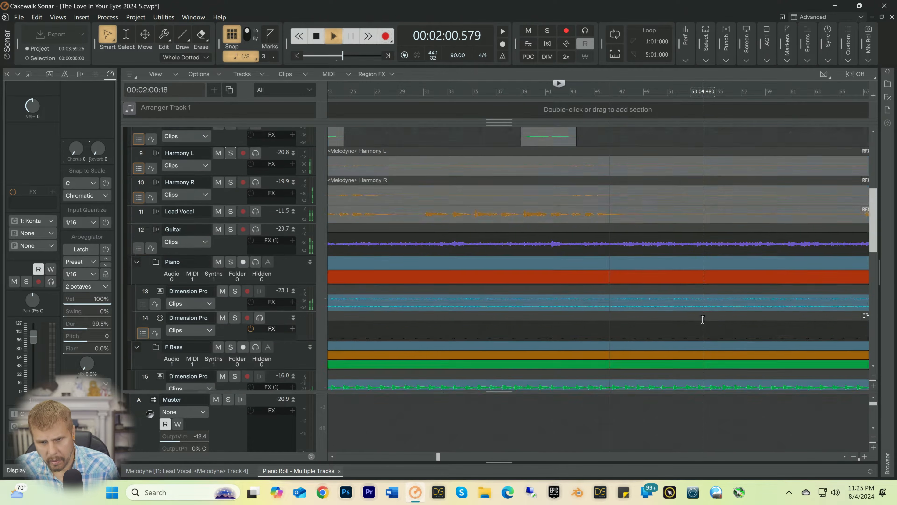
scroll(703, 319, down, 5)
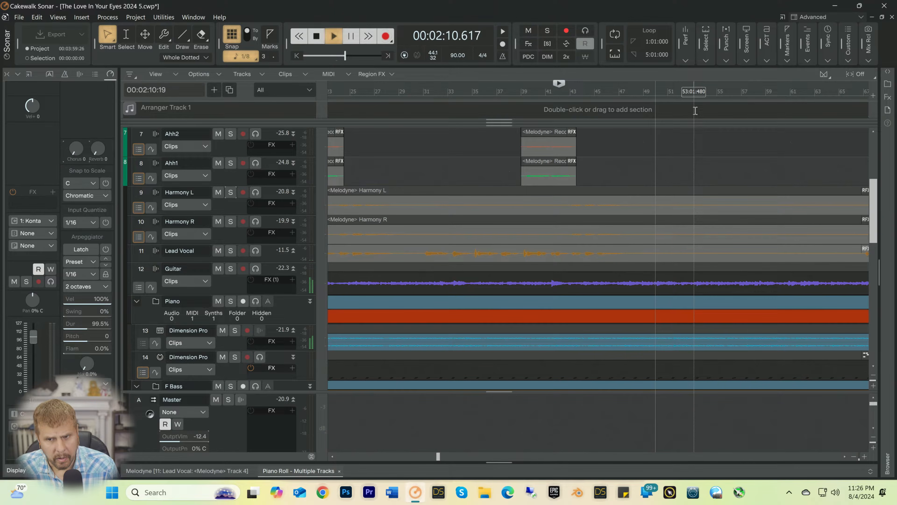
key(space)
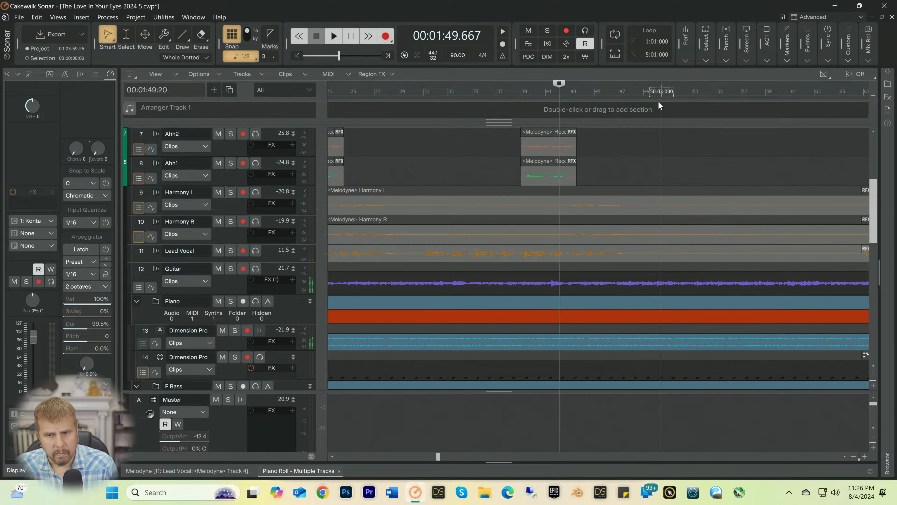
Step: Play the song from bar 48 to listen to the later section while checking the instrument tracks down to the Cello folder
click(633, 94)
key(space)
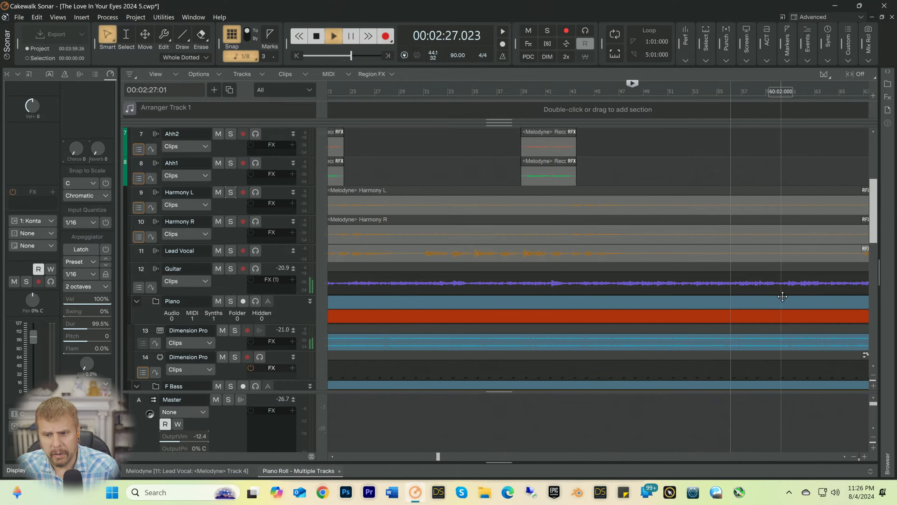
click(853, 456)
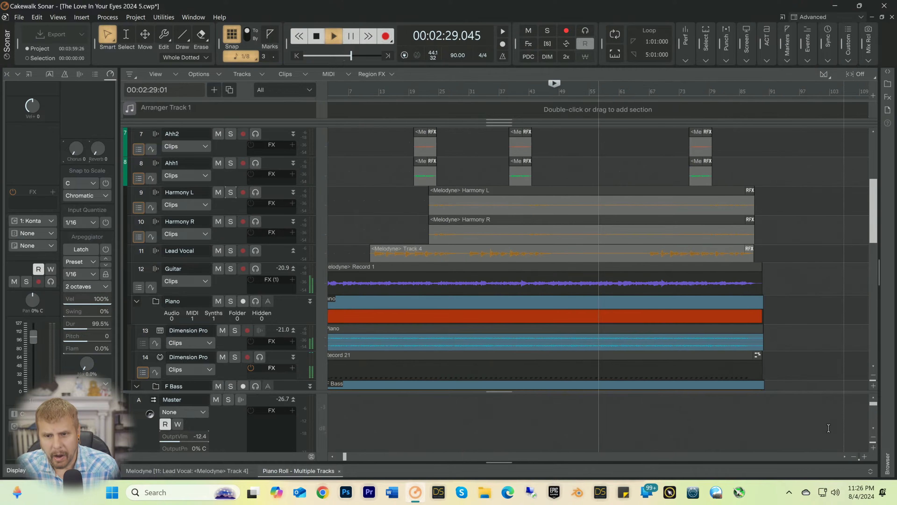
scroll(594, 142, down, 4)
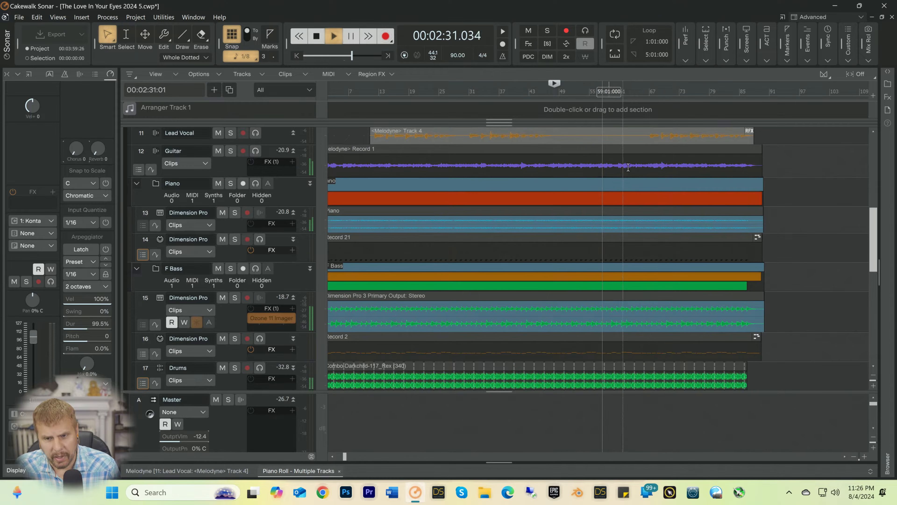
scroll(647, 183, down, 3)
key(space)
scroll(647, 184, down, 5)
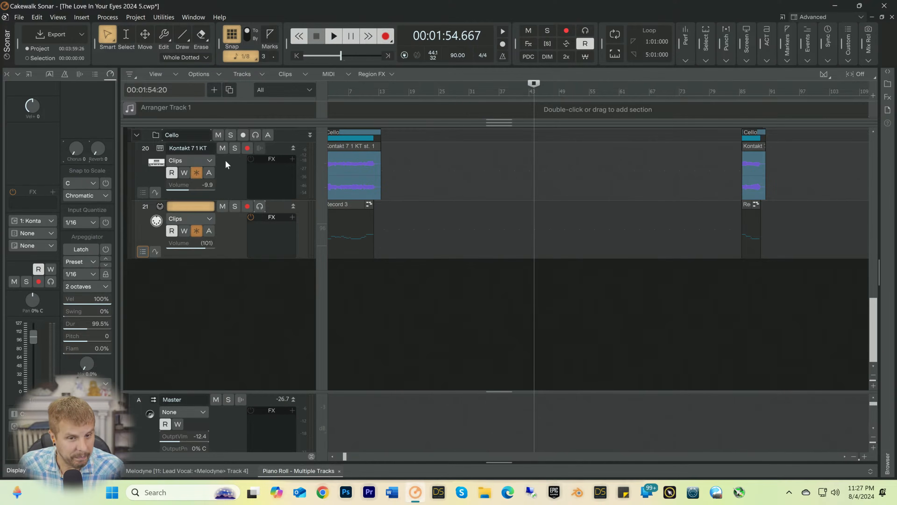
Step: Select the Kontakt 7 1 KT track and move the playback position to bar 36
click(233, 167)
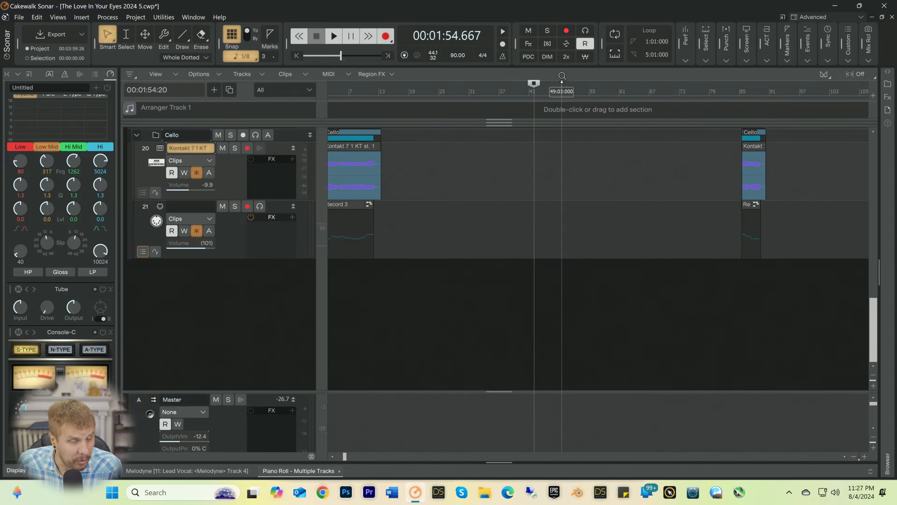
click(495, 93)
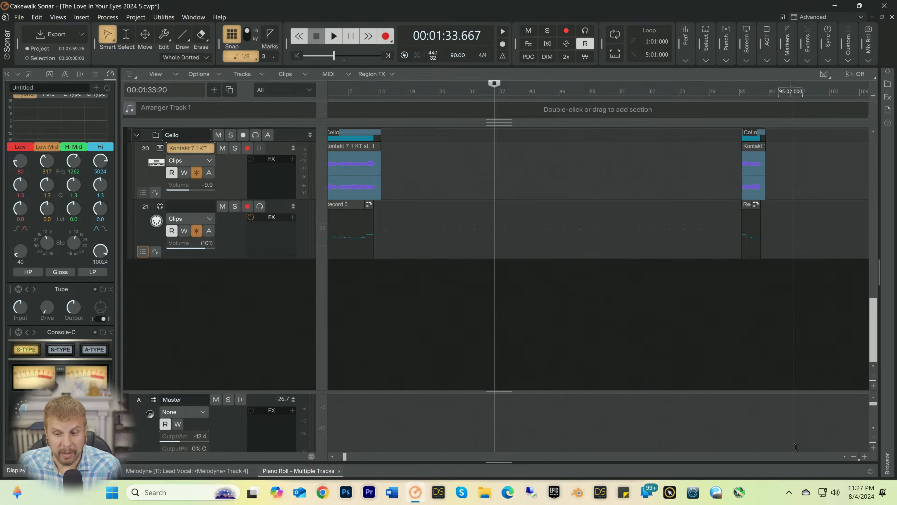
click(854, 457)
click(854, 456)
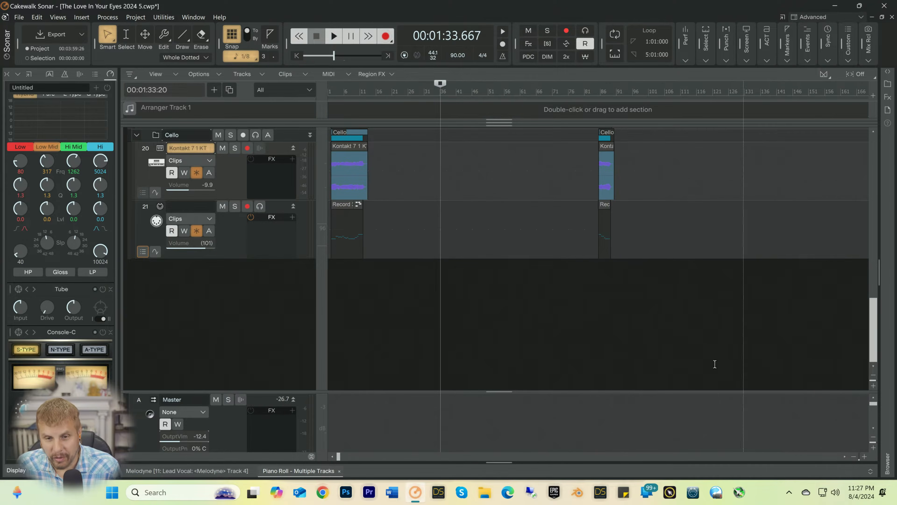
Step: Examine the clip layout of the whole arrangement, from the Ooo and Ahh backing vocals down to the Cello tracks
scroll(541, 232, up, 3)
scroll(541, 231, up, 3)
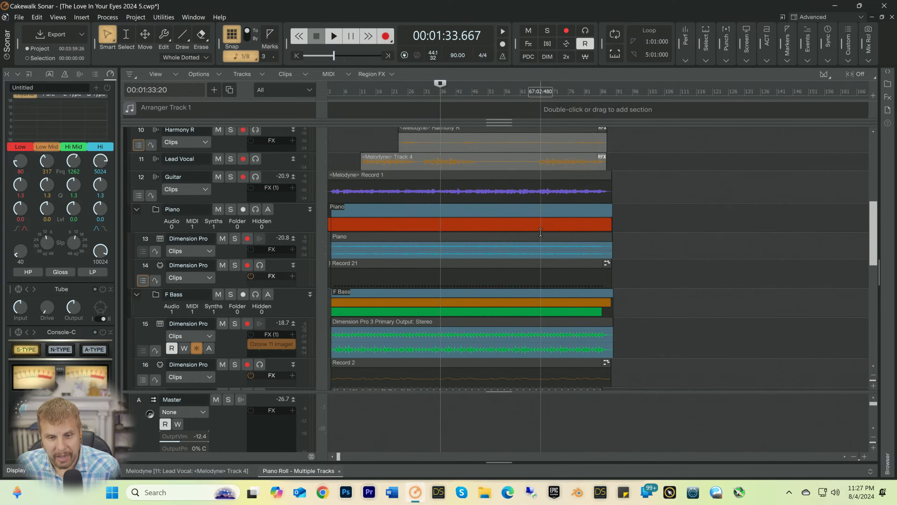
scroll(541, 235, up, 3)
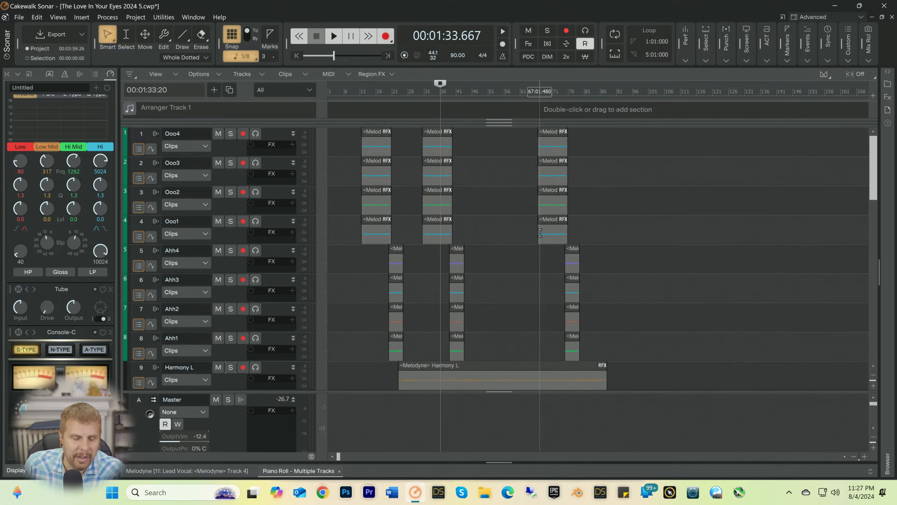
scroll(540, 232, down, 4)
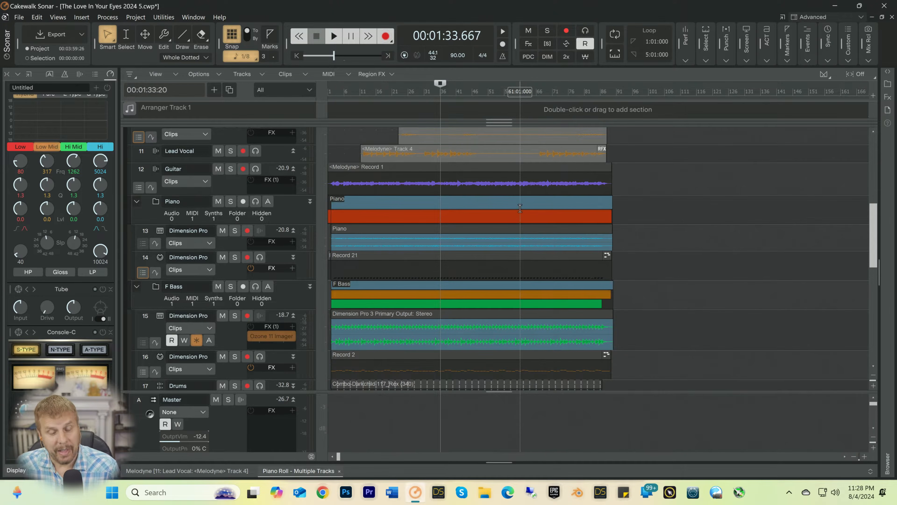
scroll(520, 203, down, 10)
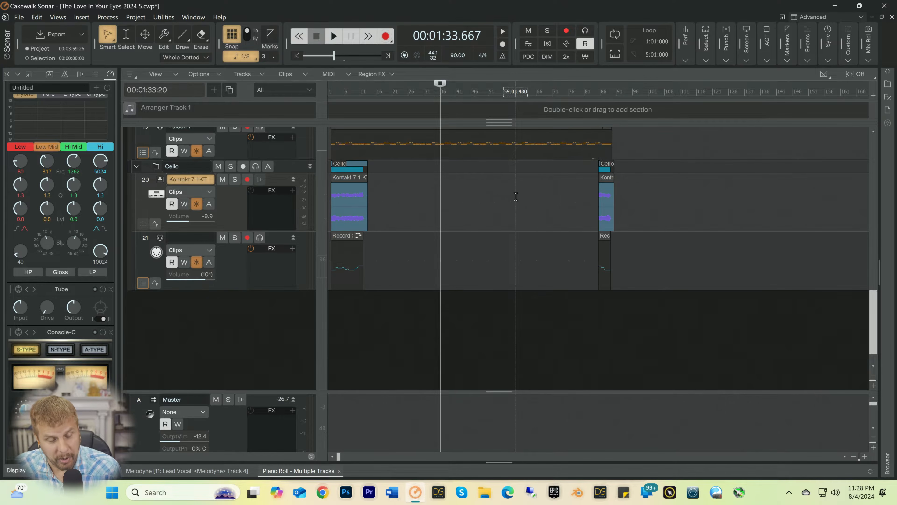
scroll(516, 198, up, 5)
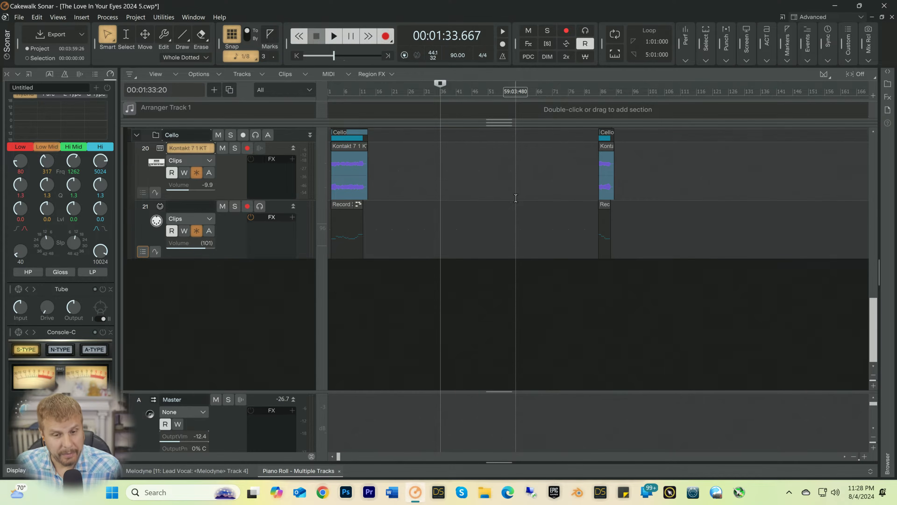
scroll(516, 197, up, 5)
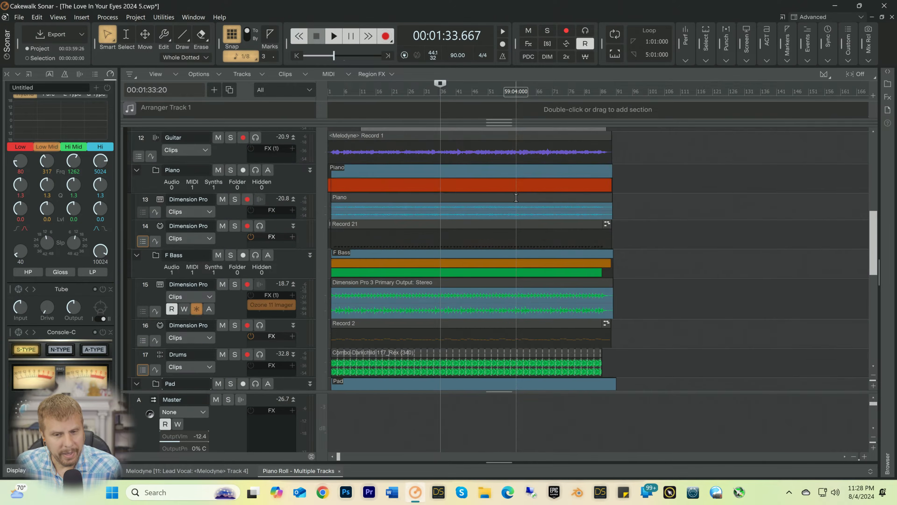
scroll(516, 197, down, 8)
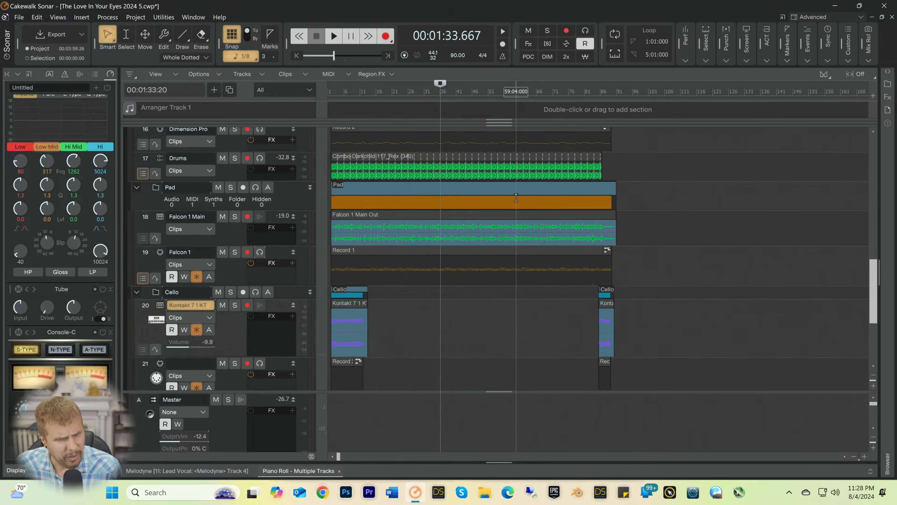
scroll(516, 197, down, 3)
scroll(515, 198, up, 7)
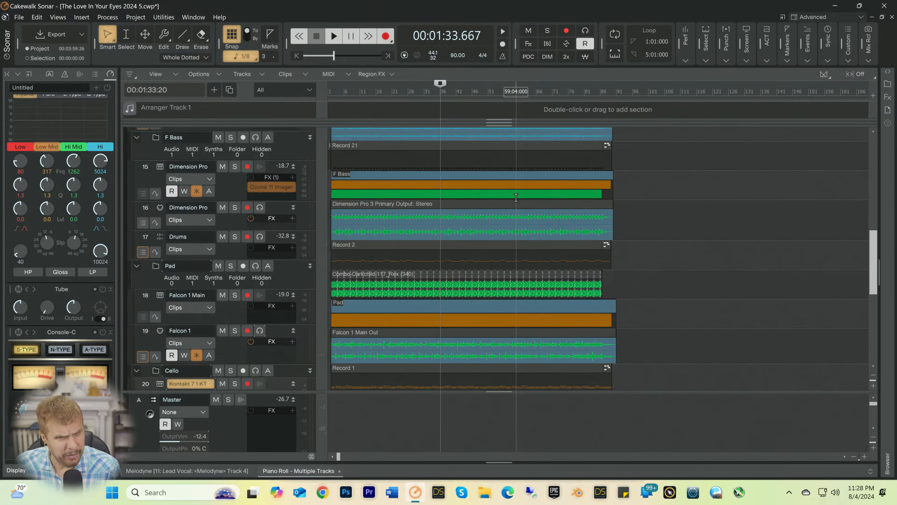
scroll(515, 198, up, 15)
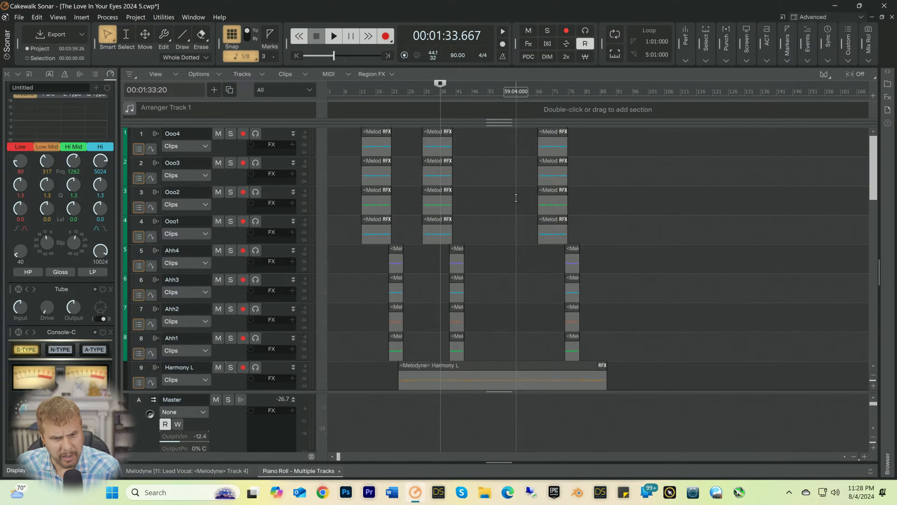
scroll(516, 197, down, 15)
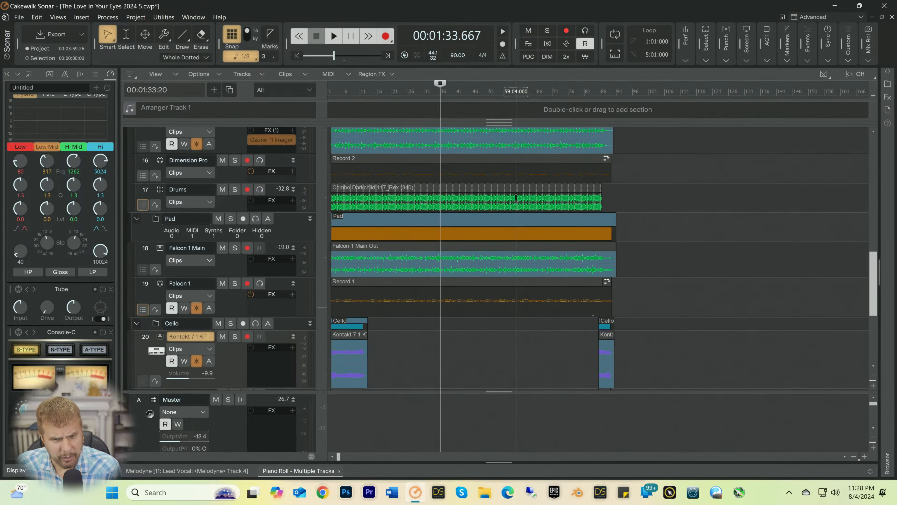
scroll(516, 197, down, 3)
scroll(516, 198, up, 1)
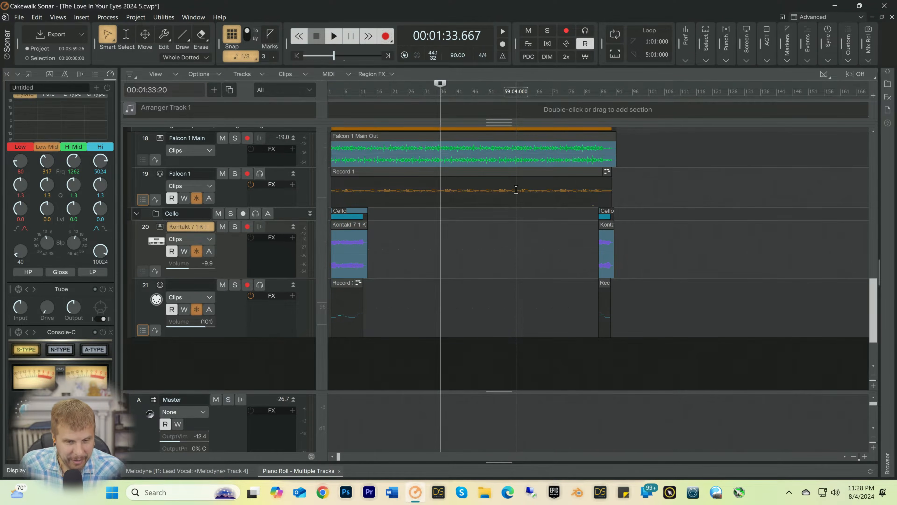
scroll(516, 190, up, 5)
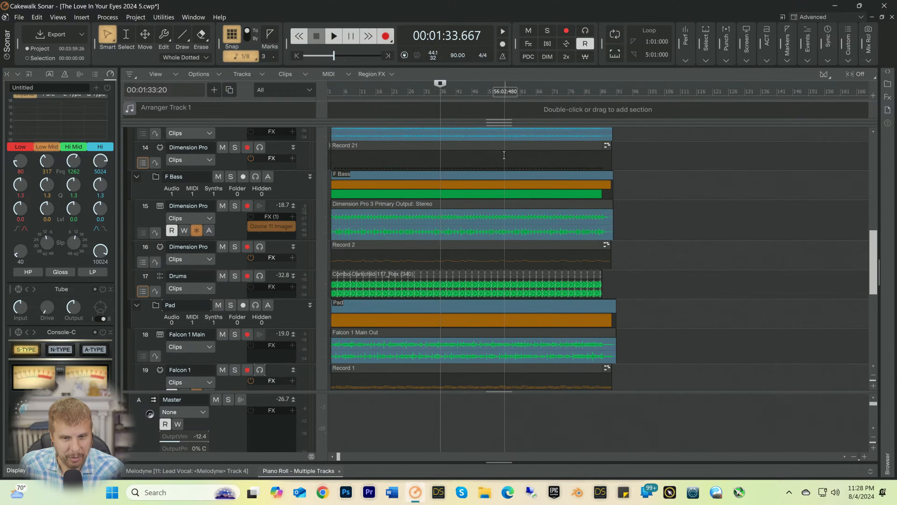
Step: Enlarge the track area downward over the Master bus section so more tracks fit in the arrangement view
click(352, 91)
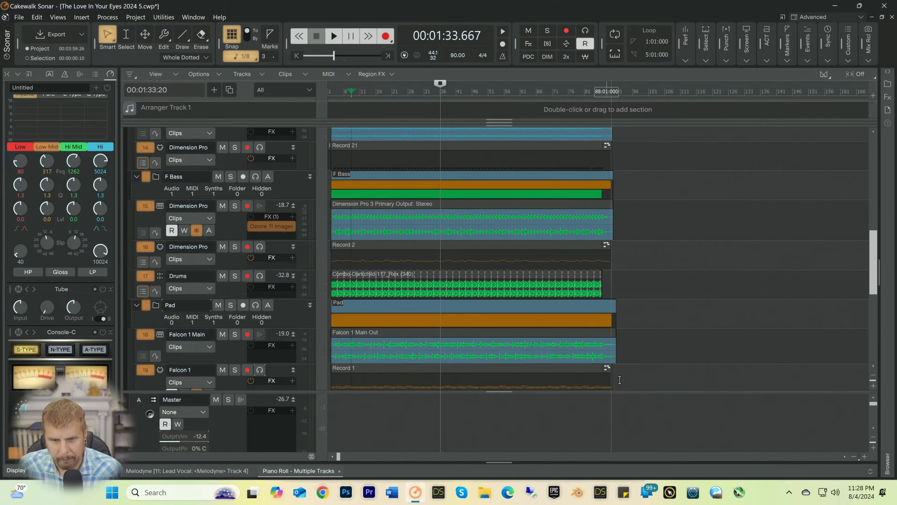
click(864, 456)
click(864, 456)
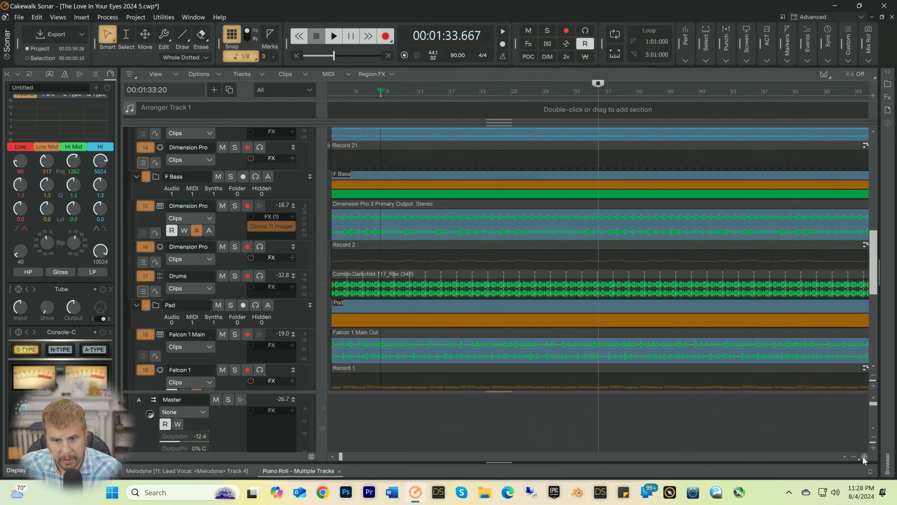
click(864, 456)
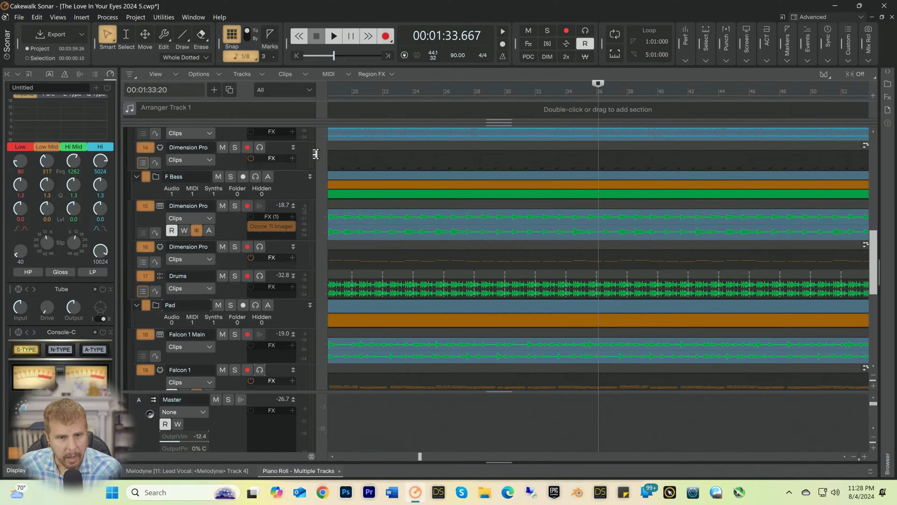
drag(274, 392, 273, 464)
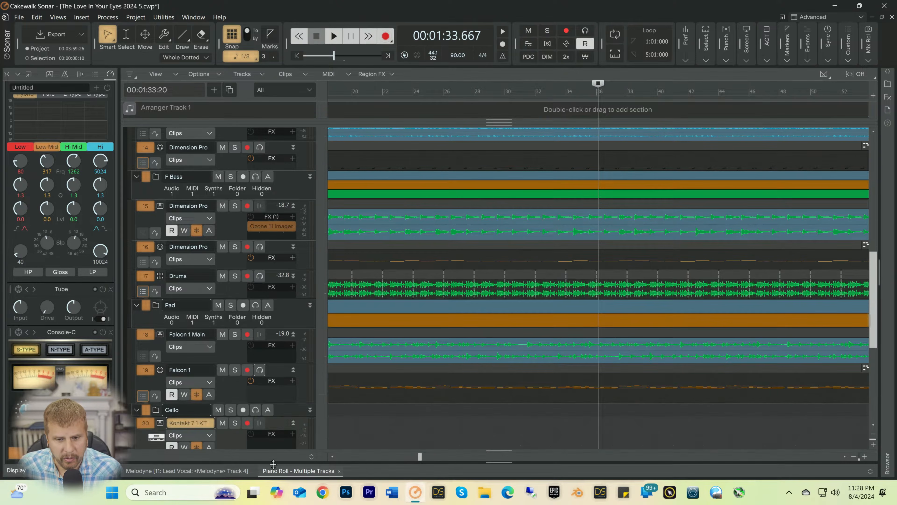
scroll(561, 242, down, 3)
scroll(561, 242, up, 10)
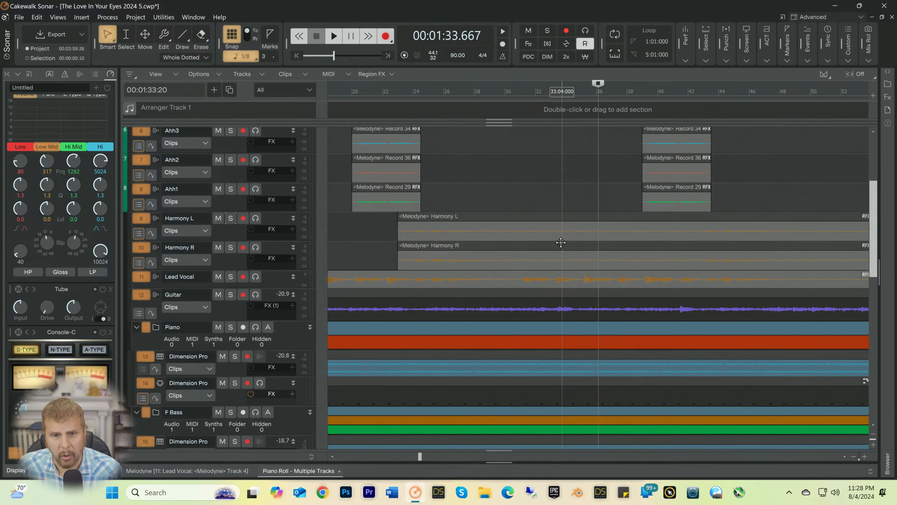
scroll(561, 243, up, 5)
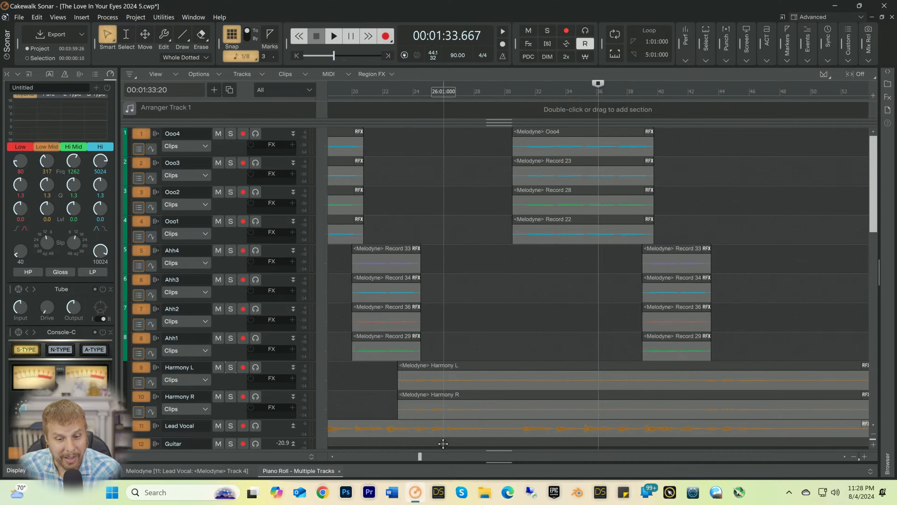
Step: Move the playback position to 00:00:18:00, before the first Ooo vocal clips, and clear the track selection
drag(421, 456, 303, 471)
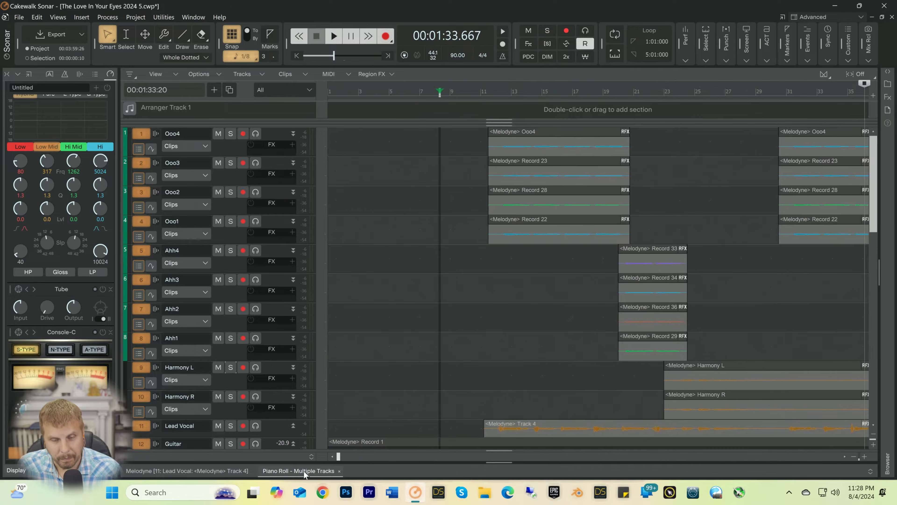
click(432, 75)
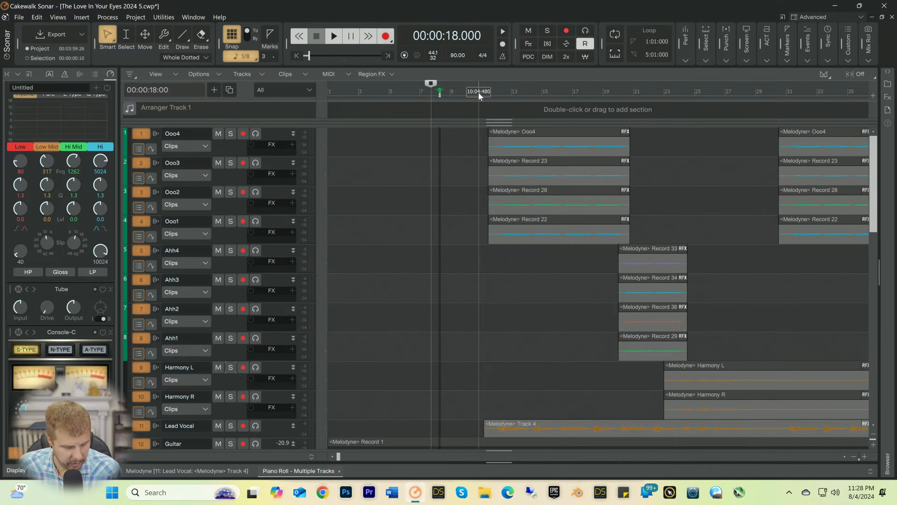
key(ctrl+shift+a)
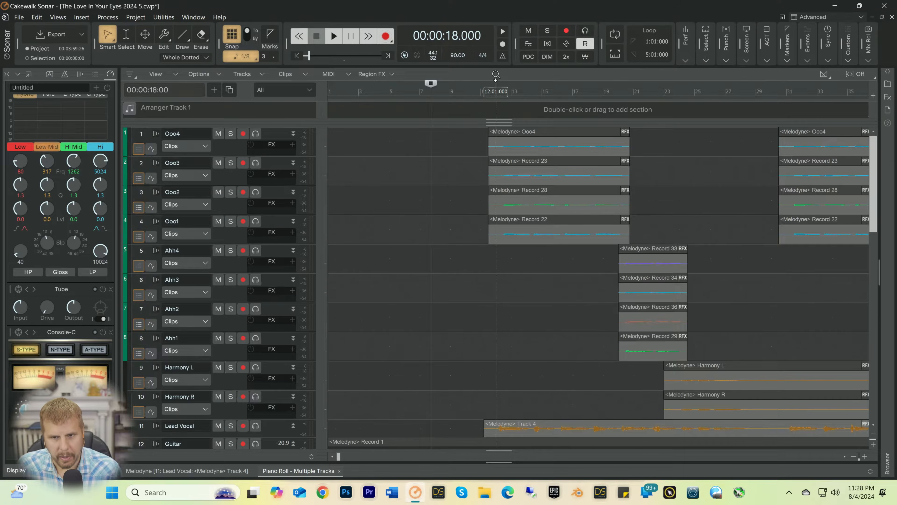
scroll(500, 128, down, 4)
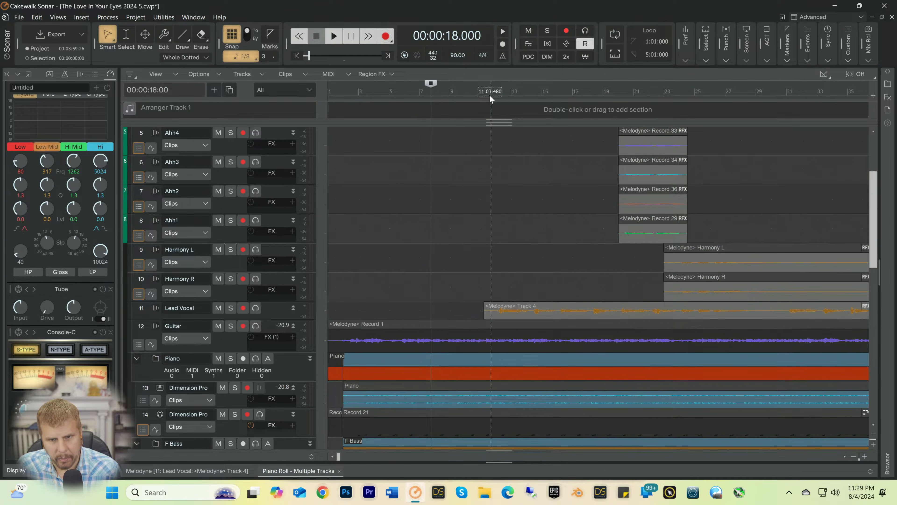
Step: Listen to the opening of the Lead Vocal clip from 00:00:28:00 to locate where its first lyric line starts
click(489, 94)
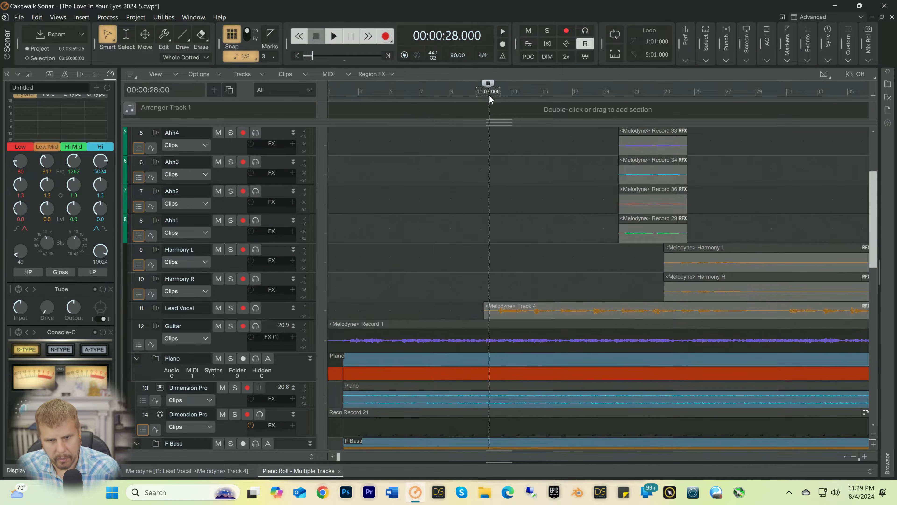
key(space)
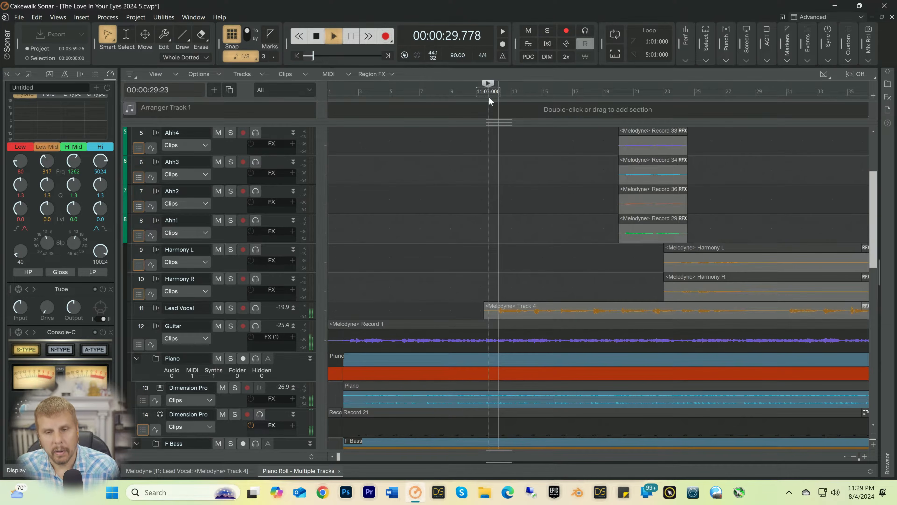
key(space)
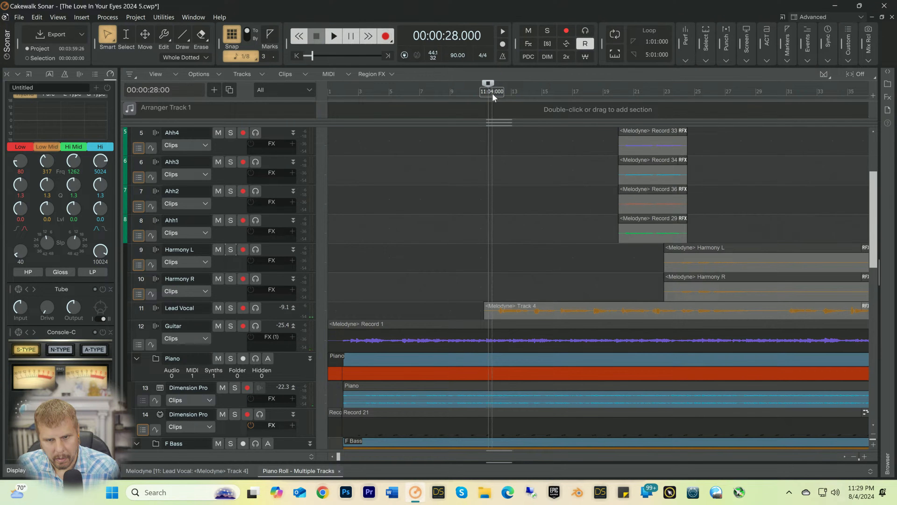
click(492, 93)
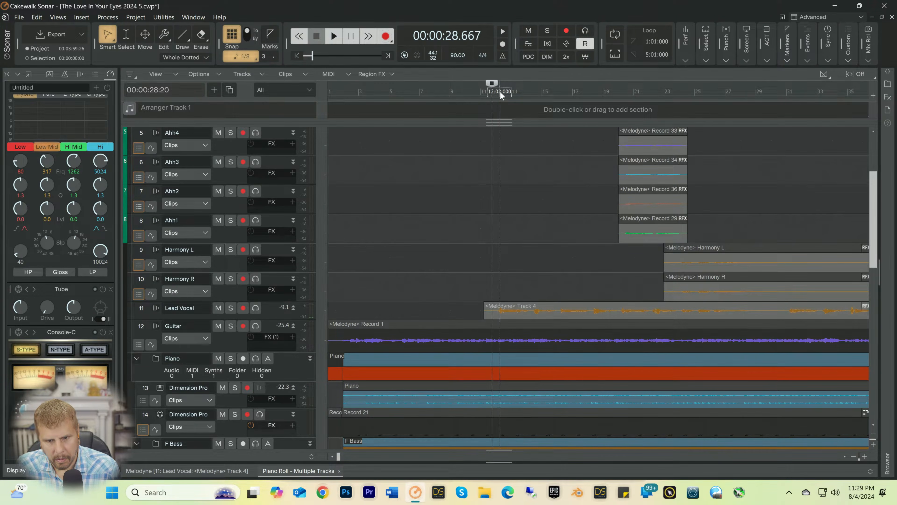
Step: Insert a marker at 12:02:000 named "If I could paint a picture never seen before"
click(500, 91)
right_click(500, 91)
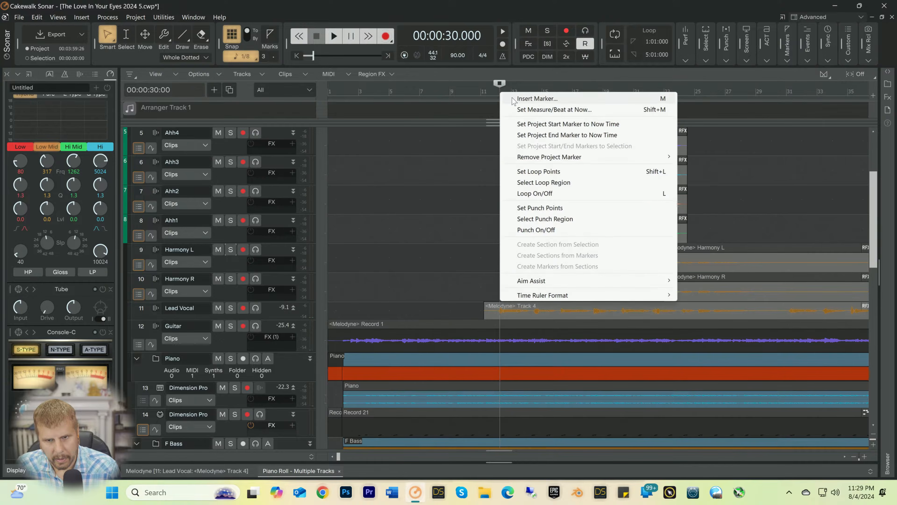
click(512, 97)
text(If io coul)
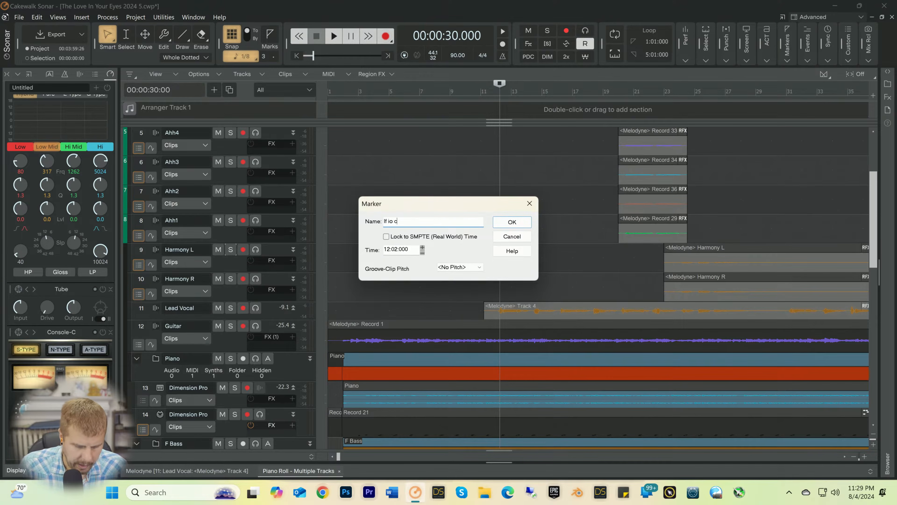
key(BackSpace)
key(BackSpace)
key(BackSpace)
key(BackSpace)
key(BackSpace)
key(BackSpace)
key(BackSpace)
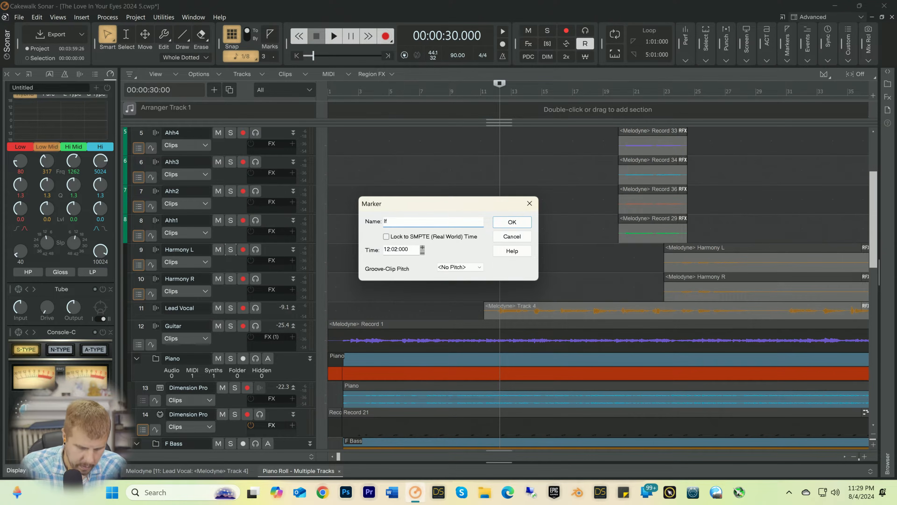
text(could pain)
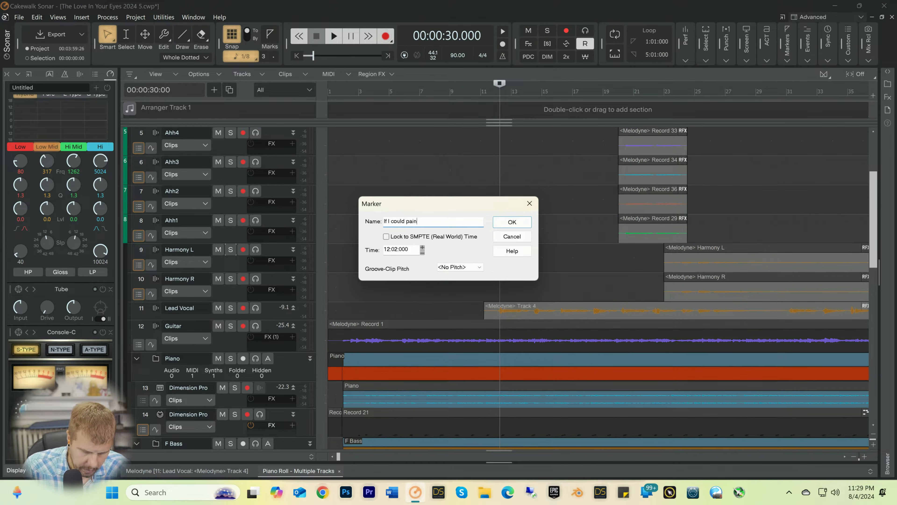
text(t a pictu)
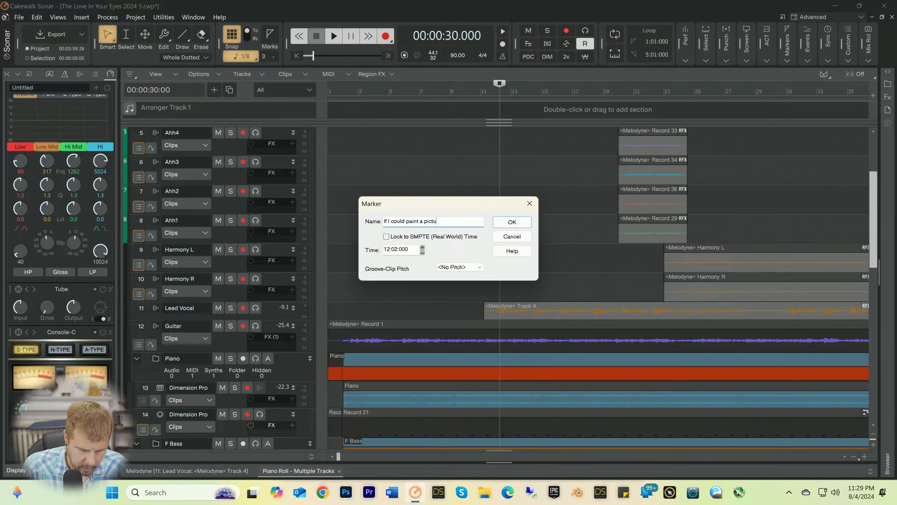
text(re enver sen )
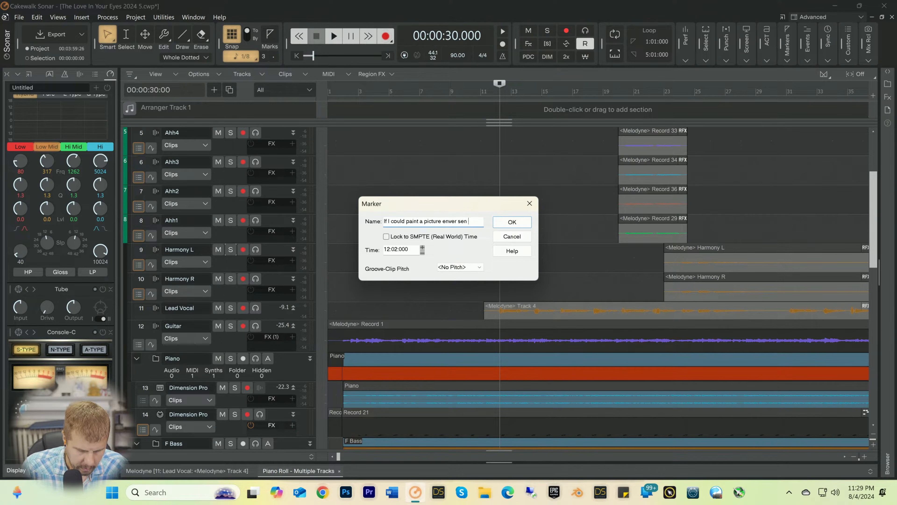
text(before)
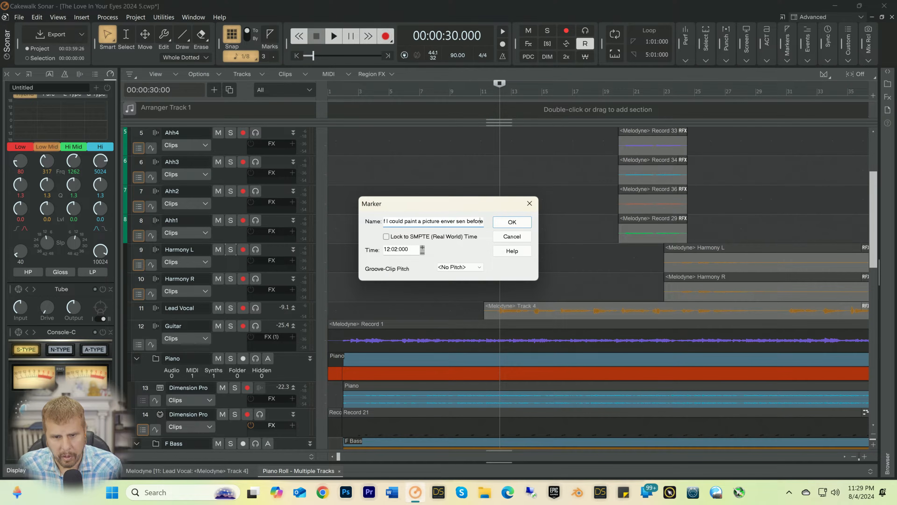
key(Delete)
key(Right)
text(e)
key(Right)
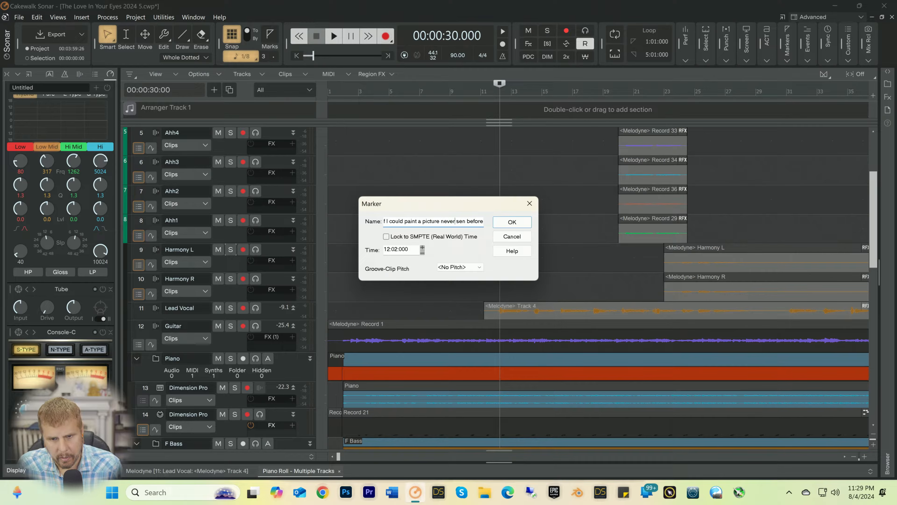
text(e)
key(Delete)
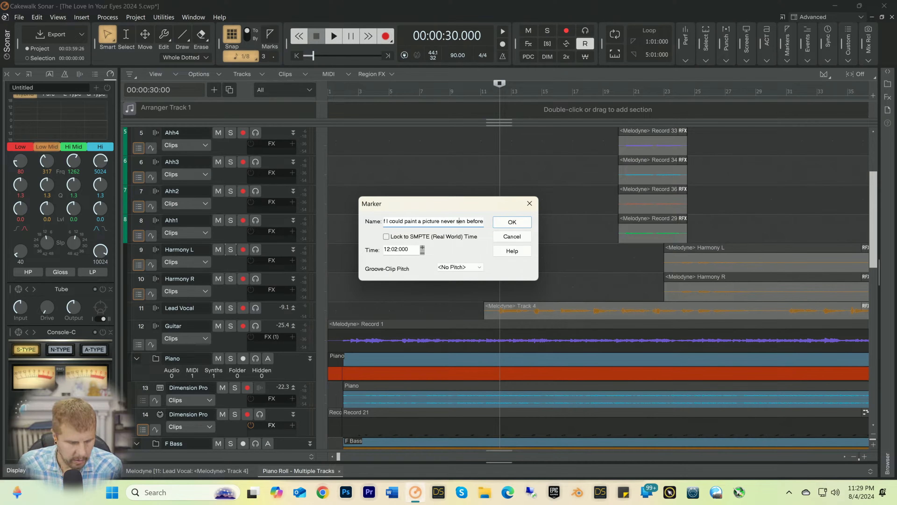
text(e)
key(Right)
key(Return)
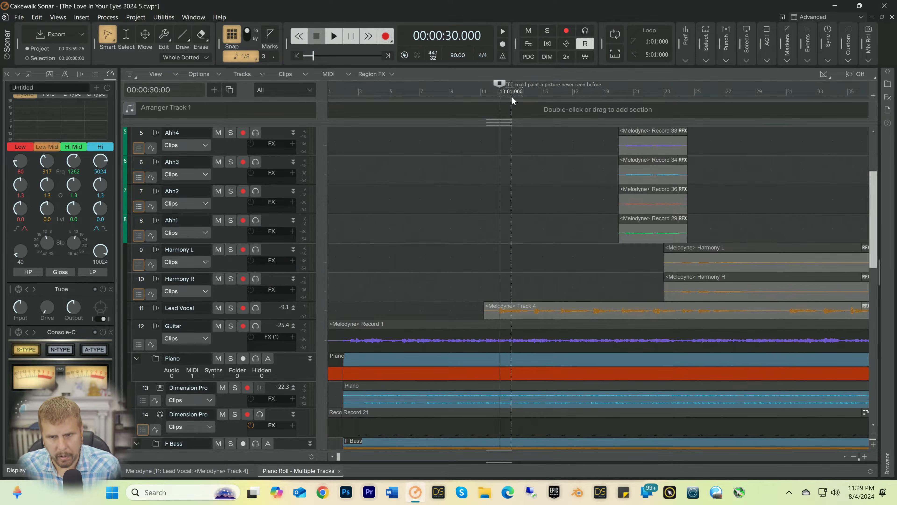
Step: Play the song from the first lyric marker to locate where the next vocal line begins
key(space)
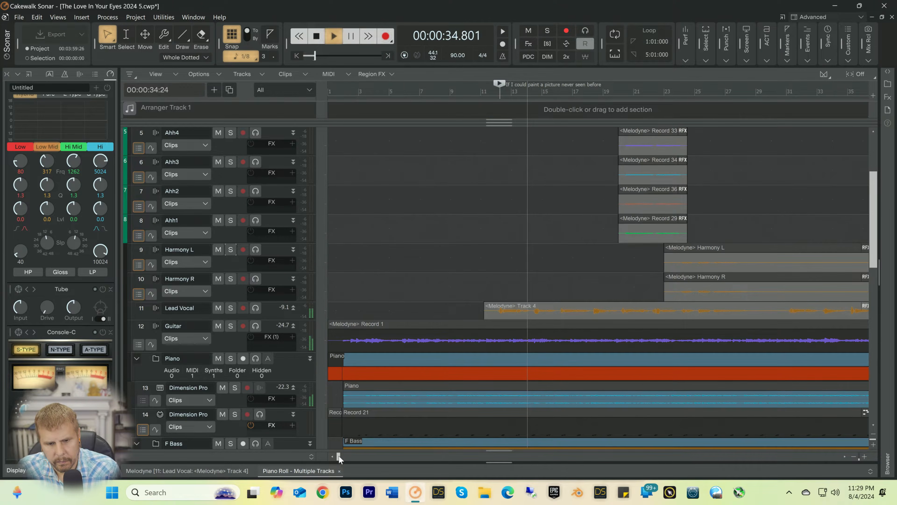
drag(344, 456, 353, 456)
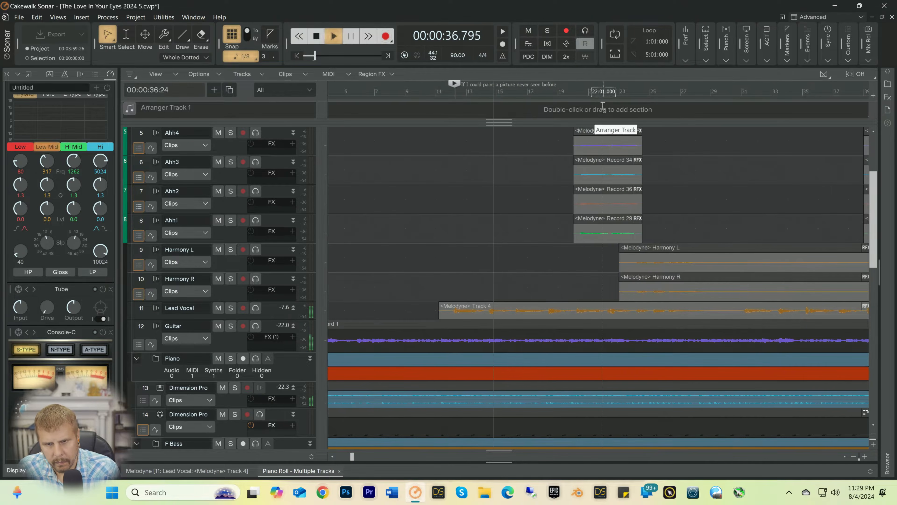
click(864, 456)
click(864, 456)
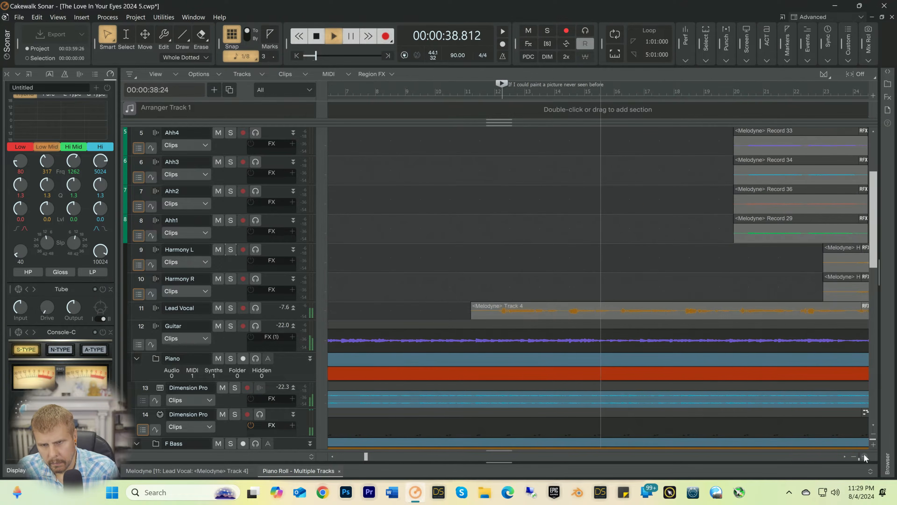
key(space)
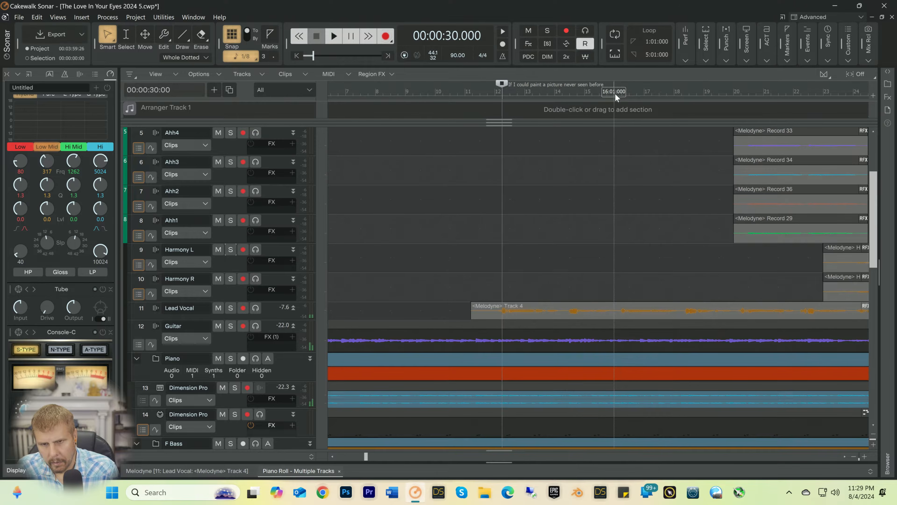
Step: Place the playback position at 00:00:40:00, the start of bar 16, and close the docked Piano Roll and Melodyne views
click(615, 84)
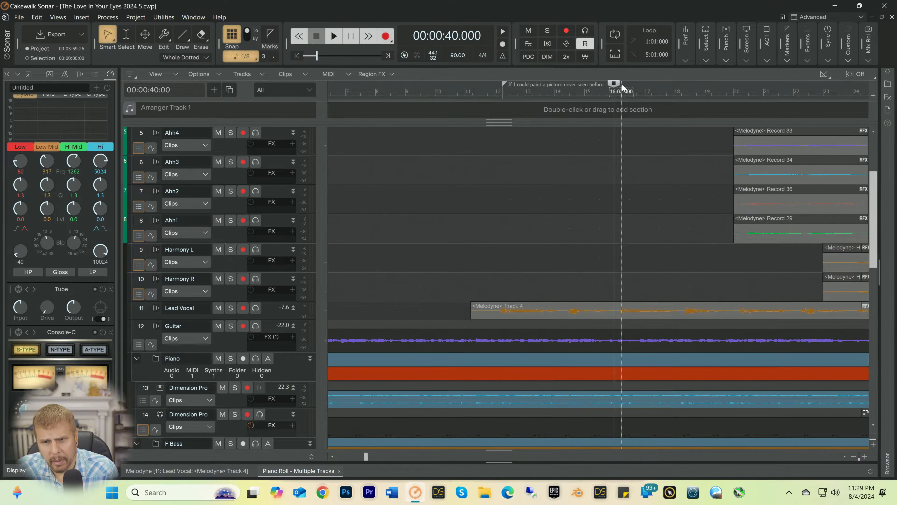
drag(611, 85, 595, 85)
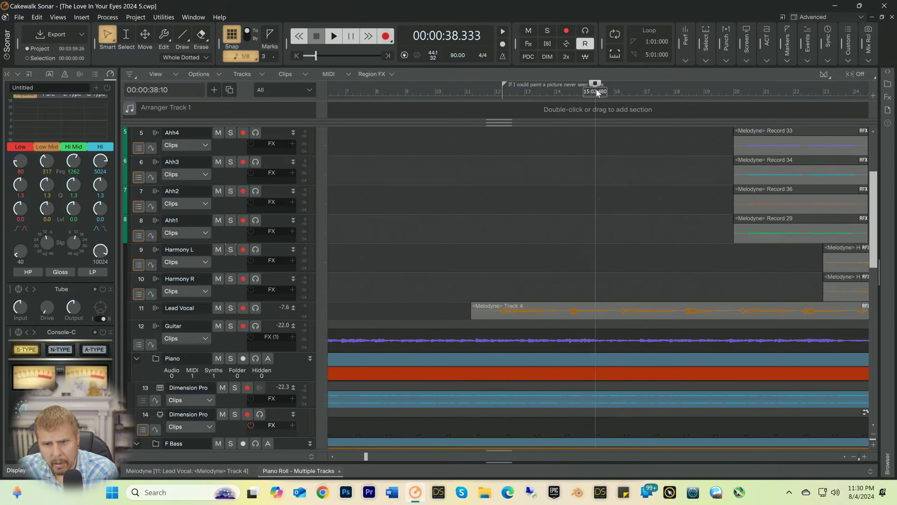
click(615, 89)
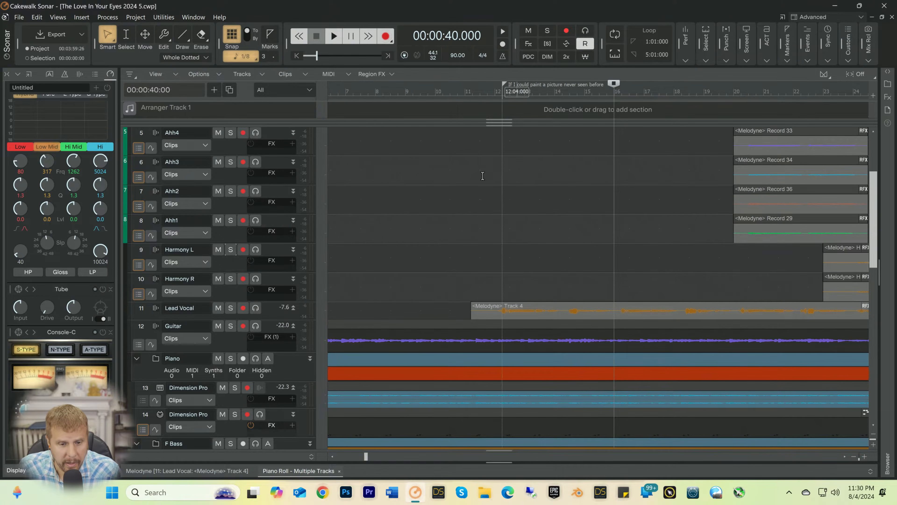
click(338, 471)
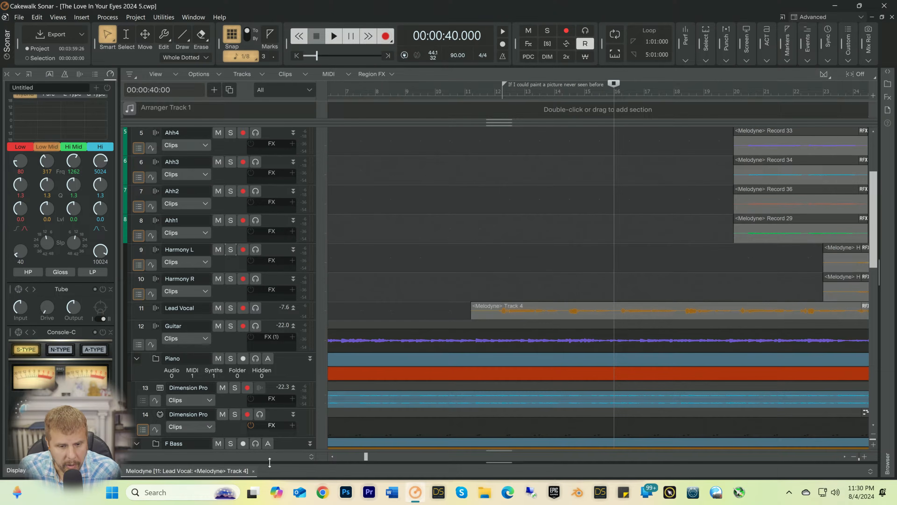
click(254, 470)
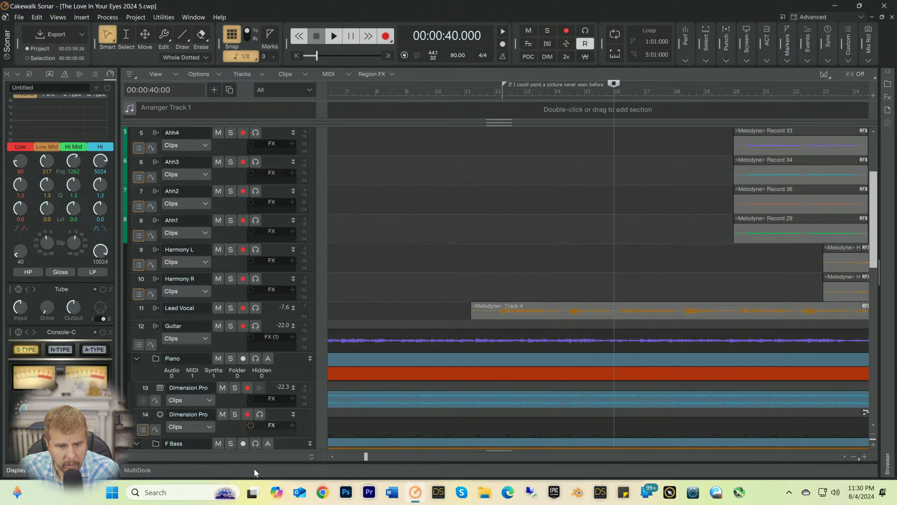
Step: Insert a marker at 16:01:000 named "If I could make a memory that has never been lived"
right_click(614, 91)
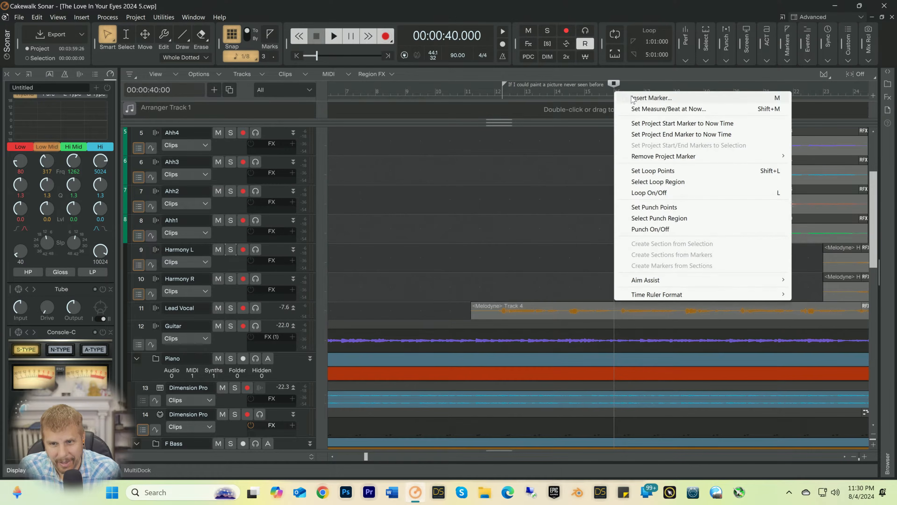
click(631, 98)
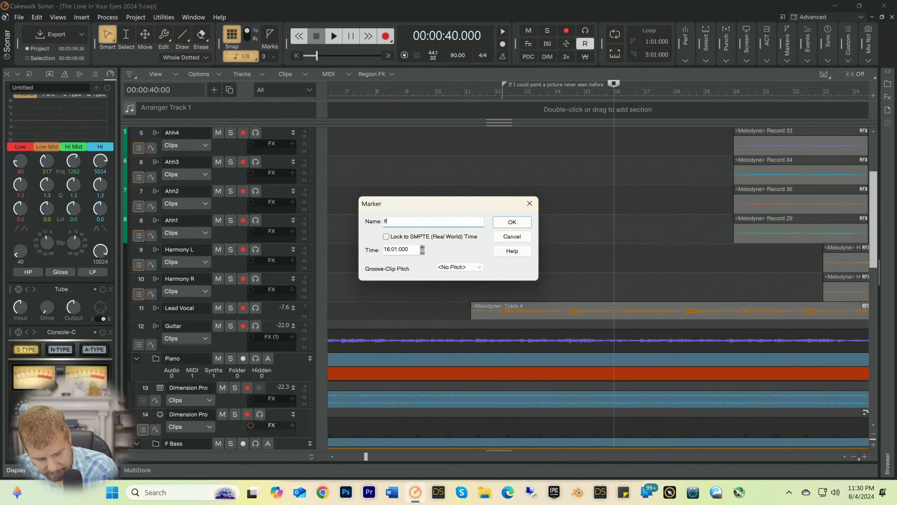
text(If i could make a m)
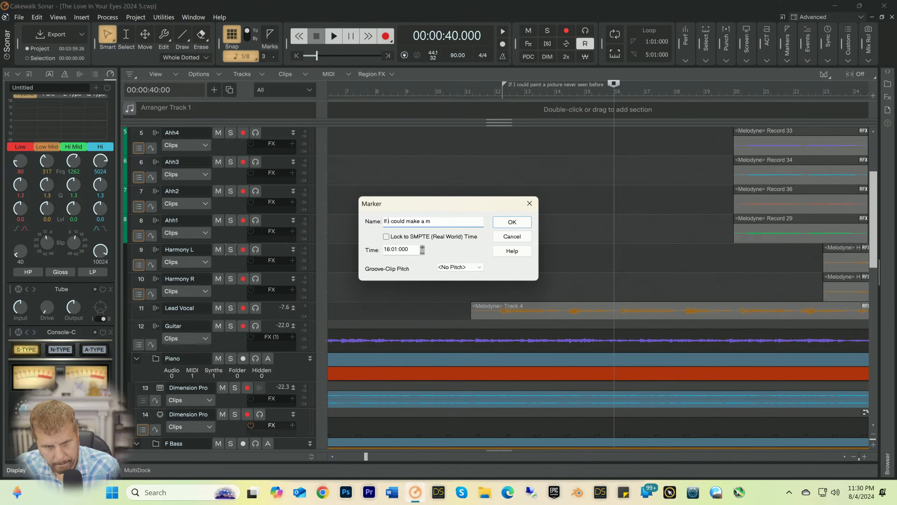
key(BackSpace)
text(I)
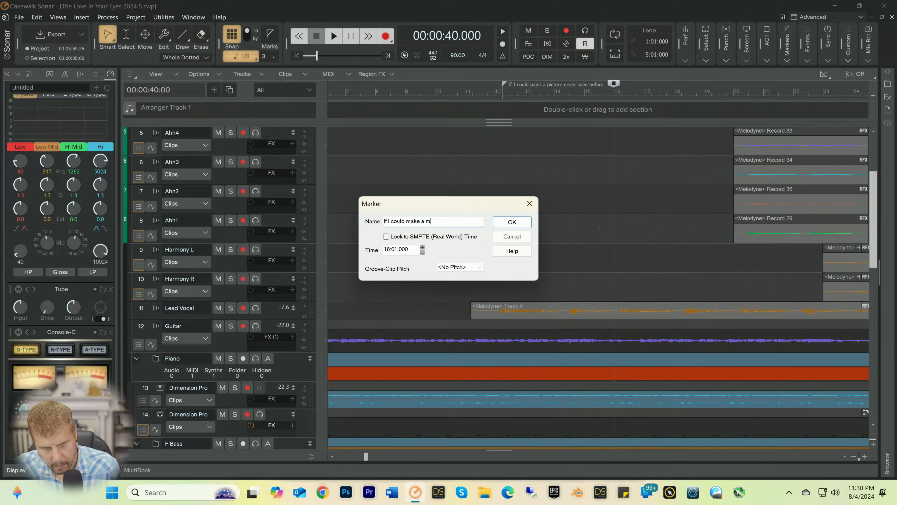
text(m)
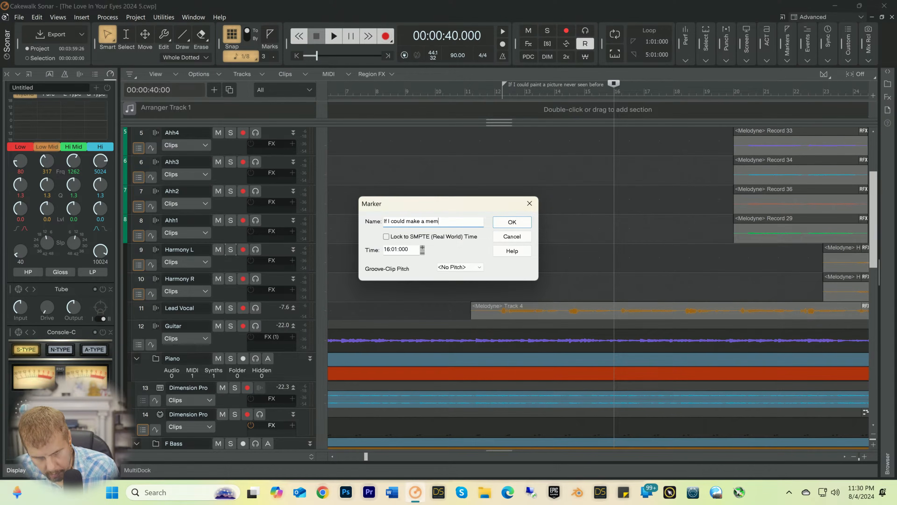
text(ory tha)
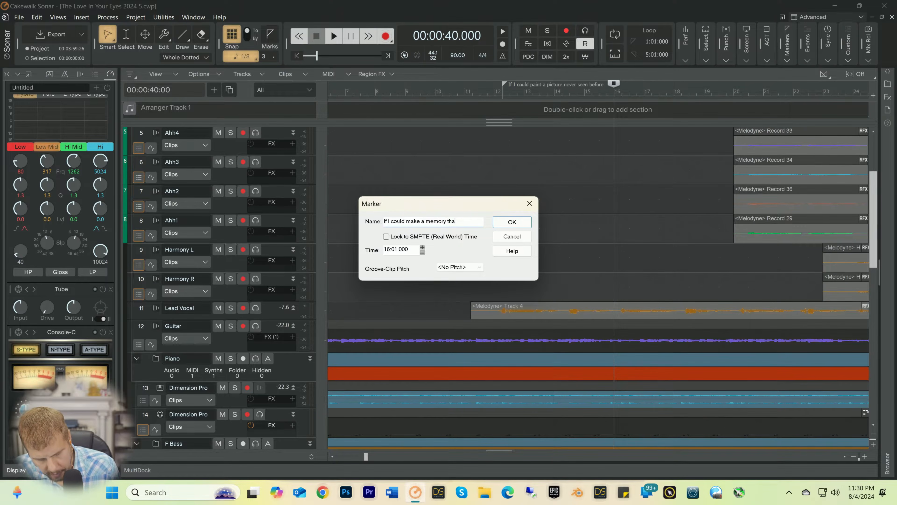
text(t has nev)
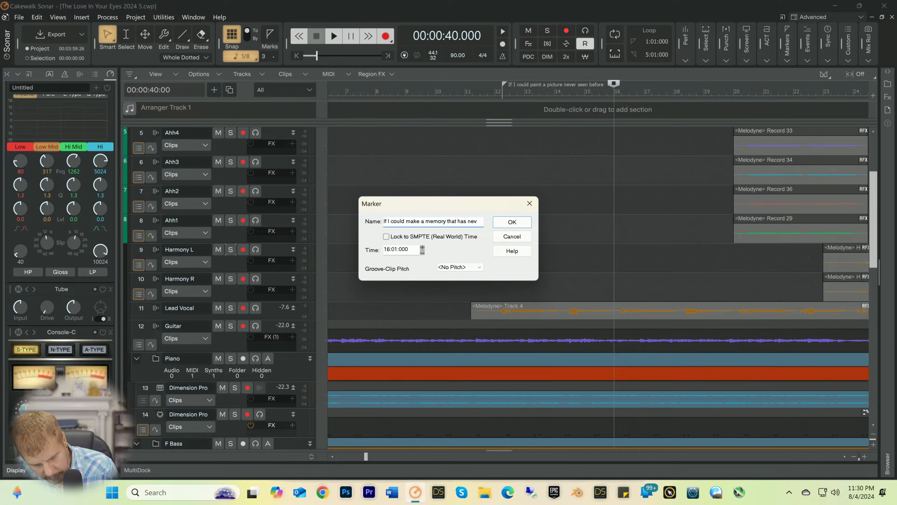
text(be been li)
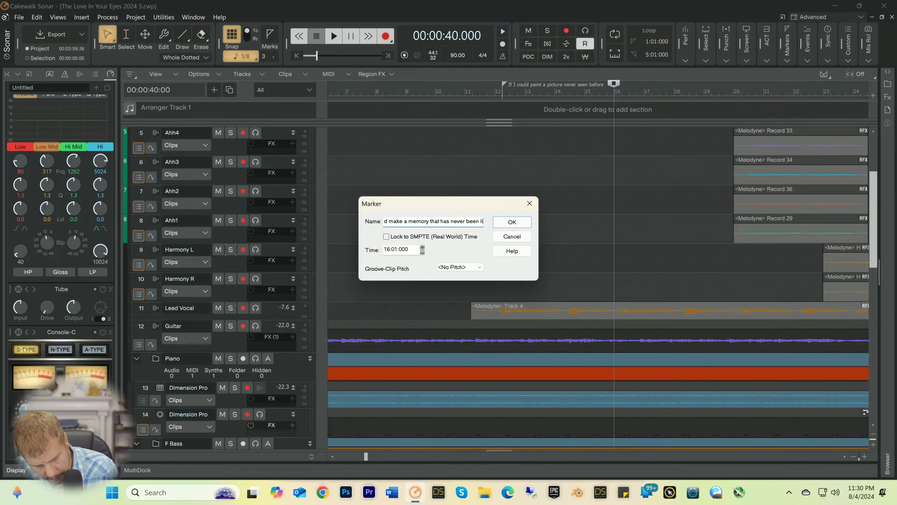
text(ved)
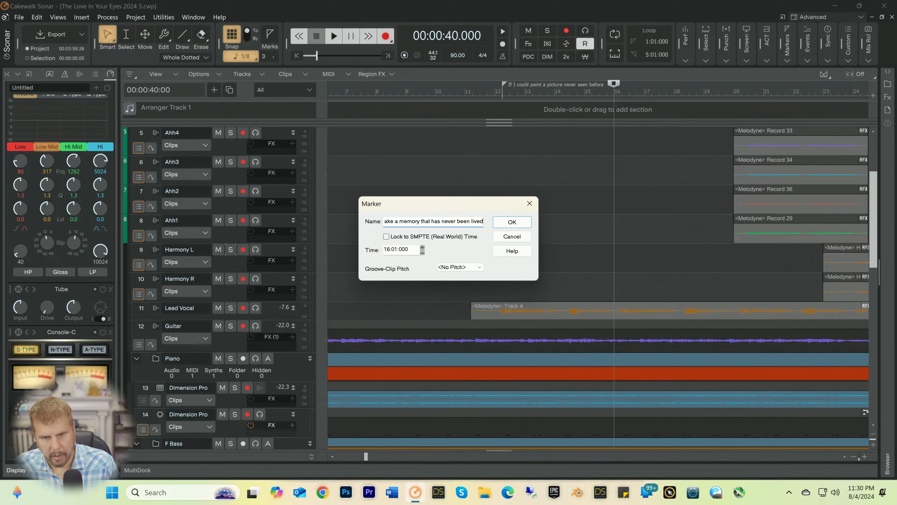
key(Return)
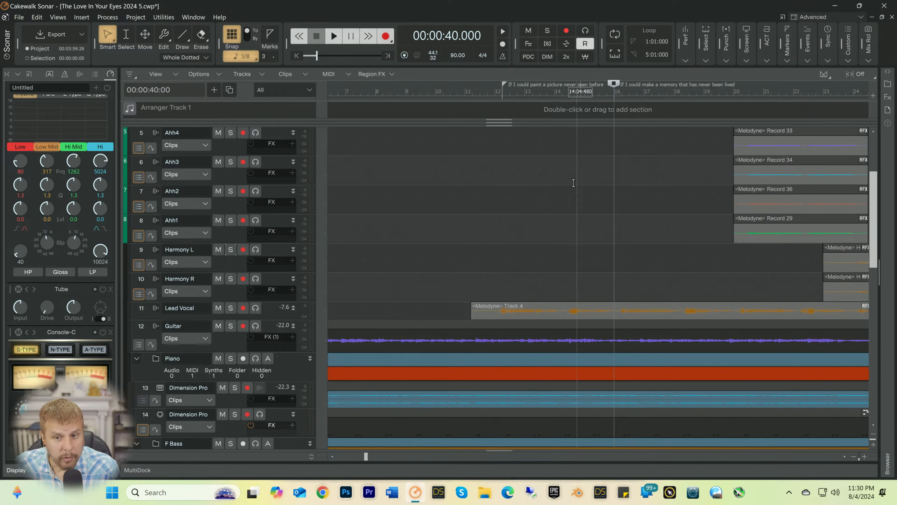
Step: Play the song from the marker at 16:01:000 to find where the next lyric line begins
drag(364, 459, 392, 459)
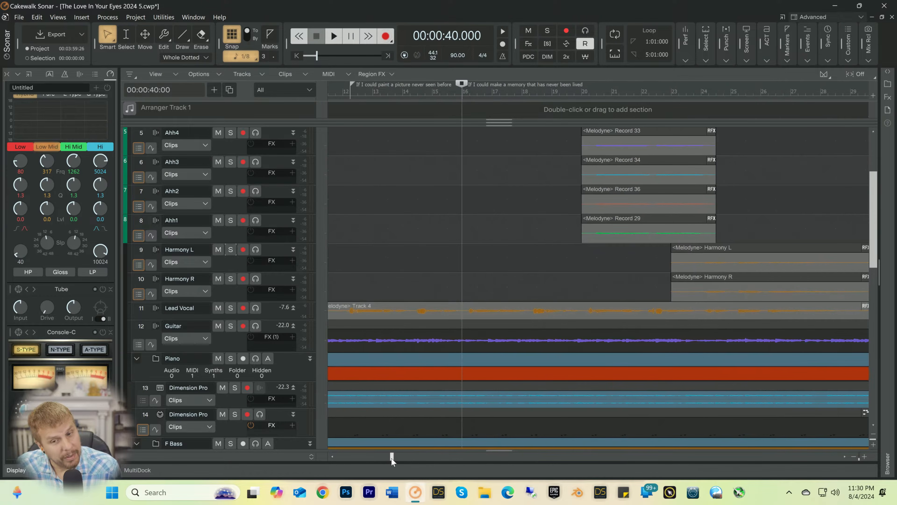
click(863, 459)
click(863, 459)
key(space)
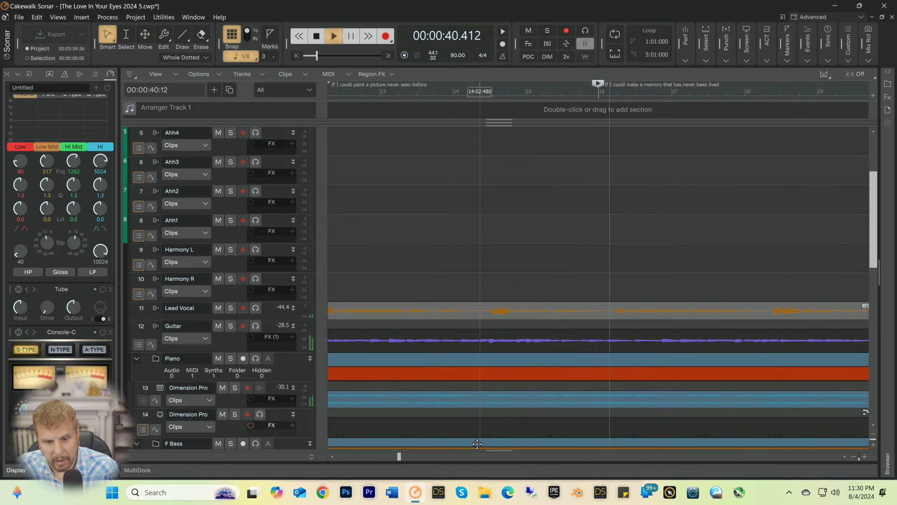
drag(399, 457, 418, 457)
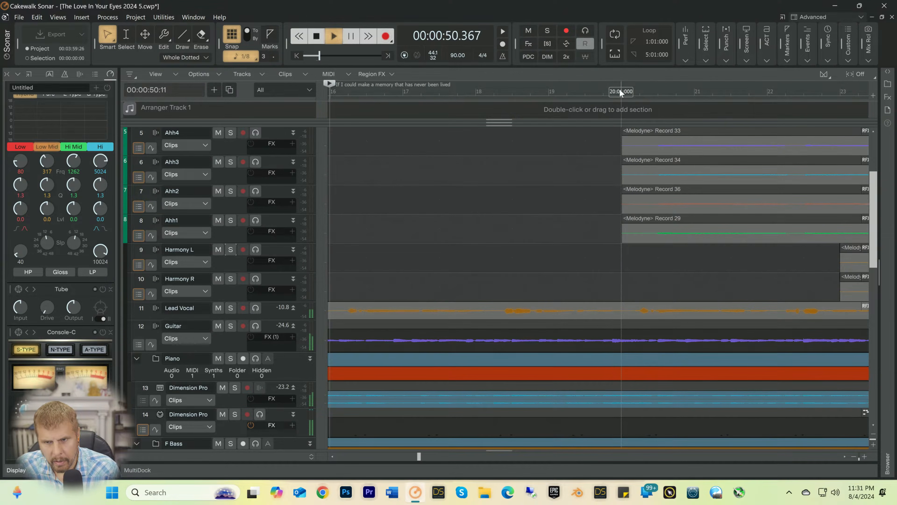
Step: Insert a marker at 20:01:000 named "If I could know the answer to the question never asked"
click(620, 92)
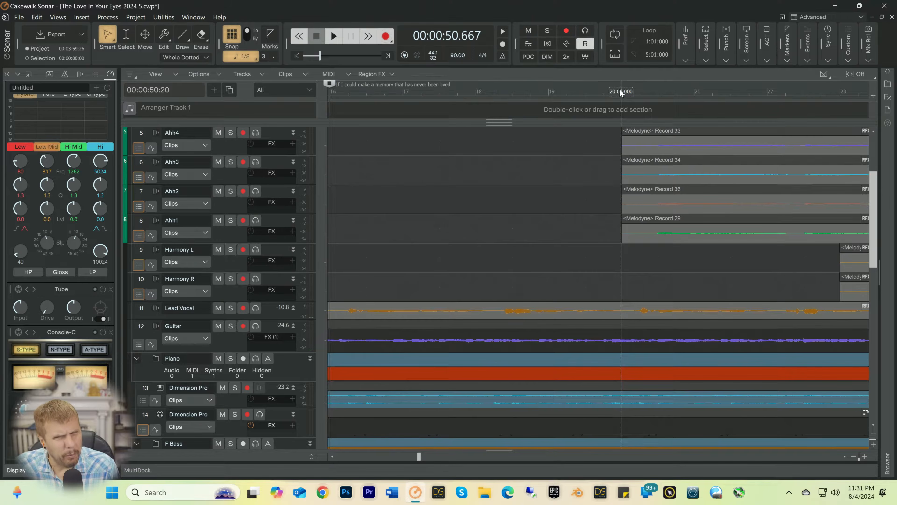
right_click(621, 91)
click(642, 98)
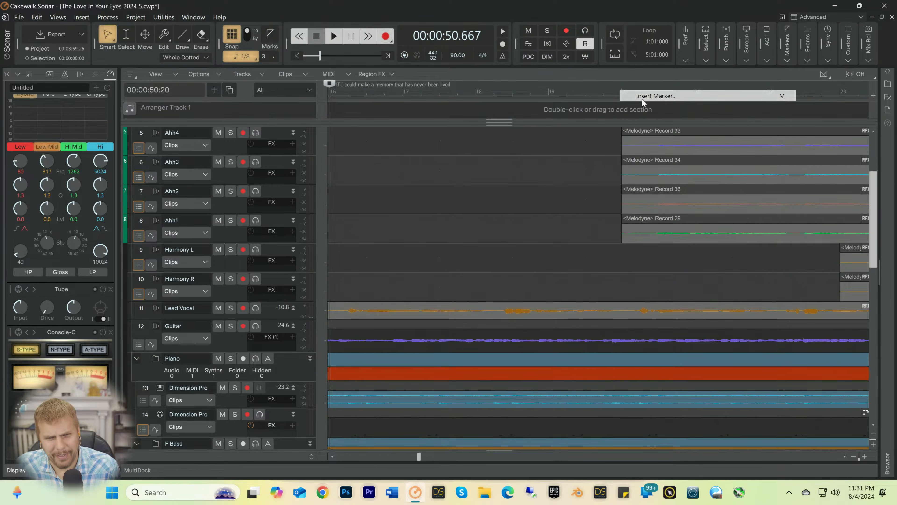
text(I)
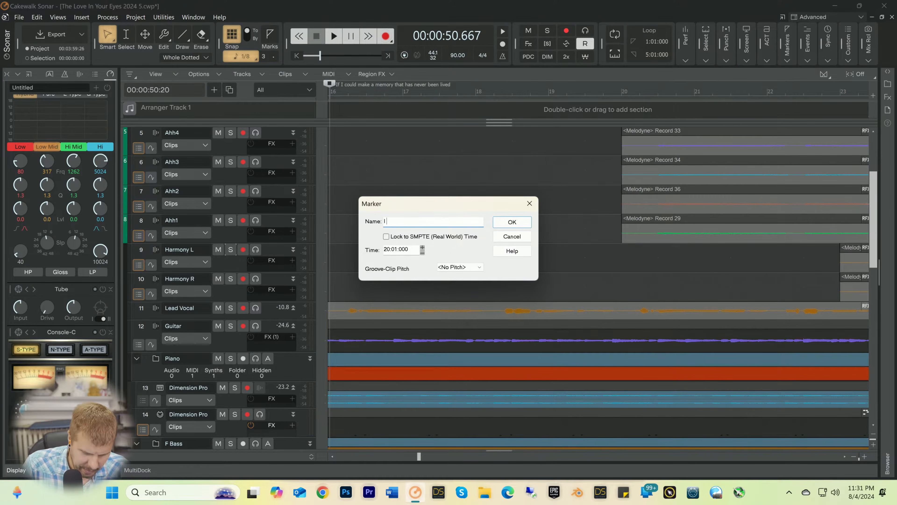
text(f I)
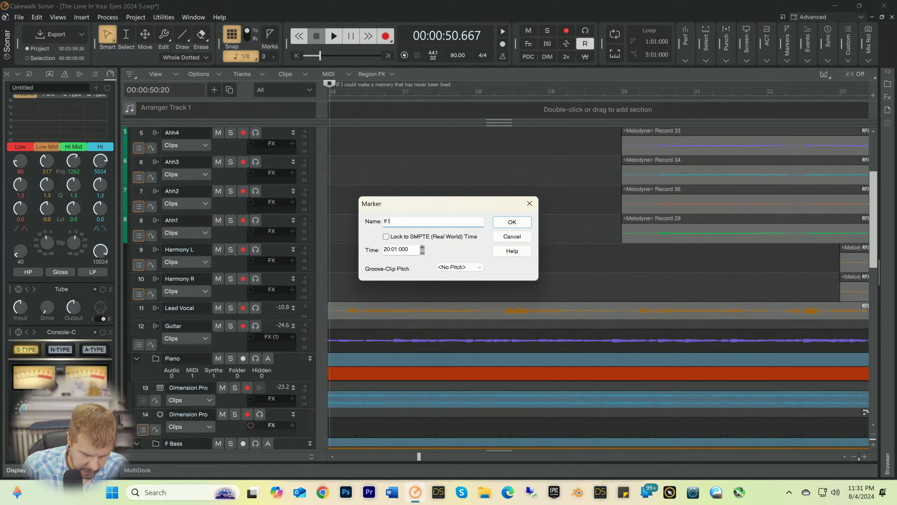
text( could kno)
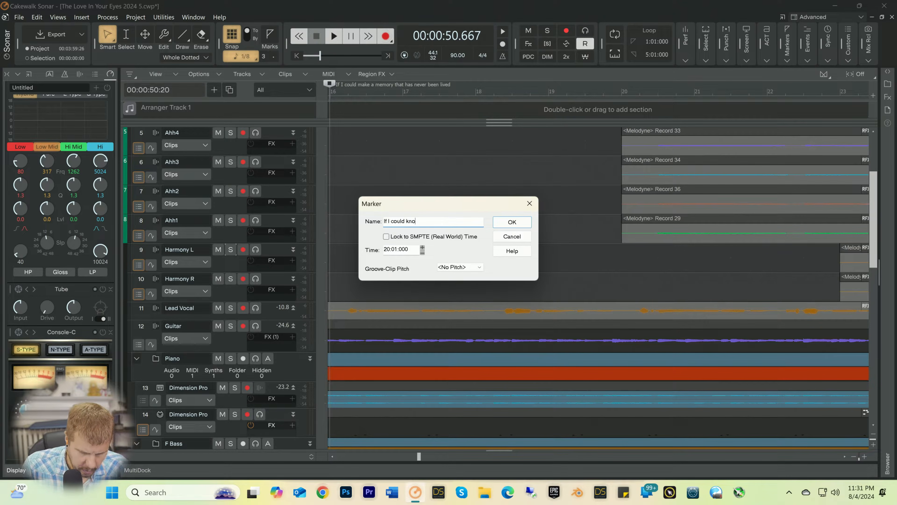
text(w the a)
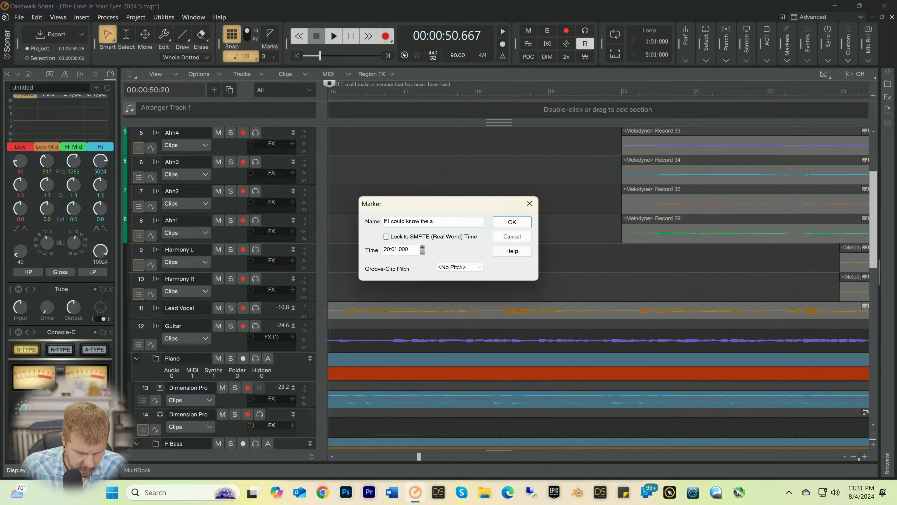
text(nswer to teh )
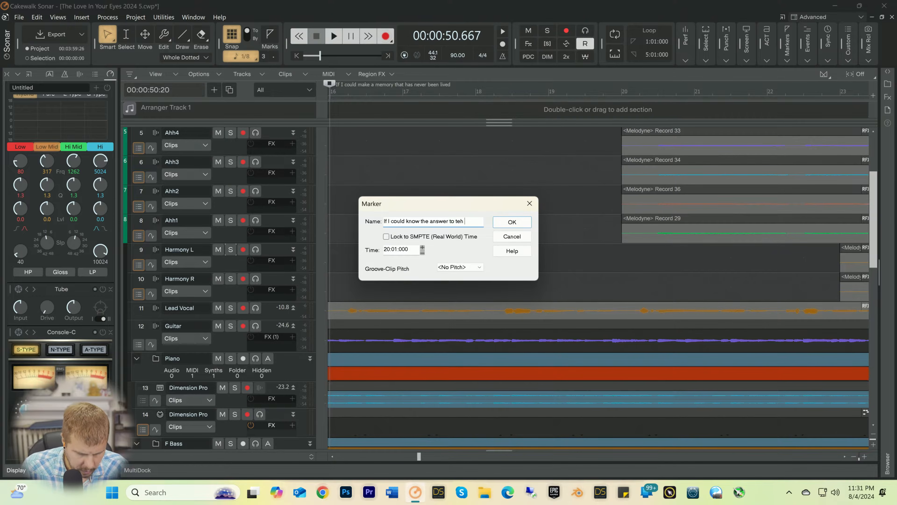
text(question en)
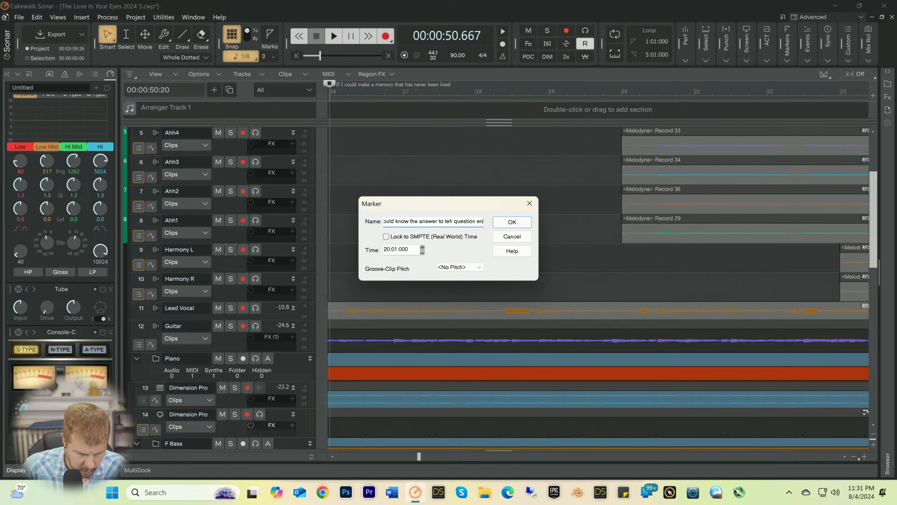
text(ver asked)
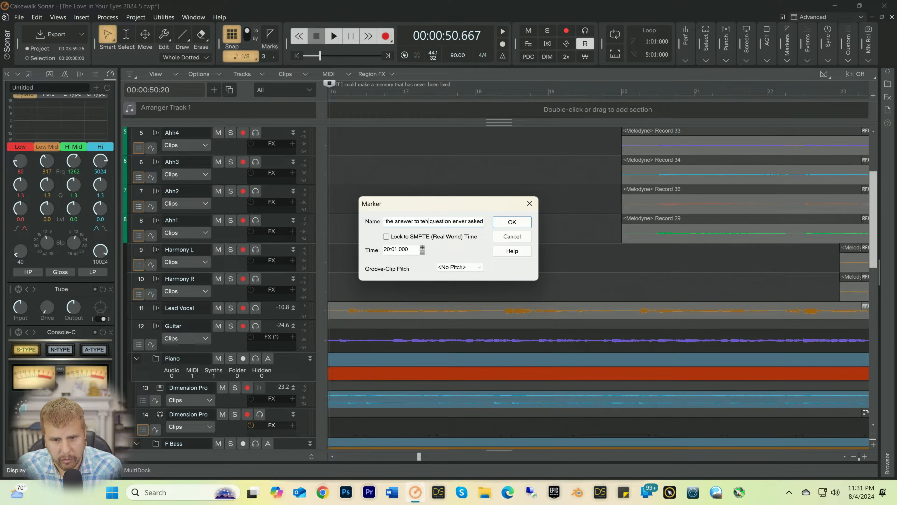
key(BackSpace)
key(BackSpace)
text(he)
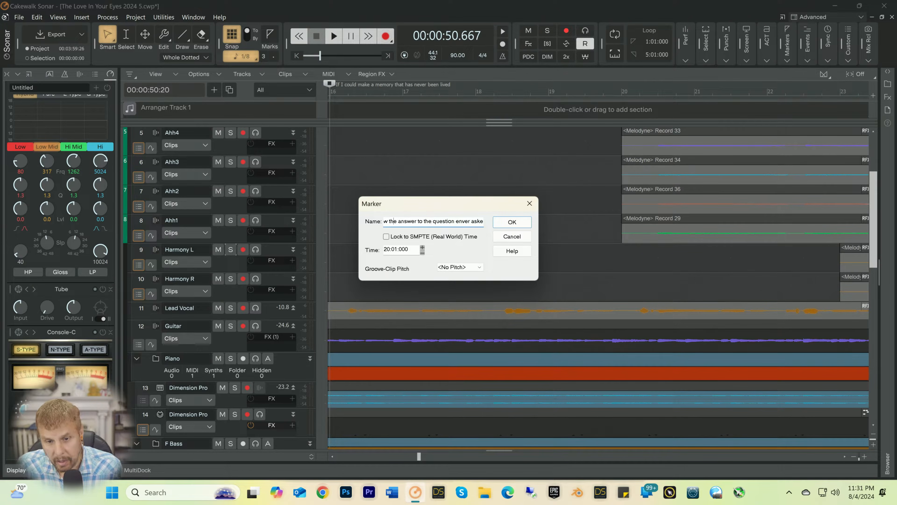
key(Left)
key(Left)
key(Left)
key(Left)
key(Left)
key(Left)
key(Left)
key(Left)
key(Left)
key(Left)
key(Left)
key(Left)
key(Left)
key(Left)
key(Left)
key(Left)
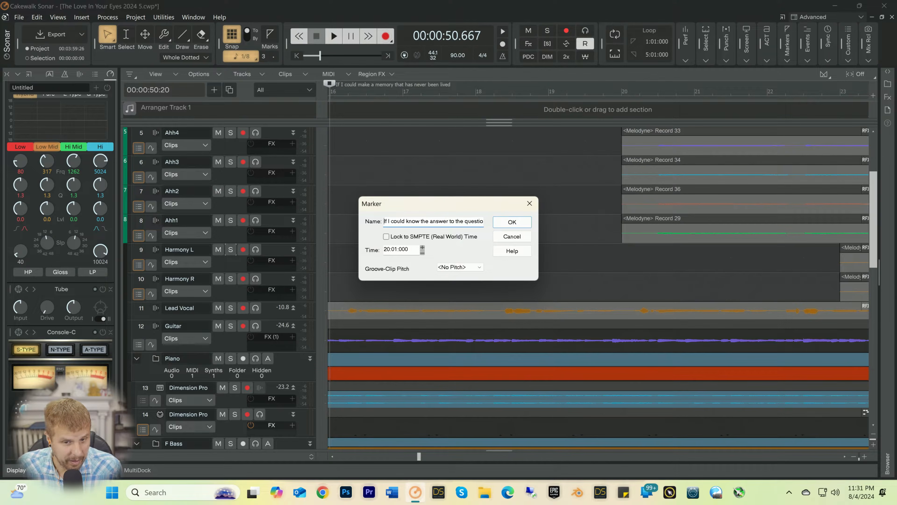
key(Right)
key(Right)
key(Right)
key(Right)
key(Right)
key(Right)
key(Right)
key(Right)
key(Right)
key(Right)
key(Right)
key(Right)
key(Right)
key(Right)
key(Right)
key(Right)
key(Right)
key(Right)
key(Right)
key(Right)
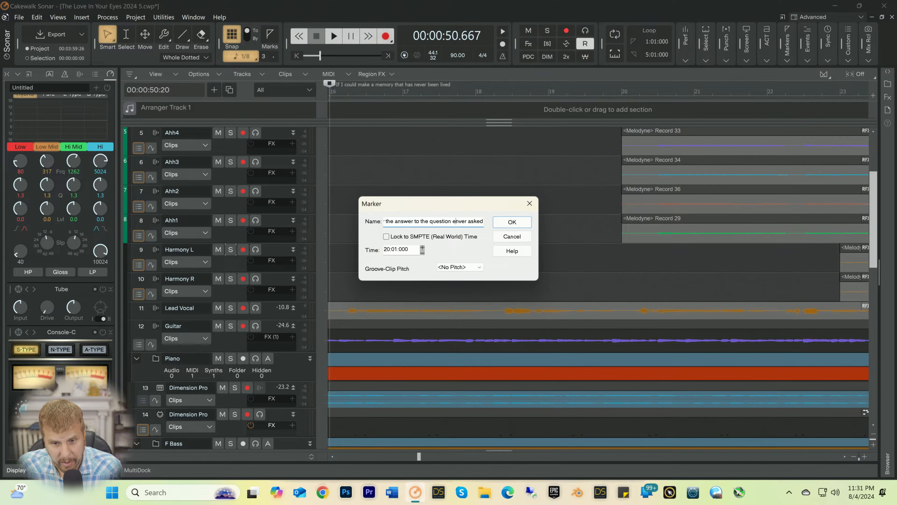
key(BackSpace)
key(Right)
text(e)
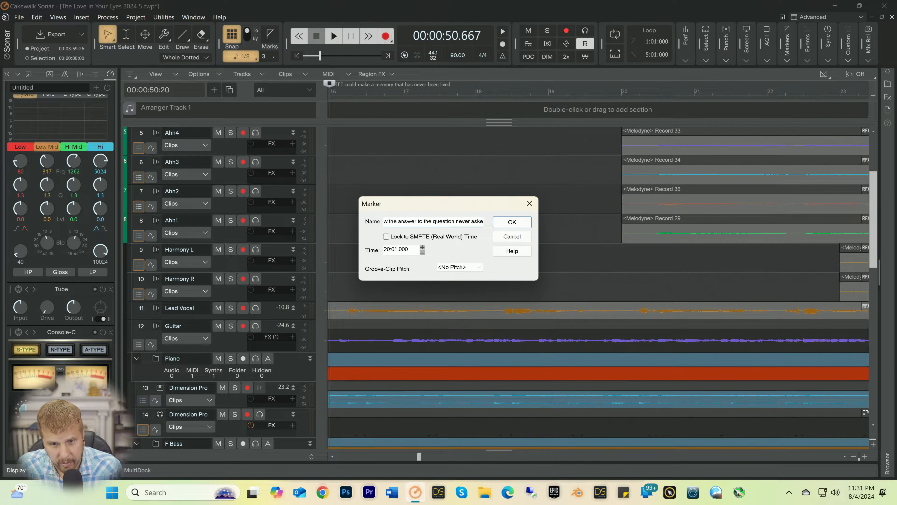
key(End)
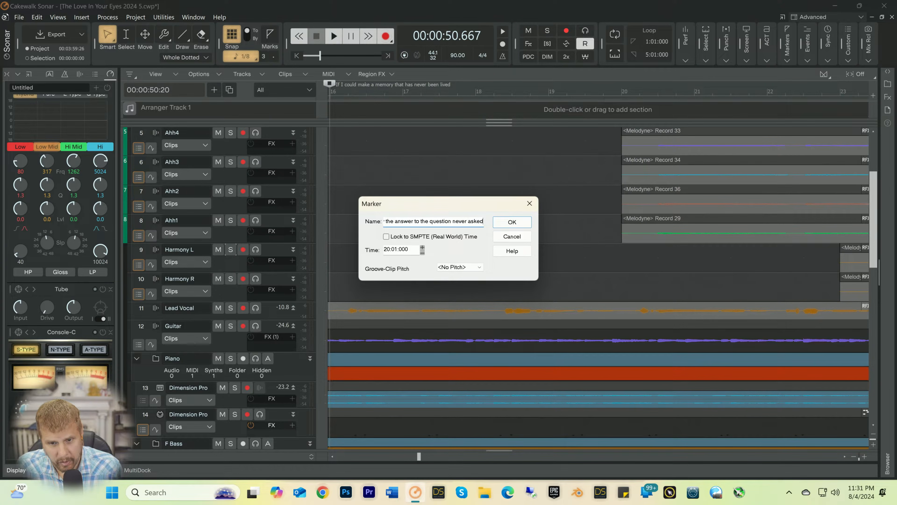
key(Return)
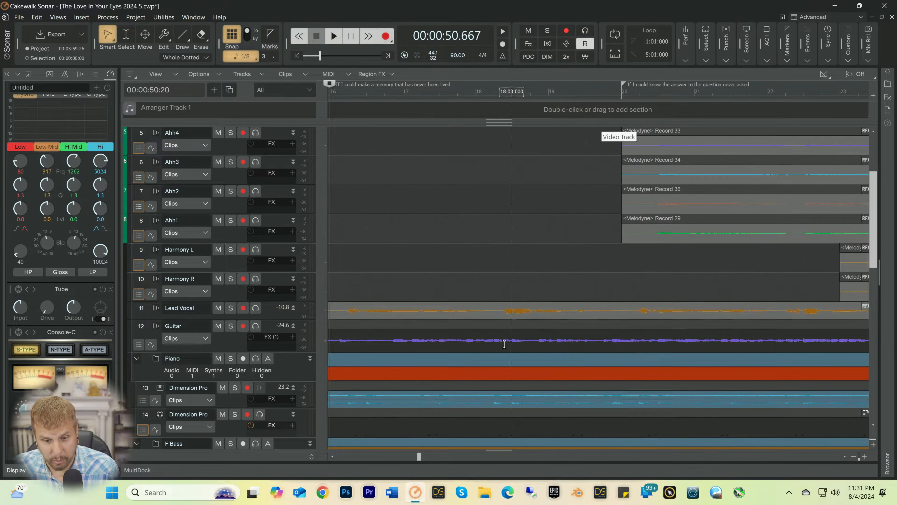
Step: Play the song from bar 20 to listen for the start of the following vocal line
drag(418, 456, 429, 457)
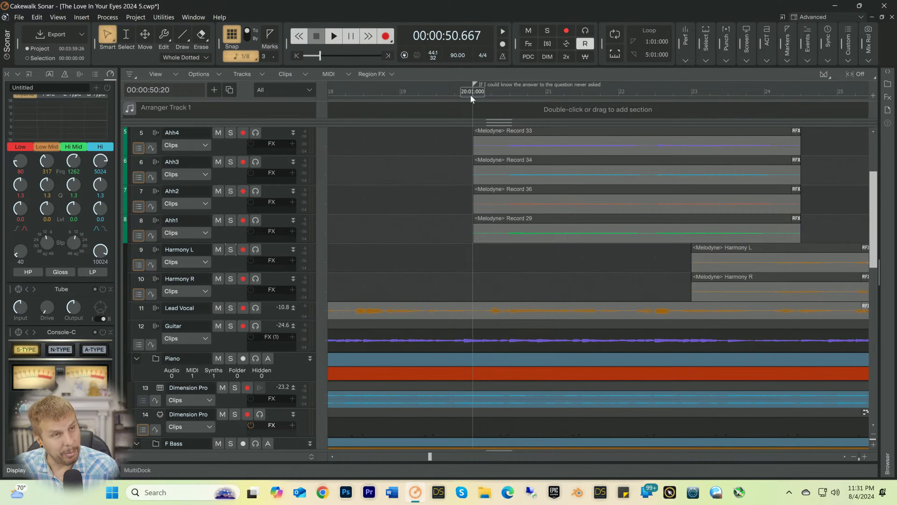
key(space)
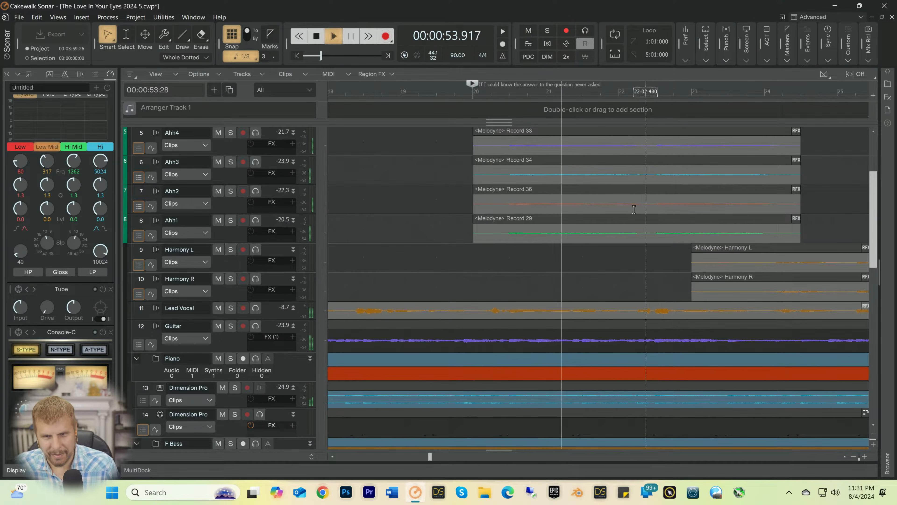
drag(431, 458, 442, 458)
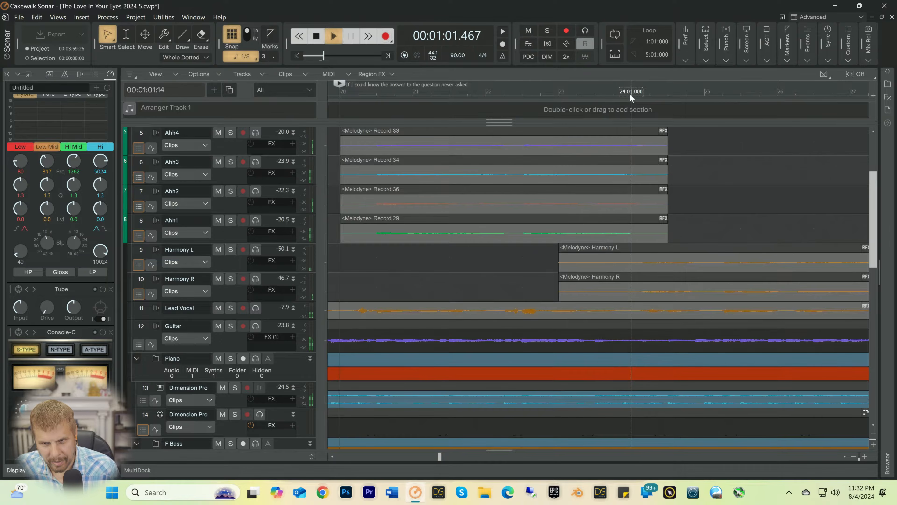
Step: Insert a marker at 24:01:000 named "Then I would know the love in your eyes"
click(629, 93)
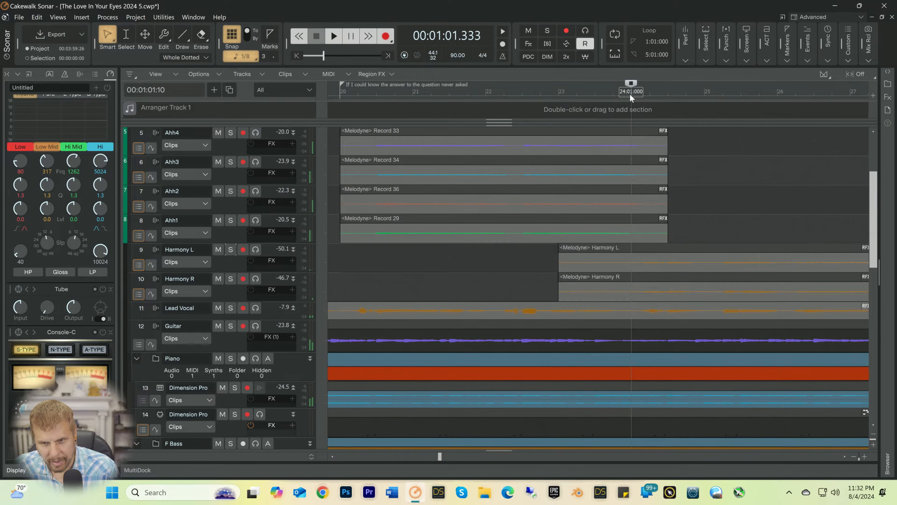
right_click(629, 93)
click(654, 100)
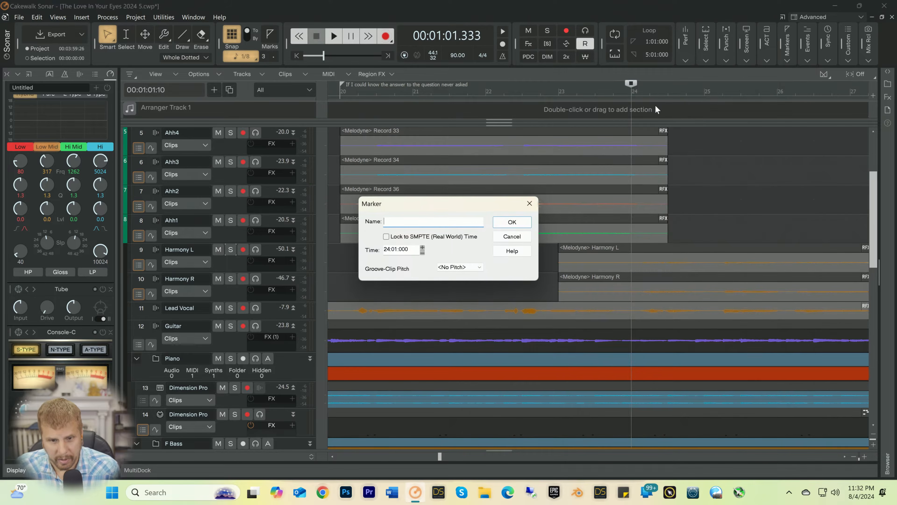
text(Then Ni)
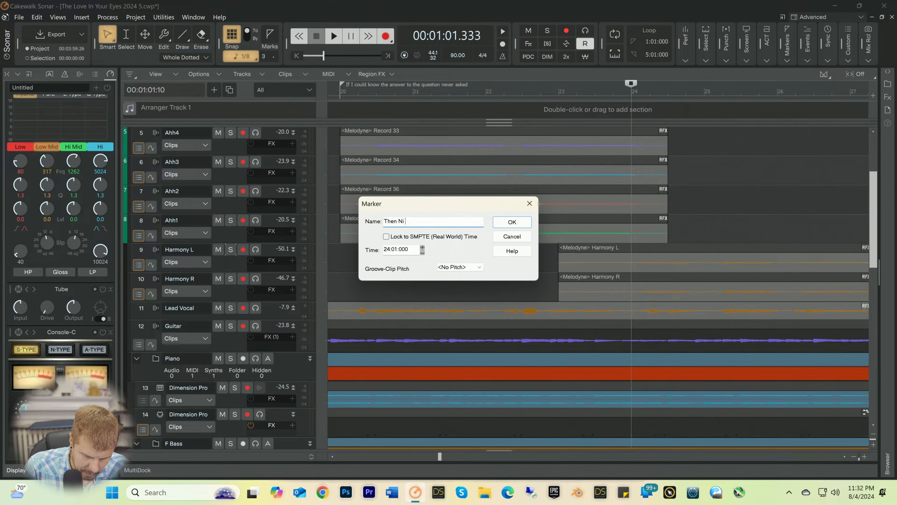
text( would know teh )
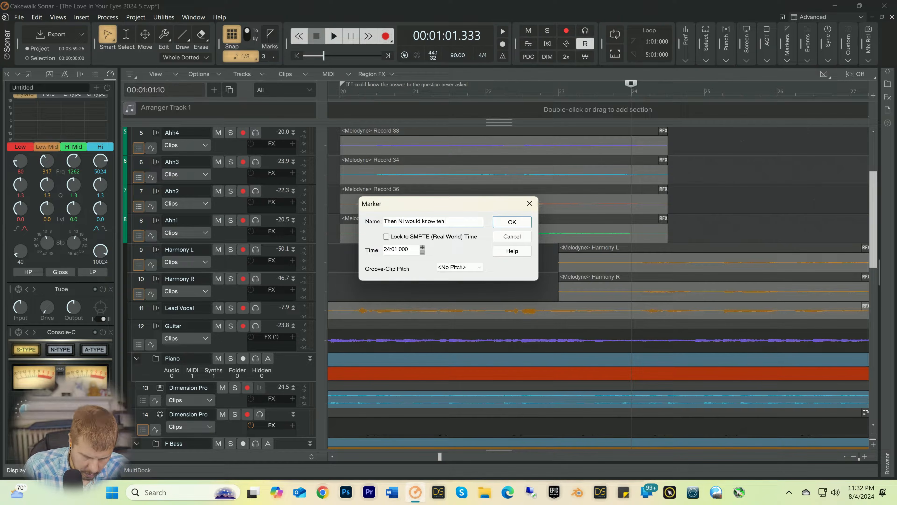
text(love in your )
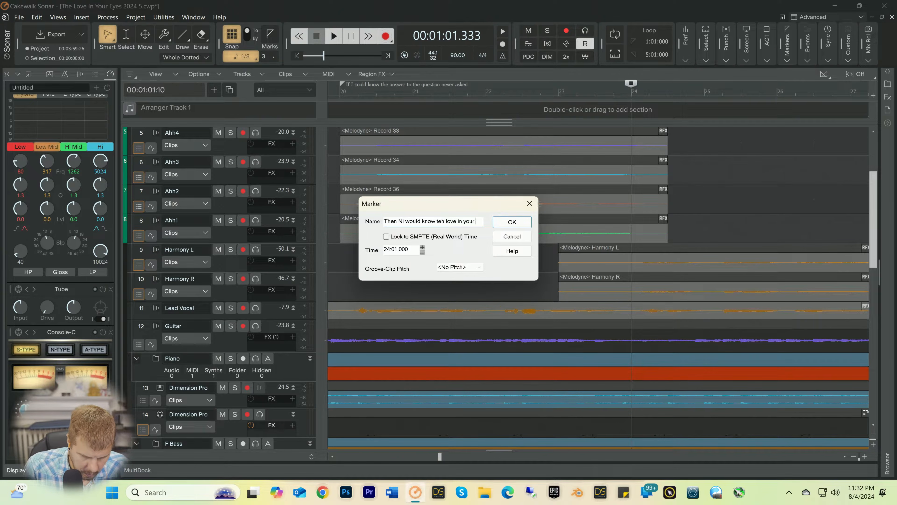
text(eyes)
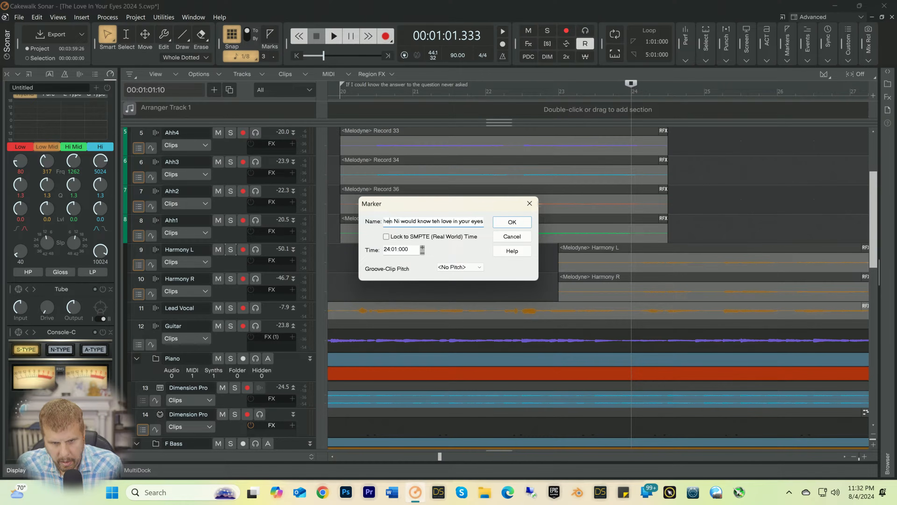
key(Delete)
key(Delete)
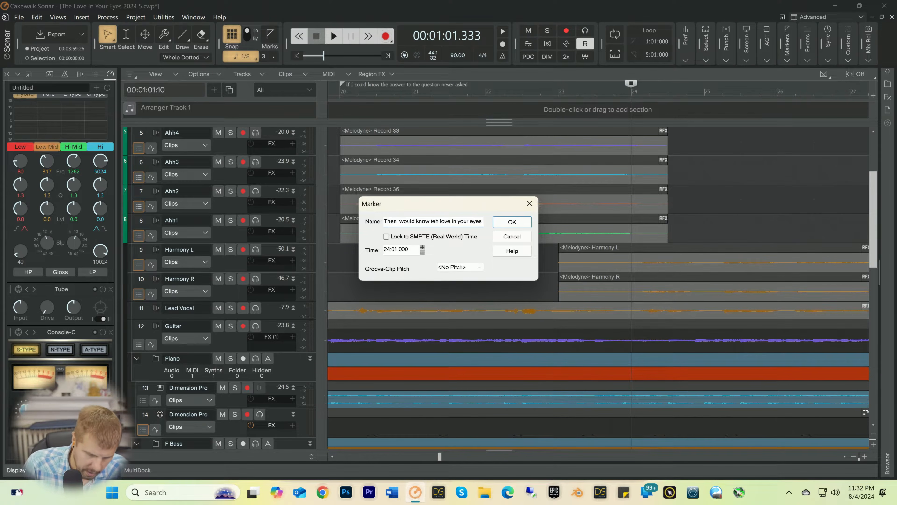
text(I)
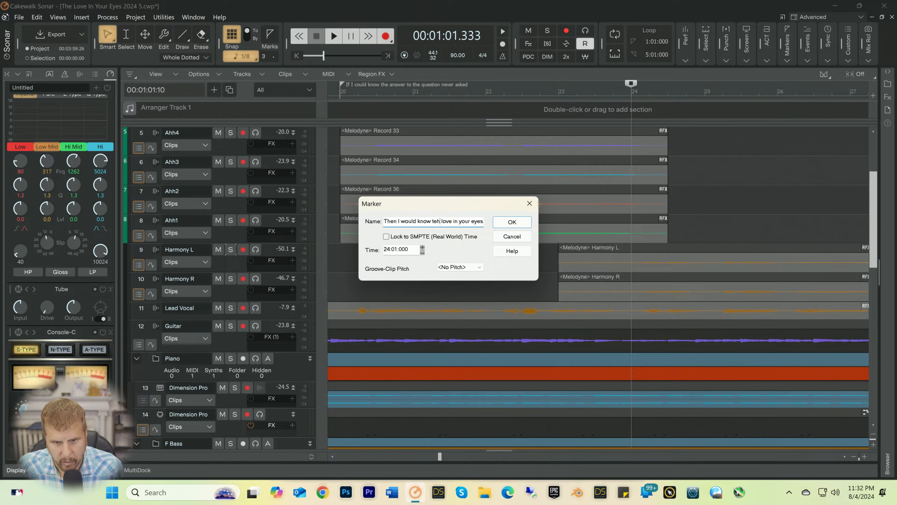
key(Delete)
key(Delete)
text(he)
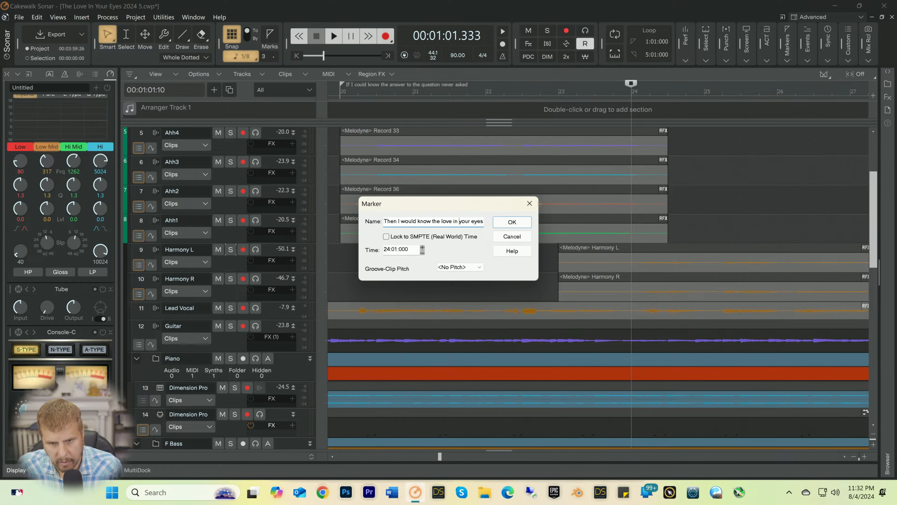
key(Return)
Step: Play from the 24:01:000 marker, then place the playback position at 31:01:480, just before the next lead vocal phrase, and listen from there
key(space)
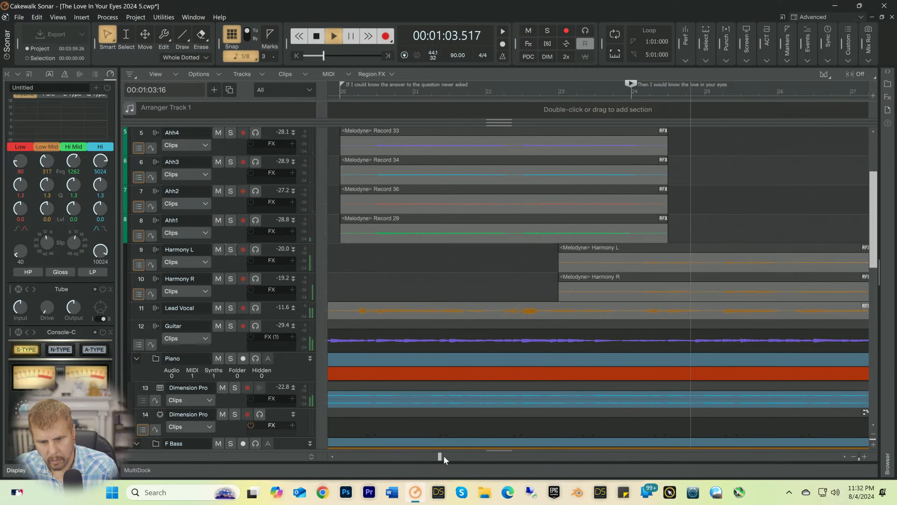
drag(444, 456, 465, 459)
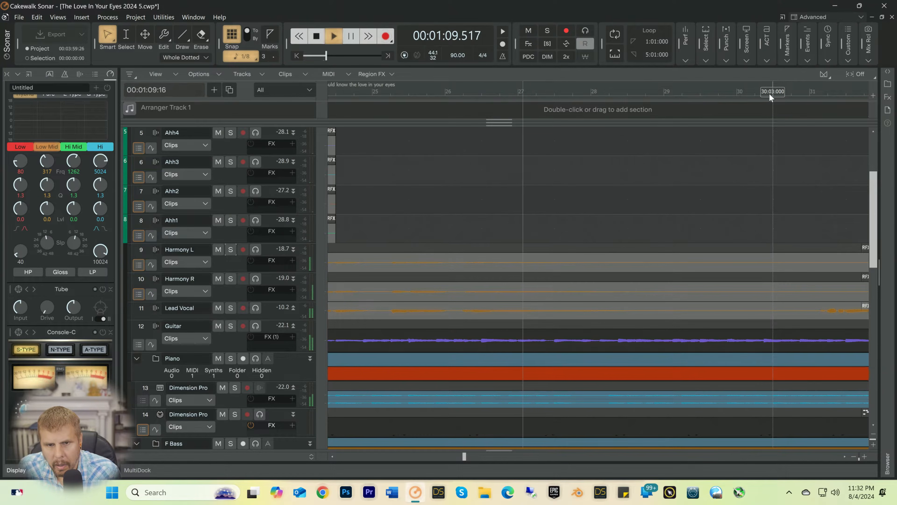
click(817, 92)
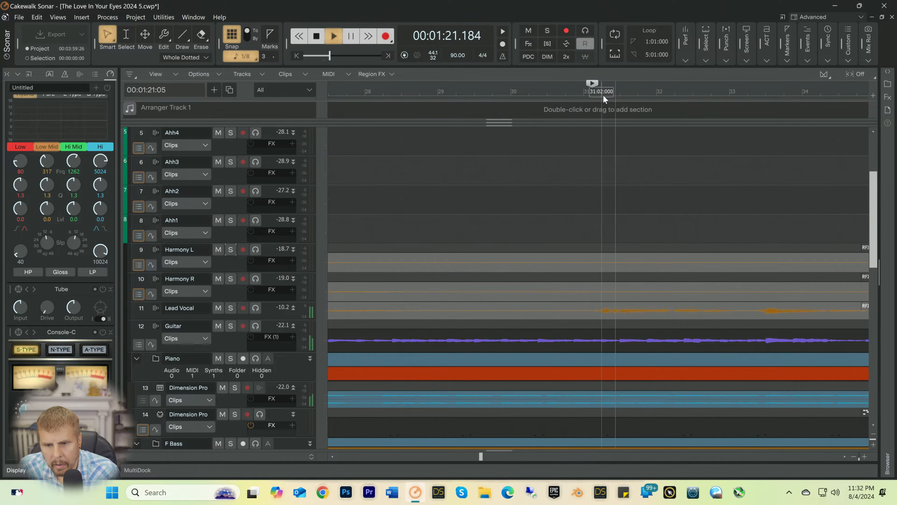
key(space)
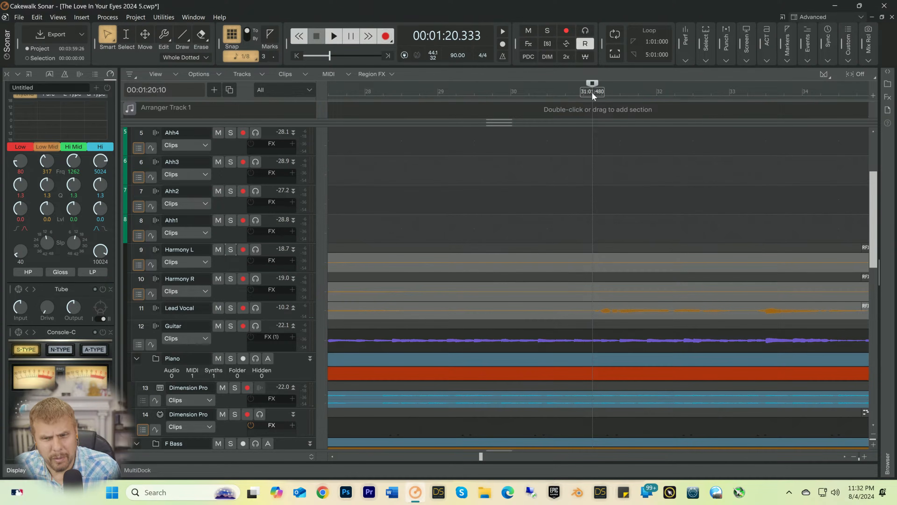
Step: Insert a marker at 31:01:480 named "If I could live forever but only live a day"
right_click(592, 92)
click(615, 101)
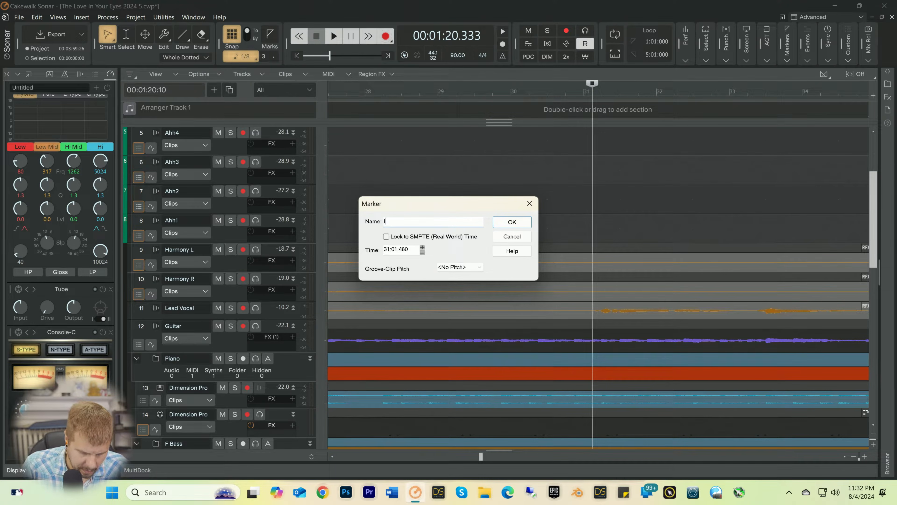
text(If i could liv)
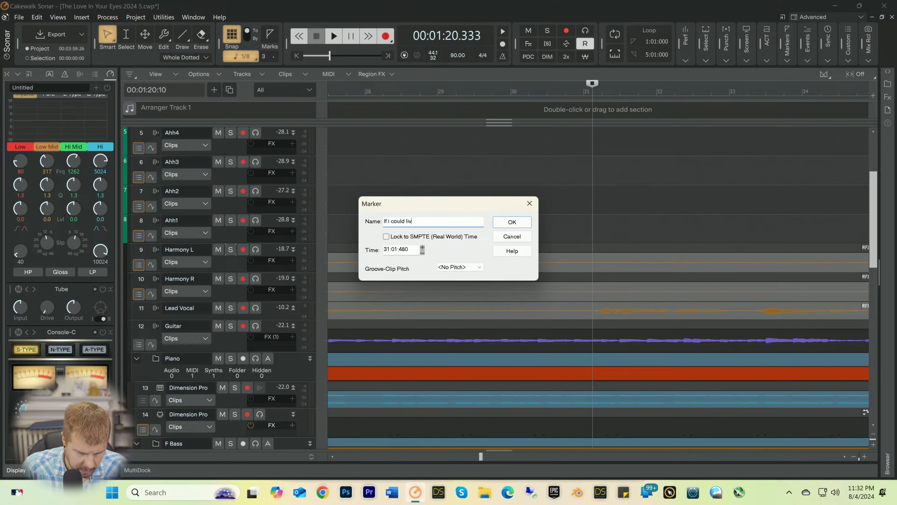
text(er forever but only live a day)
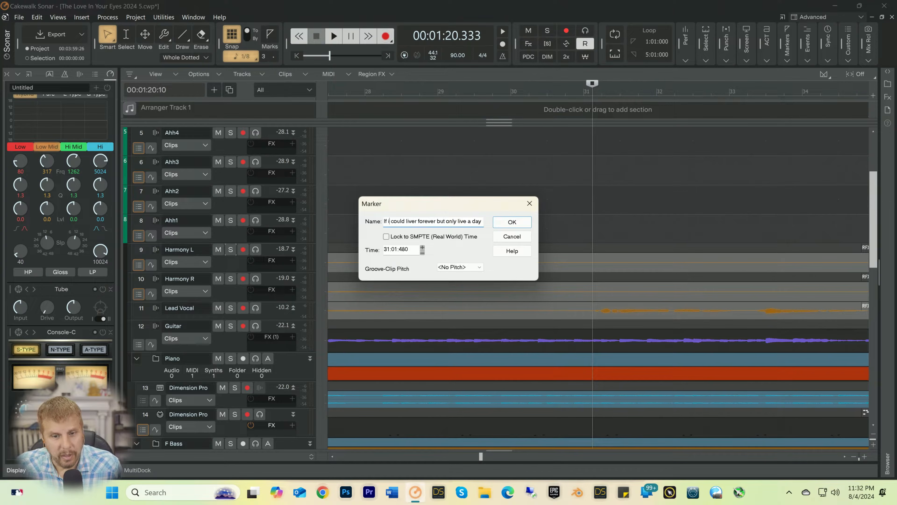
key(BackSpace)
text(I)
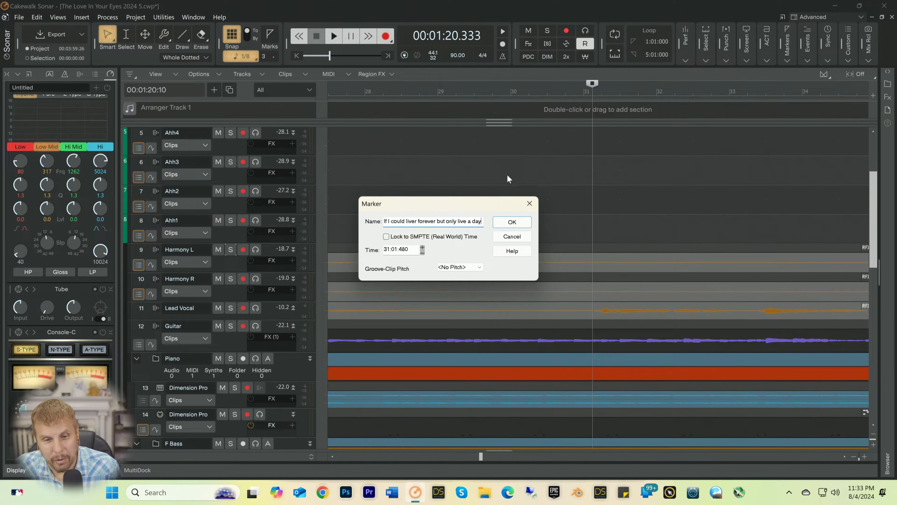
click(512, 222)
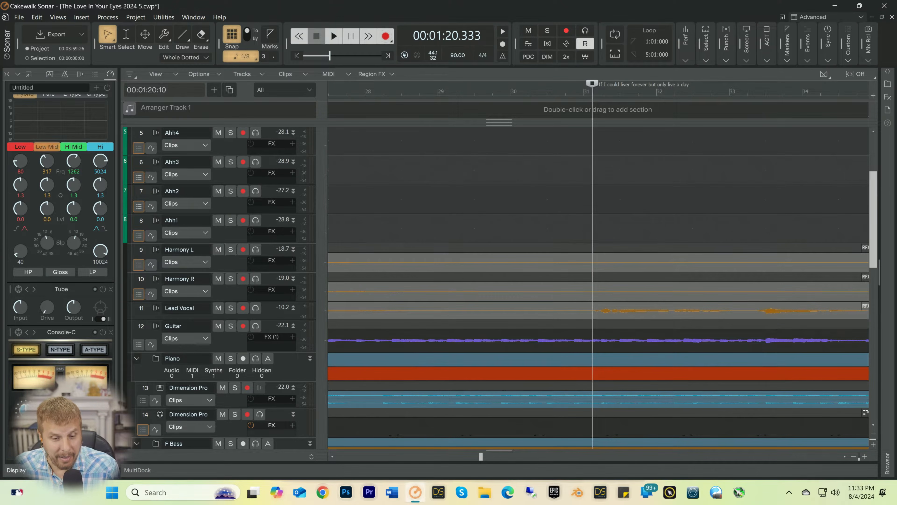
Step: Switch to Chrome and look up "styrofoam bunny rabbit" on Google
click(322, 493)
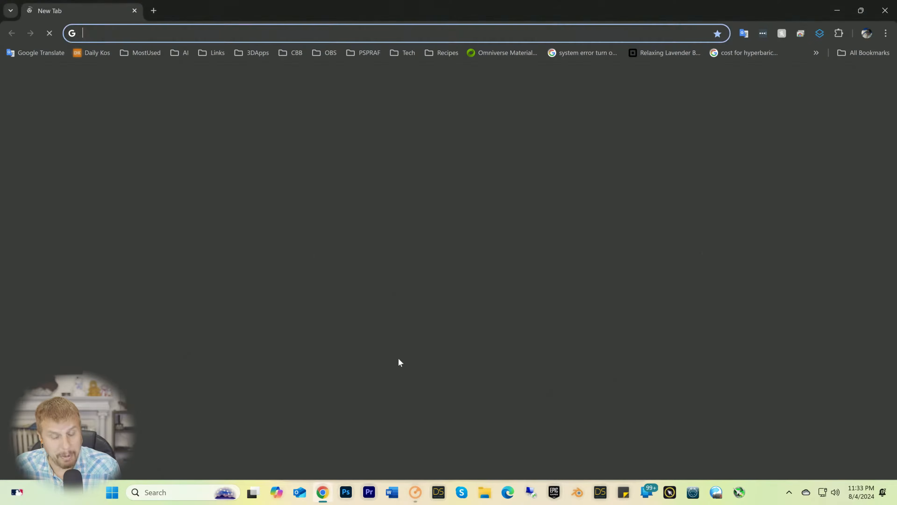
text(s)
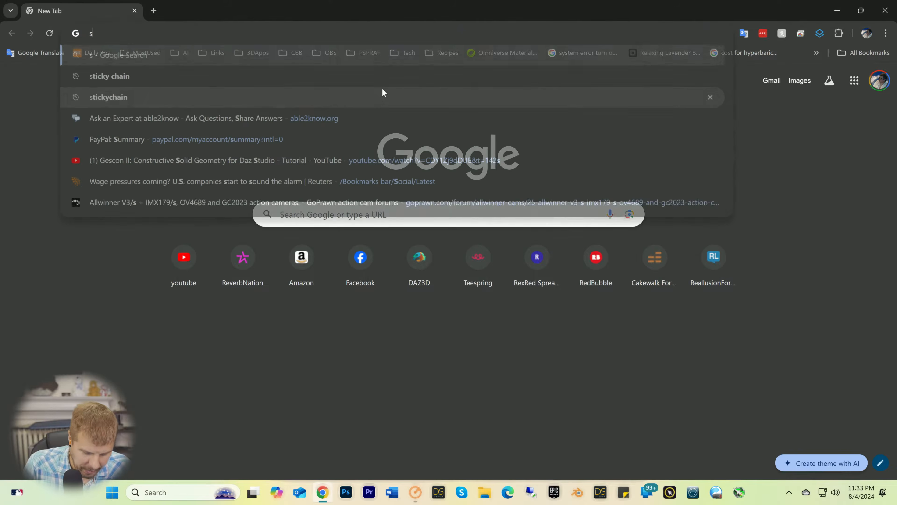
text(tyrop)
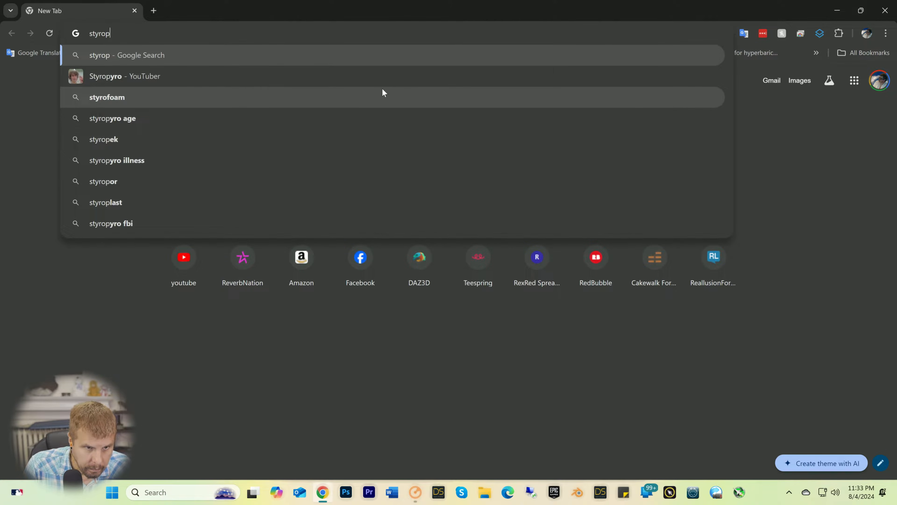
key(BackSpace)
text(fa)
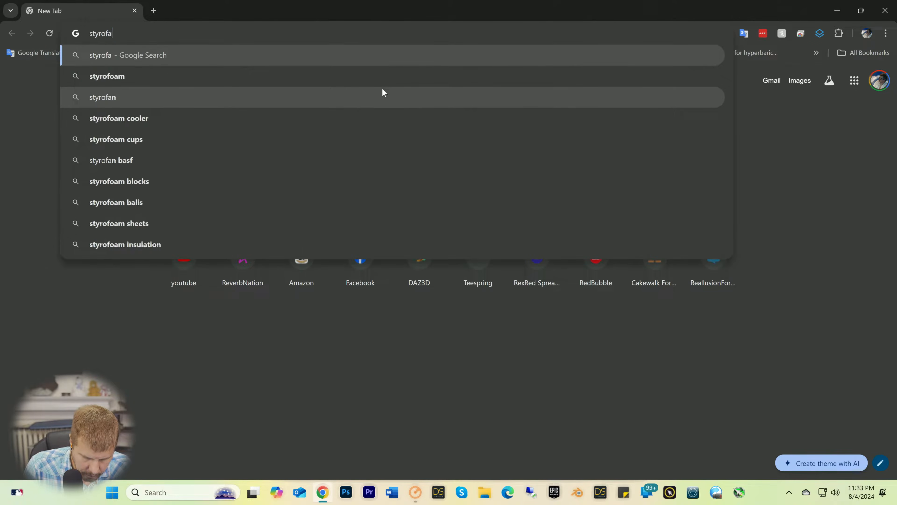
key(BackSpace)
text(oam)
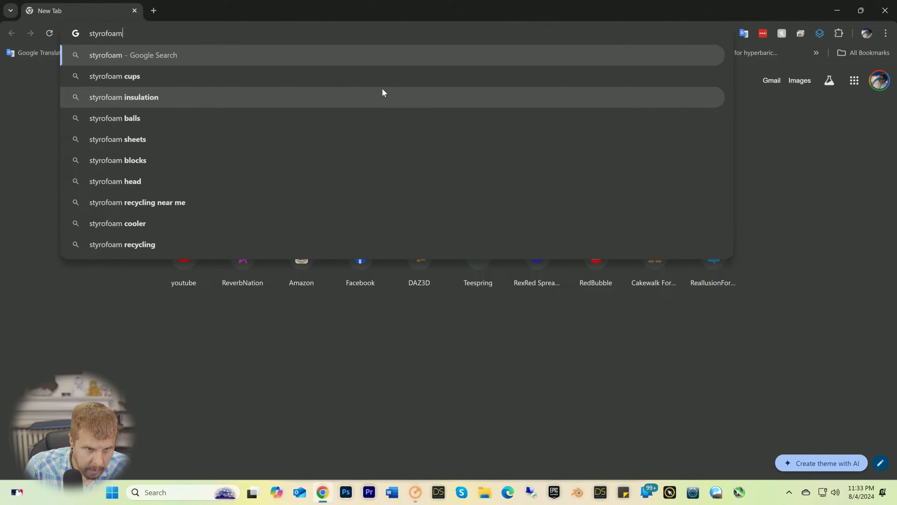
text( bunnyra)
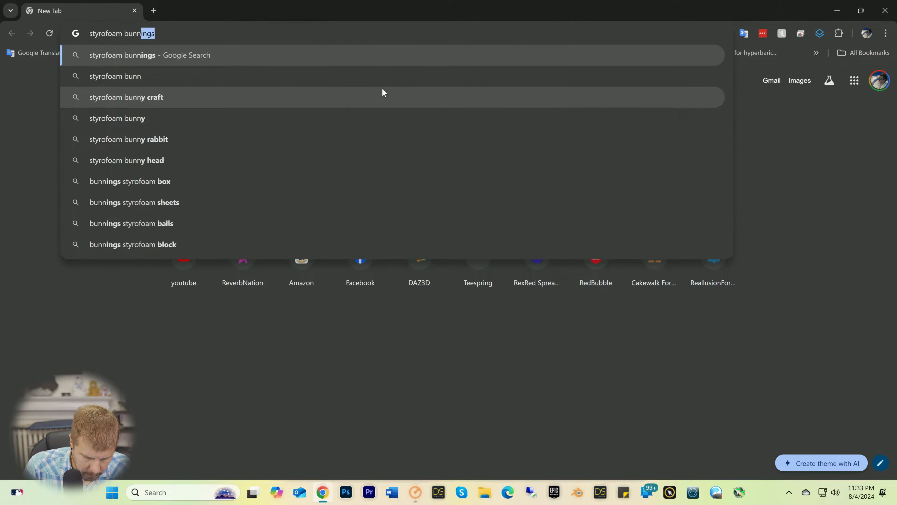
text(it)
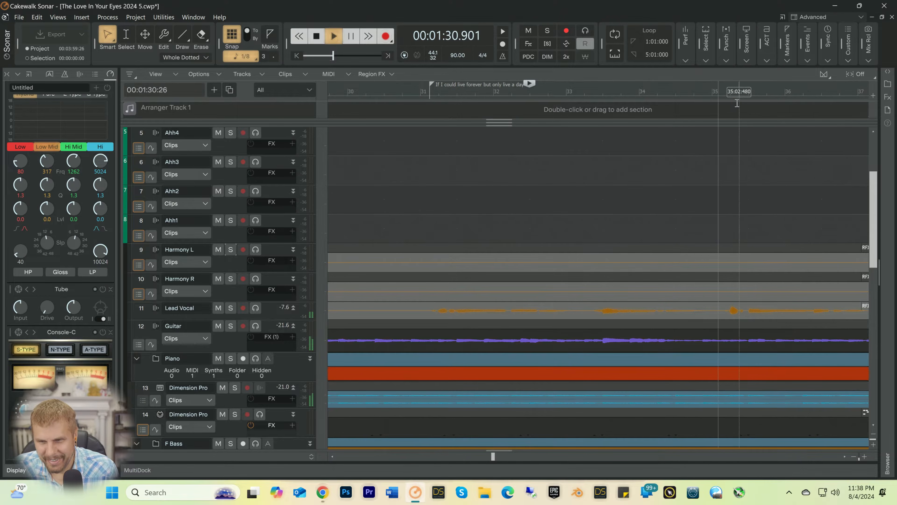
Step: Stop playback and insert a marker at 35:02:000 named "If I could find a treasure in air and empty space"
key(space)
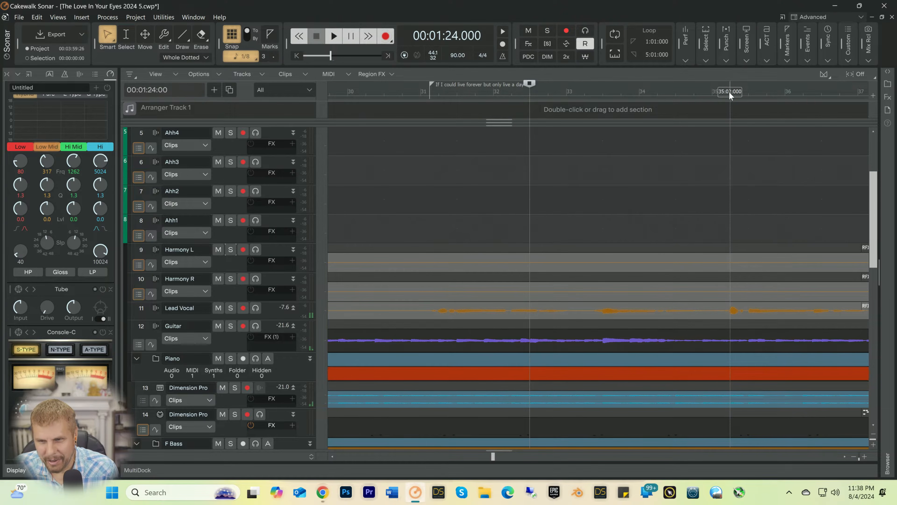
click(729, 91)
right_click(729, 91)
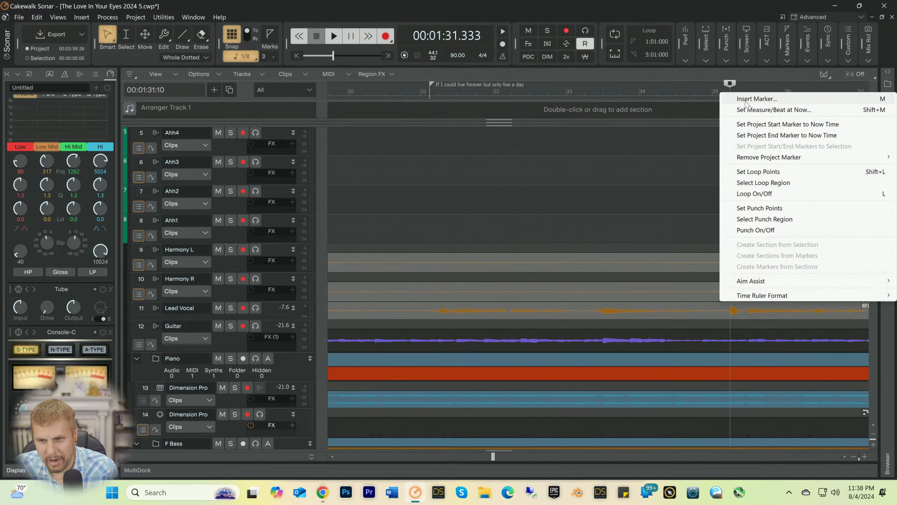
click(745, 100)
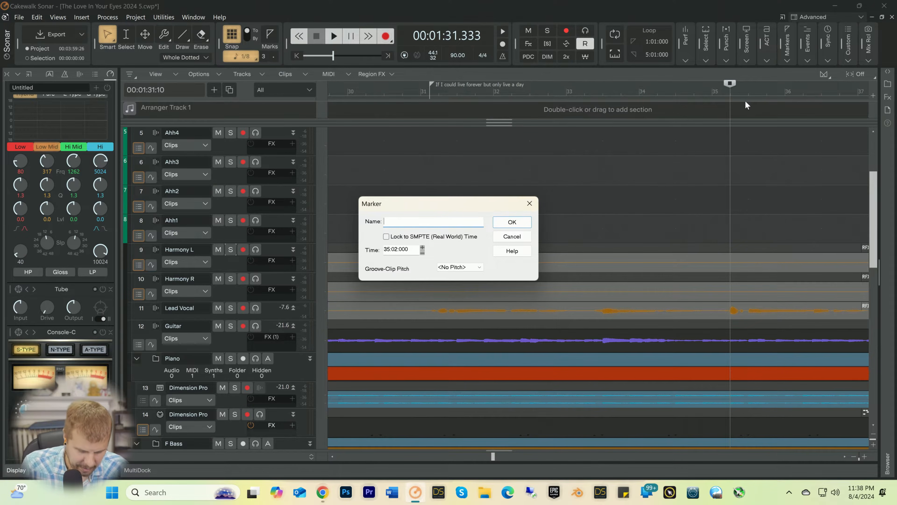
text(If I)
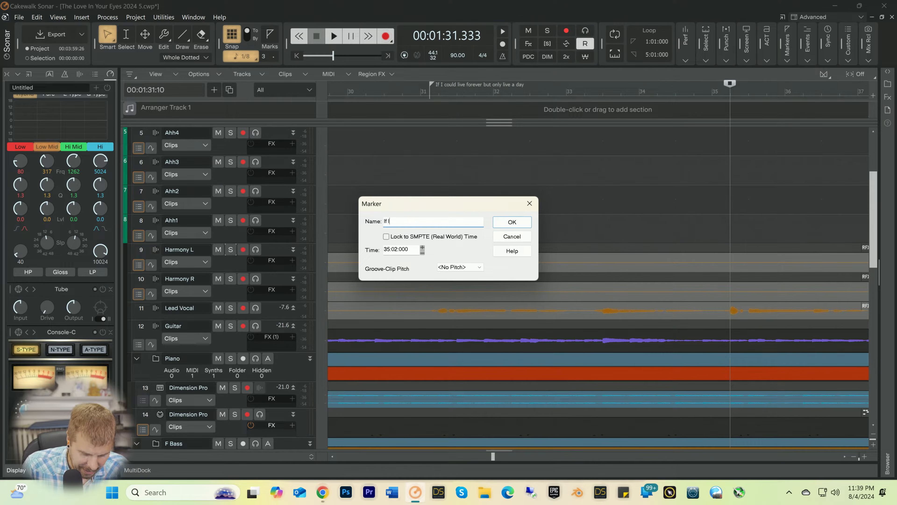
text(could fi)
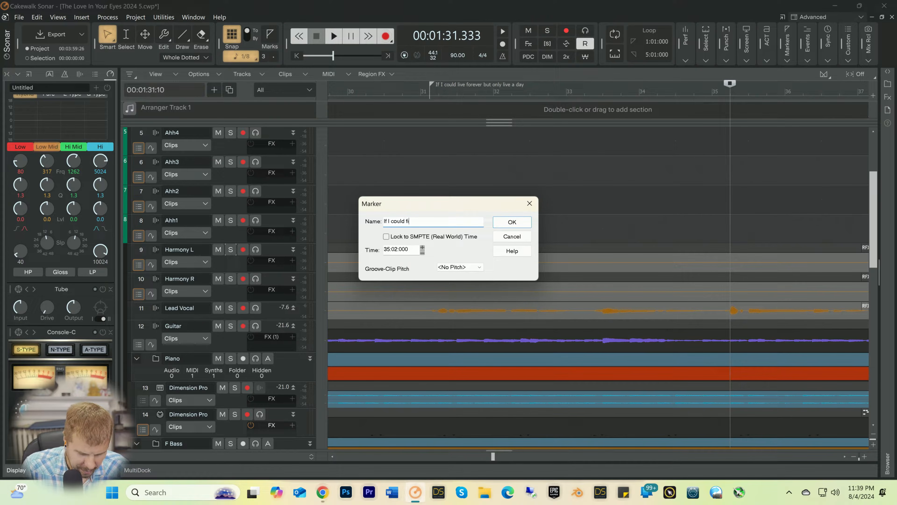
text(nd a t)
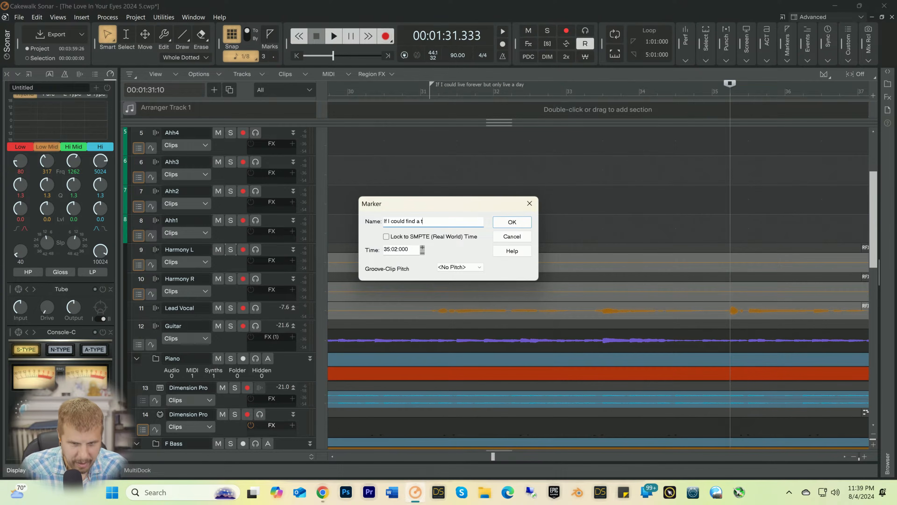
text(erreasure)
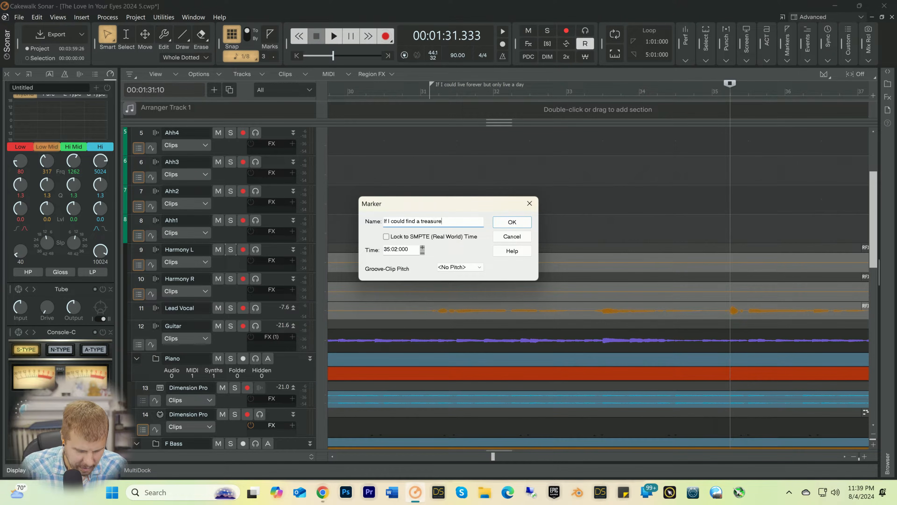
text( in air and)
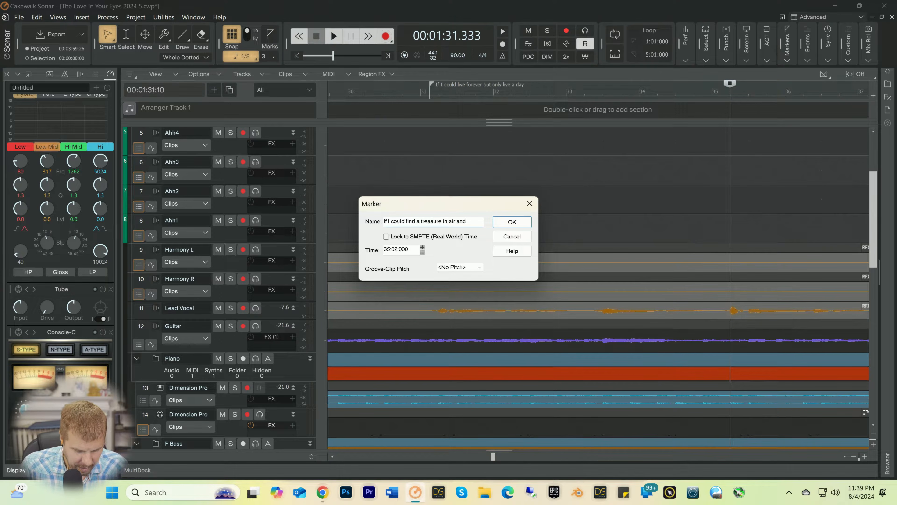
text( empty s)
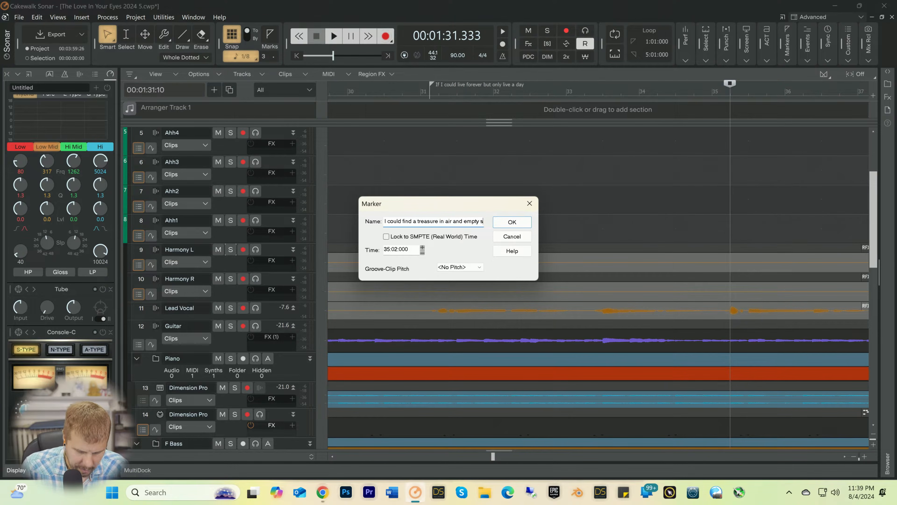
text(pace)
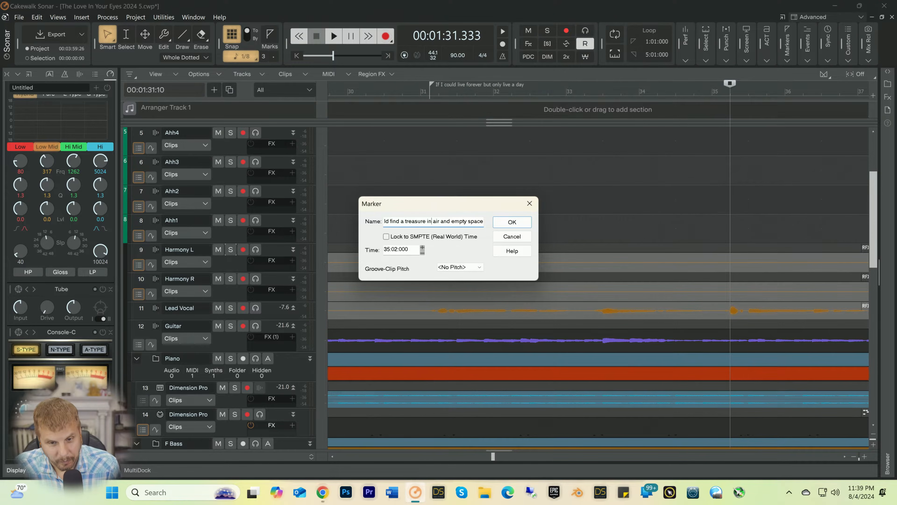
key(Home)
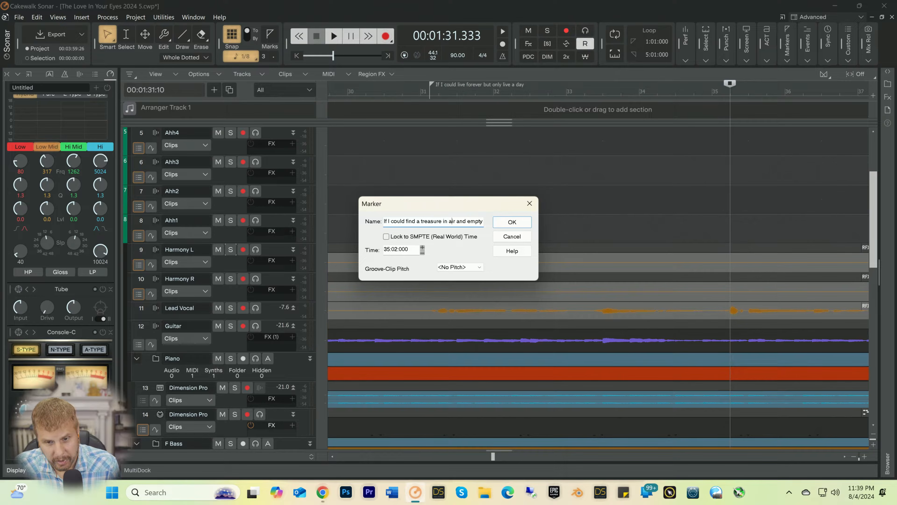
key(Return)
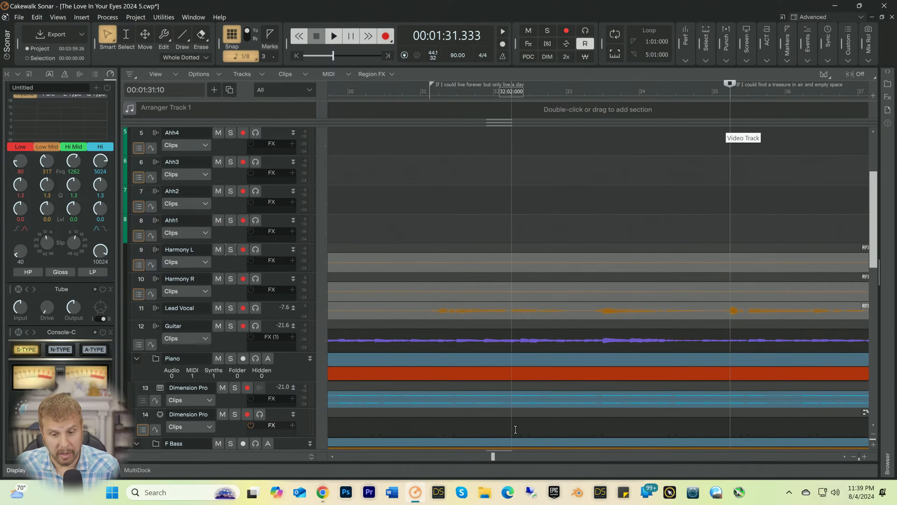
Step: Listen from the 35:02:000 marker for the following vocal line, then place the playback position at 39:02:000, just before the lead vocal phrase
drag(494, 455, 497, 456)
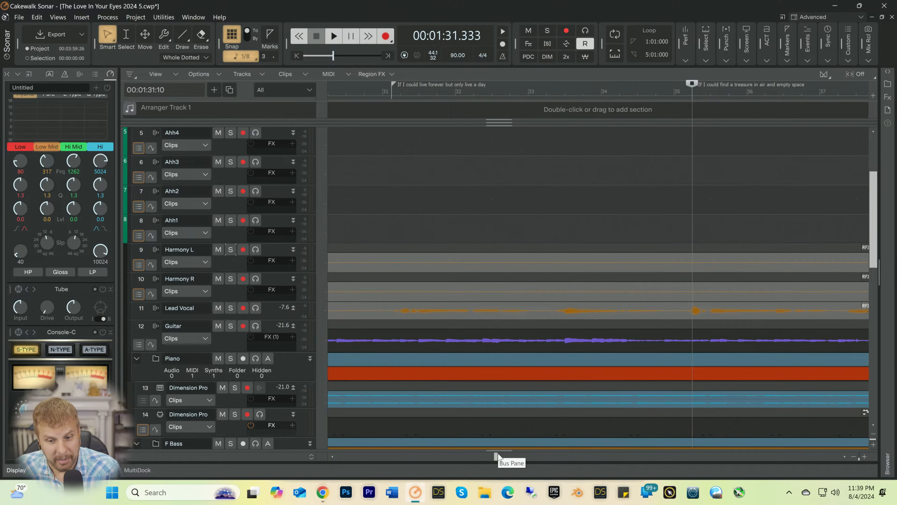
drag(496, 456, 504, 457)
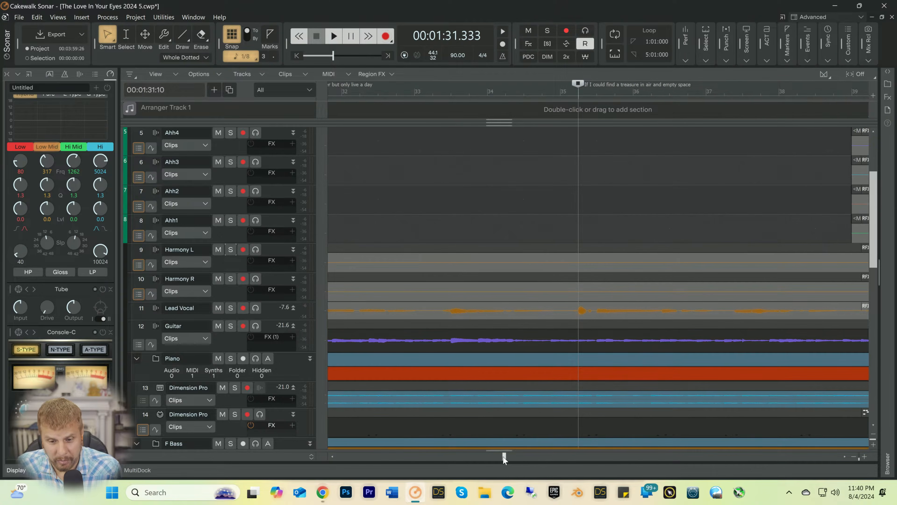
drag(506, 459, 514, 459)
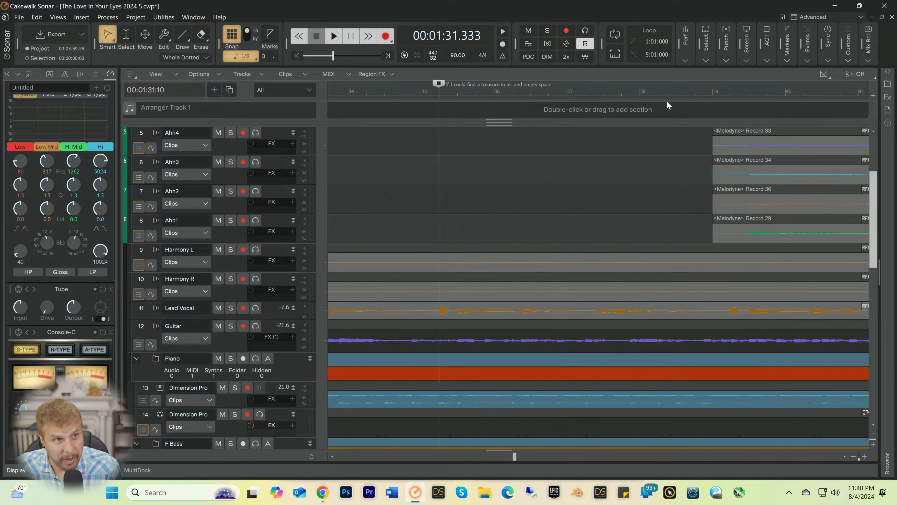
key(space)
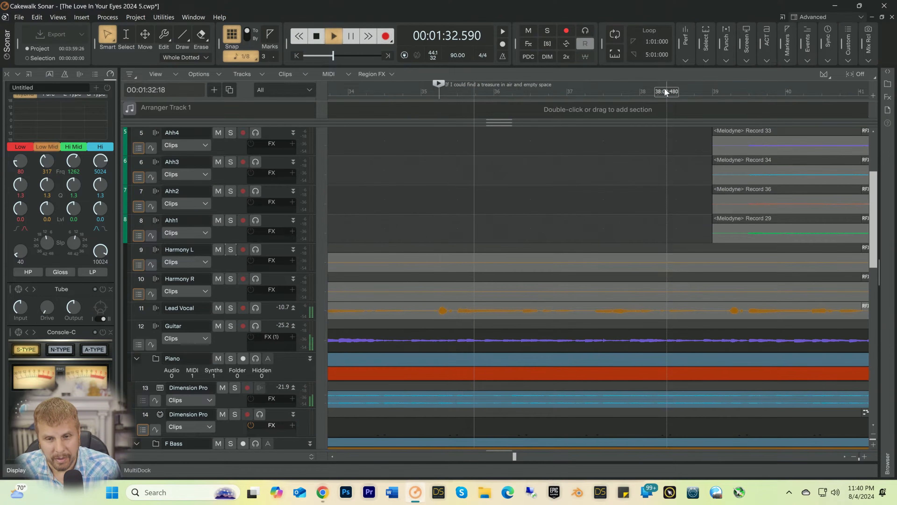
key(space)
key(space)
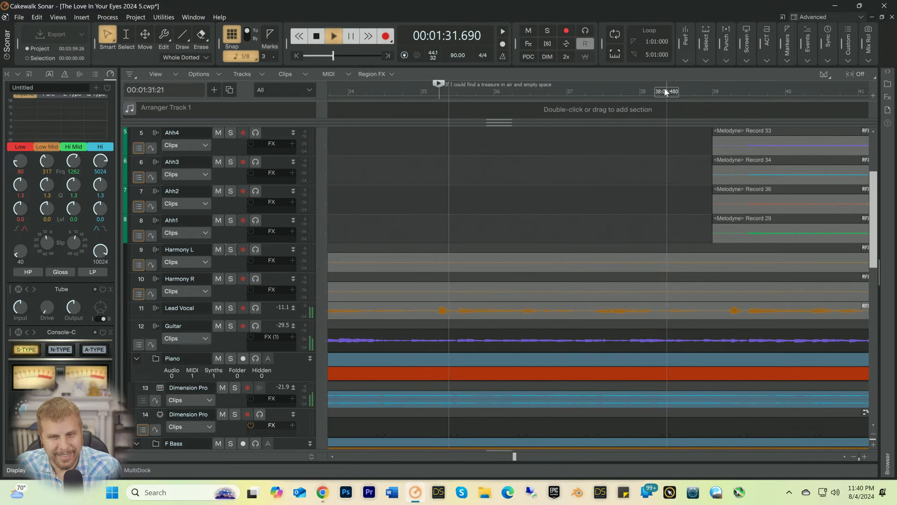
key(space)
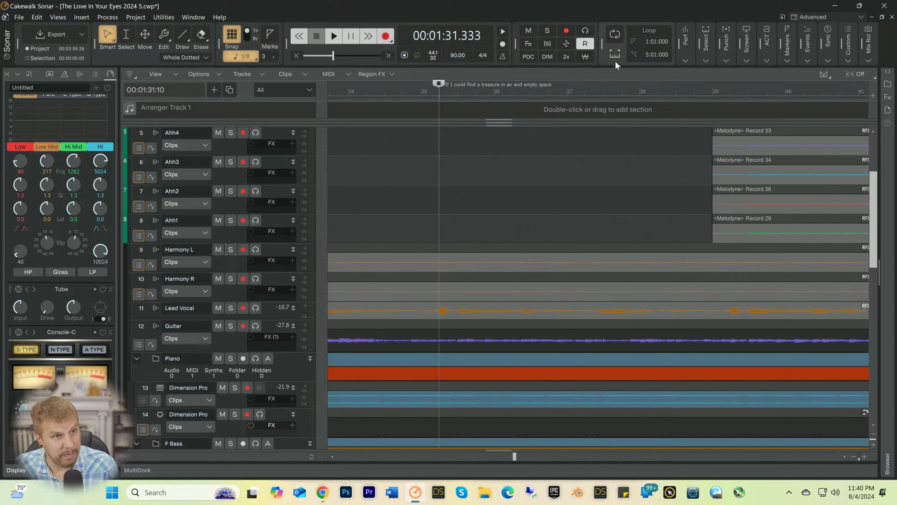
key(space)
key(space)
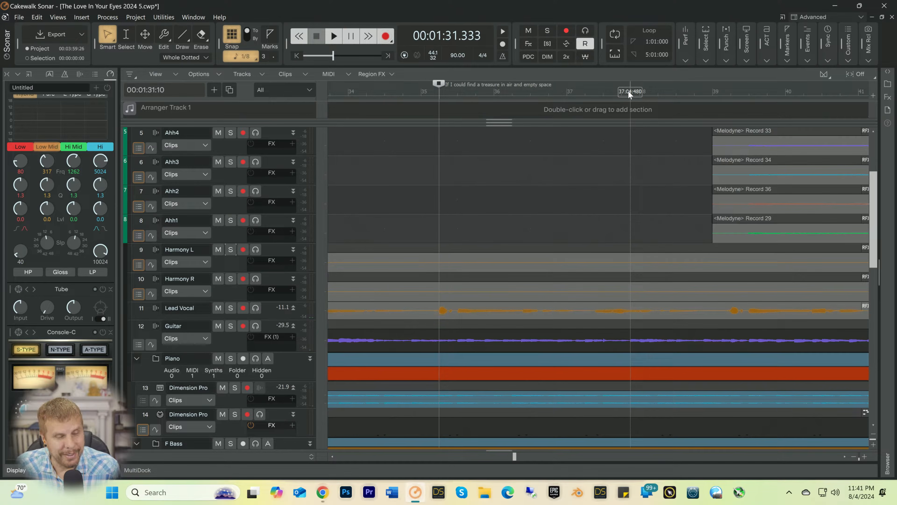
key(space)
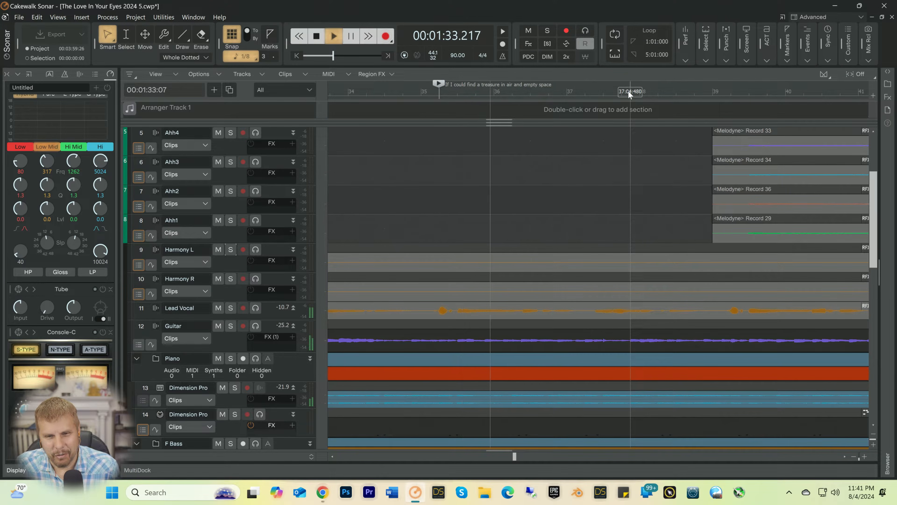
key(space)
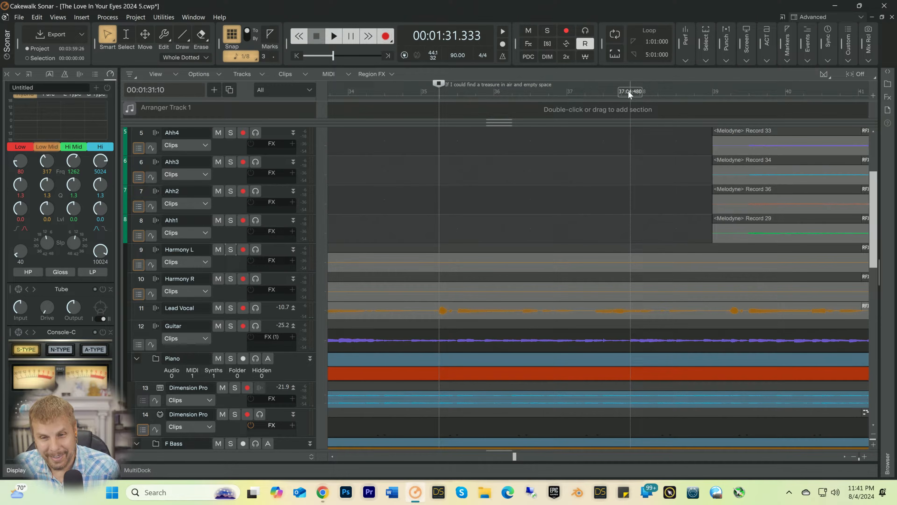
key(space)
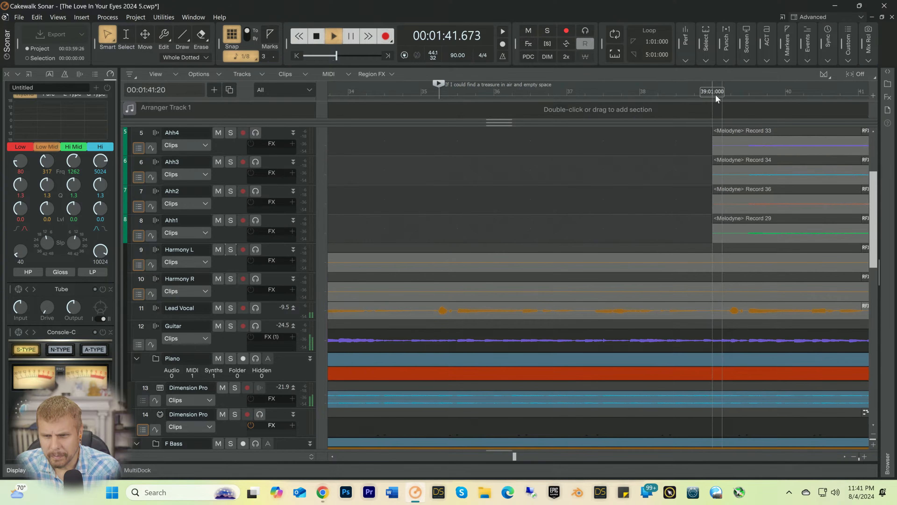
click(729, 90)
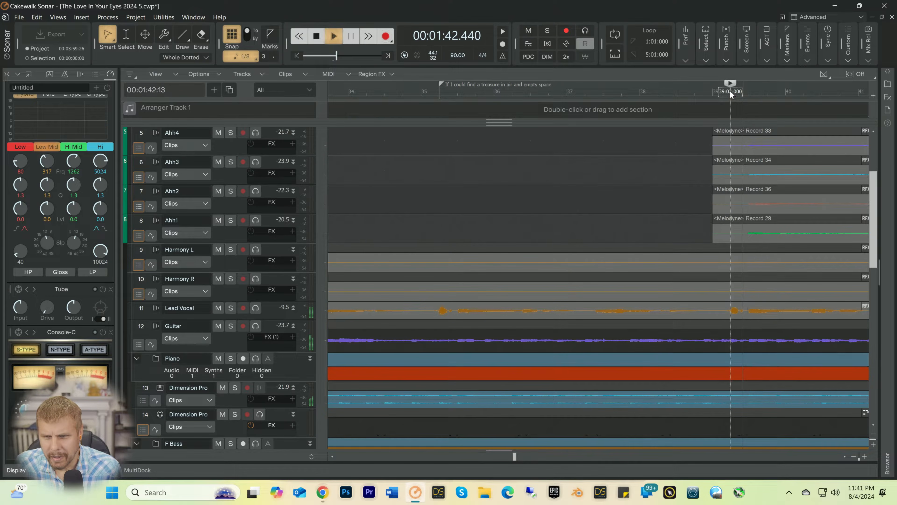
Step: Stop playback and insert a marker at 39:02:000 named "If I could find the moonlight in the afternoon"
key(space)
right_click(730, 89)
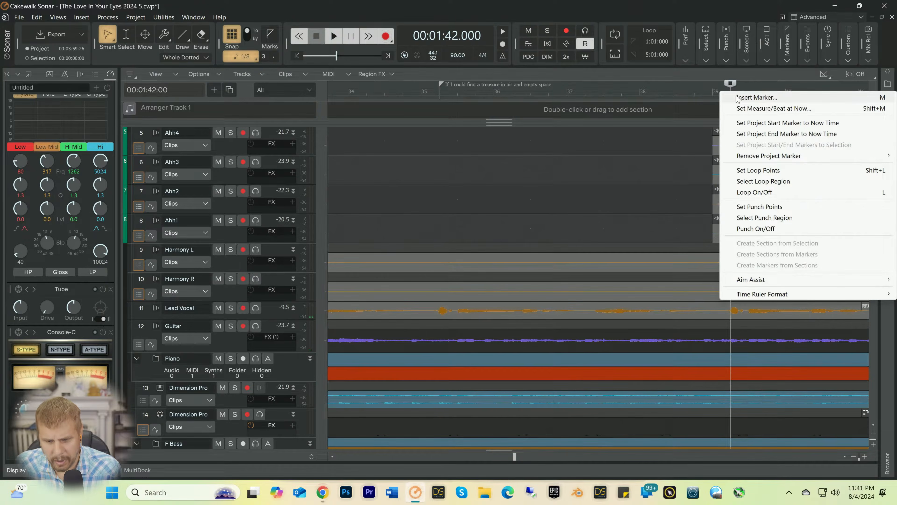
click(738, 96)
text(If I cou)
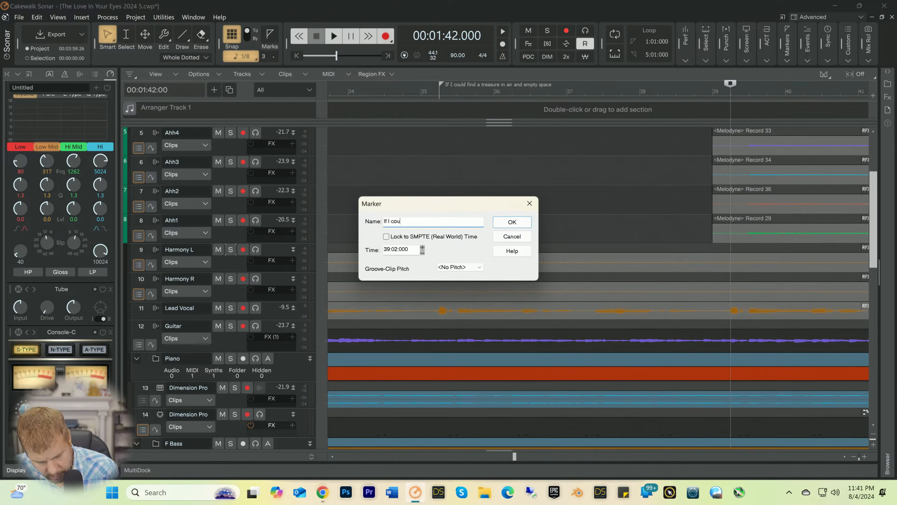
text(ld find )
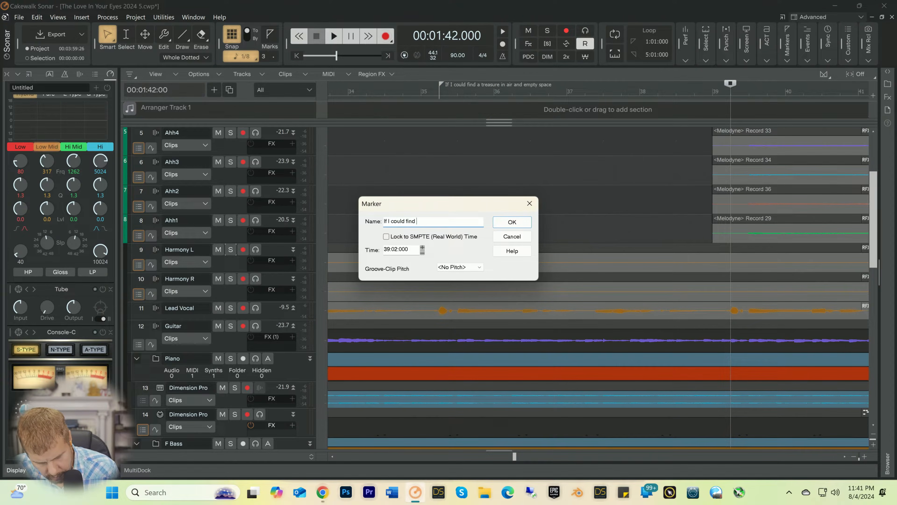
text(the moo0pn)
key(BackSpace)
key(BackSpace)
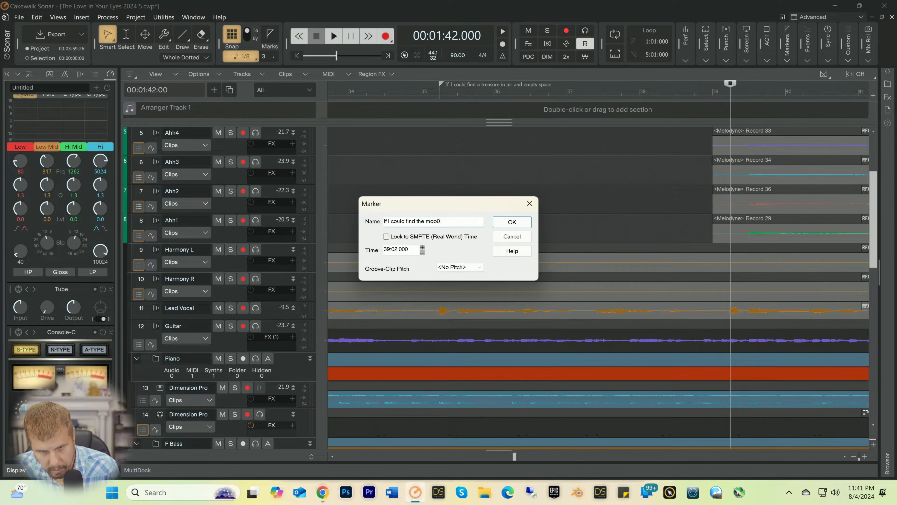
text(light)
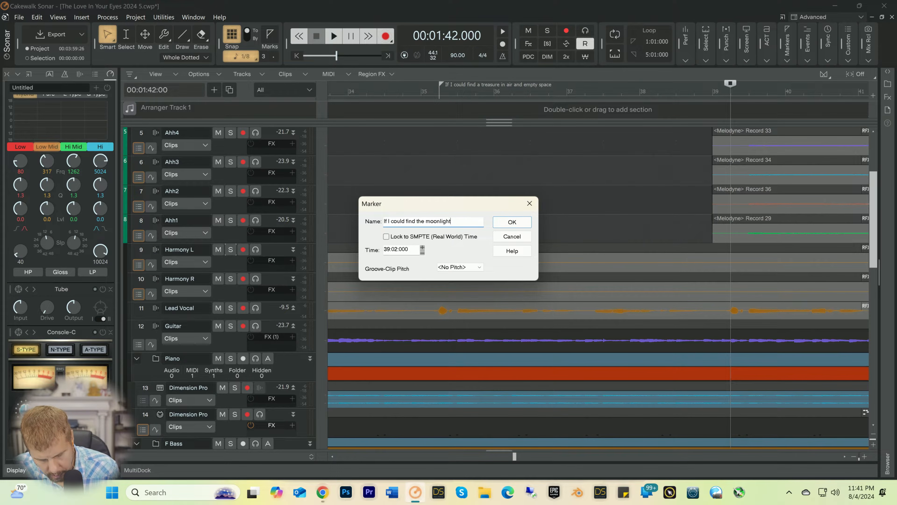
text( in teh af)
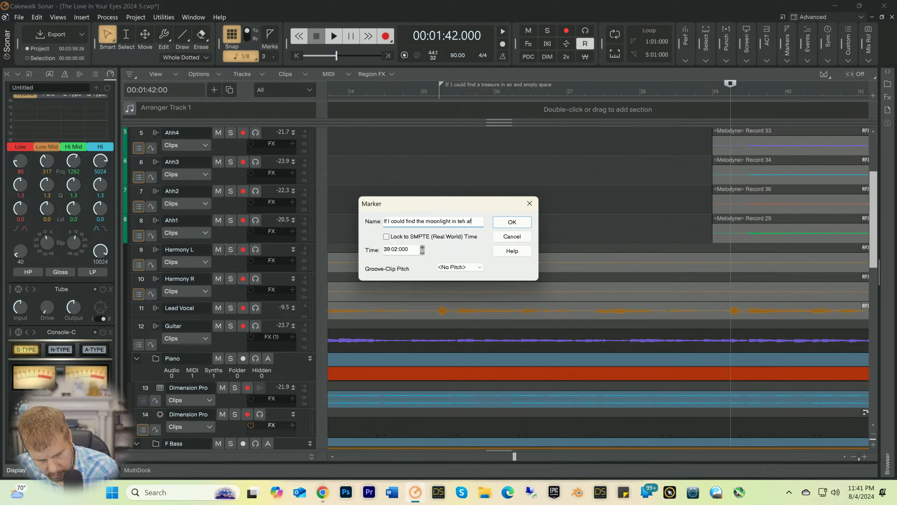
text(ternoon)
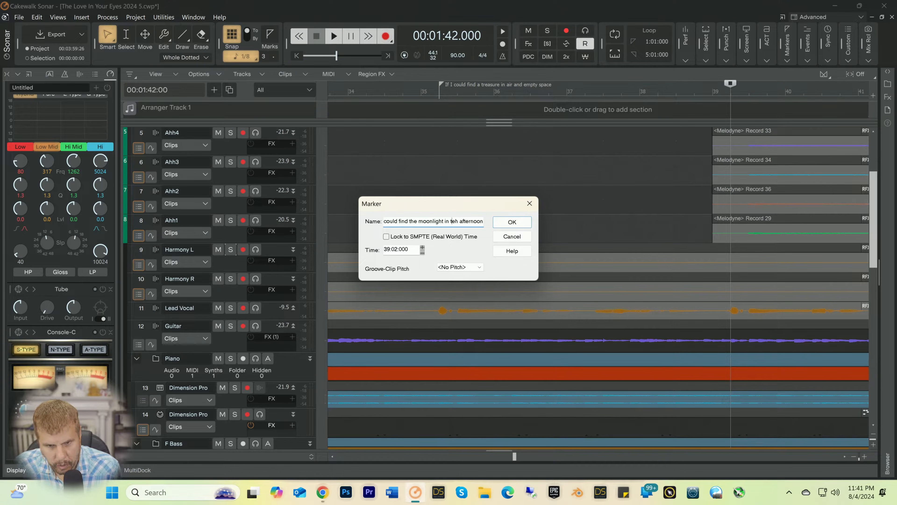
text(h)
key(Delete)
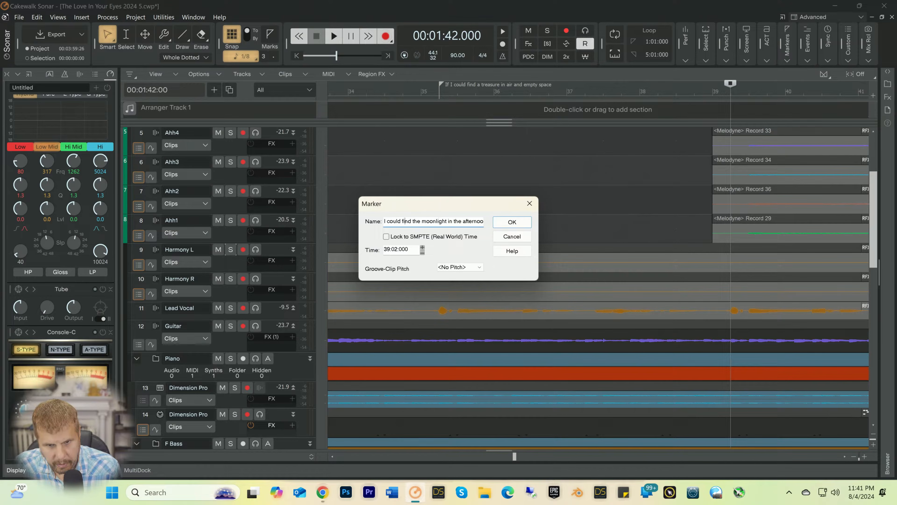
click(483, 221)
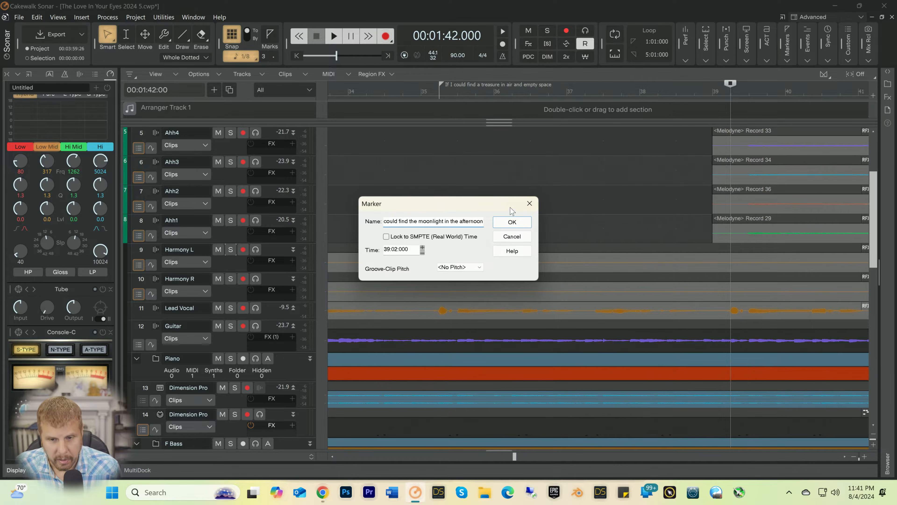
click(511, 221)
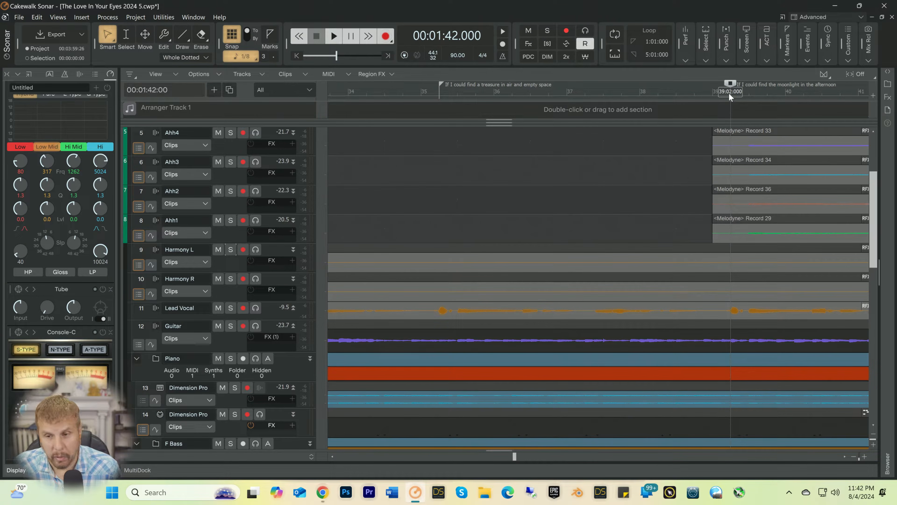
Step: Listen from the 39:02:000 marker for the start of the following vocal line, stopping just after bar 43 begins
key(space)
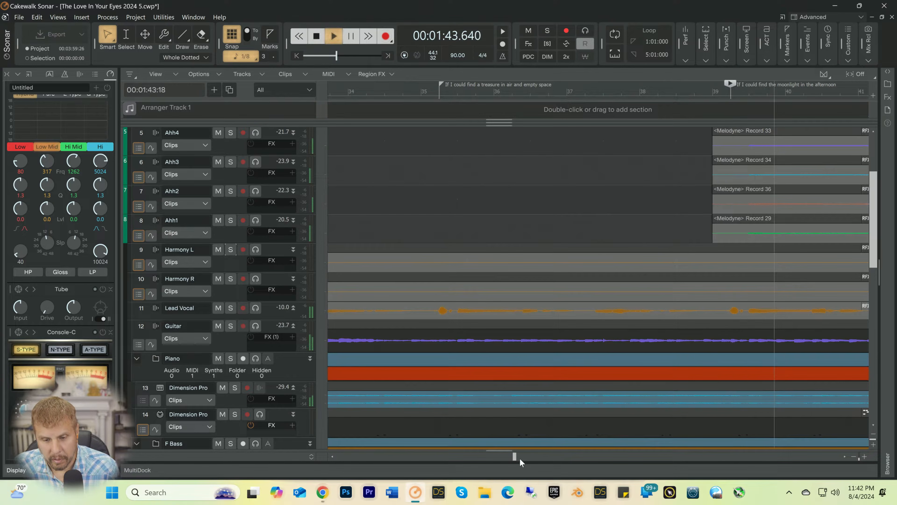
key(space)
drag(515, 455, 525, 455)
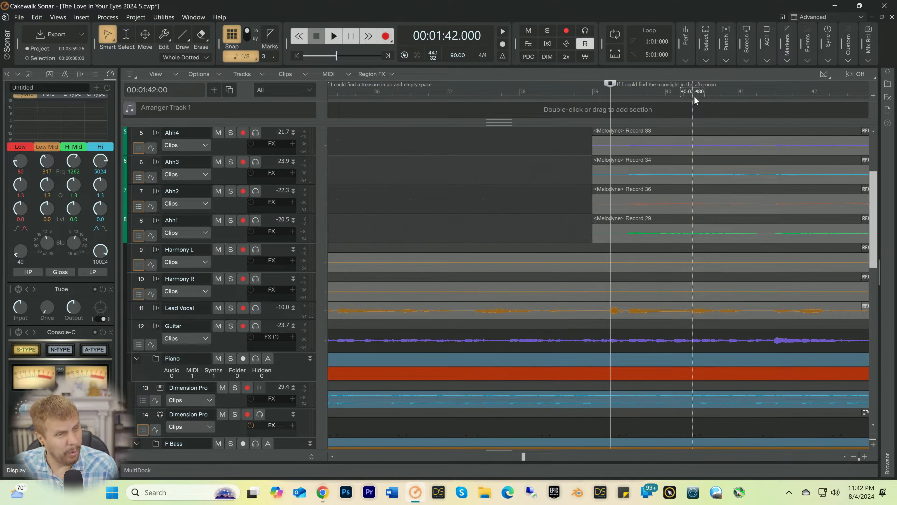
key(space)
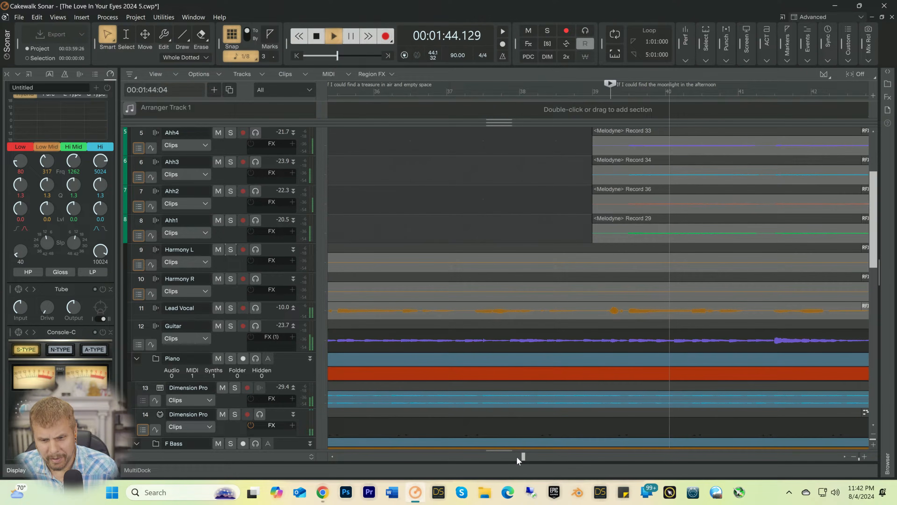
drag(523, 457, 531, 459)
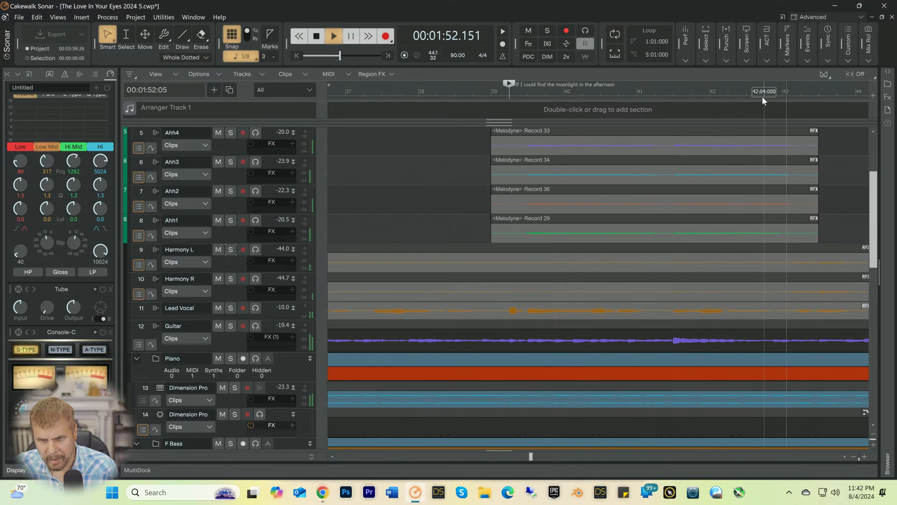
key(space)
Step: Insert a marker at 43:01:000 named "Then I would know the love in your eyes"
click(782, 93)
right_click(782, 93)
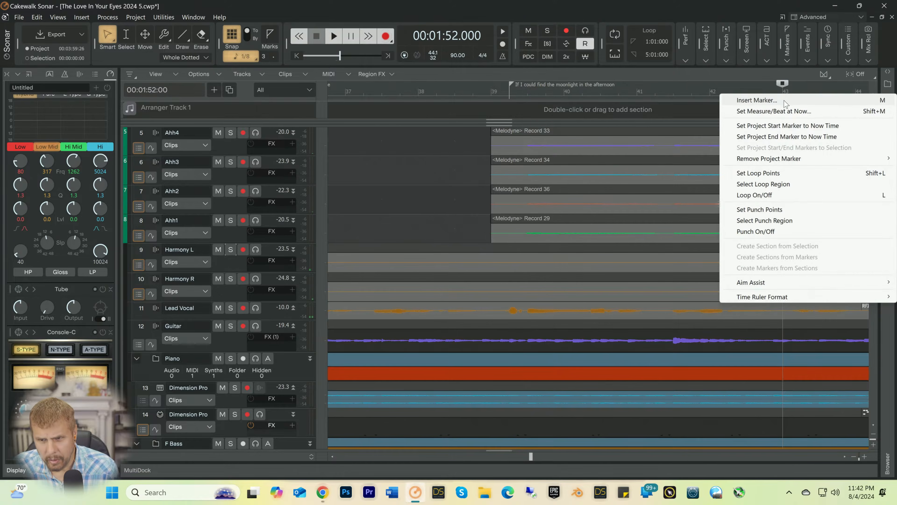
click(783, 100)
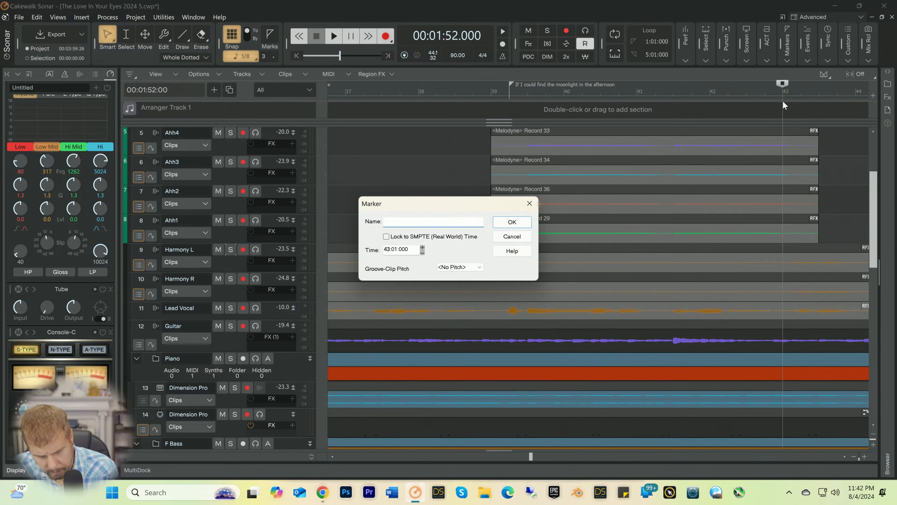
text(Then I wo)
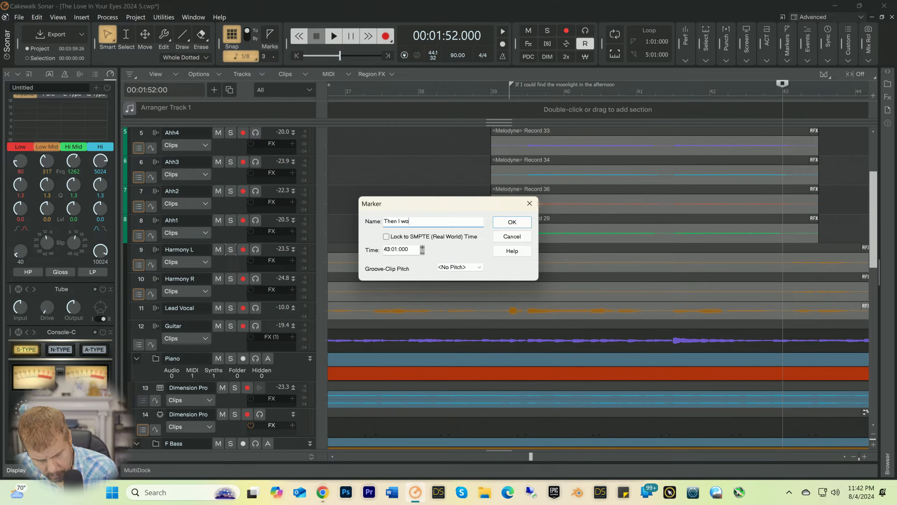
text(uld know the love in yu)
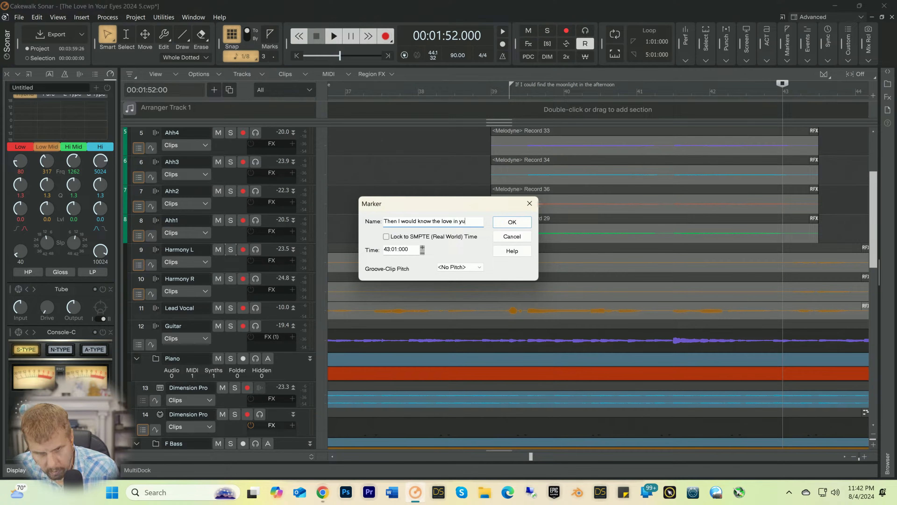
key(BackSpace)
text(our eyes)
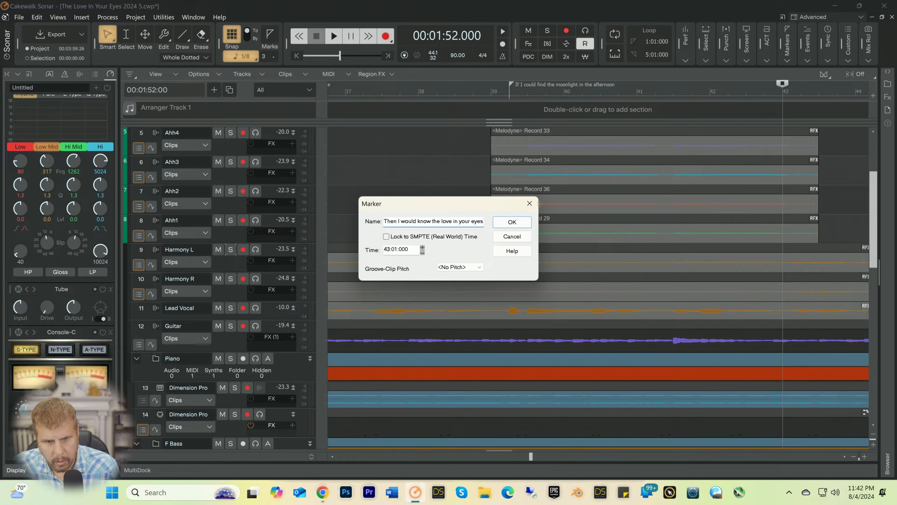
key(Return)
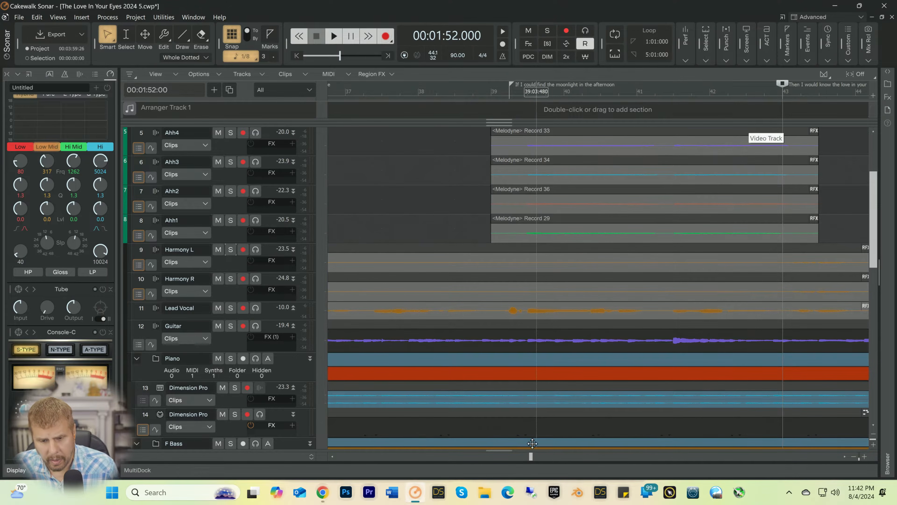
Step: Find the next lead vocal passage after the instrumental gap and listen to its entry from 66:03:480
mouse_move(531, 457)
mouse_down()
mouse_move(584, 459)
mouse_move(538, 458)
mouse_move(560, 458)
mouse_up()
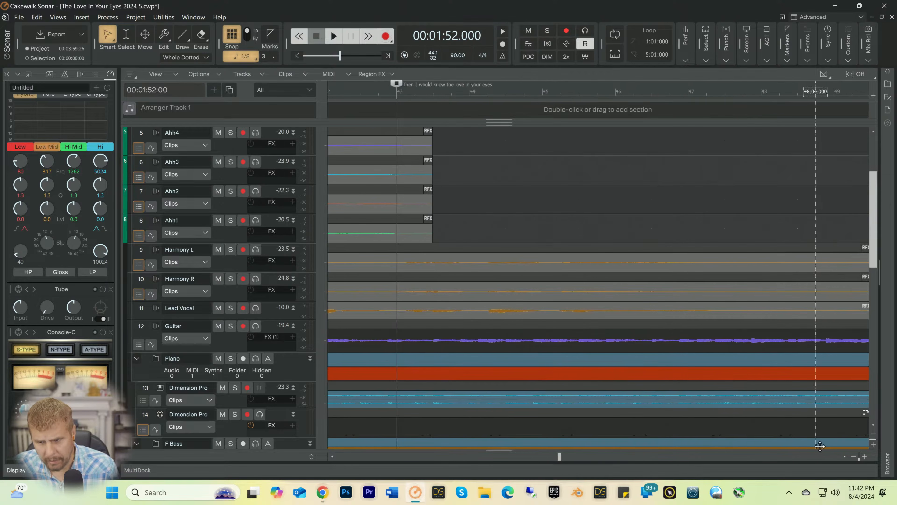
click(853, 457)
click(854, 457)
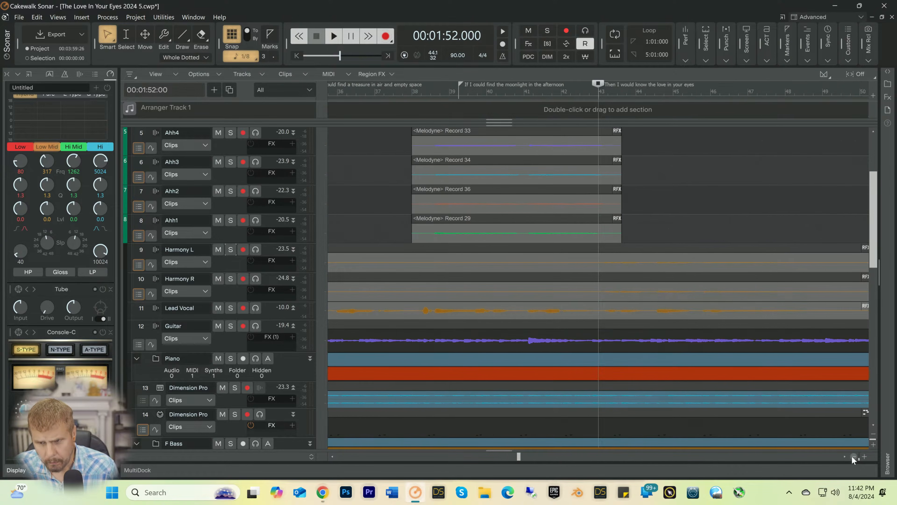
click(853, 457)
click(853, 456)
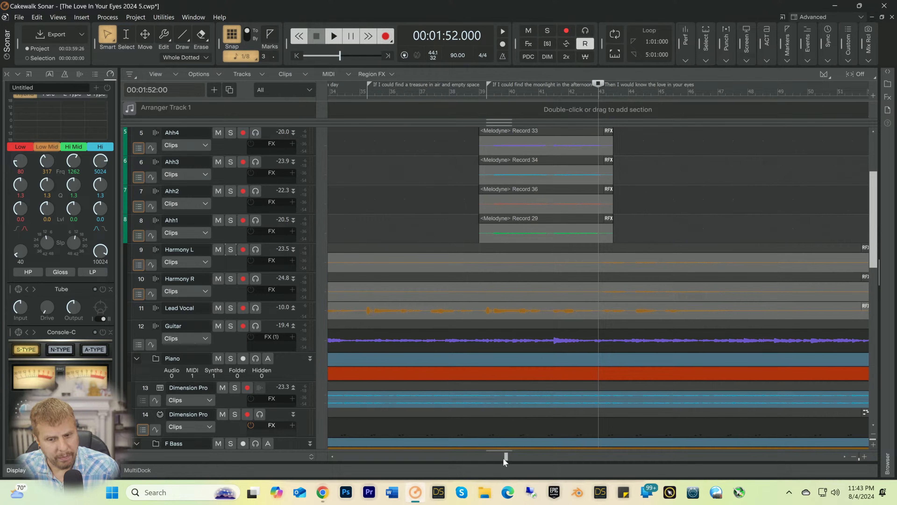
drag(503, 458, 523, 460)
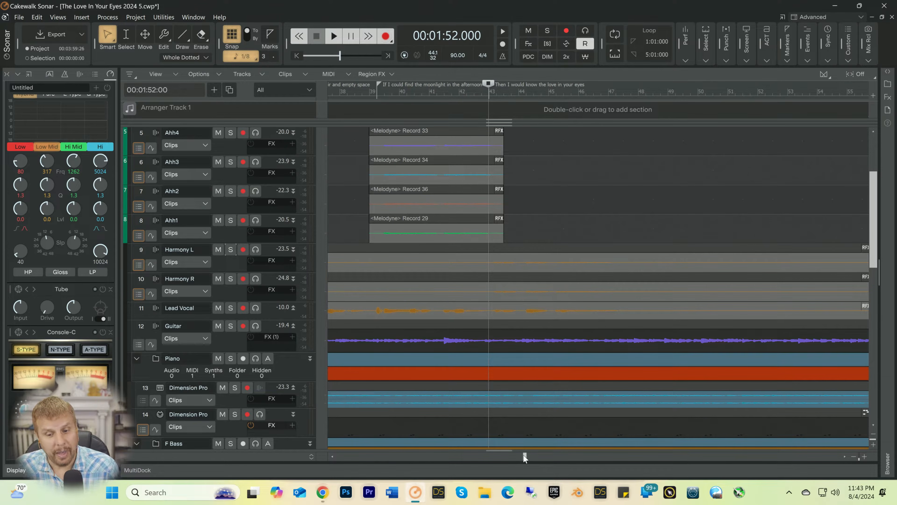
drag(523, 454, 535, 453)
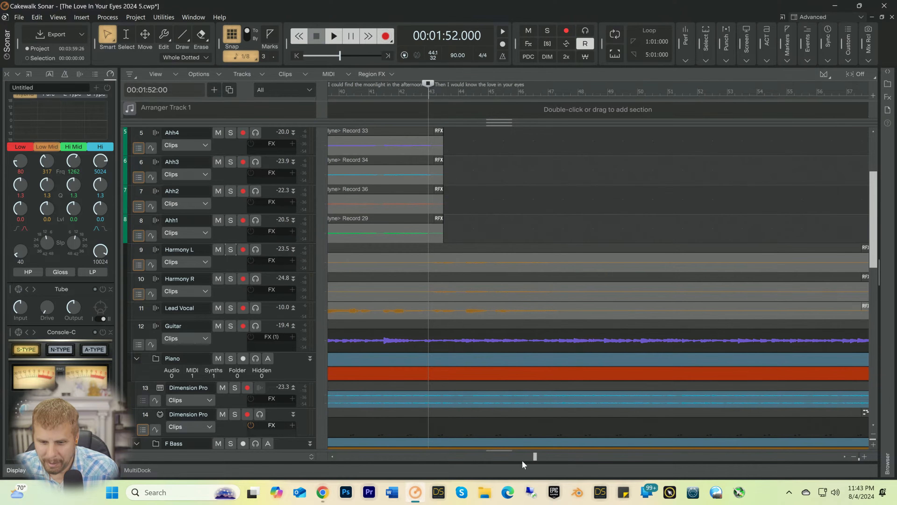
drag(535, 458, 618, 458)
click(649, 90)
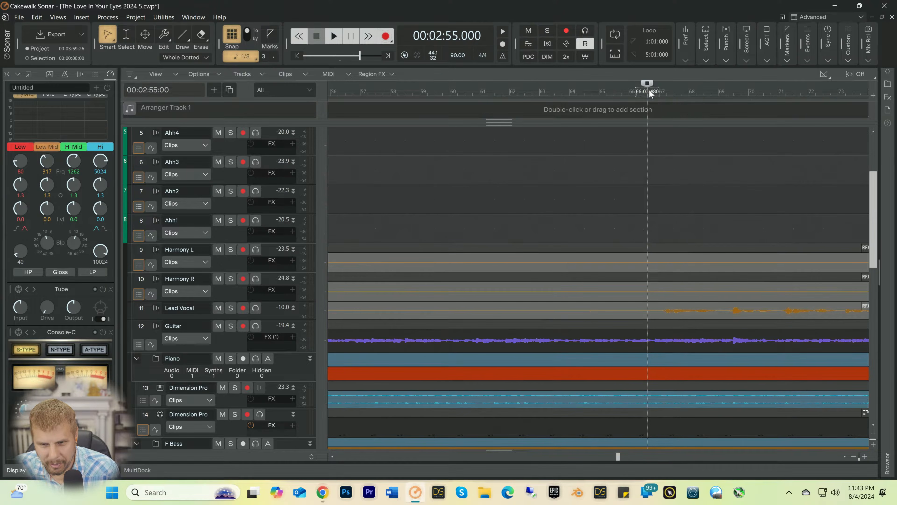
key(space)
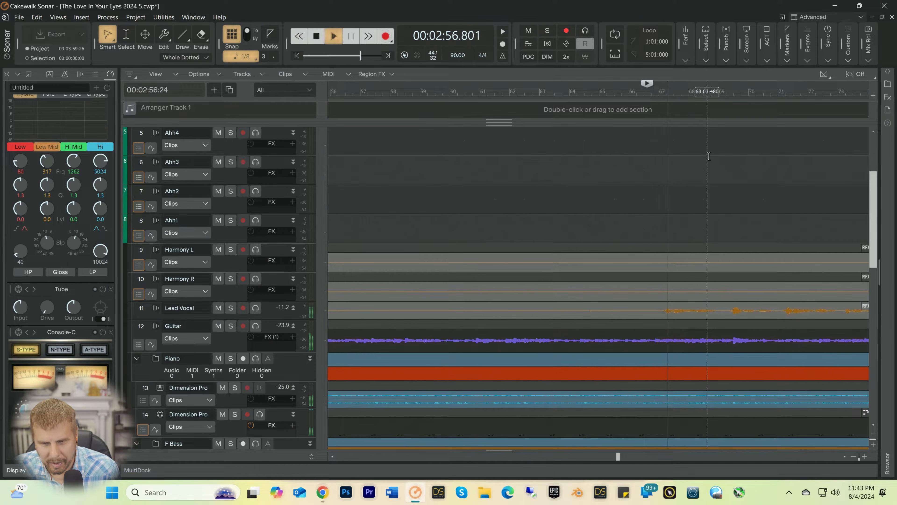
key(space)
Step: Insert a marker at 67:02:000 named "If I could run a race to try and catch the sun"
click(665, 94)
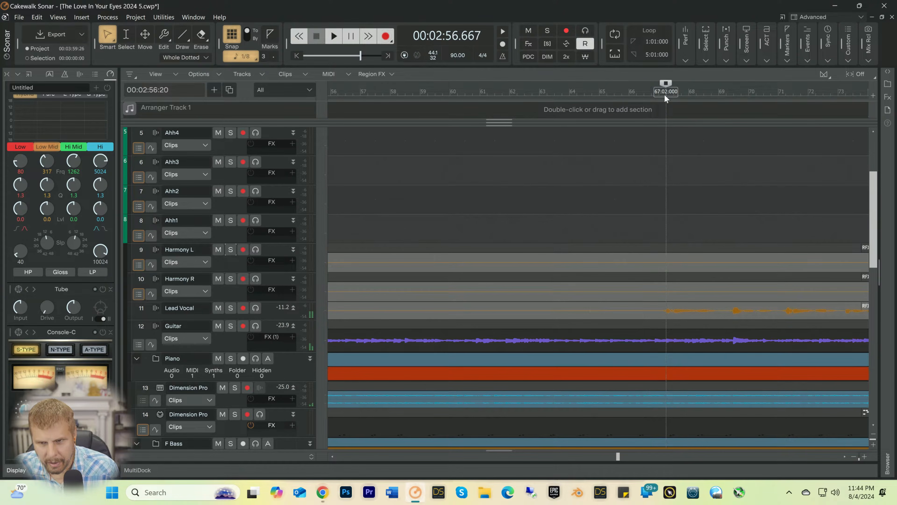
right_click(665, 94)
click(688, 105)
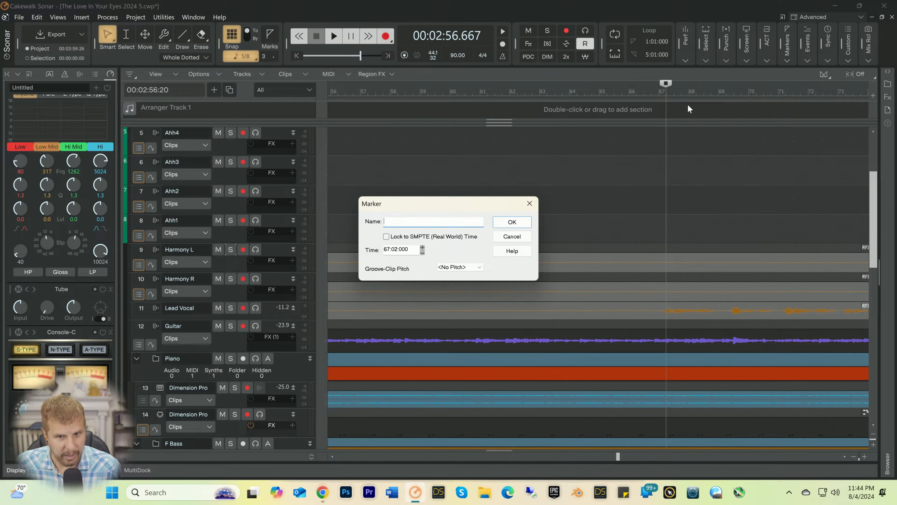
text(If i)
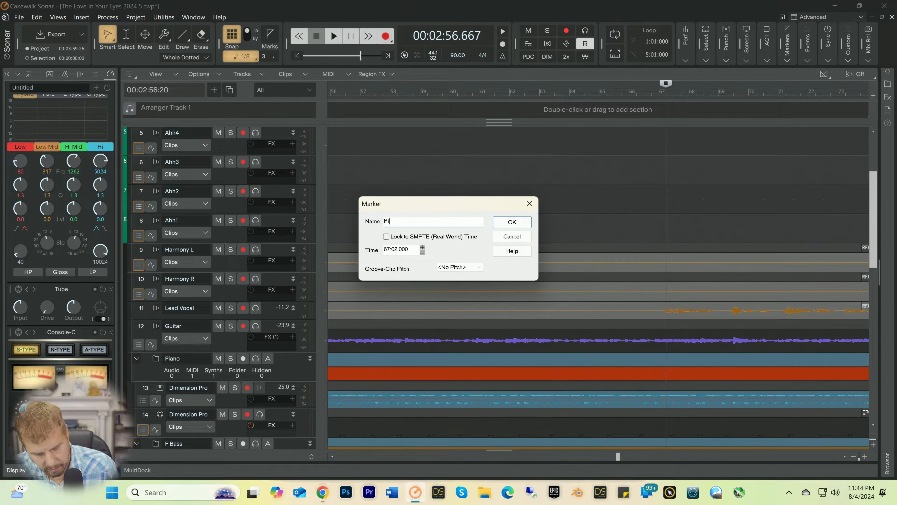
text( could)
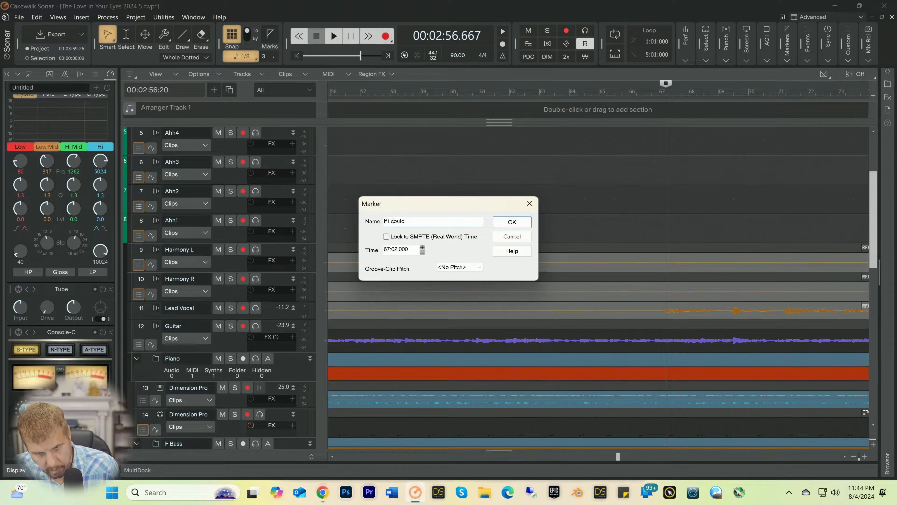
key(BackSpace)
text(I)
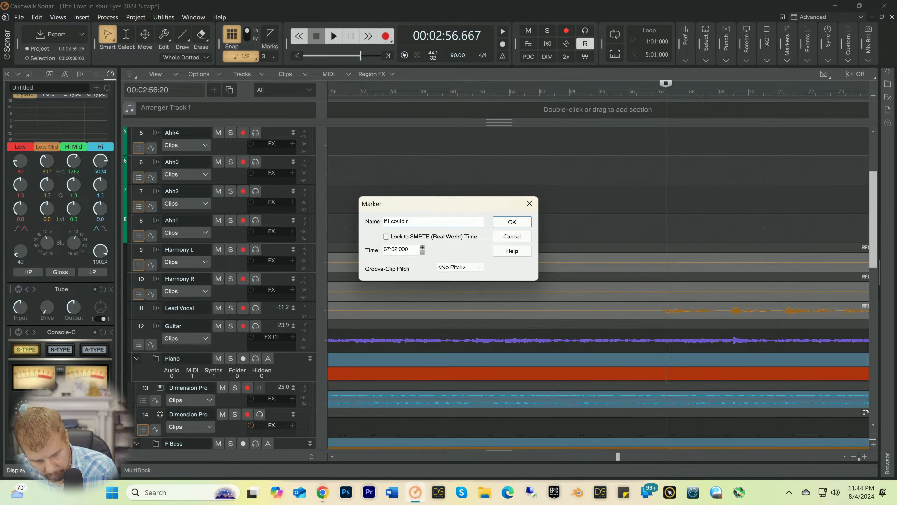
text( run a race)
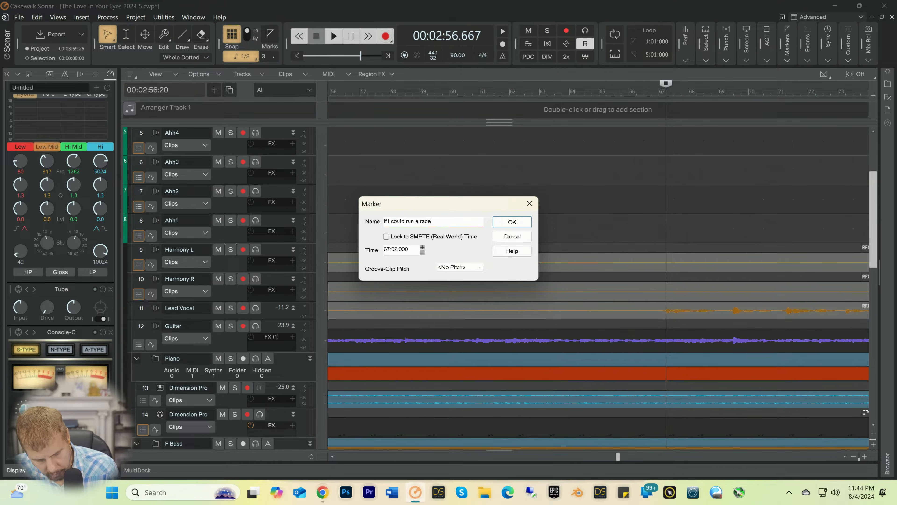
text( to try and c)
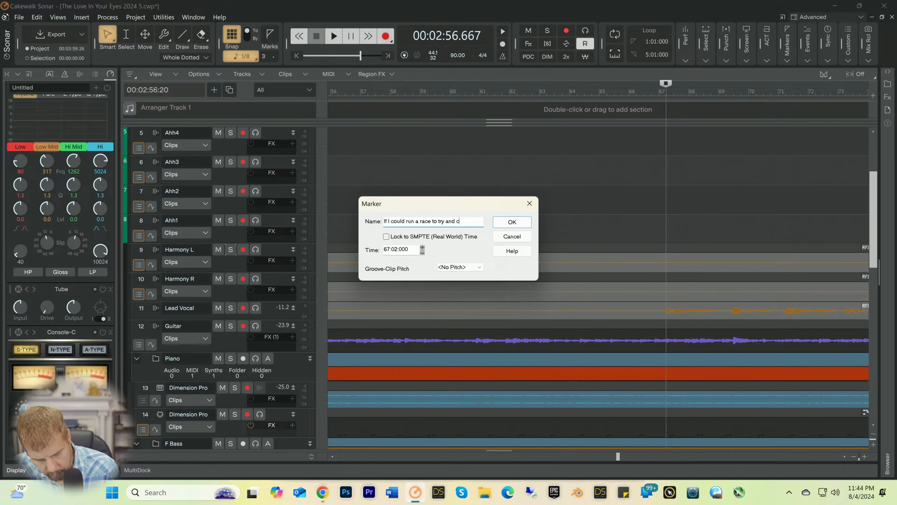
text(atch the sun)
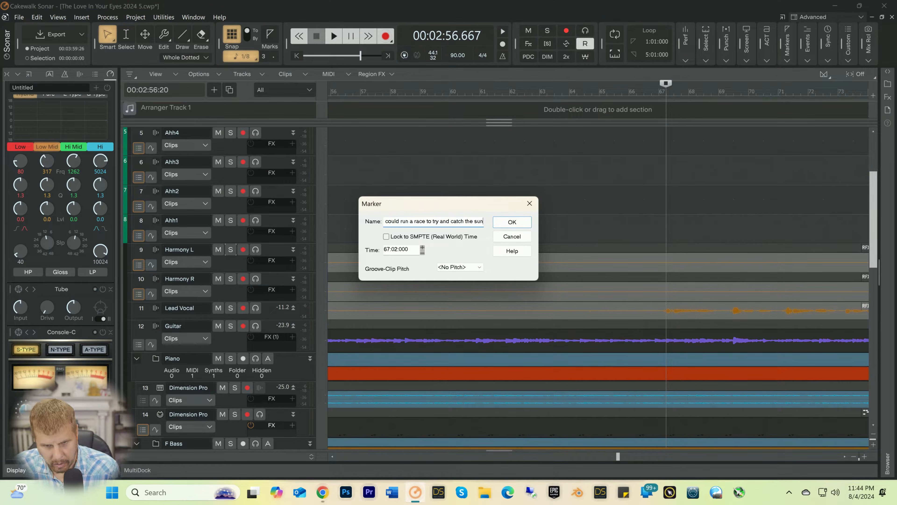
key(Return)
Step: Listen from the 67:02:000 marker for the start of the following vocal line, stopping playback near bar 71
key(space)
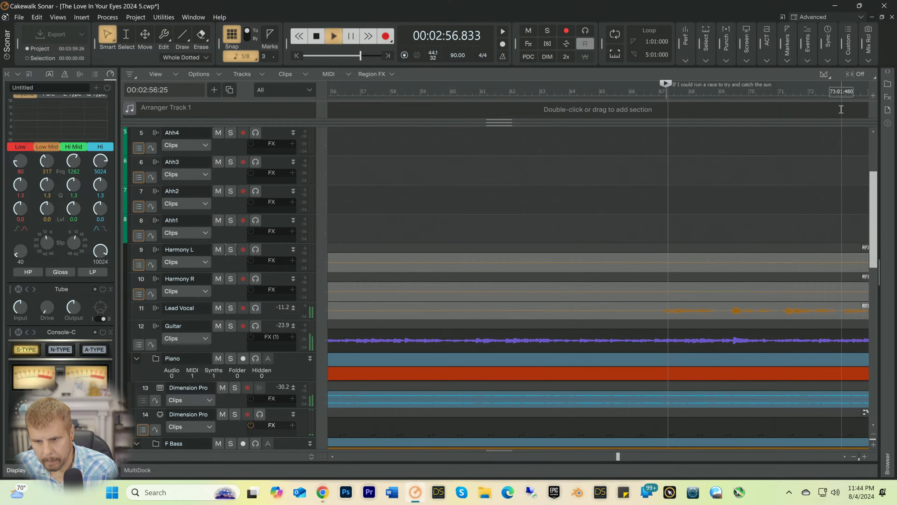
click(616, 458)
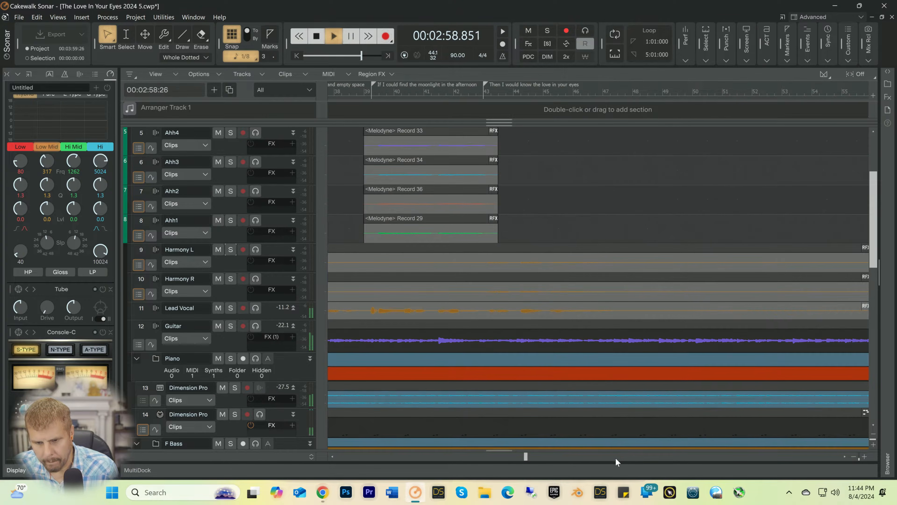
click(616, 458)
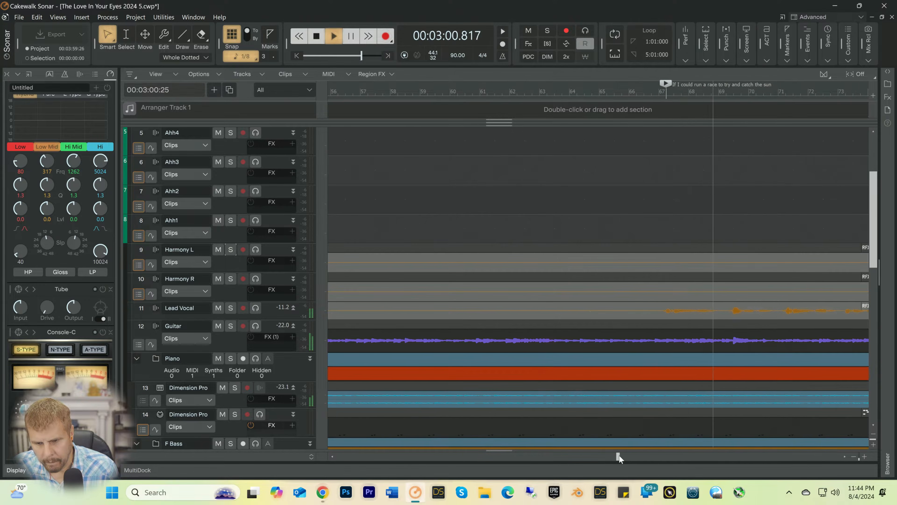
drag(619, 455, 659, 455)
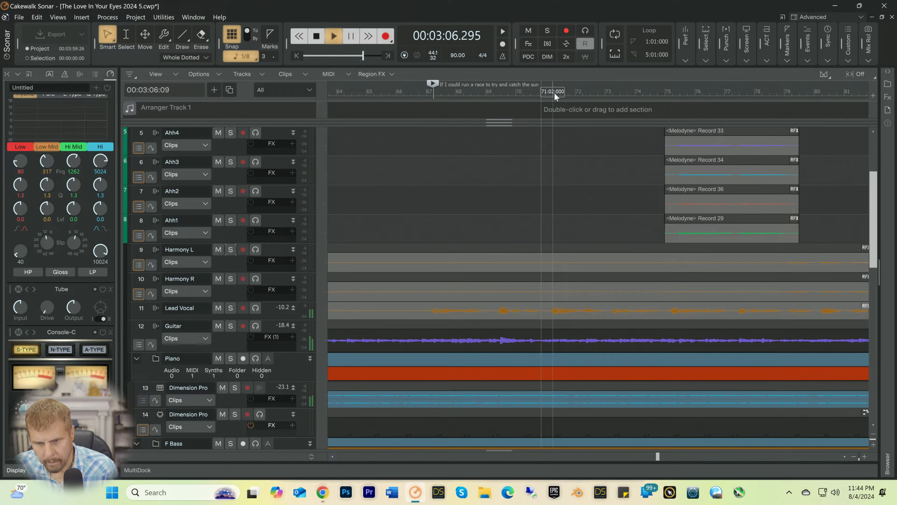
key(space)
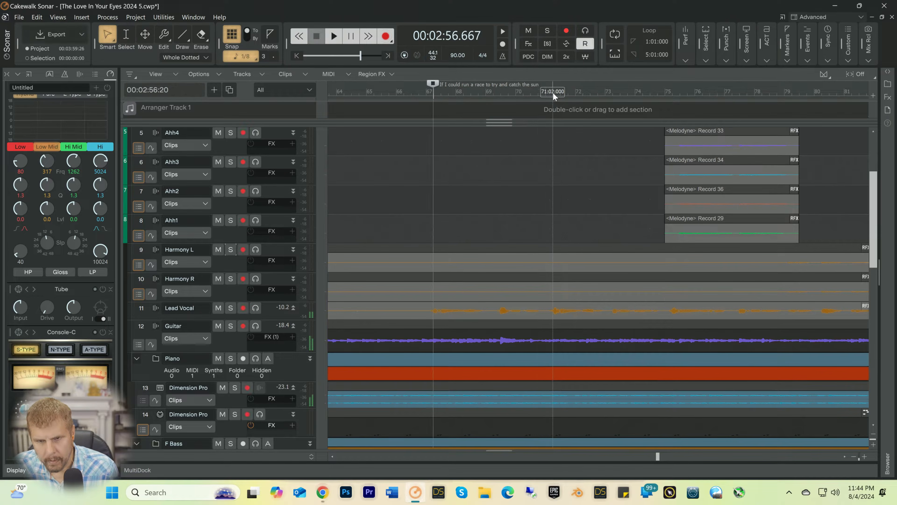
Step: Insert a marker at 71:02:000 named "Then I would run forever until the sun I'd won"
click(552, 91)
right_click(552, 91)
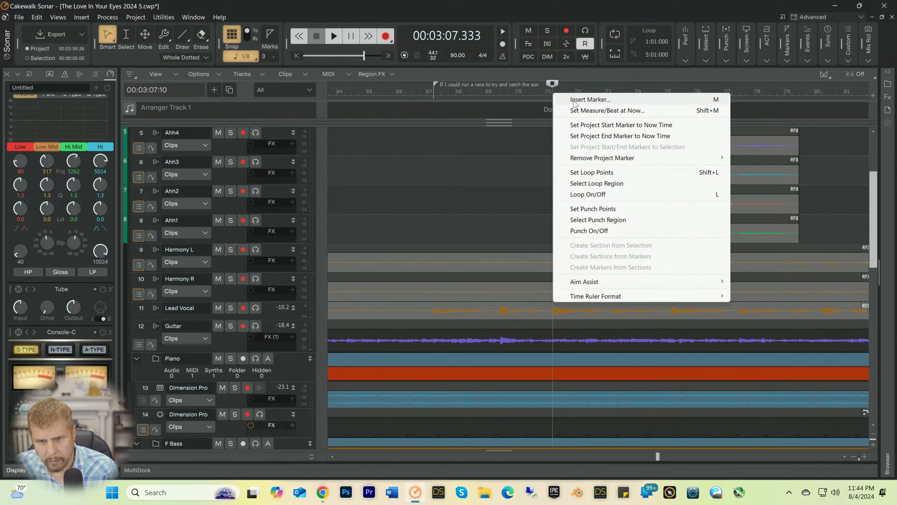
click(573, 99)
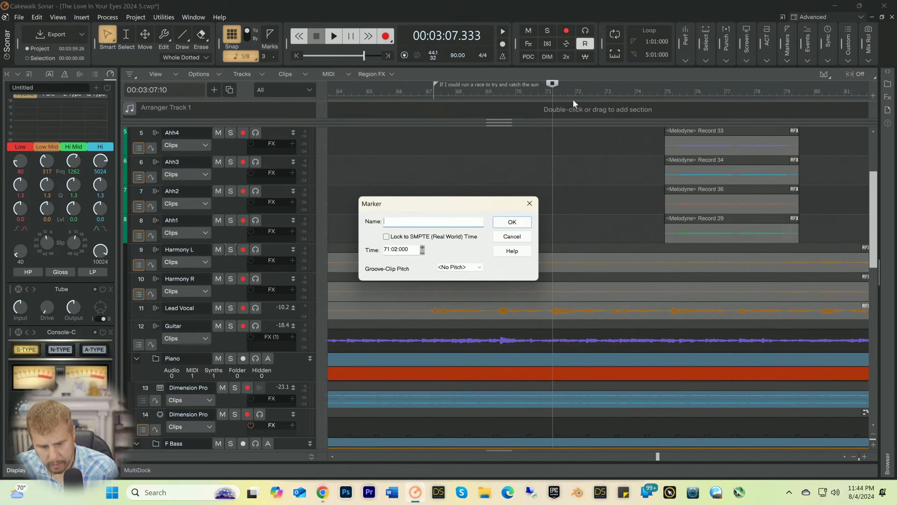
text(Then I )
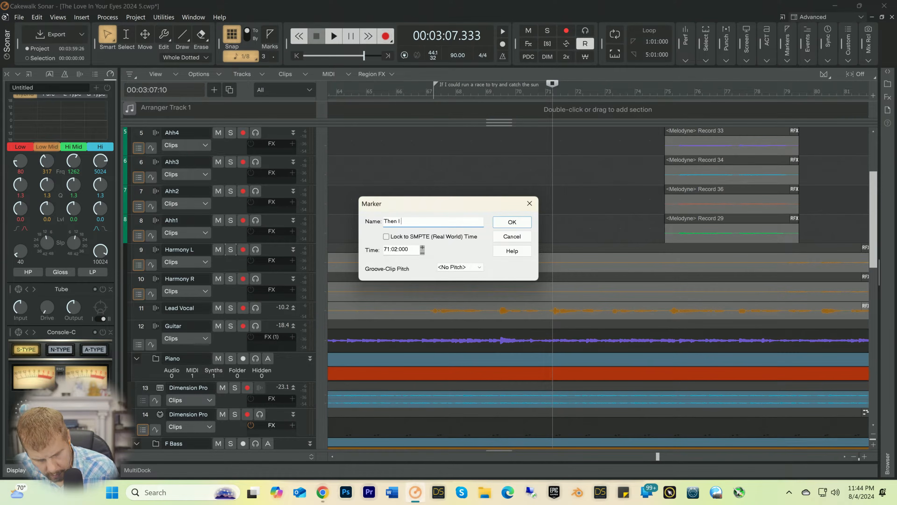
text(would run f)
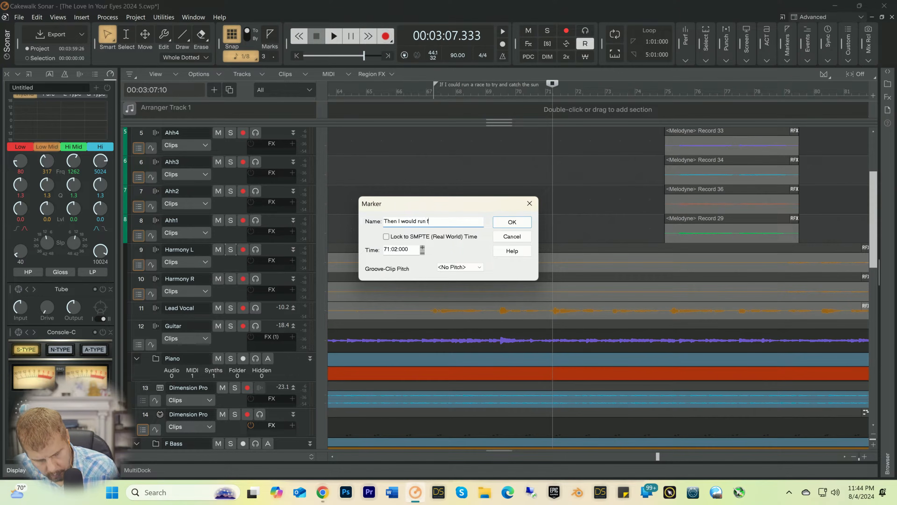
text(orev)
key(BackSpace)
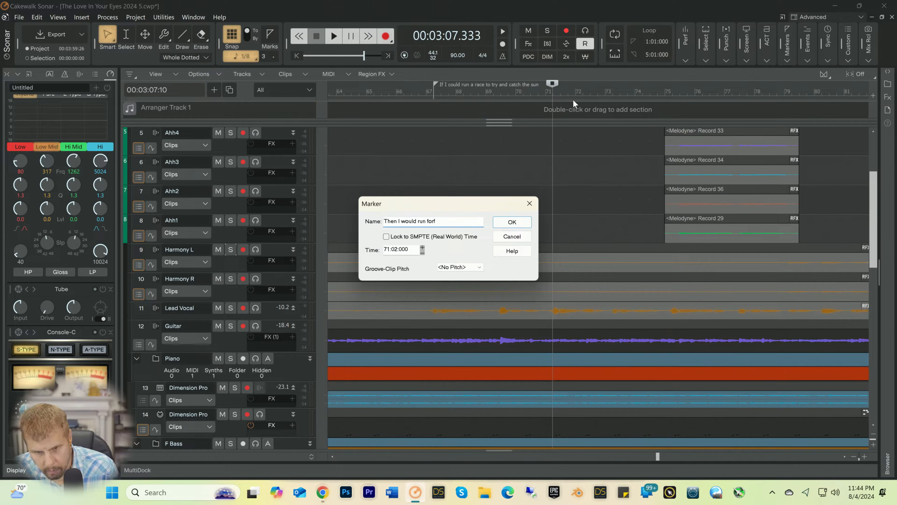
text(ever )
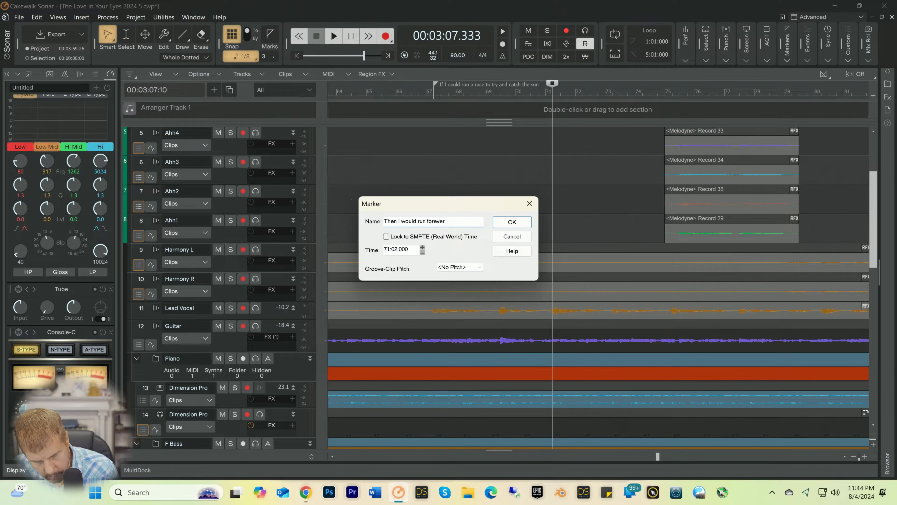
text(until )
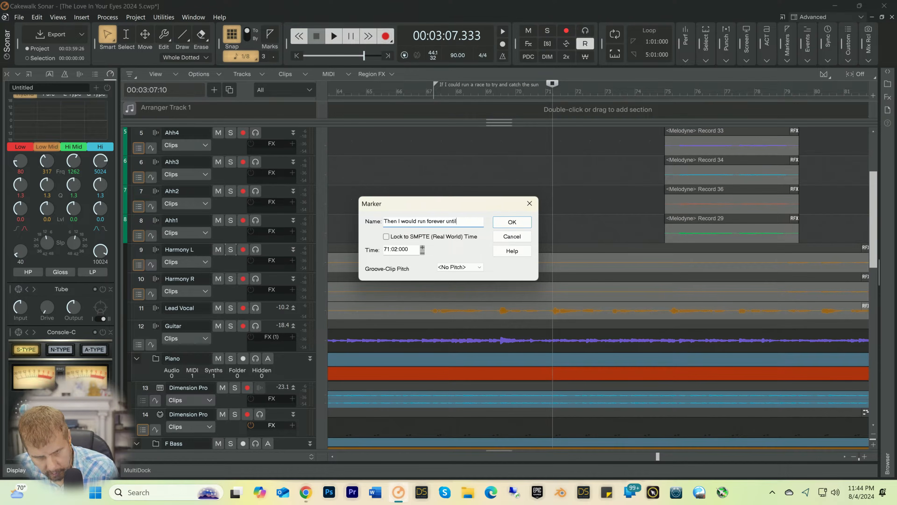
text(the su)
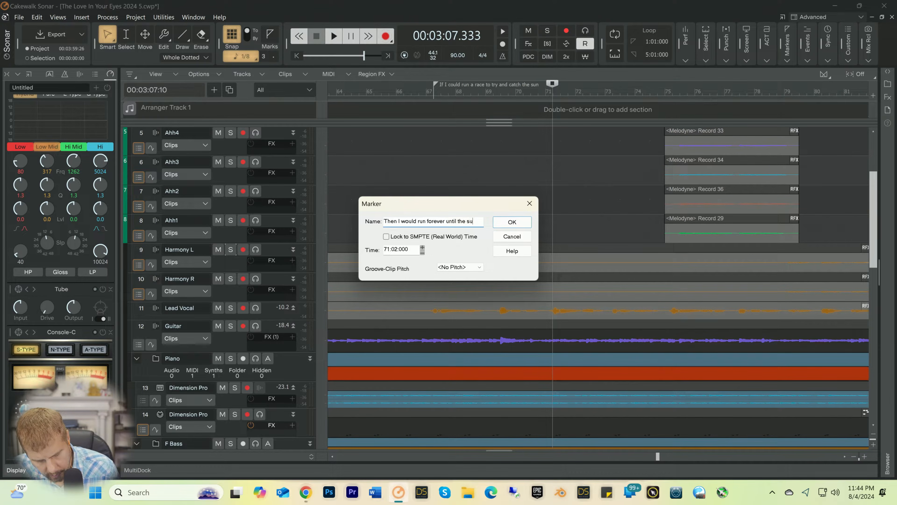
text(n I'd )
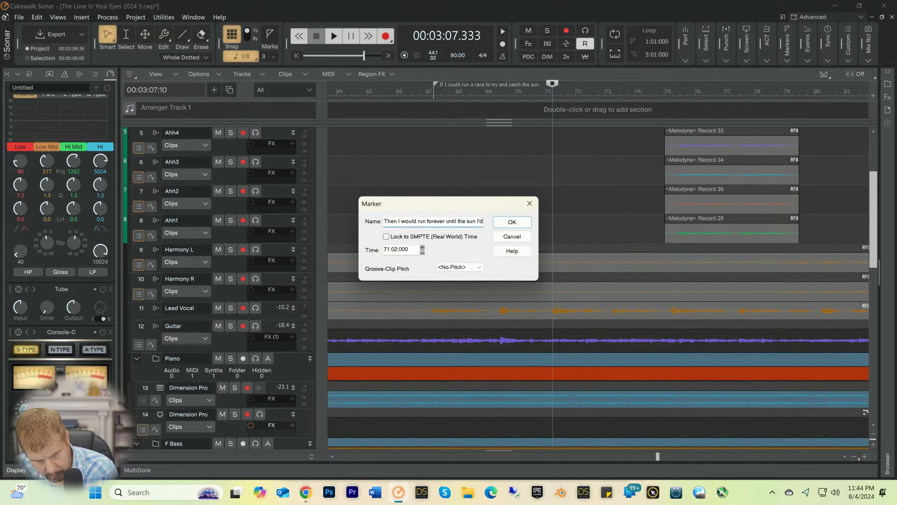
text(won)
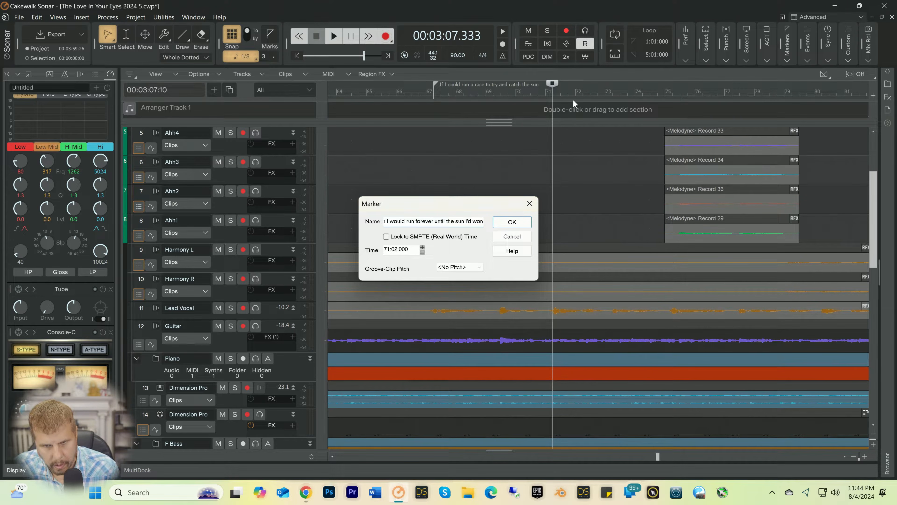
key(Return)
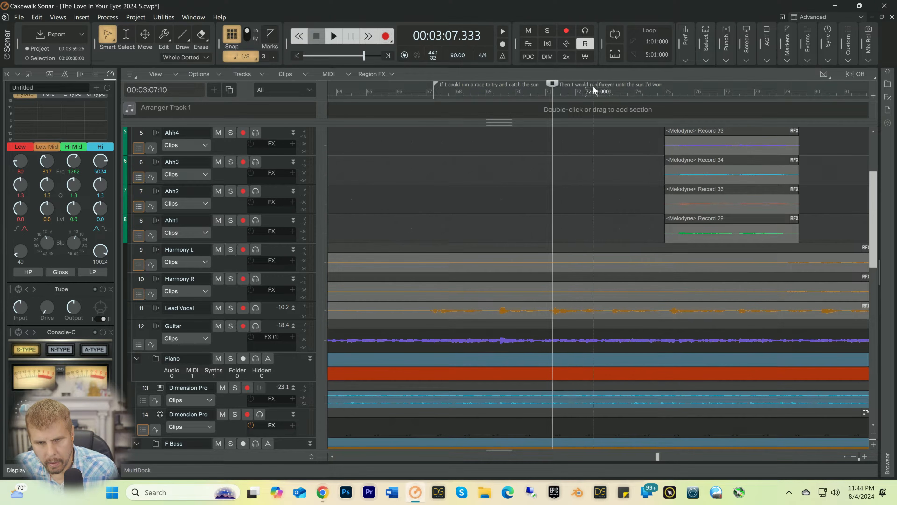
Step: Listen from the 71:02:000 marker for the next vocal line's entry, stopping playback near bar 75
drag(552, 86, 554, 93)
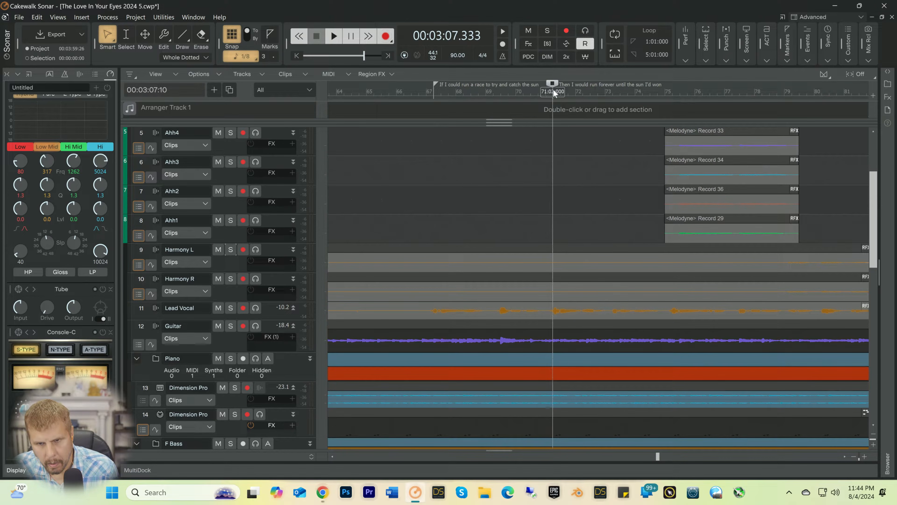
key(space)
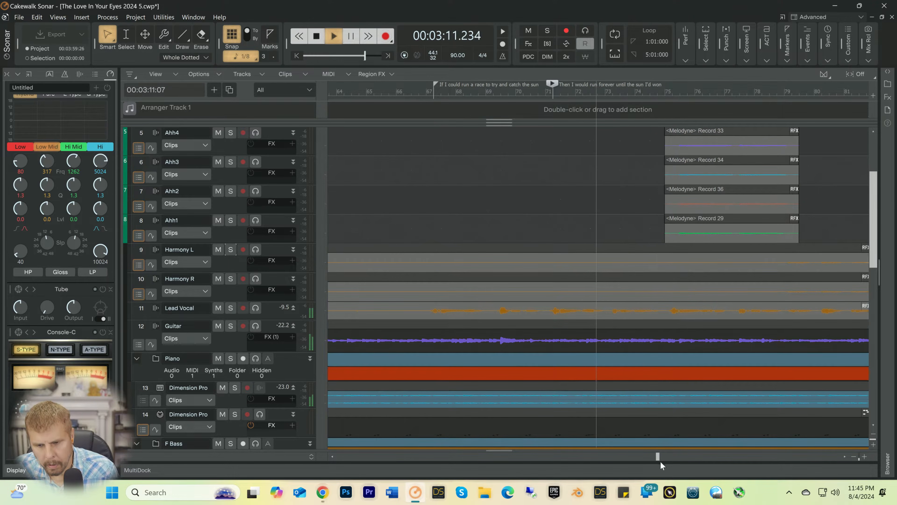
drag(658, 457, 665, 457)
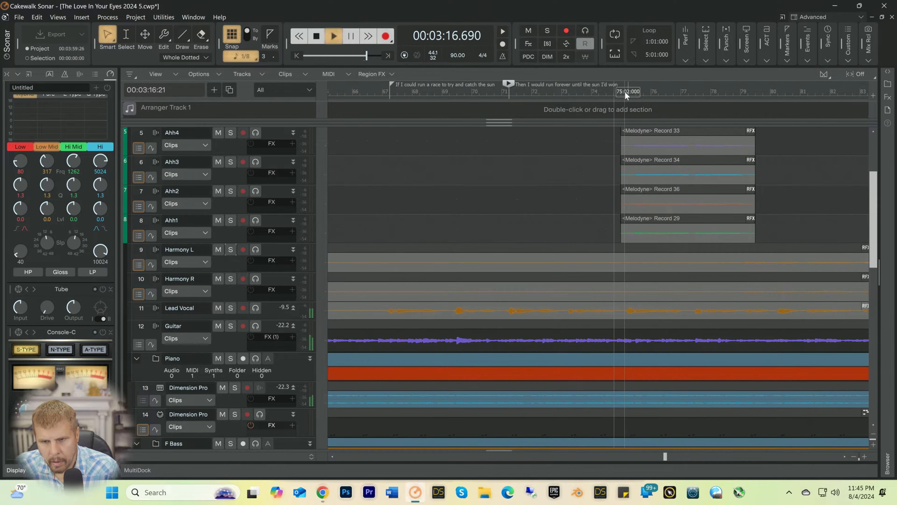
click(622, 93)
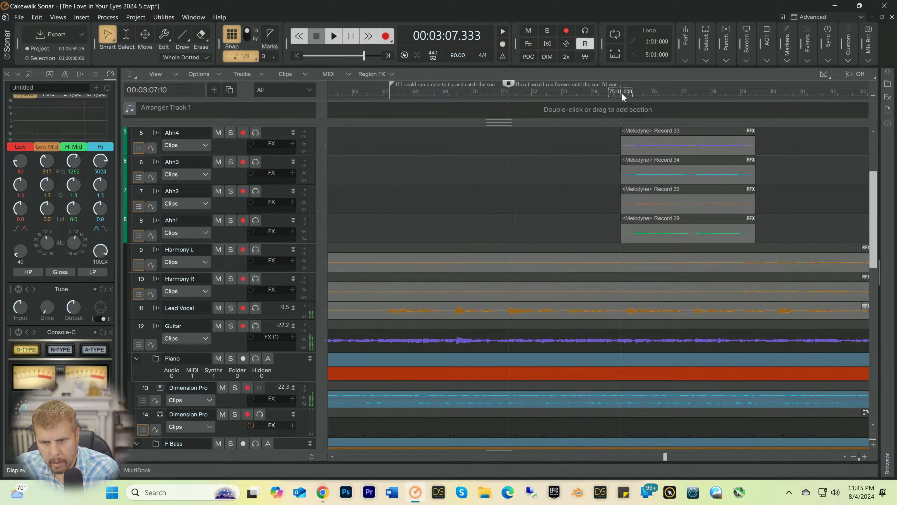
Step: Insert a marker at 75:01:000 named "Then I would bring you sunshine to take your clouds away"
click(620, 92)
right_click(620, 93)
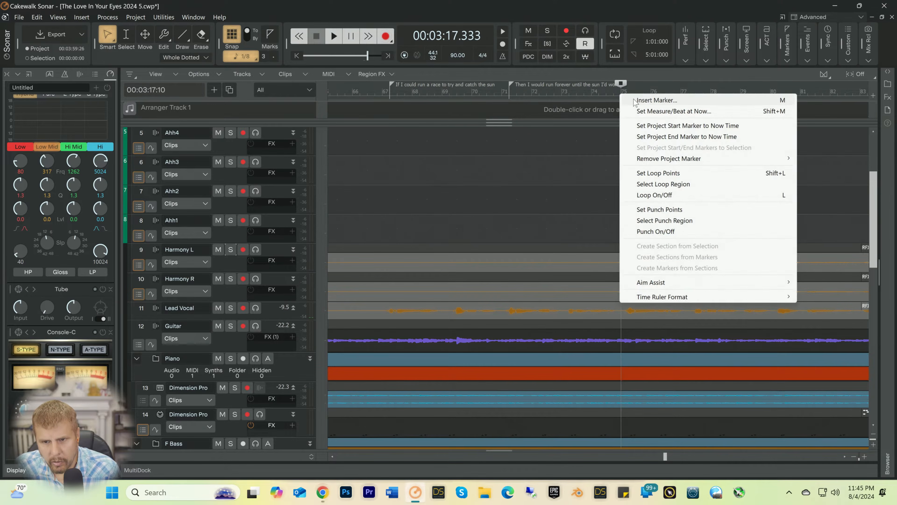
click(657, 100)
text(Then I)
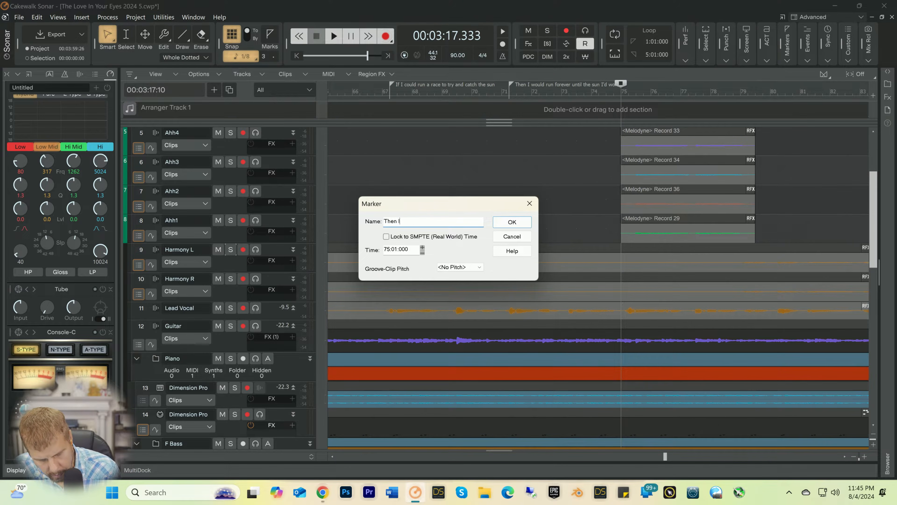
text( would brei)
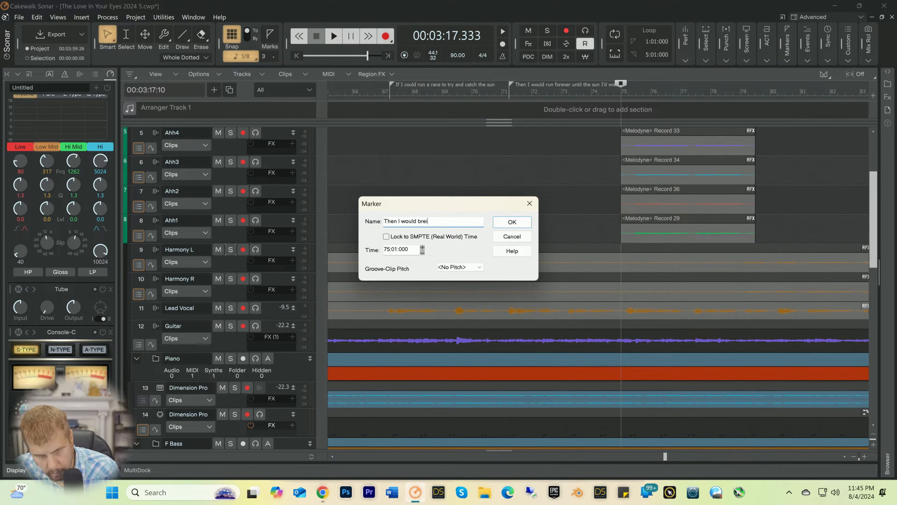
key(BackSpace)
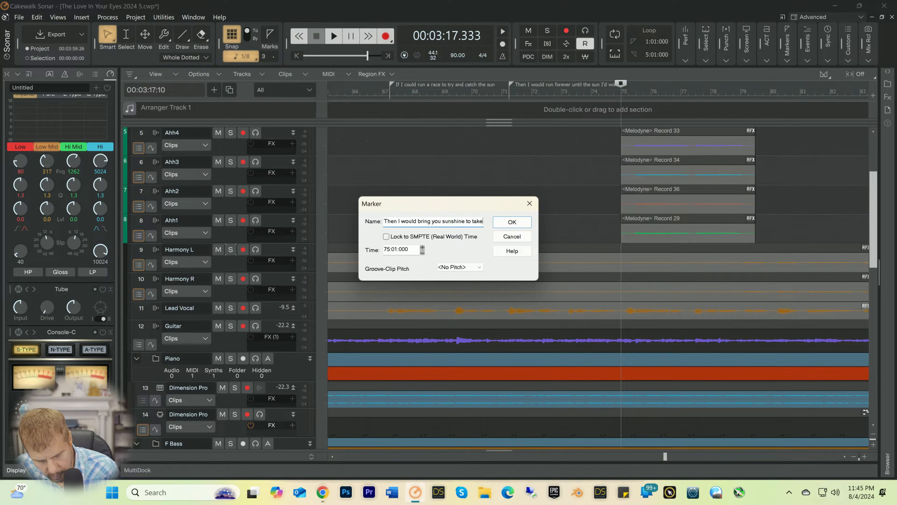
text(your cloud)
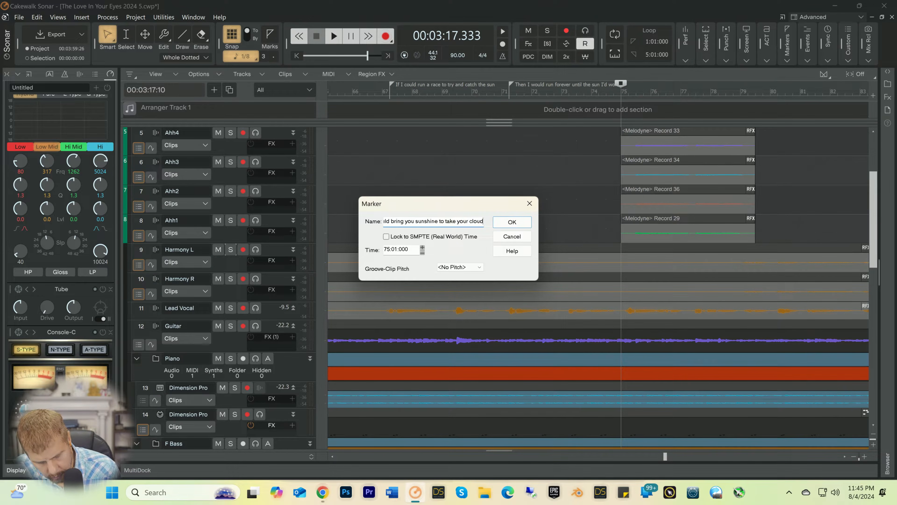
text(s away)
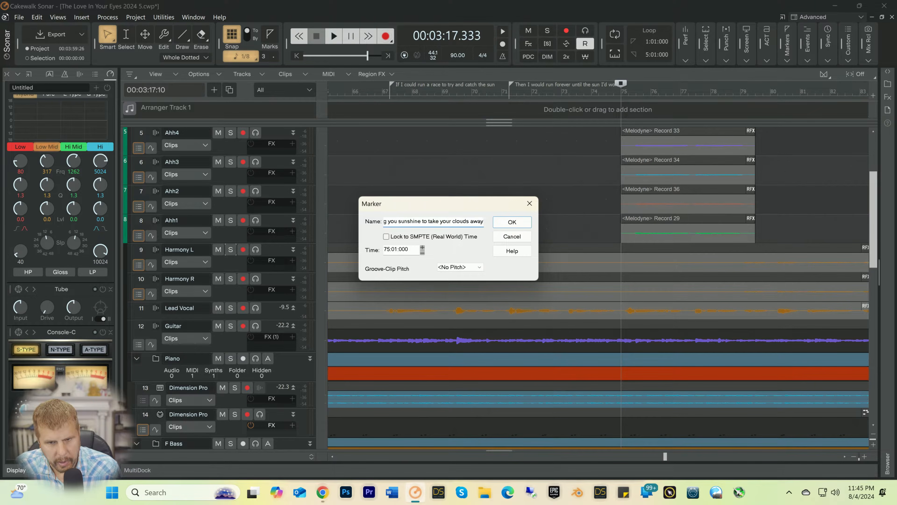
key(Return)
Step: Listen from the 75:01:000 marker for the next vocal line's entry, stopping playback shortly after bar 79
key(space)
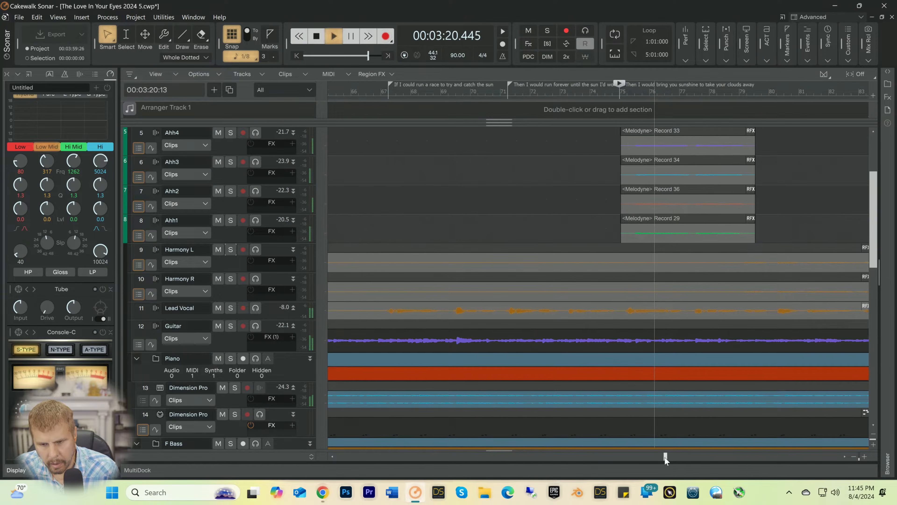
drag(666, 458, 698, 458)
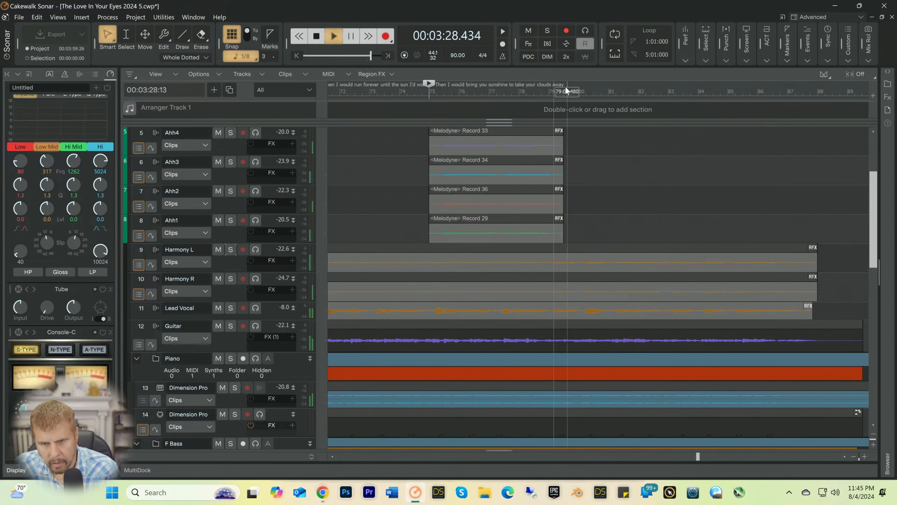
key(space)
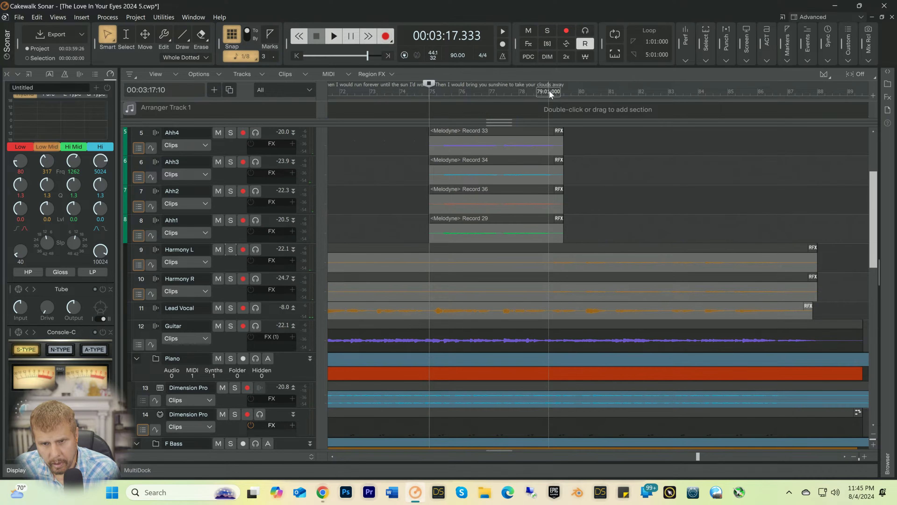
Step: Insert a marker at 79:01:000 named "Then I would know the love in your eyes", copying the name for reuse
click(549, 90)
right_click(549, 90)
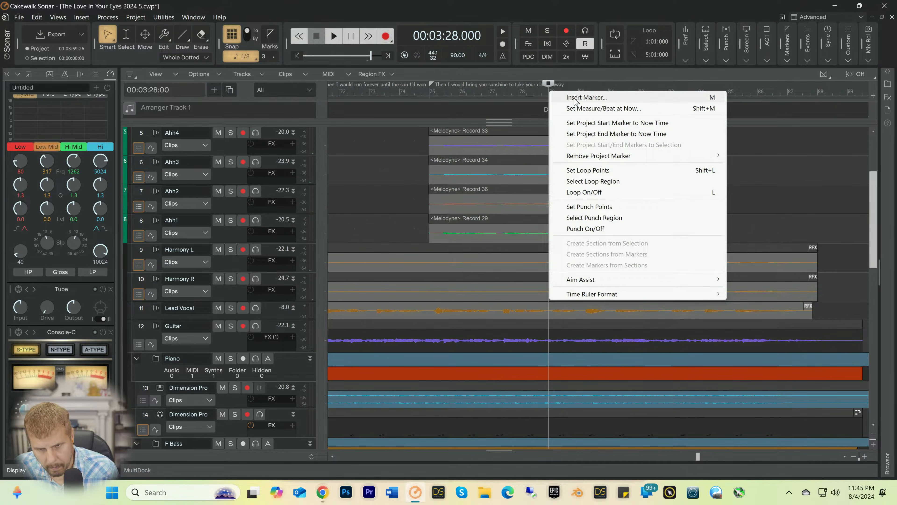
click(587, 97)
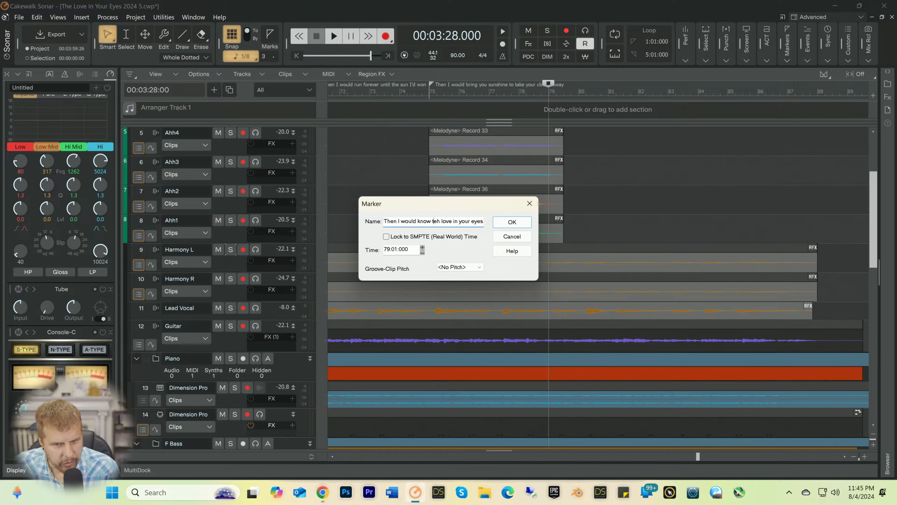
key(Delete)
key(Delete)
text(he)
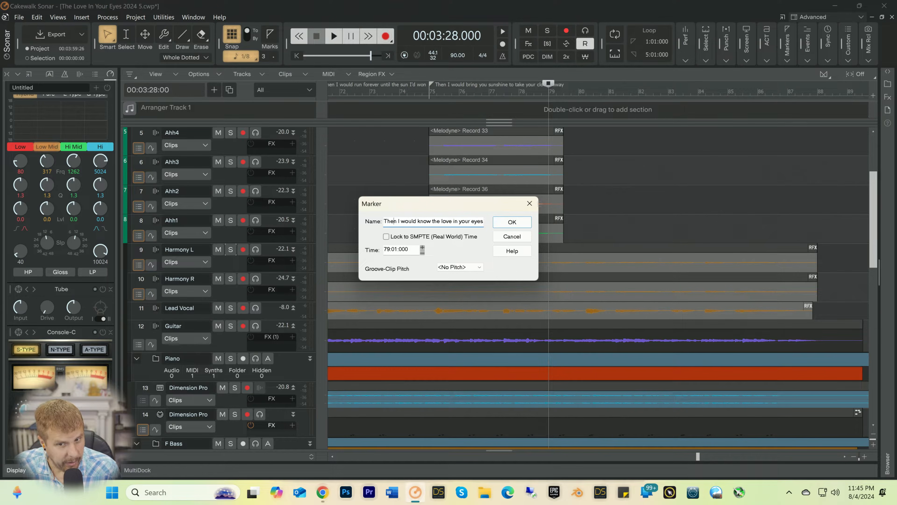
key(Left)
key(Left)
key(Left)
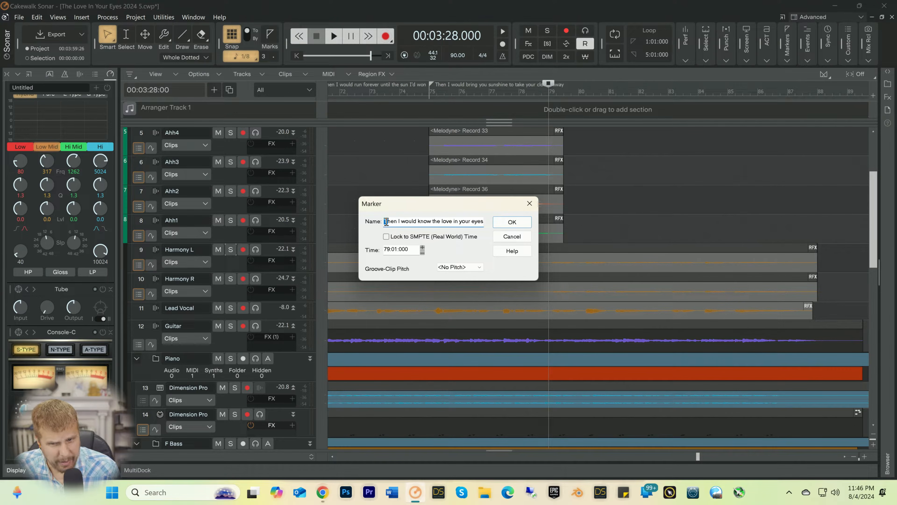
drag(386, 221, 545, 234)
key(ctrl+c)
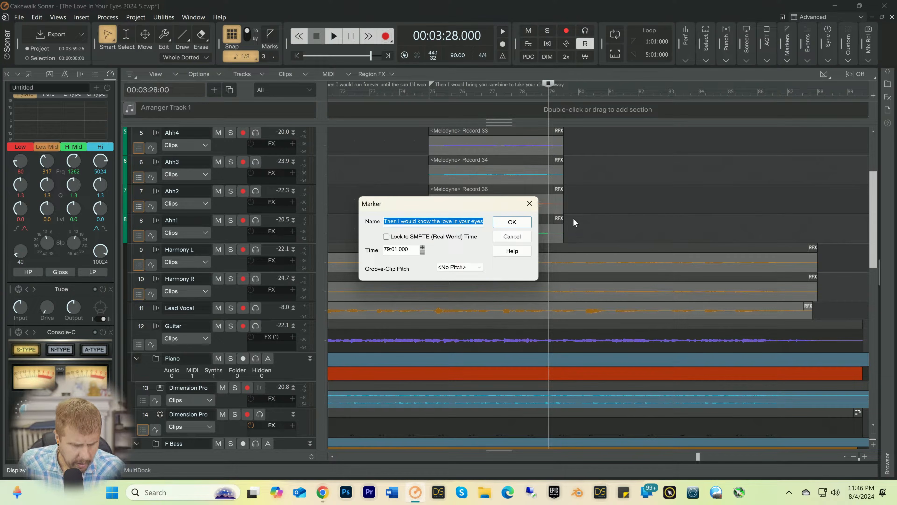
click(512, 222)
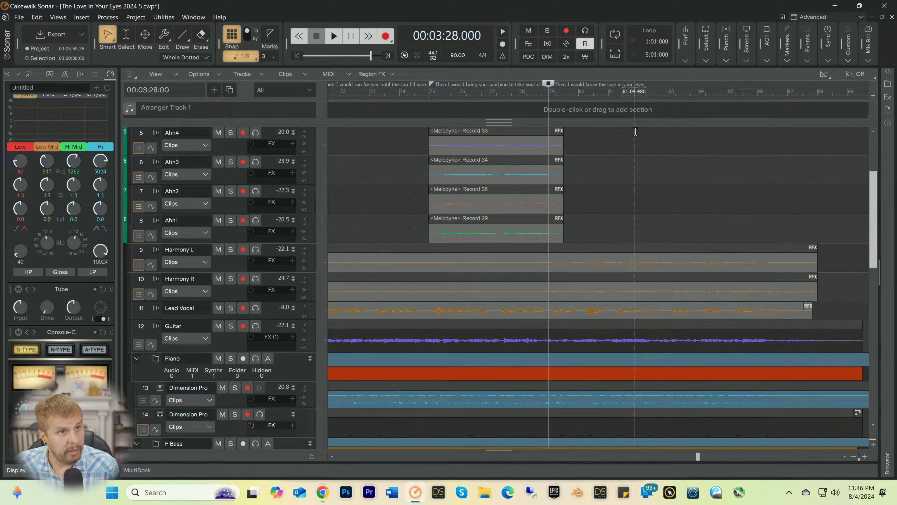
Step: Listen from shortly before the 79:01:000 marker for the final vocal line's entry, stopping playback near bar 83
click(532, 97)
key(space)
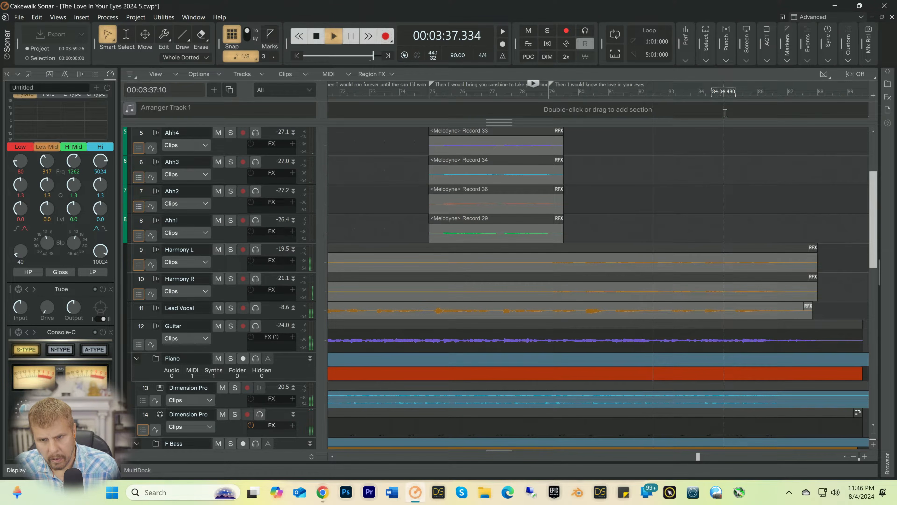
key(space)
Step: Insert a marker at 83:01:000 with the copied name "Then I would know the love in your eyes" and save the project
click(668, 92)
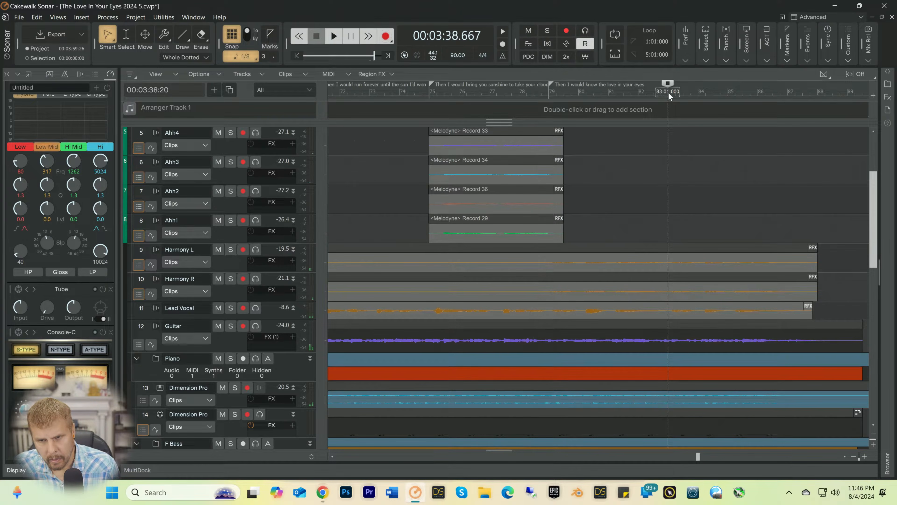
right_click(668, 92)
click(691, 99)
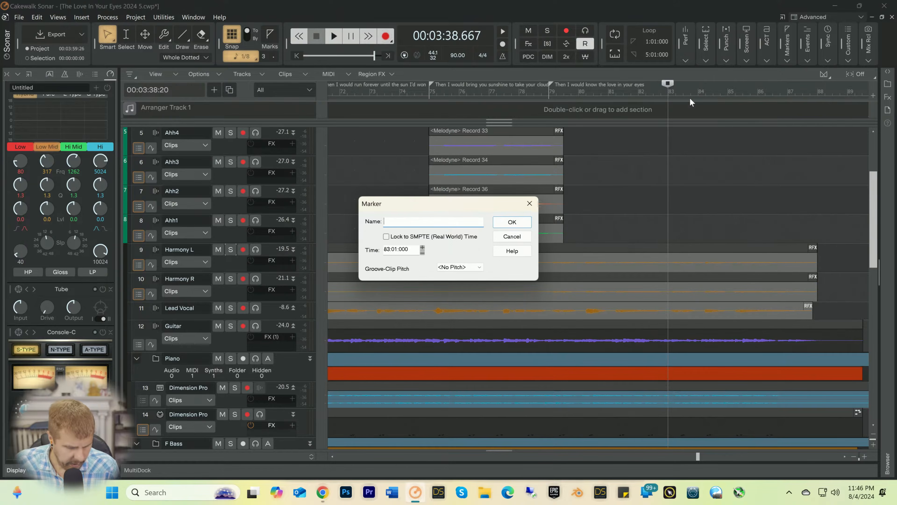
key(ctrl+v)
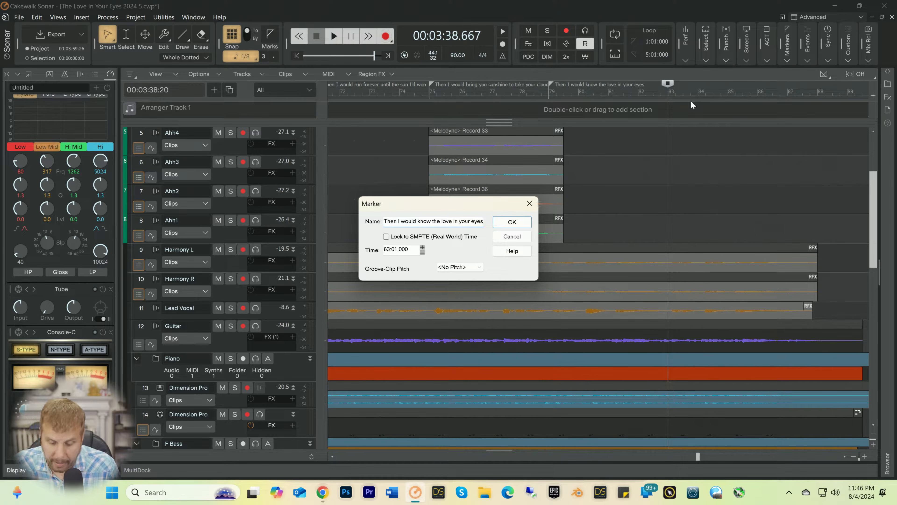
key(Return)
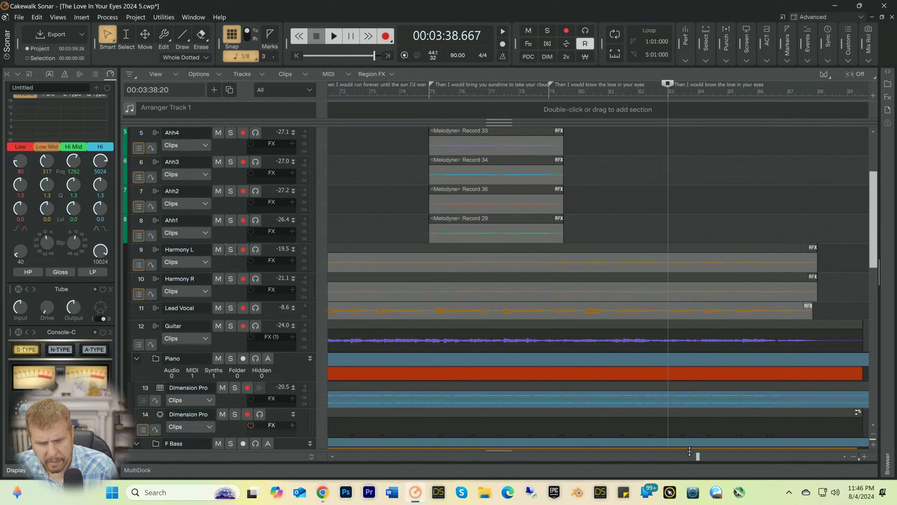
drag(694, 457, 338, 458)
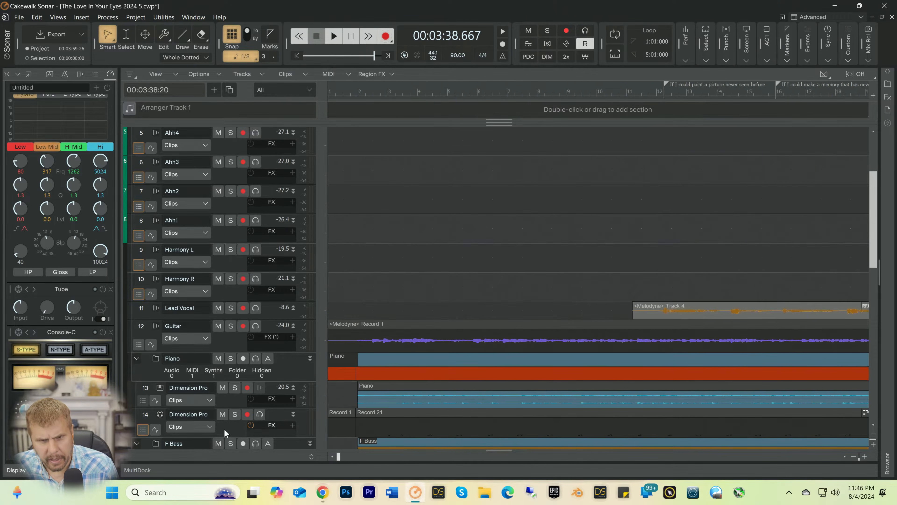
key(ctrl+s)
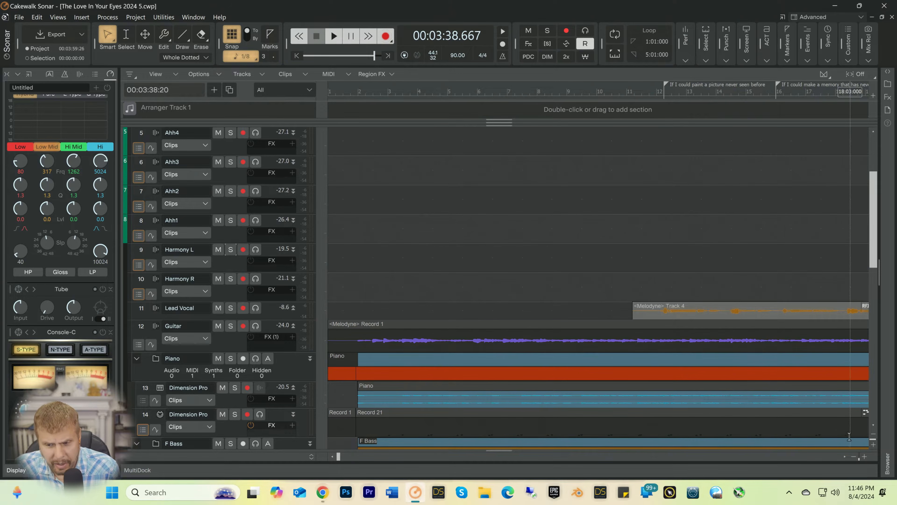
Step: Look over the whole arrangement from the backing vocals to the Cello tracks, checking where the cello clips sit, and rewind to the start
click(852, 457)
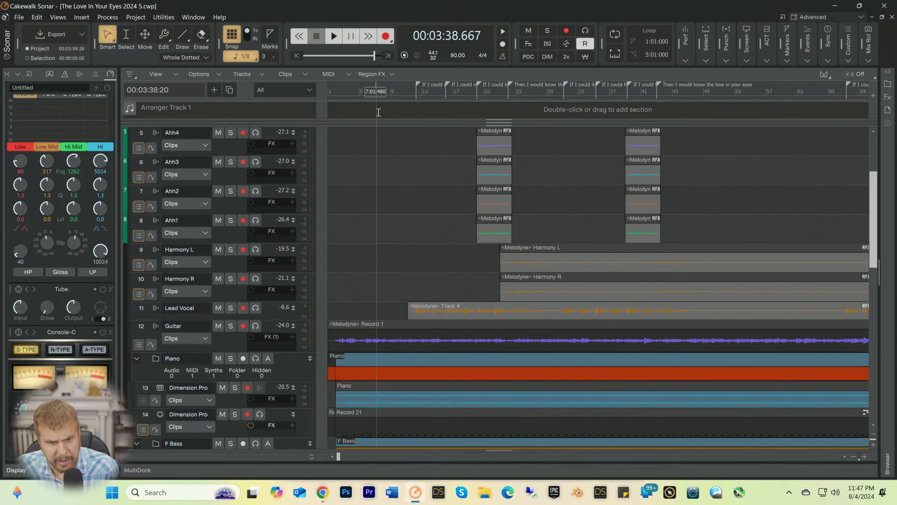
scroll(381, 212, down, 6)
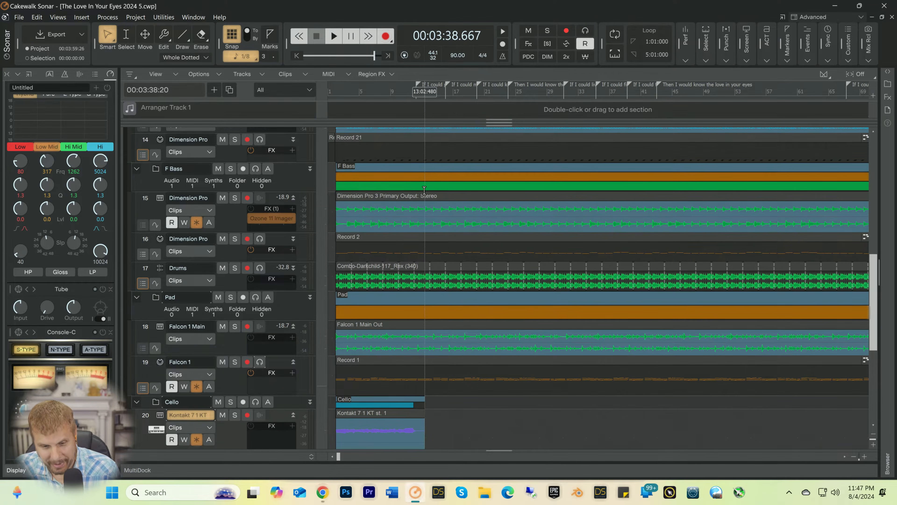
scroll(425, 198, down, 4)
scroll(432, 215, down, 2)
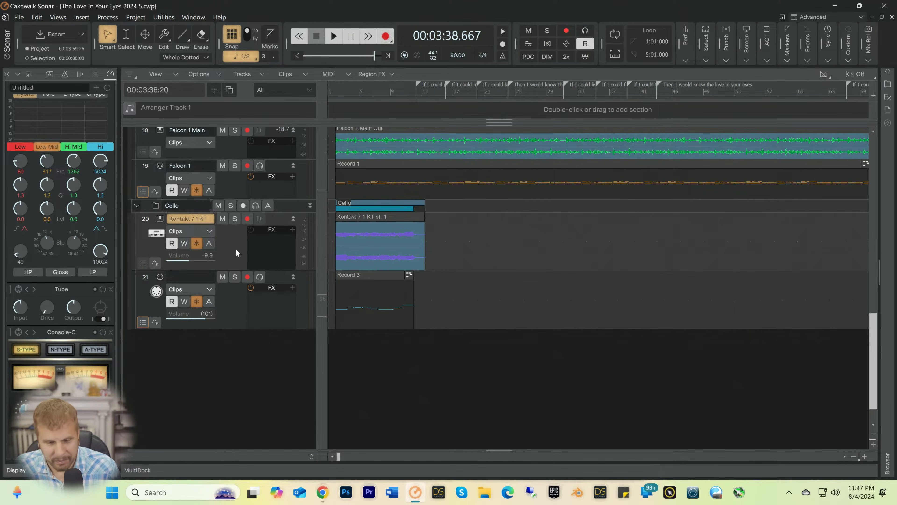
click(854, 457)
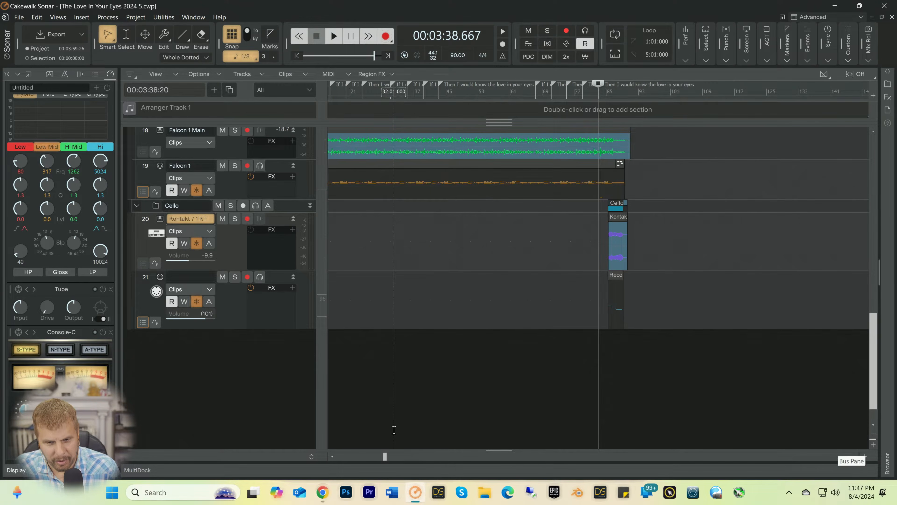
drag(384, 457, 298, 461)
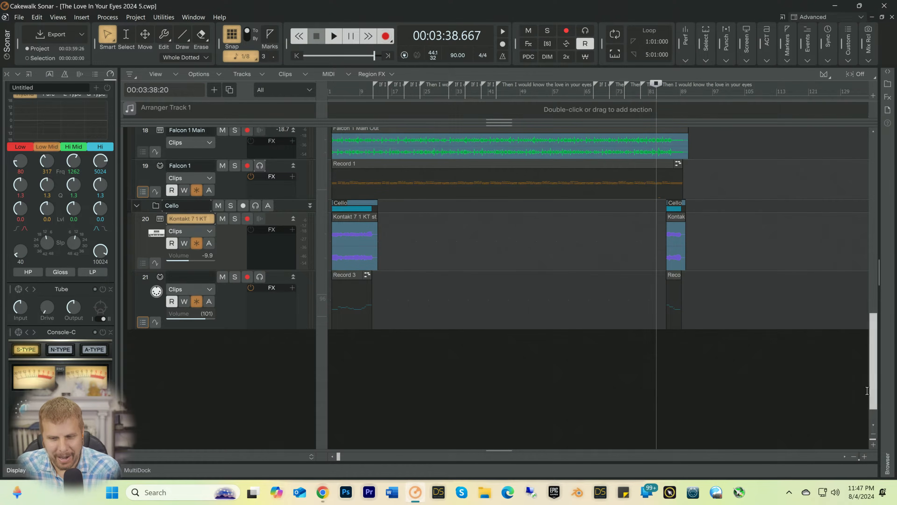
click(863, 456)
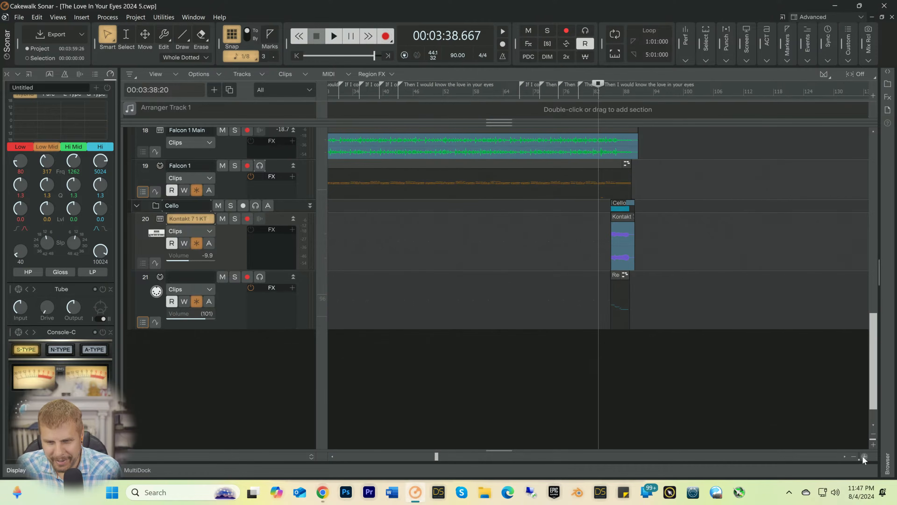
key(w)
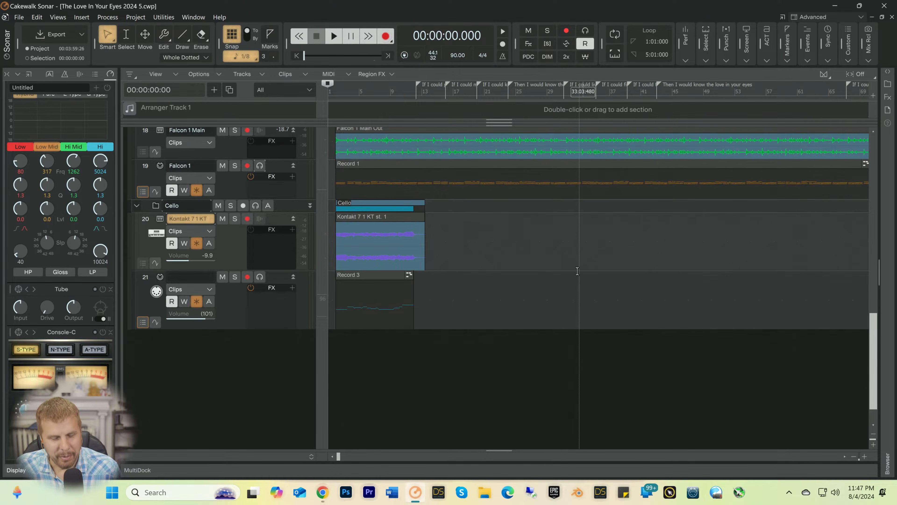
scroll(524, 263, up, 3)
scroll(524, 263, down, 1)
scroll(524, 264, up, 15)
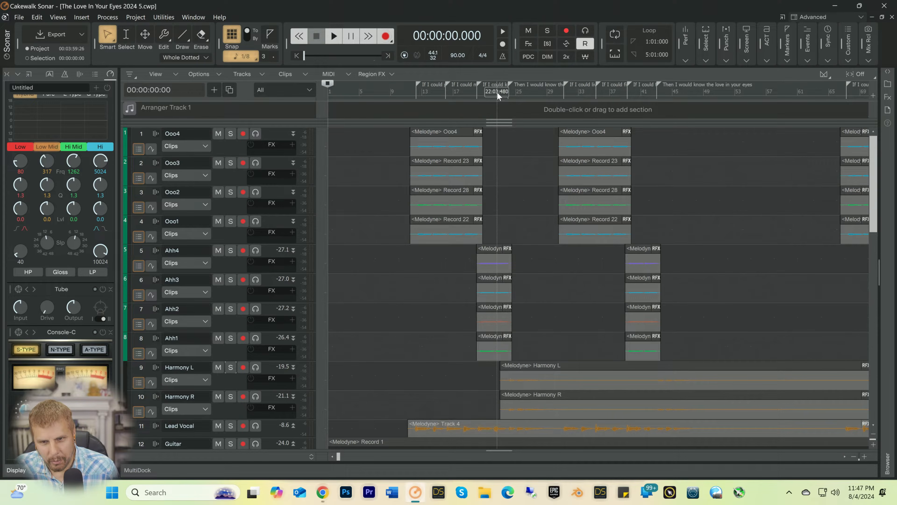
Step: Play the song from 00:00:45:00 in bar 17 to about bar 21 while checking the Cello tracks for a part there
click(459, 91)
key(space)
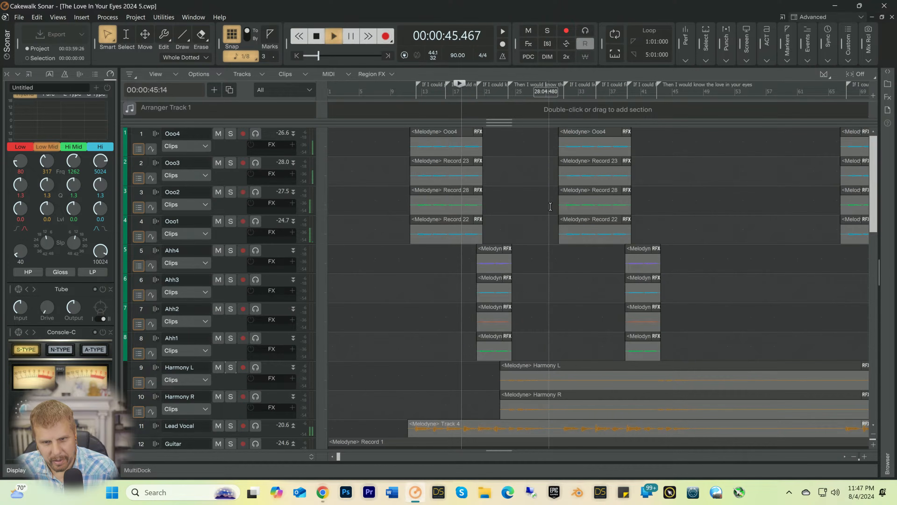
scroll(567, 221, down, 8)
scroll(572, 222, down, 10)
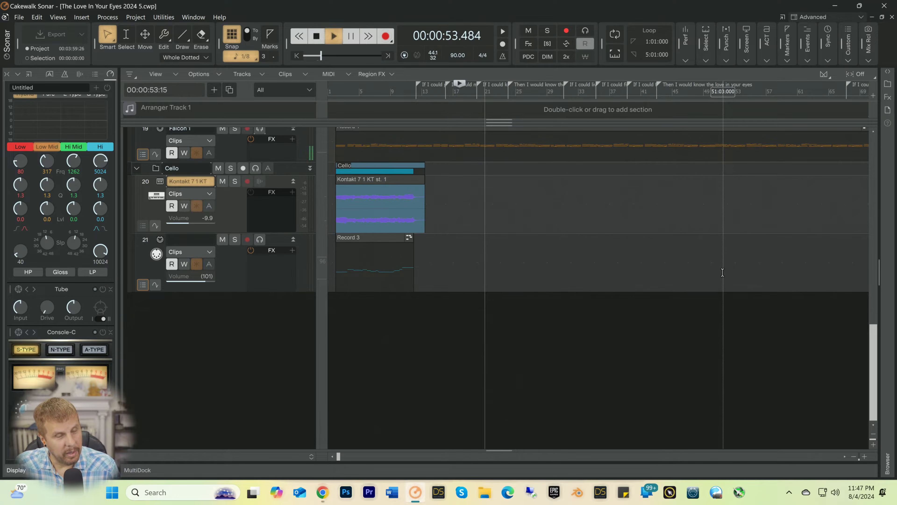
key(space)
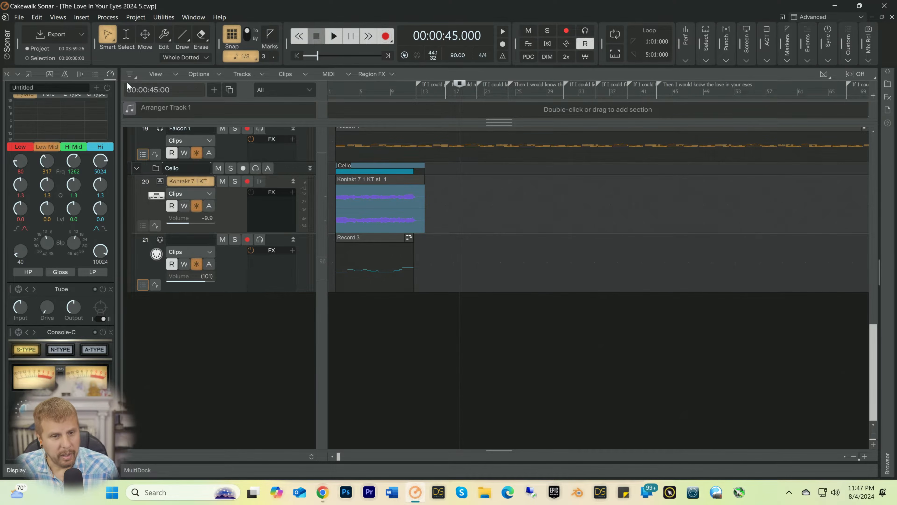
Step: Insert a UVIWorkstation soft synth with a MIDI source, synth track folder and first synth audio output, opening its property page
click(83, 17)
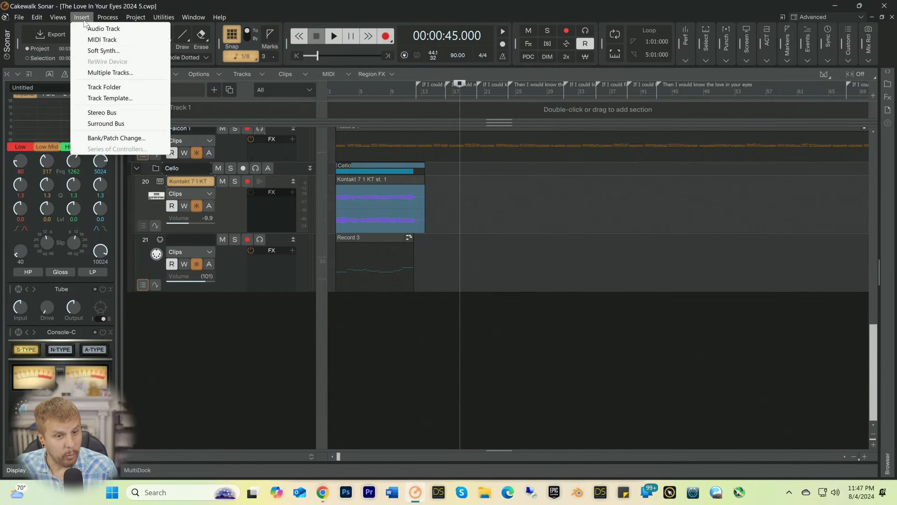
click(90, 51)
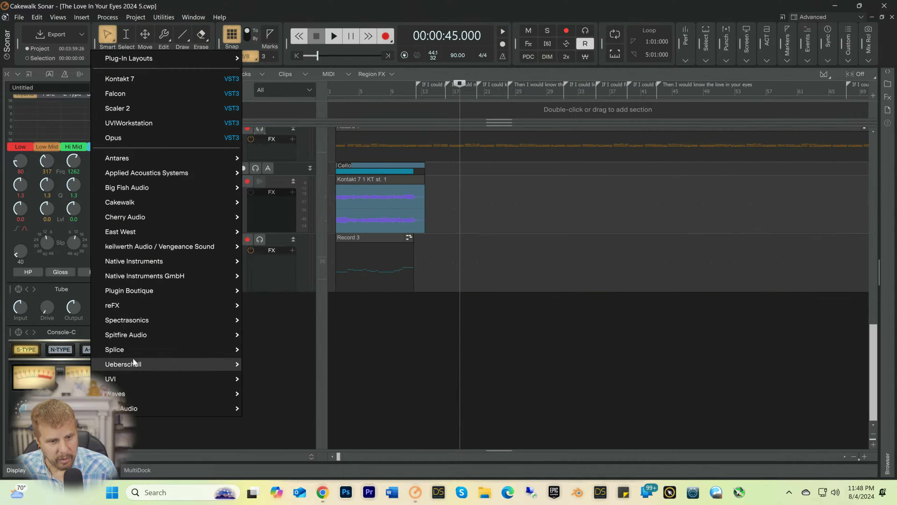
mouse_move(126, 380)
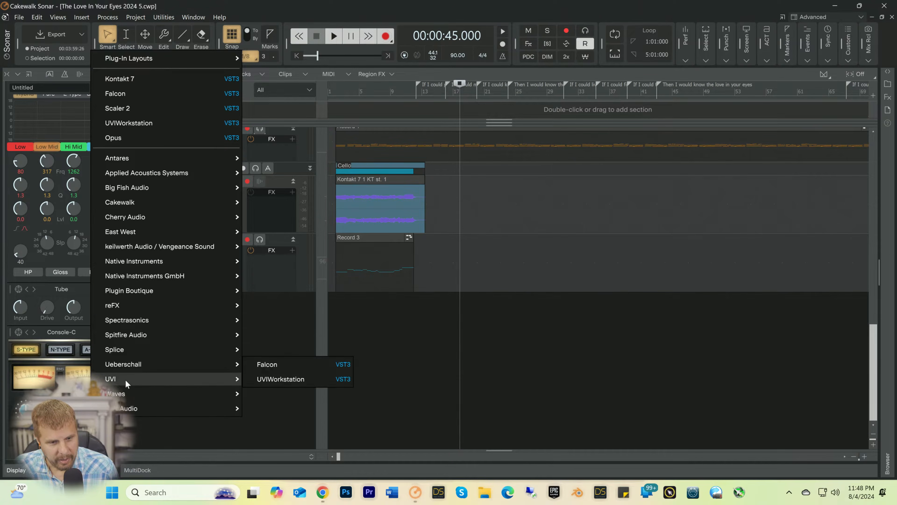
click(272, 376)
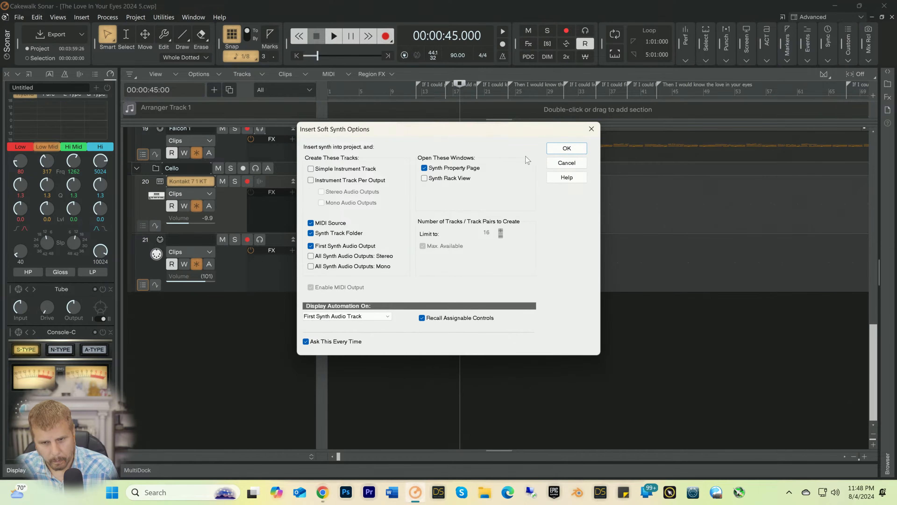
click(567, 148)
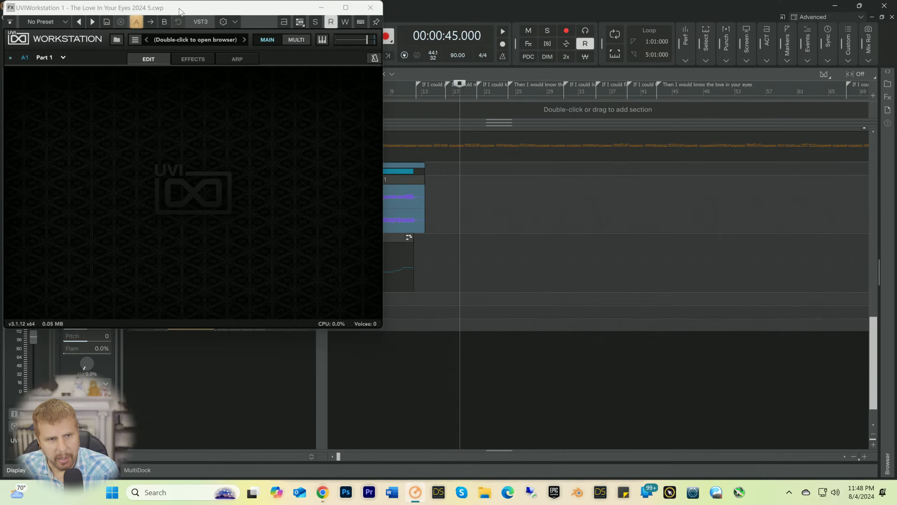
Step: Open the UVIWorkstation sound browser and look through the Soundbanks list for a suitable instrument
drag(181, 11, 547, 118)
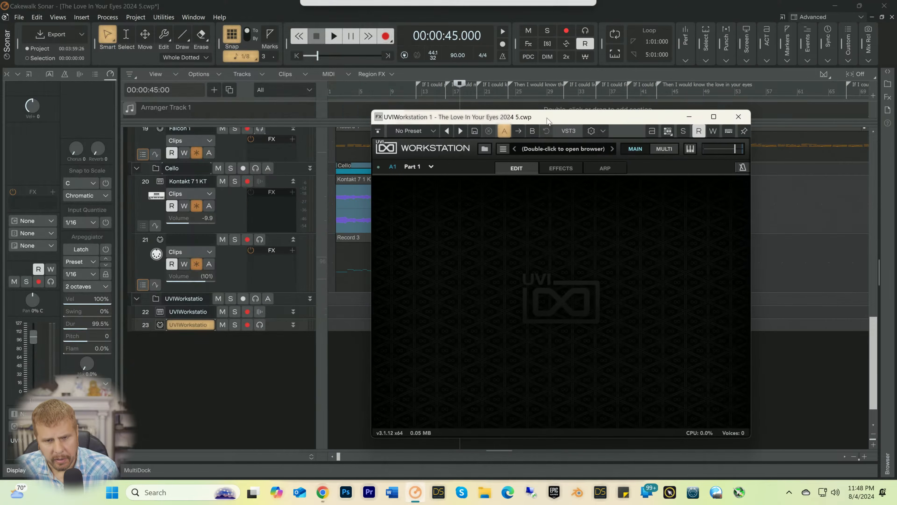
double_click(541, 146)
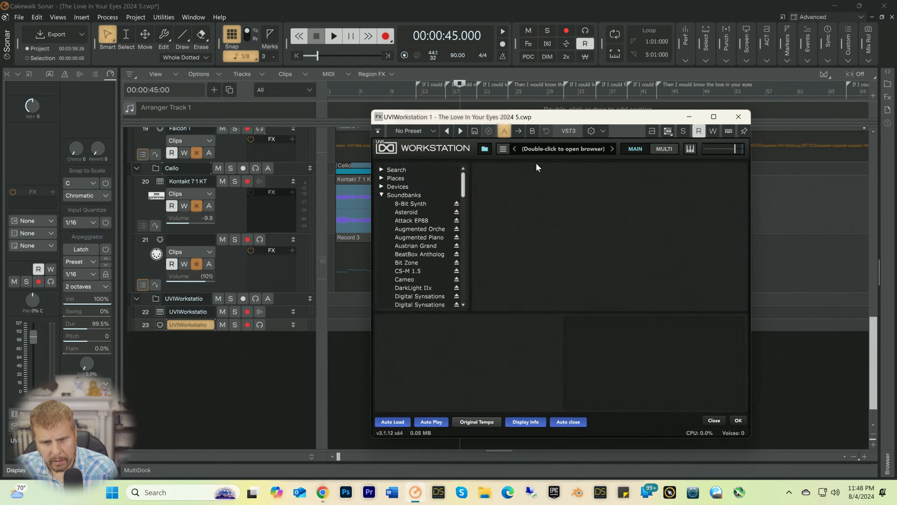
scroll(428, 261, down, 15)
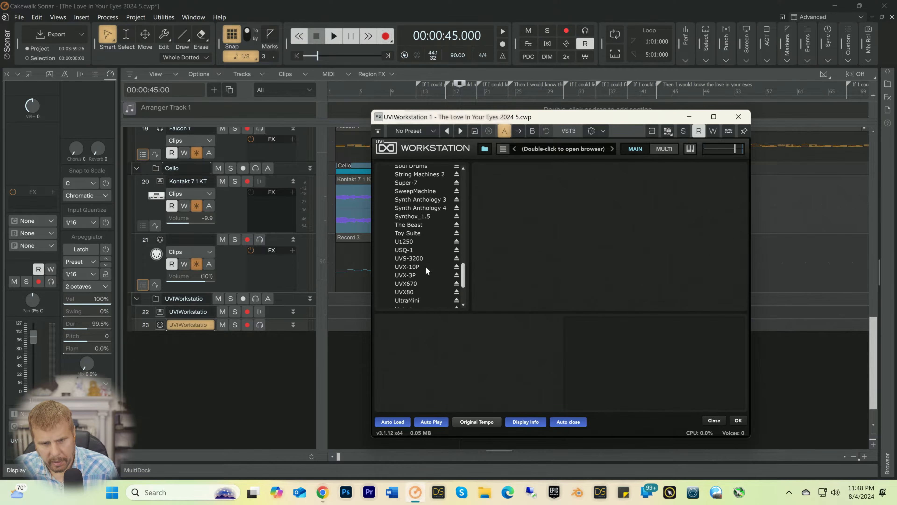
scroll(426, 267, up, 5)
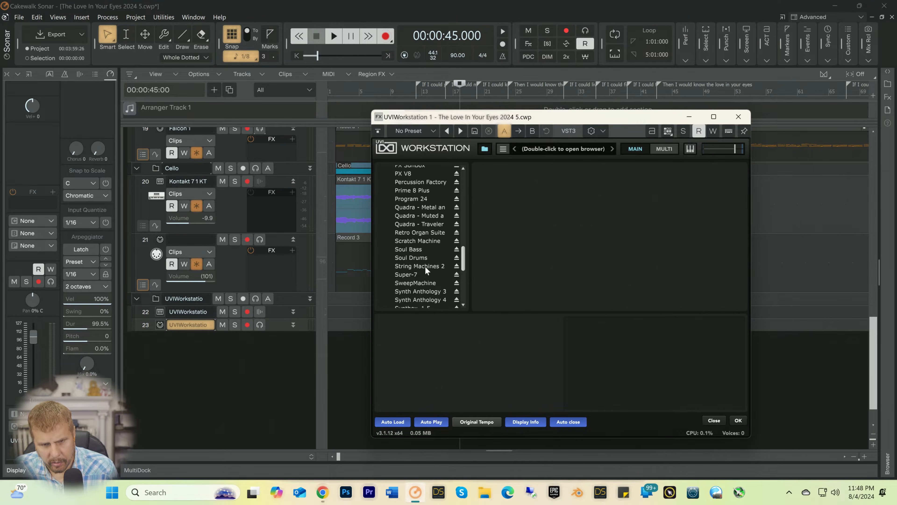
scroll(420, 281, down, 4)
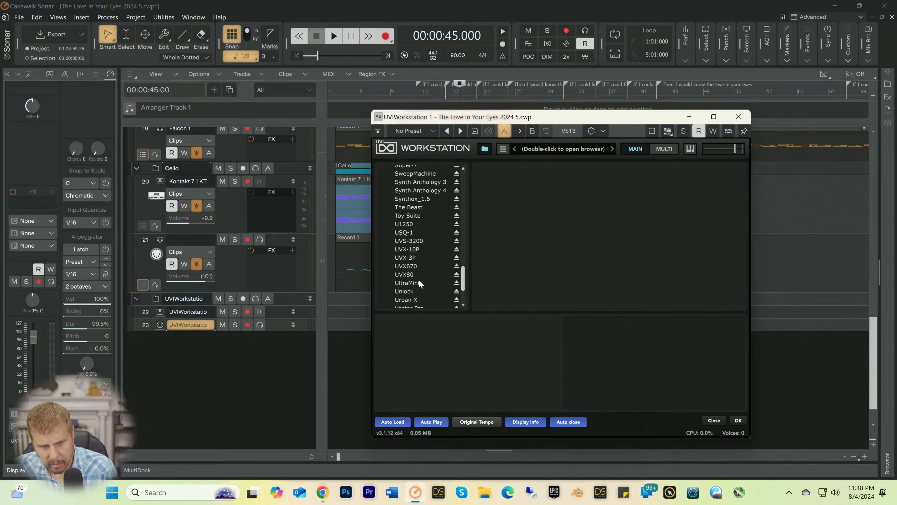
scroll(420, 282, up, 2)
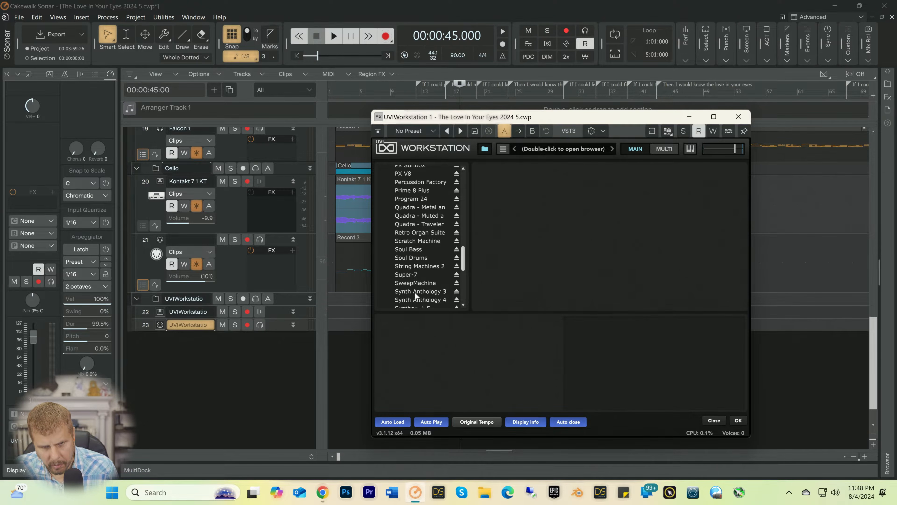
scroll(414, 292, up, 6)
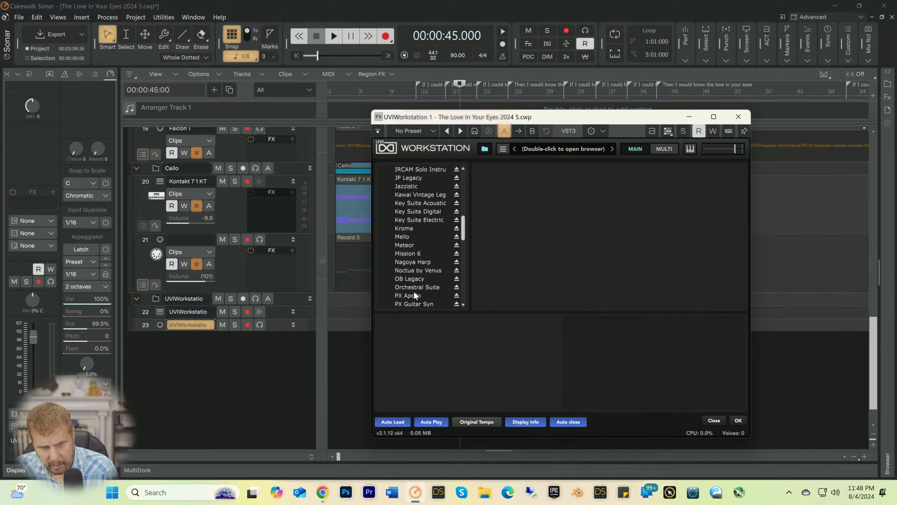
scroll(415, 295, up, 4)
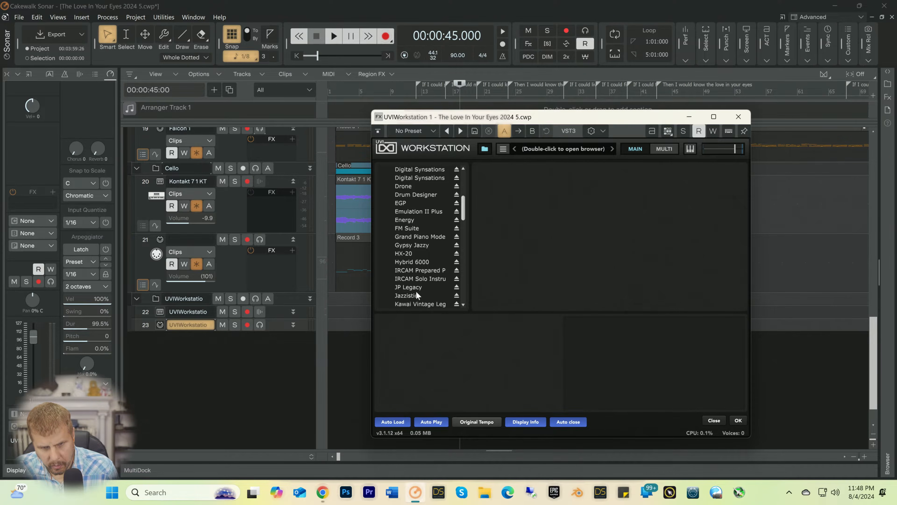
scroll(417, 295, up, 4)
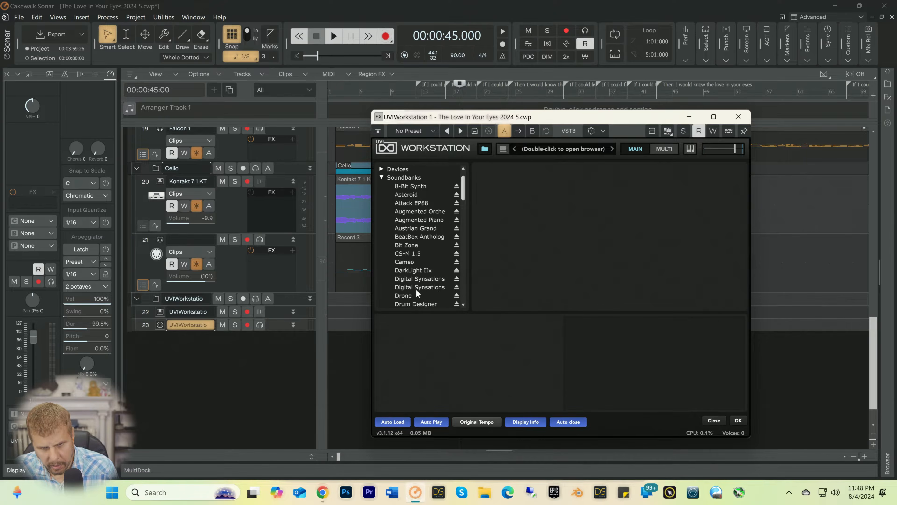
scroll(416, 290, down, 4)
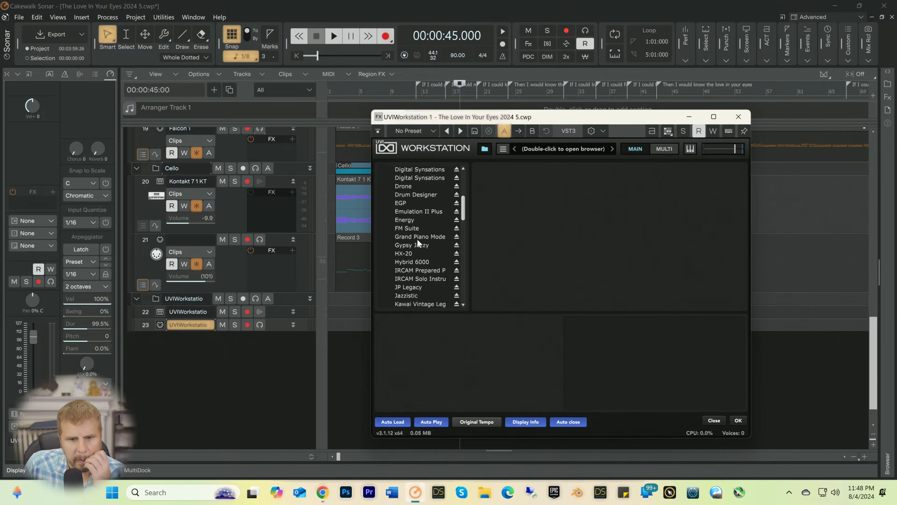
scroll(417, 239, down, 2)
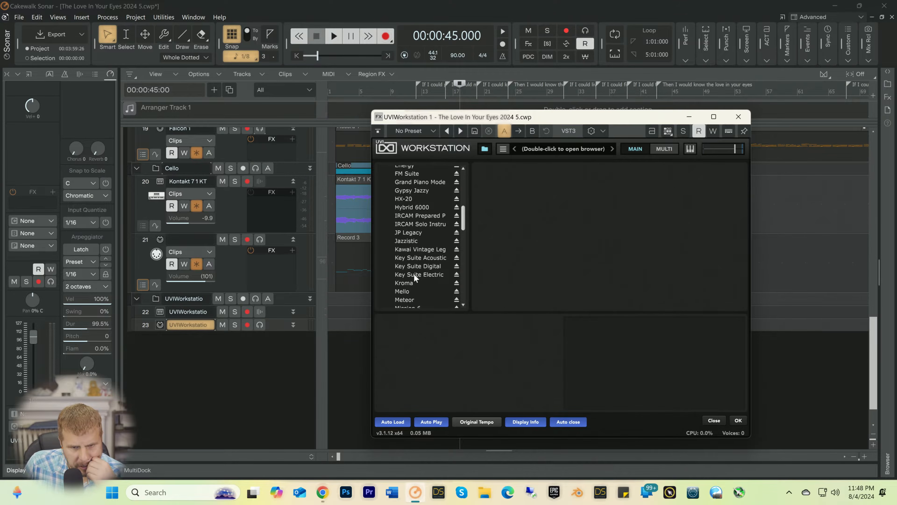
scroll(414, 276, down, 2)
scroll(412, 279, down, 2)
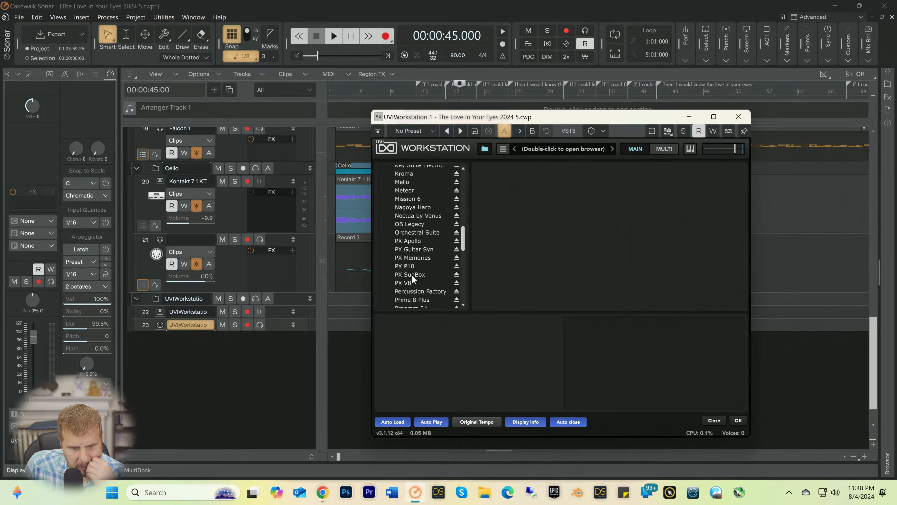
scroll(412, 275, down, 4)
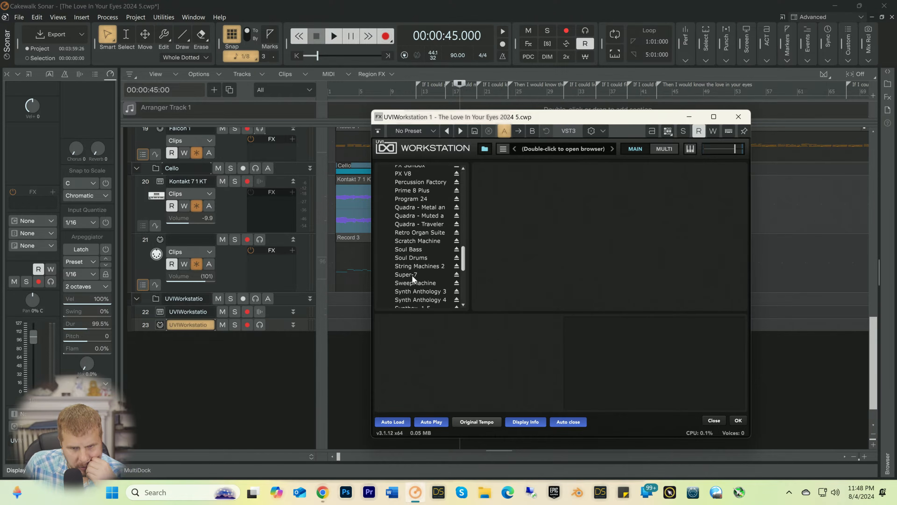
Step: Load the Lounge Organ preset from Retro Organ Suite's Hammer B, Rotary Wheel Soft, and close the instrument window
click(415, 232)
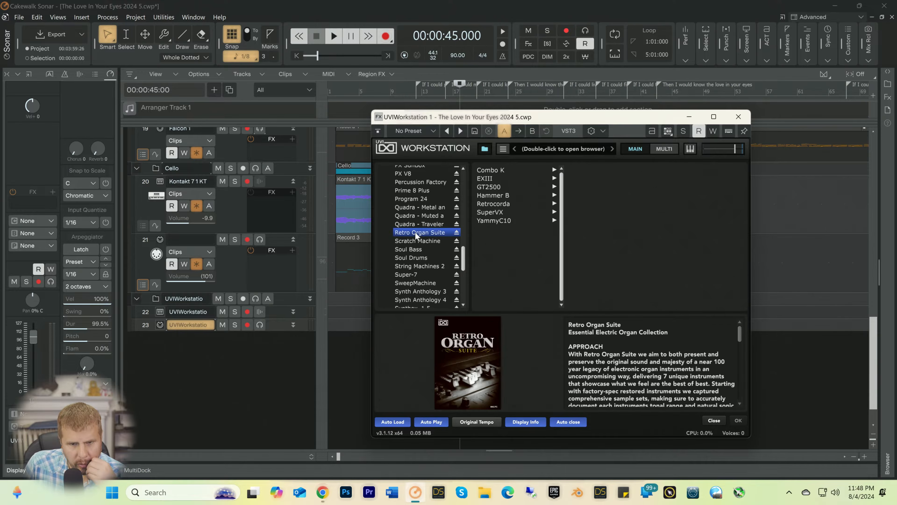
click(488, 197)
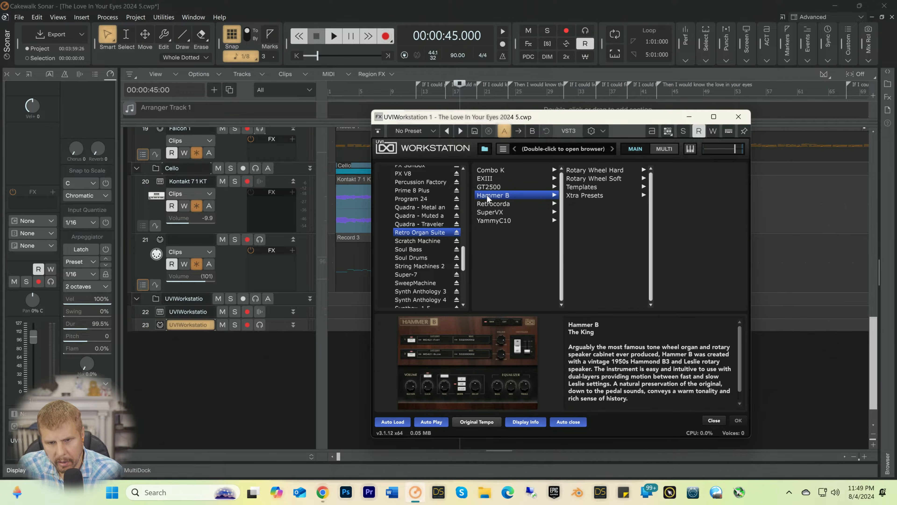
click(598, 178)
scroll(685, 269, down, 2)
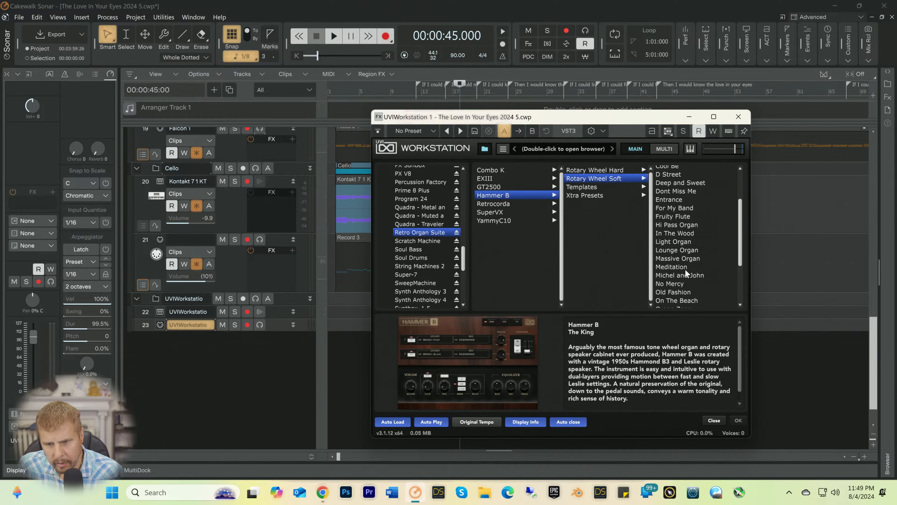
click(671, 250)
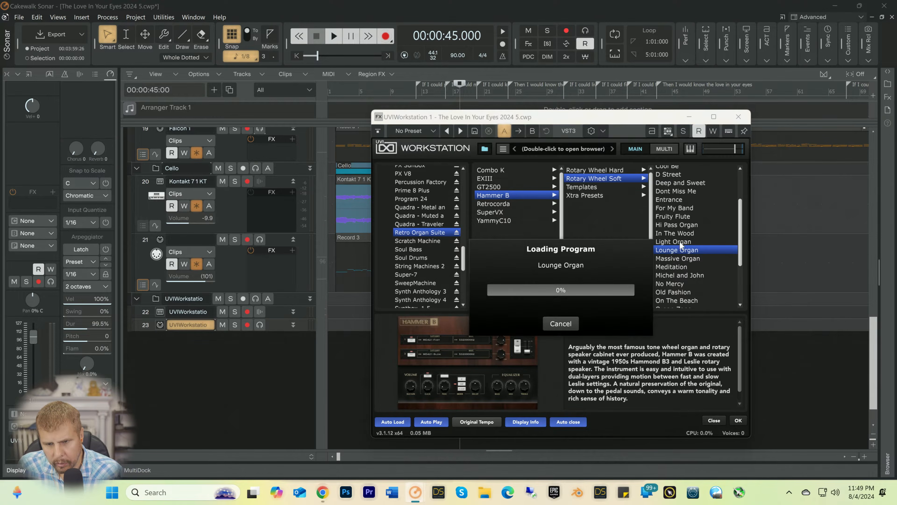
click(738, 117)
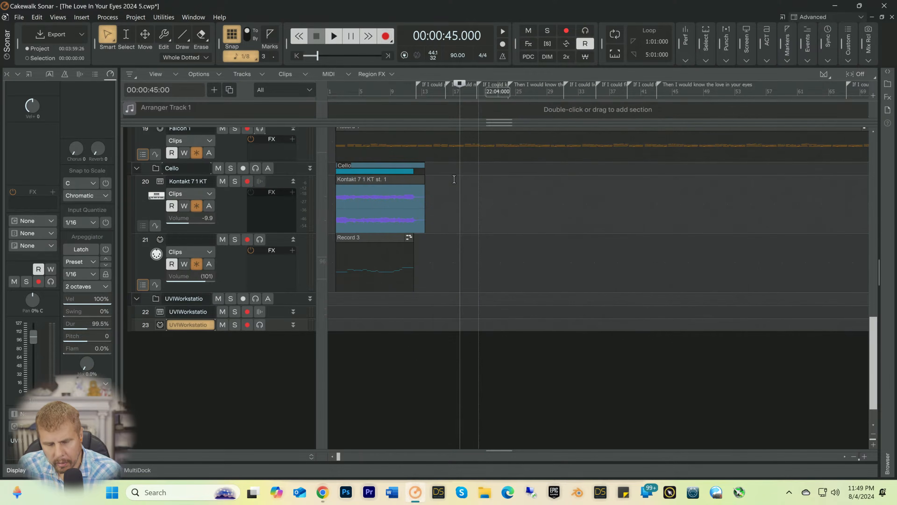
Step: Enable input echo on UVIWorkstation MIDI track 23, enlarge and arm it for recording, and briefly play the song from 00:00:45:00
click(259, 325)
scroll(297, 283, down, 1)
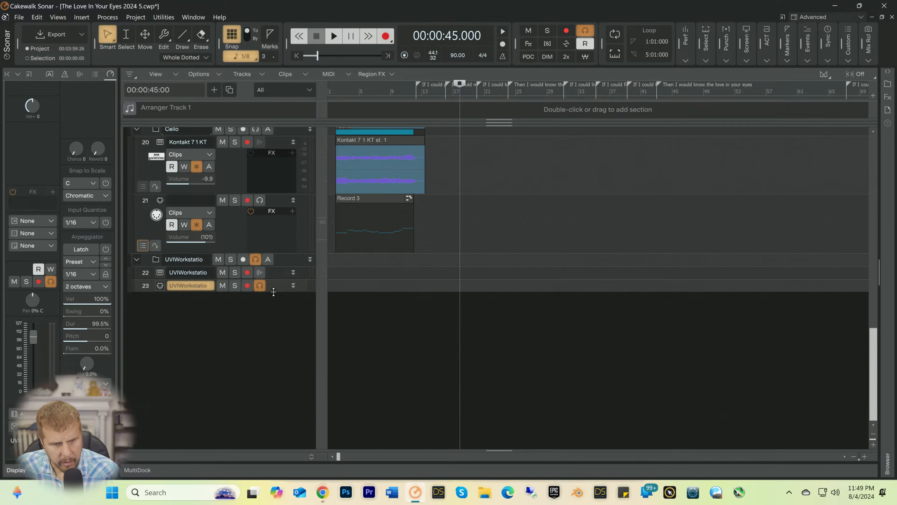
drag(273, 299, 270, 437)
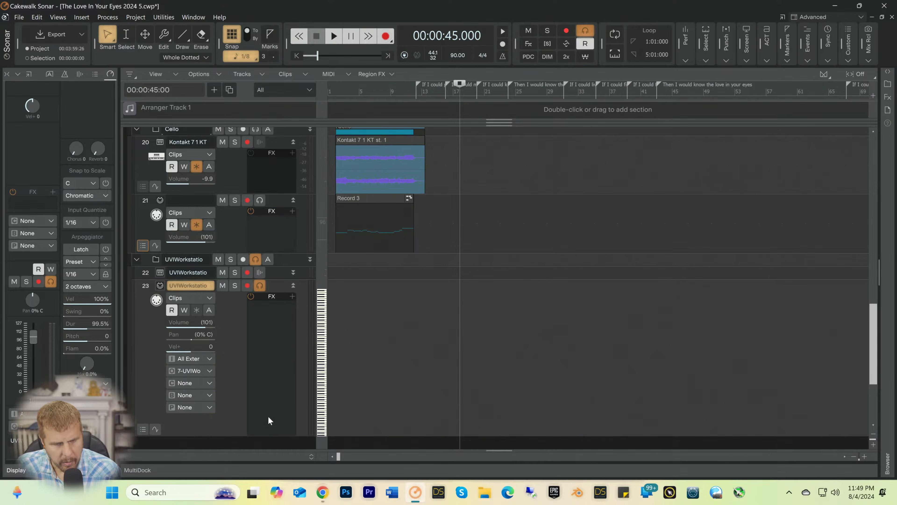
click(248, 286)
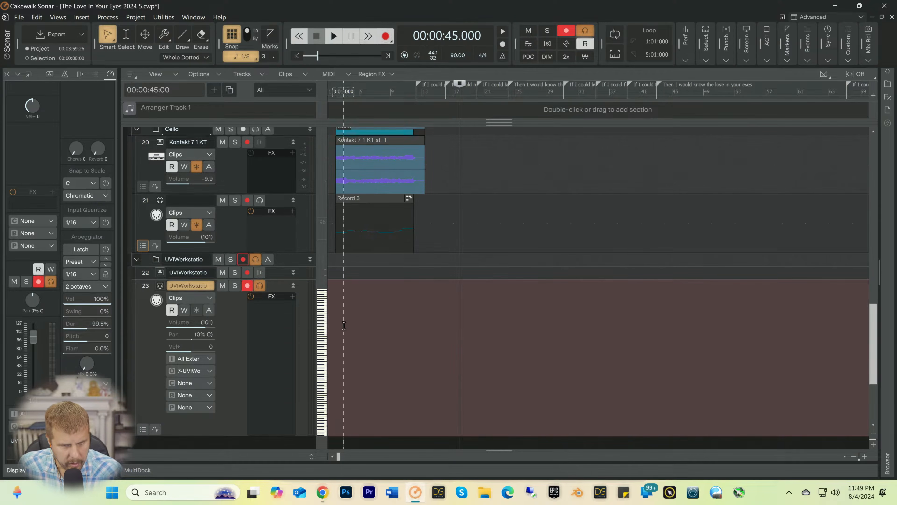
scroll(247, 332, down, 3)
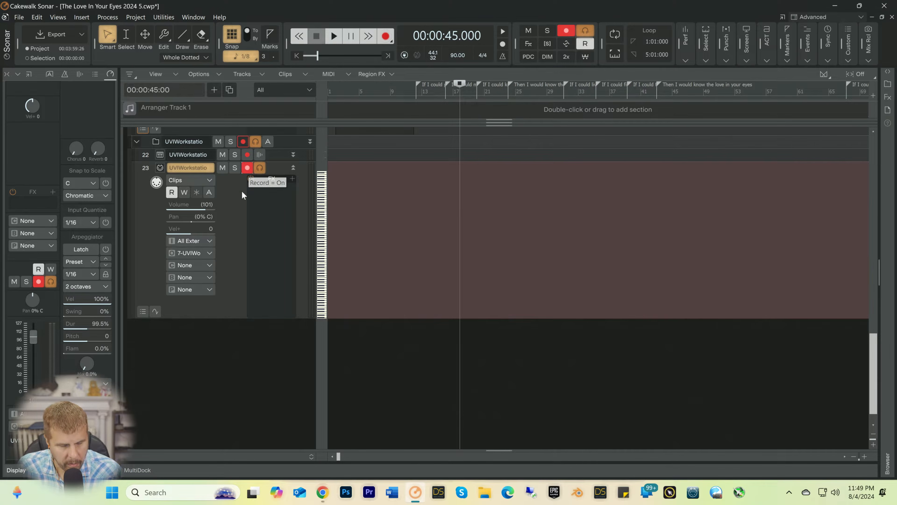
key(space)
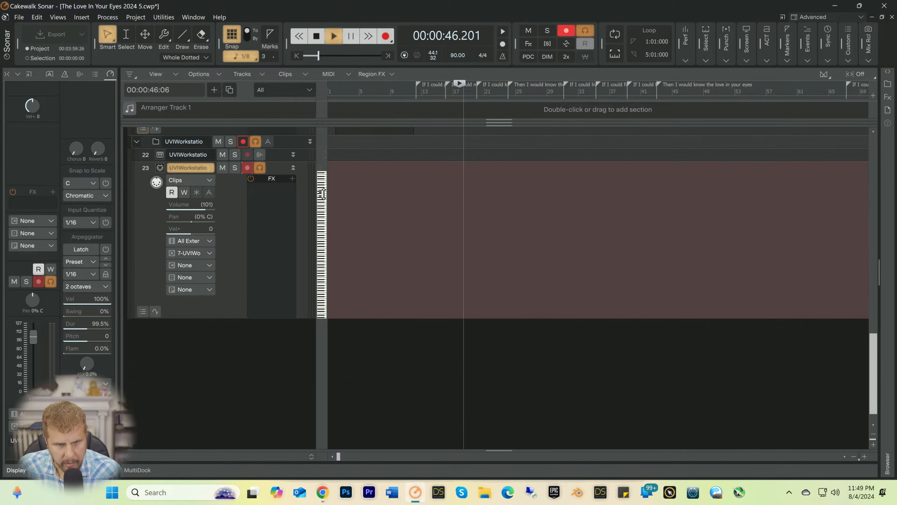
key(space)
Step: Set track 23's input to Oxygen 49 MIDI Omni and its output channel to 1: UVIWorkstation
click(210, 241)
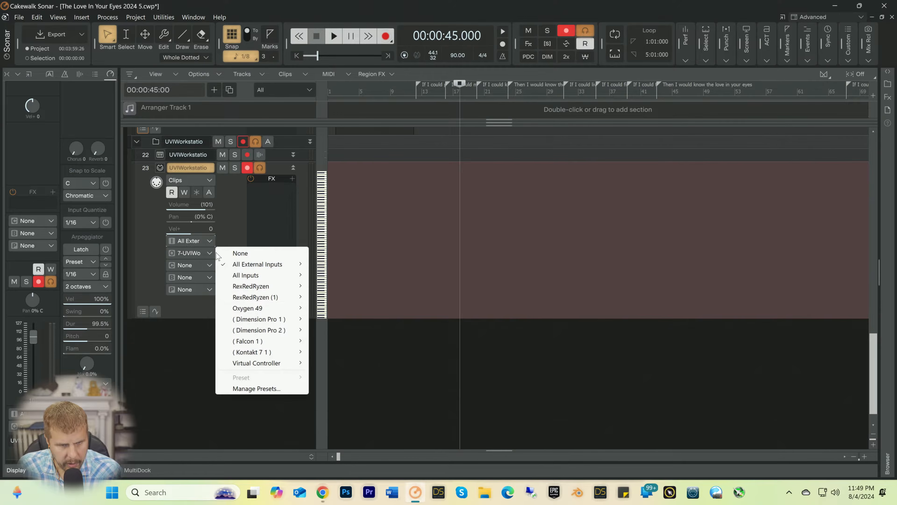
mouse_move(247, 307)
click(345, 308)
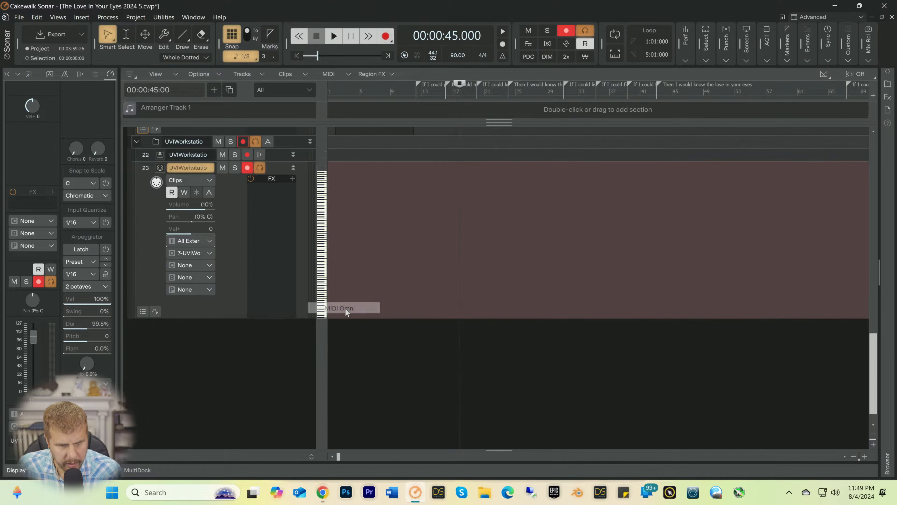
click(202, 267)
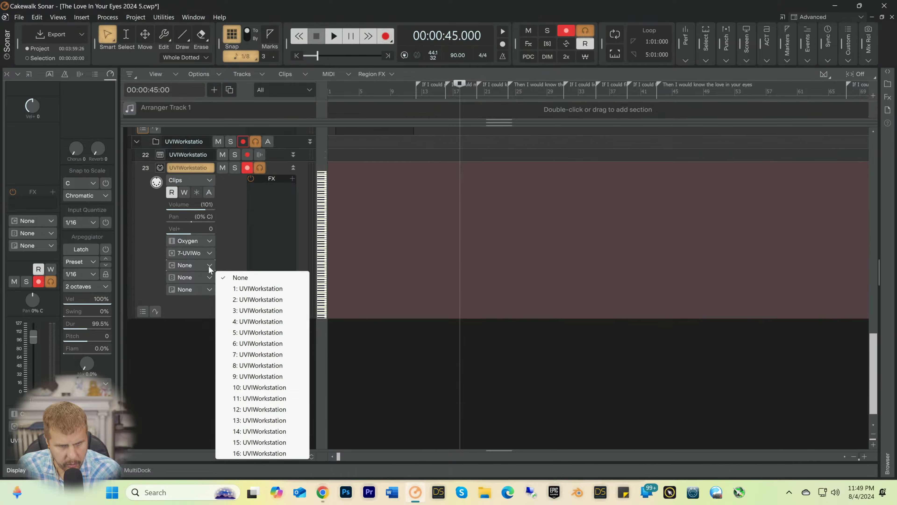
click(236, 288)
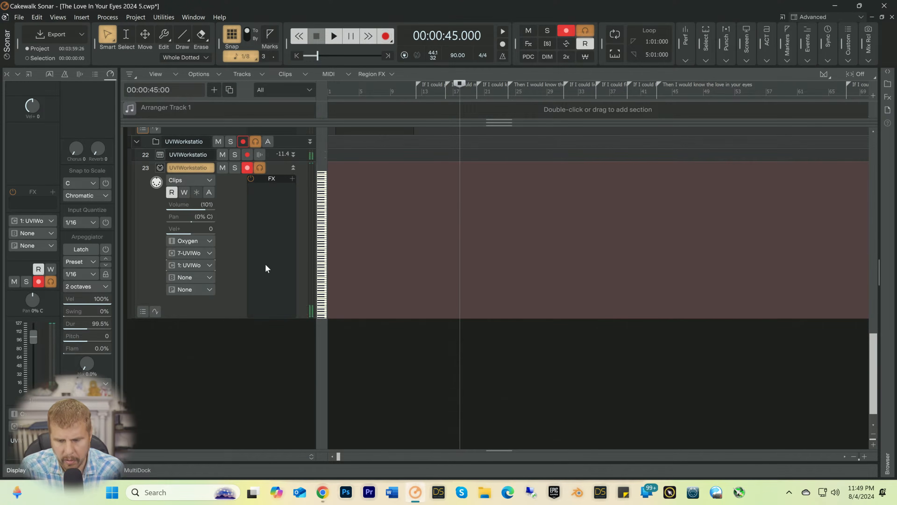
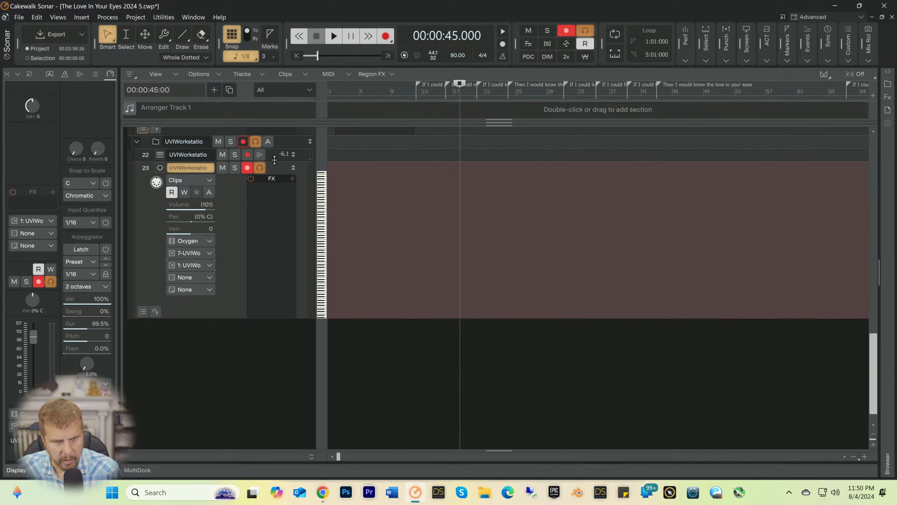
Step: Lower UVIWorkstation audio track 22's volume to -7.9 and set the recording mode to Sound on Sound
drag(274, 161, 255, 275)
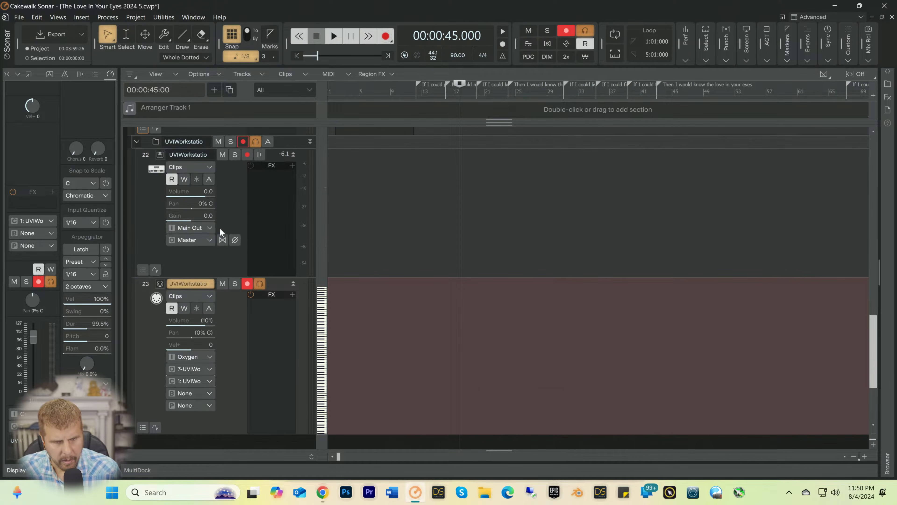
drag(208, 191, 205, 191)
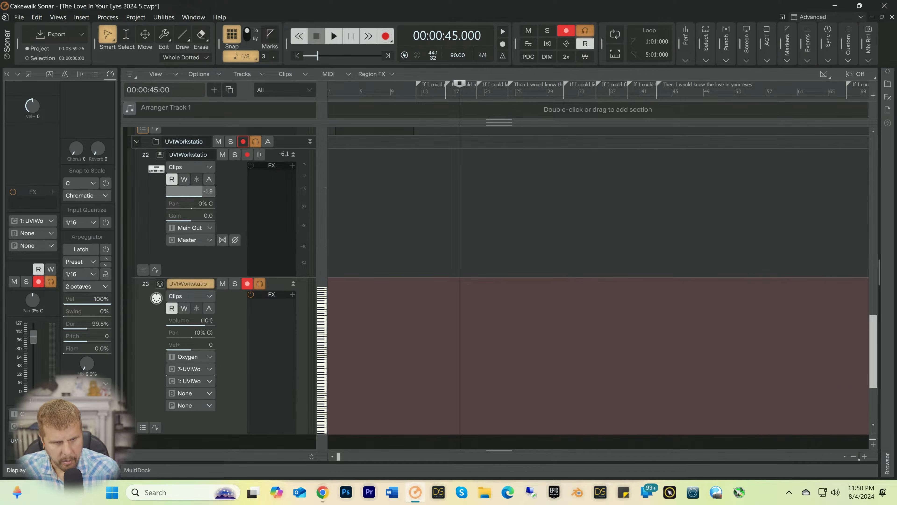
click(386, 38)
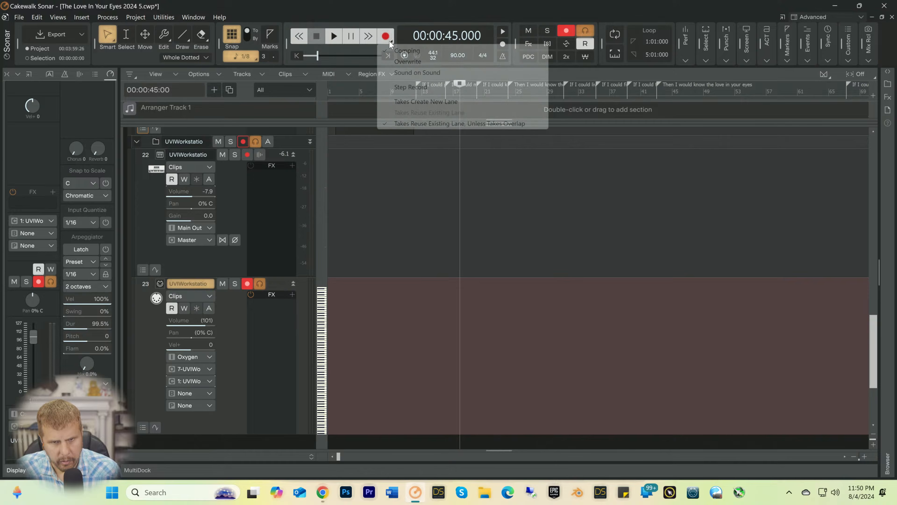
click(400, 72)
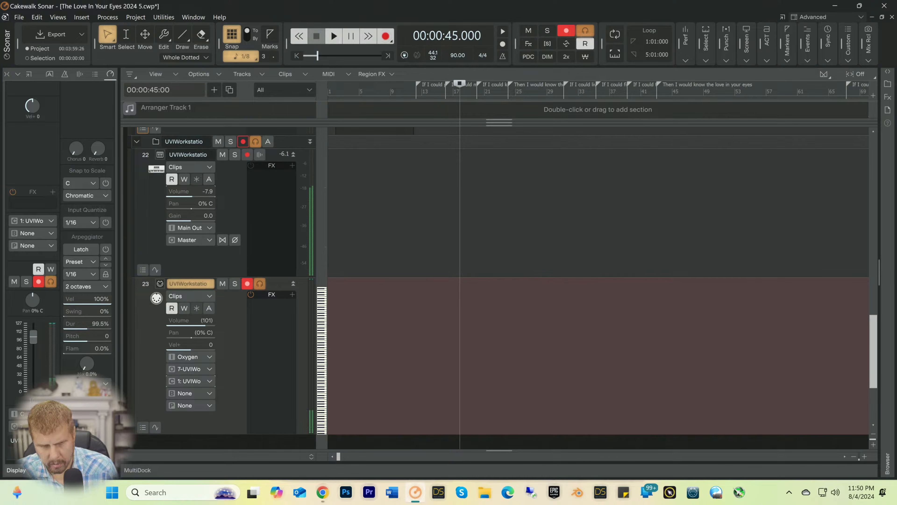
Step: Rehearse the organ part against playback from 00:00:45:00, and record a take of it on MIDI track 23
key(space)
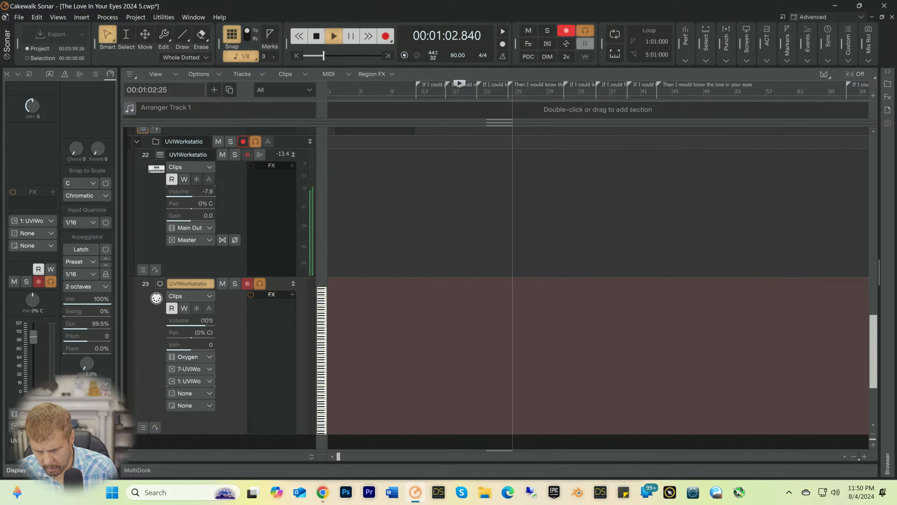
key(space)
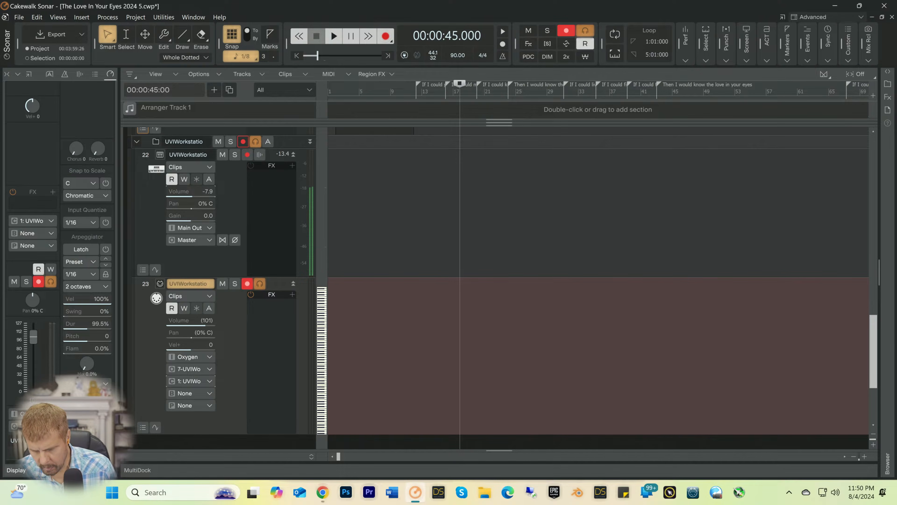
key(space)
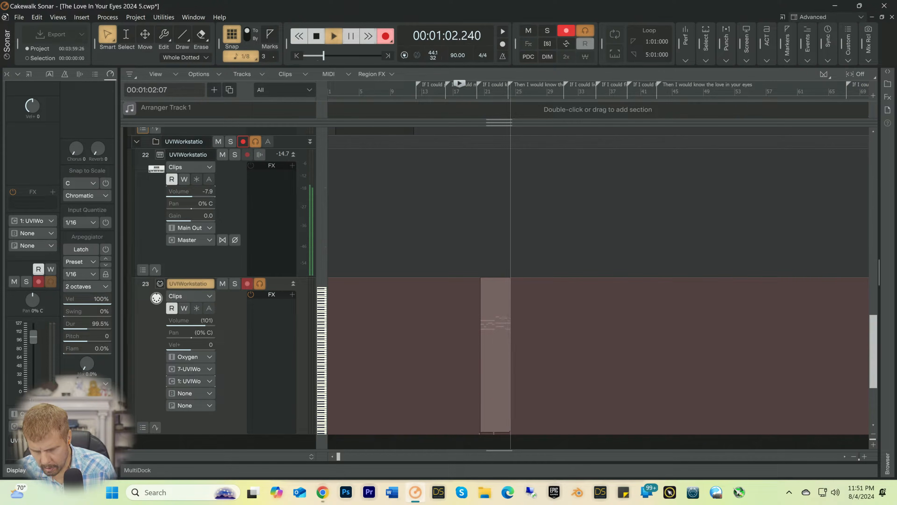
key(space)
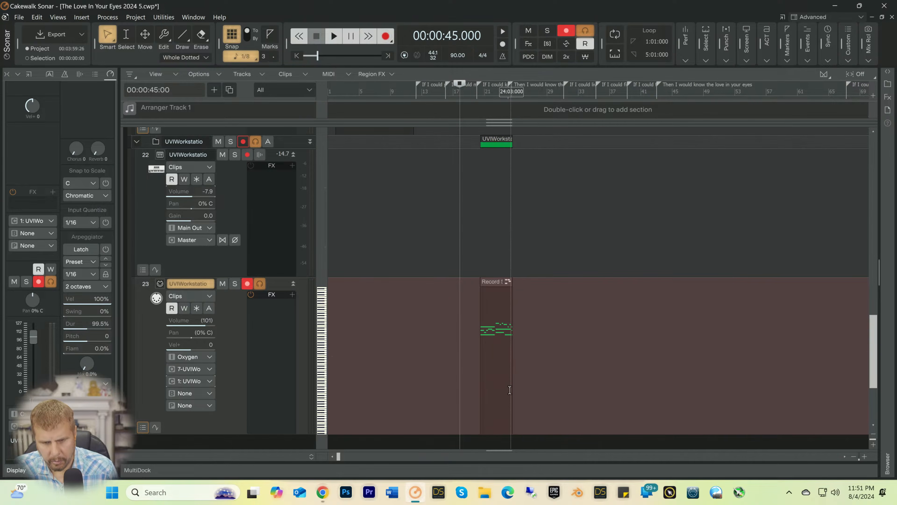
Step: Open track 23's recorded clip in the Piano Roll and collapse the Bus pane covering the tracks
click(497, 374)
double_click(497, 375)
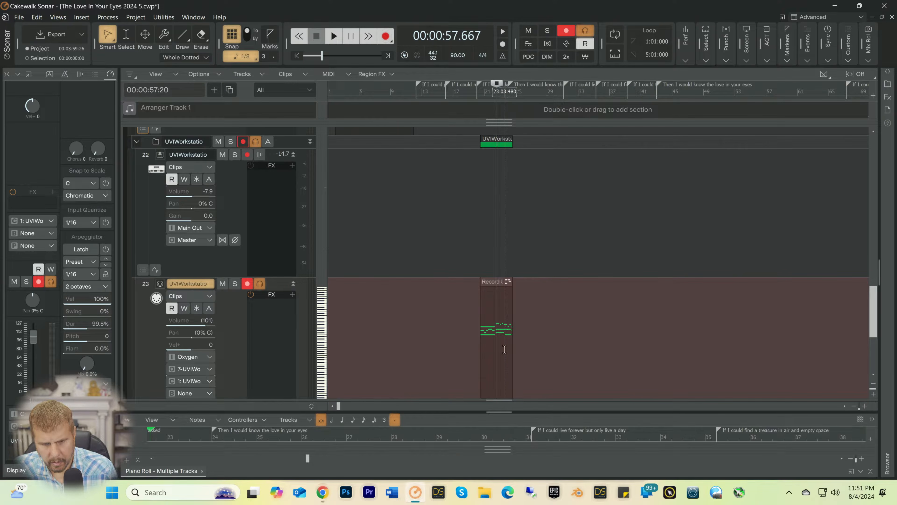
scroll(408, 385, down, 5)
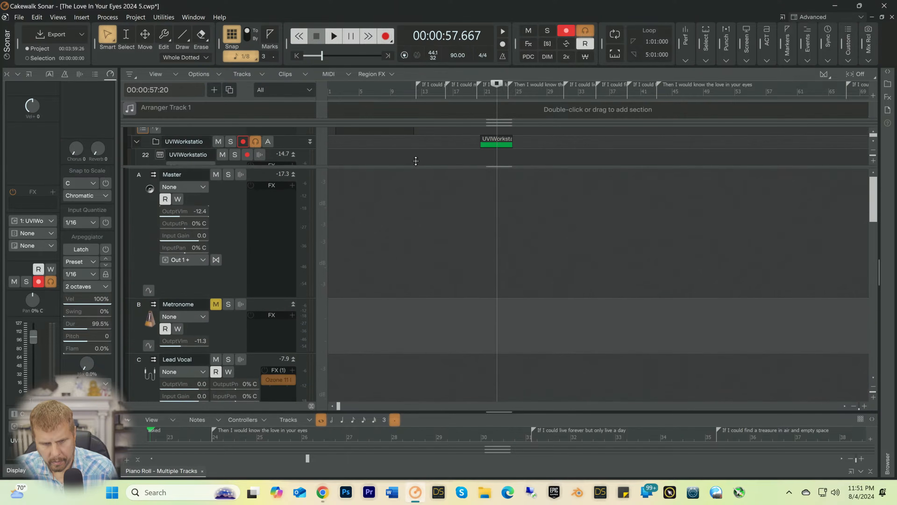
scroll(493, 325, down, 10)
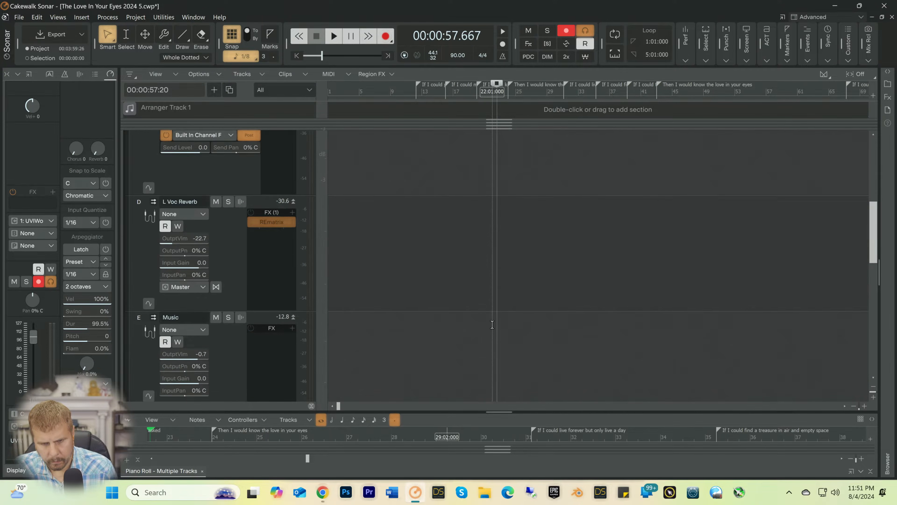
scroll(492, 326, up, 4)
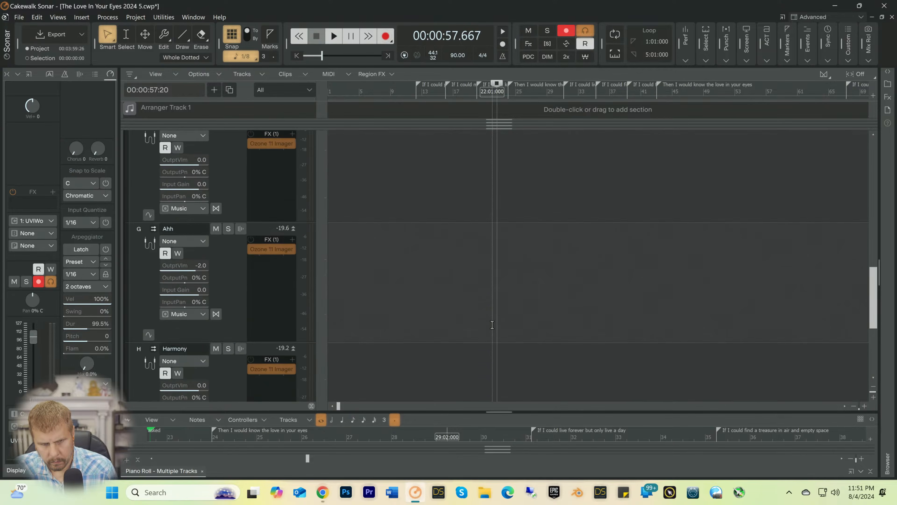
scroll(492, 325, down, 4)
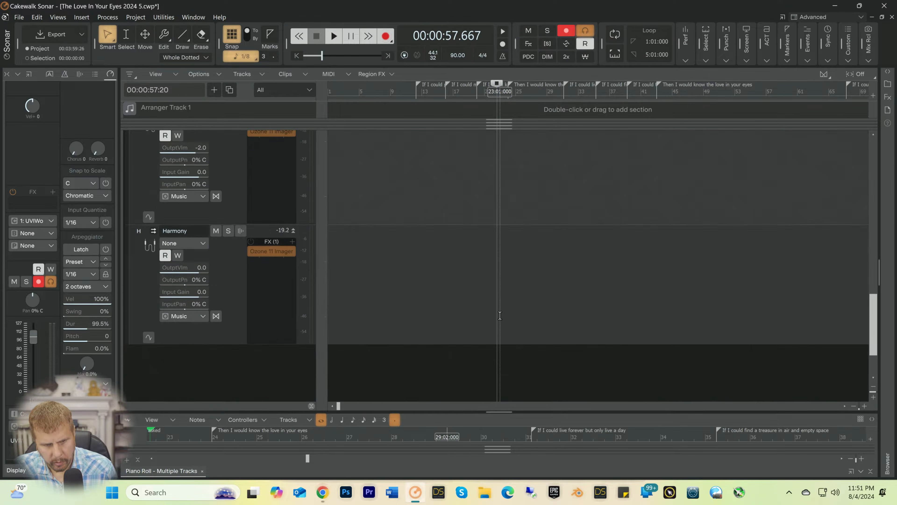
scroll(498, 315, up, 2)
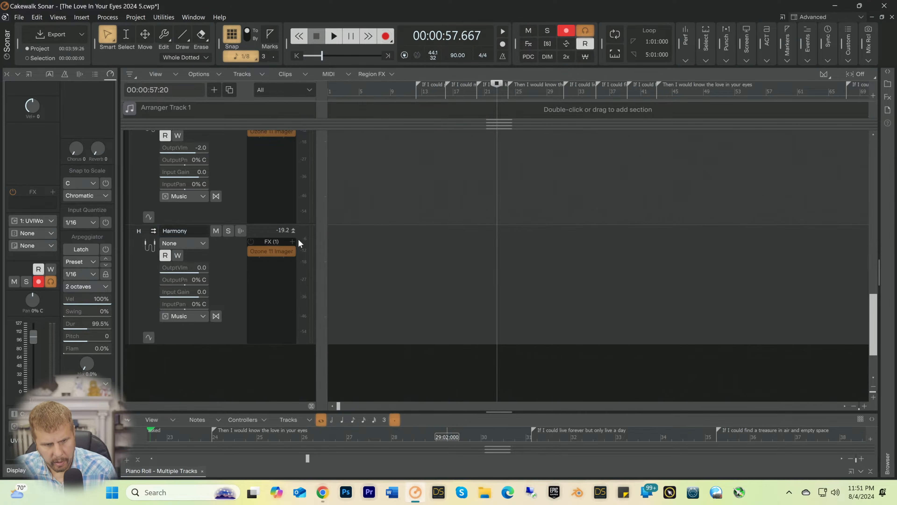
scroll(340, 161, up, 4)
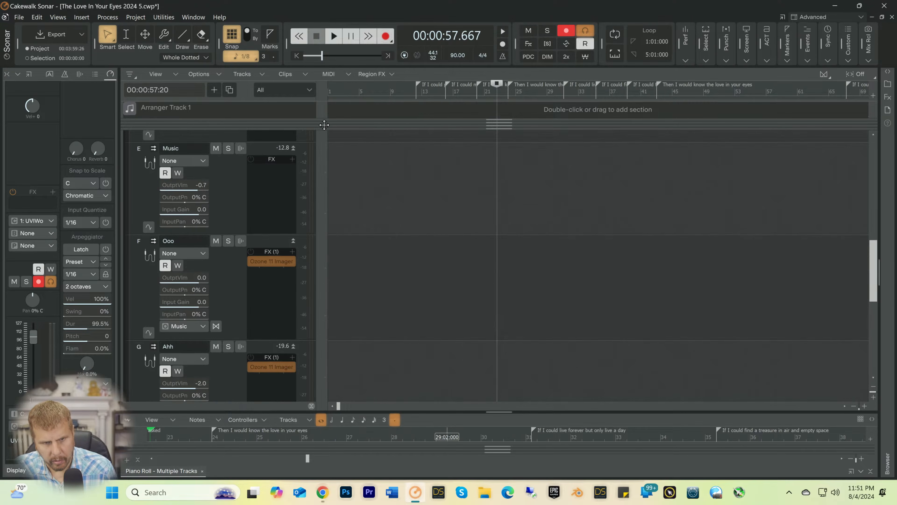
drag(338, 132, 328, 429)
scroll(505, 279, down, 3)
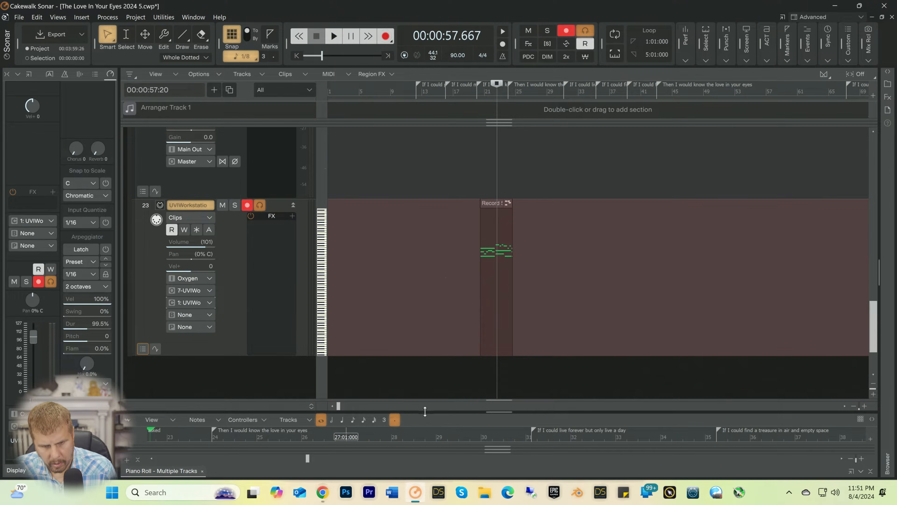
Step: Enlarge the Piano Roll over the track area, keeping the Bus pane collapsed
drag(425, 411, 430, 315)
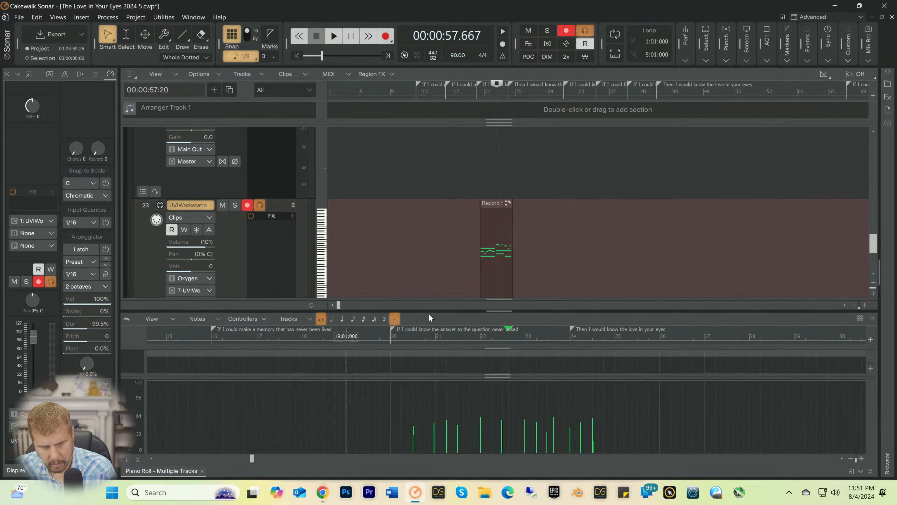
scroll(427, 290, down, 3)
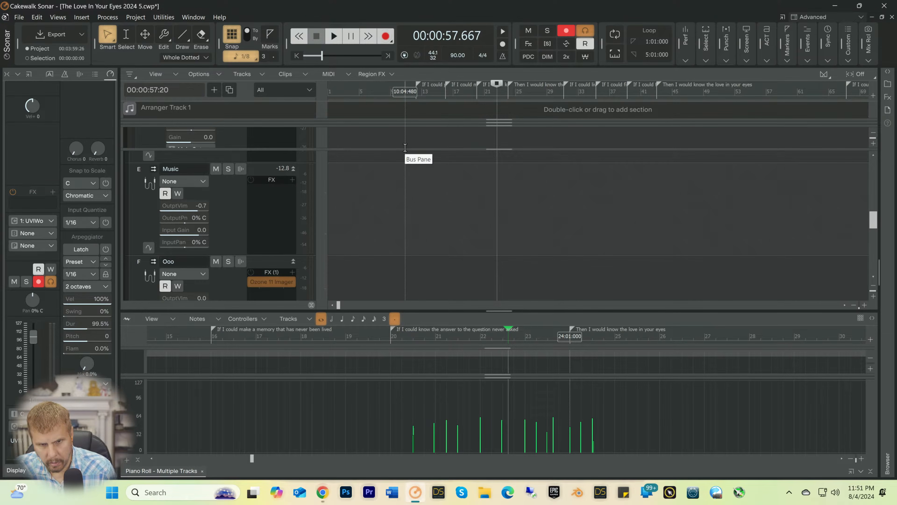
drag(405, 149, 382, 343)
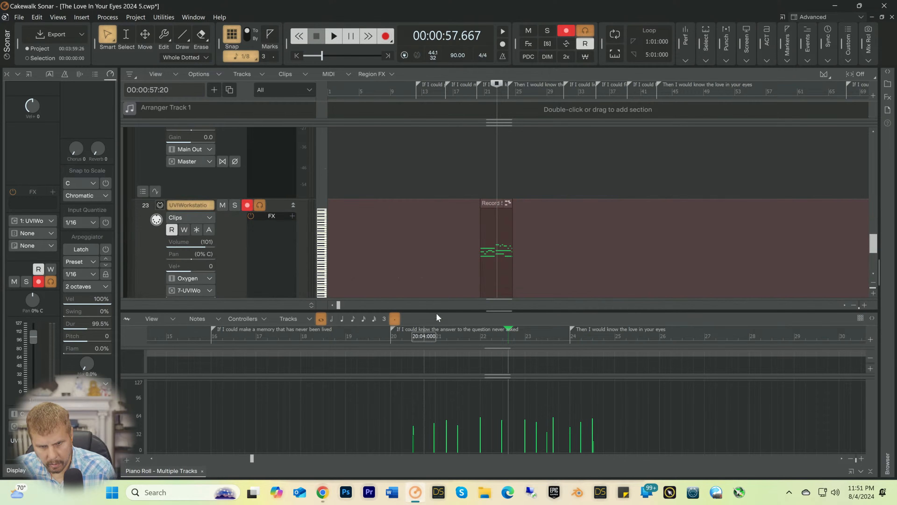
drag(439, 308, 433, 90)
Step: Delete the three very short notes at the end of the recorded organ phrase
scroll(457, 248, up, 3)
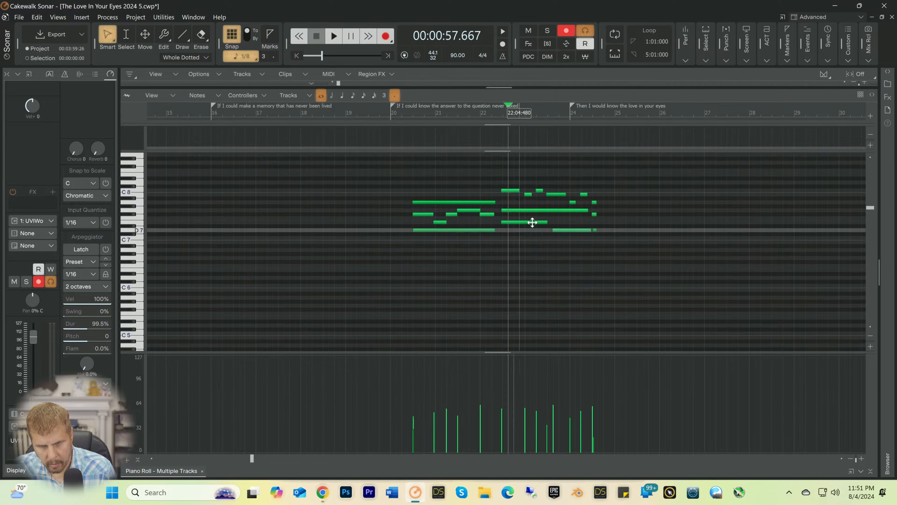
drag(615, 252, 597, 185)
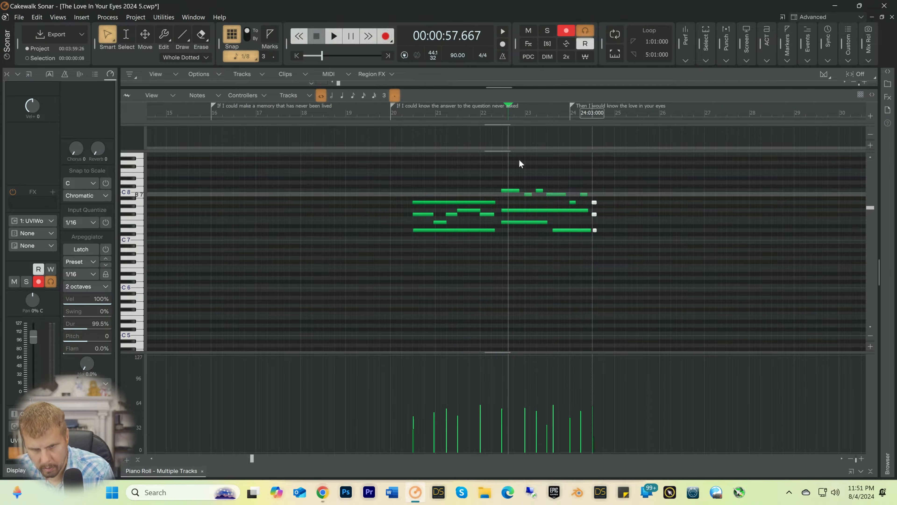
key(Delete)
Step: Quantize the start times of all remaining organ notes to 1/8 with 100 percent strength
drag(392, 129, 532, 241)
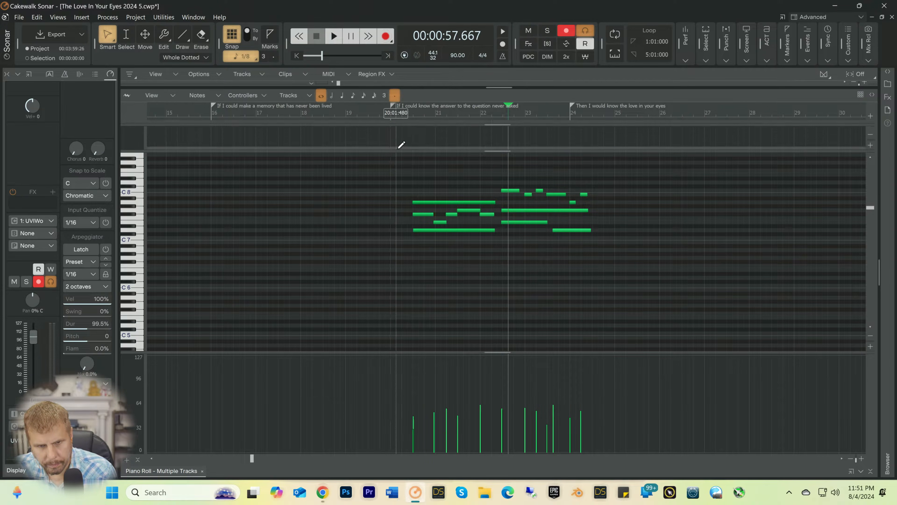
drag(397, 151, 600, 255)
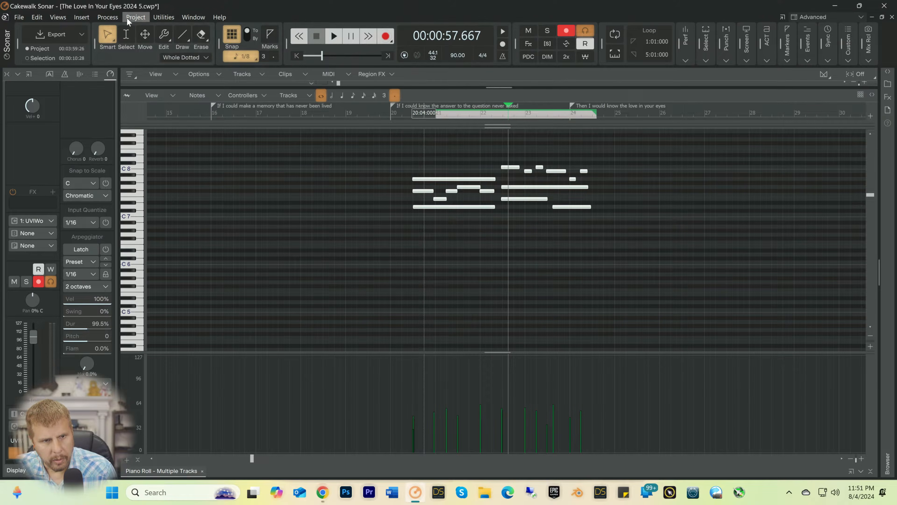
click(108, 17)
click(118, 40)
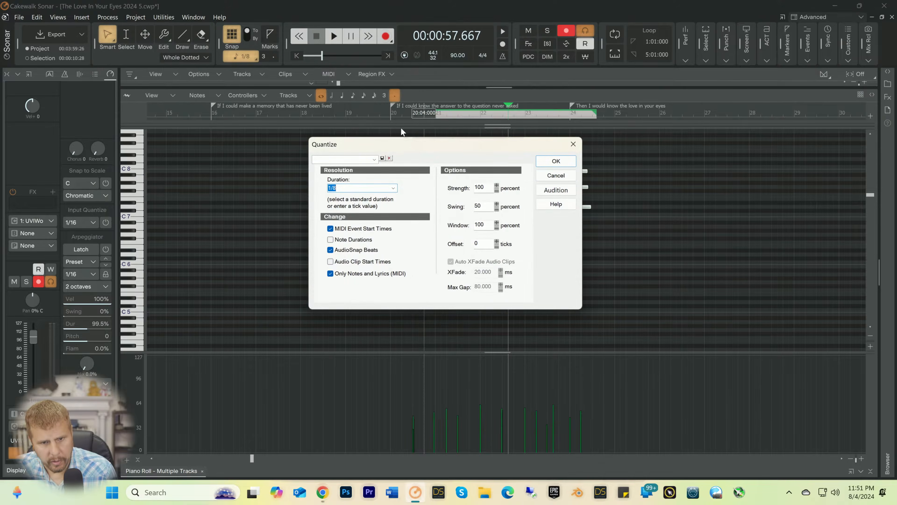
click(554, 162)
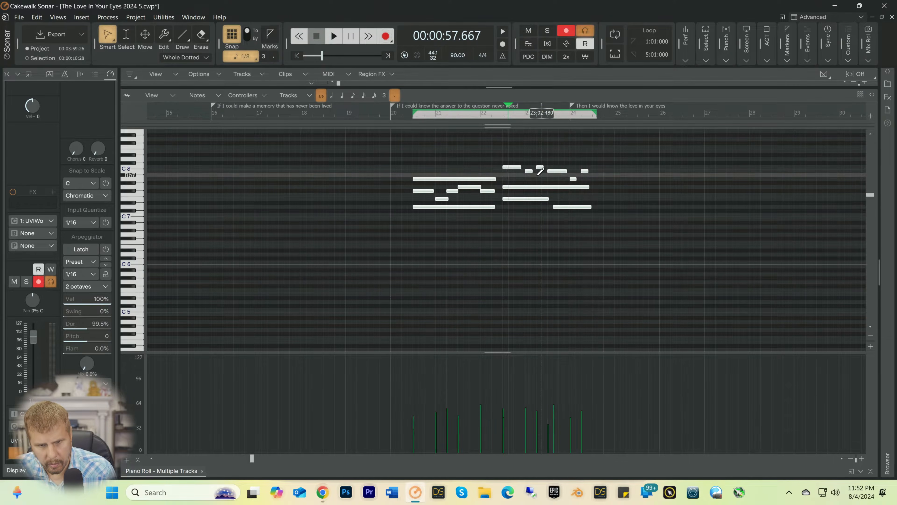
Step: Play the quantized organ phrase from bar 20 to check its timing
click(407, 113)
key(space)
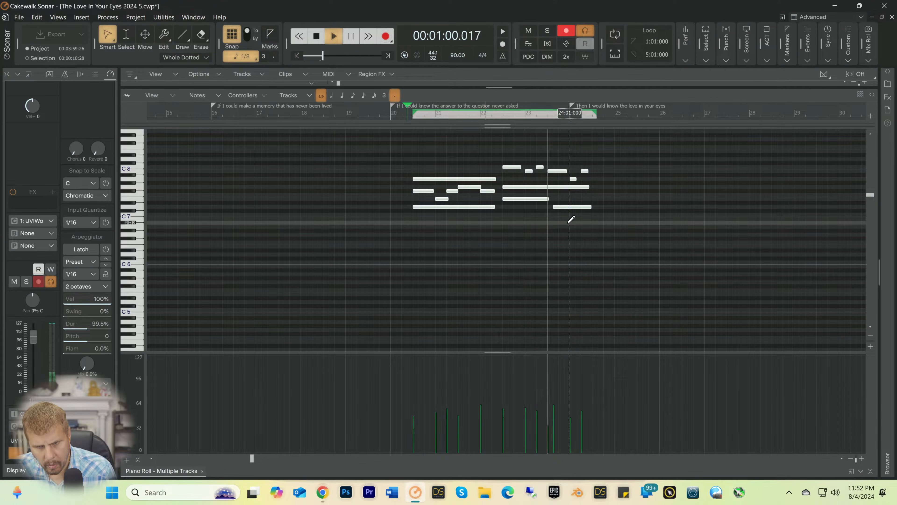
key(space)
Step: Extend the last D7 note's start about an eighth note earlier, check it in playback, and close the Piano Roll
click(520, 227)
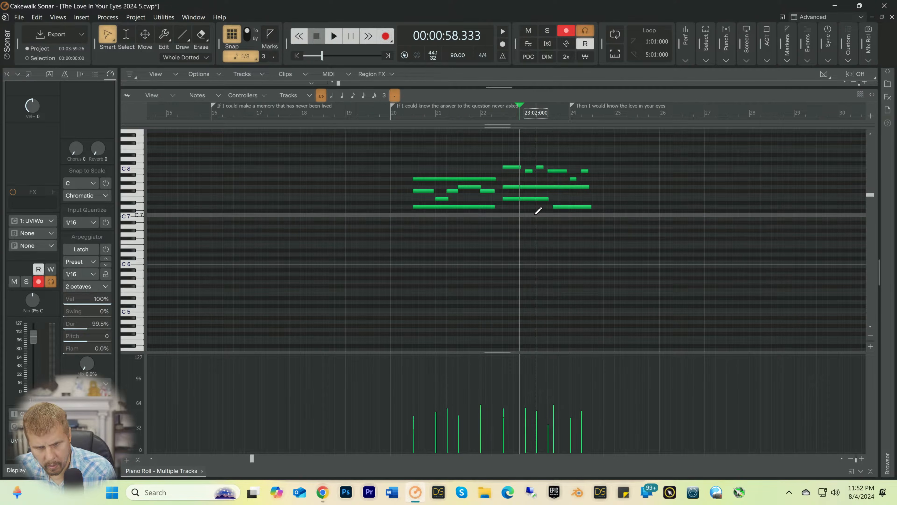
drag(558, 206, 552, 206)
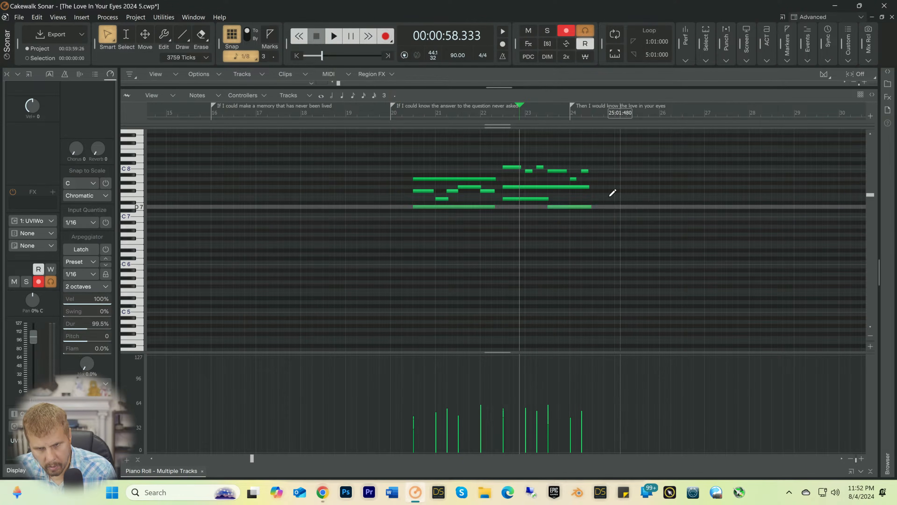
click(541, 112)
key(space)
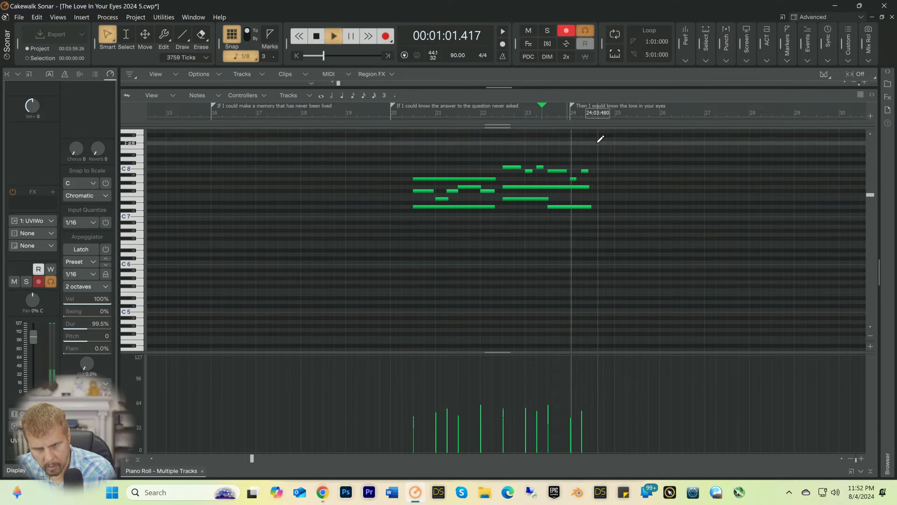
key(space)
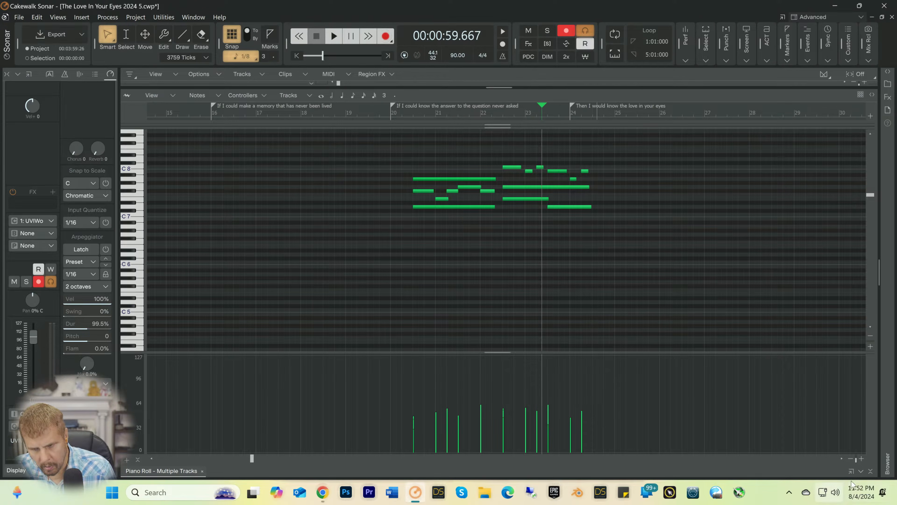
click(870, 472)
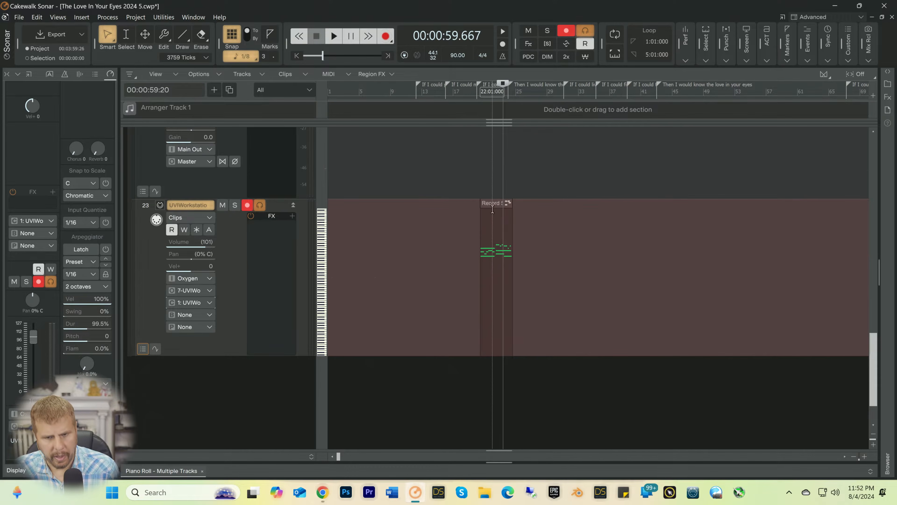
Step: Record another organ take on track 23, starting from 18:04:000 and running past bar 24
click(467, 92)
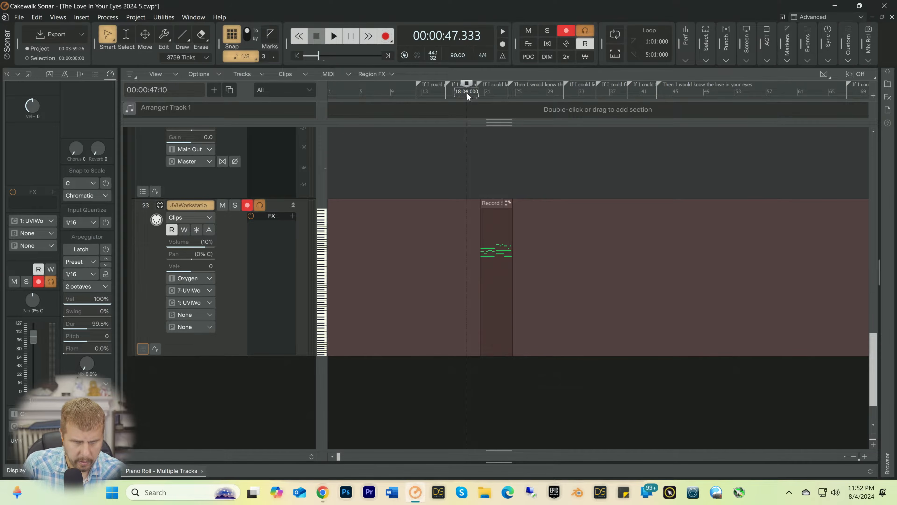
key(space)
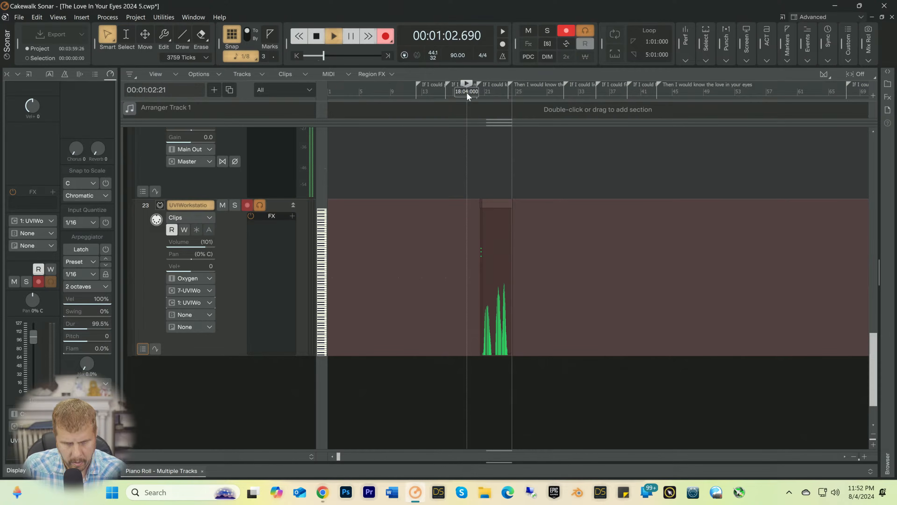
key(space)
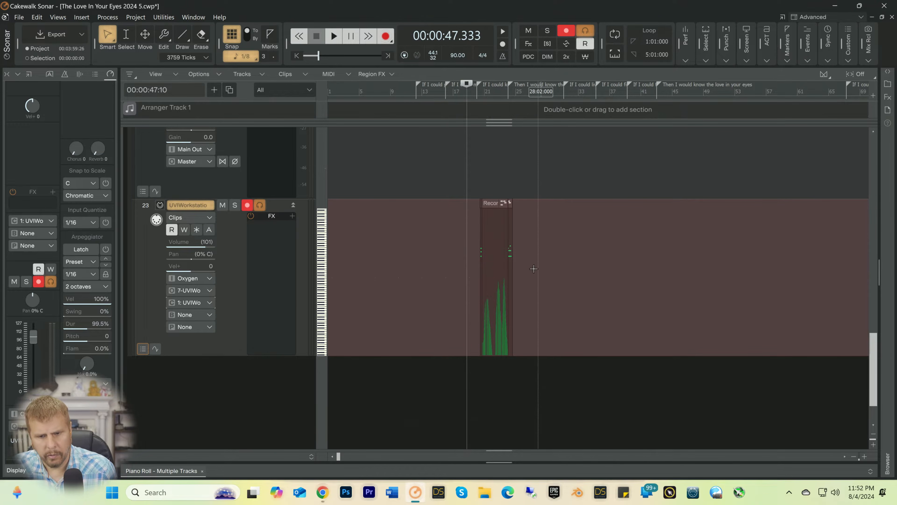
Step: Bounce the selected organ recordings on track 23 into a single clip
drag(533, 268, 457, 249)
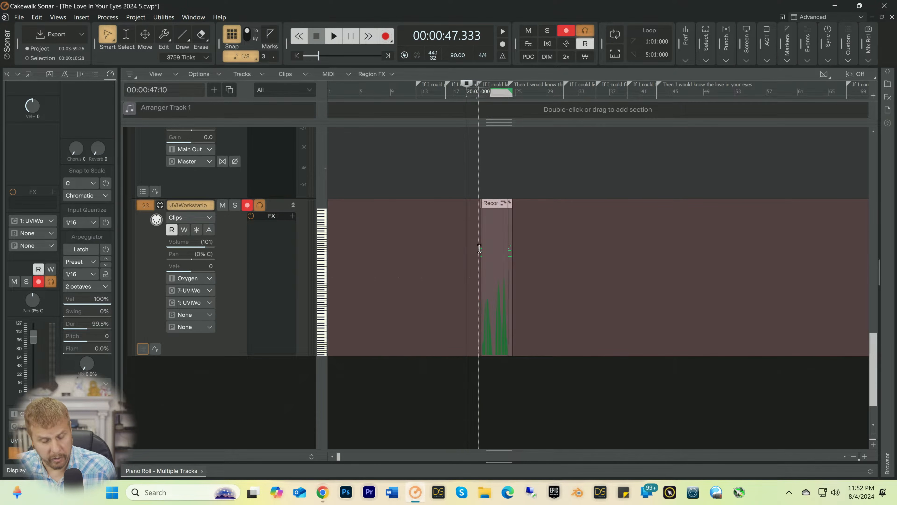
right_click(487, 252)
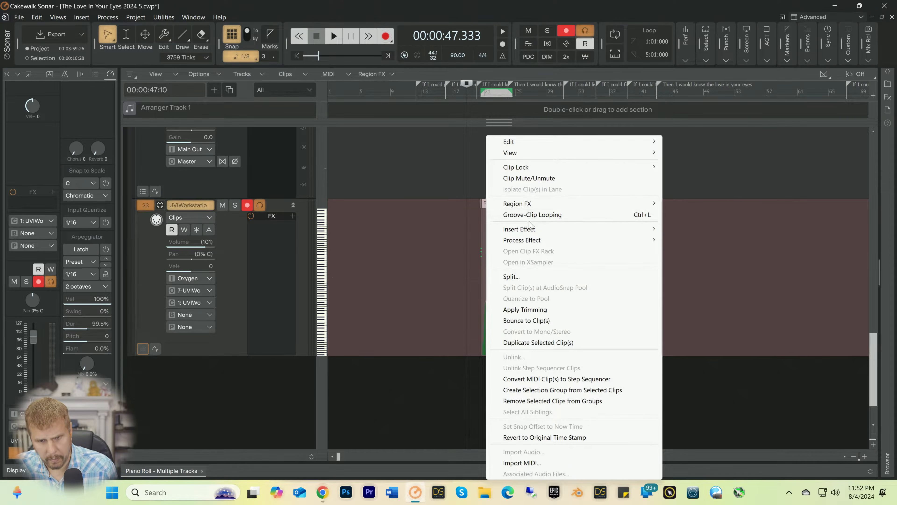
click(520, 319)
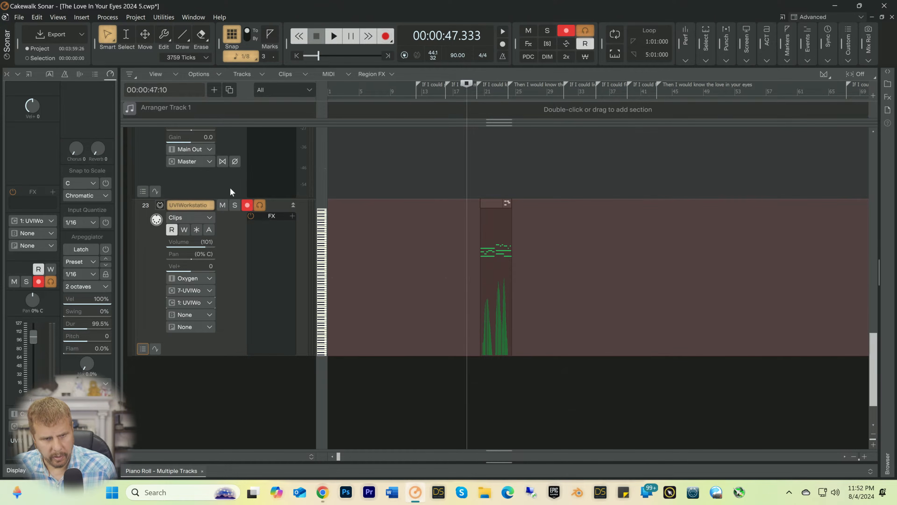
Step: Pan the organ's audio track 22 to 79% left and lower its volume to -18.4 while playing the phrase
scroll(230, 188, up, 1)
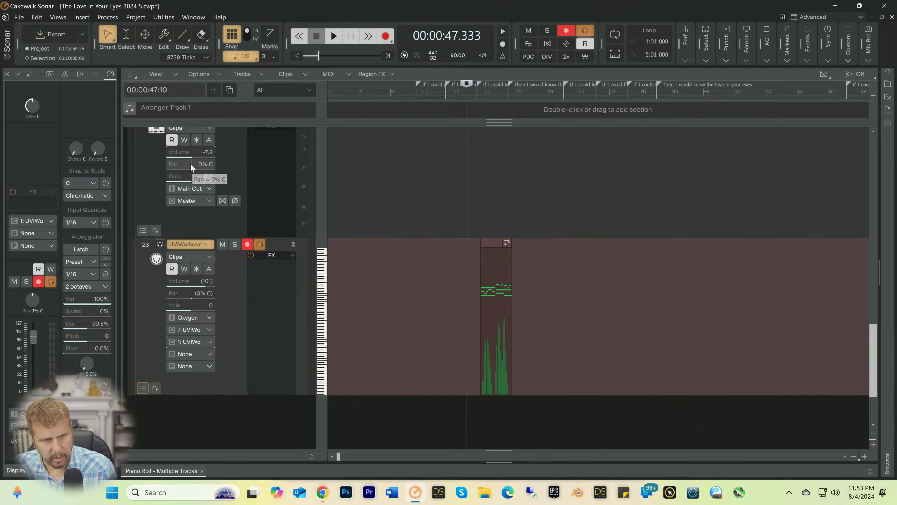
drag(190, 164, 169, 165)
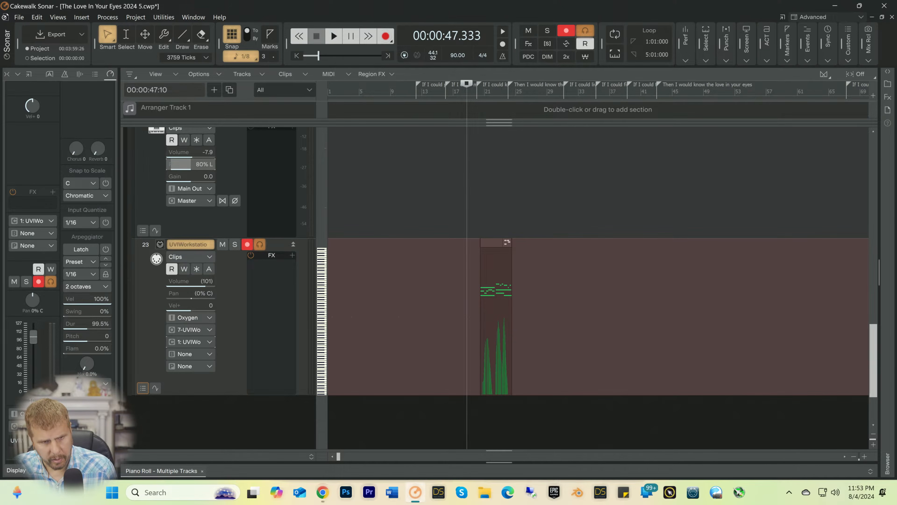
key(space)
mouse_move(202, 152)
mouse_down()
mouse_move(181, 152)
mouse_move(188, 152)
mouse_up()
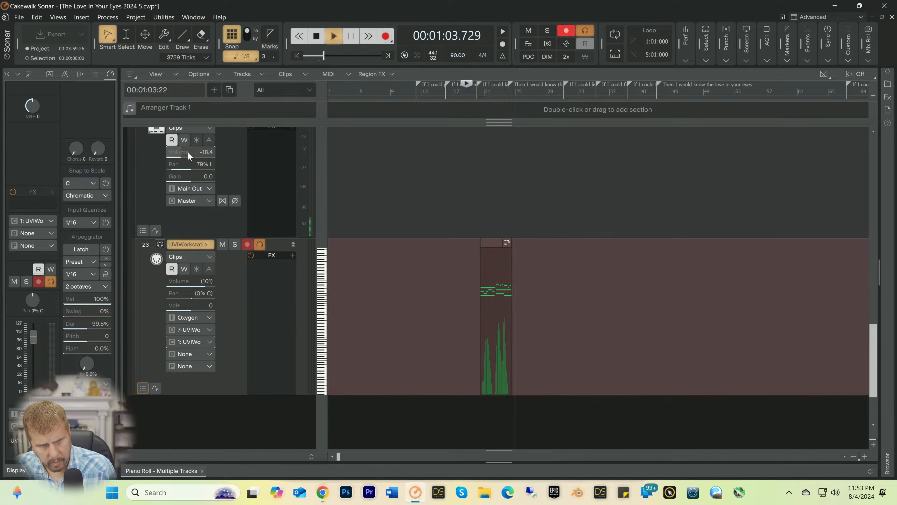
key(space)
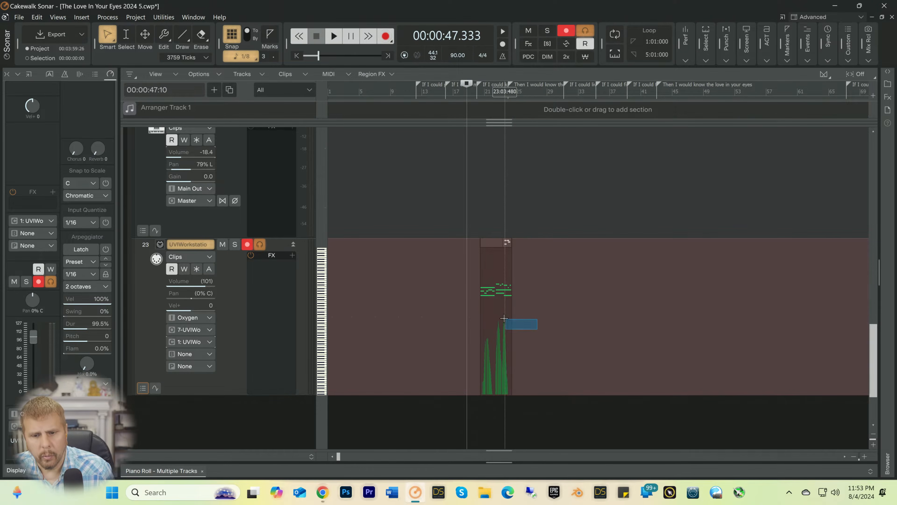
Step: Copy the bounced organ clip on track 23 to the "If I could find the moonlight" marker near bar 39
drag(504, 318, 474, 300)
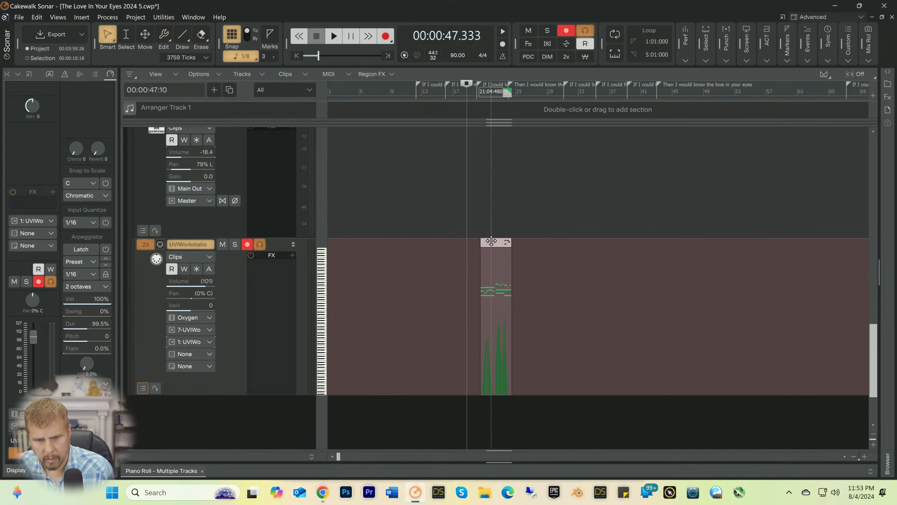
click(545, 255)
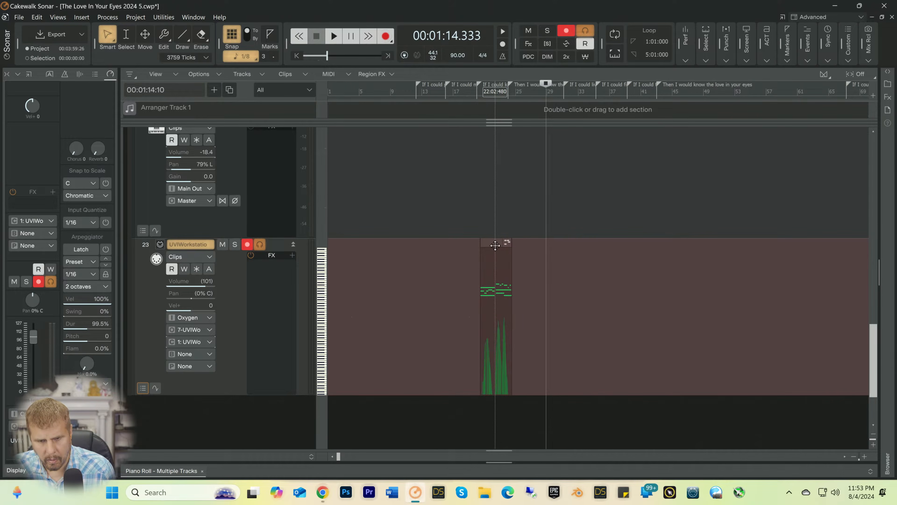
click(495, 245)
drag(489, 245, 637, 260)
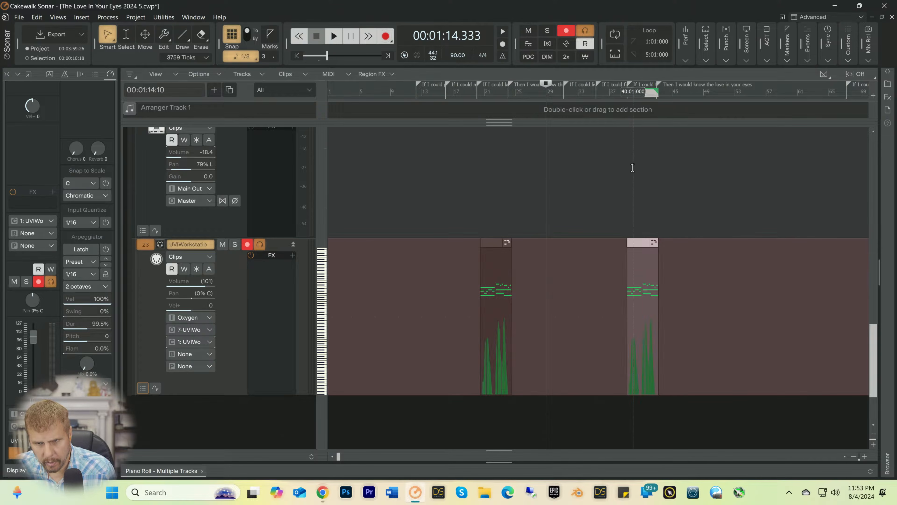
Step: Play the song from bar 34 into the copied organ clip near bar 39 to check its timing
click(621, 94)
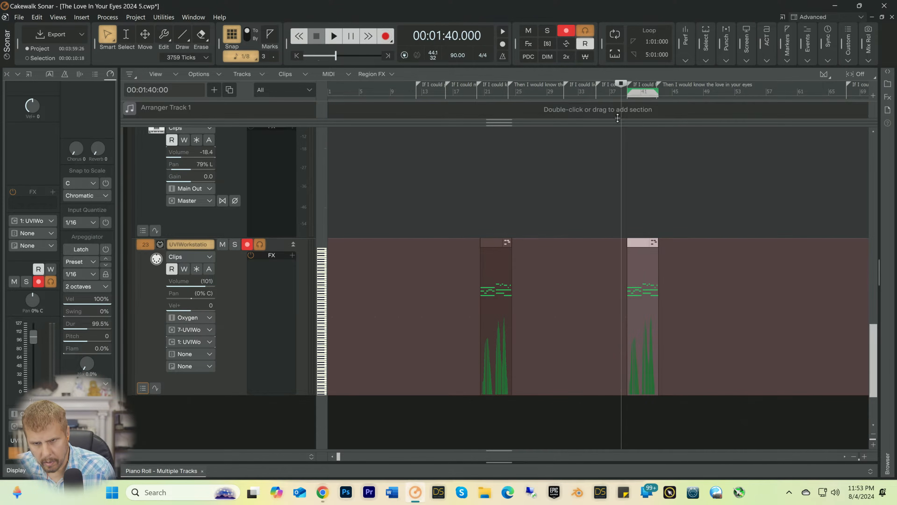
click(593, 95)
key(space)
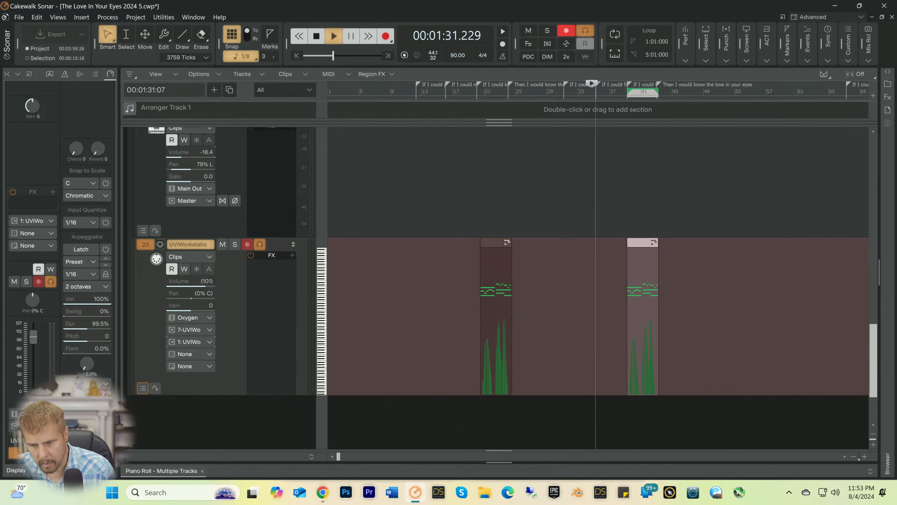
click(865, 456)
click(865, 456)
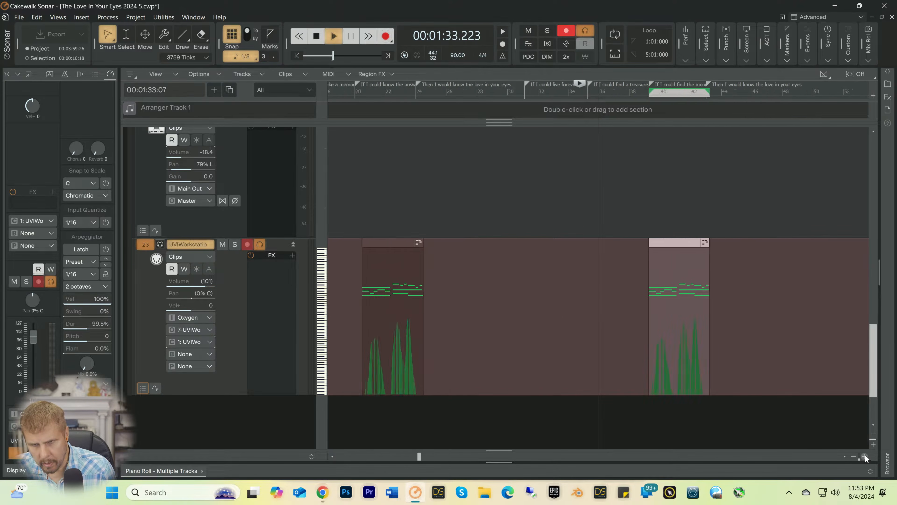
click(865, 455)
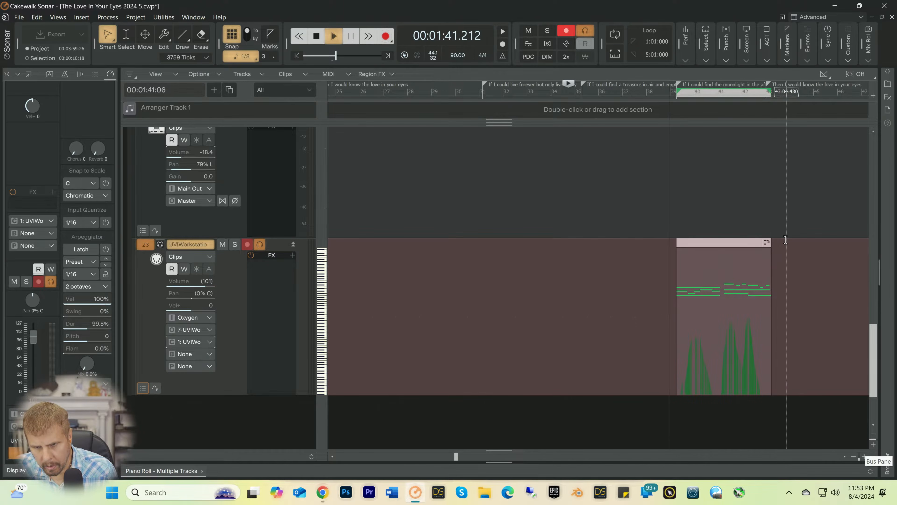
key(space)
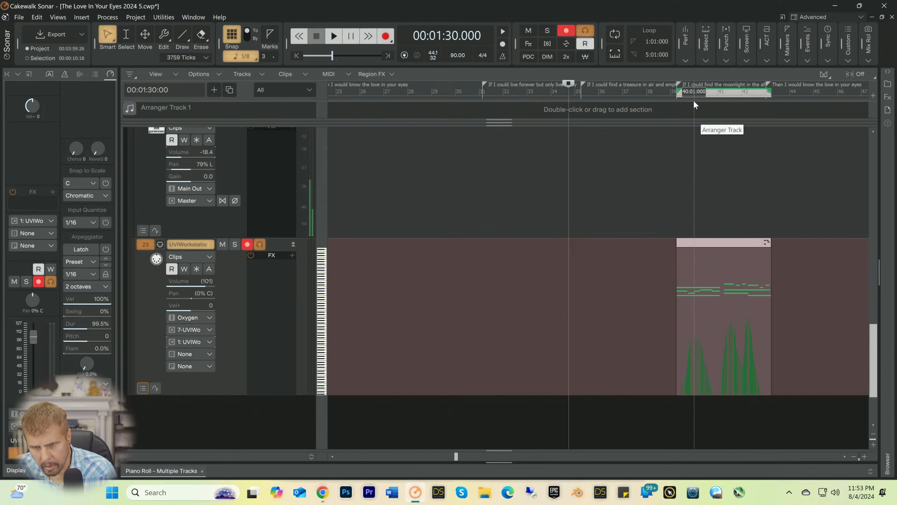
Step: Move the copied organ clip about one beat later and set track 22's volume to -17.2 during playback from bar 39
drag(705, 244, 712, 243)
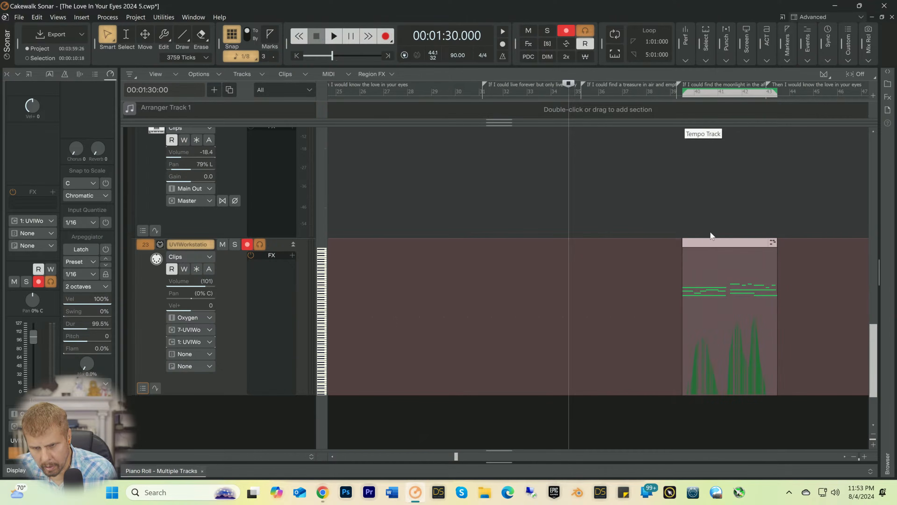
click(671, 91)
key(space)
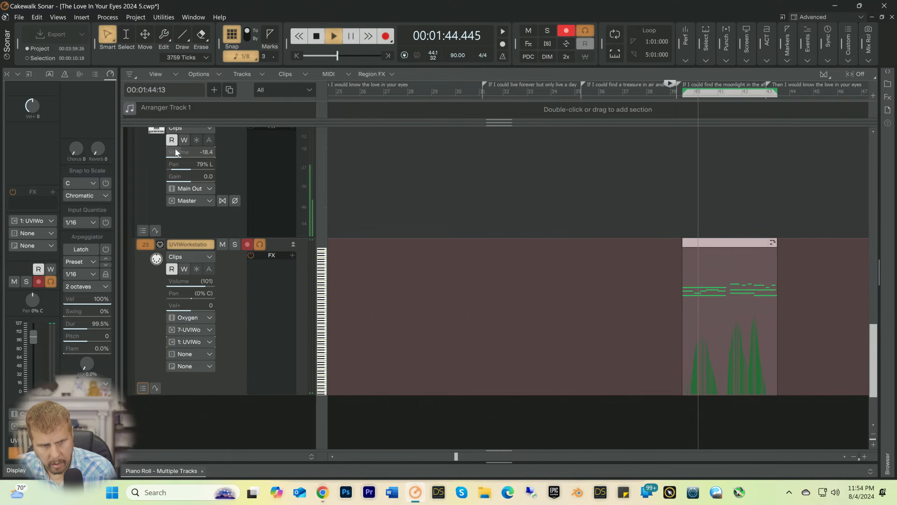
drag(176, 151, 177, 150)
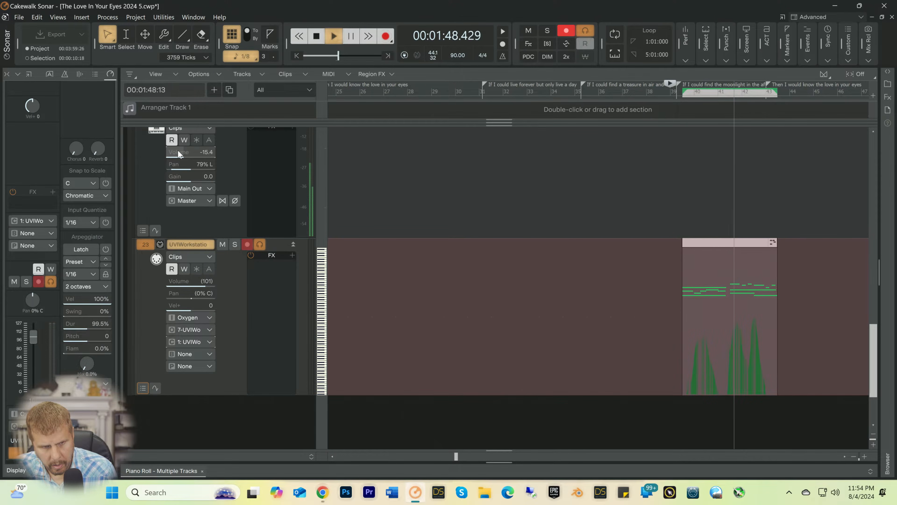
drag(177, 151, 178, 154)
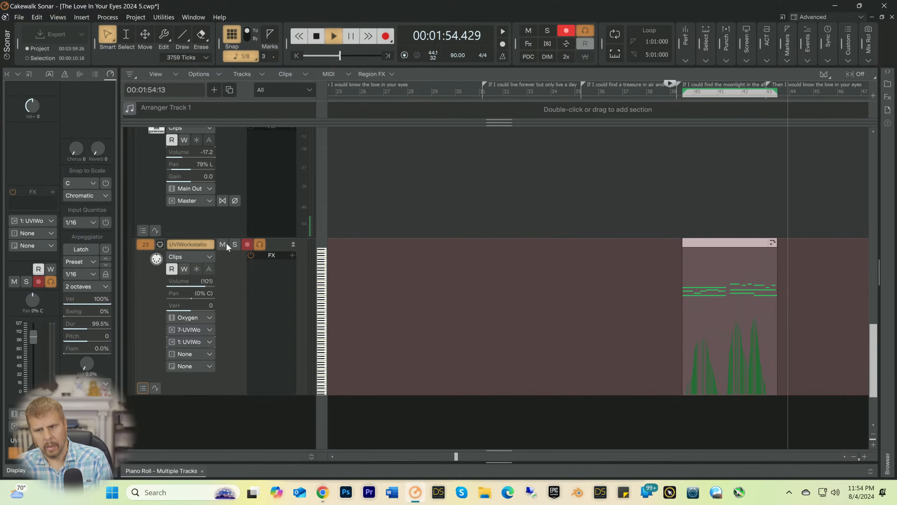
key(space)
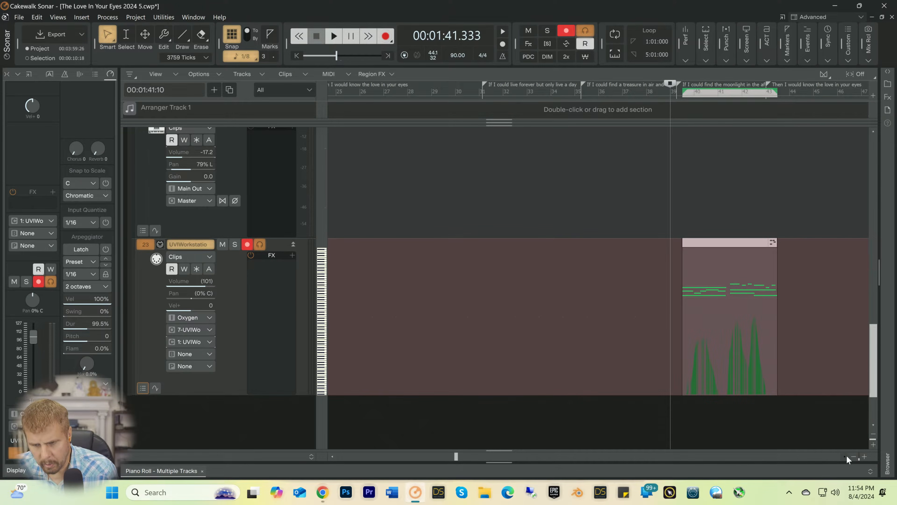
Step: Copy the organ clip from bar 39 to the "Then I would bring you sunshine" marker near bar 75
click(853, 456)
click(852, 456)
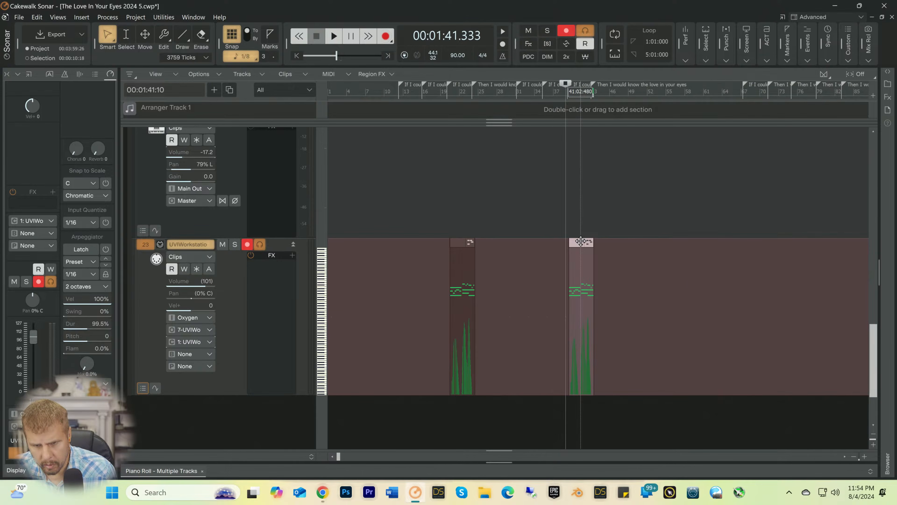
drag(580, 241, 805, 244)
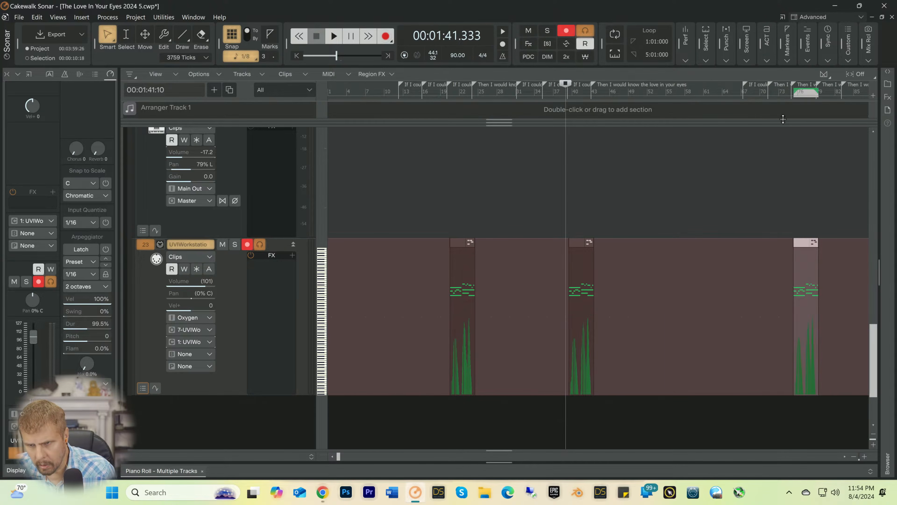
Step: Play from bar 73 into the new organ clip to check its placement against the lyric
click(780, 91)
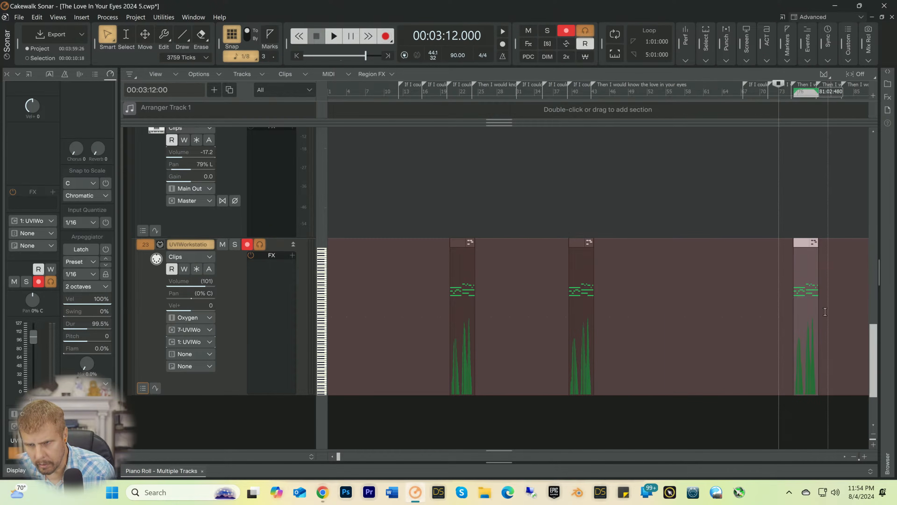
key(space)
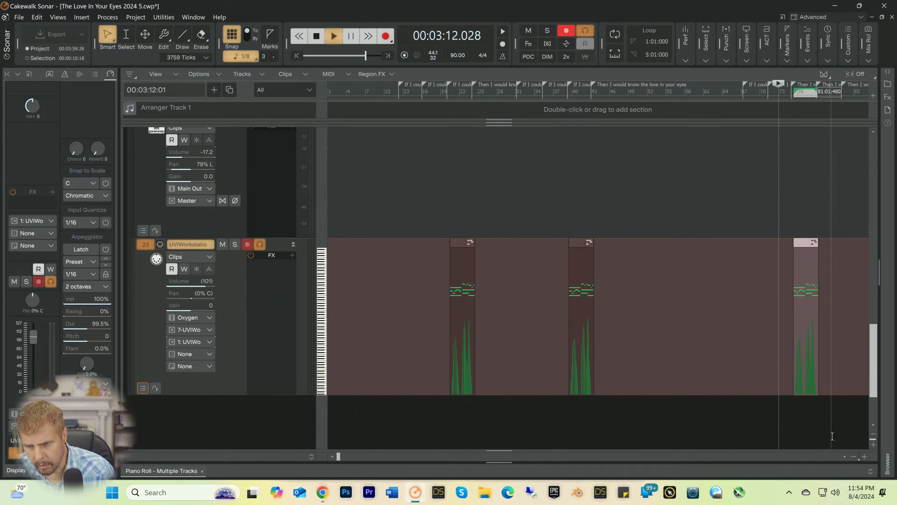
click(864, 457)
click(864, 456)
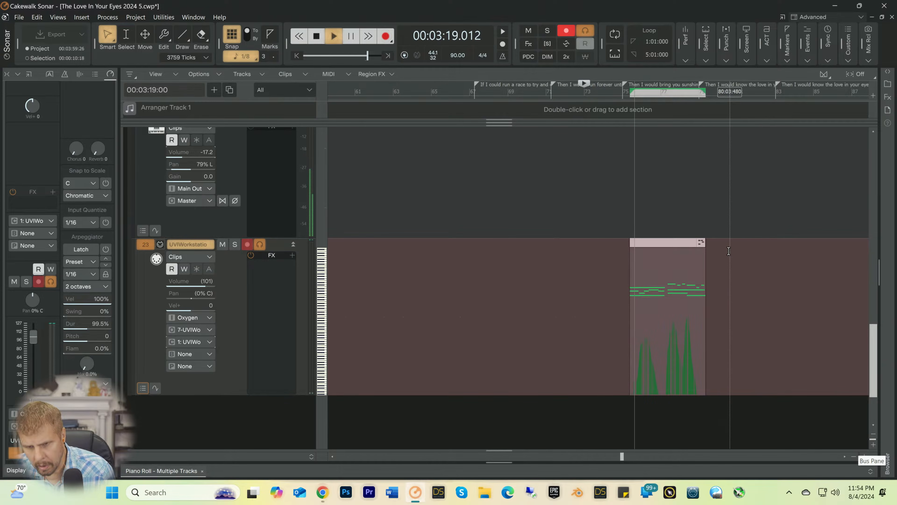
key(space)
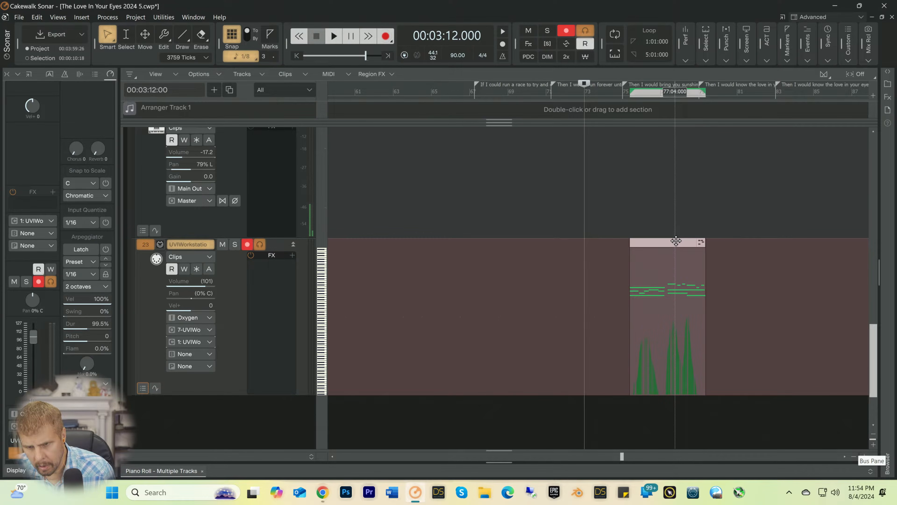
Step: Move the organ clip near bar 75 about an eighth note later and check it in playback from 74:03:000
drag(676, 241, 678, 241)
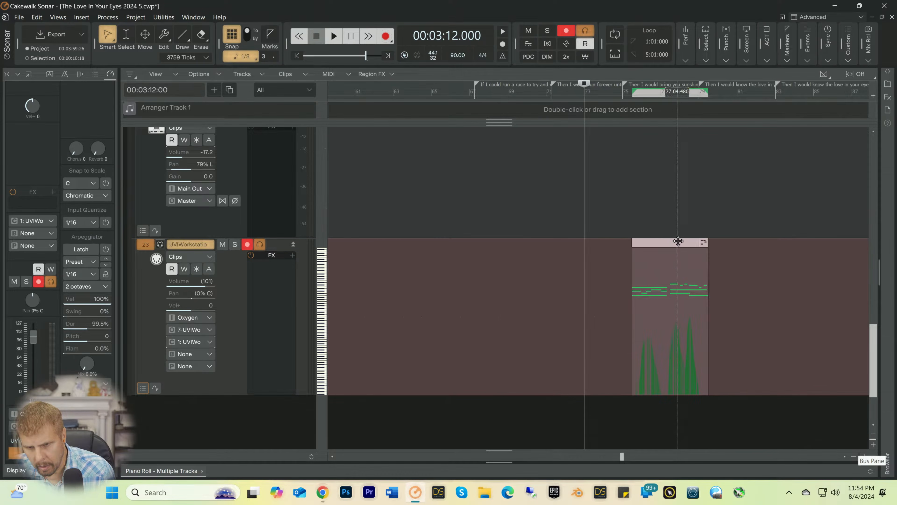
click(614, 95)
key(space)
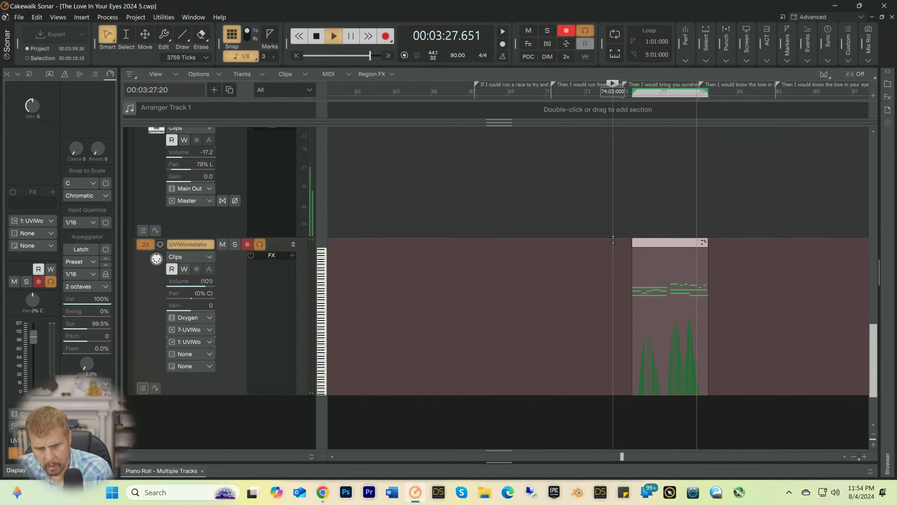
key(space)
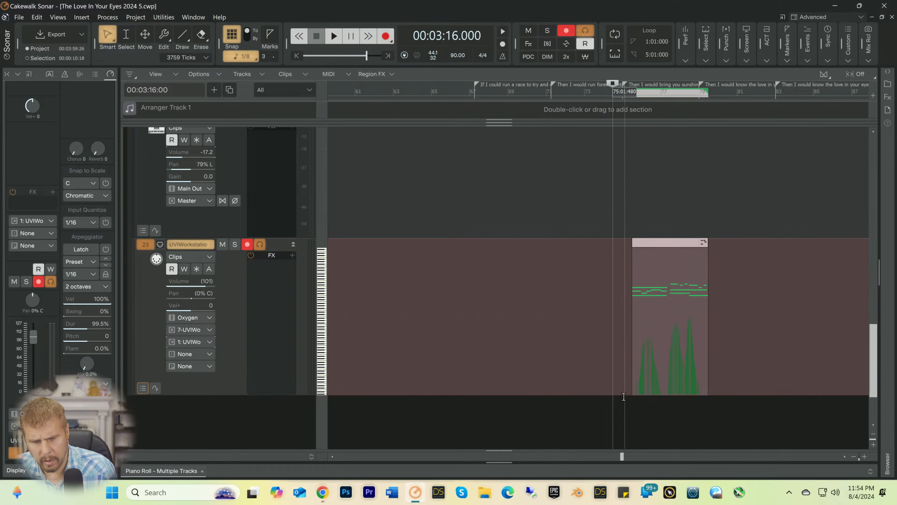
mouse_move(622, 458)
mouse_down()
mouse_move(345, 456)
mouse_move(506, 457)
mouse_move(614, 470)
mouse_up()
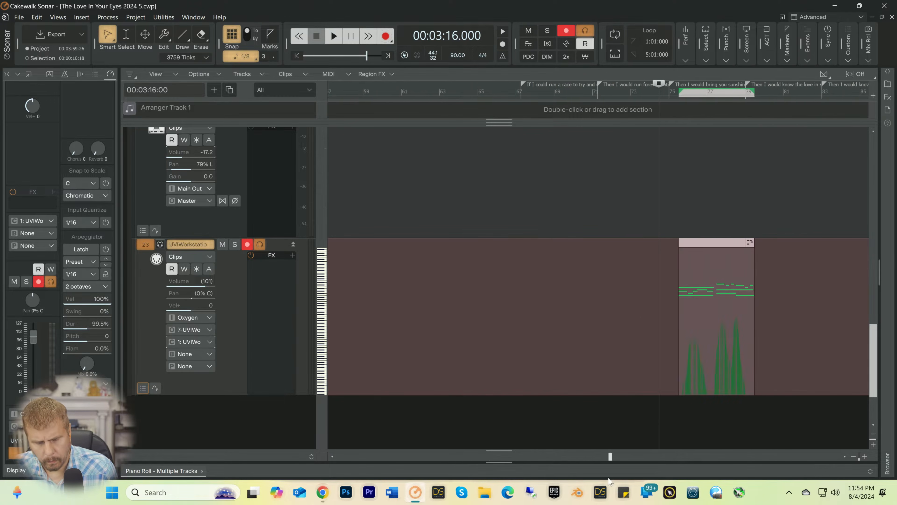
scroll(634, 309, down, 3)
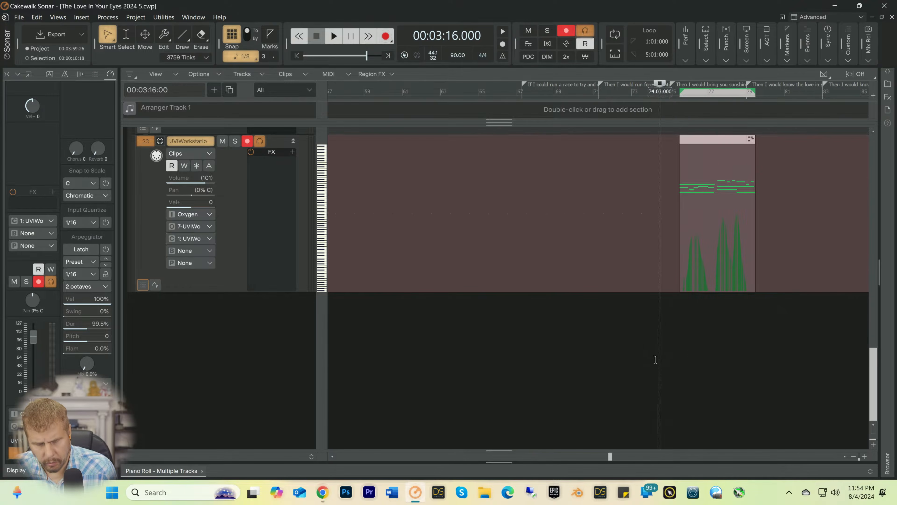
scroll(635, 357, up, 2)
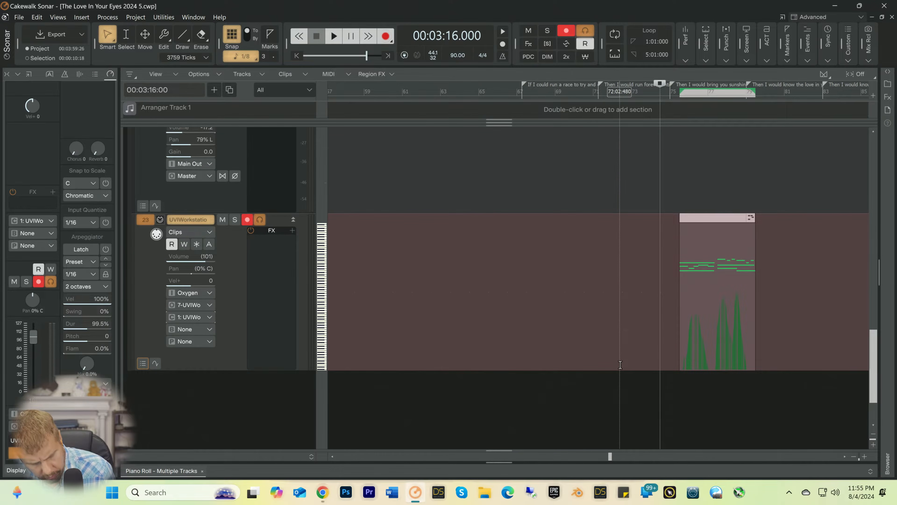
key(space)
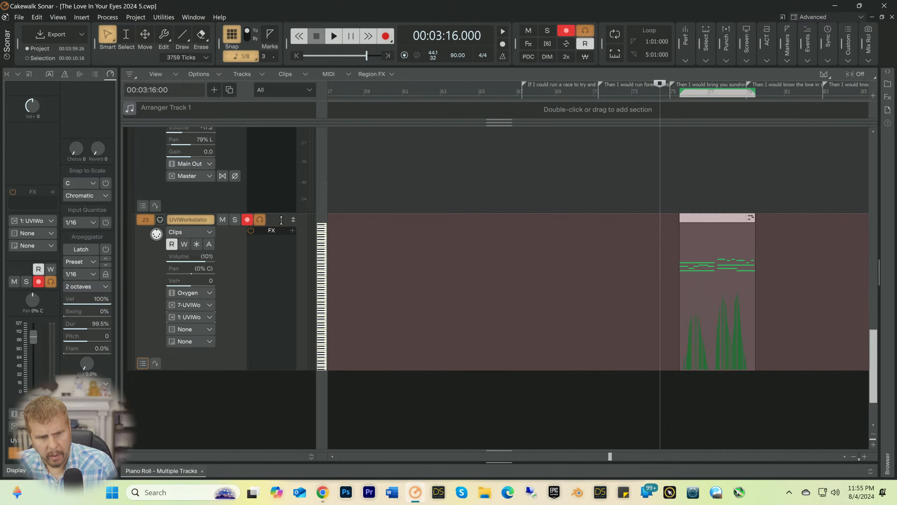
Step: Turn off record arming and input echo on track 23, and freeze the organ's UVIWorkstation instrument
click(248, 220)
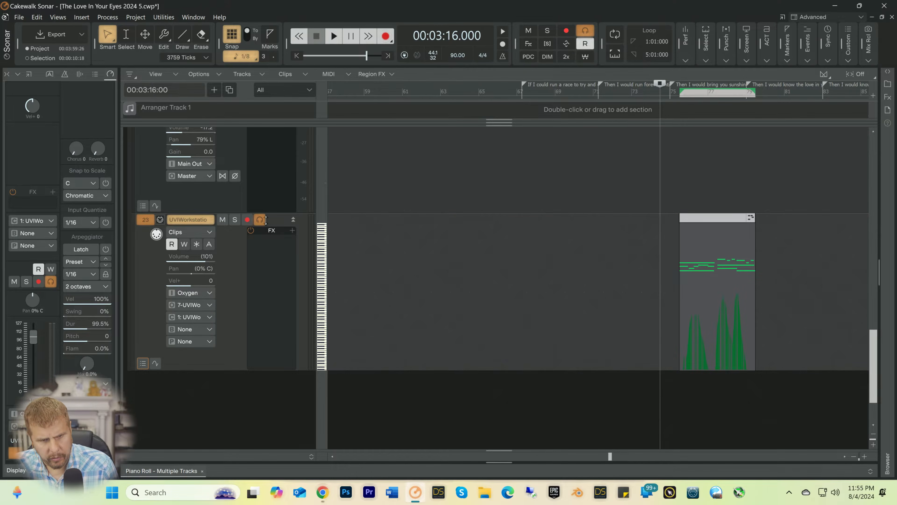
scroll(398, 283, up, 5)
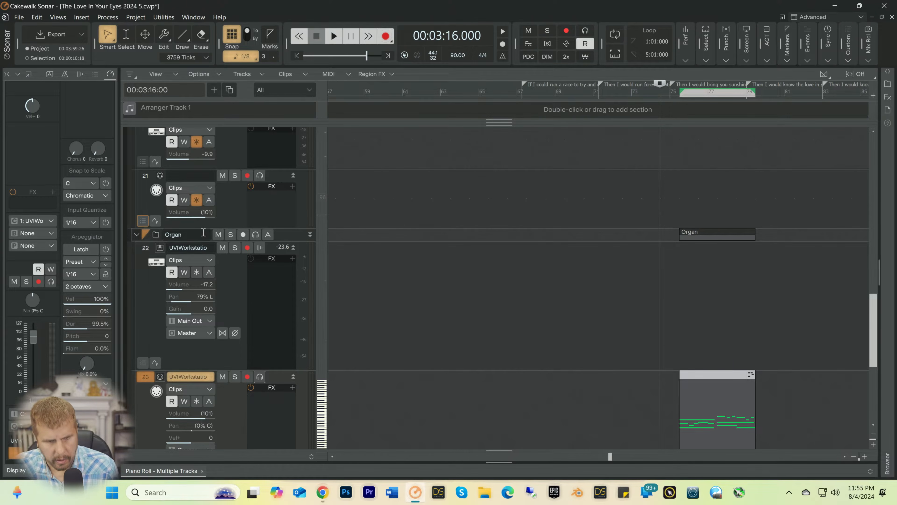
click(197, 272)
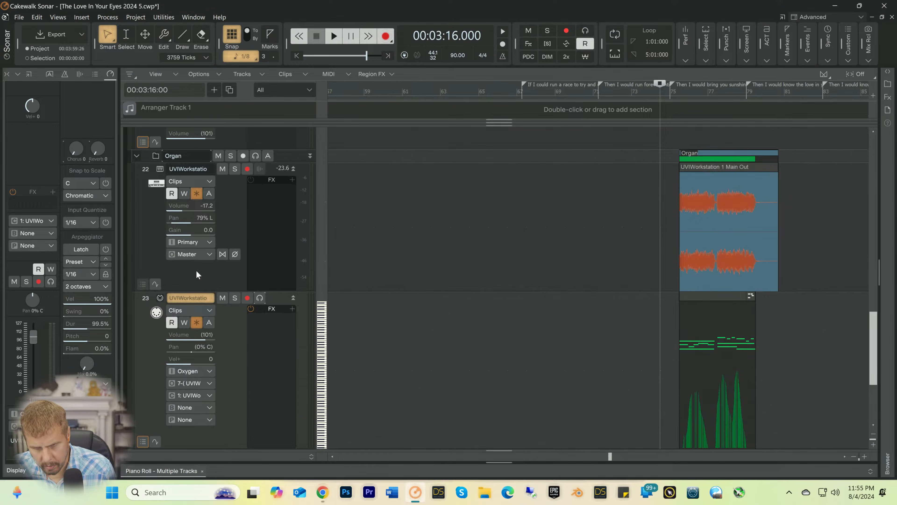
Step: During playback from 00:03:16:00, set the organ audio track's volume to -18.8 and its pan to 59% L
key(space)
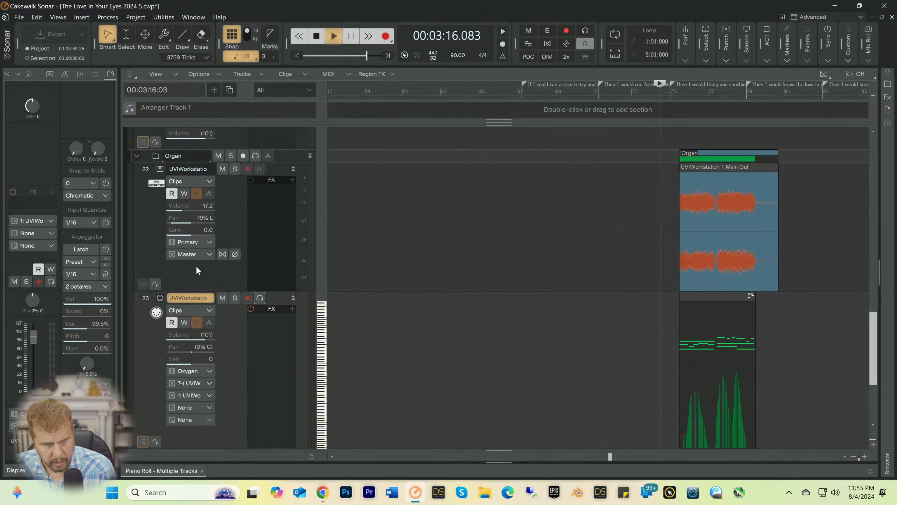
key(ctrl+s)
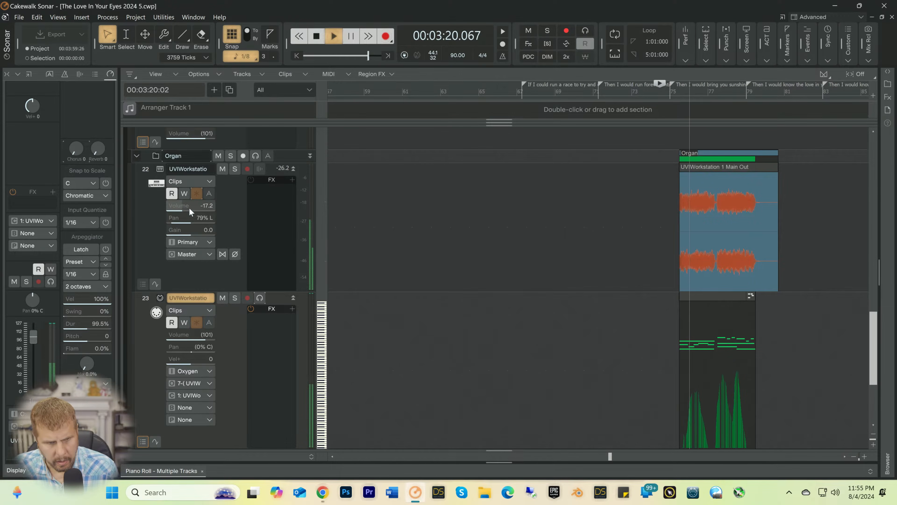
drag(189, 207, 188, 207)
scroll(181, 214, up, 4)
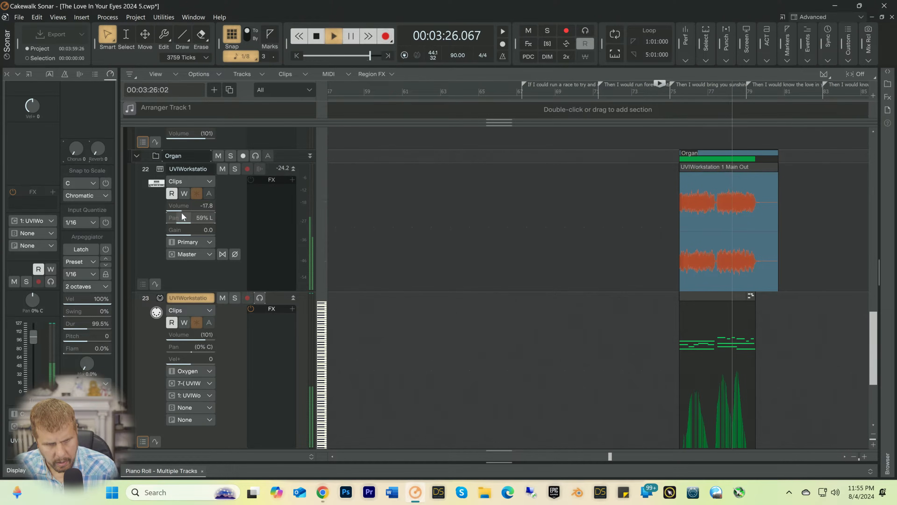
drag(182, 208, 183, 207)
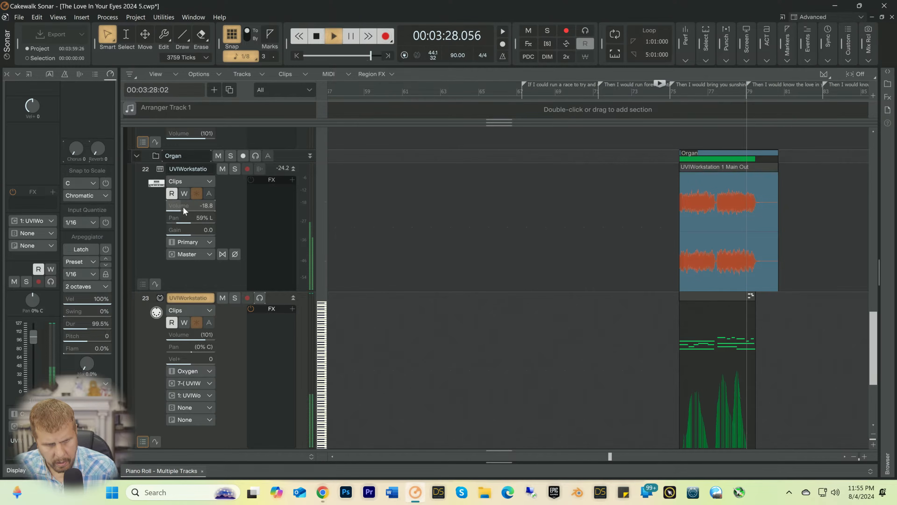
key(space)
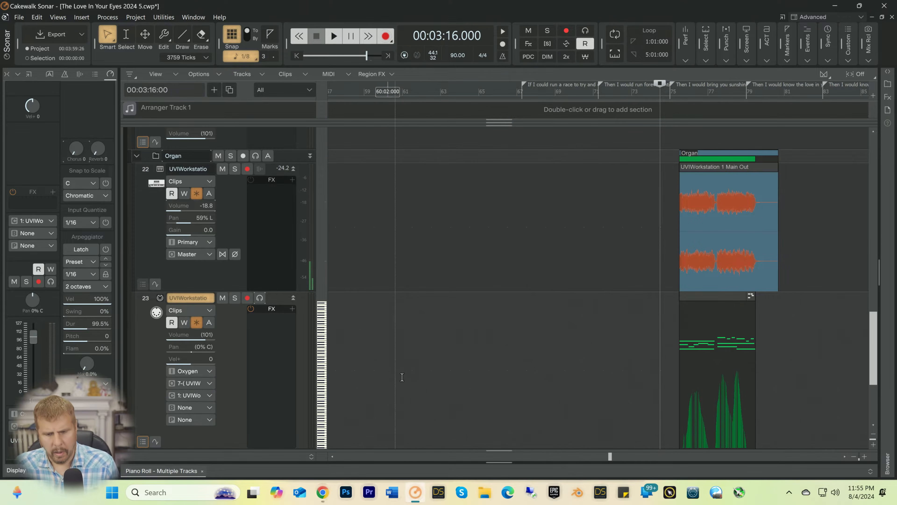
drag(610, 456, 383, 445)
scroll(421, 342, down, 3)
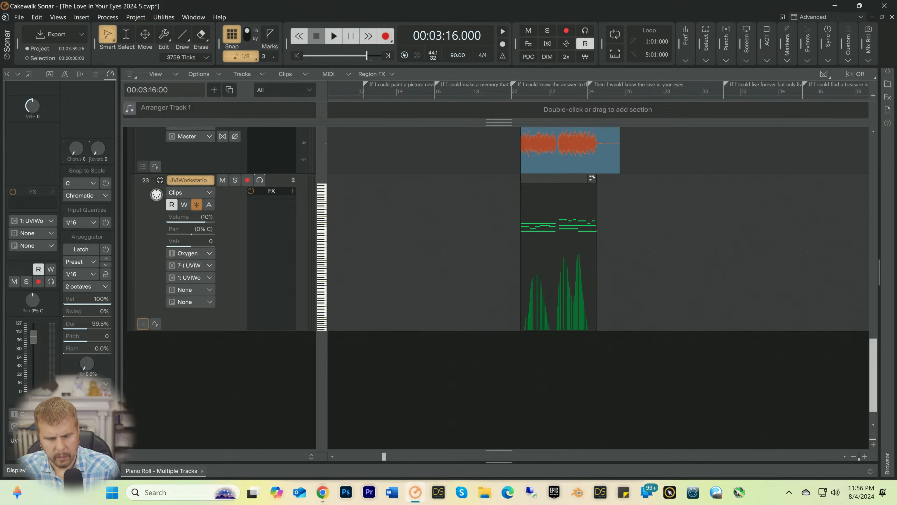
Step: Switch to Chrome and close the tab with the "styrofoam bunny rabbit" search
click(322, 491)
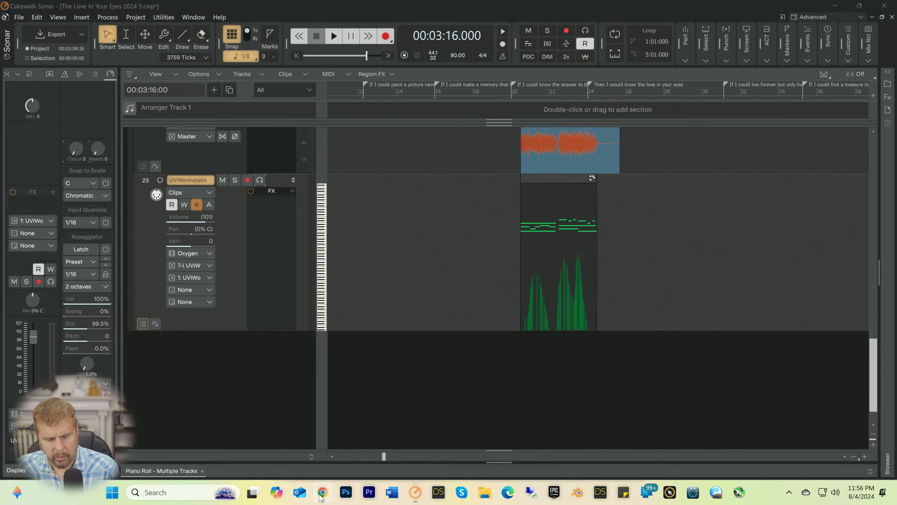
drag(239, 98, 78, 106)
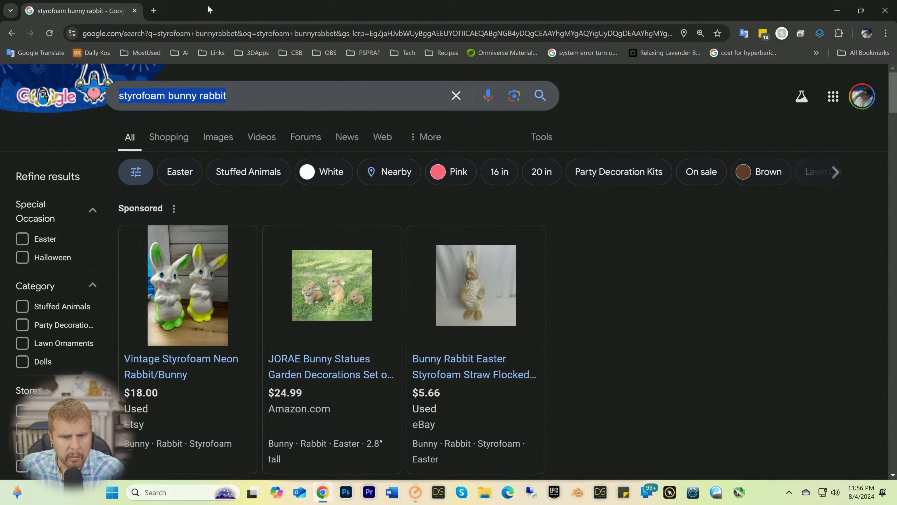
click(134, 11)
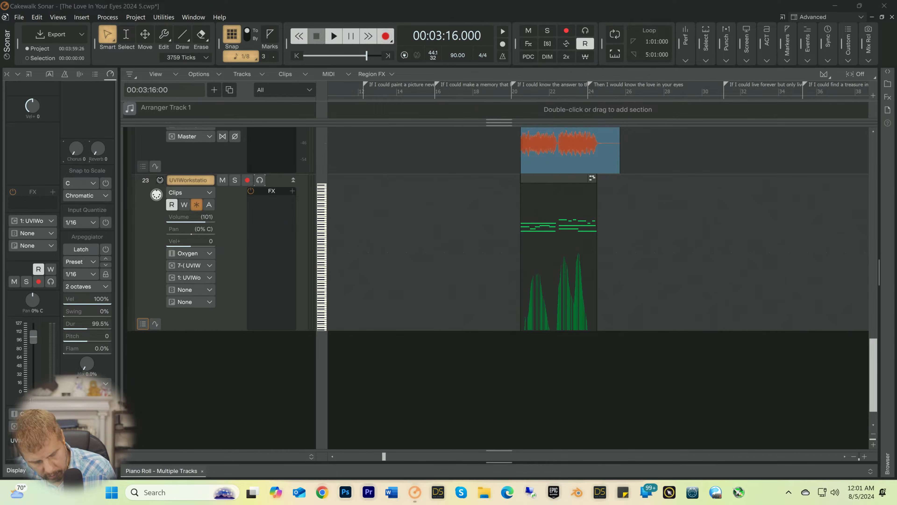
Step: Switch to Chrome and search the web for "dave pensado"
click(322, 491)
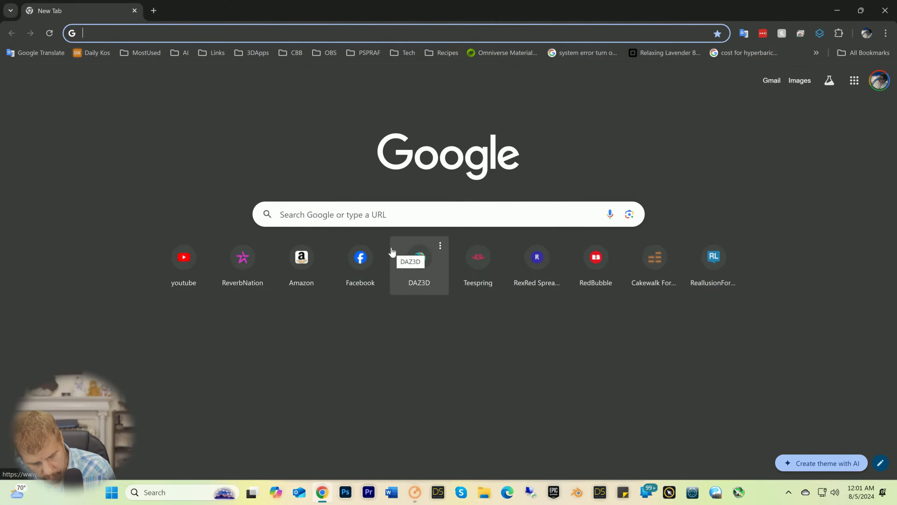
text(dave penne)
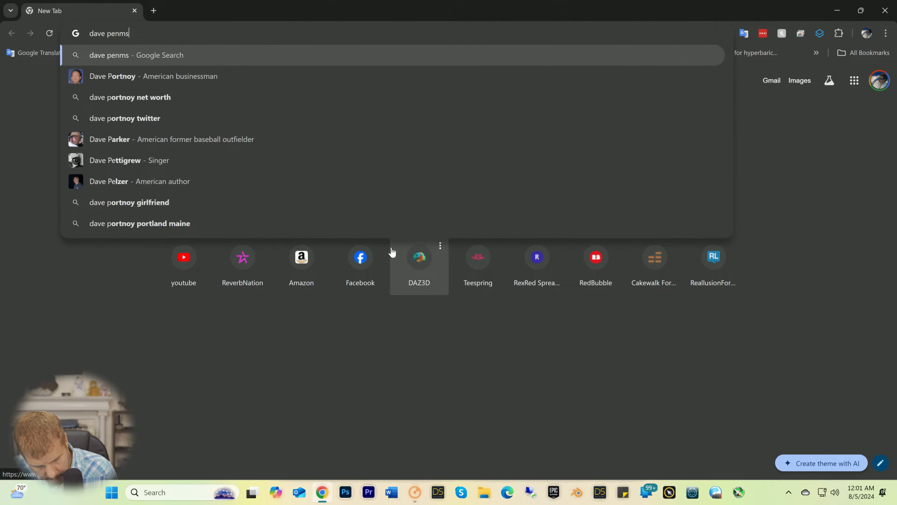
key(BackSpace)
key(BackSpace)
text(sa)
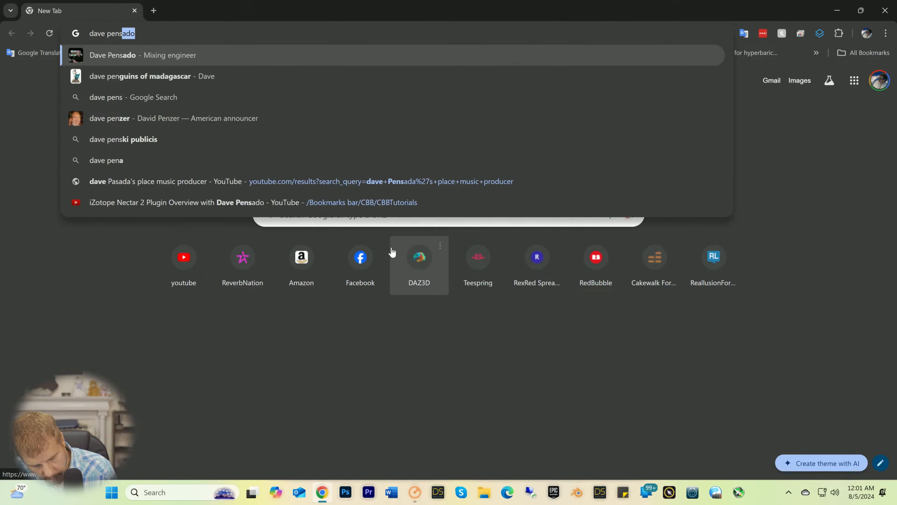
text(do)
key(Return)
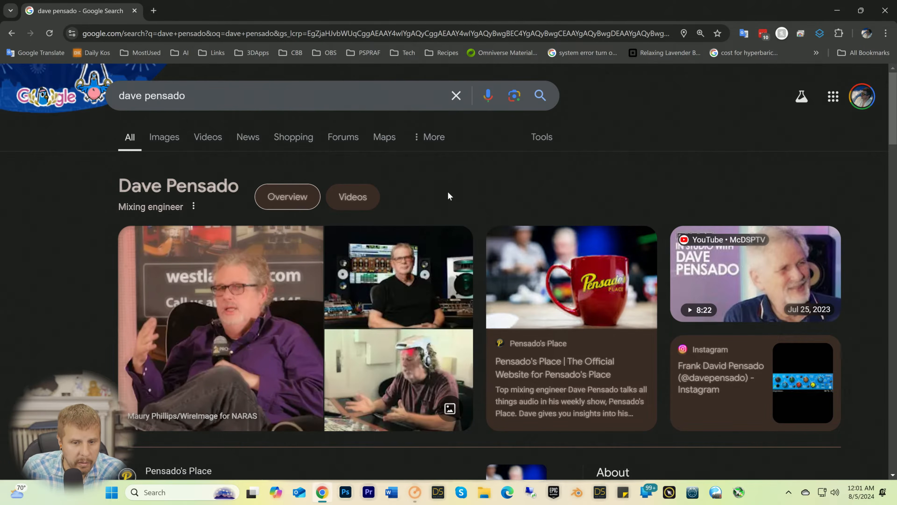
Step: Open the official Pensado's Place website from the search results and look through the sections of its home page
scroll(448, 192, down, 4)
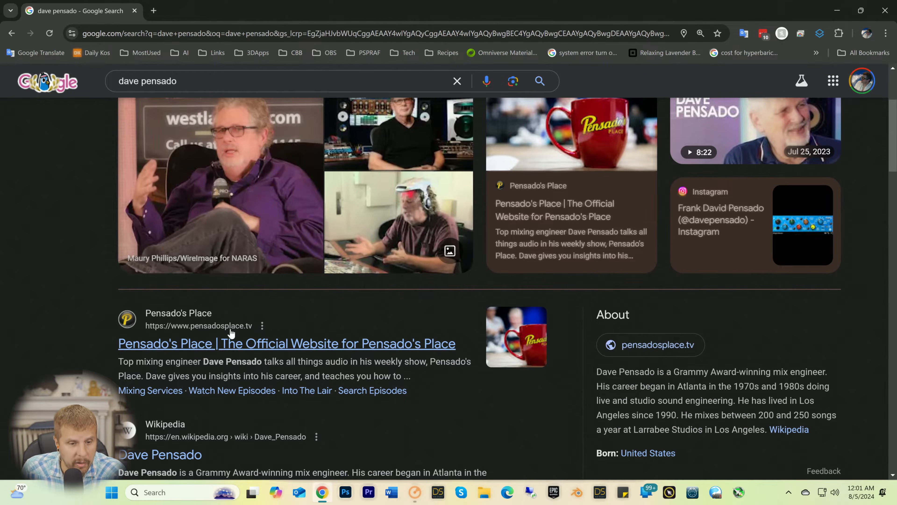
click(197, 350)
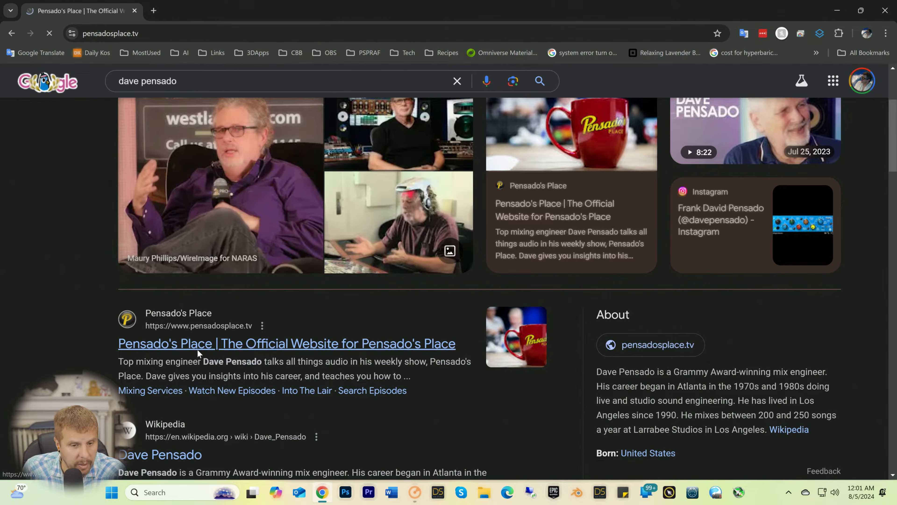
scroll(221, 261, down, 6)
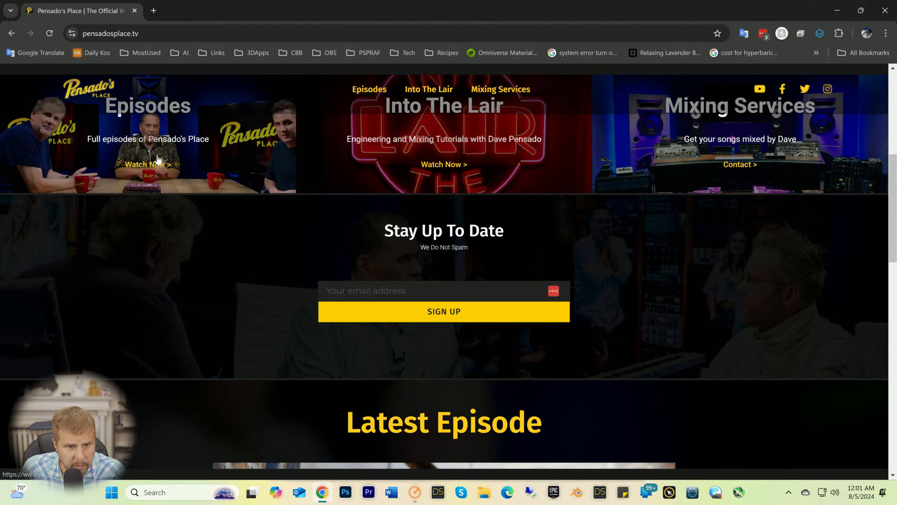
scroll(214, 265, down, 6)
scroll(214, 270, down, 9)
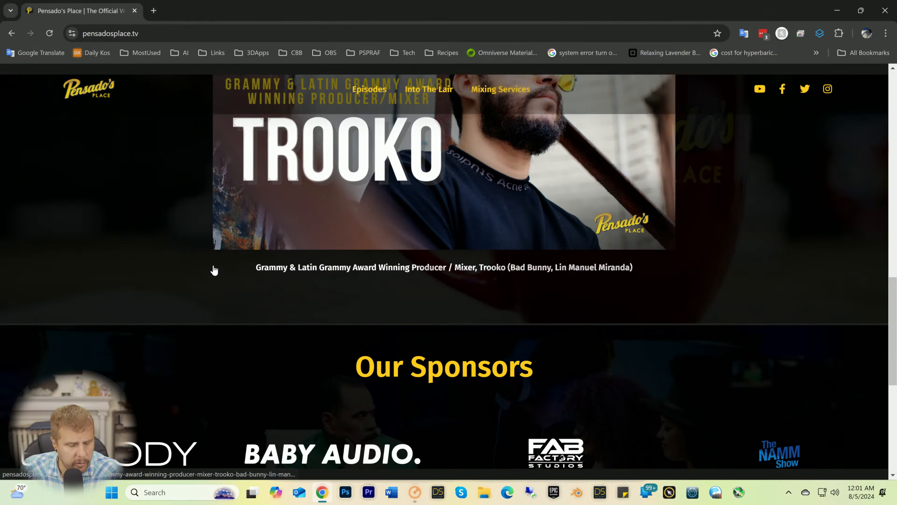
scroll(213, 264, down, 2)
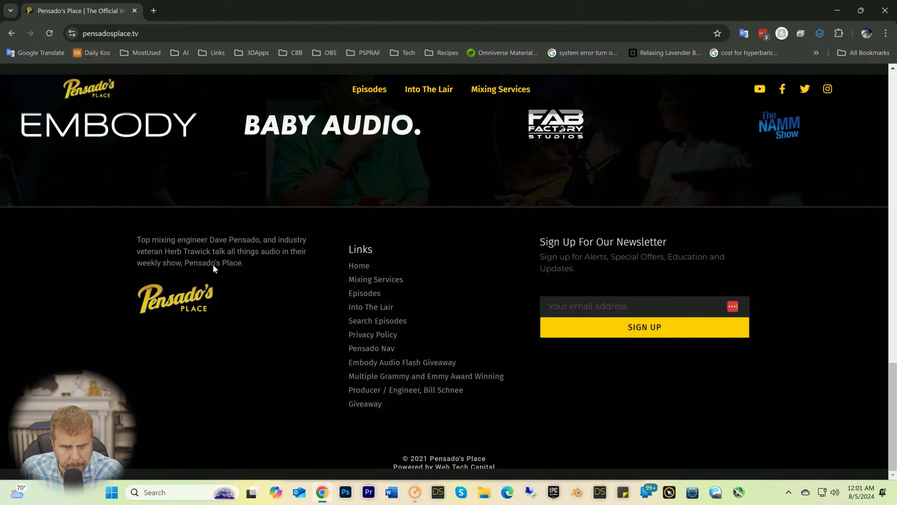
scroll(214, 263, up, 10)
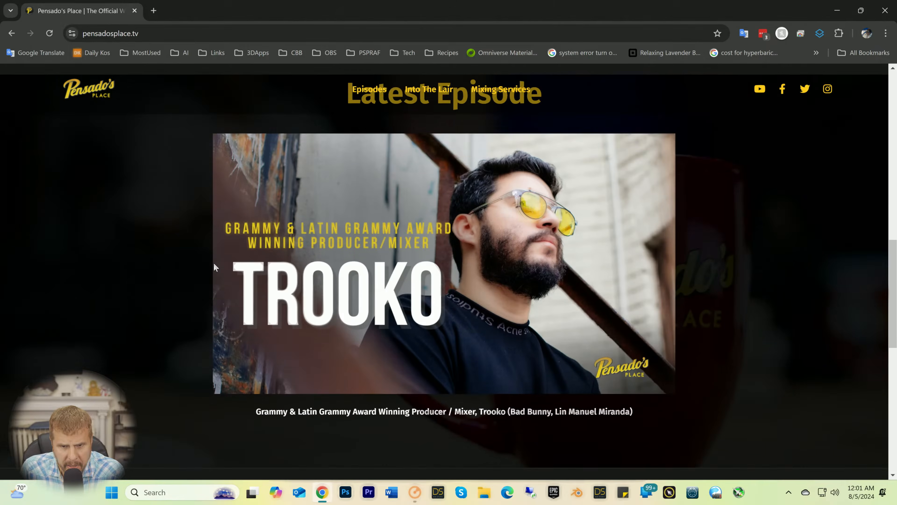
scroll(214, 265, up, 7)
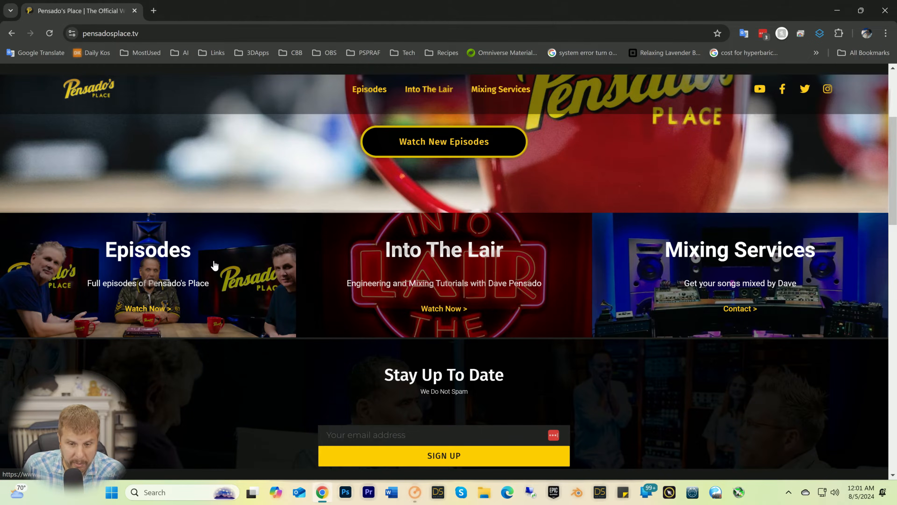
scroll(211, 261, down, 4)
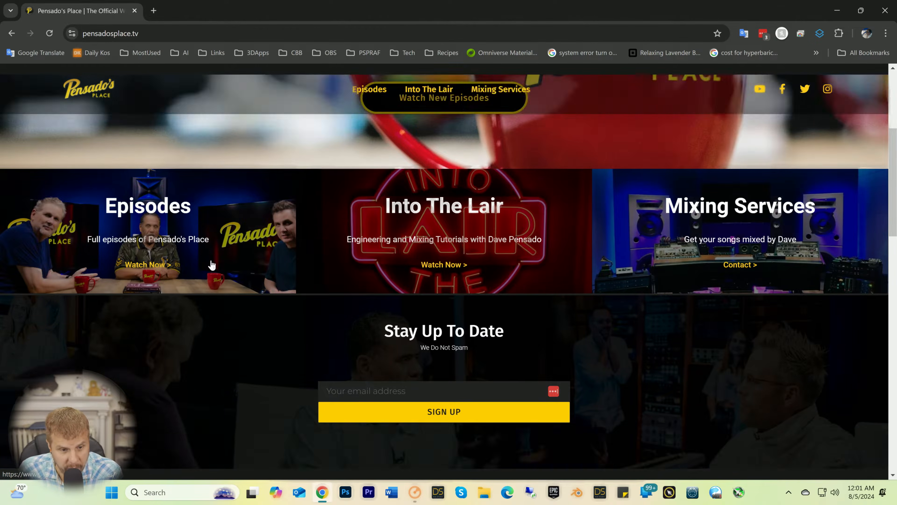
scroll(211, 259, up, 4)
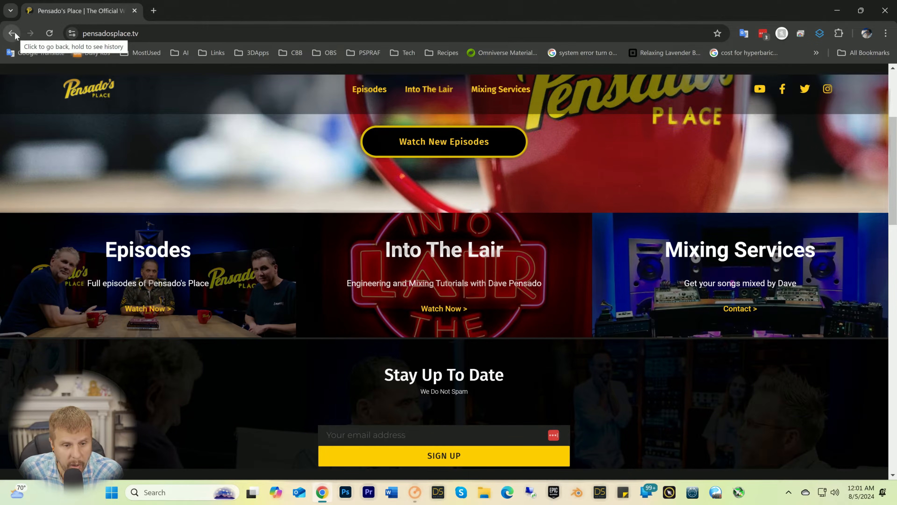
Step: Go to the Into The Lair tutorials on Pensado's Place and open the Timeless 3 tutorial
click(429, 255)
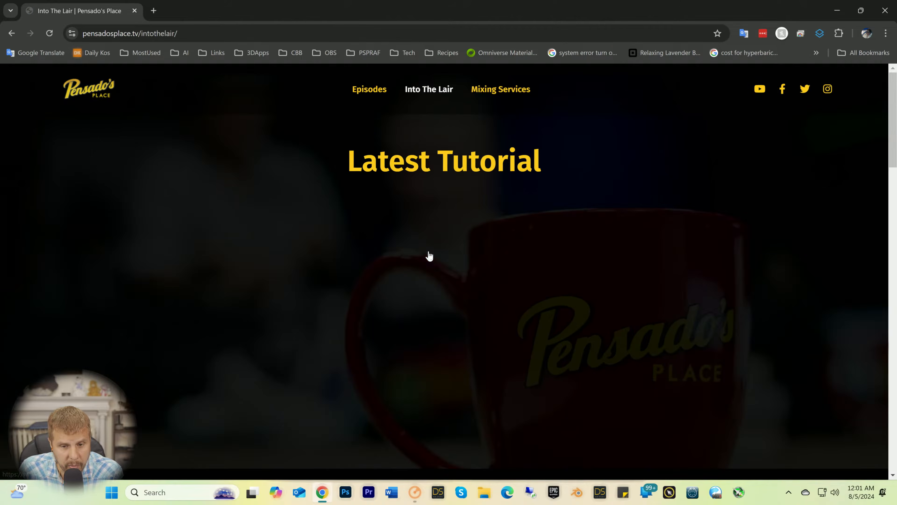
scroll(420, 225, down, 4)
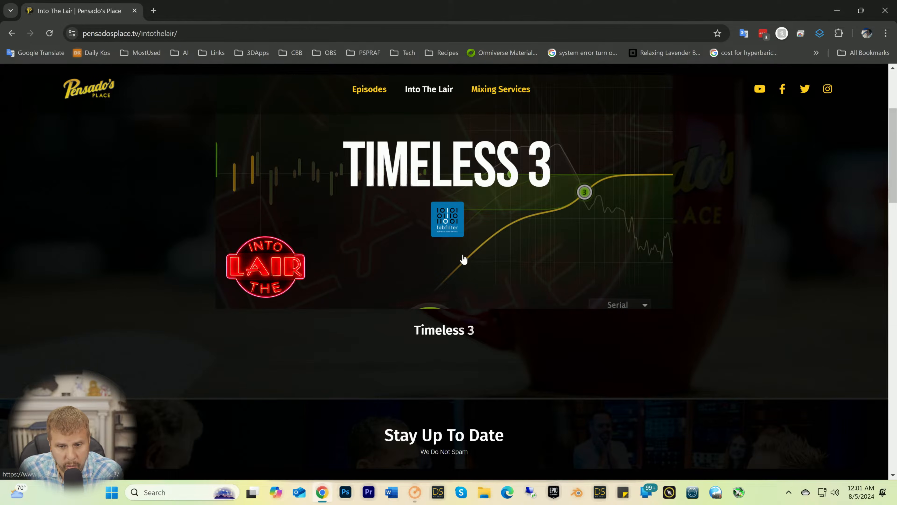
scroll(464, 243, down, 4)
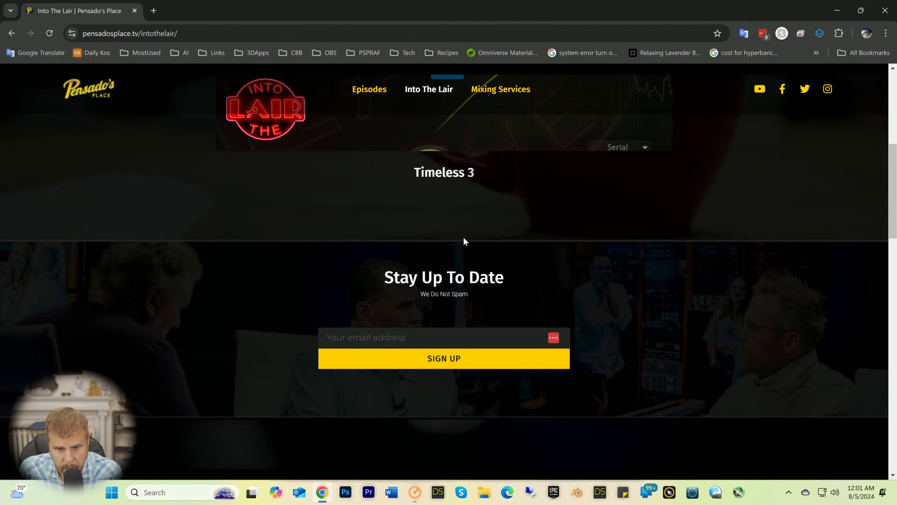
scroll(463, 241, up, 5)
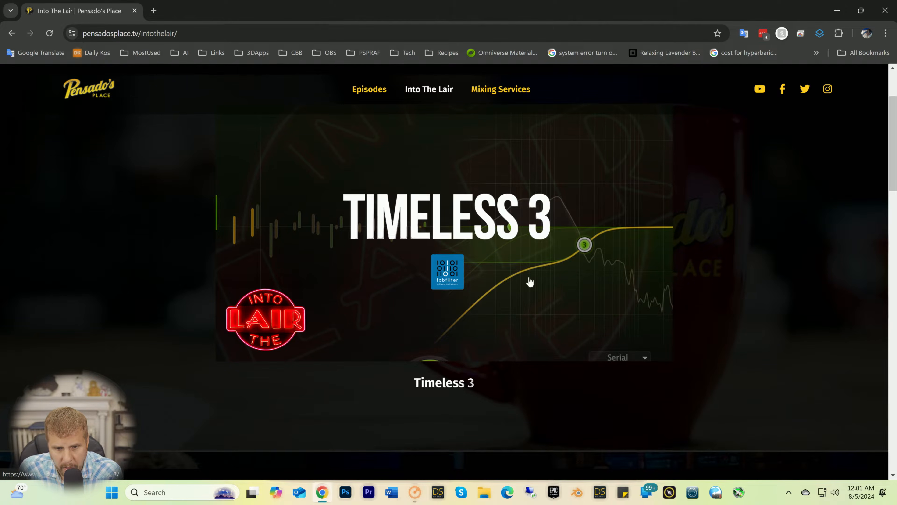
click(483, 240)
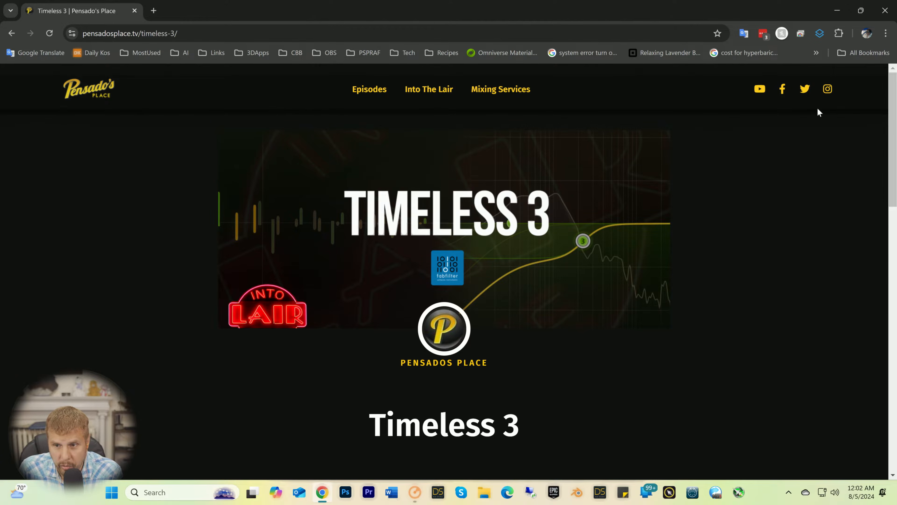
Step: Open the Pensado's Place YouTube channel from the website and look over its home page
click(759, 90)
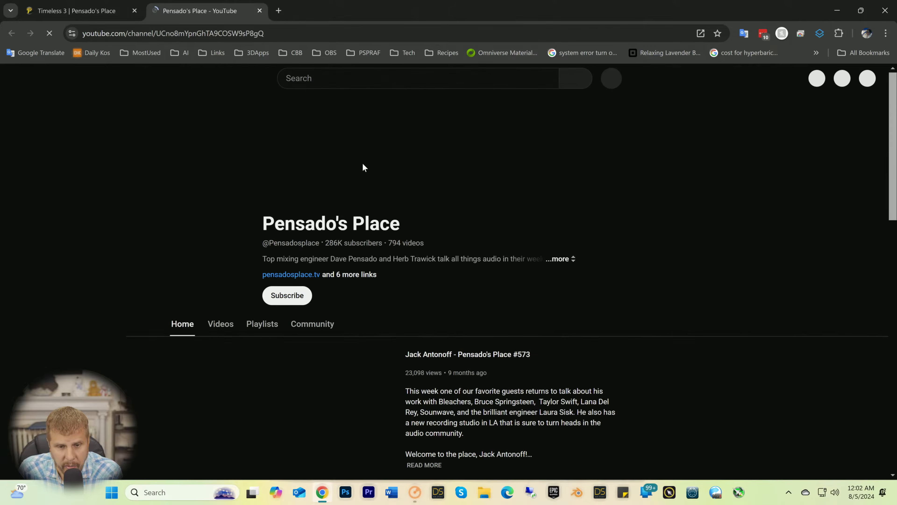
scroll(183, 206, down, 4)
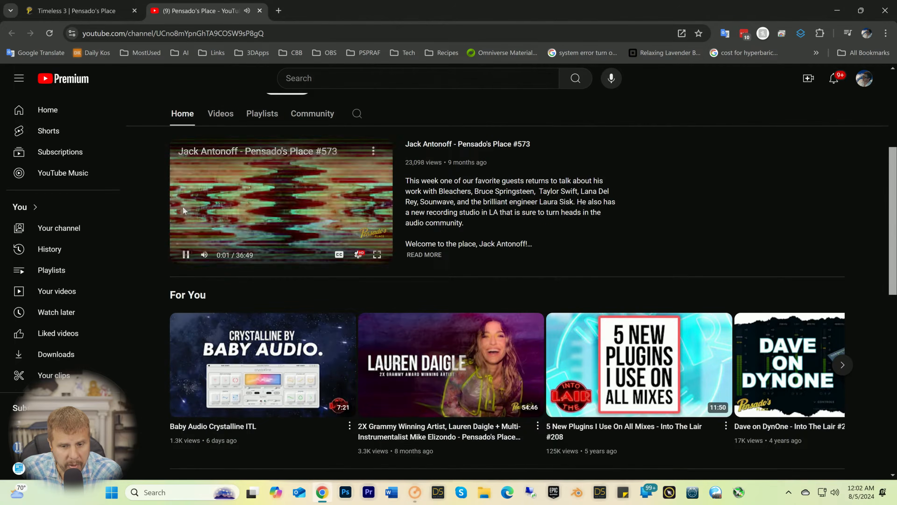
scroll(183, 206, up, 4)
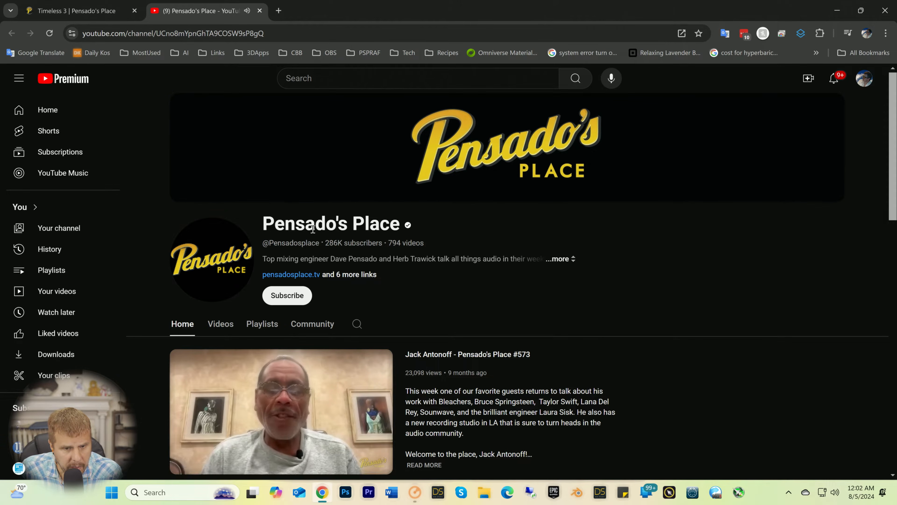
Step: Show the channel's Videos list and browse the latest Pensado's Place episodes
click(219, 324)
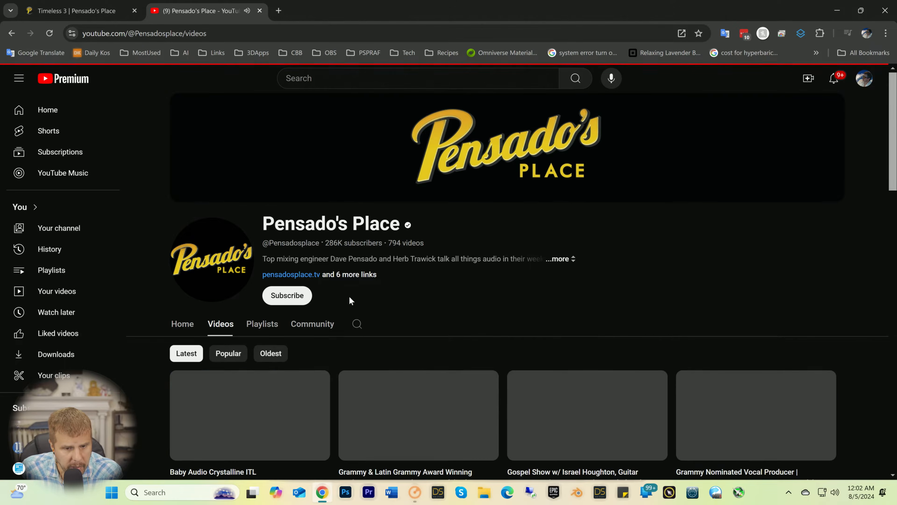
scroll(426, 281, down, 9)
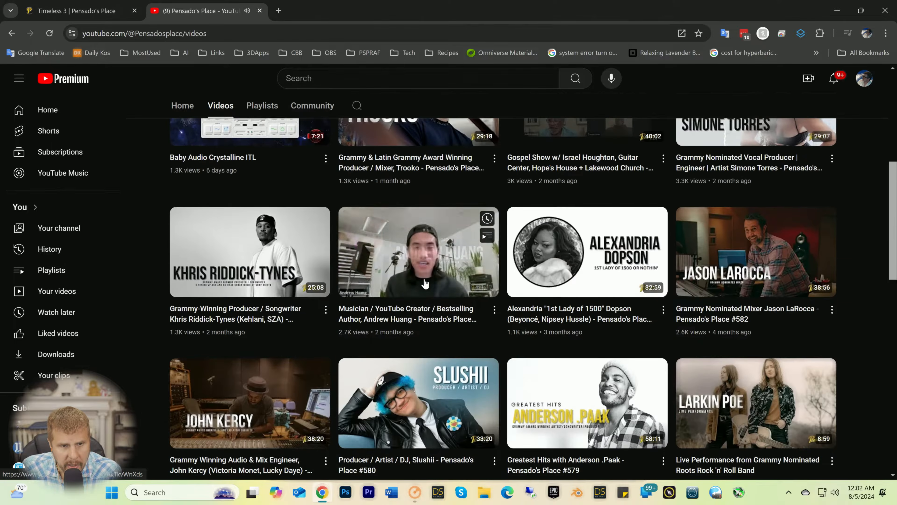
scroll(426, 283, up, 6)
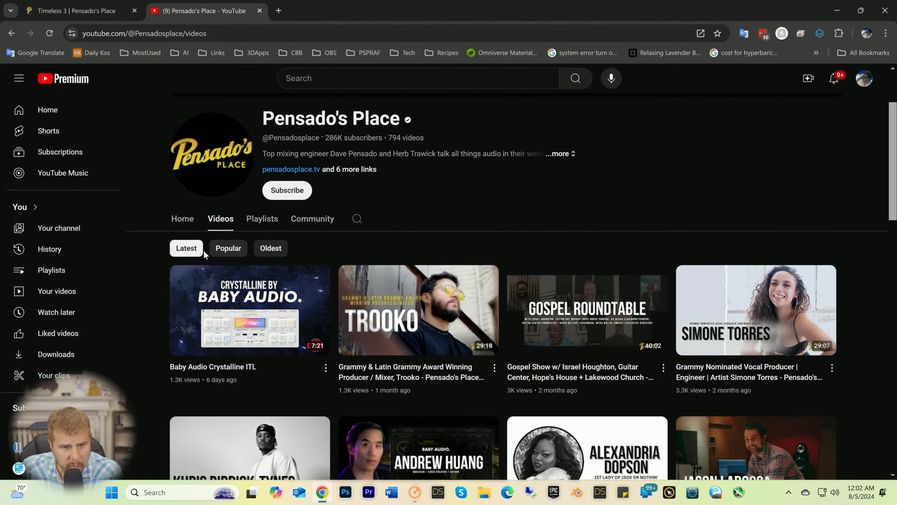
scroll(367, 264, down, 15)
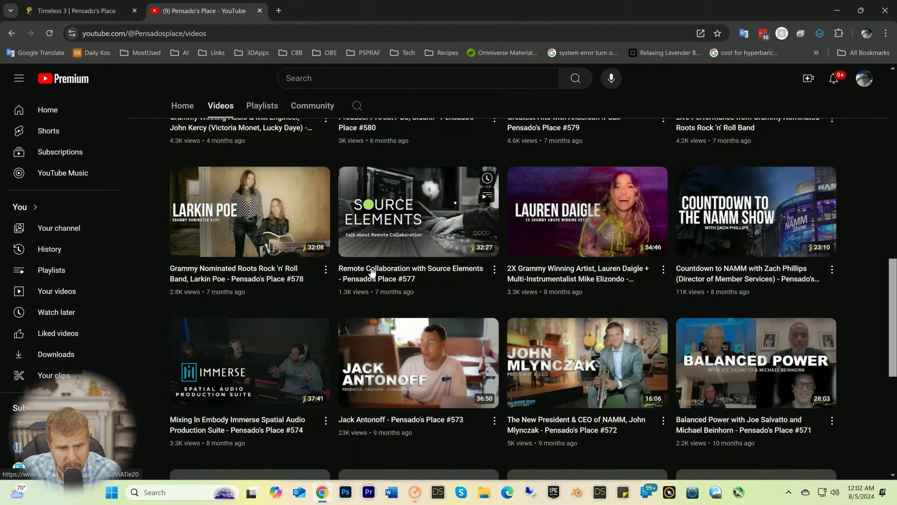
scroll(371, 272, down, 7)
scroll(372, 270, up, 17)
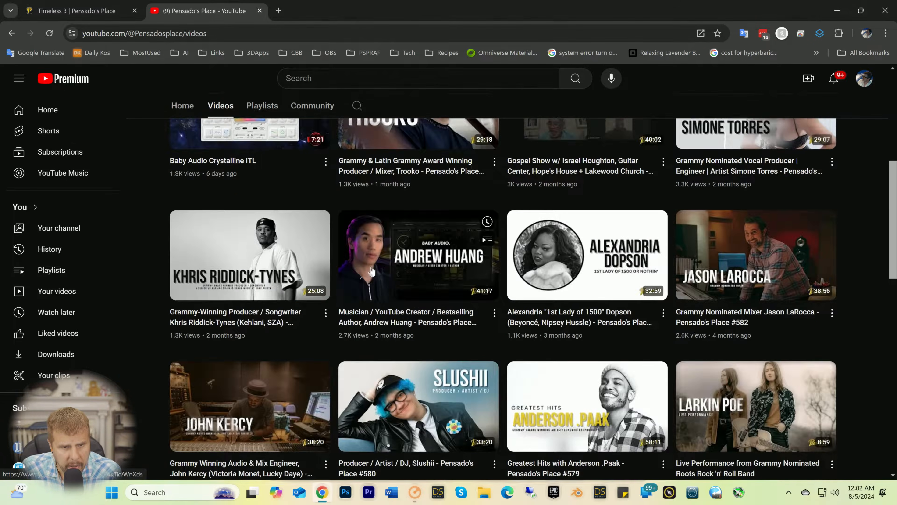
Step: Return to the Pensado's Place channel home page and look through older videos in the Into The Lair series
scroll(372, 271, up, 8)
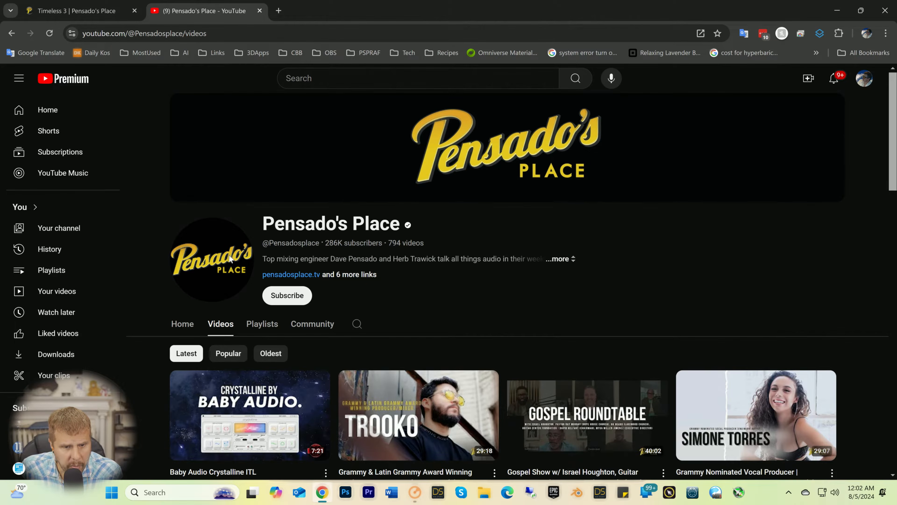
click(184, 325)
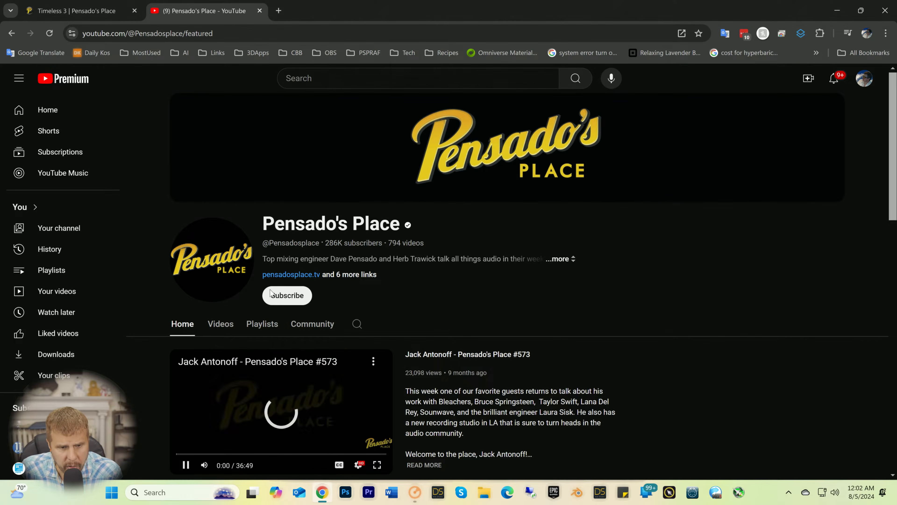
scroll(499, 276, down, 7)
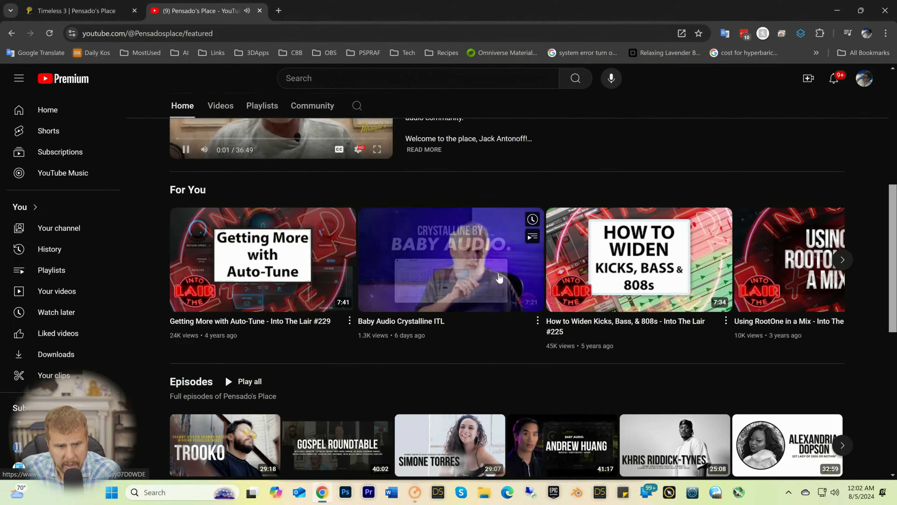
scroll(502, 273, down, 8)
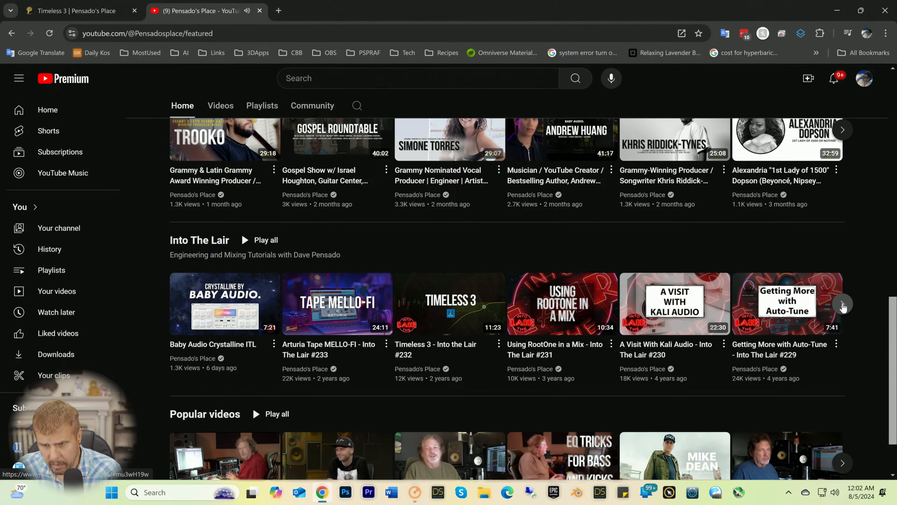
click(843, 305)
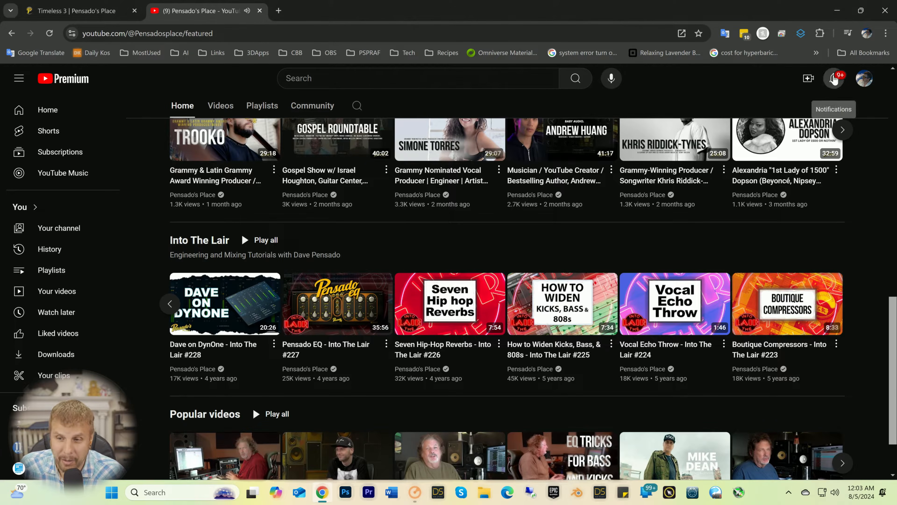
Step: Check the YouTube notifications and switch back to the song project in Cakewalk Sonar
click(834, 78)
click(726, 83)
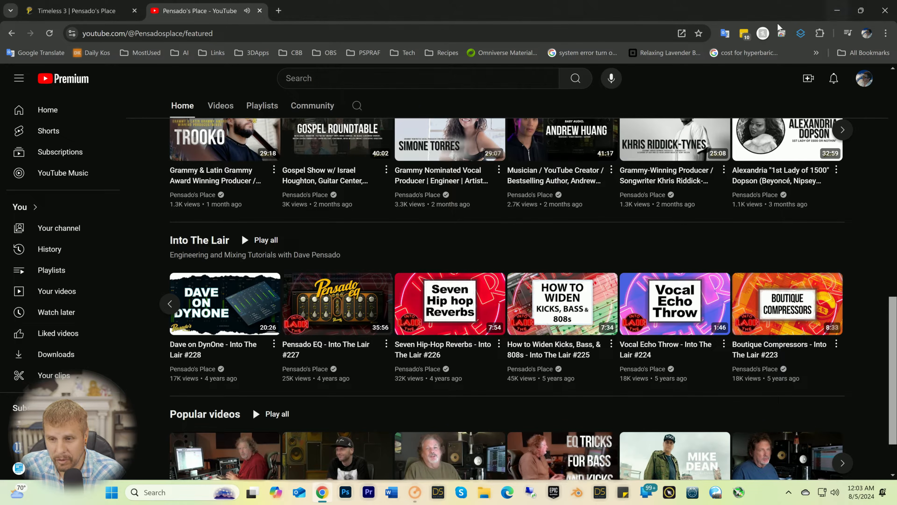
click(837, 13)
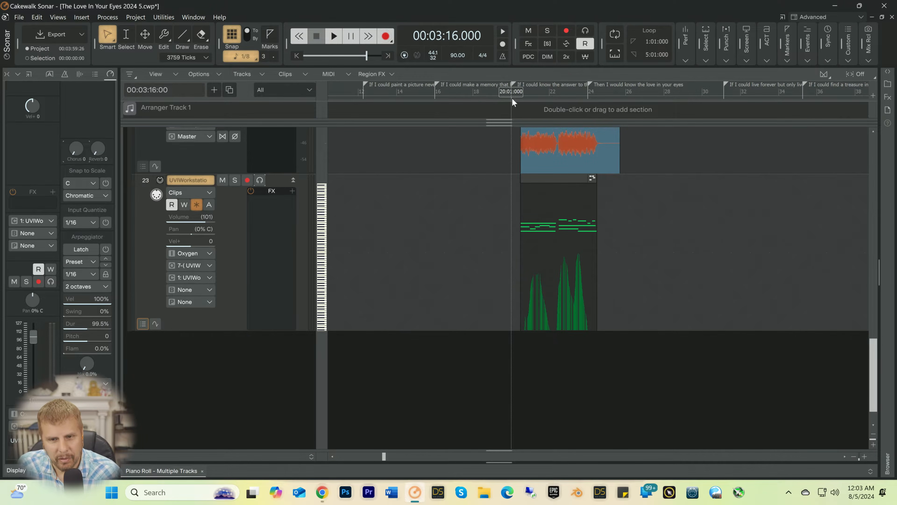
Step: Play the song from measure 20 and listen to how the organ part sits in the mix
click(512, 104)
key(space)
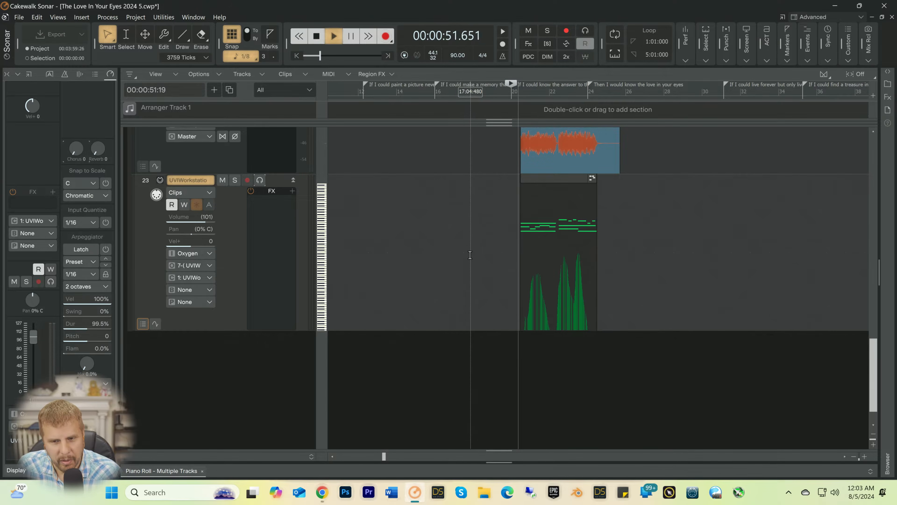
key(space)
scroll(454, 258, up, 3)
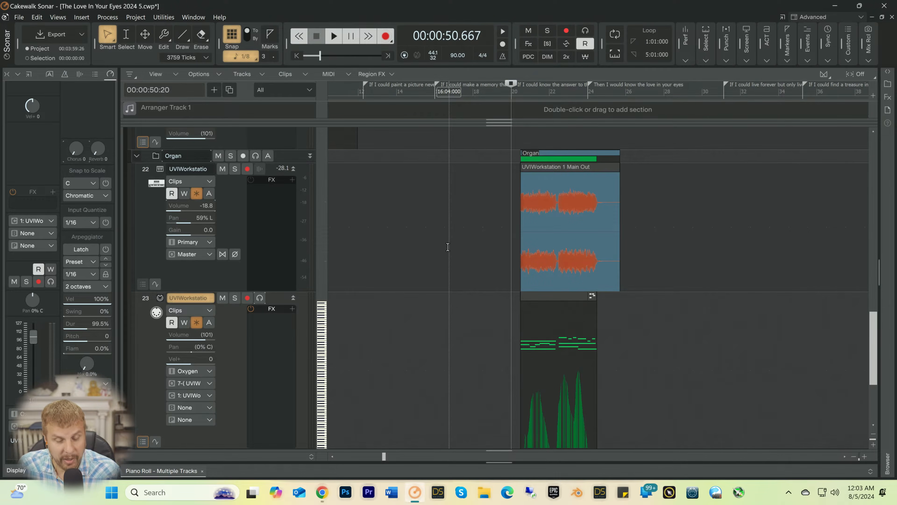
key(space)
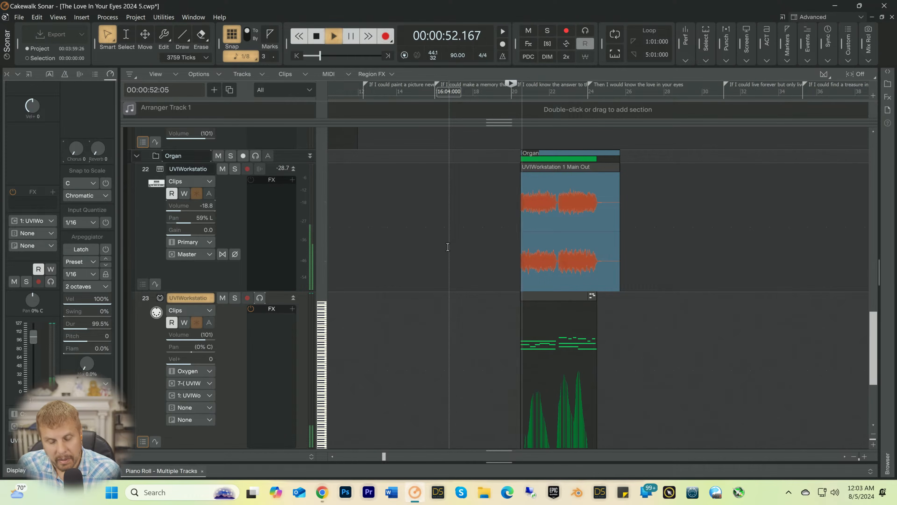
key(space)
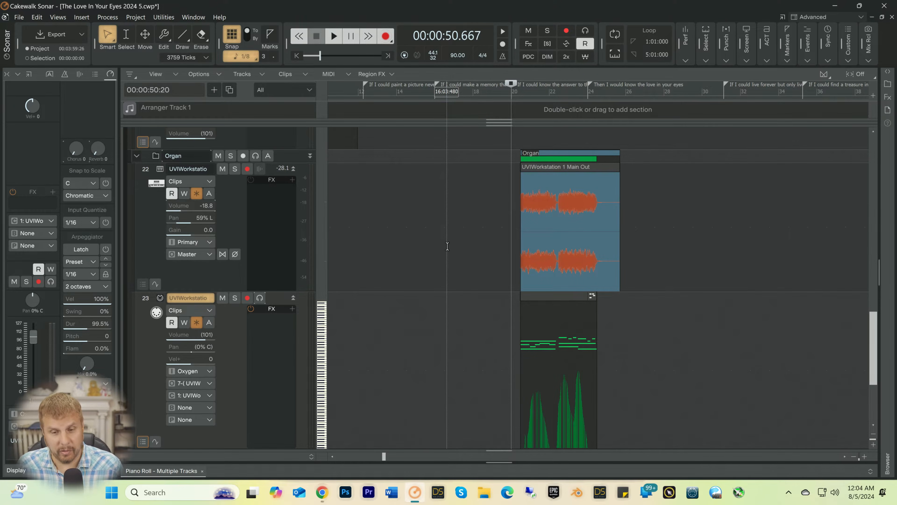
Step: Replay the organ's entry, starting once from measure 19, beat 2, and once from measure 20, beat 2
click(498, 92)
key(space)
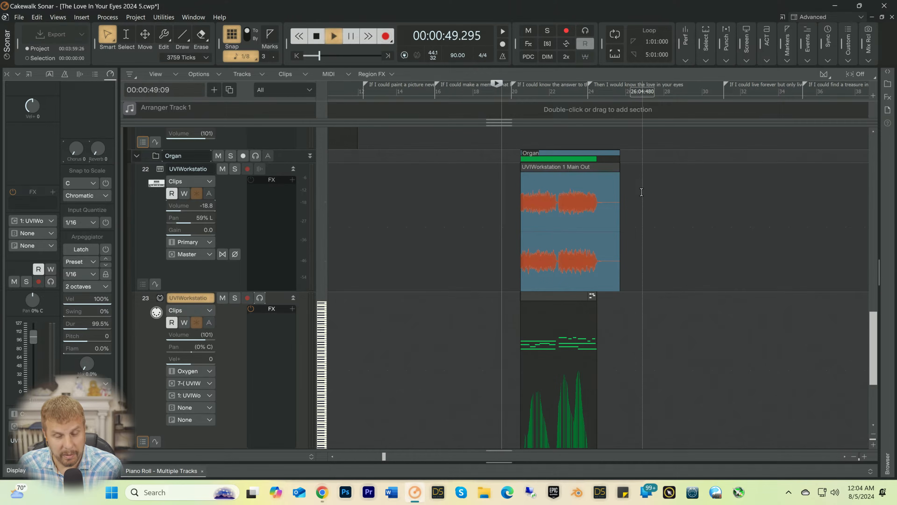
key(space)
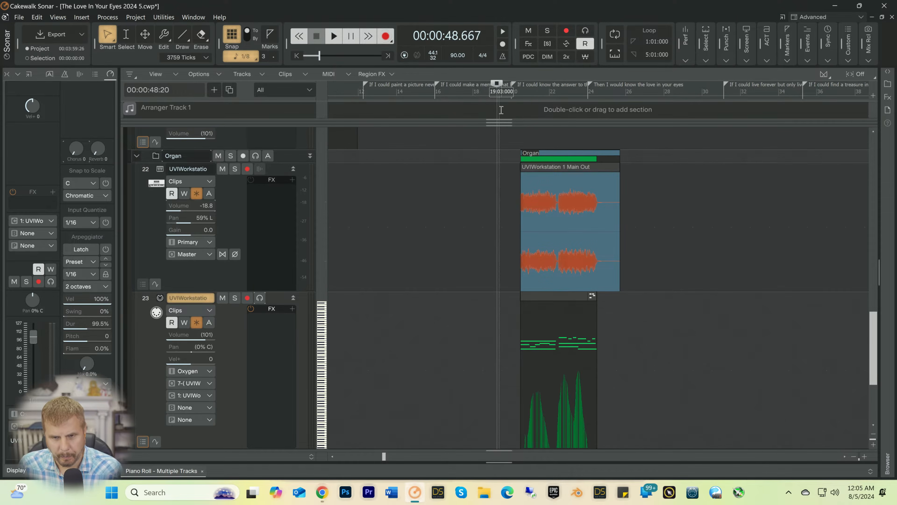
click(516, 94)
key(space)
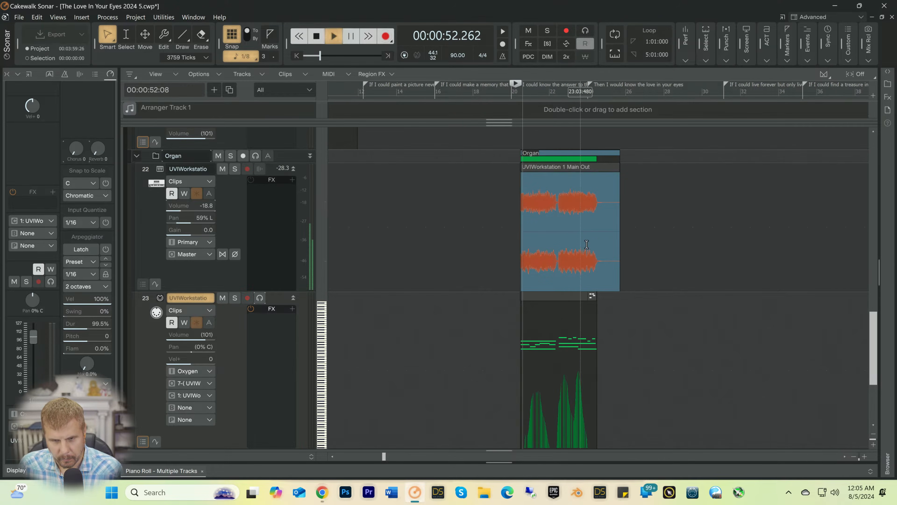
key(space)
Step: Insert a Kontakt 7 soft synth with a MIDI source track, a synth track folder and the first synth audio output
scroll(572, 230, down, 3)
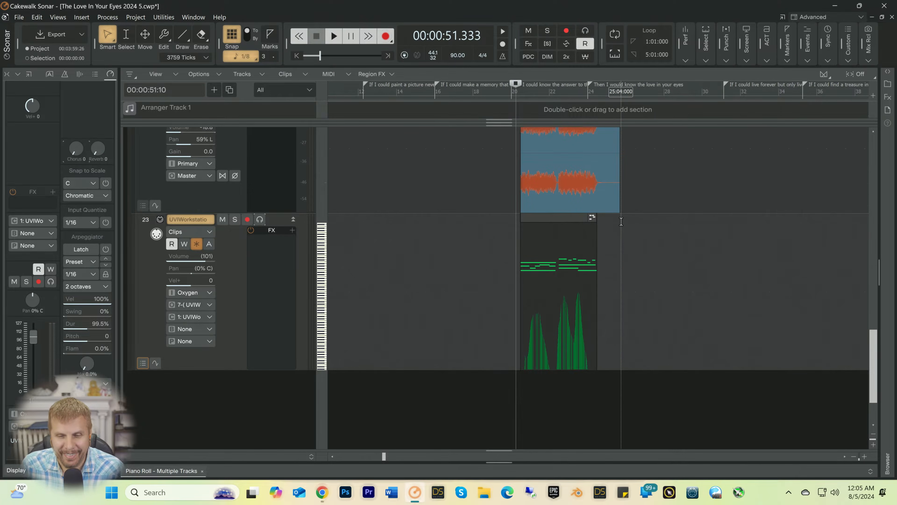
scroll(621, 221, down, 3)
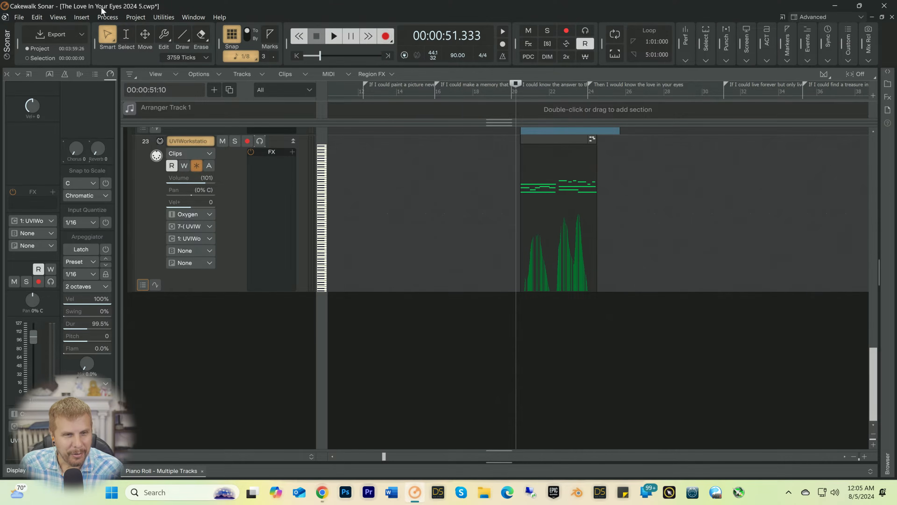
click(84, 17)
click(89, 50)
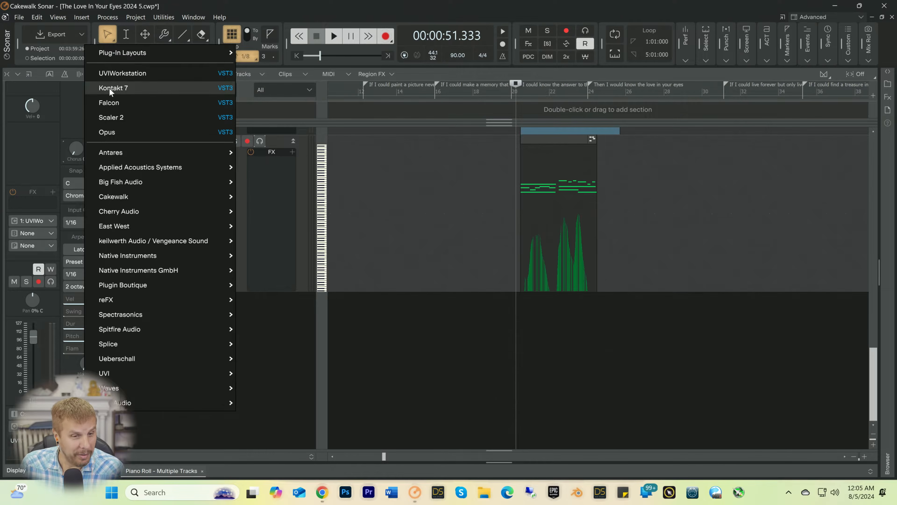
click(117, 92)
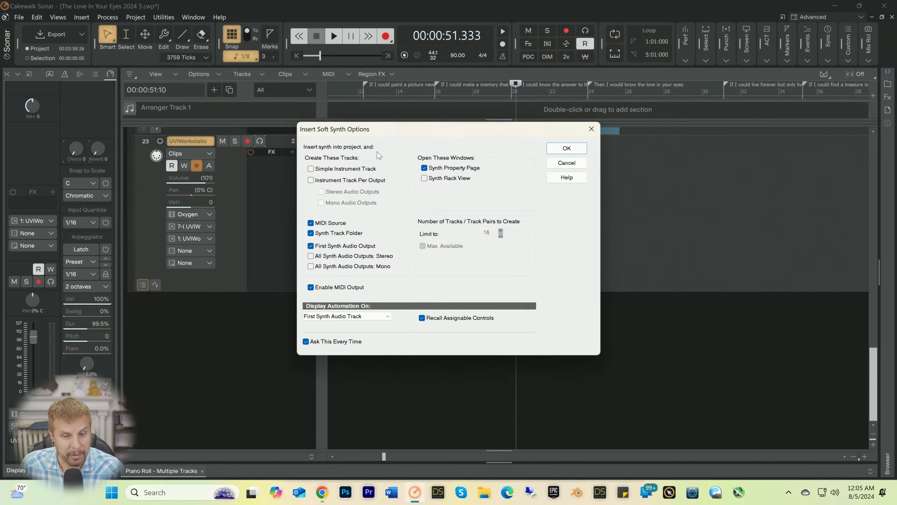
click(548, 151)
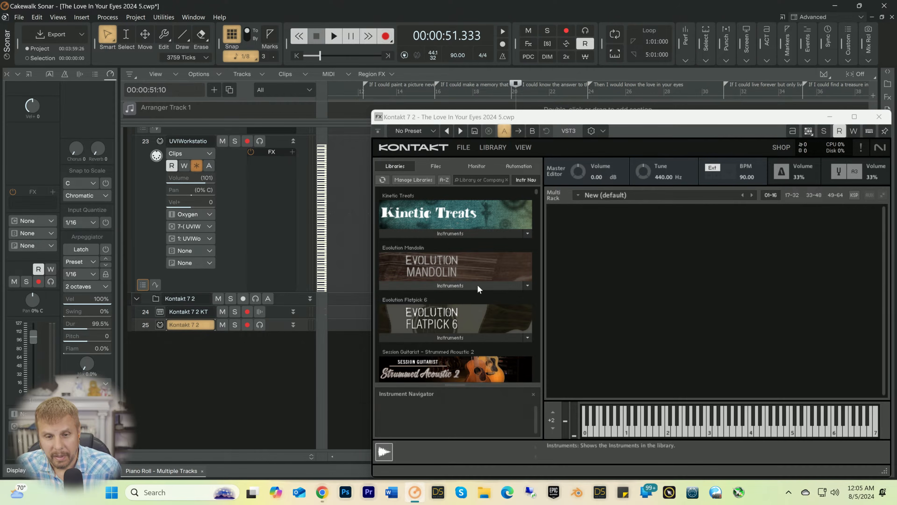
Step: Search the Kontakt libraries for brass, look at the matches and clear the search
scroll(455, 230, down, 2)
click(458, 179)
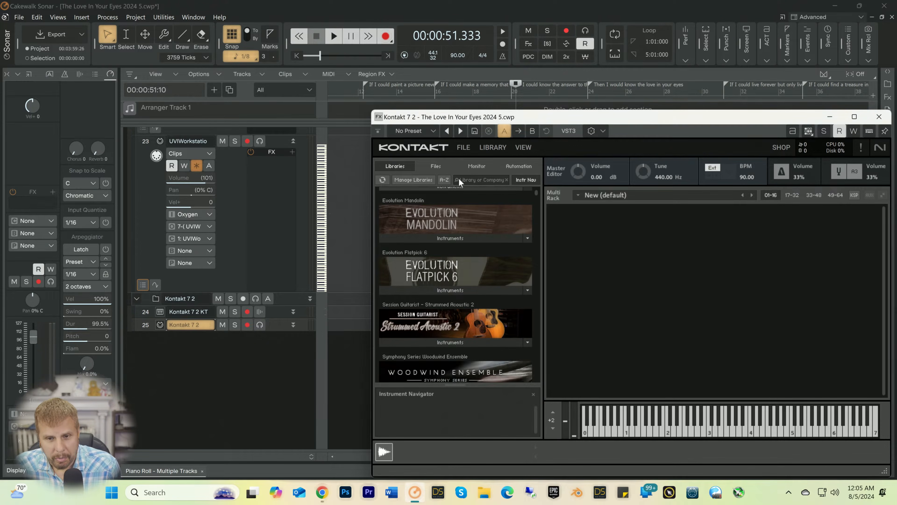
text(brass)
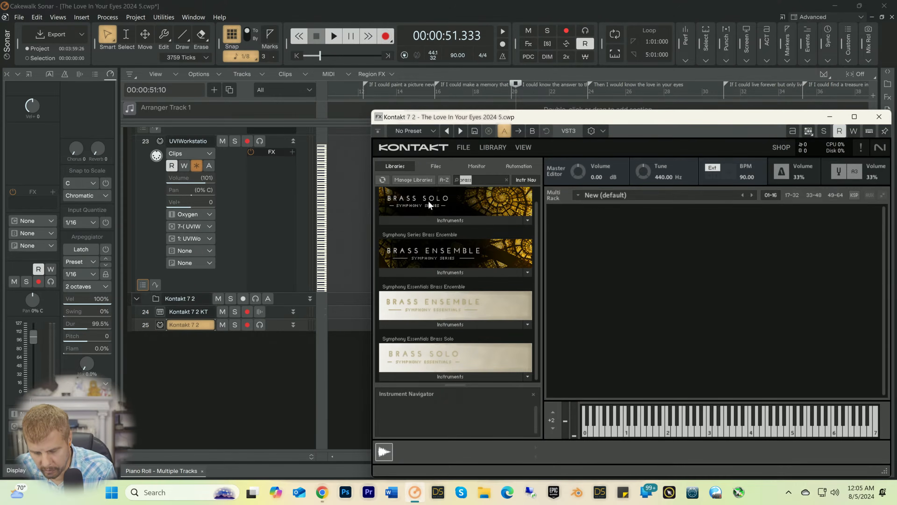
key(BackSpace)
key(BackSpace)
key(BackSpace)
key(BackSpace)
key(BackSpace)
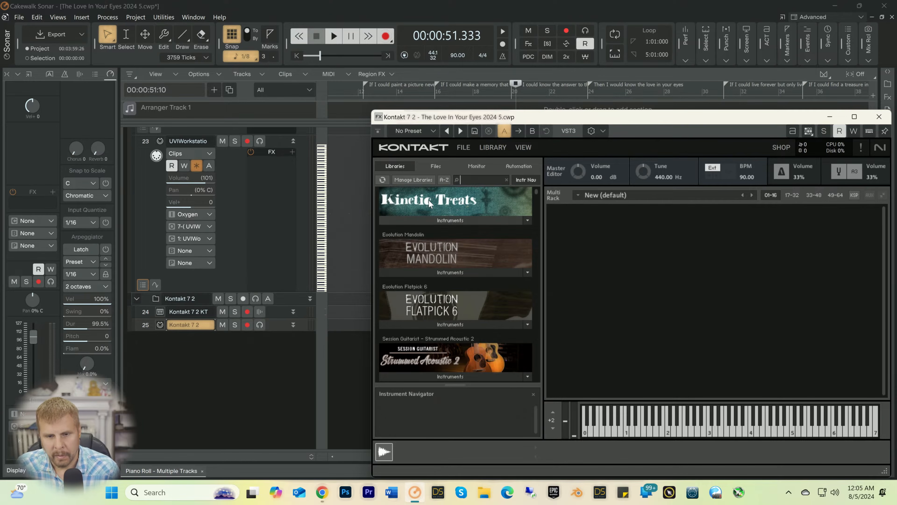
Step: Load the Session Horns Pro - Performance instrument from the Session Horns Pro library
scroll(465, 257, down, 2)
scroll(468, 273, down, 8)
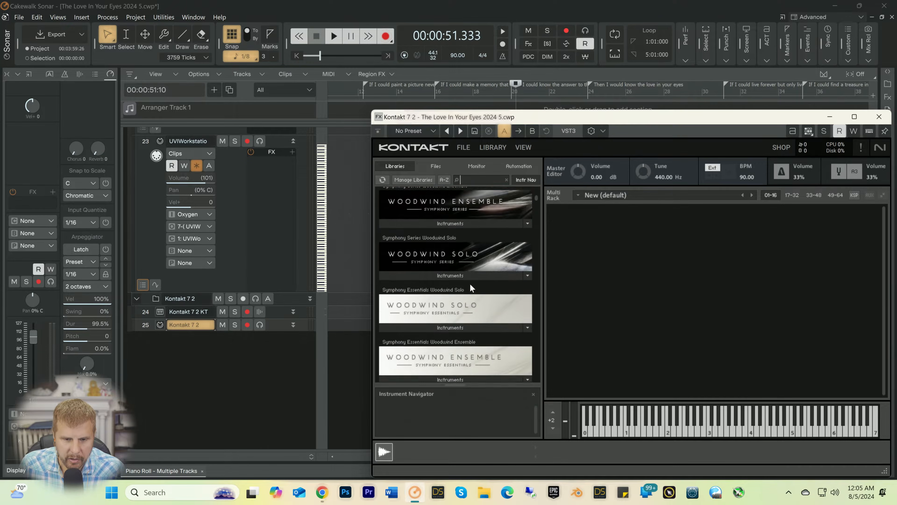
scroll(471, 284, down, 3)
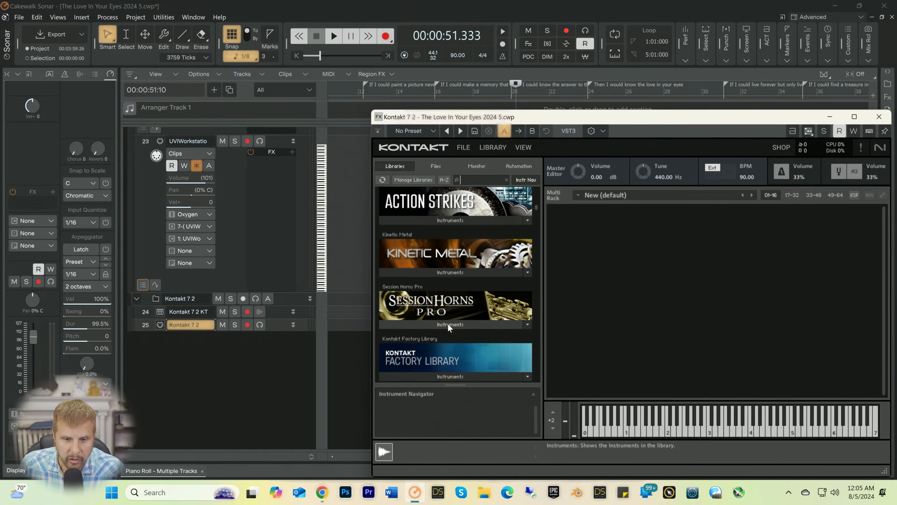
click(448, 324)
scroll(450, 308, down, 1)
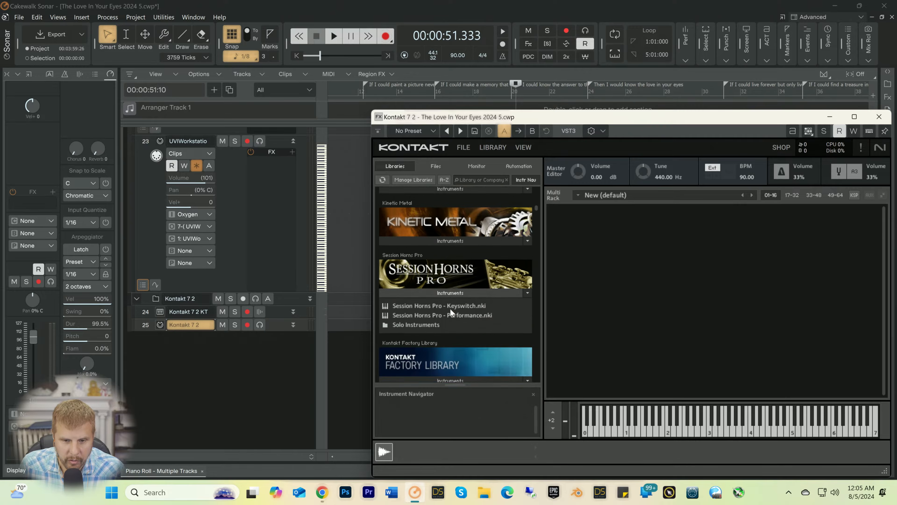
click(412, 314)
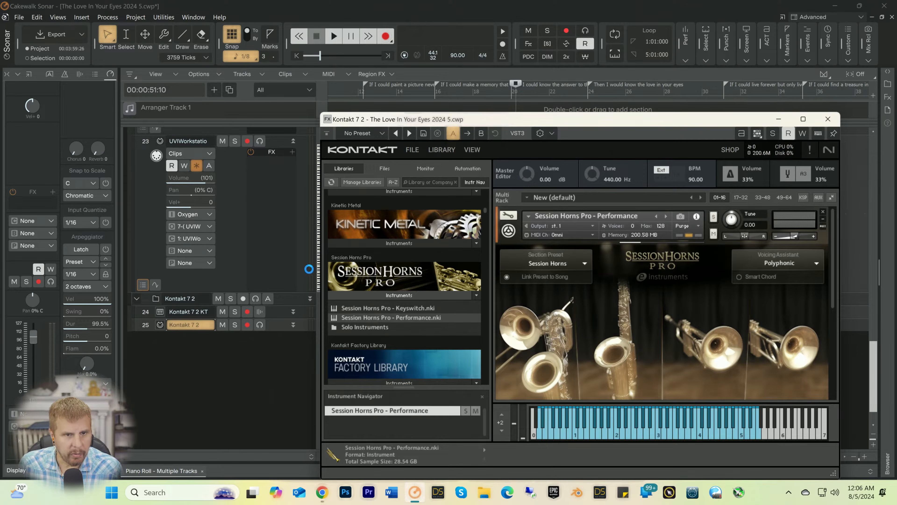
Step: Set the Session Horns Pro Voicing Assistant to Legato and minimize the Kontakt window
drag(497, 121, 257, 92)
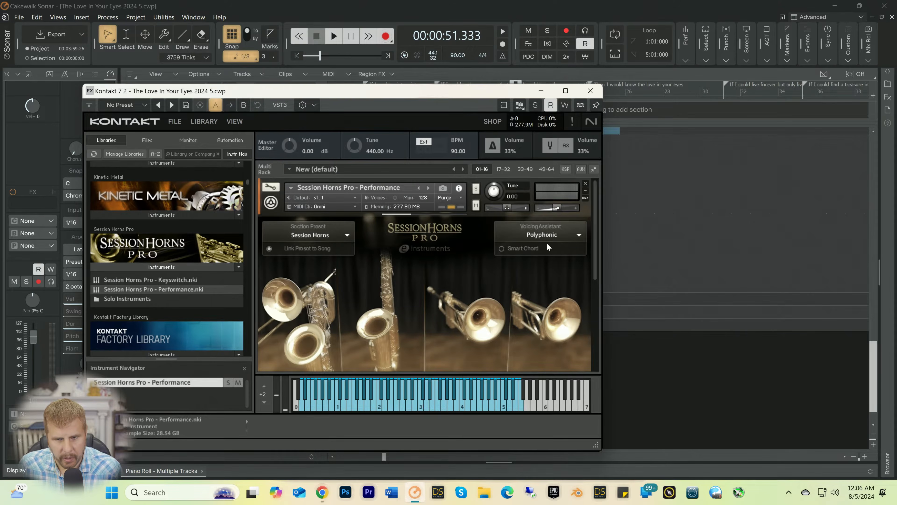
click(550, 235)
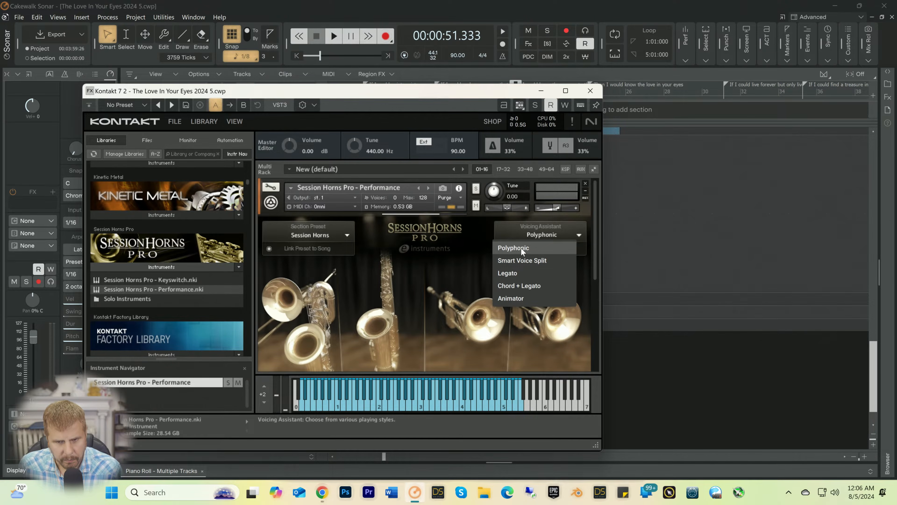
click(505, 272)
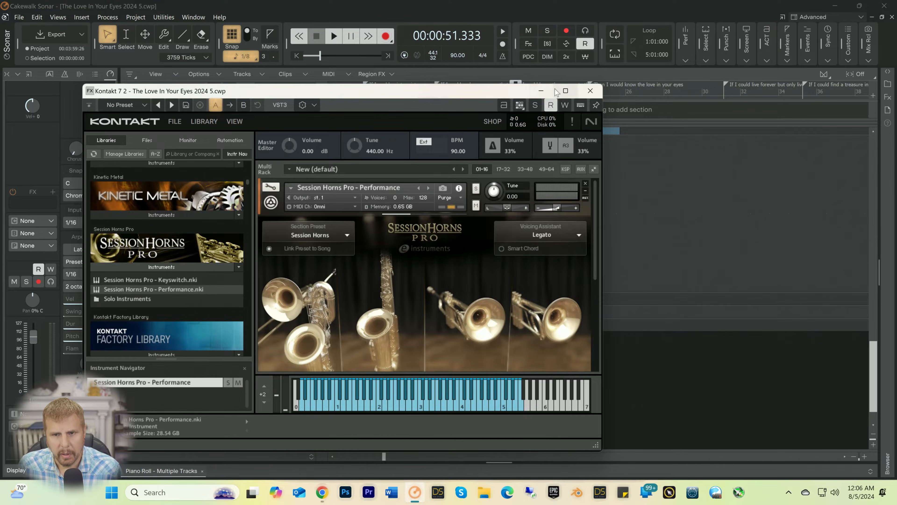
click(541, 90)
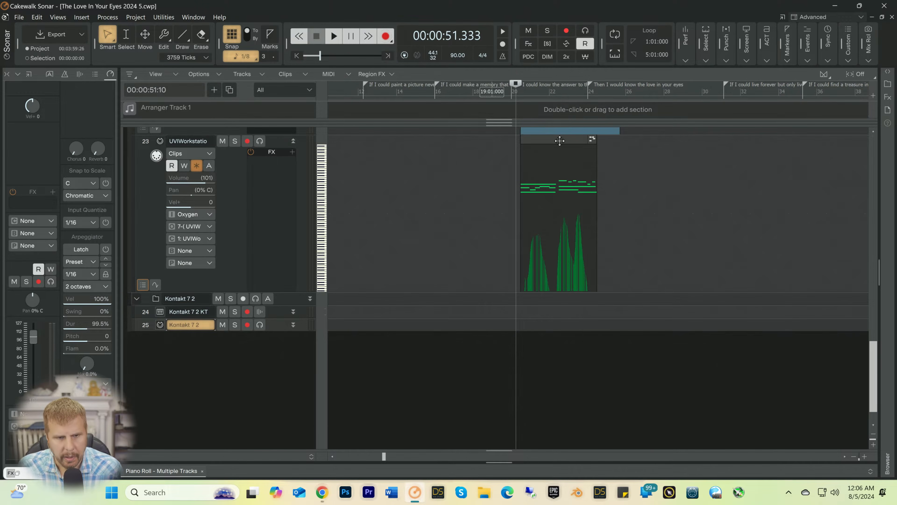
Step: Turn on input echo for the Kontakt 7 2 MIDI track and enlarge the track until all its controls show
click(260, 325)
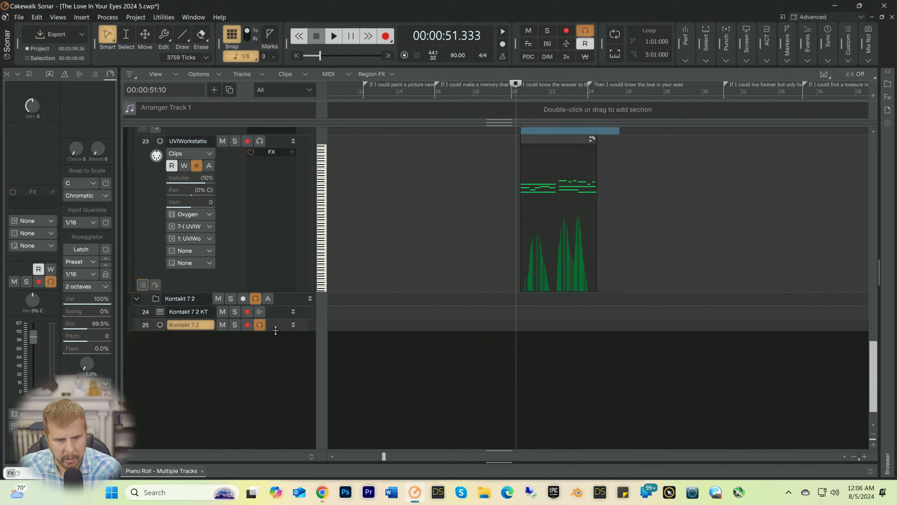
drag(276, 330, 271, 411)
scroll(238, 343, down, 3)
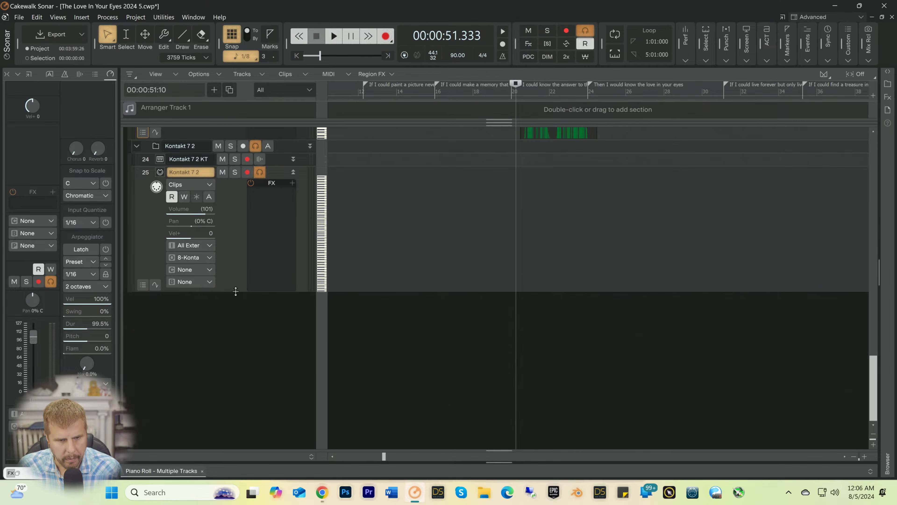
drag(235, 291, 227, 320)
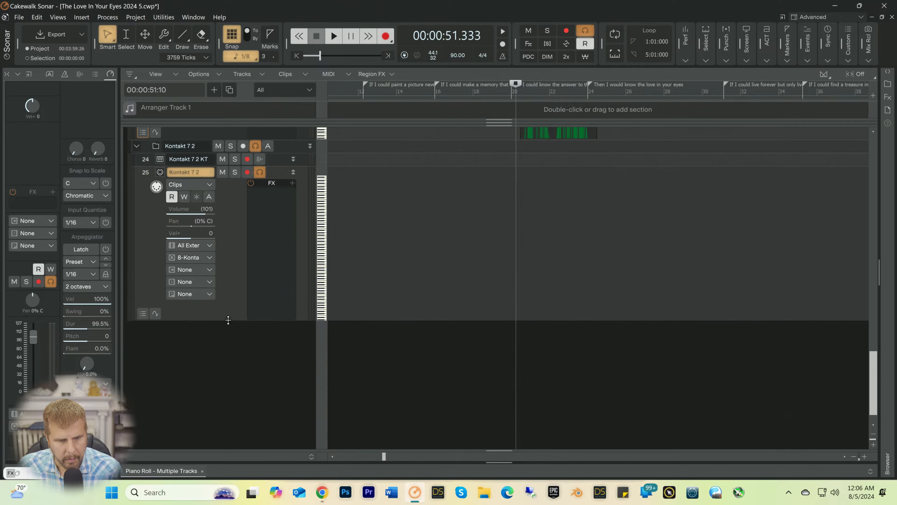
Step: Set the Kontakt 7 2 MIDI track's input to Oxygen 49 MIDI Omni and its output channel to 1: Kontakt 7
click(208, 245)
mouse_move(241, 311)
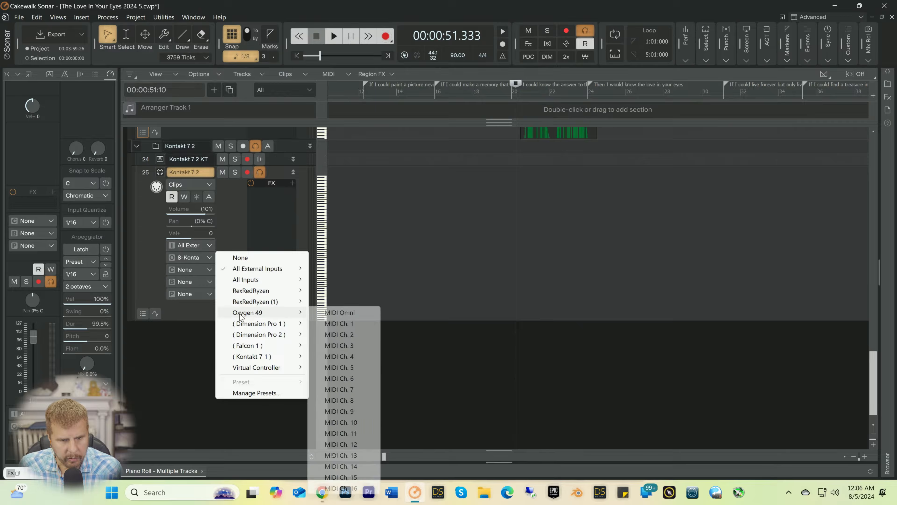
click(344, 313)
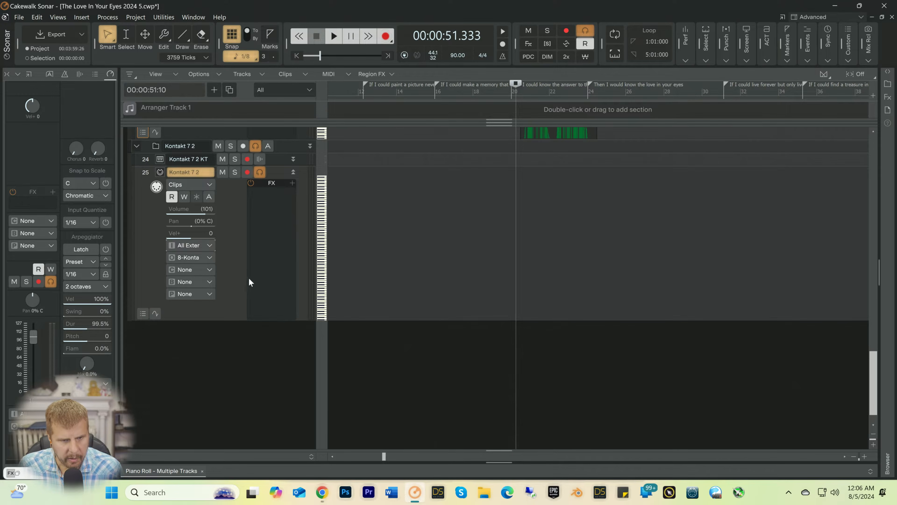
click(208, 270)
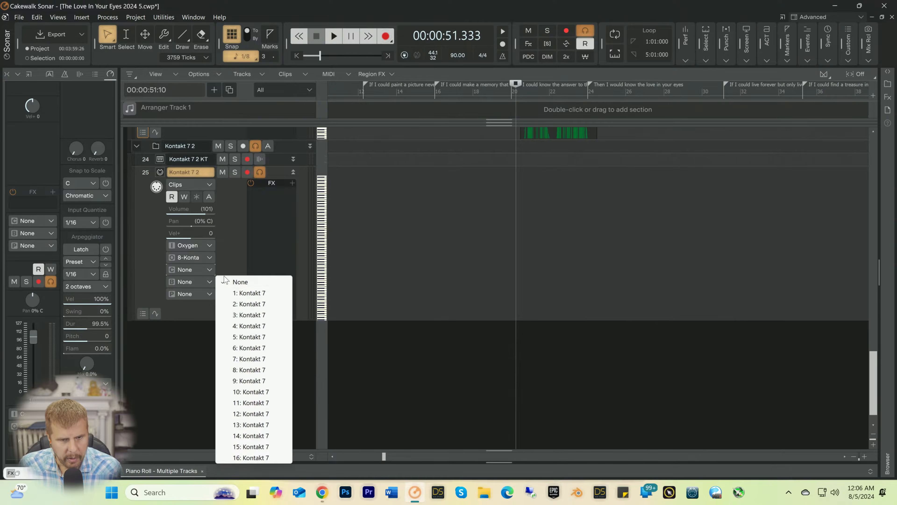
click(243, 293)
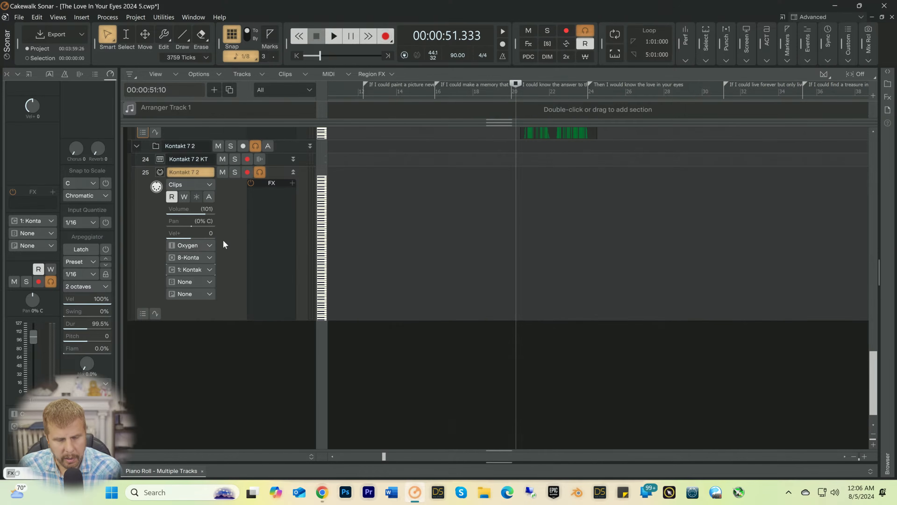
Step: Copy the UVIWorkstation clip near measure 20 to the Kontakt 7 2 MIDI track at the same time position
scroll(429, 240, up, 2)
scroll(565, 253, up, 3)
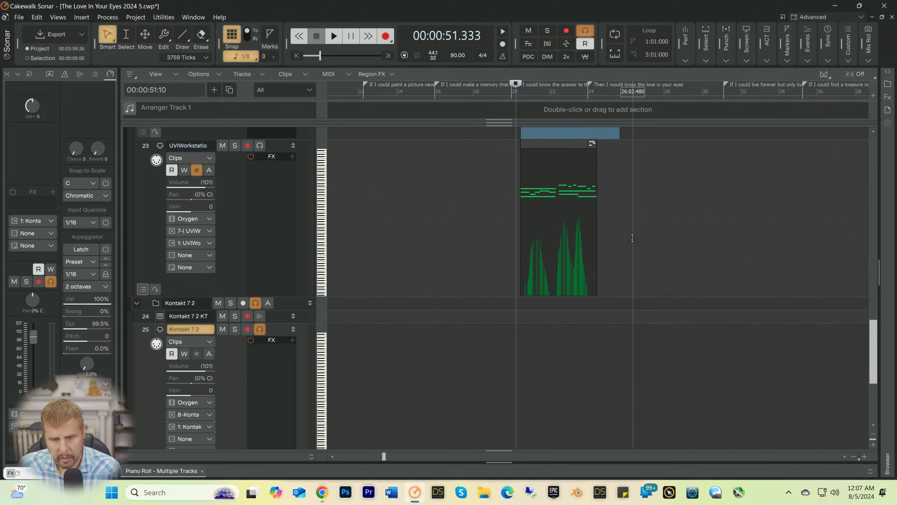
drag(633, 238, 467, 216)
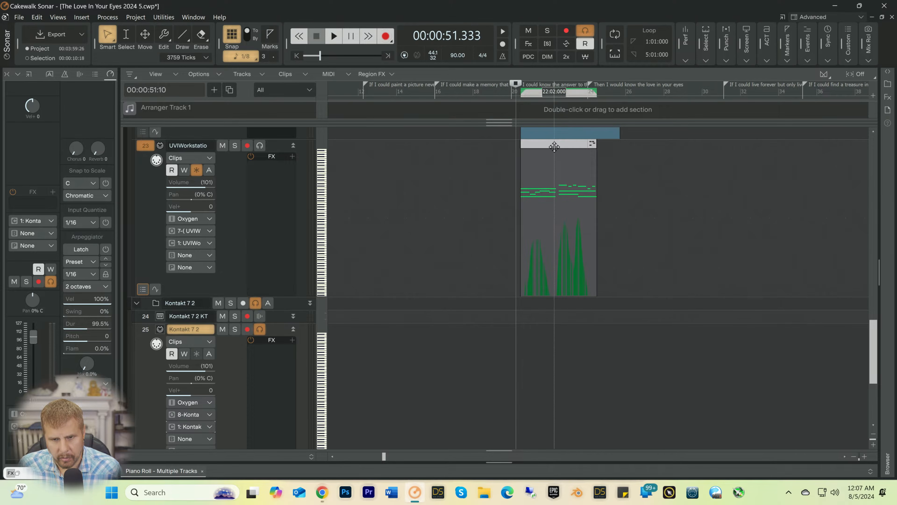
drag(555, 147, 537, 351)
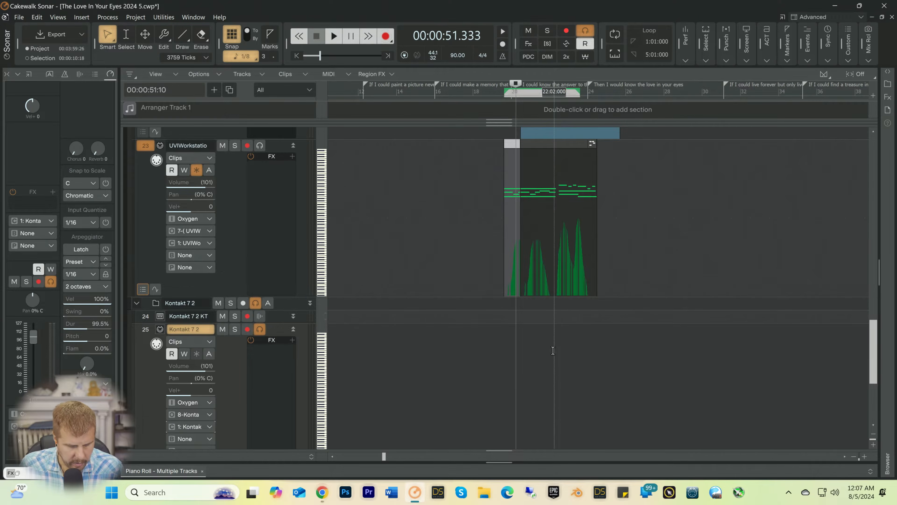
key(ctrl+z)
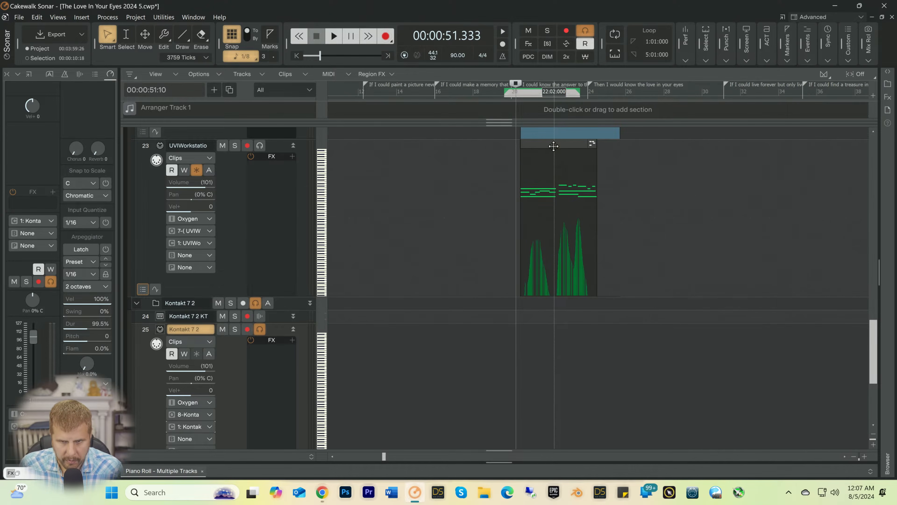
drag(554, 144, 542, 373)
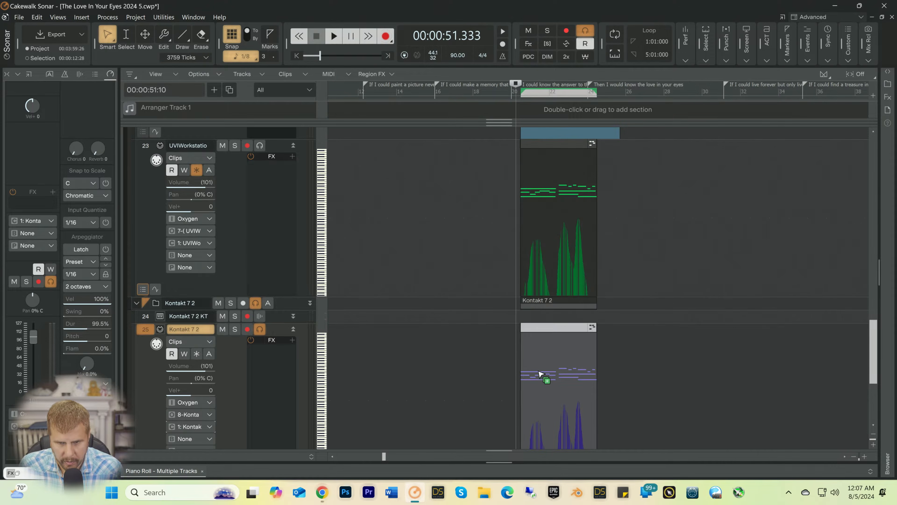
Step: Open the copied Kontakt 7 2 clip in the Piano Roll, enlarge the controller pane and show the 1-Modulation controller on Channel 1
scroll(545, 360, down, 2)
double_click(551, 348)
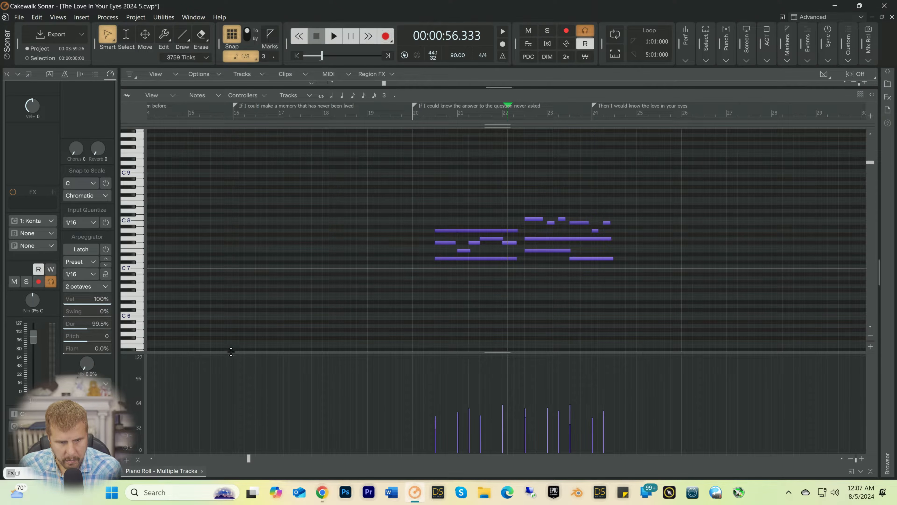
drag(231, 351, 243, 261)
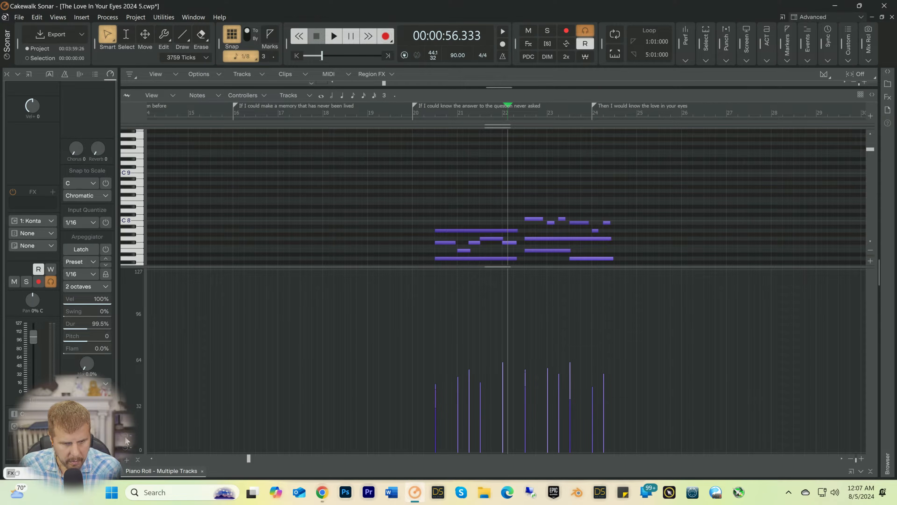
click(125, 460)
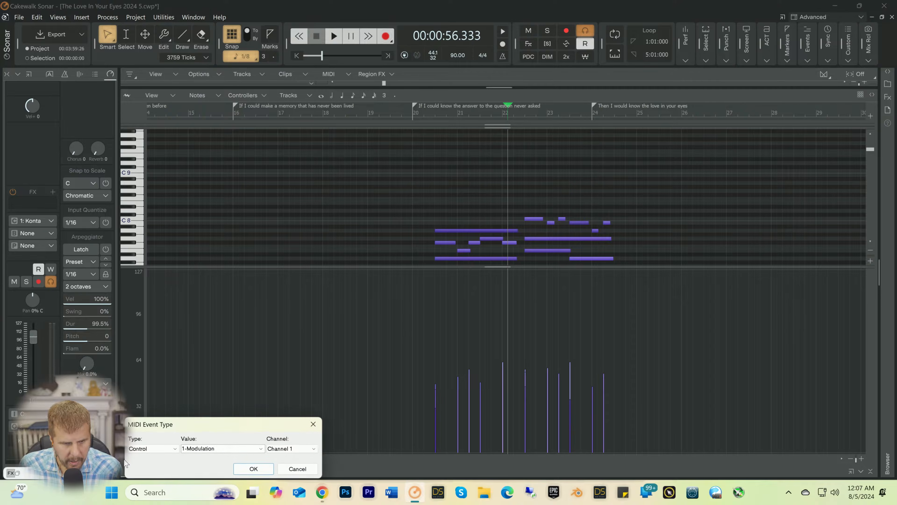
click(207, 452)
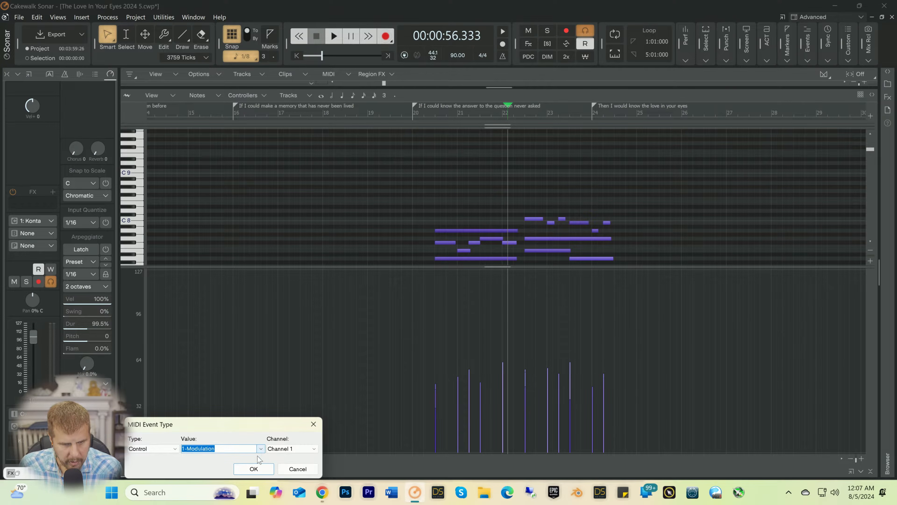
click(255, 469)
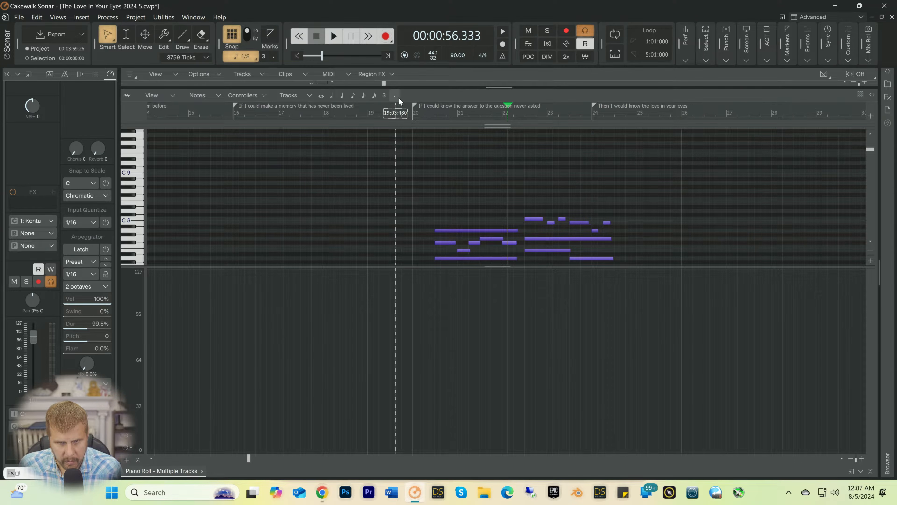
Step: Play the copied brass part from just before measure 20, stop playback and collapse the Piano Roll
click(394, 106)
key(space)
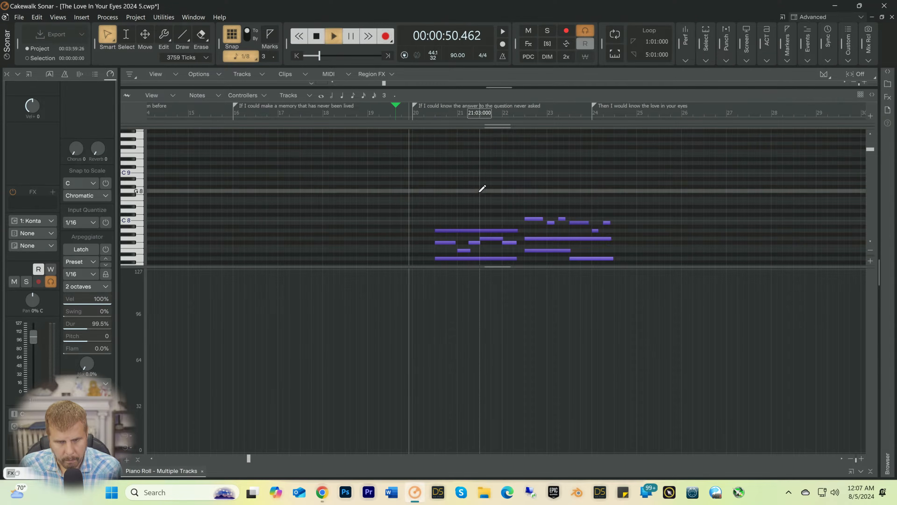
key(space)
click(870, 471)
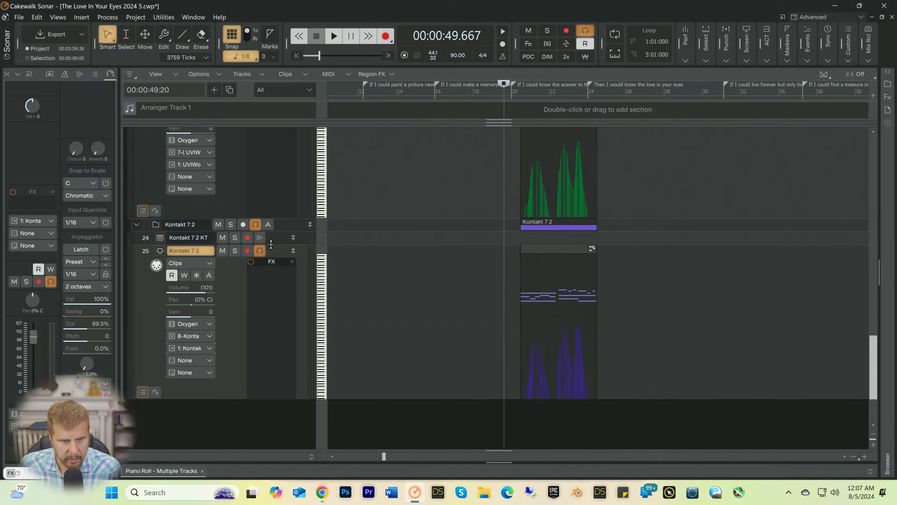
Step: Expand the Kontakt 7 2 KT track, pan it 68% R and set its volume to -0.8 while playing the part
drag(268, 248, 267, 317)
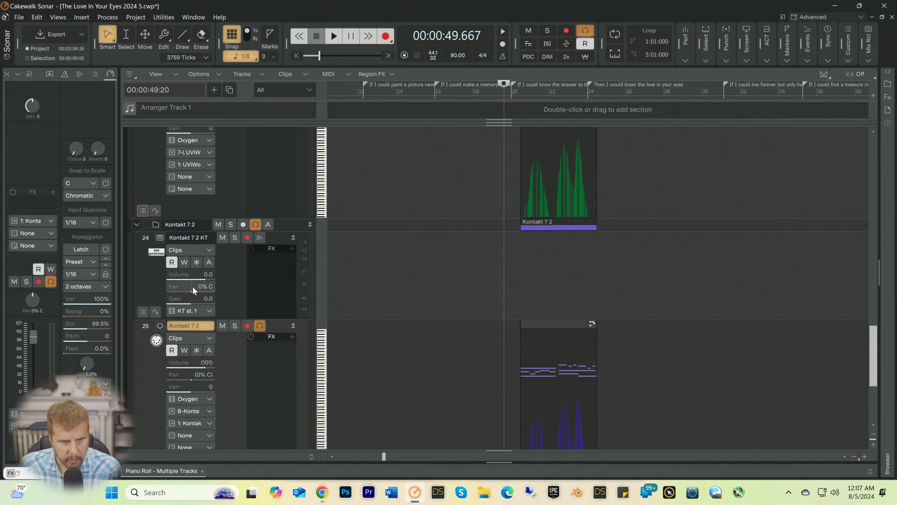
drag(193, 286, 209, 286)
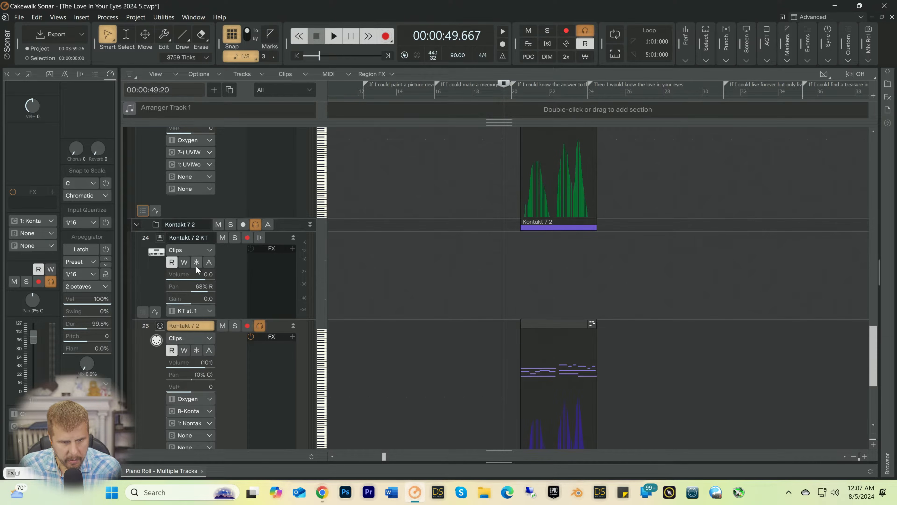
click(192, 276)
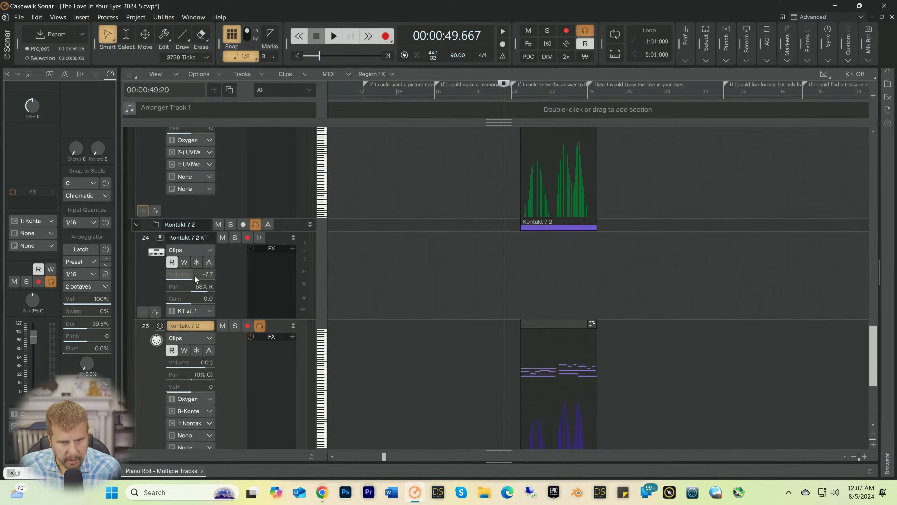
key(space)
drag(195, 275, 205, 275)
key(space)
Step: Erase all controller events of the copied Kontakt 7 2 clip in the Piano Roll and collapse the Piano Roll
double_click(542, 392)
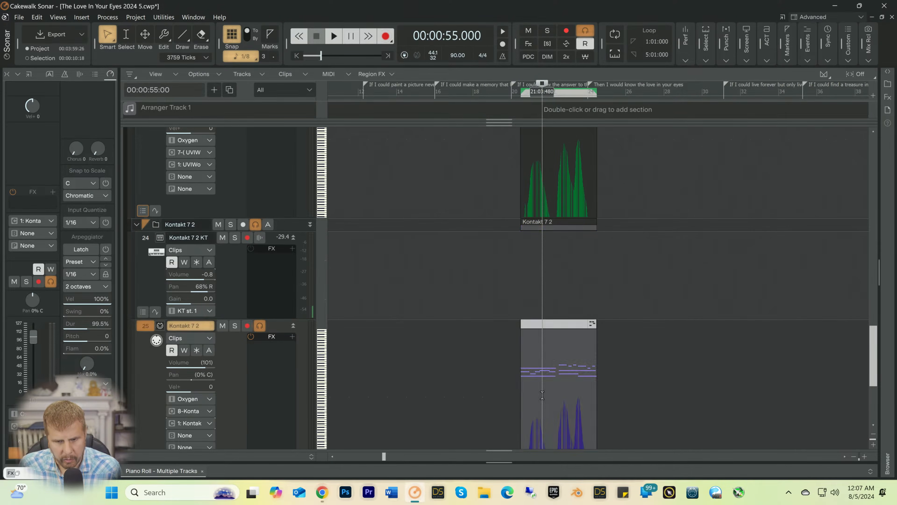
key(t)
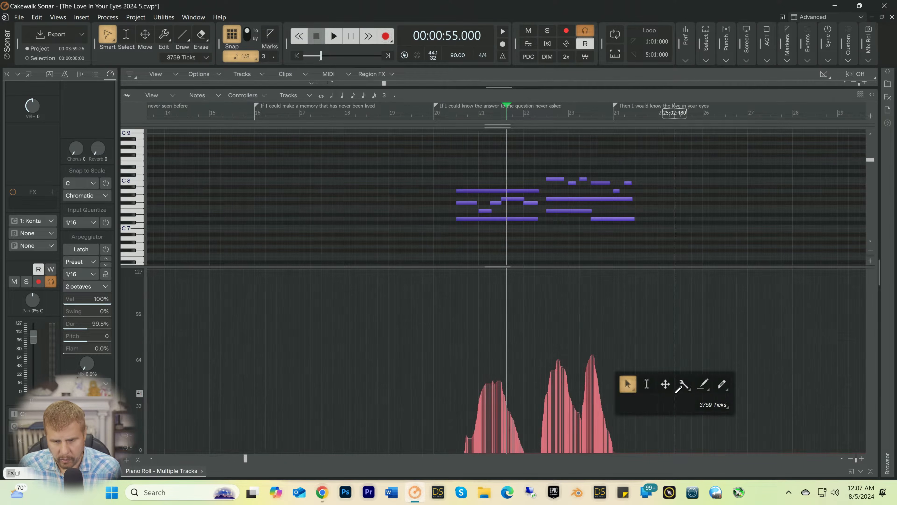
click(722, 384)
drag(518, 434, 861, 460)
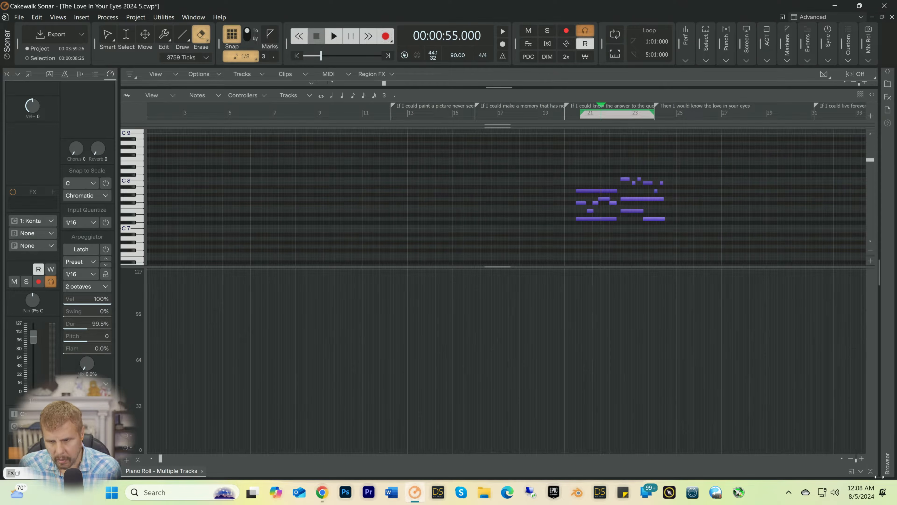
click(861, 471)
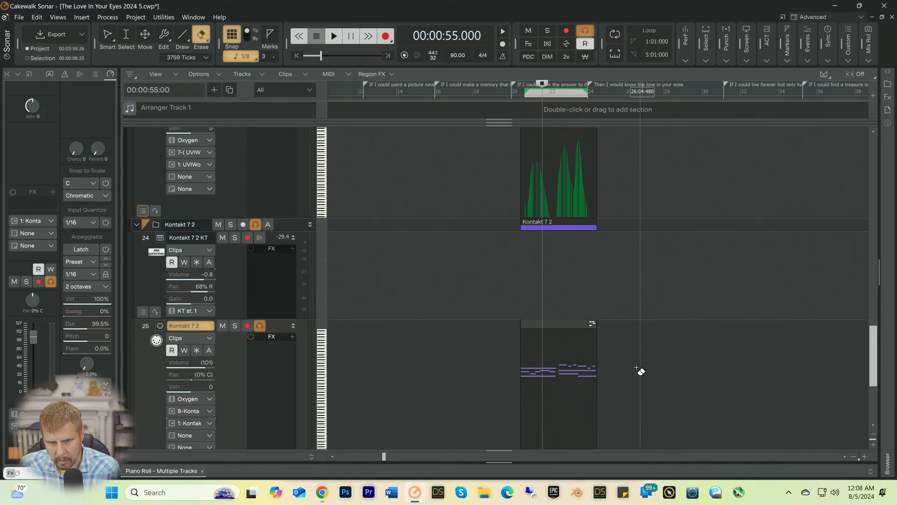
Step: Erase the copied clip from the Kontakt 7 2 MIDI track and switch back to the Smart tool
drag(855, 459, 855, 459)
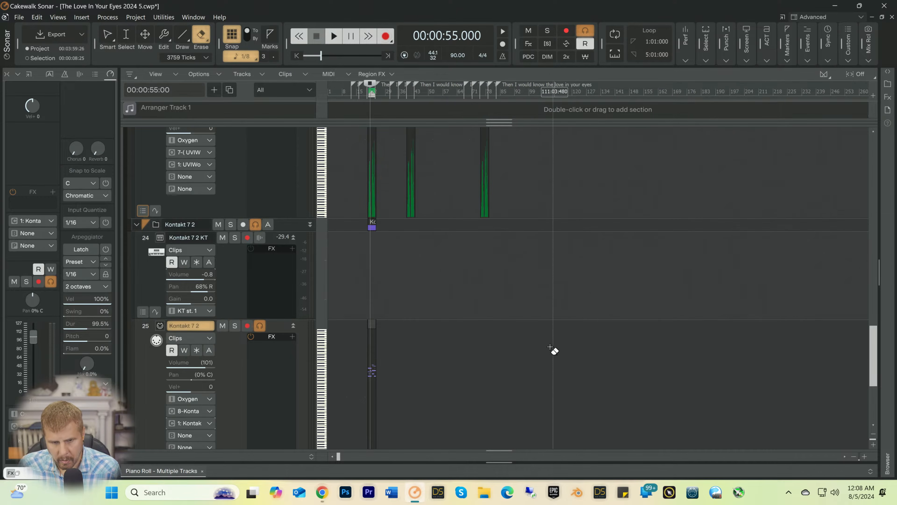
drag(512, 392, 323, 357)
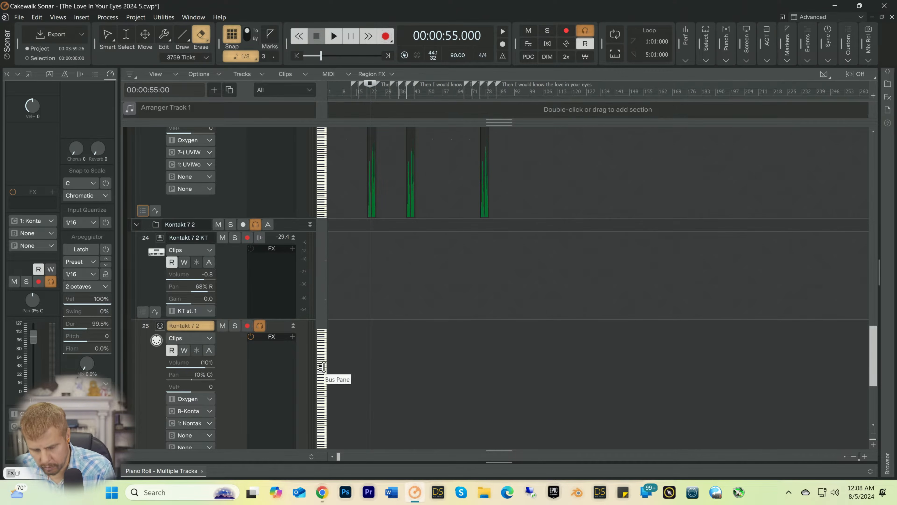
key(t)
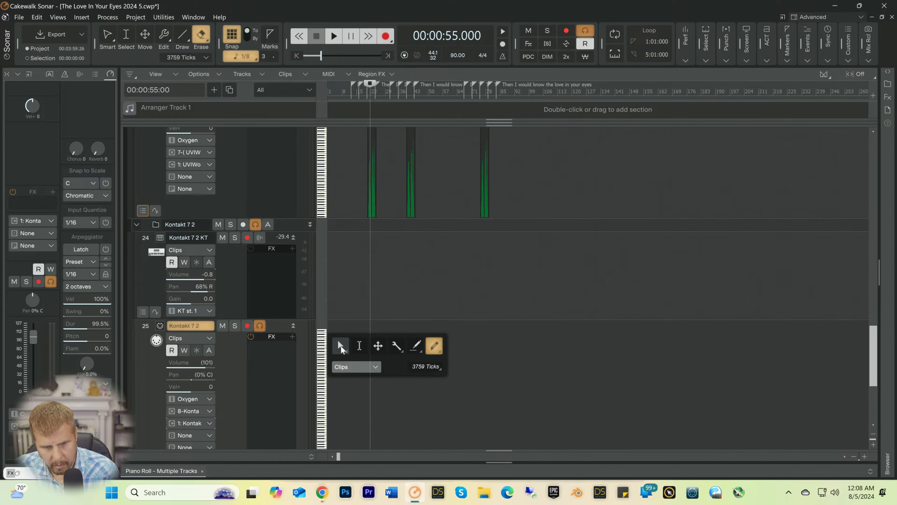
click(340, 345)
Step: Copy all three UVIWorkstation clips onto the Kontakt 7 2 MIDI track at the same time positions
scroll(530, 261, up, 3)
drag(541, 261, 330, 232)
drag(372, 182, 375, 403)
scroll(396, 352, down, 3)
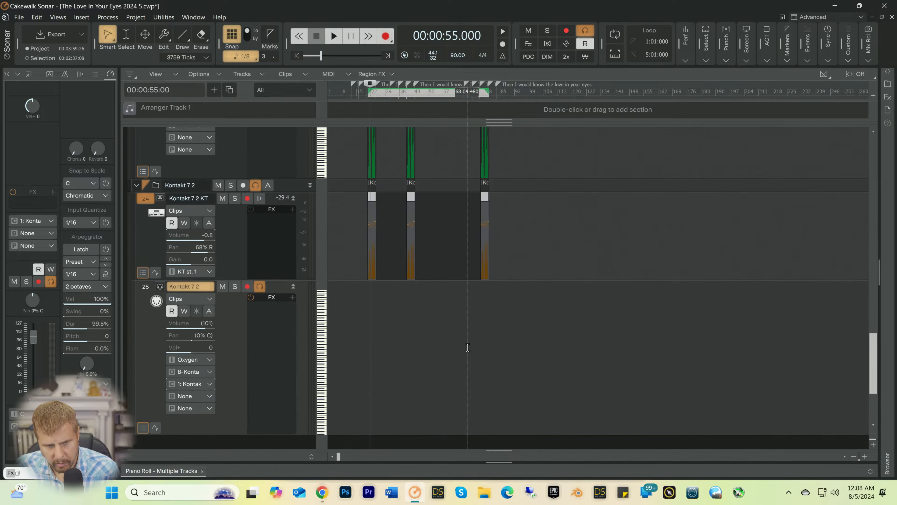
drag(542, 237, 314, 208)
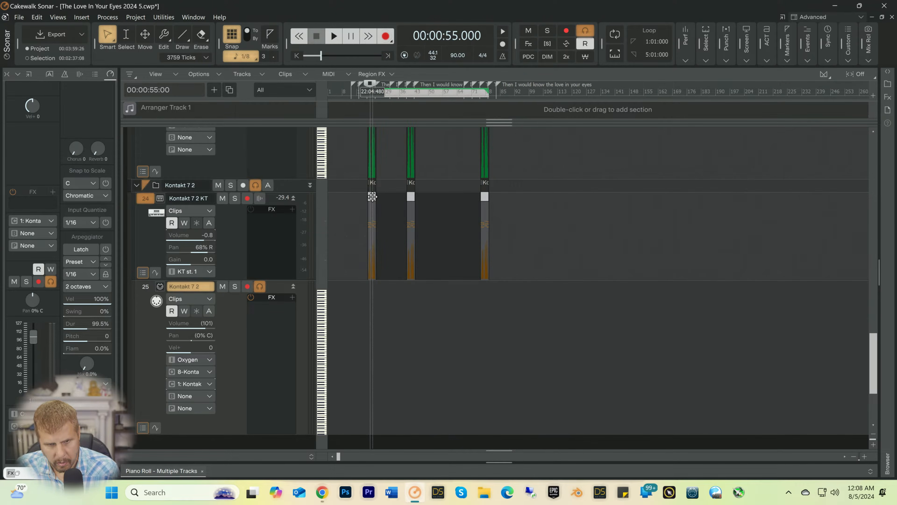
drag(372, 197, 371, 364)
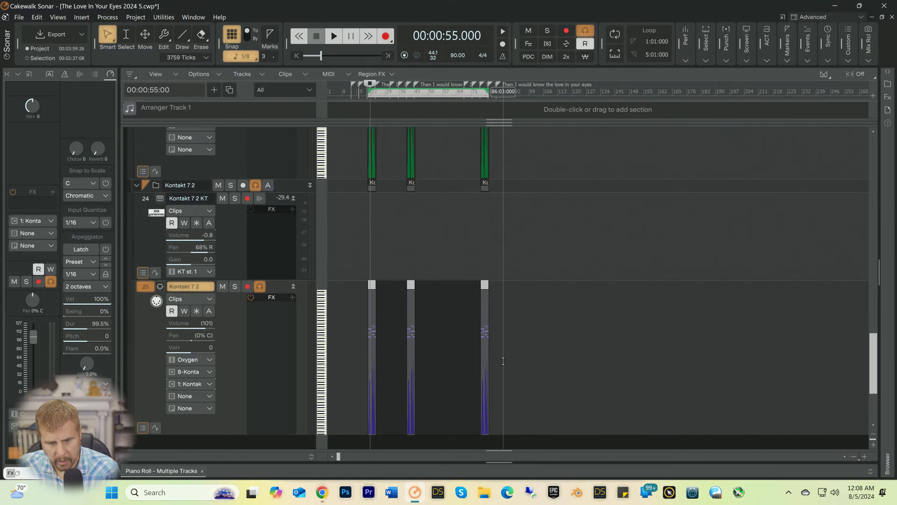
Step: Erase the controller events under all three copied Kontakt 7 2 clips in the Piano Roll and collapse the Piano Roll
double_click(371, 364)
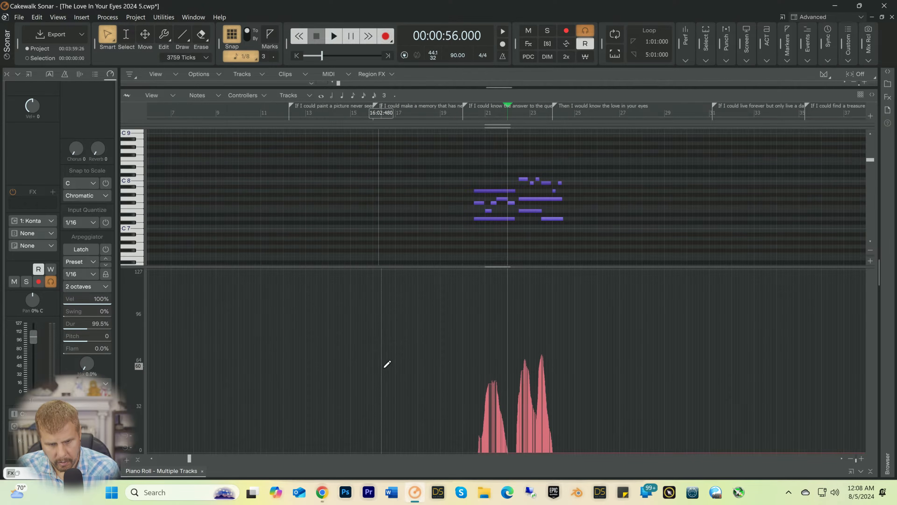
click(851, 459)
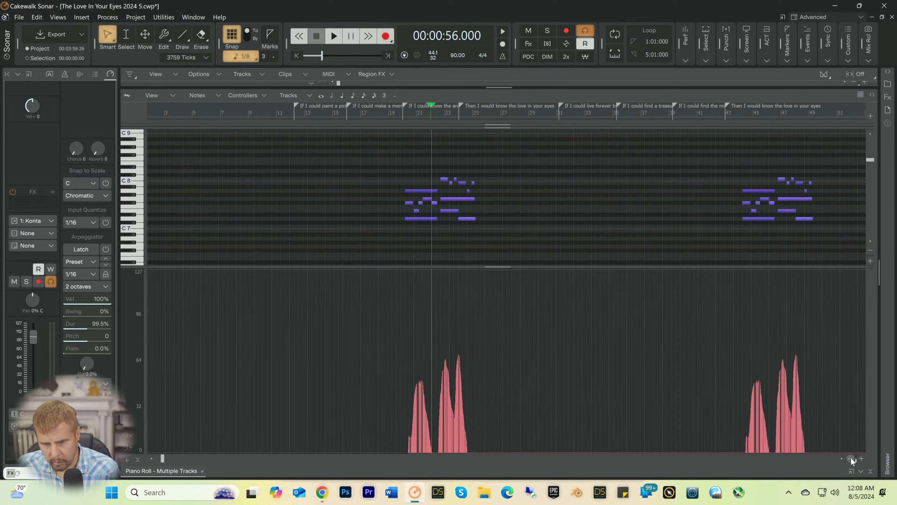
click(852, 458)
key(t)
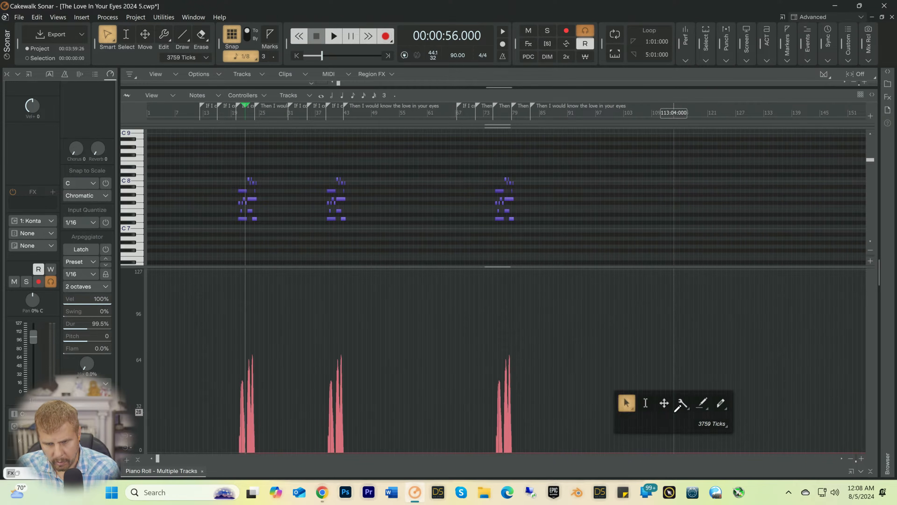
click(719, 407)
drag(629, 434, 149, 434)
click(871, 473)
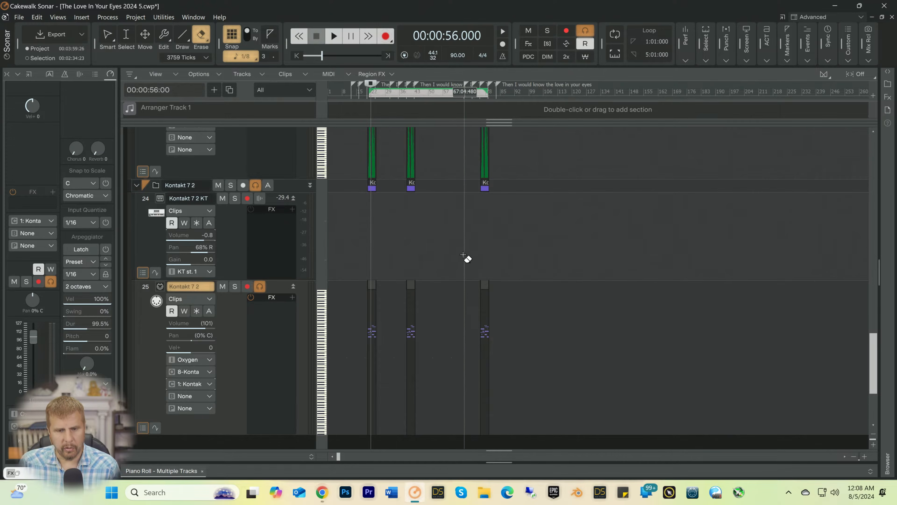
Step: Open the three Kontakt 7 2 clips in the Piano Roll with the Smart tool and transpose all their notes down two octaves
middle_click(342, 350)
click(295, 341)
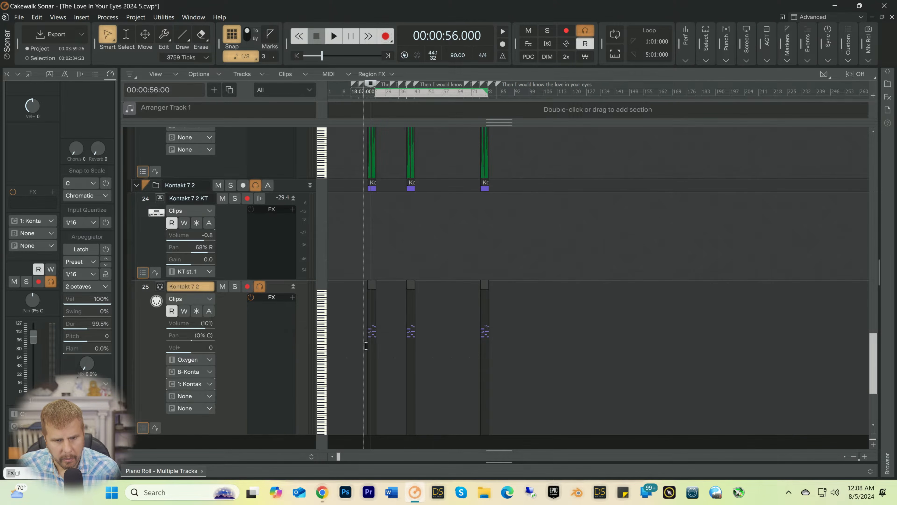
double_click(371, 350)
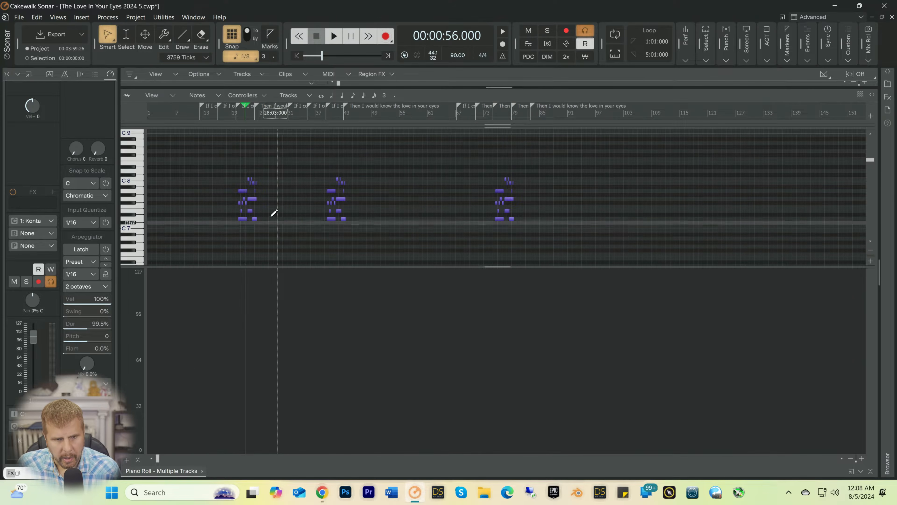
drag(195, 160, 564, 260)
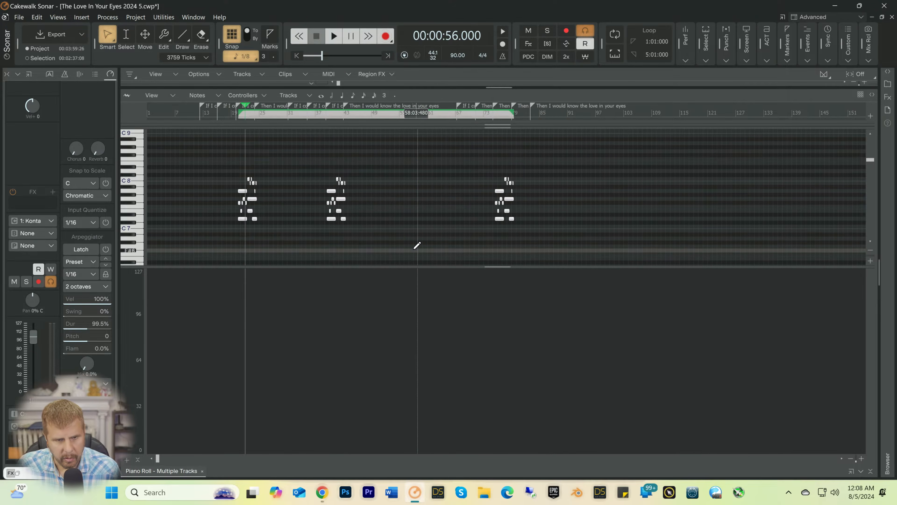
scroll(282, 232, down, 1)
scroll(279, 236, down, 1)
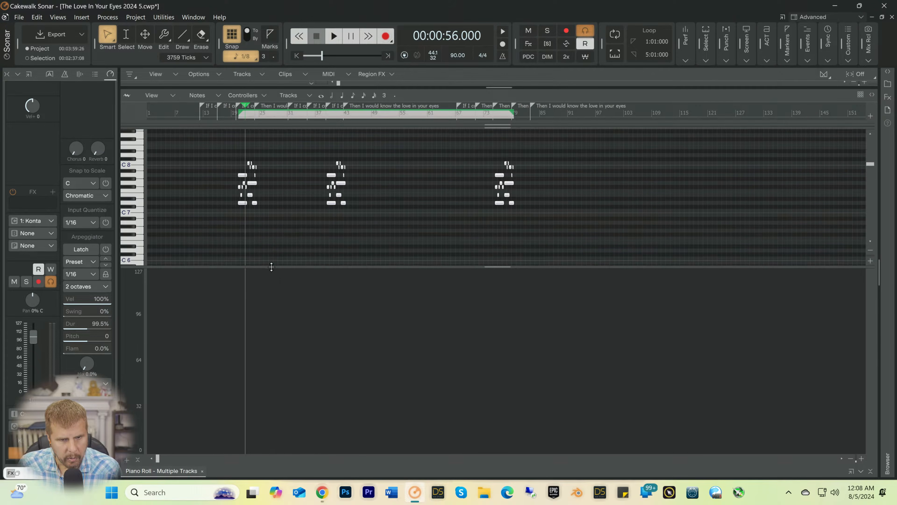
drag(272, 266, 269, 348)
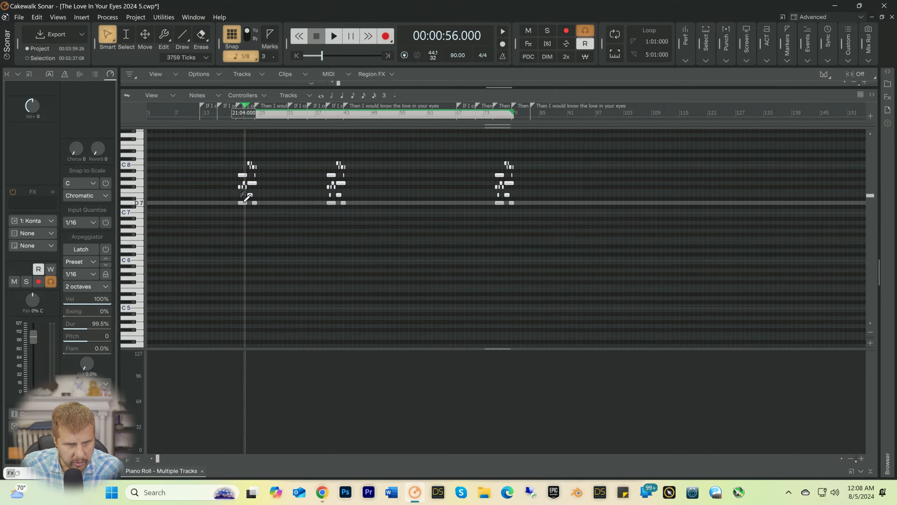
drag(242, 202, 240, 299)
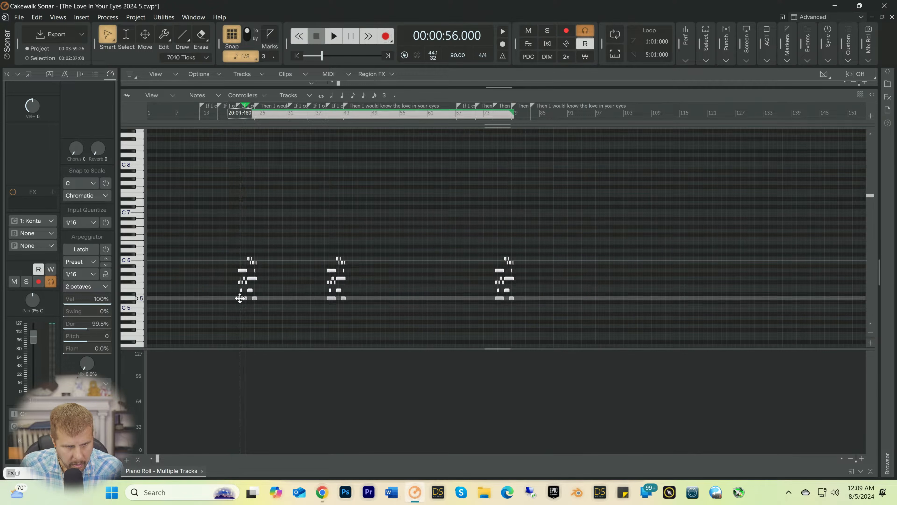
Step: Play the song from just before the first group of notes to audition the transposed horn part
click(235, 119)
key(space)
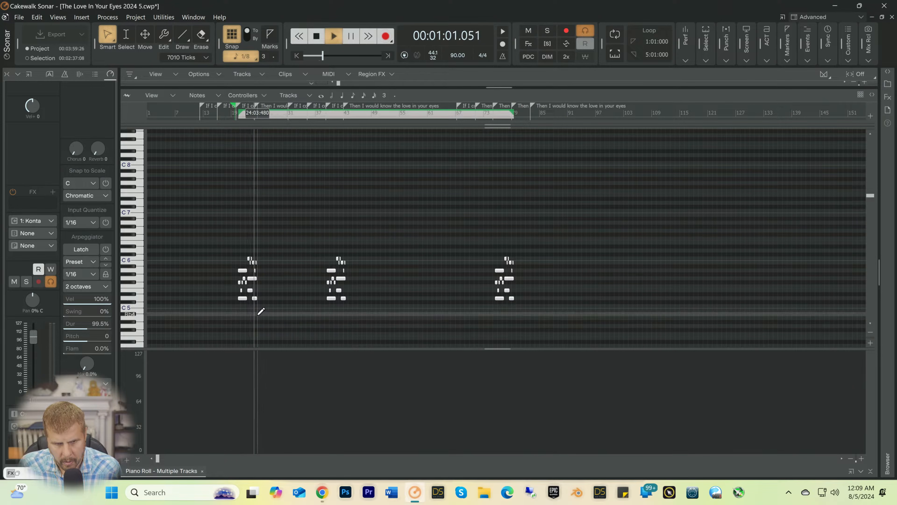
key(space)
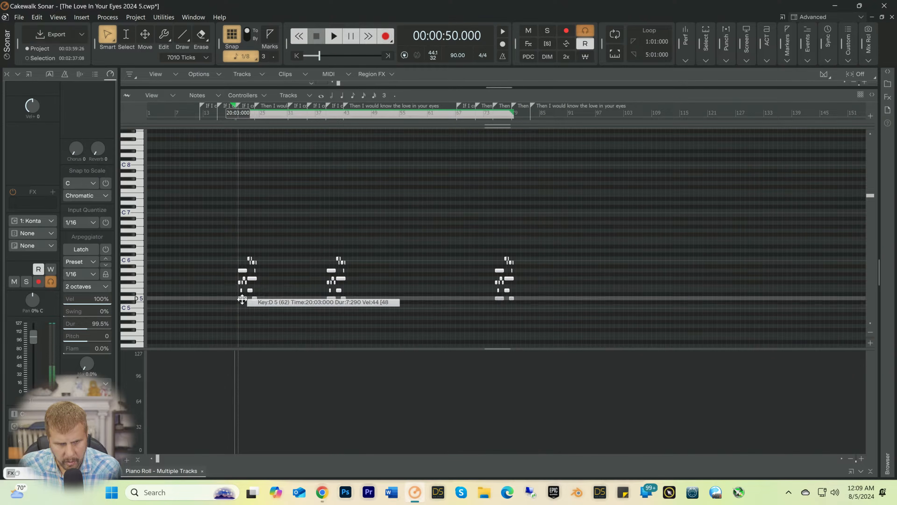
Step: Raise all selected horn notes one octave and lower the Kontakt 7 2 KT track volume to -3.6 during playback
drag(242, 297, 242, 251)
key(space)
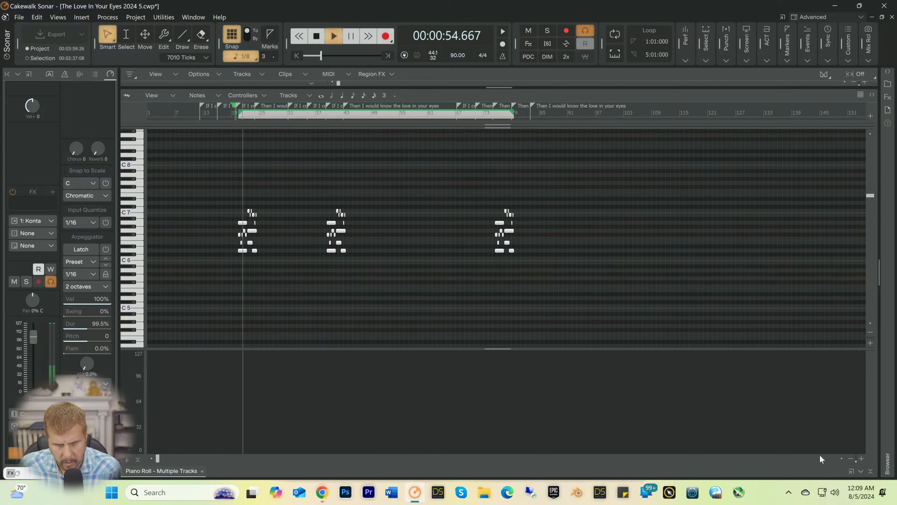
click(873, 474)
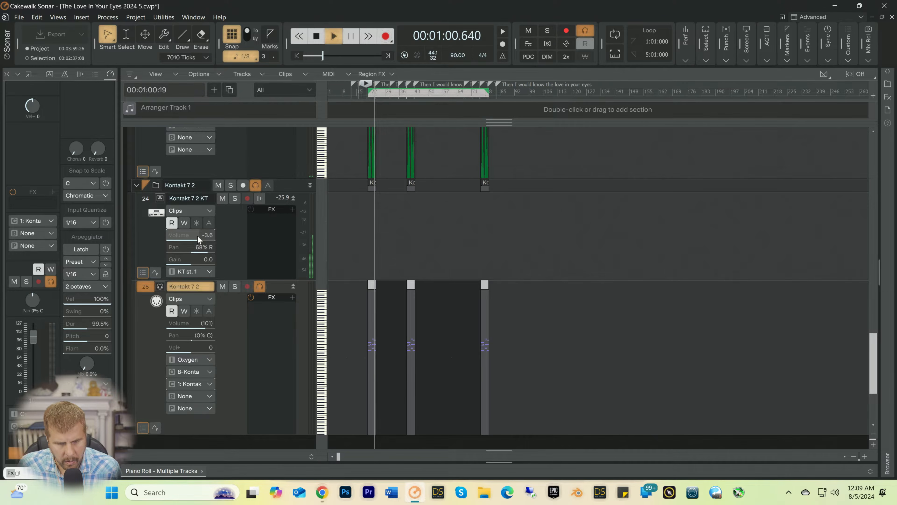
key(space)
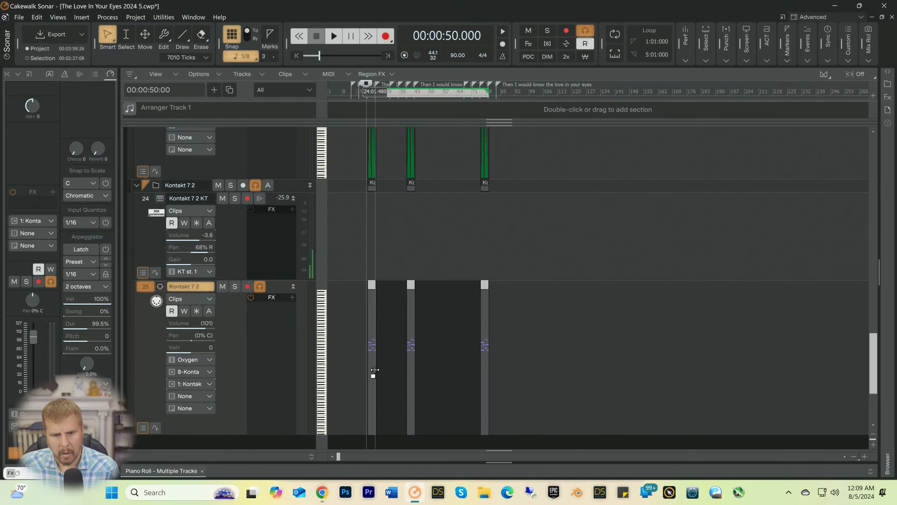
Step: Open the Kontakt 7 2 instrument, set the Session Horns Pro Voicing Assistant to Polyphonic, and audition the part
click(159, 199)
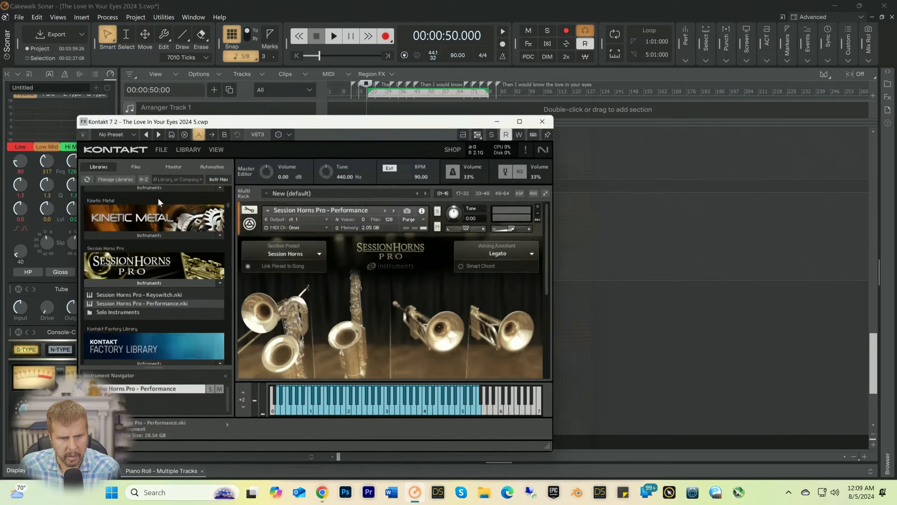
click(541, 236)
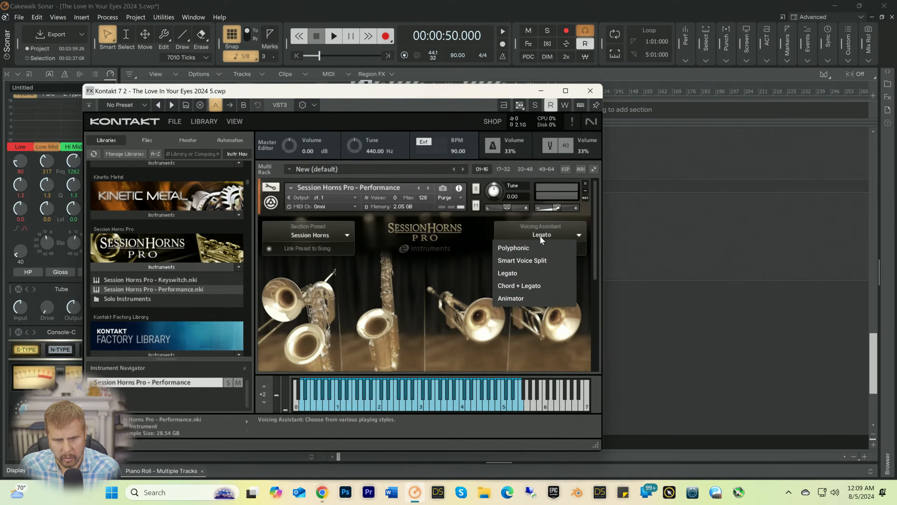
click(516, 248)
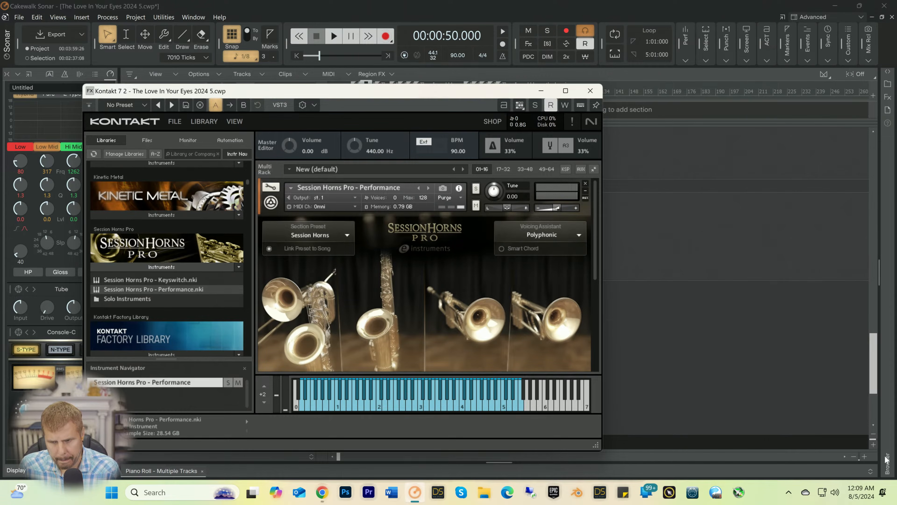
key(space)
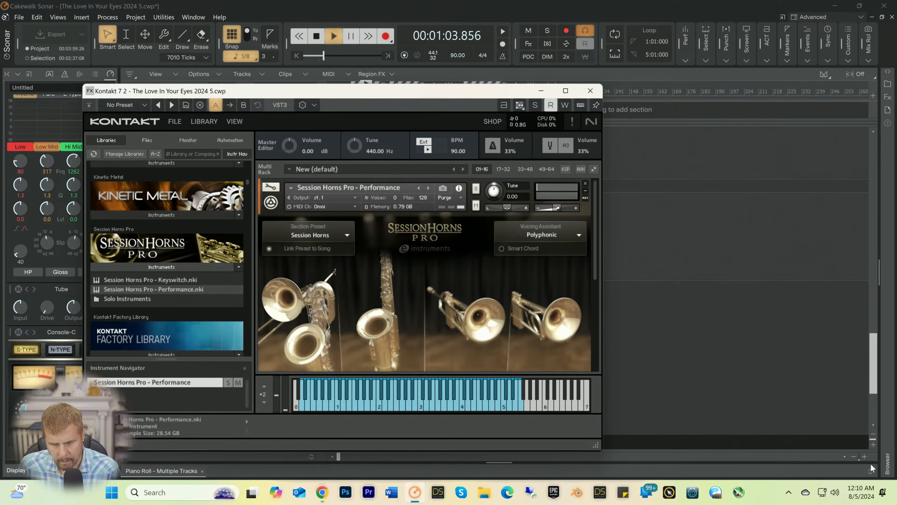
key(space)
click(871, 472)
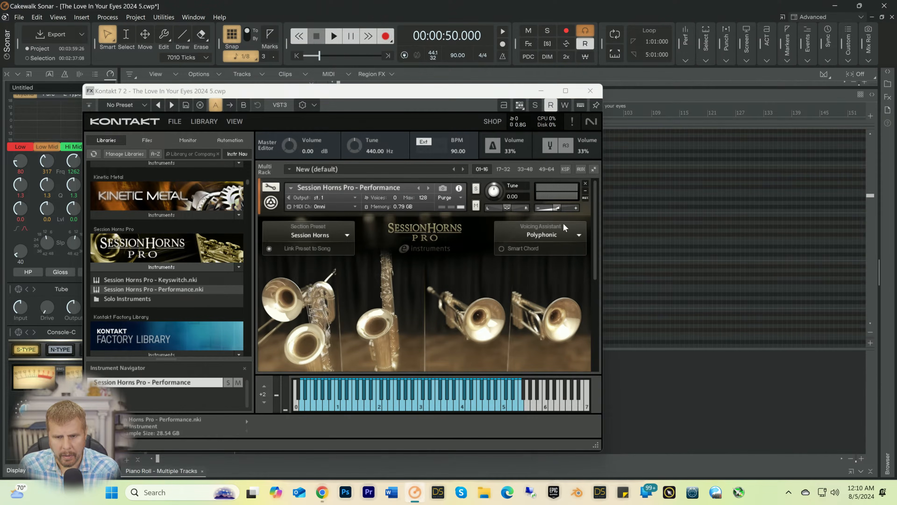
Step: Set the Session Horns Pro Voicing Assistant to Smart Voice Split, start playback, and close the Kontakt window
click(566, 231)
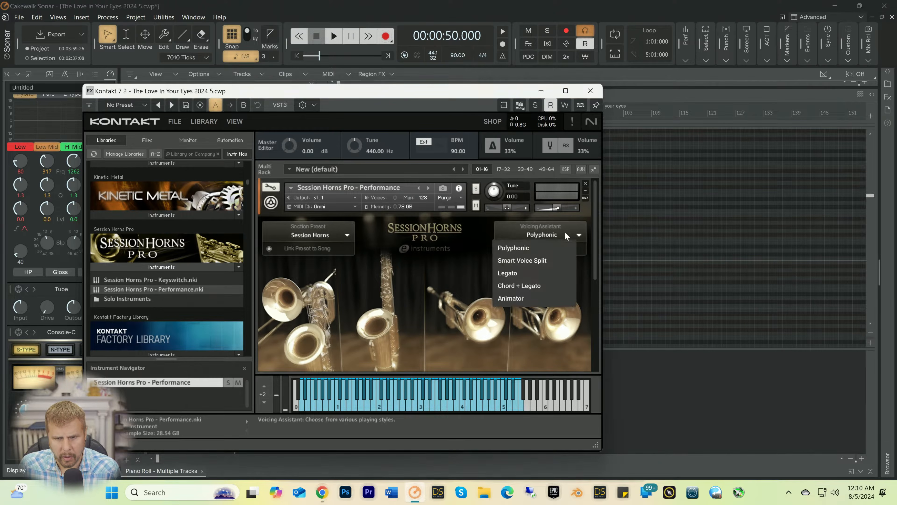
click(533, 255)
key(space)
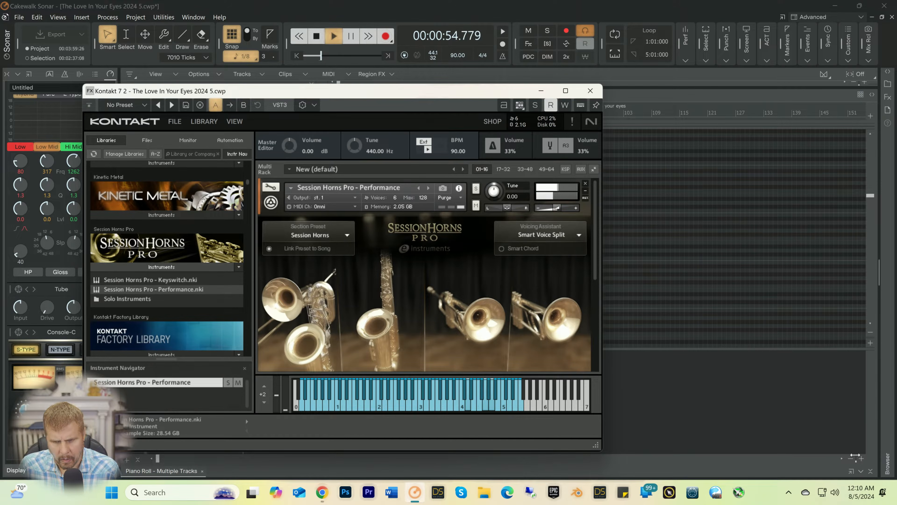
click(870, 472)
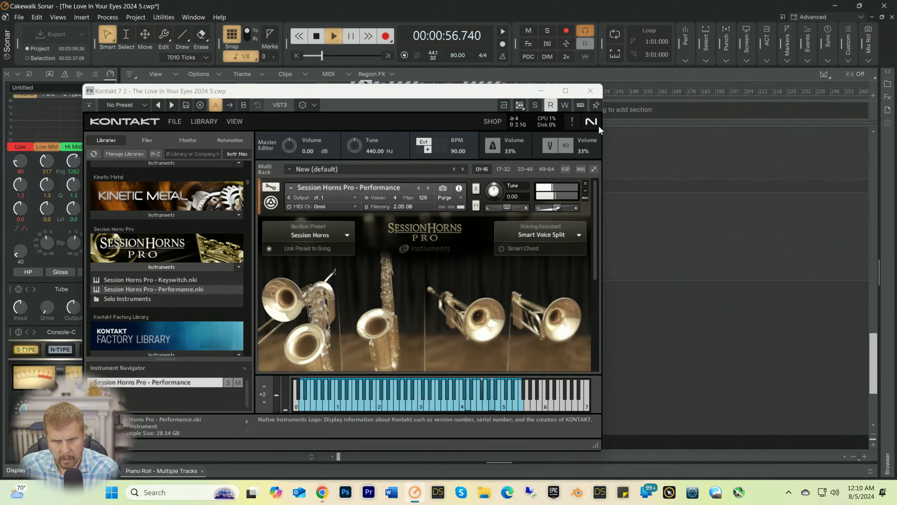
click(590, 91)
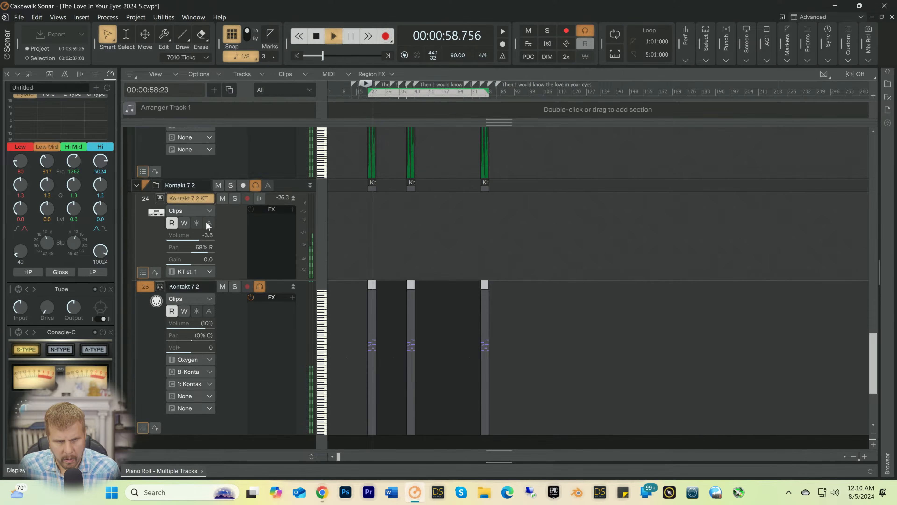
Step: Balance the Kontakt 7 2 KT track during playback with its pan at 53% R and its volume at -4.8
drag(194, 236, 196, 234)
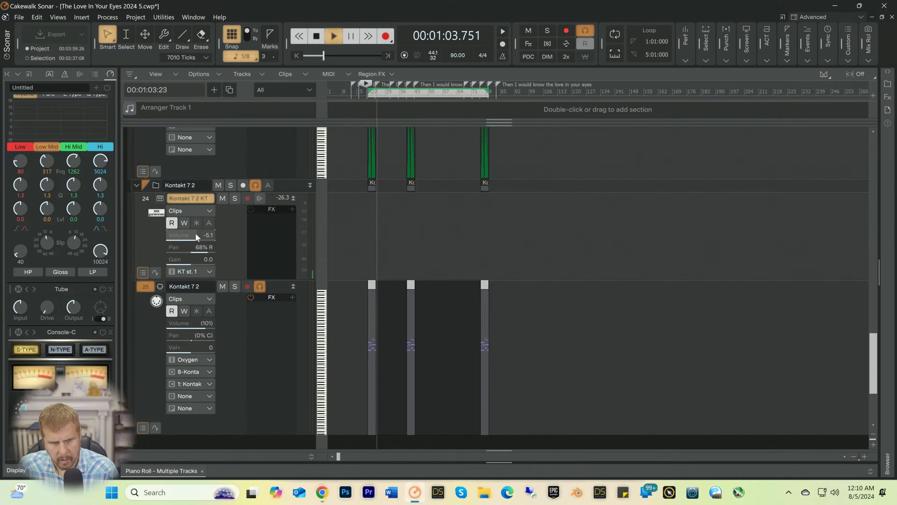
key(space)
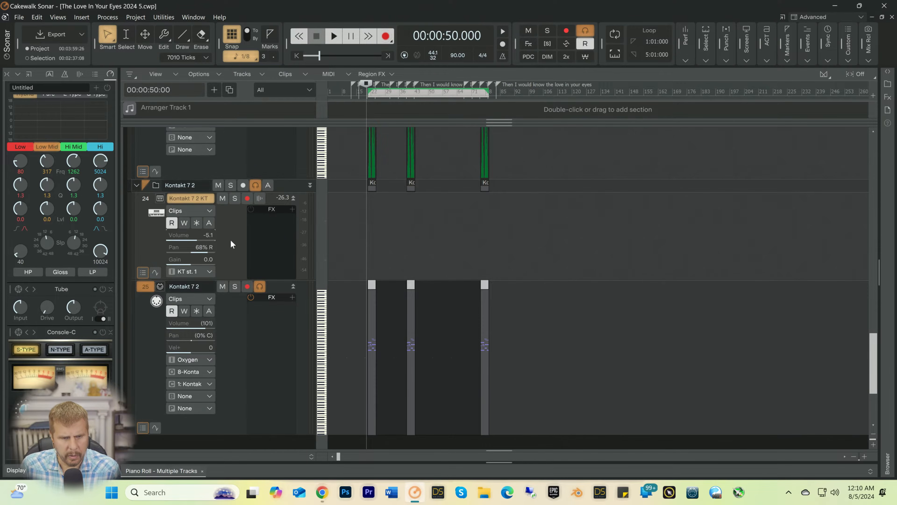
key(space)
drag(207, 244, 204, 245)
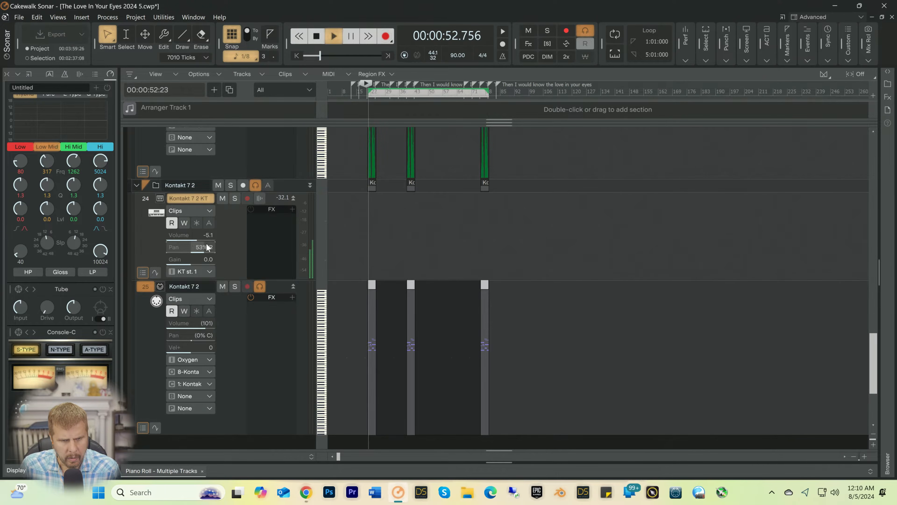
drag(189, 236, 191, 236)
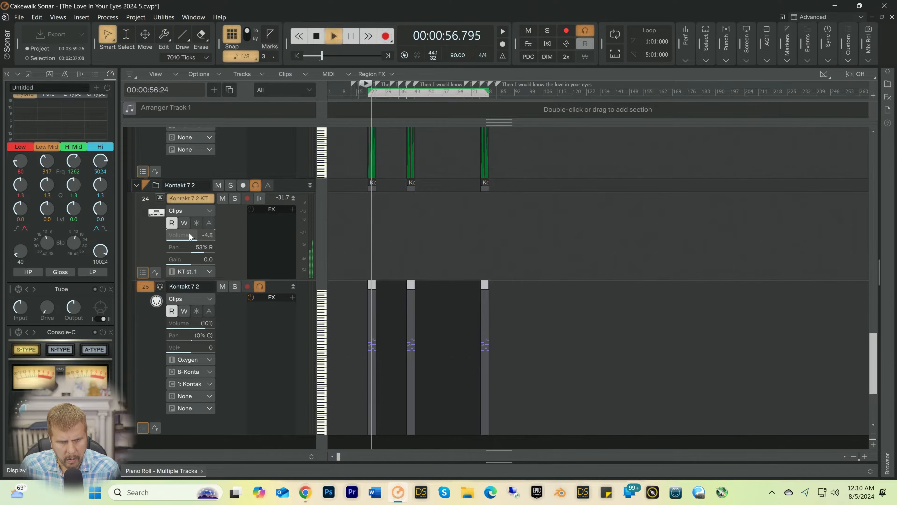
key(space)
Step: Open the Kontakt 7 2 clip in the Piano Roll and try to add a Velocity lane to the controller pane
double_click(373, 364)
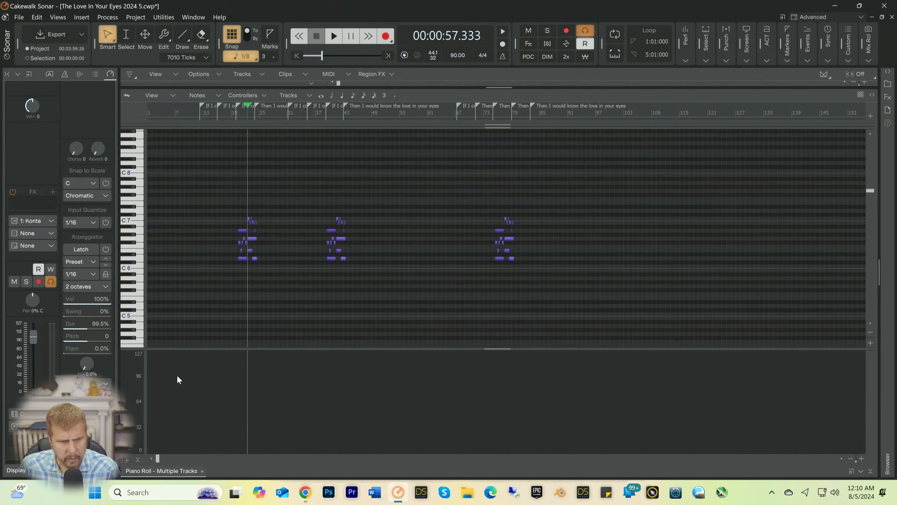
click(127, 458)
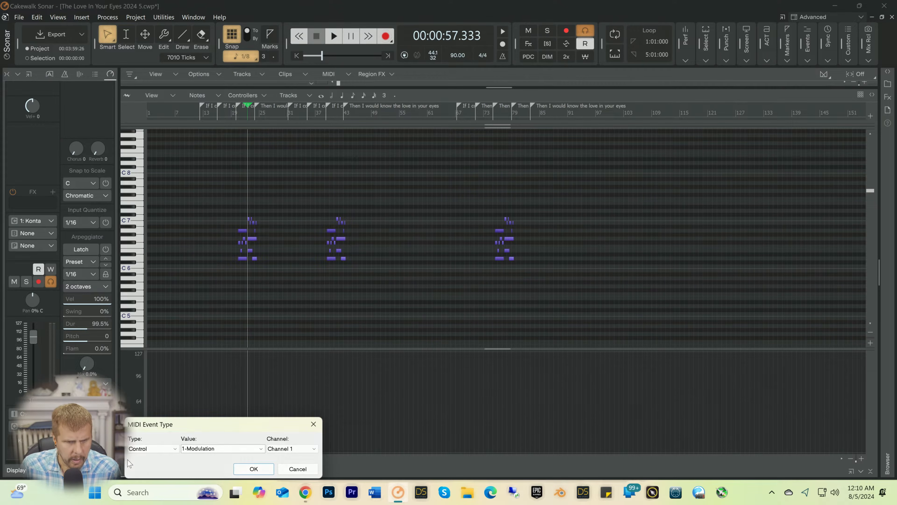
click(264, 448)
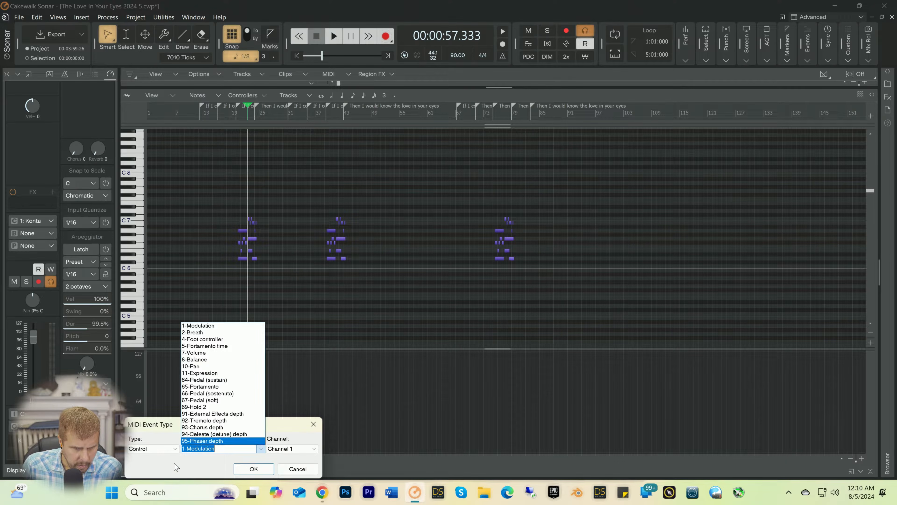
click(165, 451)
click(162, 451)
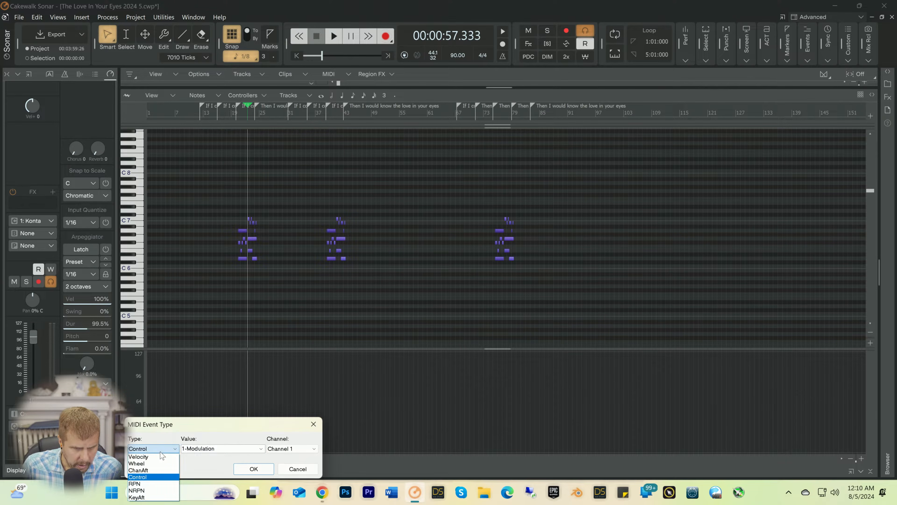
click(148, 457)
click(257, 468)
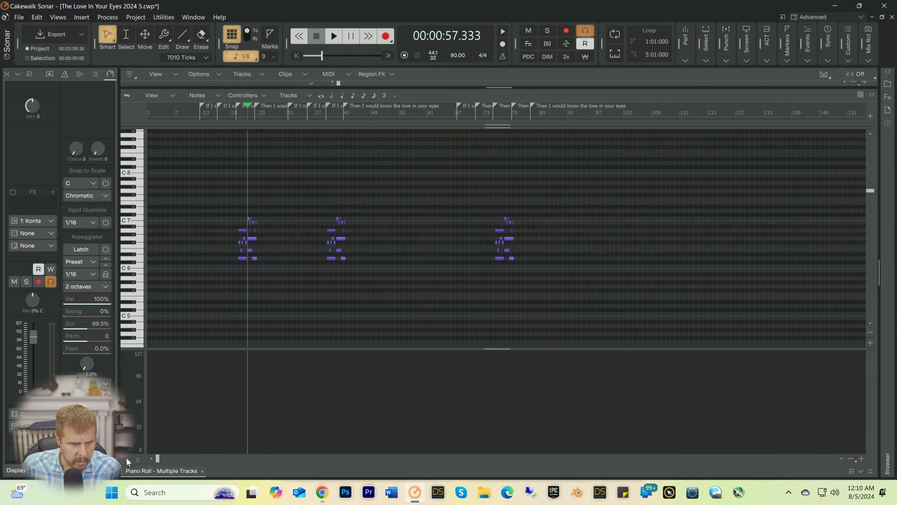
Step: Choose Velocity as the MIDI event type again and hide the separate controller pane to show velocities over the note grid
click(126, 459)
click(141, 451)
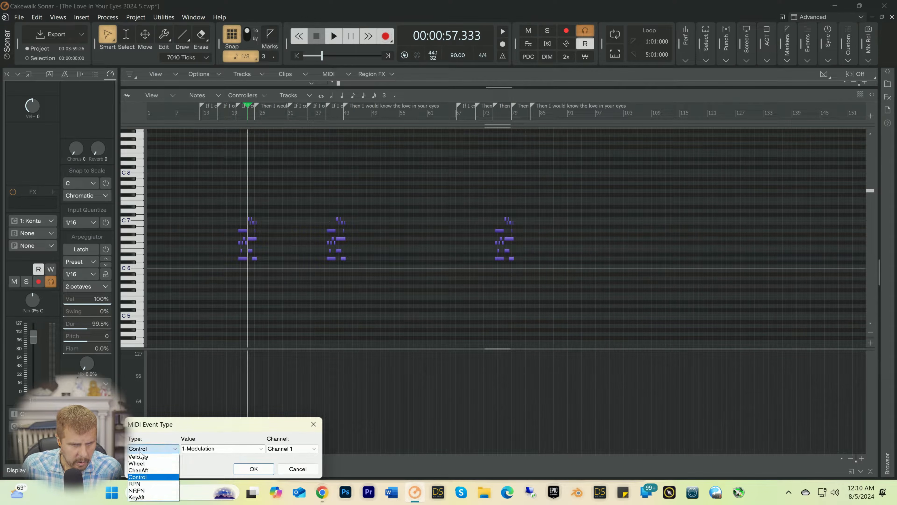
click(138, 457)
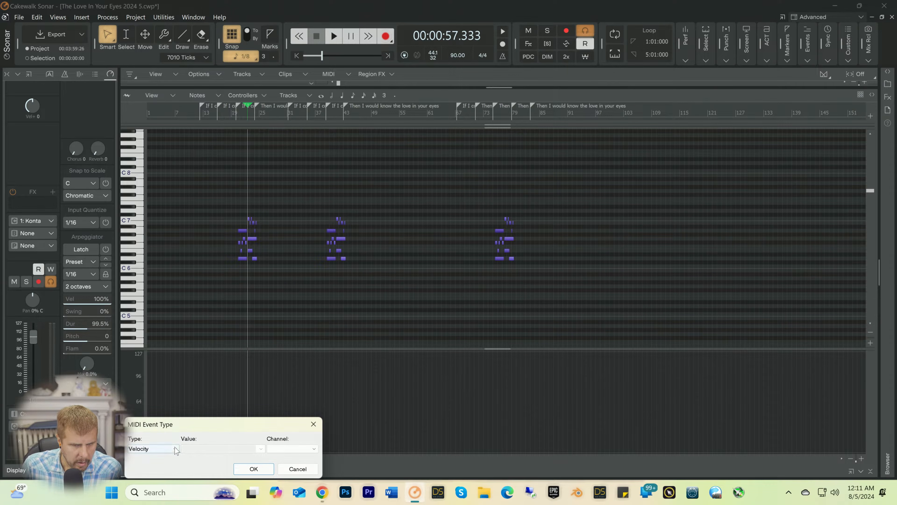
click(289, 449)
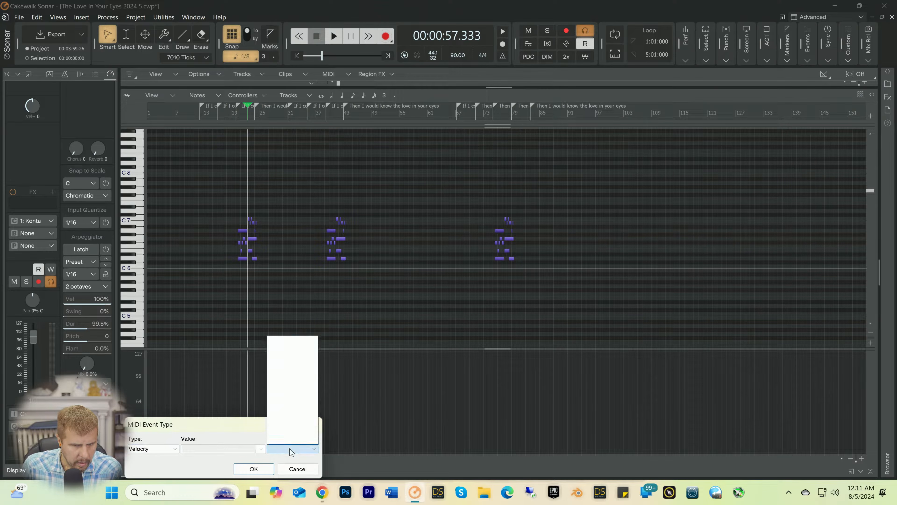
click(253, 470)
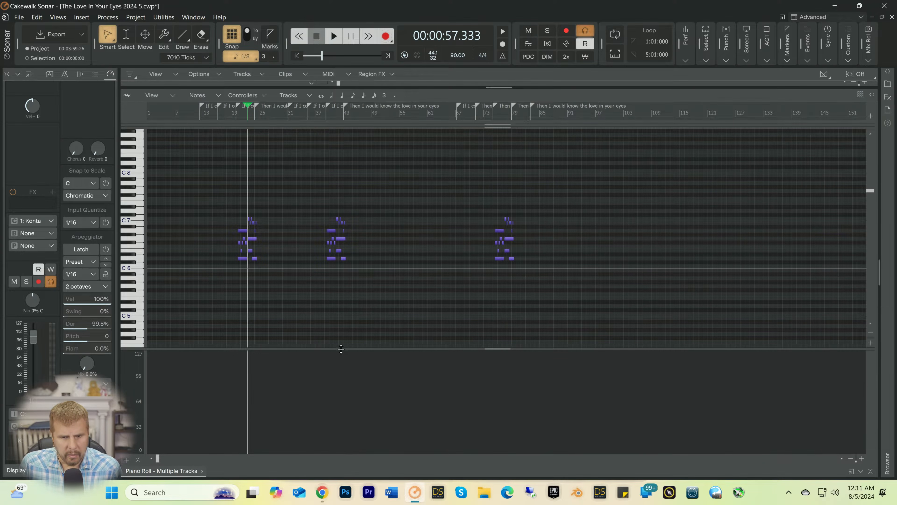
drag(341, 349, 341, 452)
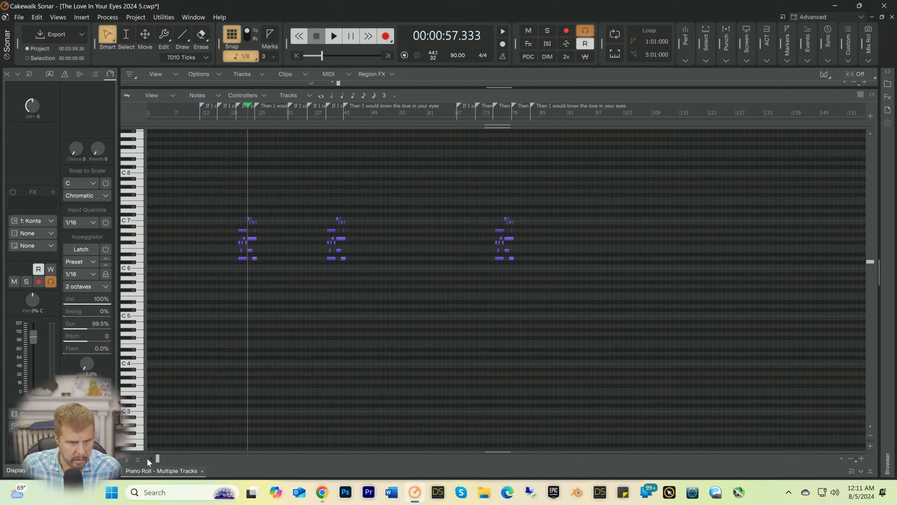
click(124, 458)
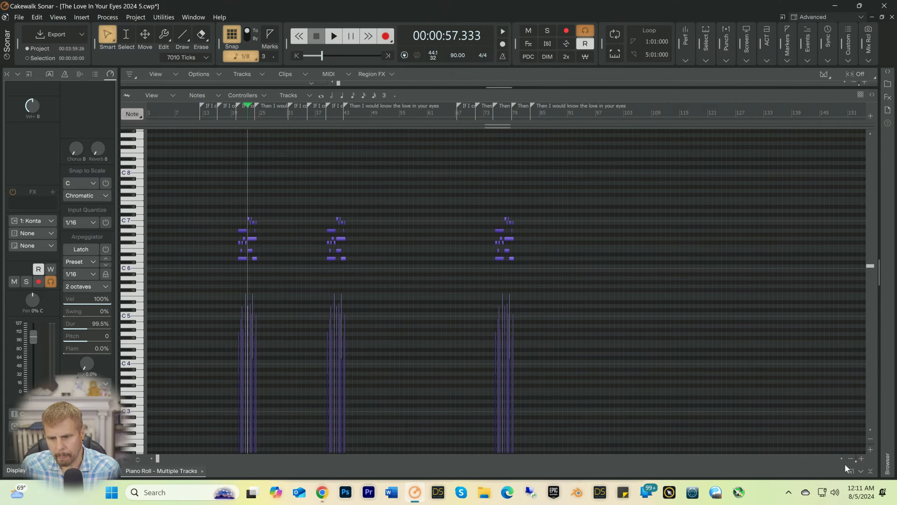
Step: Add a Modulation controller lane on Channel 1 in the Piano Roll and enlarge the separate controller pane
click(861, 459)
click(861, 459)
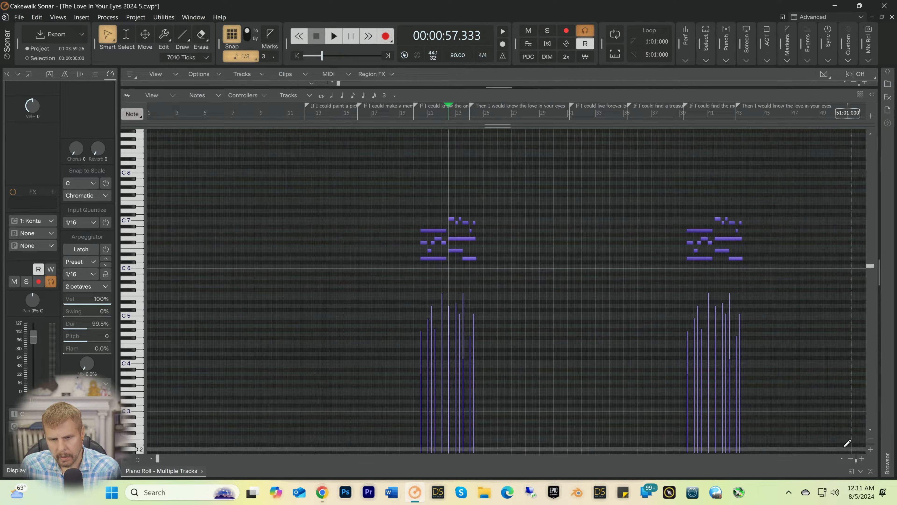
click(847, 459)
click(848, 459)
click(848, 459)
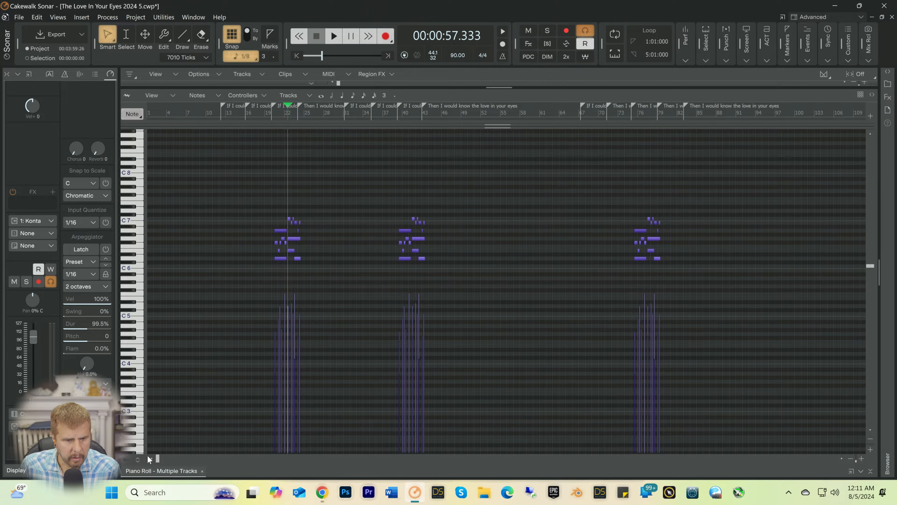
click(140, 458)
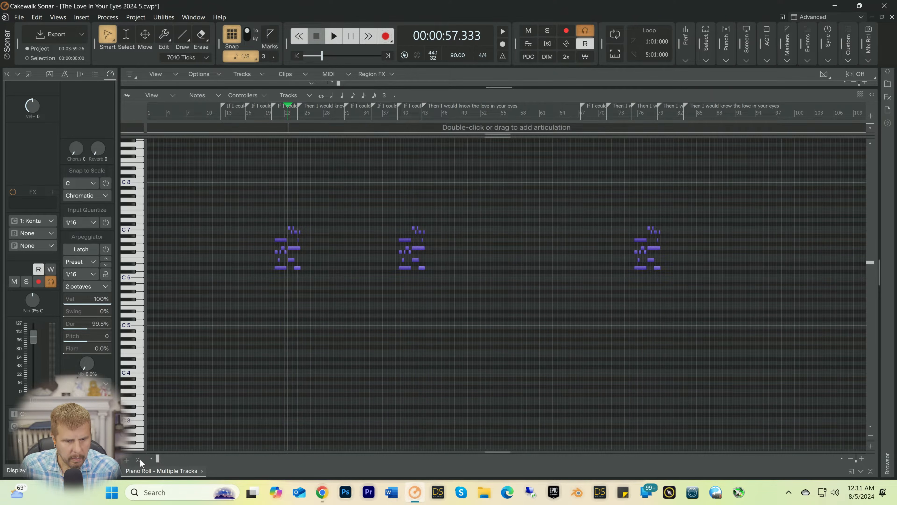
click(139, 460)
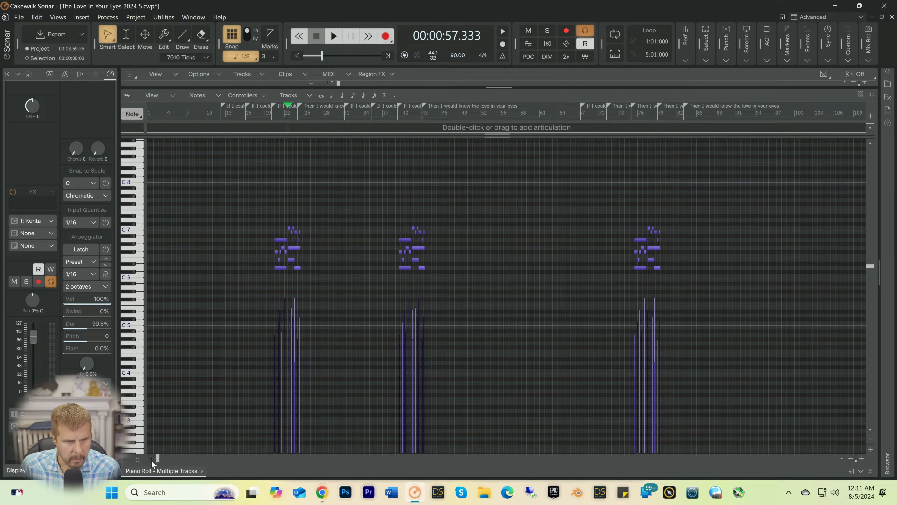
click(139, 459)
click(127, 459)
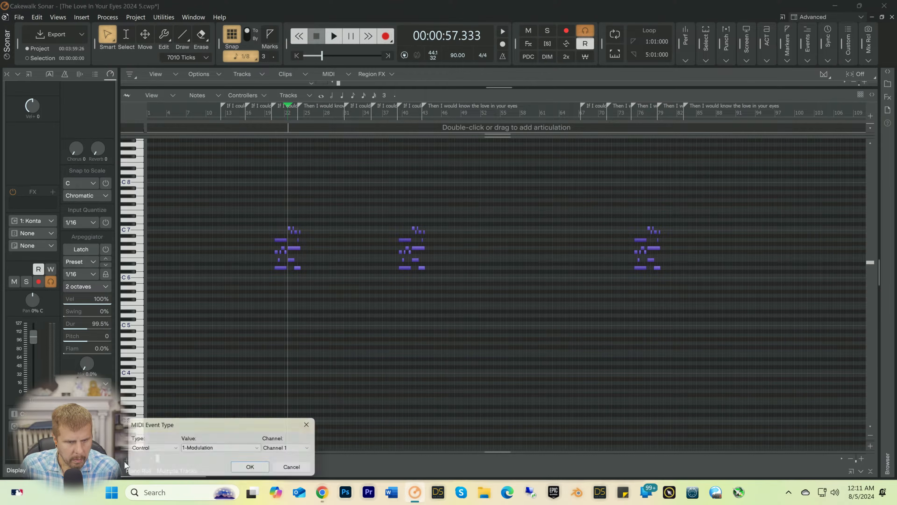
click(248, 468)
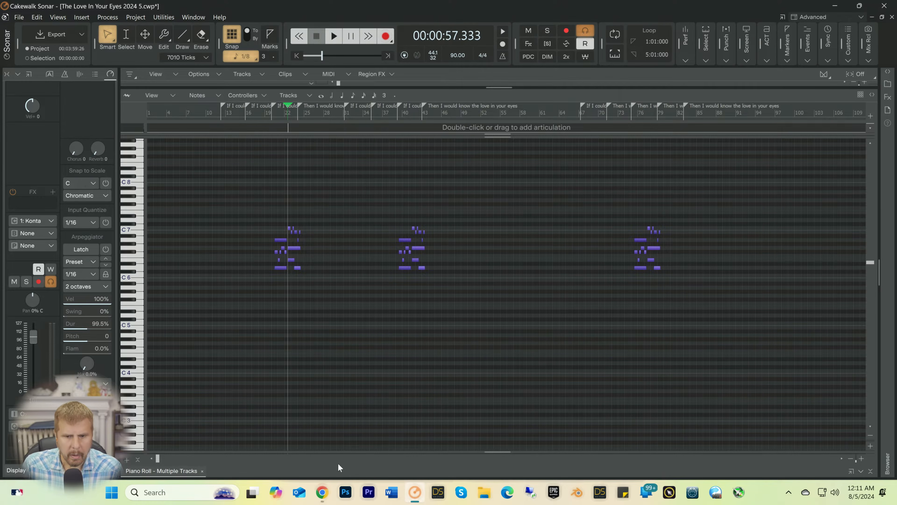
drag(496, 451, 512, 328)
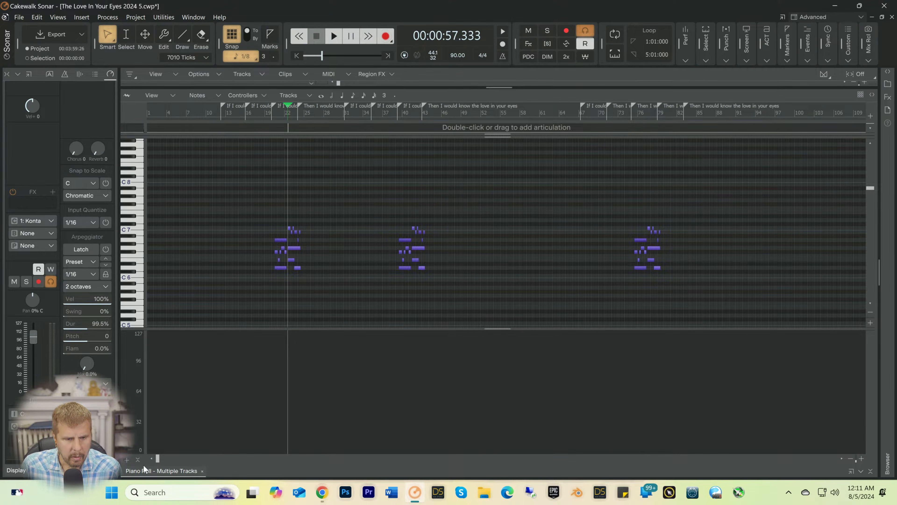
Step: Try to add a Velocity lane to the enlarged controller pane again, and collapse the Piano Roll
click(137, 459)
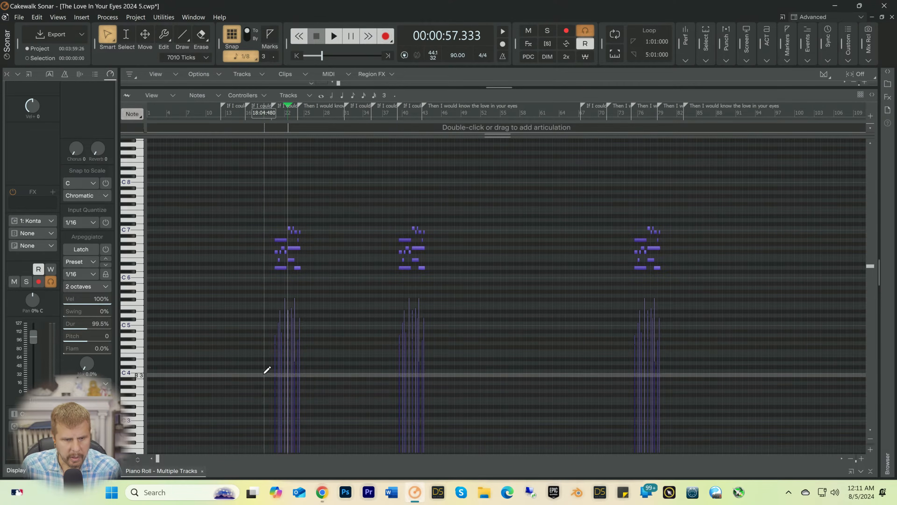
click(138, 459)
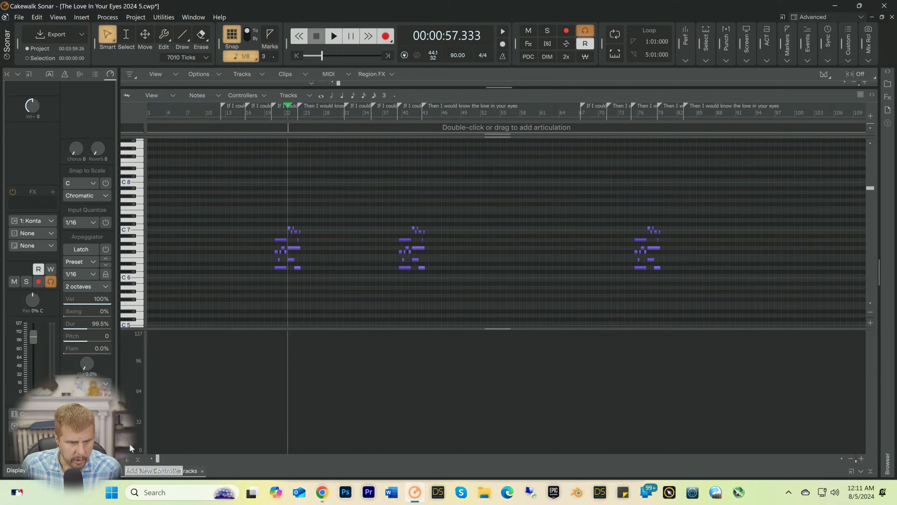
click(125, 459)
click(145, 453)
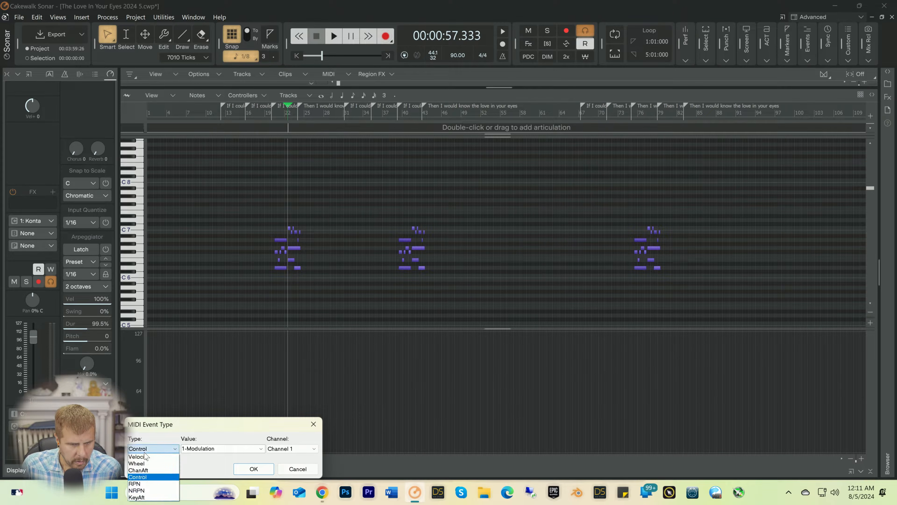
click(143, 458)
click(253, 468)
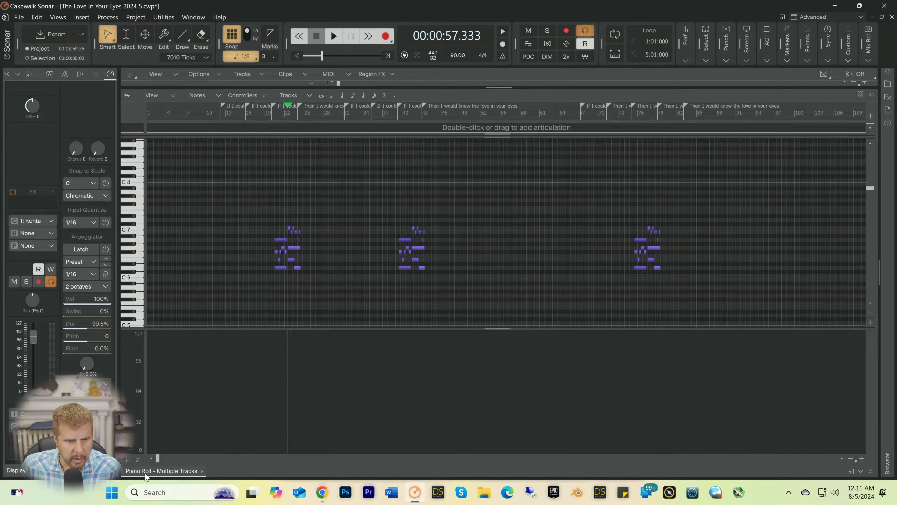
click(871, 470)
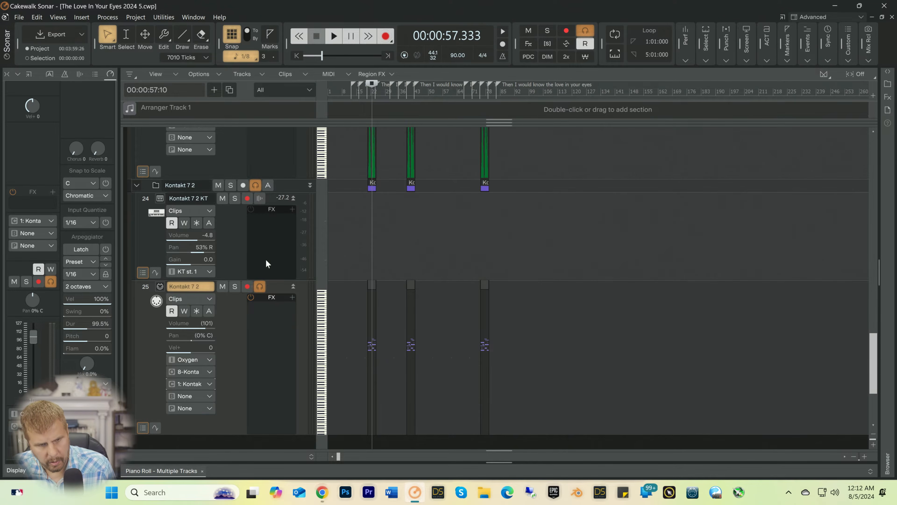
Step: Lower the Kontakt 7 2 KT track's volume to -13.2 during playback and replay the passage
key(space)
drag(194, 235, 185, 235)
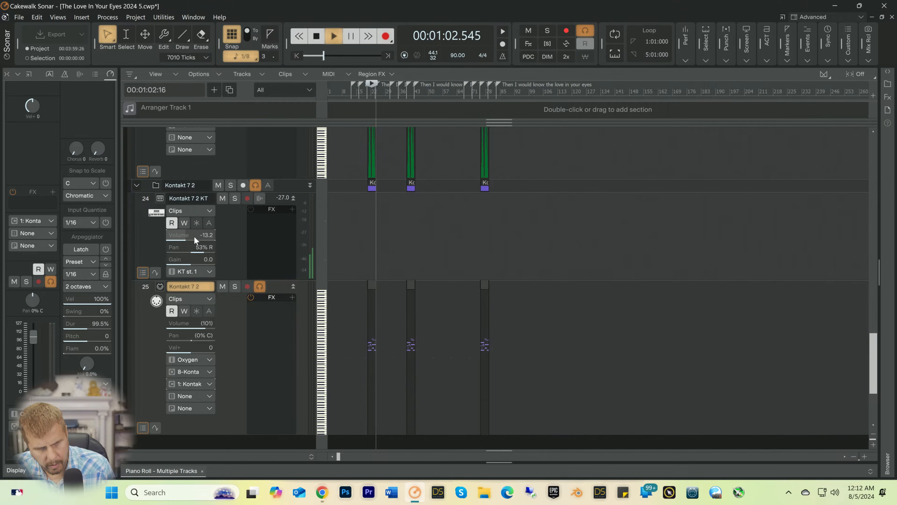
key(space)
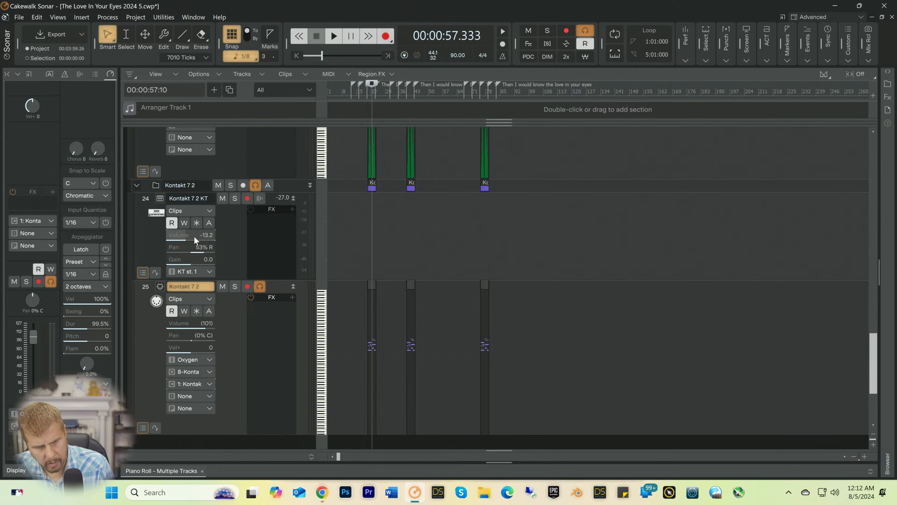
key(space)
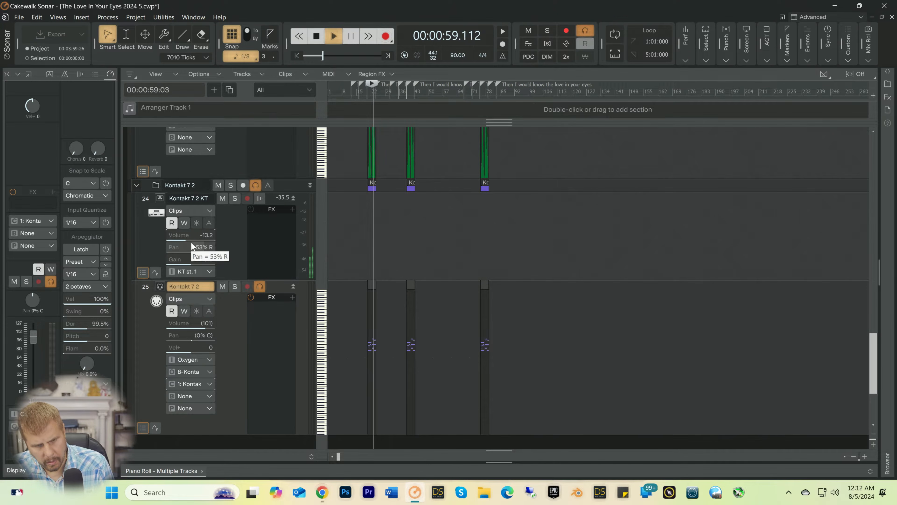
key(space)
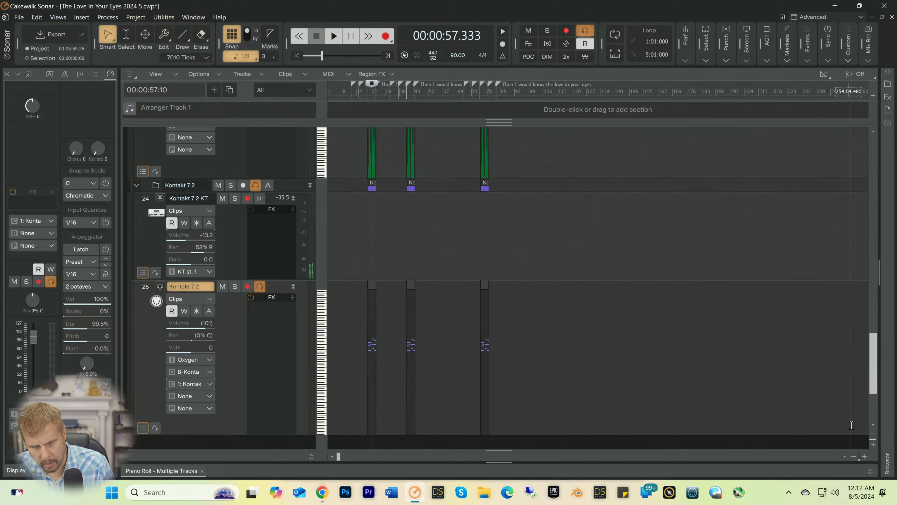
Step: Freeze the Kontakt 7 2 KT synth track, audition the frozen clips briefly, and unfreeze it
click(866, 455)
click(866, 456)
click(865, 455)
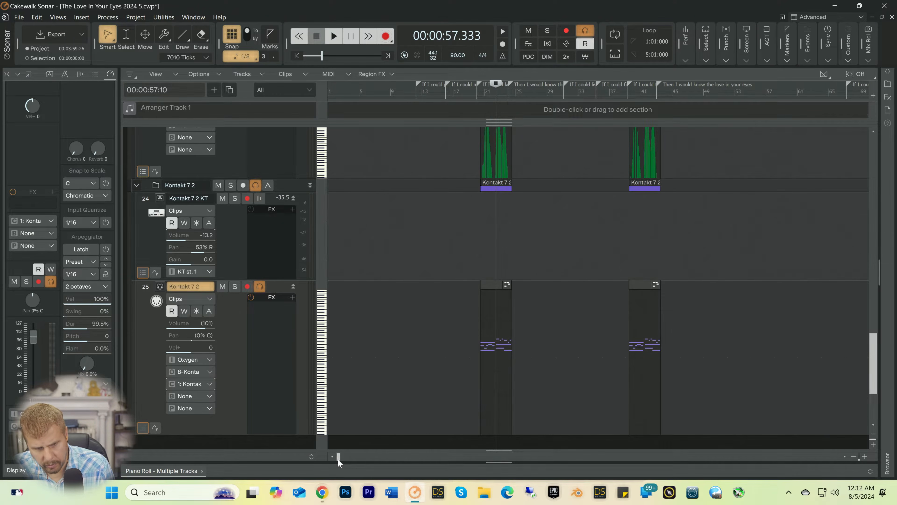
click(196, 222)
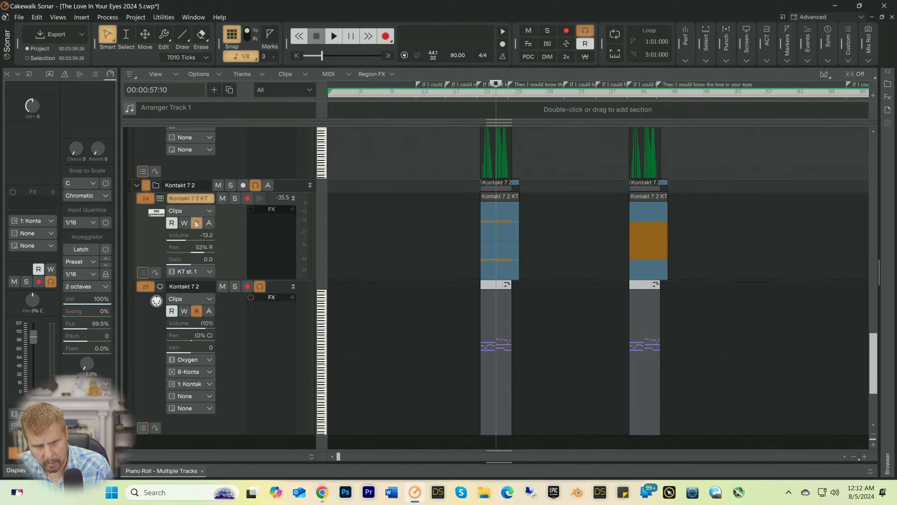
key(space)
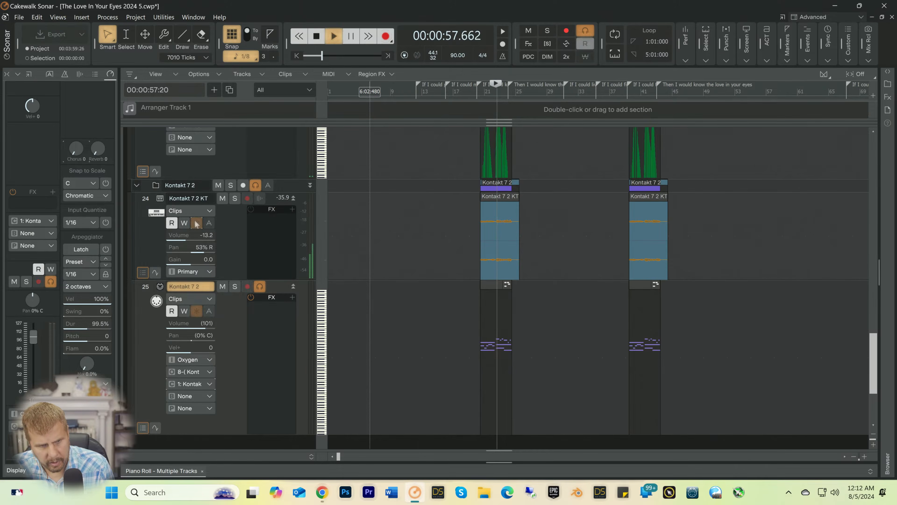
key(space)
click(196, 223)
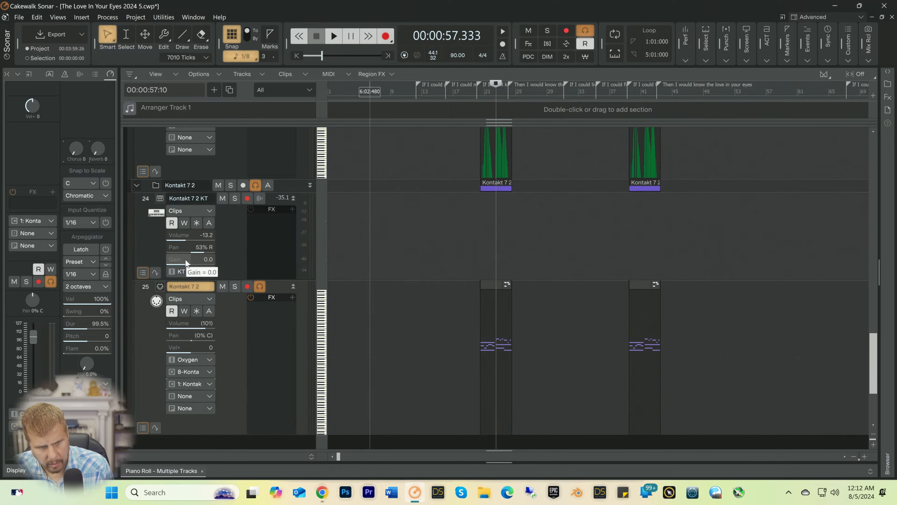
Step: Raise the Kontakt 7 2 KT track's gain to 11.5 and freeze the synth track
drag(186, 259, 196, 258)
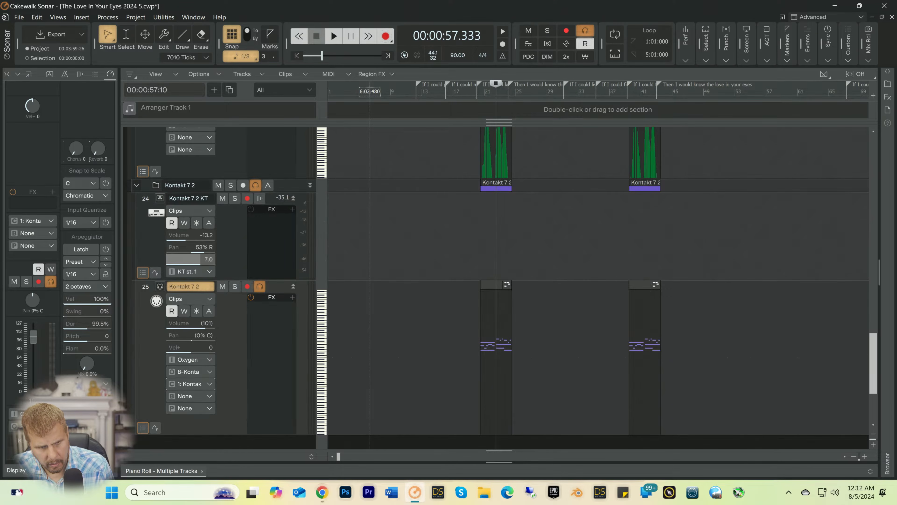
click(199, 226)
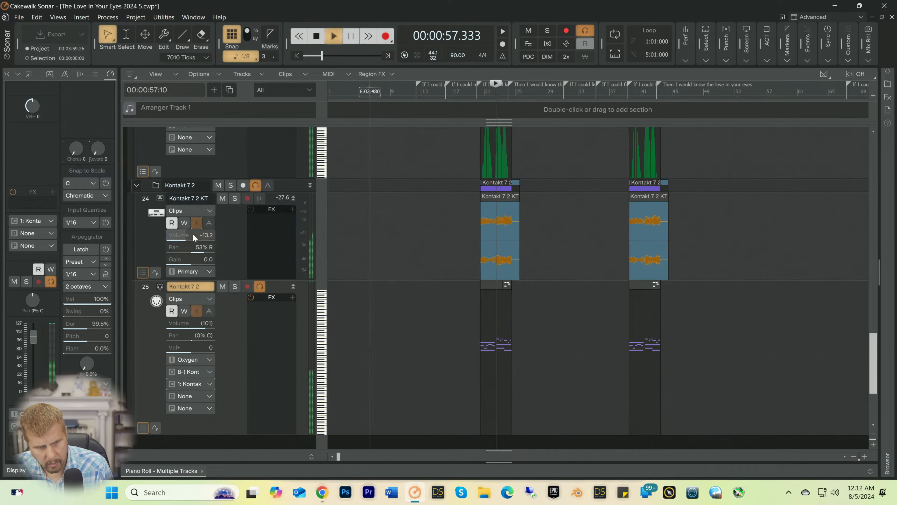
Step: Lower the frozen Kontakt 7 2 KT track's volume to -24.4 during playback, and play briefly from bar 13
key(space)
mouse_move(193, 235)
mouse_down()
mouse_move(175, 235)
mouse_move(194, 237)
mouse_up()
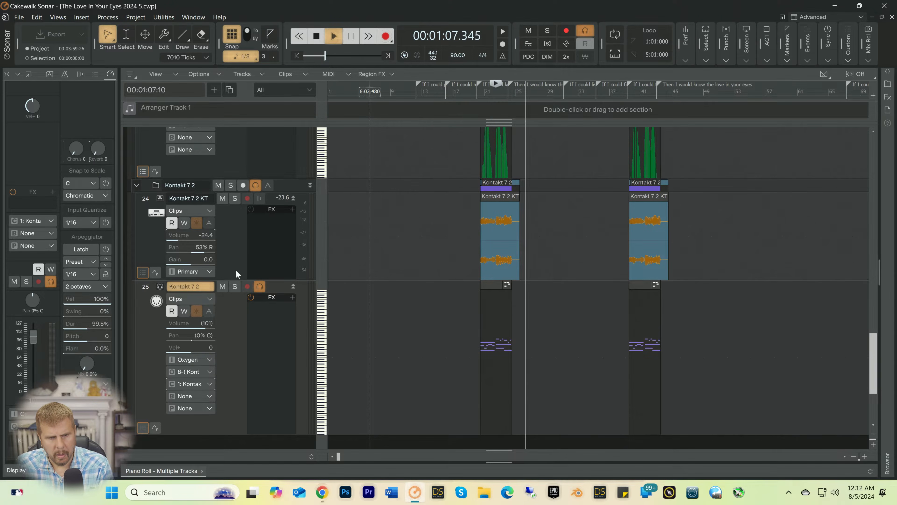
key(space)
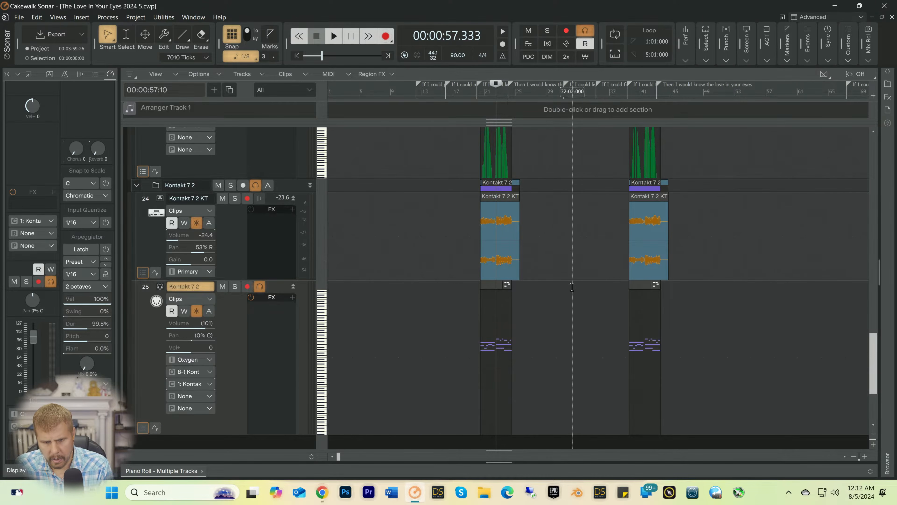
click(424, 93)
key(space)
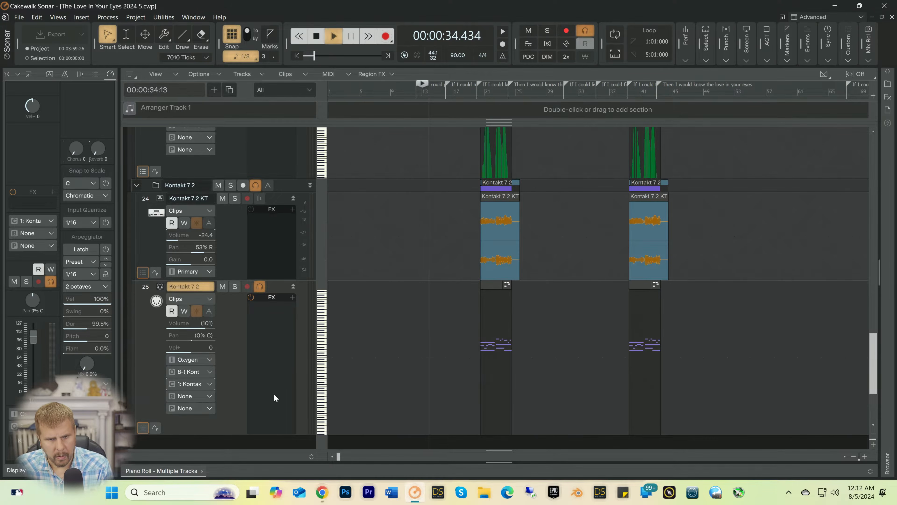
key(space)
Step: Insert the Cakewalk Dimension Pro soft synth with a MIDI source, synth track folder, first audio output and MIDI output enabled
scroll(368, 281, down, 3)
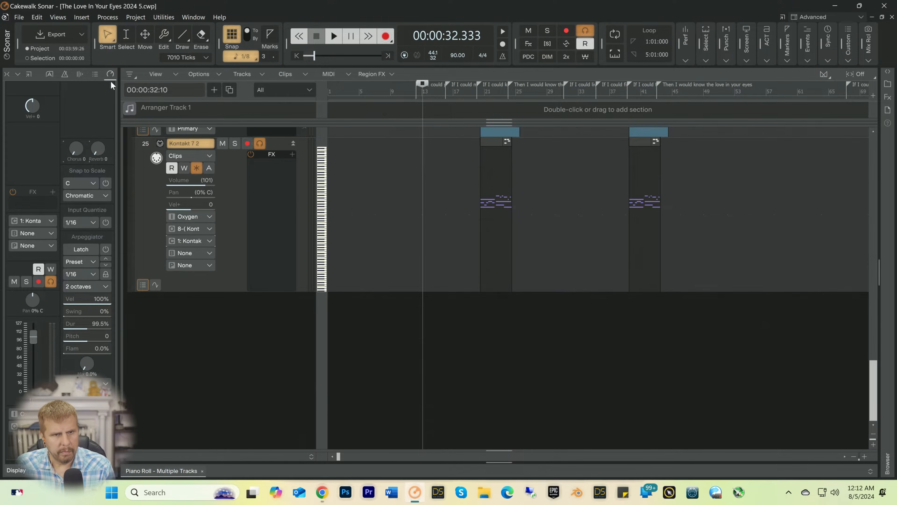
click(78, 20)
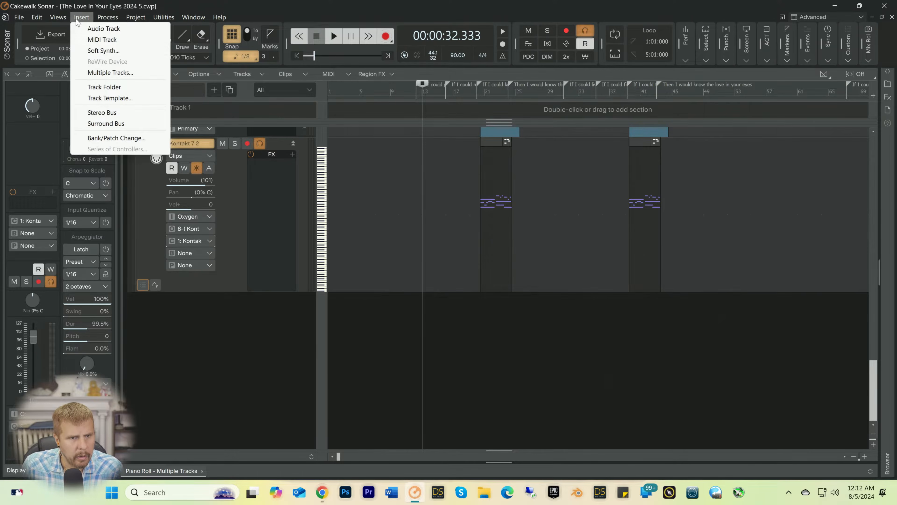
click(89, 51)
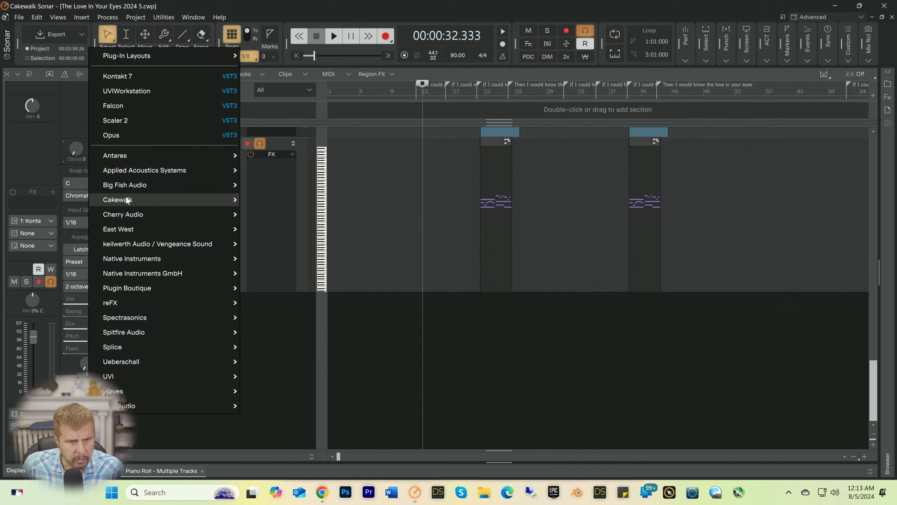
mouse_move(126, 199)
click(300, 201)
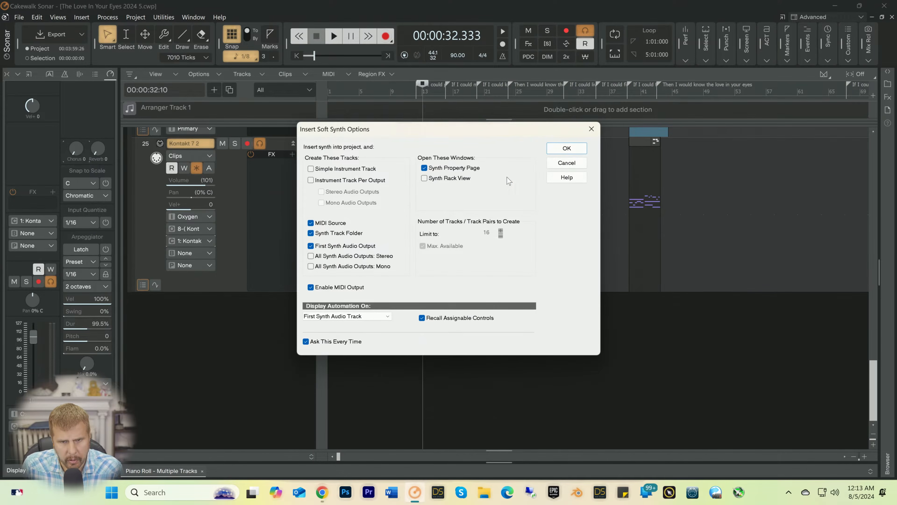
click(565, 148)
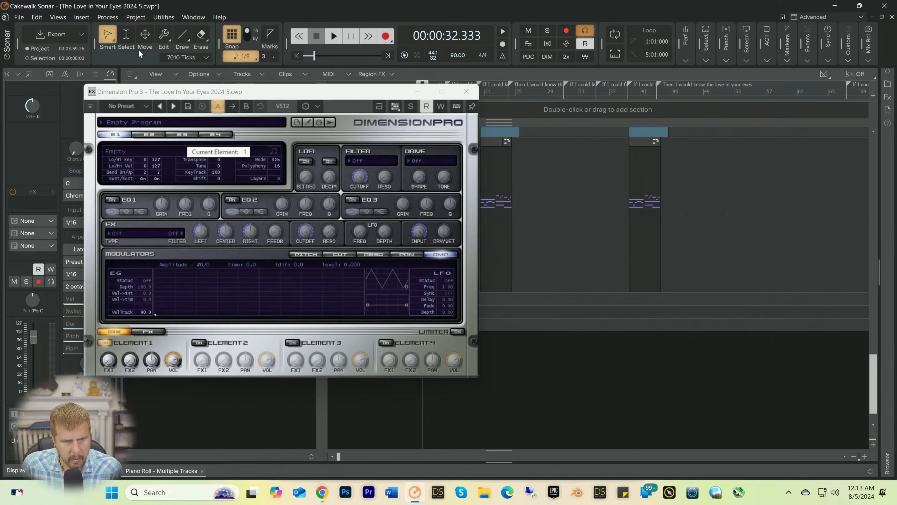
Step: Load the French Horn Legato program from Garritan Pocket Orchestra's Brass category into Dimension Pro and close its window
click(158, 122)
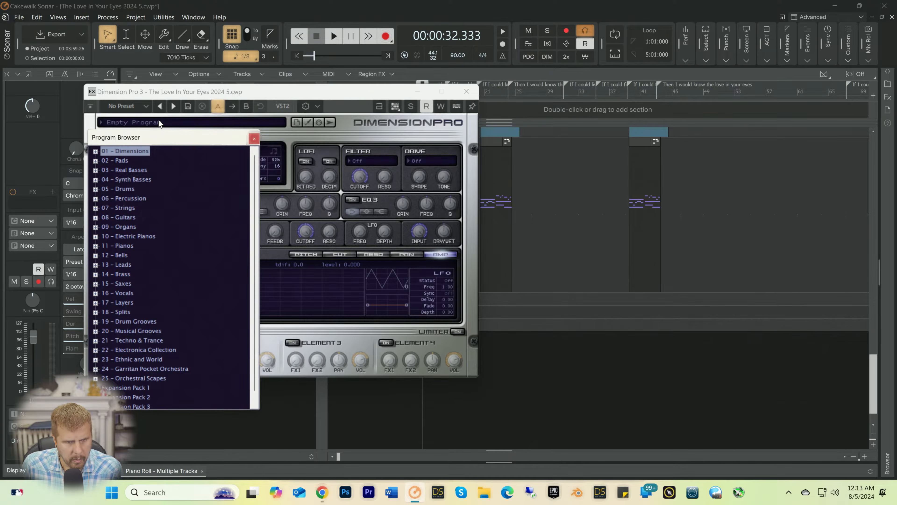
scroll(150, 298, down, 1)
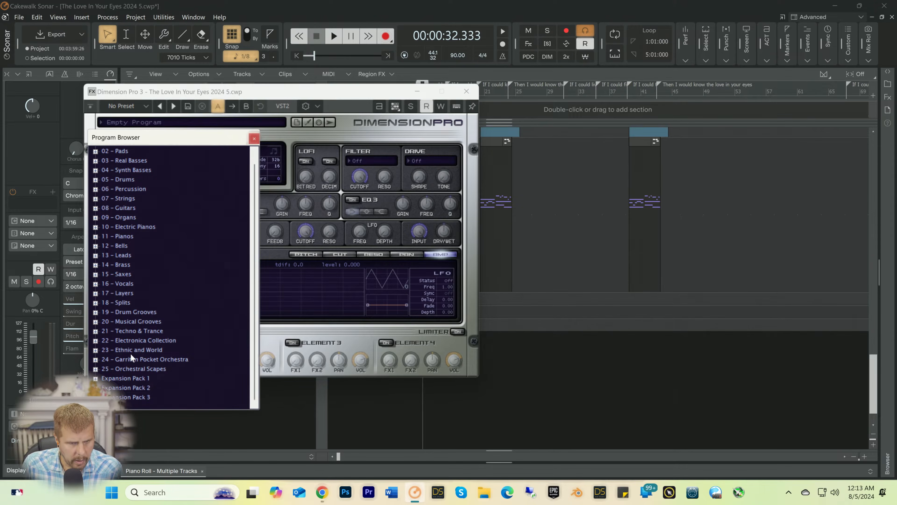
click(119, 360)
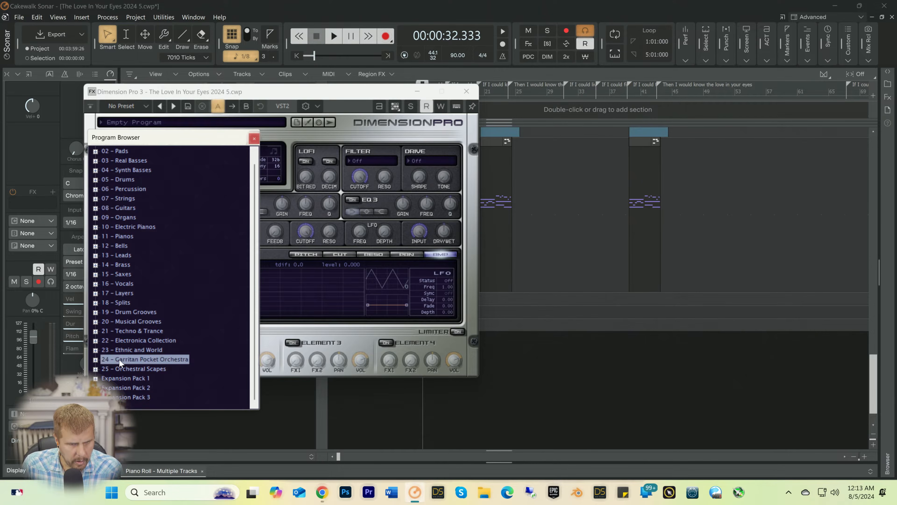
click(96, 359)
scroll(130, 345, down, 4)
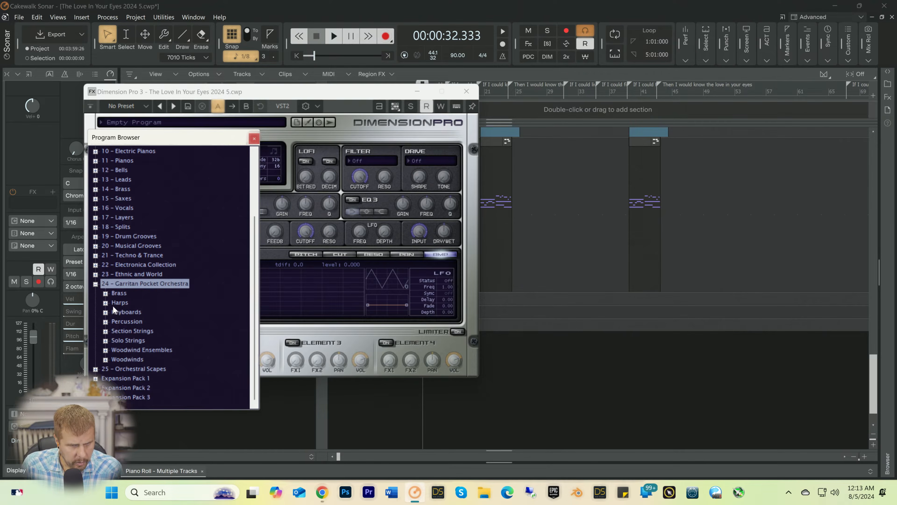
click(105, 293)
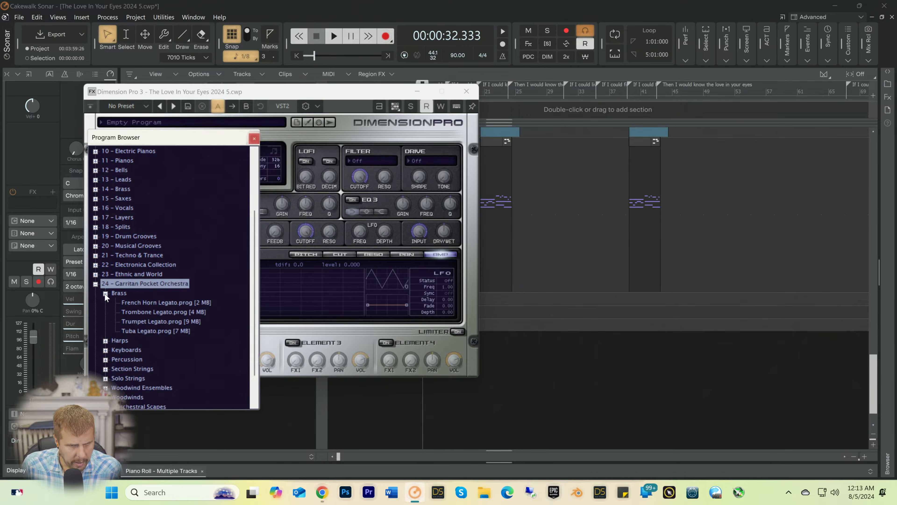
double_click(152, 302)
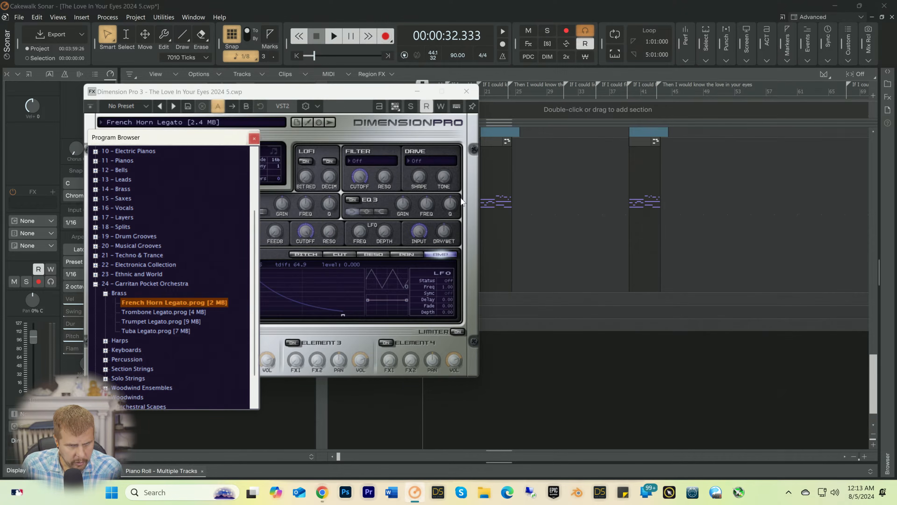
click(465, 90)
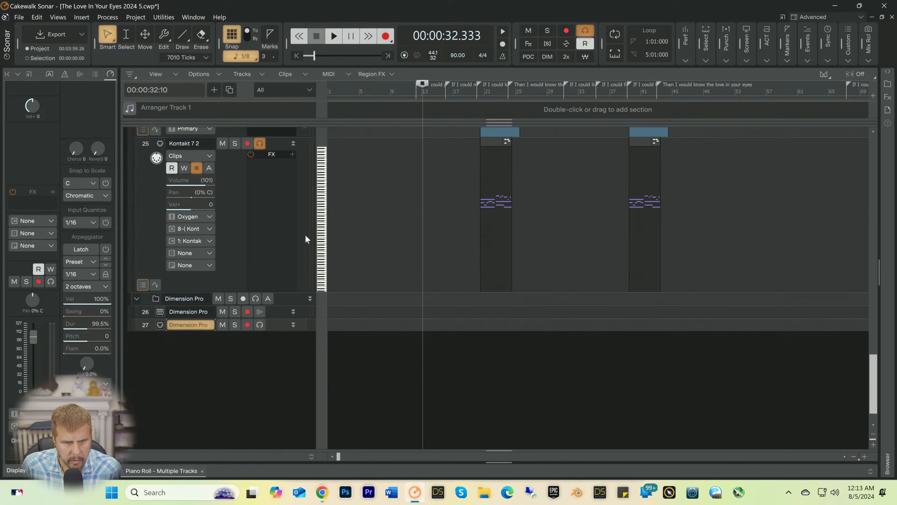
Step: Enable input echo on the Dimension Pro MIDI track and play the song briefly from bar 13
click(260, 325)
key(space)
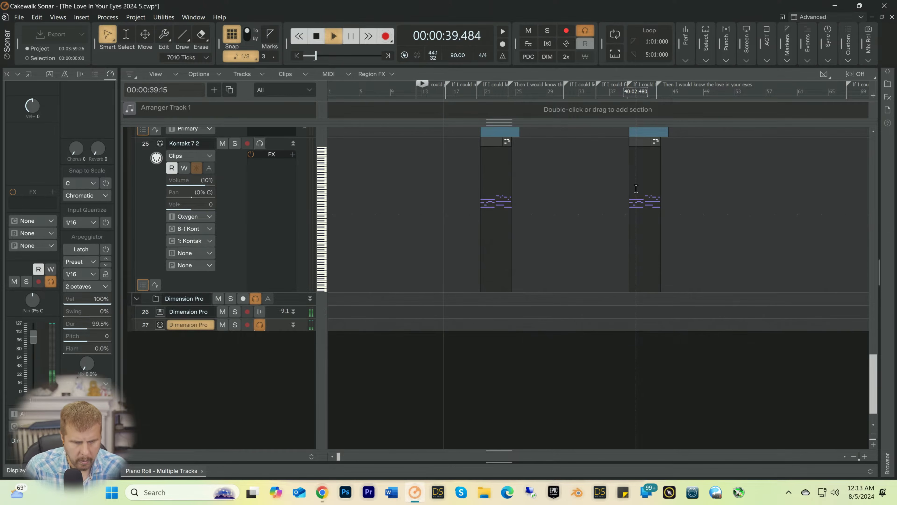
key(space)
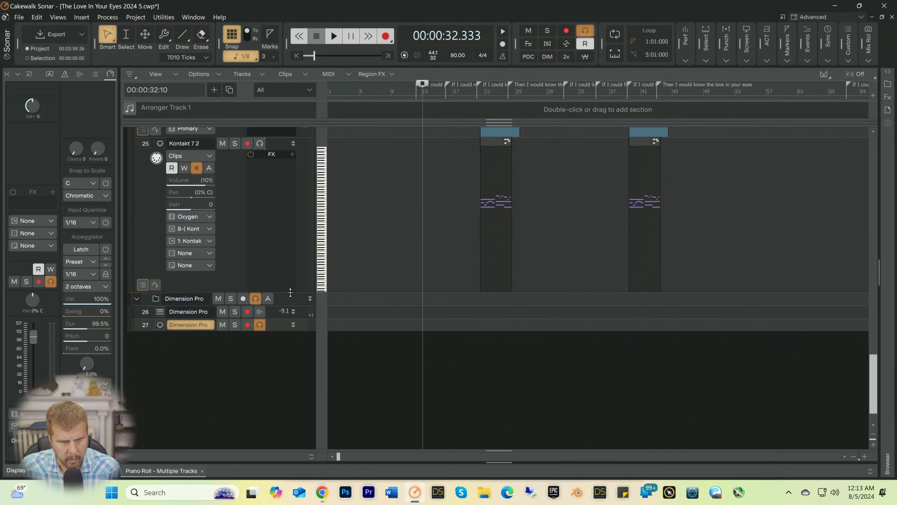
Step: Enlarge Dimension Pro tracks 26 and 27 to expose their volume, input, output and channel controls
drag(282, 317, 290, 414)
scroll(384, 349, down, 3)
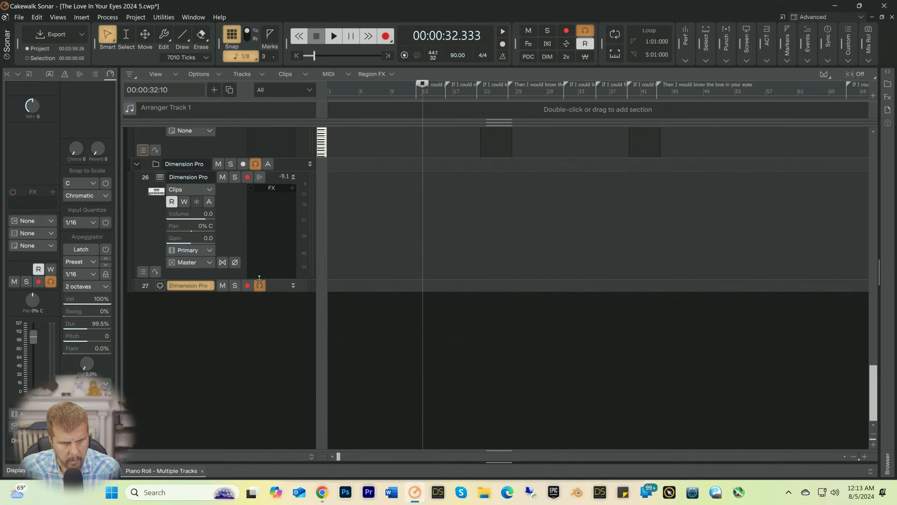
drag(259, 279, 258, 300)
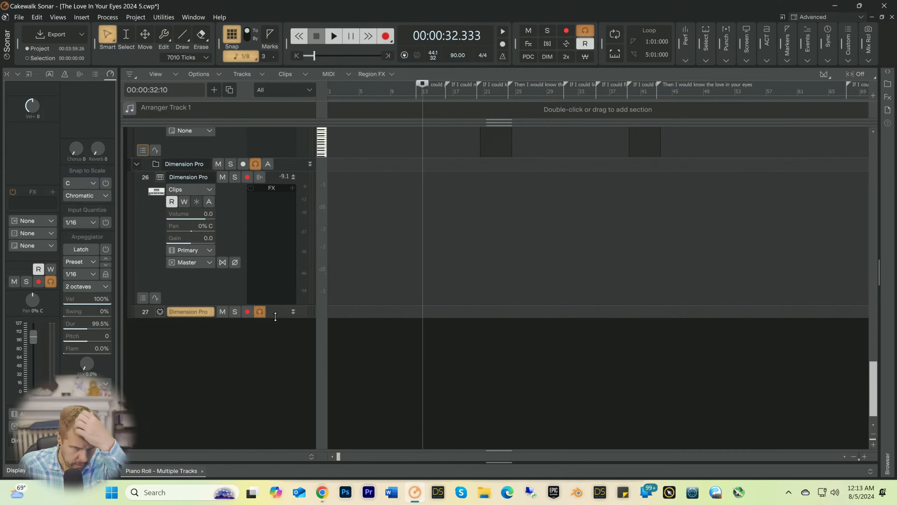
drag(274, 317, 269, 434)
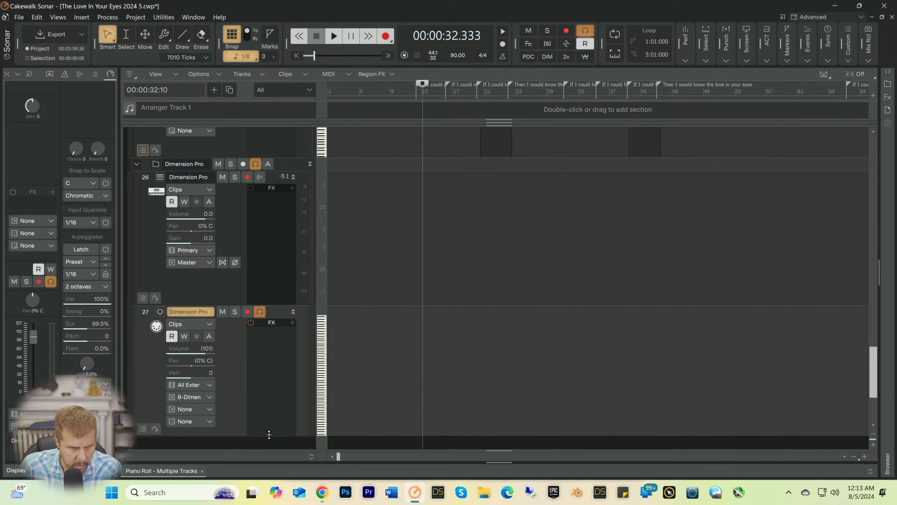
Step: Set the Dimension Pro MIDI track's input to Oxygen 49 and its channel to 1: Dimension Pro
click(209, 385)
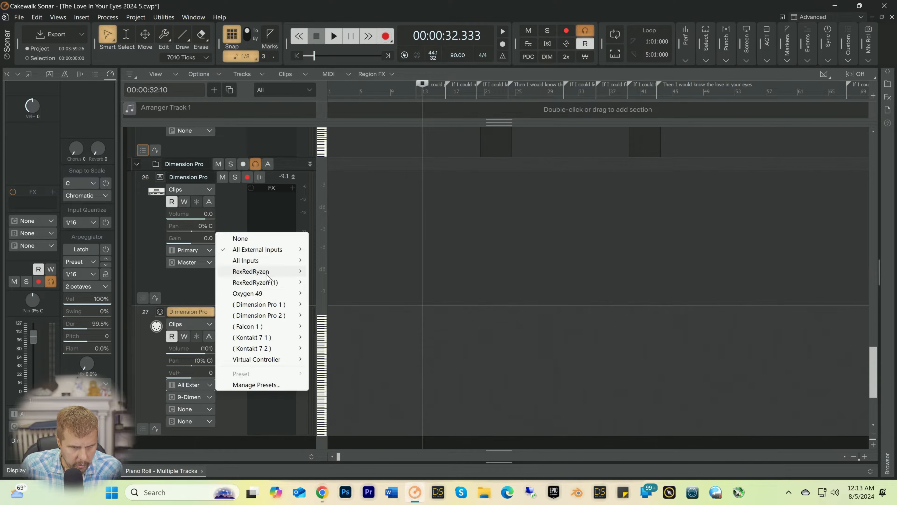
mouse_move(260, 294)
click(330, 295)
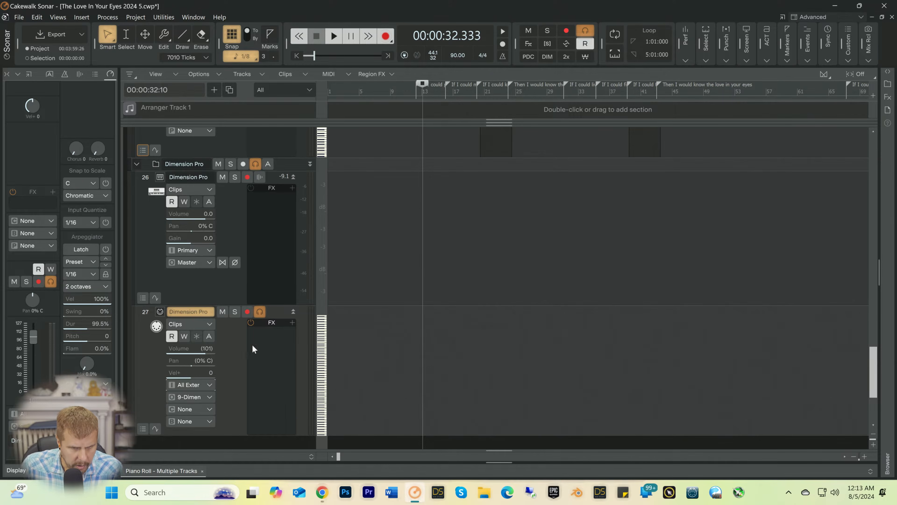
click(205, 409)
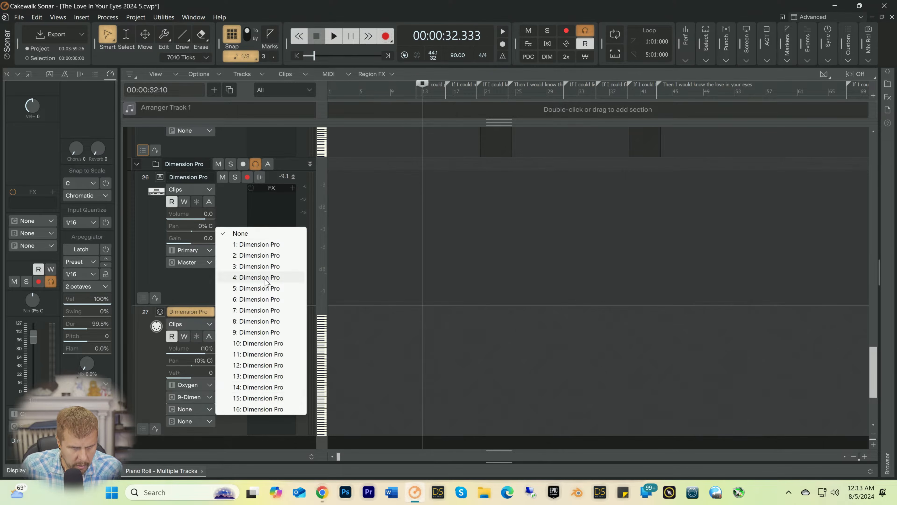
click(265, 248)
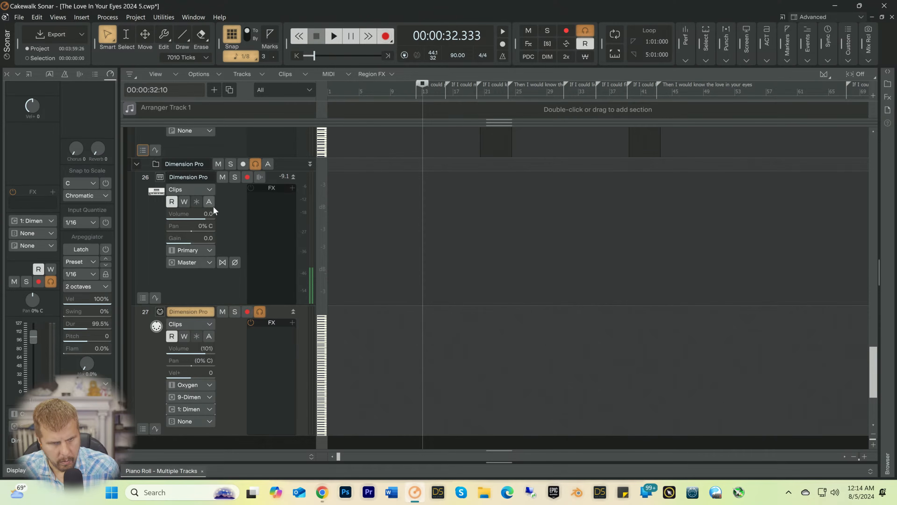
Step: Lower the Dimension Pro synth track's volume to -7.0 and check it with a short playback from bar 13
drag(209, 213, 184, 213)
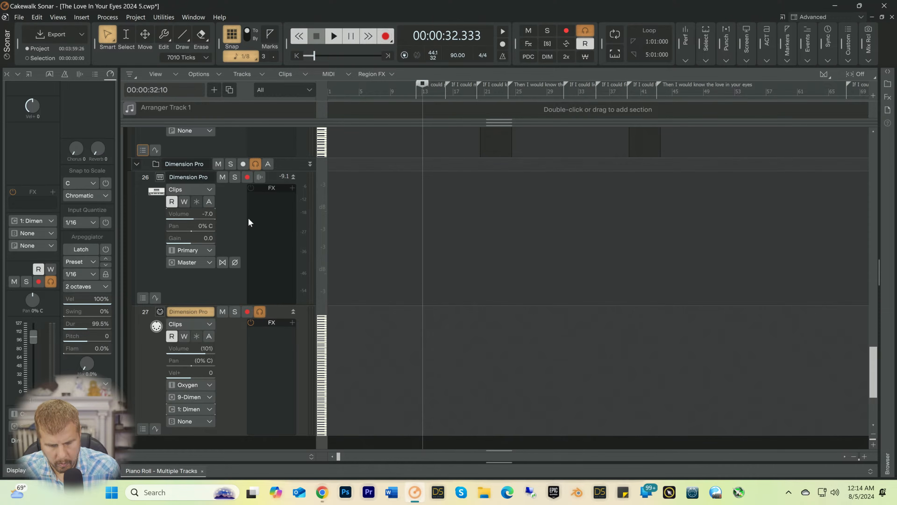
key(space)
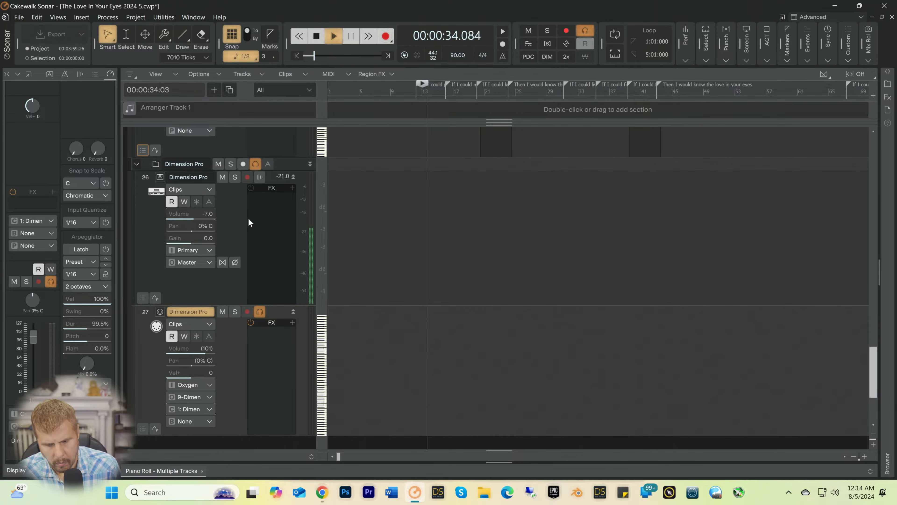
key(space)
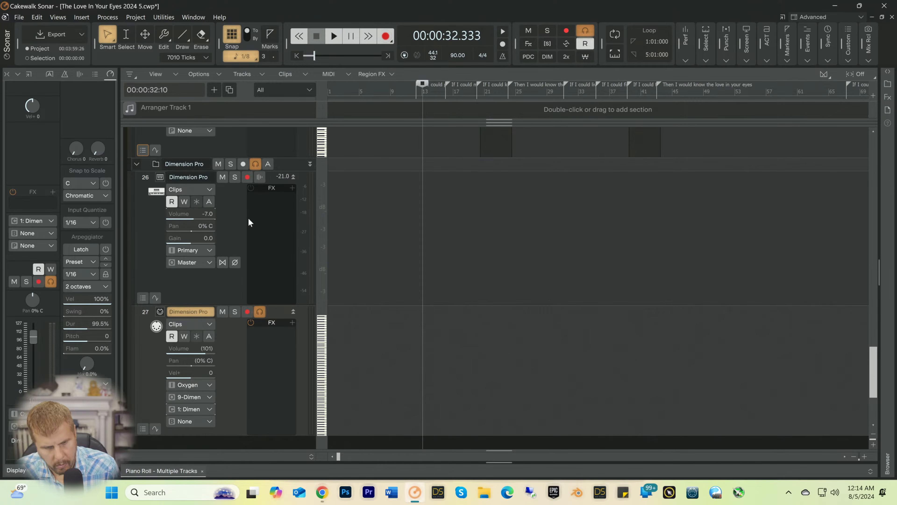
Step: Arm the Dimension Pro MIDI track, rehearse over playback, and start recording the French horn part from bar 13
click(247, 311)
key(r)
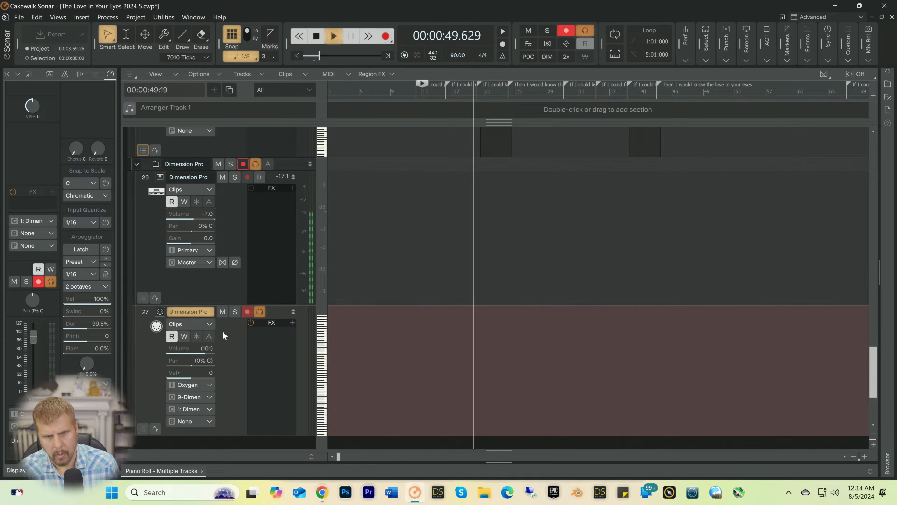
key(space)
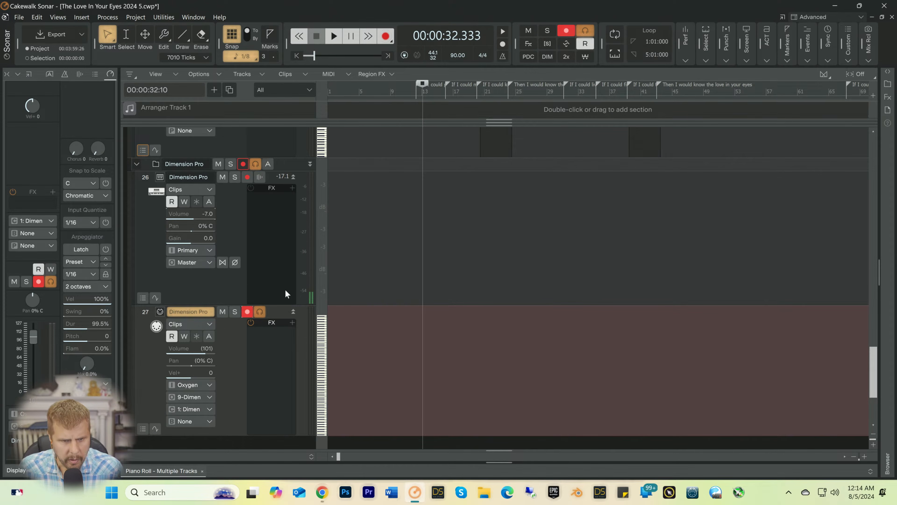
key(space)
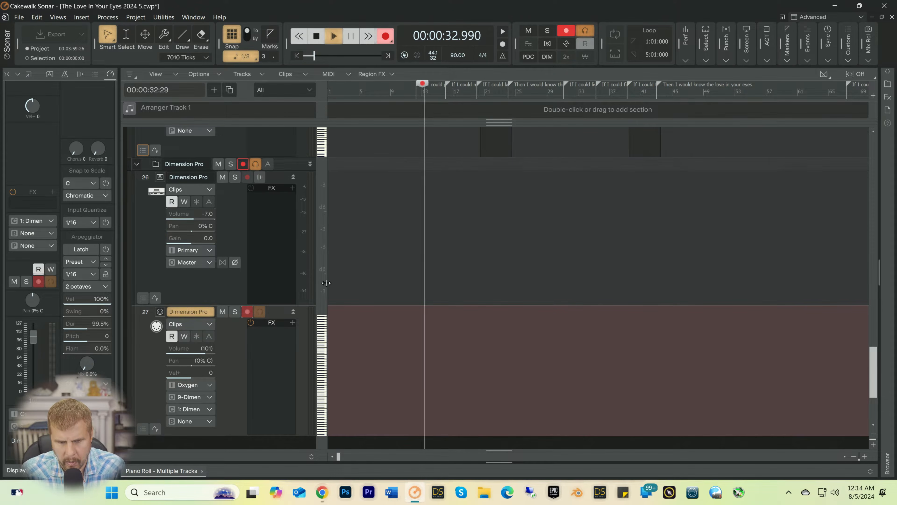
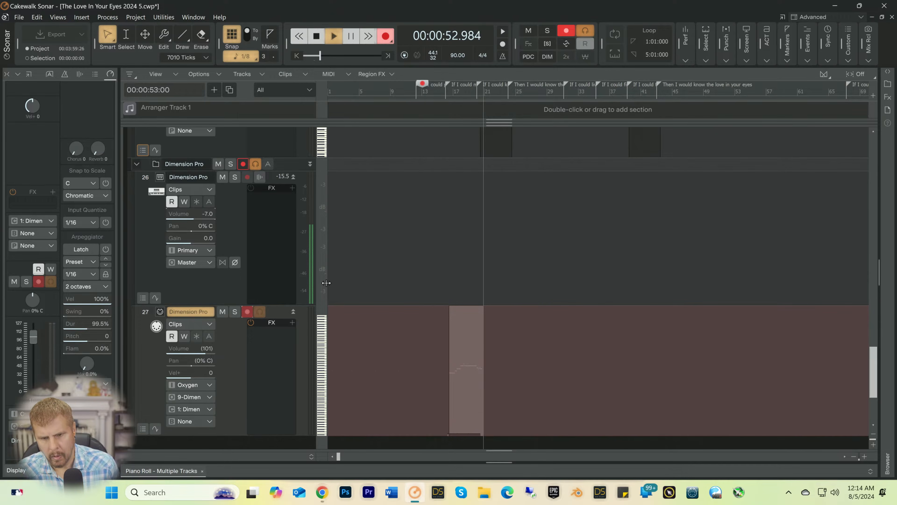
Step: Stop recording and review the French horn take in the Piano Roll, enlarging its notes and playing them back
key(space)
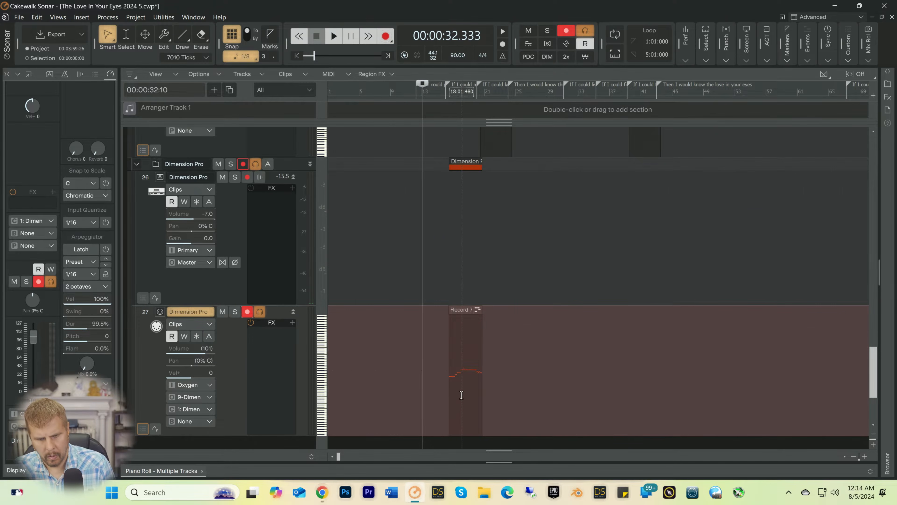
double_click(455, 411)
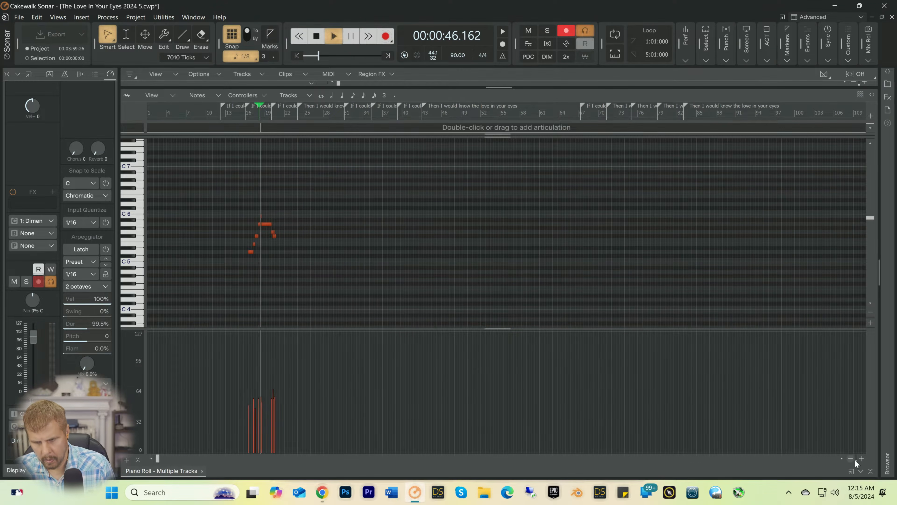
click(862, 459)
click(863, 459)
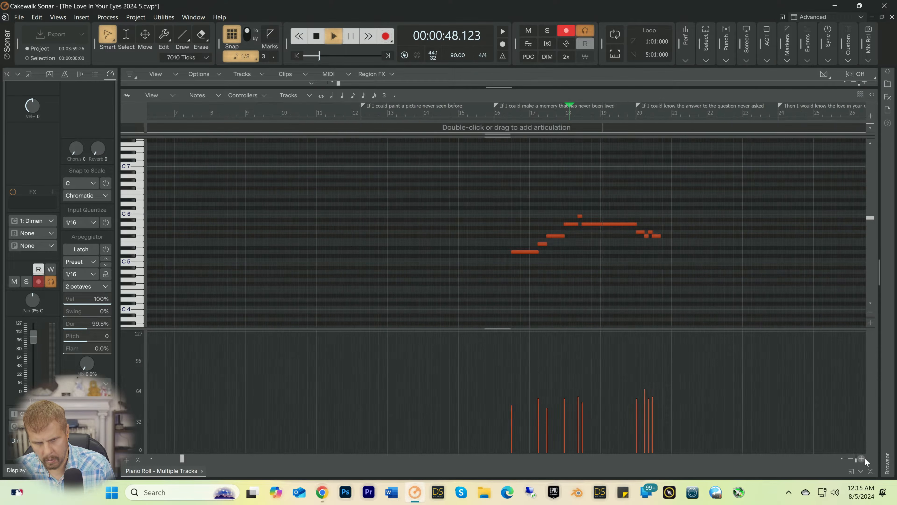
key(space)
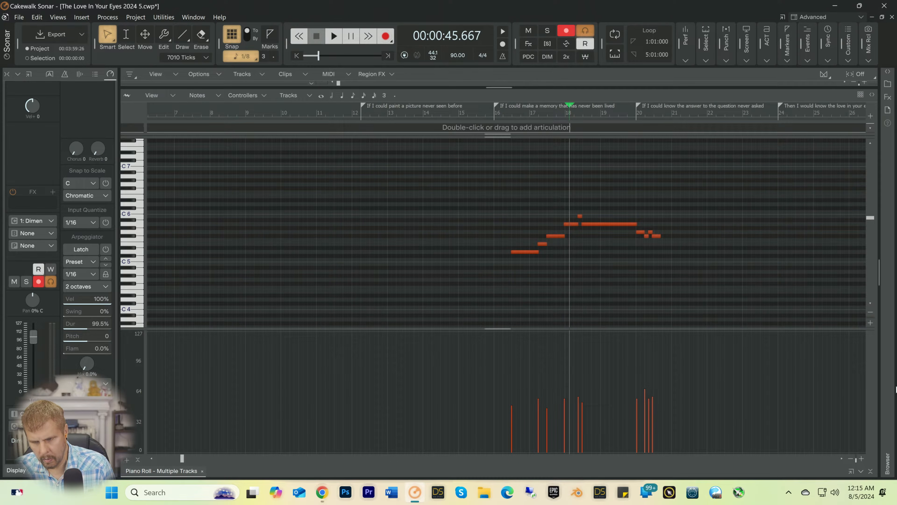
Step: Return to the track view, delete the recorded French horn clip, and move the playback position to 37 seconds
click(872, 471)
click(417, 366)
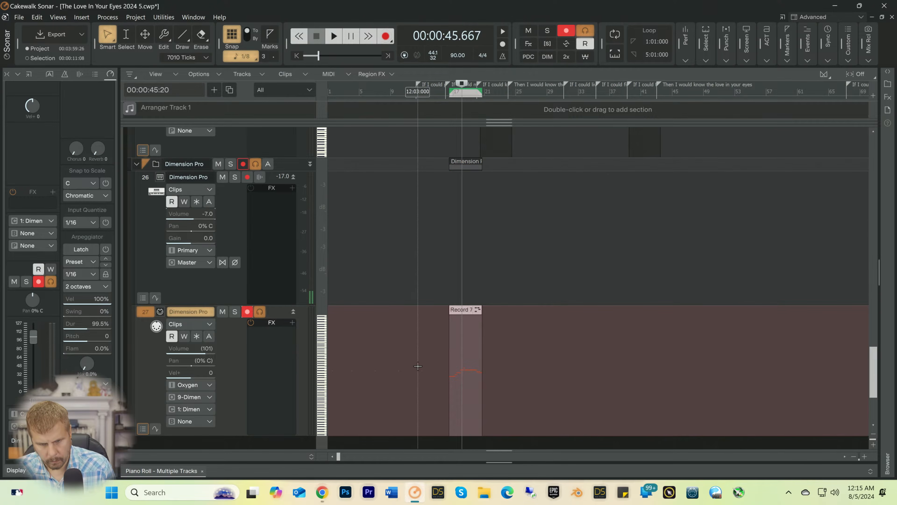
key(Delete)
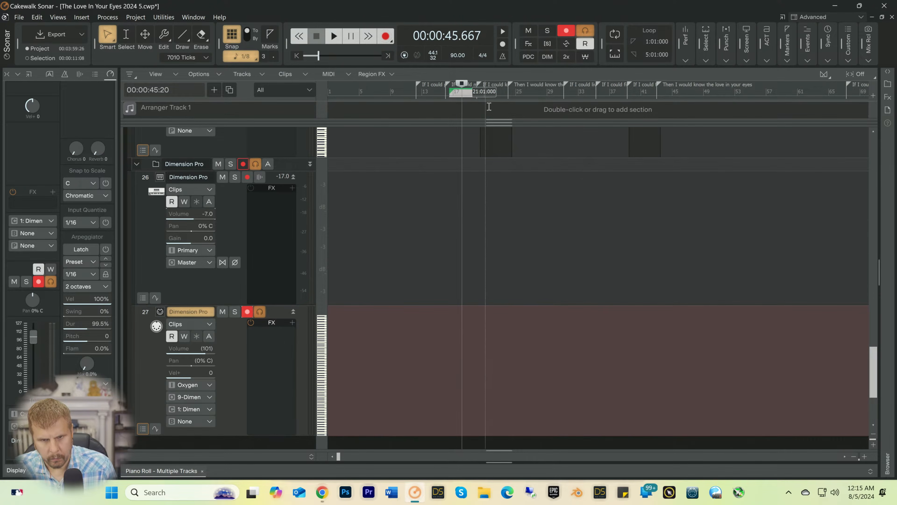
click(436, 93)
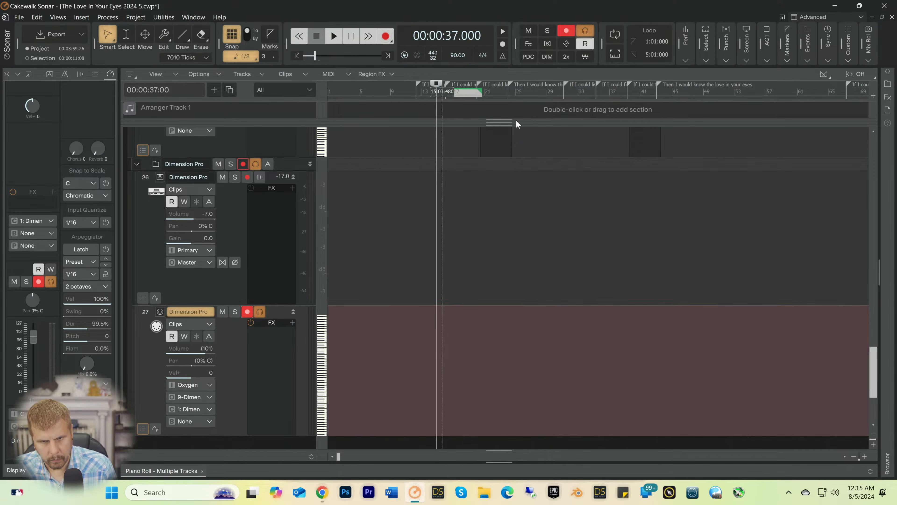
Step: Try two more takes of the French horn part from 37 seconds, discarding each recorded clip
key(space)
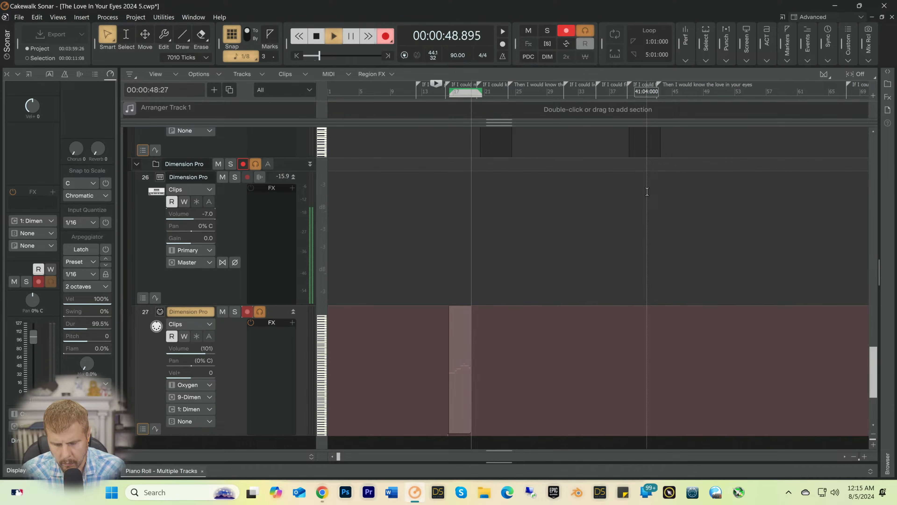
key(space)
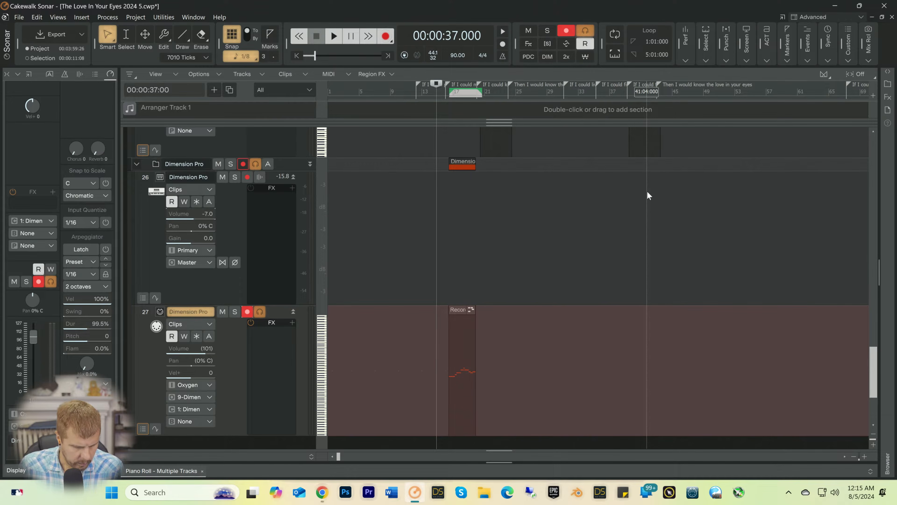
key(ctrl+z)
key(space)
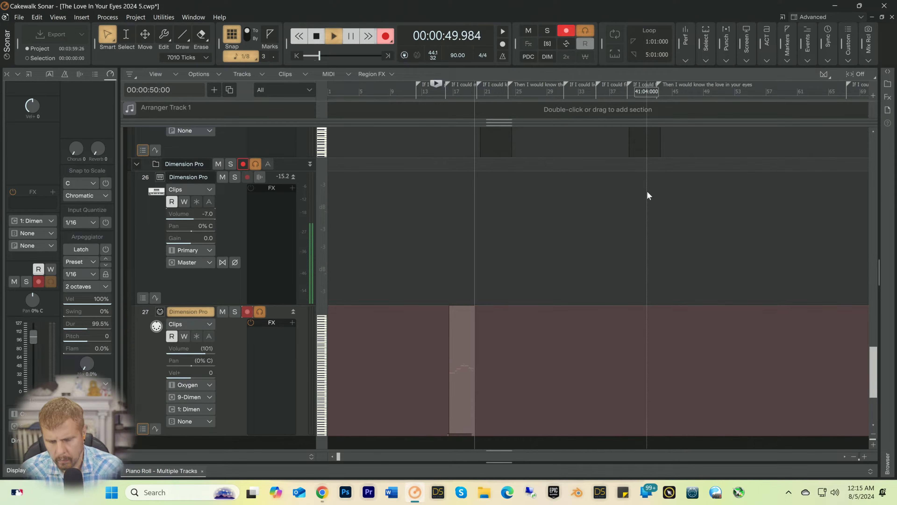
key(space)
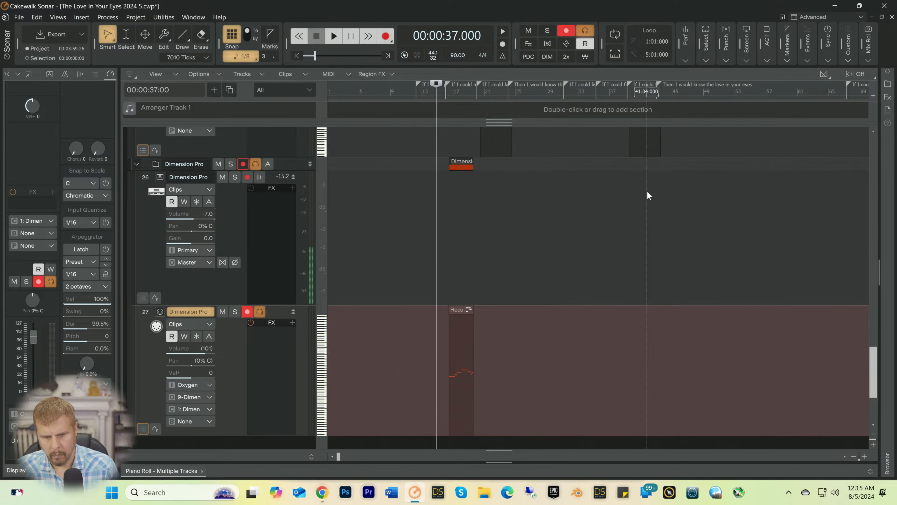
drag(529, 351, 406, 354)
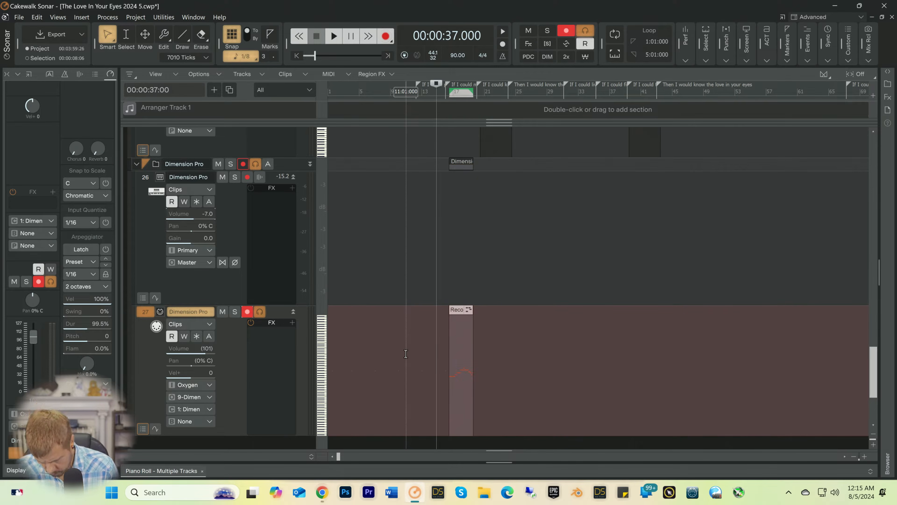
key(Delete)
Step: Record a new French horn take from 37 seconds, then open its clip in the Piano Roll and play a short part
key(space)
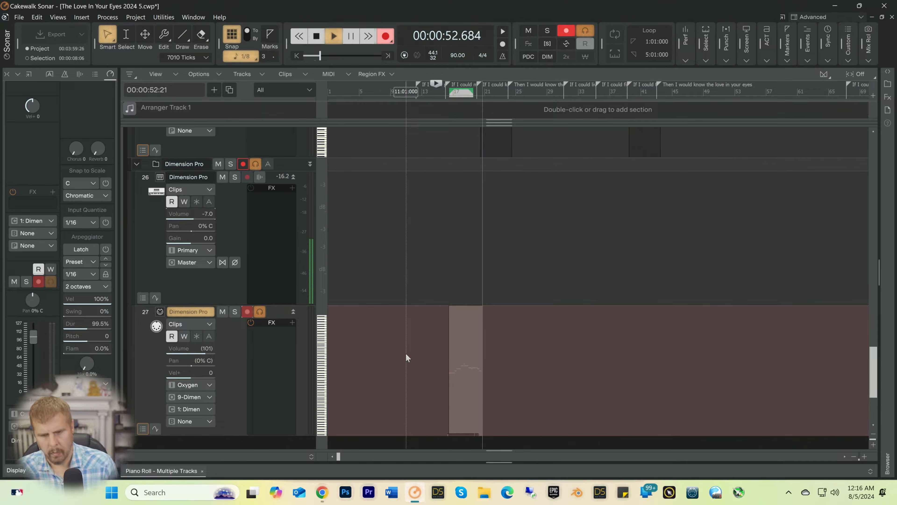
key(space)
click(462, 380)
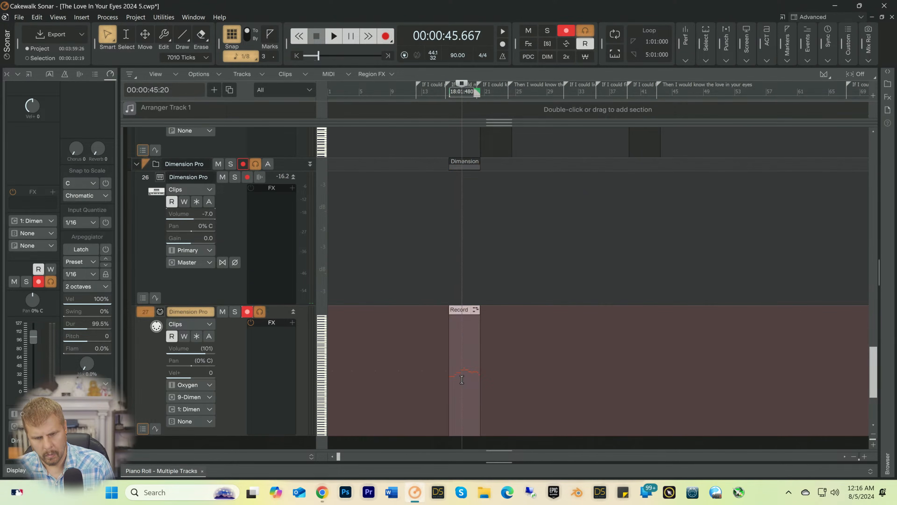
double_click(462, 379)
key(space)
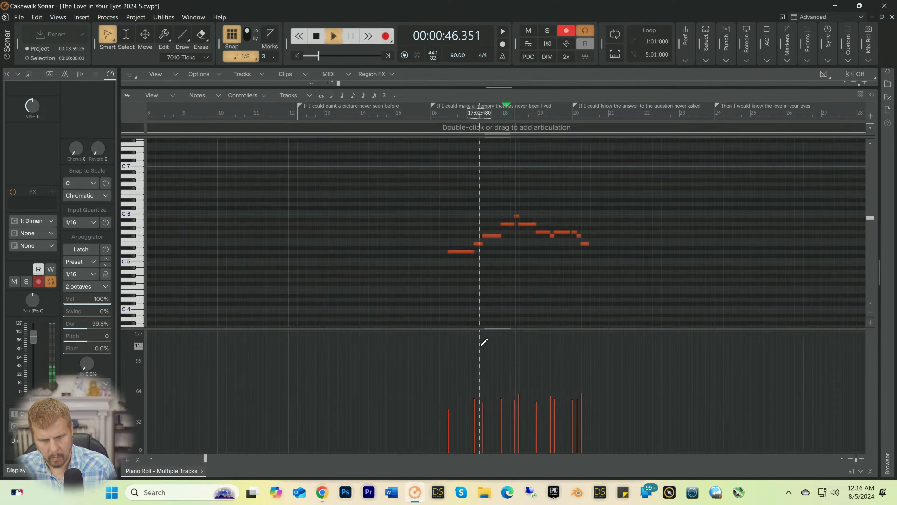
key(space)
Step: Select all notes of the French horn take and quantize their start times to 1/8 at 100 percent strength
drag(423, 178, 613, 283)
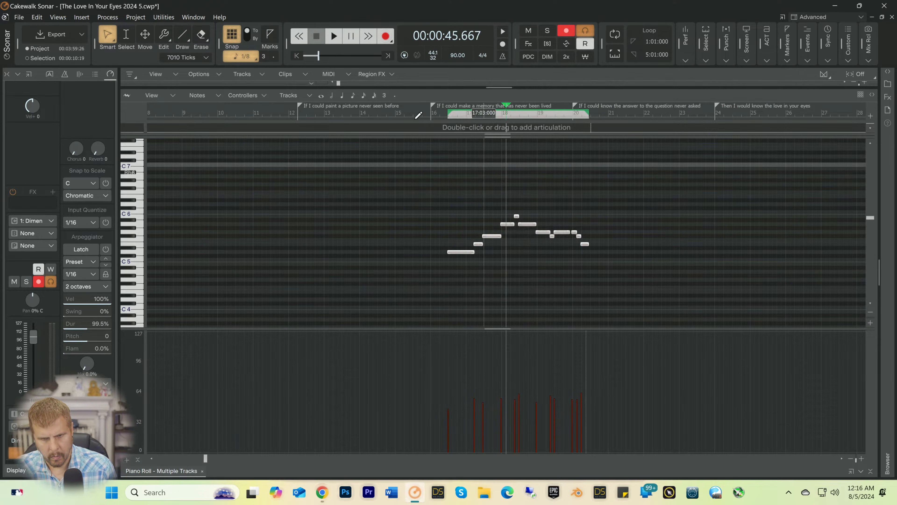
click(107, 17)
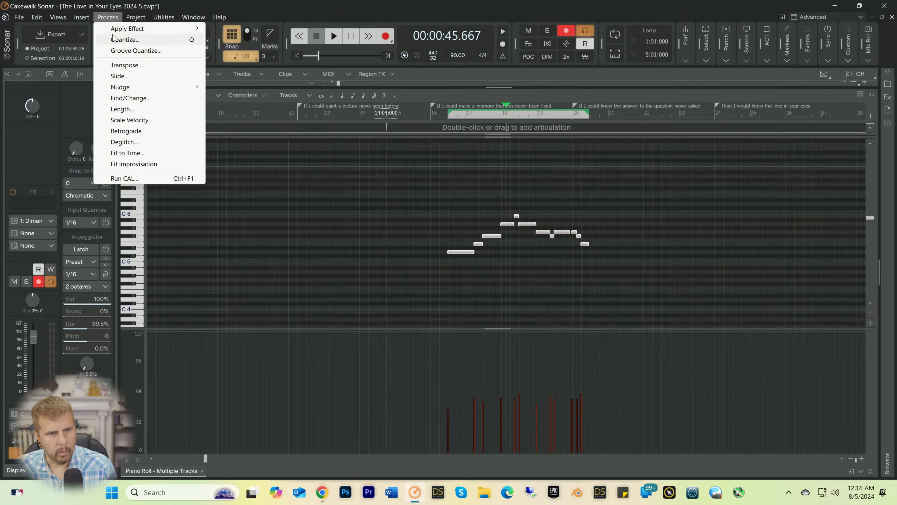
click(124, 39)
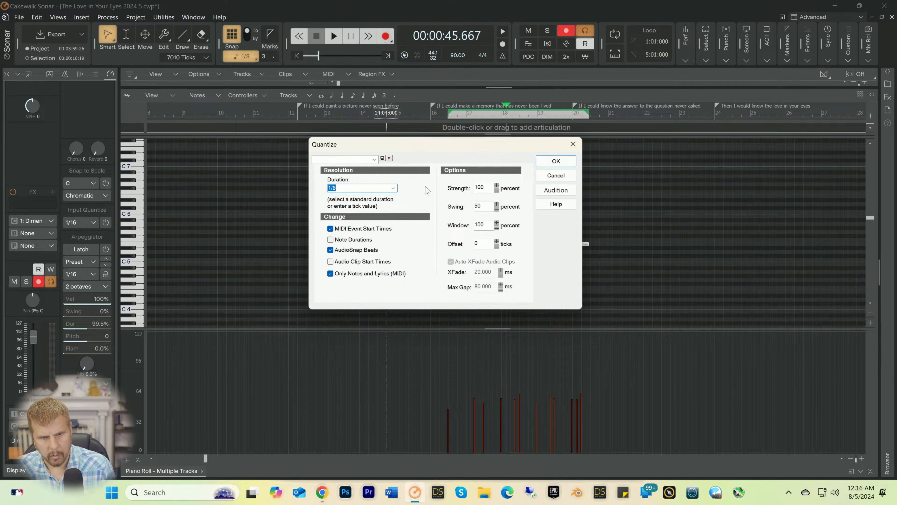
click(574, 162)
Step: Play the quantized part from bar 16 while evening out its note velocities to about 50, and close the Piano Roll
click(435, 124)
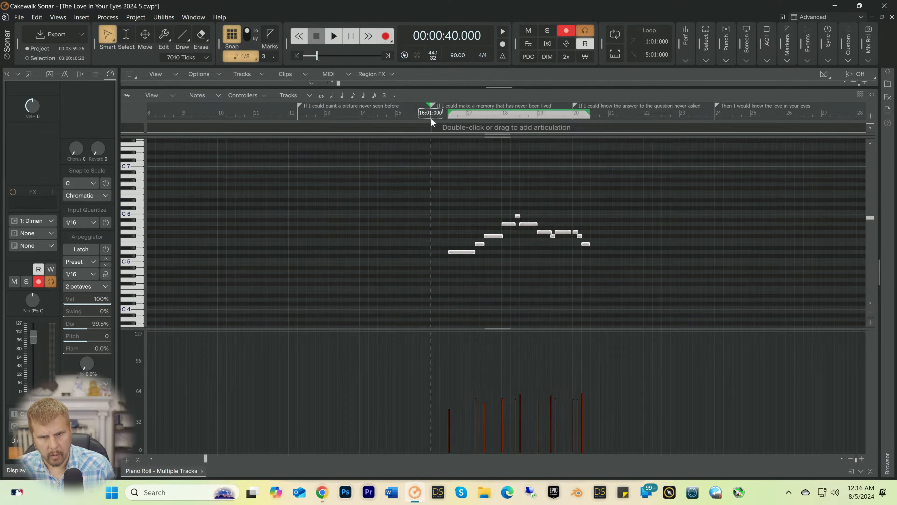
key(space)
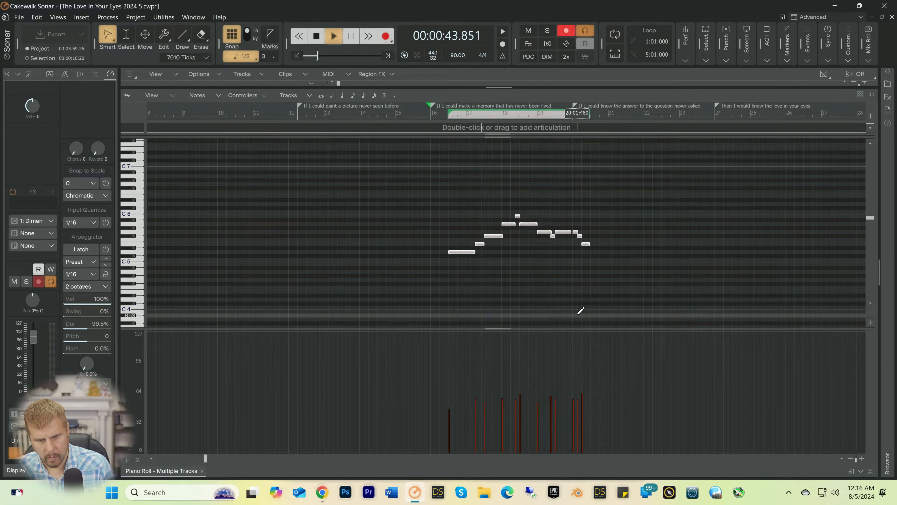
drag(449, 404, 614, 393)
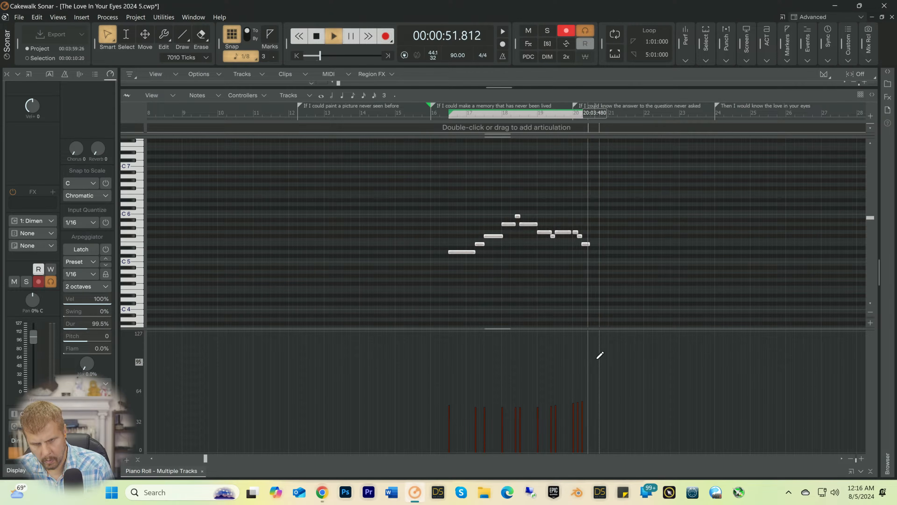
key(space)
click(871, 471)
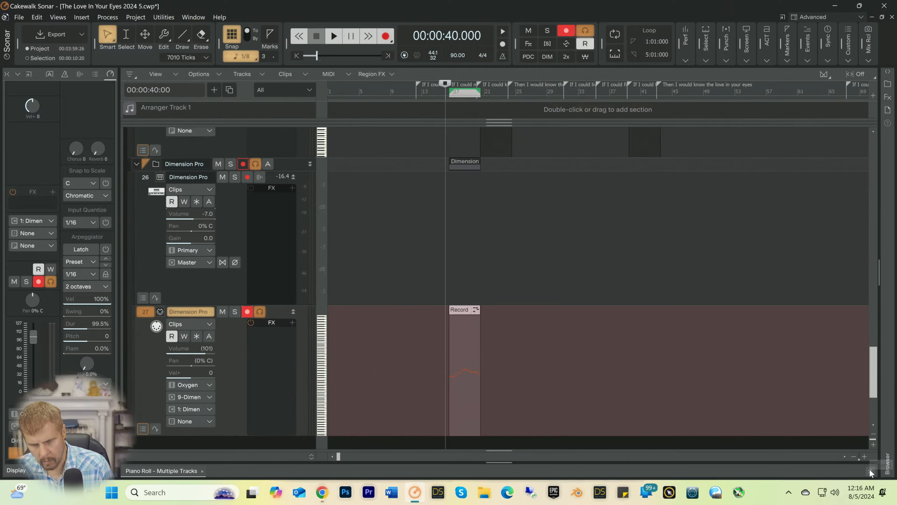
Step: Pan the Dimension Pro synth track to 67% L and lower its volume to -12.4 while playing from bar 16
key(space)
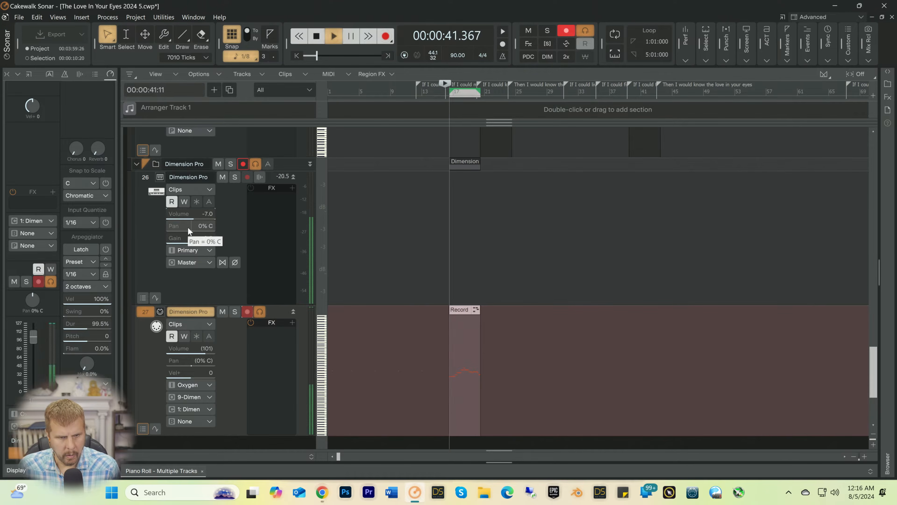
mouse_move(188, 227)
mouse_down()
mouse_move(168, 227)
mouse_move(182, 211)
mouse_up()
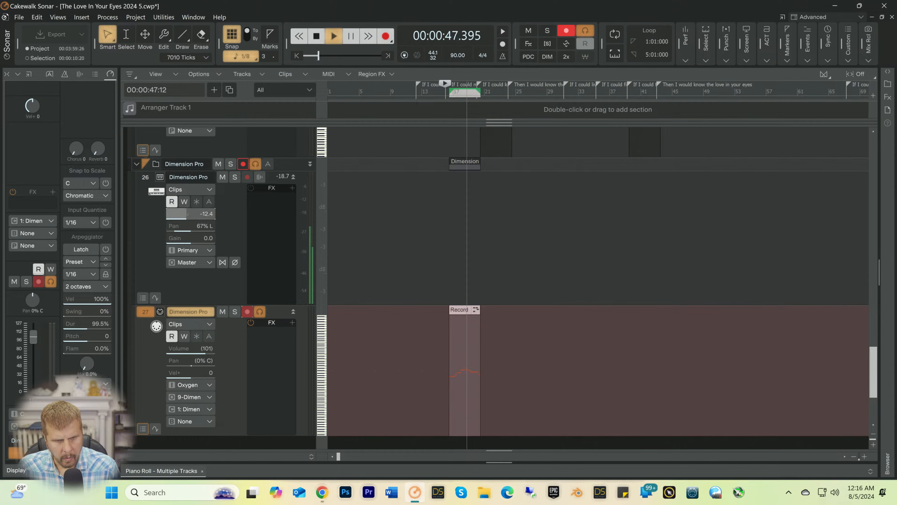
key(space)
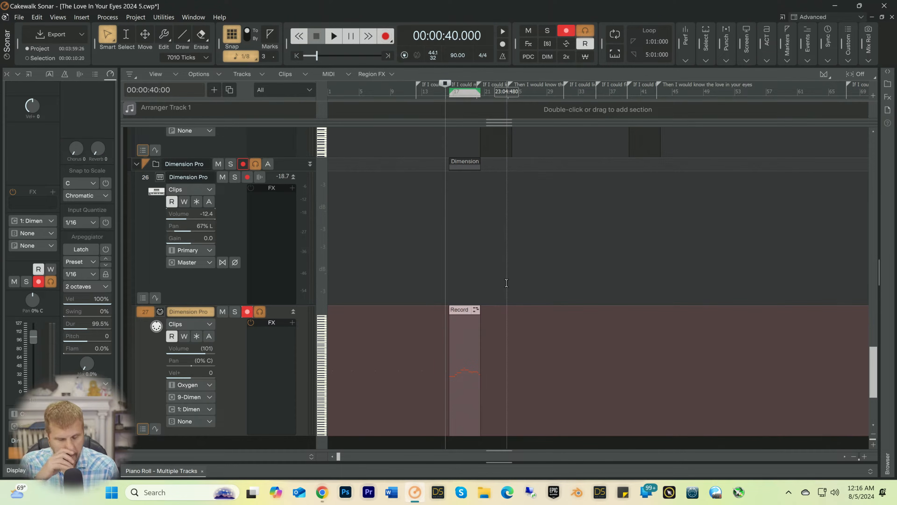
key(space)
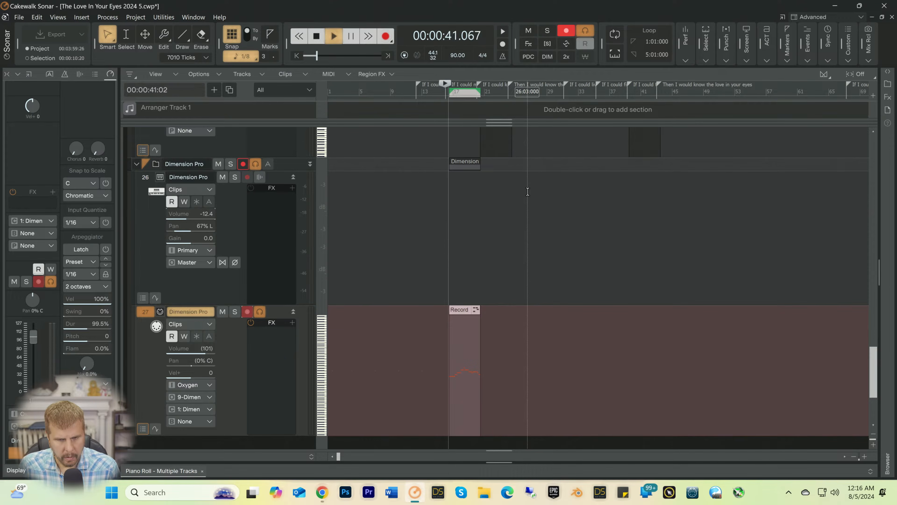
key(space)
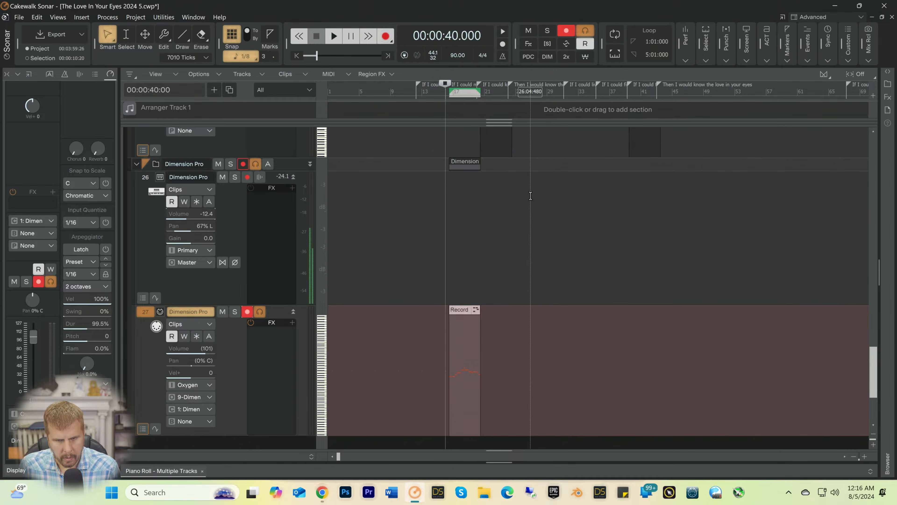
Step: Insert another Dimension Pro soft synth into the project, keeping the offered track options
scroll(495, 248, down, 4)
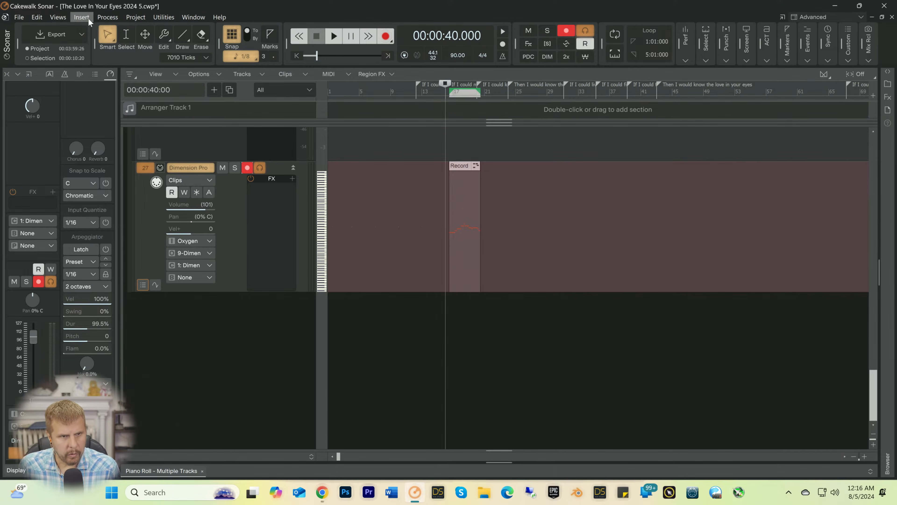
click(85, 17)
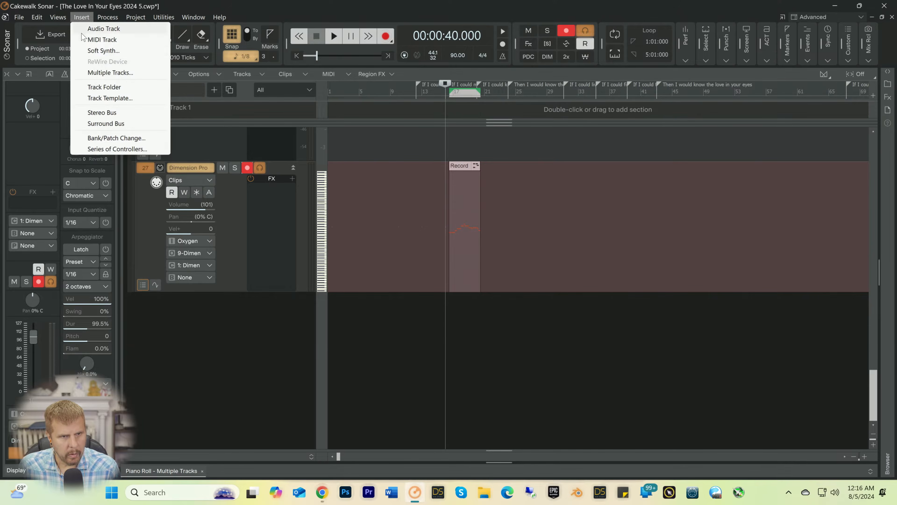
click(87, 50)
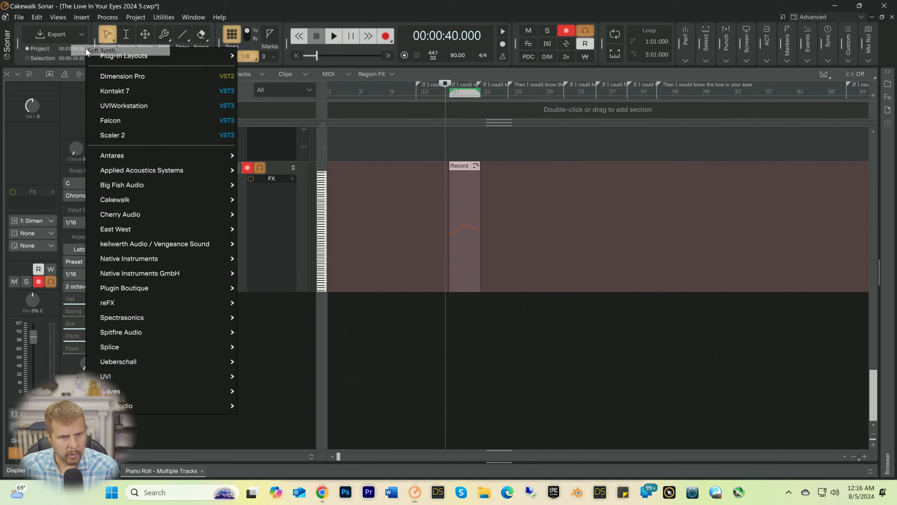
click(120, 75)
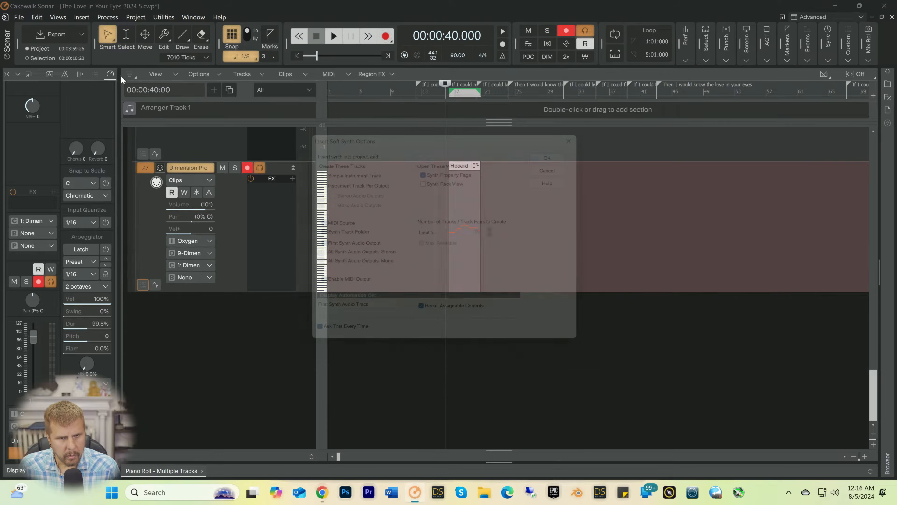
click(557, 149)
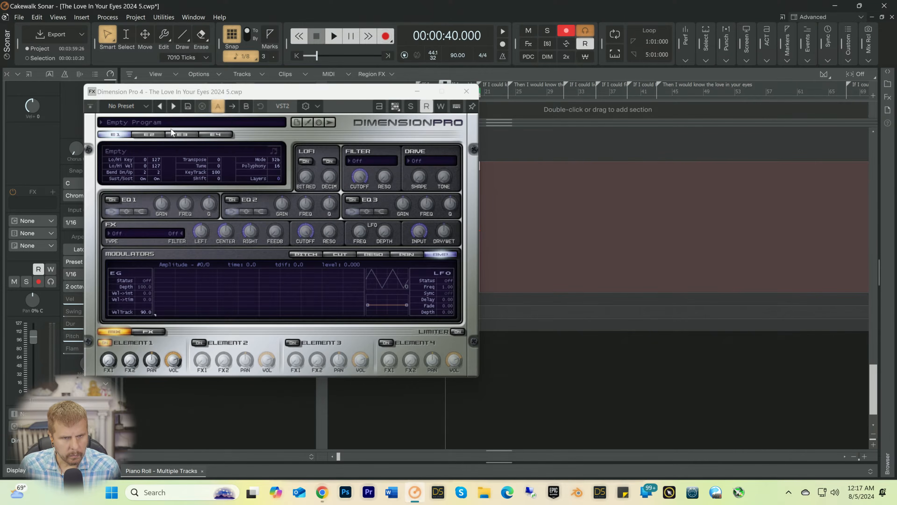
Step: Load the Flute V Legato program from the Garritan Pocket Orchestra woodwinds into the new Dimension Pro, and close the synth window
click(169, 124)
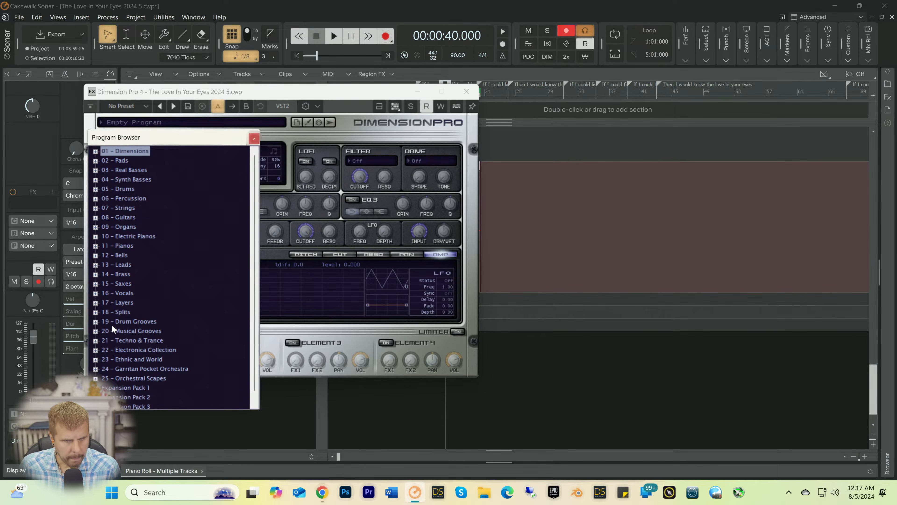
scroll(113, 323, down, 1)
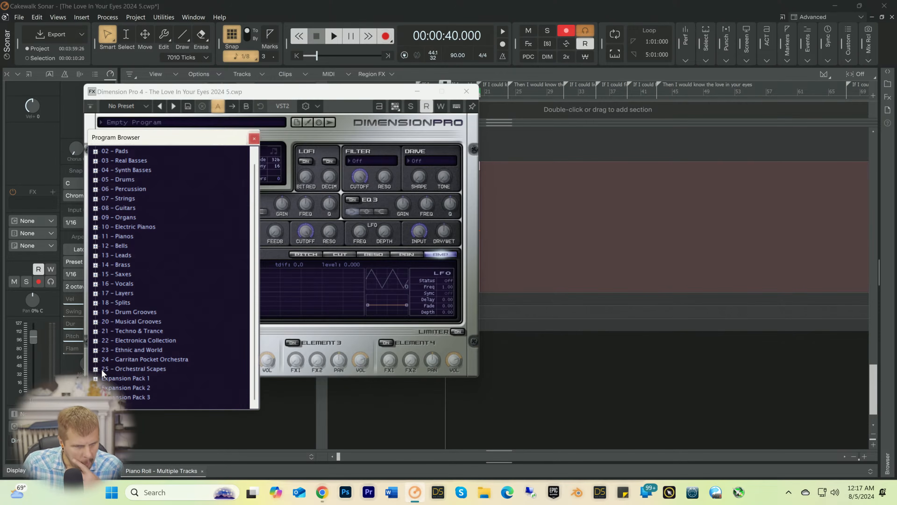
click(96, 359)
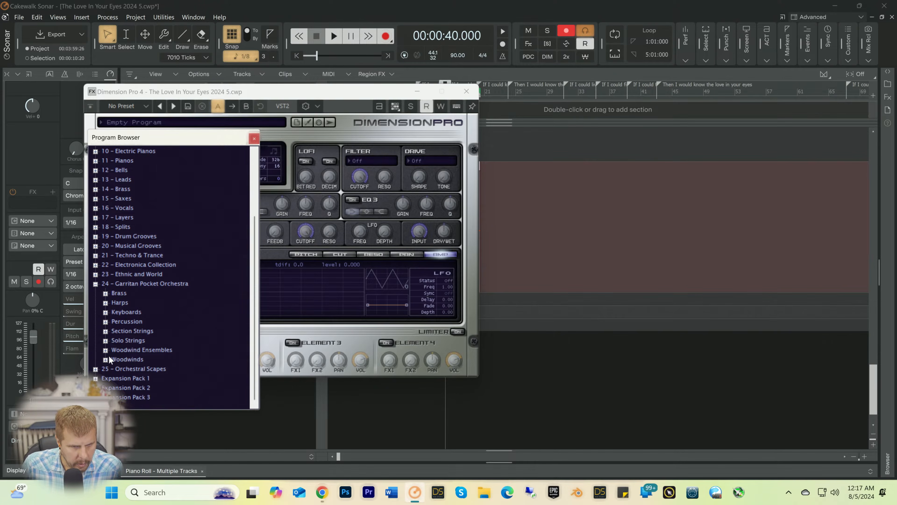
click(105, 360)
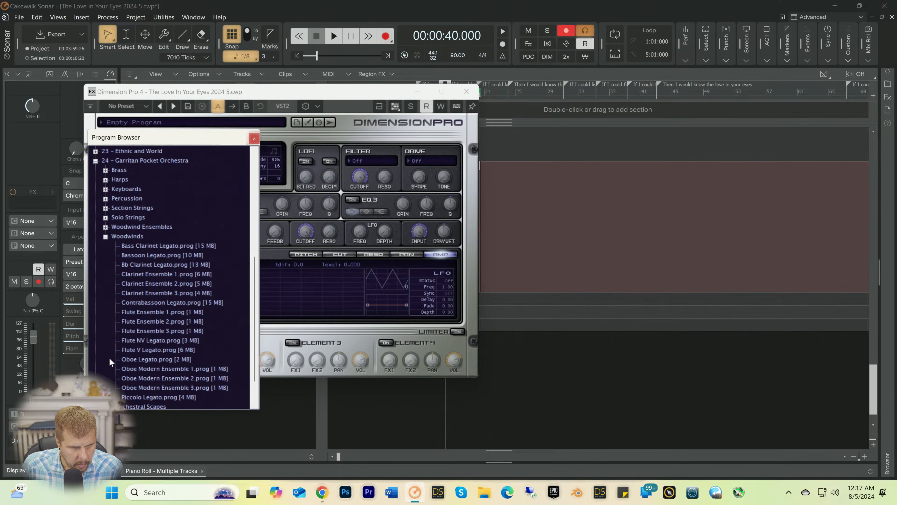
double_click(146, 350)
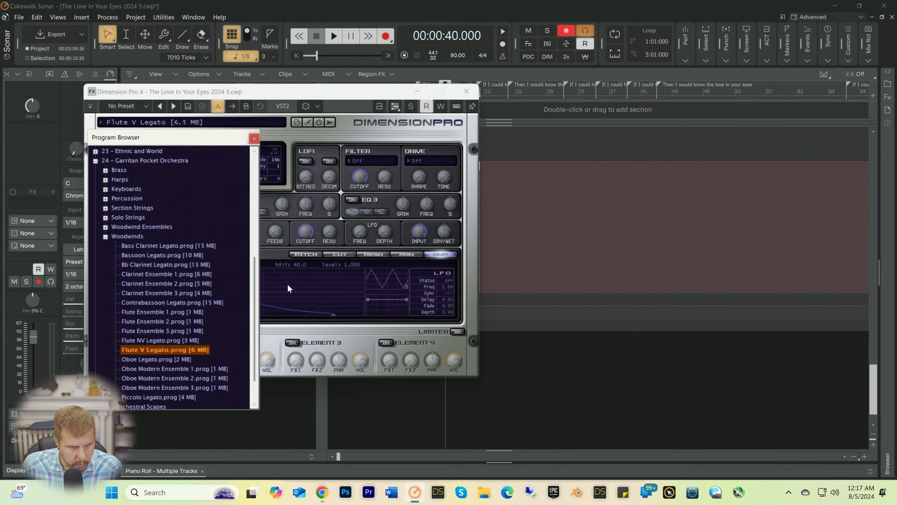
click(467, 91)
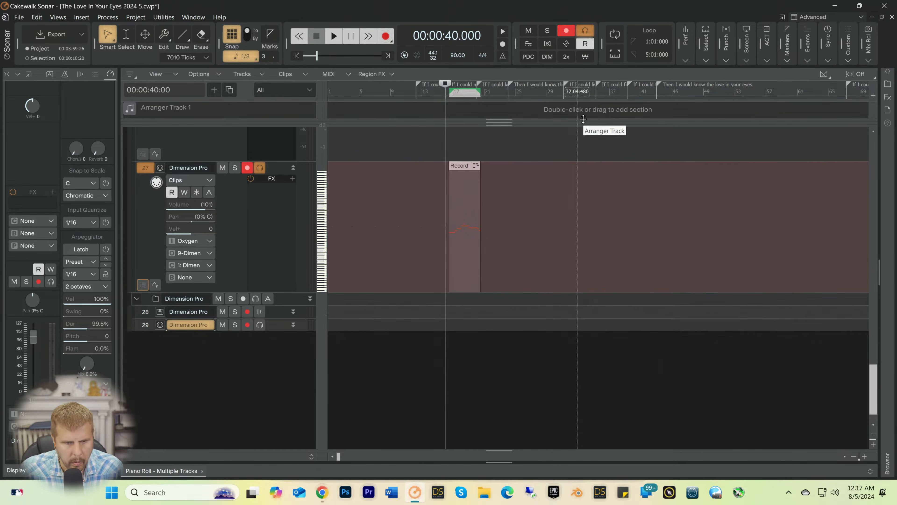
Step: Turn off input echo and record arming on track 27, and enable both on the new Dimension Pro MIDI track 29
click(260, 170)
click(248, 170)
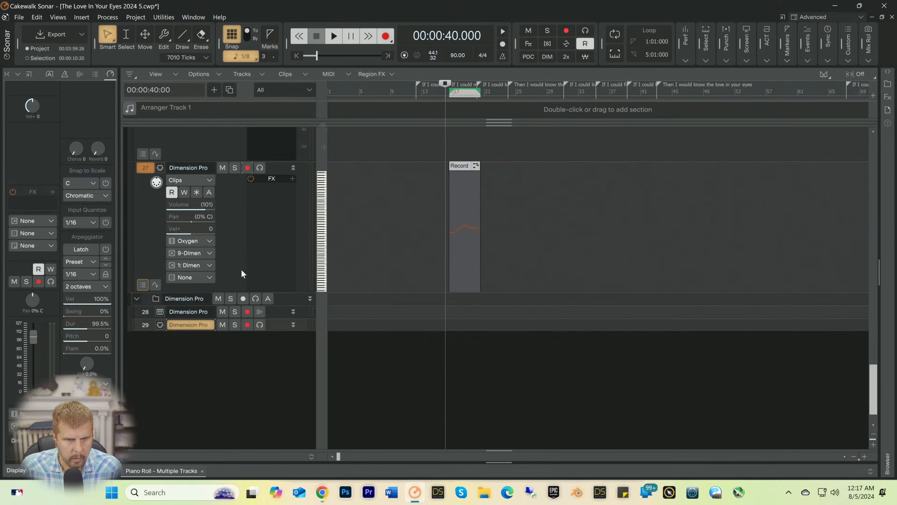
click(247, 325)
click(259, 325)
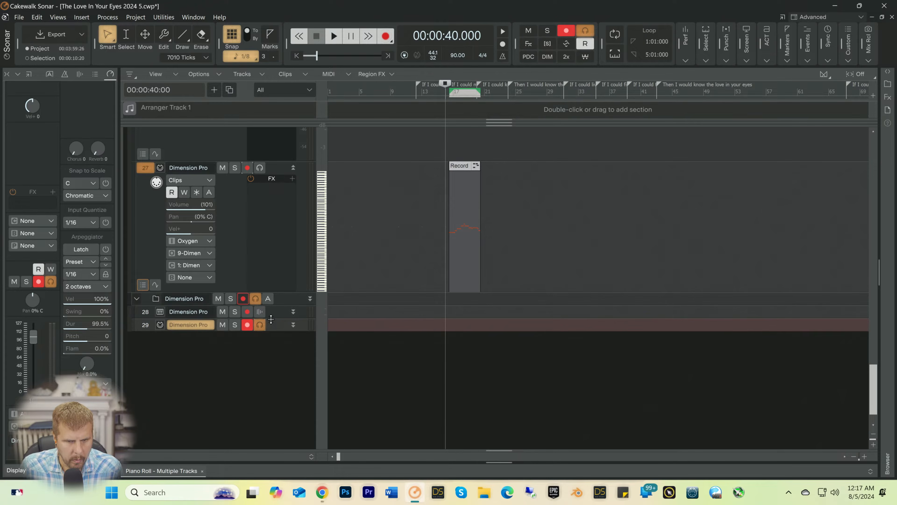
Step: Expand tracks 28 and 29, and set track 29's input to Oxygen 49 MIDI Omni and its channel to 1: Dimension Pro
drag(271, 318, 260, 389)
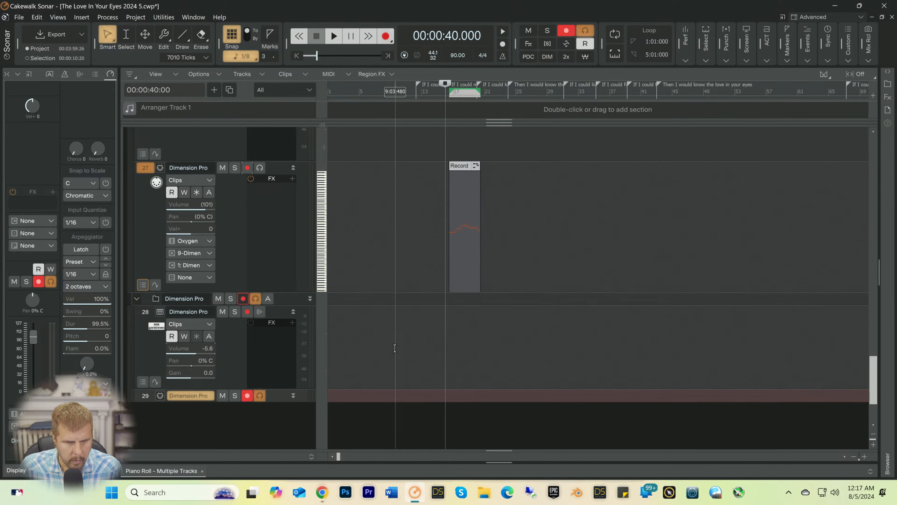
scroll(247, 318, down, 3)
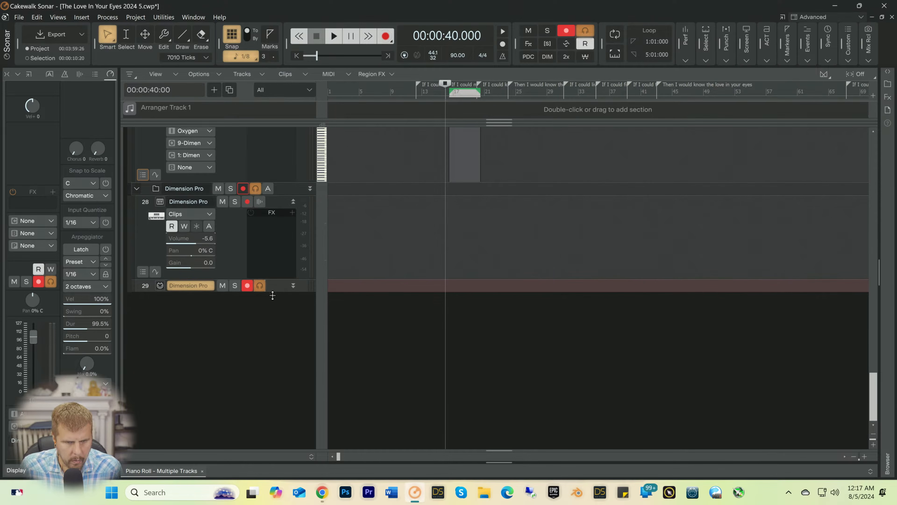
drag(275, 293, 275, 391)
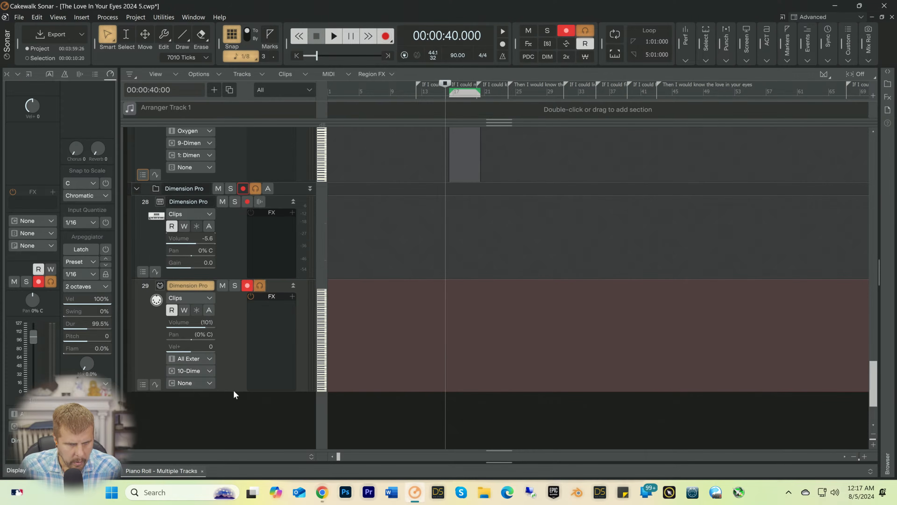
drag(230, 389, 218, 412)
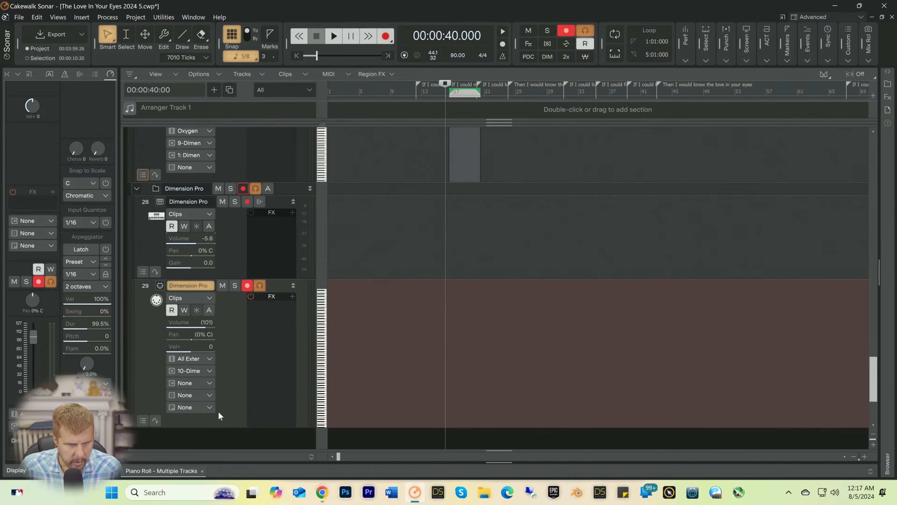
click(207, 360)
mouse_move(265, 256)
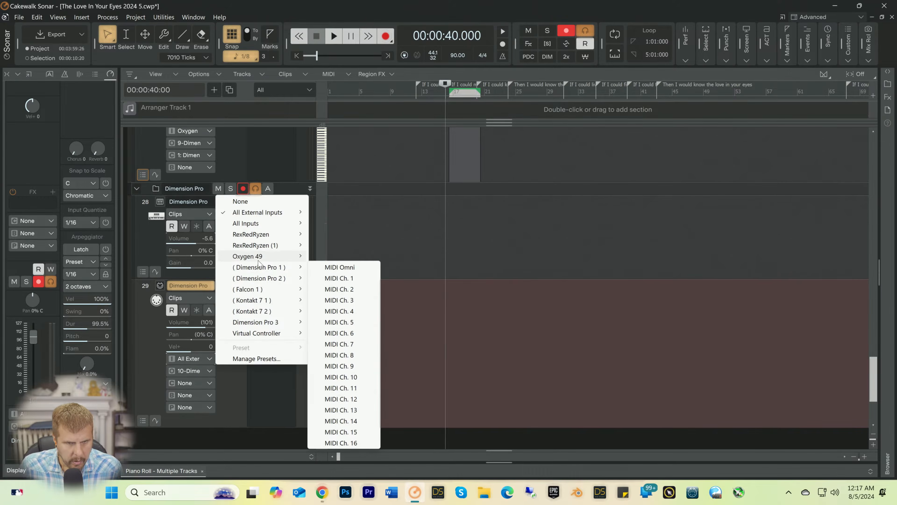
click(340, 256)
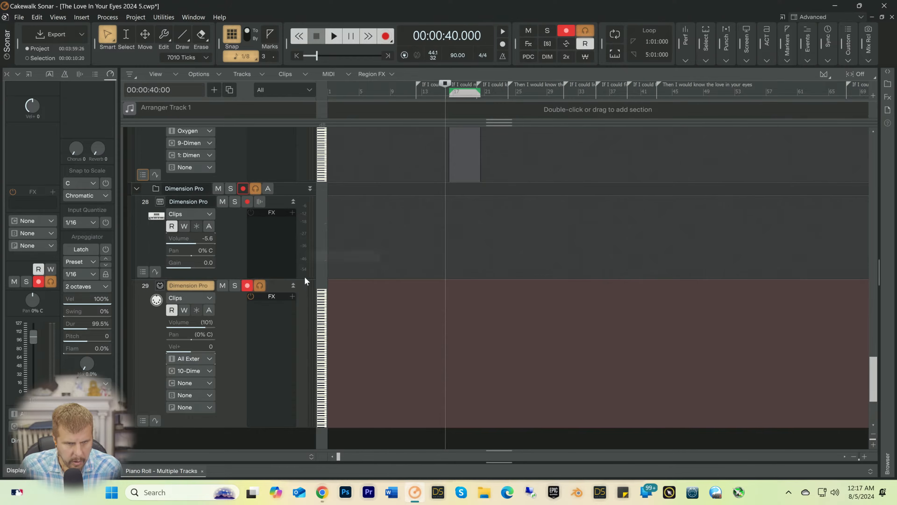
click(206, 384)
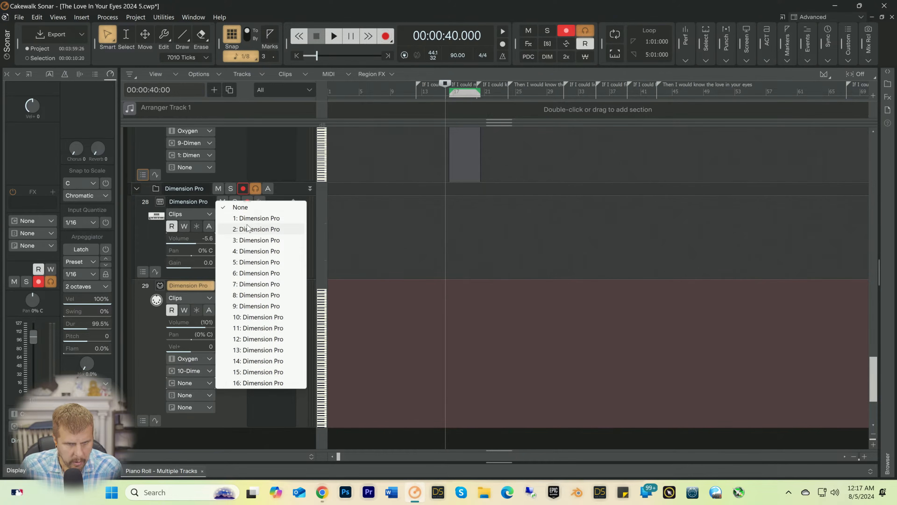
click(257, 219)
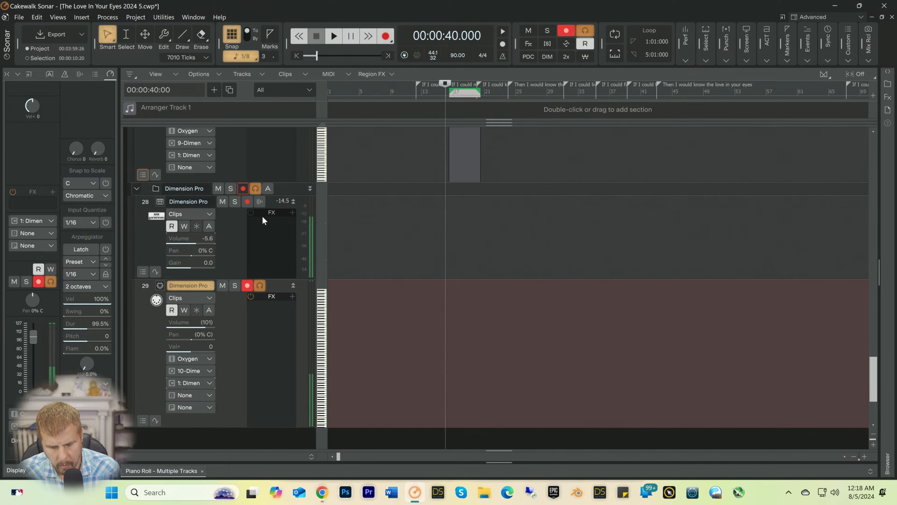
Step: Rehearse the flute part over playback from bar 16, and record a take of it on track 29
key(space)
key(space)
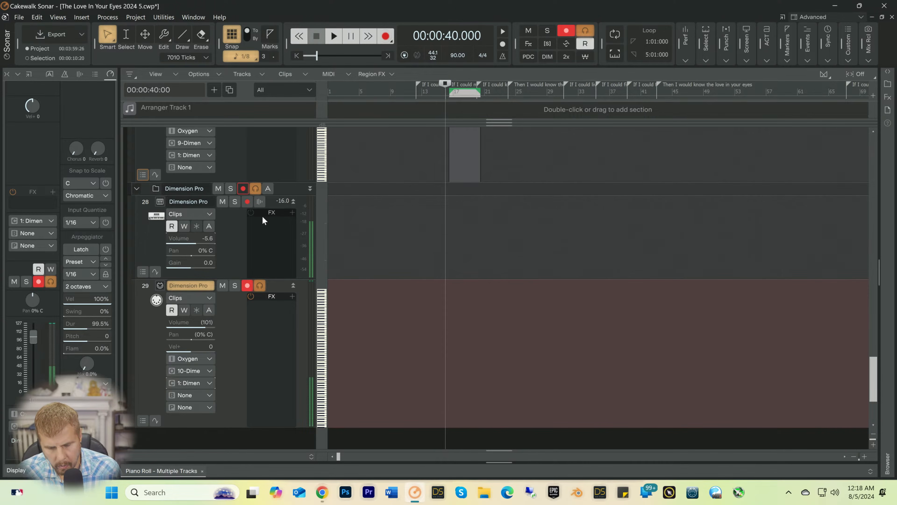
key(space)
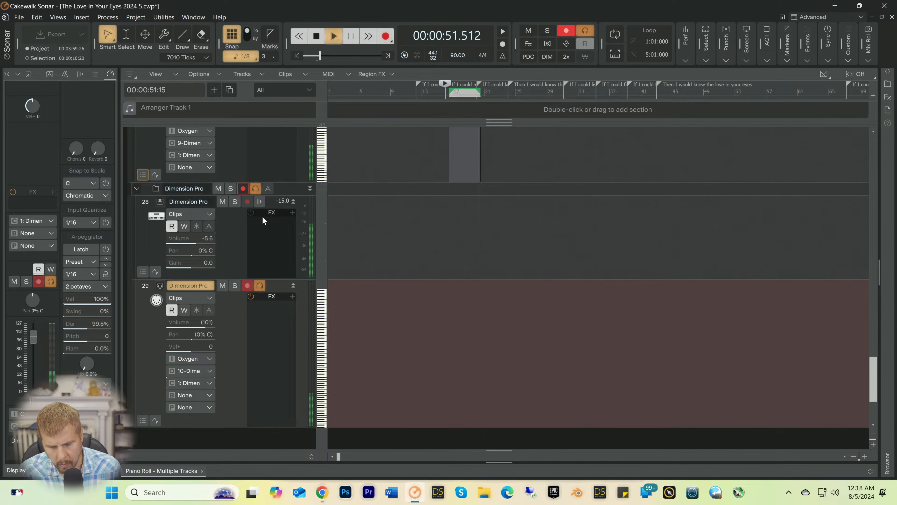
key(space)
key(space)
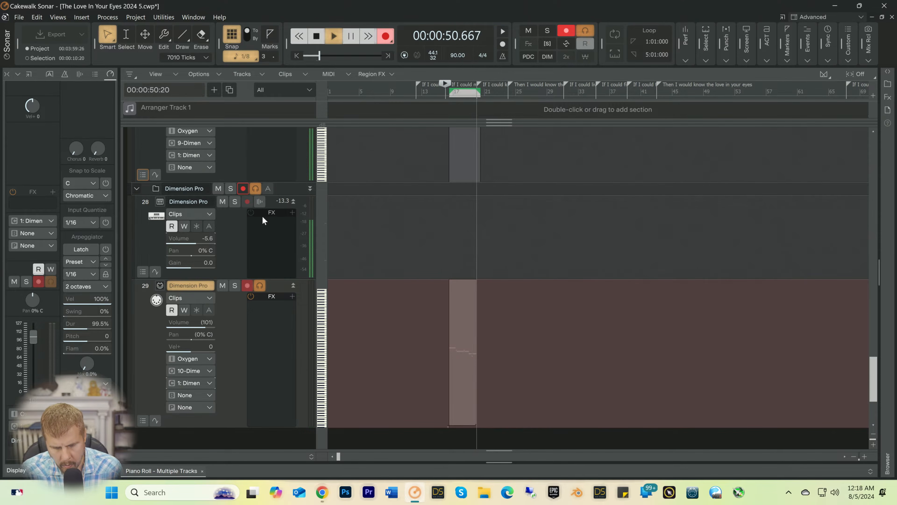
key(space)
key(space)
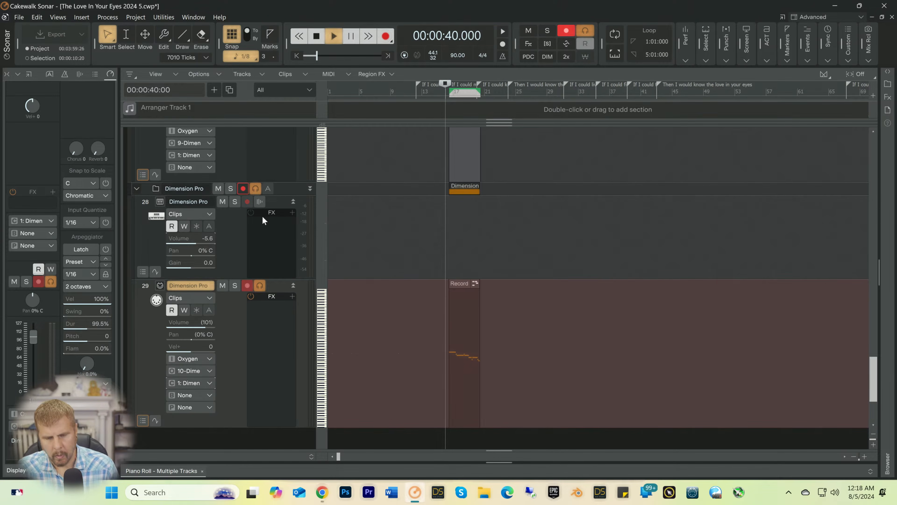
Step: Pan the flute's synth track 28 to 72% R and lower its volume to -13.8 while playing from bar 16
mouse_move(192, 254)
mouse_down()
mouse_move(201, 255)
mouse_move(185, 238)
mouse_up()
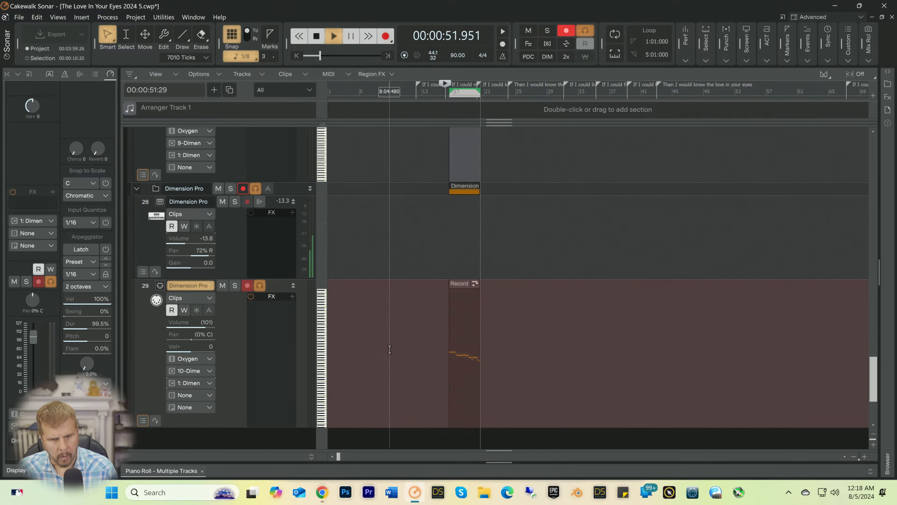
key(space)
Step: Open the flute take in the Piano Roll, select all its notes and quantize their start times to 1/8 at 100 percent strength
double_click(464, 390)
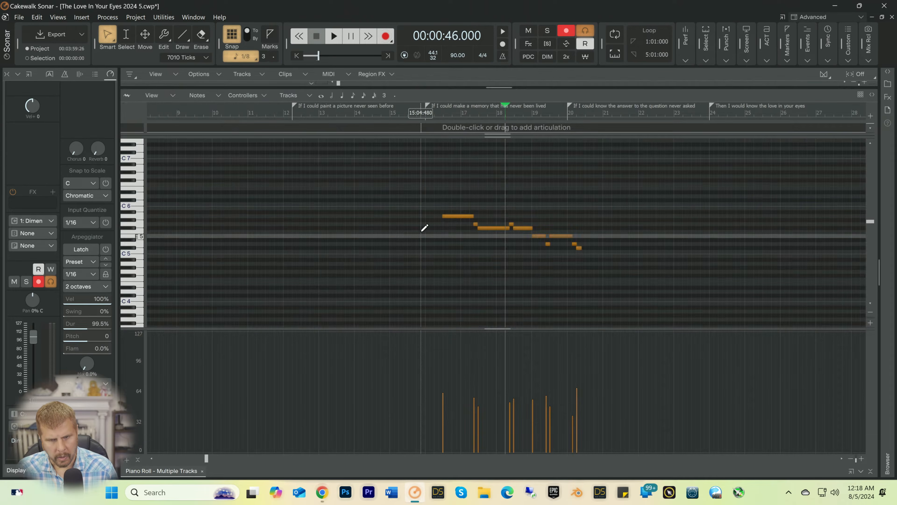
drag(424, 209, 581, 269)
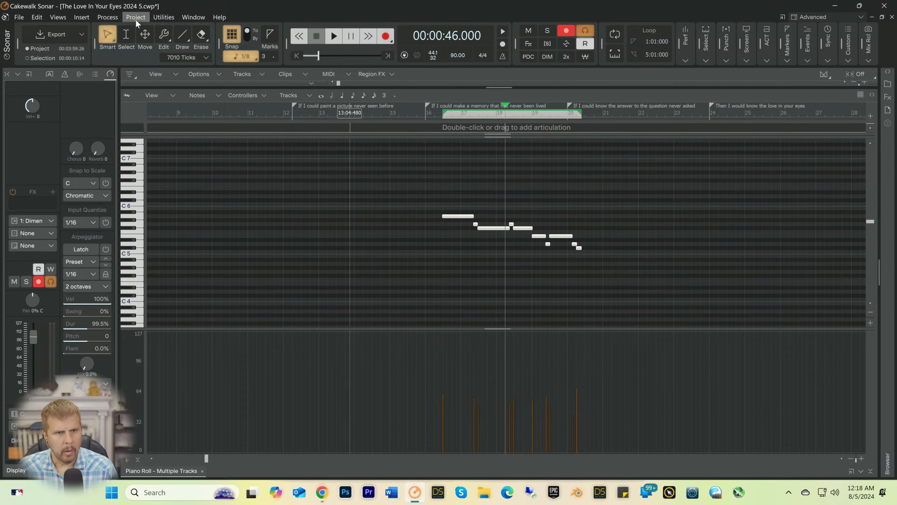
click(108, 17)
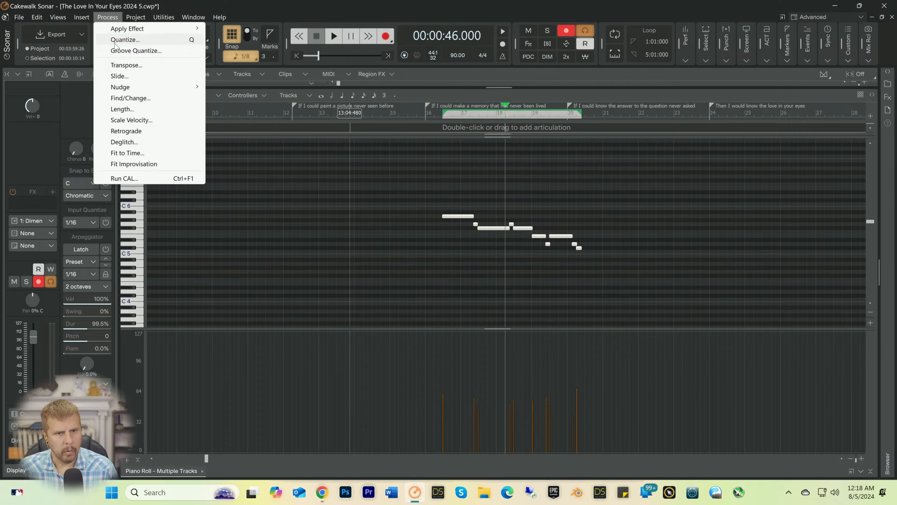
click(139, 46)
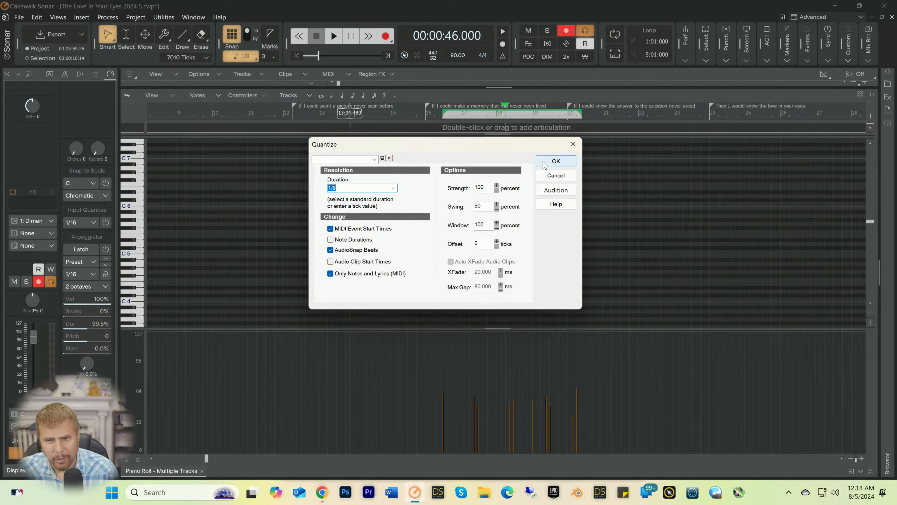
click(555, 161)
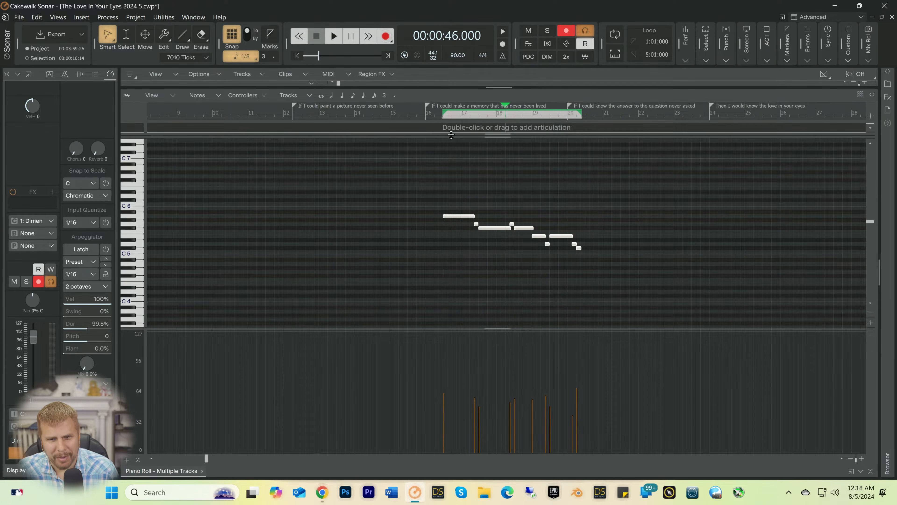
Step: Play the quantized flute part from bar 16 beat 2 while evening out its note velocities to about 60
click(433, 113)
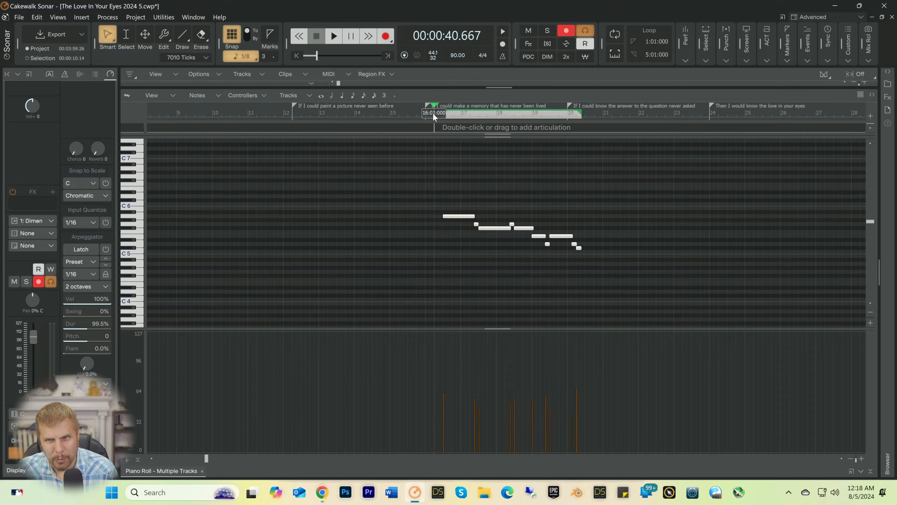
key(space)
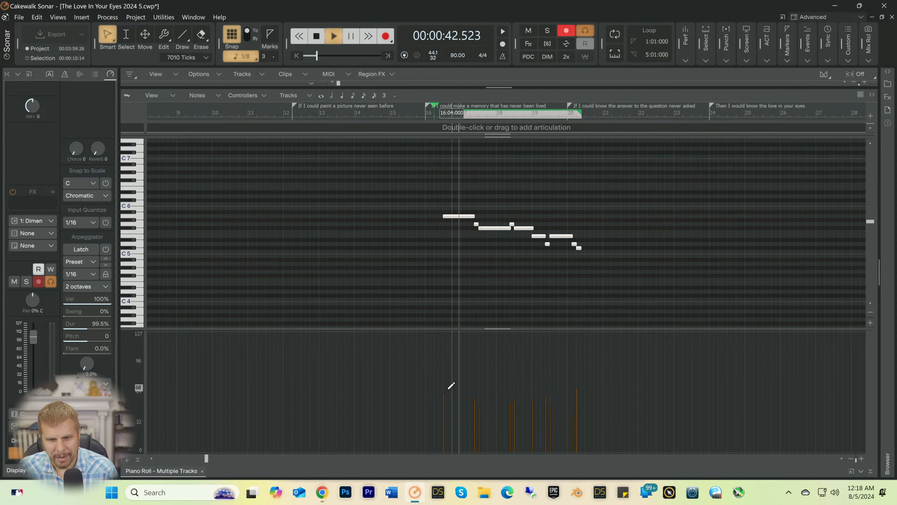
drag(437, 395, 615, 388)
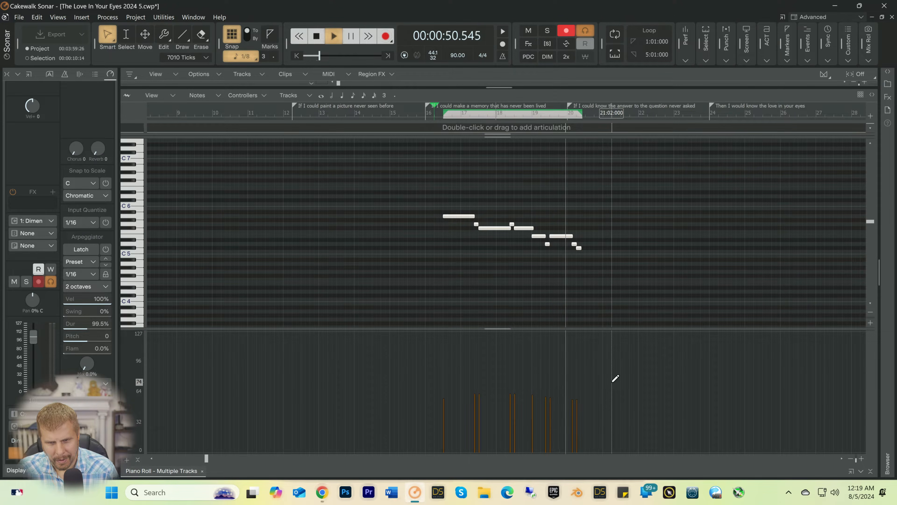
key(space)
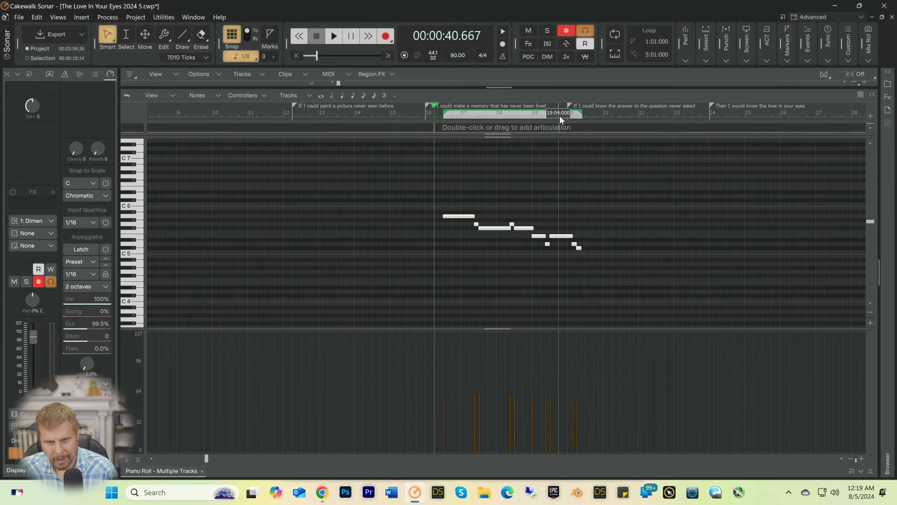
Step: Play the end of the flute phrase from the 50-second mark to check its last notes
click(560, 115)
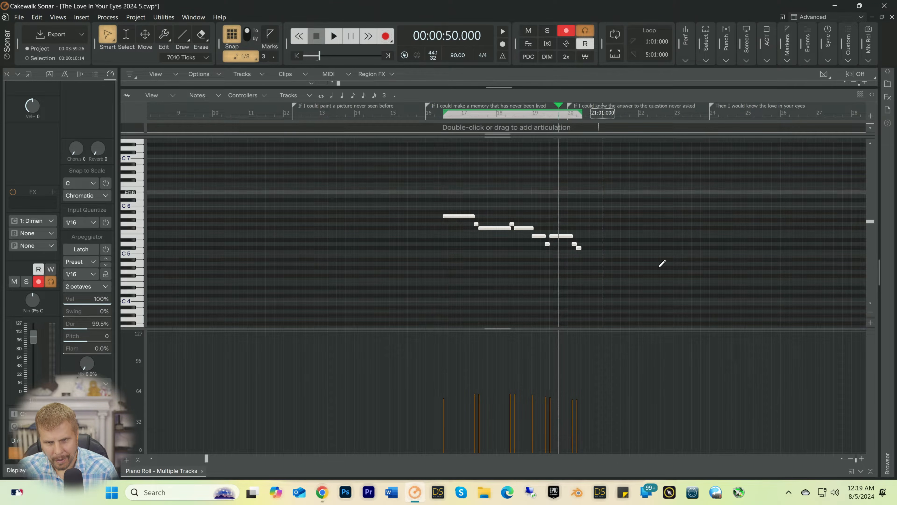
key(space)
key(space)
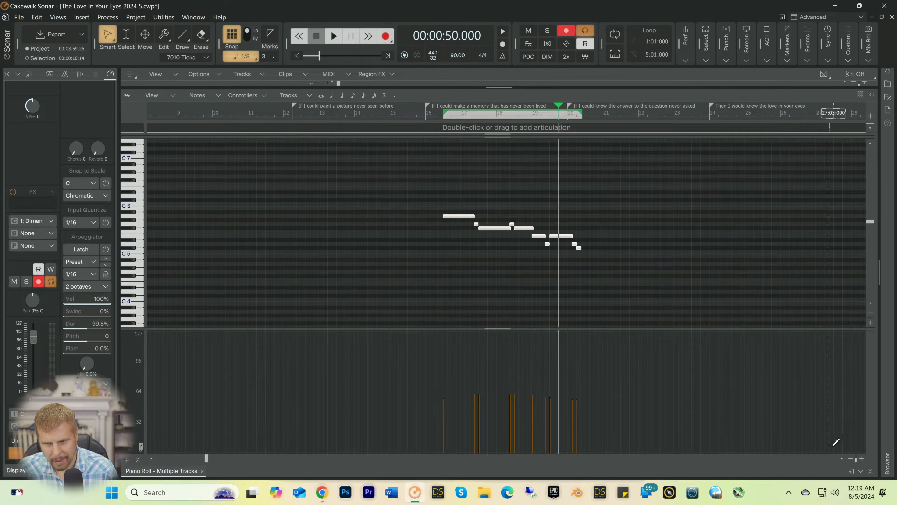
Step: Shorten the long E5 note in bar 19 to end at bar 20 and add a 1/8-length E5 note there
click(861, 458)
click(861, 458)
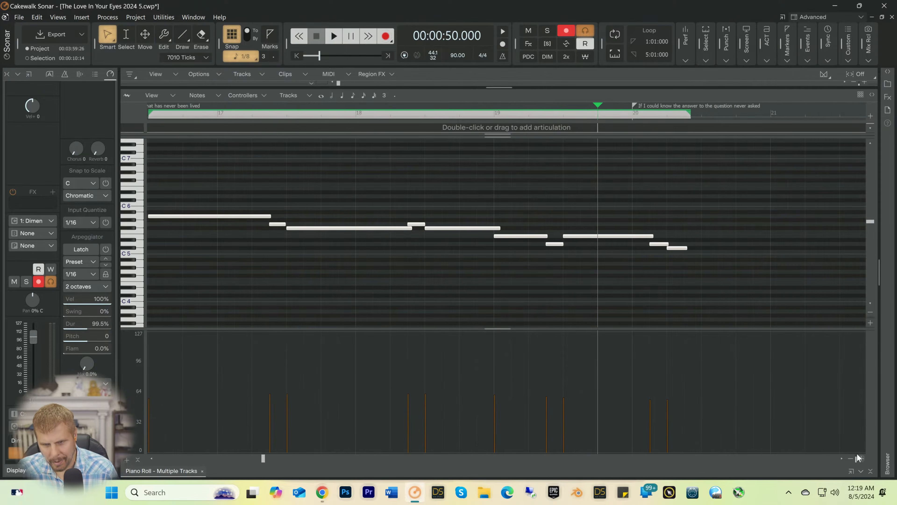
click(678, 215)
key(t)
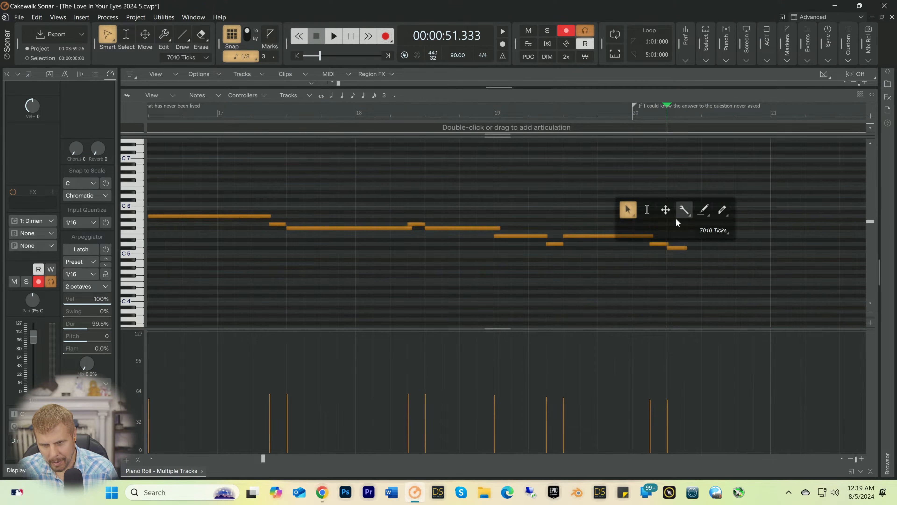
click(635, 214)
drag(653, 236, 638, 236)
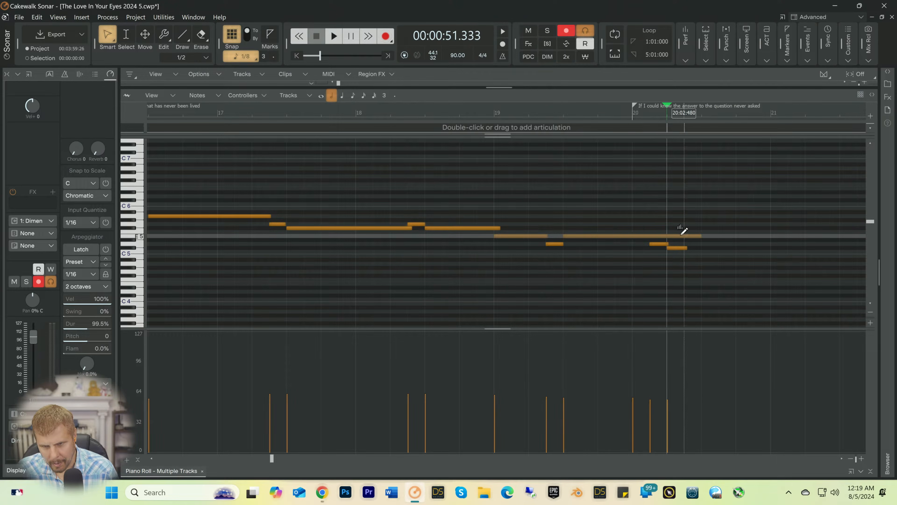
drag(699, 236, 648, 243)
Step: Play the phrase from late in bar 19, and with snap off shorten the long E5 before bar 20 to 1679 ticks
click(577, 113)
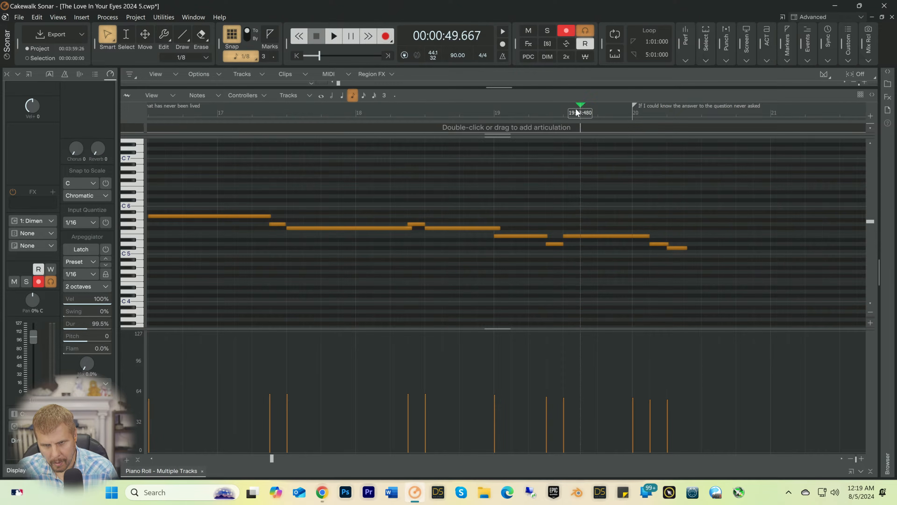
key(space)
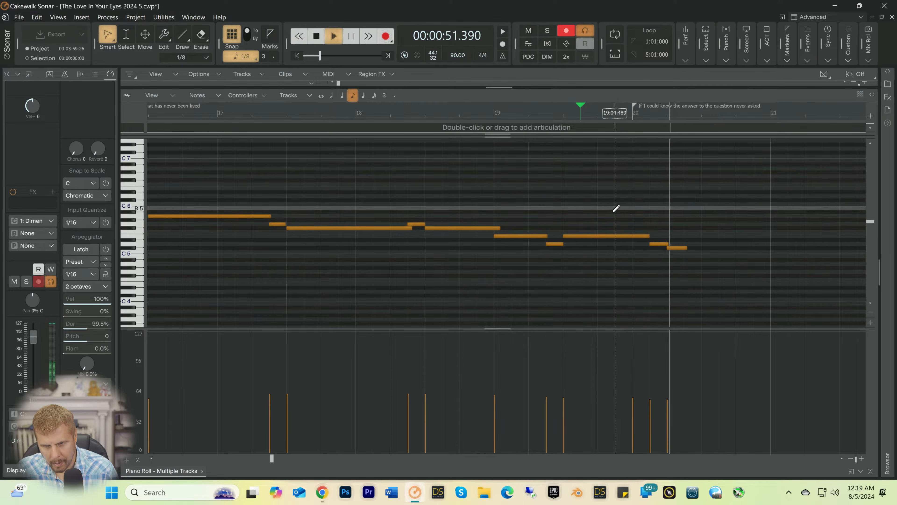
key(space)
drag(631, 236, 625, 236)
click(232, 35)
key(space)
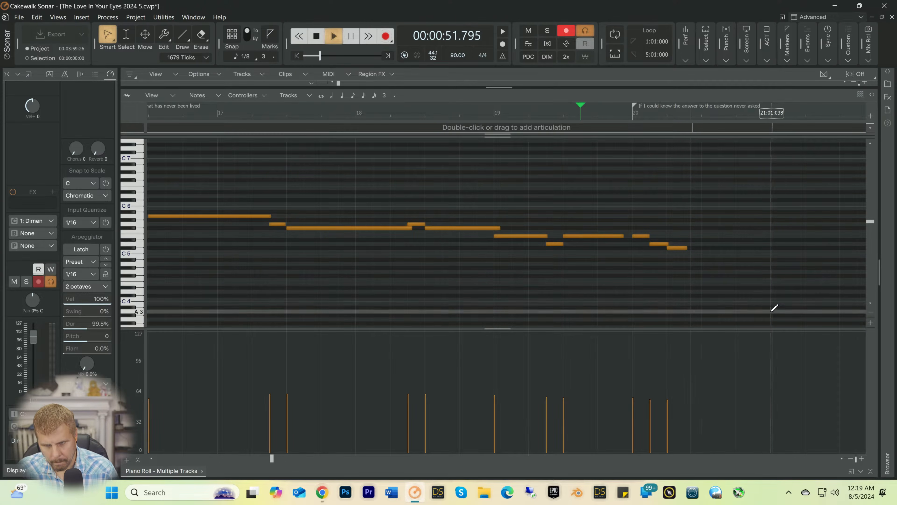
key(space)
Step: Trim the phrase's last note to 499 ticks and the first long F#5 note, ending in bar 18, to 3379 ticks
drag(687, 247, 685, 249)
key(space)
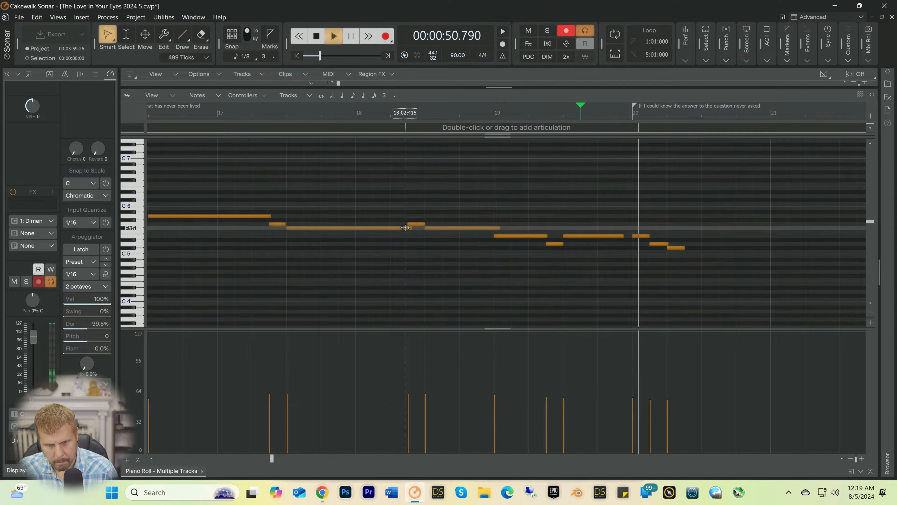
drag(406, 227, 408, 228)
key(space)
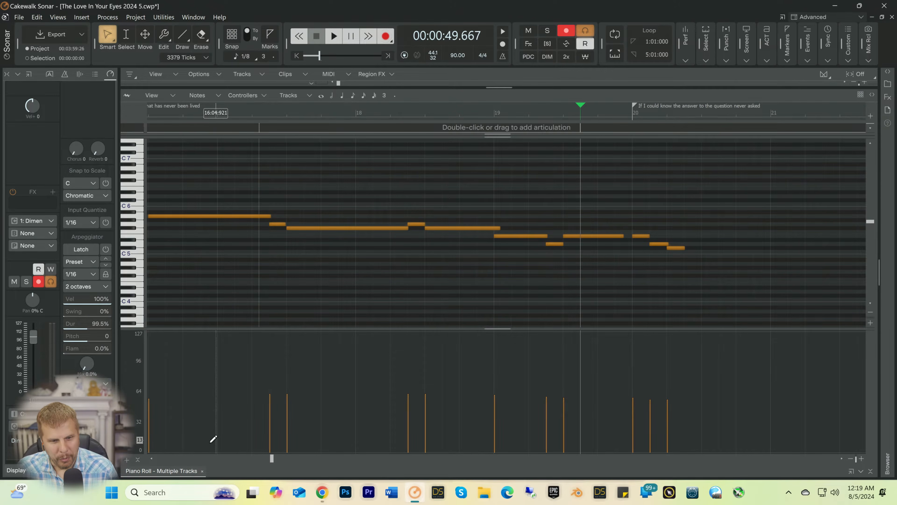
Step: Play the edited flute phrase from bar 16 beat 2
drag(275, 458, 248, 460)
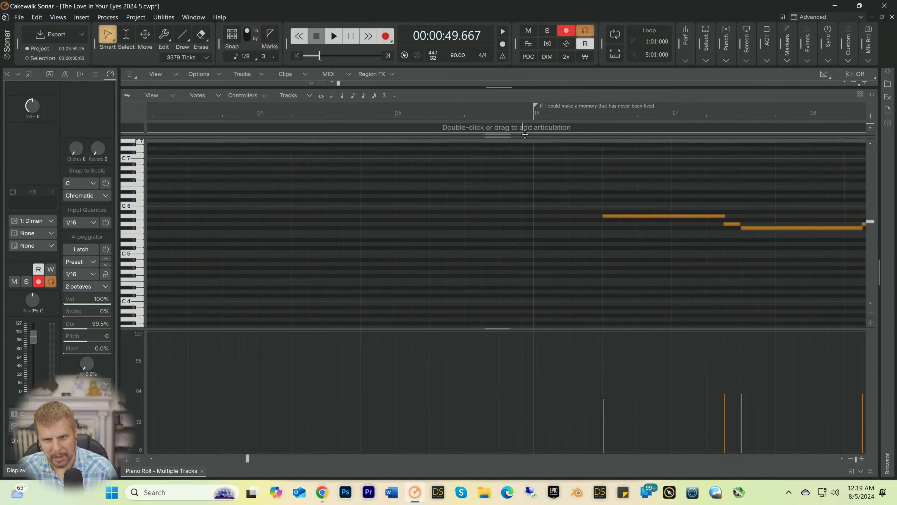
click(574, 110)
key(space)
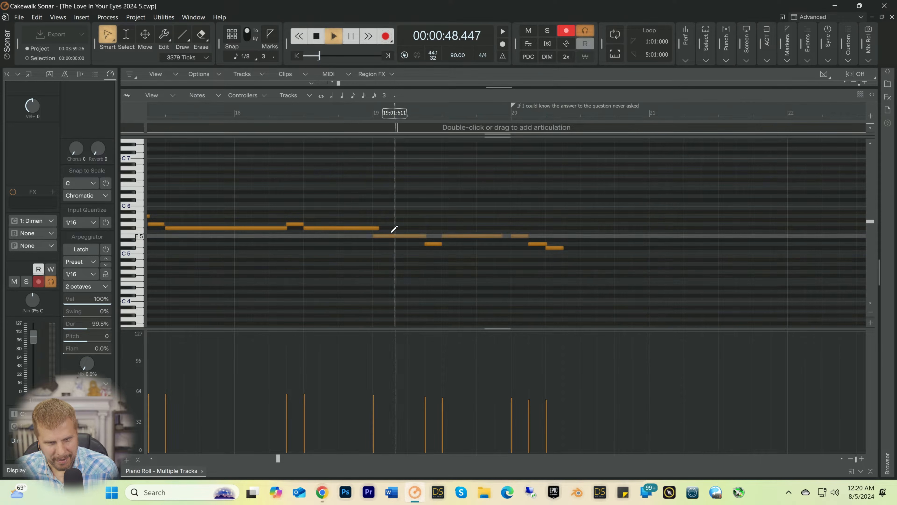
key(space)
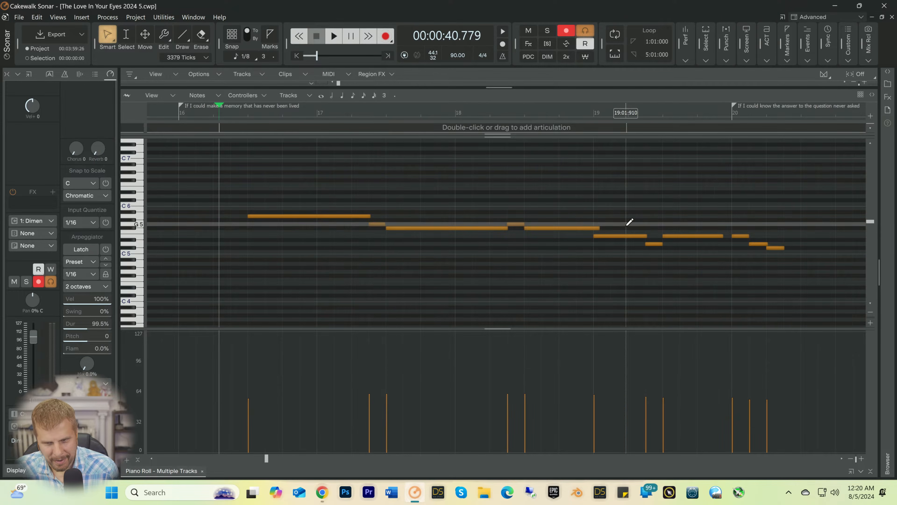
Step: With snap on, shorten the second long F#5 note to 1/2 so it ends at bar 19, and close the Piano Roll
drag(598, 228, 593, 228)
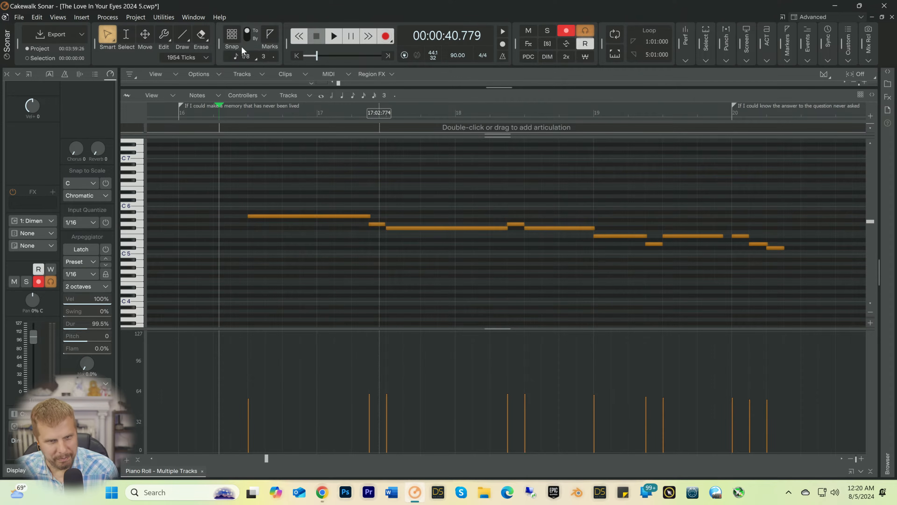
click(241, 45)
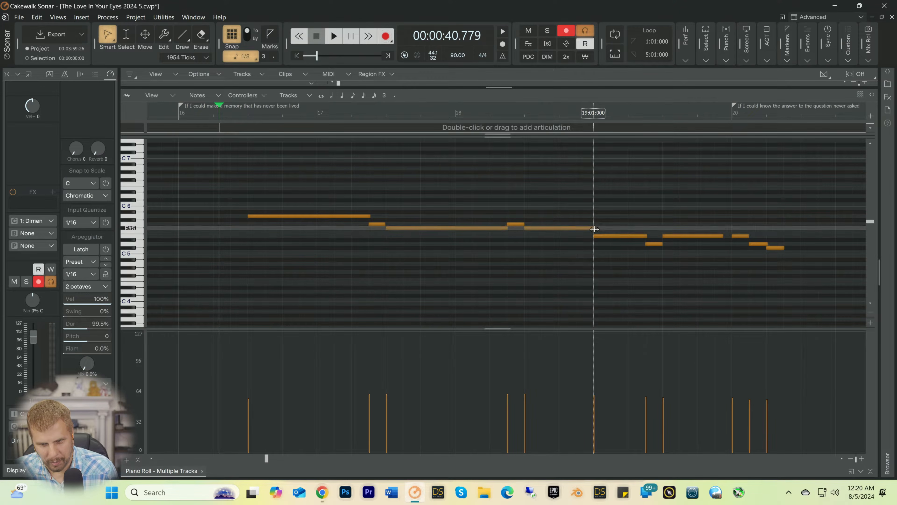
drag(594, 229, 594, 229)
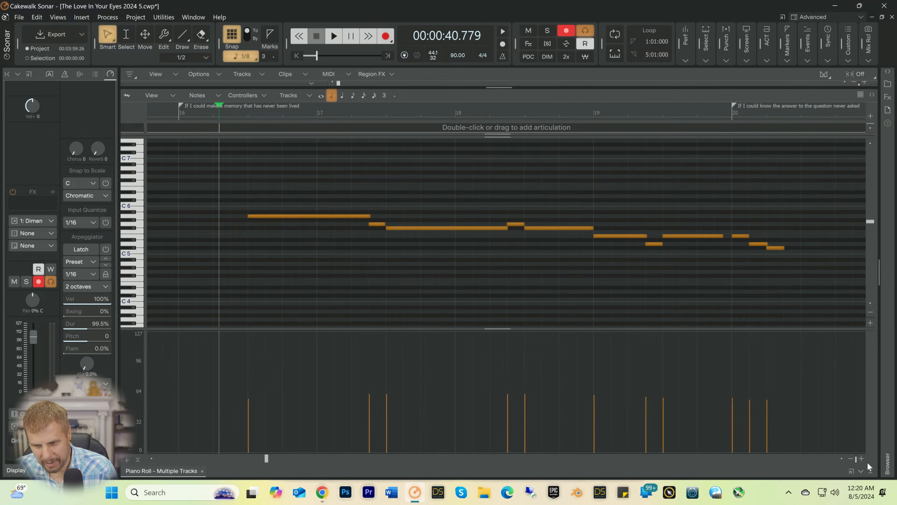
click(871, 472)
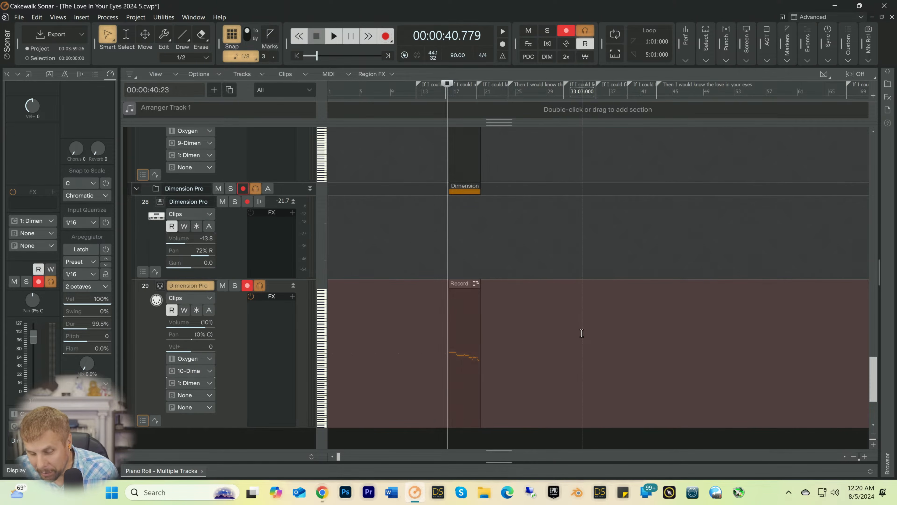
Step: Fit the Kontakt and Dimension Pro tracks in the track view and play the arrangement from bar 16 beat 2
click(462, 339)
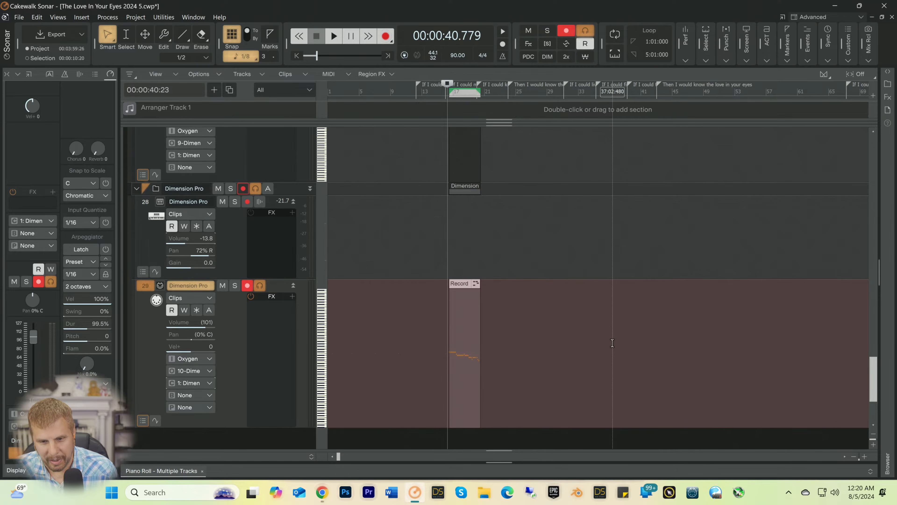
click(853, 456)
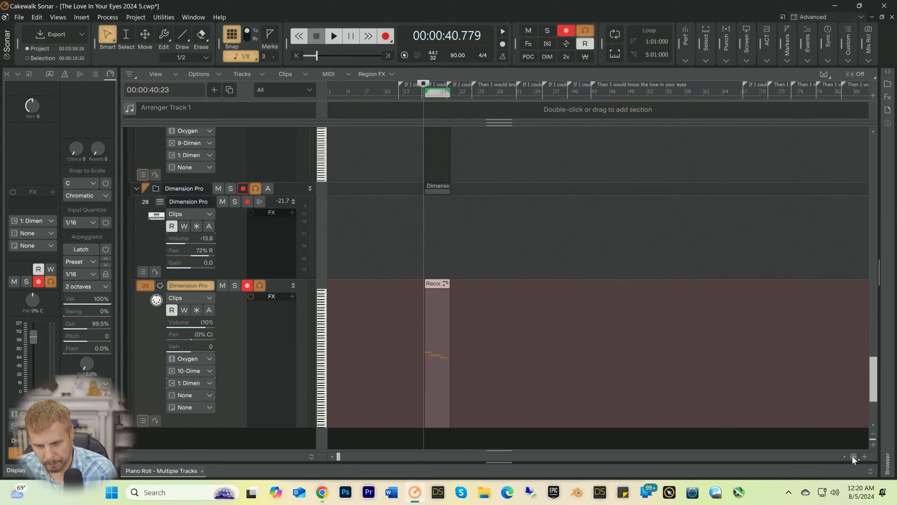
click(852, 456)
scroll(562, 351, up, 3)
scroll(561, 351, down, 3)
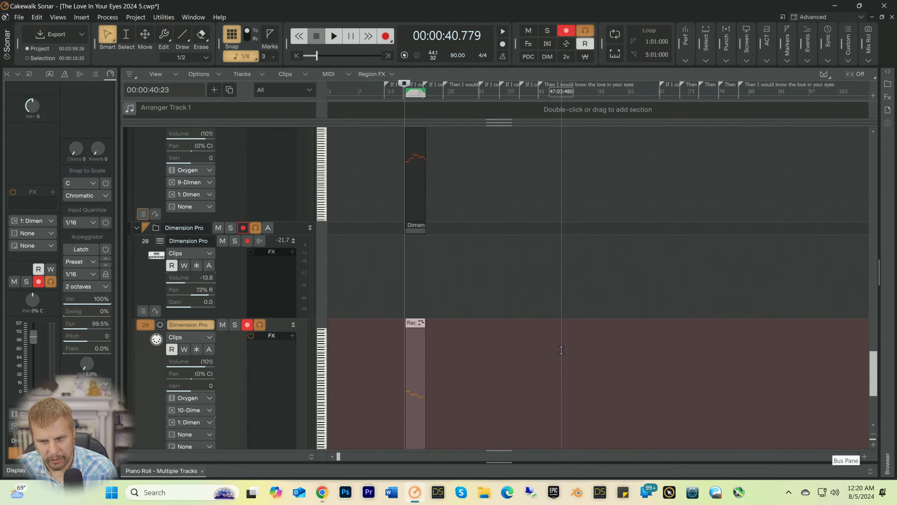
click(874, 434)
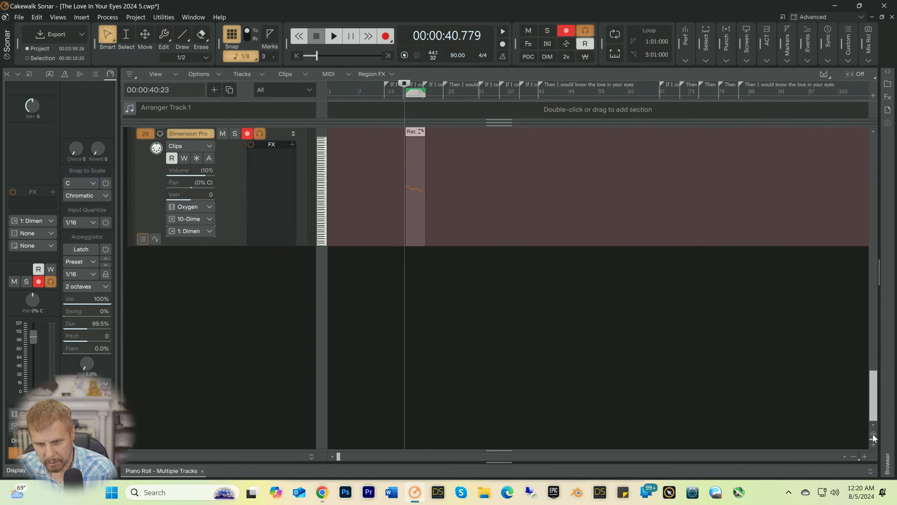
click(873, 434)
click(873, 435)
click(873, 434)
click(873, 434)
scroll(590, 354, up, 6)
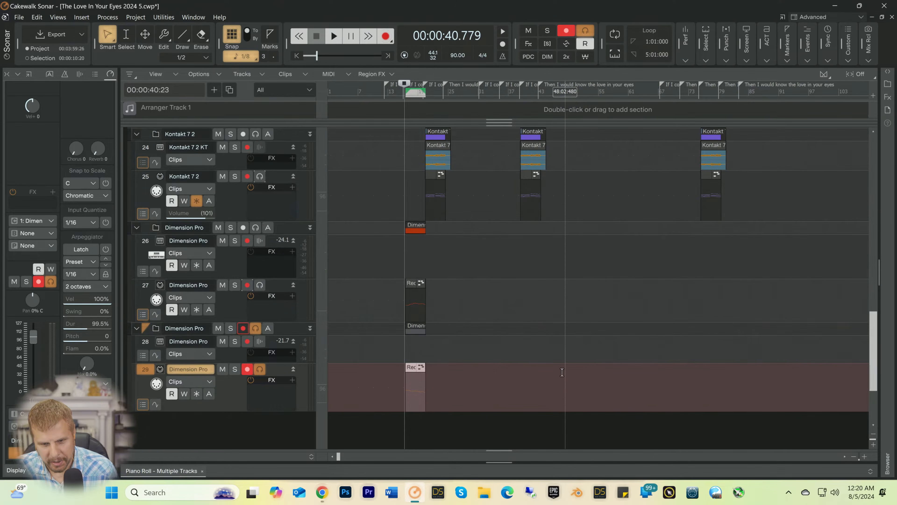
key(space)
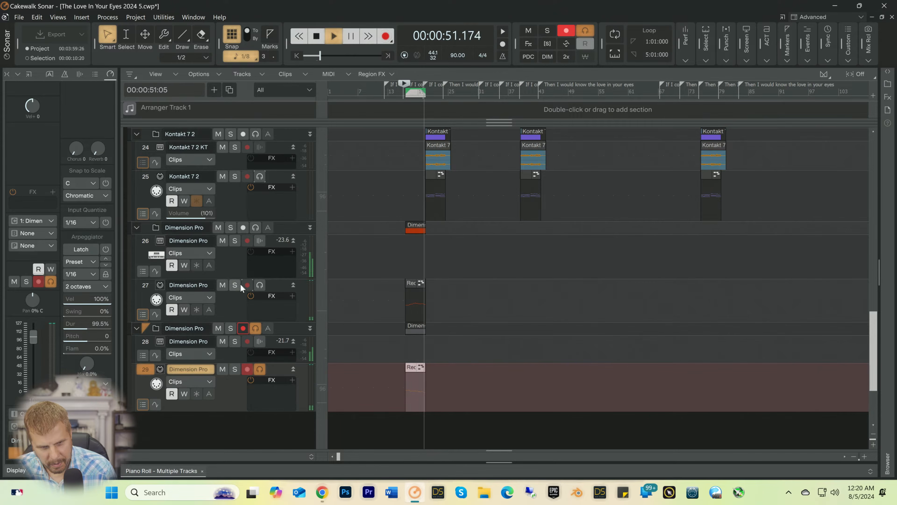
key(space)
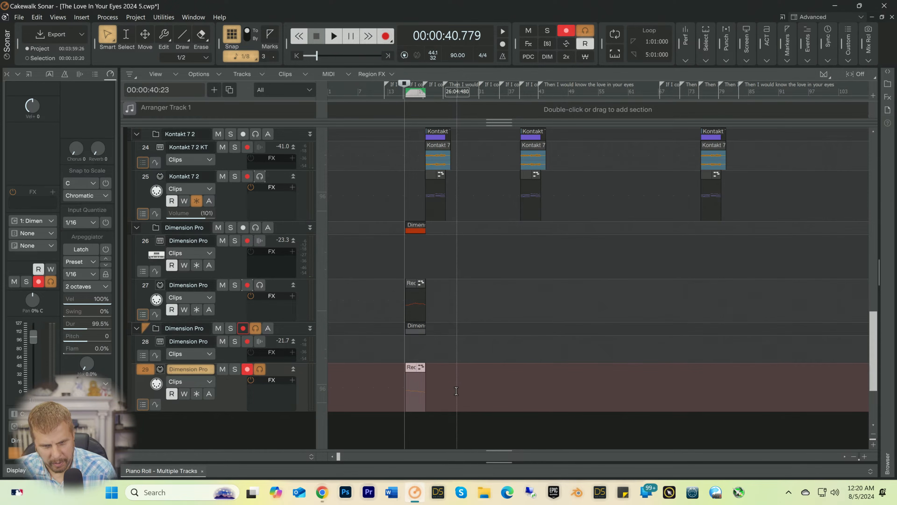
Step: Lower the volume of the flute's synth track 28 to -18.2 while playing the section
key(space)
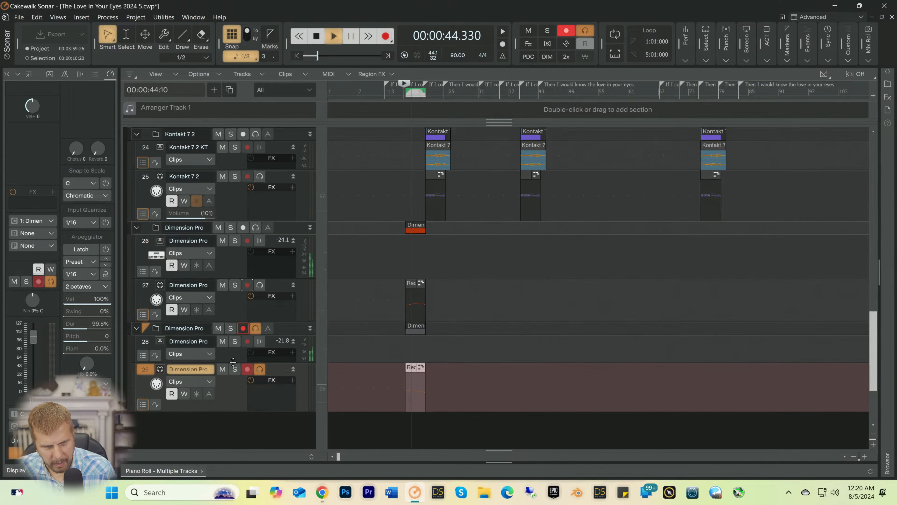
drag(233, 363, 233, 399)
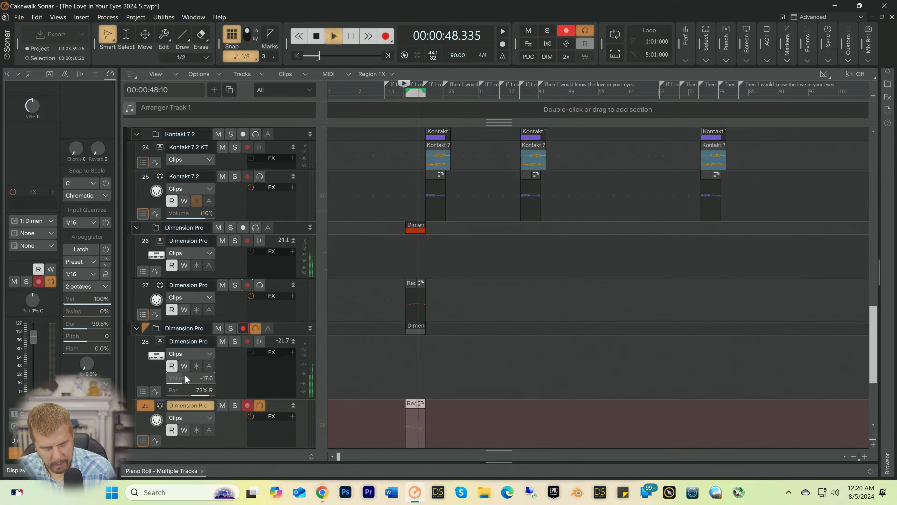
drag(185, 374, 184, 375)
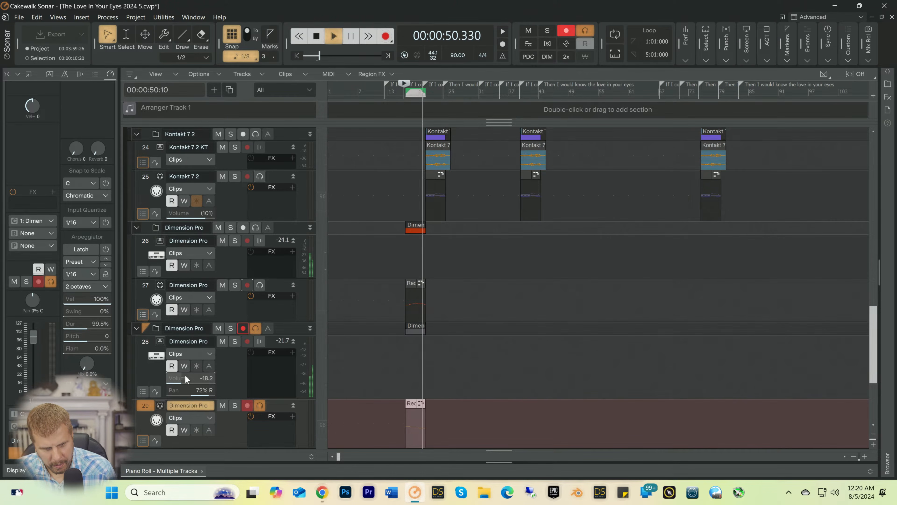
key(space)
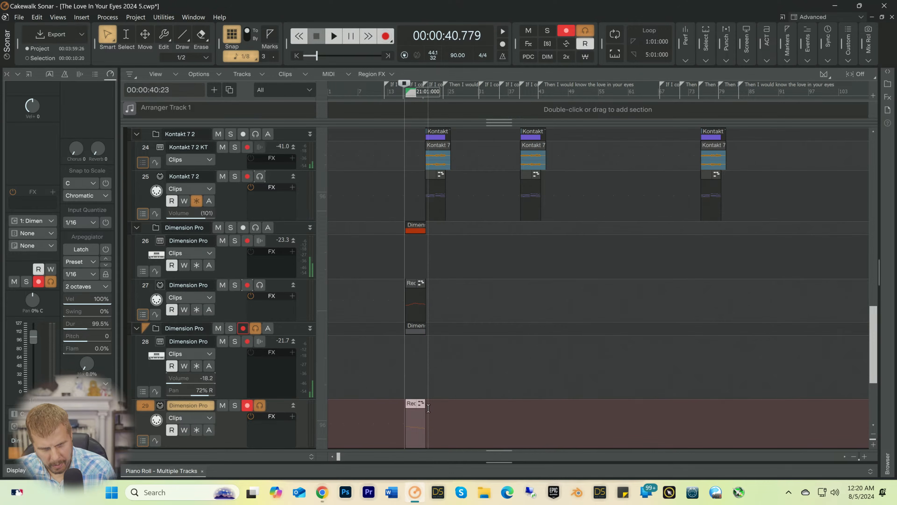
Step: Try to bounce the French horn and flute takes on tracks 27 and 29 to clips
drag(445, 426, 389, 304)
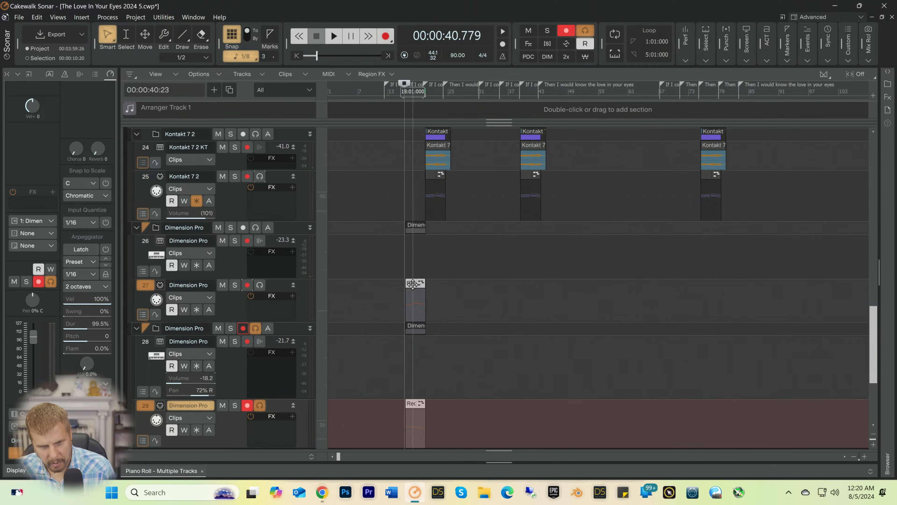
click(403, 413)
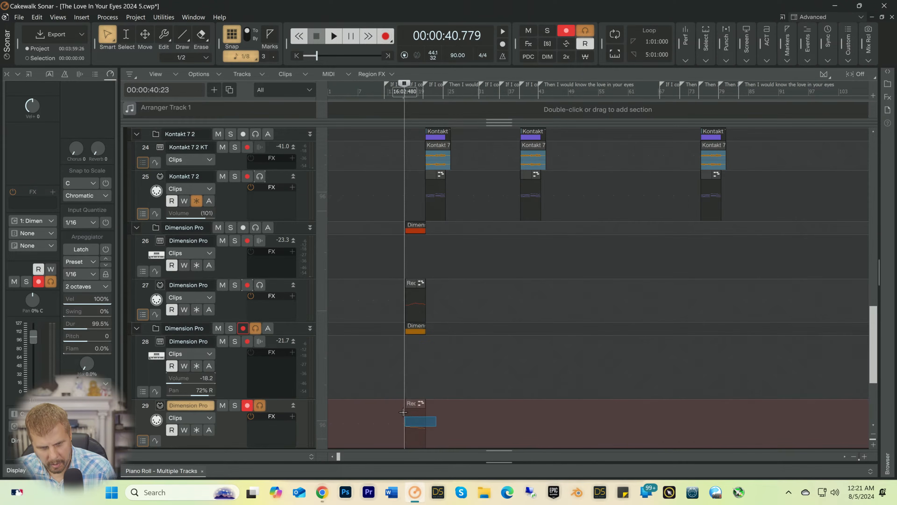
drag(403, 412, 400, 304)
right_click(411, 304)
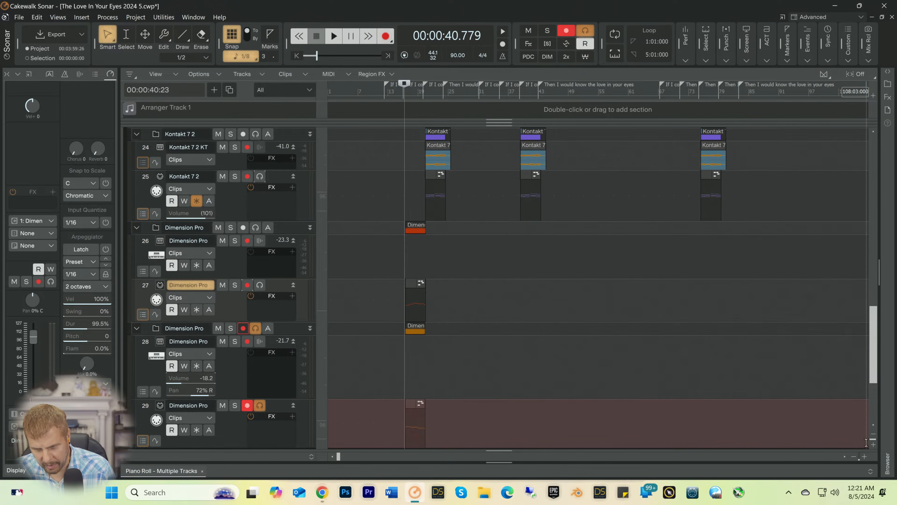
Step: Select the French horn clip on track 27 together with the flute clip on track 29 and apply Bounce to Clip(s)
click(865, 457)
click(864, 456)
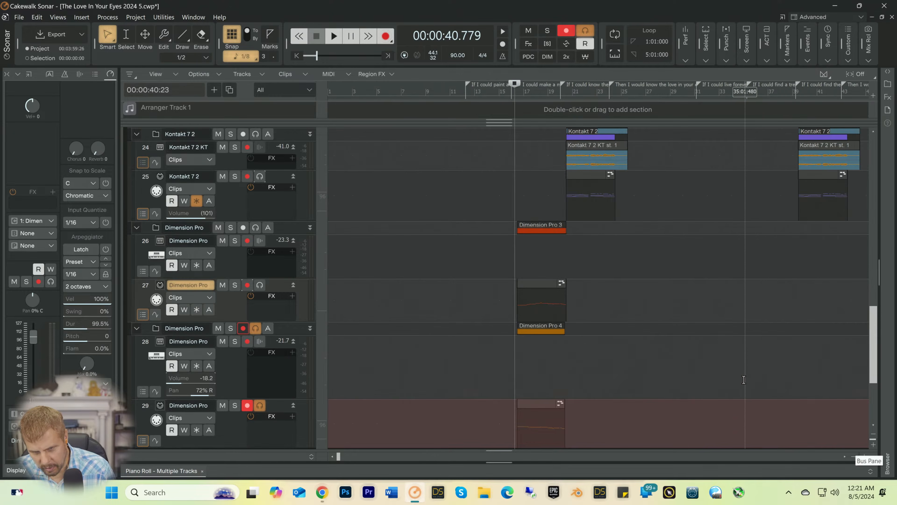
scroll(688, 342, down, 3)
scroll(688, 342, up, 3)
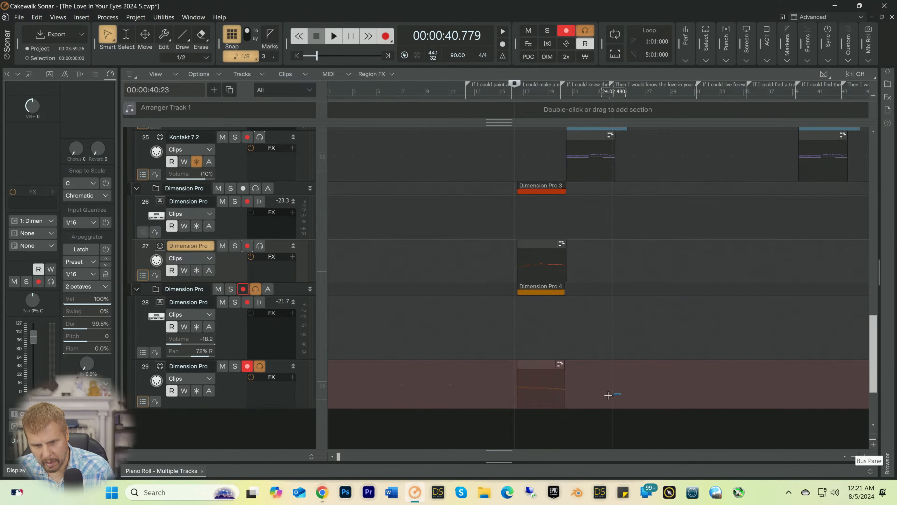
drag(621, 393, 474, 258)
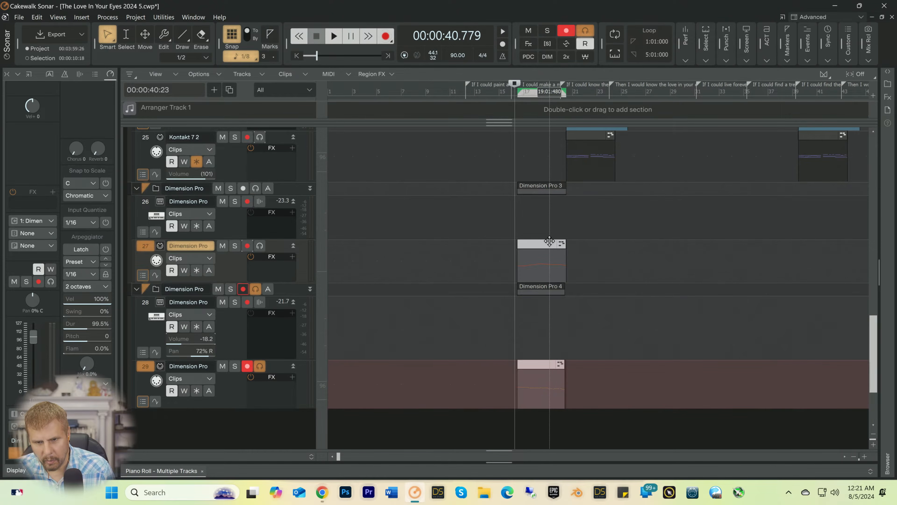
mouse_move(543, 243)
mouse_down()
mouse_move(684, 253)
mouse_move(532, 249)
mouse_up()
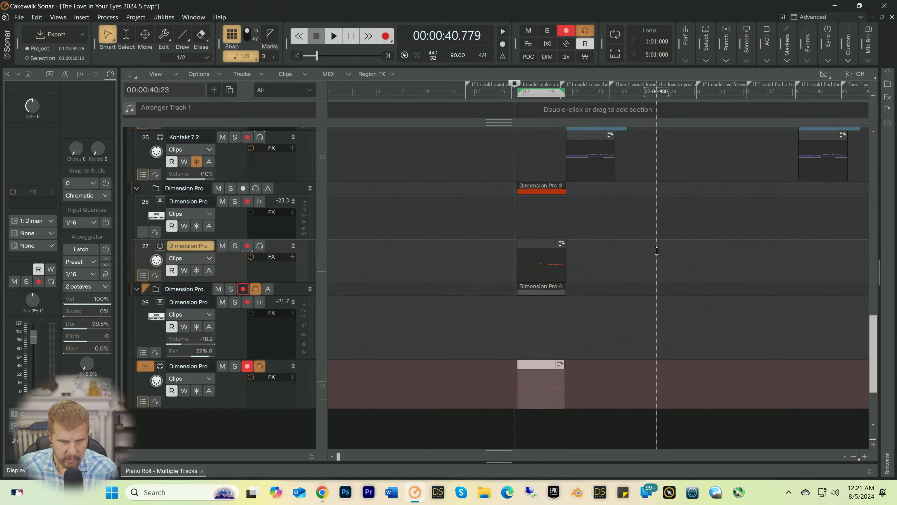
drag(591, 392, 523, 260)
right_click(523, 260)
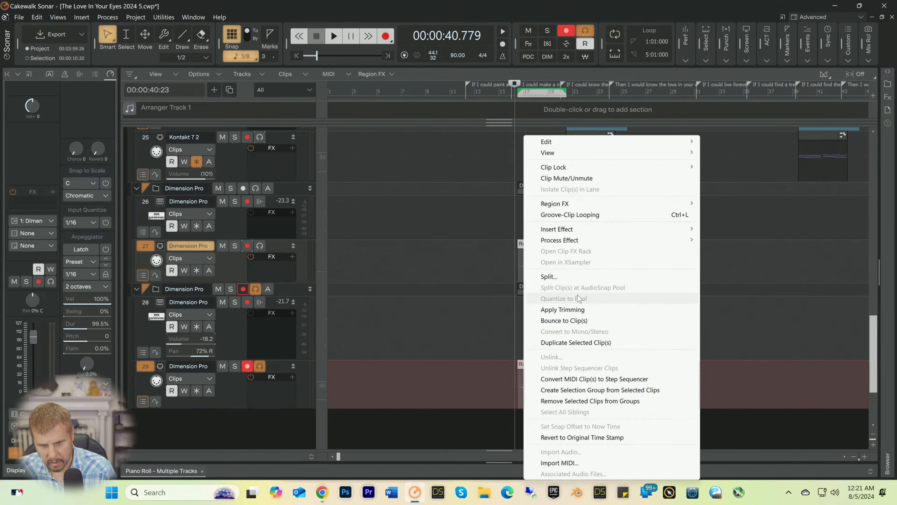
click(572, 322)
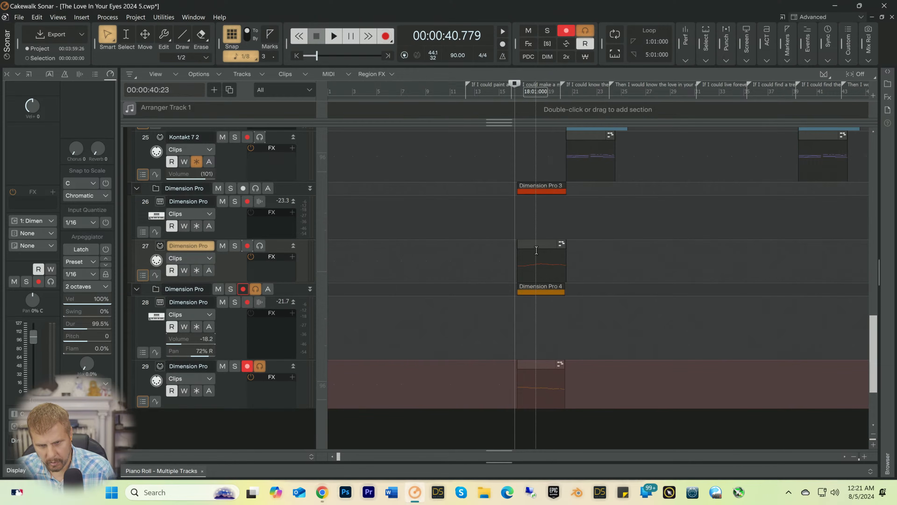
Step: Copy the French horn and flute clips on tracks 27 and 29 to about bar 36 and play from bar 33
drag(590, 393, 767, 272)
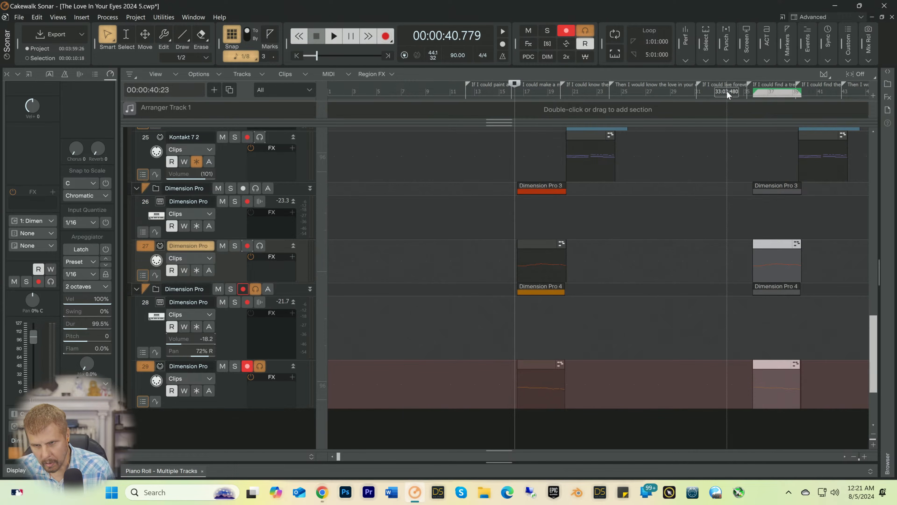
click(727, 91)
key(space)
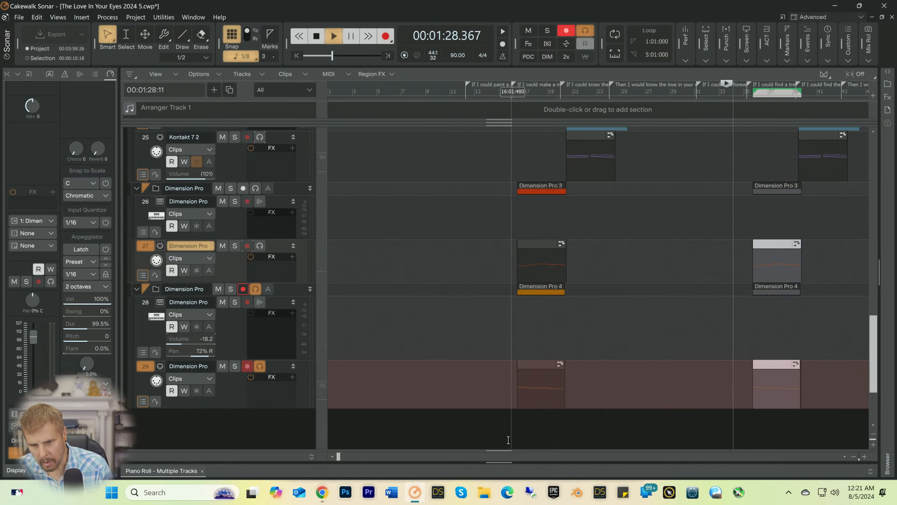
click(865, 457)
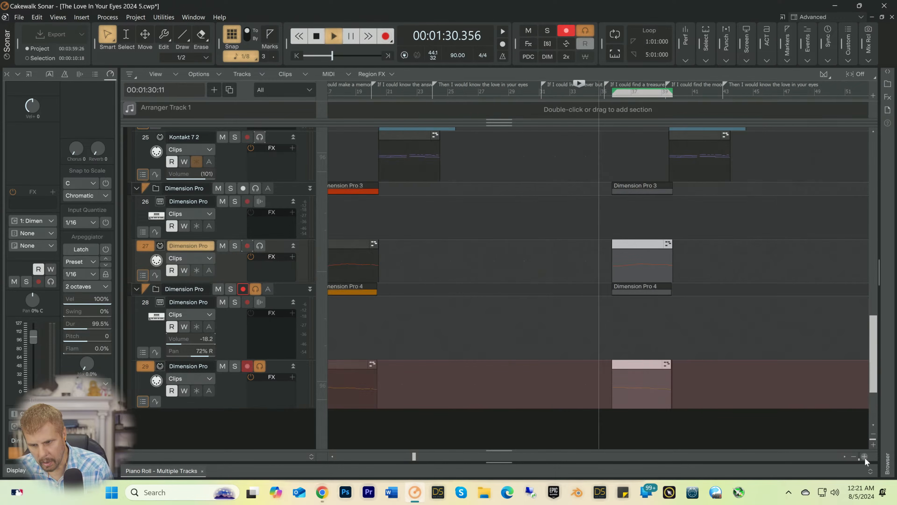
click(864, 457)
key(space)
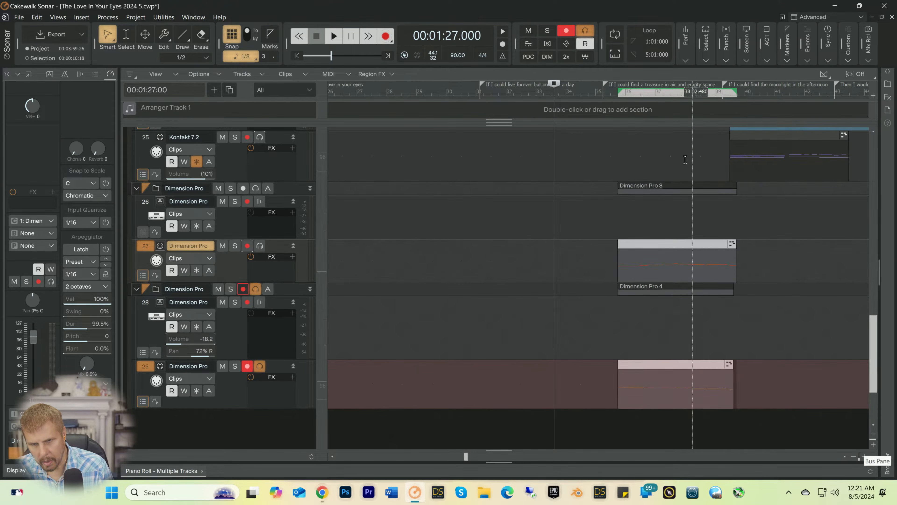
Step: Move the copied horn and flute clips one beat earlier to start at bar 35 beat 3, and play them
click(609, 96)
drag(656, 244, 649, 244)
key(space)
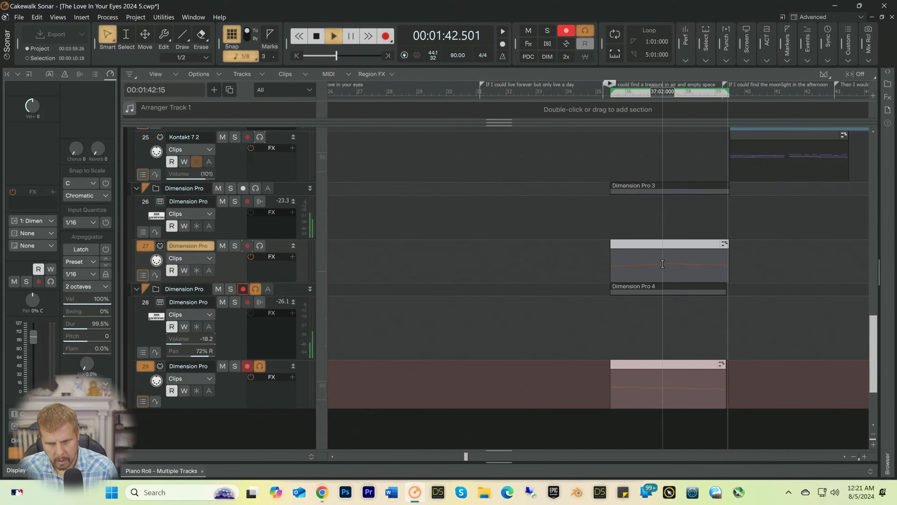
key(space)
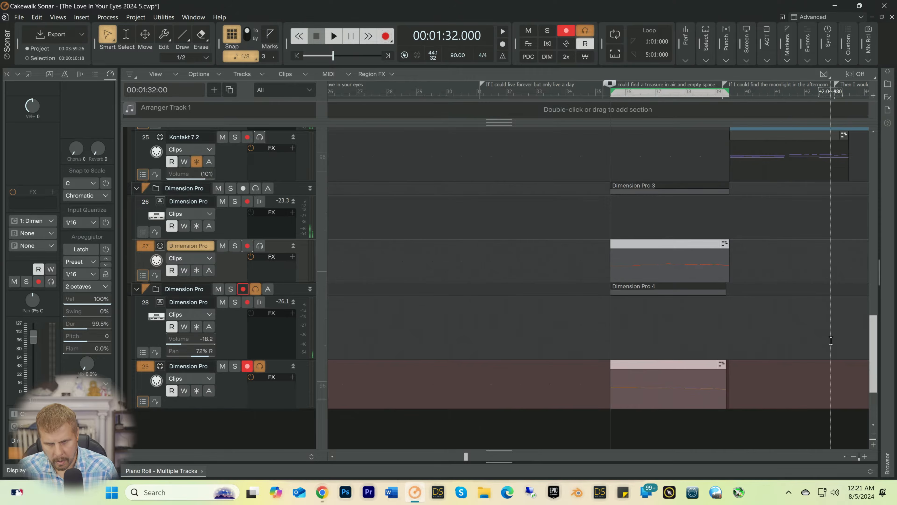
Step: Copy the horn and flute clips from bar 35 into the later verse and place them at about bar 71 beat 2
click(854, 457)
click(857, 455)
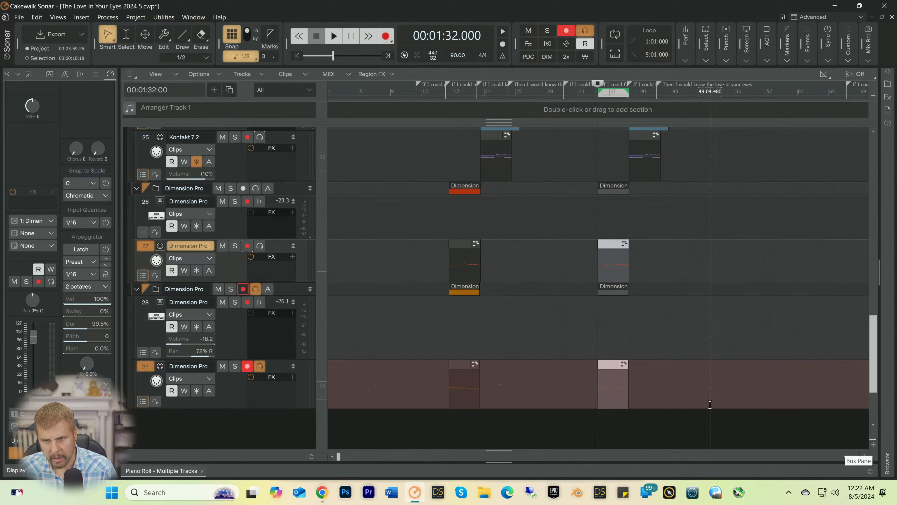
drag(711, 405, 556, 255)
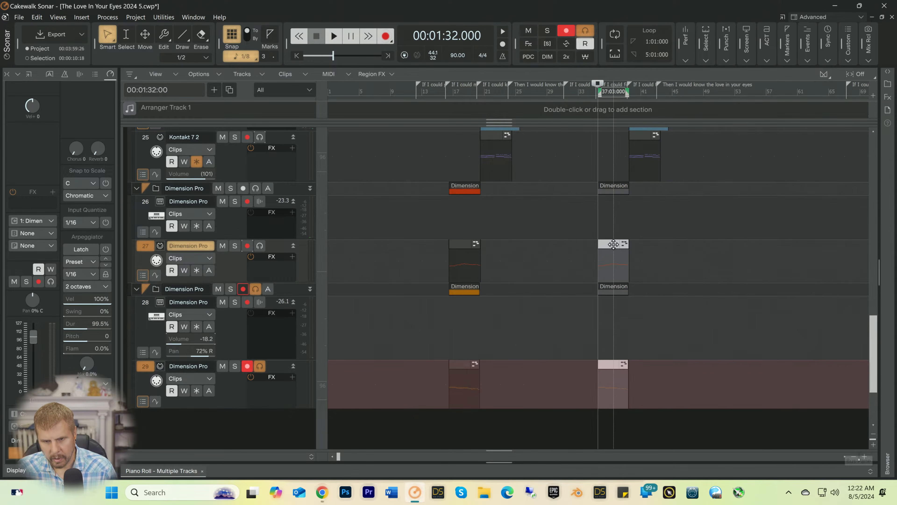
drag(614, 244, 849, 244)
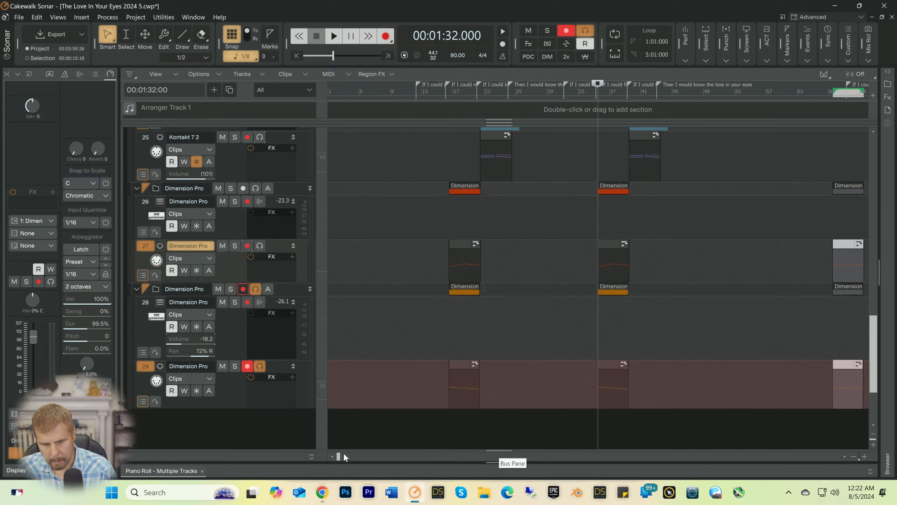
drag(337, 457, 473, 455)
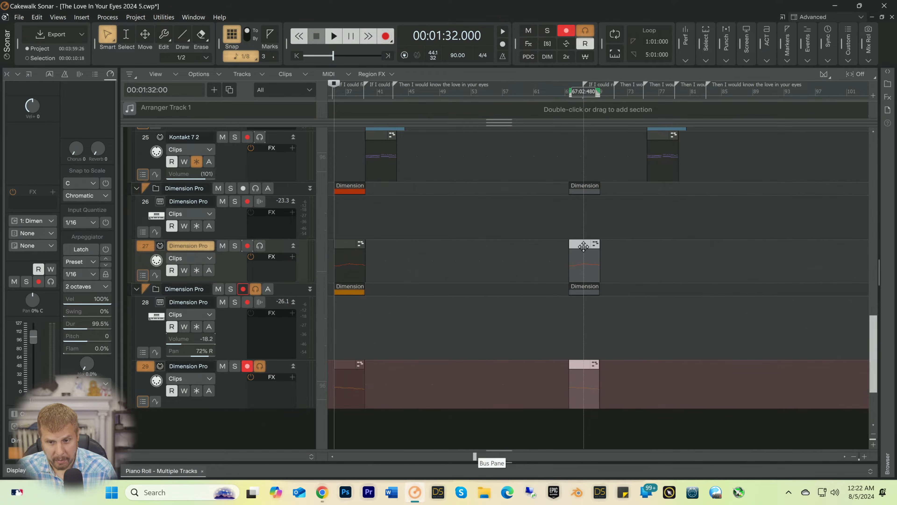
drag(584, 246, 630, 248)
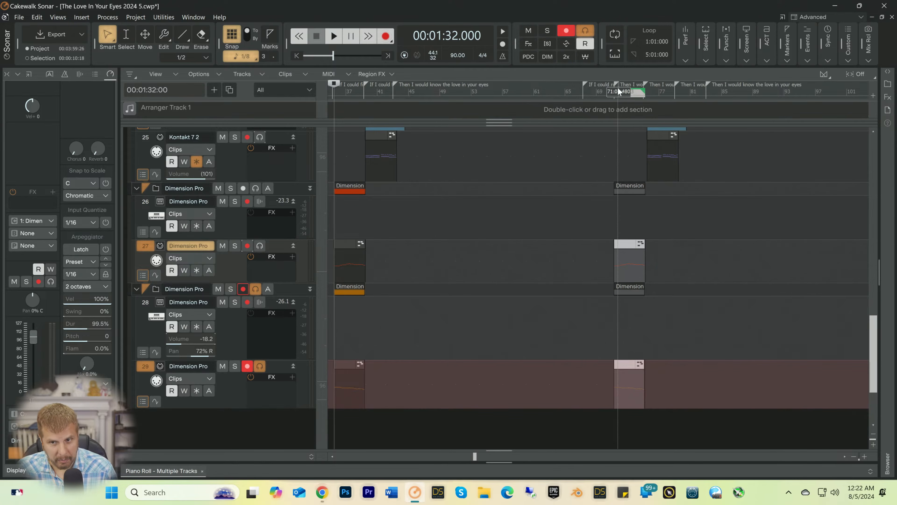
Step: Audition the new horn and flute copies, shift them one beat later to bar 71 beat 3, and play them again
click(613, 90)
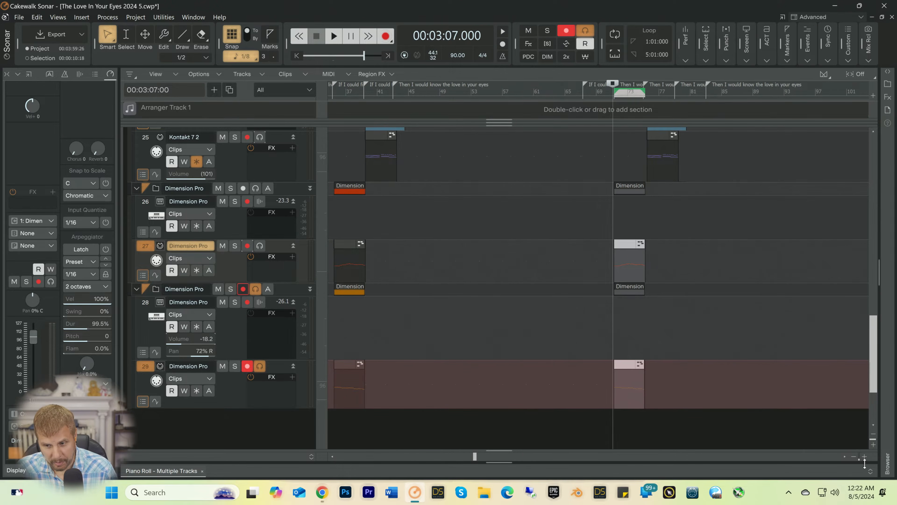
click(865, 456)
click(865, 457)
click(865, 457)
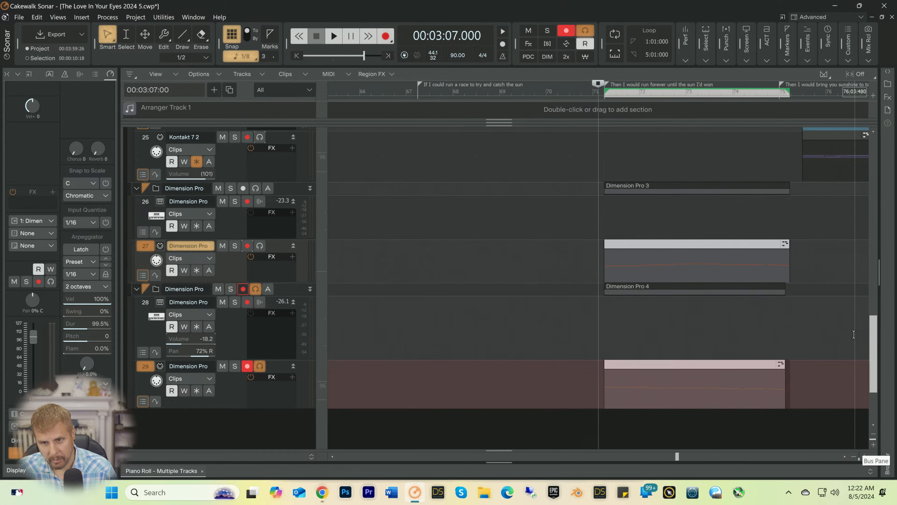
key(space)
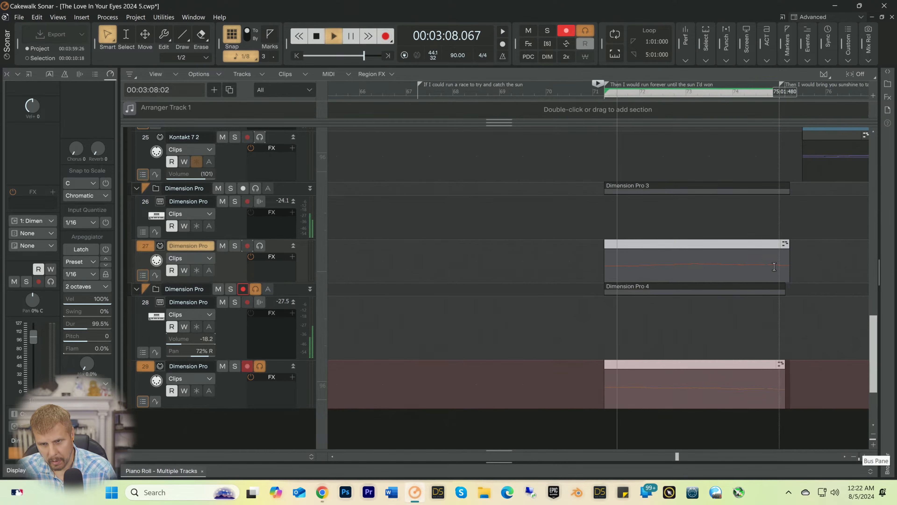
key(space)
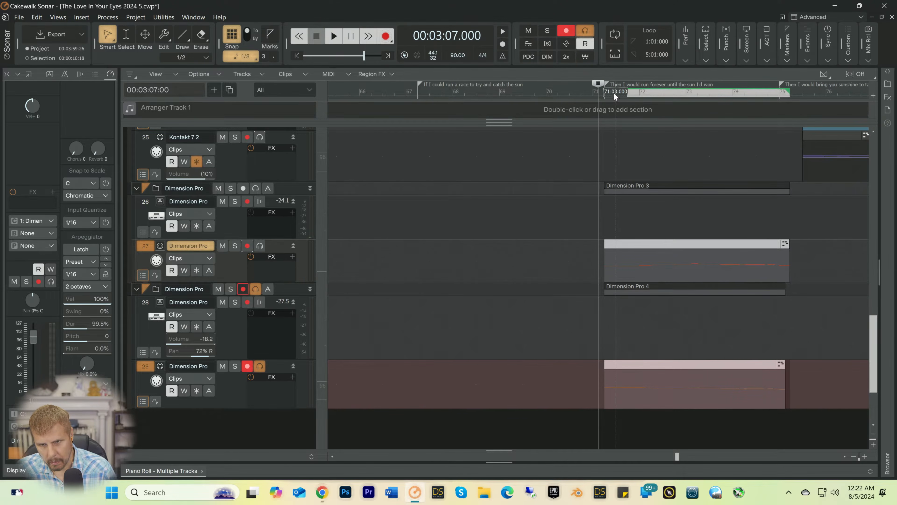
click(614, 92)
key(space)
key(space)
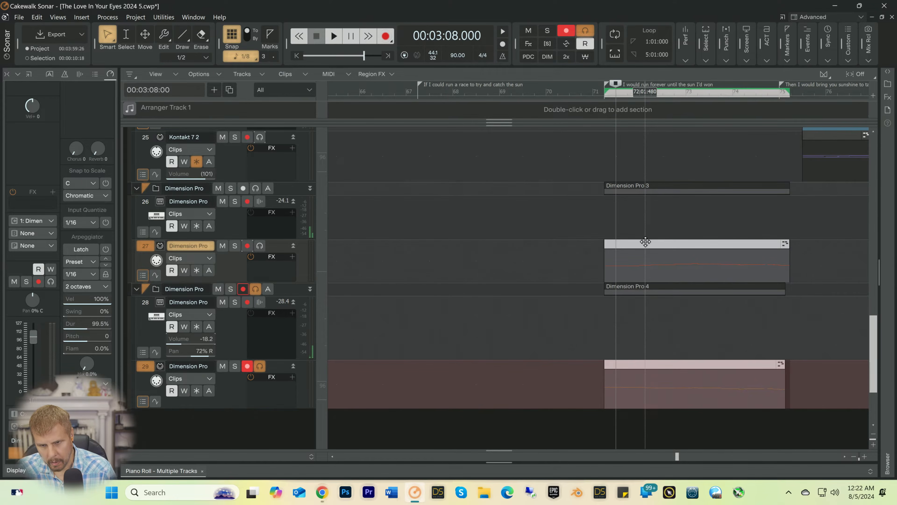
drag(645, 242, 667, 246)
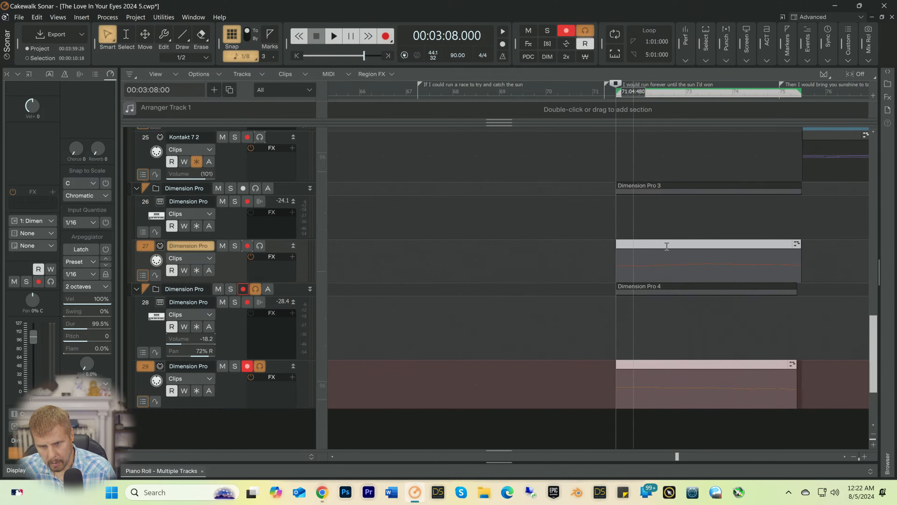
key(space)
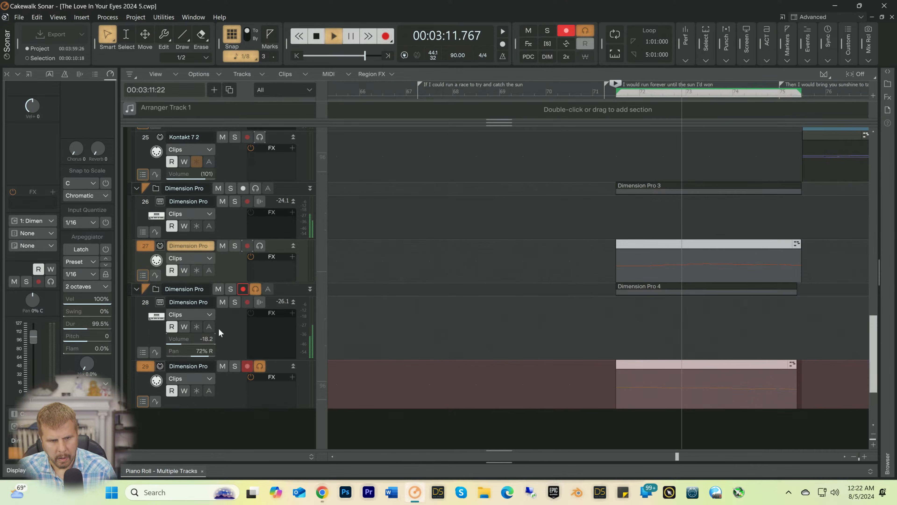
key(space)
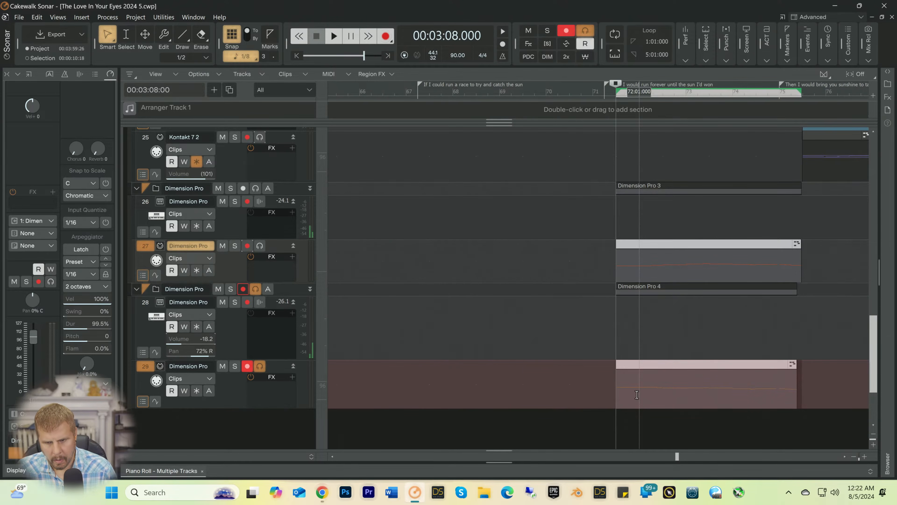
Step: Open the flute clip at bar 71 in the Piano Roll, choose the Move tool and play from bar 72
double_click(637, 396)
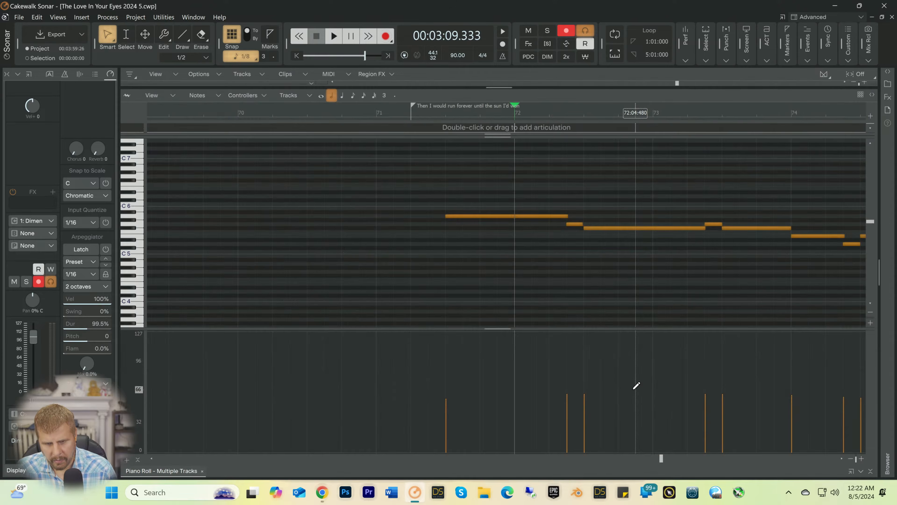
key(space)
key(space)
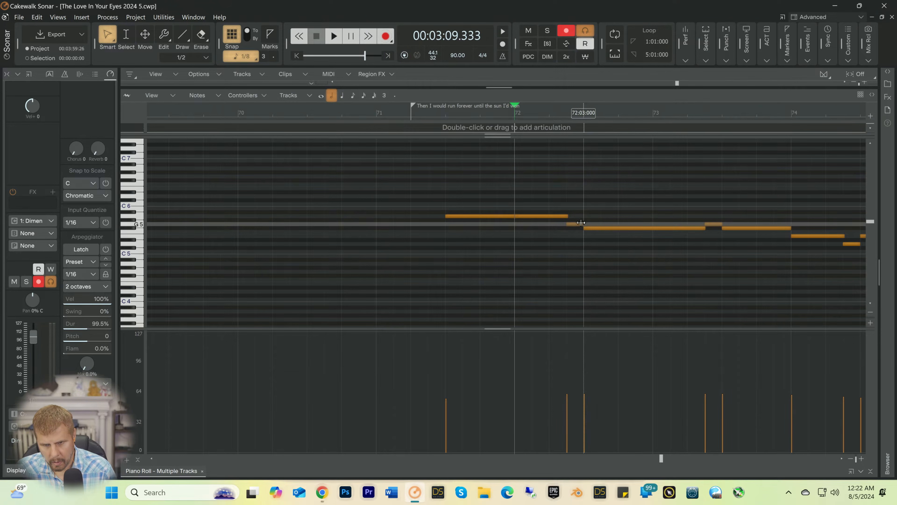
key(t)
click(576, 209)
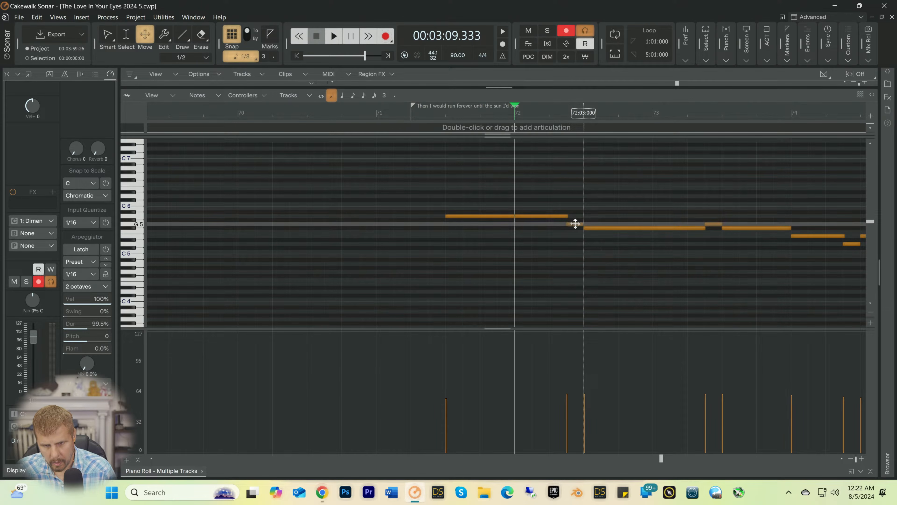
key(space)
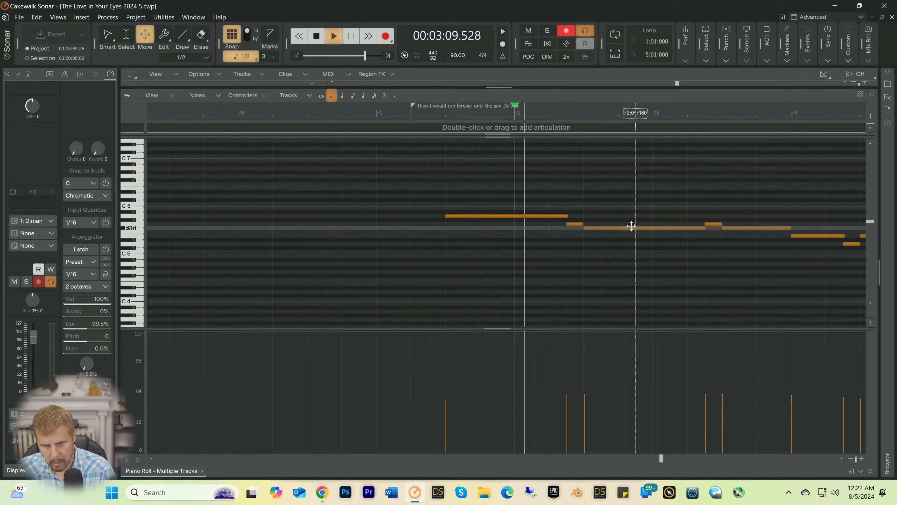
key(space)
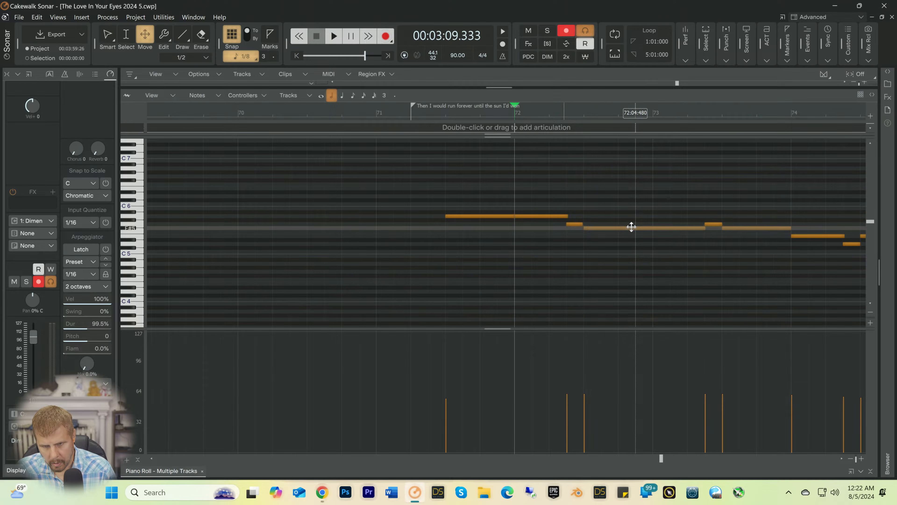
Step: Raise the long flute note at bar 72 beat 3 to A5 and the short G5 note before it to B5
click(632, 227)
drag(632, 227, 631, 215)
key(space)
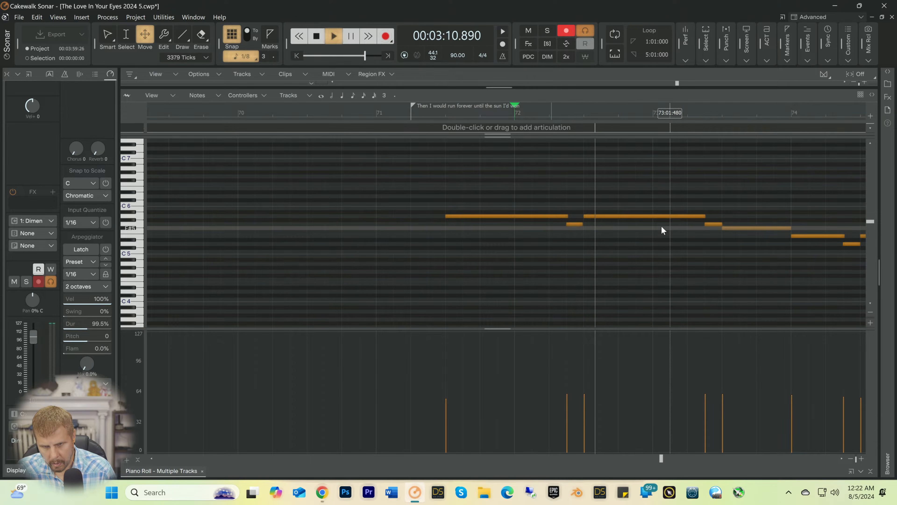
key(space)
drag(574, 224, 576, 208)
Step: Play the edited flute line from bar 72 several times to check the notes up to bar 75
key(space)
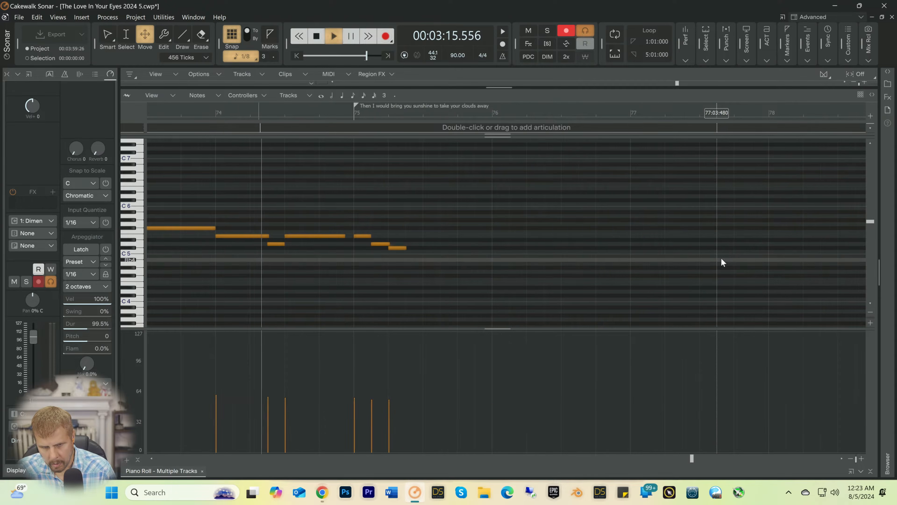
key(space)
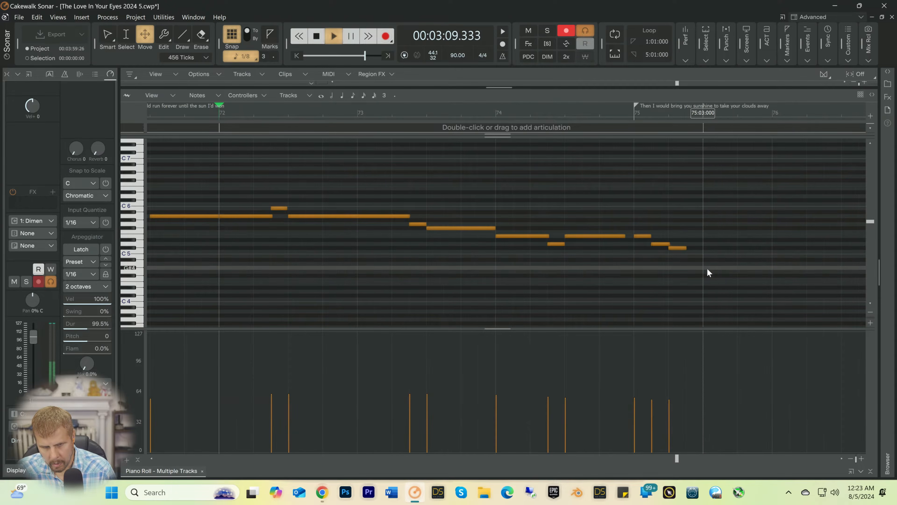
key(space)
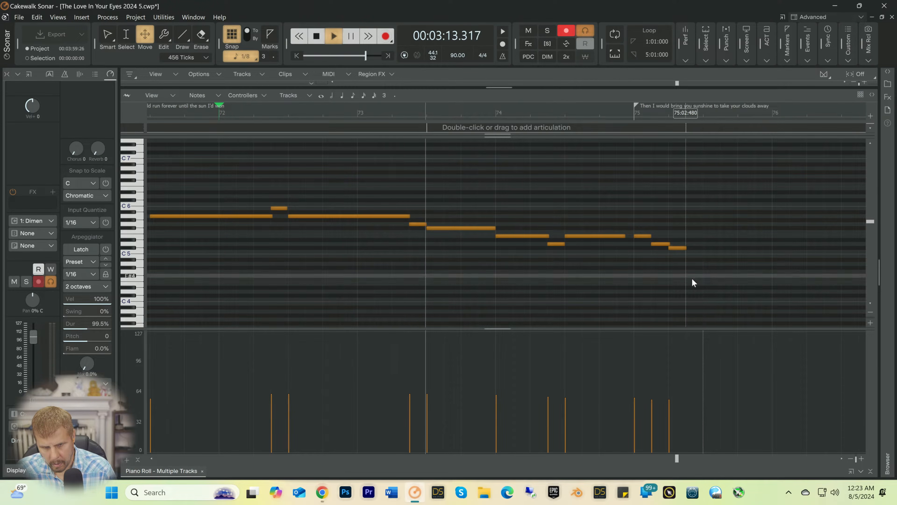
key(space)
key(space)
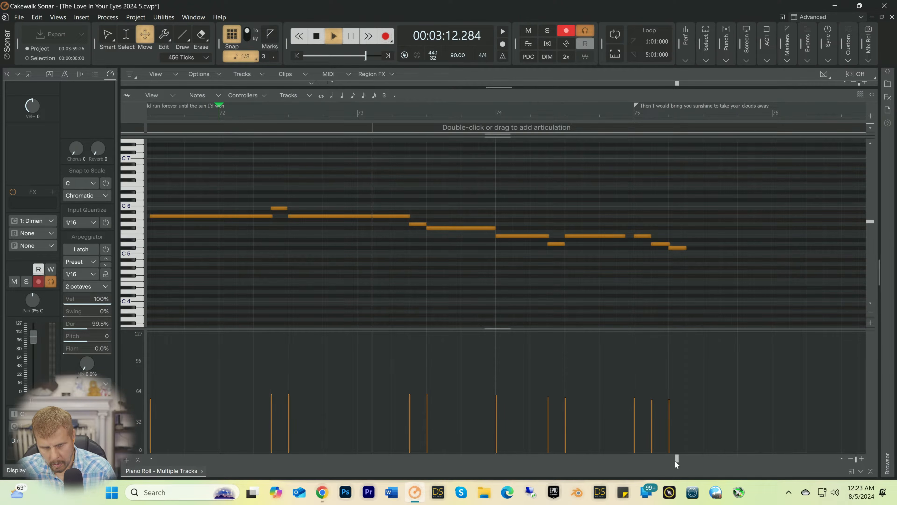
key(space)
key(space)
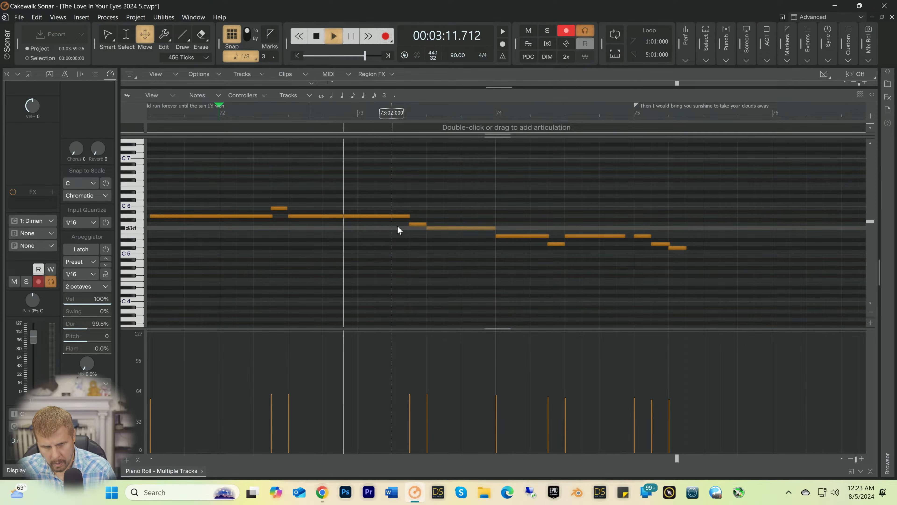
key(space)
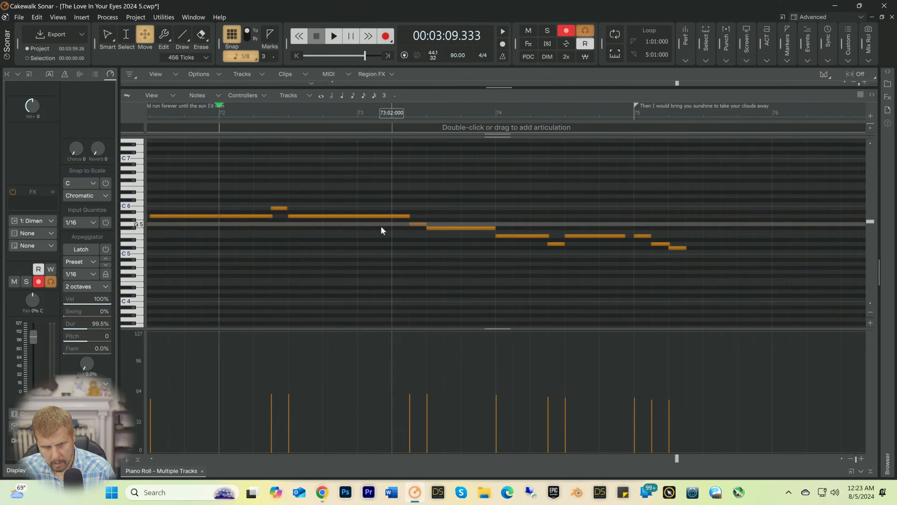
Step: With the Smart tool, shorten the long A5 note to end at bar 73, add a dotted-quarter F#5 after it and play the line
key(t)
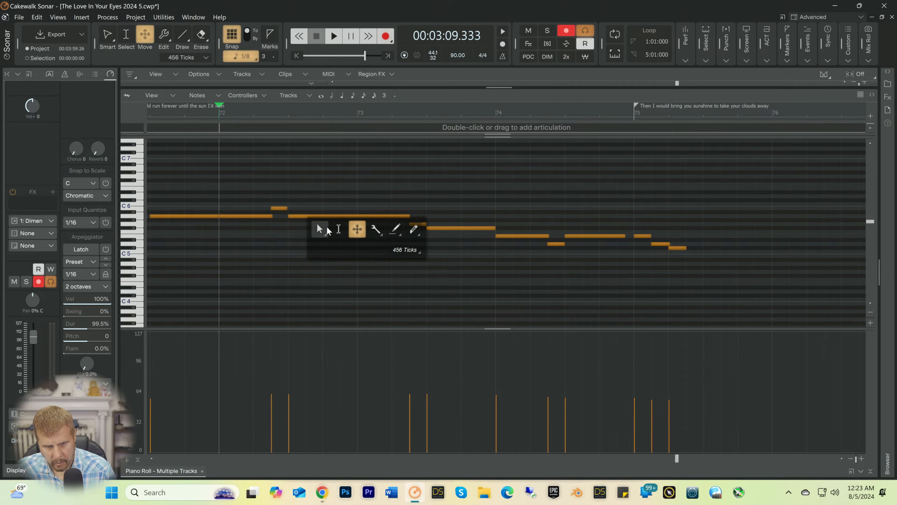
click(320, 229)
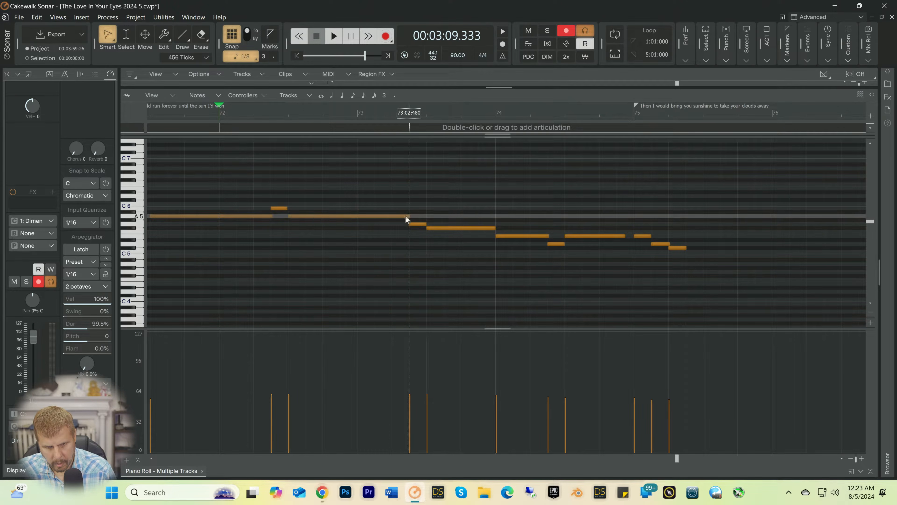
mouse_move(409, 216)
mouse_down()
mouse_move(357, 217)
mouse_move(421, 234)
mouse_move(392, 232)
mouse_up()
key(space)
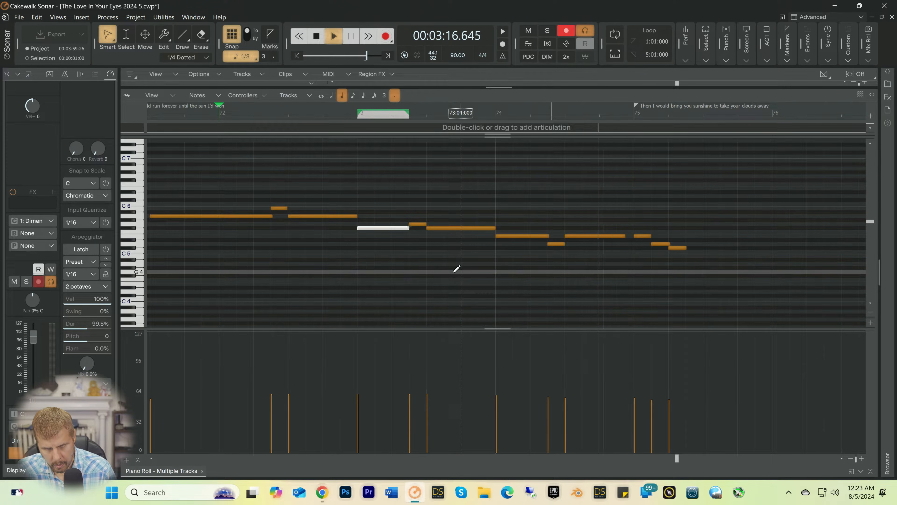
key(space)
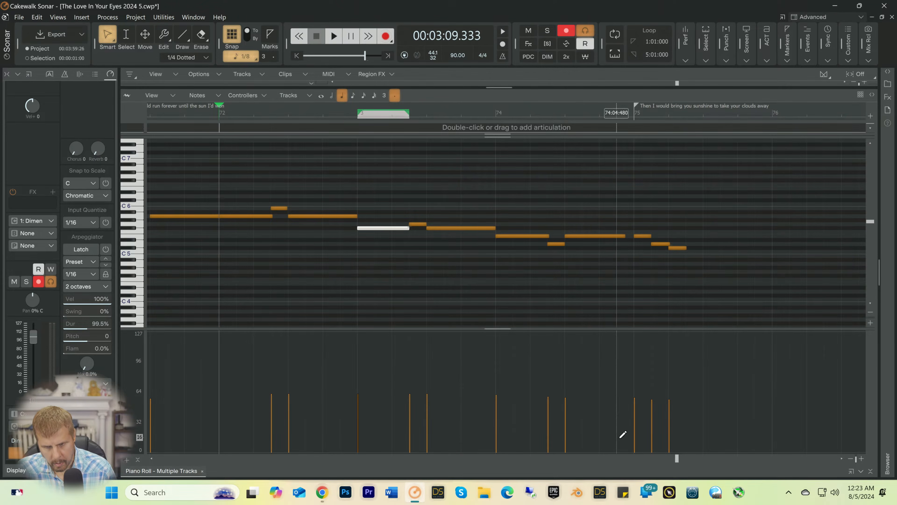
Step: Copy the whole edited flute line at bars 71 to 75 and paste it in place of the flute notes from bar 35 beat 3
drag(675, 458, 670, 458)
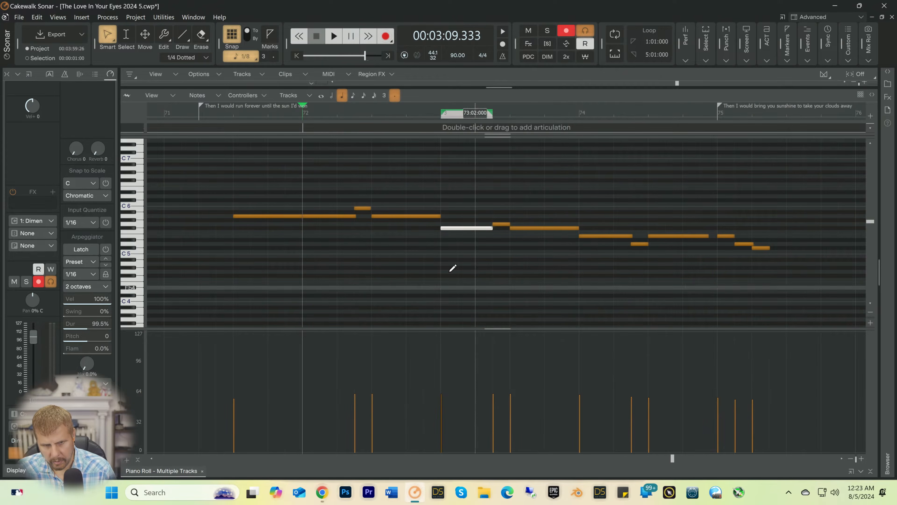
drag(291, 169, 781, 310)
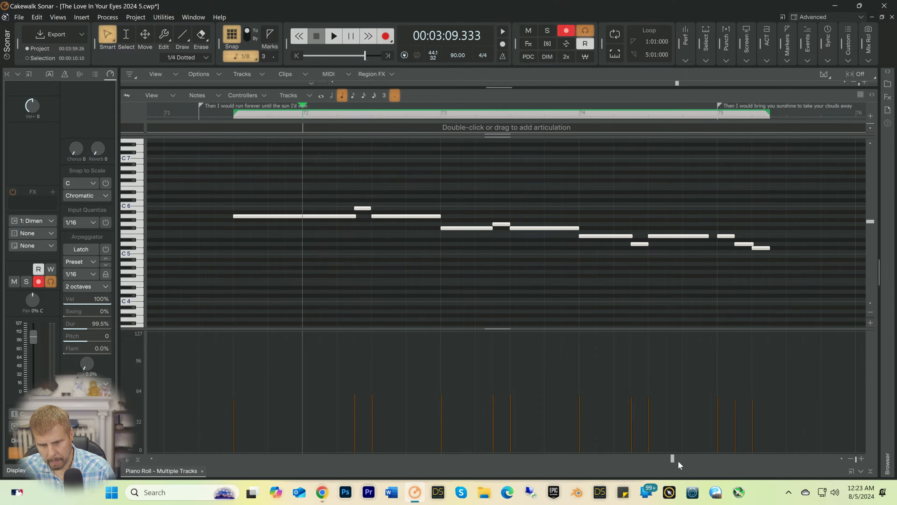
drag(671, 459, 565, 460)
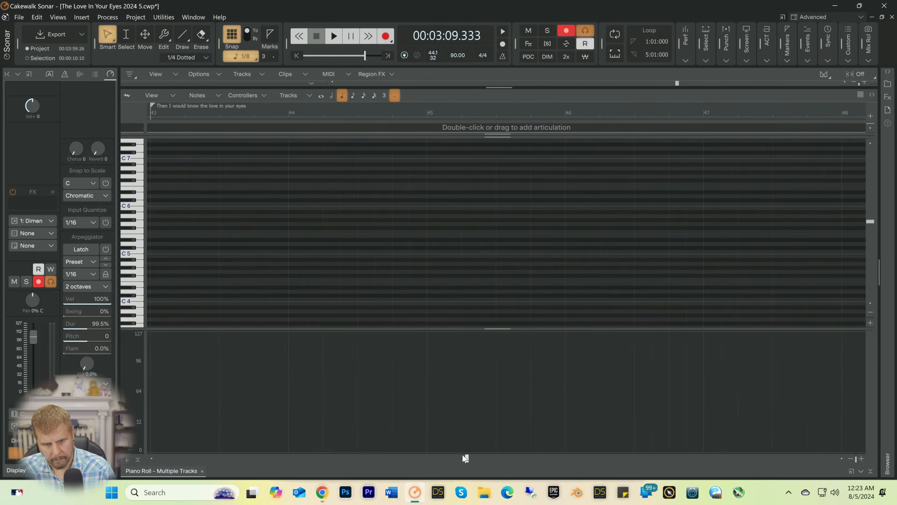
drag(465, 458, 406, 458)
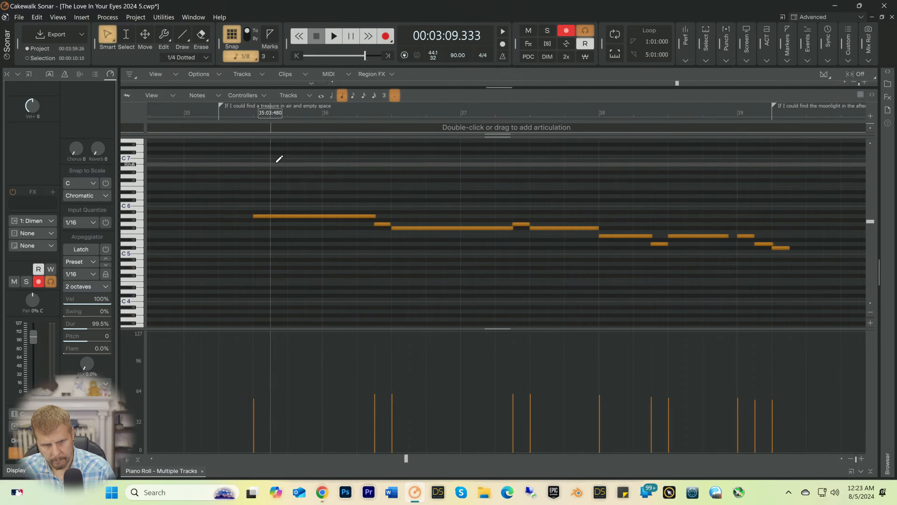
drag(277, 161, 419, 256)
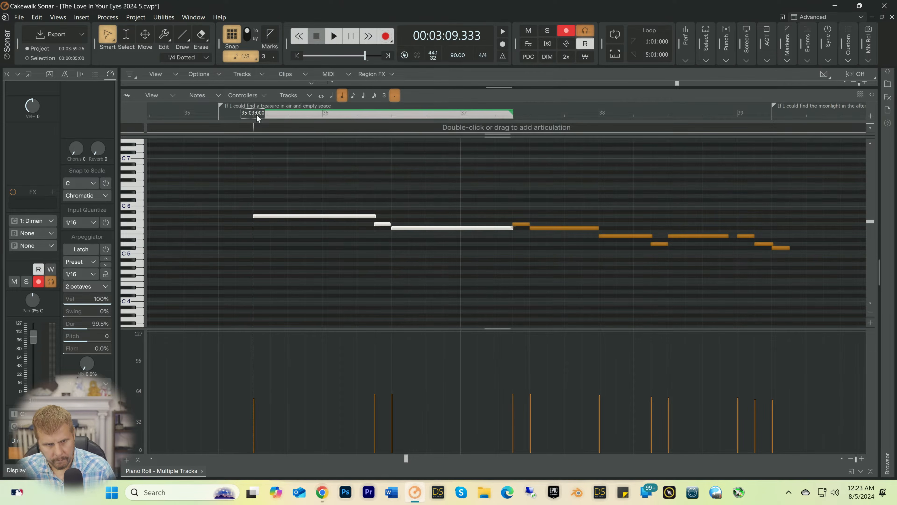
click(255, 114)
drag(284, 186, 799, 296)
key(Delete)
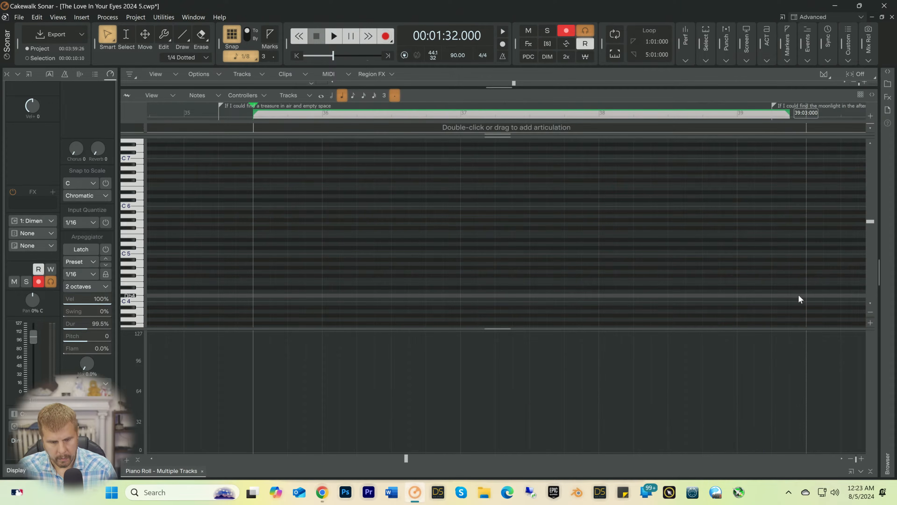
key(ctrl+z)
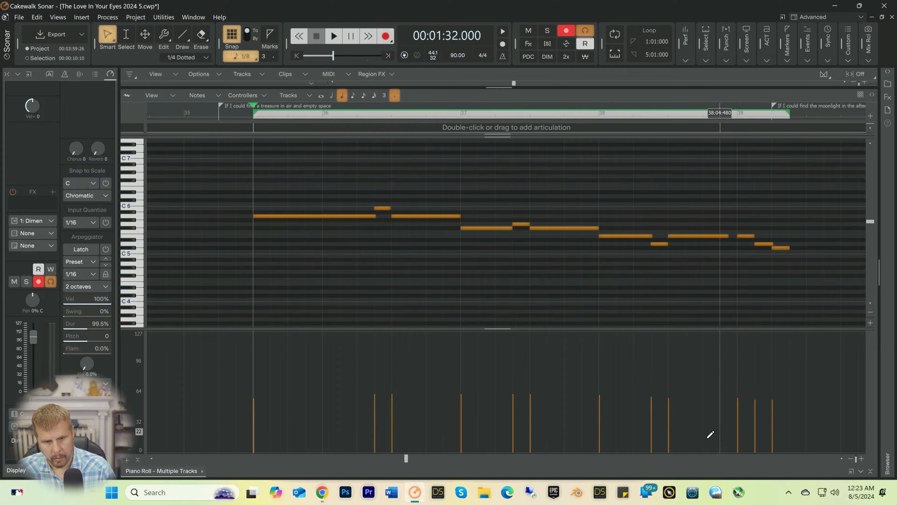
Step: Replace the flute notes from bar 16 beat 3 with the copied flute line
drag(407, 457, 264, 464)
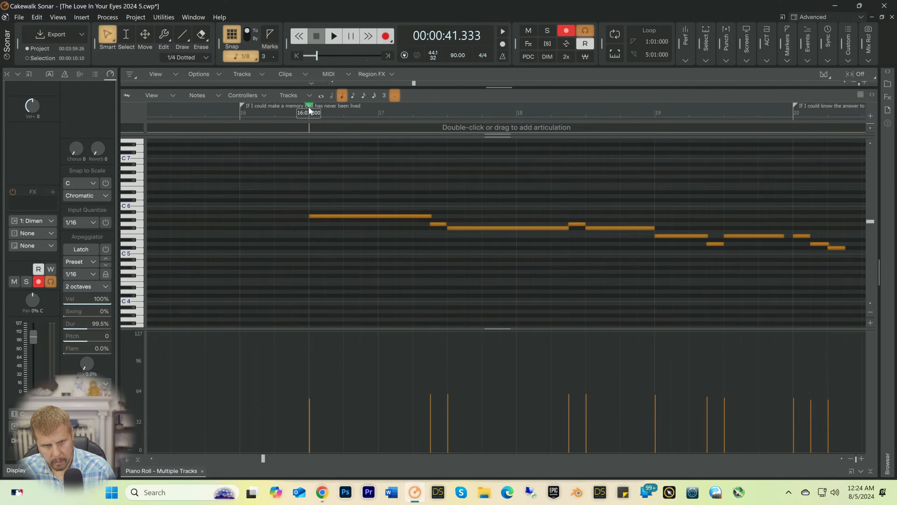
drag(331, 167, 851, 303)
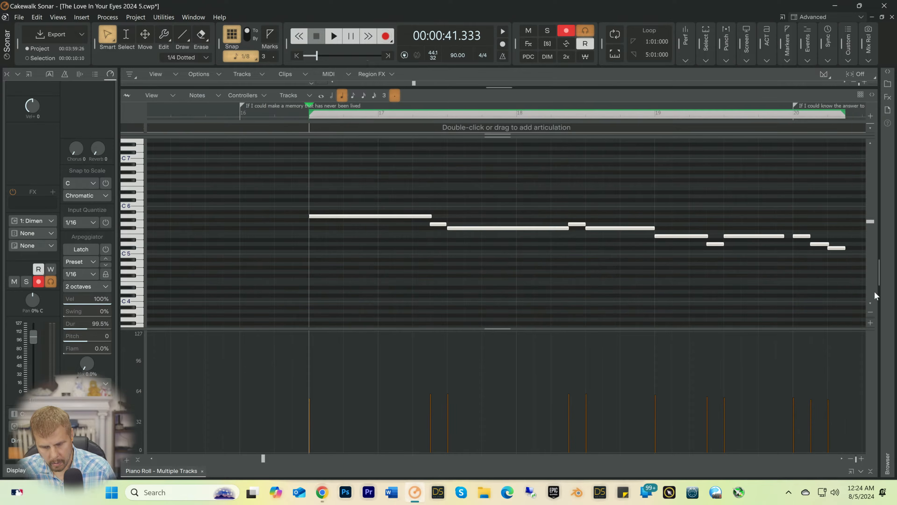
key(Delete)
key(ctrl+v)
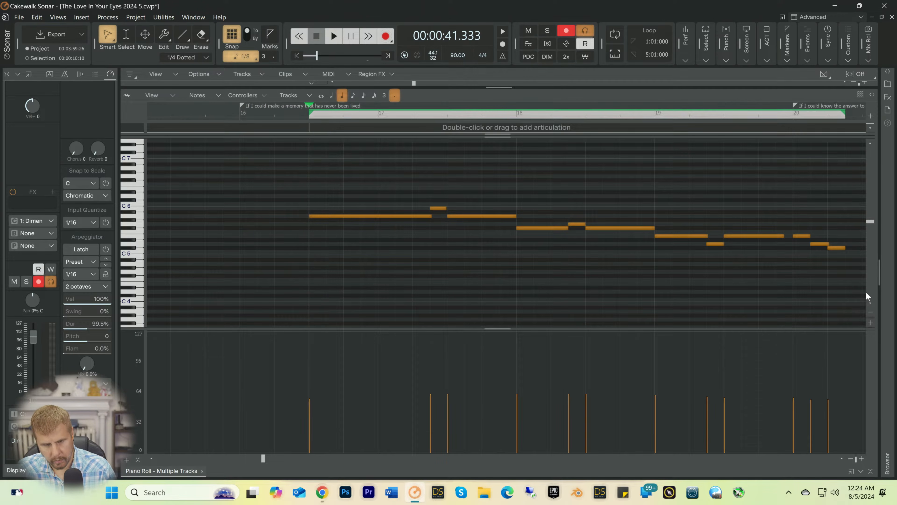
Step: Play the song from the pasted flute line, collapse the Piano Roll, and save the project
key(space)
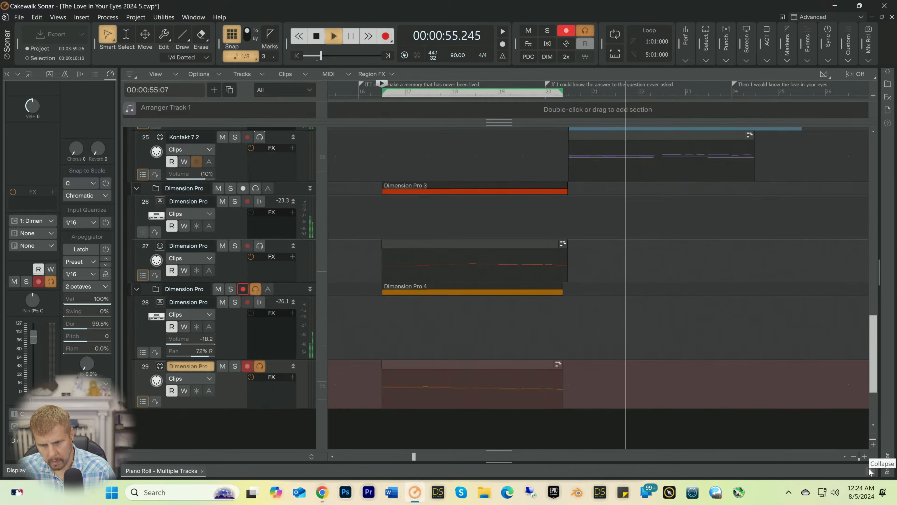
click(869, 468)
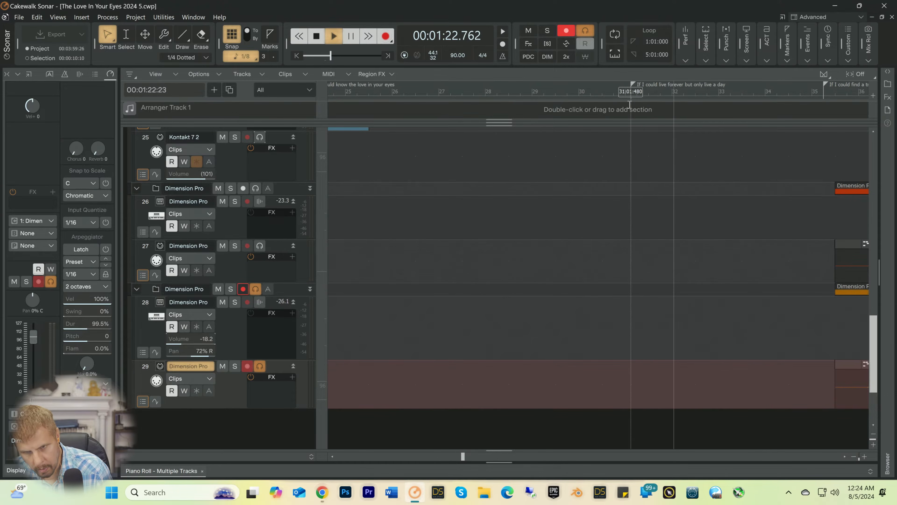
click(856, 456)
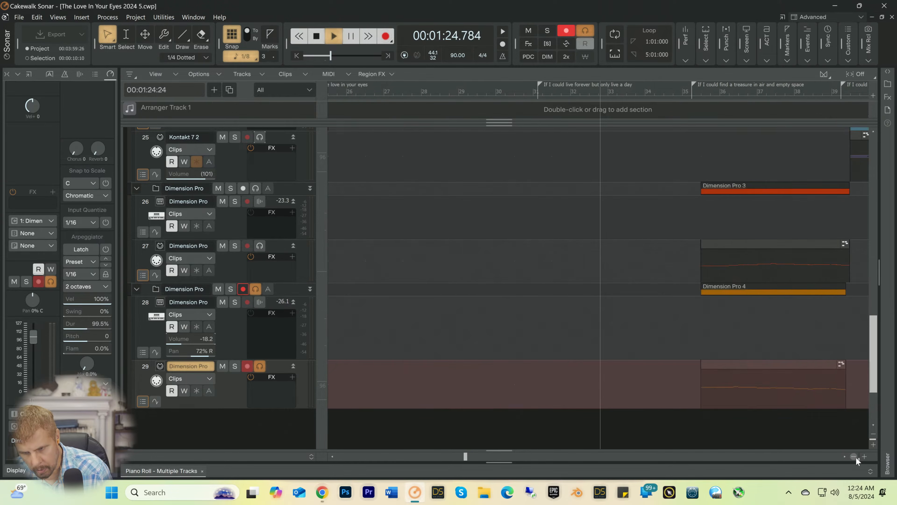
click(855, 457)
click(855, 457)
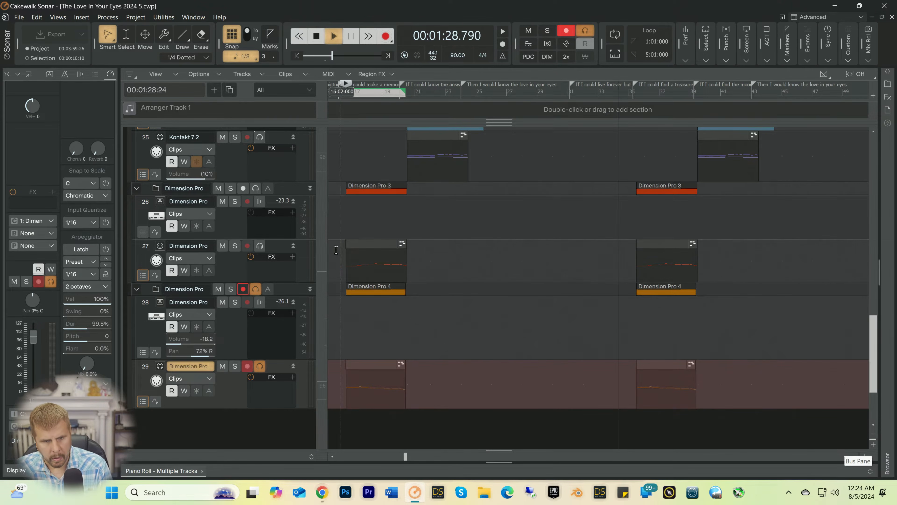
key(space)
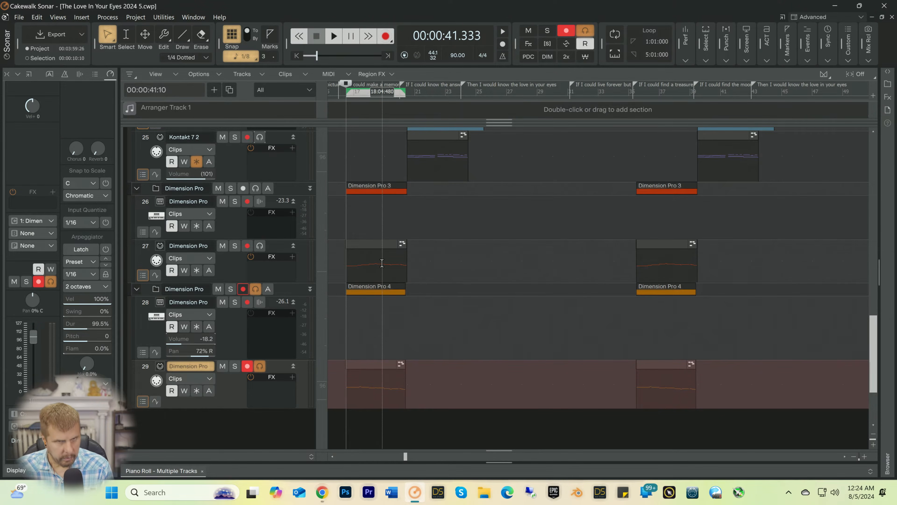
key(ctrl+s)
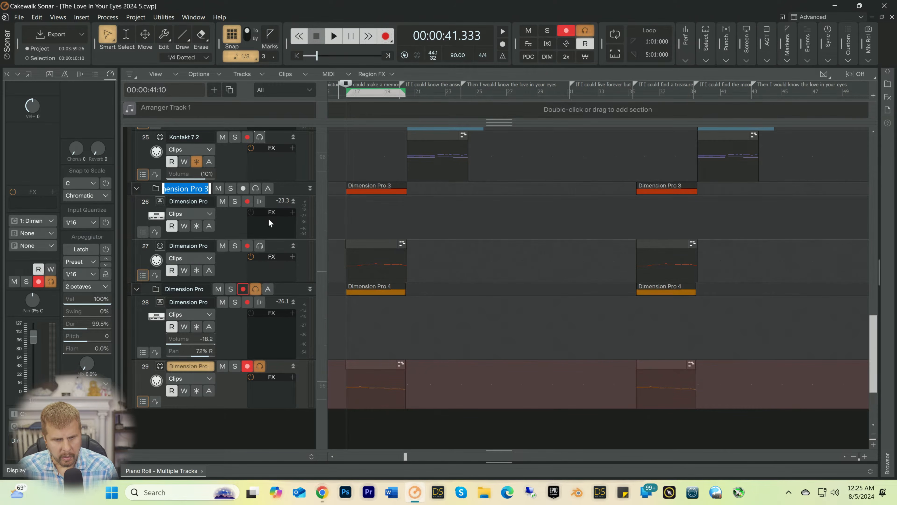
Step: Rename the Dimension Pro 3 folder as Fr Horn and the Dimension Pro 4 folder as Flute, playing the passage to check both parts
text(Fr Horn)
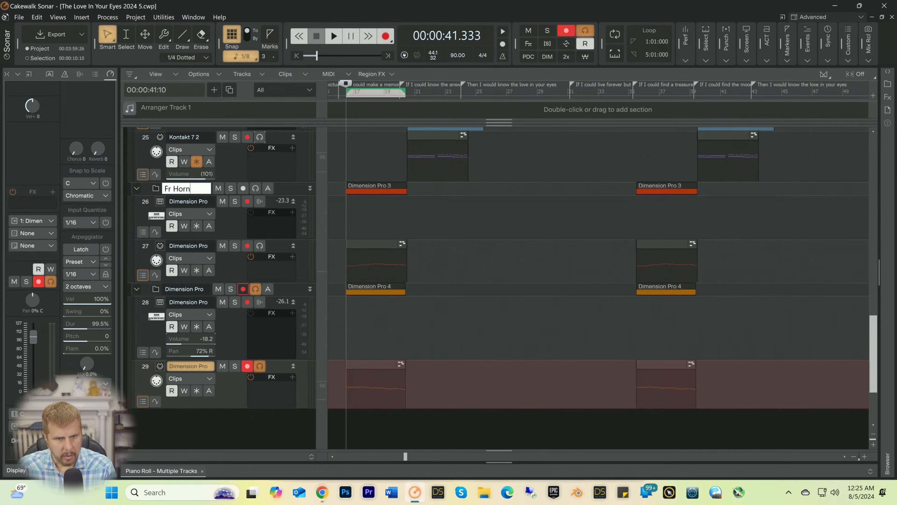
key(Return)
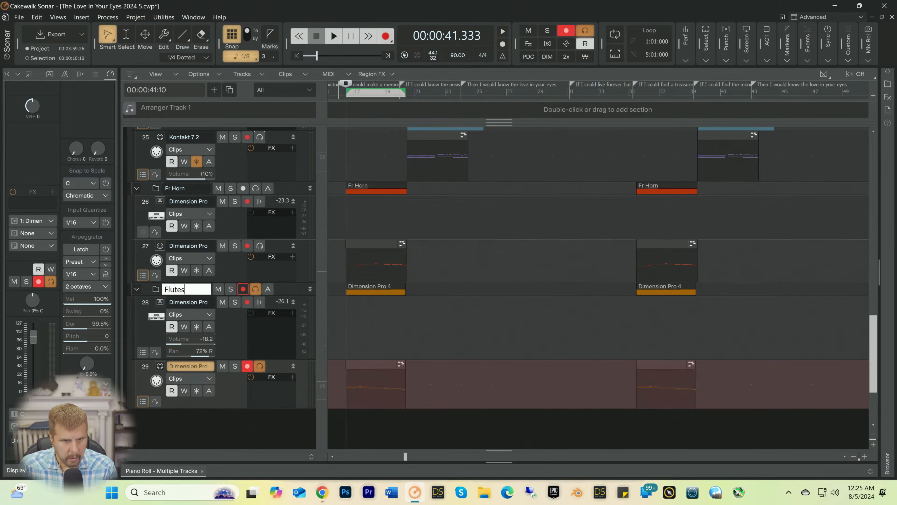
key(Return)
key(space)
key(space)
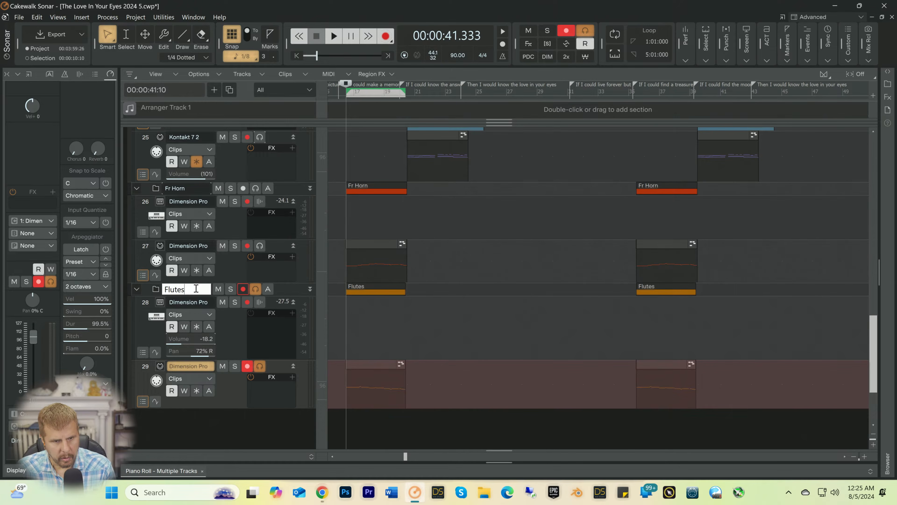
key(space)
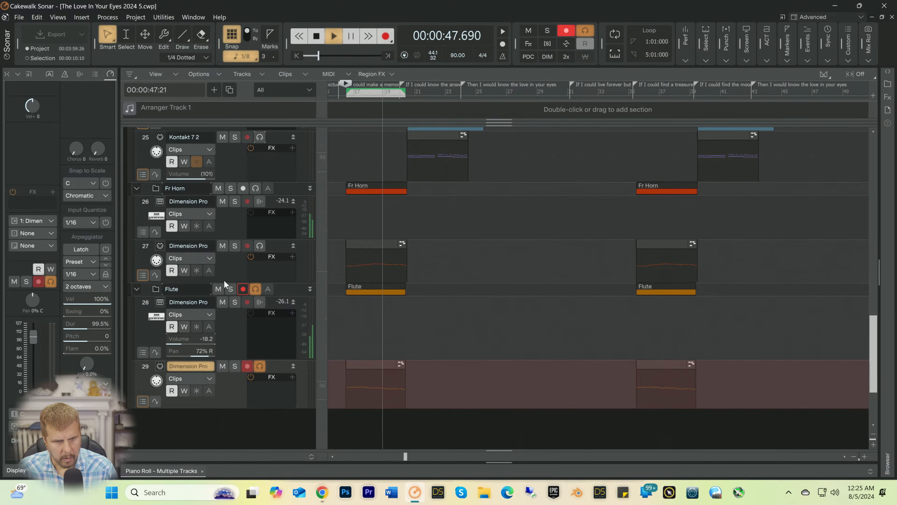
Step: Enlarge the French horn MIDI track and freeze the Fr Horn and Flute instruments
drag(224, 283, 224, 321)
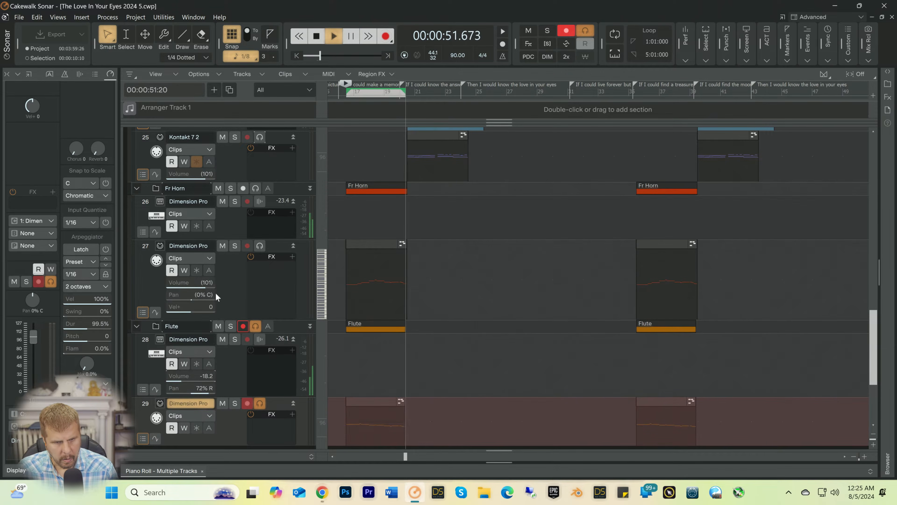
key(space)
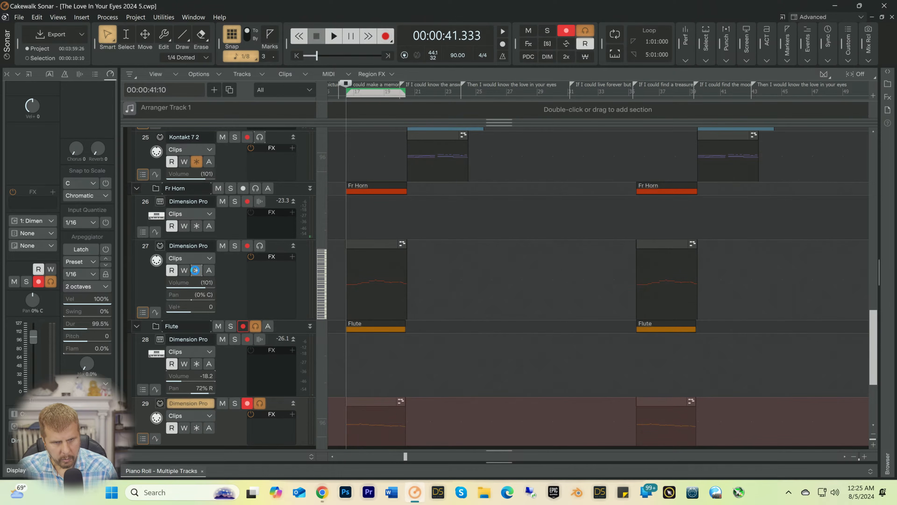
click(196, 270)
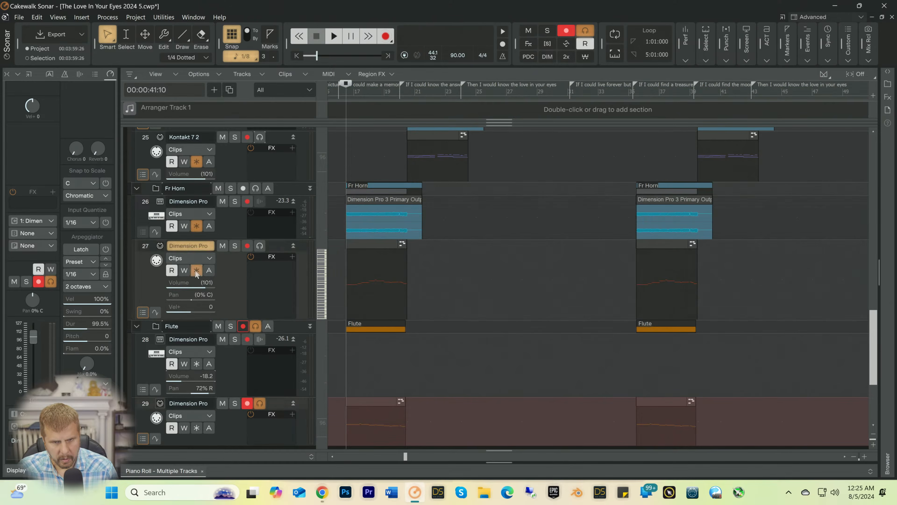
scroll(468, 281, down, 3)
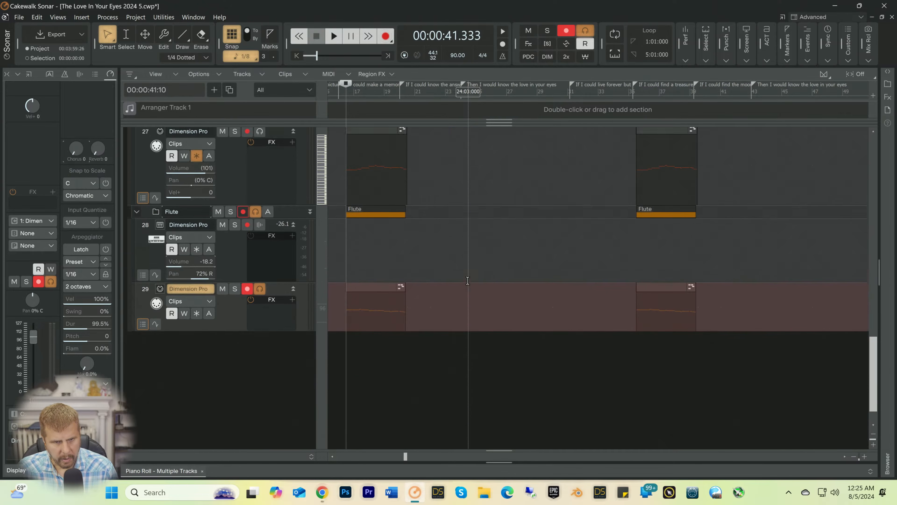
scroll(468, 281, up, 1)
click(197, 288)
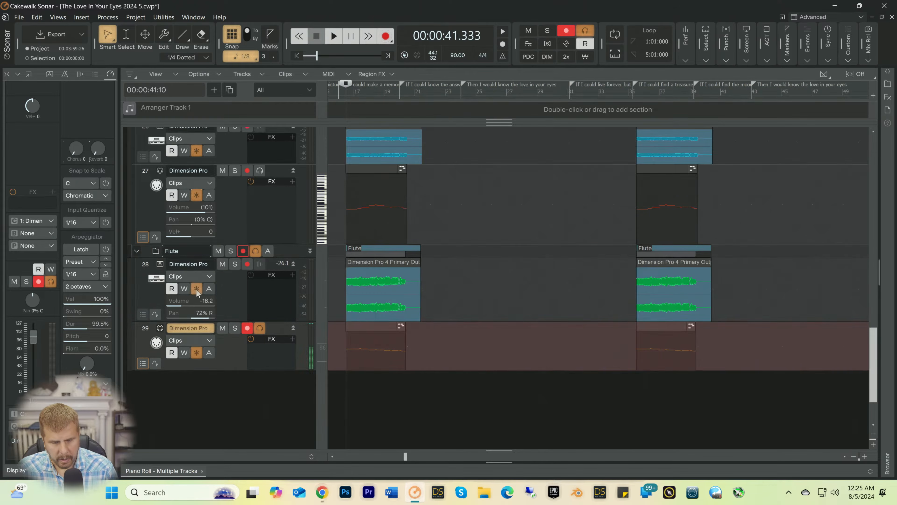
Step: Lower the volume of flute audio track 28 to -20.1 while the song plays
key(space)
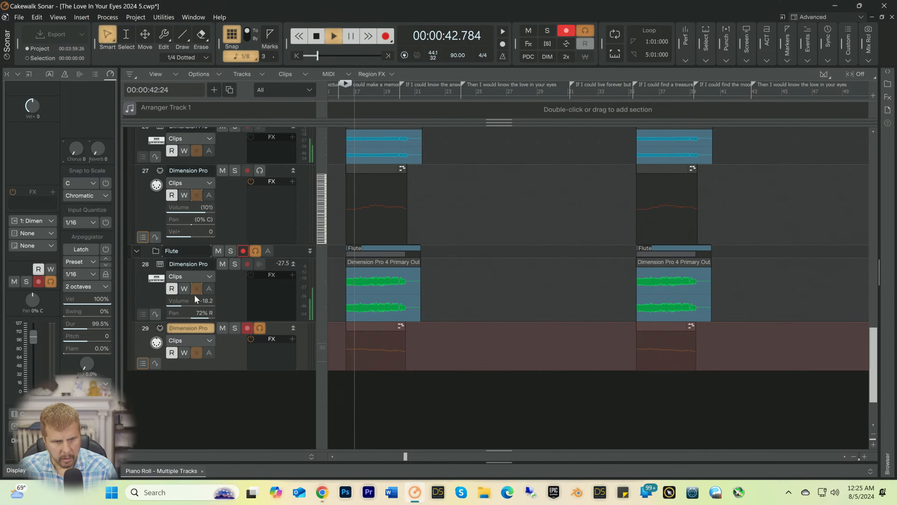
drag(192, 298, 189, 299)
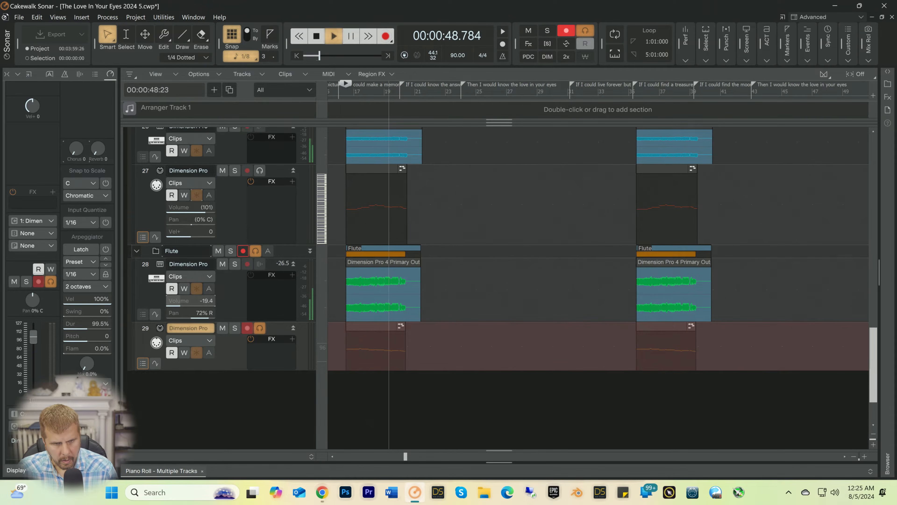
click(192, 298)
drag(191, 298, 191, 298)
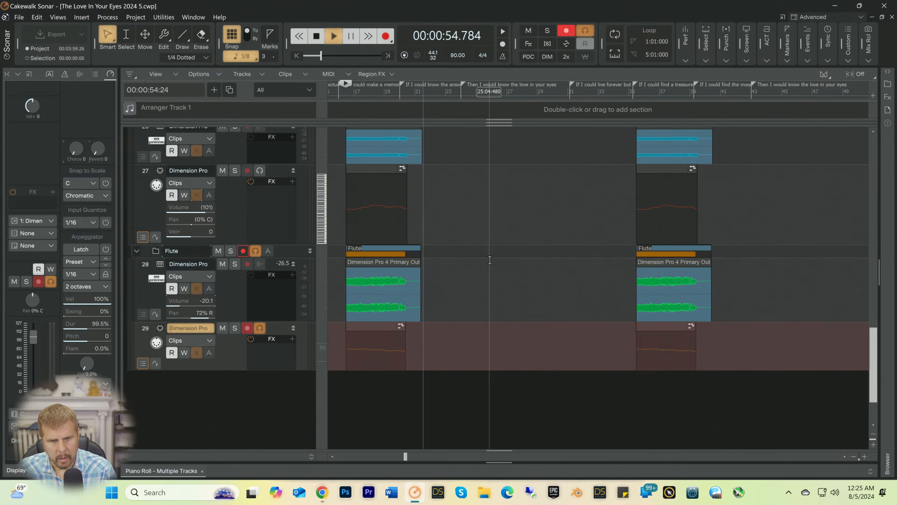
scroll(490, 259, up, 5)
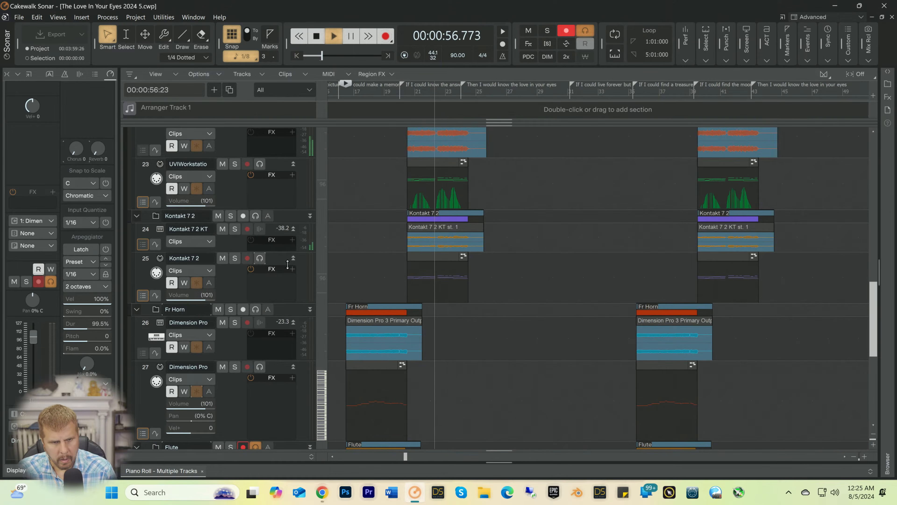
key(space)
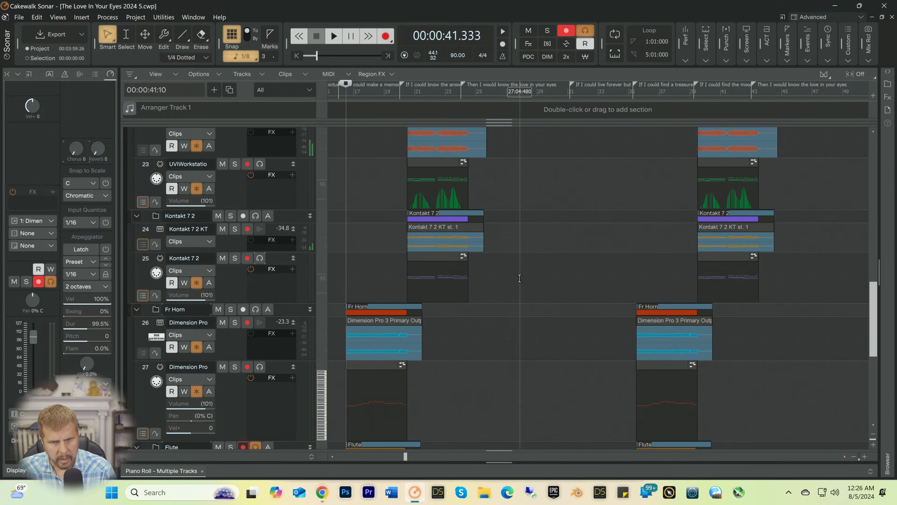
Step: Solo the Kontakt 7 2 folder and set the playback position to bar 20 beat 2
scroll(222, 225, up, 2)
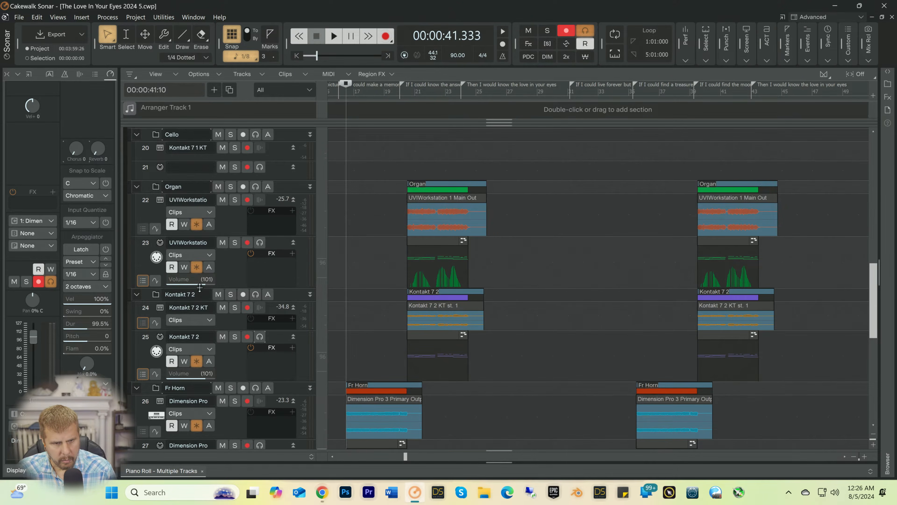
click(230, 294)
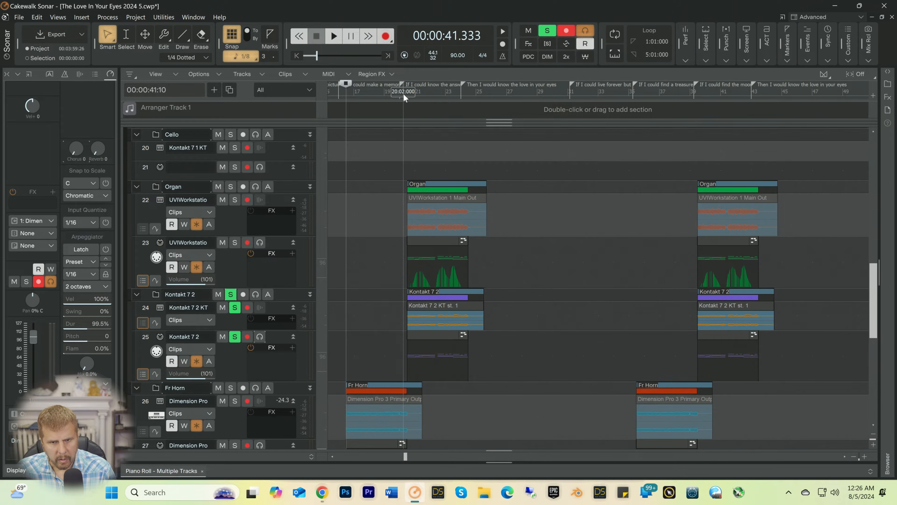
key(space)
key(space)
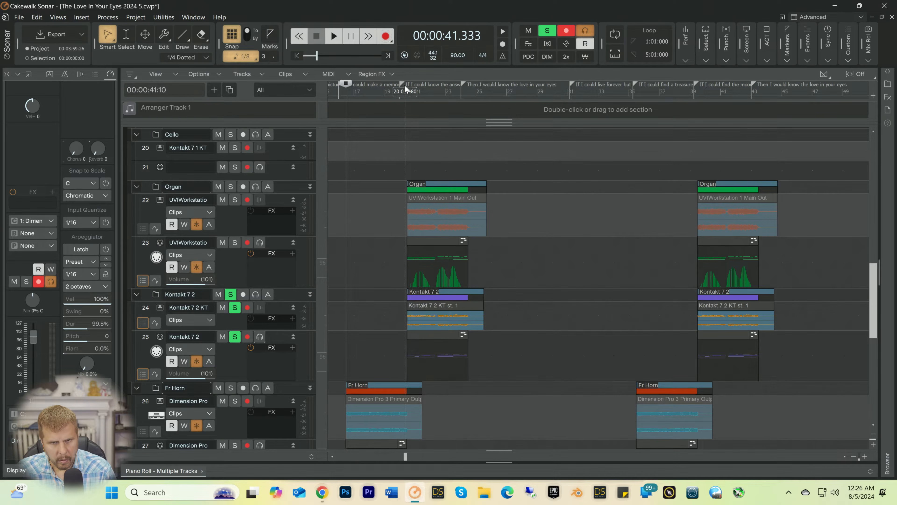
click(403, 84)
key(space)
key(space)
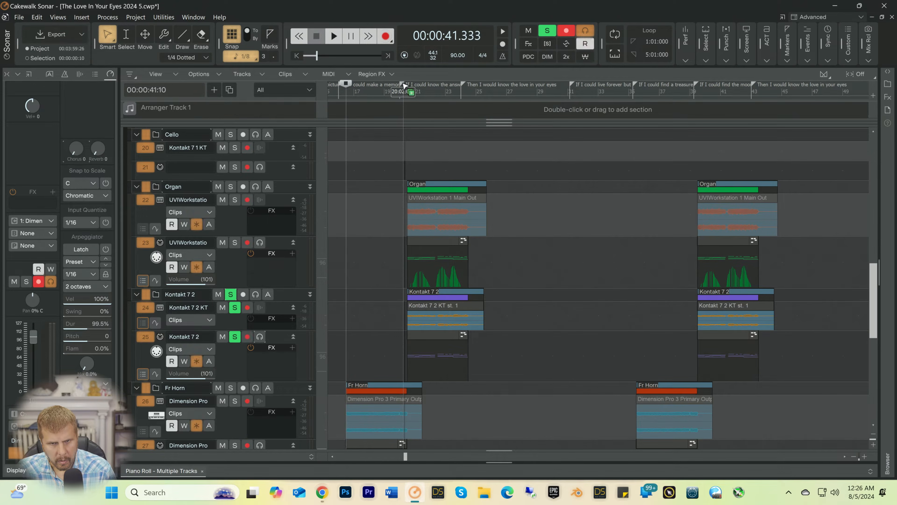
click(404, 90)
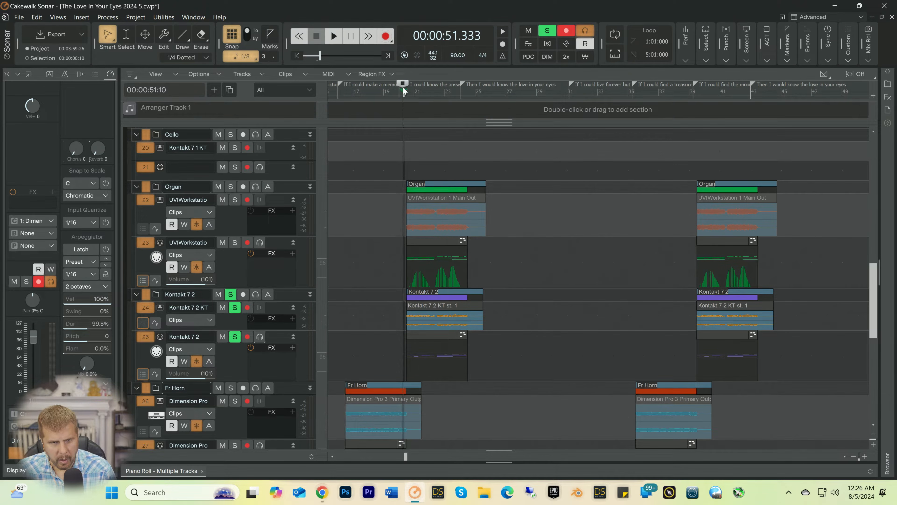
Step: Enlarge Kontakt 7 2 audio track 24 and raise its volume to -15.6 while the soloed passage plays
click(316, 236)
key(space)
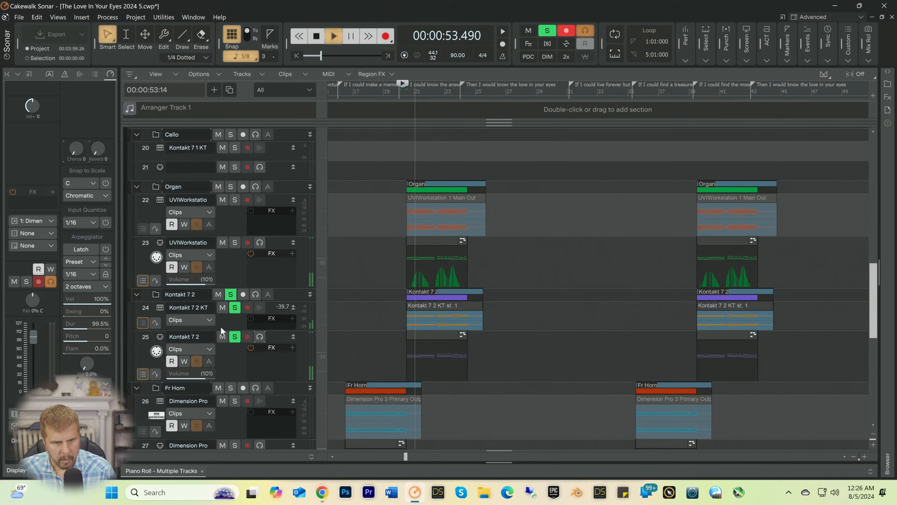
scroll(237, 290, down, 3)
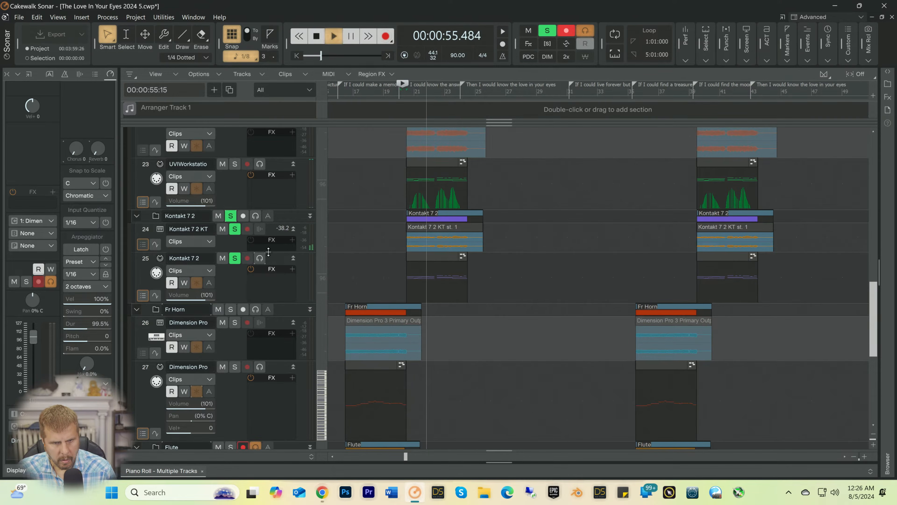
drag(268, 251, 247, 313)
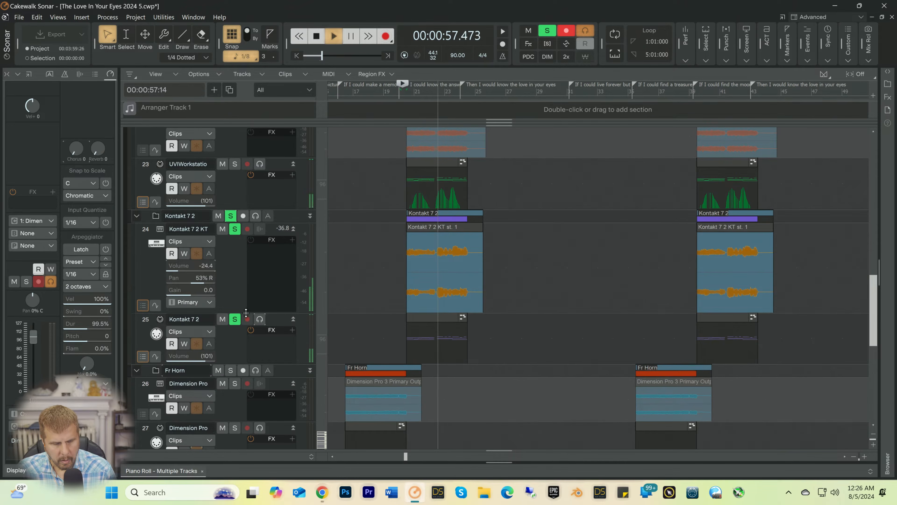
drag(198, 266, 207, 266)
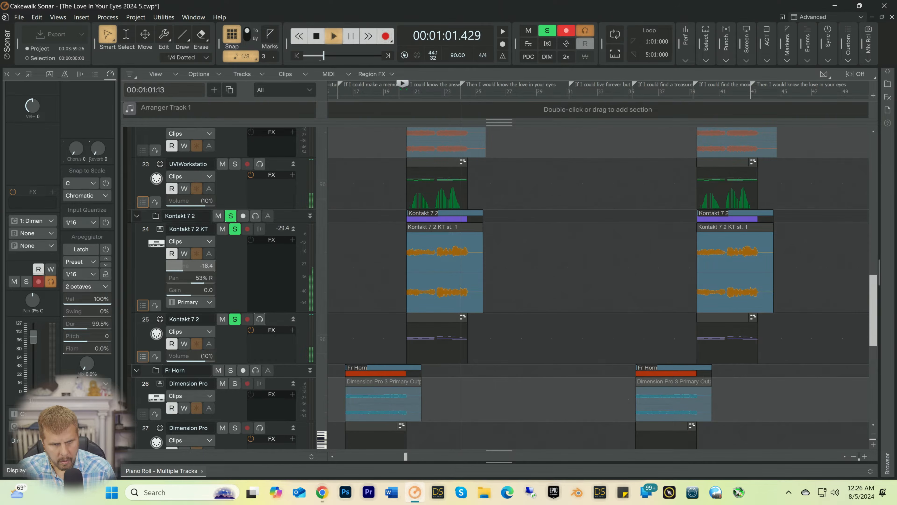
key(space)
key(space)
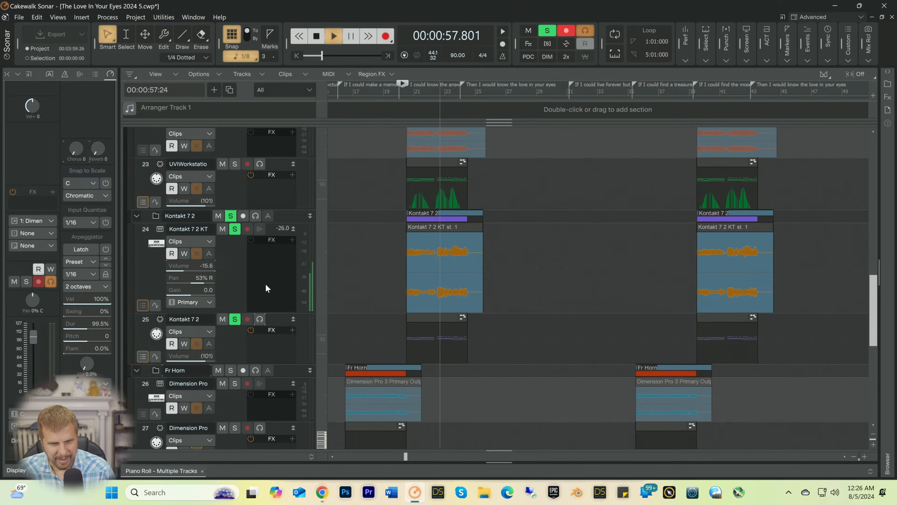
key(space)
Step: Unfreeze the Kontakt 7 2 instrument and open its MIDI clip in the piano roll with all three passages in view
click(197, 255)
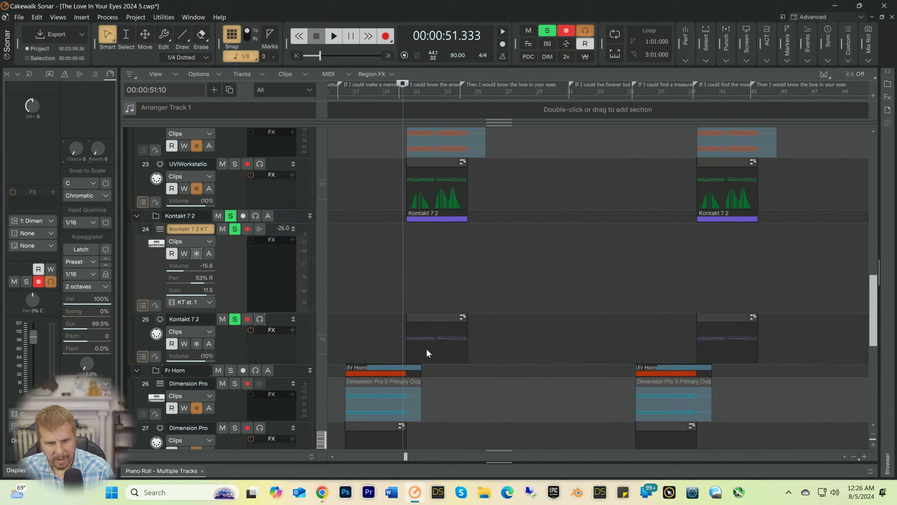
scroll(428, 354, down, 5)
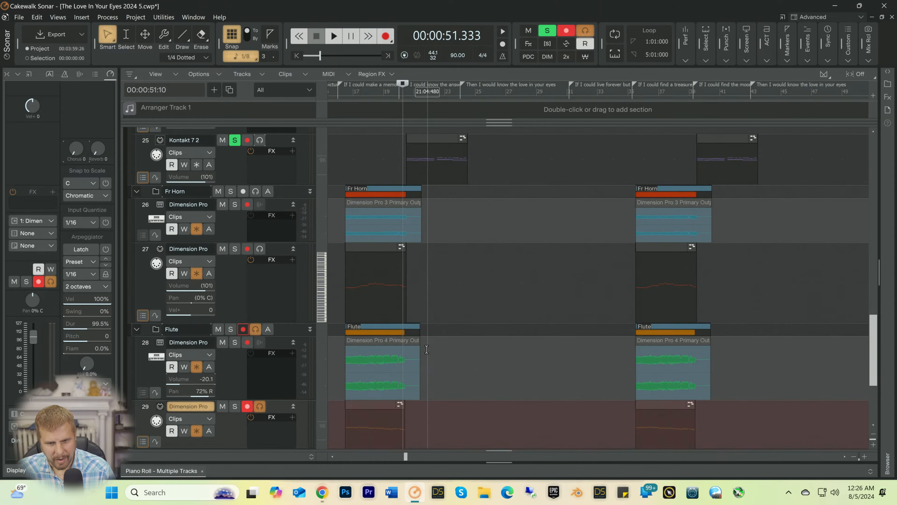
double_click(419, 178)
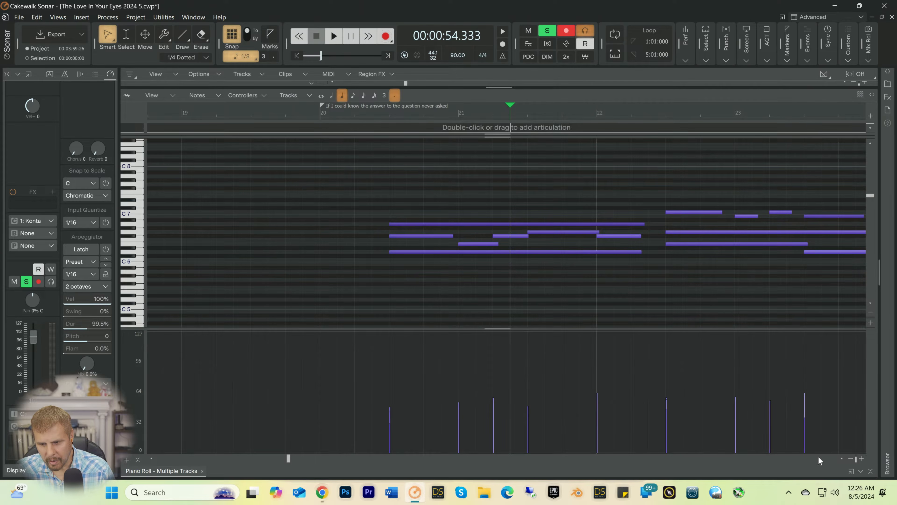
click(849, 460)
click(849, 460)
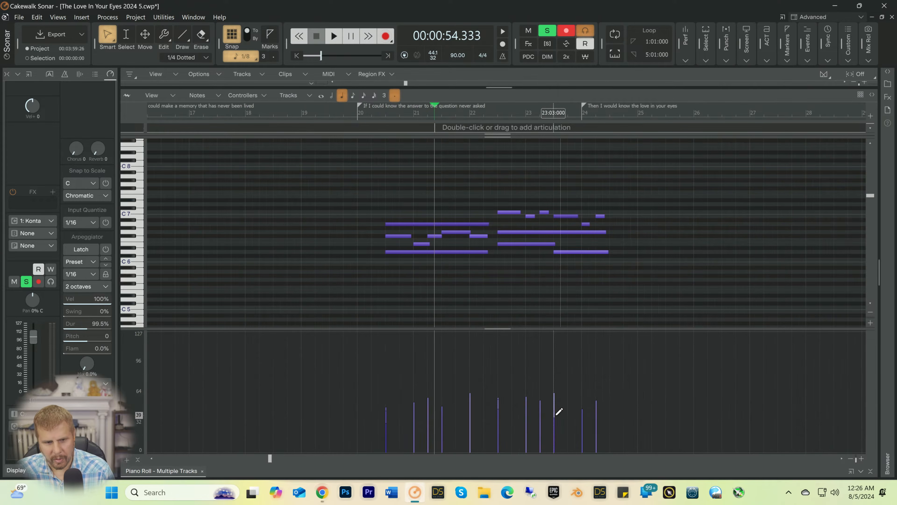
key(t)
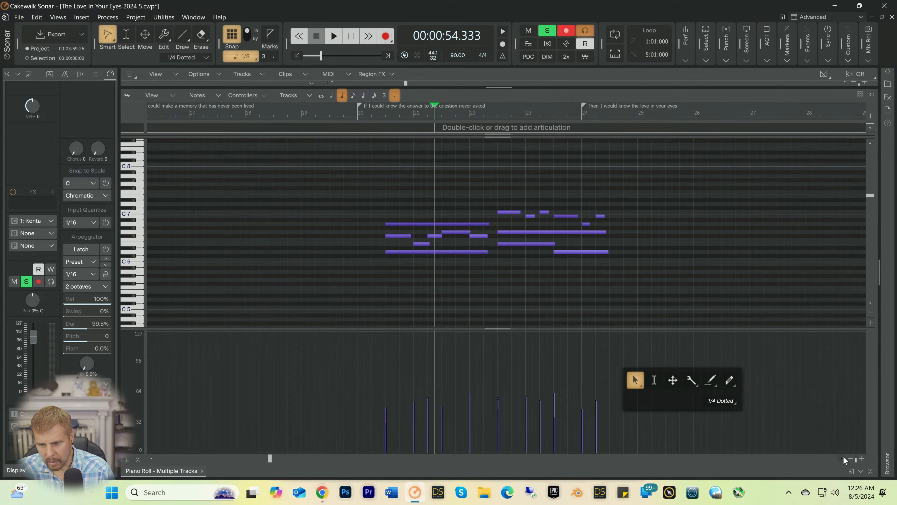
click(851, 459)
click(850, 459)
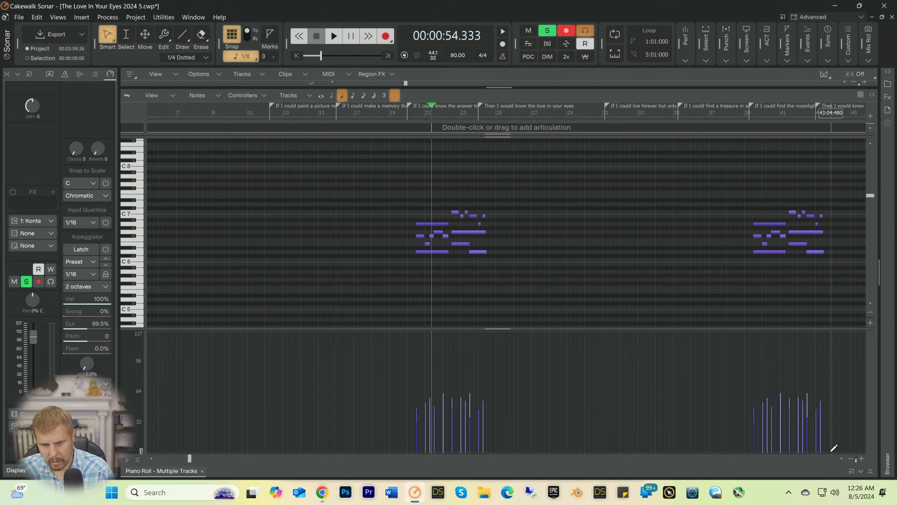
click(850, 459)
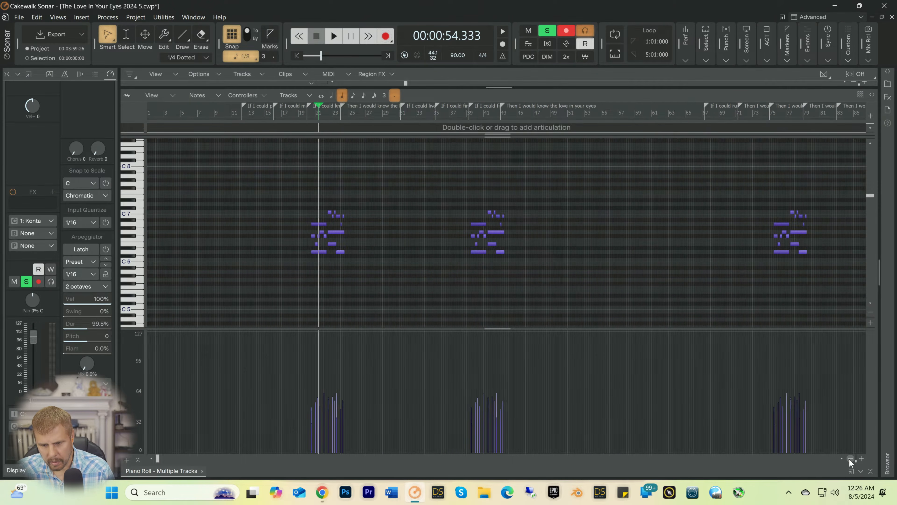
click(850, 459)
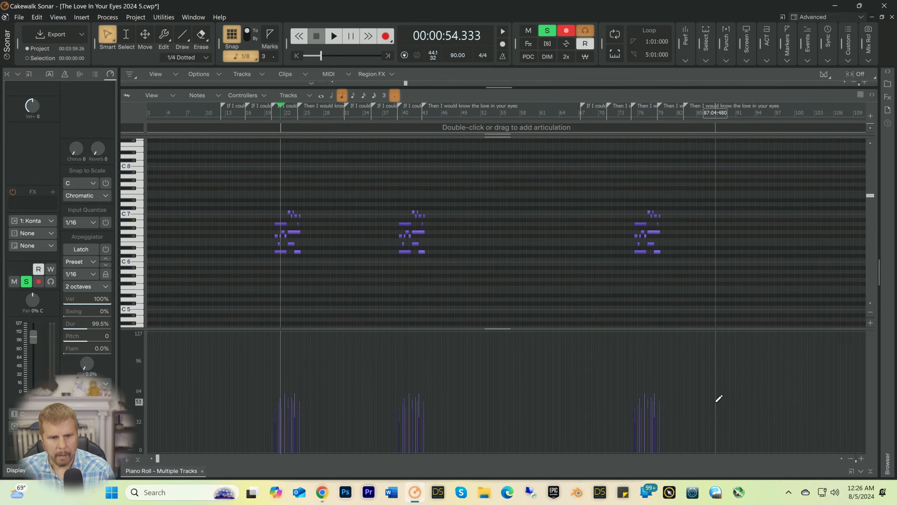
Step: Level the note velocities of all three Kontakt 7 2 passages at about 63 by drawing with the Line tool
key(t)
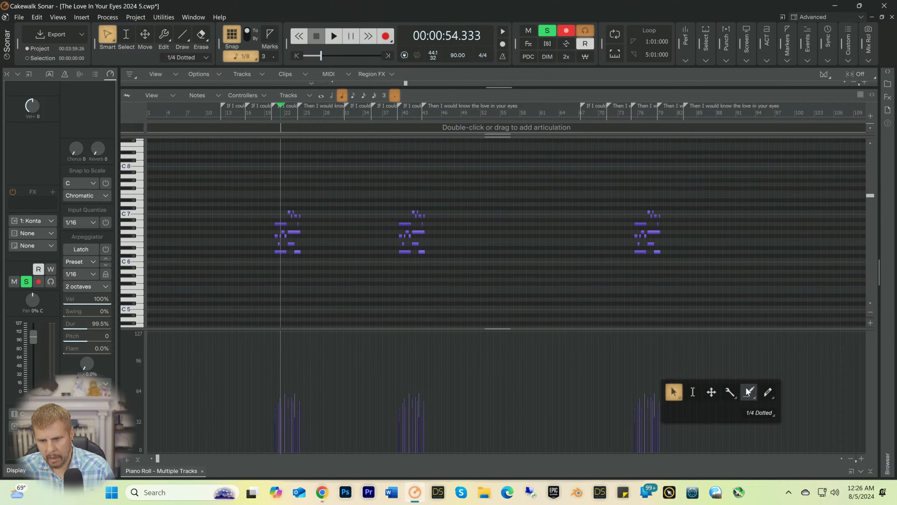
right_click(749, 391)
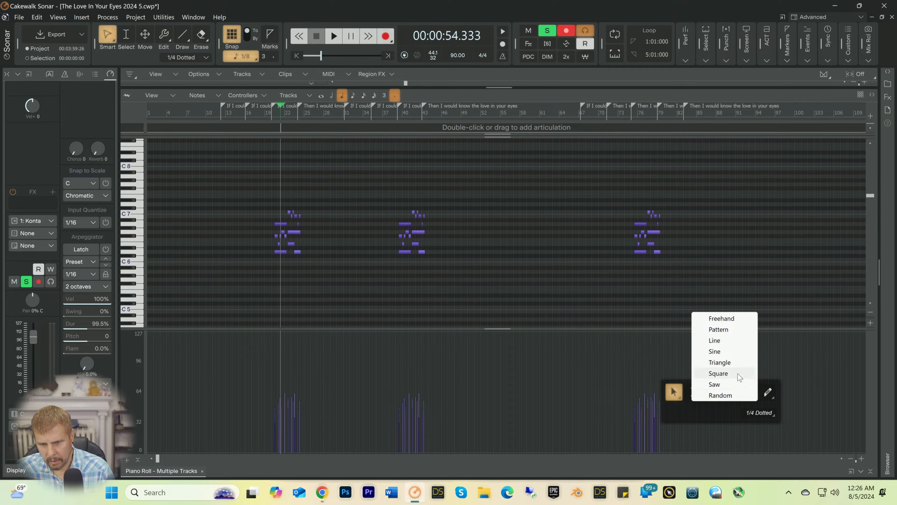
click(720, 340)
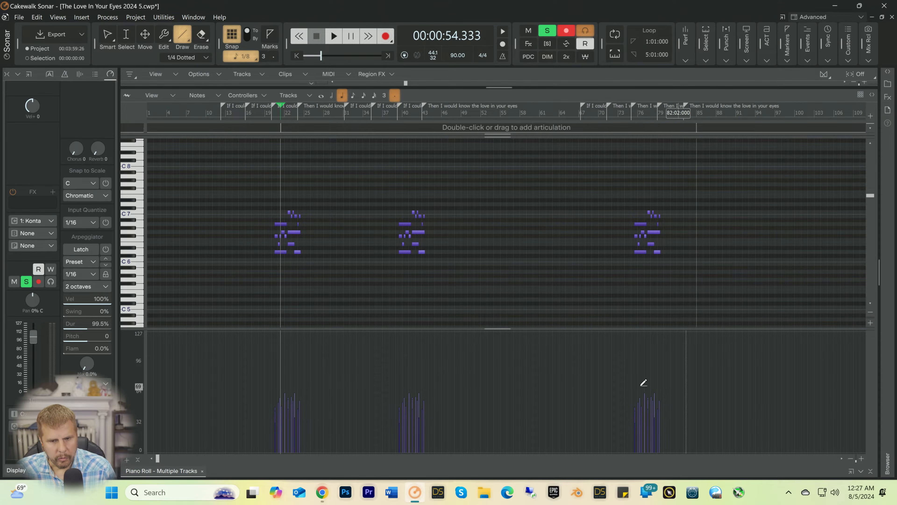
drag(657, 386, 324, 382)
drag(227, 386, 217, 388)
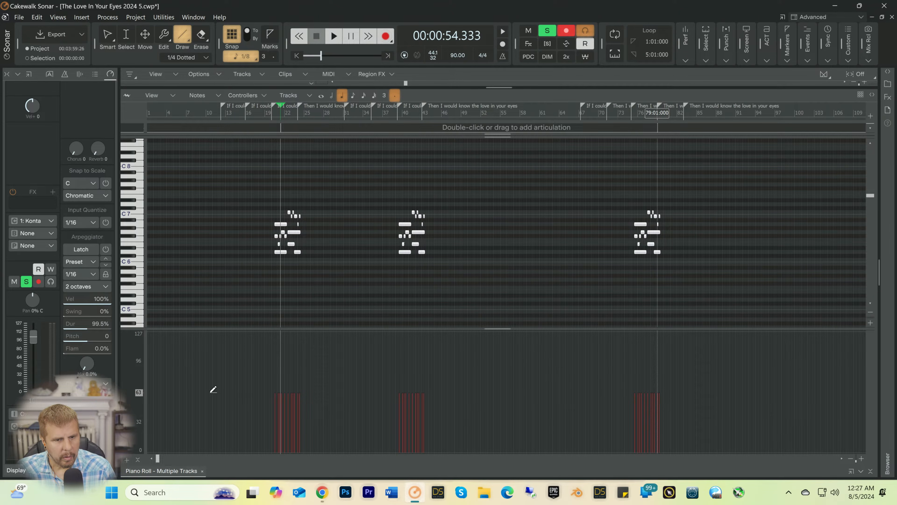
drag(209, 392, 209, 391)
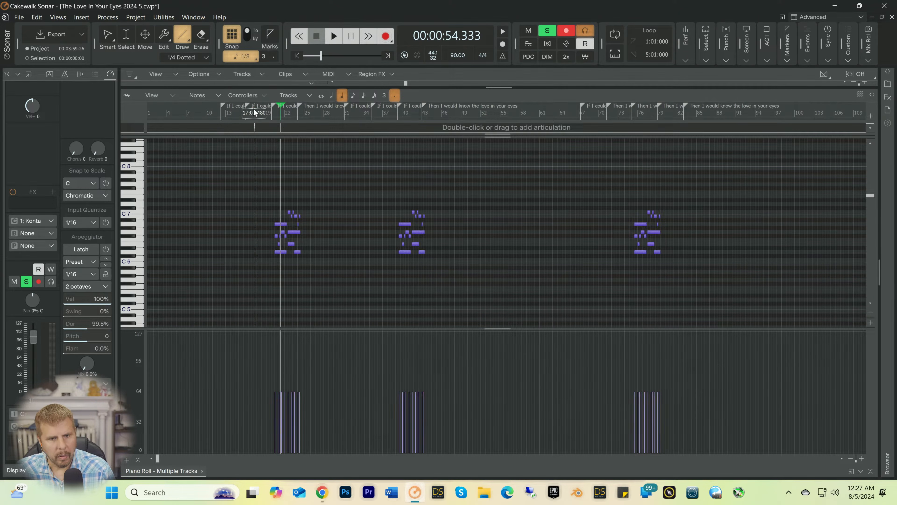
Step: Play the levelled passage from bar 19, collapse the piano roll and unsolo Kontakt 7 2
key(space)
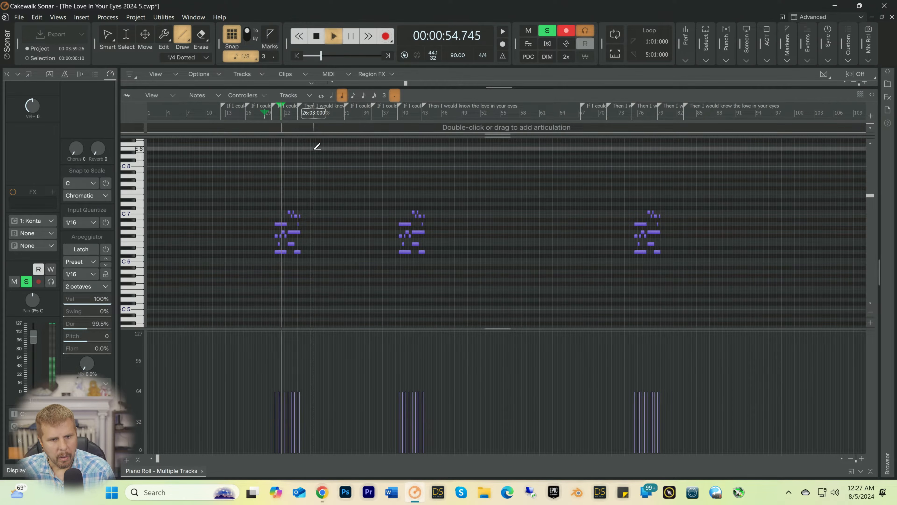
key(space)
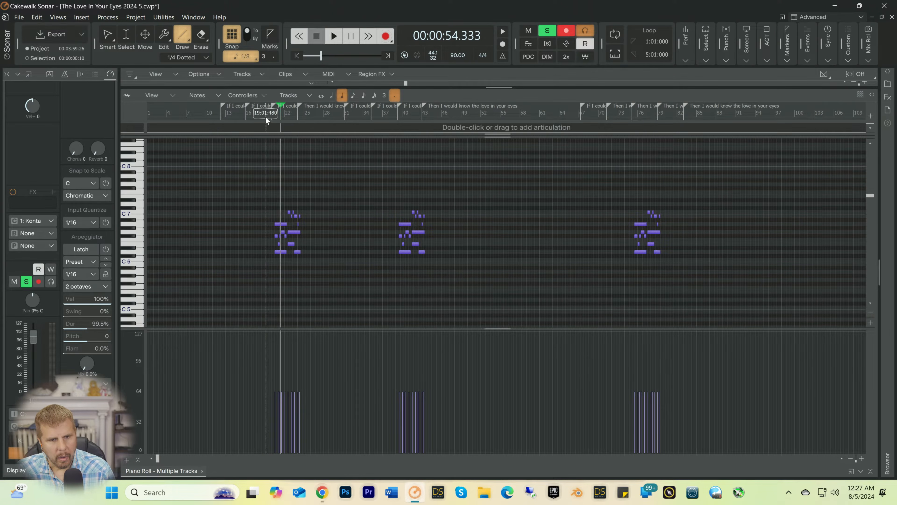
key(space)
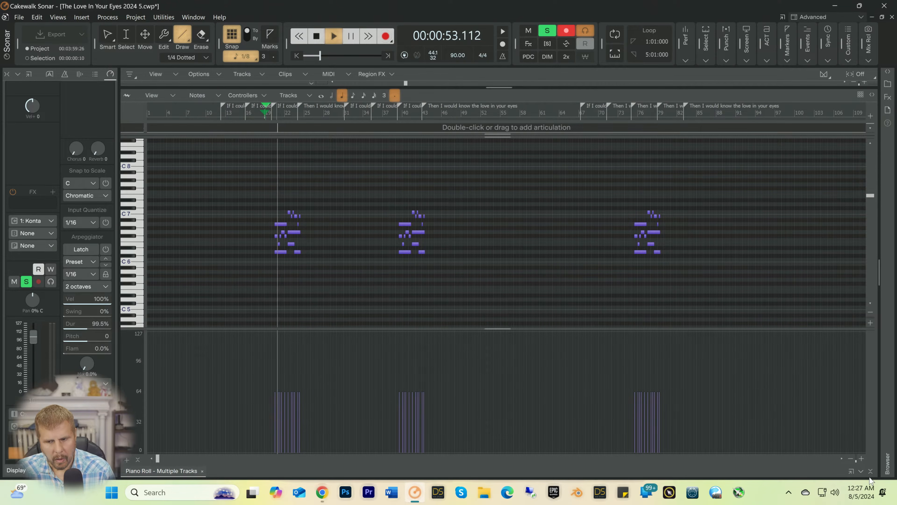
click(861, 471)
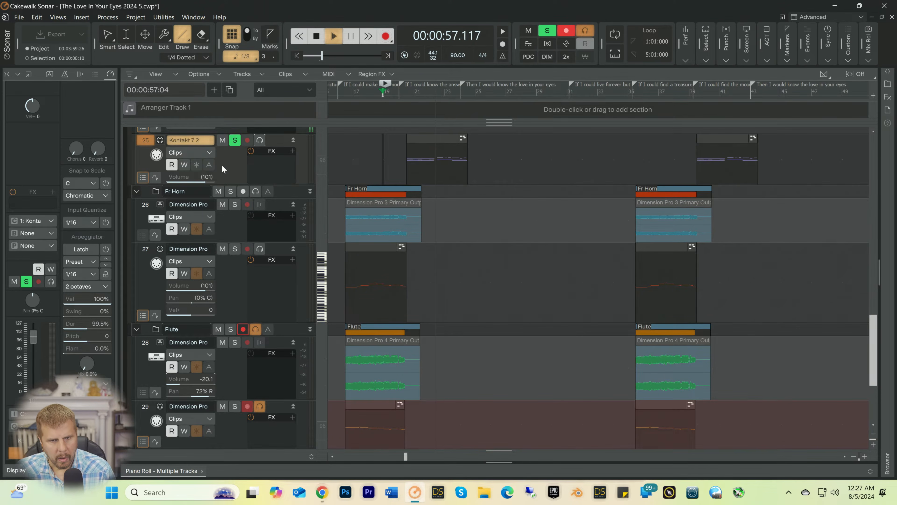
click(235, 140)
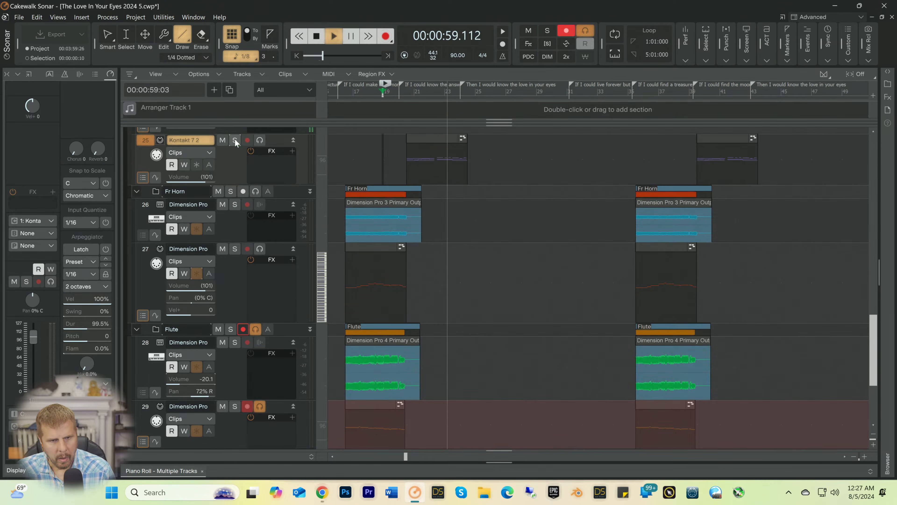
Step: Set the volume of Kontakt 7 2 MIDI track 25 to 101 and freeze the instrument
drag(202, 176, 199, 175)
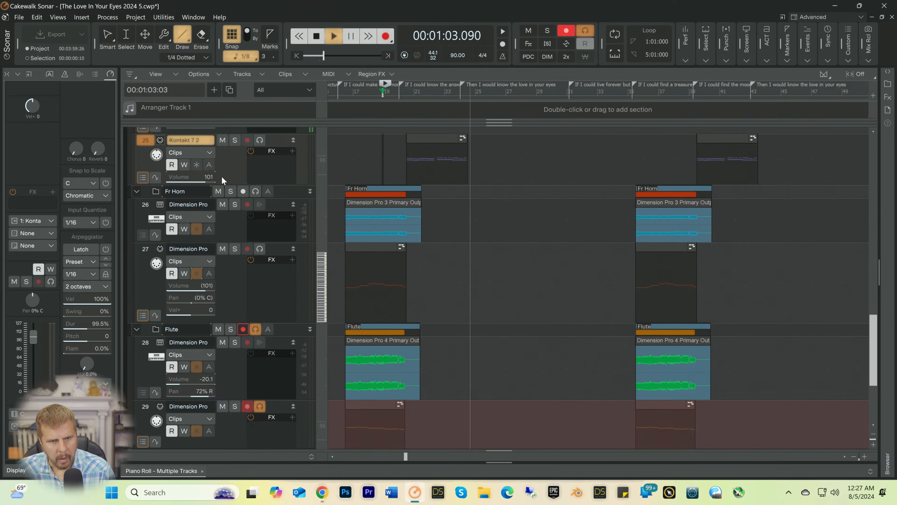
key(space)
scroll(480, 240, up, 5)
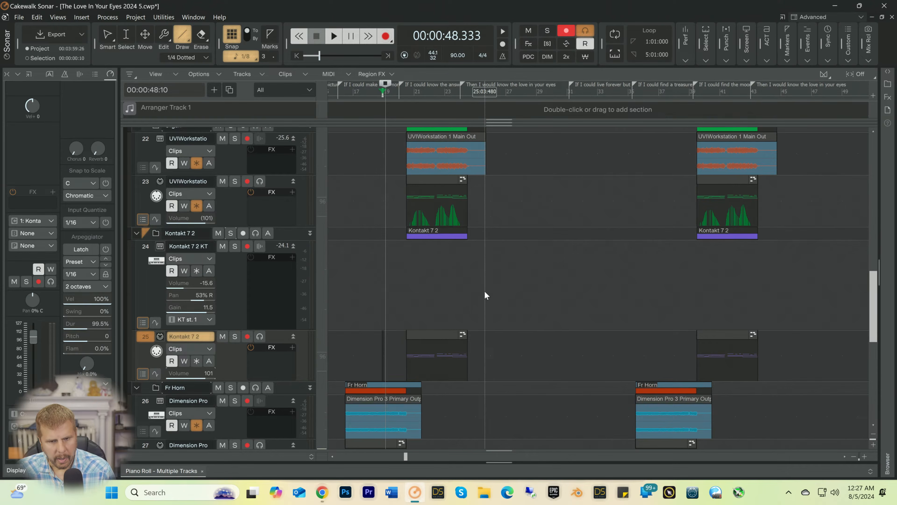
click(196, 270)
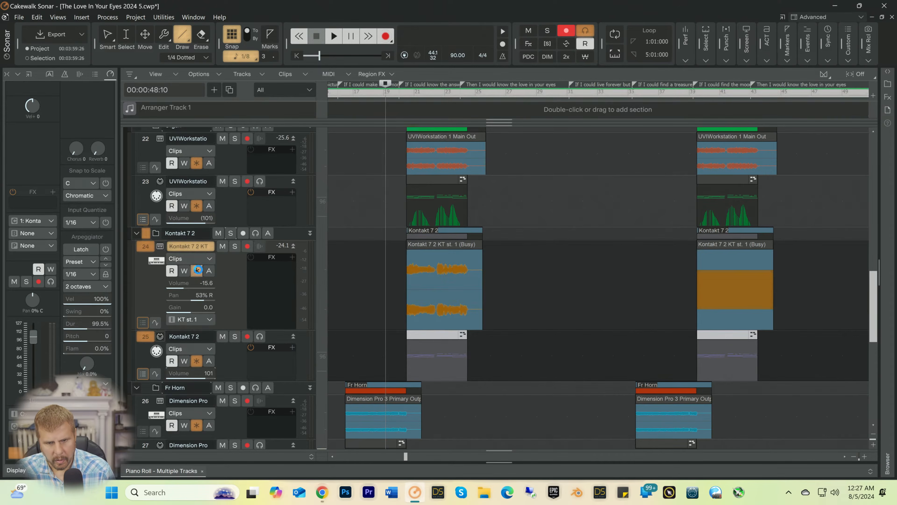
Step: During playback, set Kontakt audio track 24 to -15.8, then enlarge organ audio track 22 and lower its volume to -24.0
key(space)
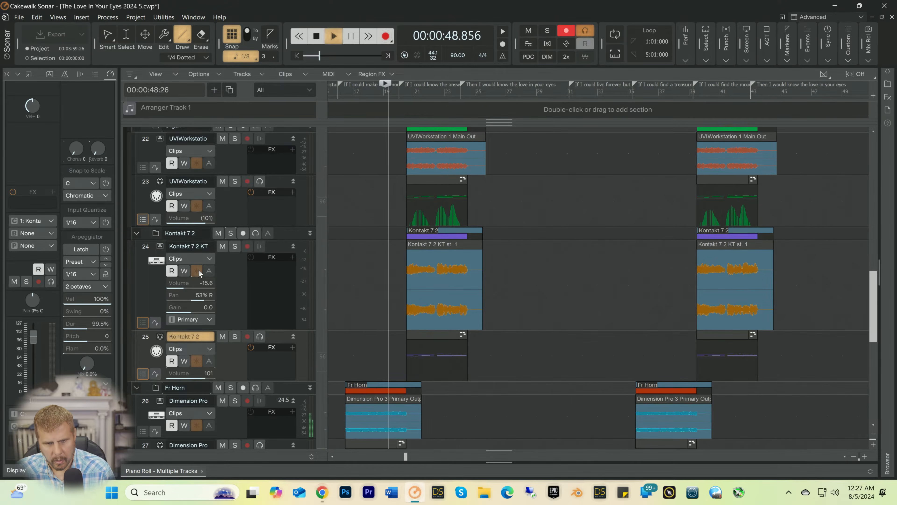
drag(204, 283, 196, 280)
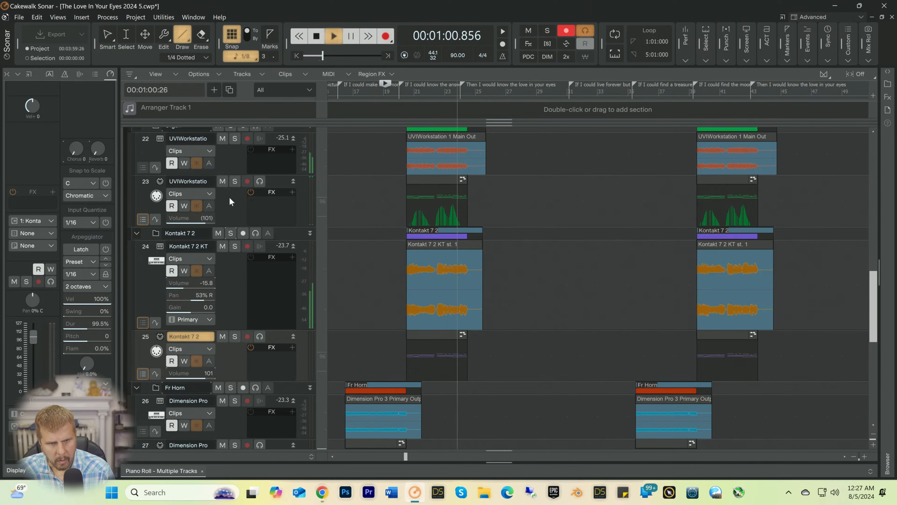
drag(235, 175, 234, 208)
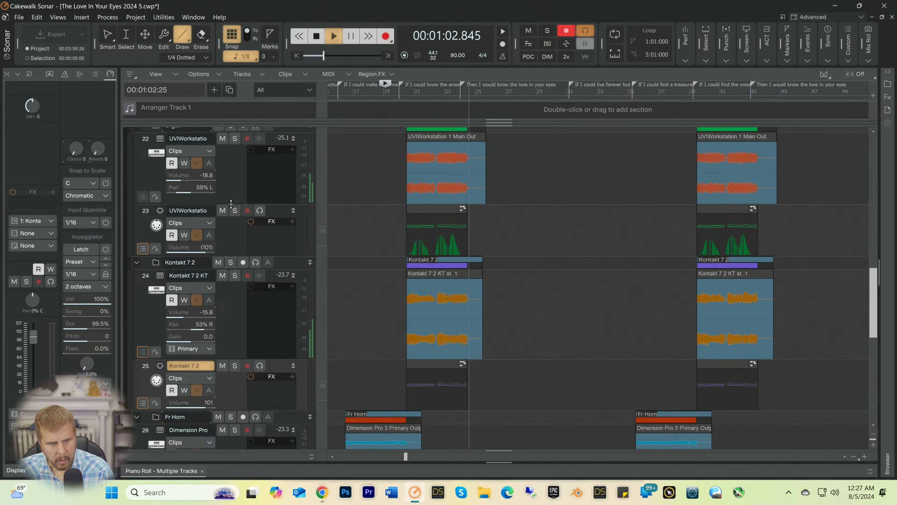
key(space)
key(space)
drag(182, 174, 180, 175)
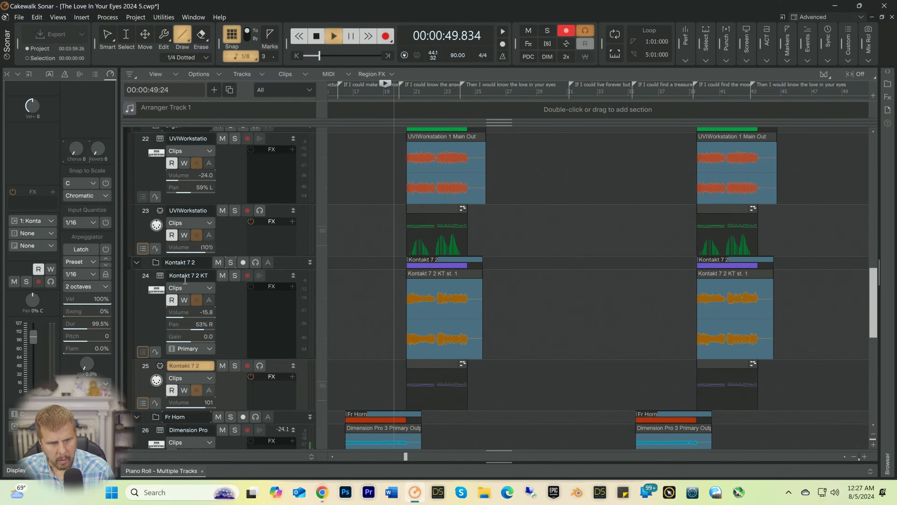
Step: Lower the Kontakt audio track 24 volume to -19.0 and the organ audio track 22 volume to -26.1 while the song plays
drag(187, 312, 184, 311)
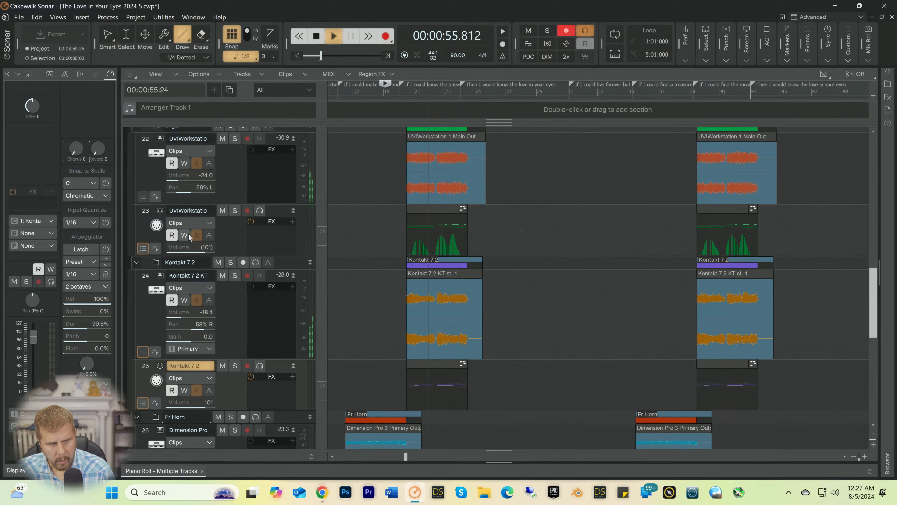
drag(185, 176, 185, 178)
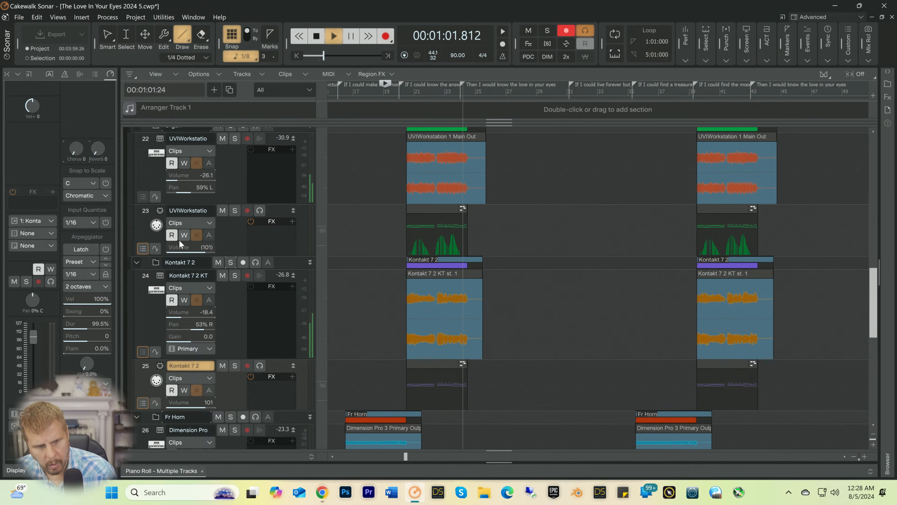
drag(187, 309, 186, 309)
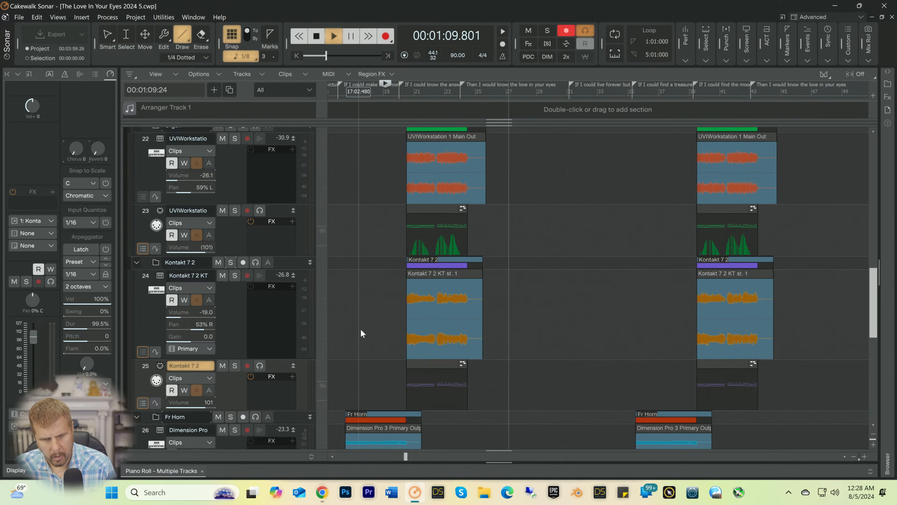
scroll(547, 342, down, 3)
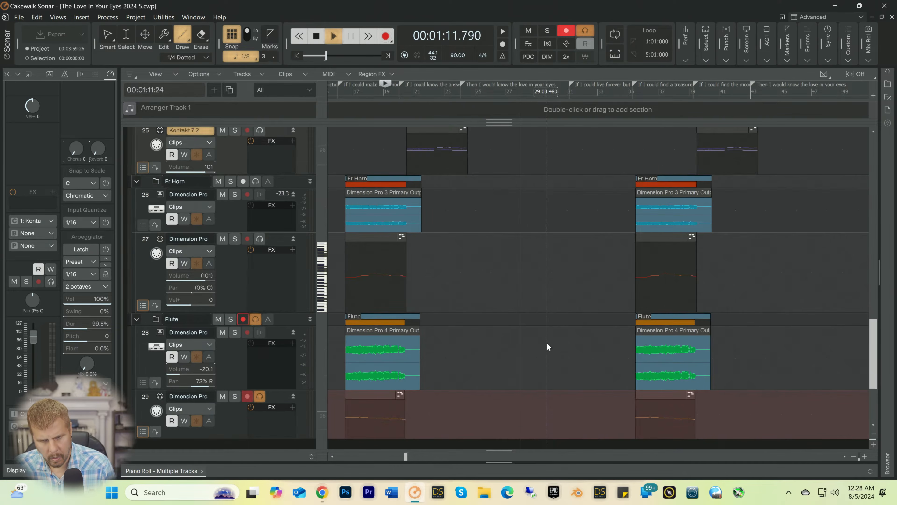
scroll(547, 346, down, 3)
scroll(546, 346, down, 2)
scroll(547, 342, up, 3)
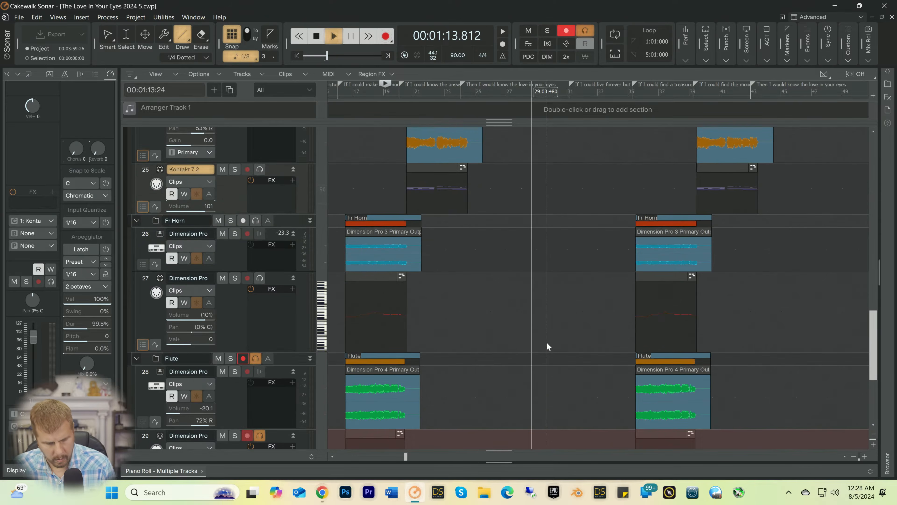
Step: Save the project during playback, then stop the song with the organ and pad tracks in view
key(ctrl+s)
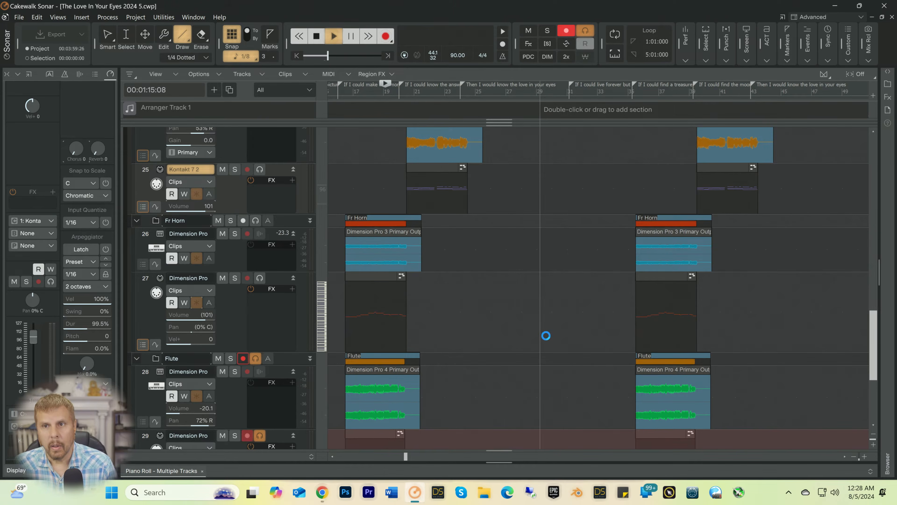
scroll(551, 334, up, 2)
scroll(554, 331, up, 6)
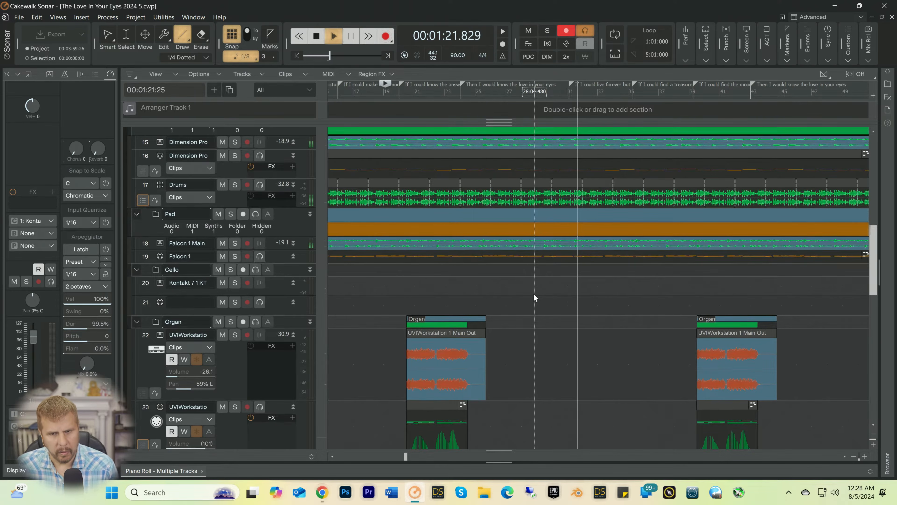
key(space)
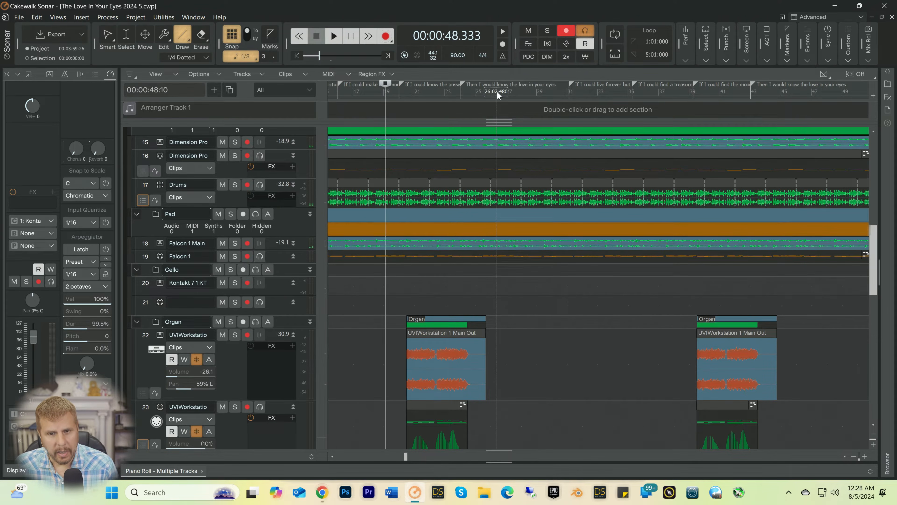
Step: Play the song from bar 26 to hear the section after the organ passage, then stop playback
click(497, 91)
key(space)
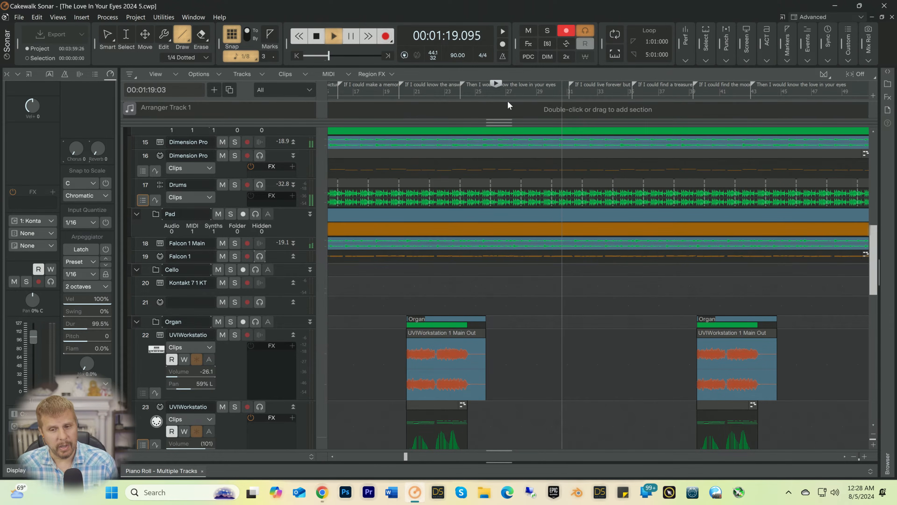
key(space)
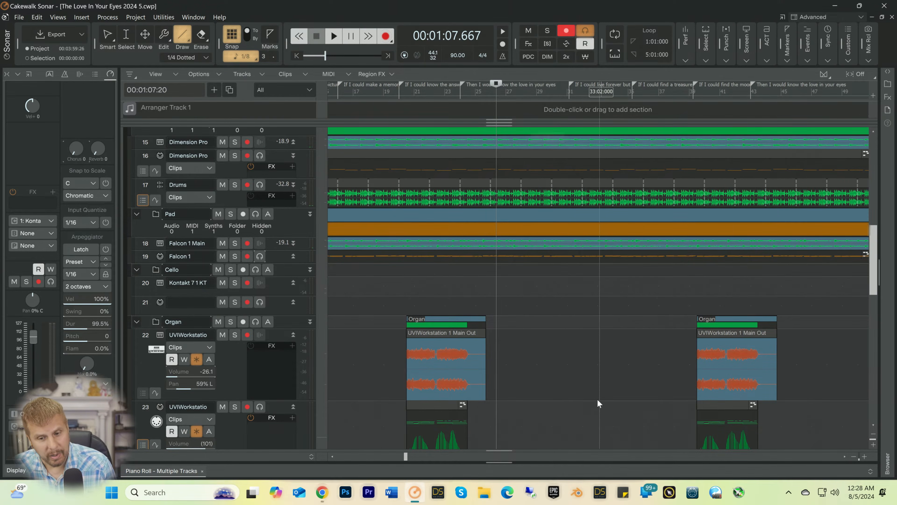
Step: Review the arrangement from the second organ entry back to the song's opening bars, across the vocal and instrument tracks
drag(407, 455, 450, 460)
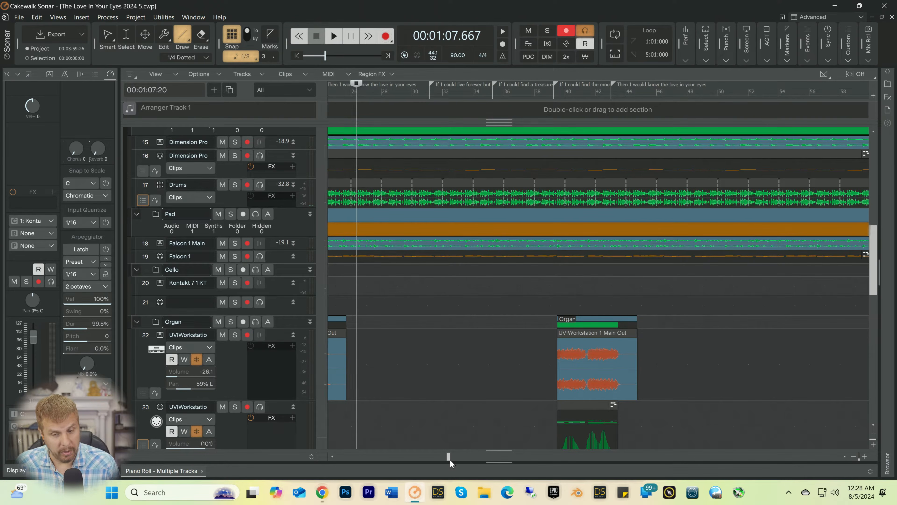
drag(449, 459, 386, 463)
scroll(546, 334, down, 6)
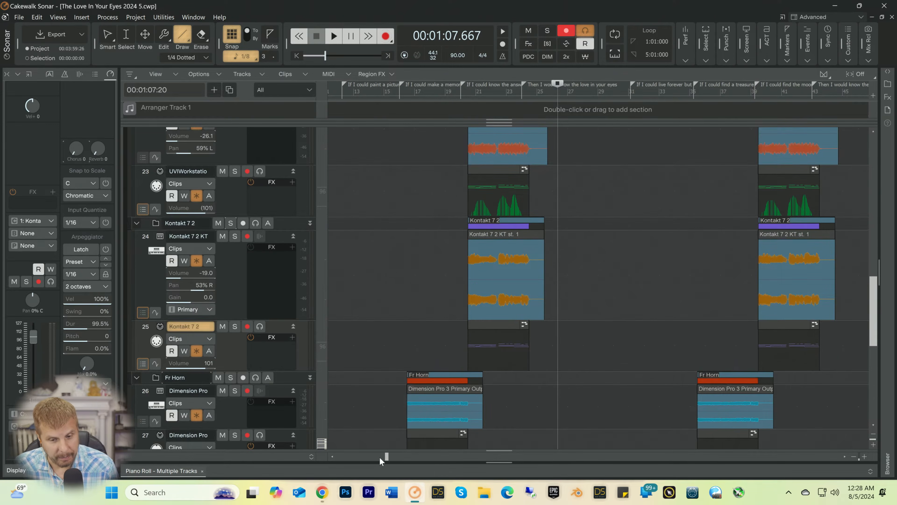
scroll(383, 456, left, 3)
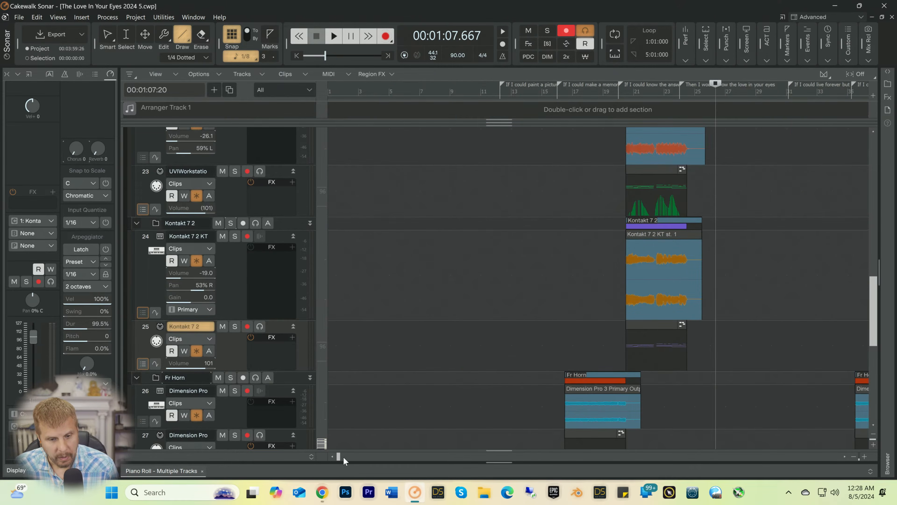
scroll(431, 243, up, 15)
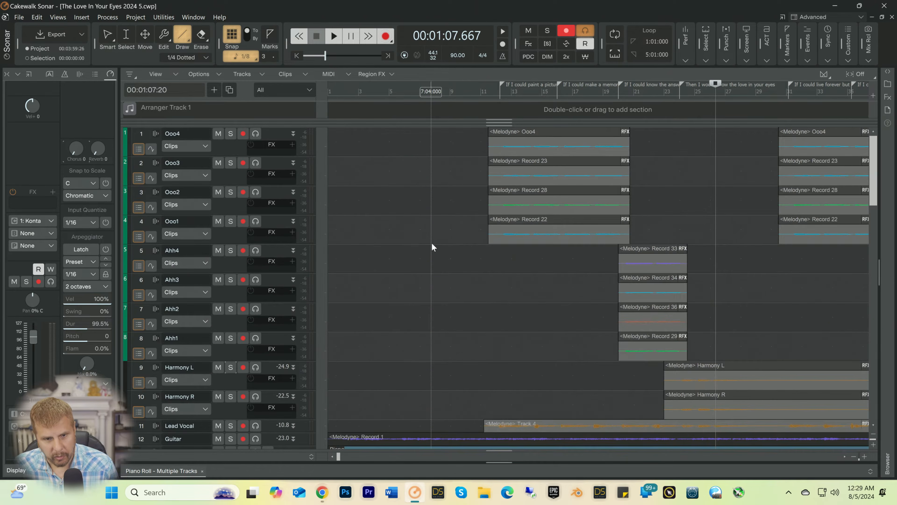
scroll(432, 243, down, 5)
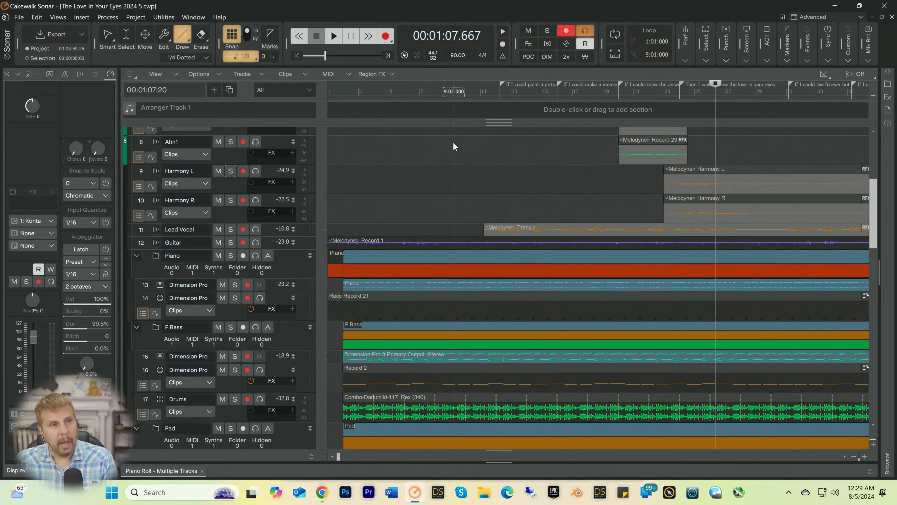